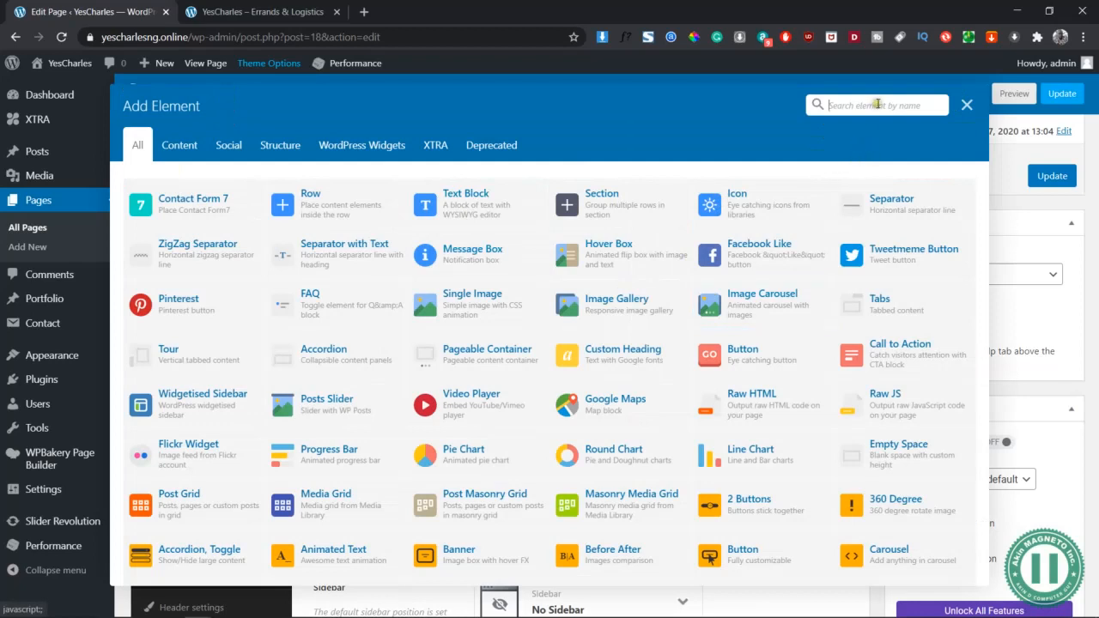
Add a new row below the service boxes and split it into two equal 1/2 columns
left_click(969, 105)
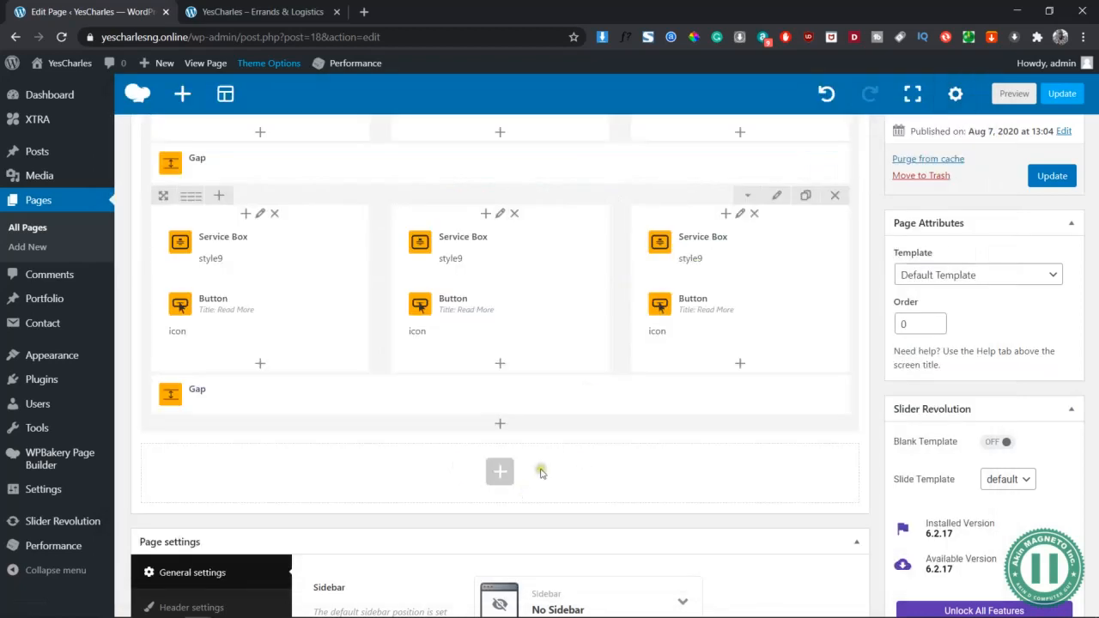
left_click(503, 471)
type("r")
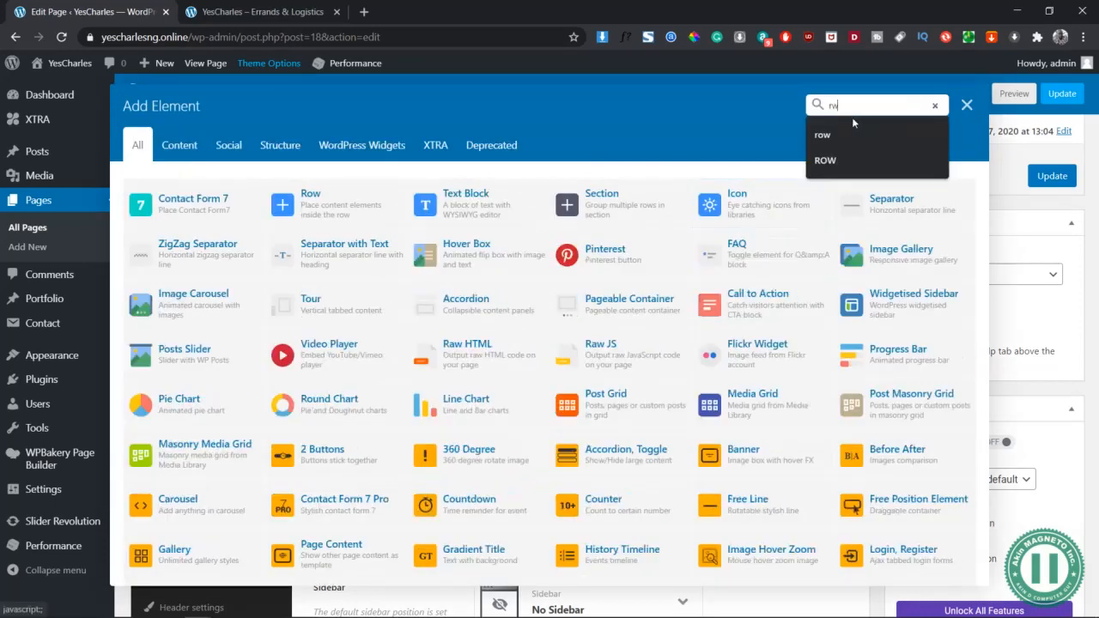
type("ow")
left_click(184, 212)
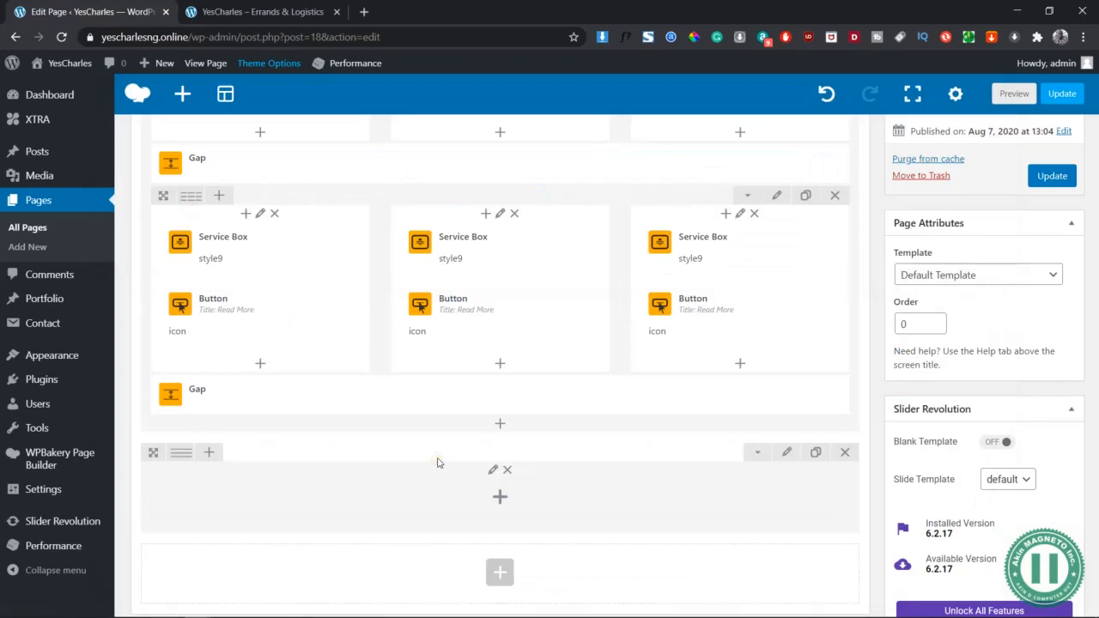
scroll(437, 463, "down", 2)
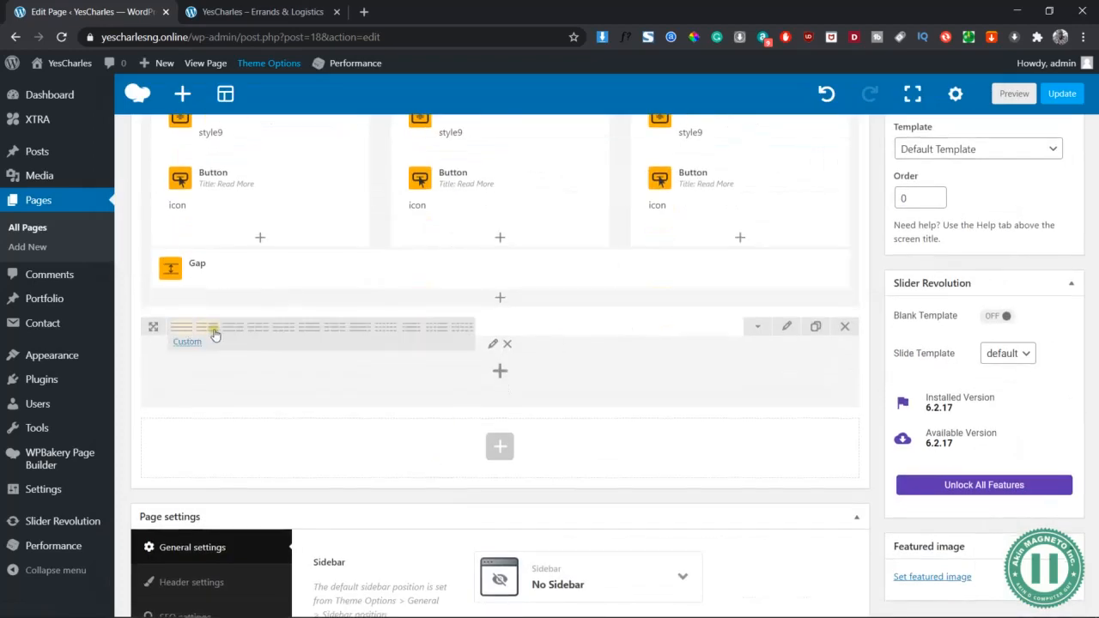
left_click(209, 328)
Give the new row 50px top and bottom padding and 10px margins, then save
left_click(787, 326)
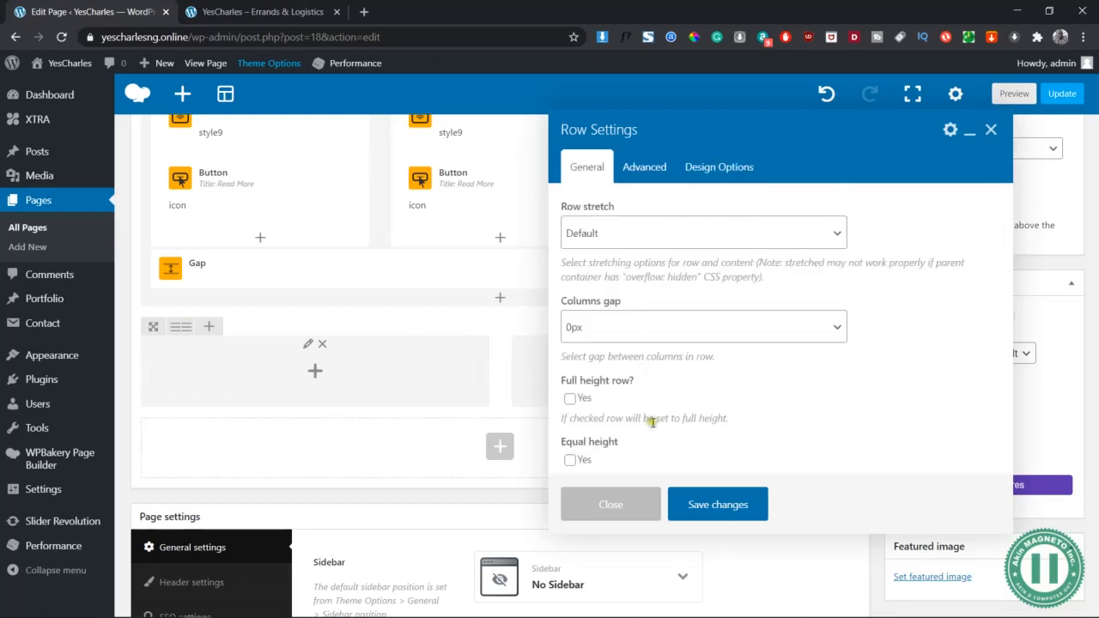
scroll(653, 422, "down", 4)
scroll(646, 344, "up", 4)
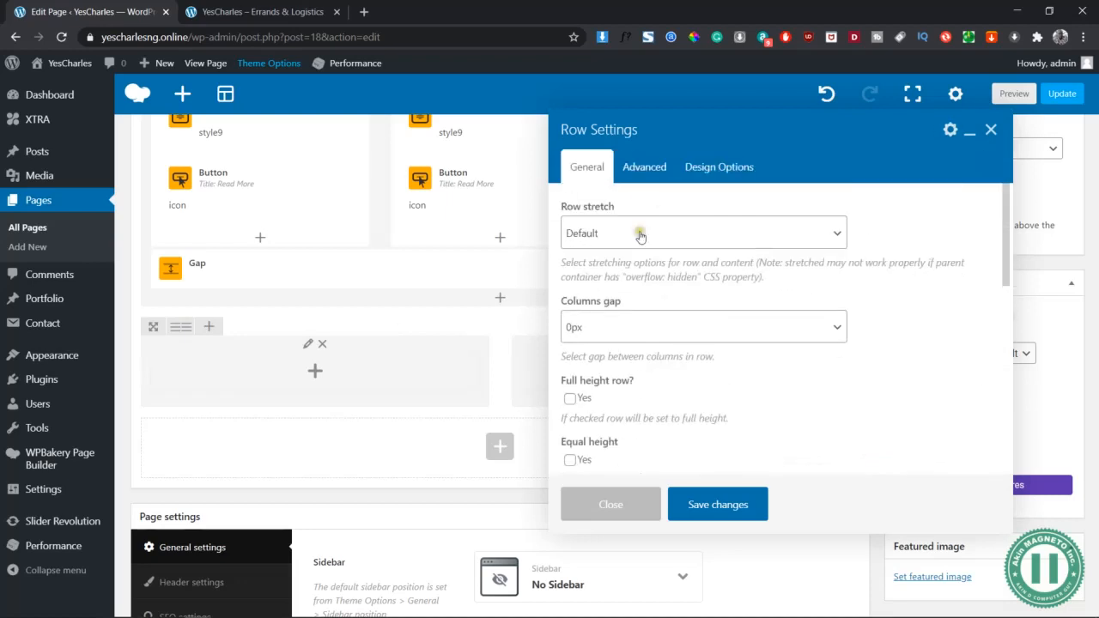
left_click(712, 169)
left_click(676, 298)
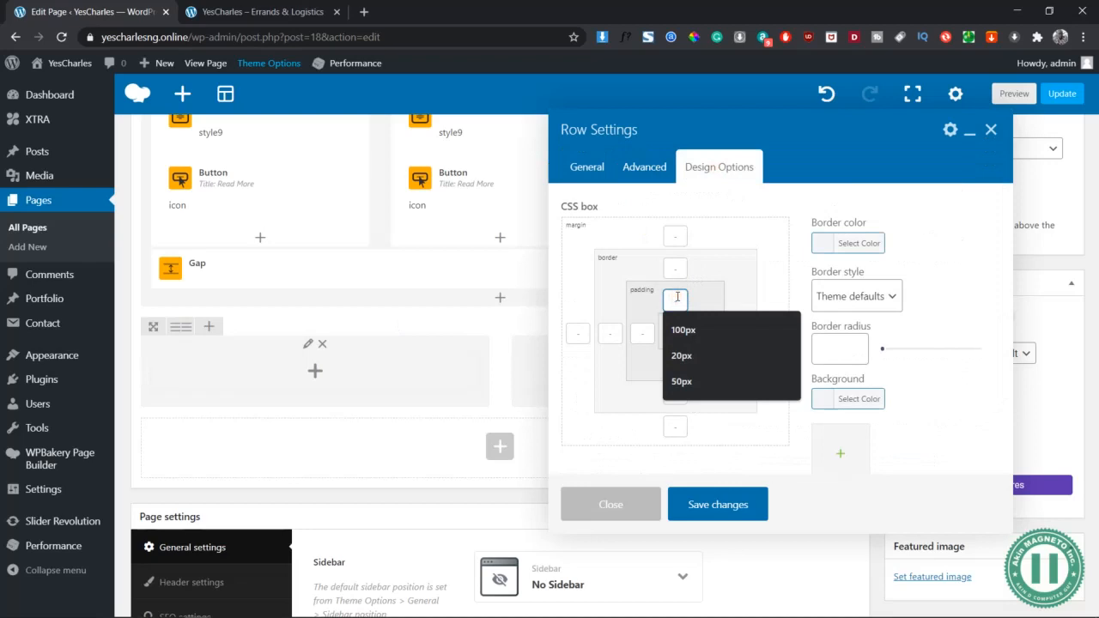
type("50px")
key("Tab")
key("Tab")
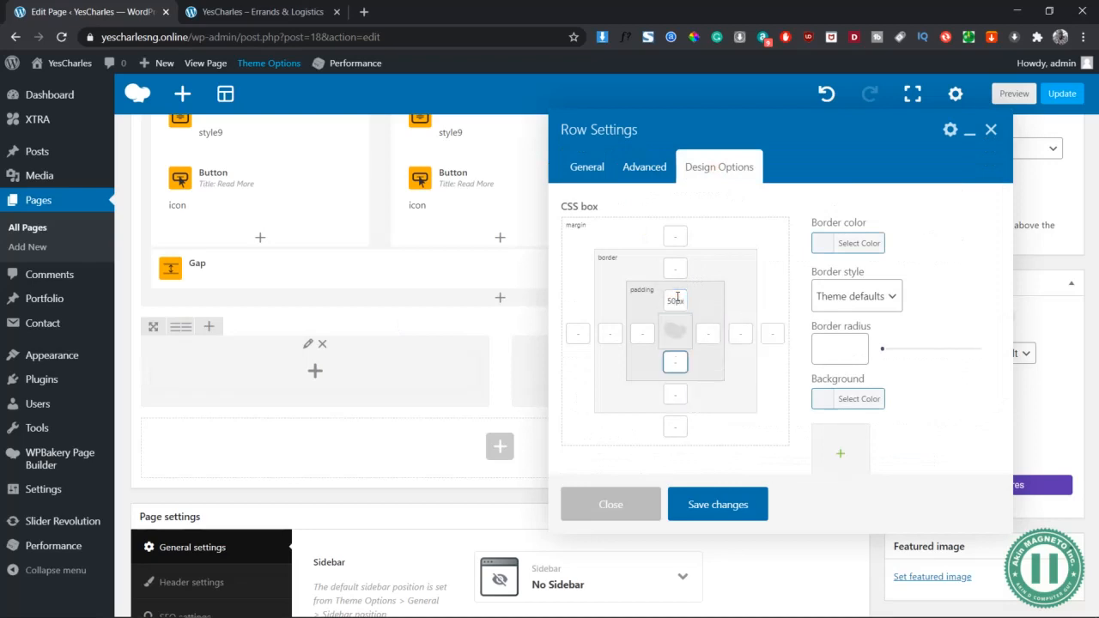
type("50px")
left_click(676, 238)
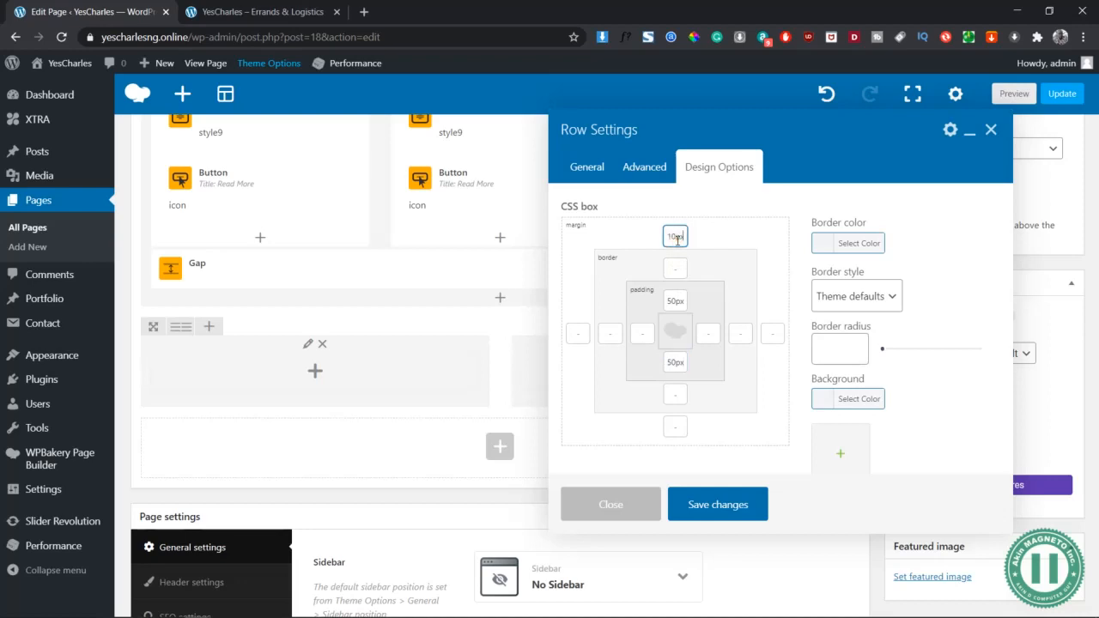
left_click(677, 426)
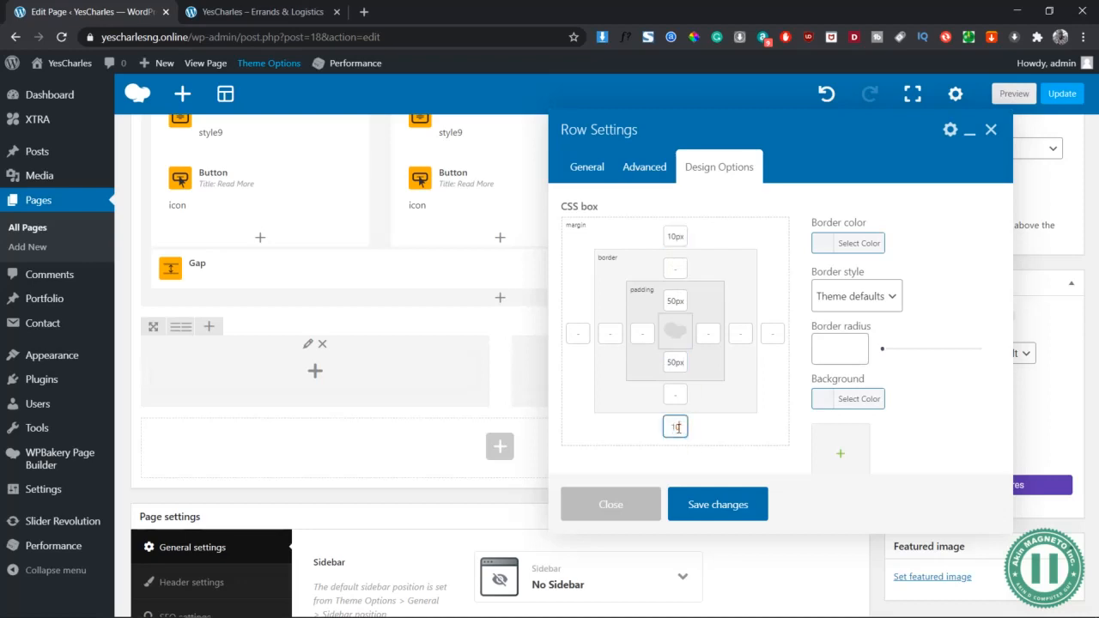
left_click(724, 502)
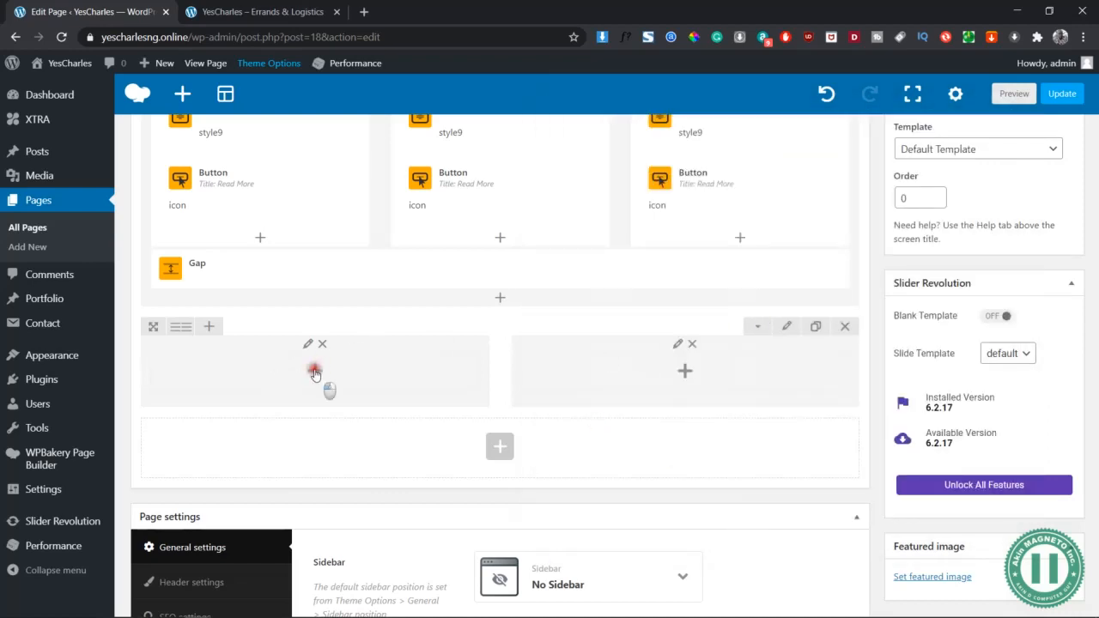
Add a Title and Text element to the left column titled 'Parcel Delivery' with subtitle 'Schedule a Pickup'
left_click(315, 372)
type("title")
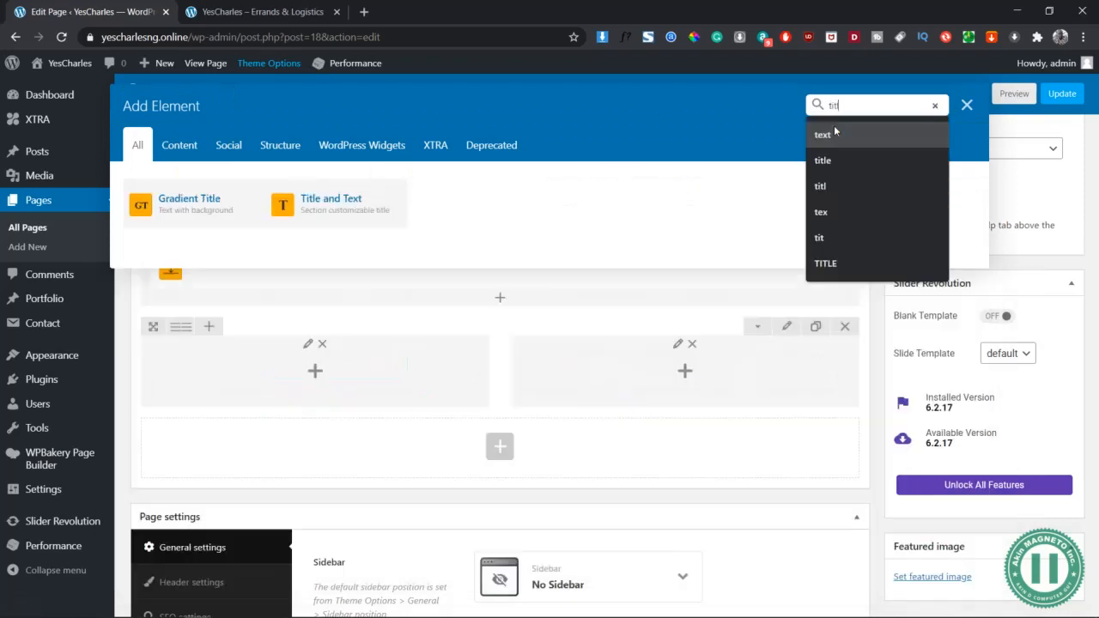
left_click(343, 211)
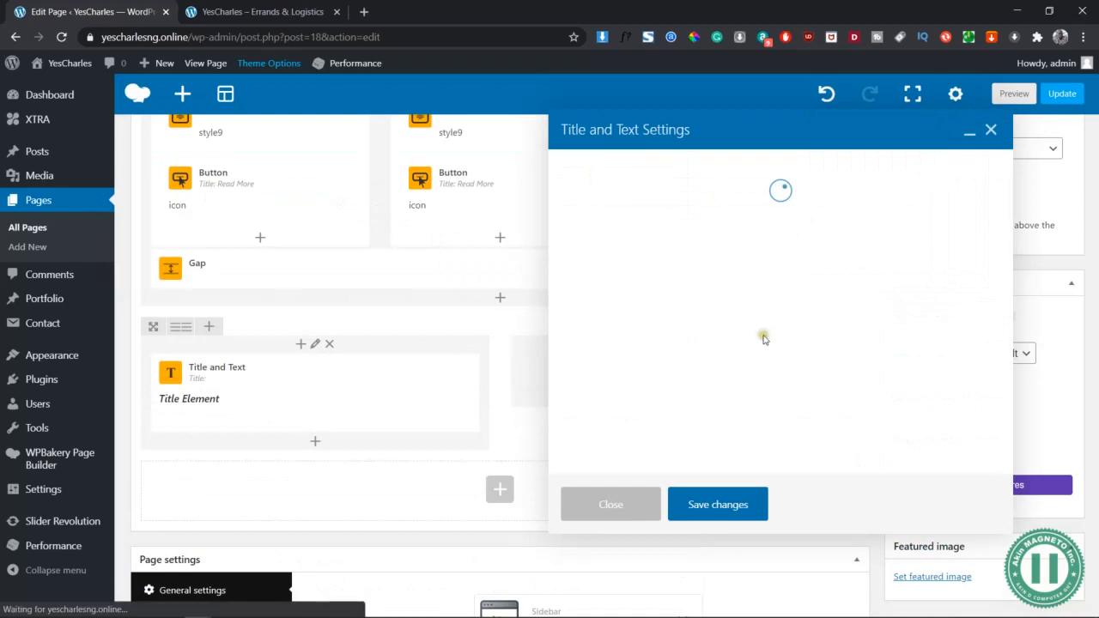
left_click(796, 353)
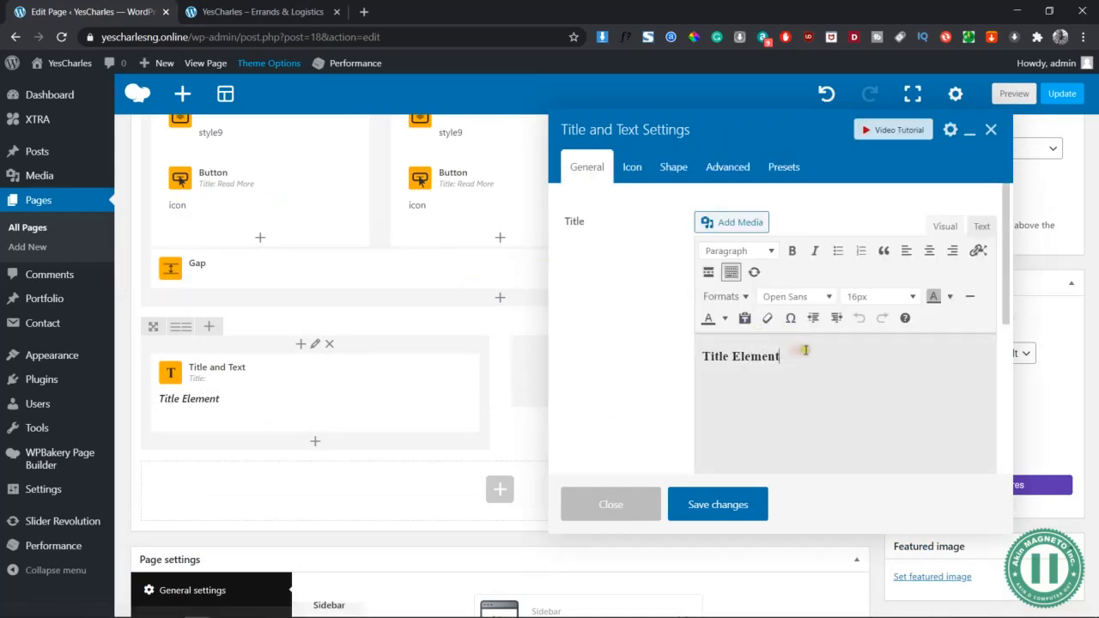
key("ctrl+a")
type("Par")
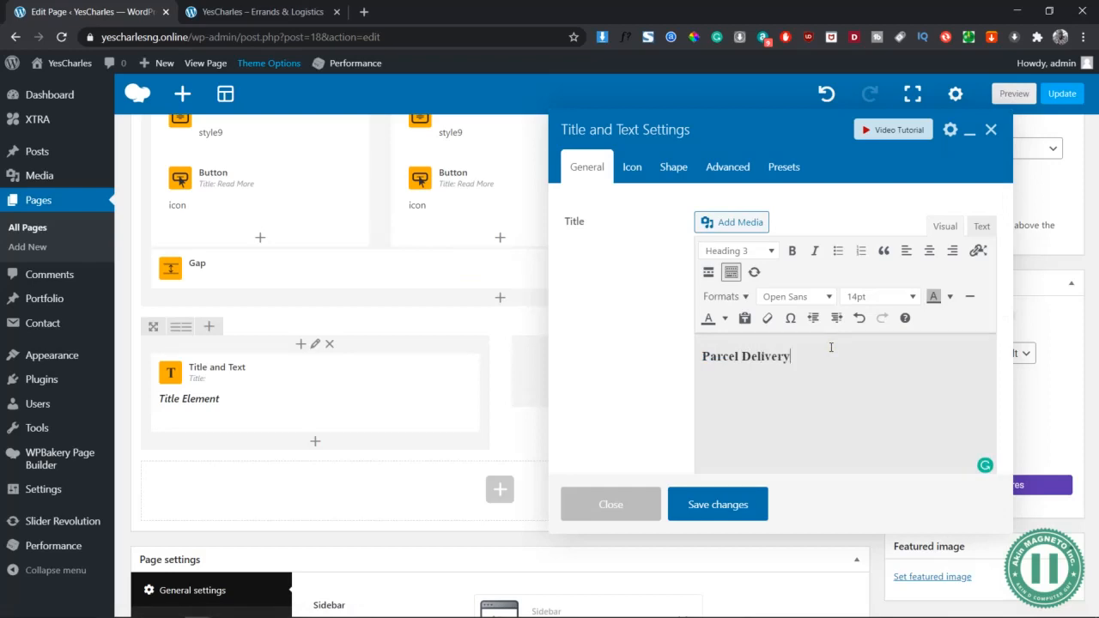
key("Return")
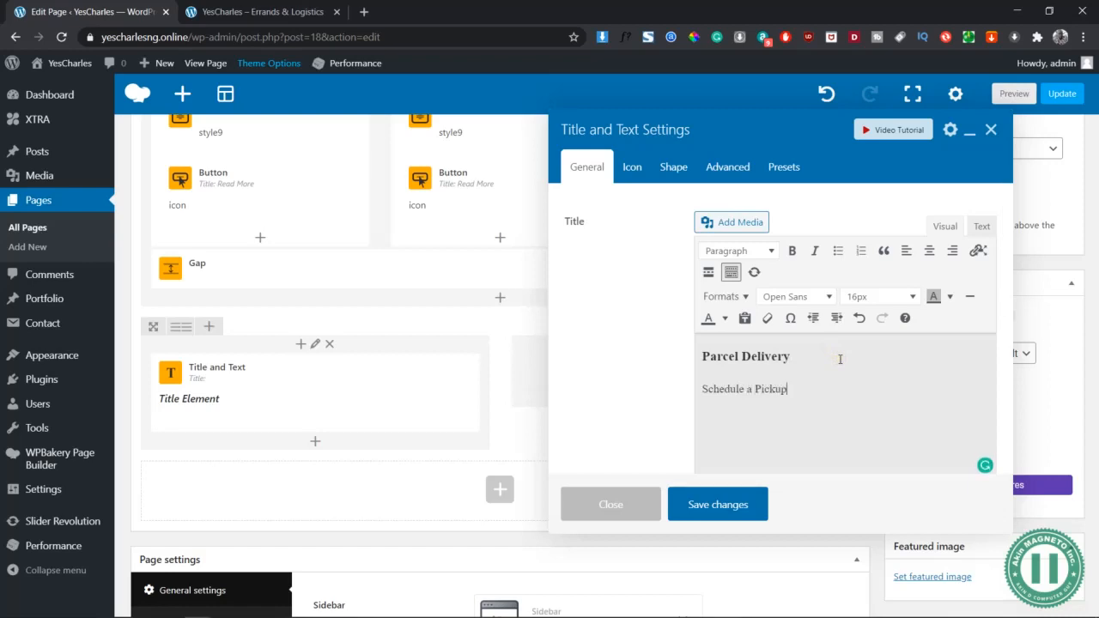
Put a blue 4px-wide, 60px-high title line on the left side and save
scroll(789, 363, "down", 5)
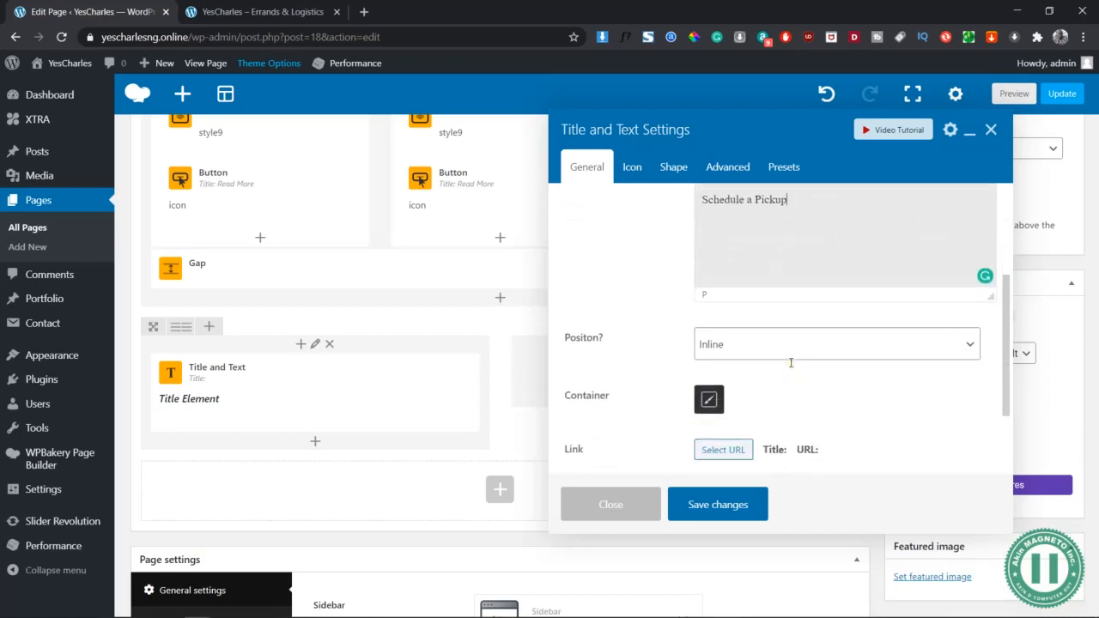
left_click(736, 443)
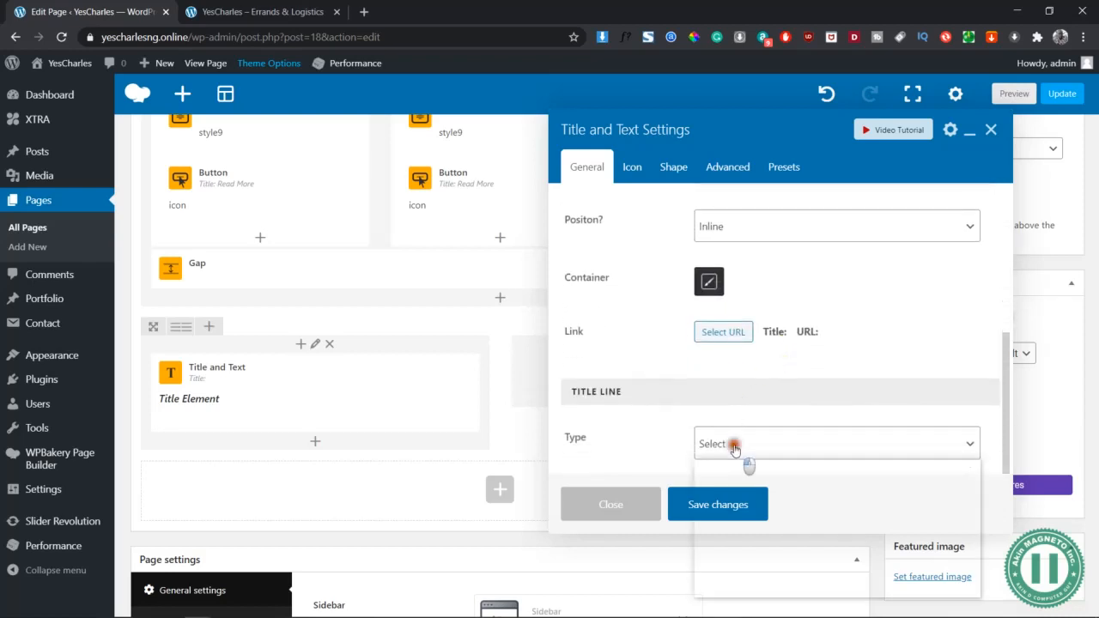
left_click(739, 541)
scroll(803, 360, "down", 1)
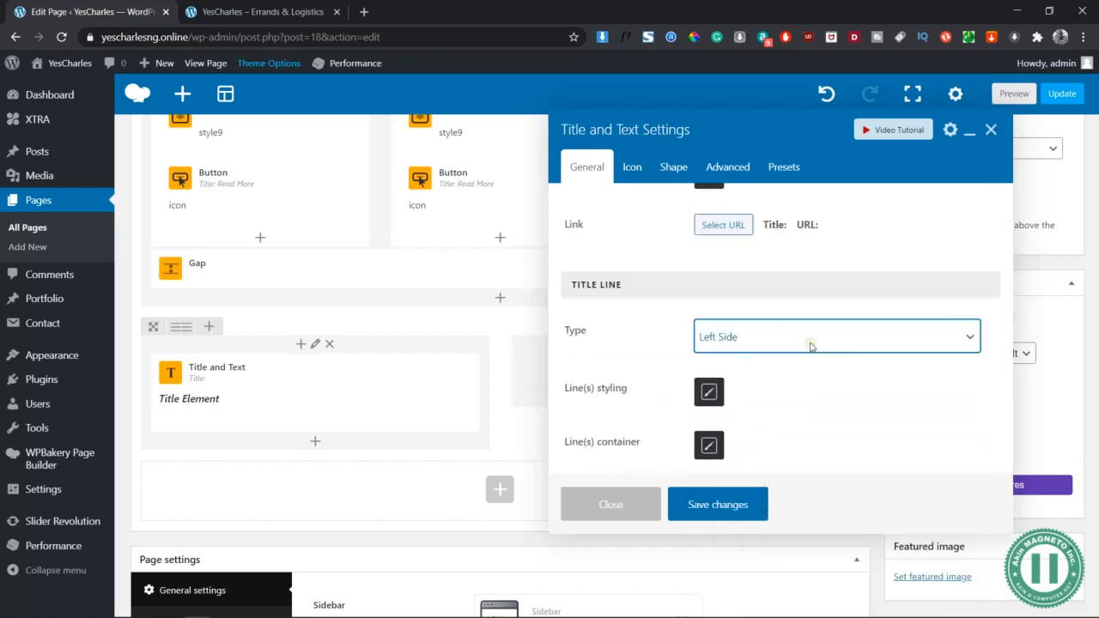
left_click(706, 390)
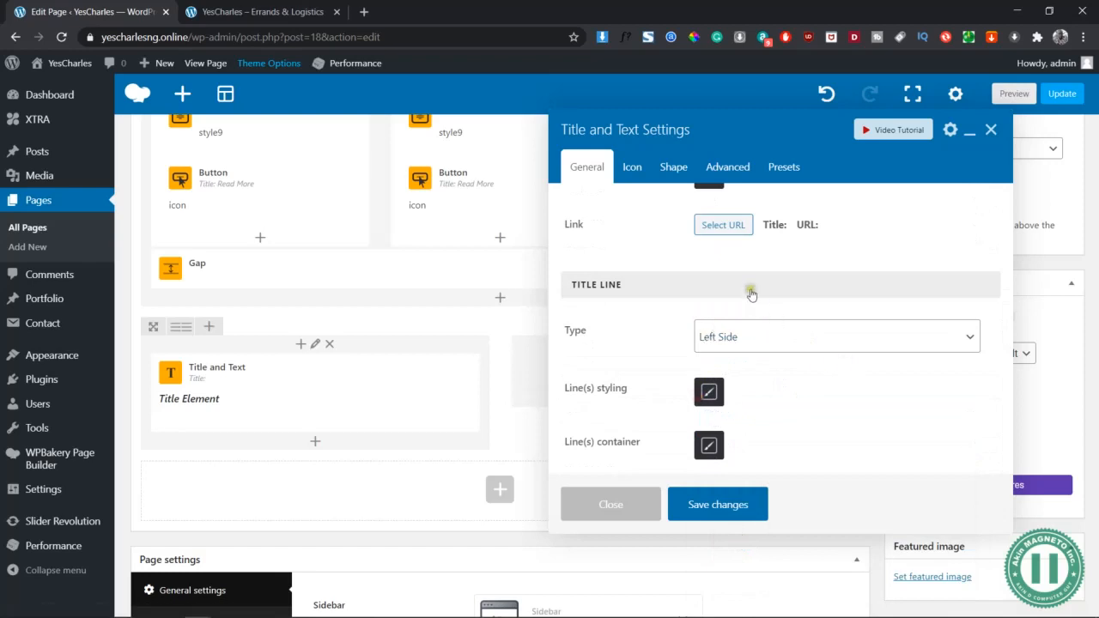
left_click(675, 268)
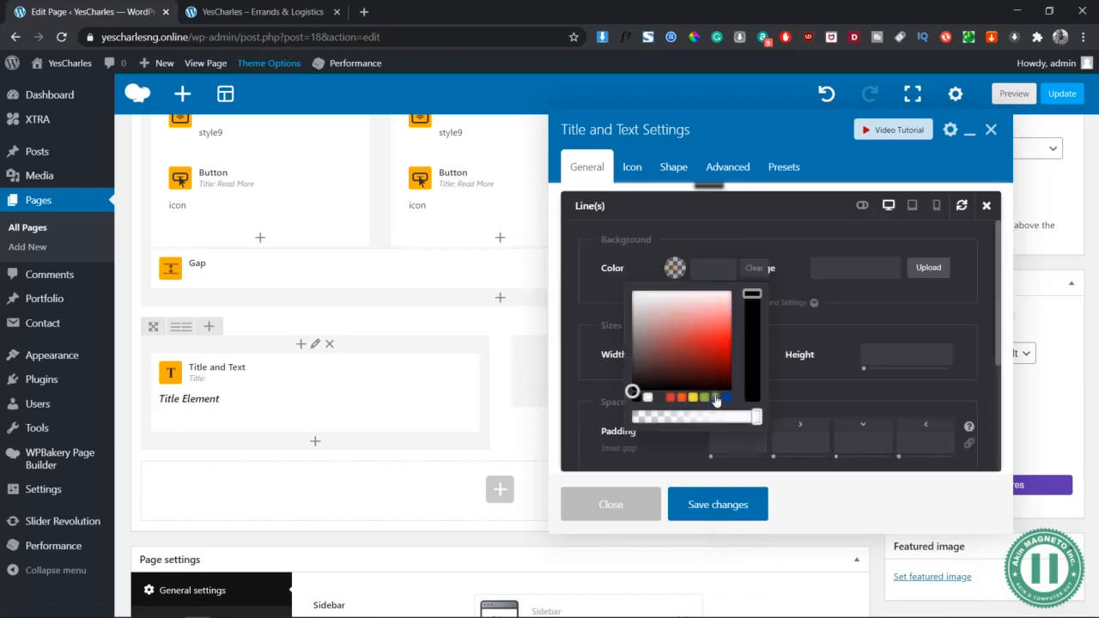
left_click(727, 398)
left_click(759, 232)
left_click(721, 358)
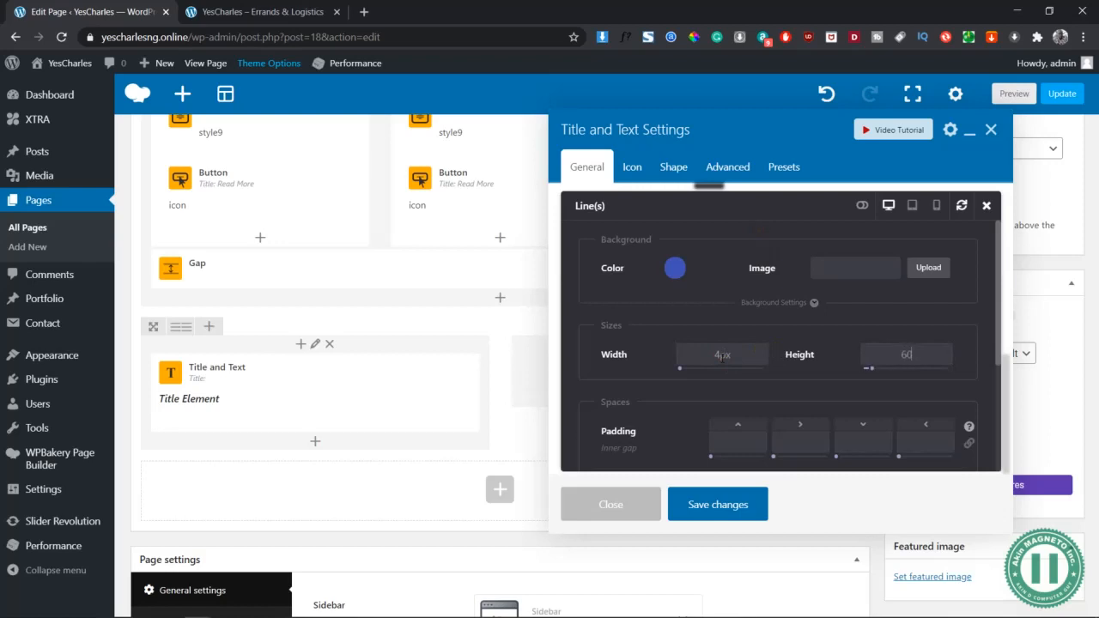
scroll(722, 356, "down", 3)
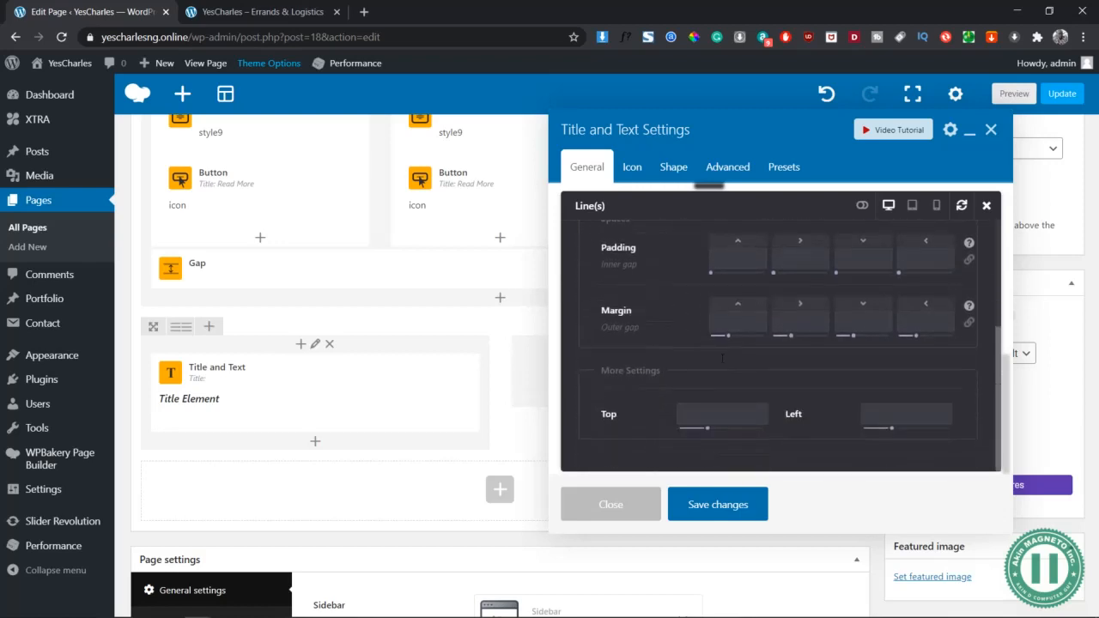
scroll(723, 357, "down", 2)
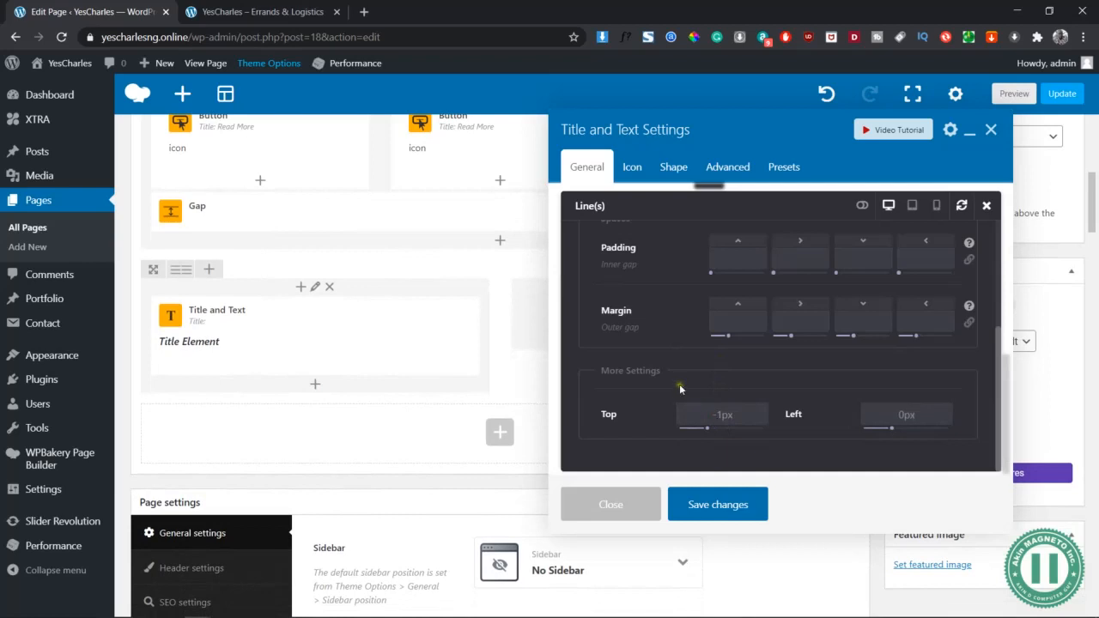
scroll(680, 386, "up", 5)
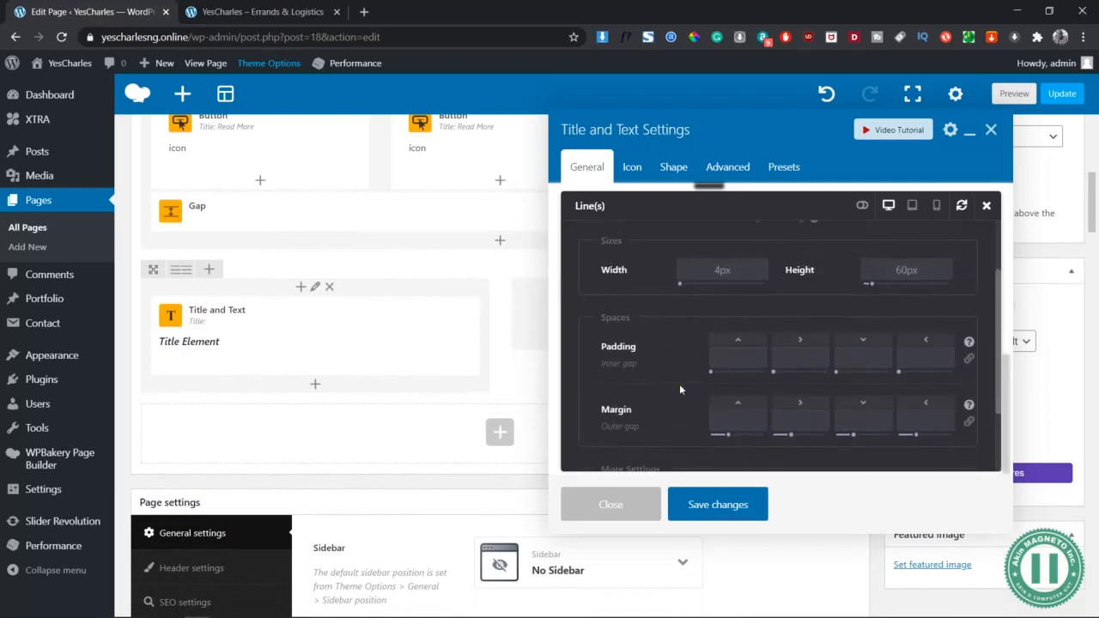
left_click(718, 513)
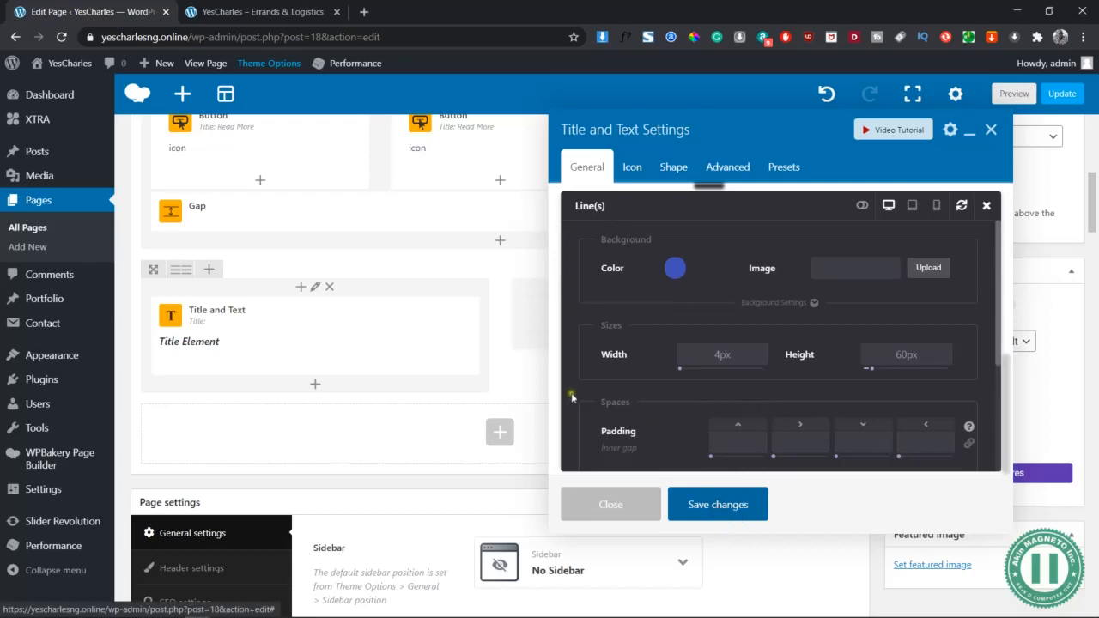
left_click(1012, 94)
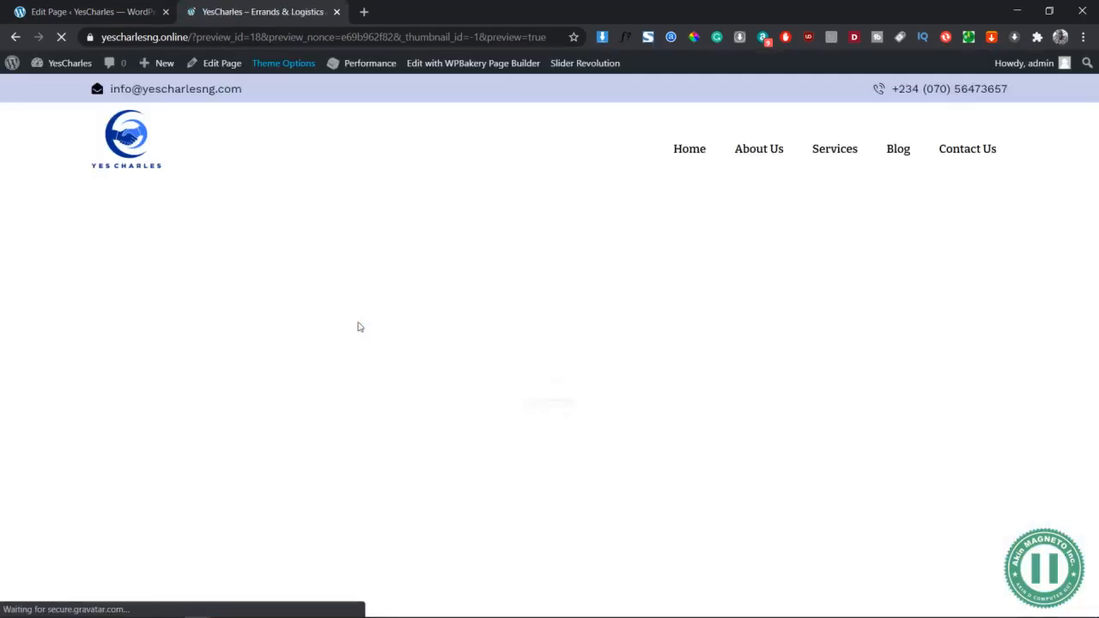
scroll(359, 323, "down", 15)
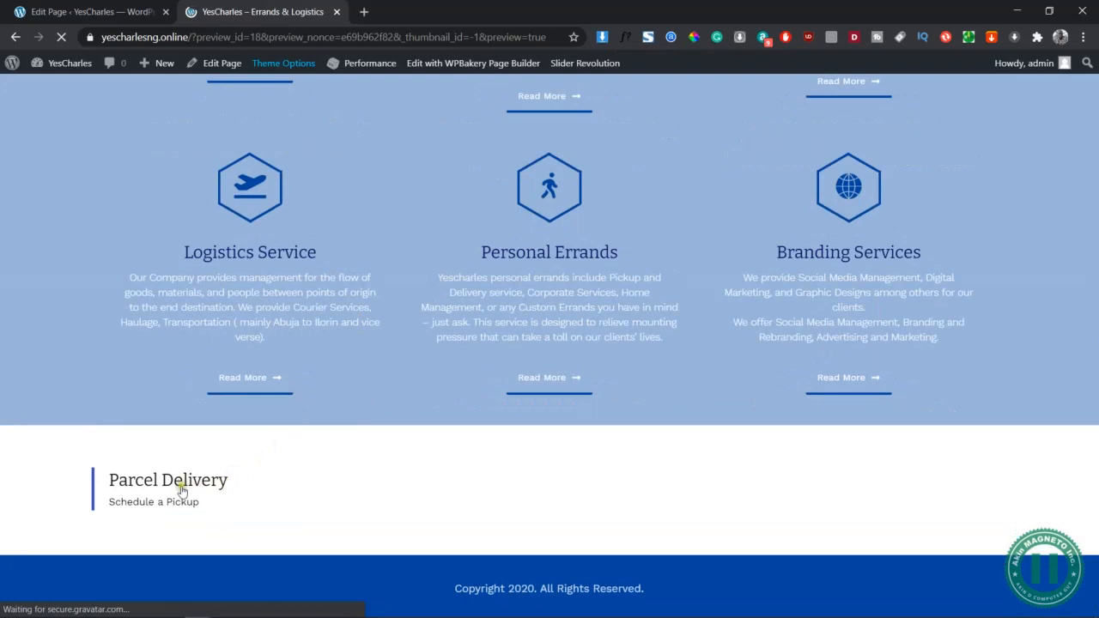
left_click(86, 7)
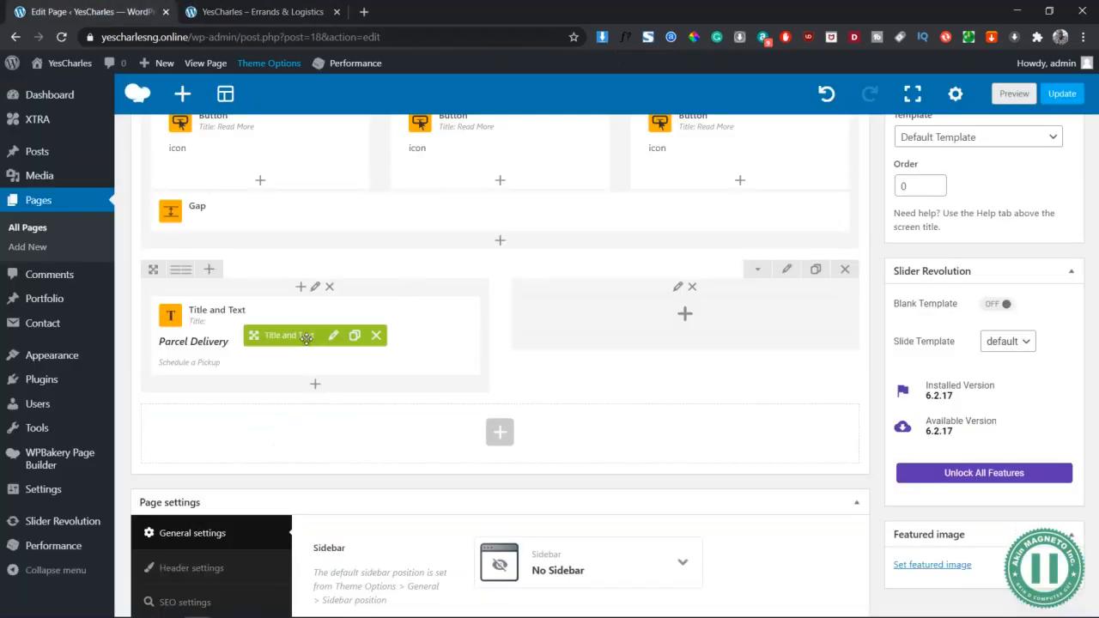
Add a Gap below the Parcel Delivery title at 10px height on desktop, tablet and mobile
left_click(315, 384)
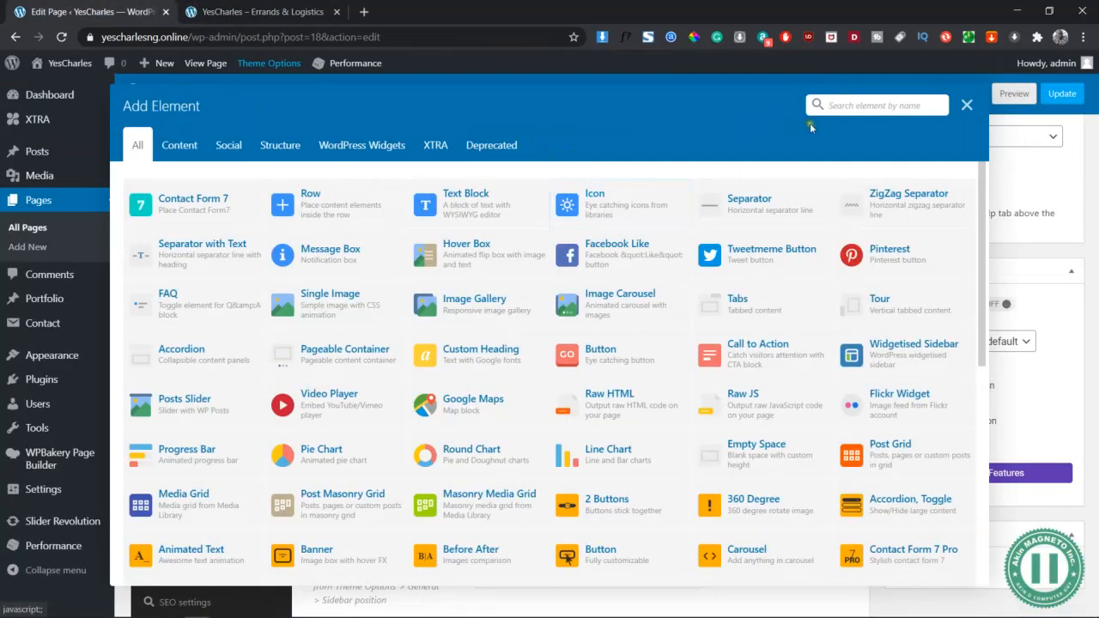
type("gap")
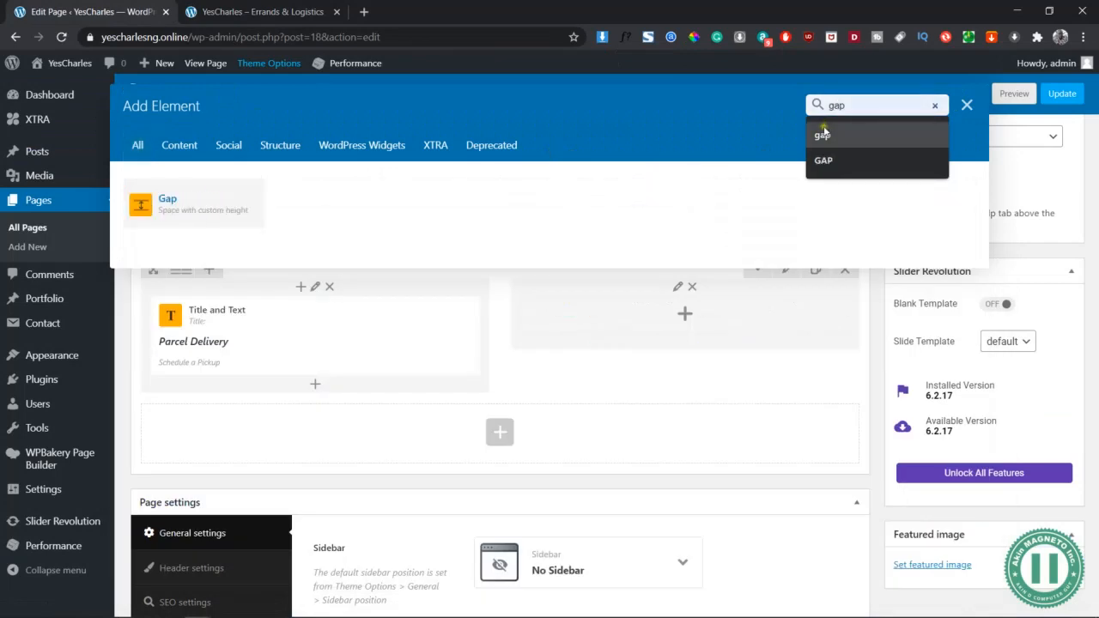
left_click(213, 203)
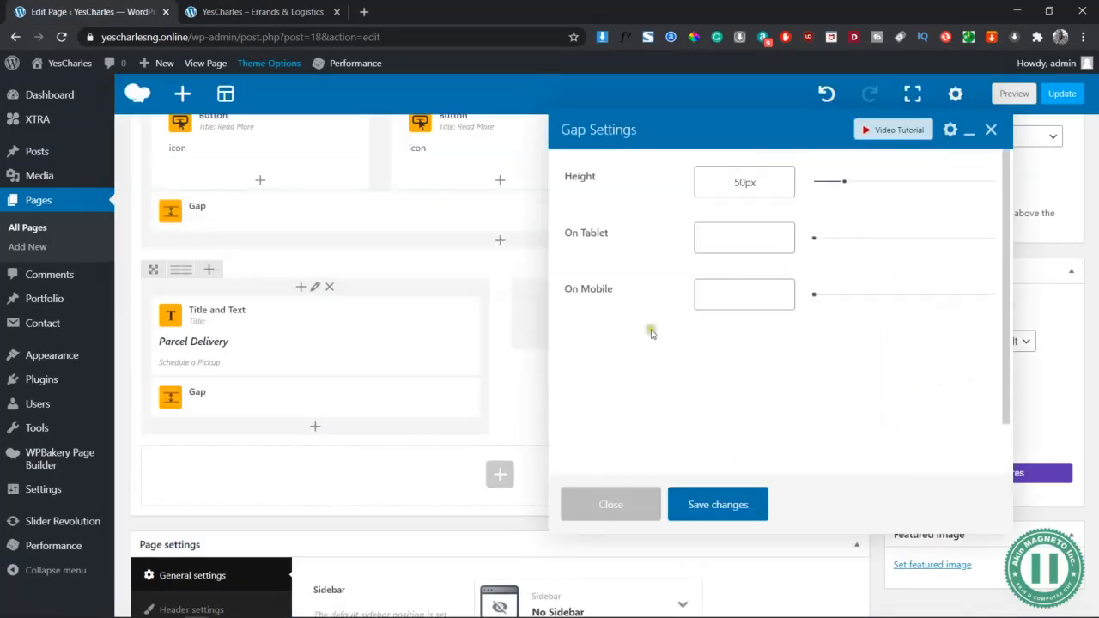
double_click(740, 186)
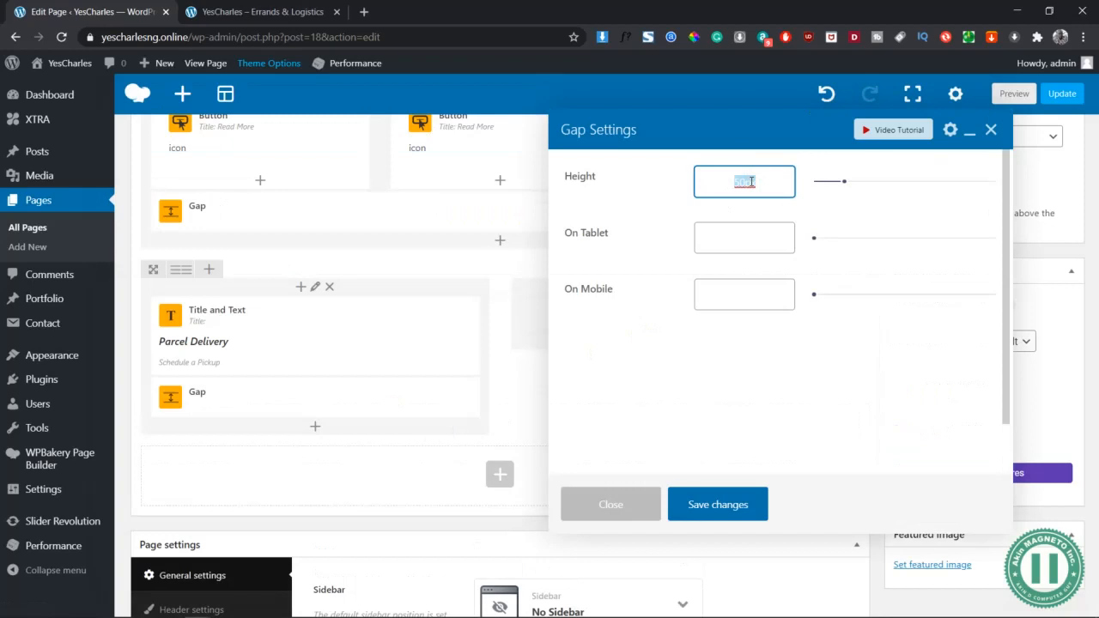
type("10px")
key("Tab")
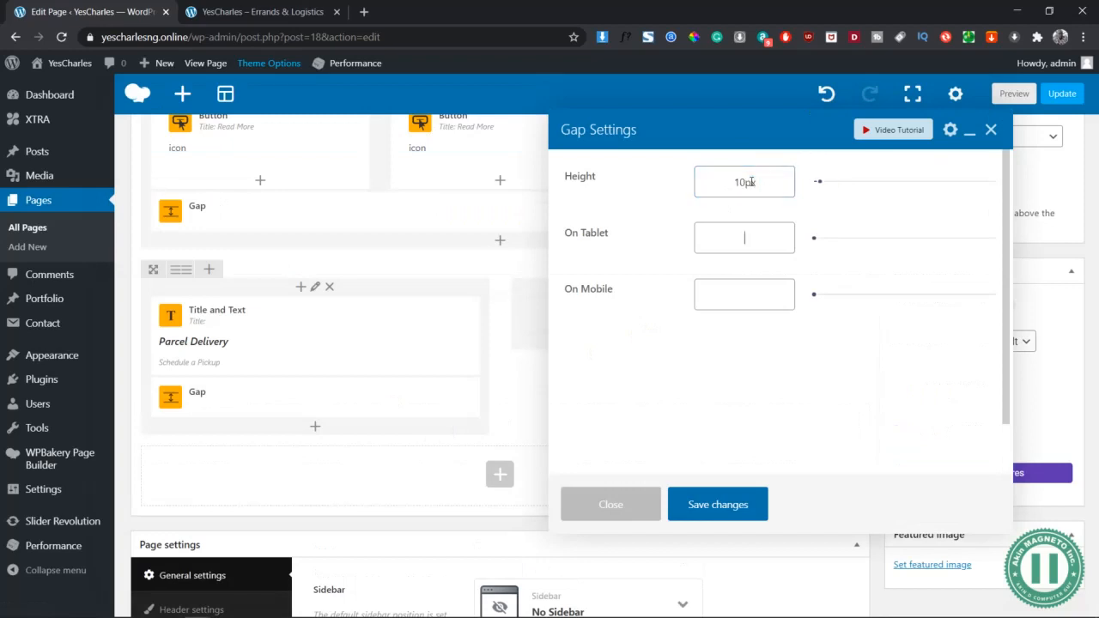
key("Tab")
type("10")
left_click(726, 504)
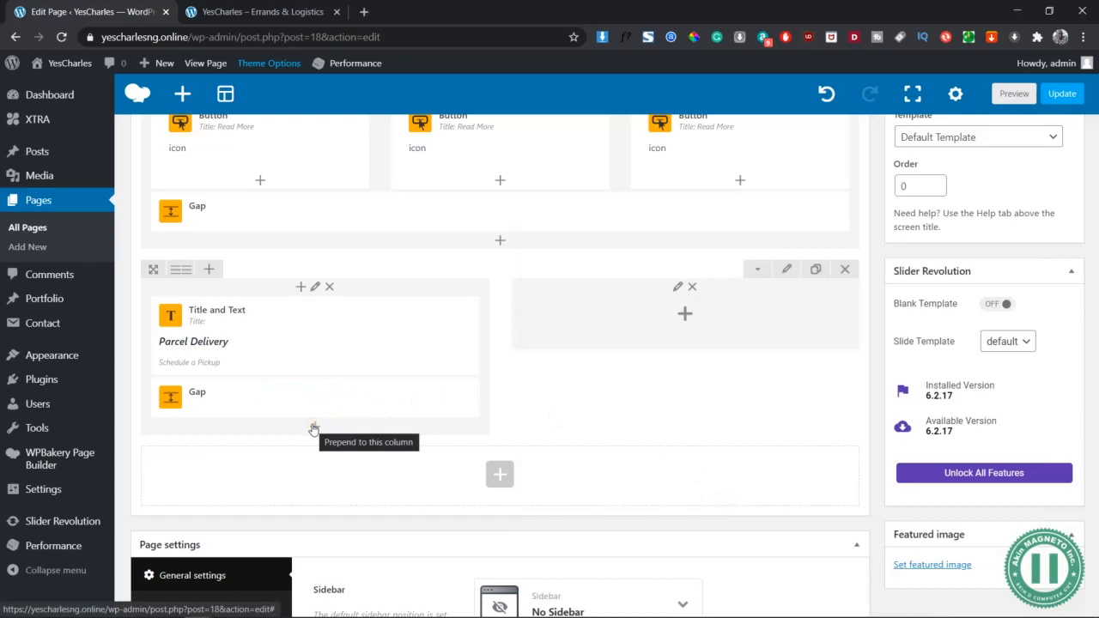
Add an Icon element below the gap, keeping the Font Awesome 5 library
left_click(313, 428)
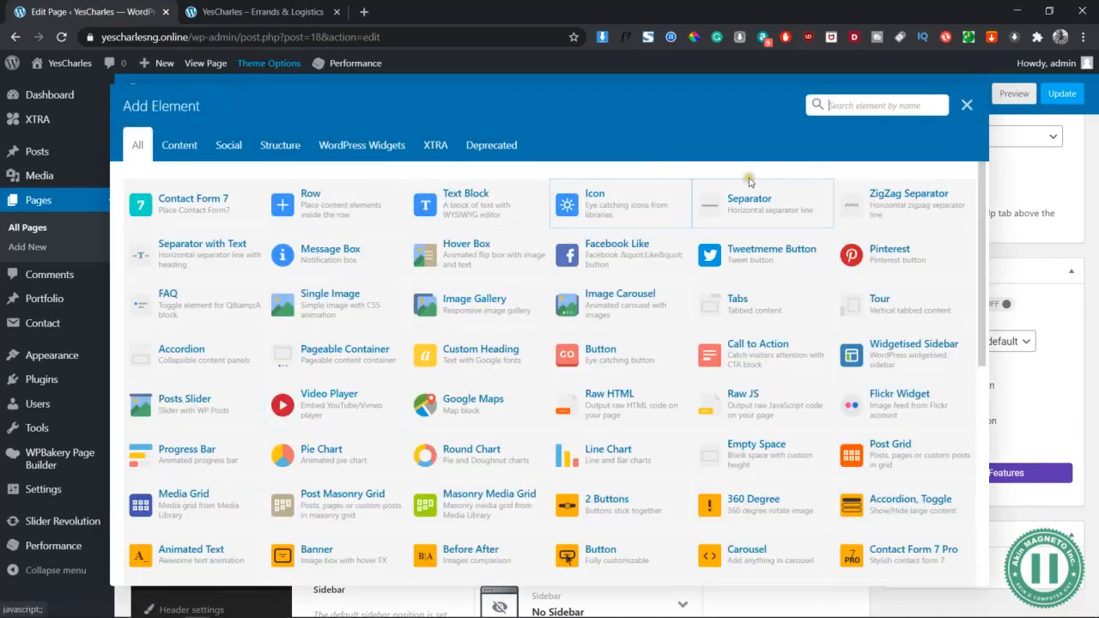
type("icon")
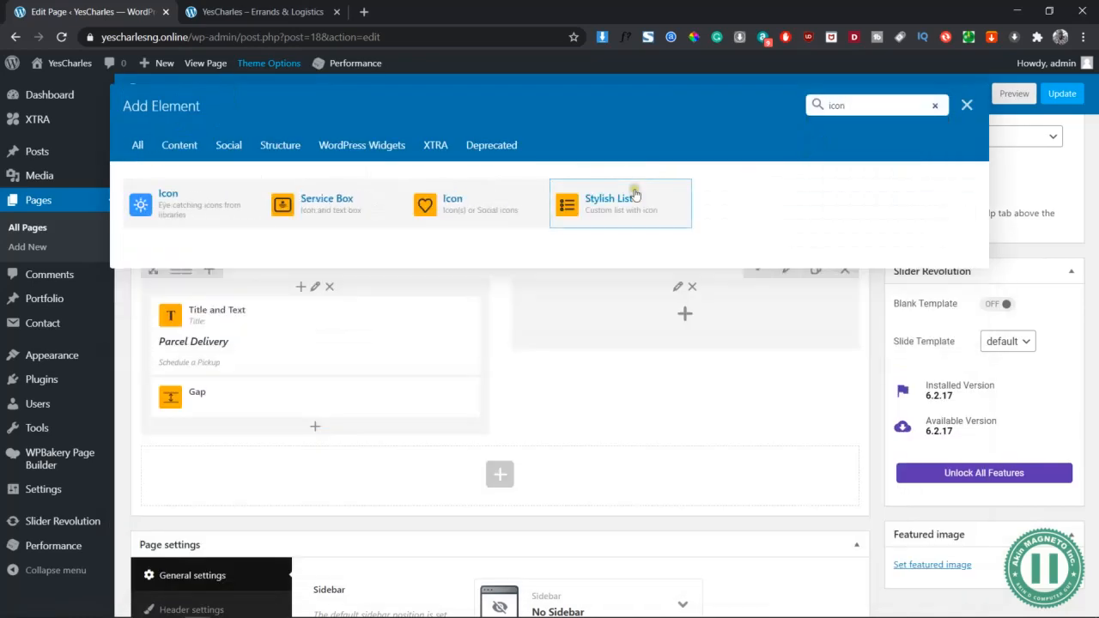
left_click(216, 189)
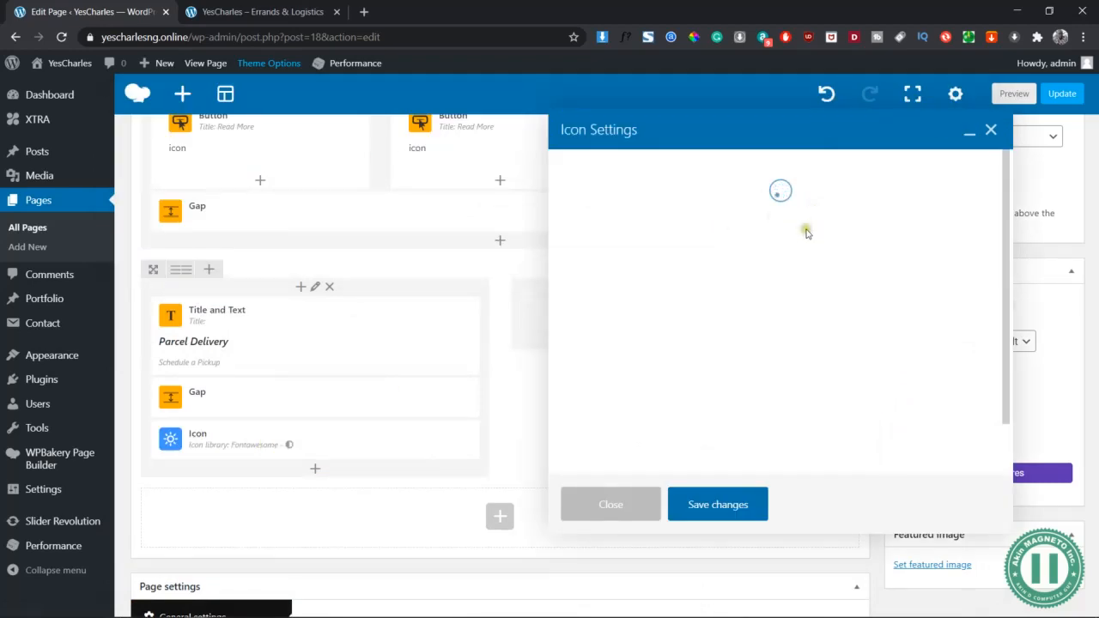
left_click(667, 235)
left_click(670, 237)
Choose the truck icon from the Logistics category
scroll(643, 386, "down", 3)
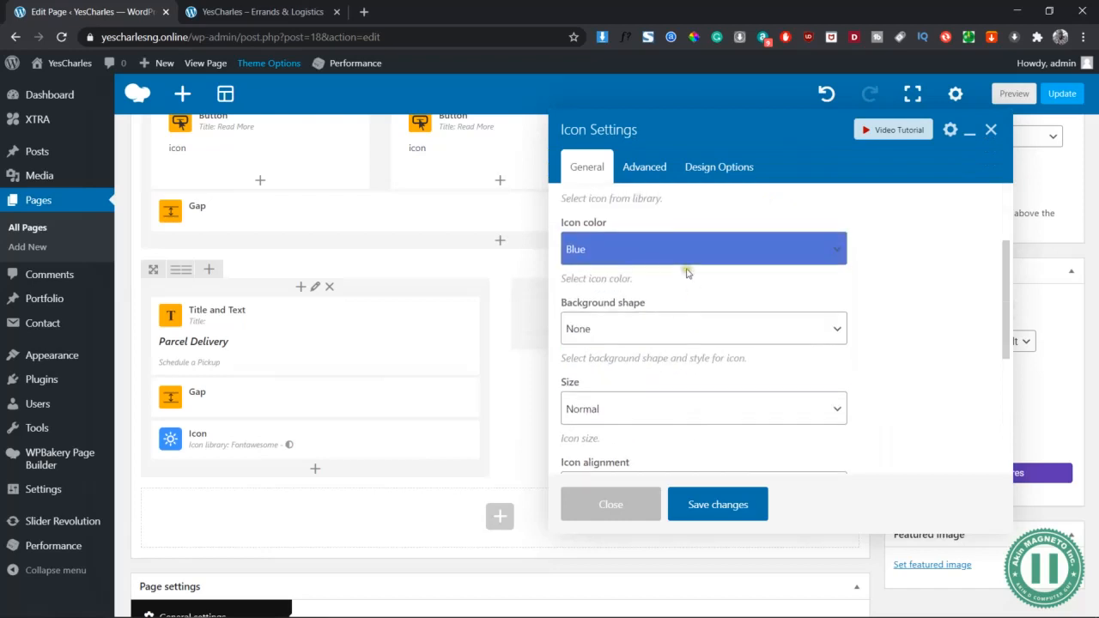
scroll(687, 272, "up", 3)
left_click(620, 292)
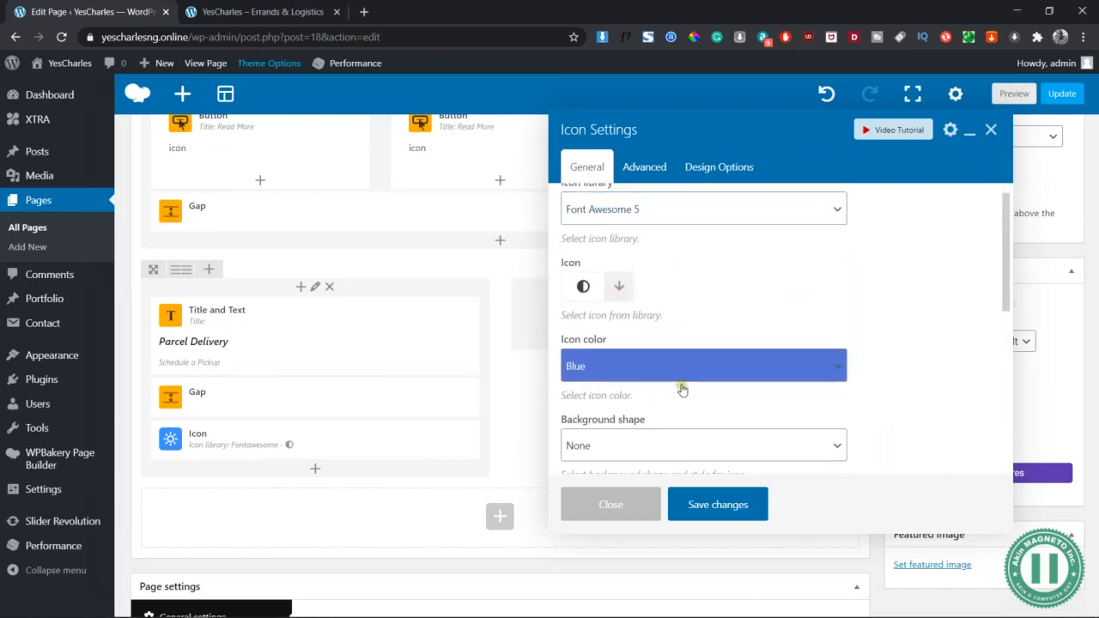
left_click(619, 290)
scroll(619, 316, "down", 1)
left_click(618, 253)
left_click(720, 322)
scroll(644, 198, "down", 5)
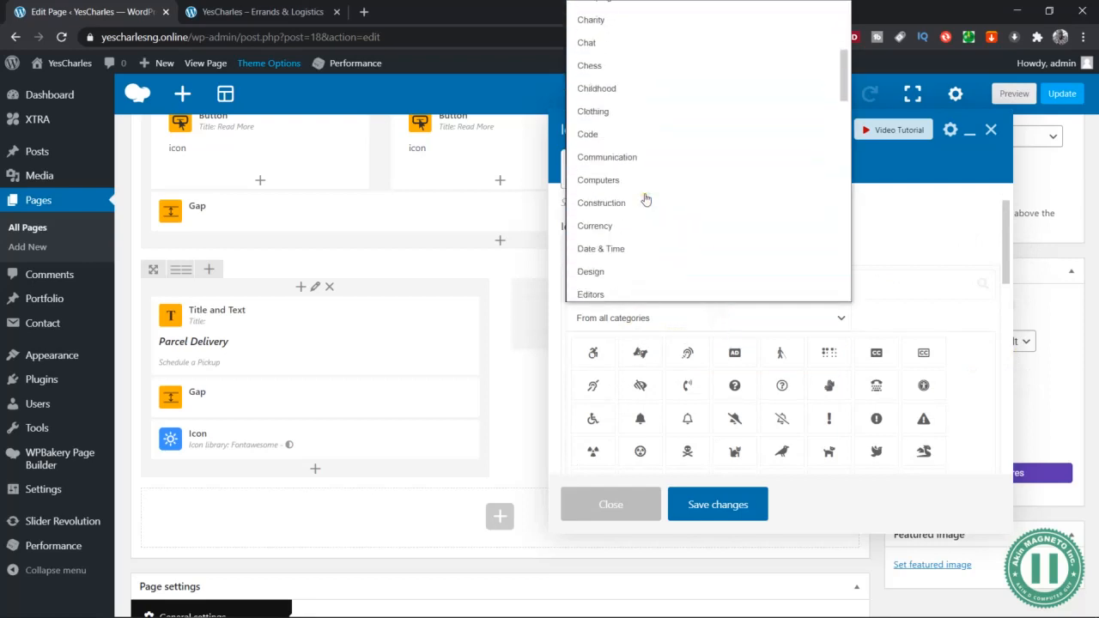
scroll(646, 199, "down", 5)
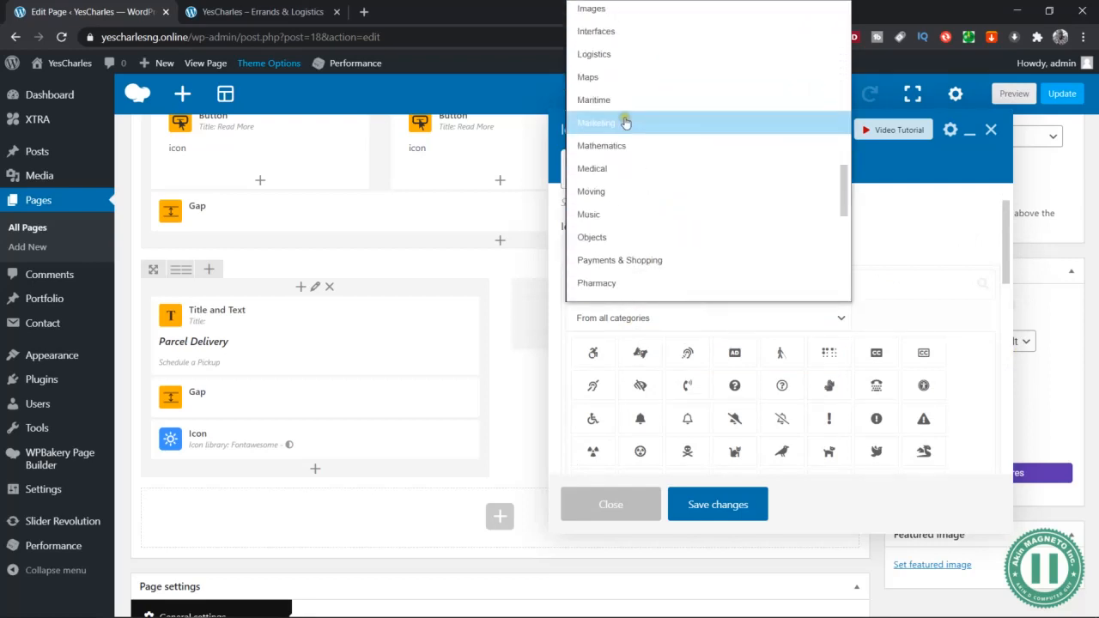
left_click(601, 54)
left_click(600, 389)
Set the icon size to Extra Large and review its advanced and design options
scroll(798, 370, "down", 1)
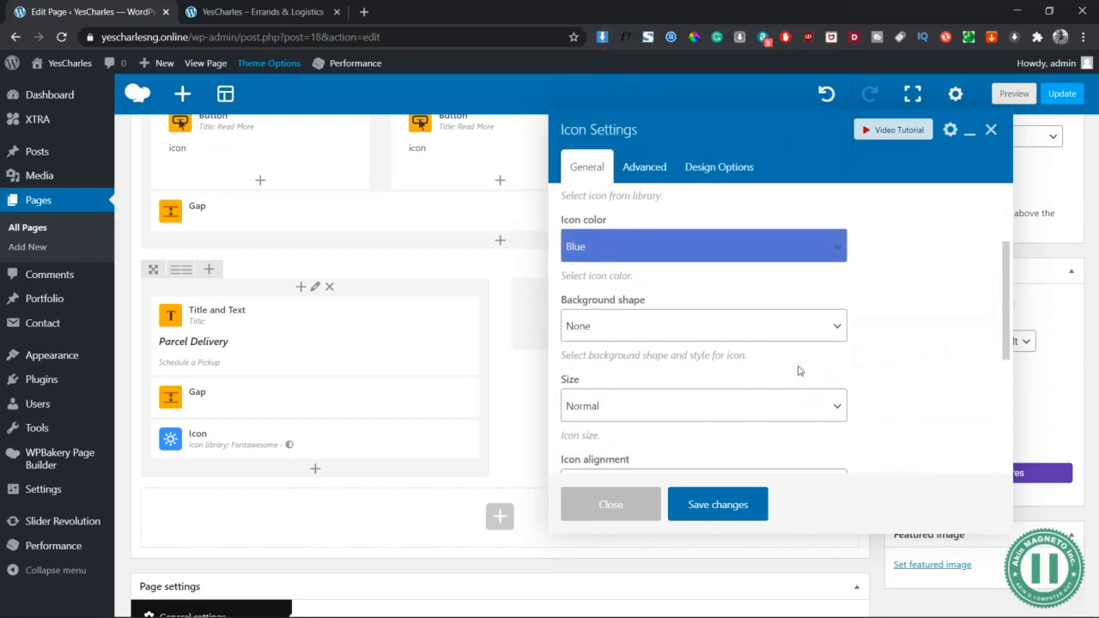
scroll(712, 359, "down", 2)
left_click(620, 251)
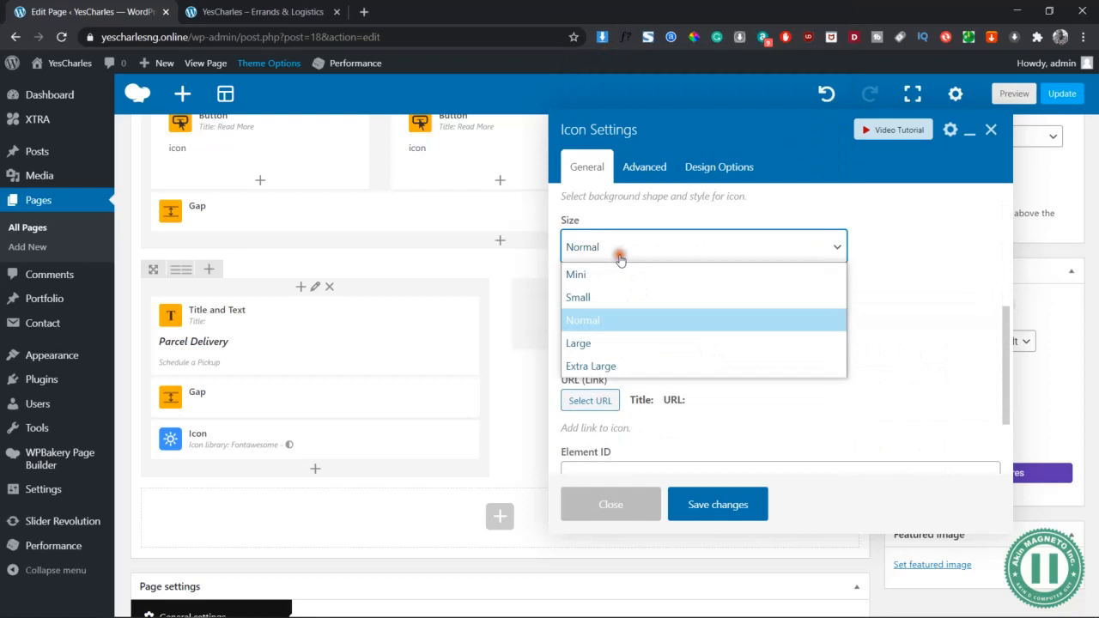
left_click(633, 366)
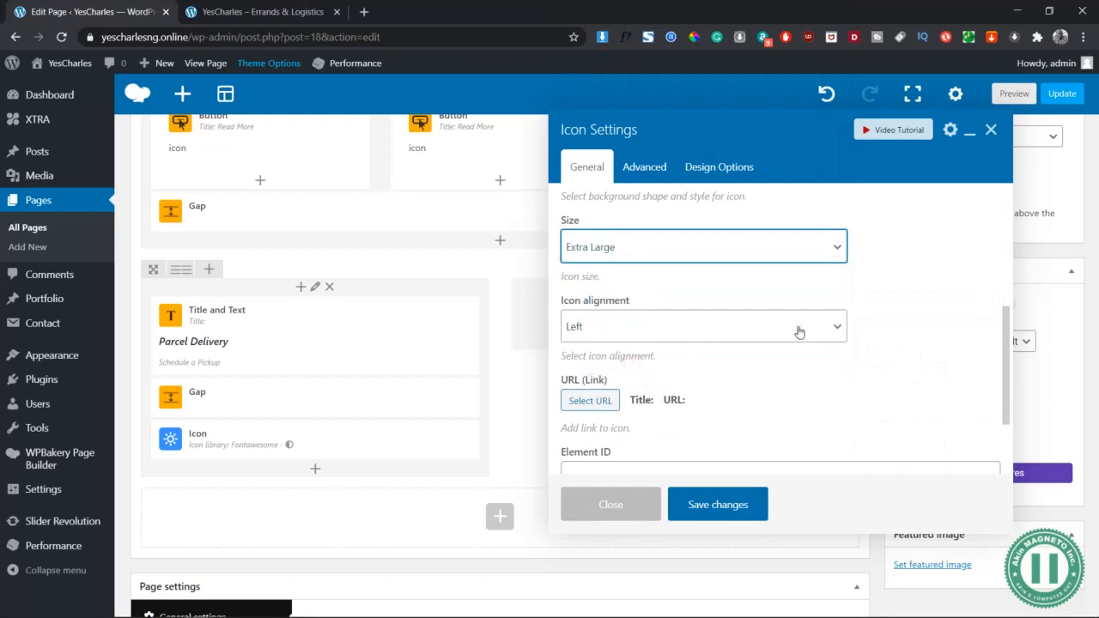
scroll(798, 331, "down", 2)
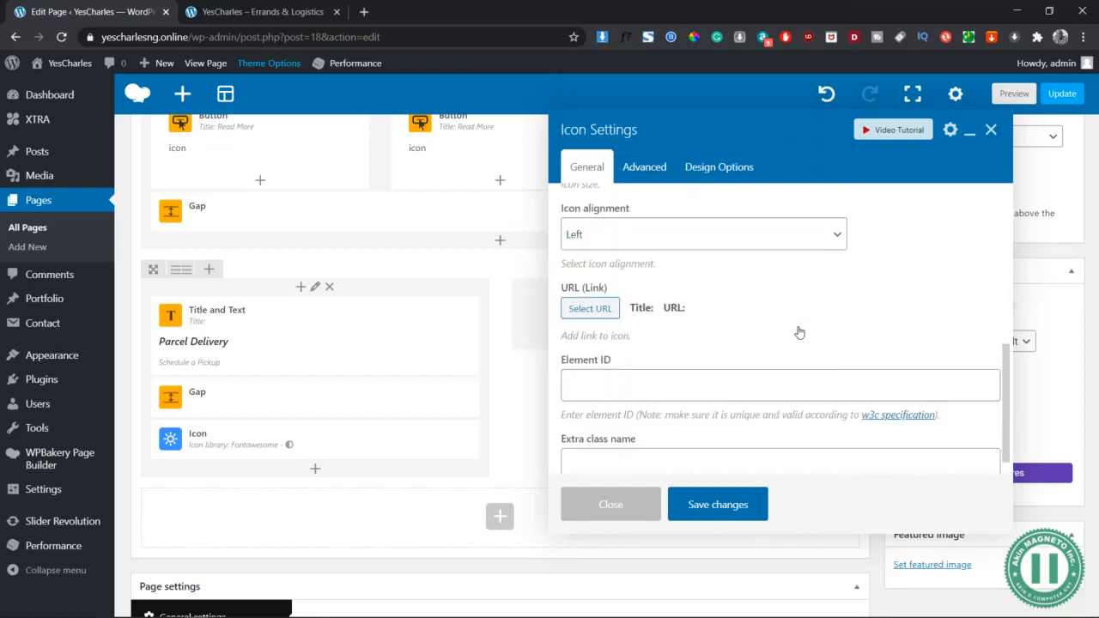
scroll(771, 258, "up", 5)
left_click(658, 166)
left_click(734, 168)
Save the truck icon settings and check it in the page preview
left_click(586, 167)
left_click(718, 506)
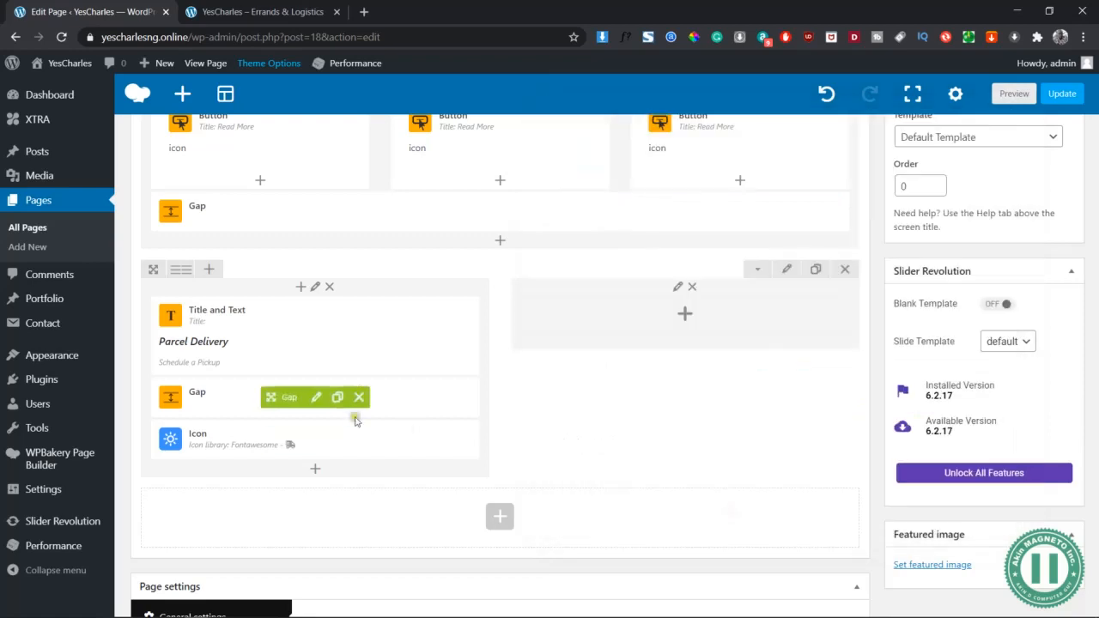
left_click(1012, 93)
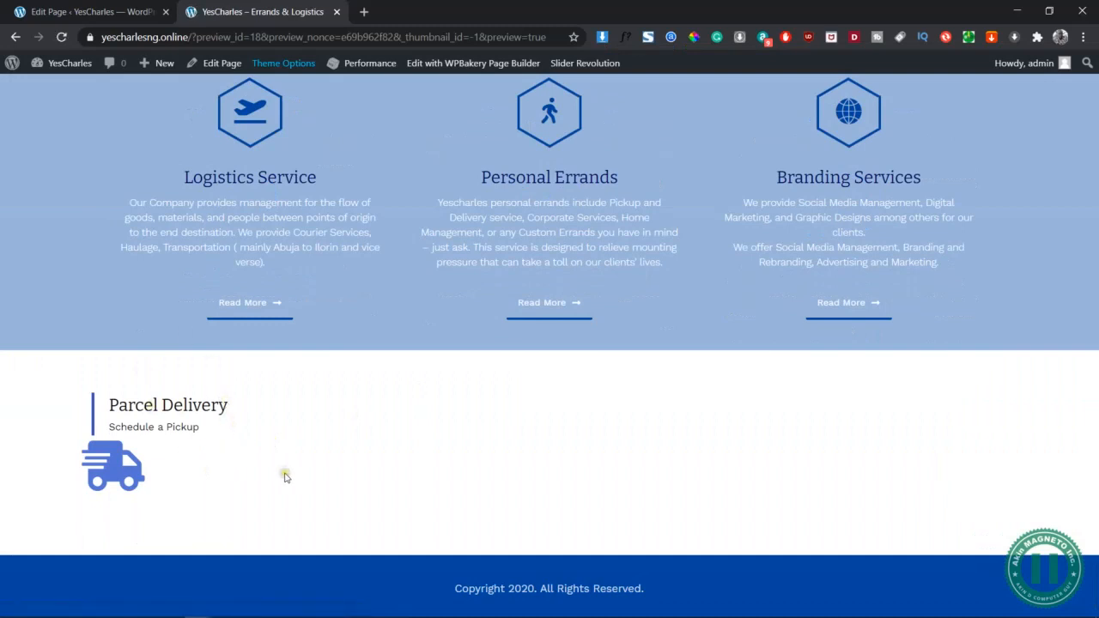
left_click(86, 12)
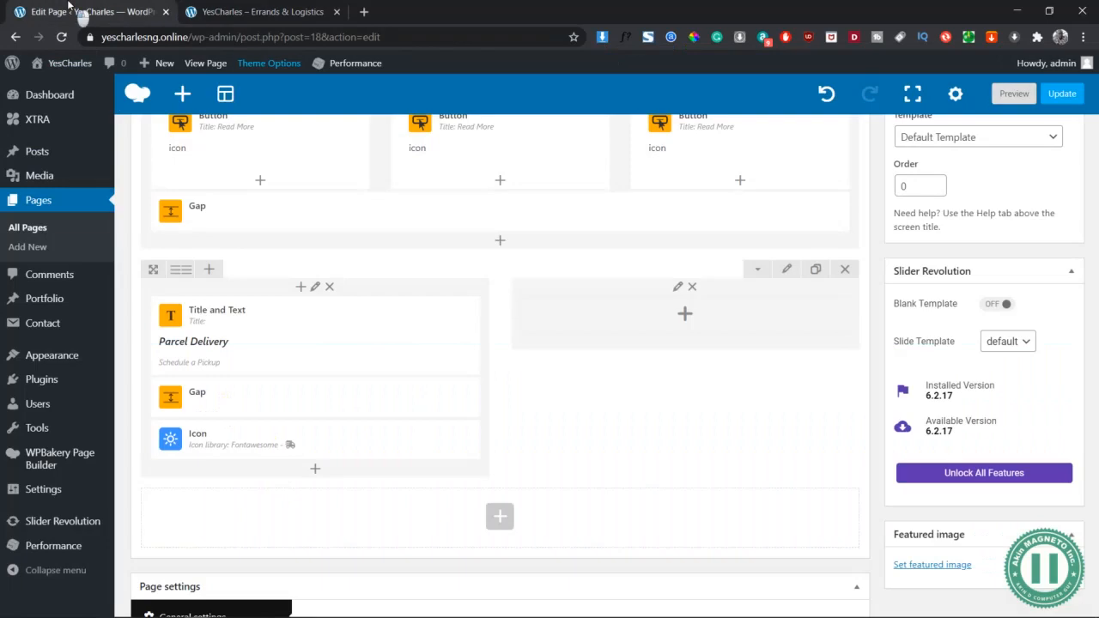
Change the gap under the heading to 20px, save, and preview the page again
left_click(322, 398)
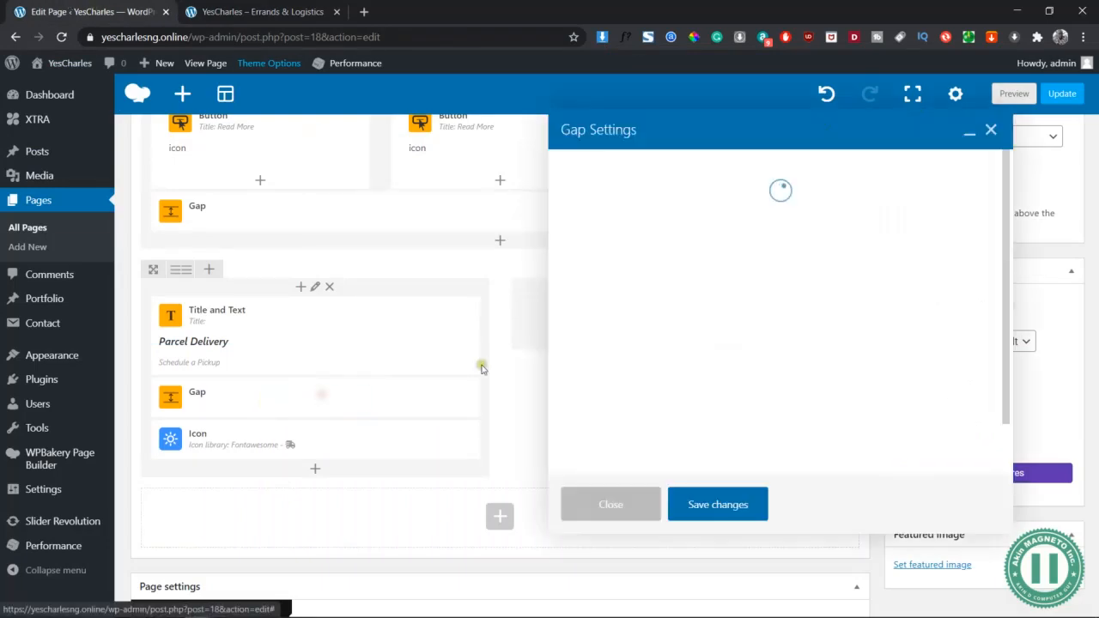
left_click(740, 182)
key("BackSpace")
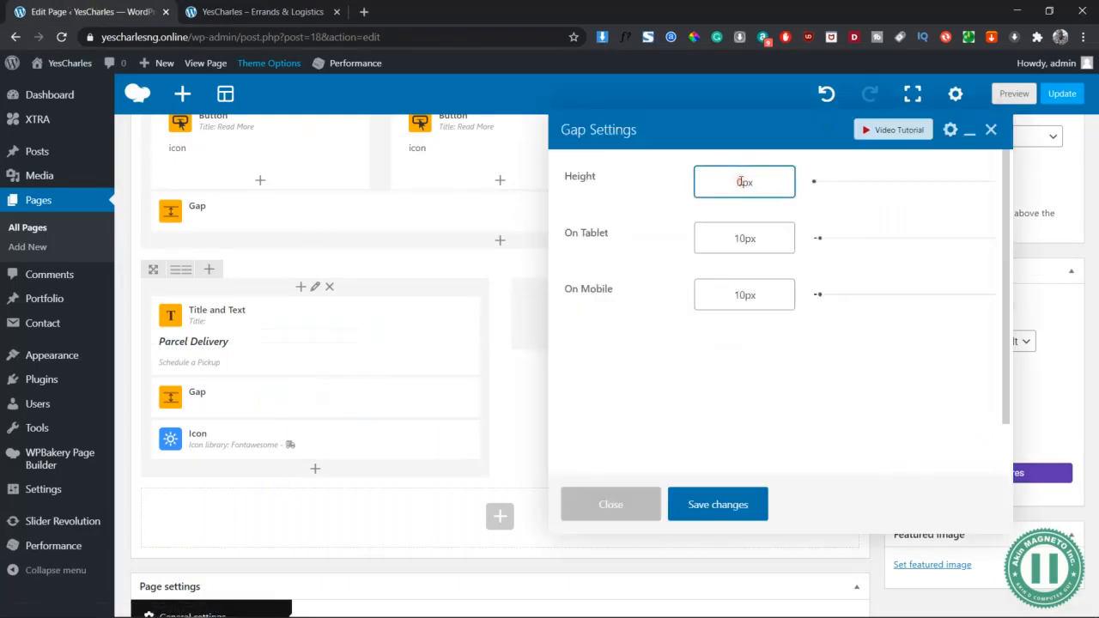
left_click(729, 504)
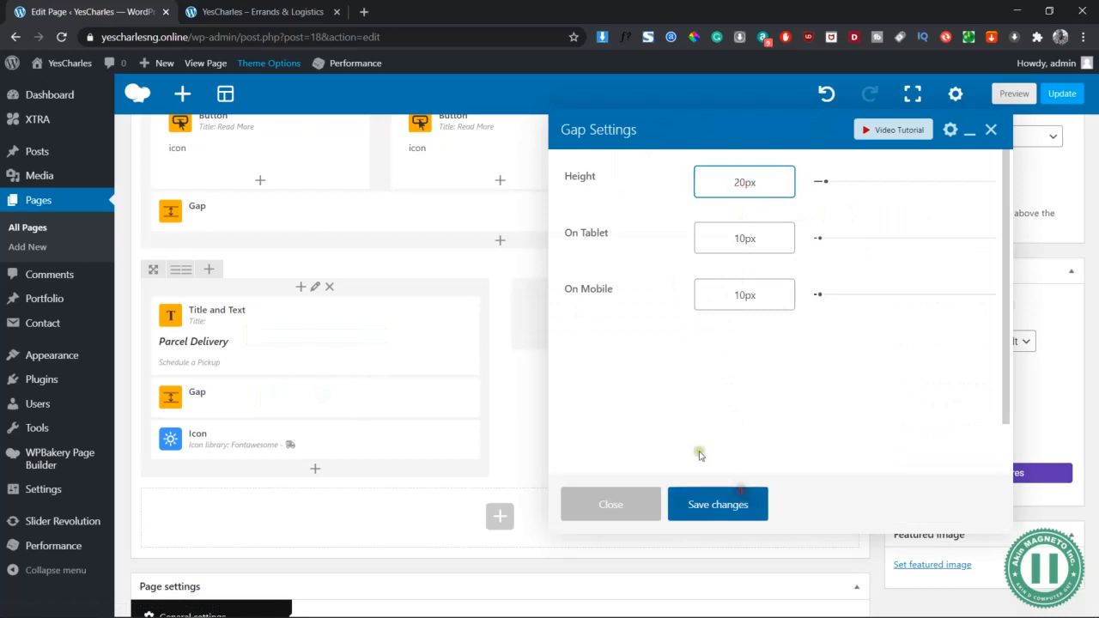
left_click(1011, 94)
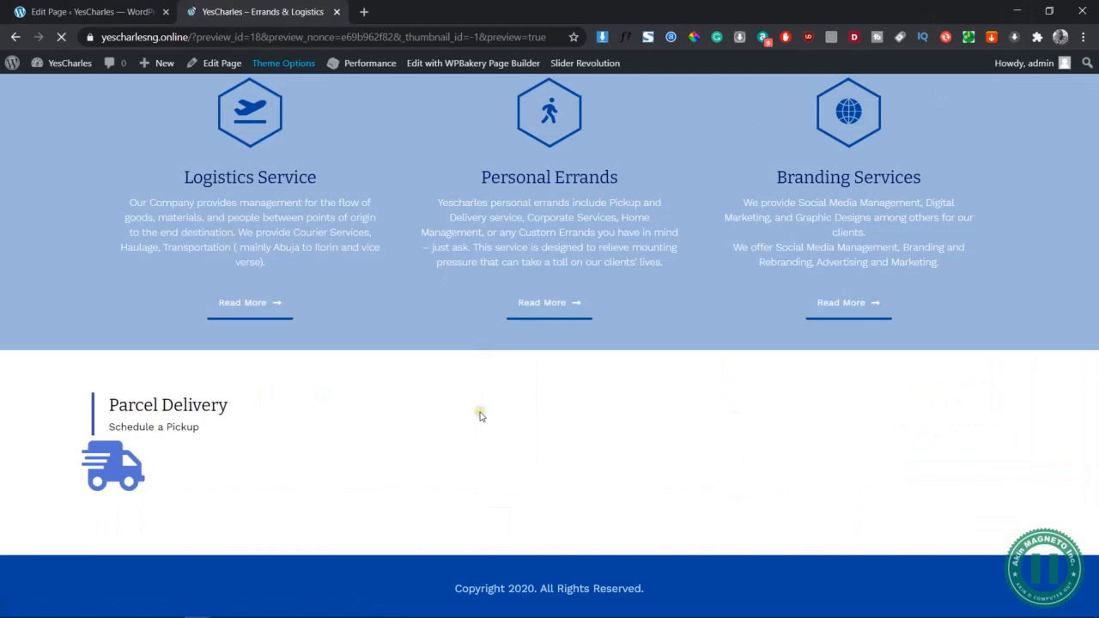
scroll(480, 416, "down", 4)
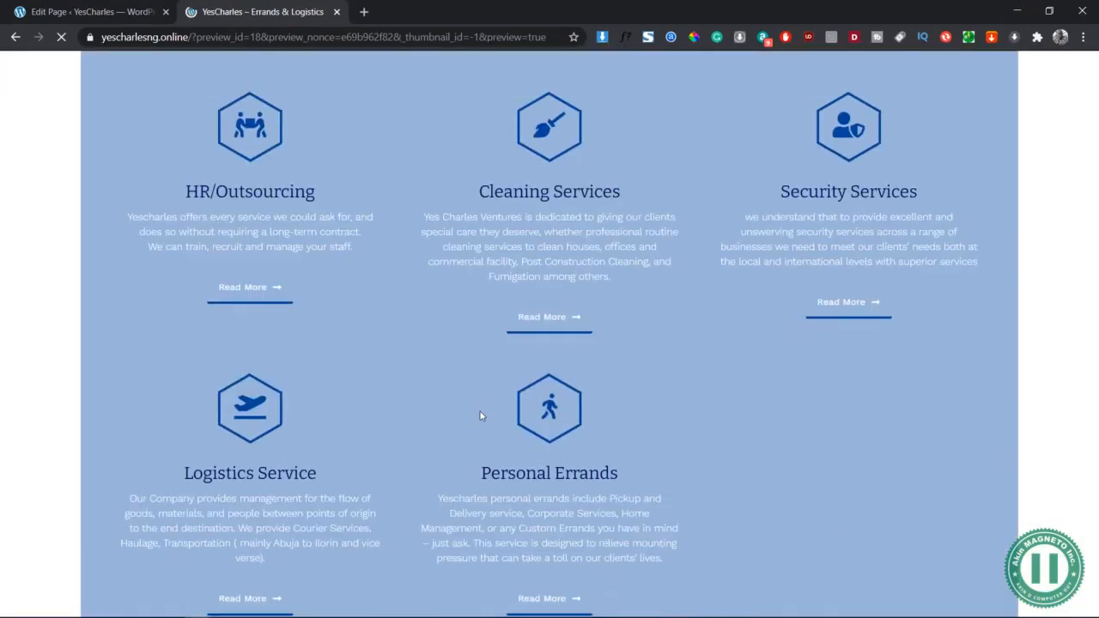
scroll(480, 416, "down", 3)
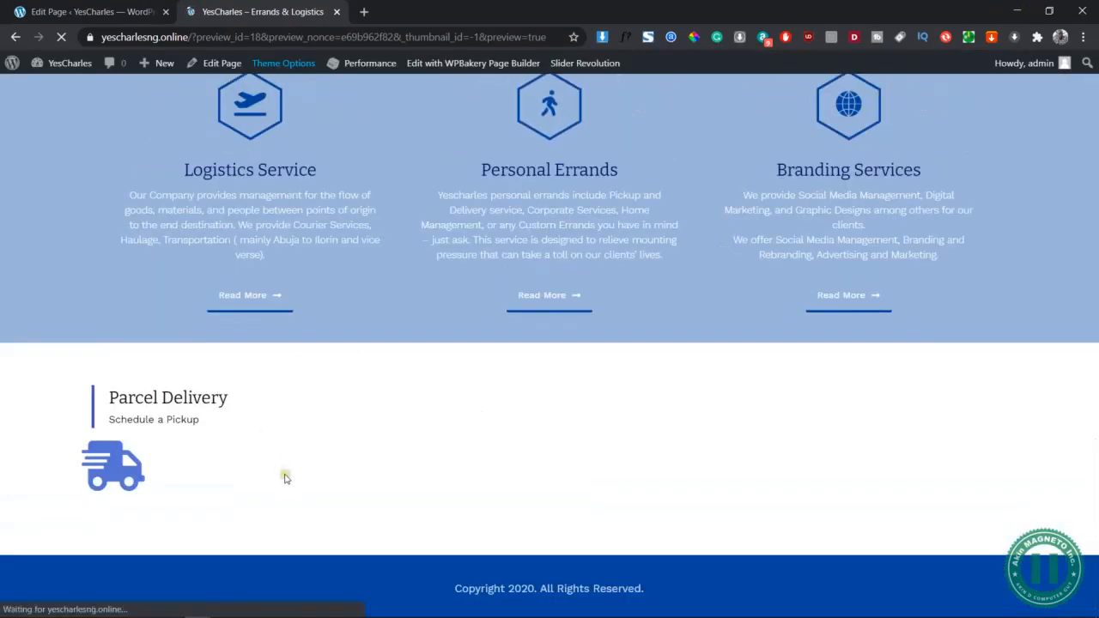
left_click(86, 11)
mouse_move(302, 417)
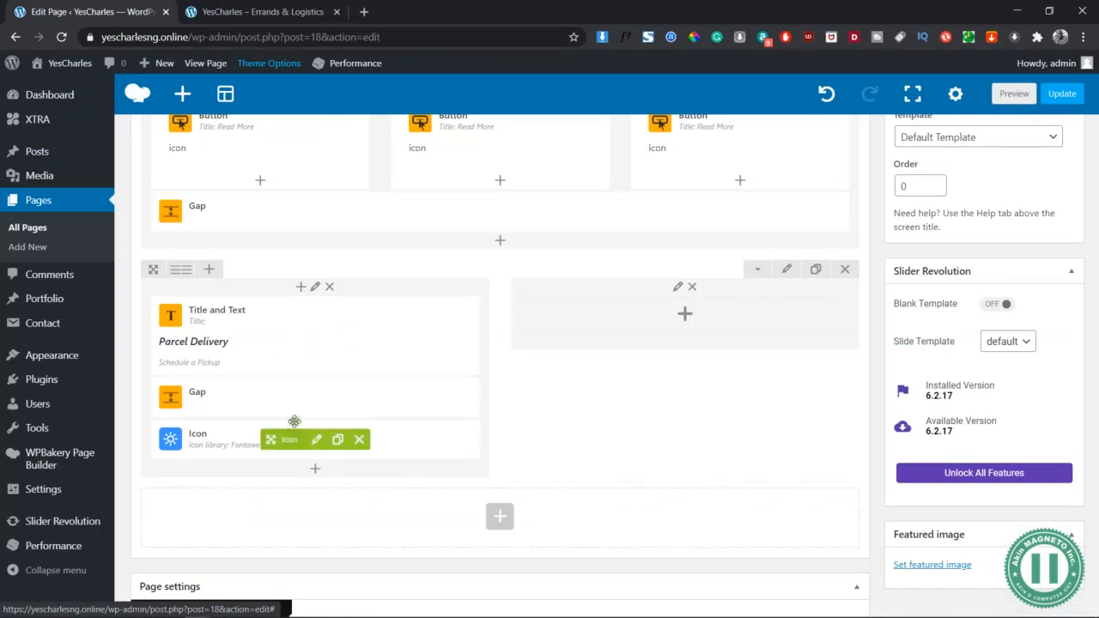
Duplicate the gap below the truck icon and add a Text Block beneath it
left_click(337, 398)
left_click_drag(289, 429, 309, 507)
left_click(316, 512)
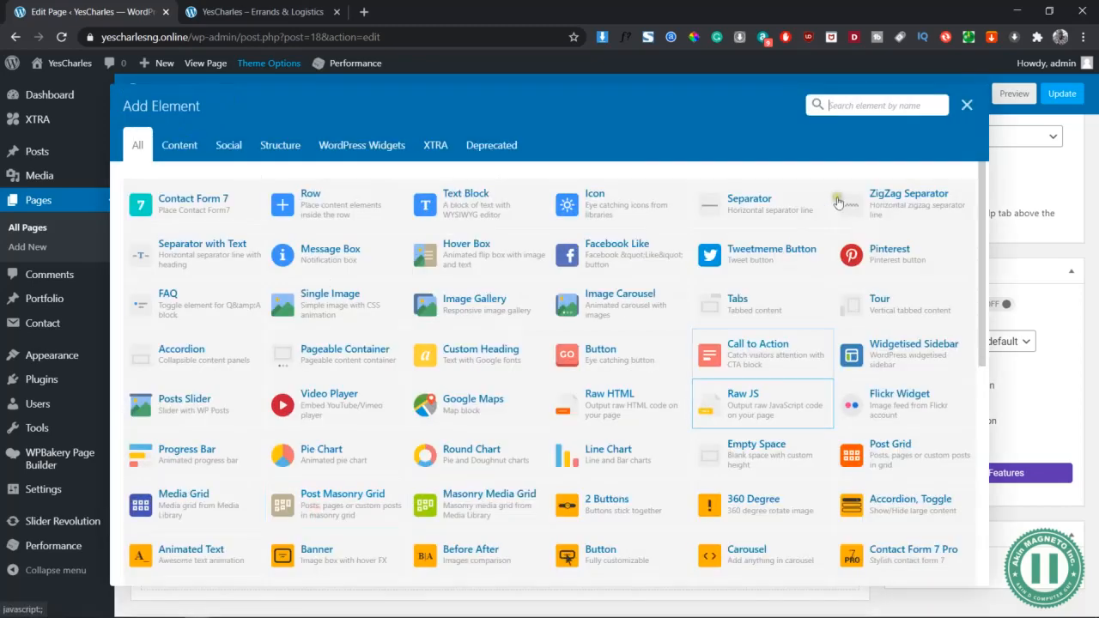
type("text")
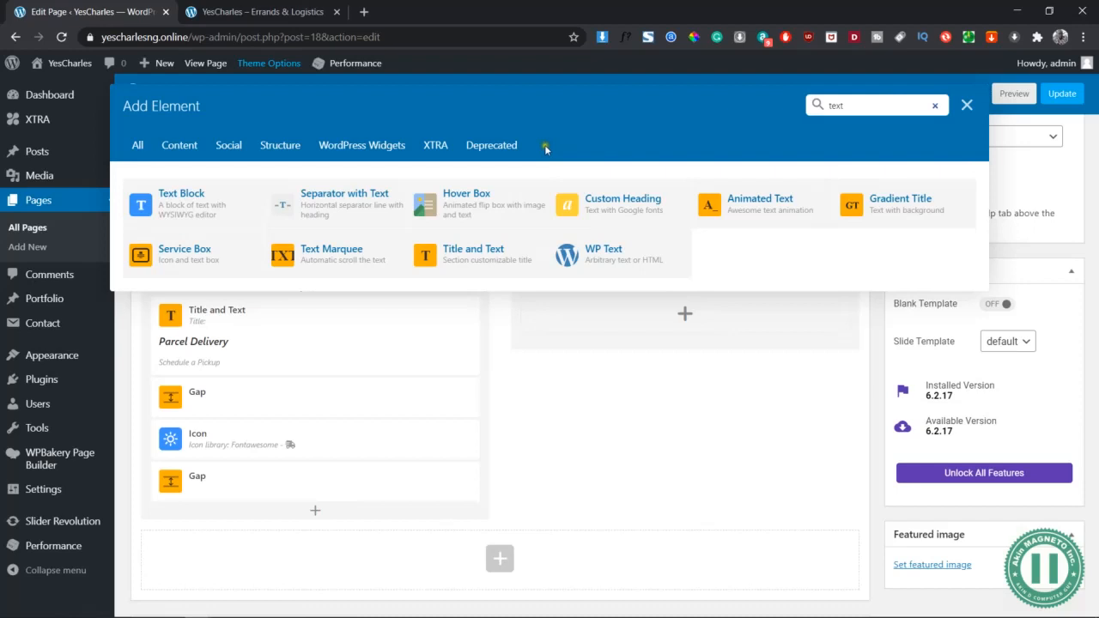
left_click(168, 201)
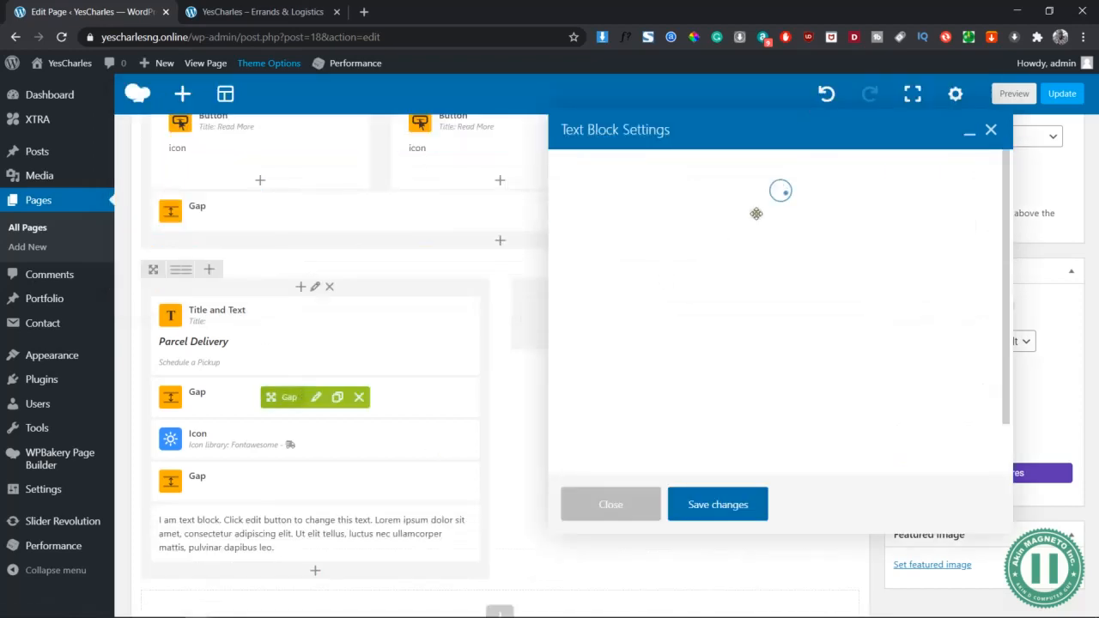
key("alt+Tab")
key("alt+Tab")
key("alt+Tab")
key("alt+Tab")
key("alt+Tab")
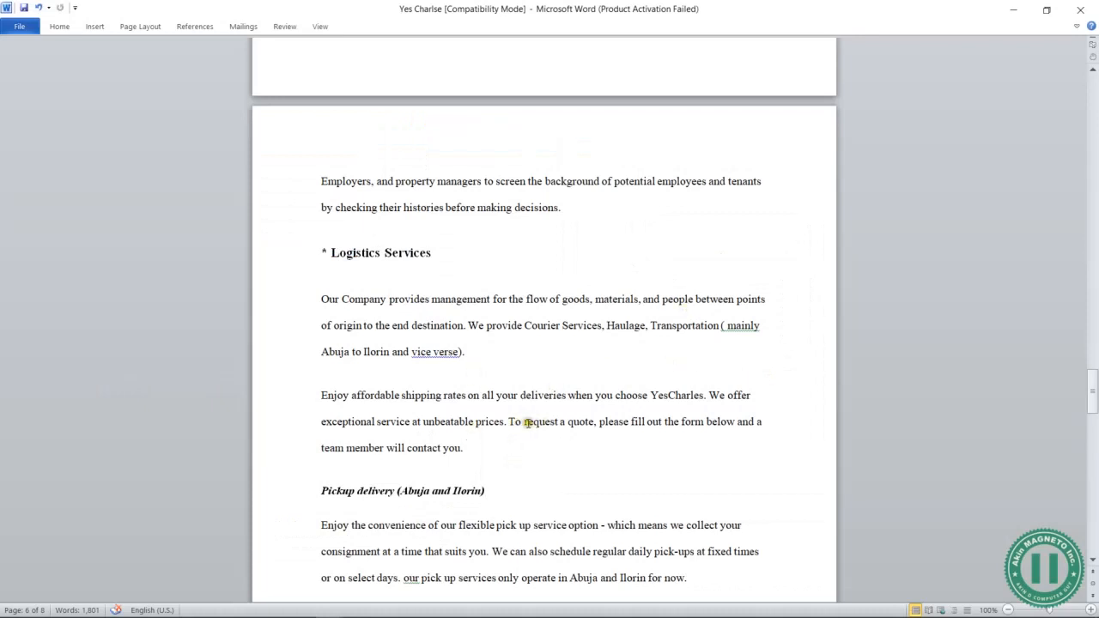
Copy the 'Enjoy affordable shipping rates' paragraph from Word into the clipboard for the Text Block
left_click_drag(508, 421, 328, 401)
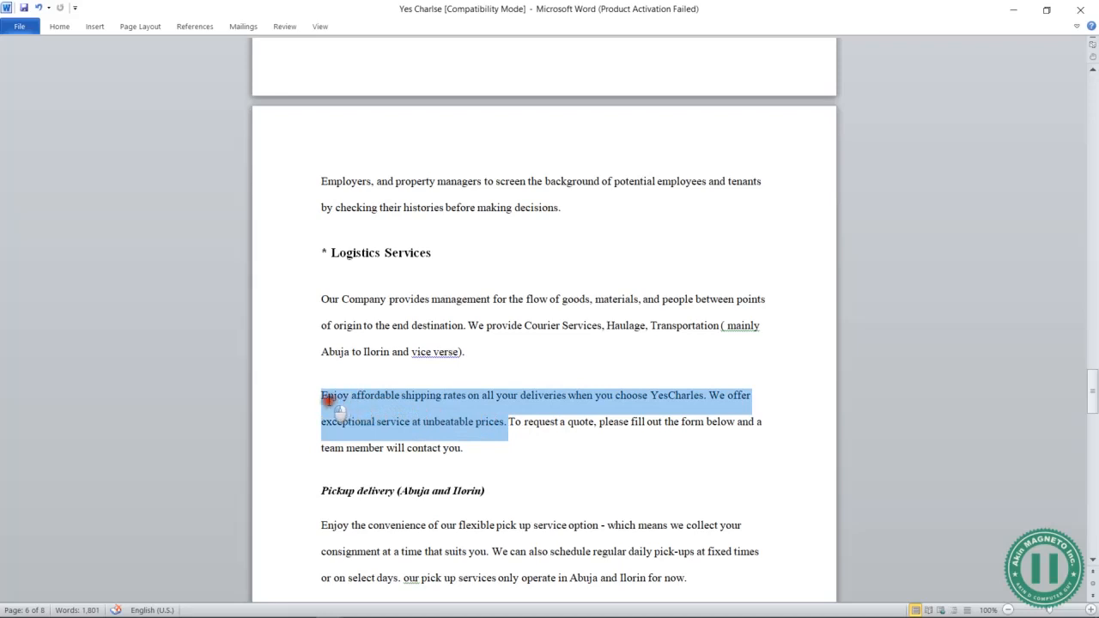
left_click_drag(473, 446, 325, 397)
key("ctrl+c")
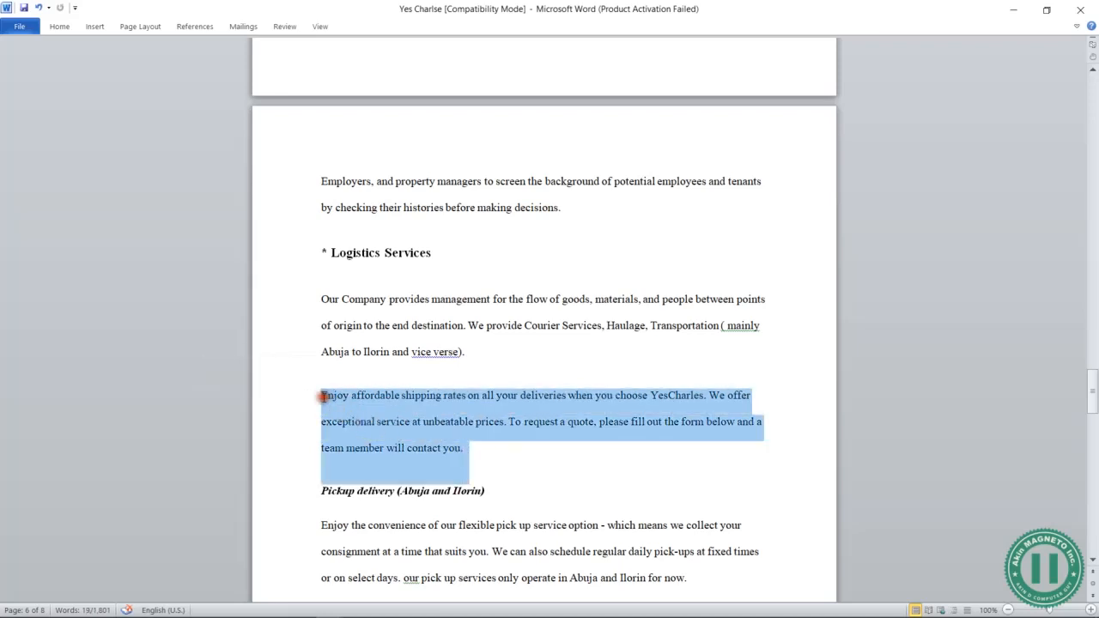
key("alt+Tab")
left_click(742, 394)
Paste the shipping paragraph over the Text Block placeholder, save, and check it in the preview
key("ctrl+a")
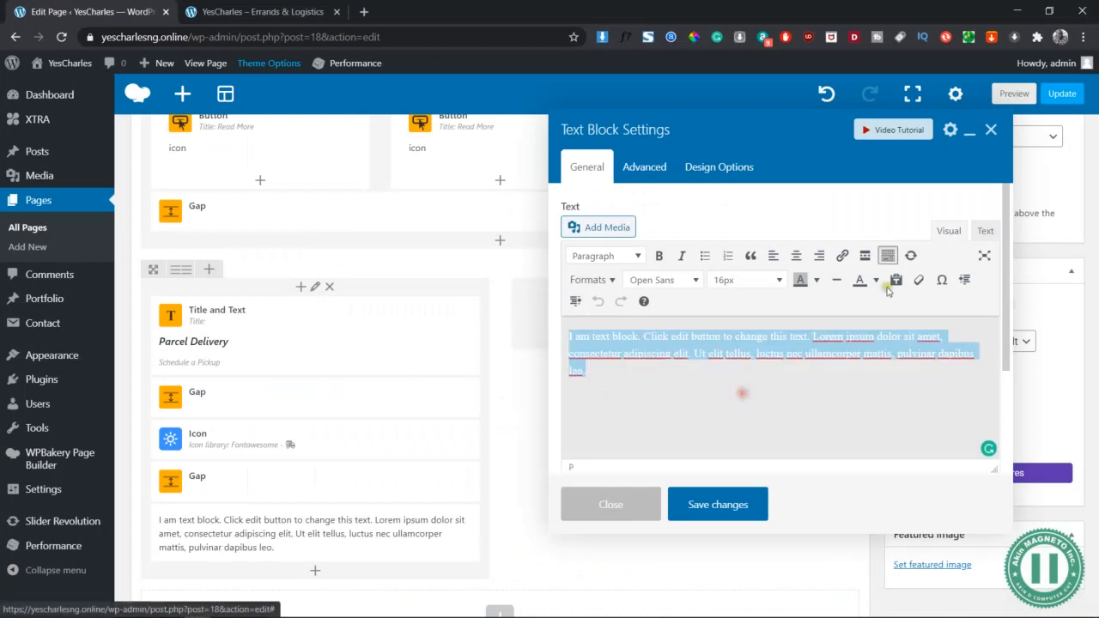
left_click(988, 230)
key("ctrl+a")
key("ctrl+v")
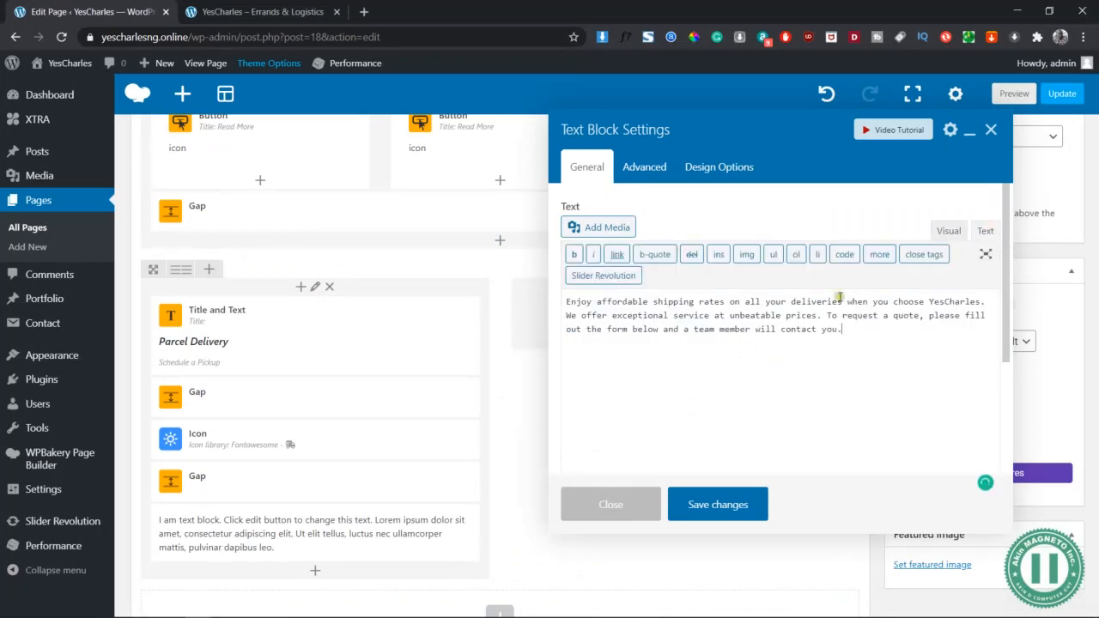
left_click(947, 230)
left_click(712, 504)
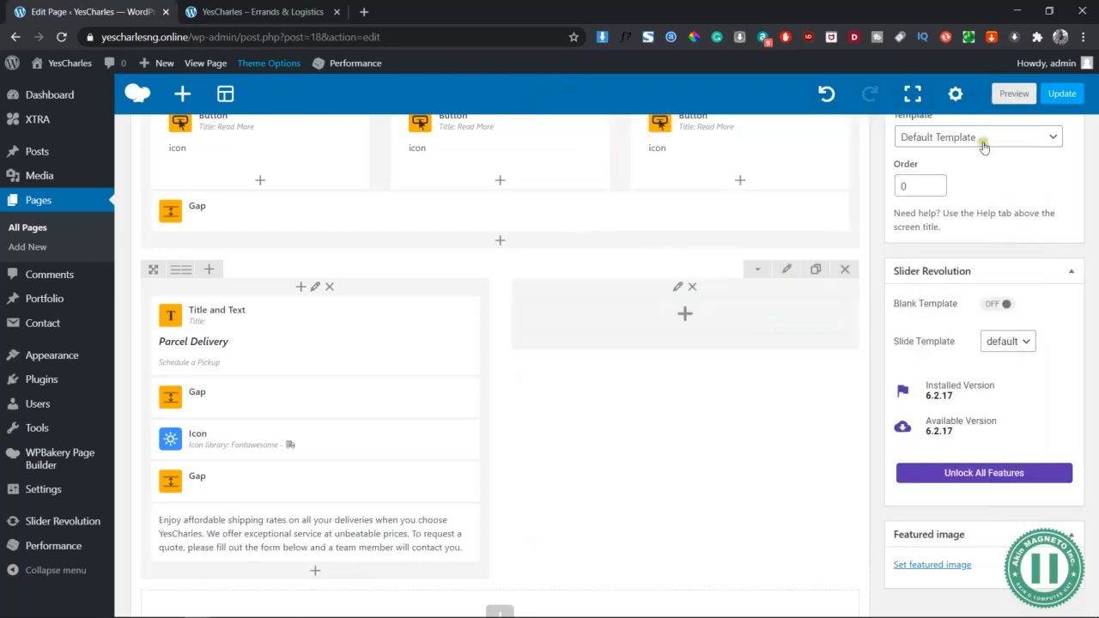
left_click(1014, 94)
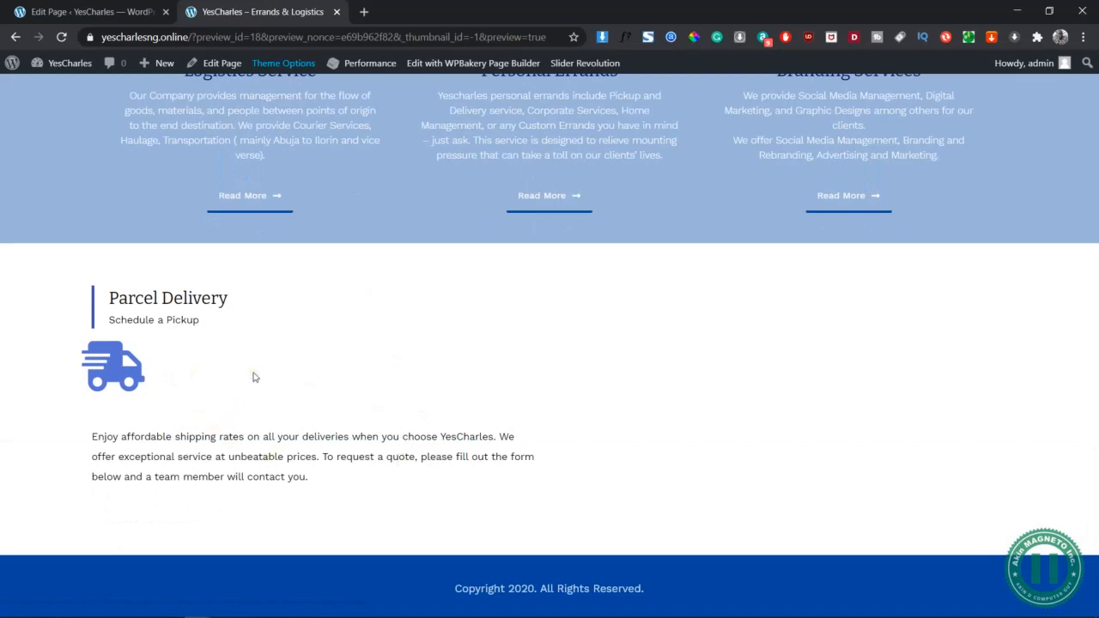
left_click(123, 7)
scroll(312, 350, "down", 3)
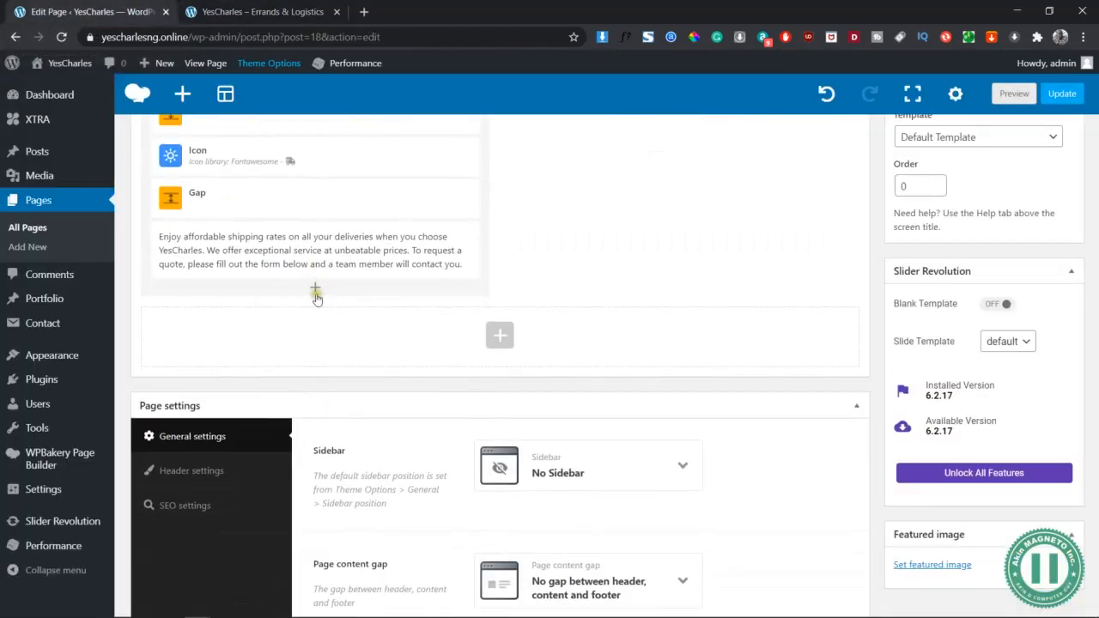
Add a Custom Heading below the paragraph with the custom text 'Our Routes are:'
left_click(315, 289)
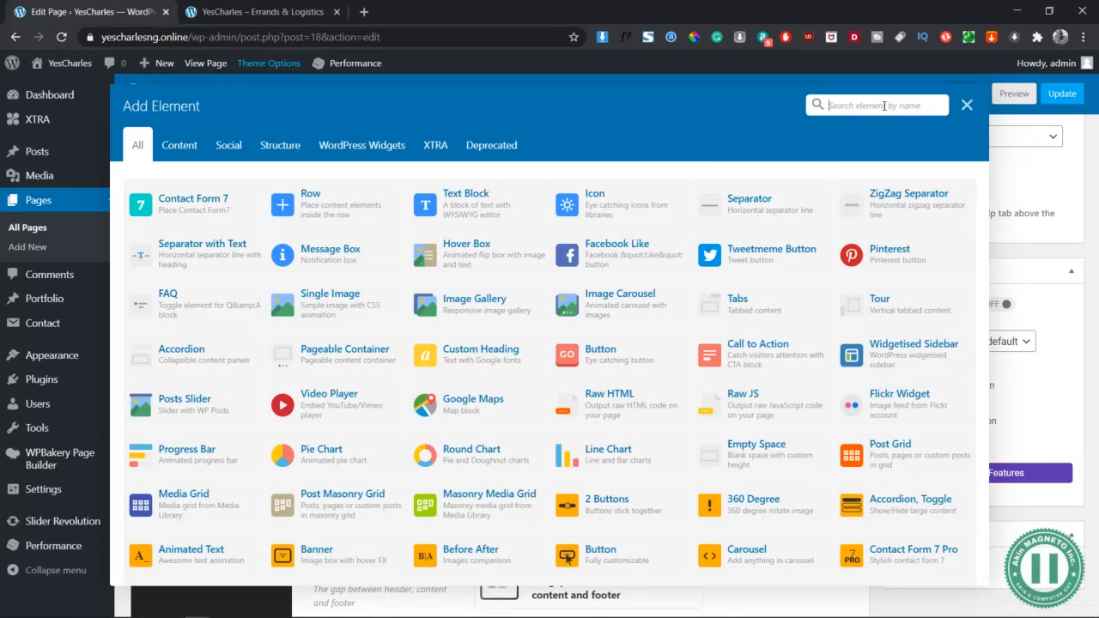
type("cust")
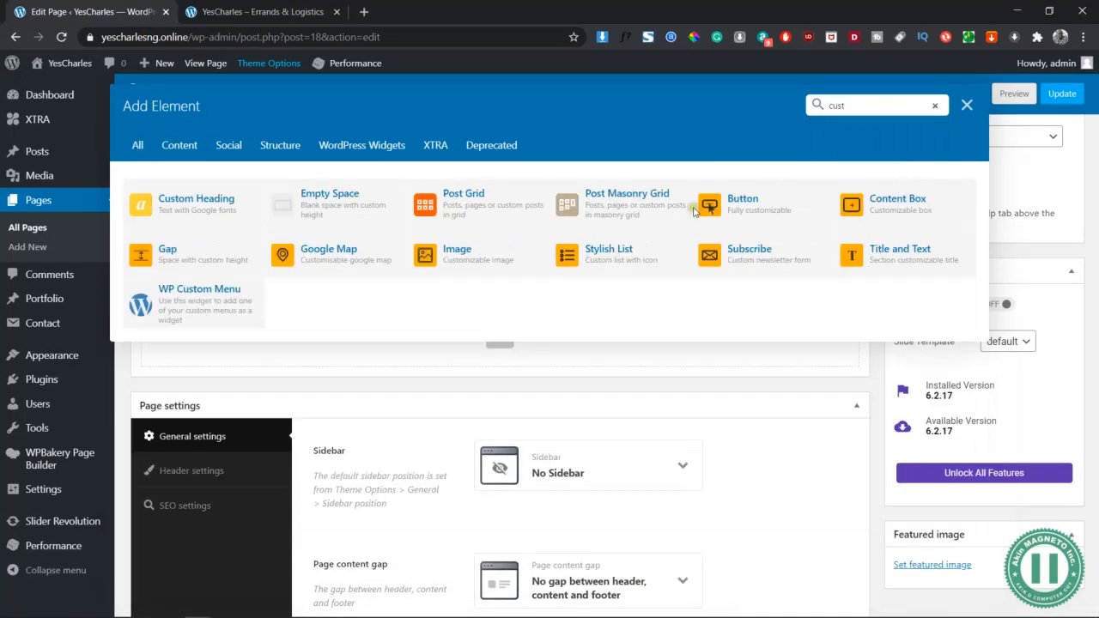
left_click(197, 210)
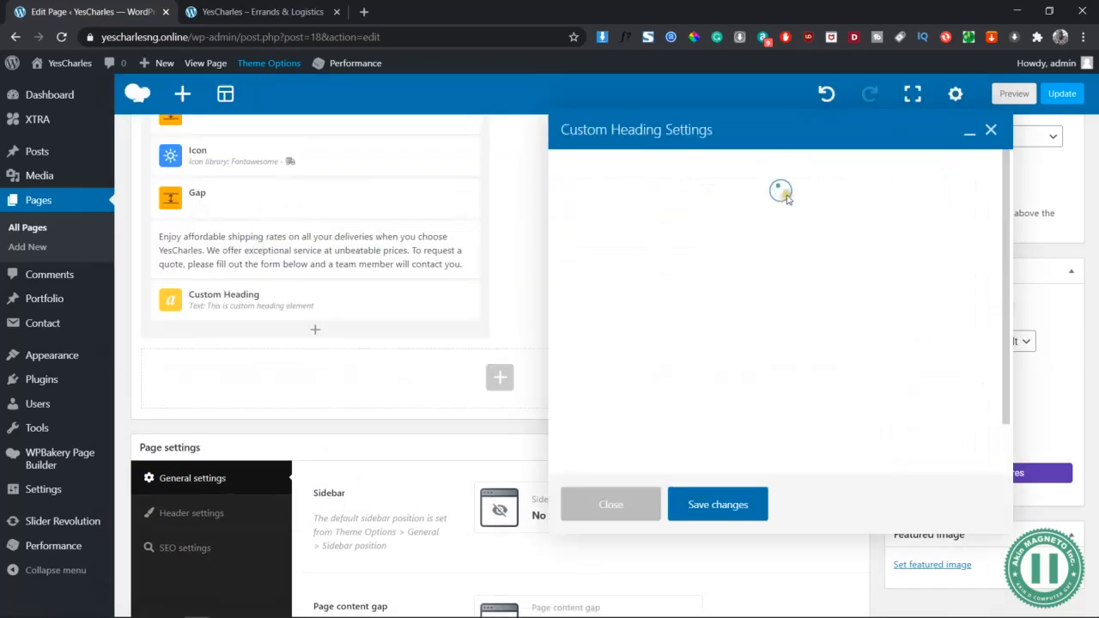
left_click(731, 242)
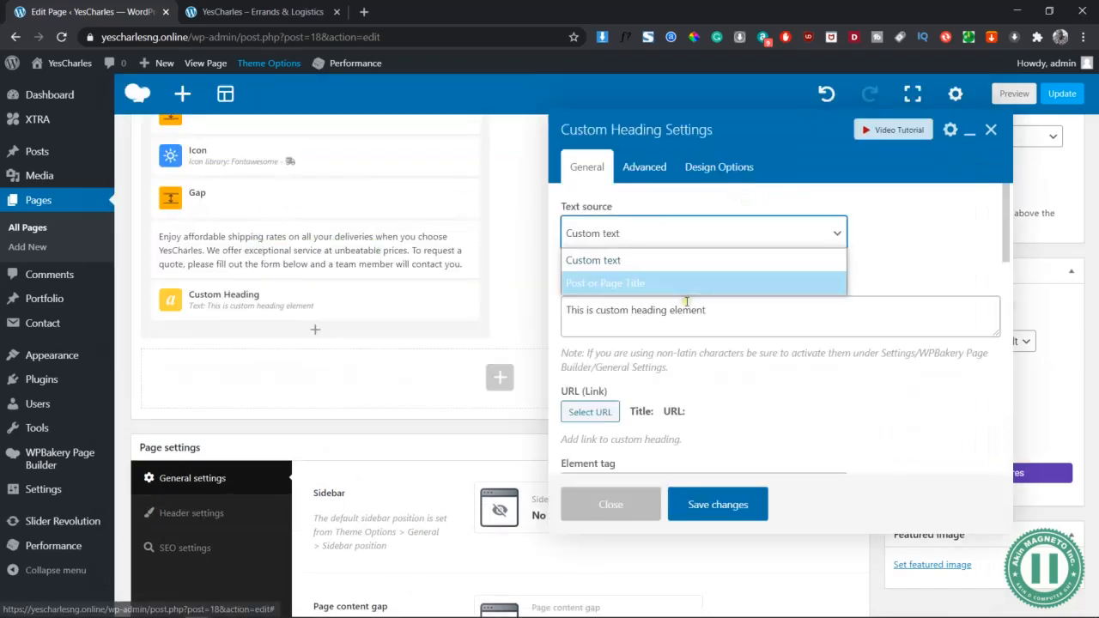
left_click(687, 303)
left_click(748, 301)
key("ctrl+a")
type("C")
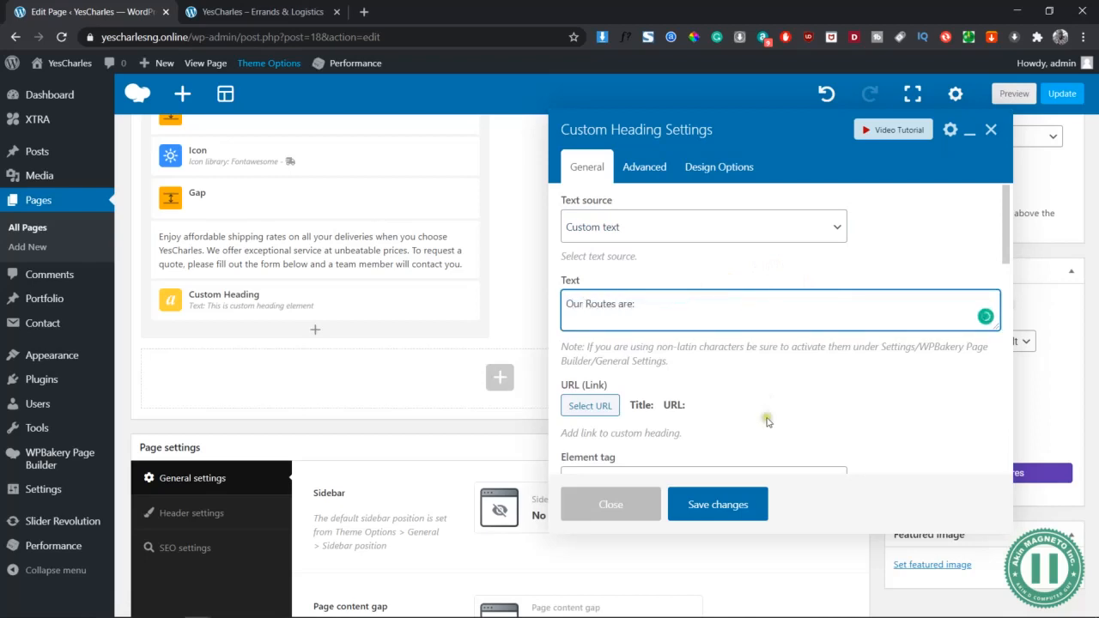
Set the heading font to Bitter, 400 regular style, and save
scroll(768, 420, "down", 4)
scroll(679, 289, "down", 2)
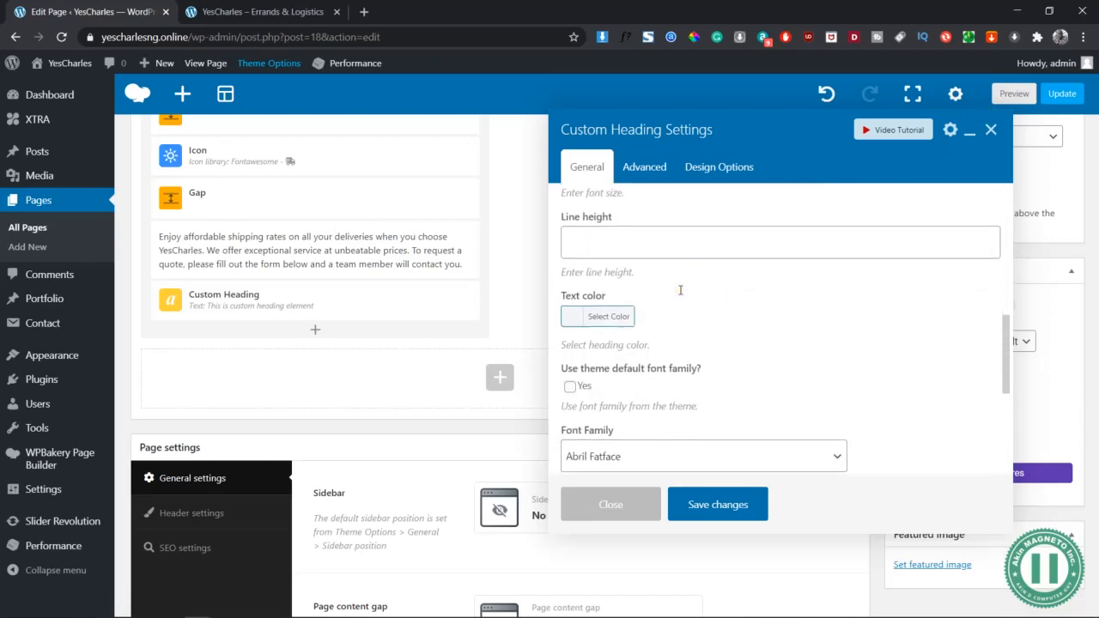
scroll(645, 364, "down", 2)
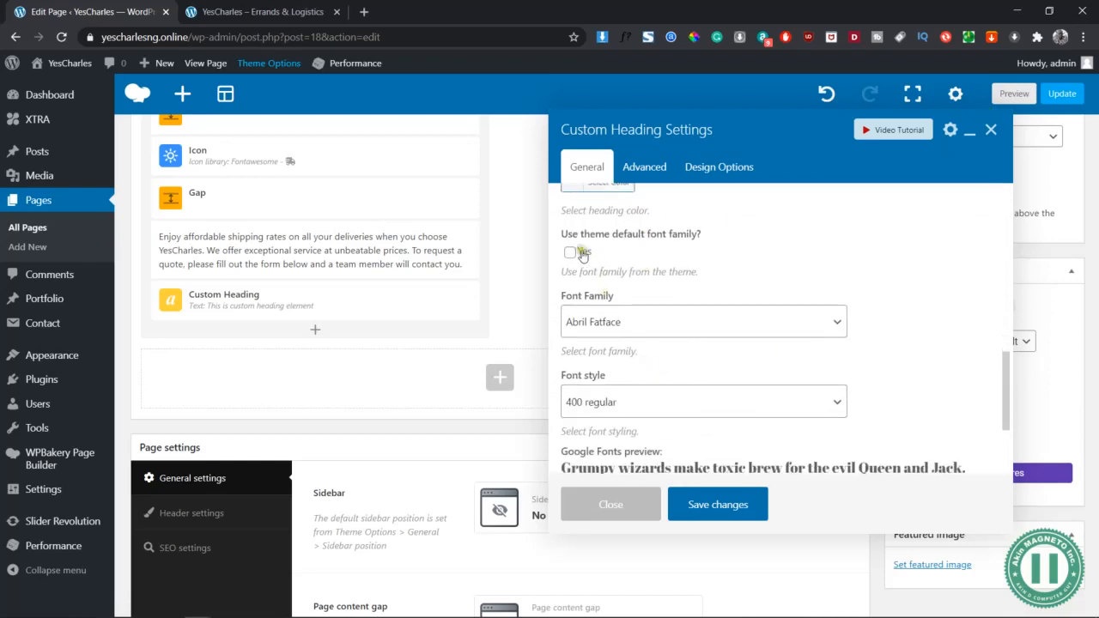
left_click(632, 333)
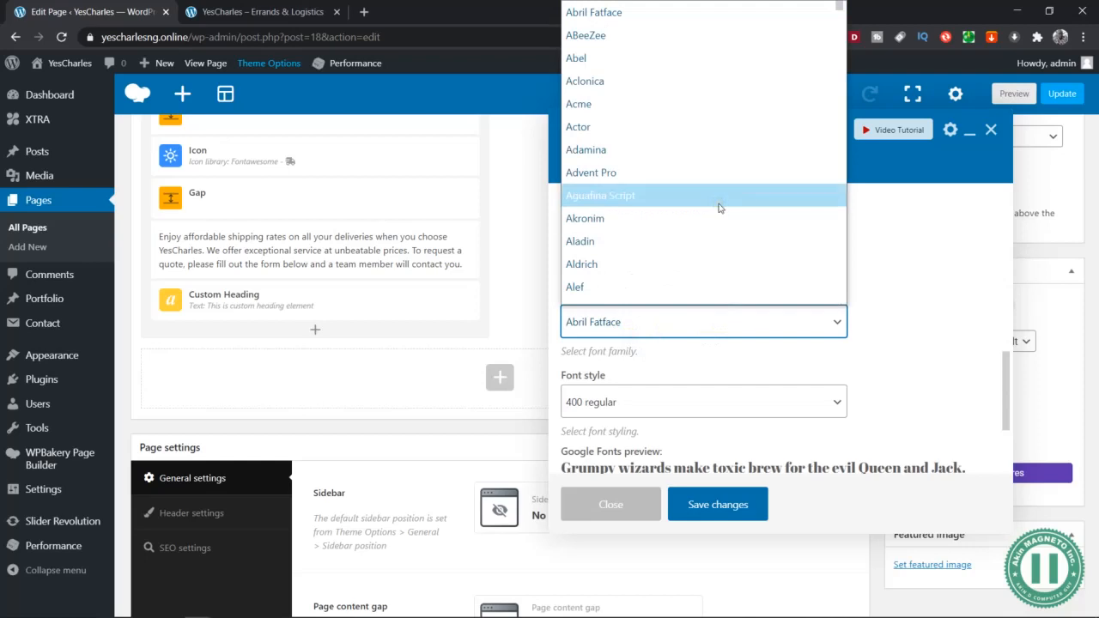
type("bit")
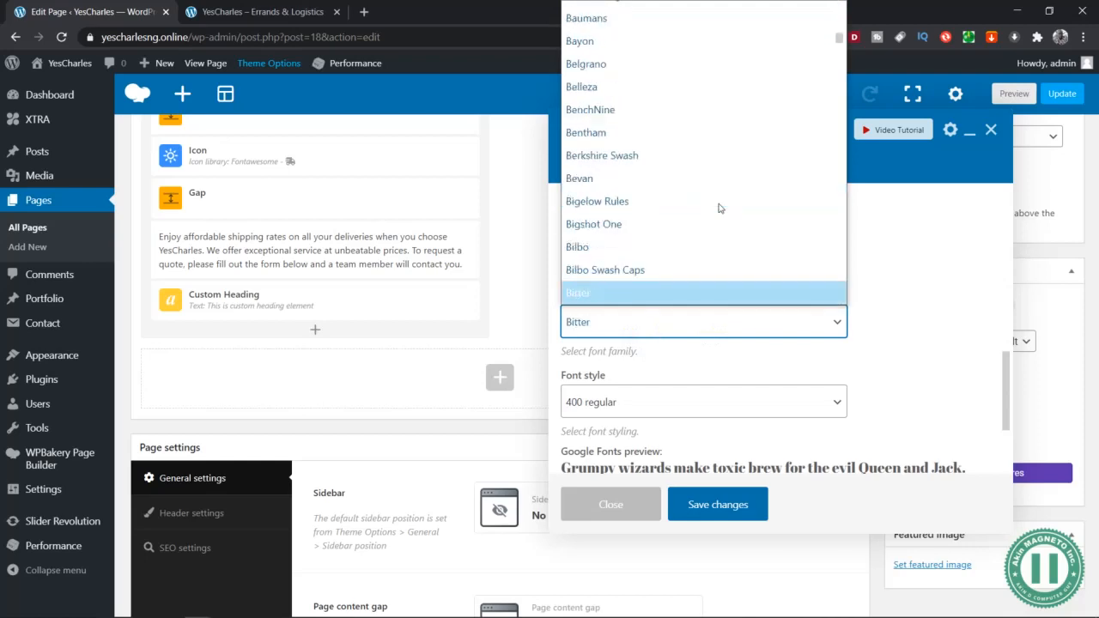
key("Return")
scroll(730, 395, "down", 1)
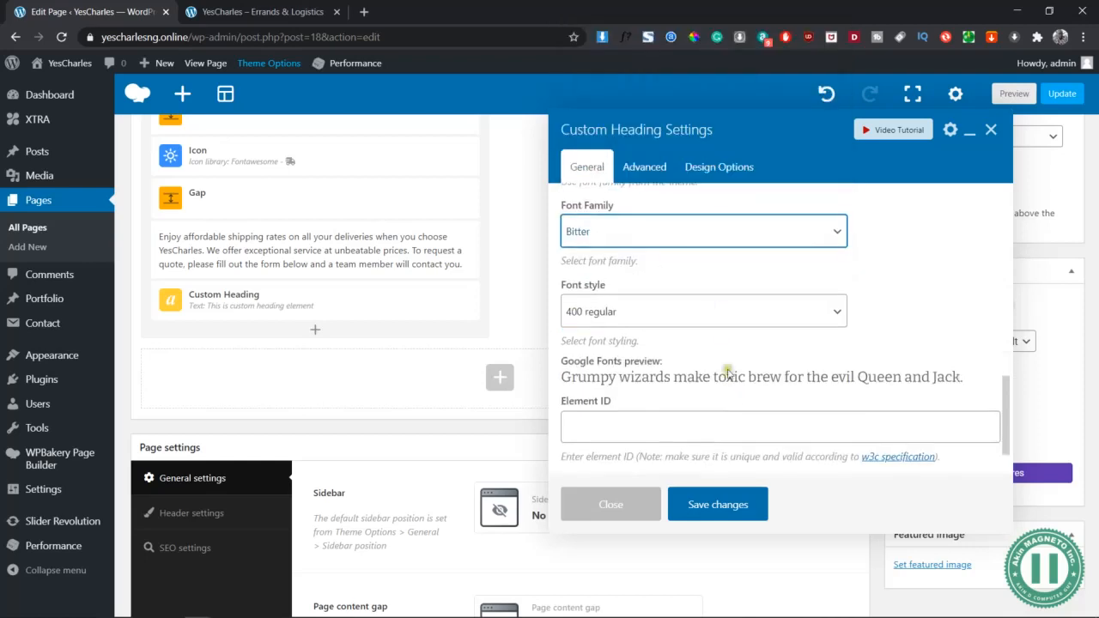
left_click(678, 309)
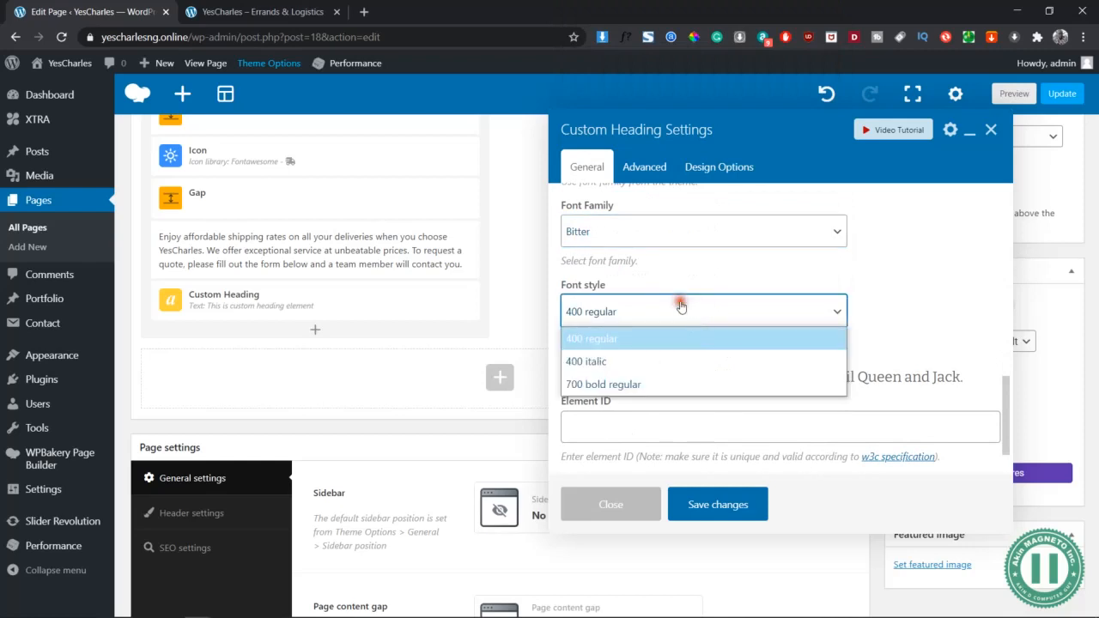
left_click(891, 340)
scroll(892, 340, "down", 1)
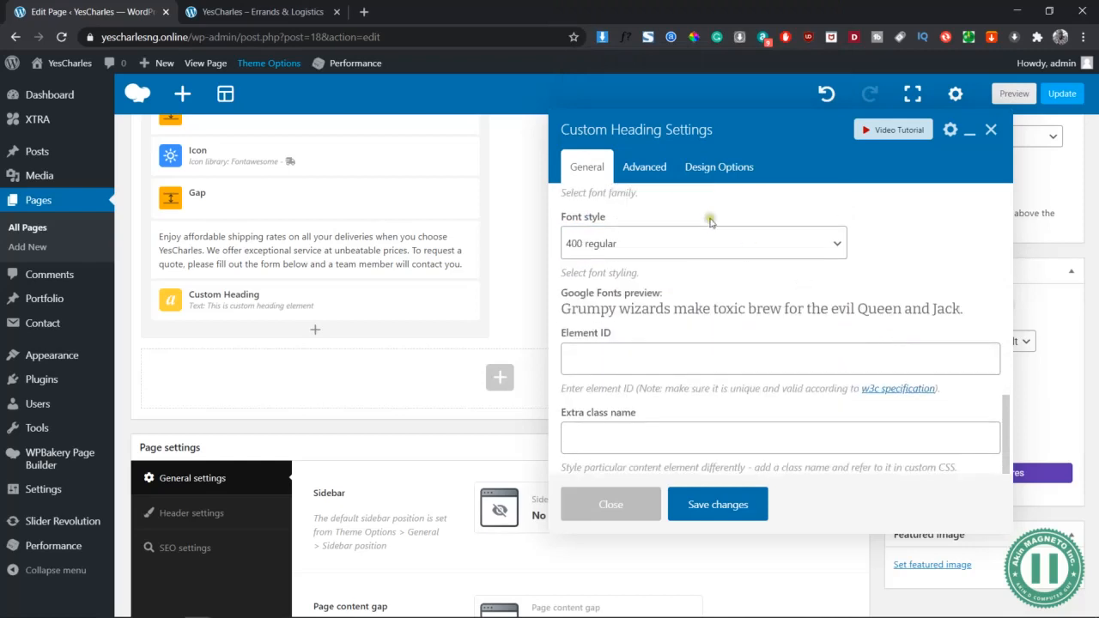
left_click(732, 515)
Change the 'Our Routes are:' heading's element tag to h4, save, and verify in the preview
left_click(1017, 95)
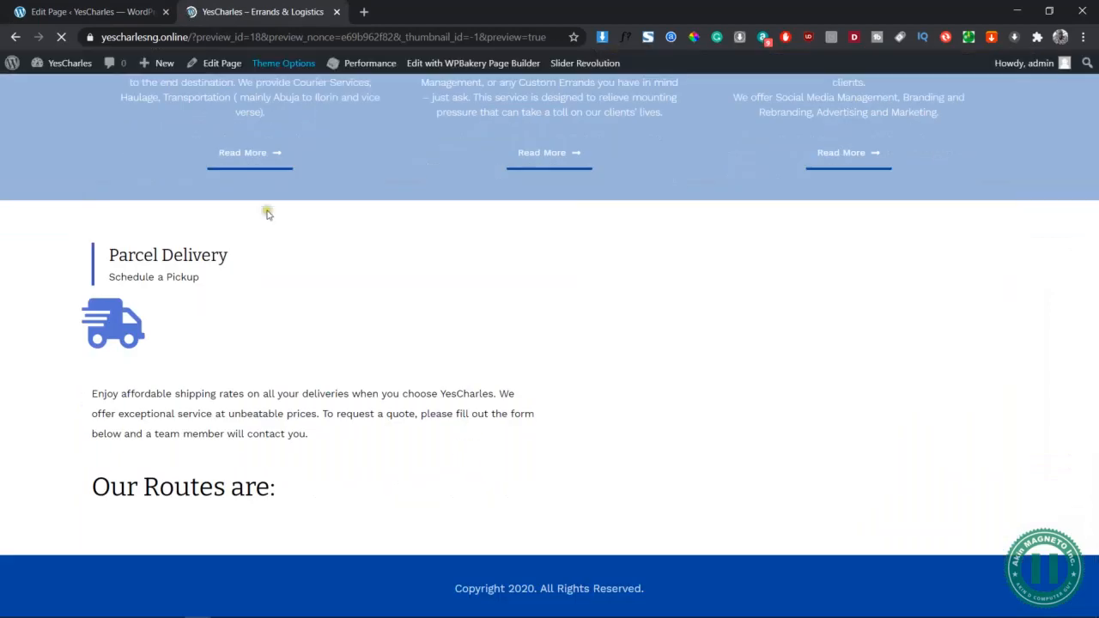
left_click(150, 9)
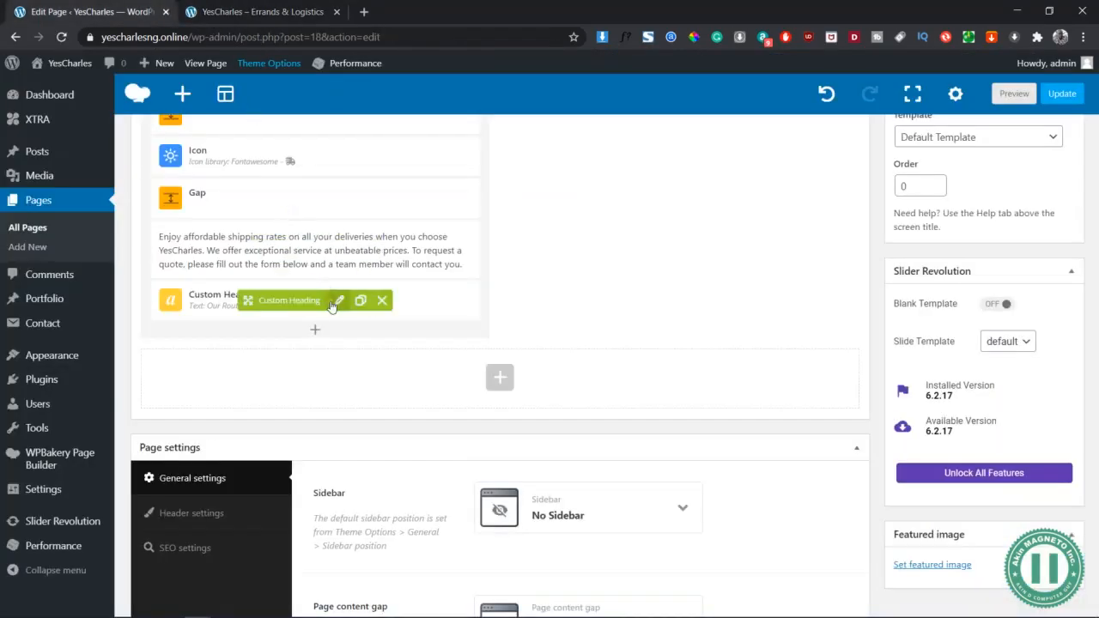
left_click(338, 303)
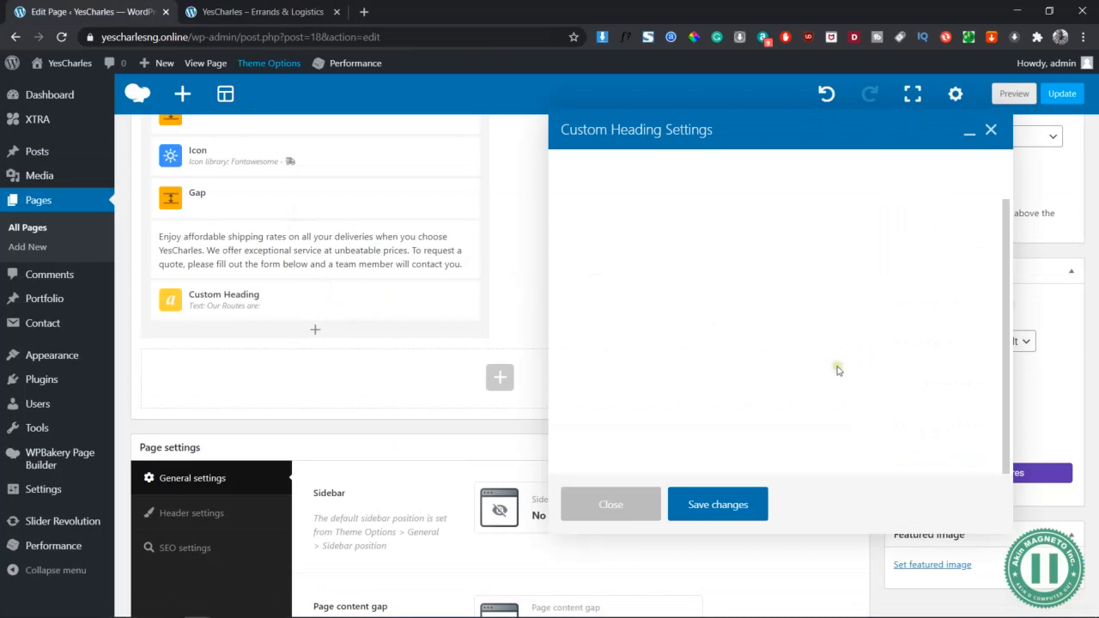
scroll(706, 312, "down", 3)
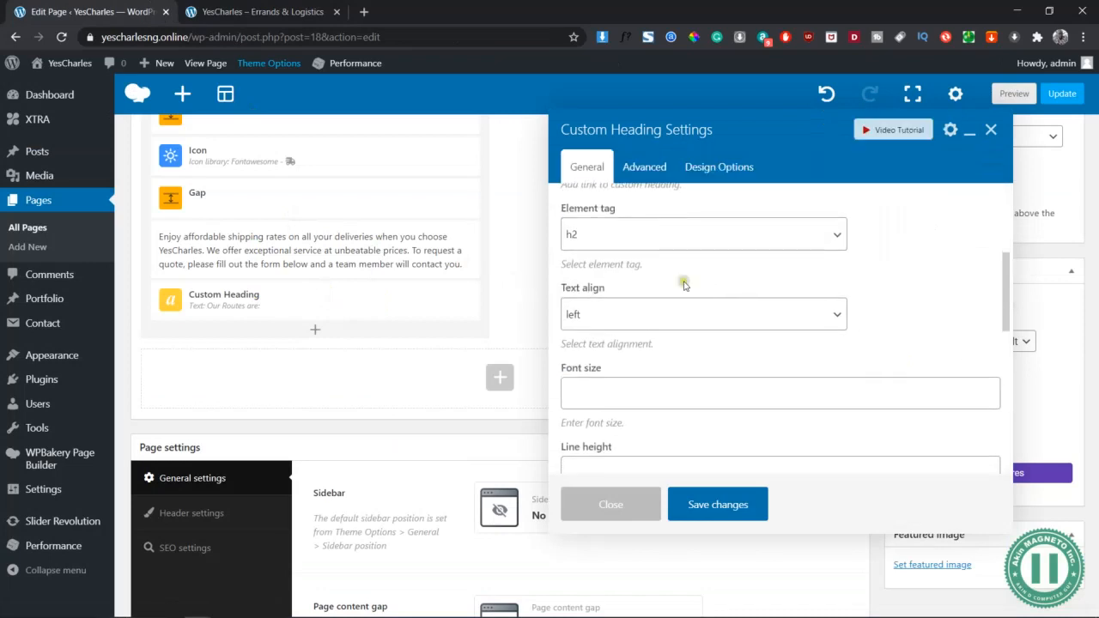
left_click(643, 234)
left_click(629, 310)
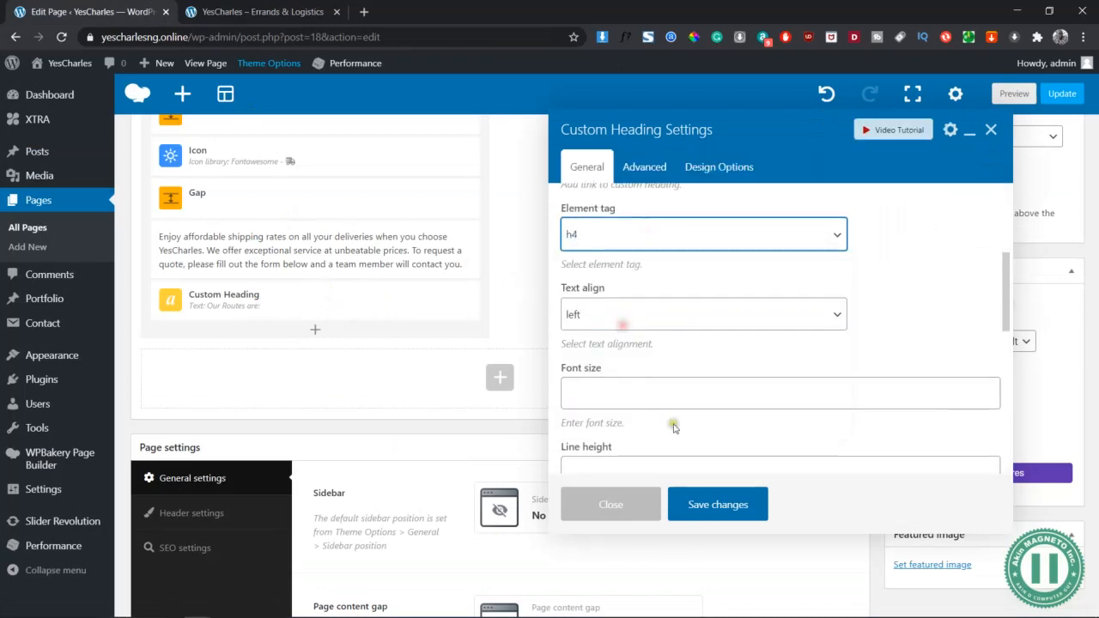
left_click(718, 507)
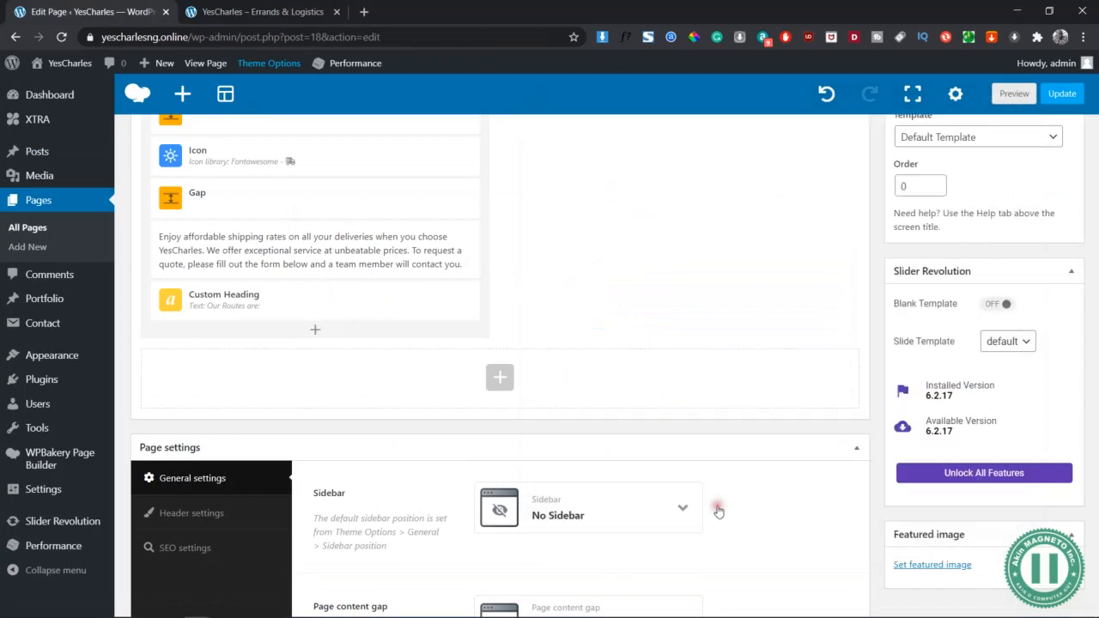
left_click(1011, 94)
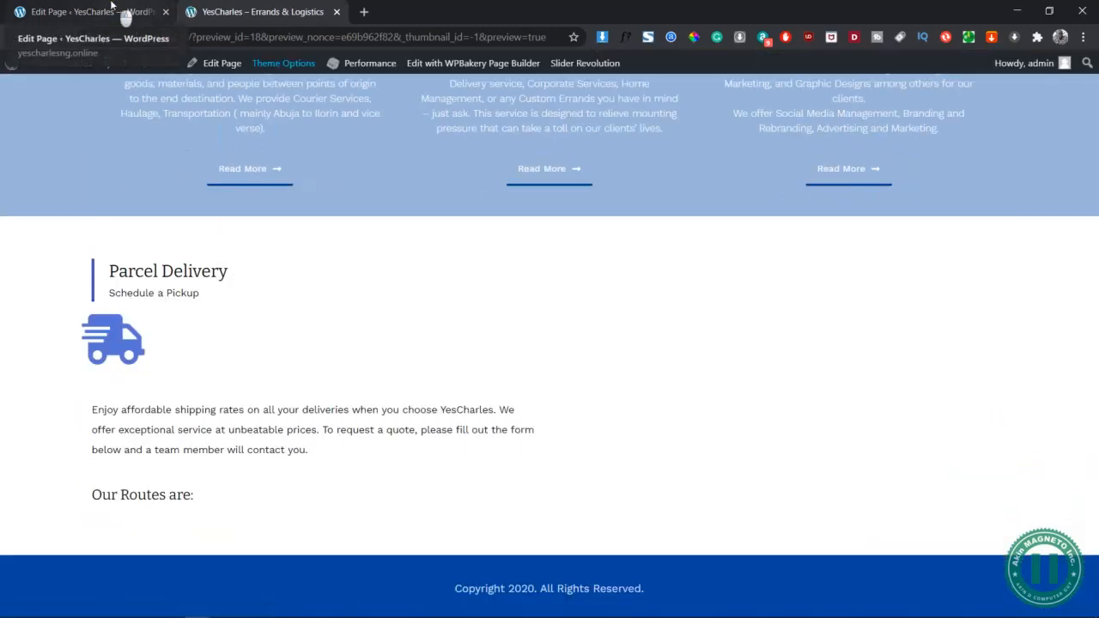
left_click(111, 8)
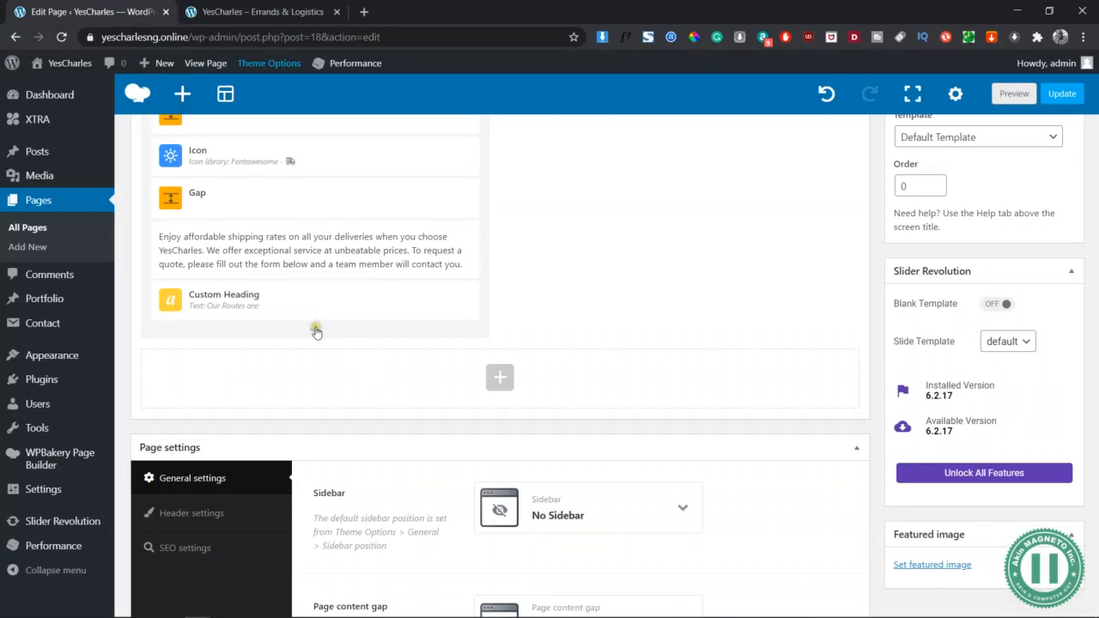
Add a Stylish List element below the 'Our Routes are:' heading
left_click(315, 330)
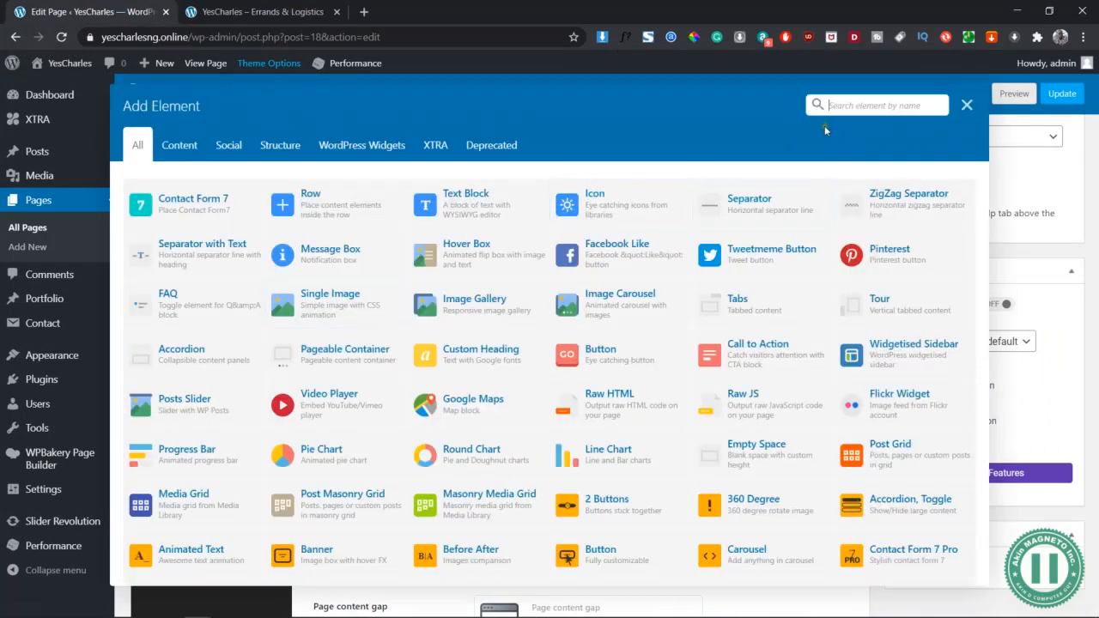
type("styli")
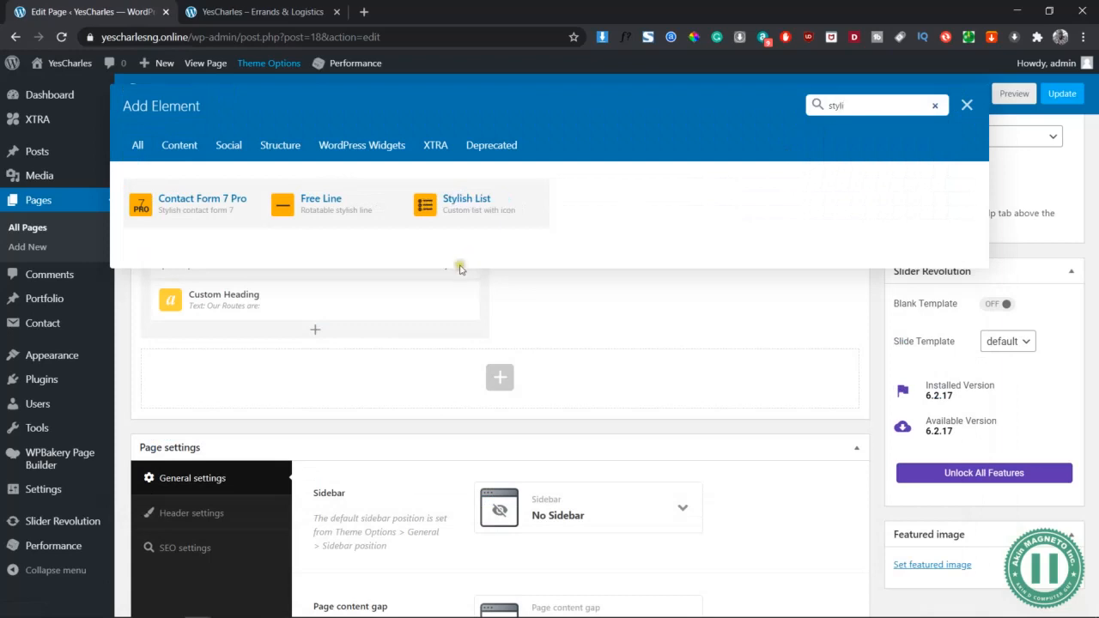
left_click(468, 201)
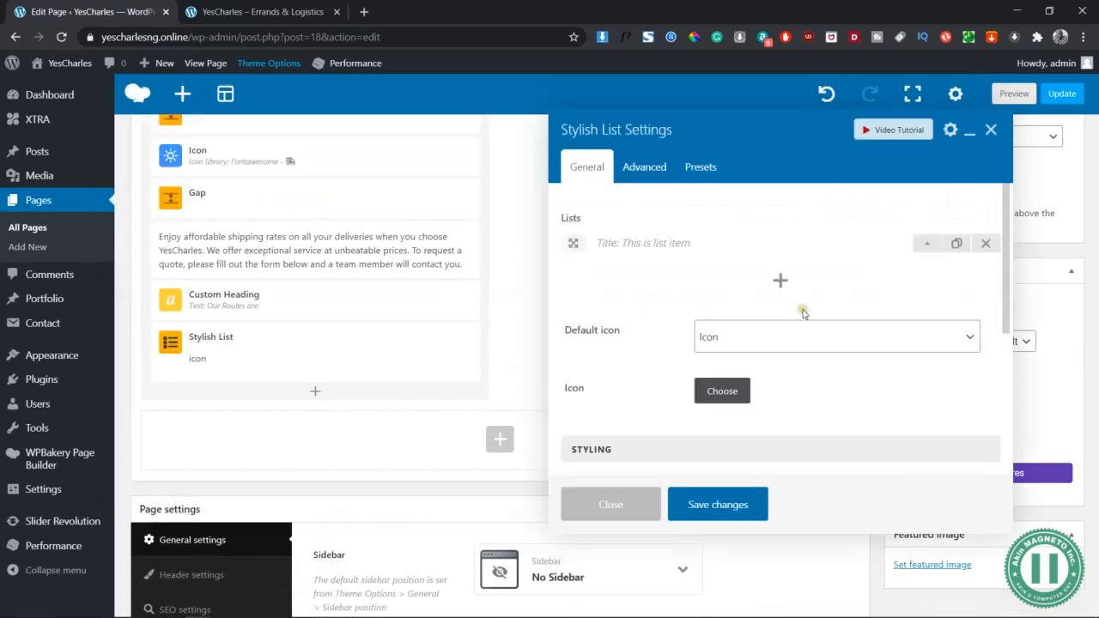
Apply the round purple arrow preset list style, then reopen the list's settings
left_click(703, 171)
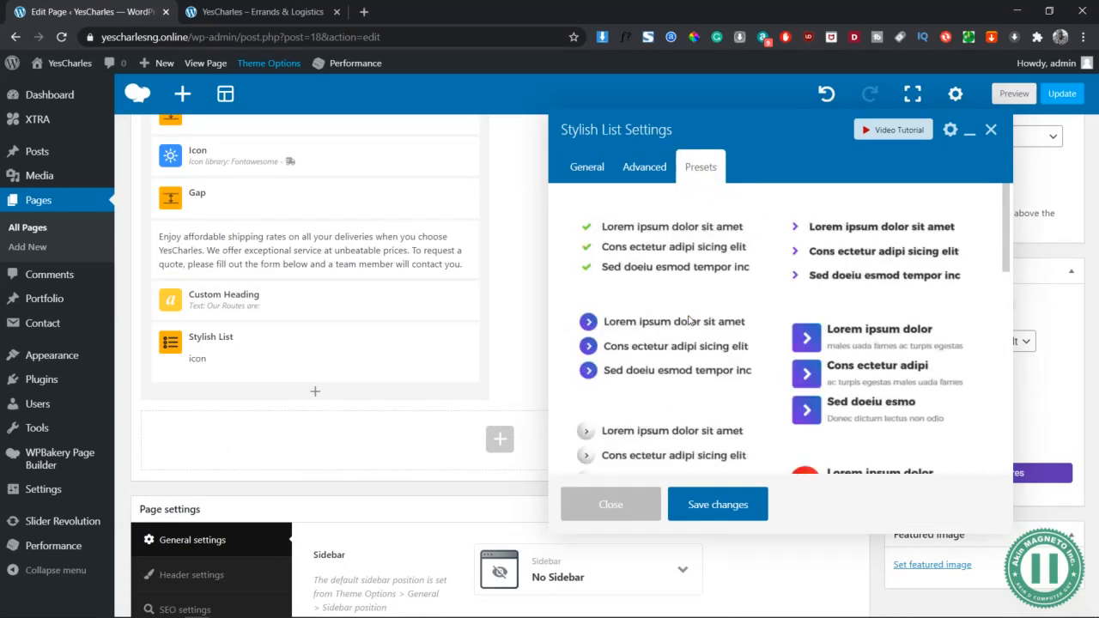
scroll(689, 320, "down", 1)
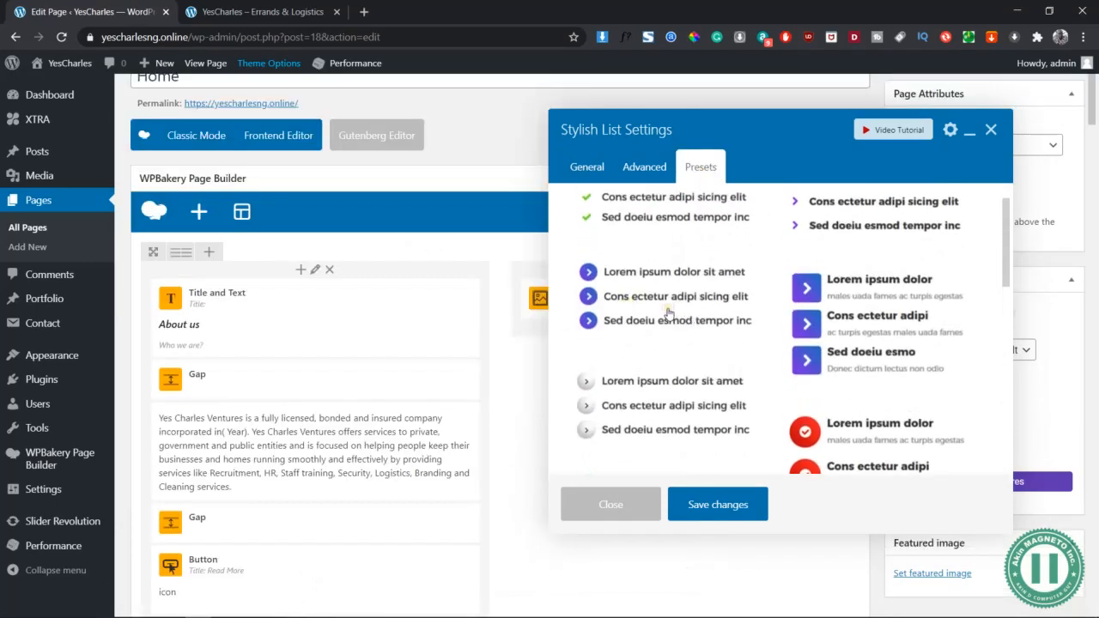
scroll(669, 313, "down", 3)
scroll(644, 305, "up", 3)
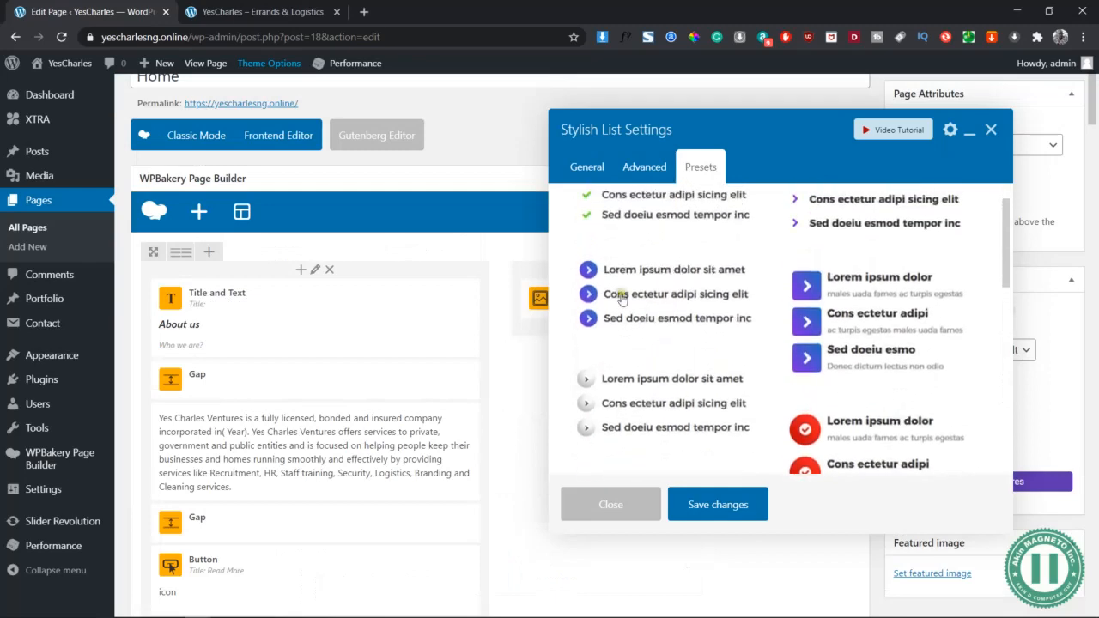
left_click(622, 298)
left_click(618, 133)
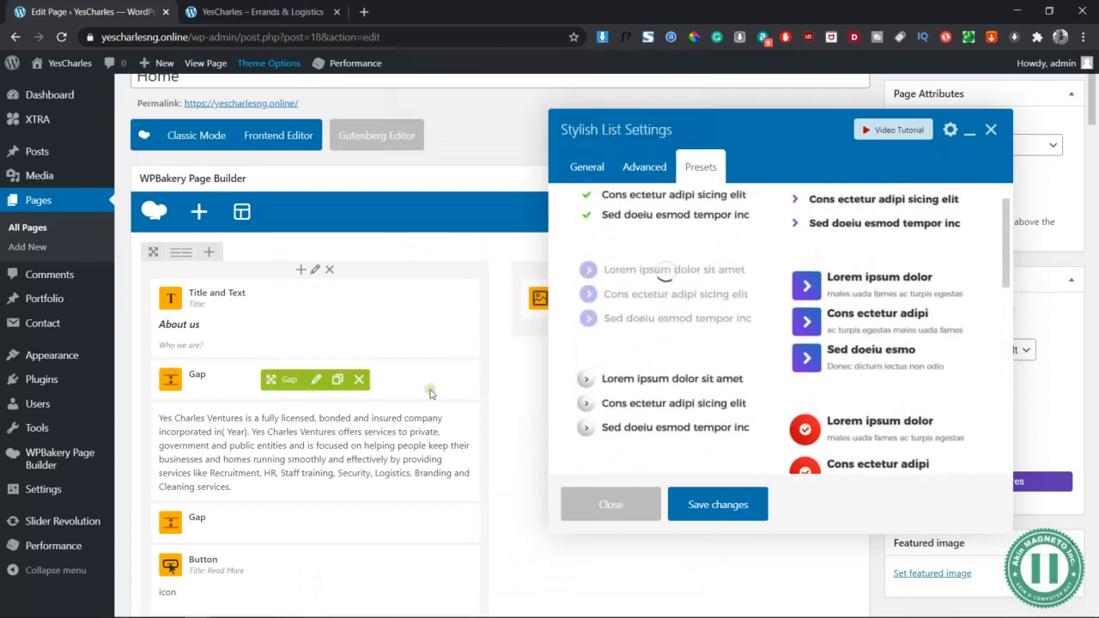
scroll(431, 450, "down", 10)
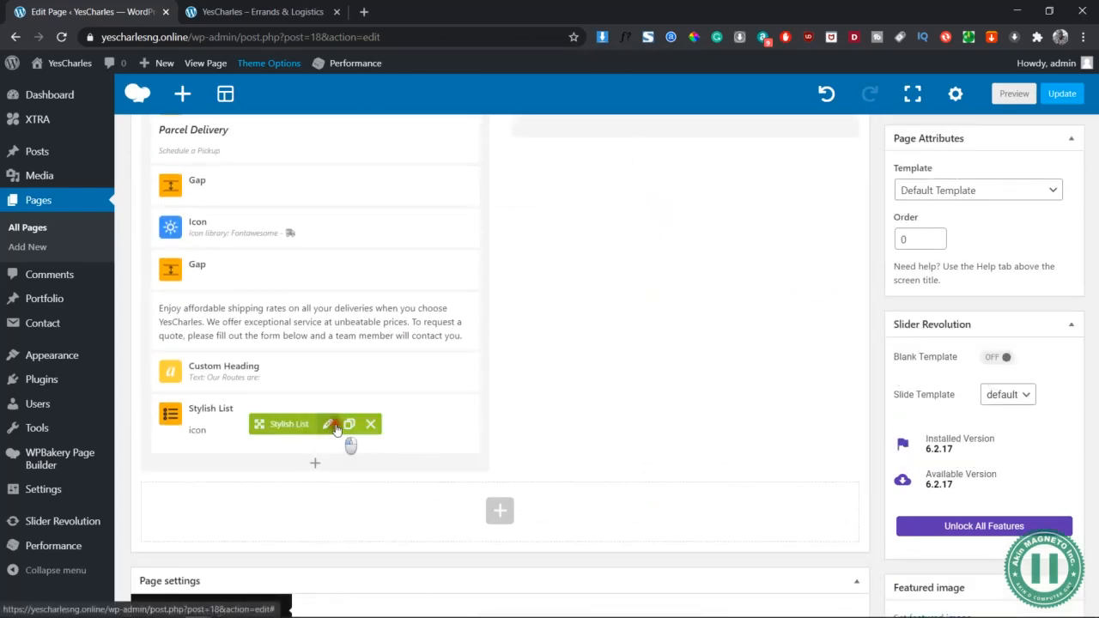
left_click(331, 423)
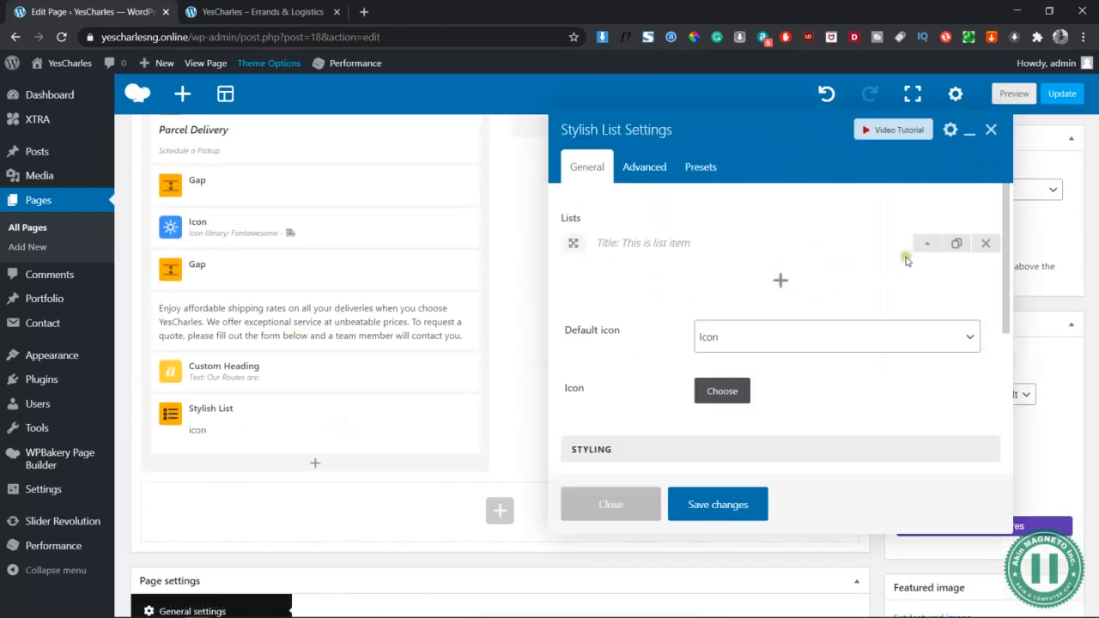
Set the first list item's title to 'Ilorin -> Abuja' with its reverse-route subtitle
left_click(928, 244)
left_click(782, 278)
key("ctrl+a")
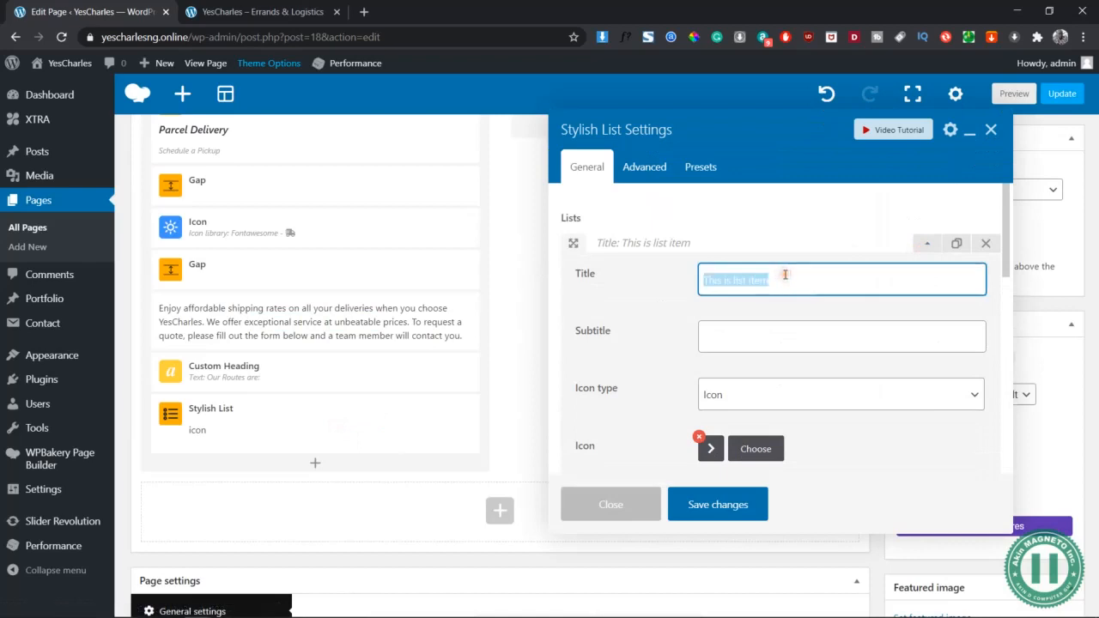
type("Abuja")
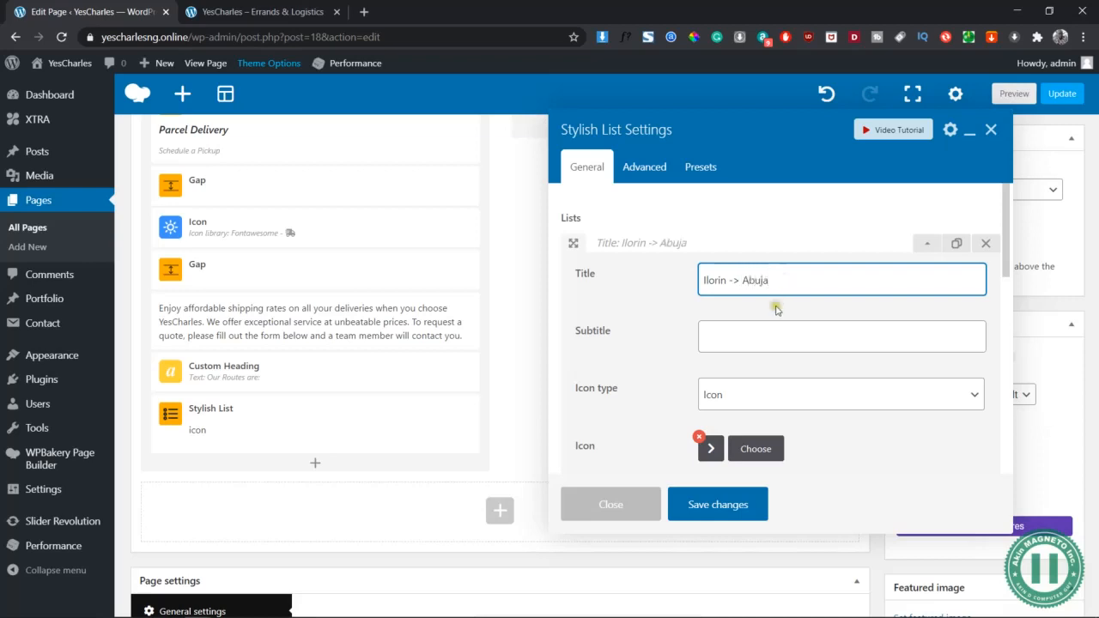
left_click(757, 340)
type("Abuja -> Ilori")
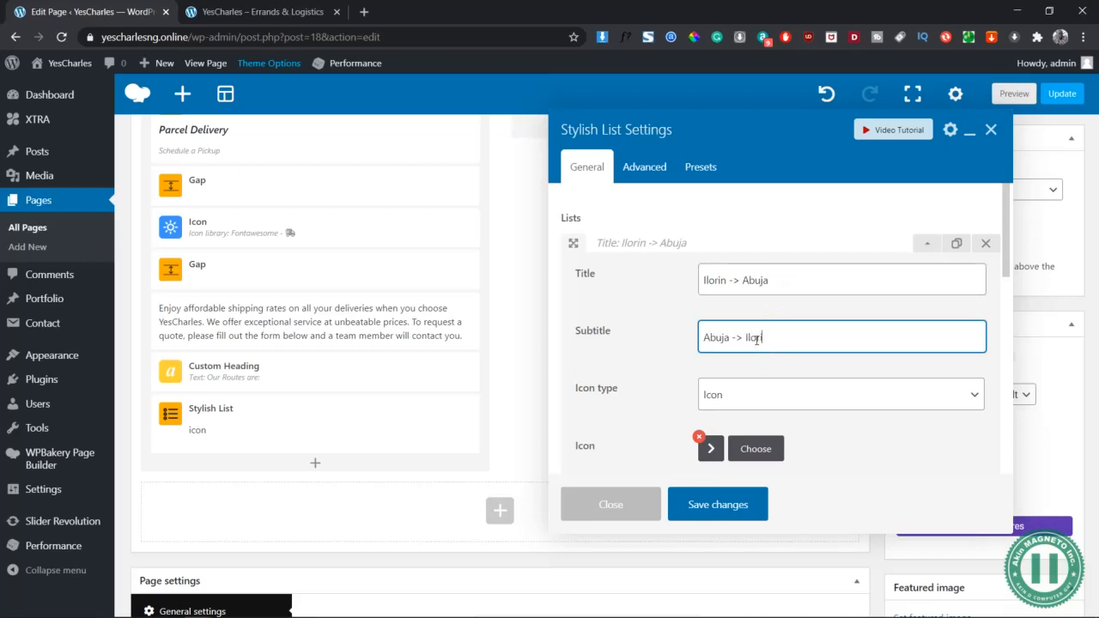
scroll(755, 395, "down", 1)
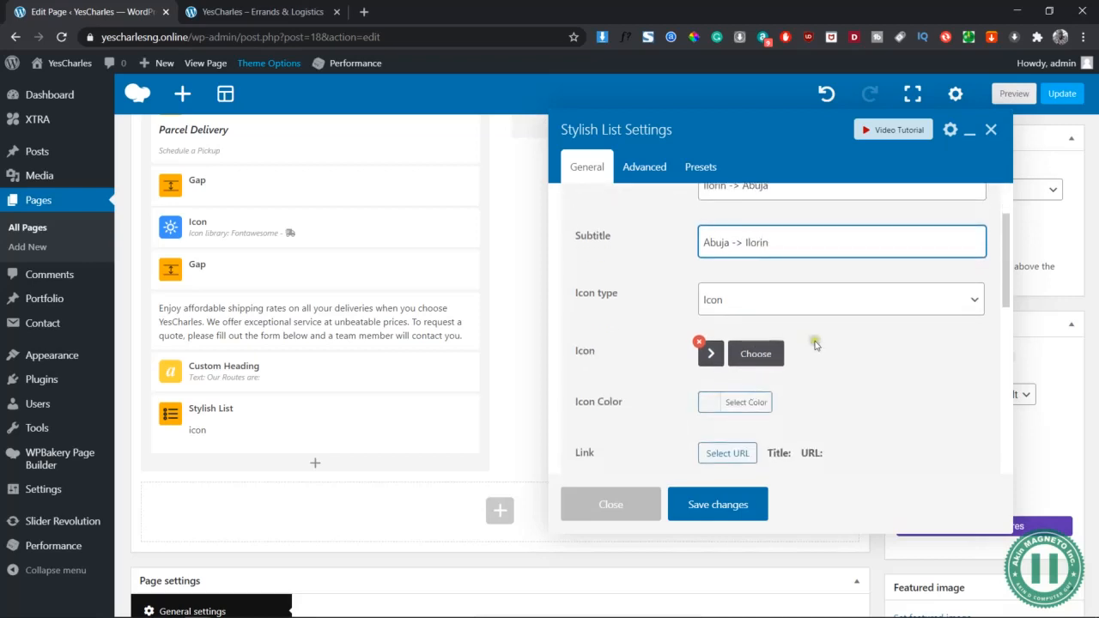
scroll(816, 345, "up", 1)
left_click(957, 245)
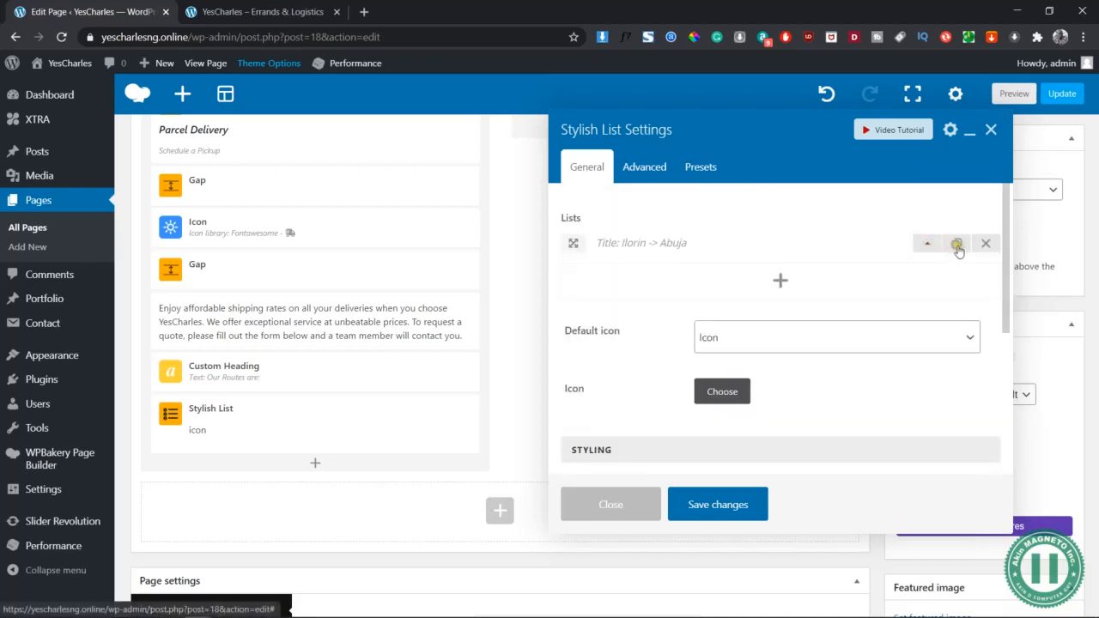
Duplicate the route item and change the copy's title destination to Port-Harcourt
left_click(958, 272)
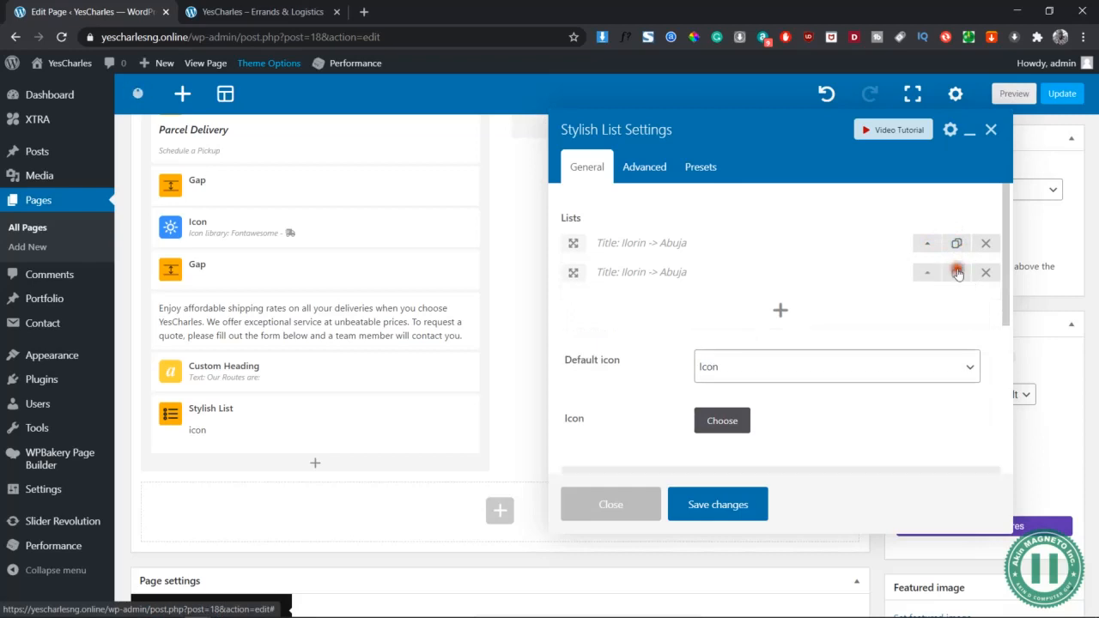
left_click(929, 272)
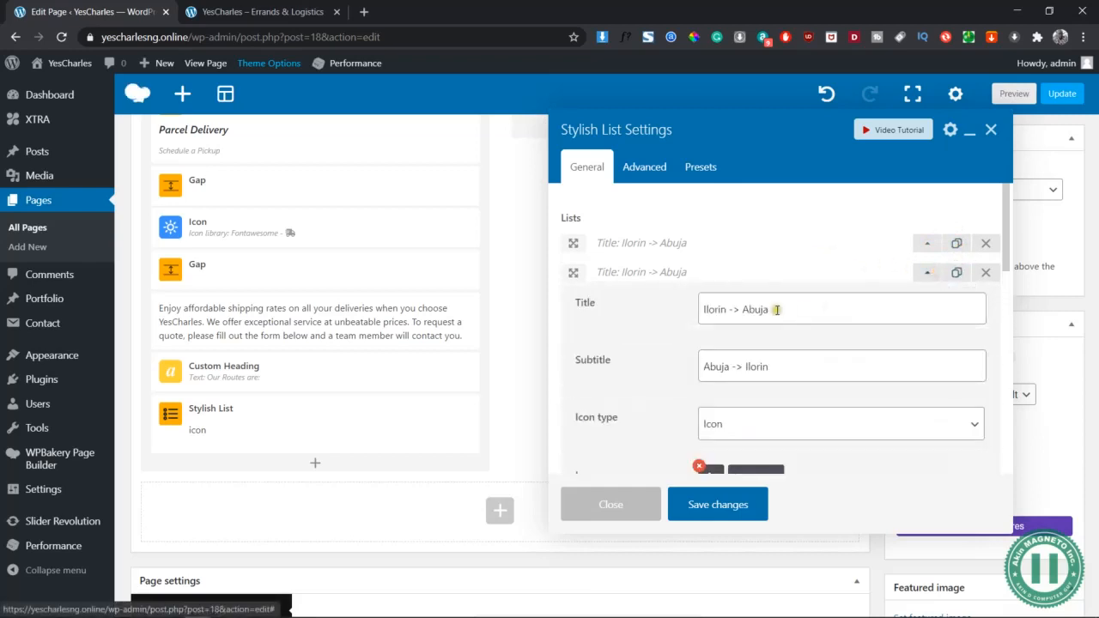
left_click(777, 303)
key("BackSpace")
key("BackSpace")
key("BackSpace")
key("BackSpace")
key("BackSpace")
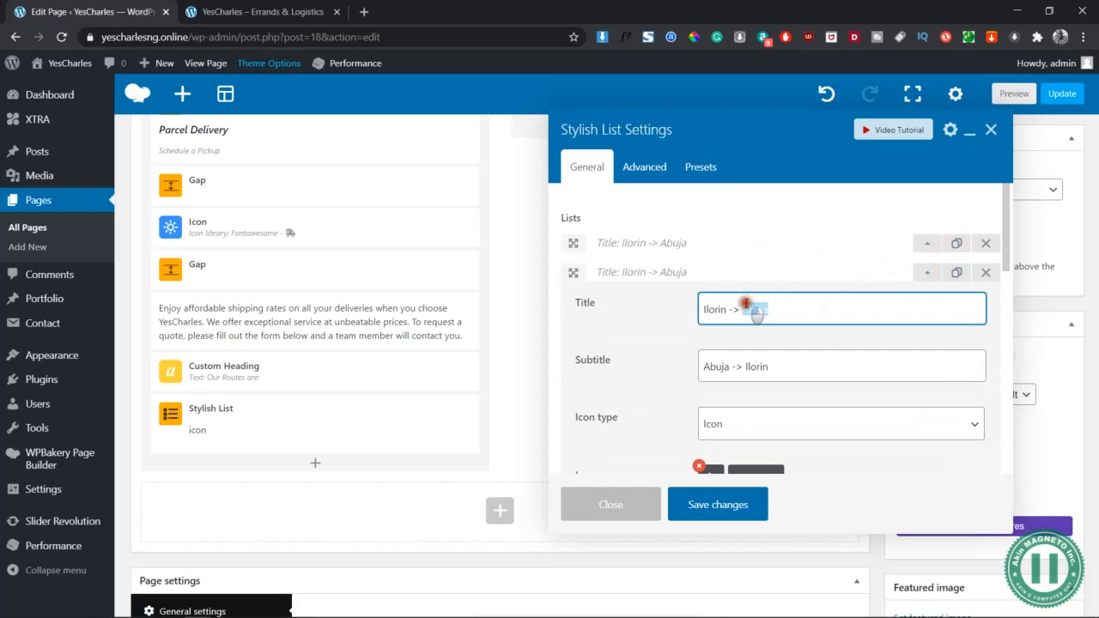
type("Oi")
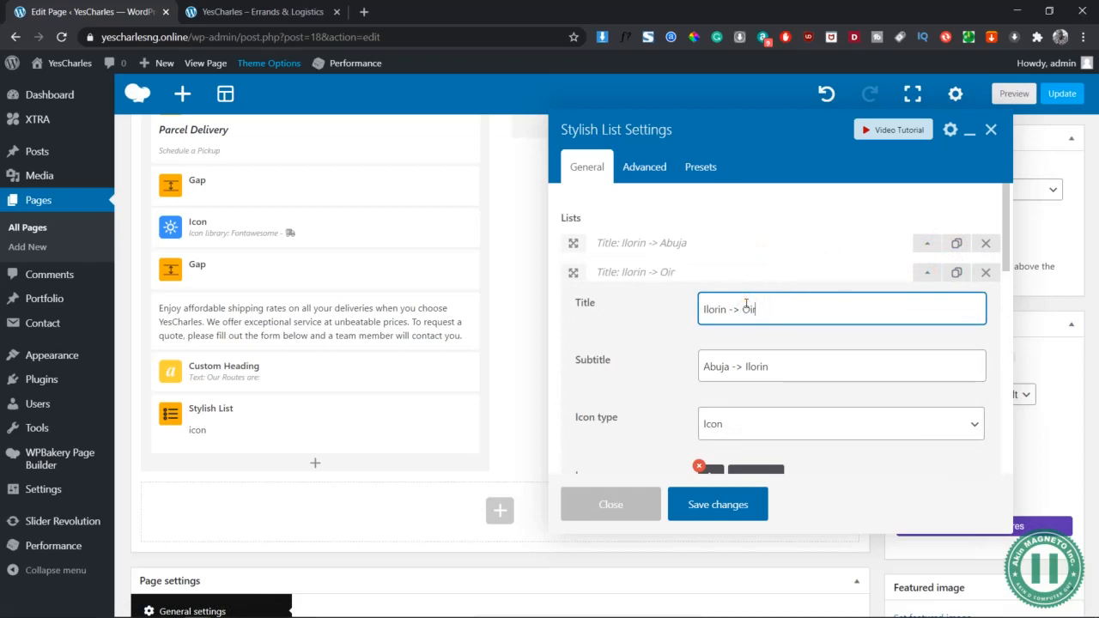
type("r")
key("BackSpace")
key("BackSpace")
key("BackSpace")
type("Port-Harcourt")
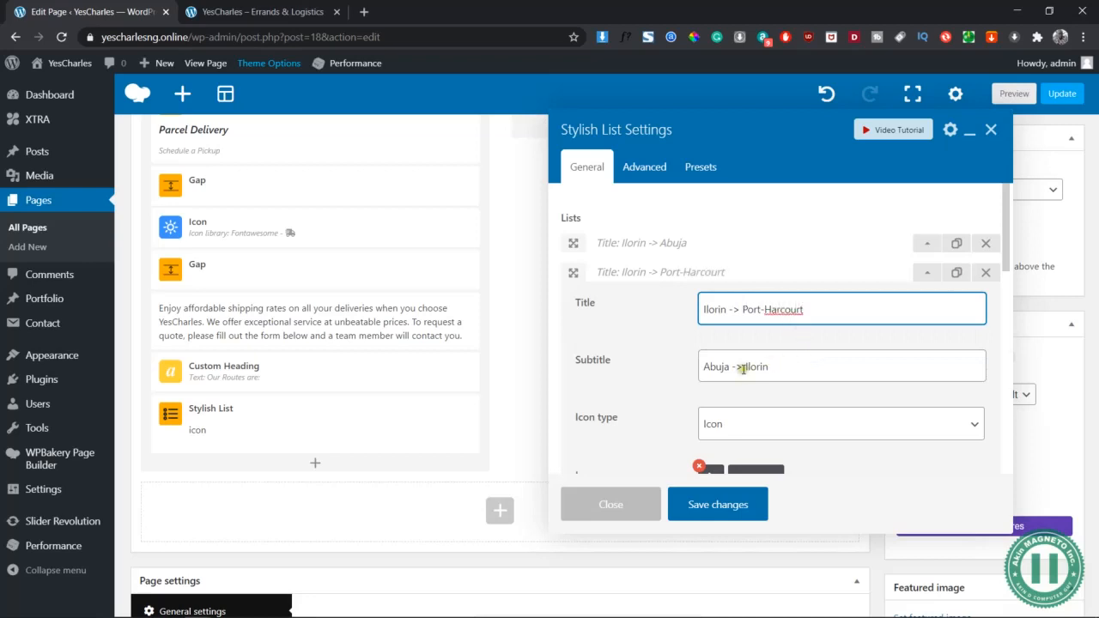
Replace Abuja with Port-Harcourt in the second route's subtitle
left_click_drag(814, 317, 745, 311)
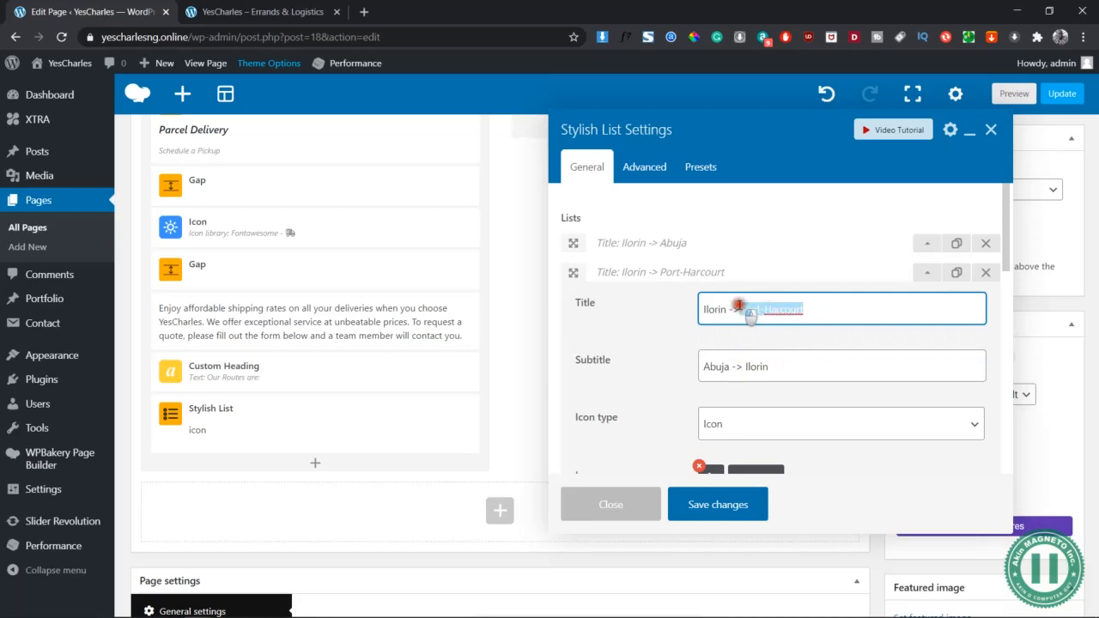
right_click(752, 306)
key("Escape")
key("BackSpace")
key("ctrl+z")
right_click(756, 308)
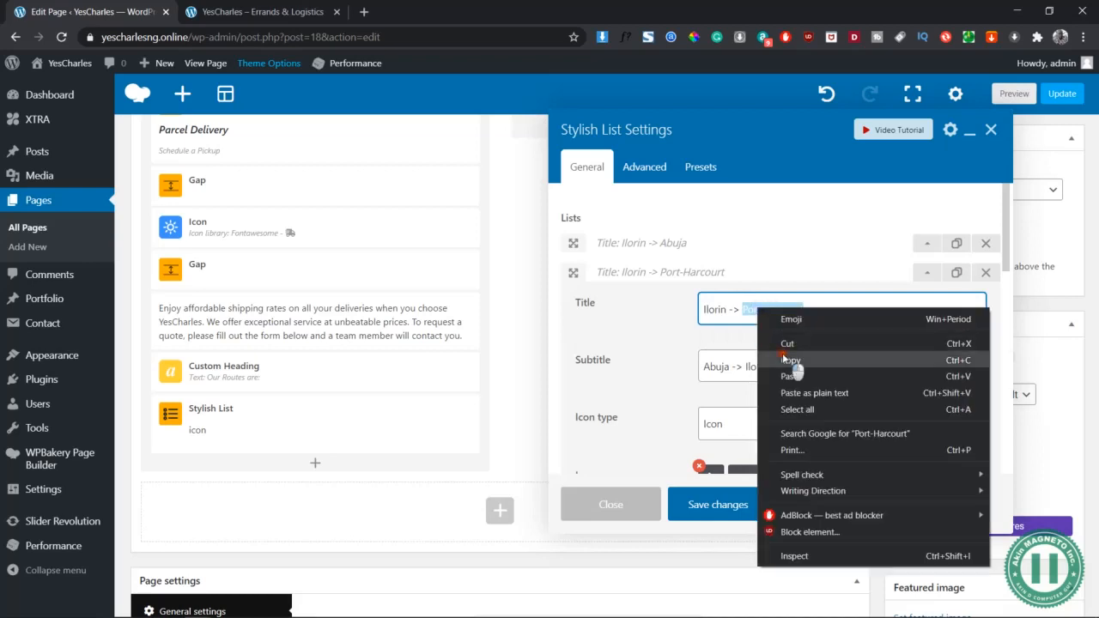
left_click(788, 360)
double_click(731, 366)
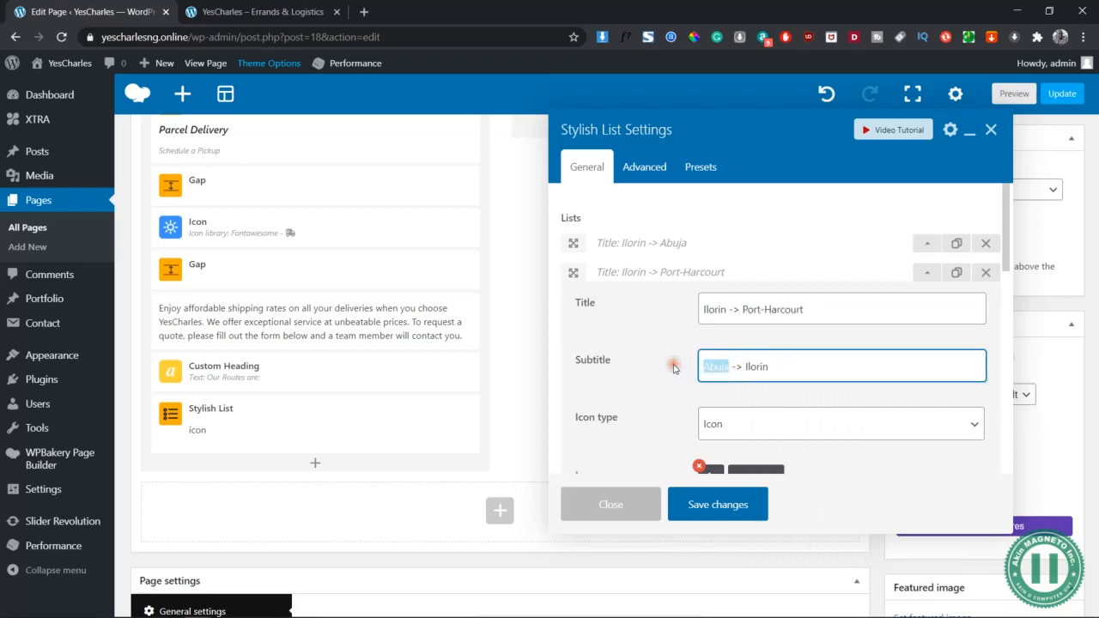
key("ctrl+v")
scroll(796, 419, "down", 2)
scroll(792, 411, "up", 2)
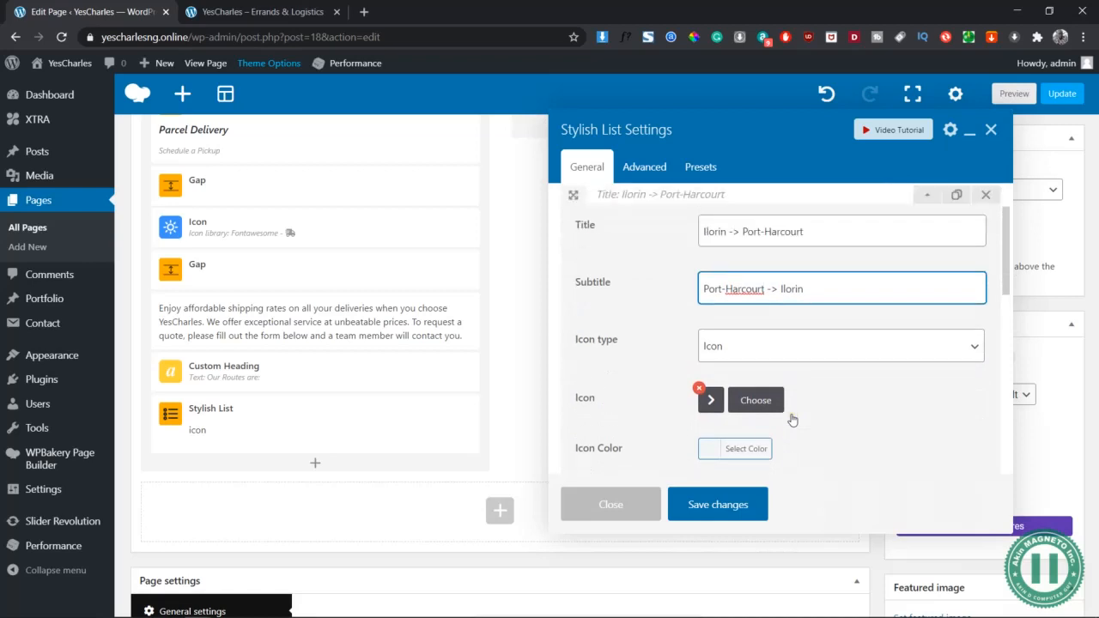
Change Abuja to Lagos in the third route's title and subtitle, and save the list
left_click(930, 273)
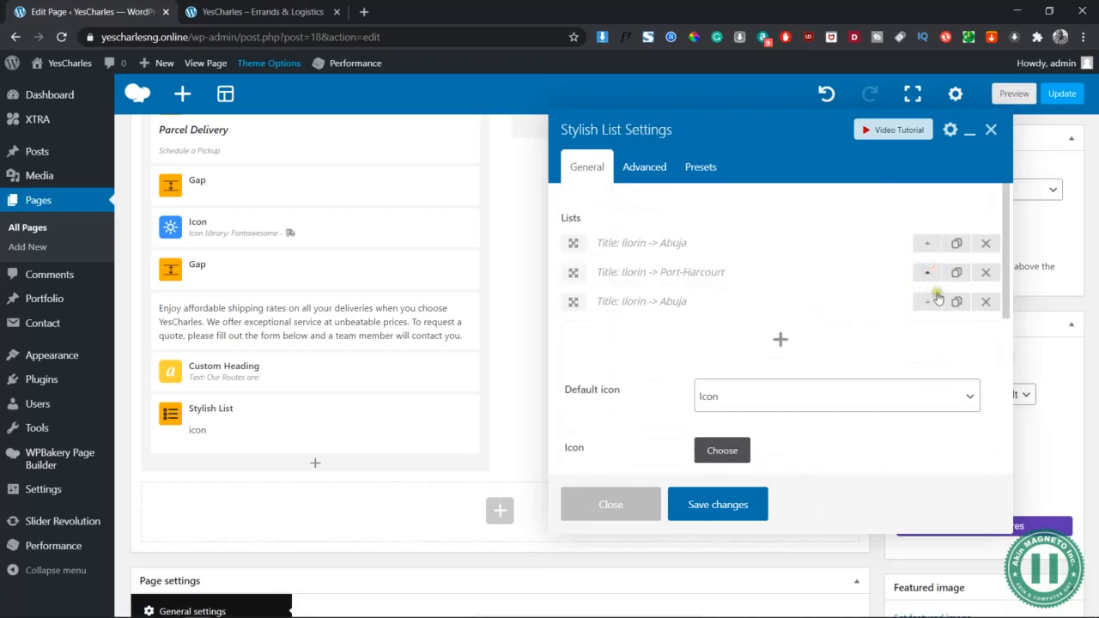
left_click(929, 301)
left_click_drag(774, 336, 745, 334)
type("Lag")
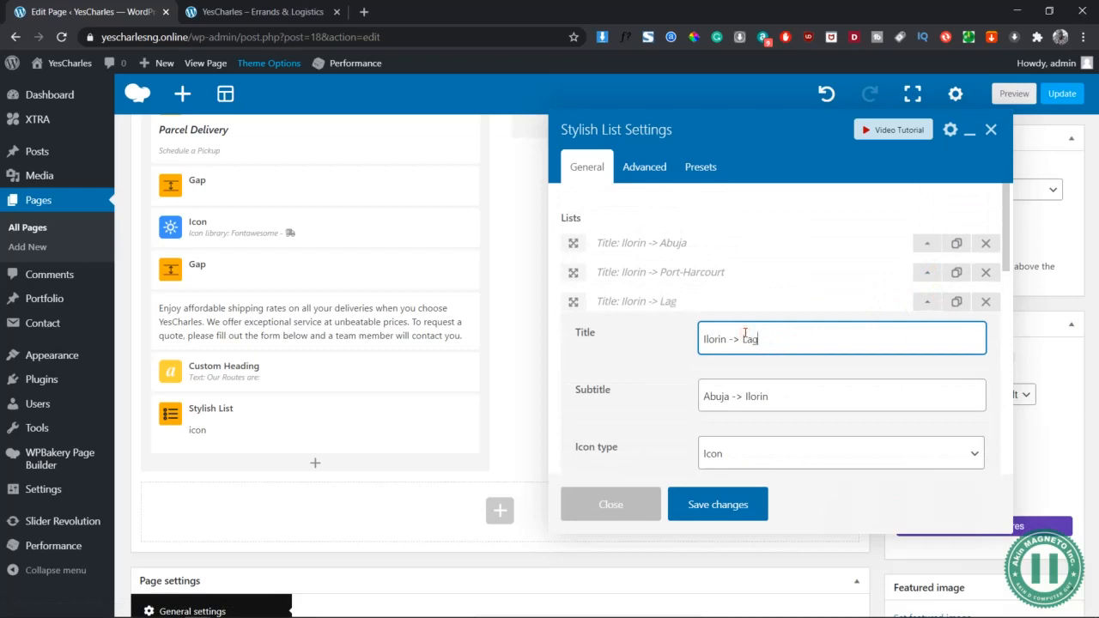
type("os")
left_click_drag(728, 395, 689, 397)
type("La")
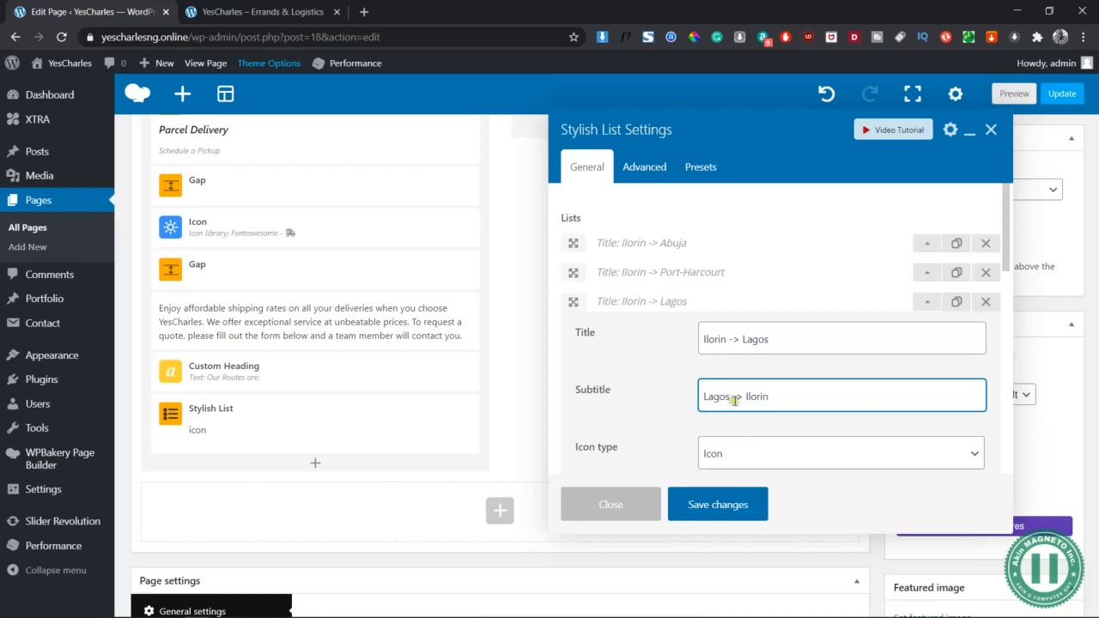
left_click(730, 507)
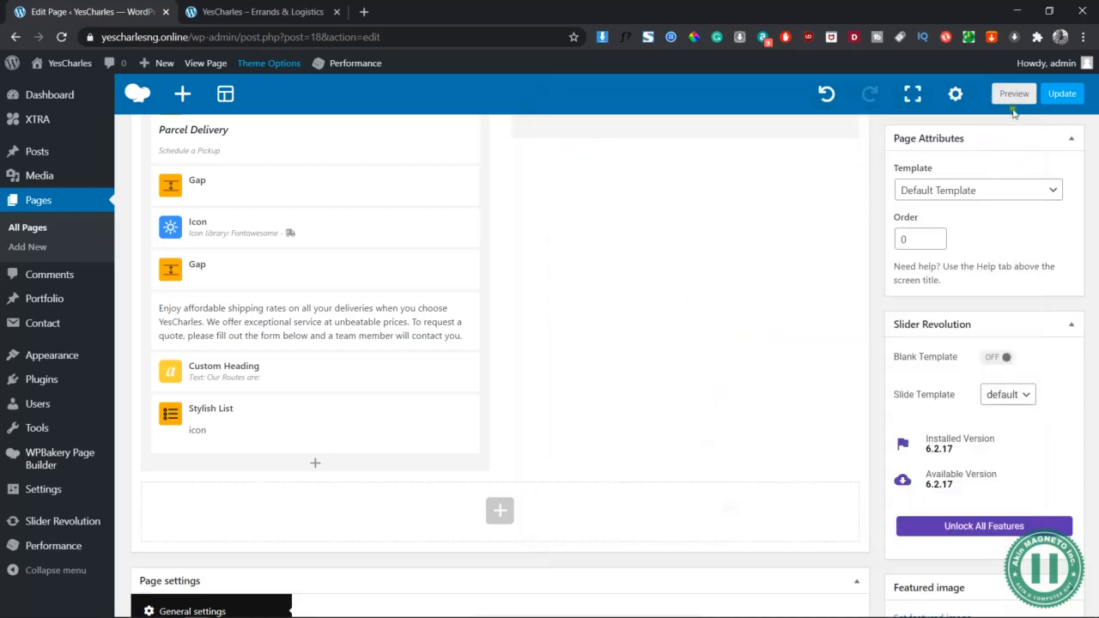
left_click(1014, 93)
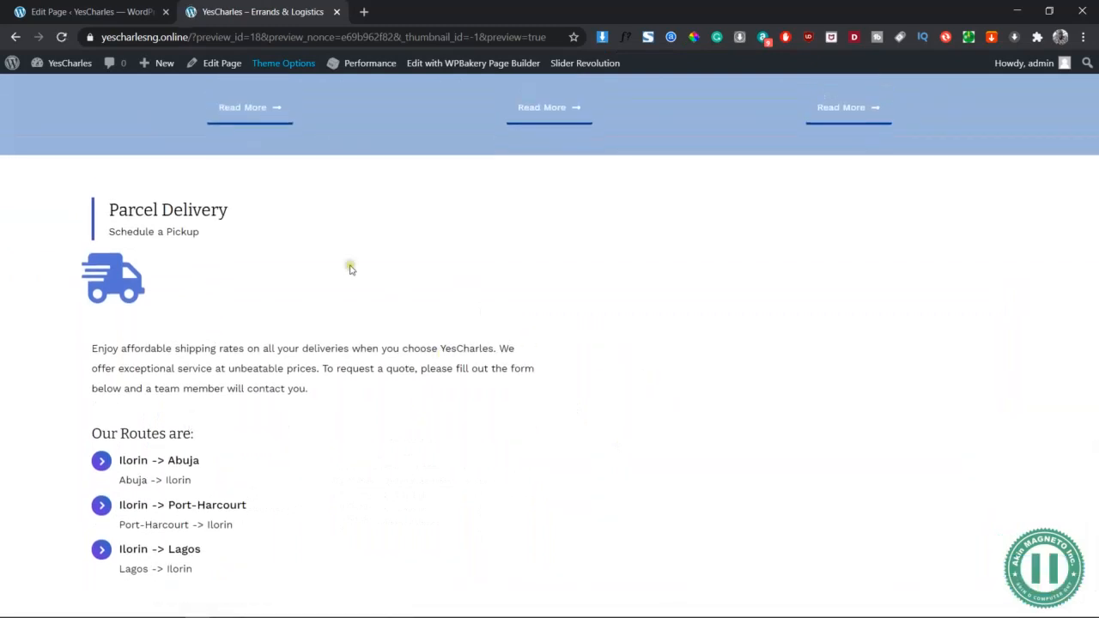
left_click_drag(682, 395, 686, 396)
left_click_drag(833, 501, 847, 515)
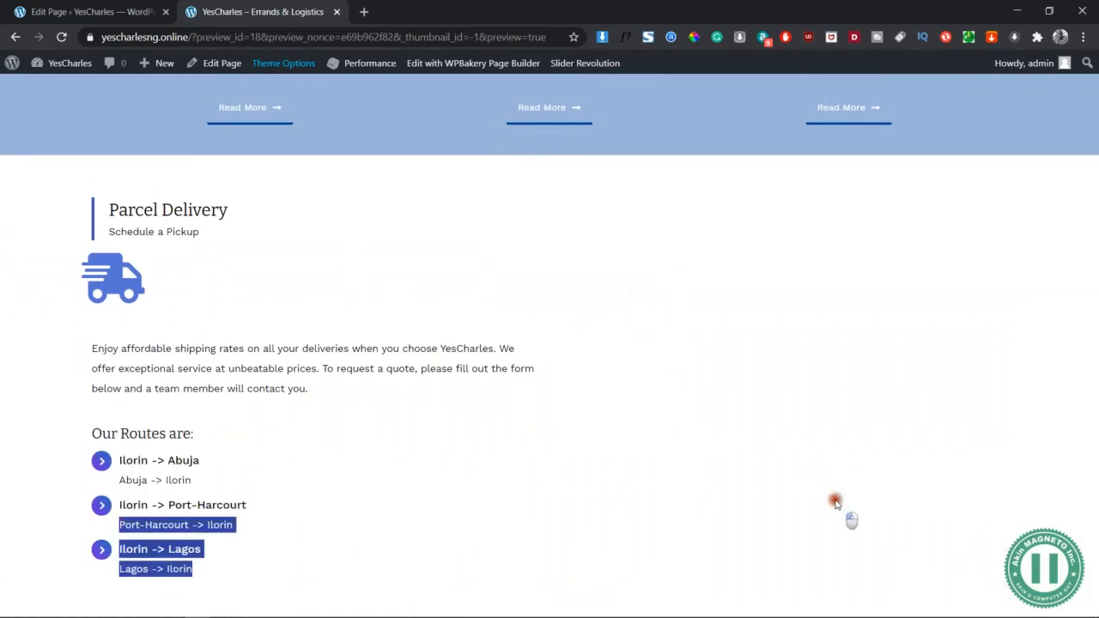
left_click(807, 288)
left_click(654, 295)
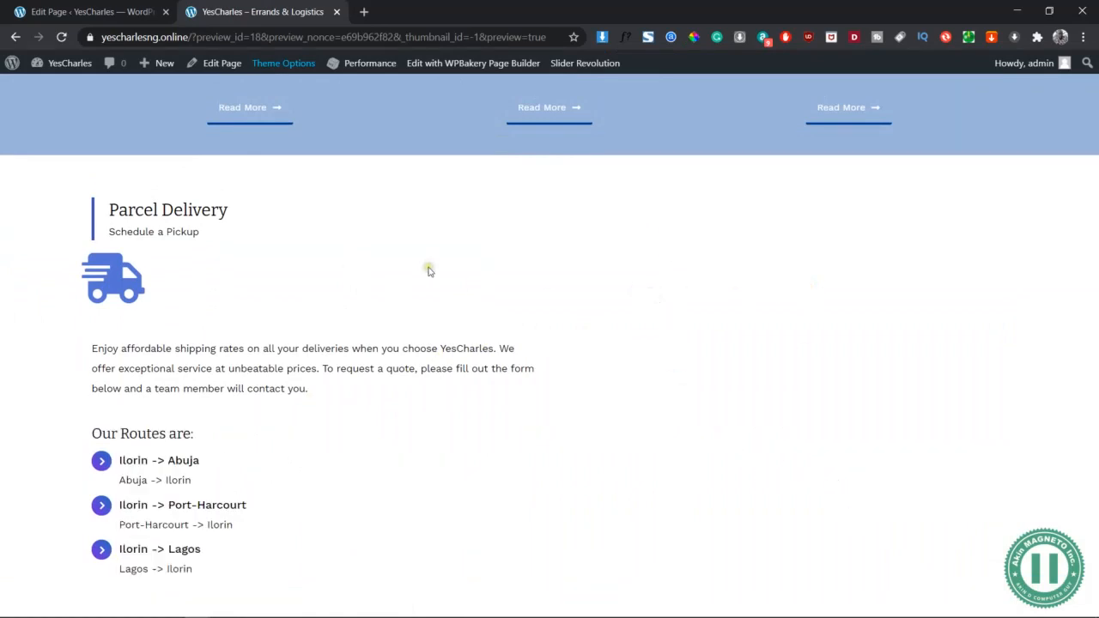
left_click(121, 12)
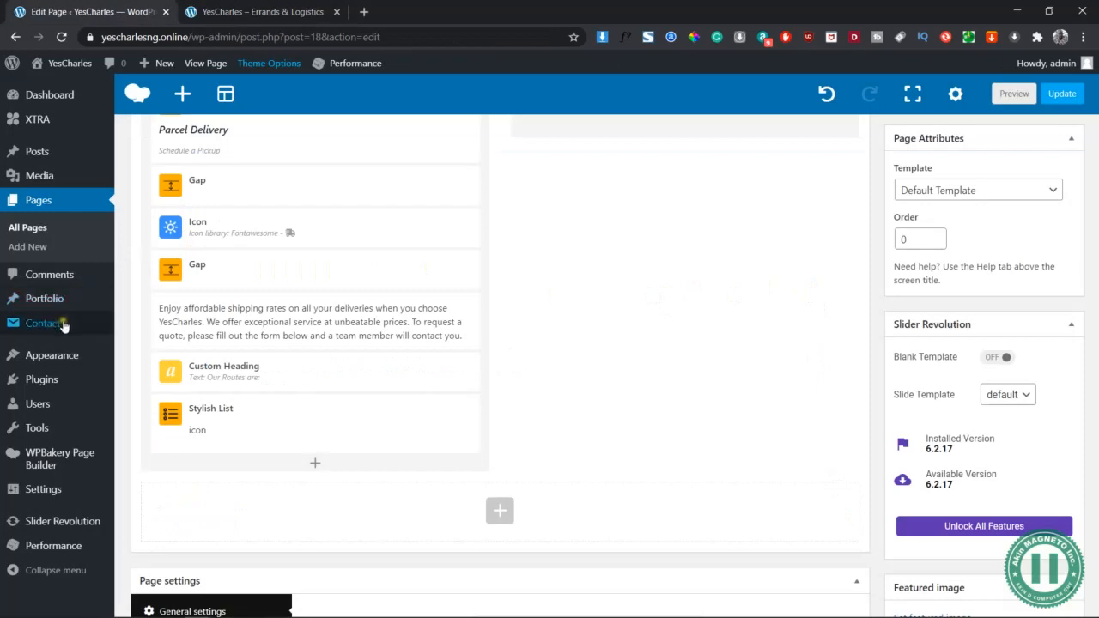
Open Contact > Contact Forms in a new browser tab and switch to it
mouse_move(69, 323)
scroll(69, 323, "up", 2)
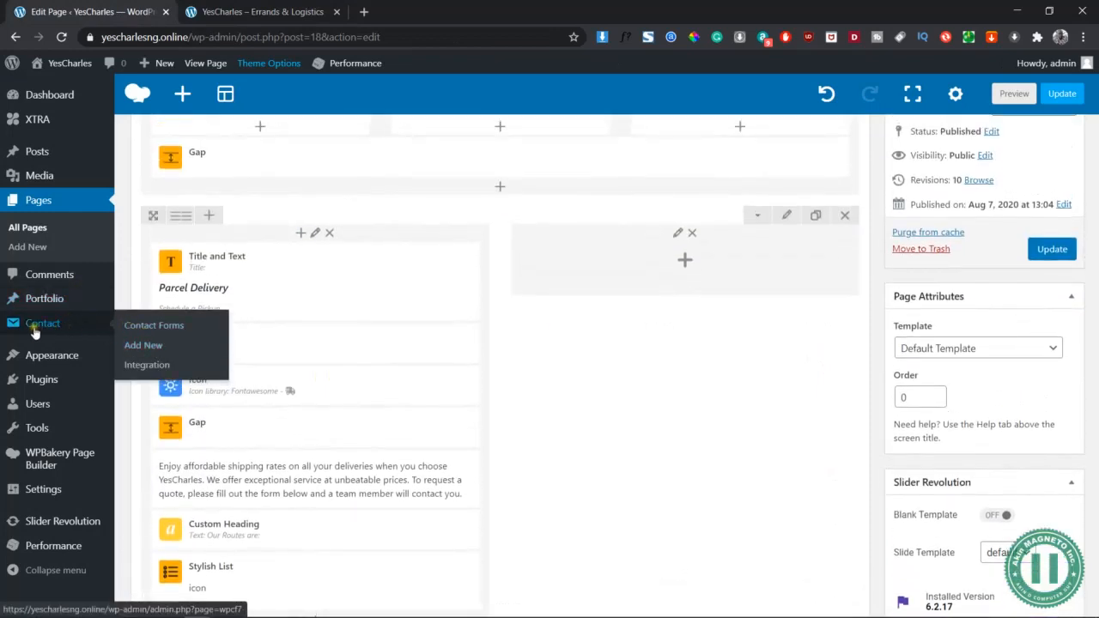
left_click(149, 328)
left_click(150, 329, "ctrl")
left_click(297, 4)
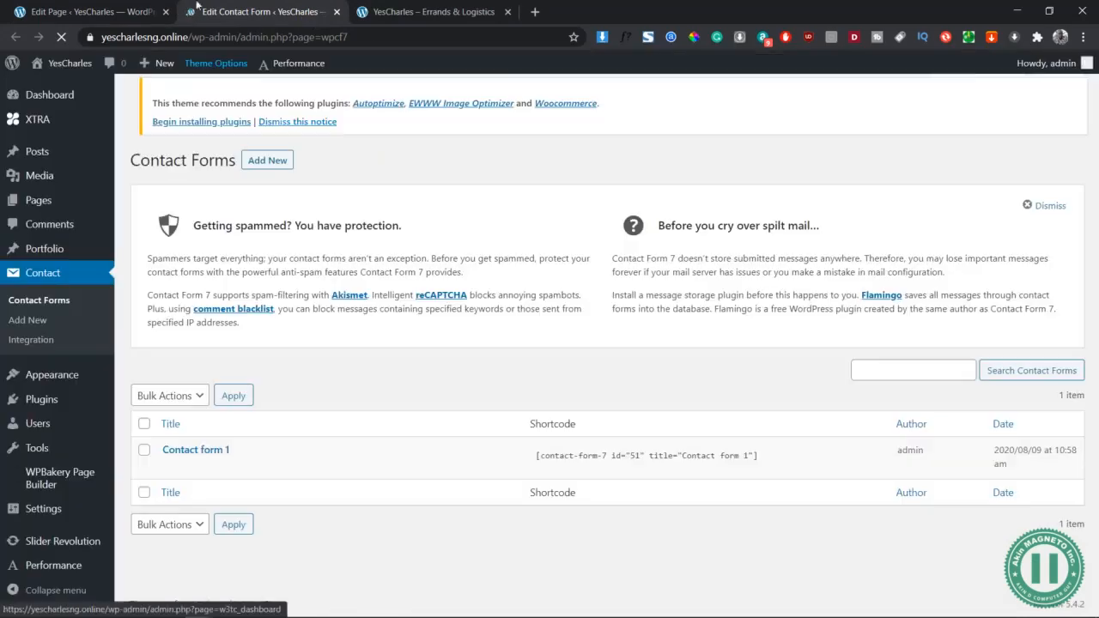
left_click(149, 7)
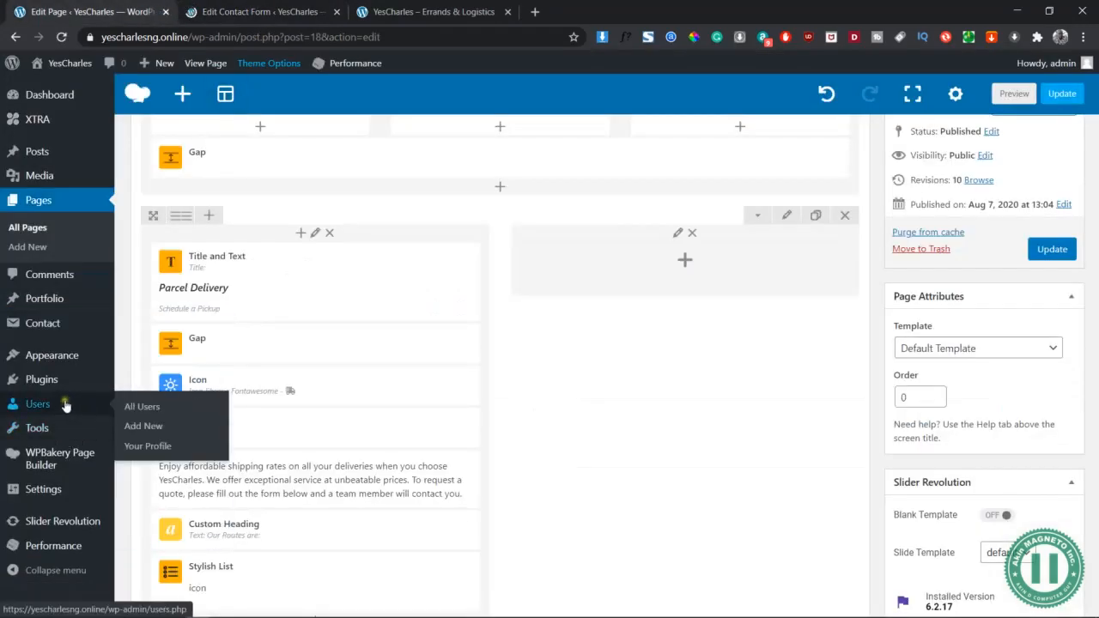
left_click(257, 12)
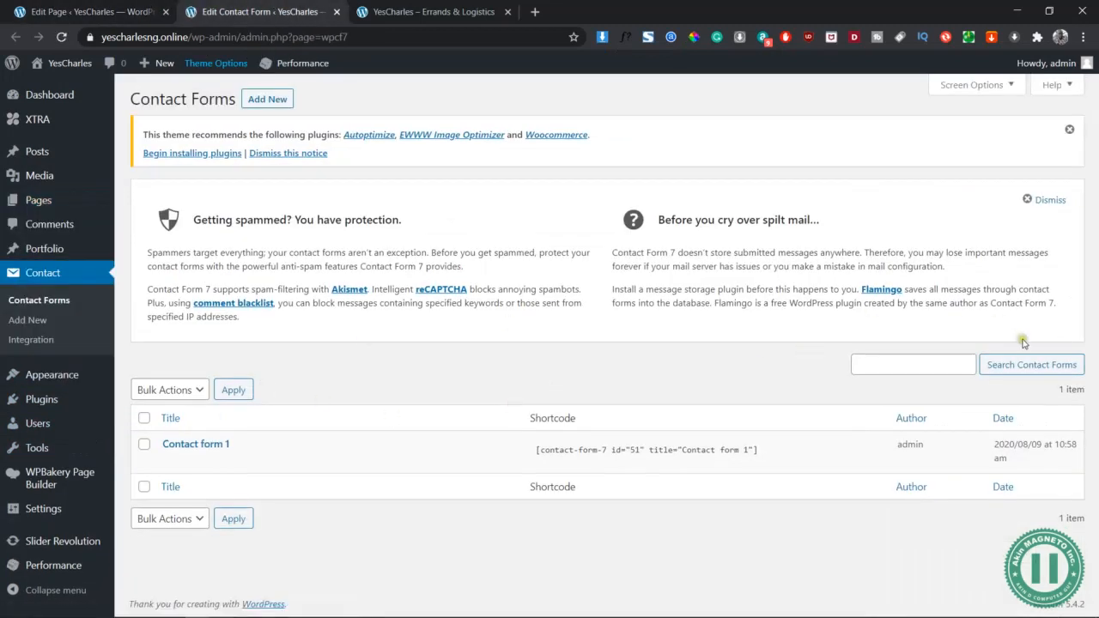
Create a new contact form titled 'Parcel Delivery' and save it
left_click(265, 101)
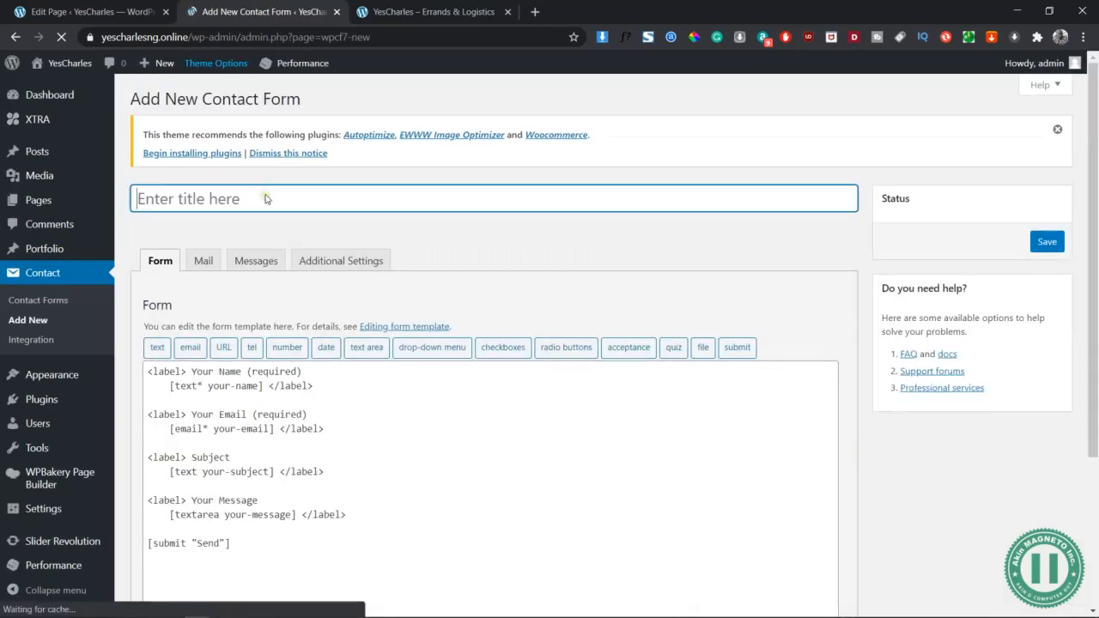
type("Parcel Delivery")
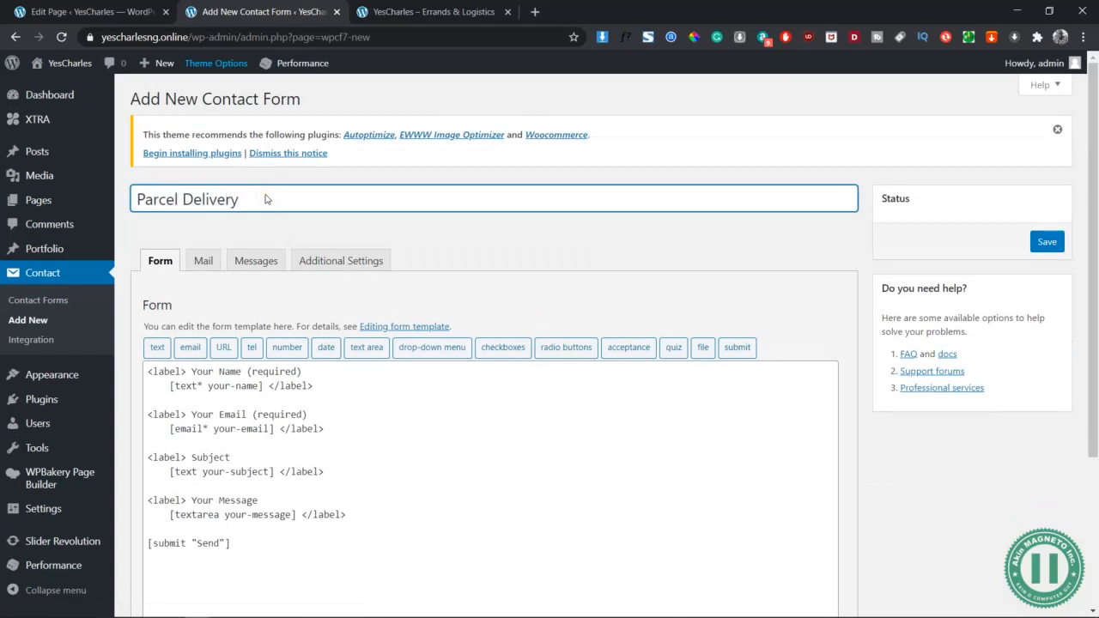
left_click(1047, 243)
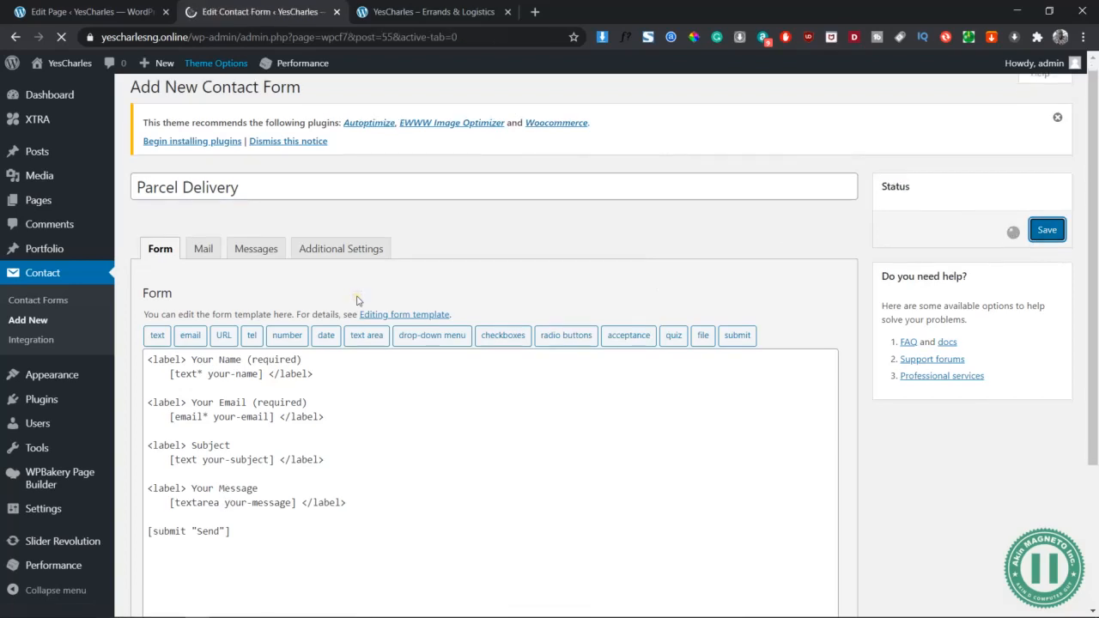
Delete the Your Name, Subject and Your Message lines from the form template
scroll(324, 349, "down", 2)
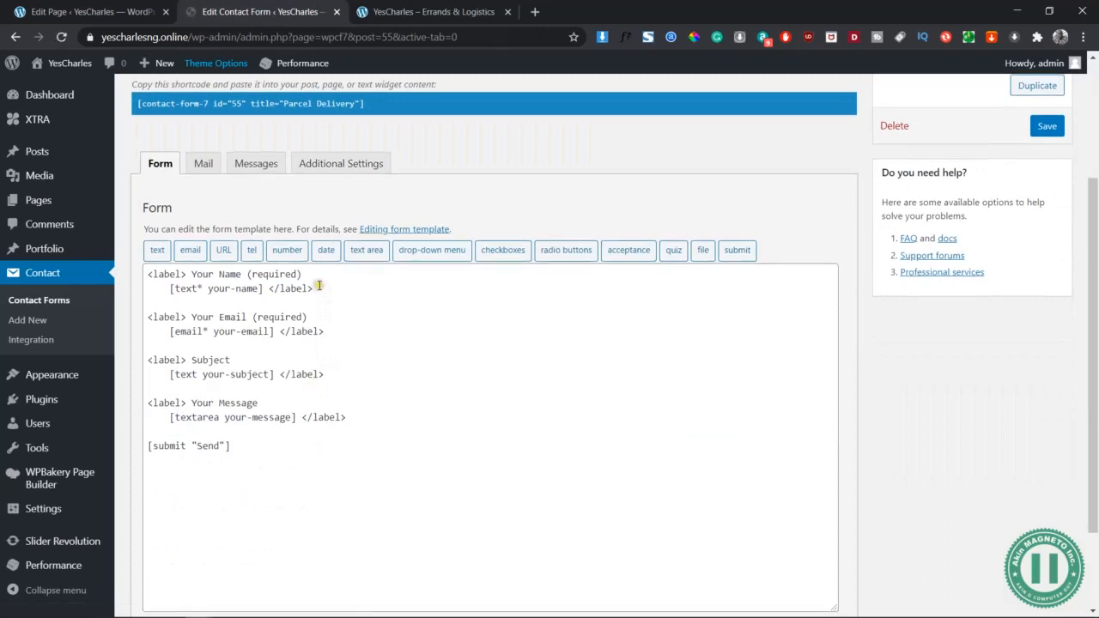
left_click_drag(318, 286, 148, 274)
key("BackSpace")
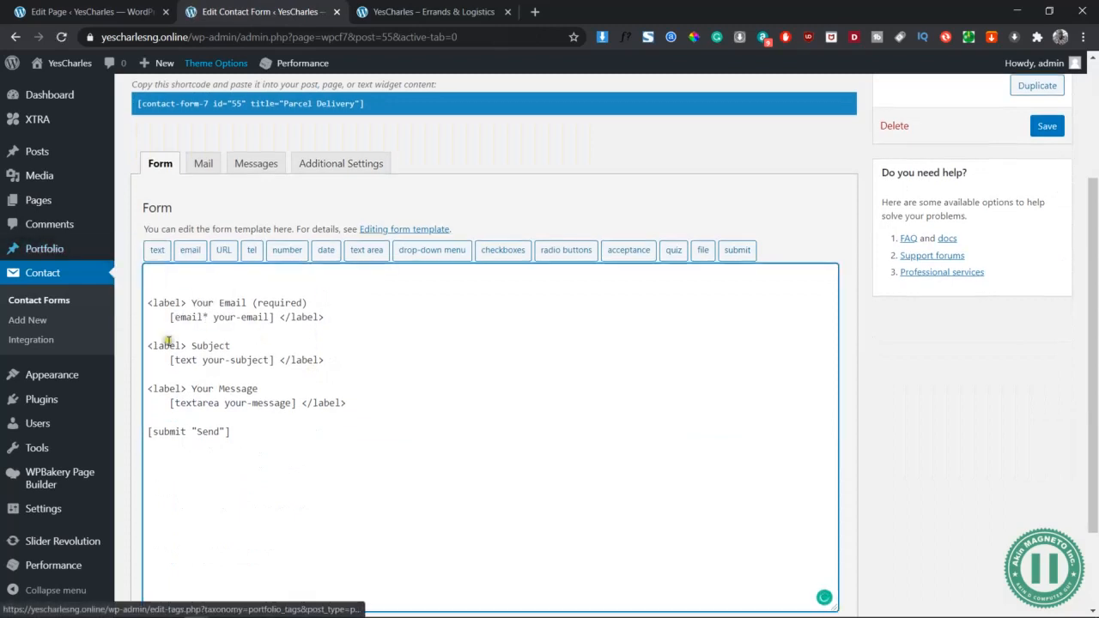
left_click_drag(148, 345, 262, 448)
left_click(342, 434)
left_click_drag(369, 407, 103, 353)
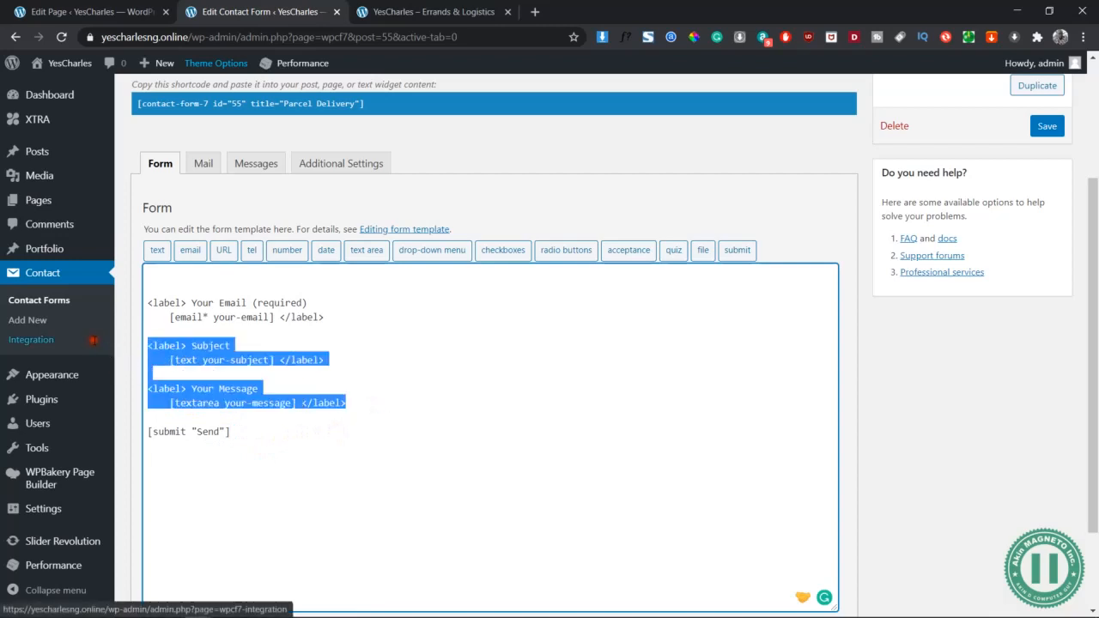
key("BackSpace")
key("BackSpace")
left_click(189, 273)
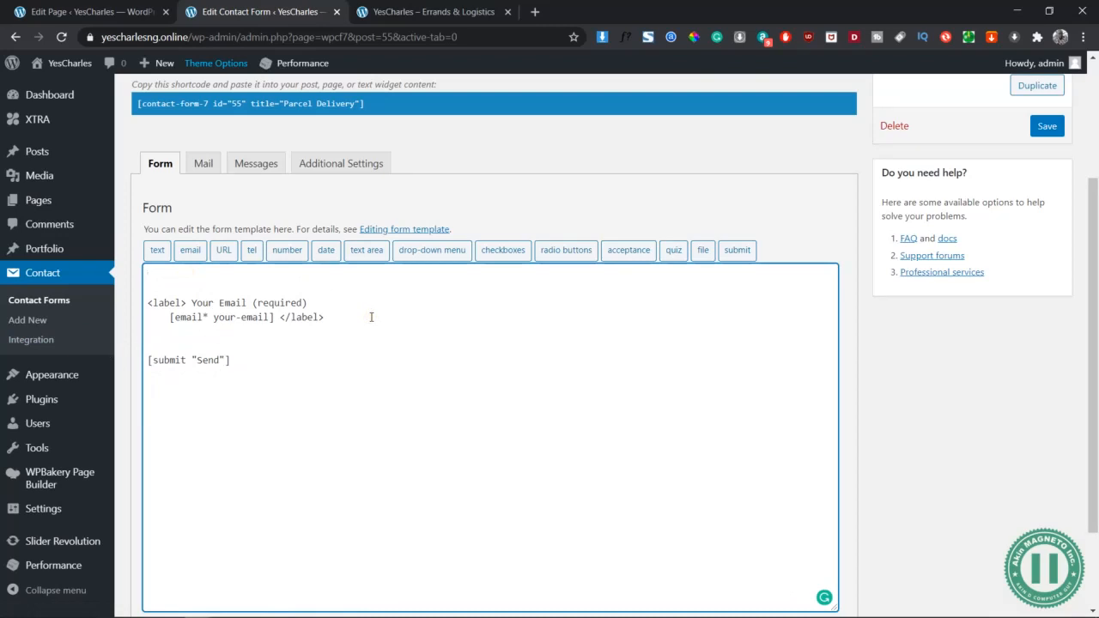
Insert a text field with 'First Name' as its placeholder, followed by blank lines
left_click(158, 250)
left_click(449, 177)
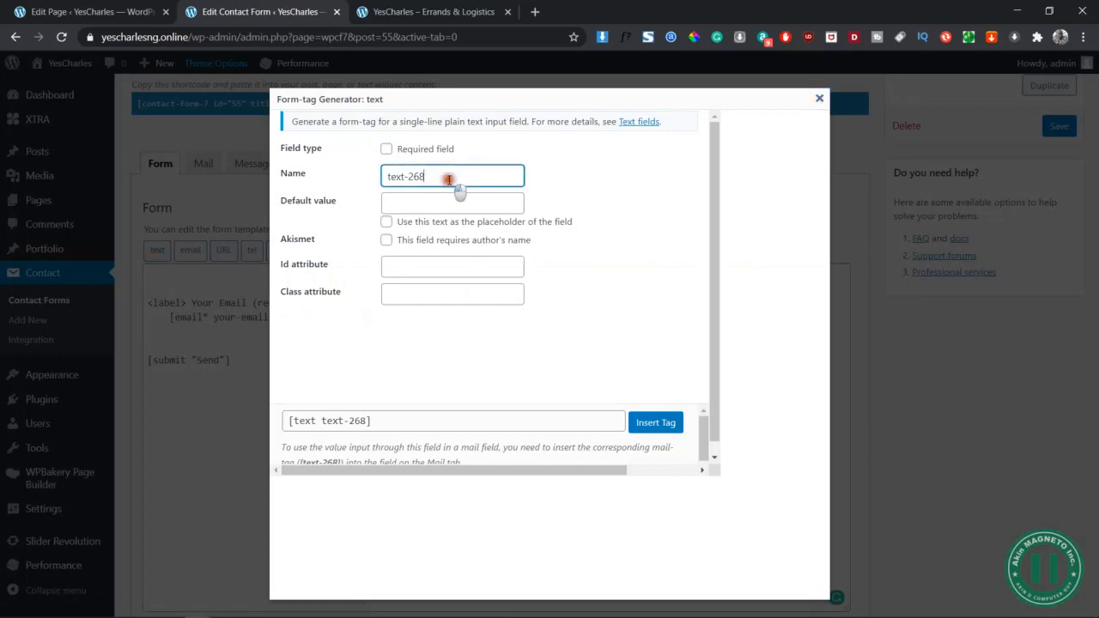
left_click(450, 199)
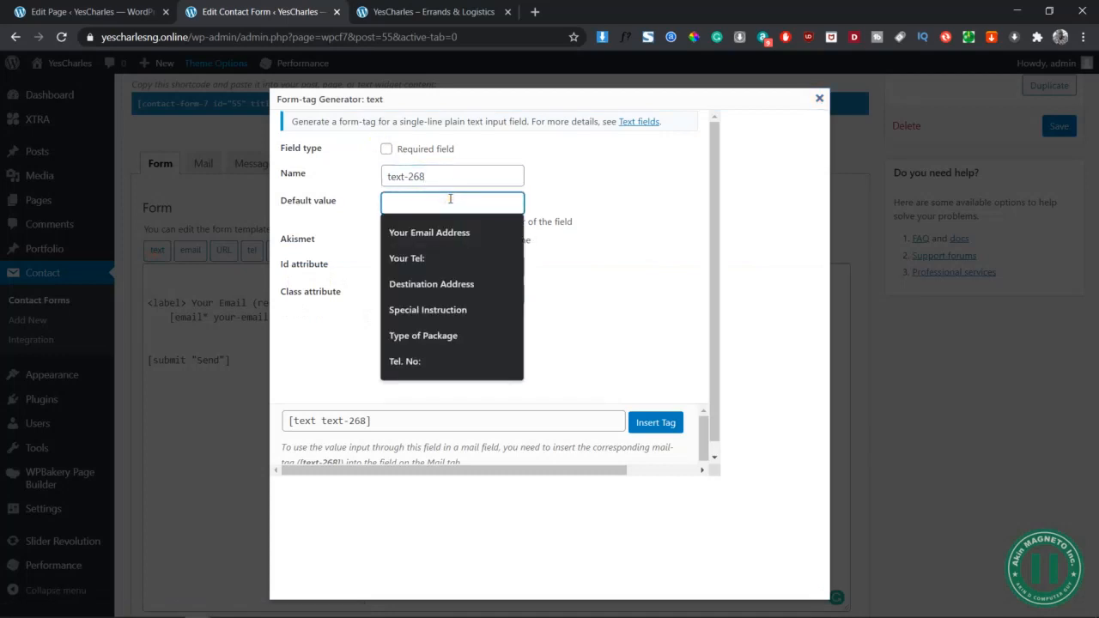
type("Your N")
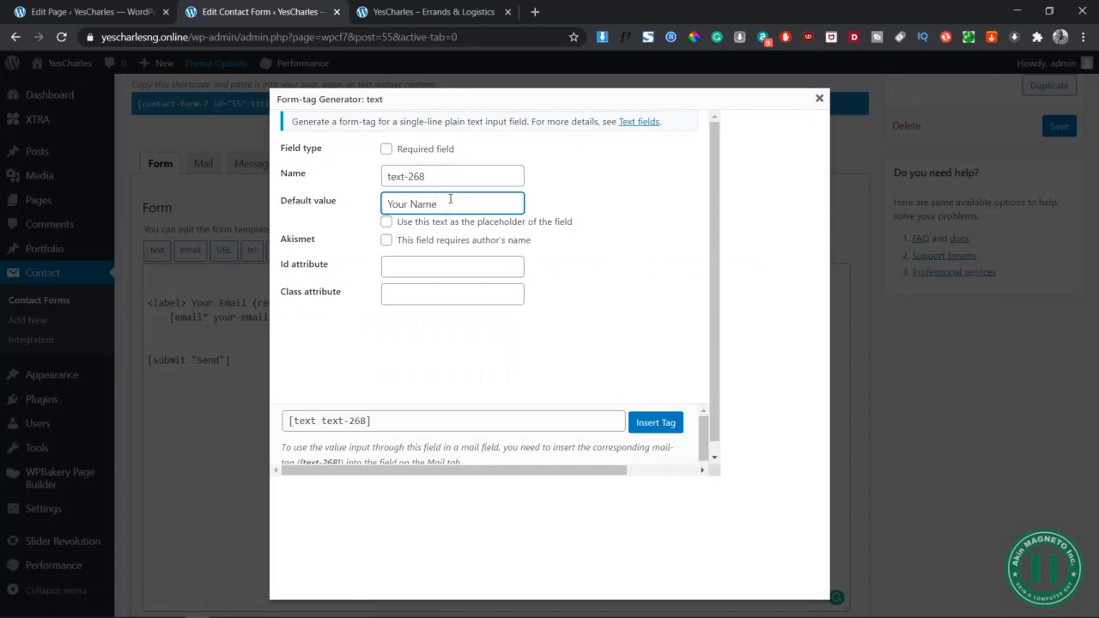
type("ame")
key("ctrl+a")
type("F")
left_click(387, 222)
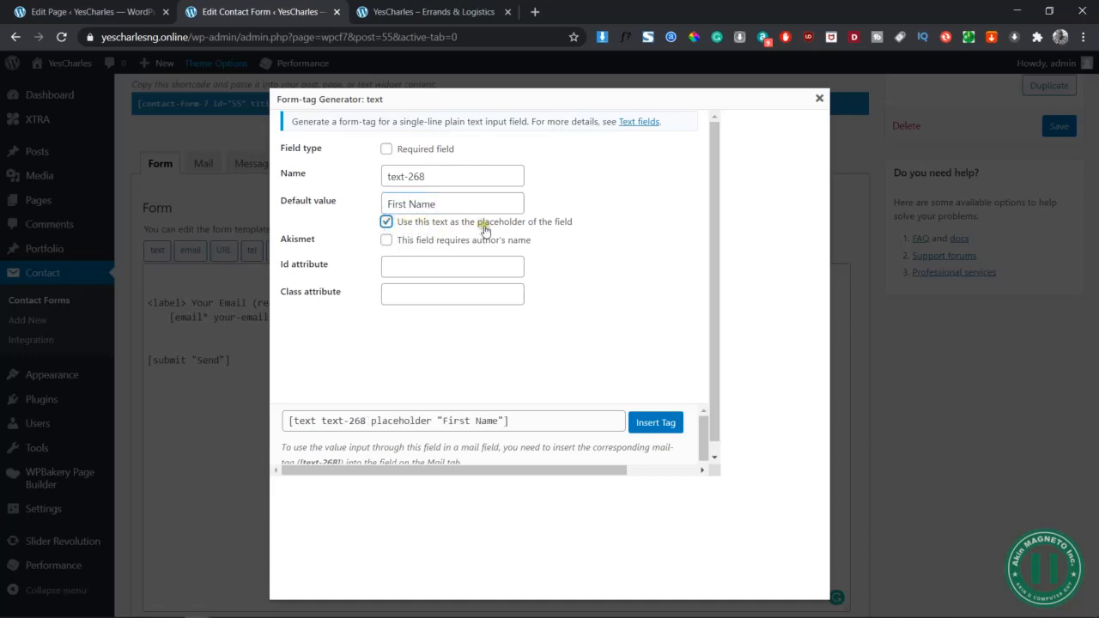
left_click(518, 420)
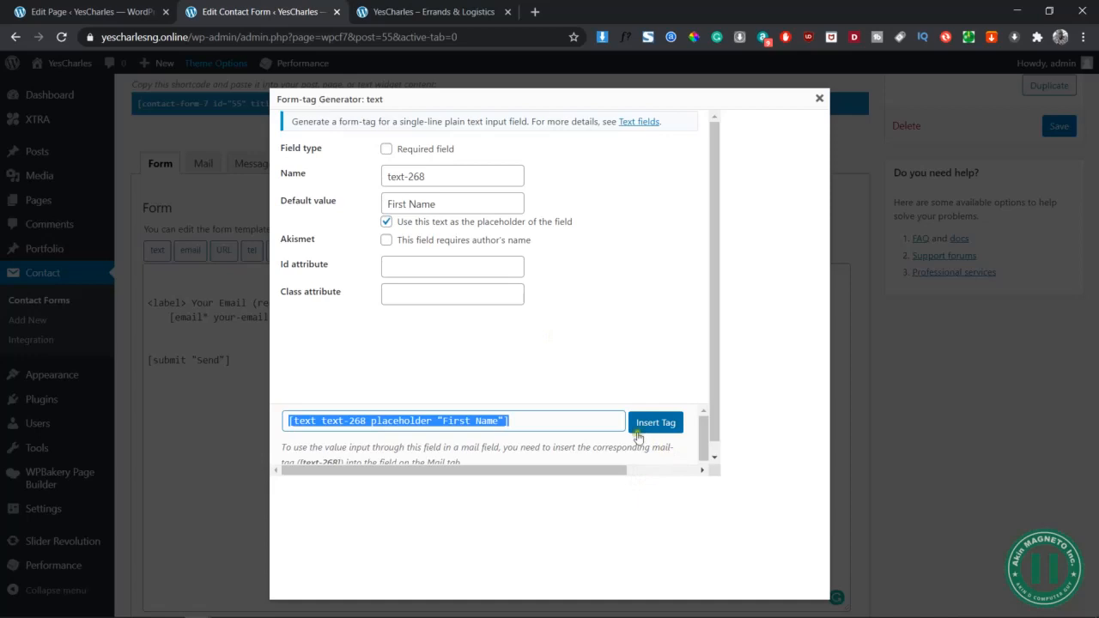
scroll(616, 443, "down", 1)
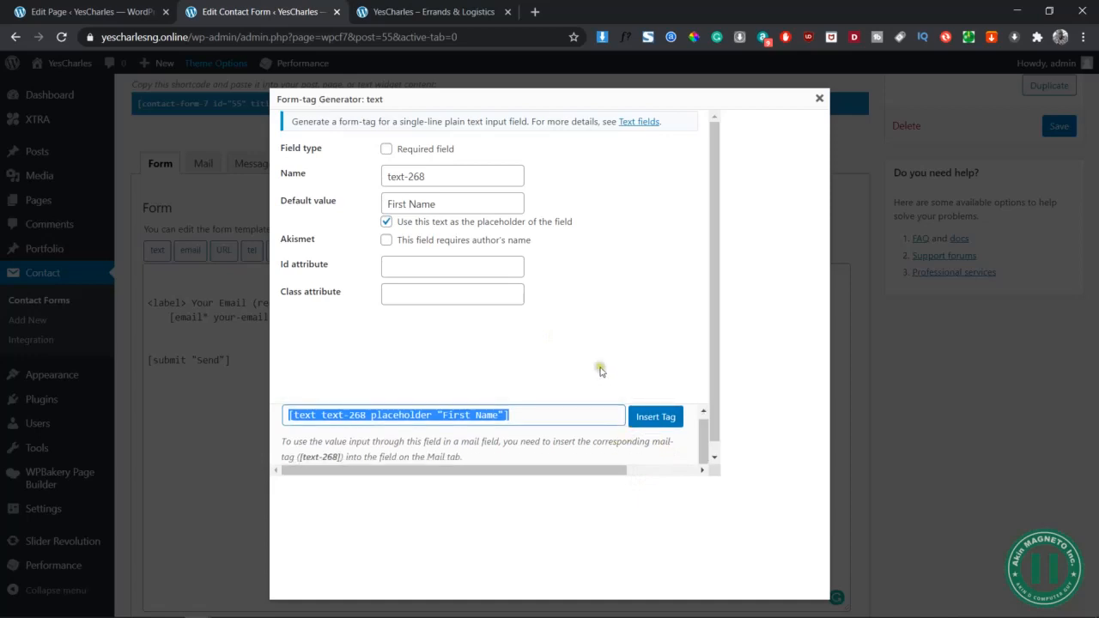
scroll(612, 420, "up", 1)
left_click(650, 422)
left_click(374, 275)
key("Return")
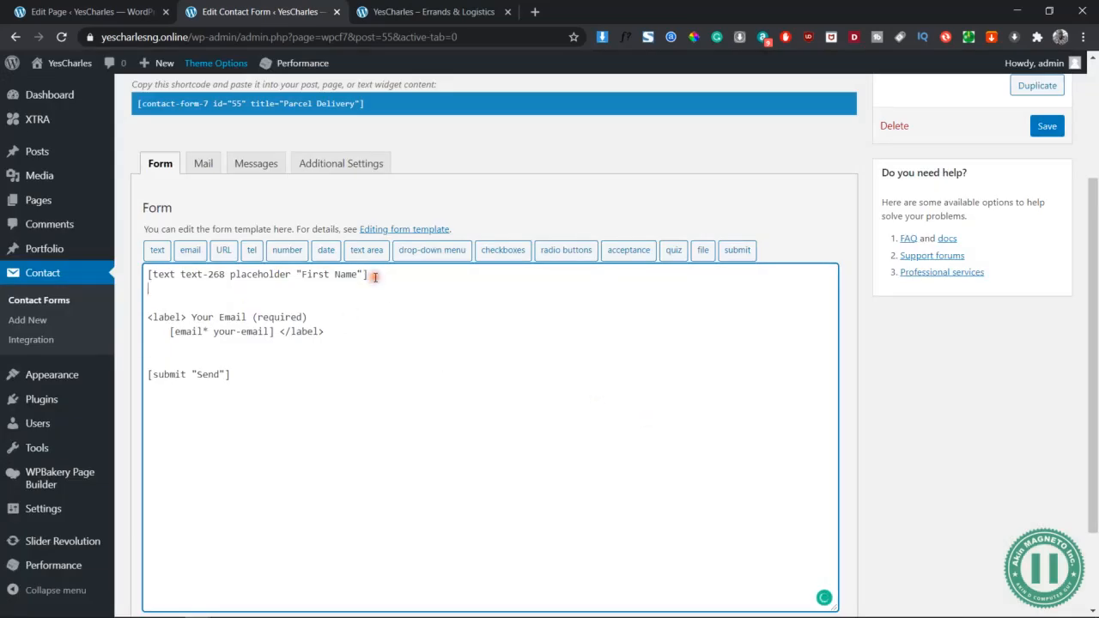
key("Return")
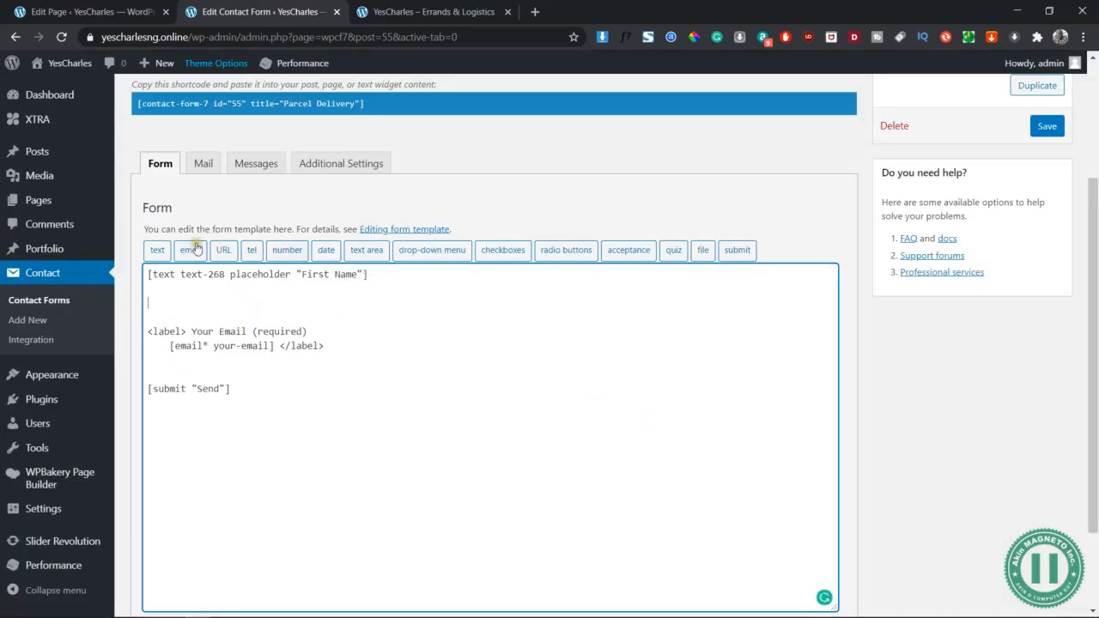
Insert a text field with 'Last Name' as its placeholder below the First Name field
left_click(163, 250)
left_click(446, 176)
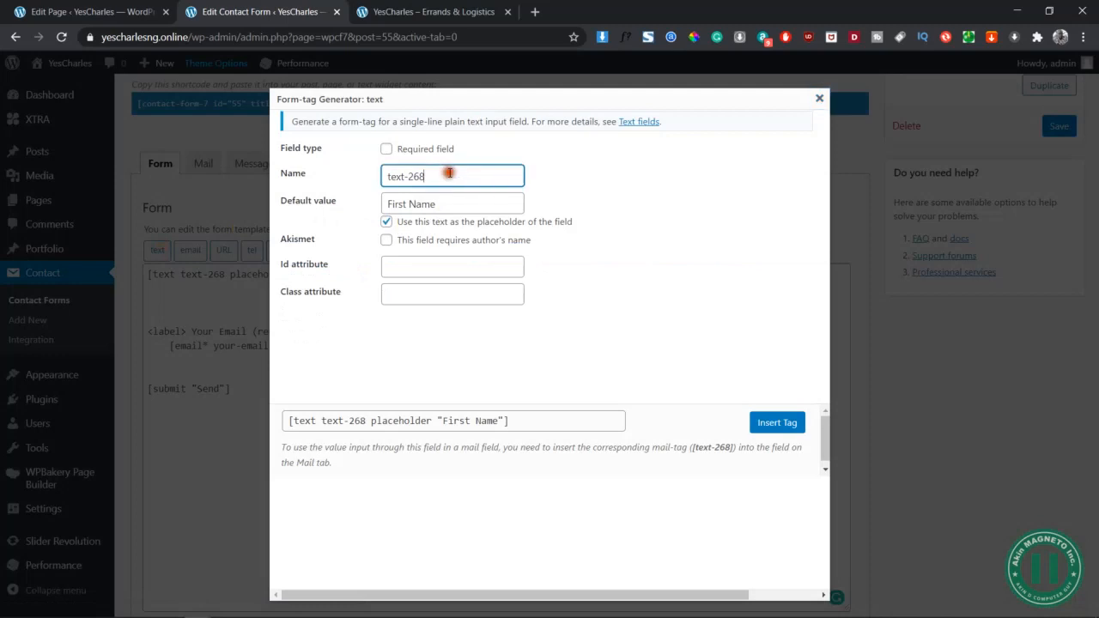
type("9")
triple_click(467, 204)
type("La")
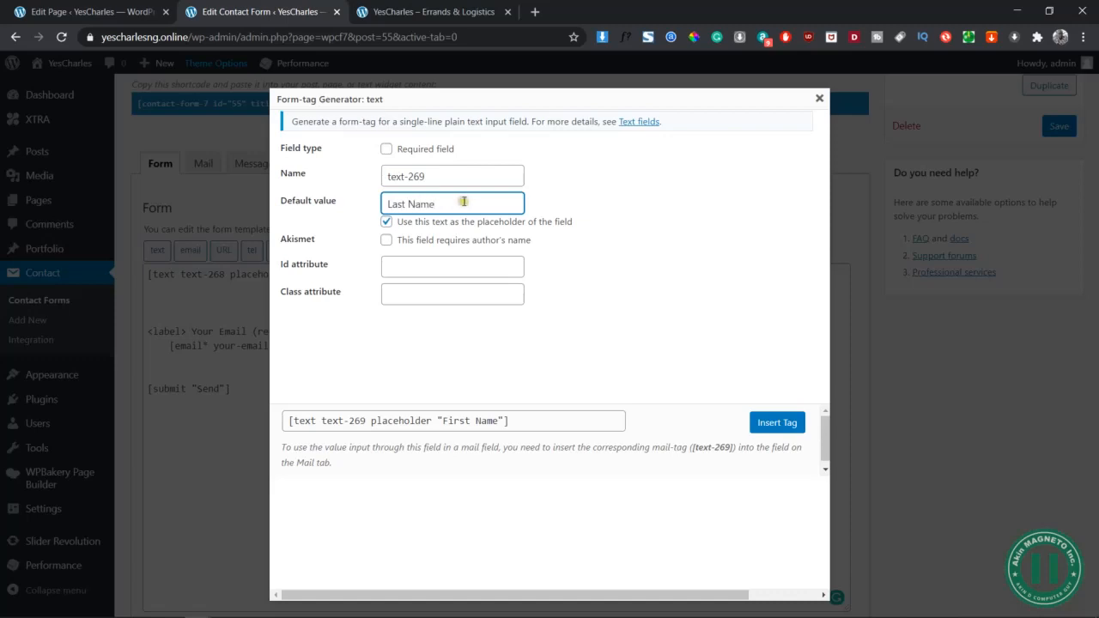
left_click(430, 177)
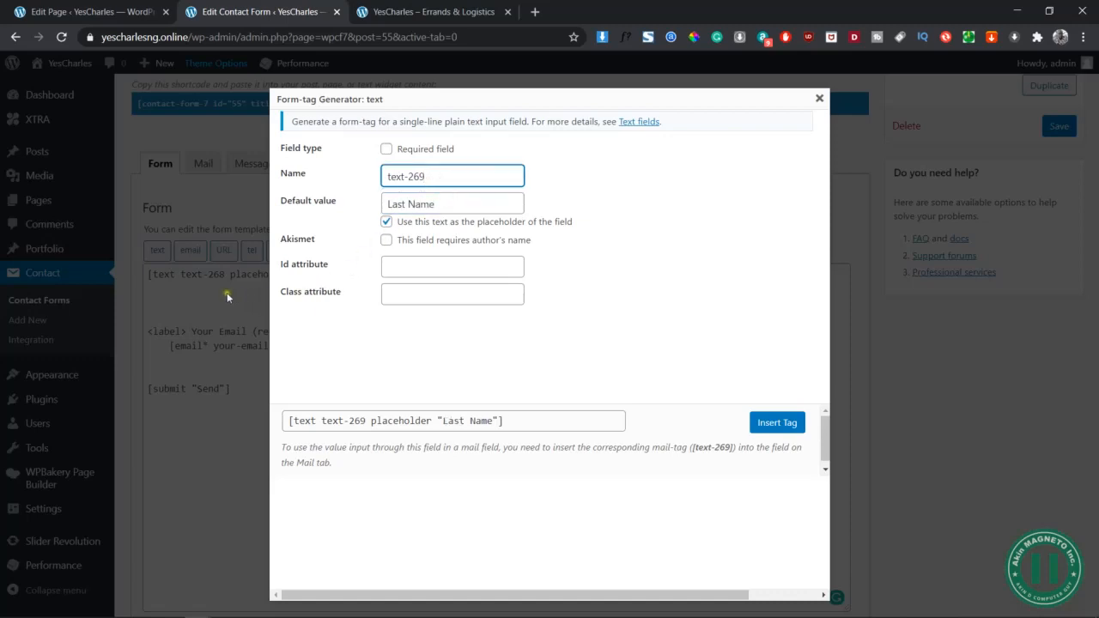
left_click(447, 206)
double_click(442, 224)
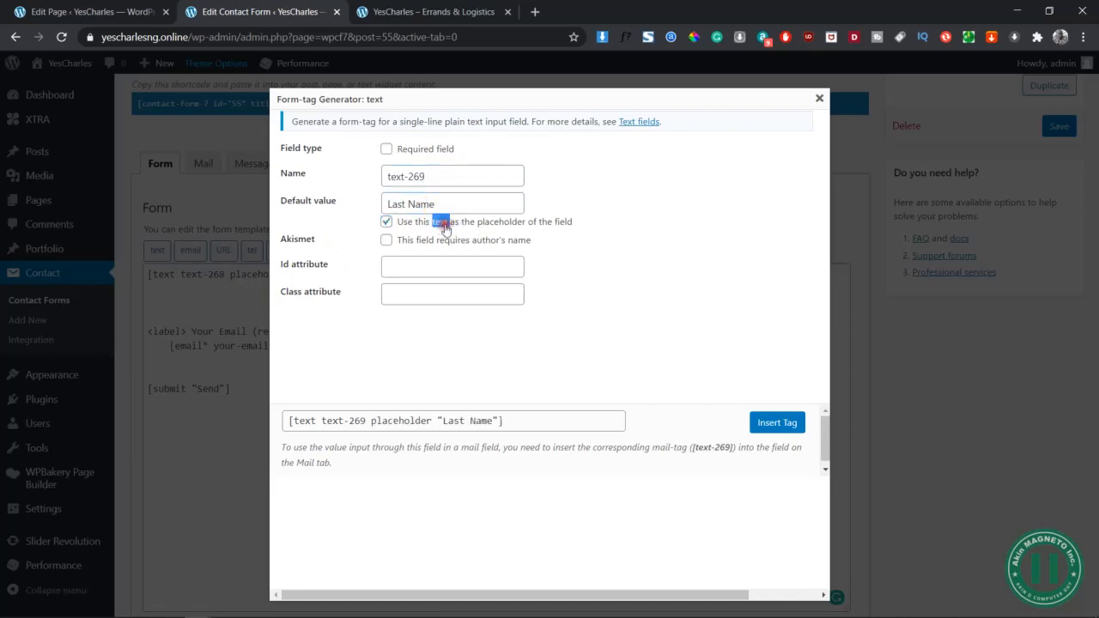
left_click(472, 206)
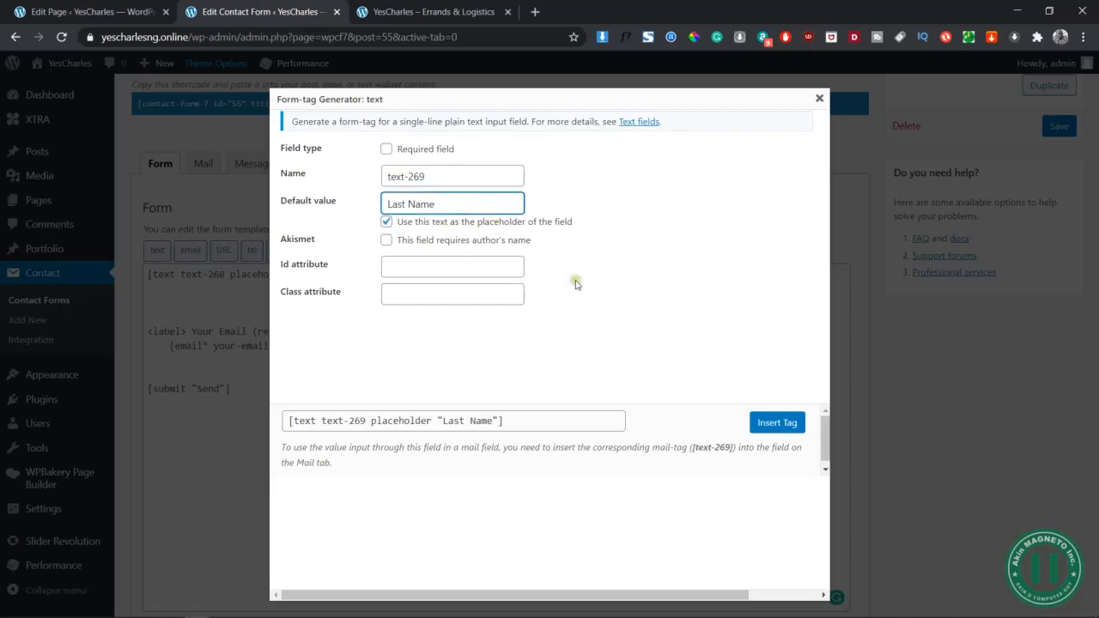
left_click(775, 421)
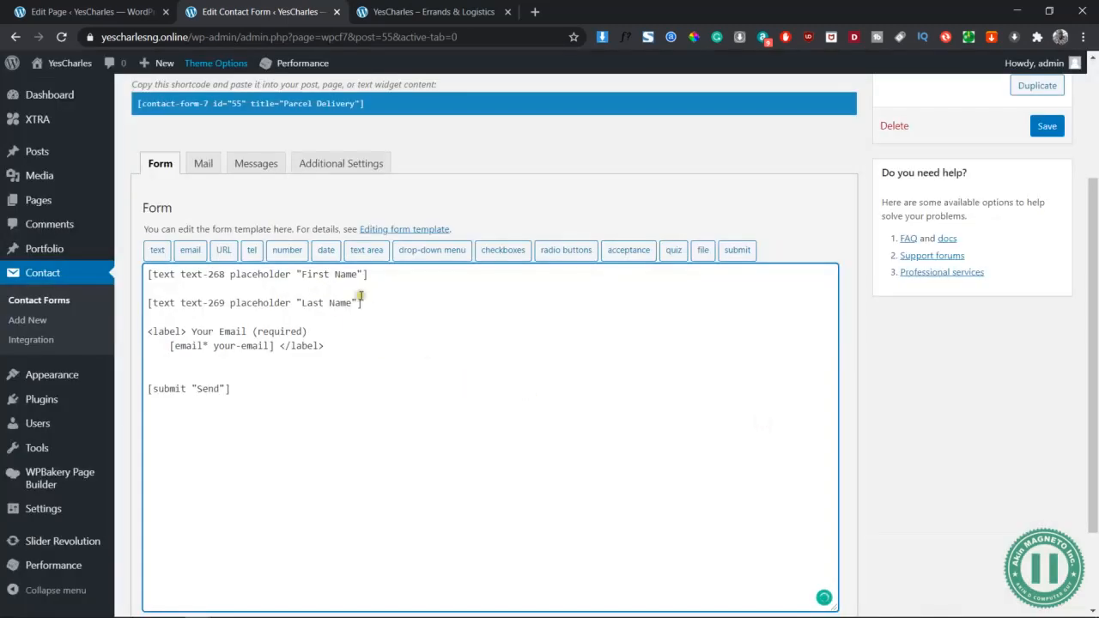
left_click(365, 300)
key("Return")
key("Return")
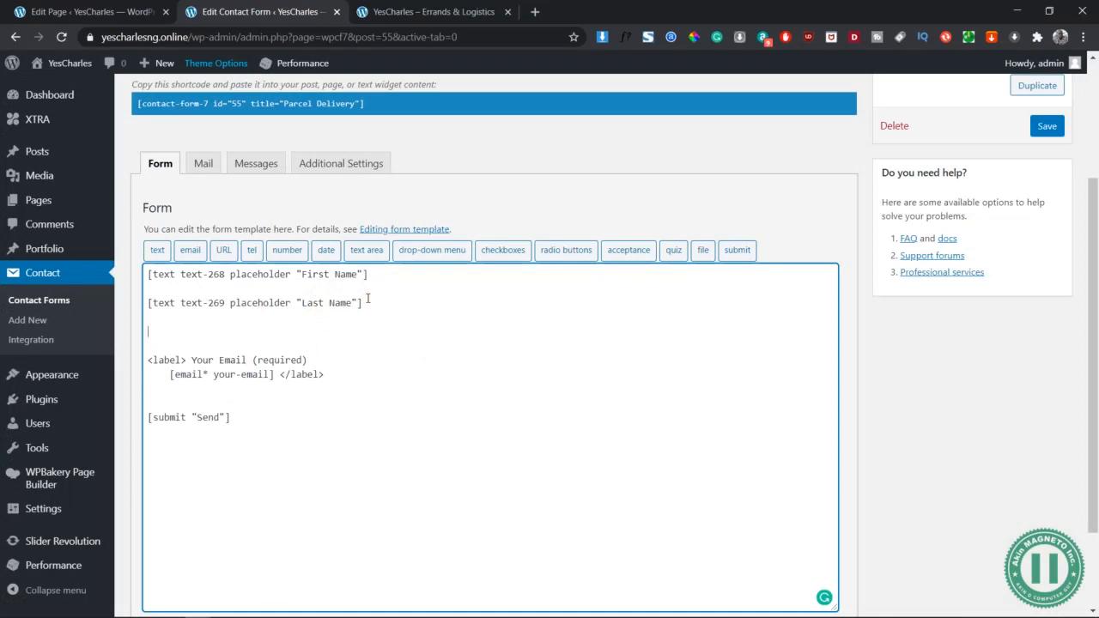
Remove the extra blank lines and the label markup with 'Your Email (required)' around the email tag
left_click(190, 250)
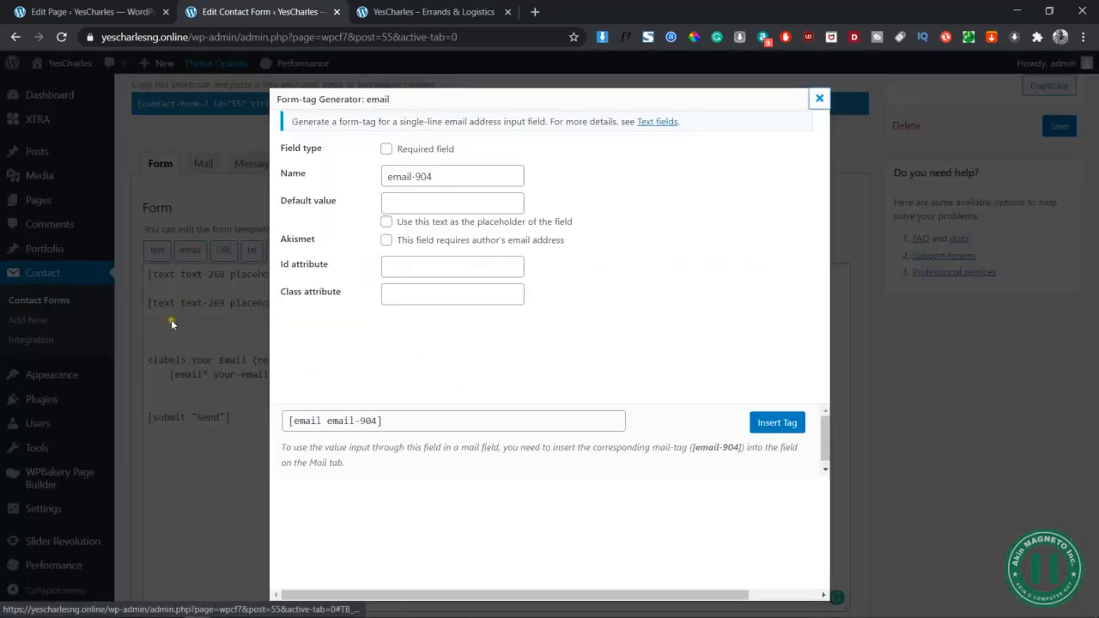
left_click(819, 99)
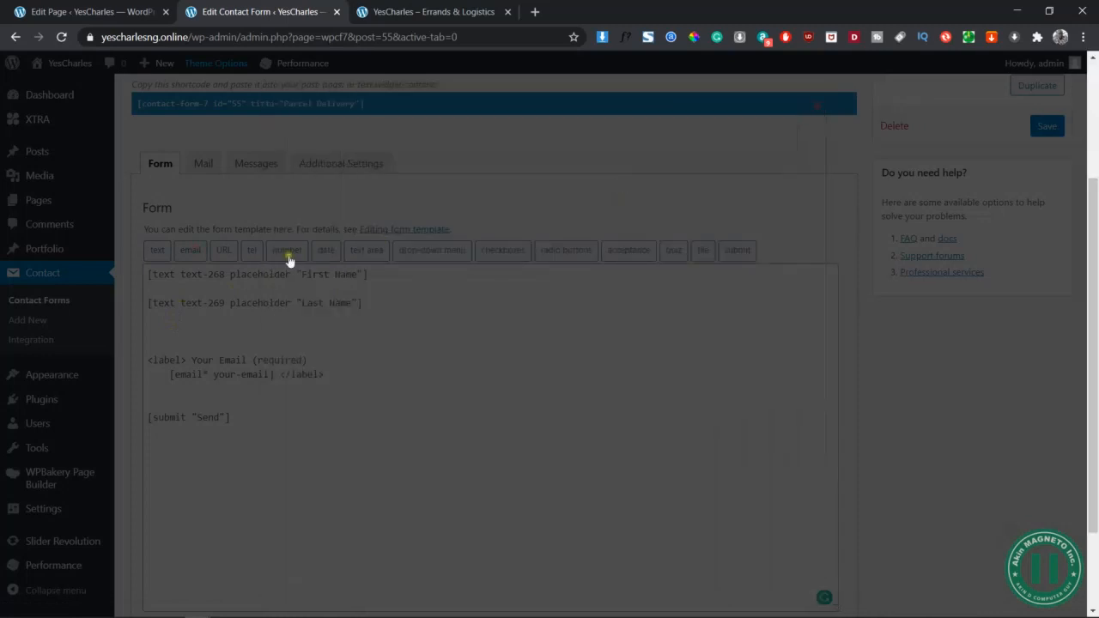
left_click(180, 327)
key("Delete")
key("Delete")
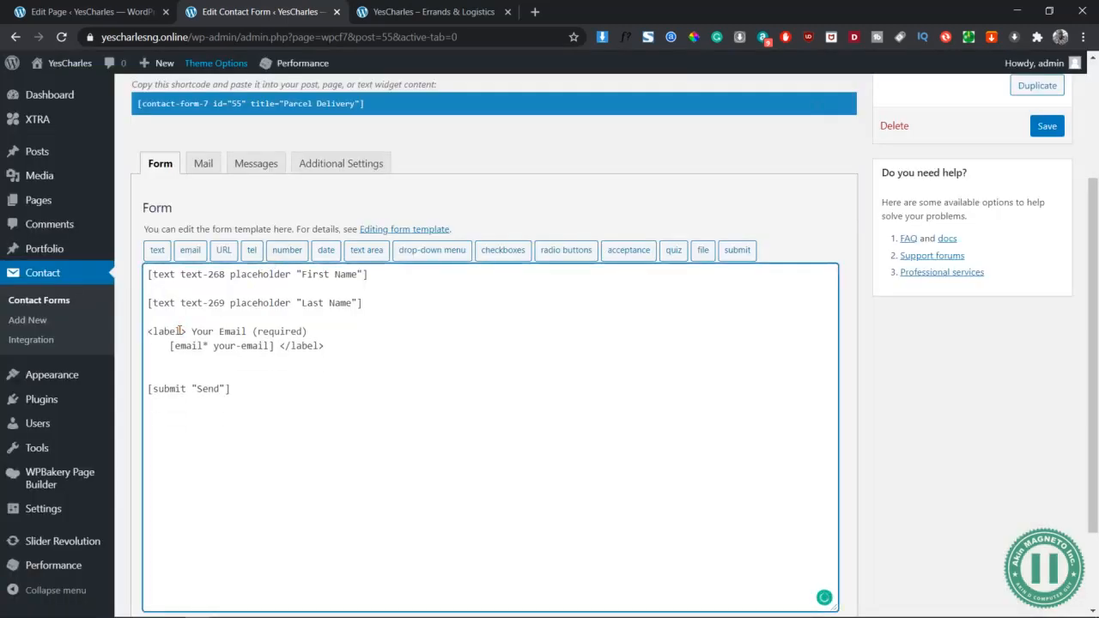
left_click_drag(194, 331, 148, 333)
key("Delete")
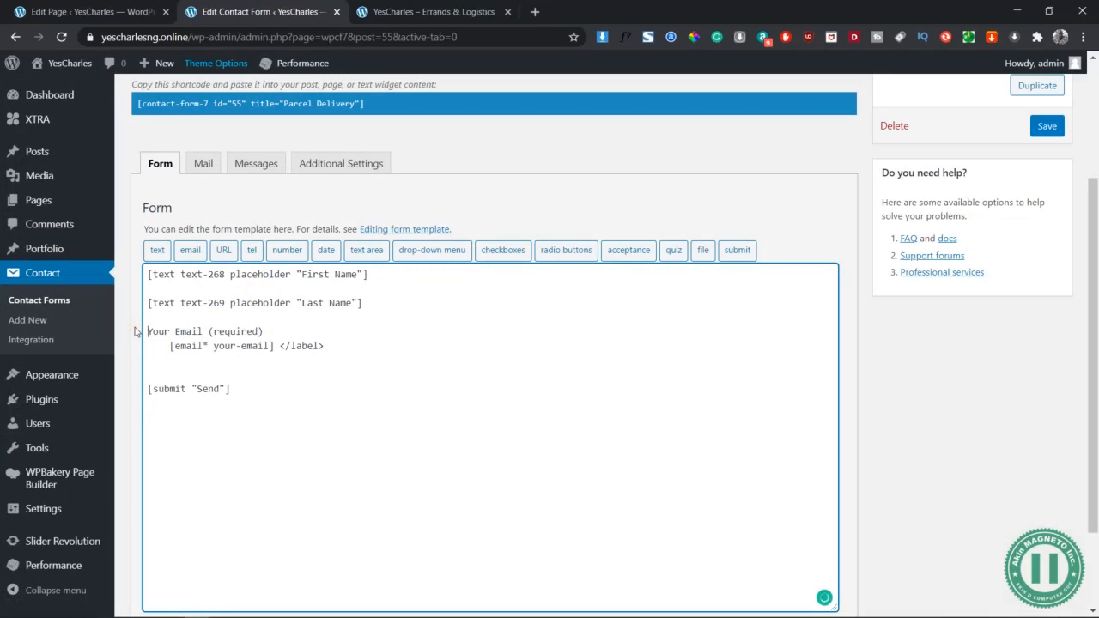
left_click_drag(264, 331, 130, 334)
key("Delete")
left_click(337, 345)
key("BackSpace")
key("BackSpace")
key("BackSpace")
key("BackSpace")
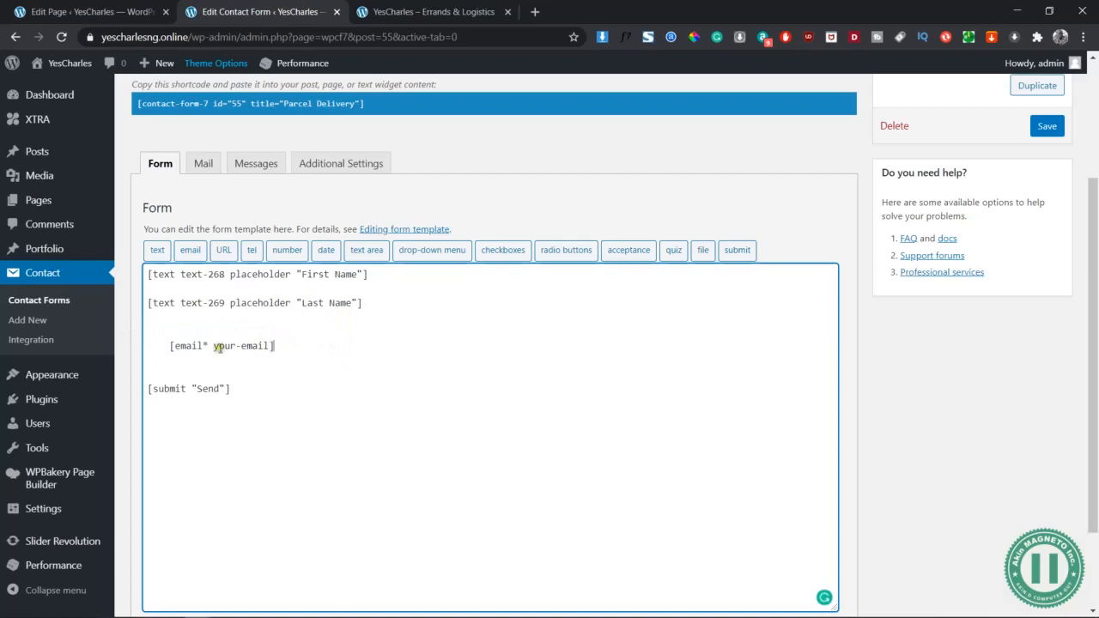
Add the placeholder 'Email Add' inside the email tag and open a blank line below it
left_click(164, 345)
key("BackSpace")
key("BackSpace")
key("BackSpace")
key("BackSpace")
key("BackSpace")
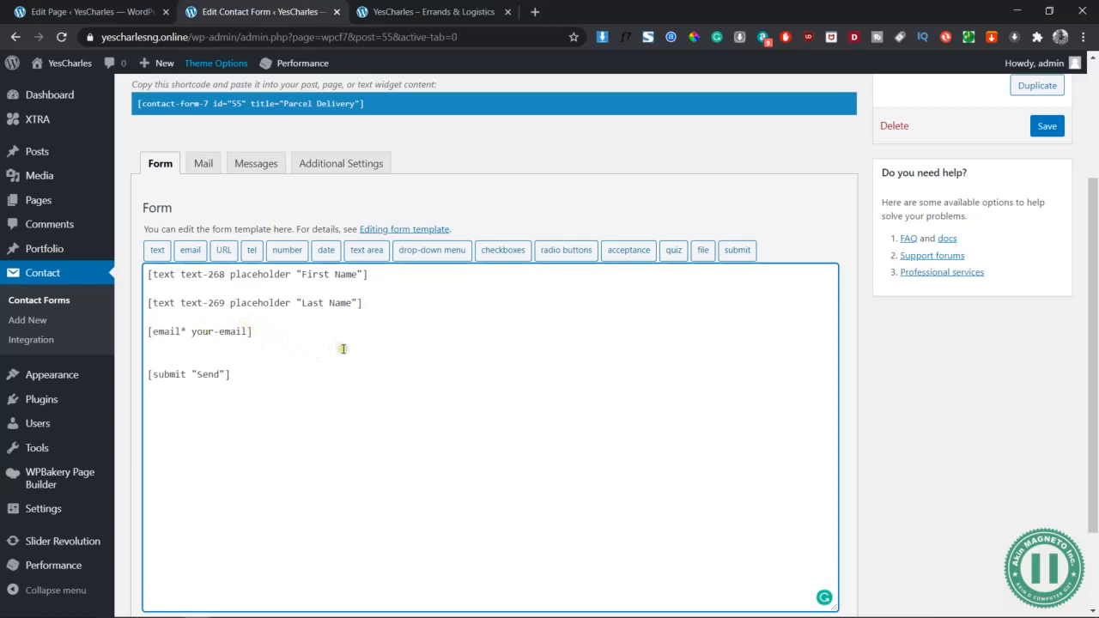
type("[]")
type("dd")
left_click(410, 332)
key("Return")
key("Return")
left_click(371, 355)
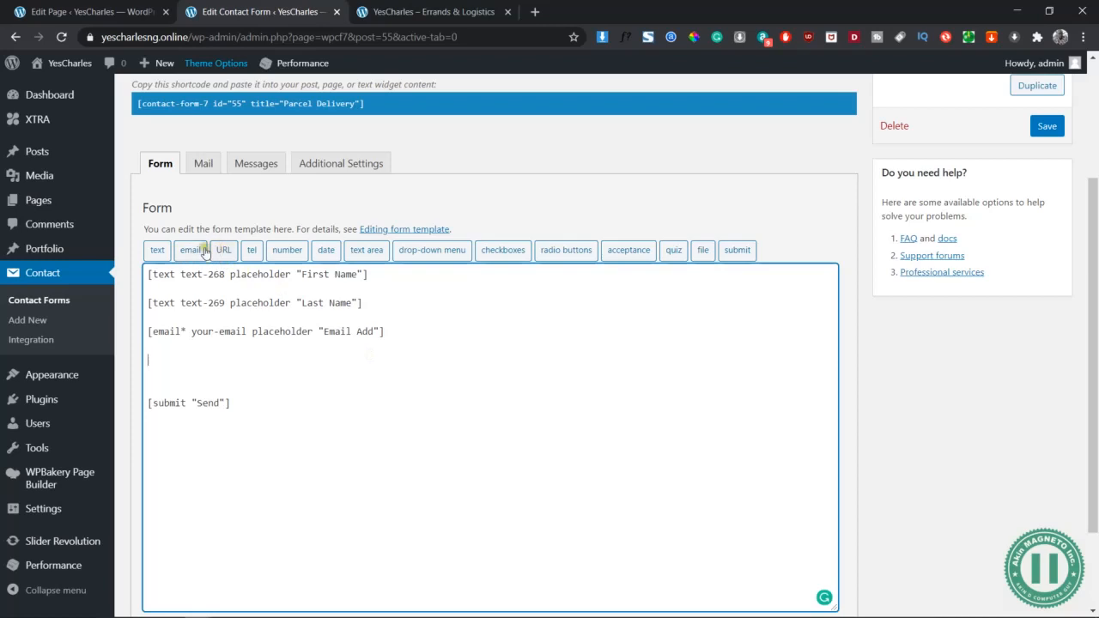
Insert a required tel-807 telephone field using 'Your Tel:' as its placeholder
left_click(252, 250)
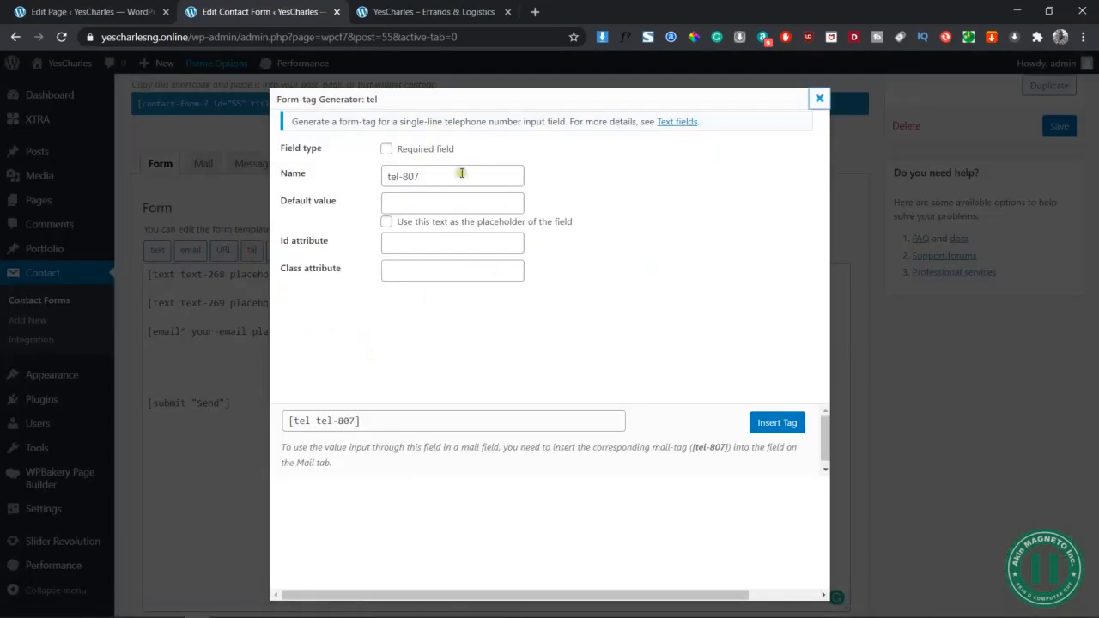
left_click(386, 150)
left_click(427, 174)
triple_click(427, 175)
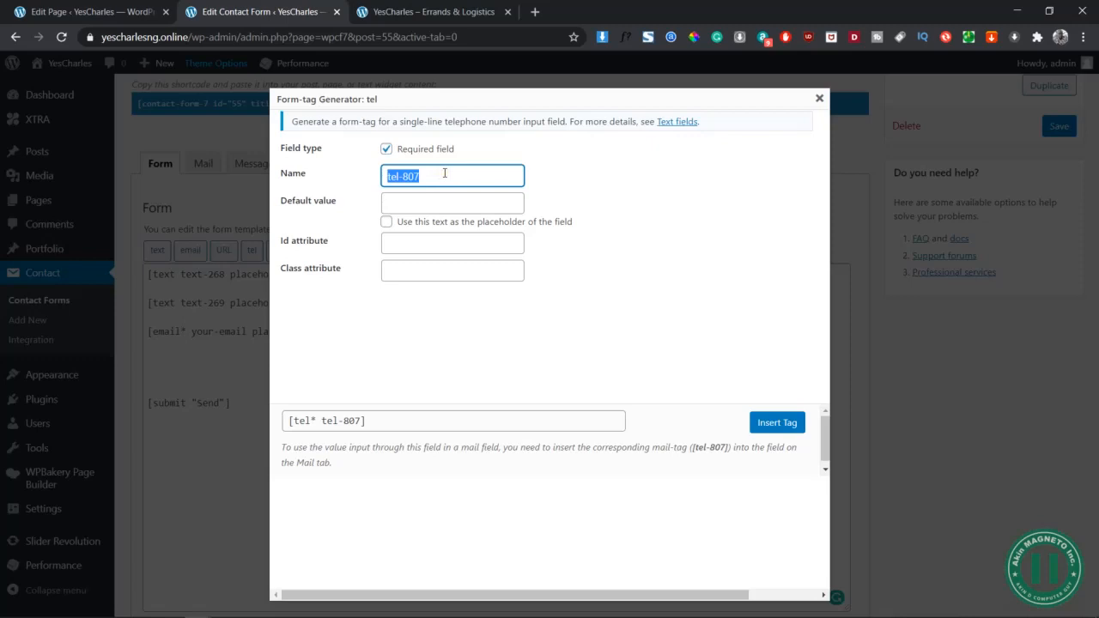
left_click(449, 211)
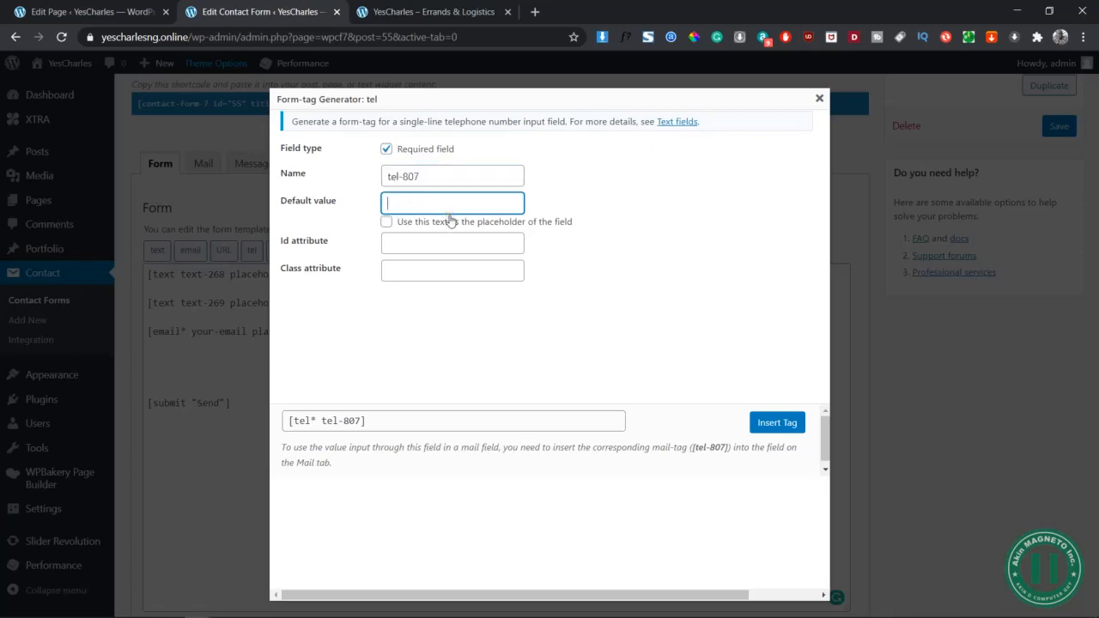
type("Your Tel")
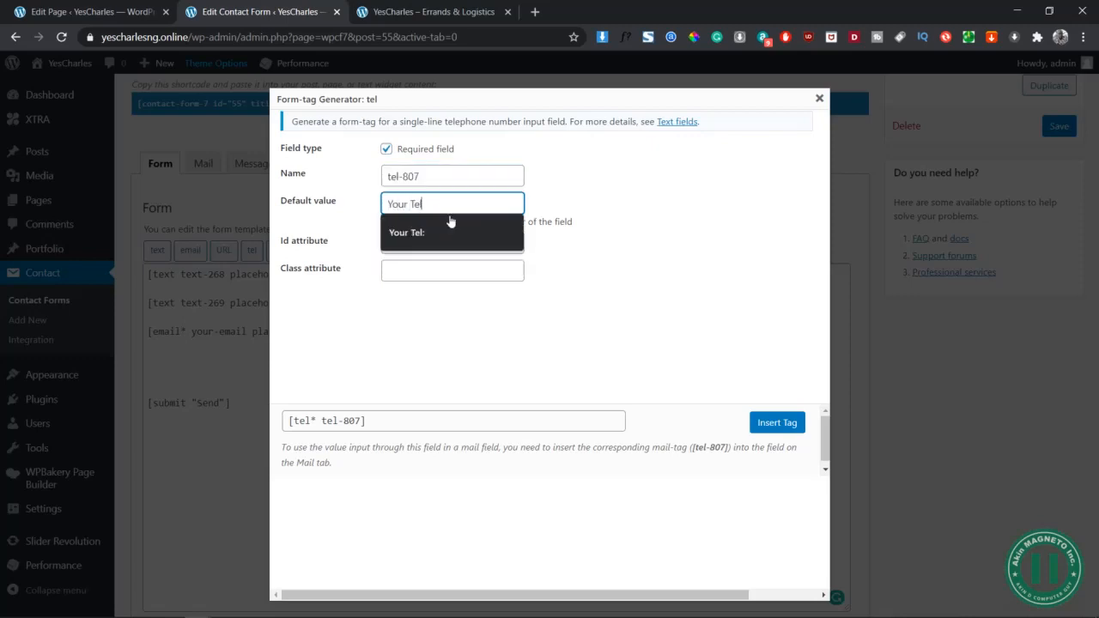
type(":")
left_click(387, 222)
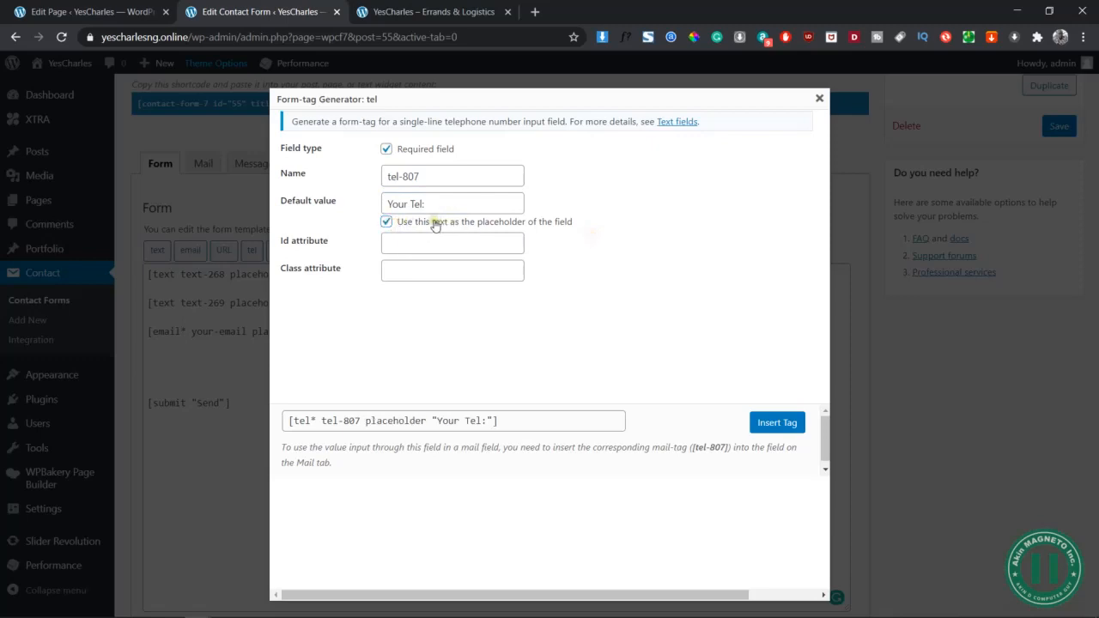
left_click_drag(429, 205, 372, 203)
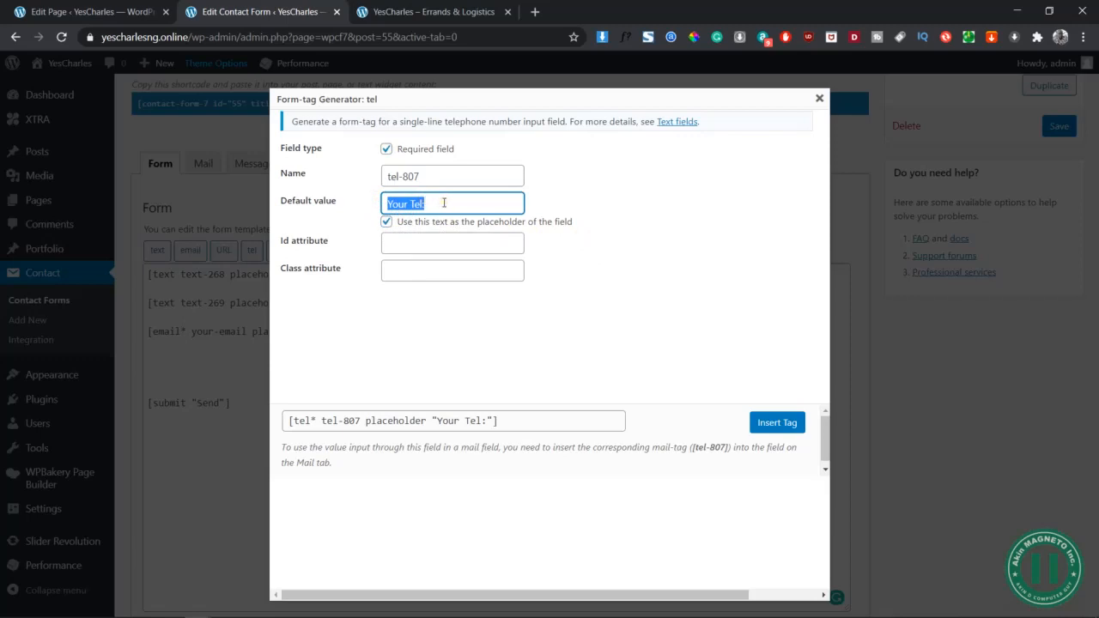
left_click(762, 424)
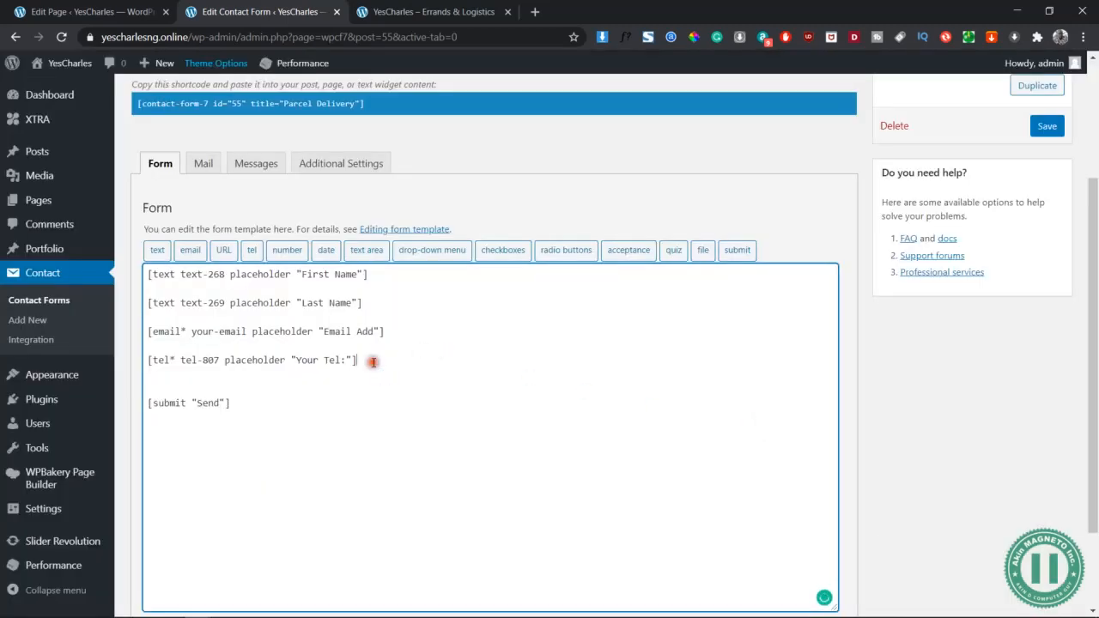
Type a 'Pick Up Information' heading line below the telephone field, followed by blank lines
key("Return")
key("Return")
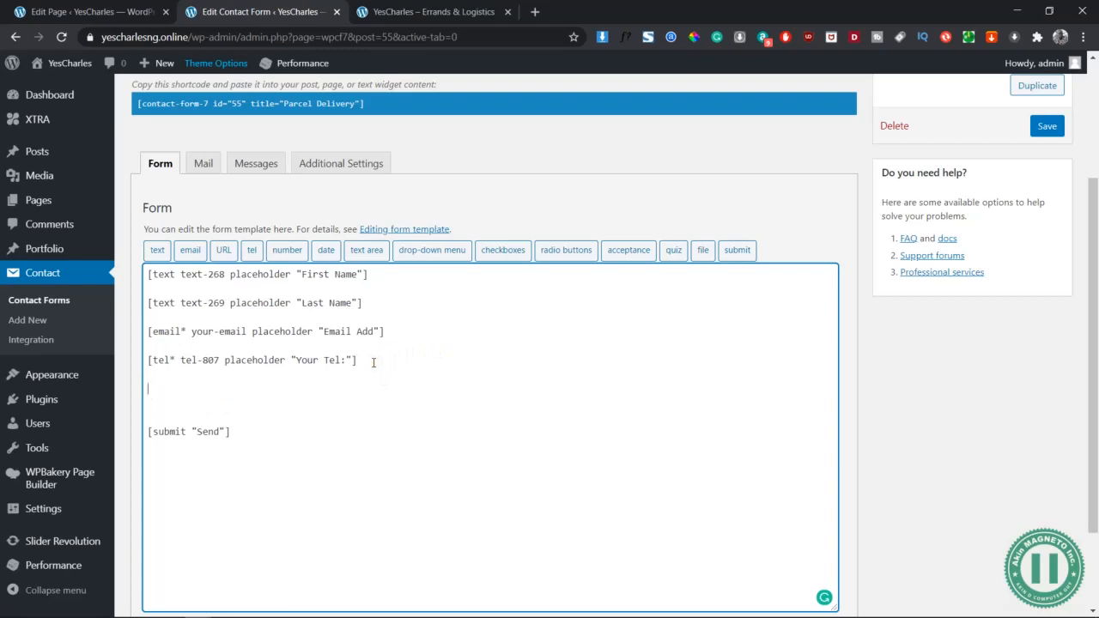
key("BackSpace")
type("Pick Up I")
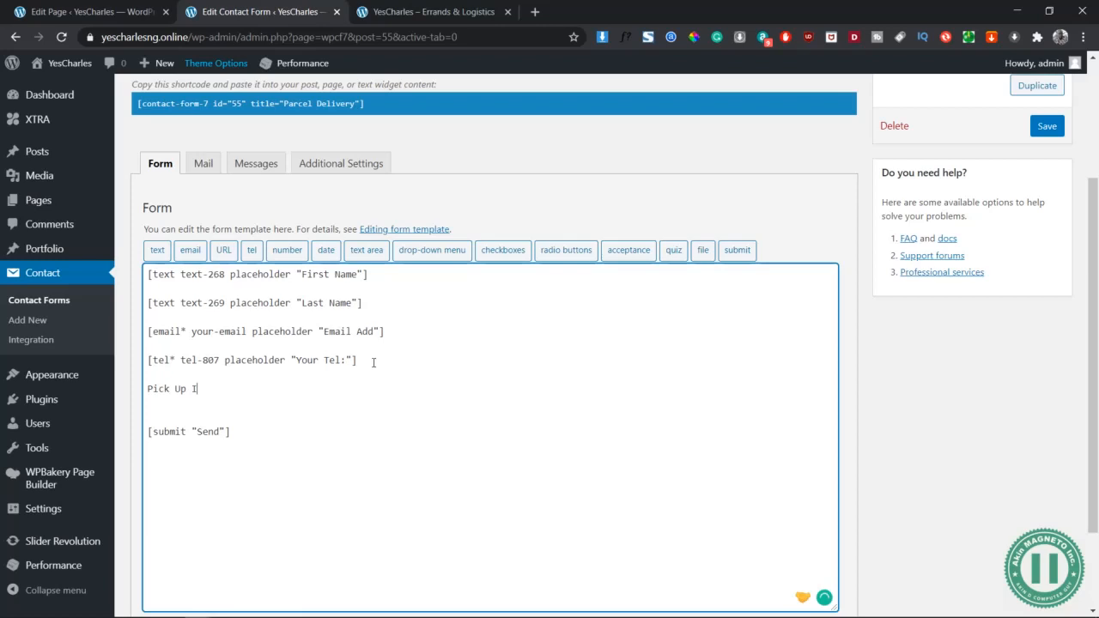
type("nformation")
left_click(147, 274)
left_click(271, 381)
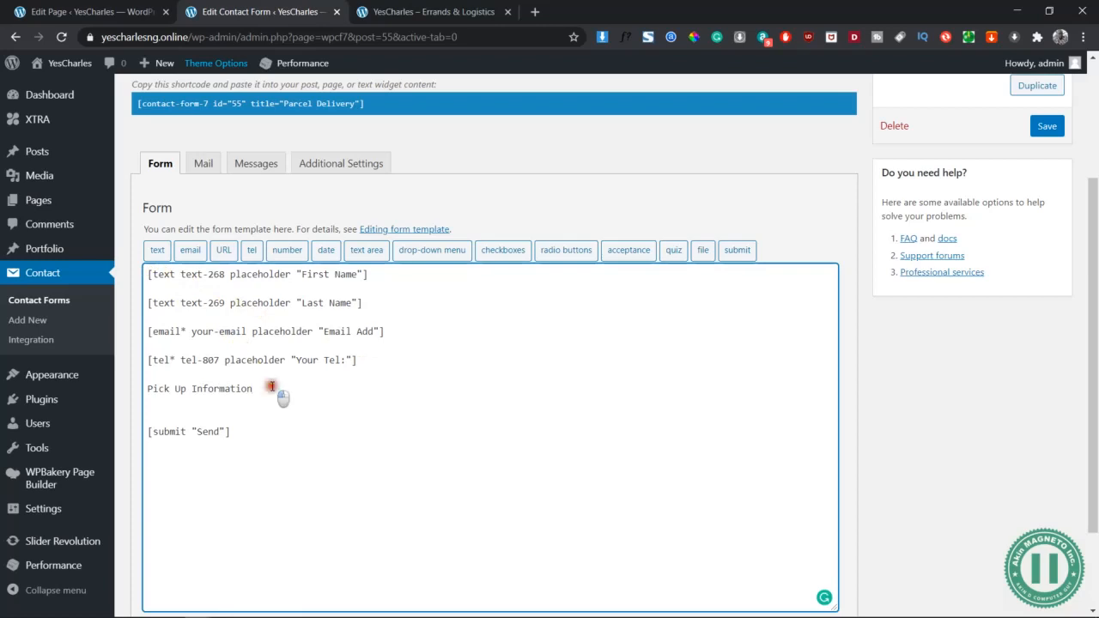
key("Return")
key("Return")
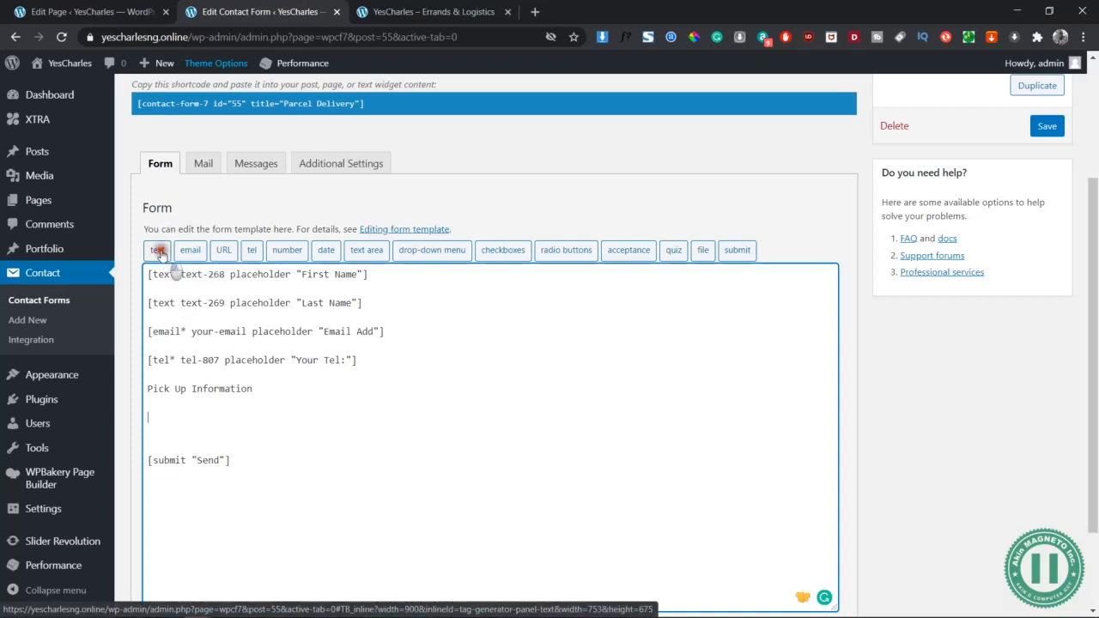
left_click(155, 251)
Insert required text field text-270 with placeholder 'Pick-Up Address' under Pick Up Information
left_click(436, 173)
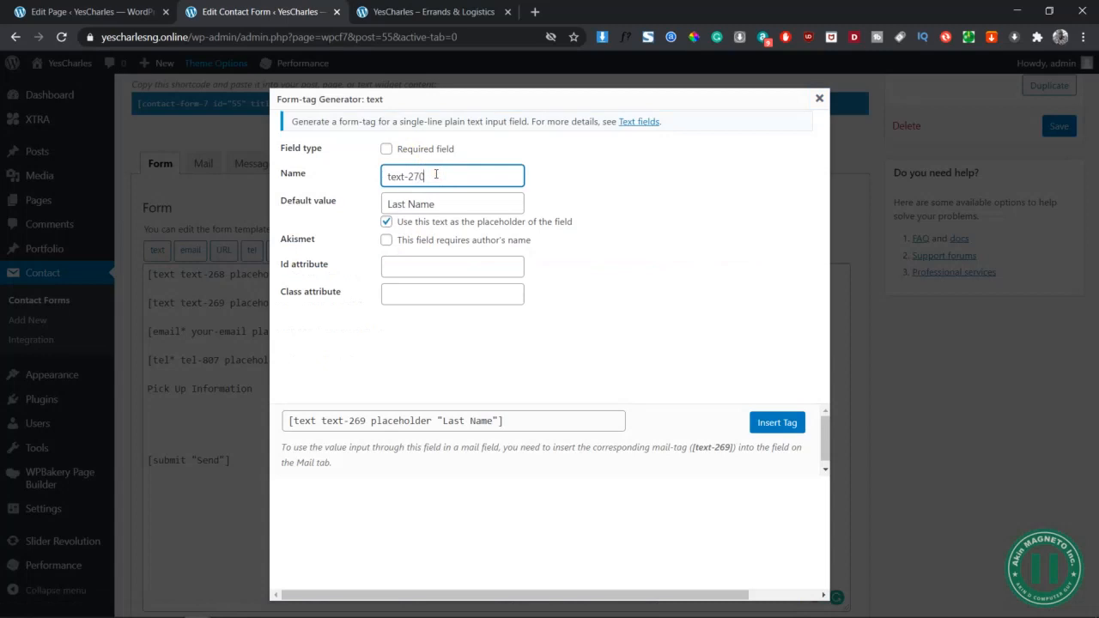
left_click(387, 149)
left_click(459, 204)
key("ctrl+a")
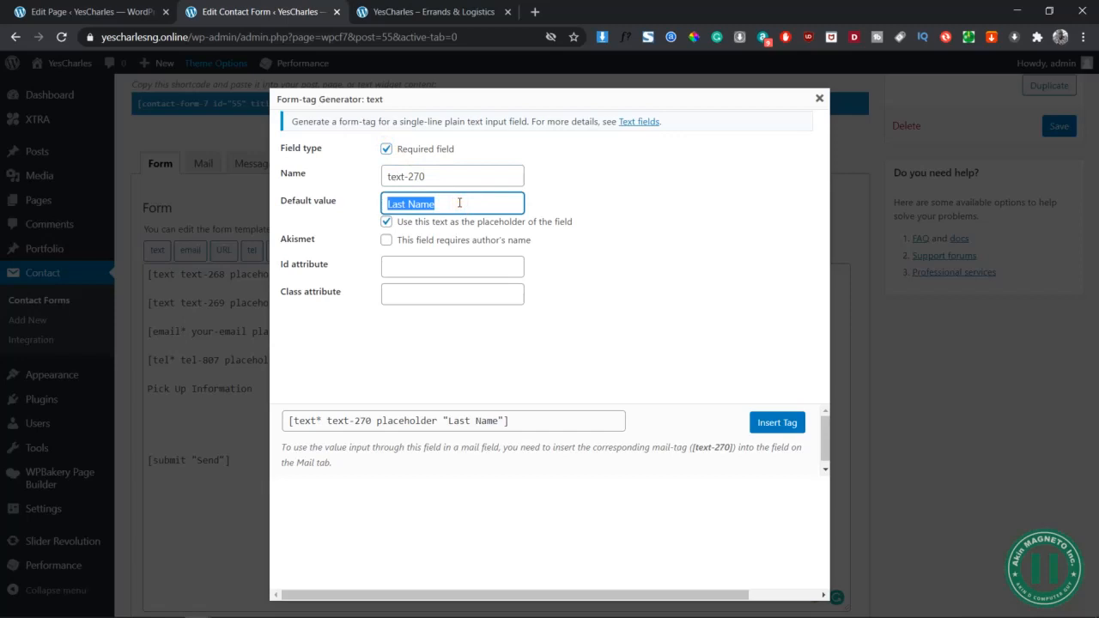
type("plC")
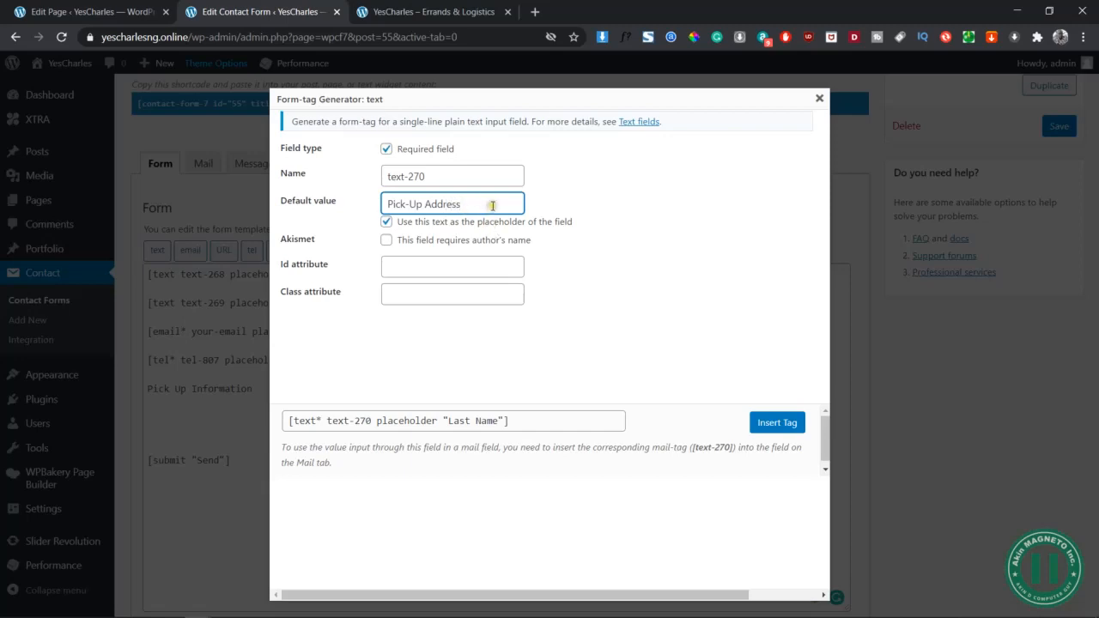
left_click(479, 179)
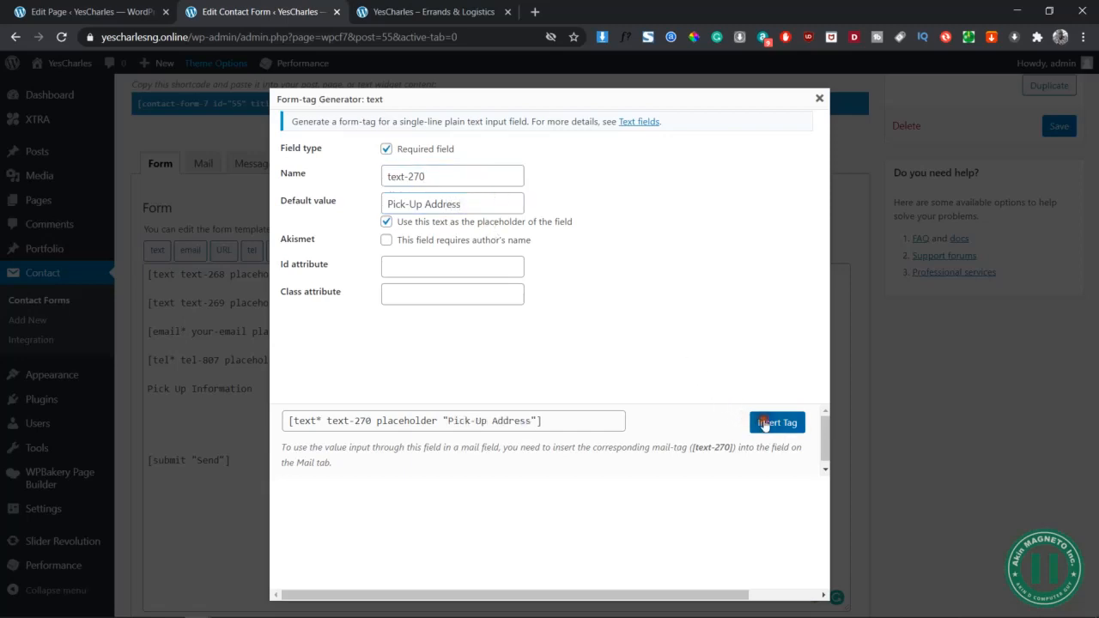
left_click(766, 423)
key("Return")
key("Return")
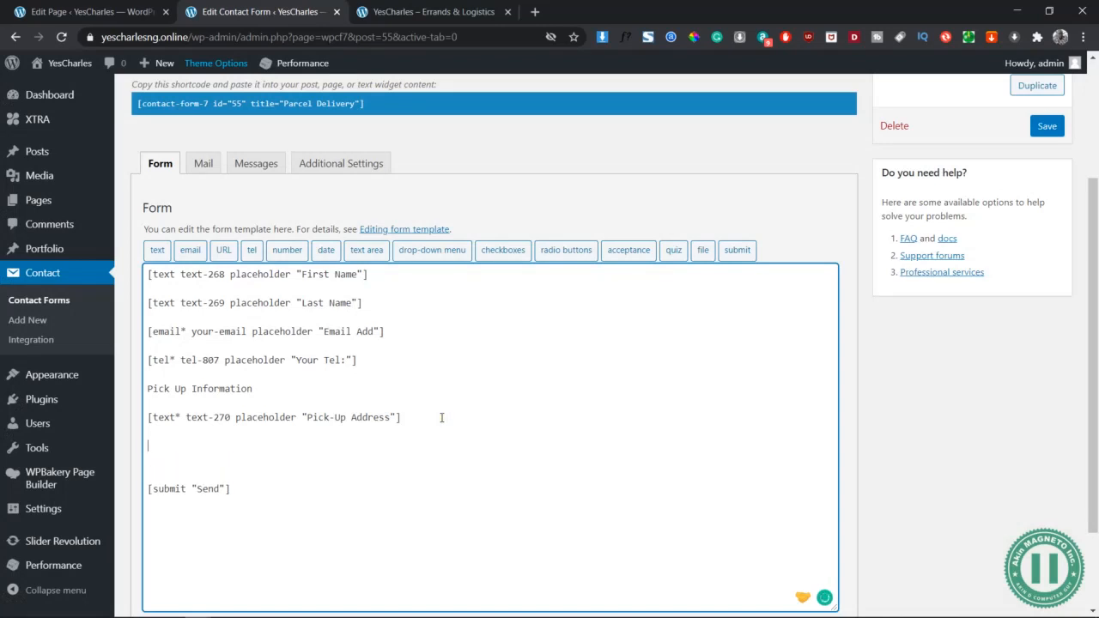
Insert a second required text field, text-271, with placeholder 'Destination Address'
left_click(159, 250)
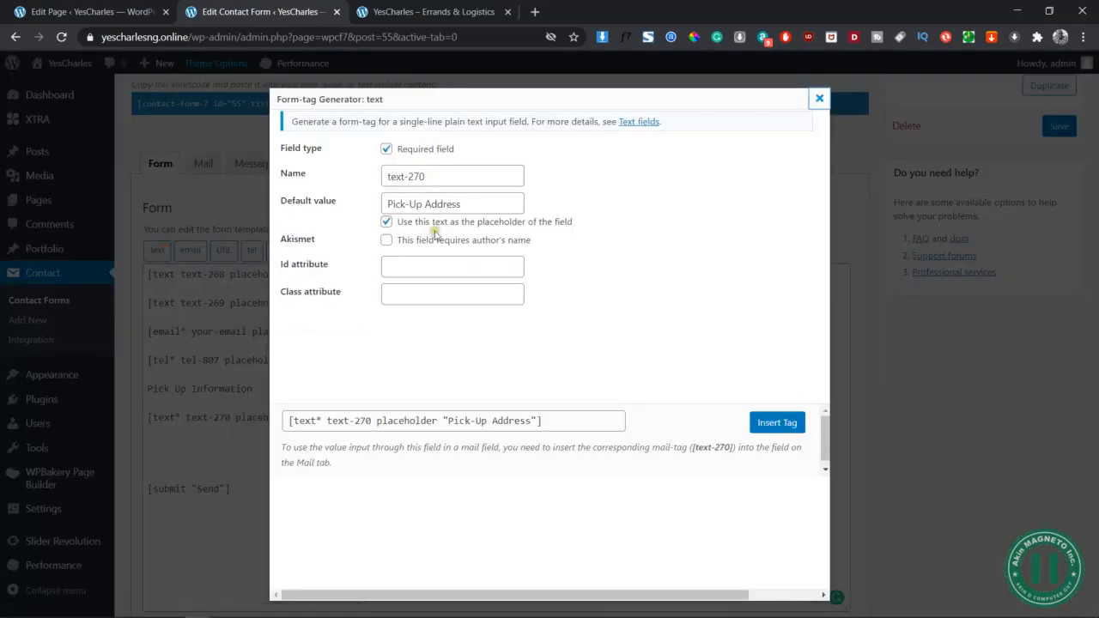
left_click(428, 178)
type("1")
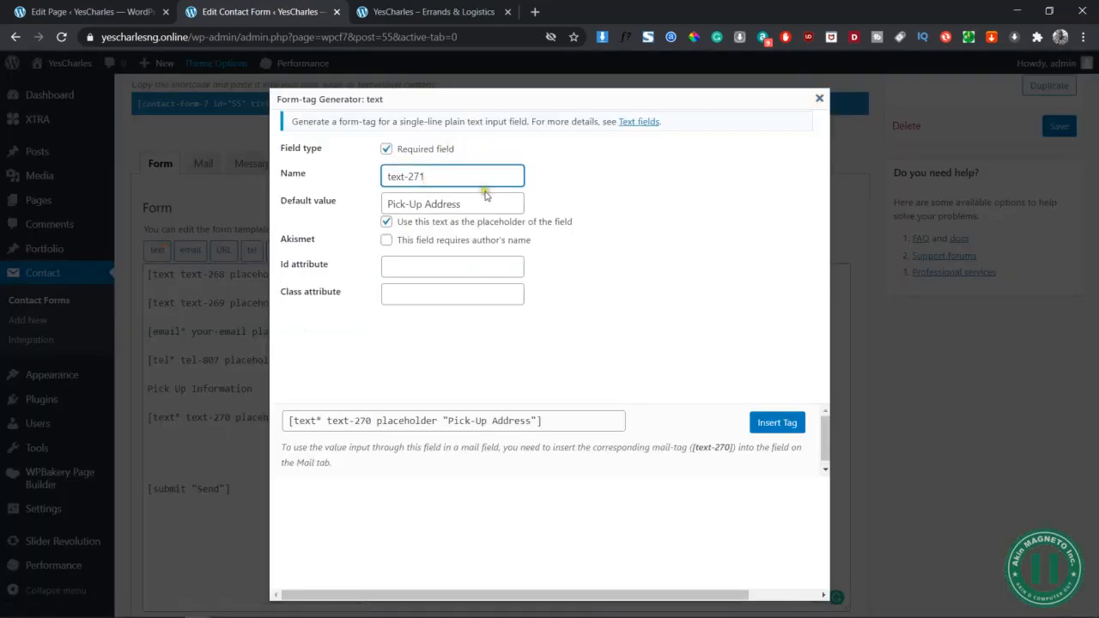
left_click(490, 197)
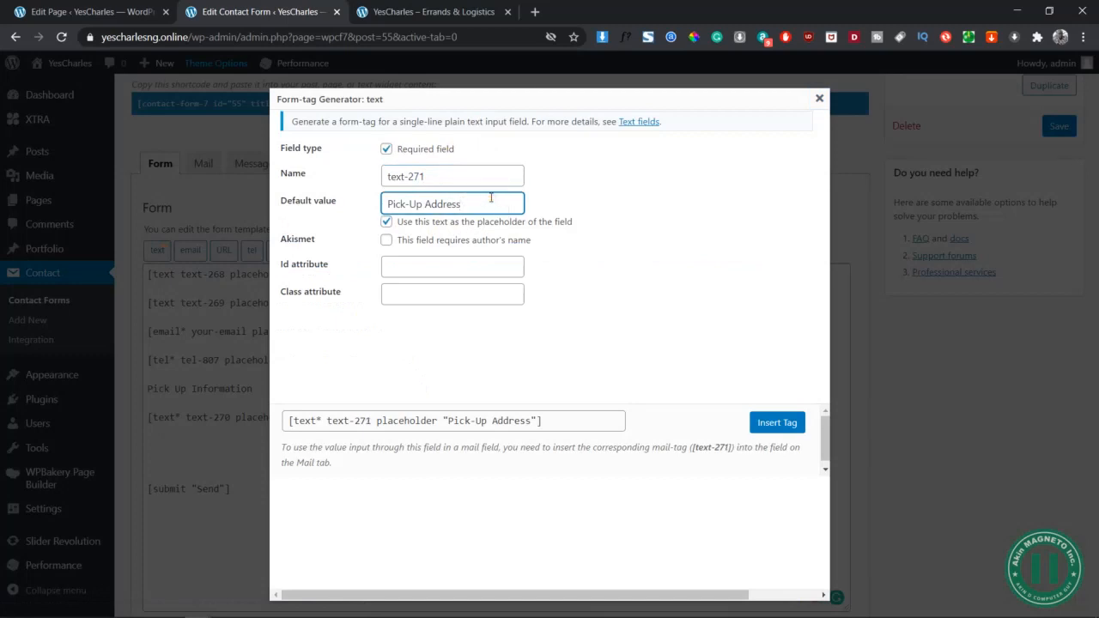
type("Des")
key("ctrl+a")
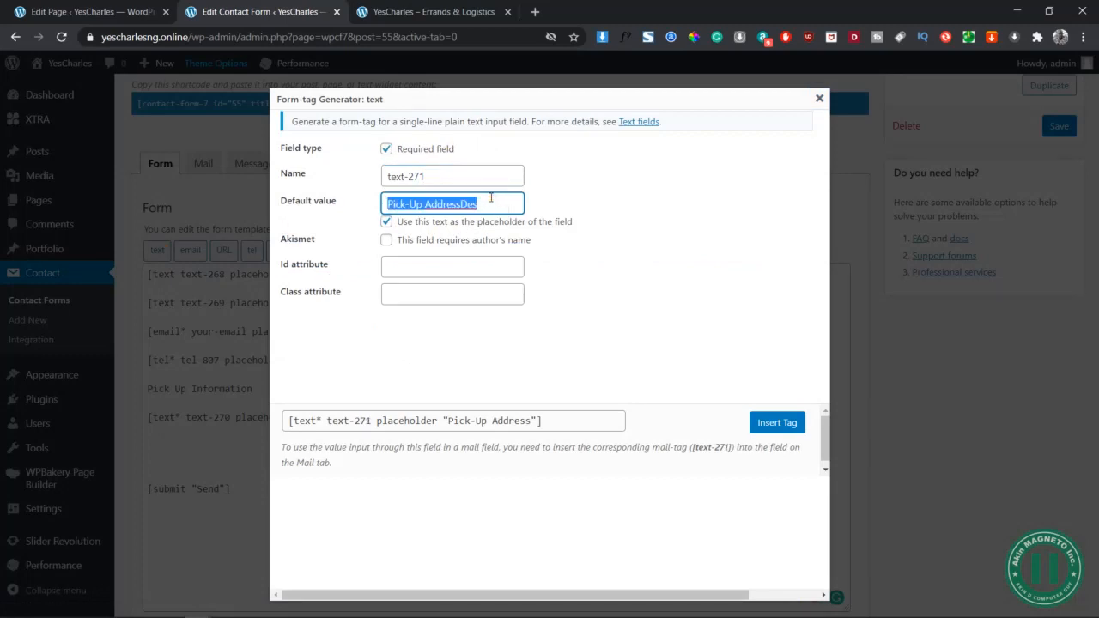
type("Des")
key("Down")
key("Return")
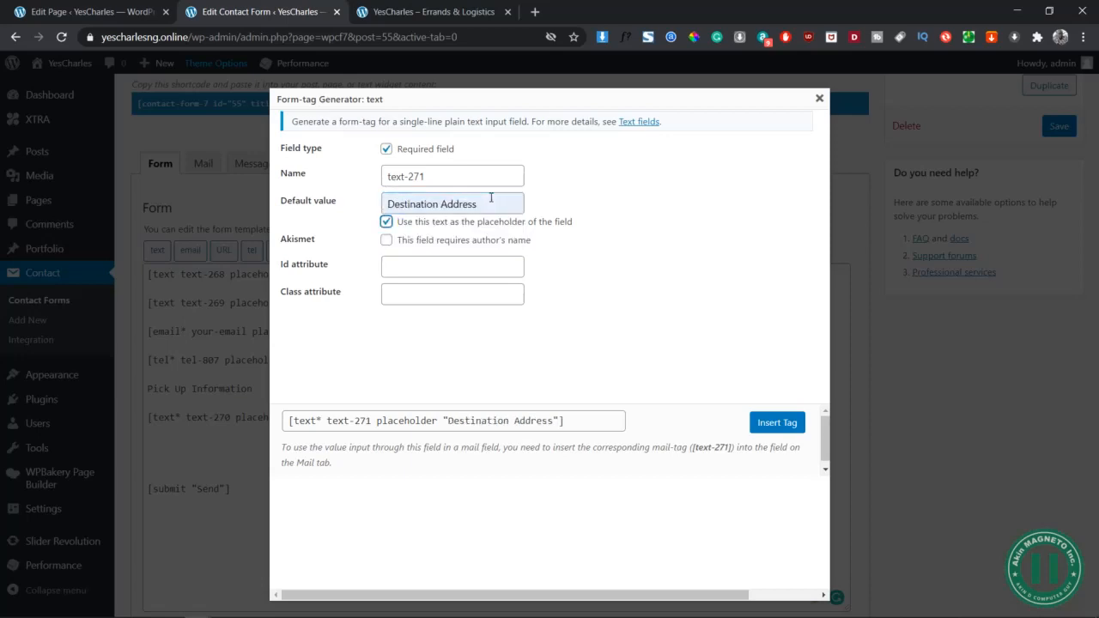
double_click(405, 221)
left_click(505, 204)
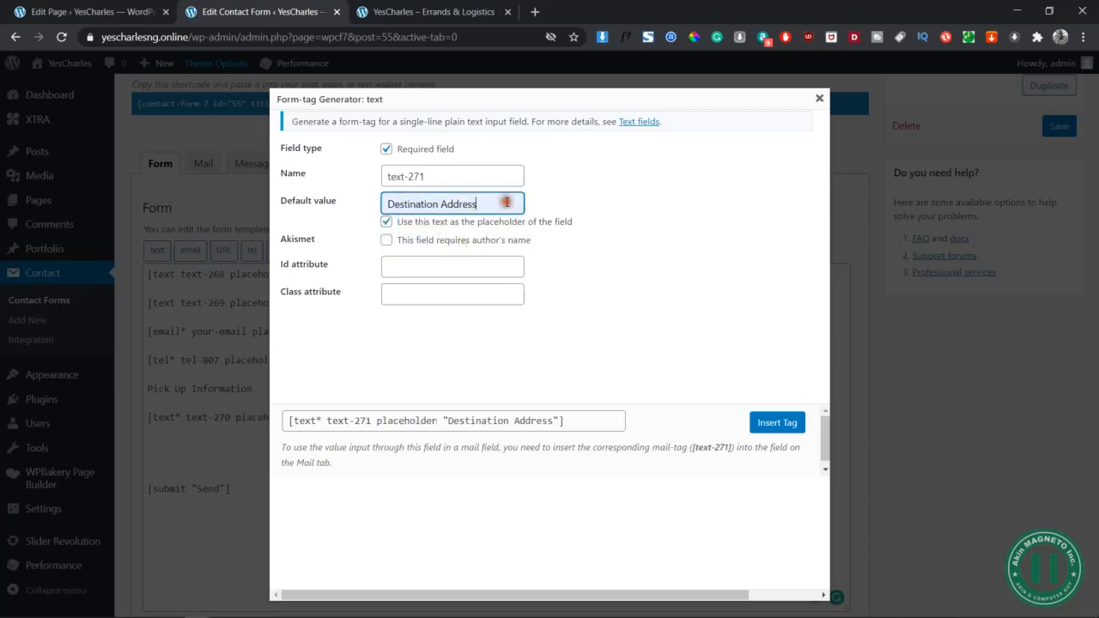
left_click(770, 438)
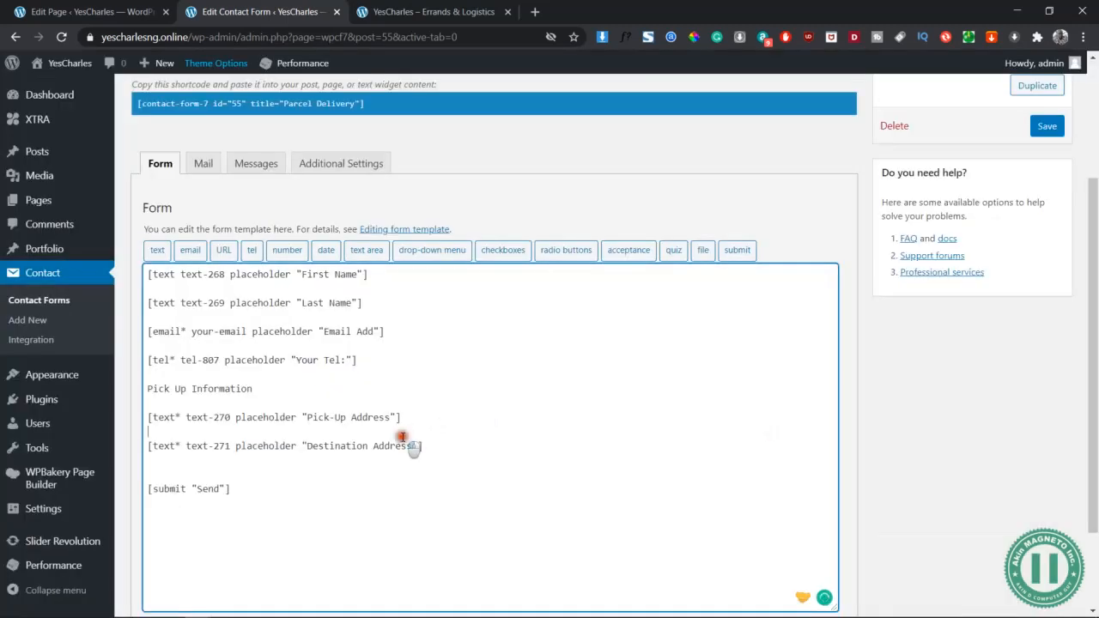
left_click(403, 437)
key("Return")
key("Return")
Tidy the blank lines around the Destination Address field and open a new line below it
key("BackSpace")
key("BackSpace")
left_click(456, 447)
key("Return")
type("\\")
key("Return")
key("BackSpace")
key("BackSpace")
key("Return")
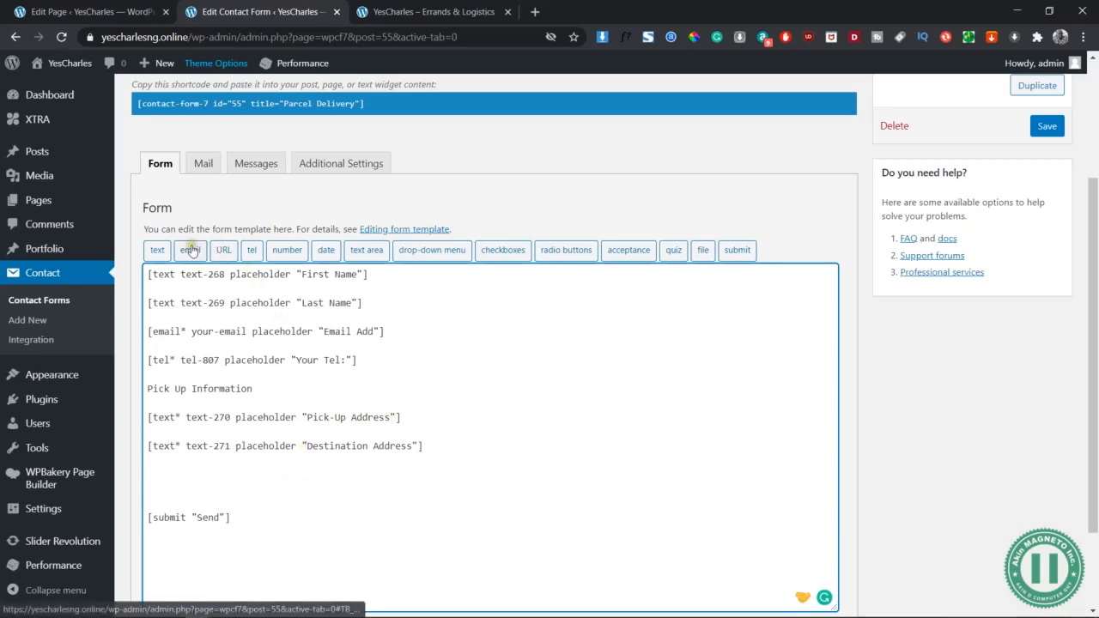
Add a text field with placeholder 'Destination State/City' below Destination Address
left_click(157, 250)
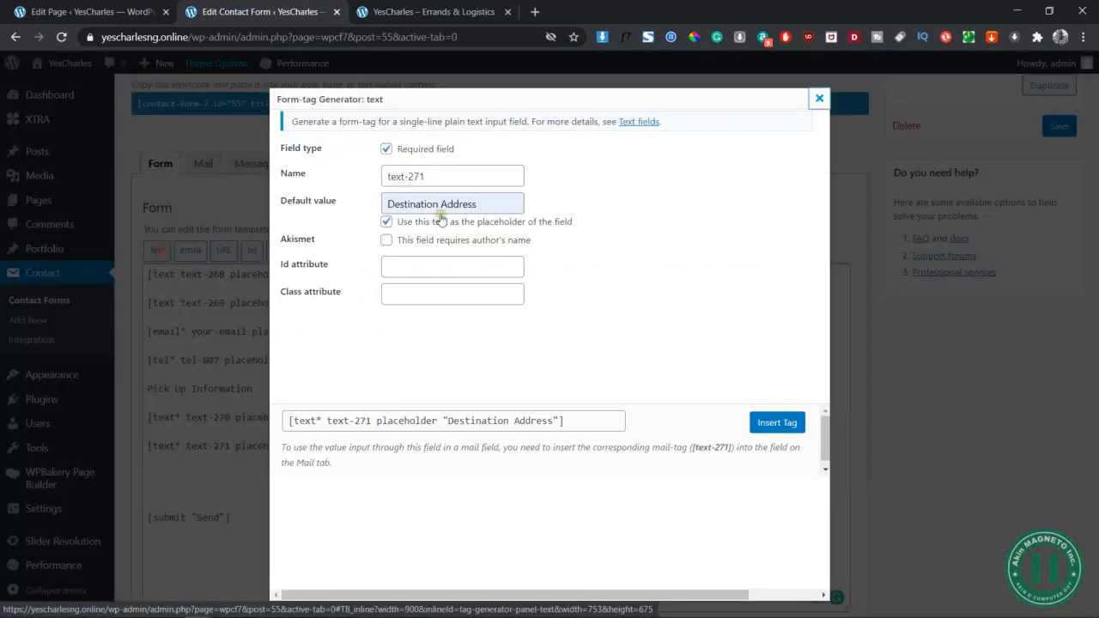
left_click(456, 178)
key("BackSpace")
type("2")
key("Tab")
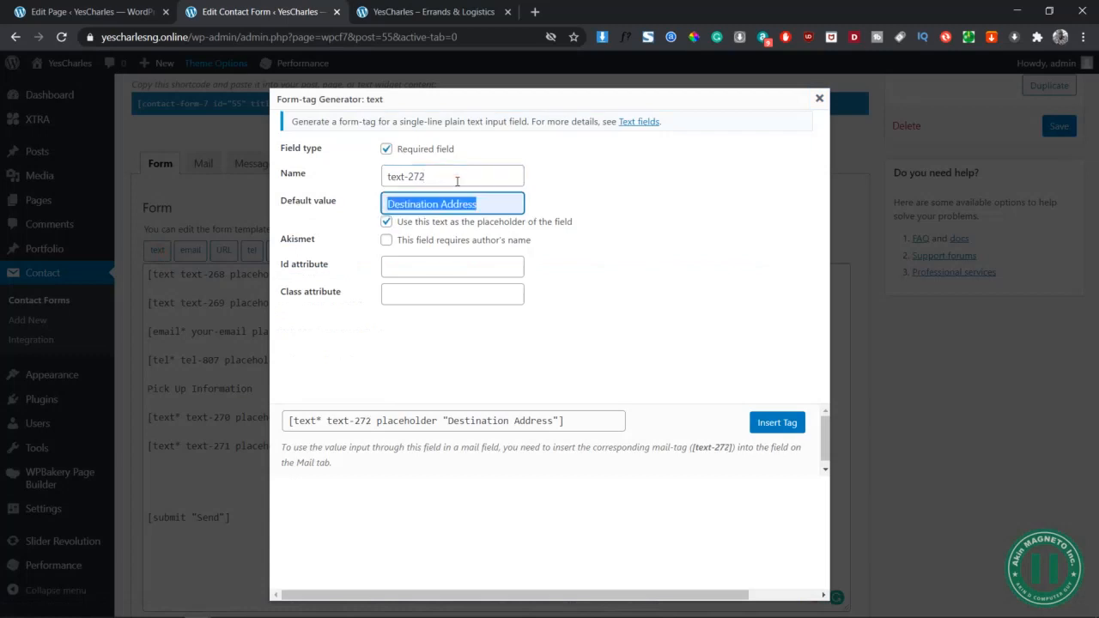
key("End")
key("BackSpace")
key("BackSpace")
key("BackSpace")
key("BackSpace")
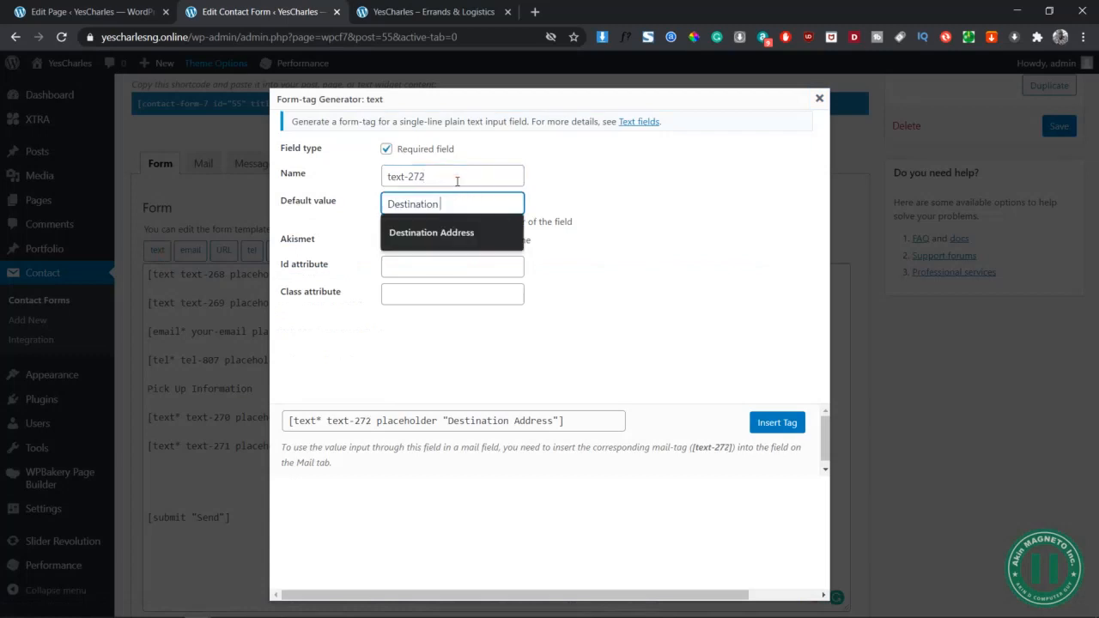
type("State/City")
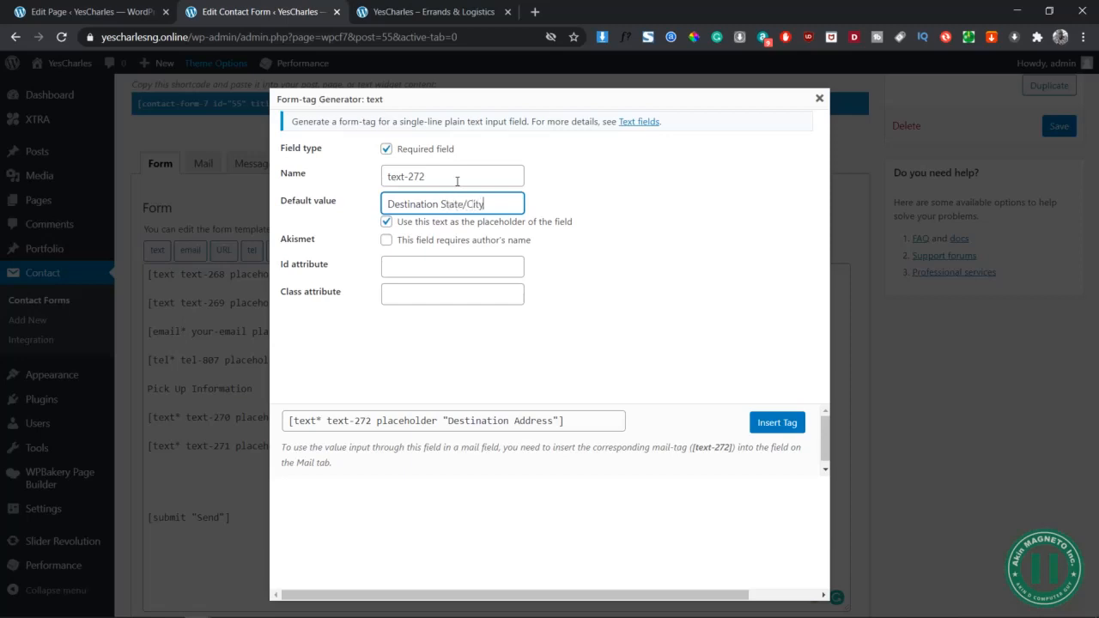
left_click(478, 255)
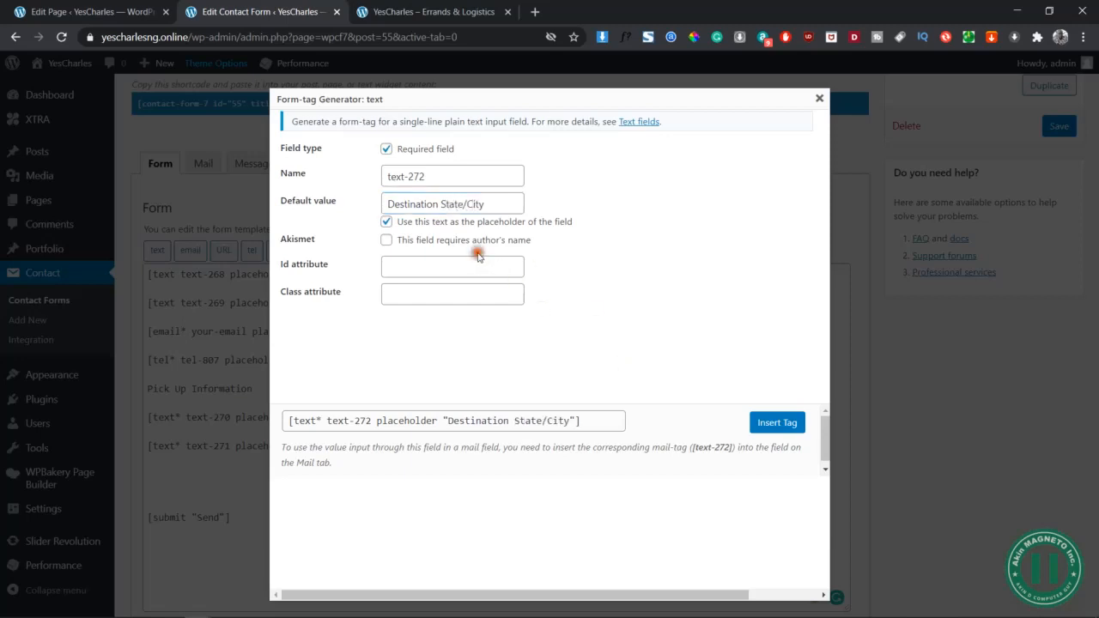
left_click(795, 417)
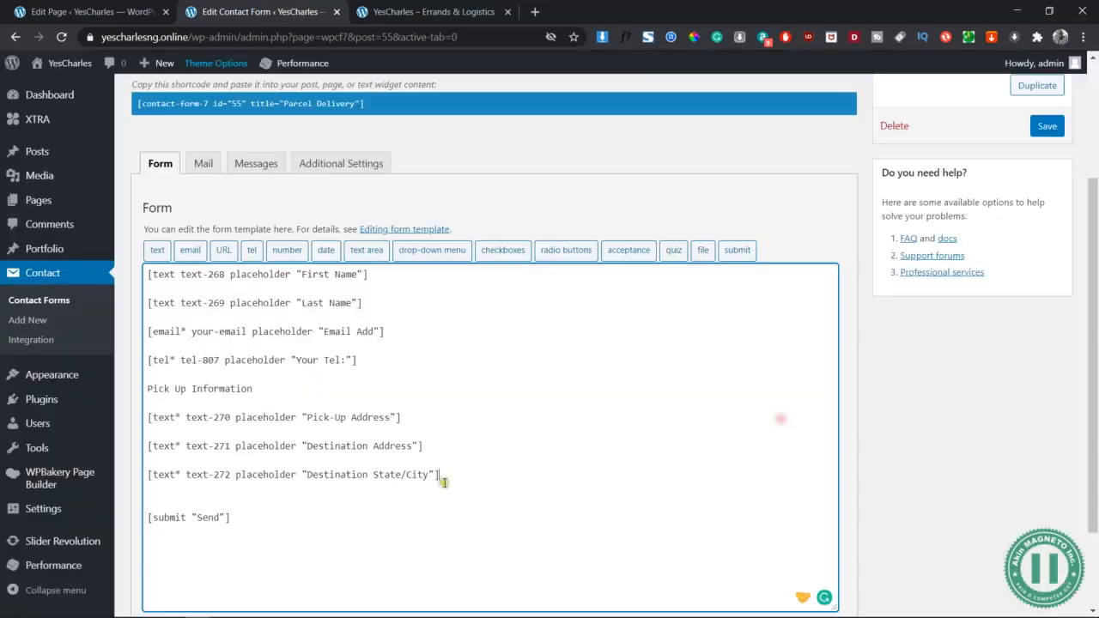
key("Return")
key("Return")
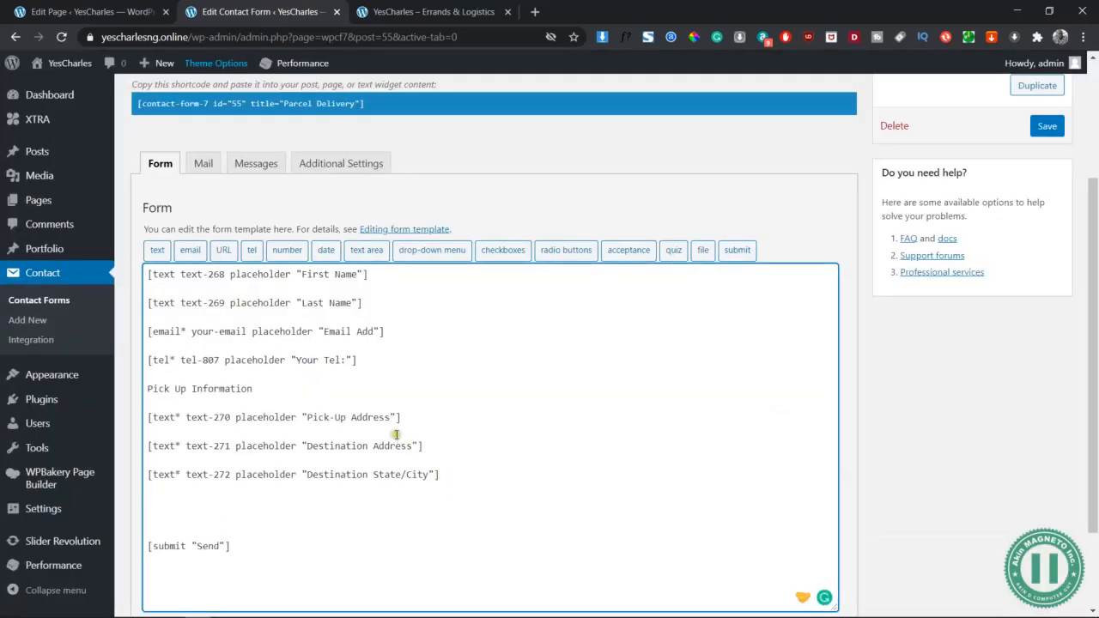
Add a text field with placeholder 'Type of Package'
left_click(158, 253)
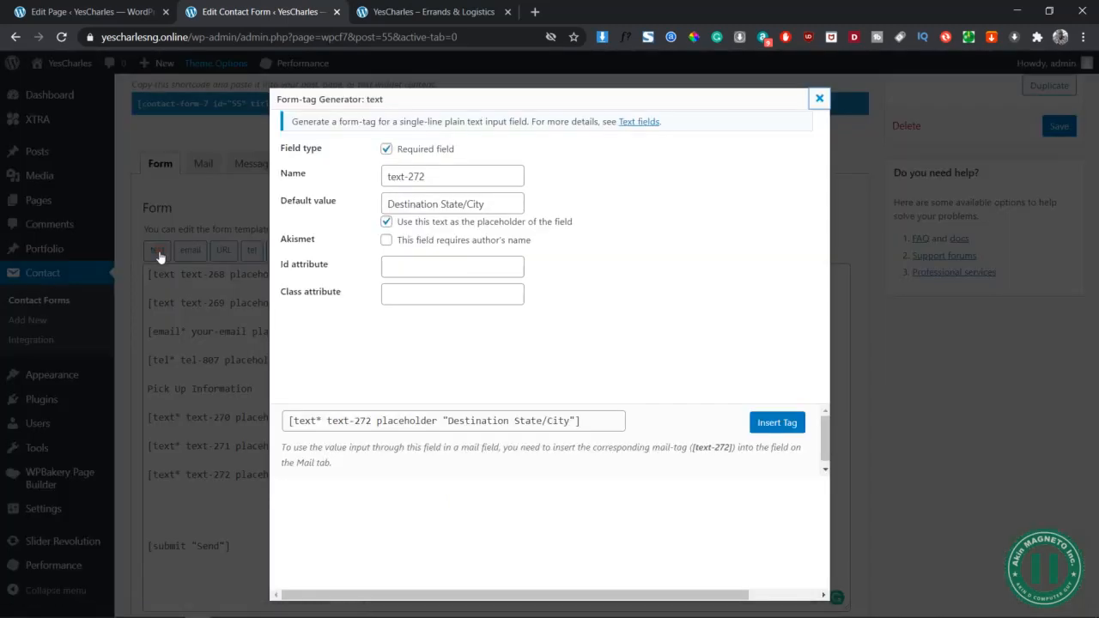
left_click(440, 170)
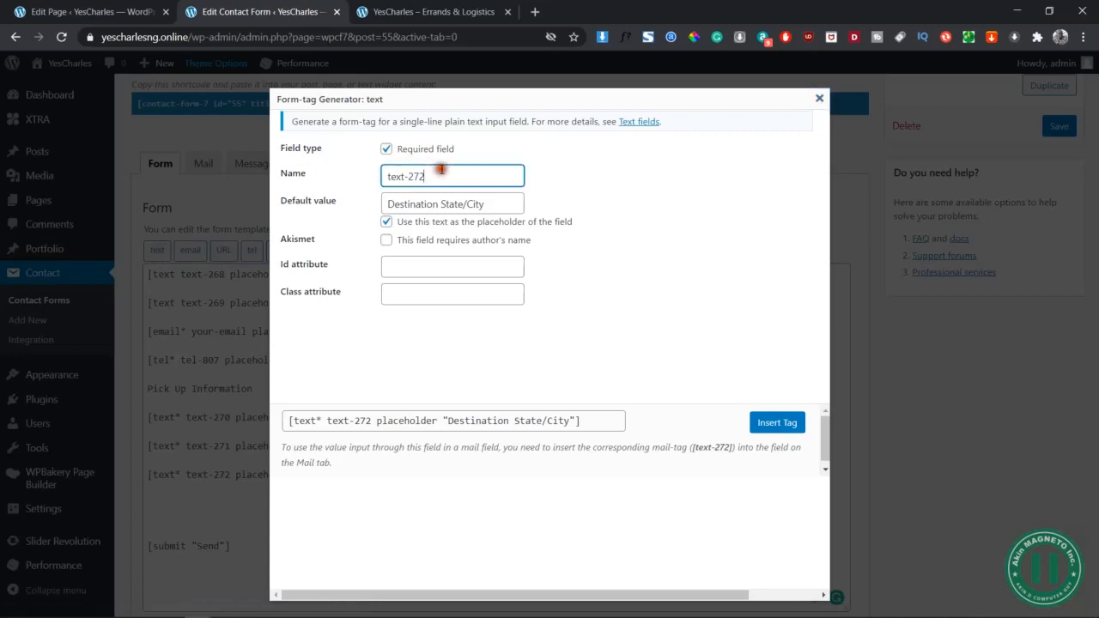
type("3")
key("Tab")
type("Type of")
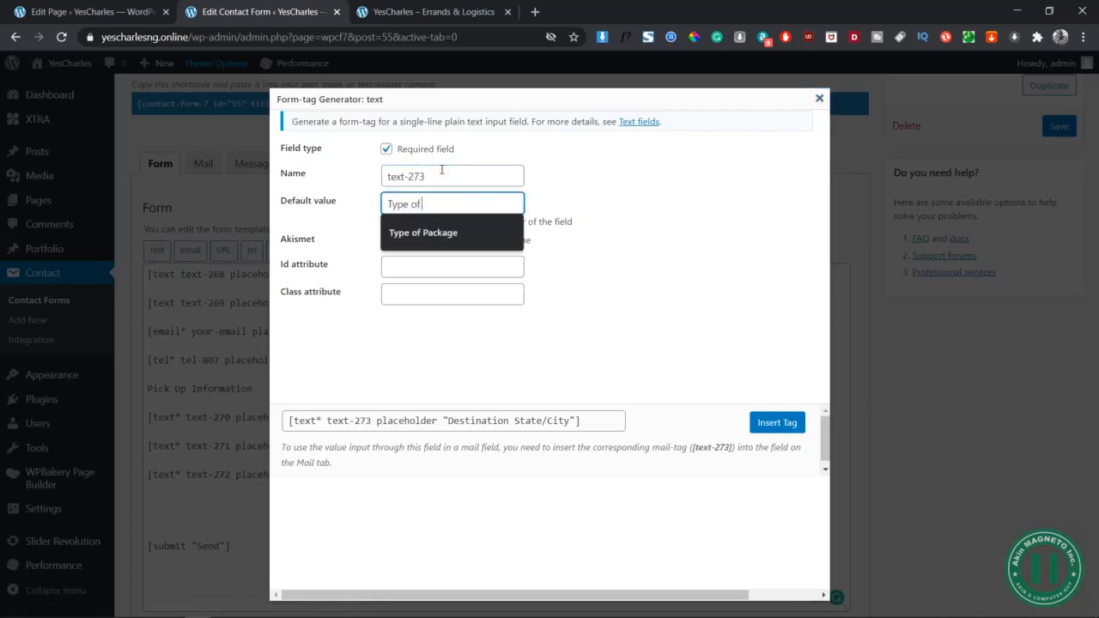
key("Down")
key("Return")
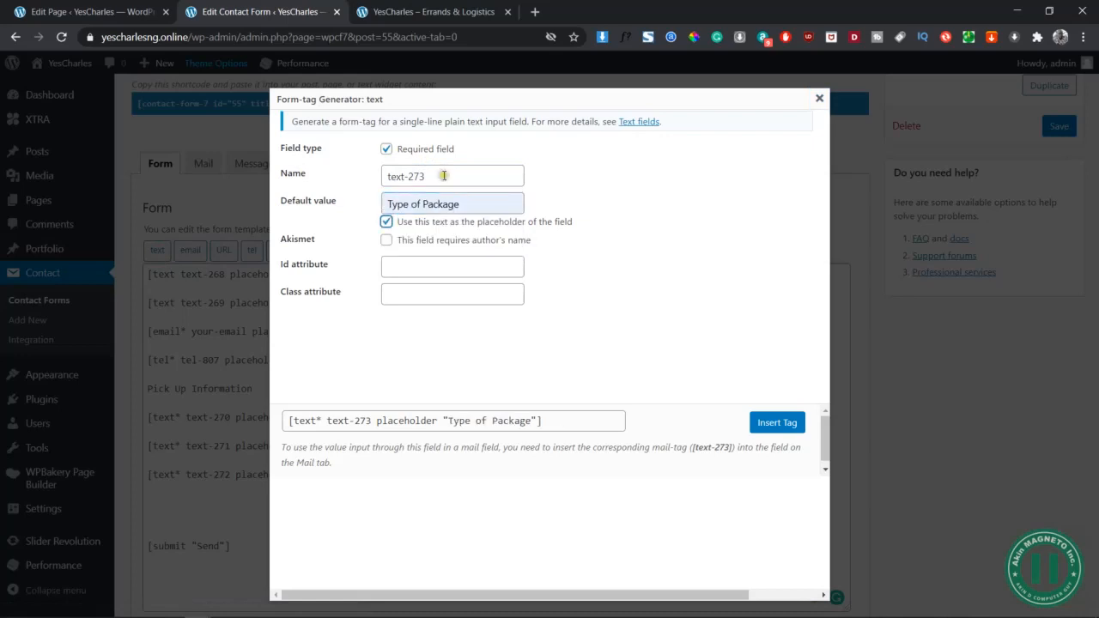
double_click(440, 221)
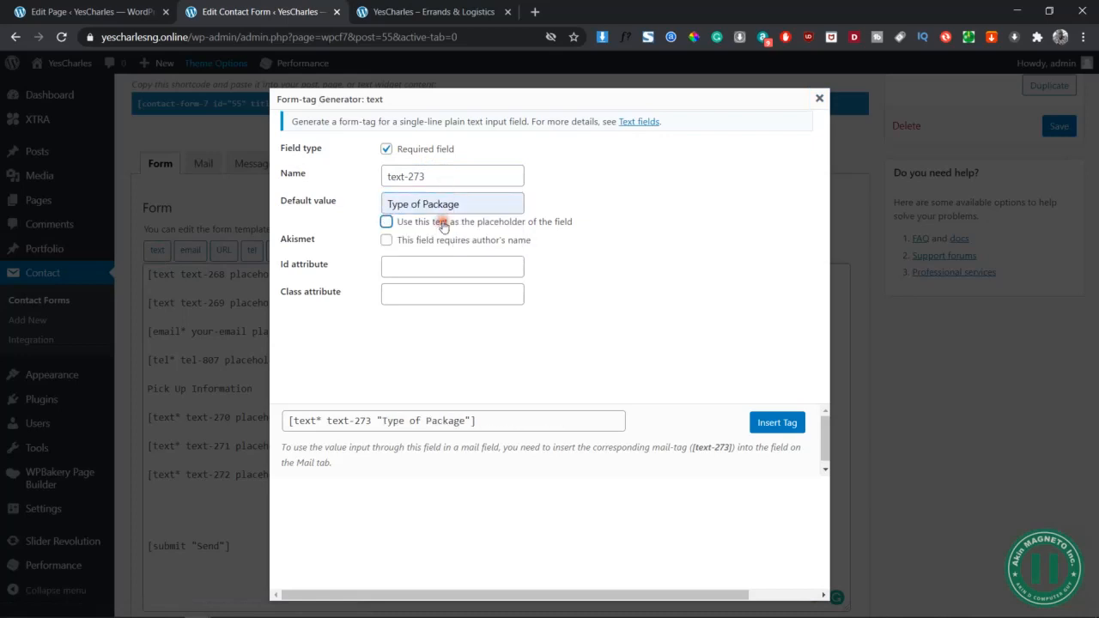
left_click(777, 423)
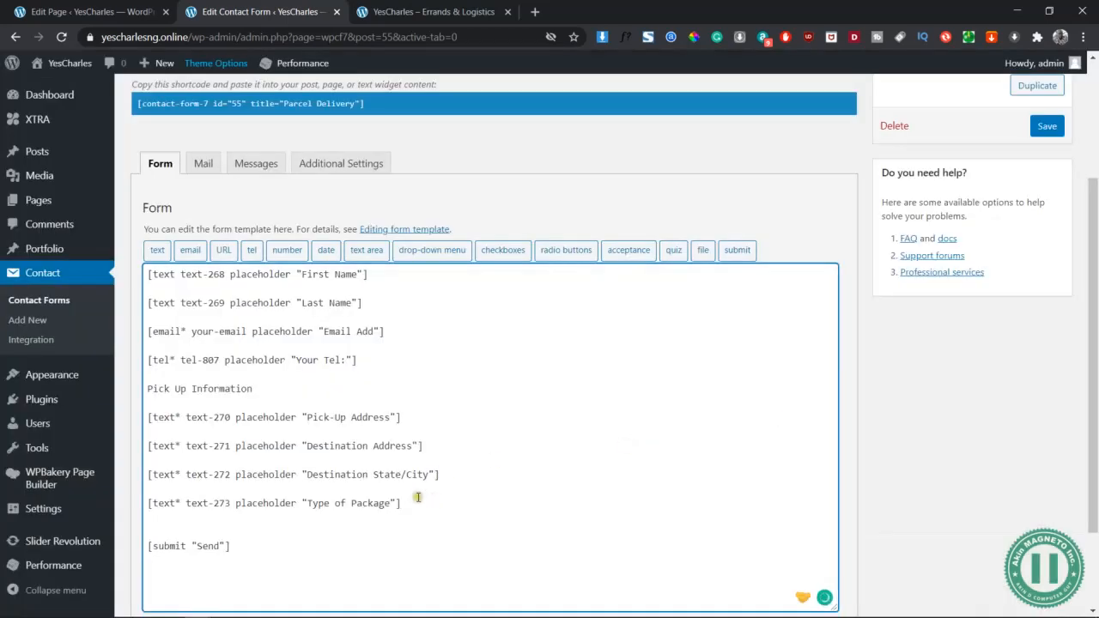
key("Return")
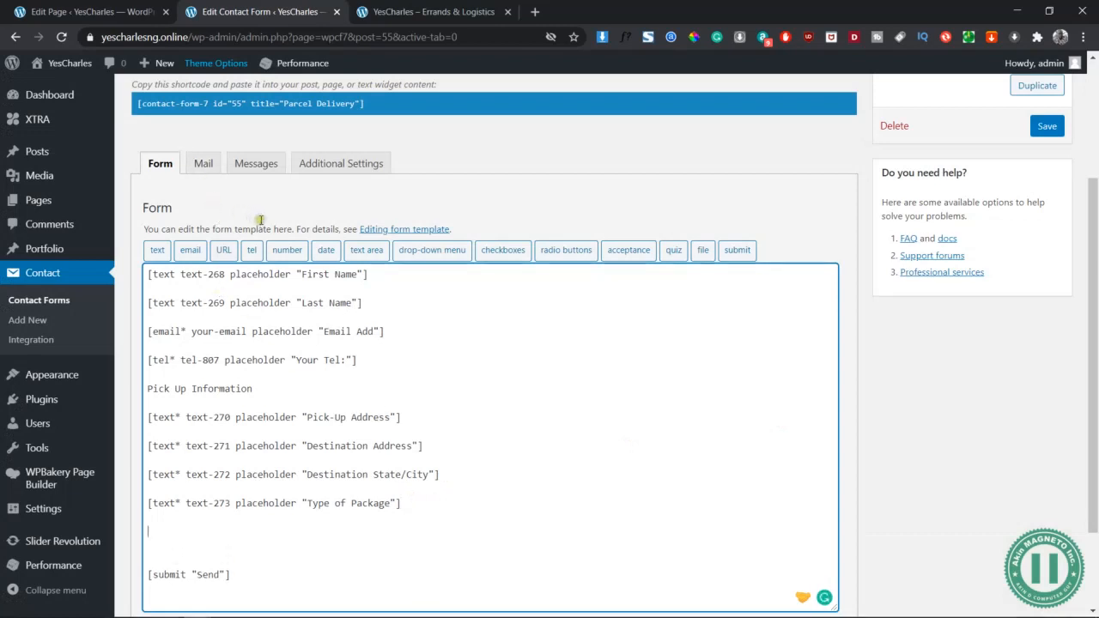
Insert a text area using 'Special Instruction' as its placeholder
left_click(366, 250)
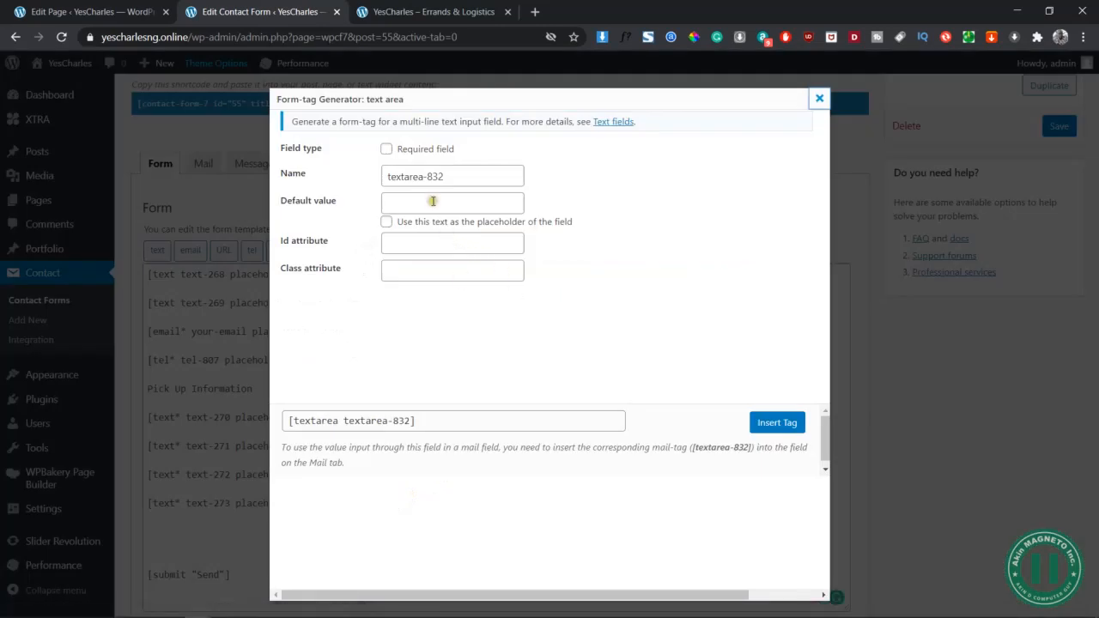
left_click(453, 176)
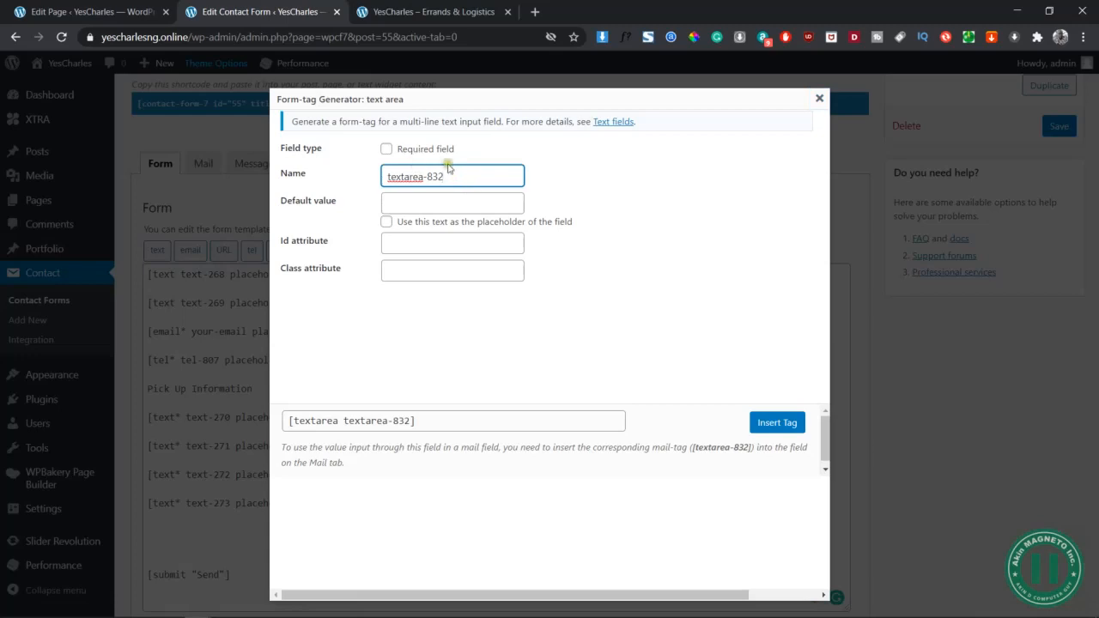
triple_click(470, 169)
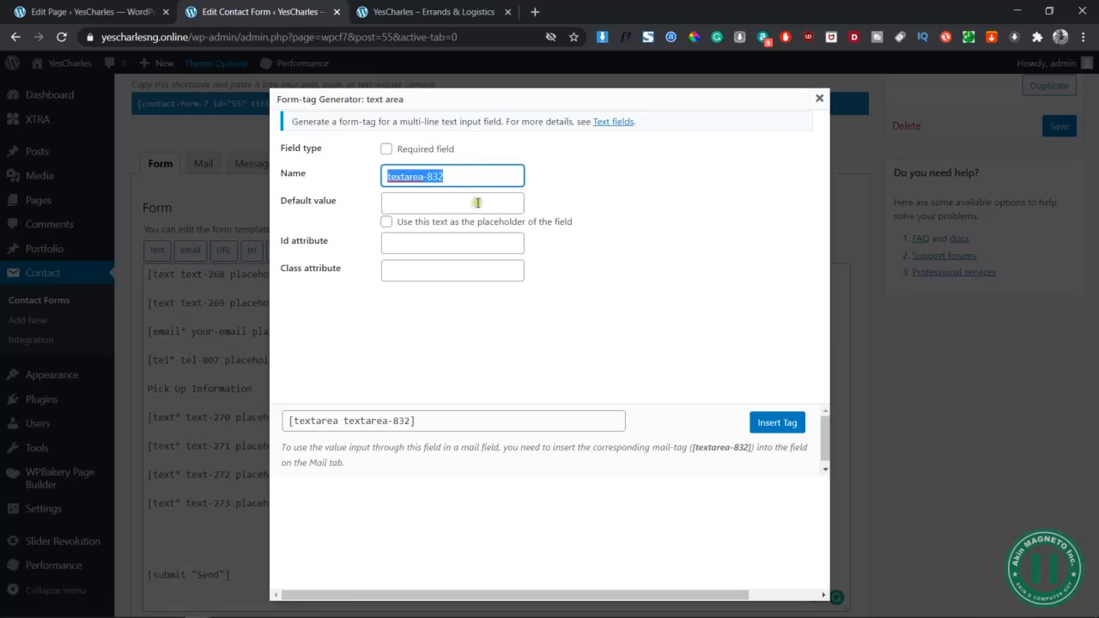
left_click(478, 203)
type("Spea")
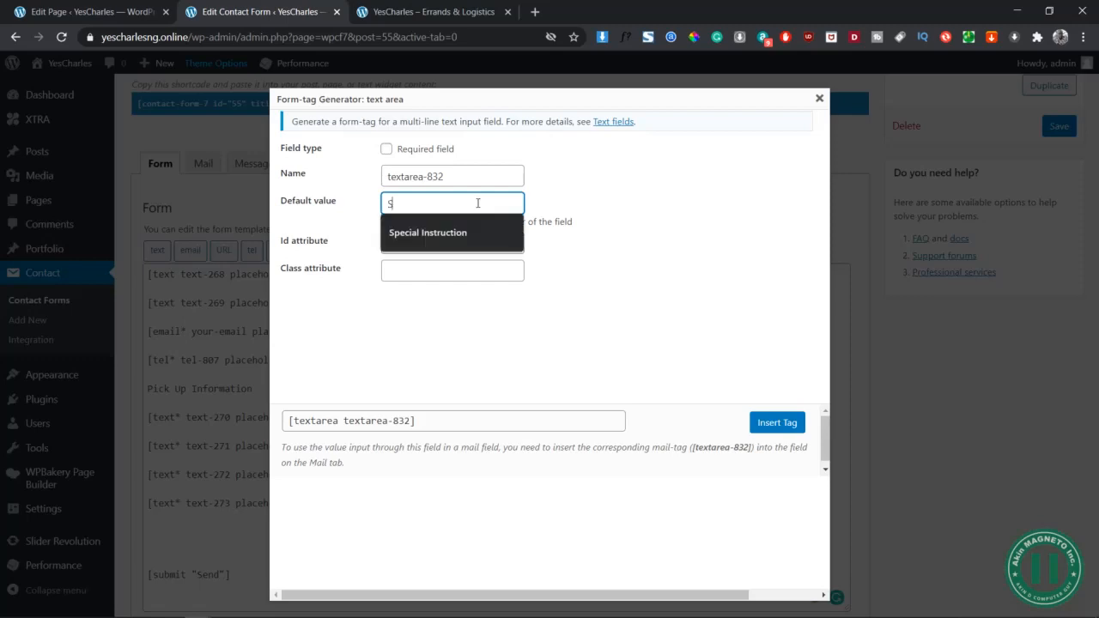
key("Down")
key("Return")
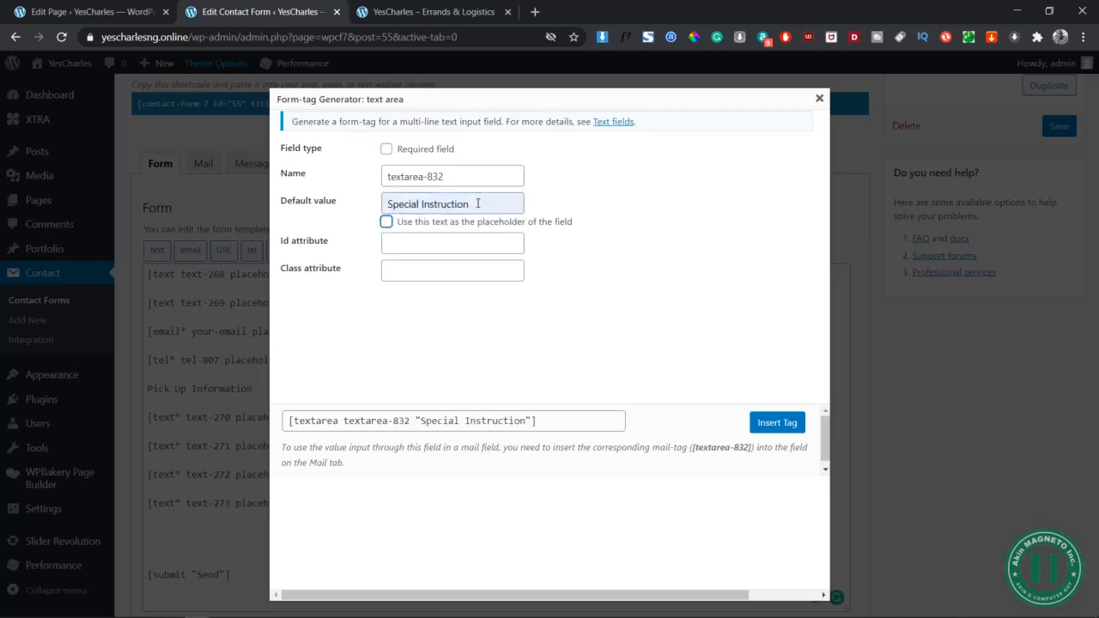
left_click(387, 222)
left_click(479, 183)
left_click(778, 423)
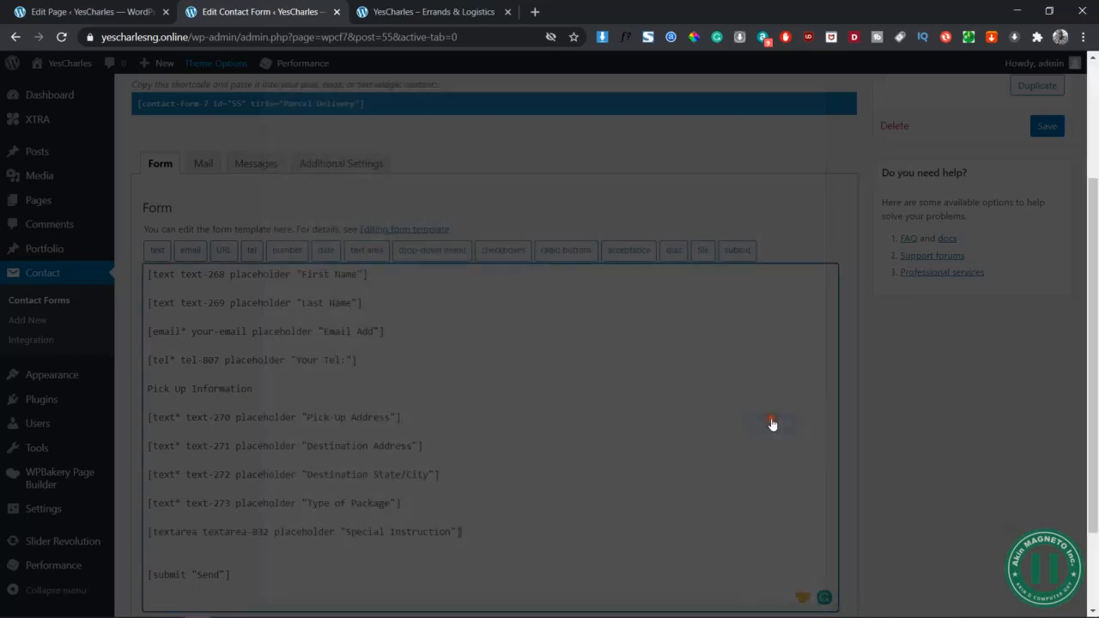
Remove the extra blank line above Send and save the Parcel Delivery form
left_click(240, 532)
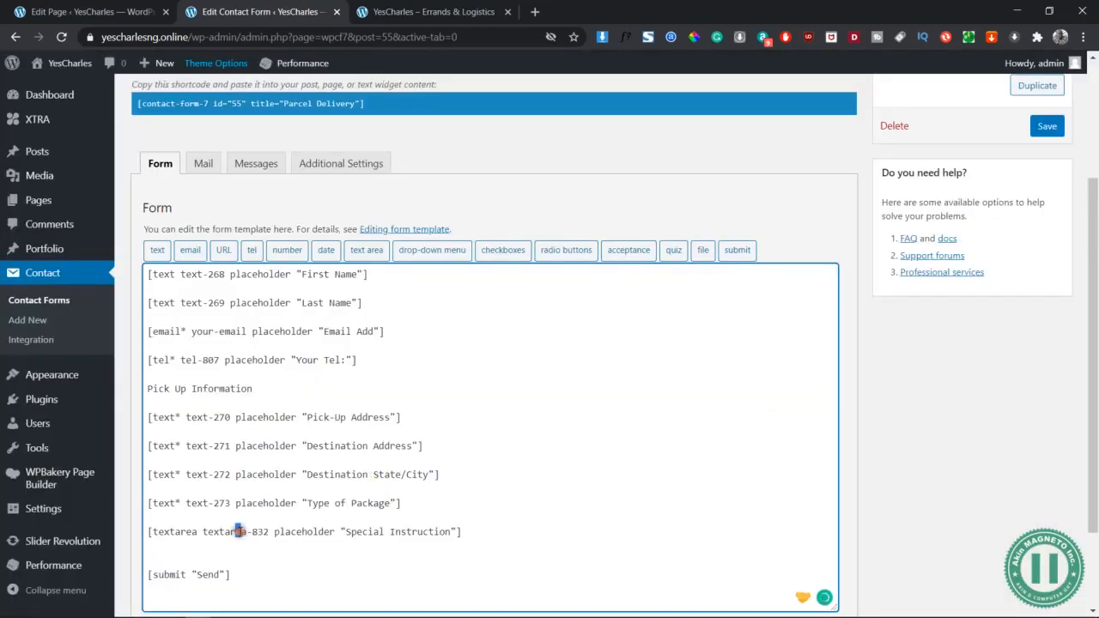
left_click(234, 553)
key("BackSpace")
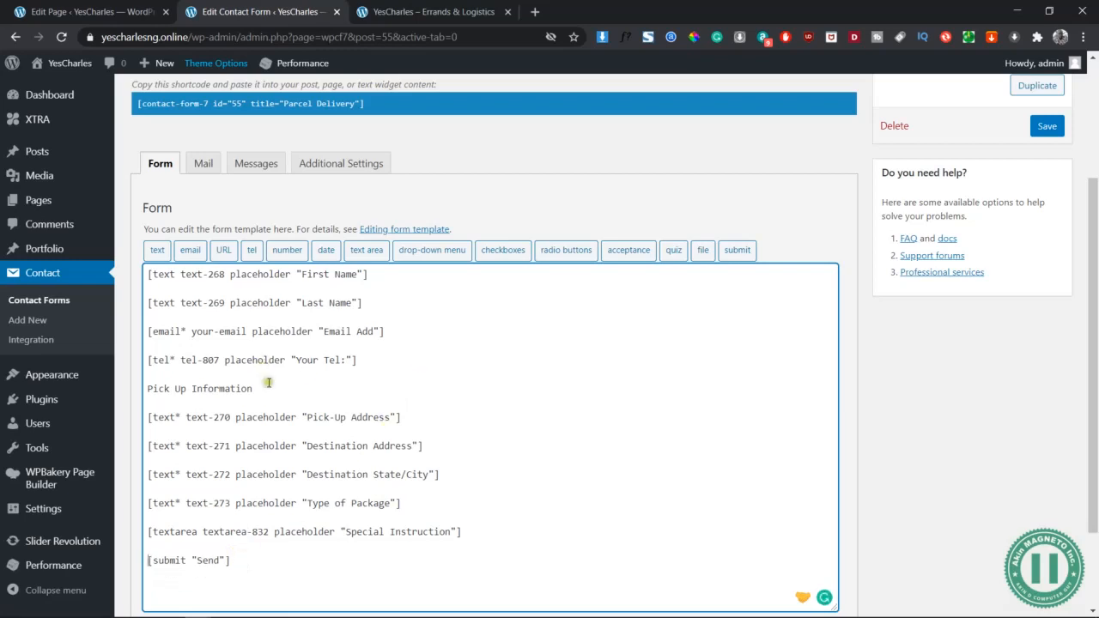
scroll(382, 391, "down", 1)
left_click(146, 593)
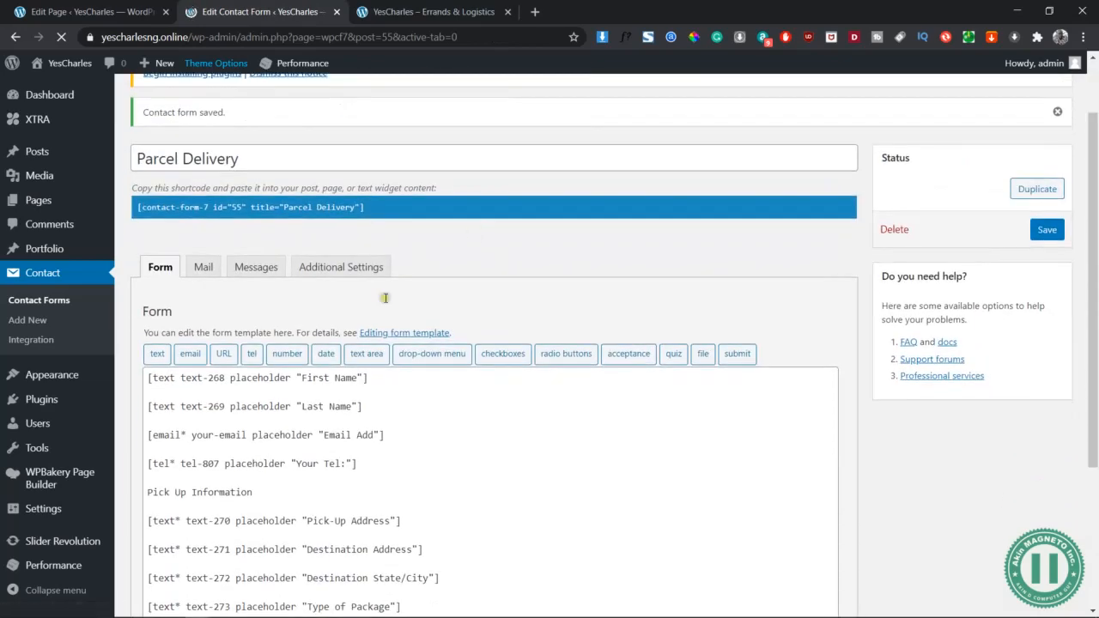
Update the Home page to save its changes, then go back to the Parcel Delivery form
left_click(105, 9)
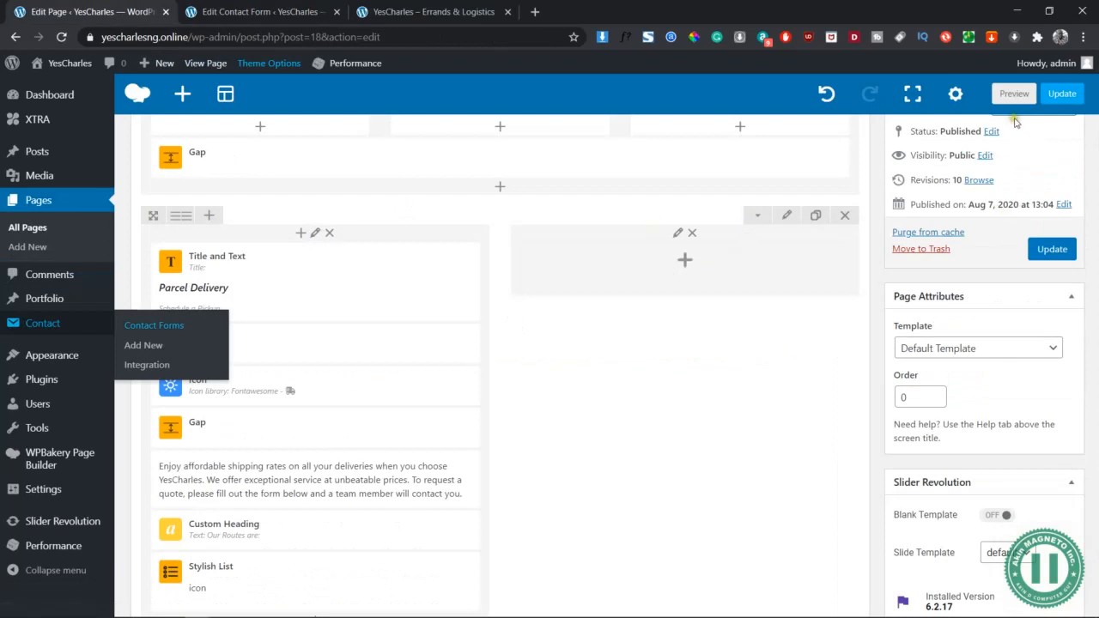
left_click(1052, 253)
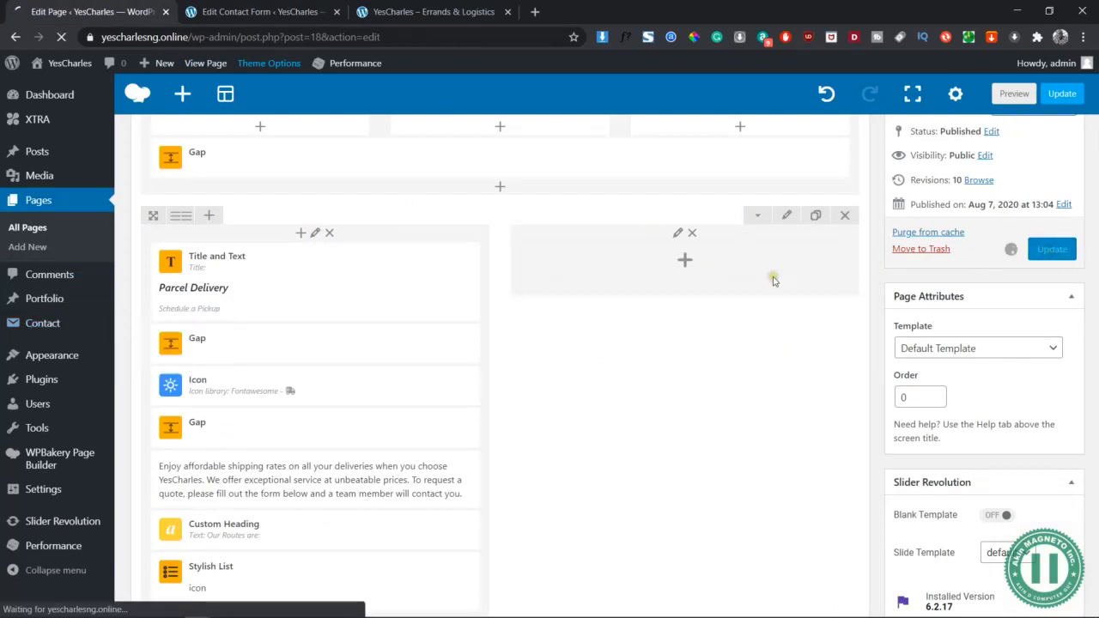
left_click(230, 8)
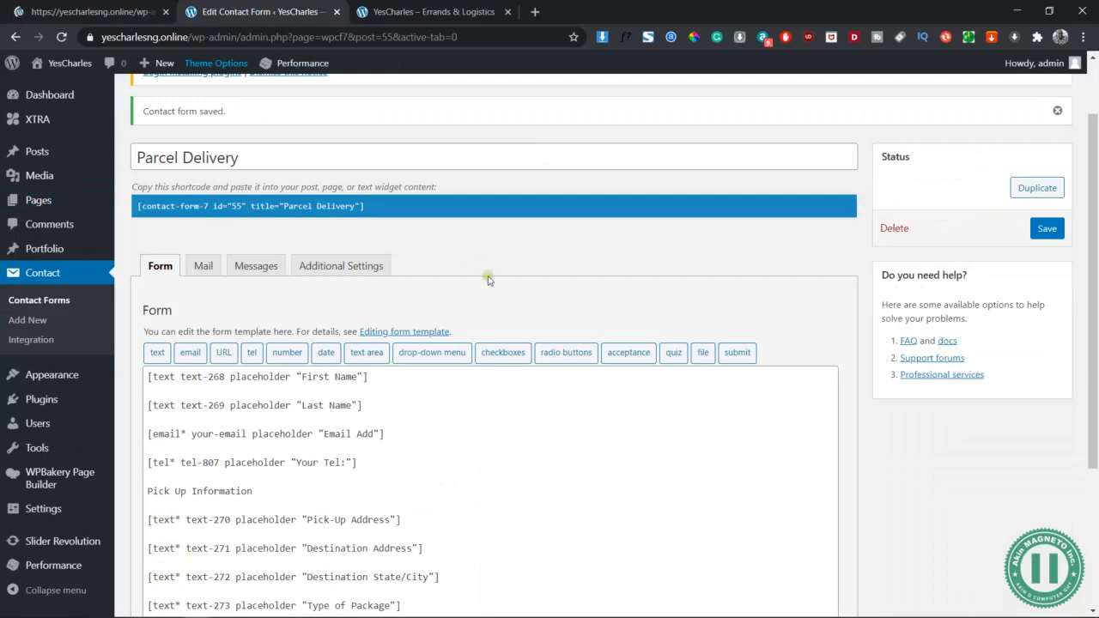
scroll(460, 295, "down", 2)
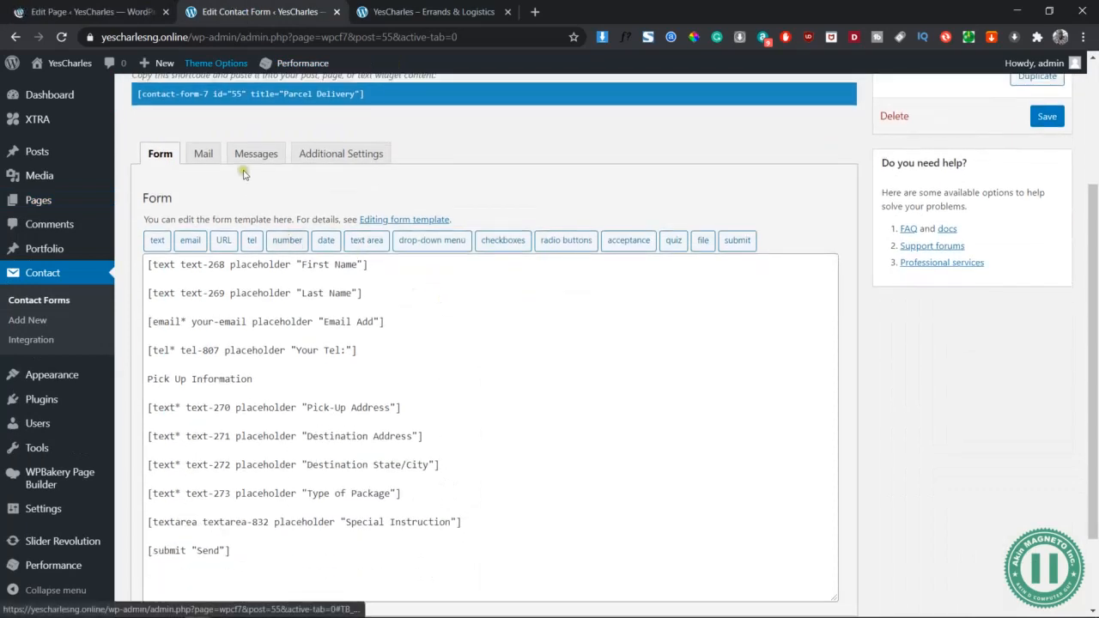
Review the Parcel Delivery form's Mail settings, including the recipient address
left_click(203, 158)
left_click(163, 154)
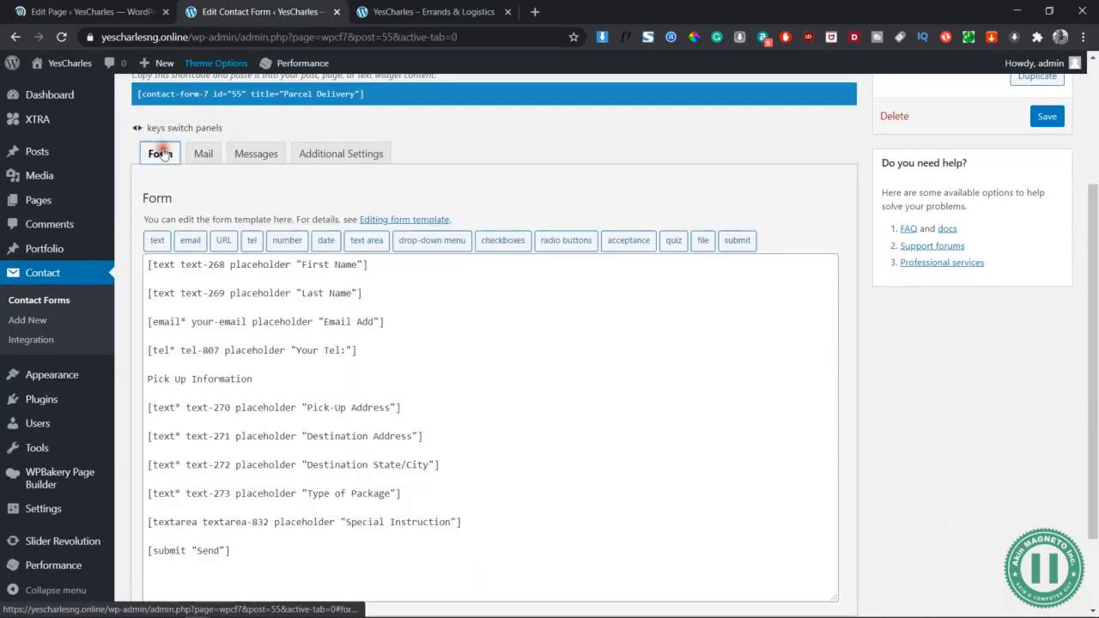
left_click(196, 150)
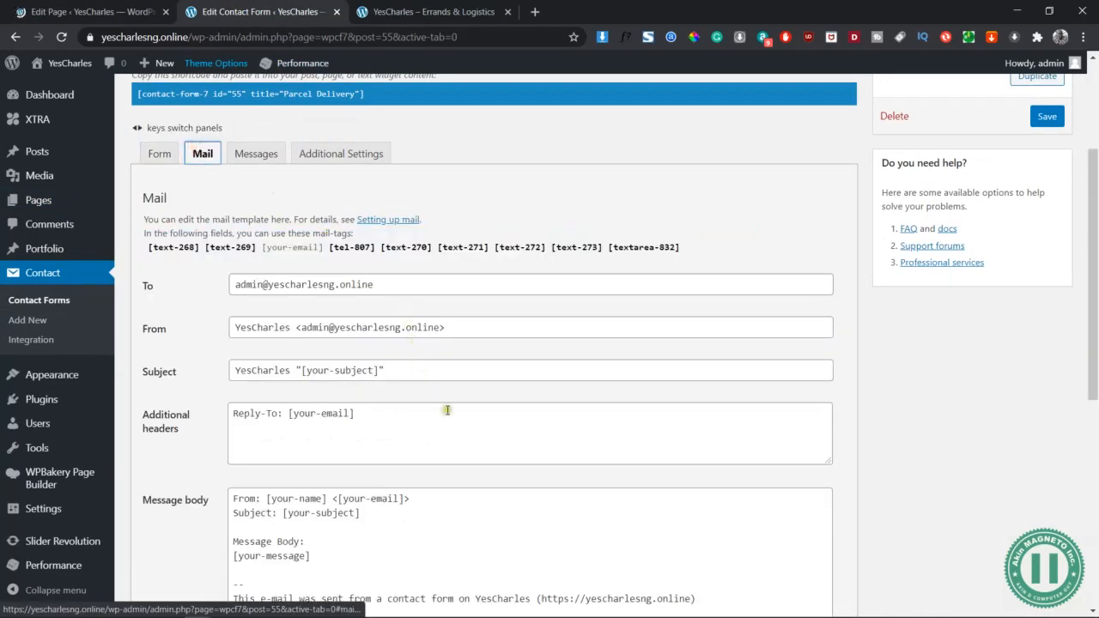
scroll(467, 442, "down", 2)
scroll(387, 343, "up", 4)
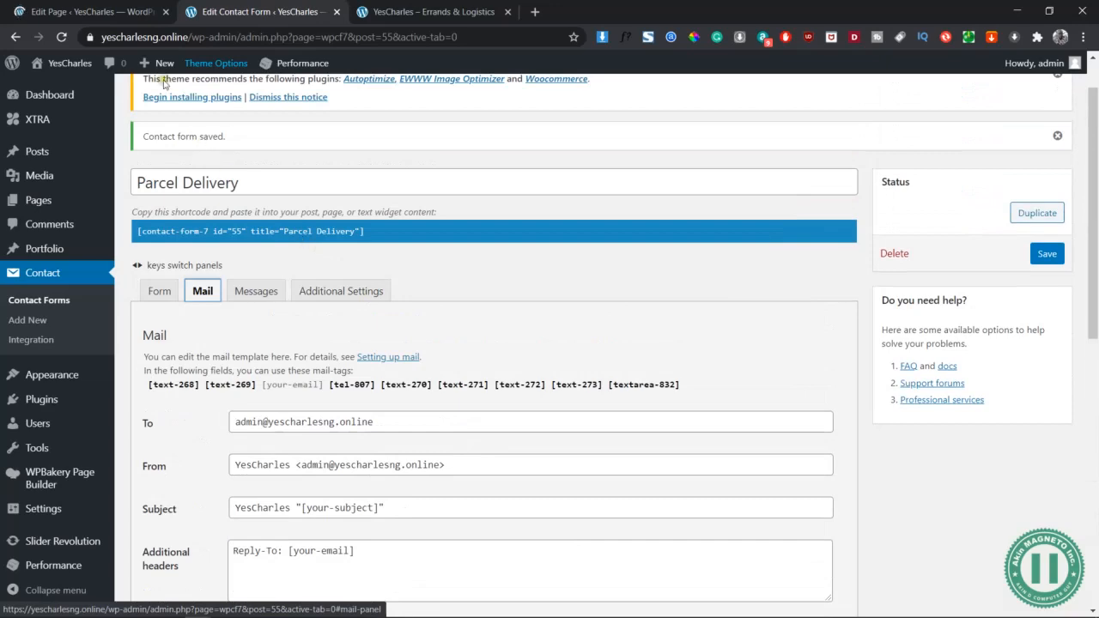
left_click(79, 12)
left_click(287, 9)
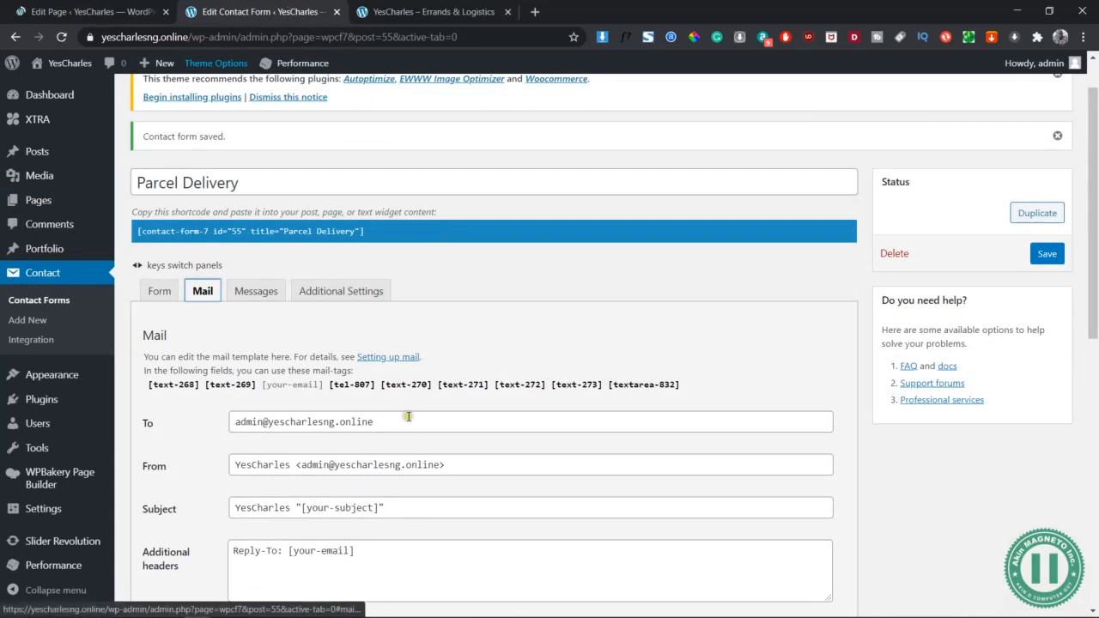
scroll(405, 418, "down", 2)
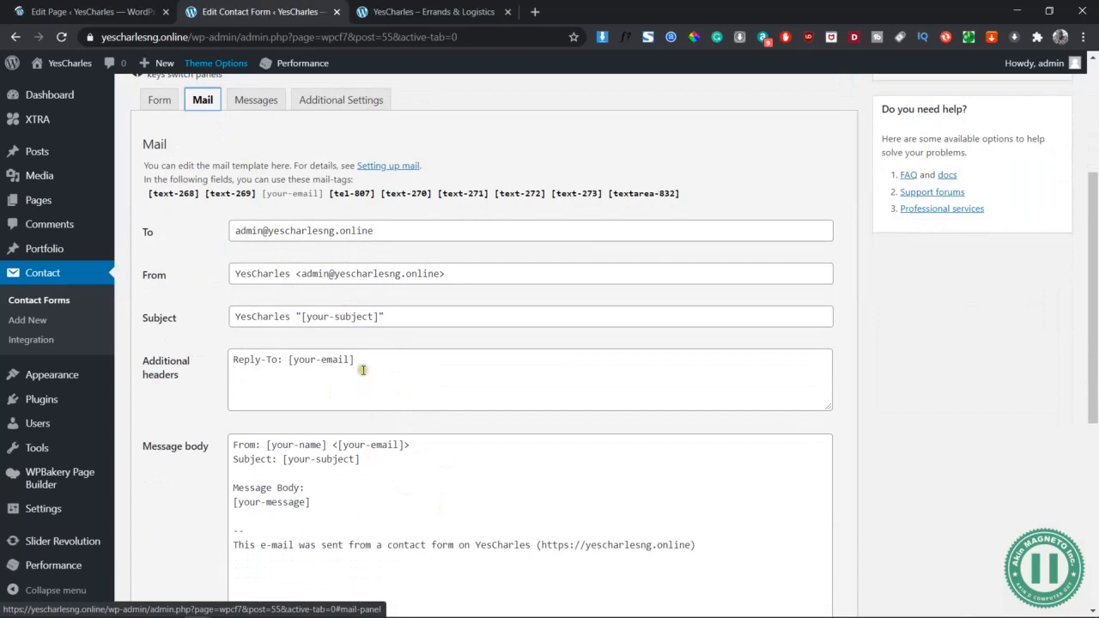
left_click(378, 227)
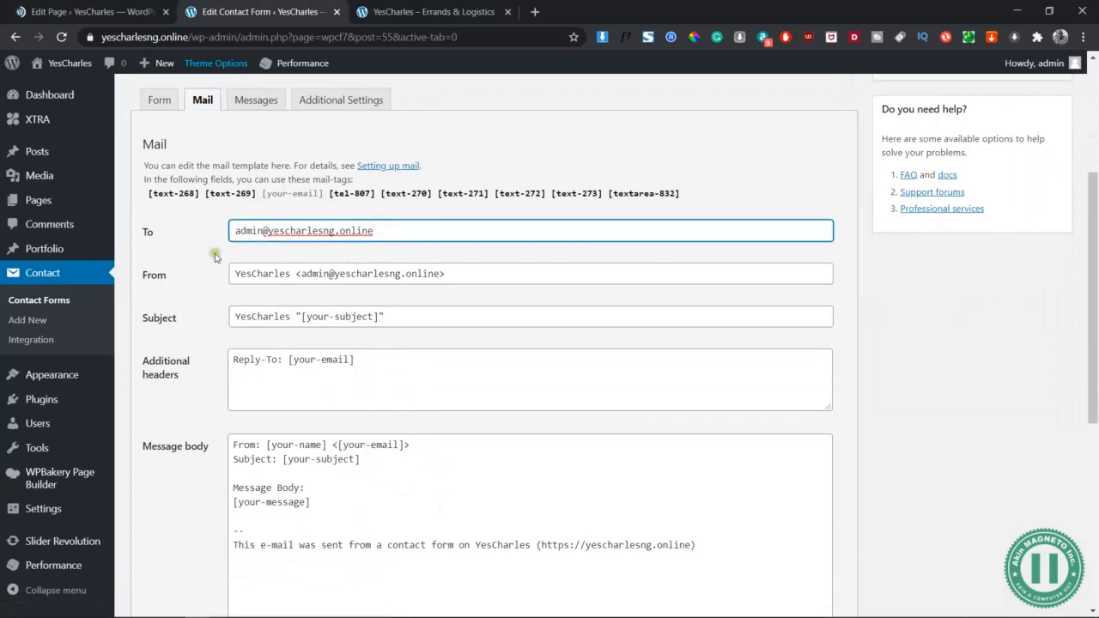
left_click(92, 12)
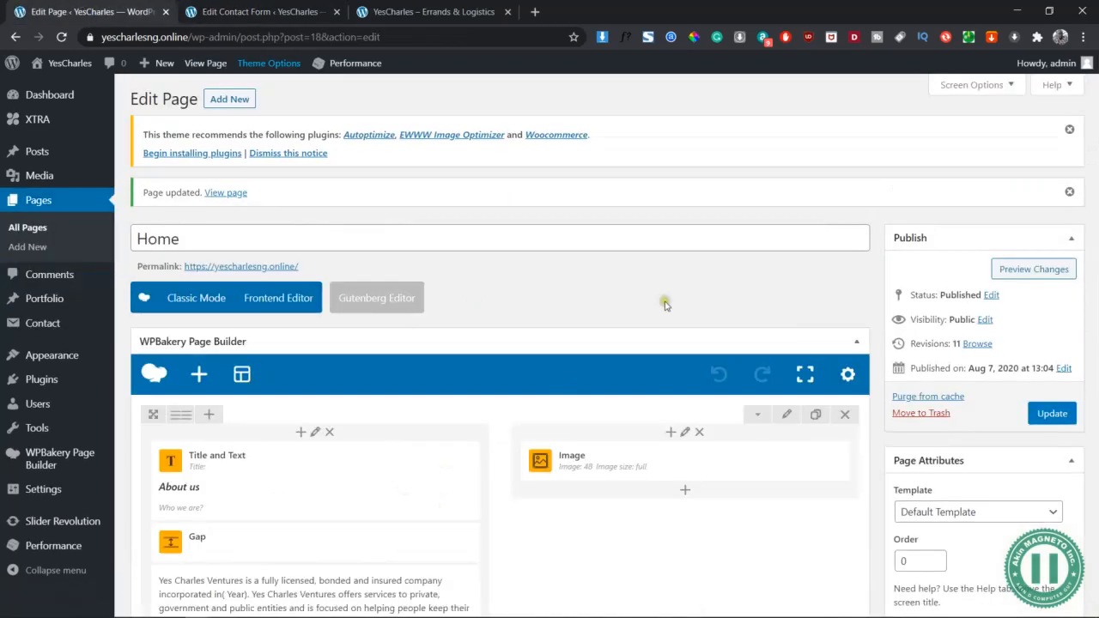
Add a Contact Form 7 Pro element, found by searching 'pro', to the empty right column
scroll(339, 284, "down", 10)
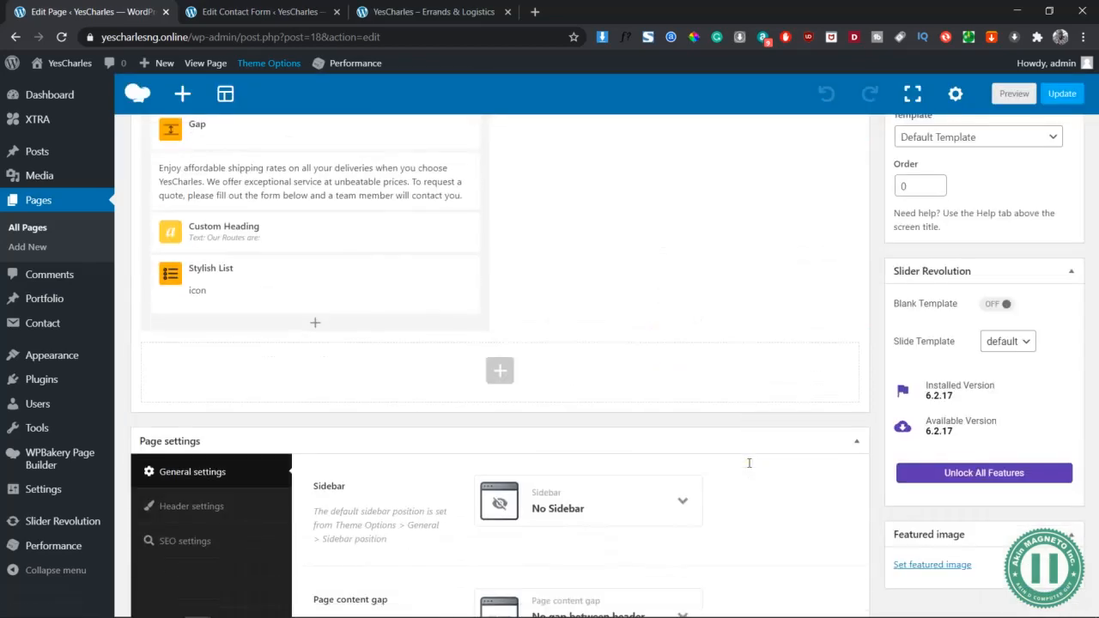
scroll(749, 463, "up", 4)
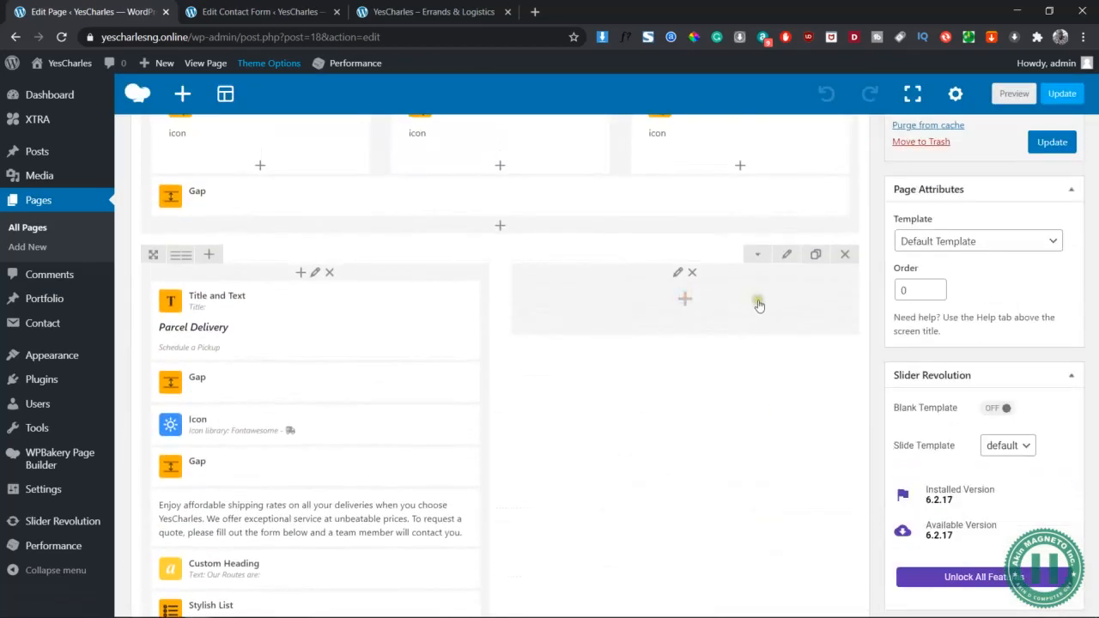
left_click(684, 298)
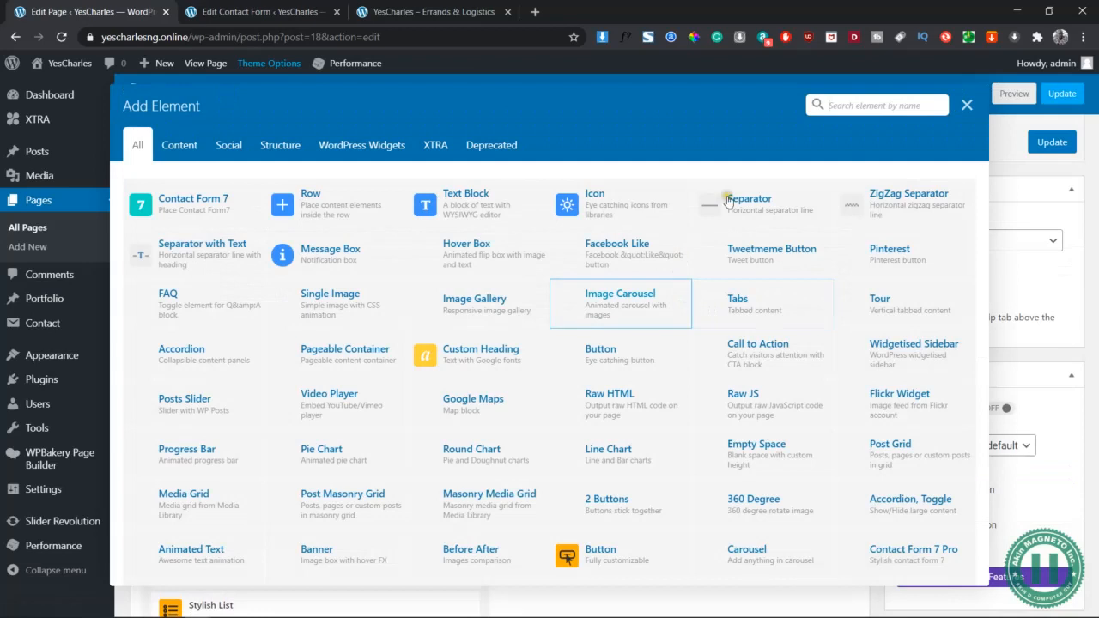
left_click(868, 99)
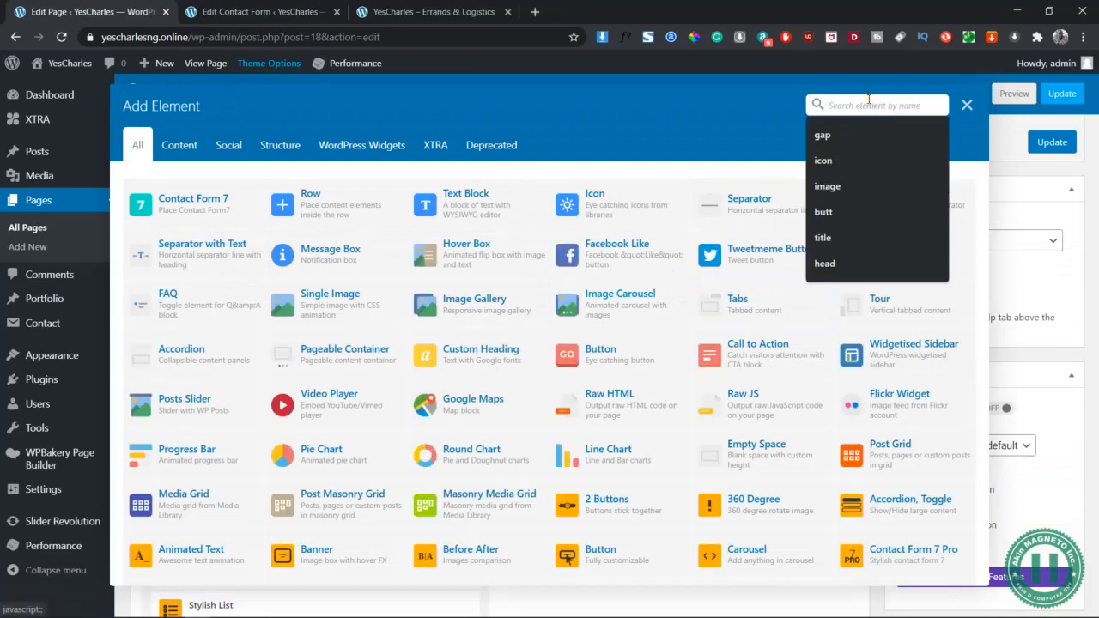
type("pro")
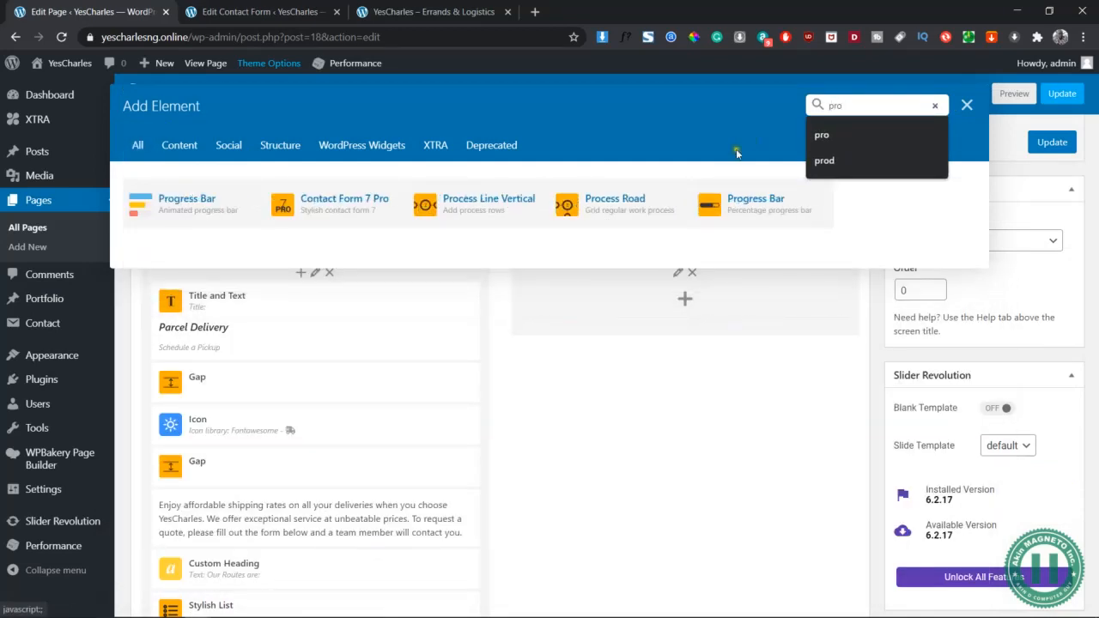
left_click(350, 211)
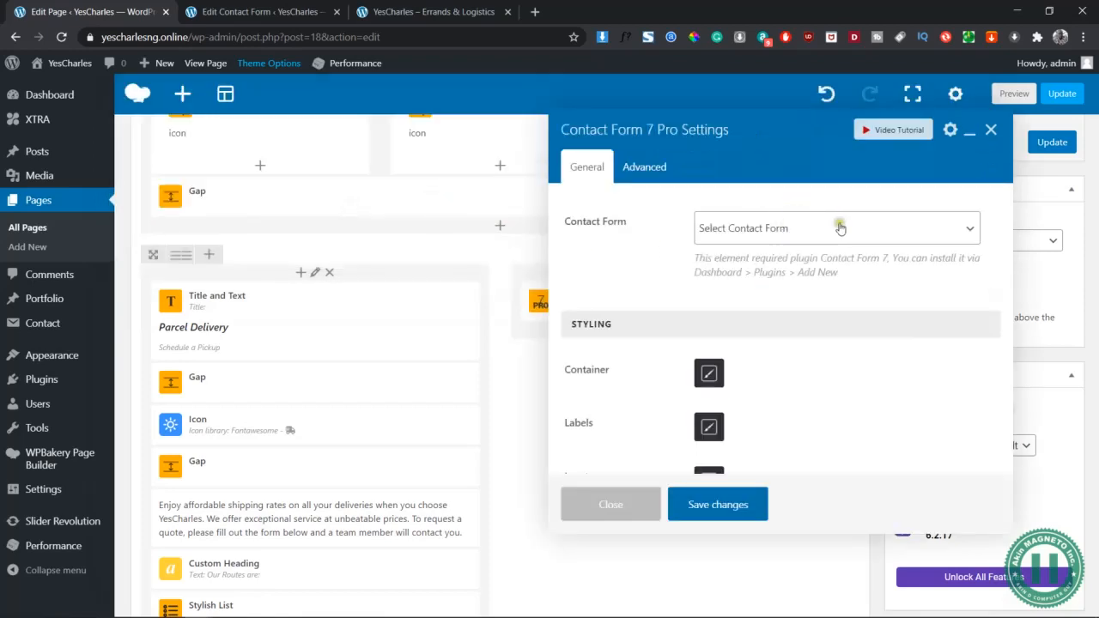
Select Parcel Delivery as the element's contact form and close its settings
left_click(841, 224)
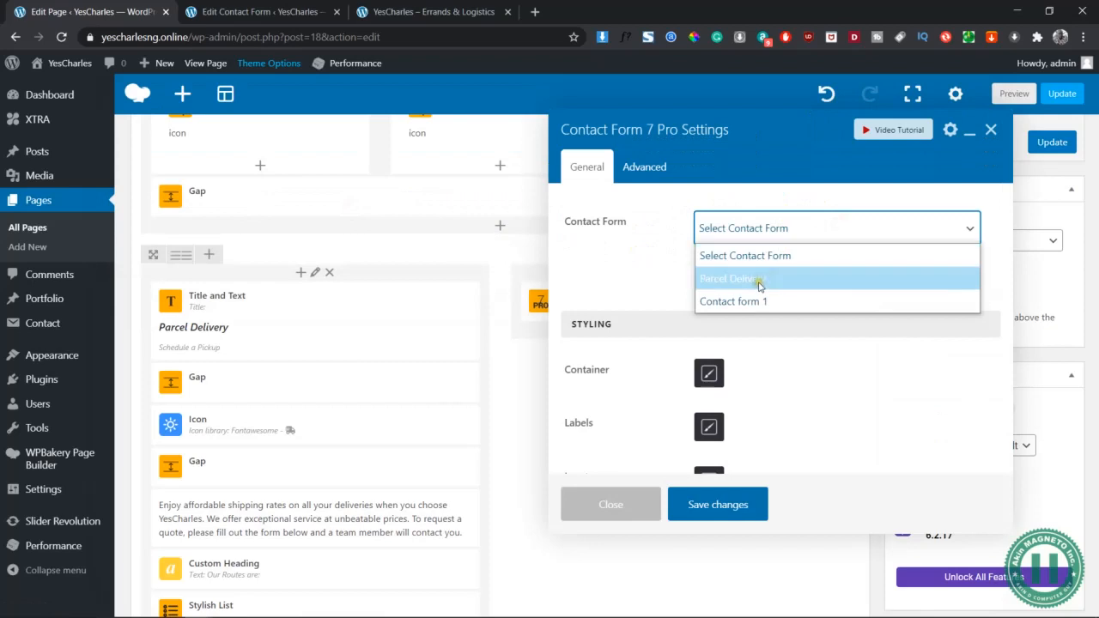
left_click(639, 276)
left_click(743, 230)
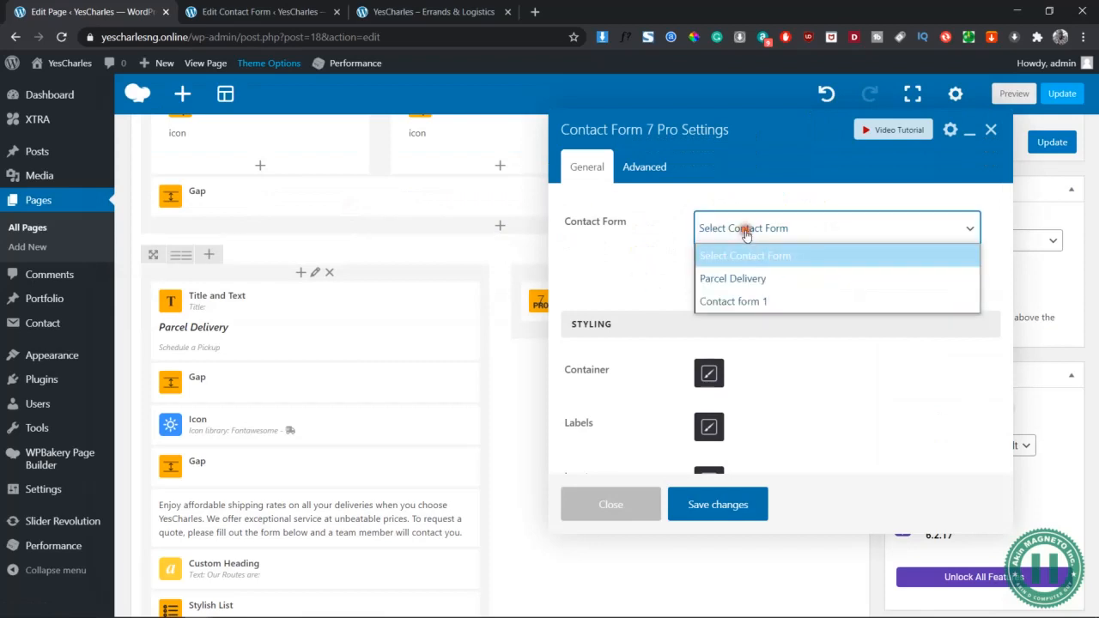
left_click(752, 279)
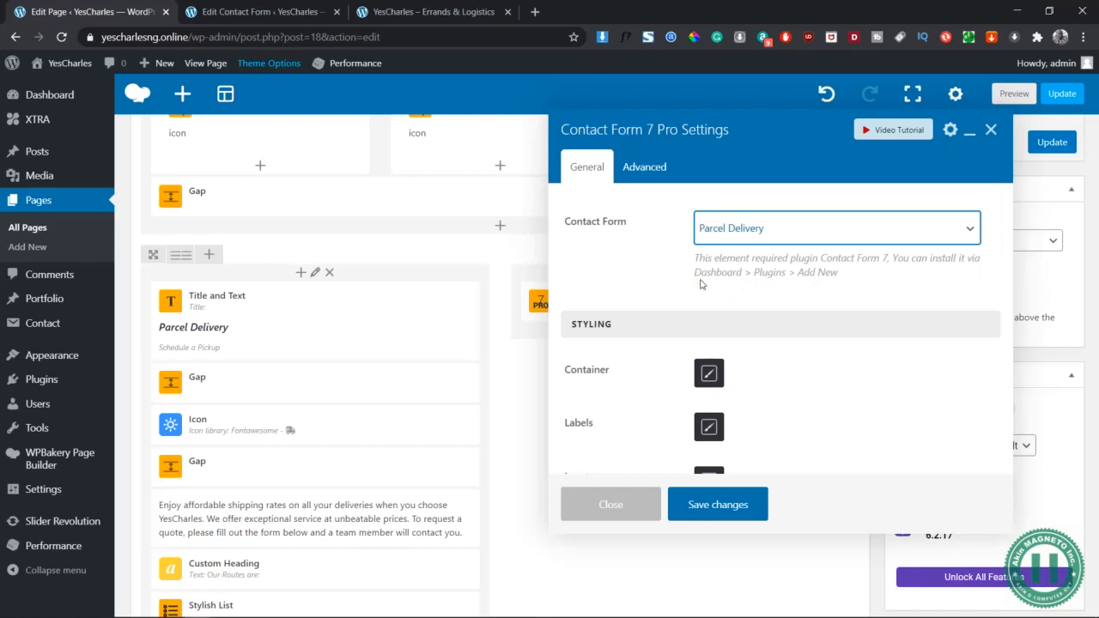
scroll(688, 295, "down", 3)
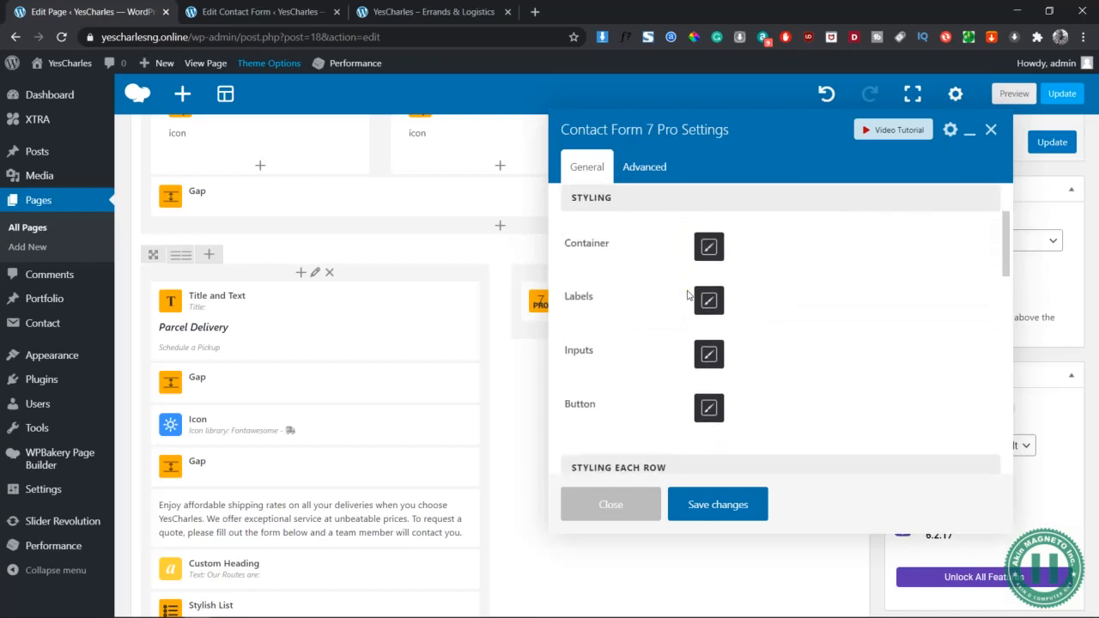
scroll(687, 295, "down", 6)
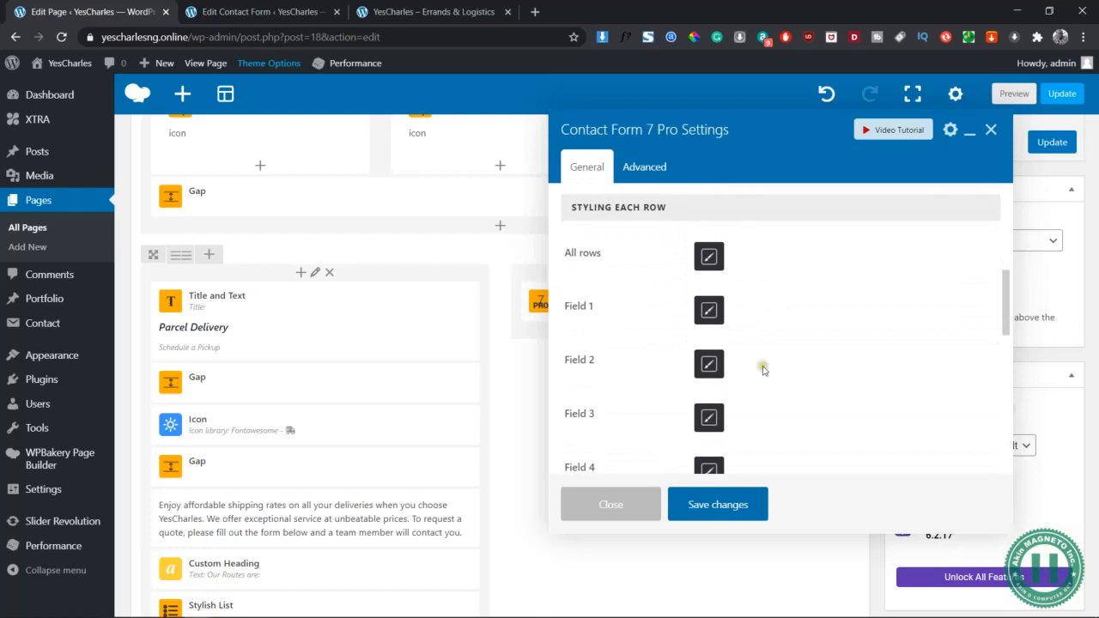
scroll(764, 371, "down", 8)
scroll(765, 371, "down", 5)
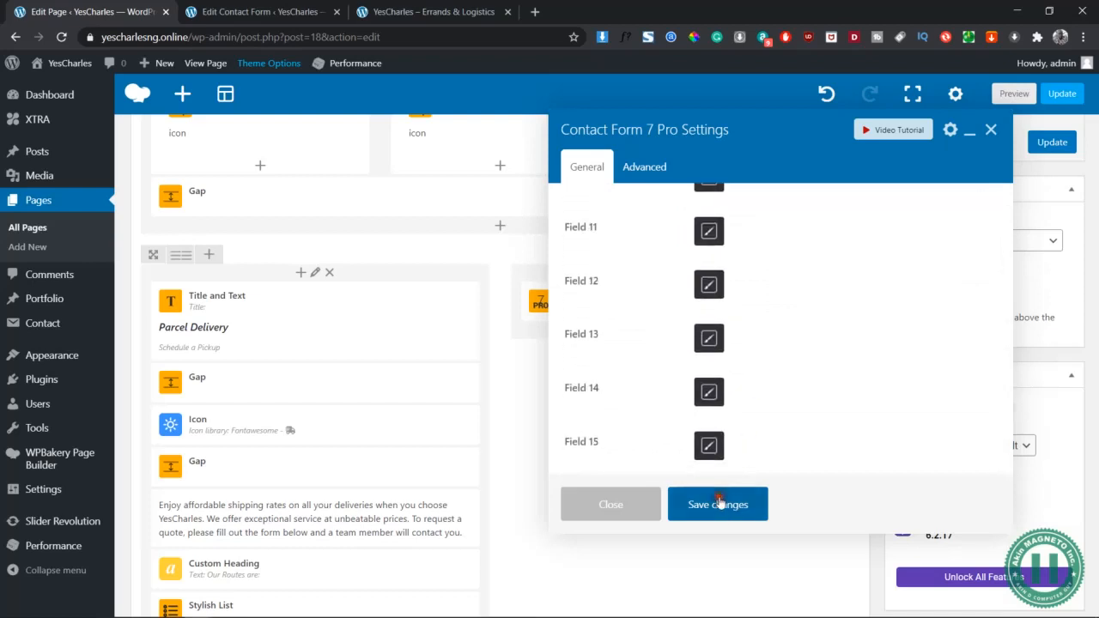
left_click(991, 129)
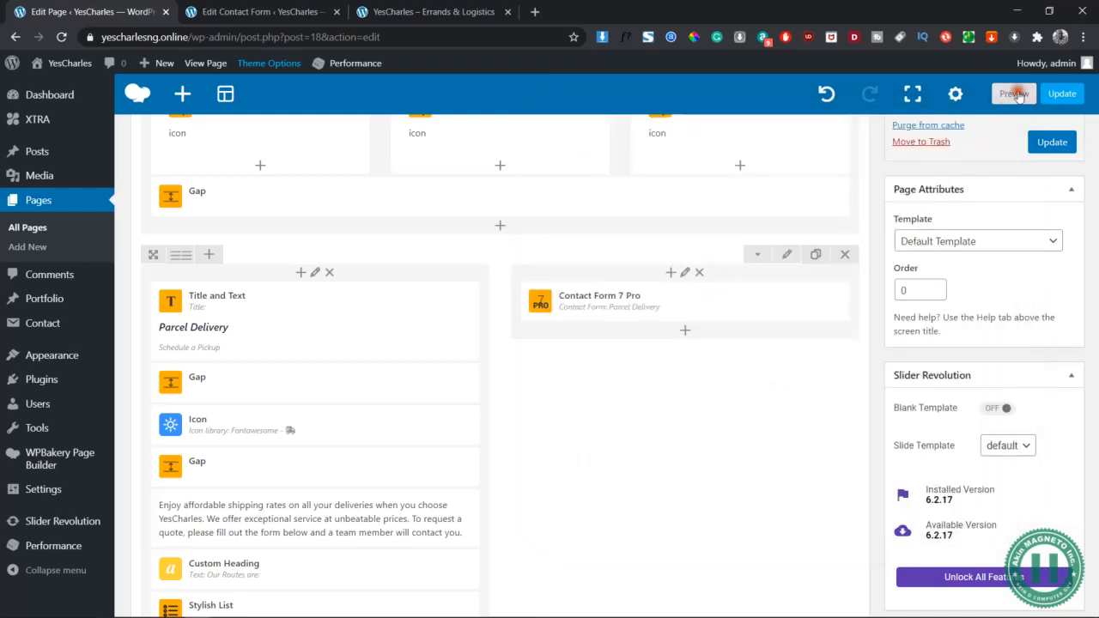
left_click(1015, 93)
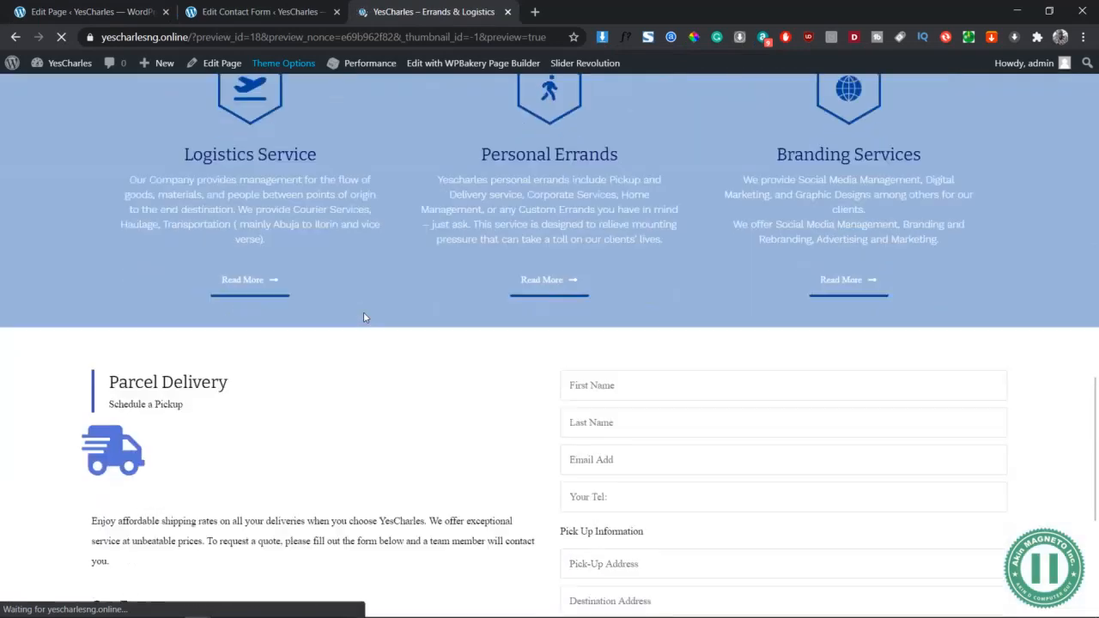
Check the Parcel Delivery form fields in the site preview, then return to the contact form editor
scroll(366, 318, "up", 1)
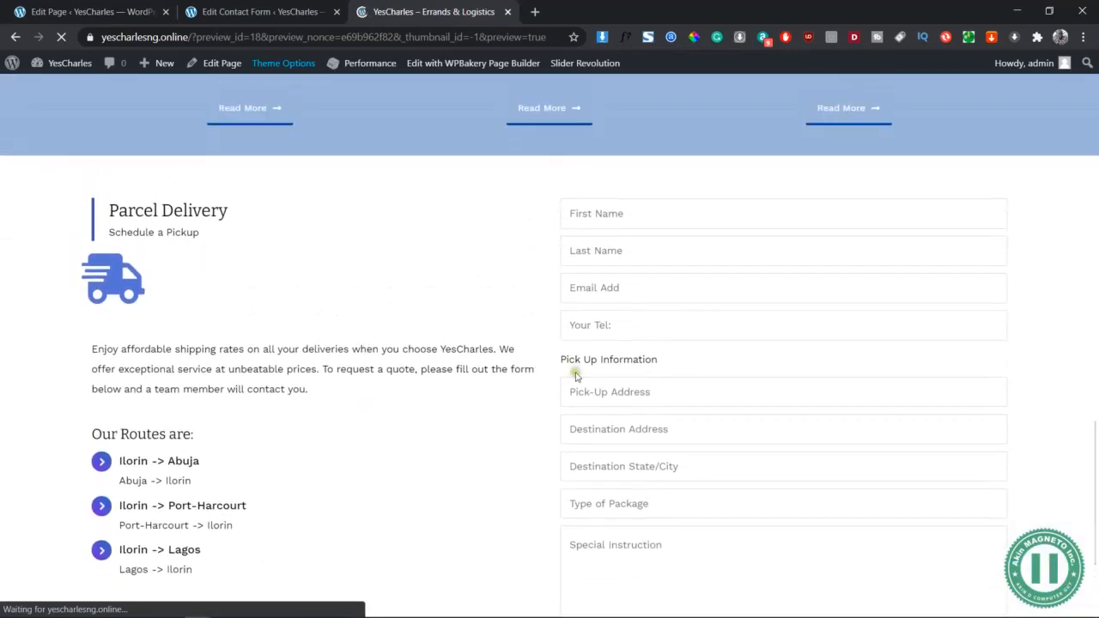
scroll(577, 376, "down", 3)
scroll(576, 376, "up", 1)
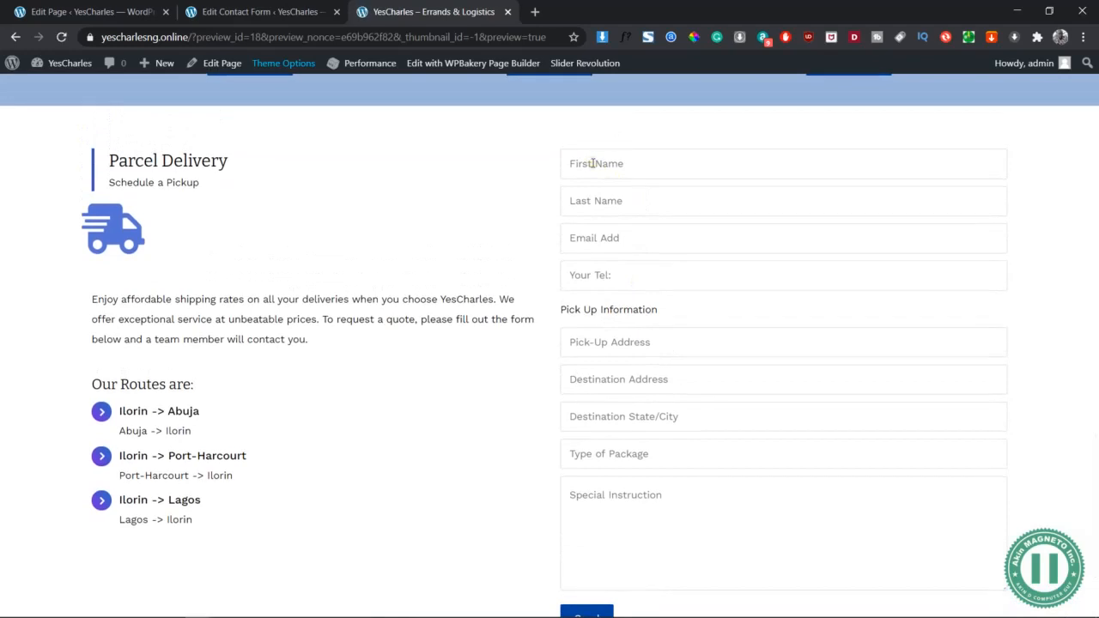
left_click(275, 9)
Add a 'Basic Information' heading on a new first line of the form template and save
left_click(161, 100)
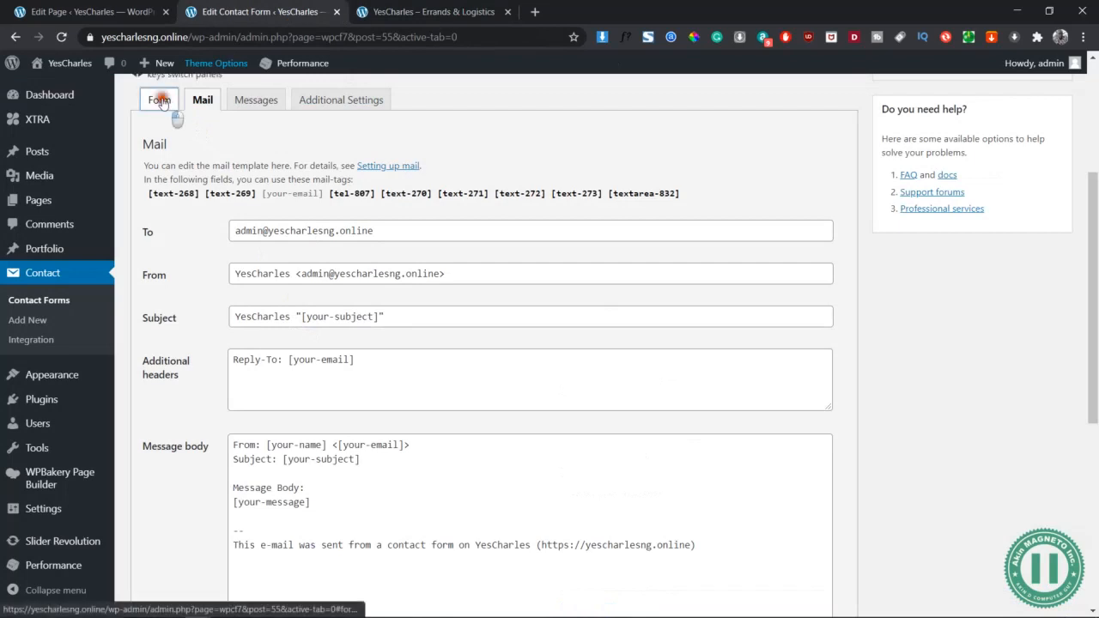
left_click(149, 211)
key("Return")
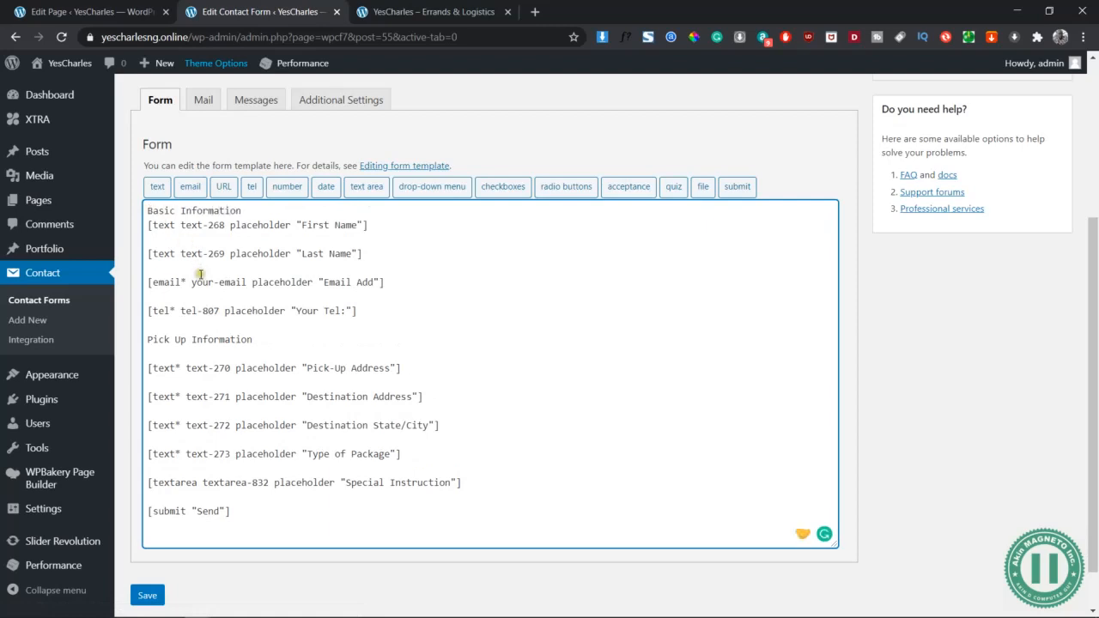
left_click(418, 7)
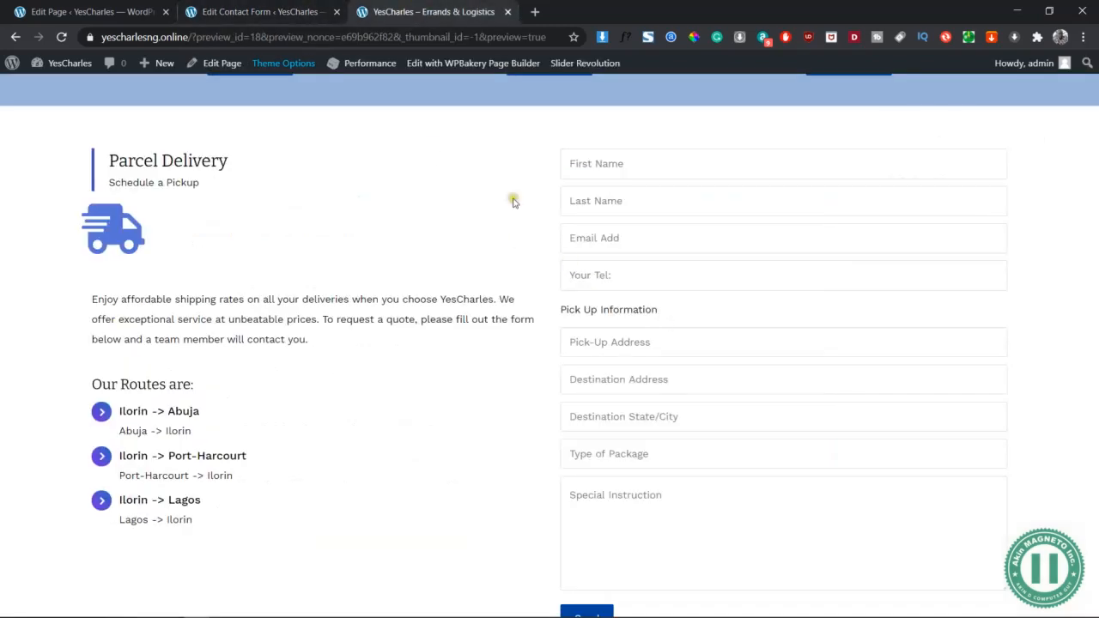
left_click(239, 6)
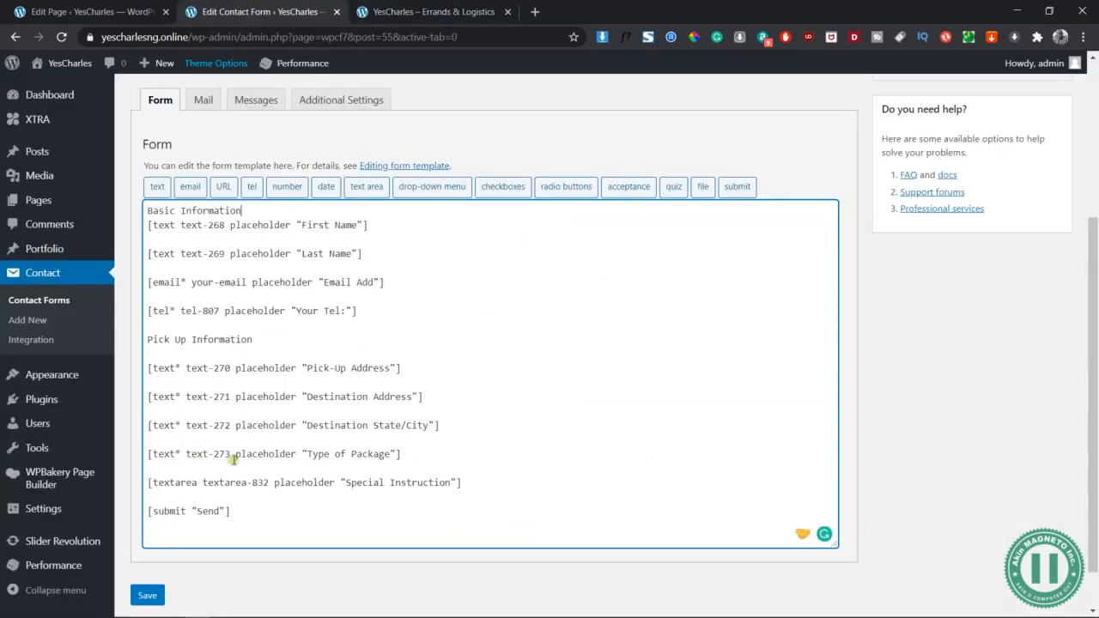
left_click(153, 603)
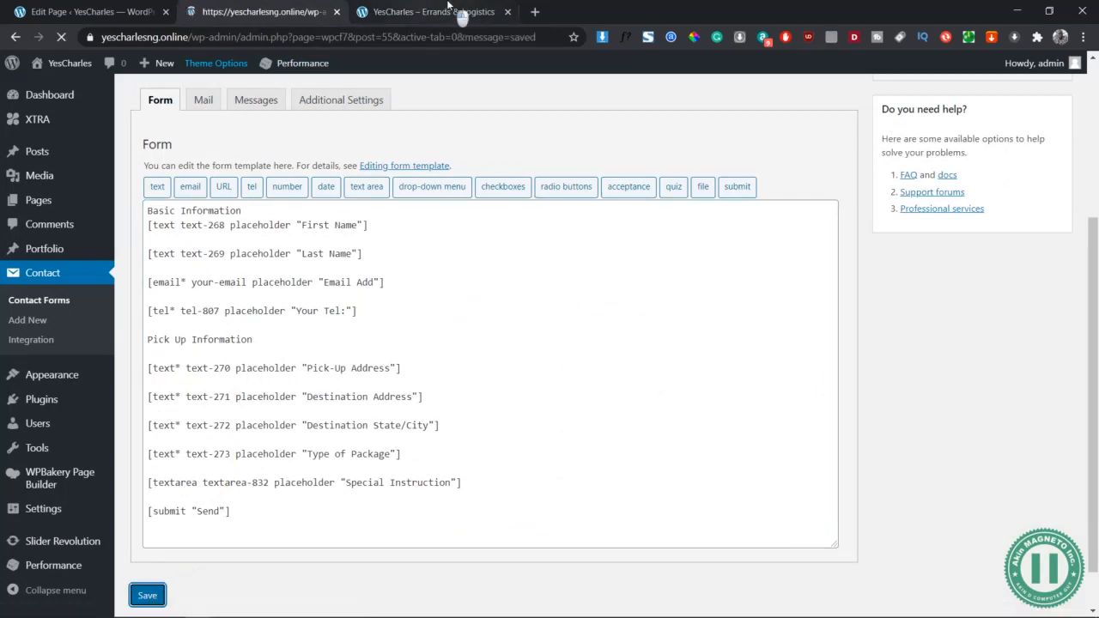
left_click(461, 12)
left_click(105, 8)
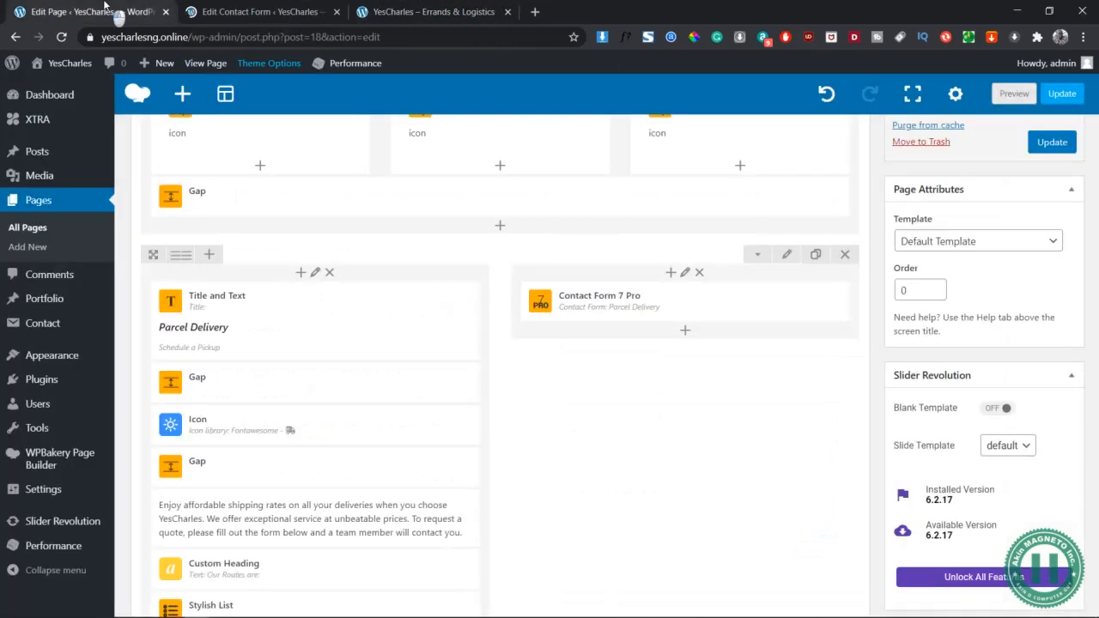
Refresh the preview and confirm 'Basic Information' appears above the form's name fields
left_click(1014, 94)
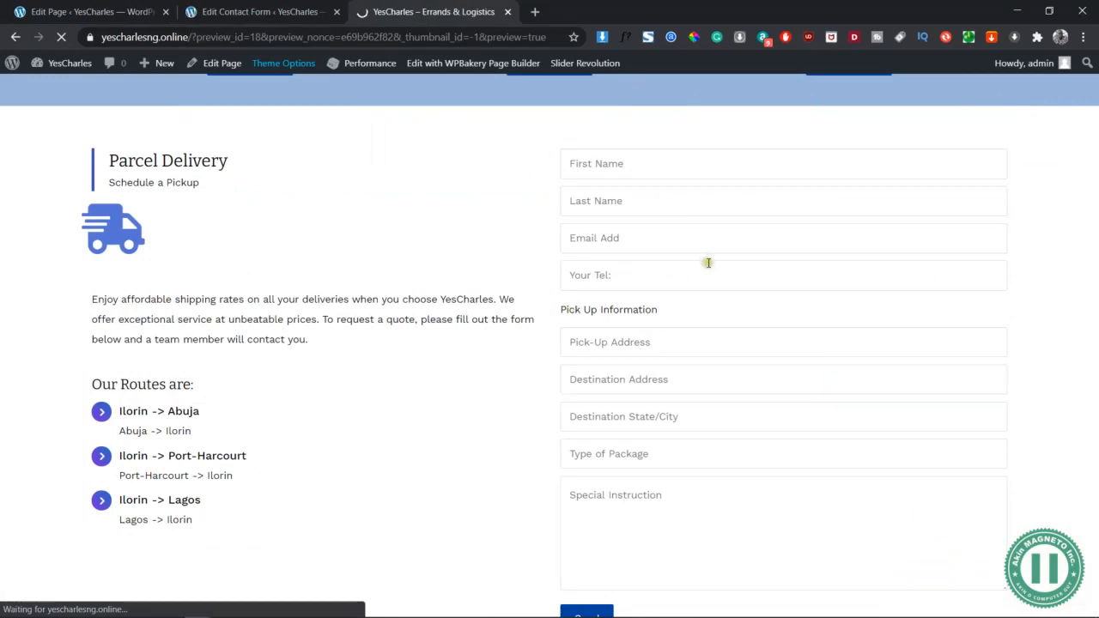
scroll(744, 232, "up", 3)
scroll(744, 232, "down", 2)
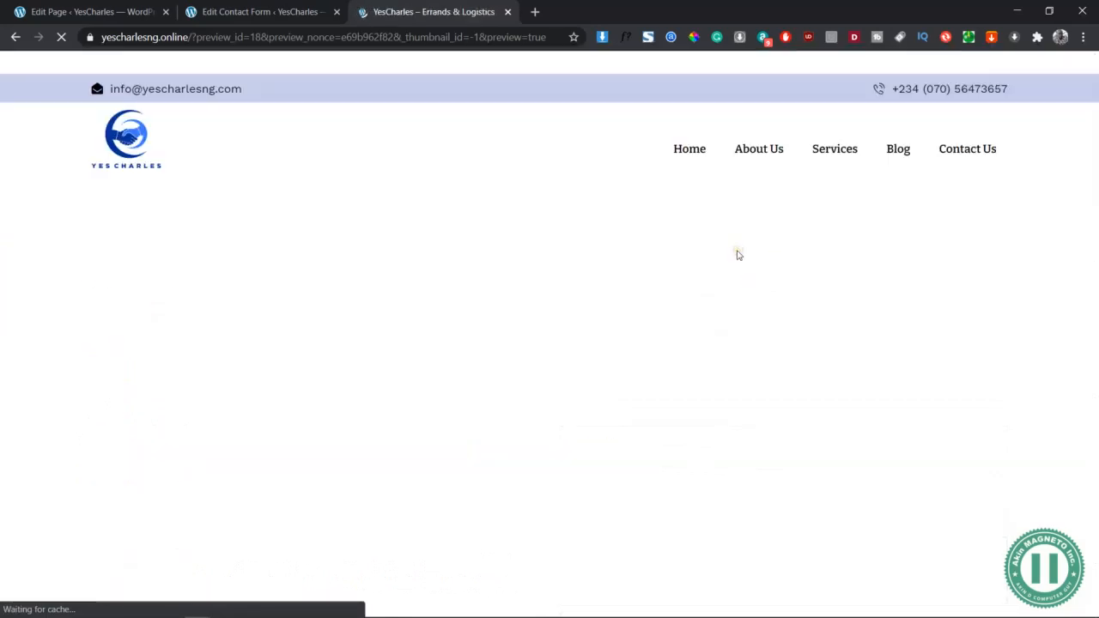
scroll(738, 255, "down", 3)
scroll(738, 256, "down", 2)
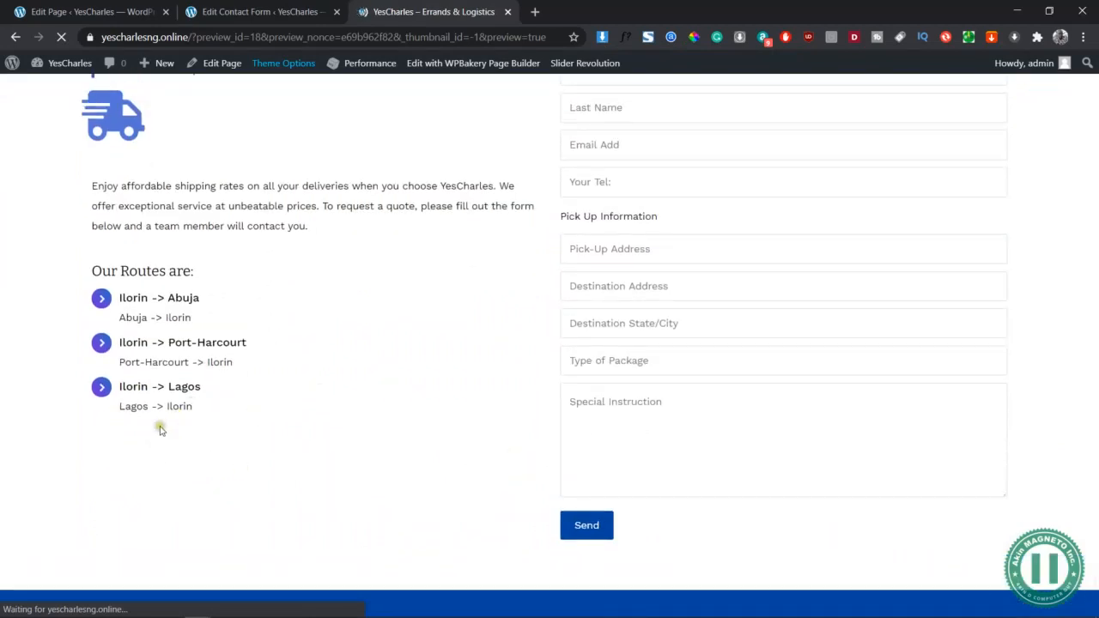
scroll(739, 331, "up", 2)
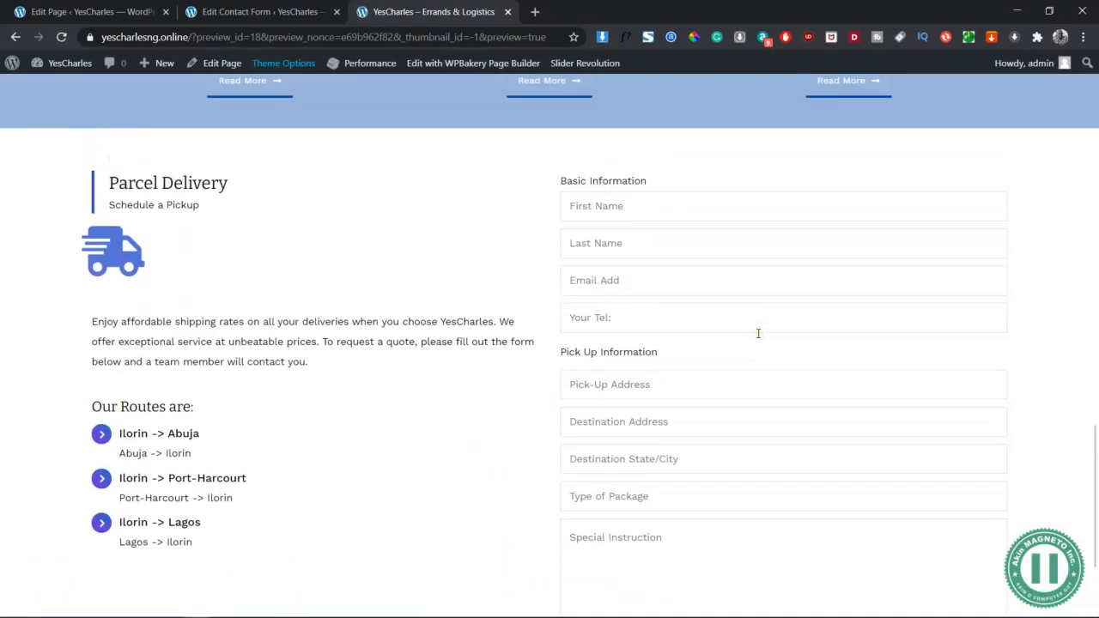
left_click(281, 7)
left_click(101, 12)
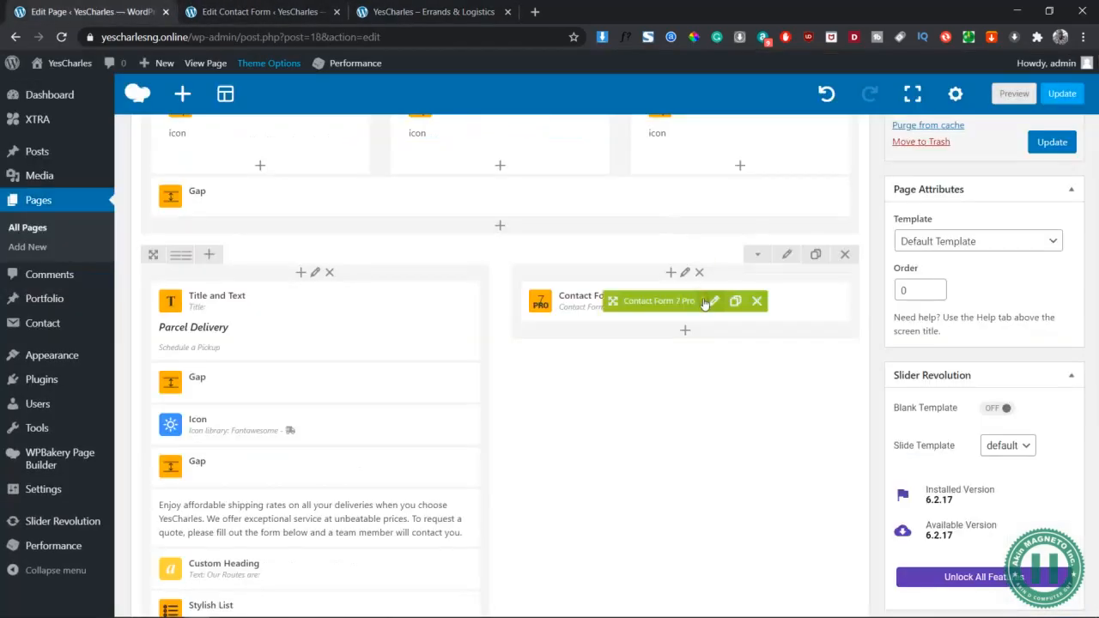
In the Contact Form 7 Pro element's Inputs styling, set font size 14px and text colour blue
left_click(713, 302)
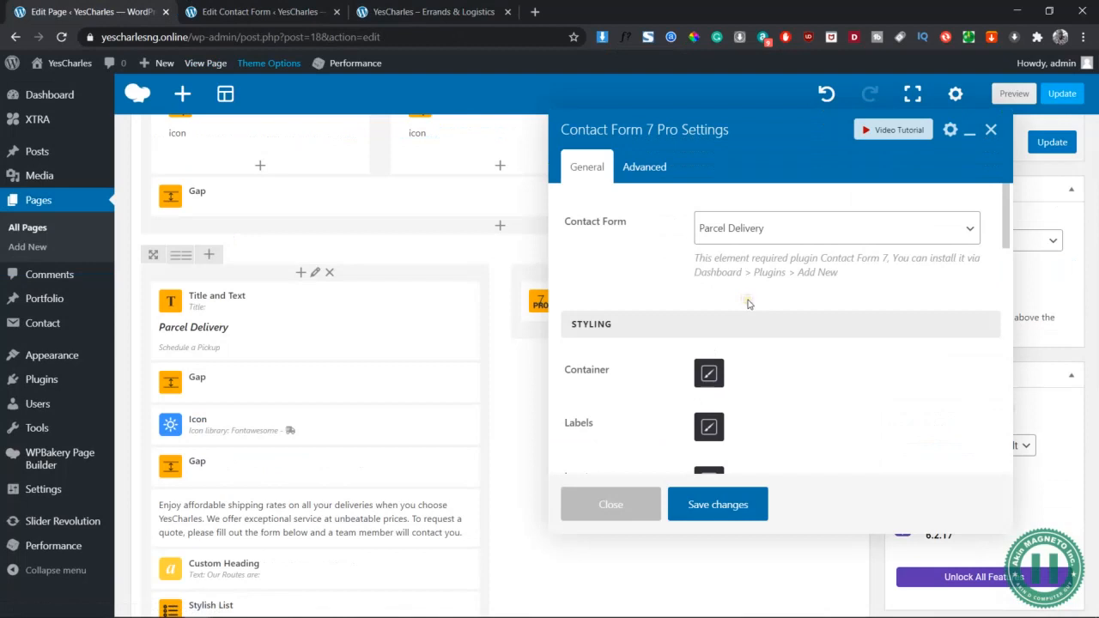
scroll(744, 380, "down", 1)
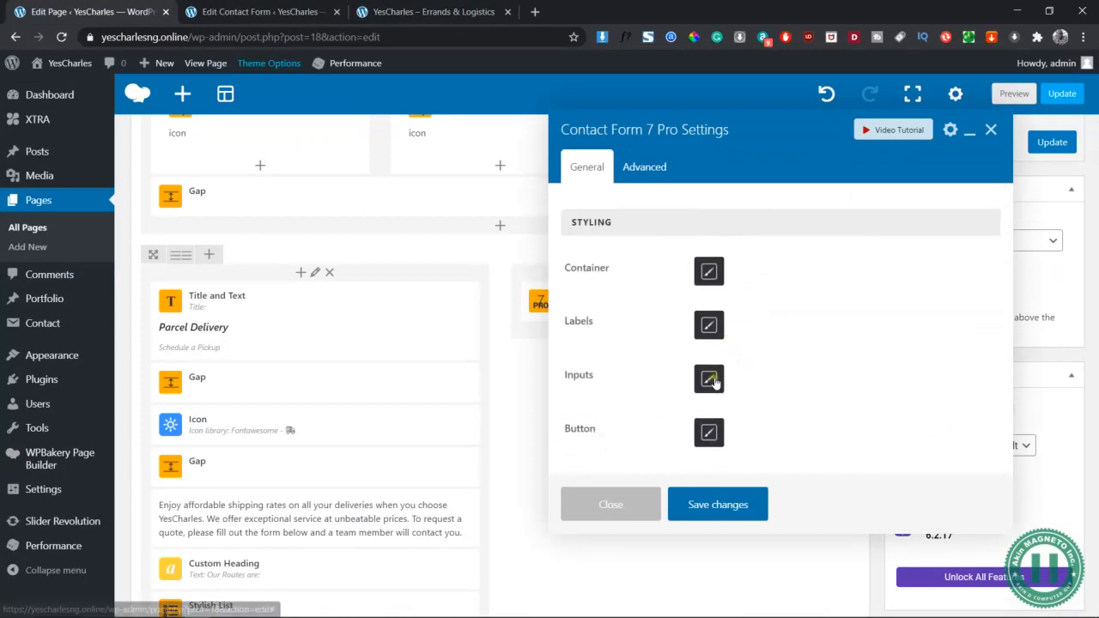
left_click(710, 382)
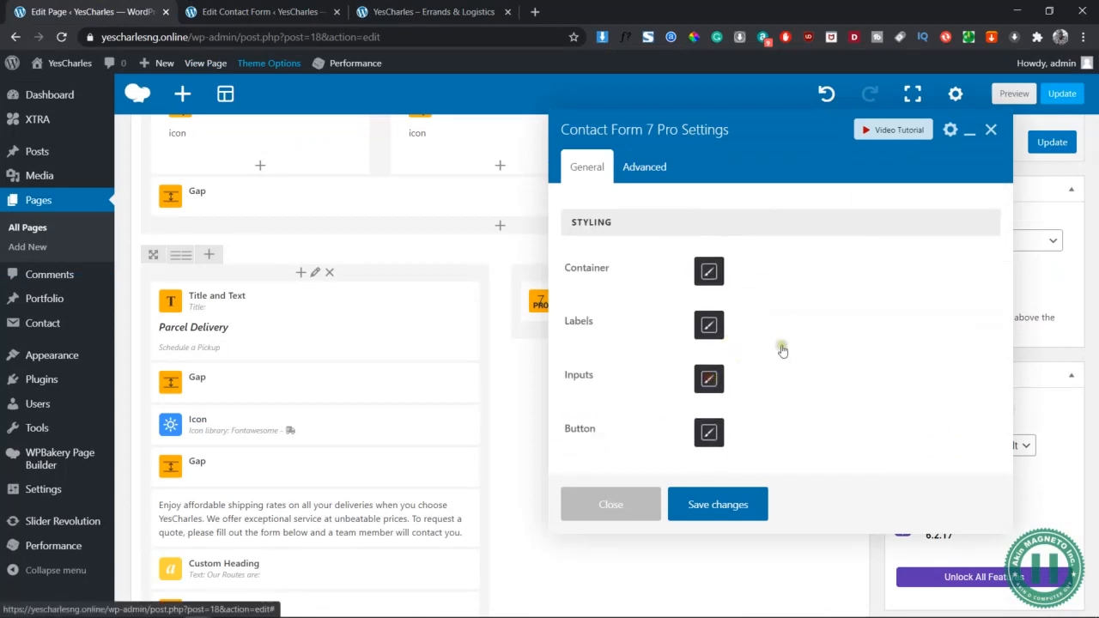
left_click(737, 269)
type("14")
left_click(749, 276)
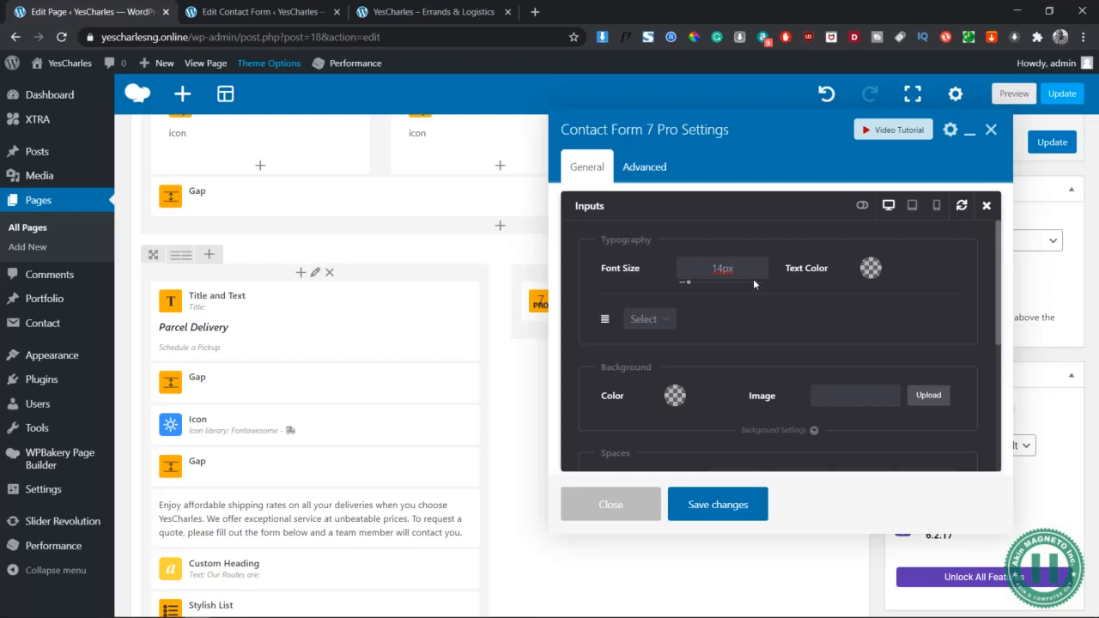
left_click(751, 275)
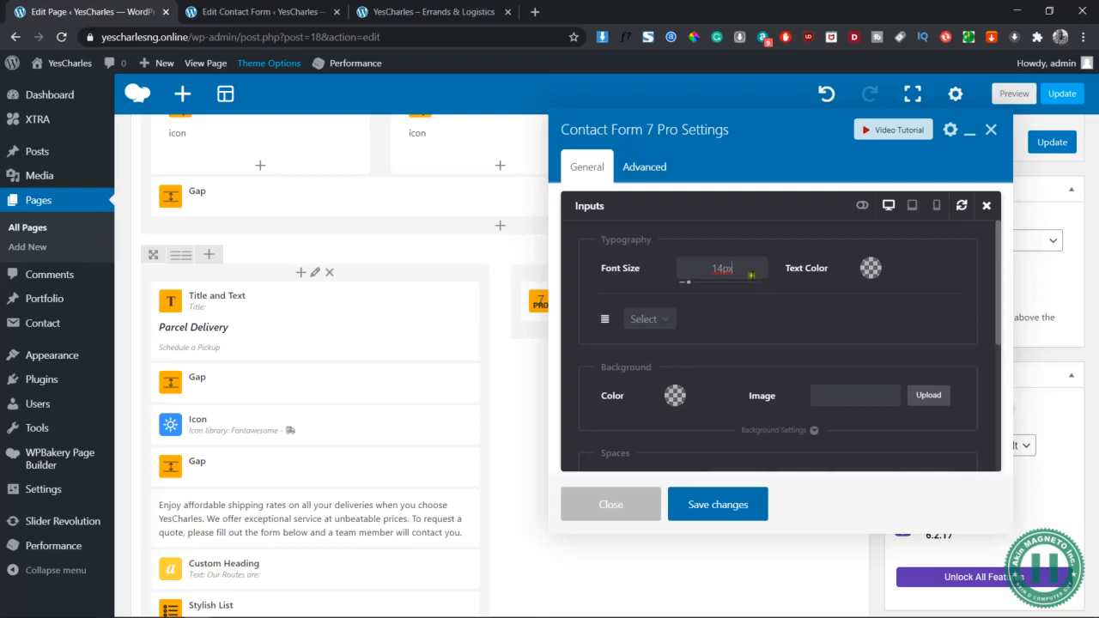
left_click(873, 271)
left_click(923, 398)
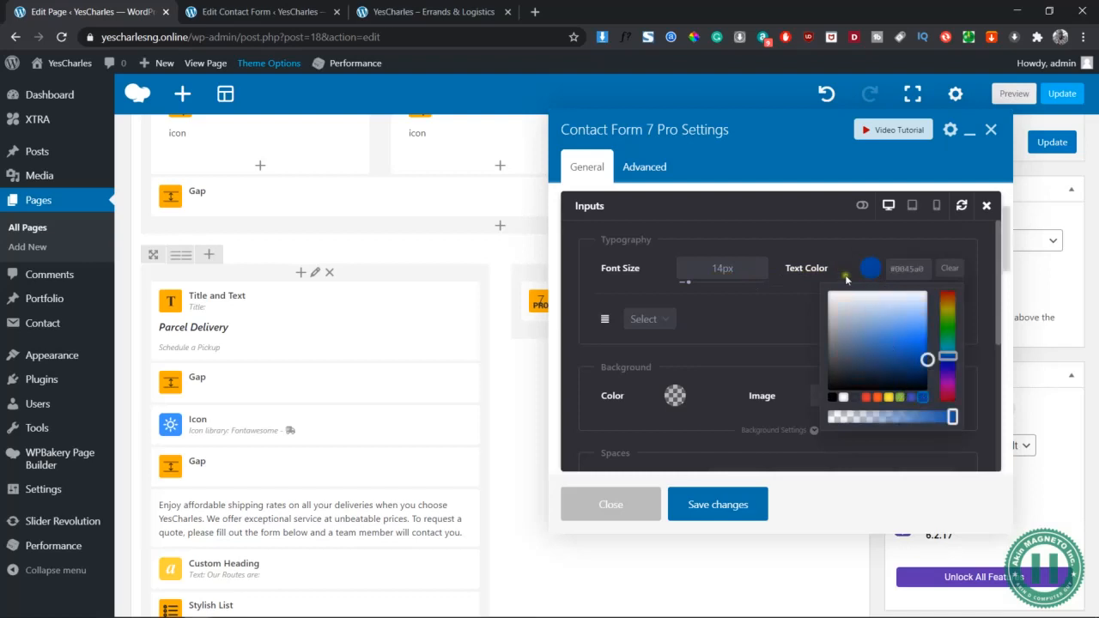
left_click(823, 236)
scroll(772, 338, "down", 5)
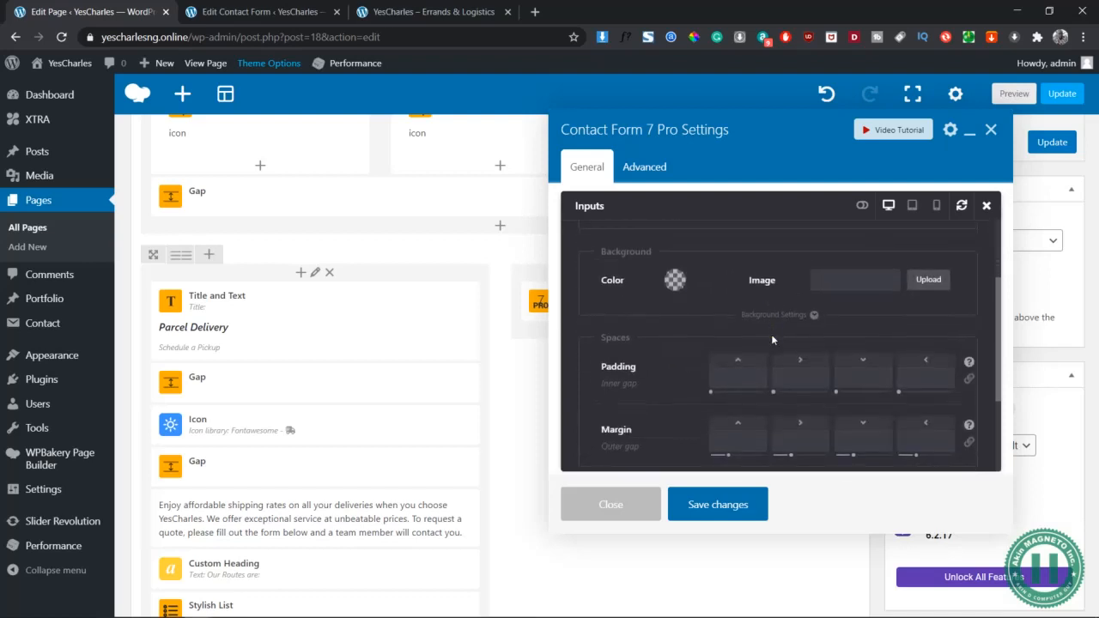
scroll(704, 379, "down", 1)
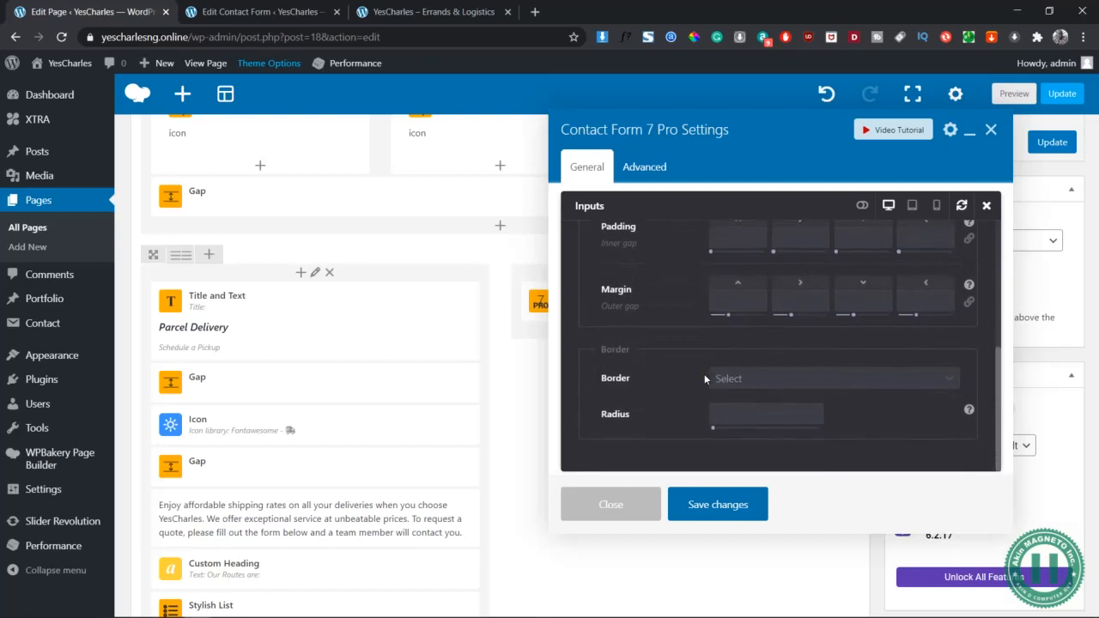
scroll(704, 374, "up", 6)
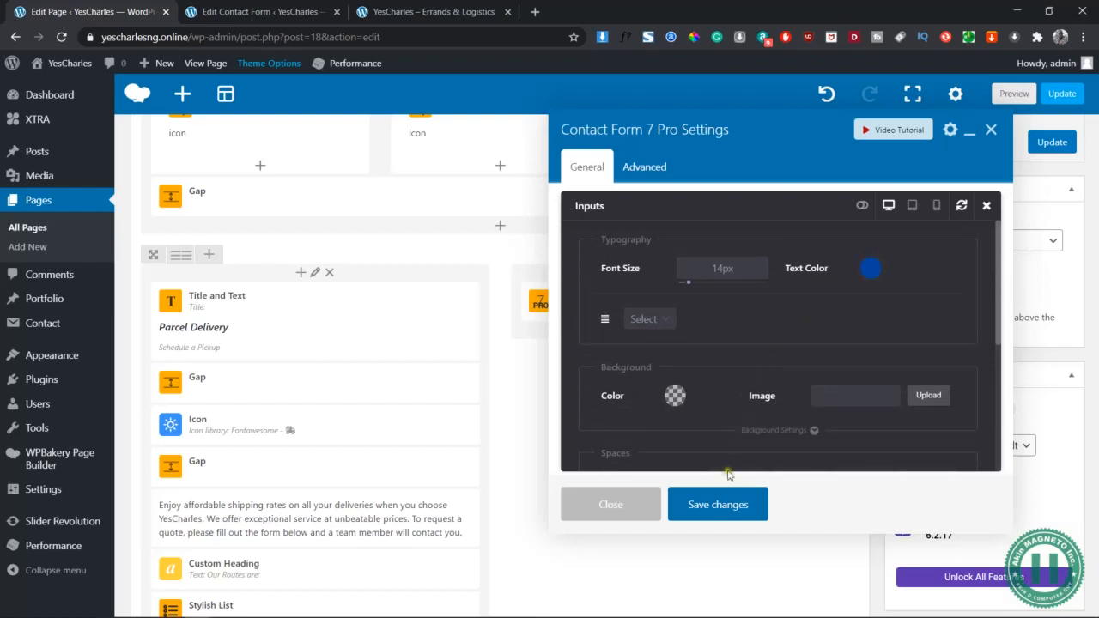
left_click(987, 206)
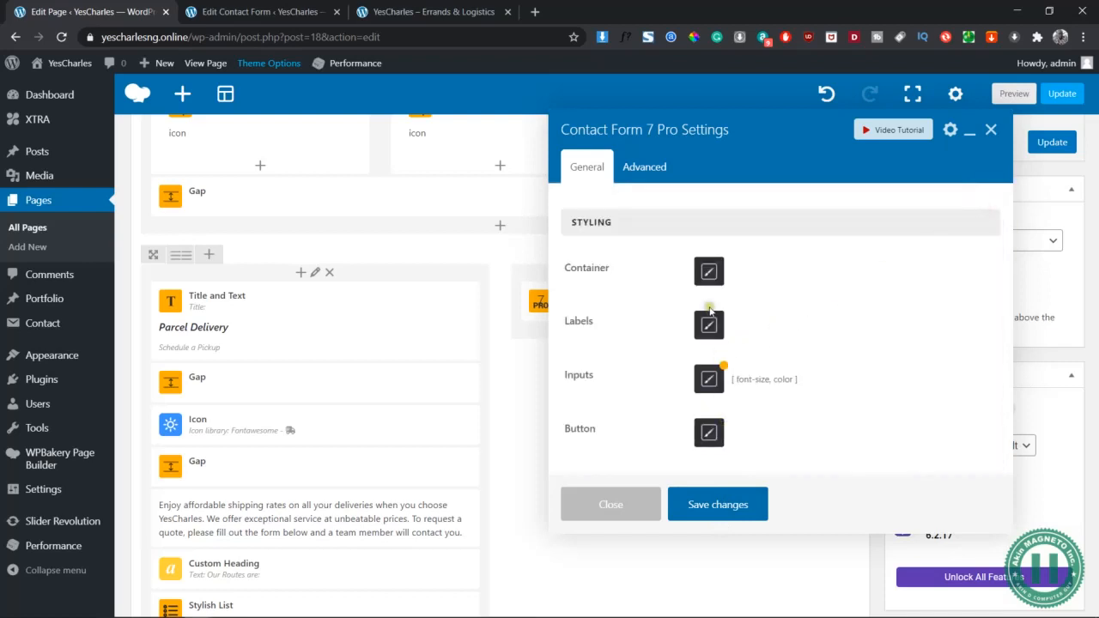
Style the contact form labels with 16px blue text
left_click(710, 331)
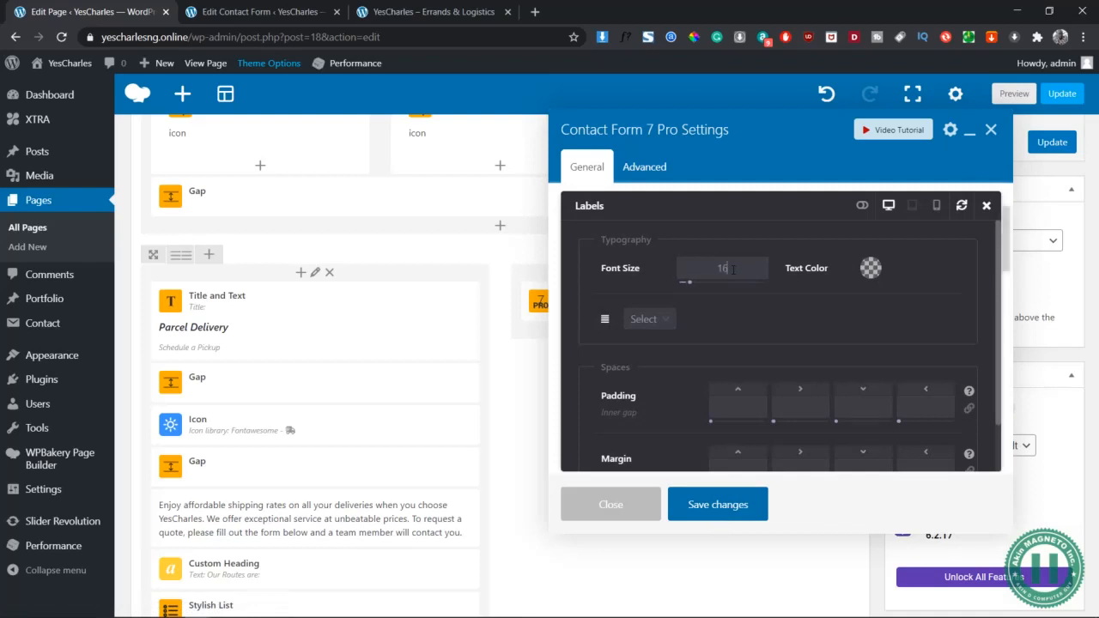
left_click(871, 268)
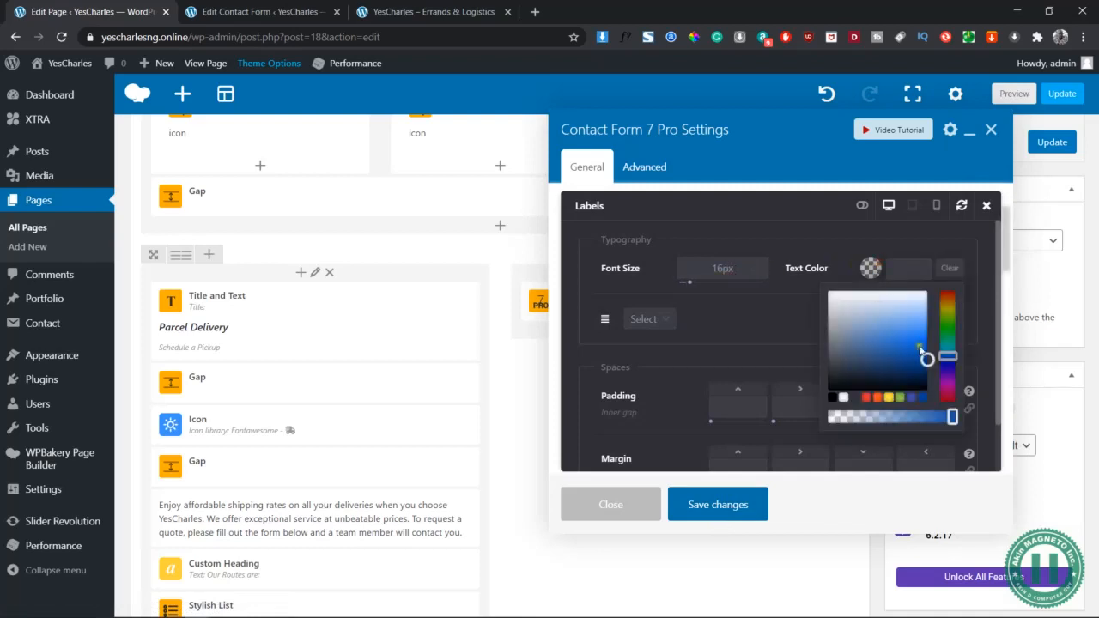
left_click(924, 400)
left_click(707, 331)
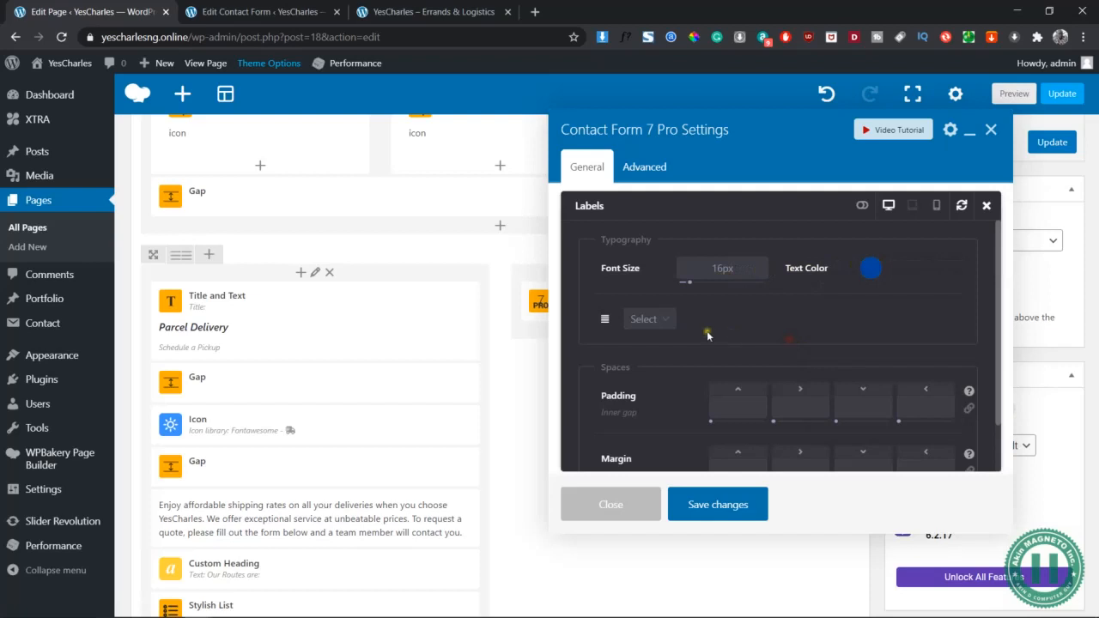
scroll(707, 338, "down", 1)
scroll(707, 337, "up", 1)
Review the labels' Advanced Mode text-transform and font-weight options unchanged, then save the styling
left_click(862, 207)
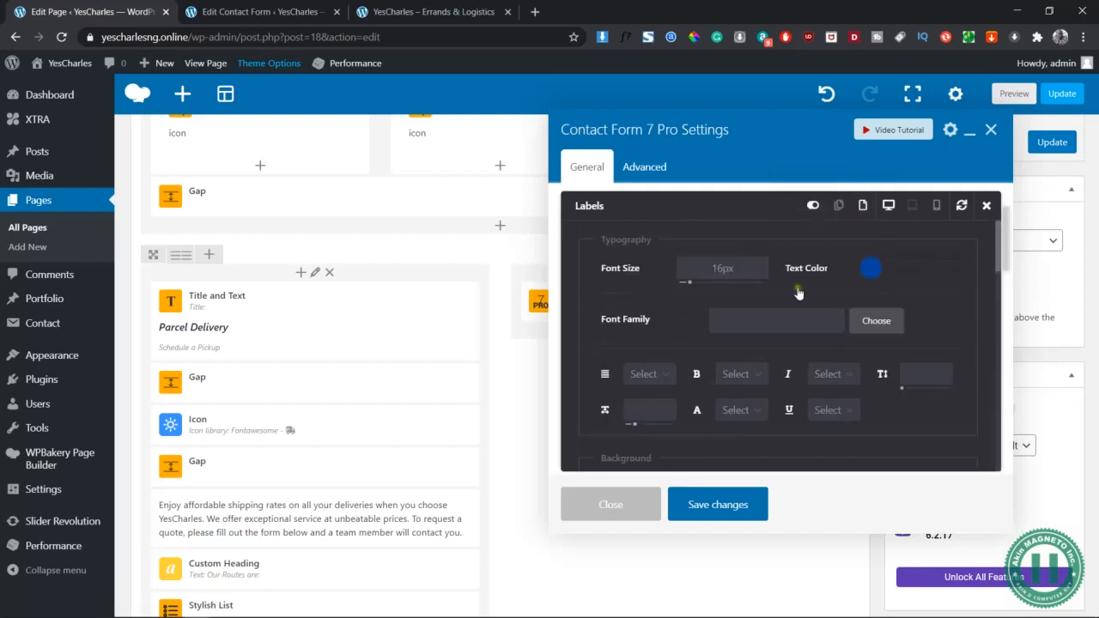
scroll(867, 286, "down", 1)
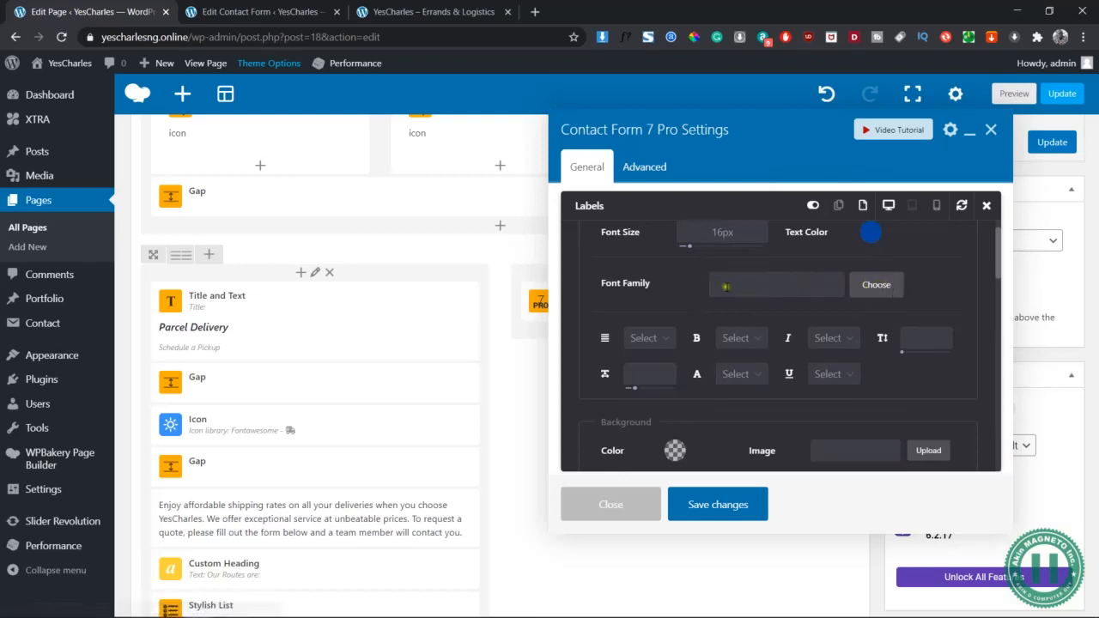
left_click(740, 375)
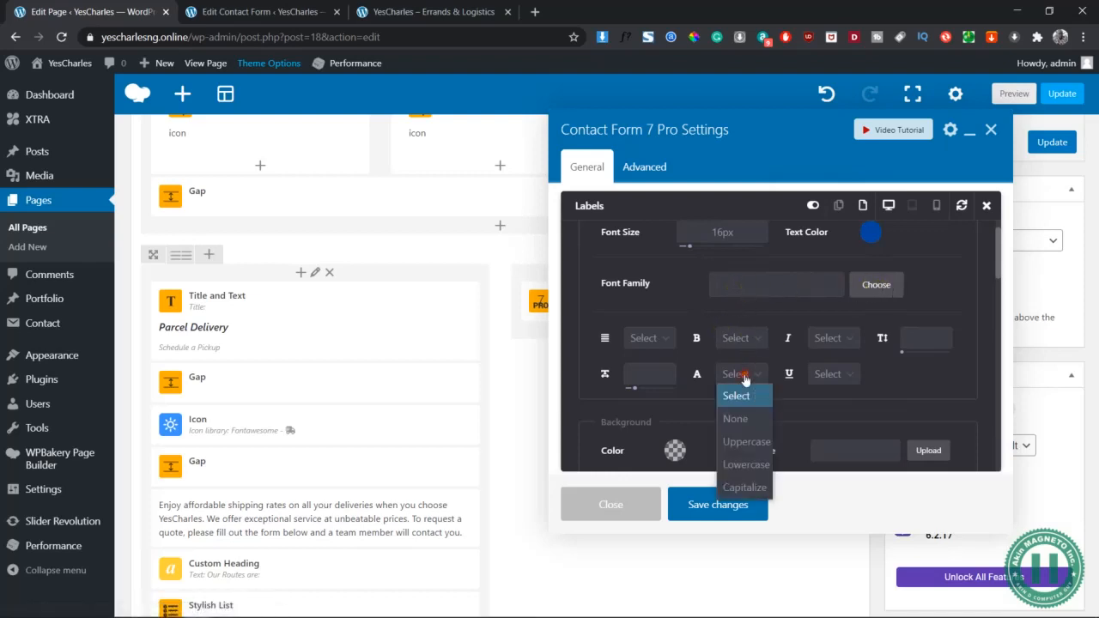
left_click(760, 341)
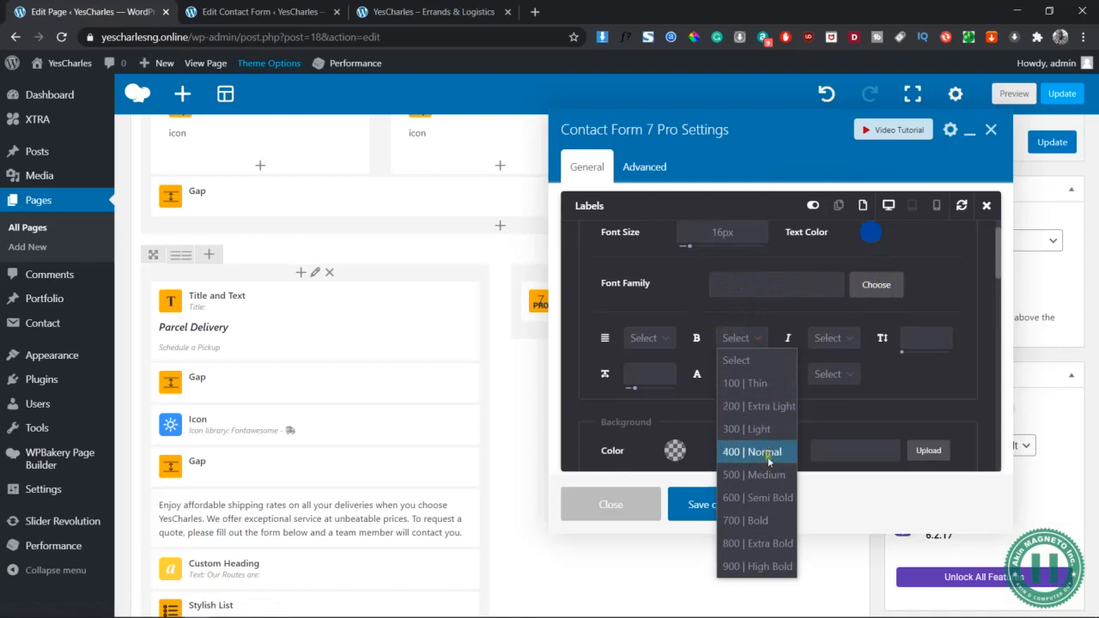
left_click(911, 371)
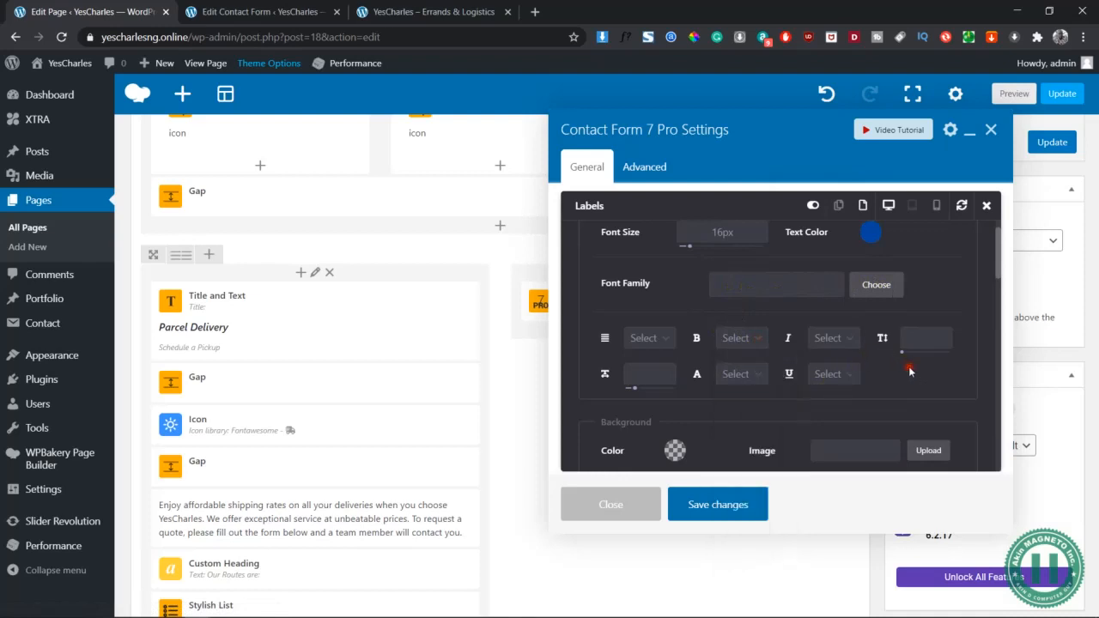
scroll(911, 371, "down", 3)
scroll(876, 365, "down", 2)
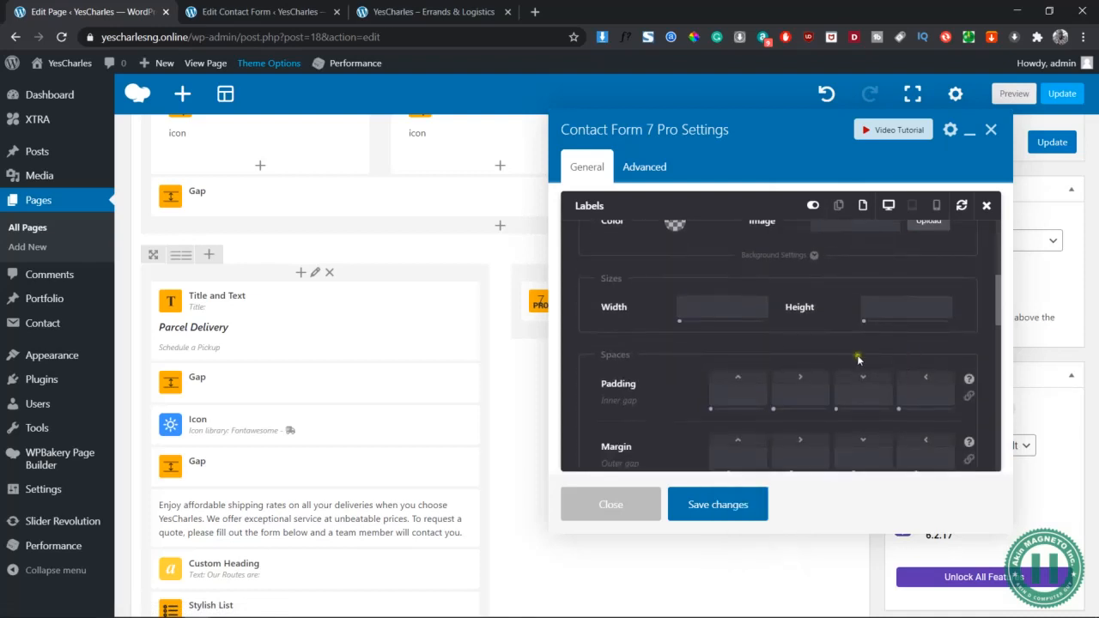
left_click(736, 506)
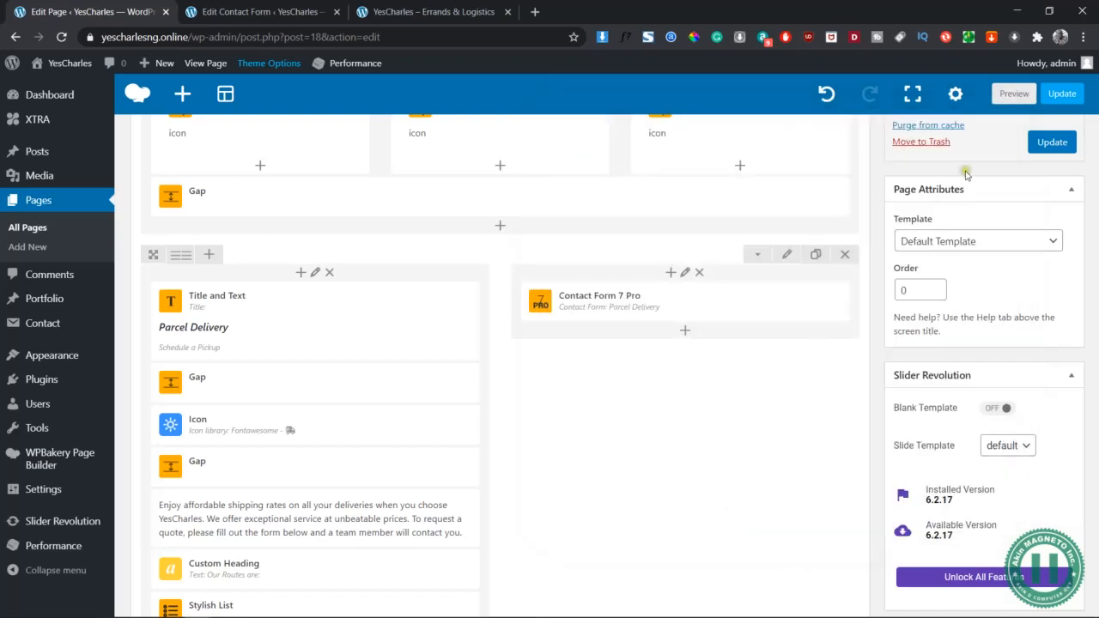
left_click(1015, 93)
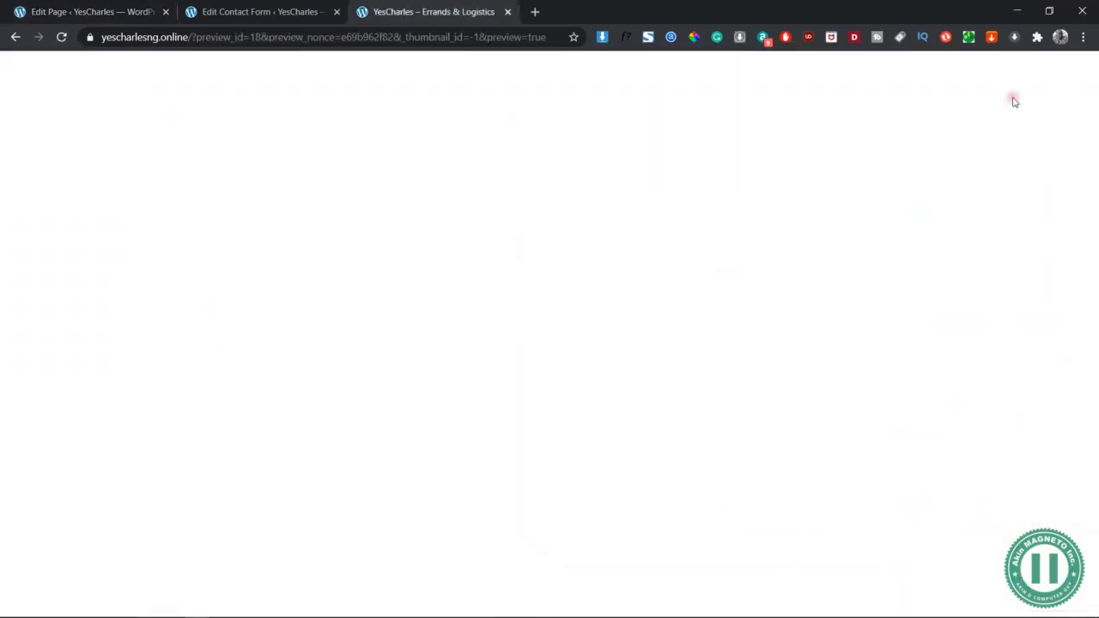
key("ctrl+1")
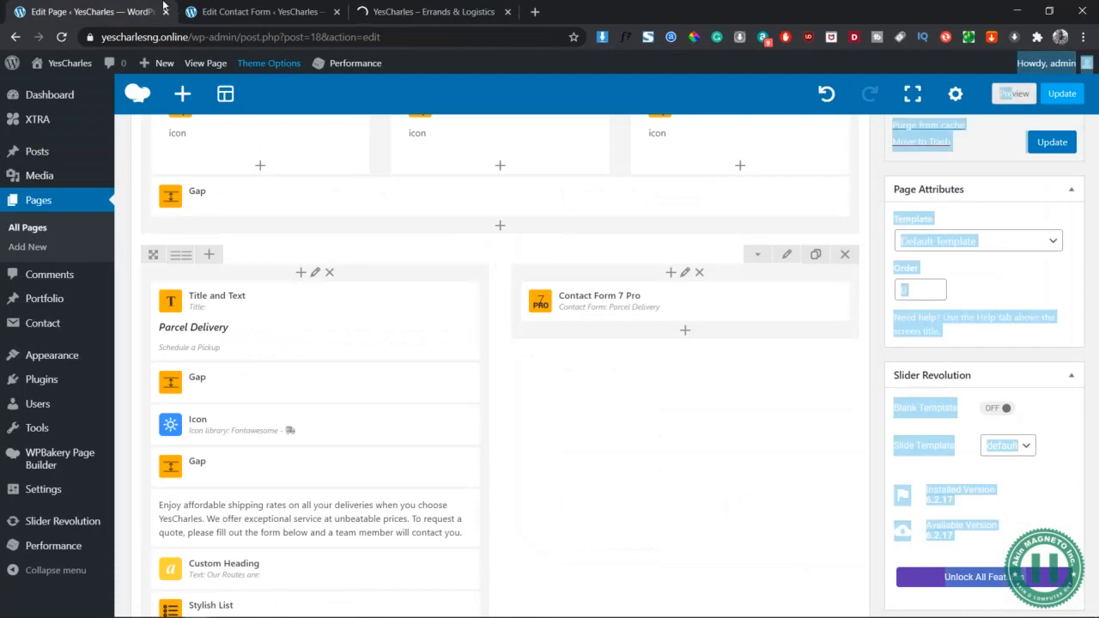
left_click(864, 190)
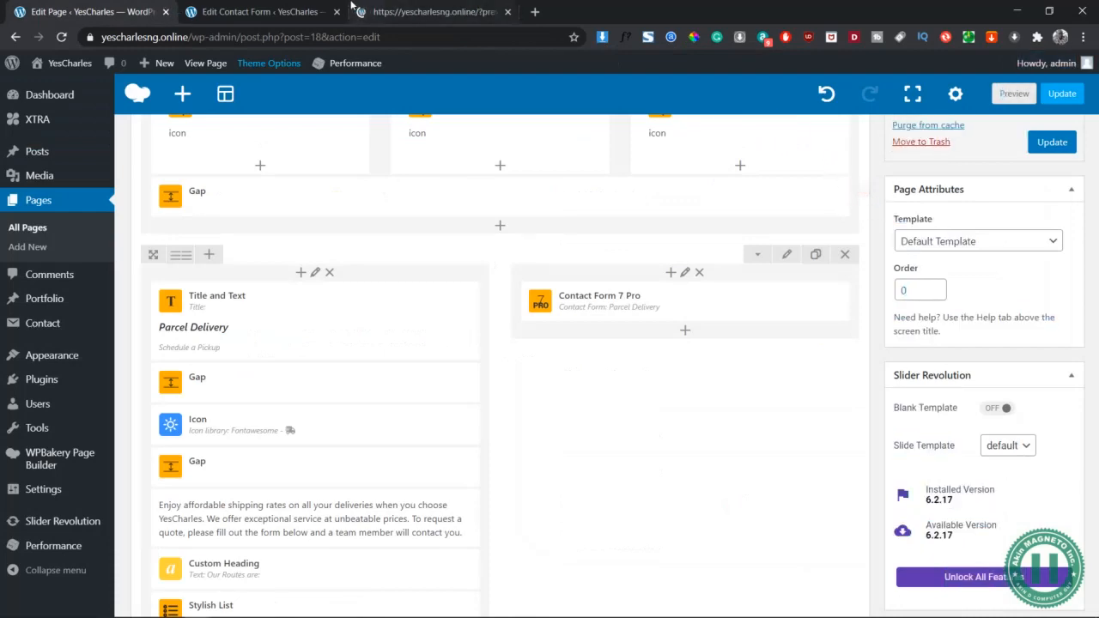
left_click(434, 12)
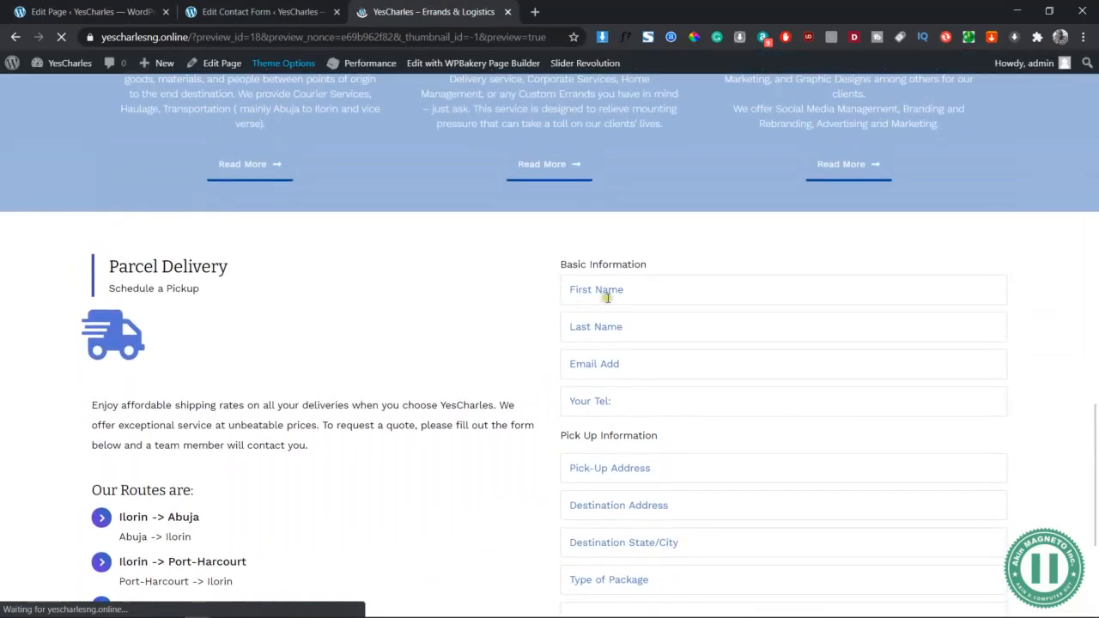
left_click(631, 291)
left_click(515, 257)
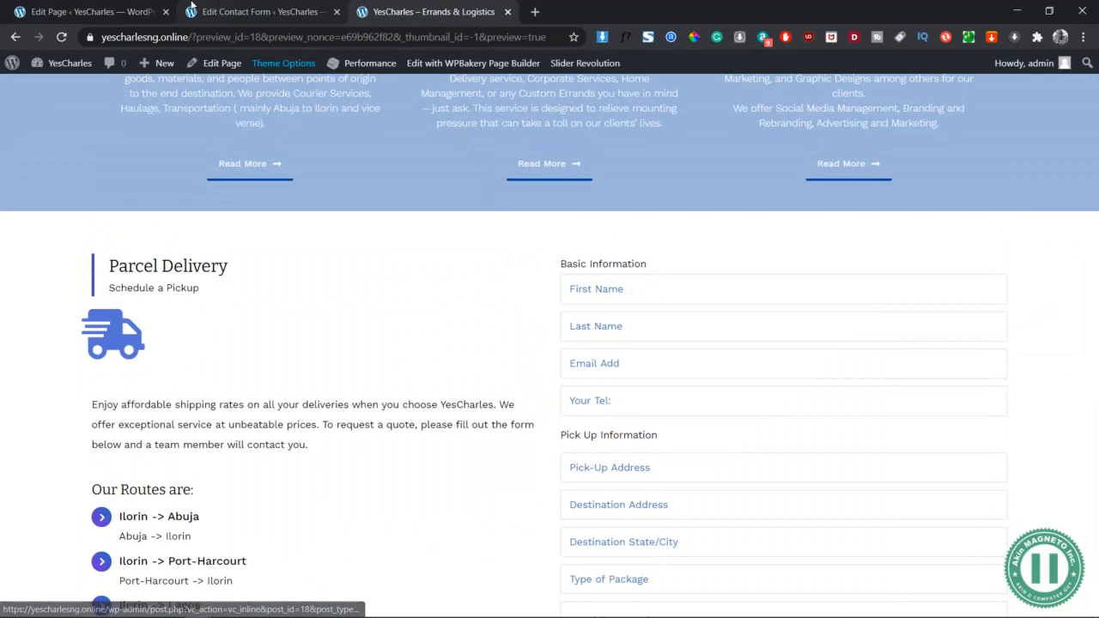
left_click(94, 11)
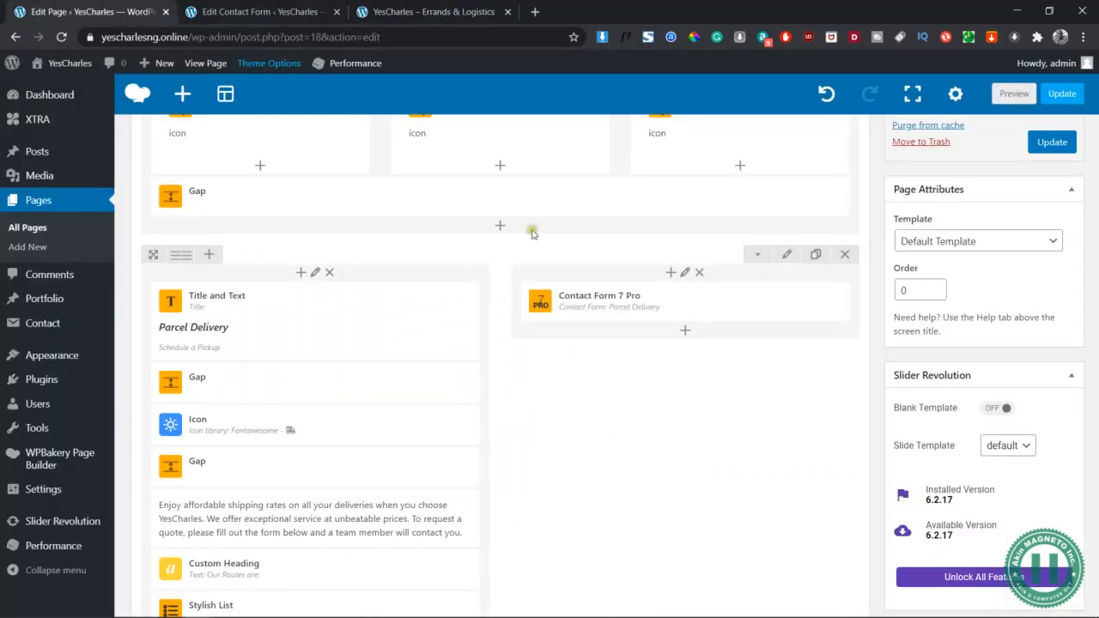
Wrap the Pick Up Information and Basic Information headings in <label> tags and save the form
left_click(245, 11)
scroll(297, 399, "down", 2)
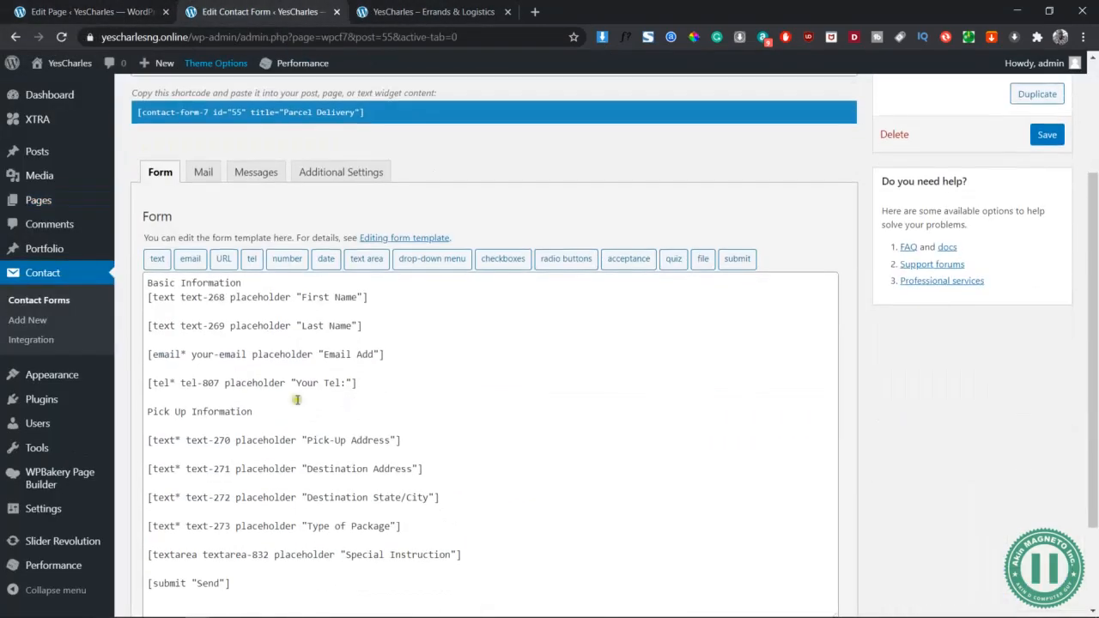
left_click(151, 411)
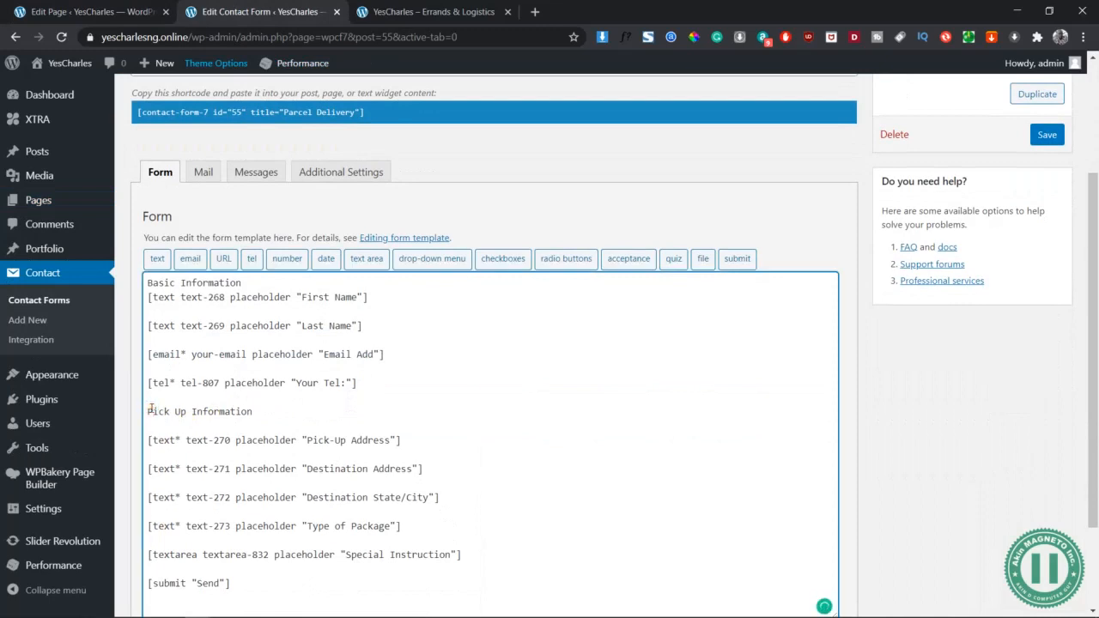
type("<label> ")
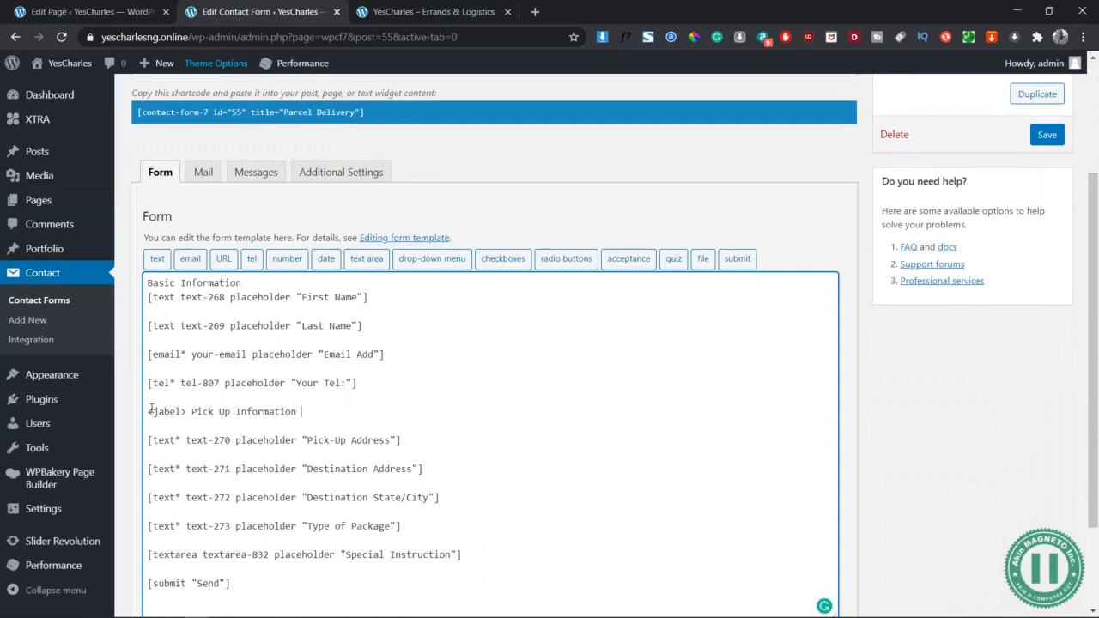
type("/label>")
left_click(257, 281)
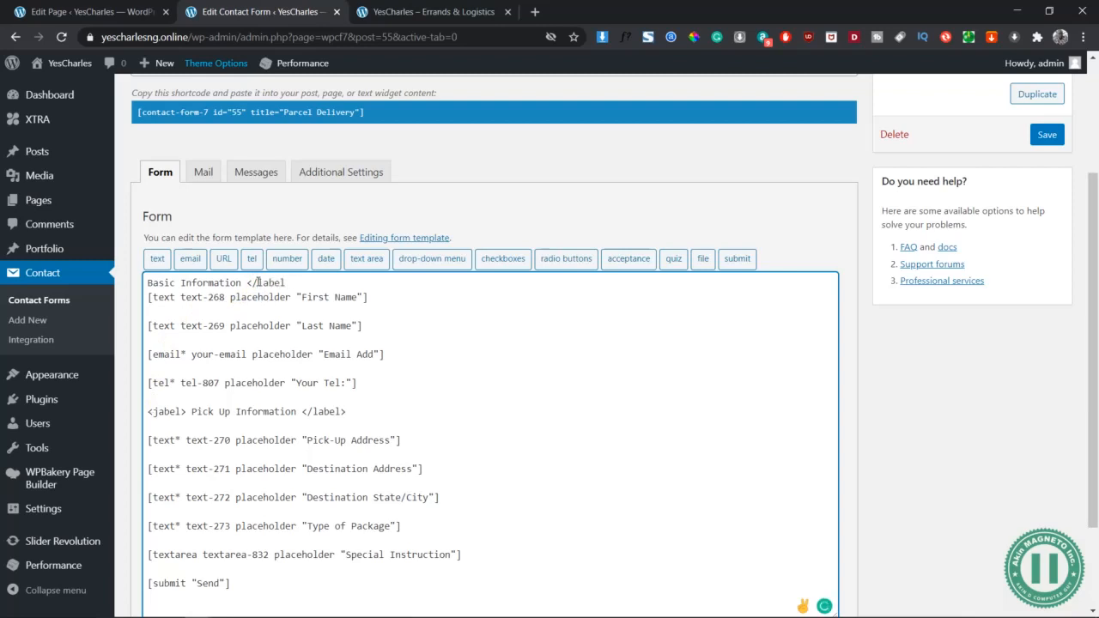
type("<label>")
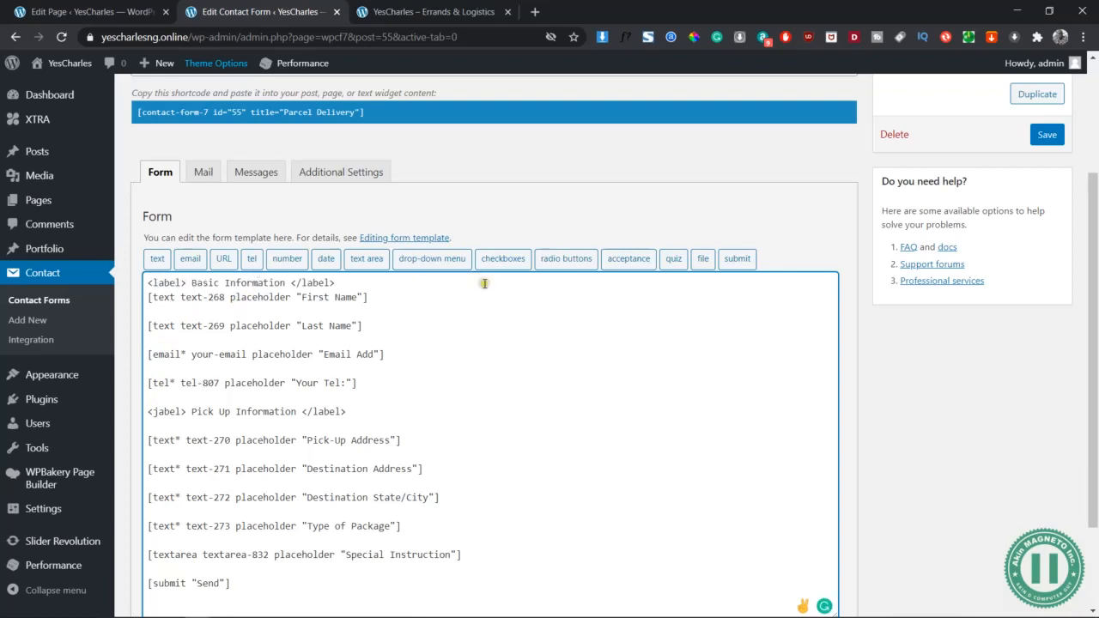
left_click(1047, 134)
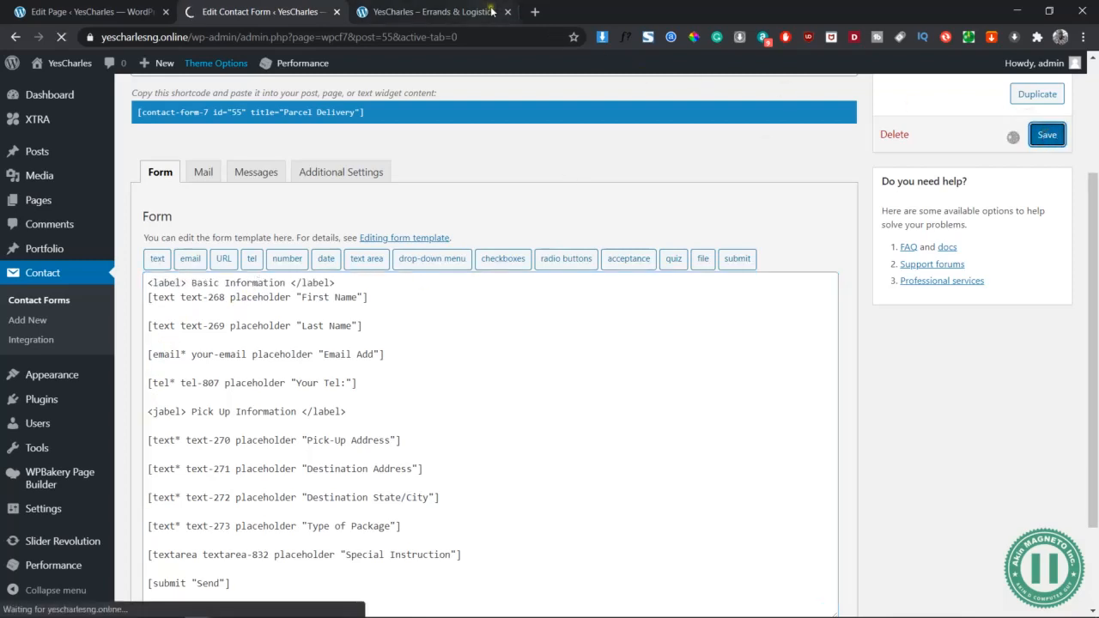
Preview the page and inspect the Pick Up Information heading
left_click(116, 7)
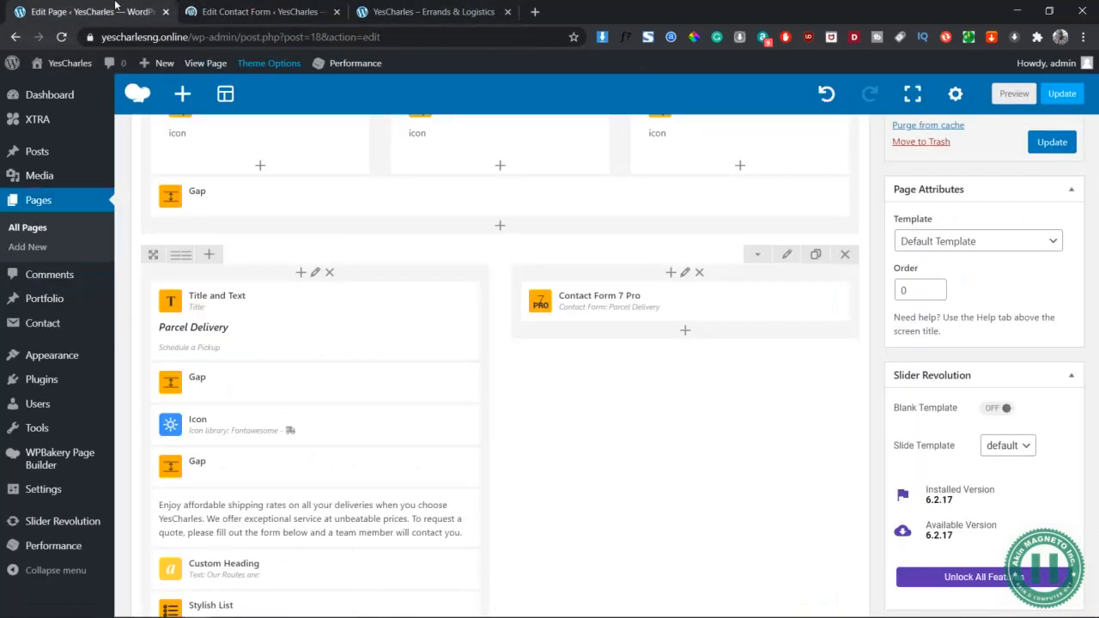
left_click(1014, 94)
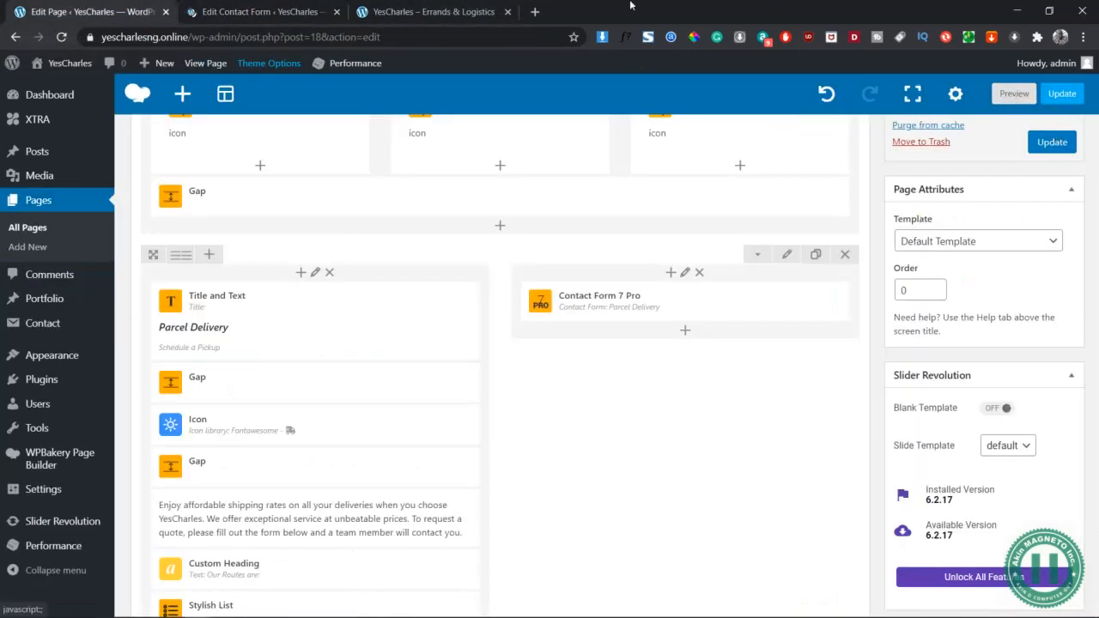
left_click_drag(657, 435, 559, 435)
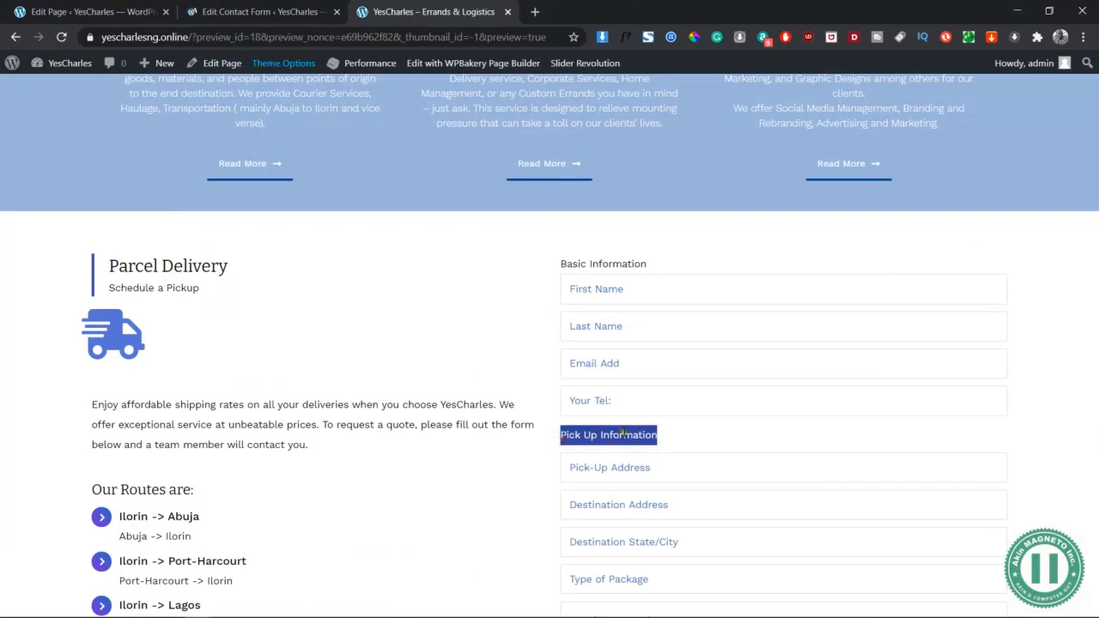
Refresh the preview and confirm Pick Up Information is still unstyled, then return to editing
left_click(97, 12)
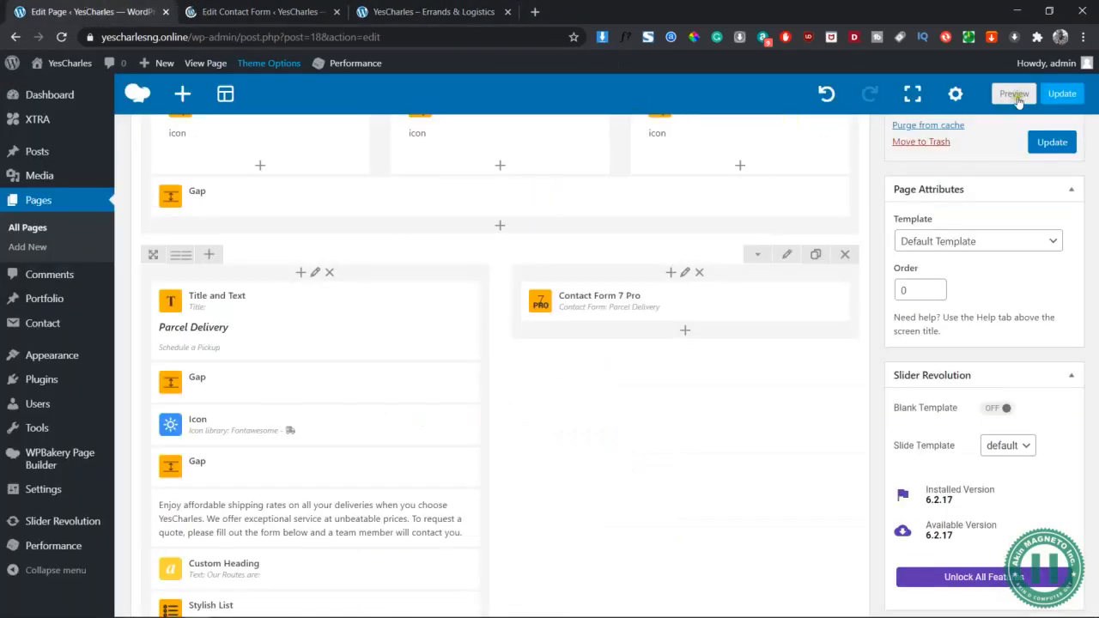
left_click(1015, 95)
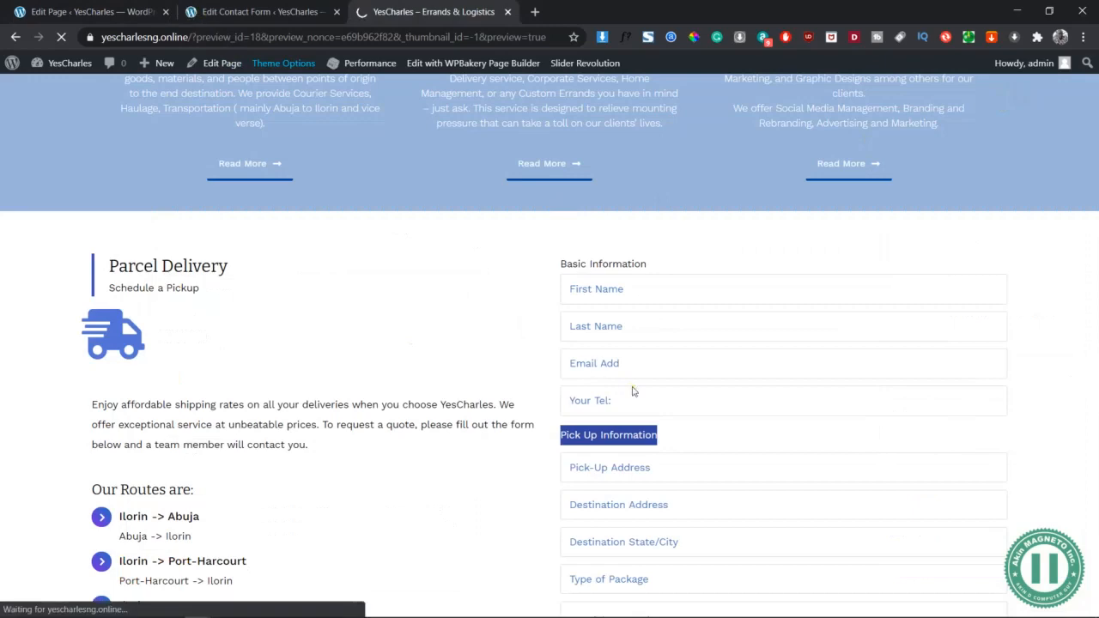
scroll(632, 390, "down", 2)
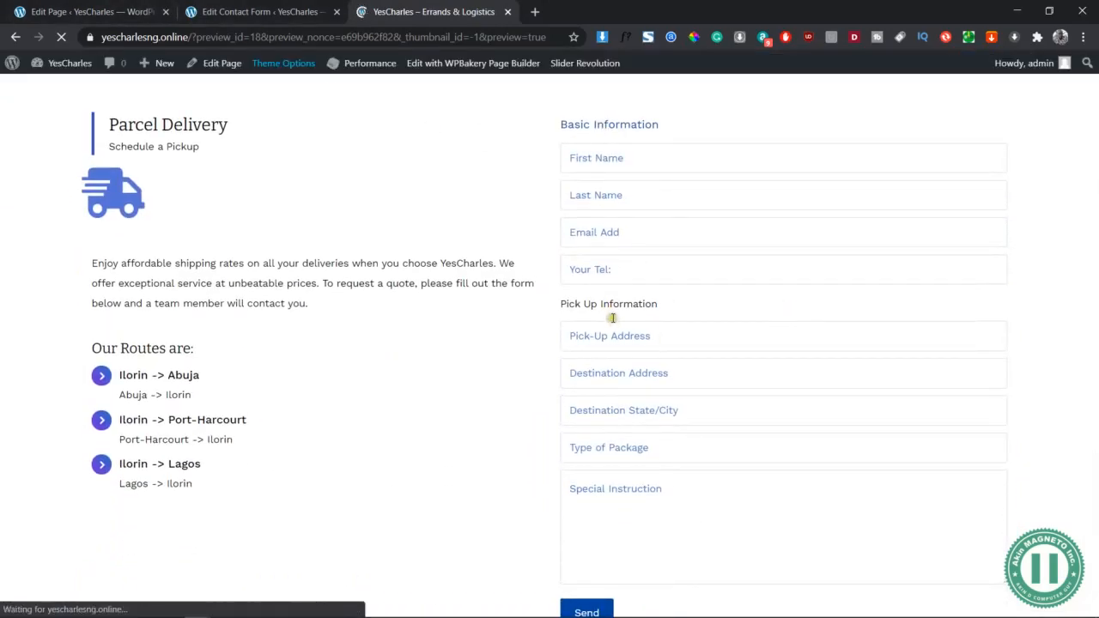
left_click_drag(608, 306, 597, 311)
key("ctrl+Tab")
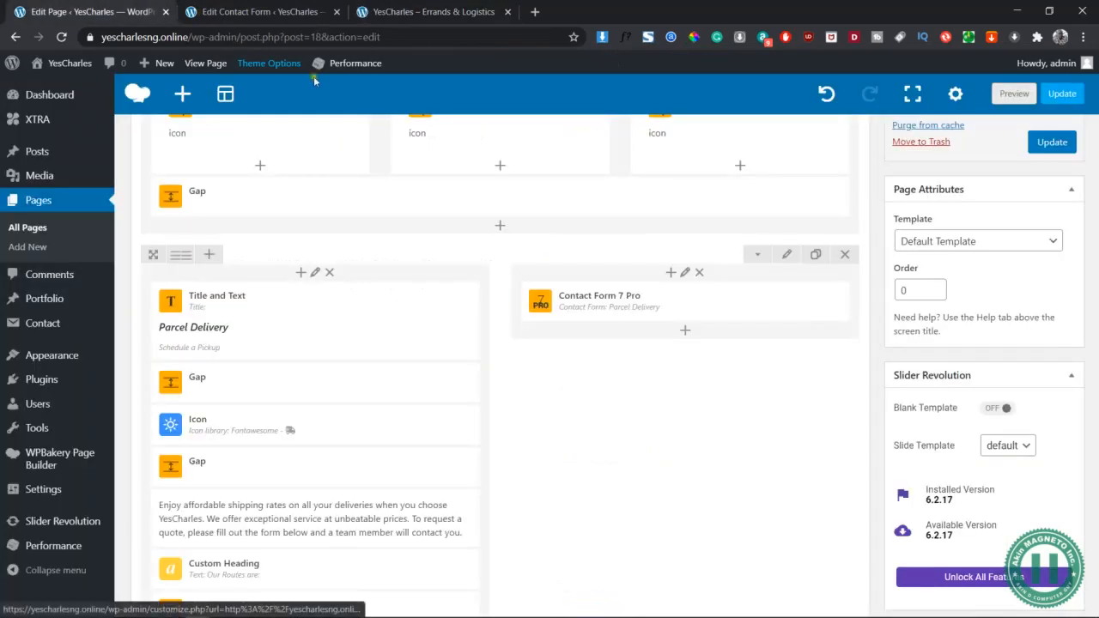
Correct the misspelled <jabel> tag to <label> on Pick Up Information and save the form
left_click(266, 7)
scroll(448, 367, "down", 2)
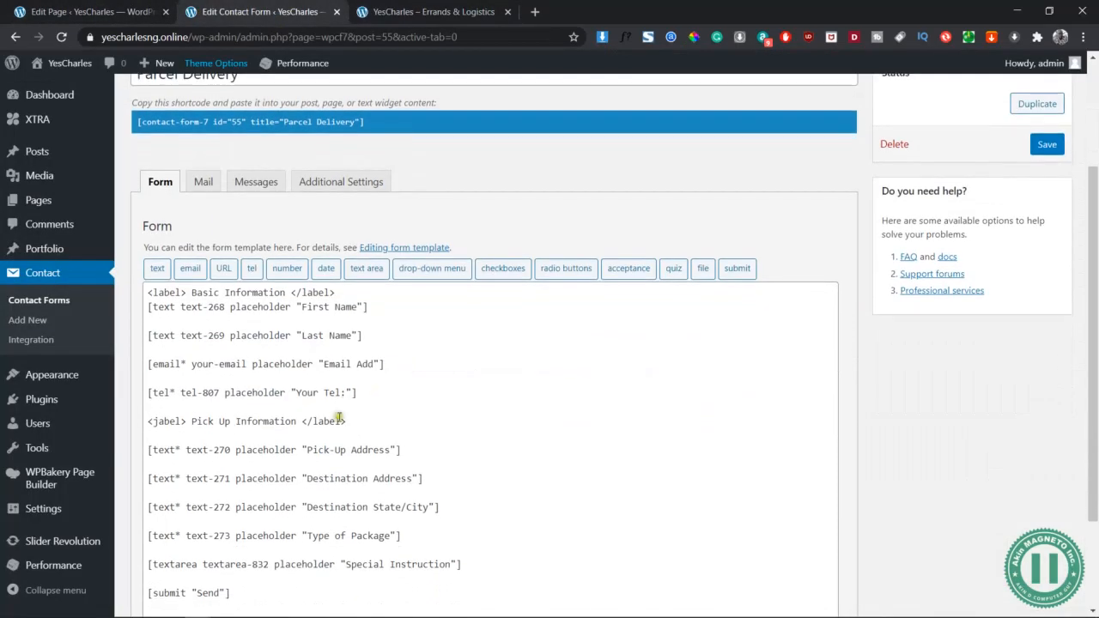
left_click(156, 421)
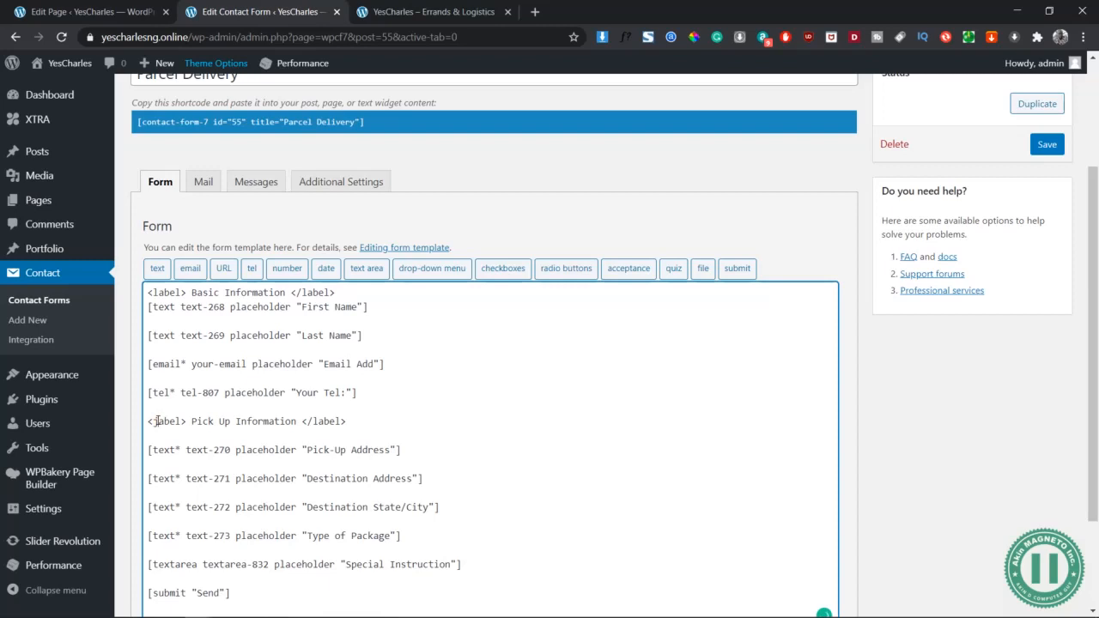
scroll(348, 427, "down", 2)
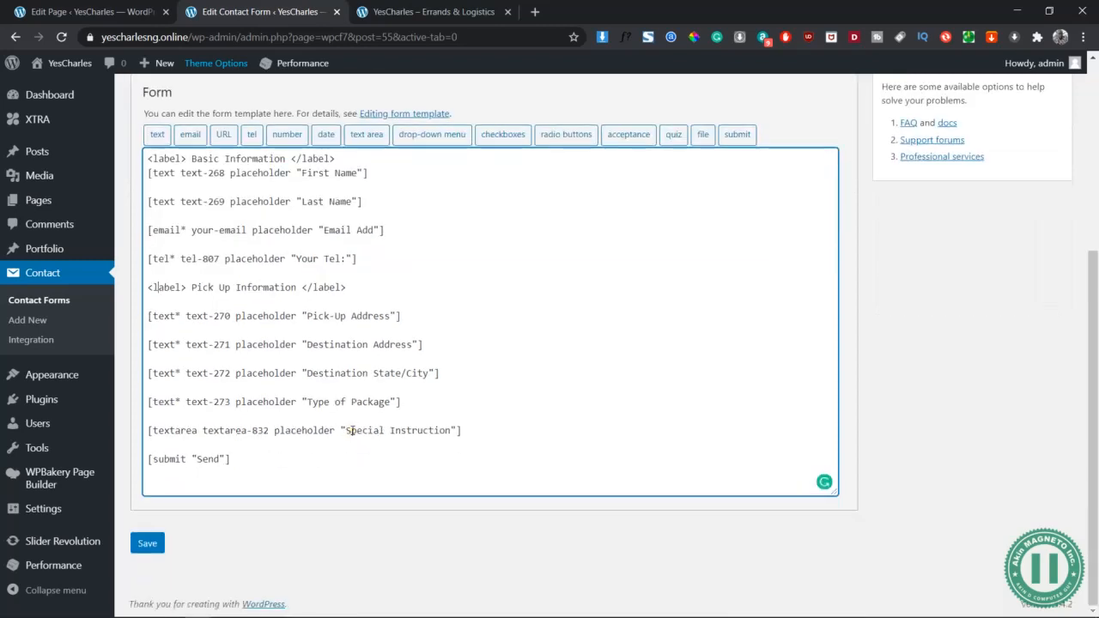
left_click(148, 543)
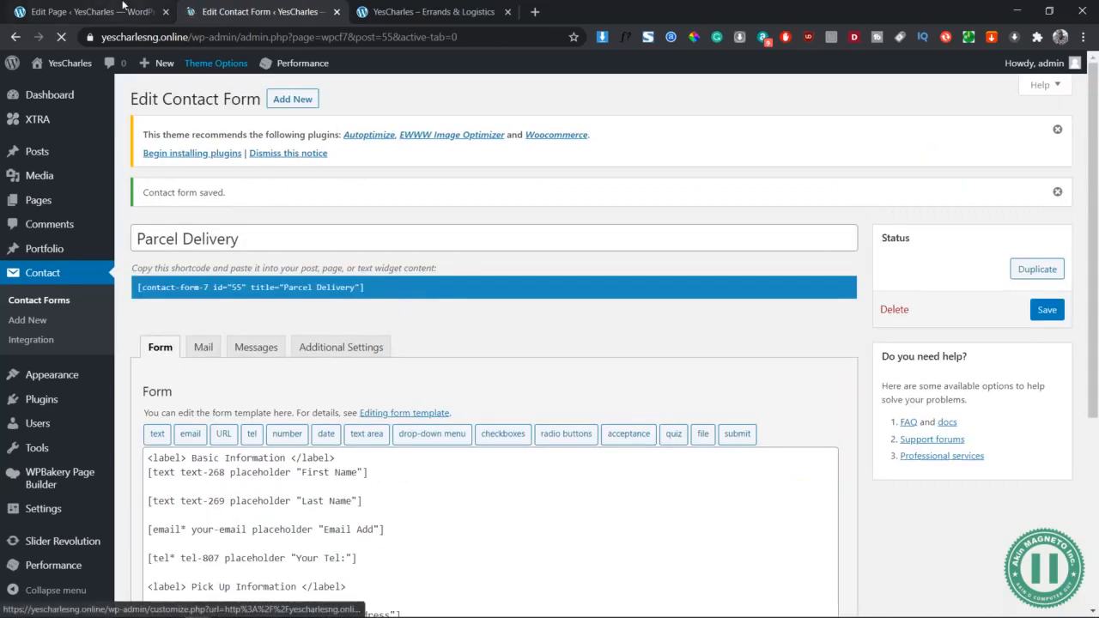
Reload the WPBakery page preview to check both section headings
left_click(95, 12)
left_click(434, 11)
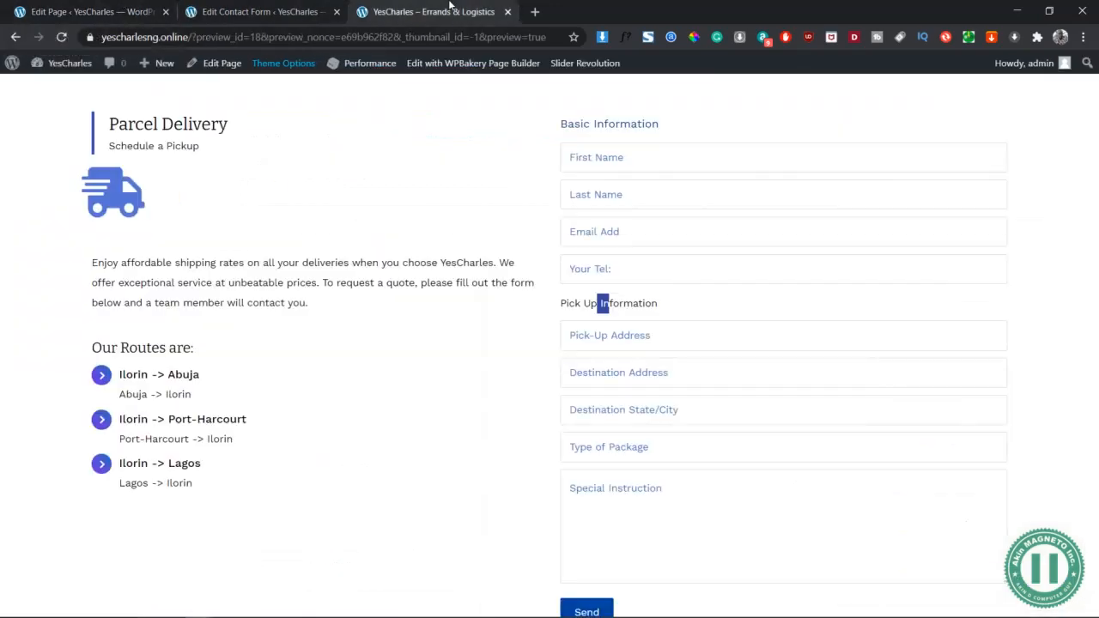
left_click(90, 11)
left_click(1008, 94)
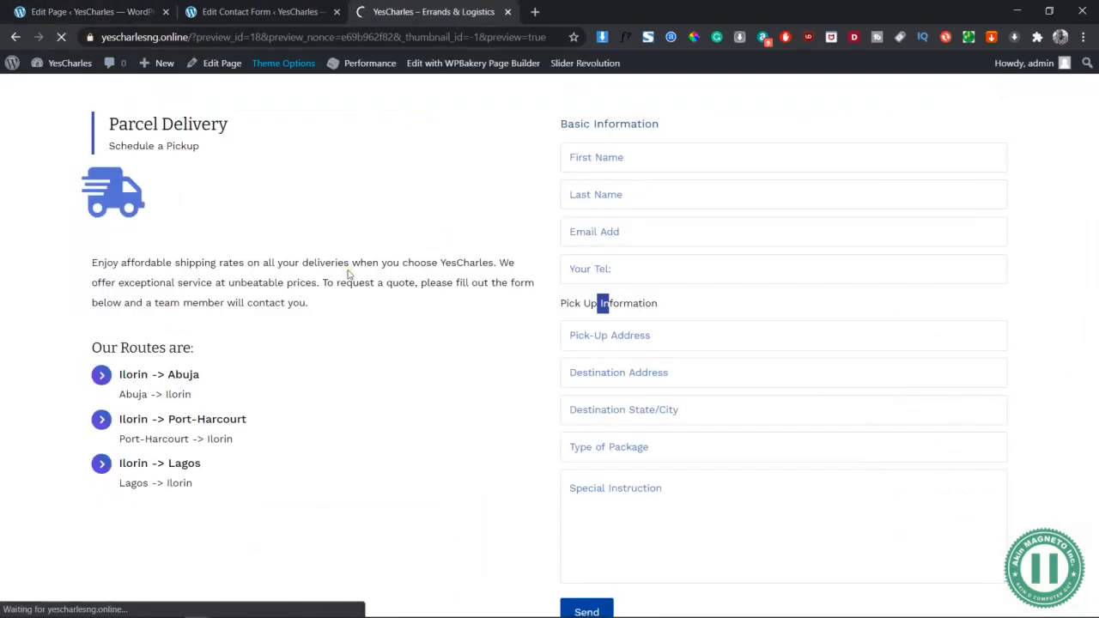
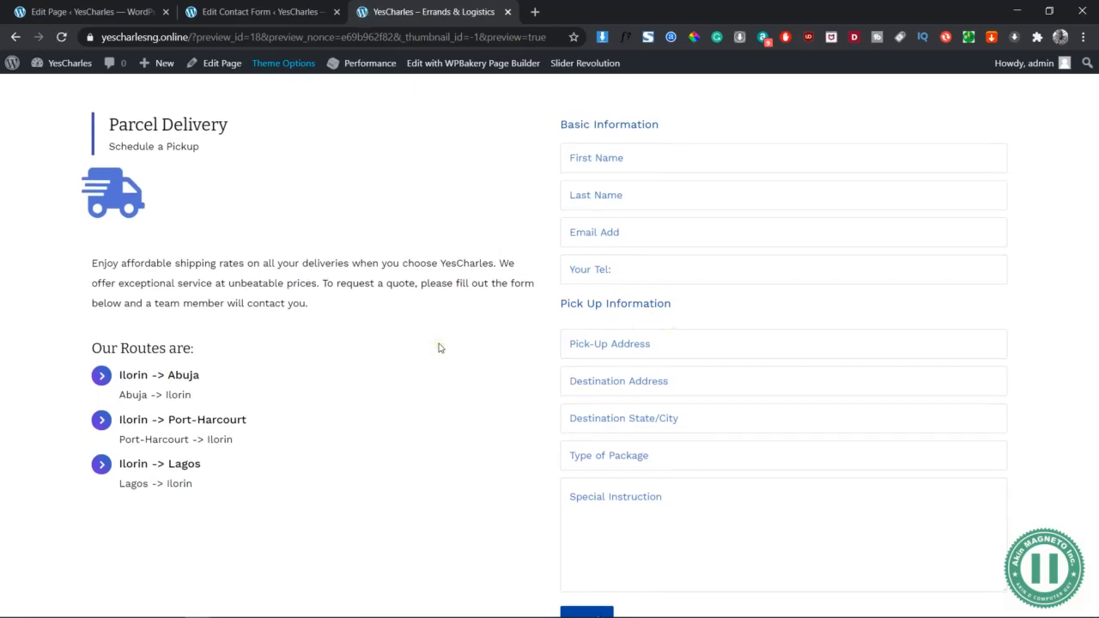
Try the First Name field on the preview and dismiss its saved-address suggestions
left_click(607, 158)
left_click(454, 206)
scroll(689, 329, "up", 2)
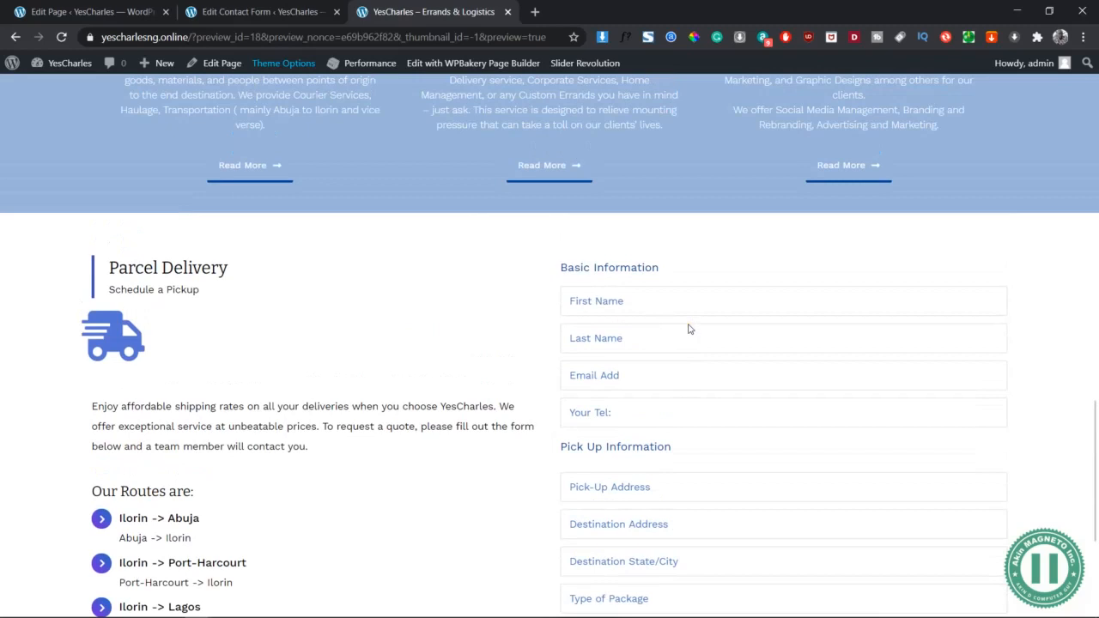
scroll(689, 329, "down", 2)
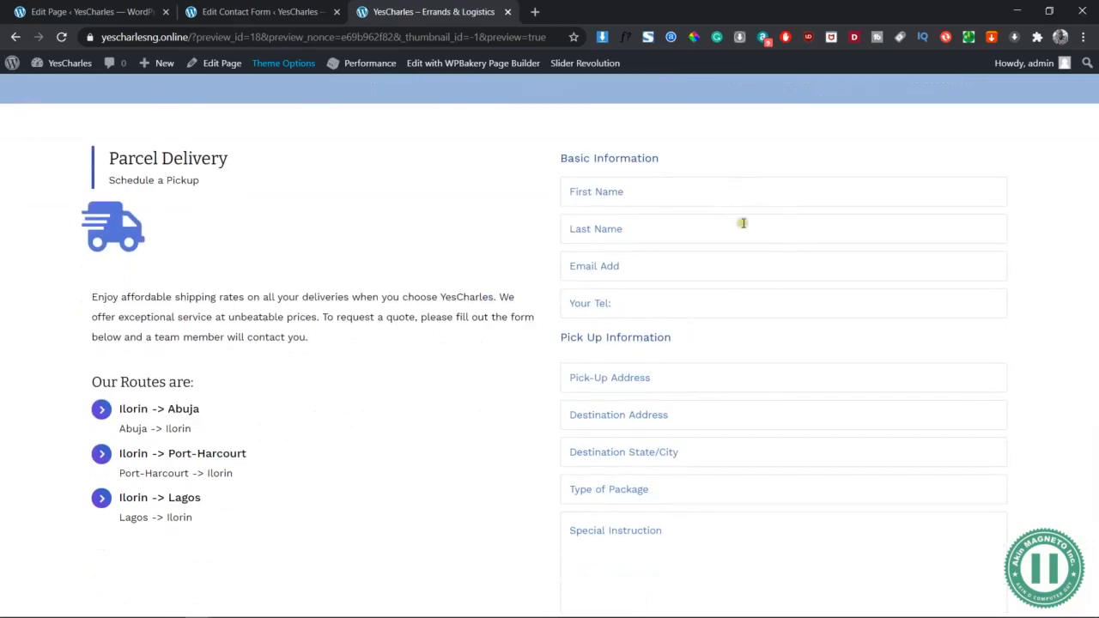
left_click(598, 192)
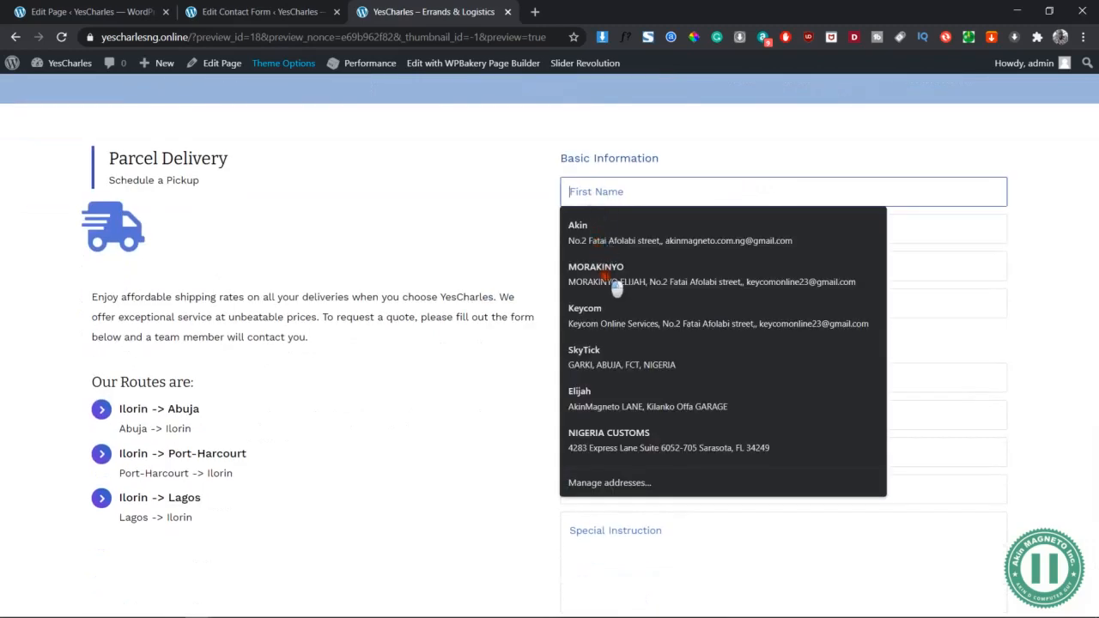
left_click(527, 218)
scroll(528, 220, "down", 1)
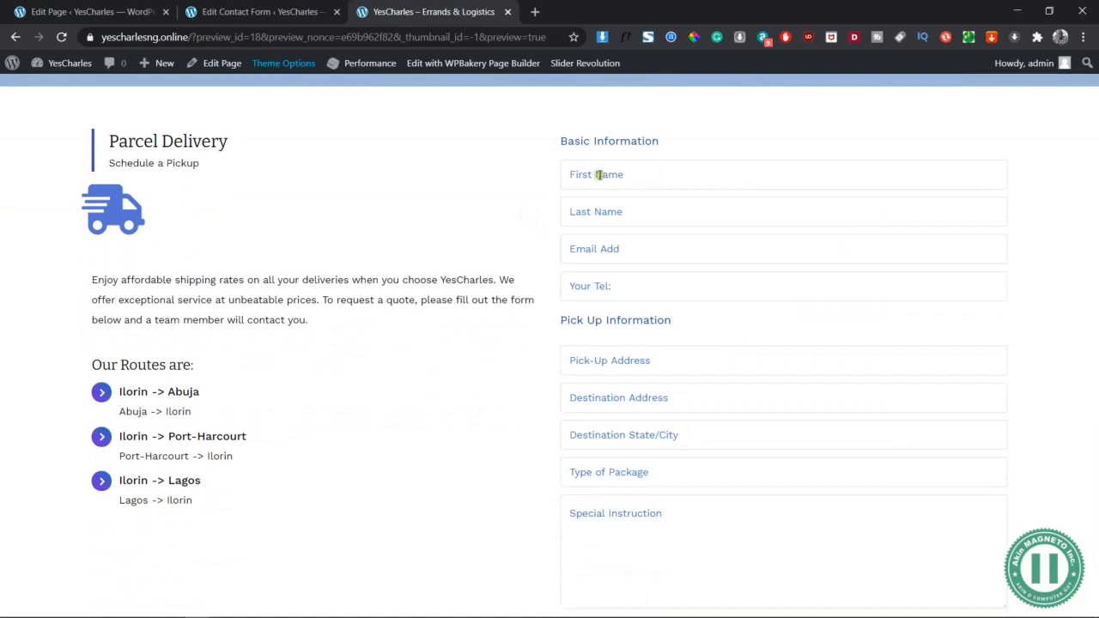
scroll(592, 376, "down", 2)
scroll(591, 375, "up", 2)
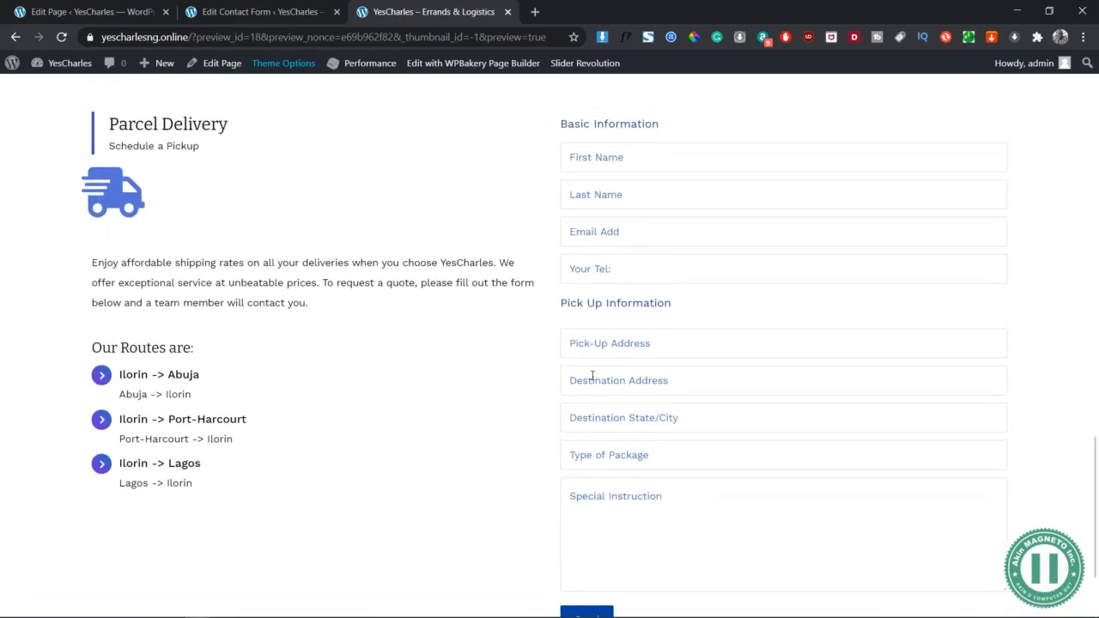
scroll(592, 375, "up", 1)
scroll(592, 374, "down", 1)
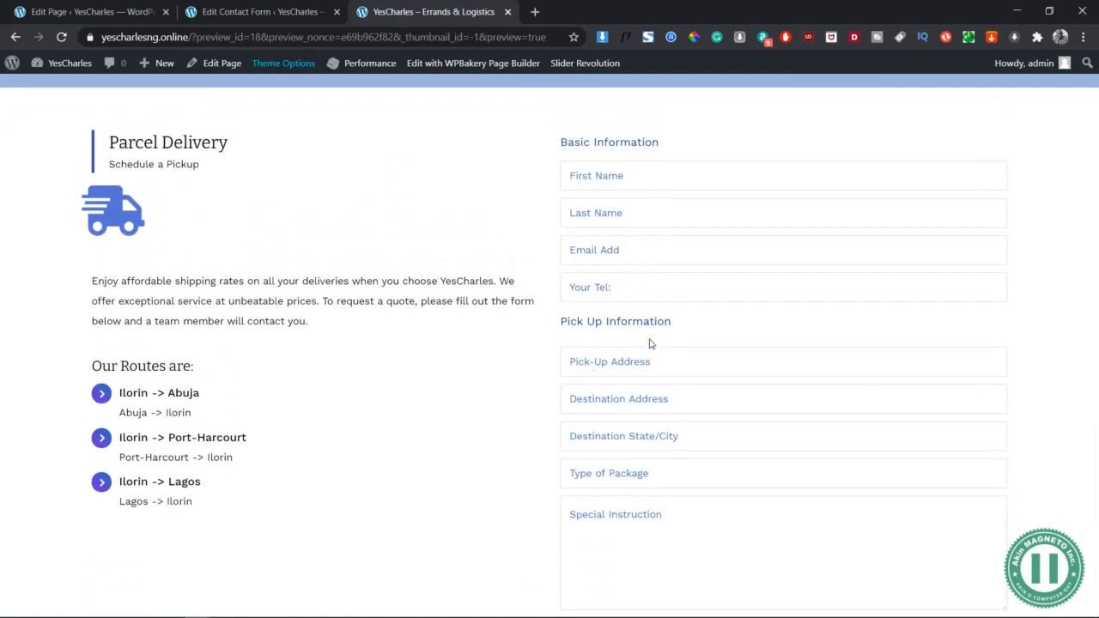
Highlight the Basic Information labels, then choose Inspect from the page's context menu
left_click_drag(557, 150, 572, 255)
left_click(685, 292)
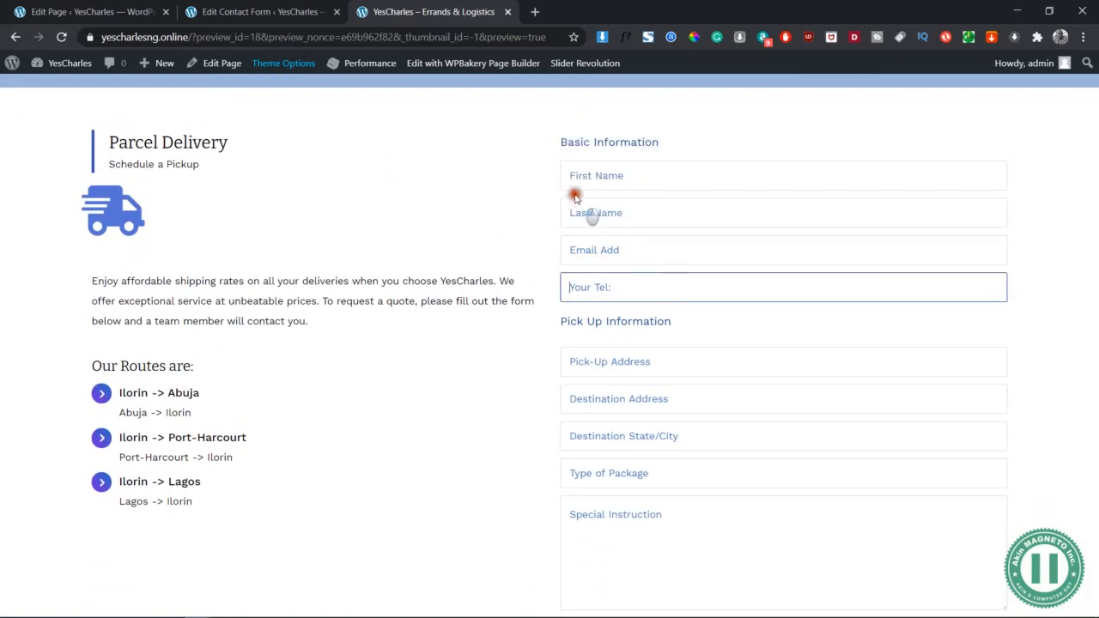
left_click_drag(551, 165, 560, 318)
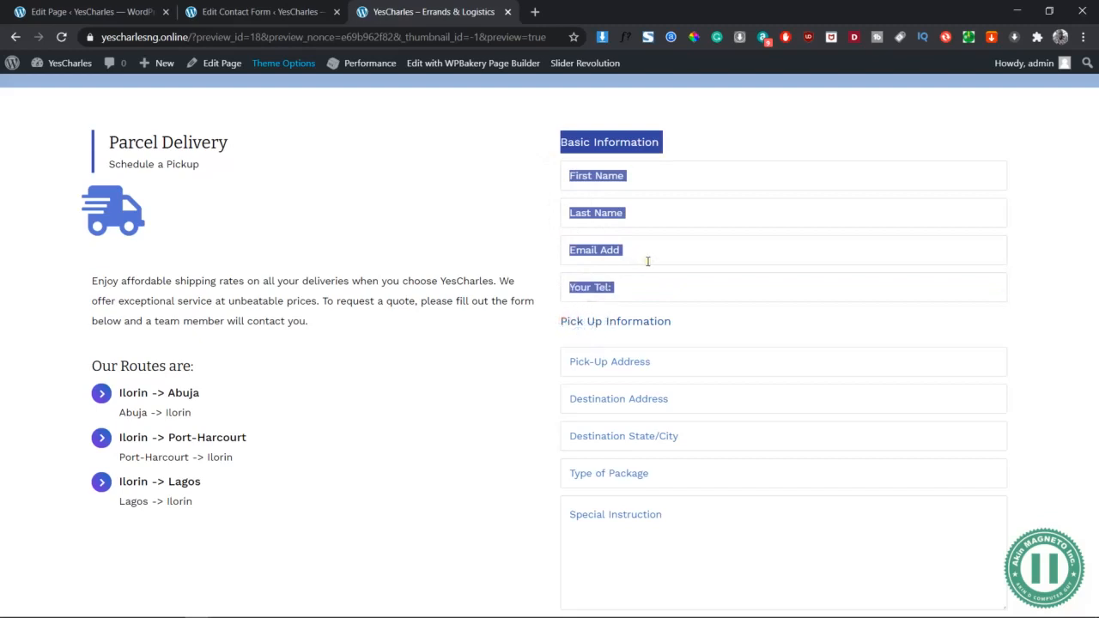
left_click_drag(759, 168, 540, 183)
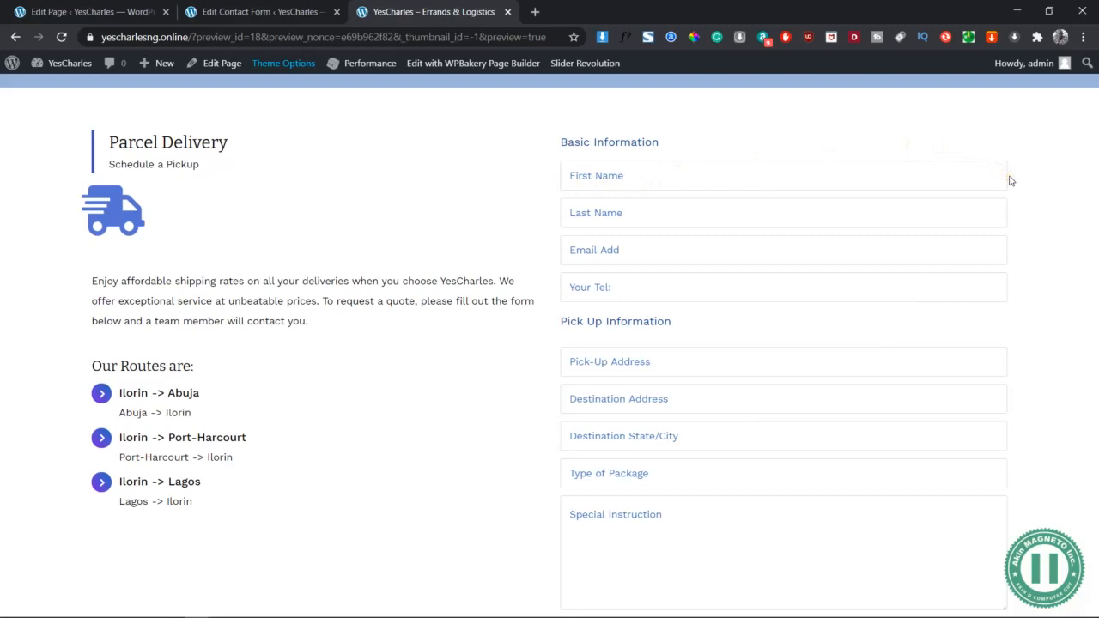
left_click(631, 175)
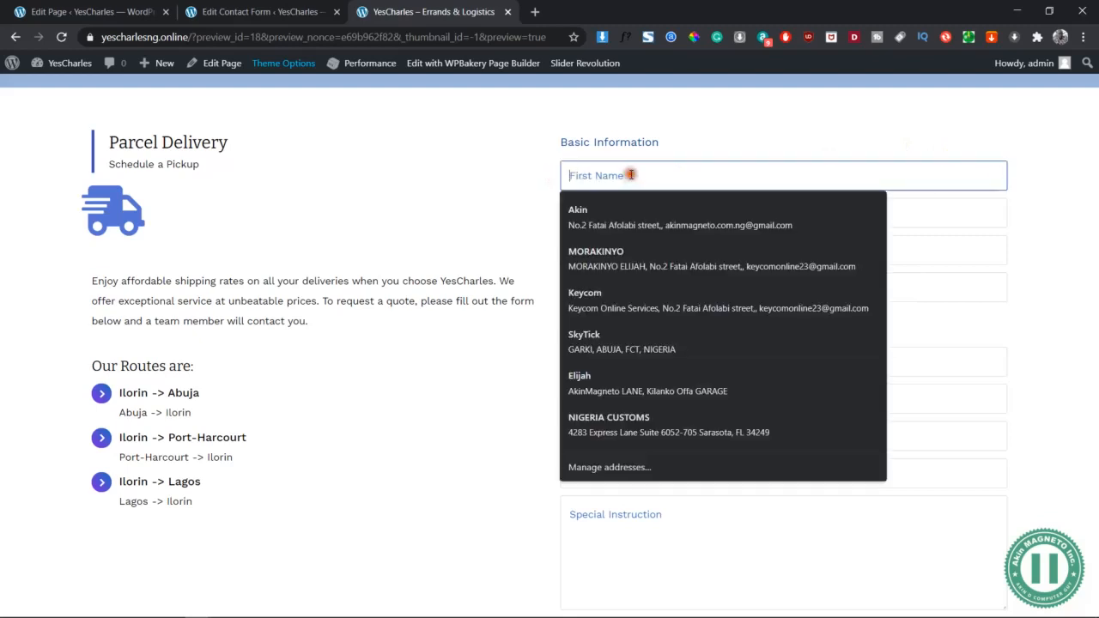
left_click(1024, 206)
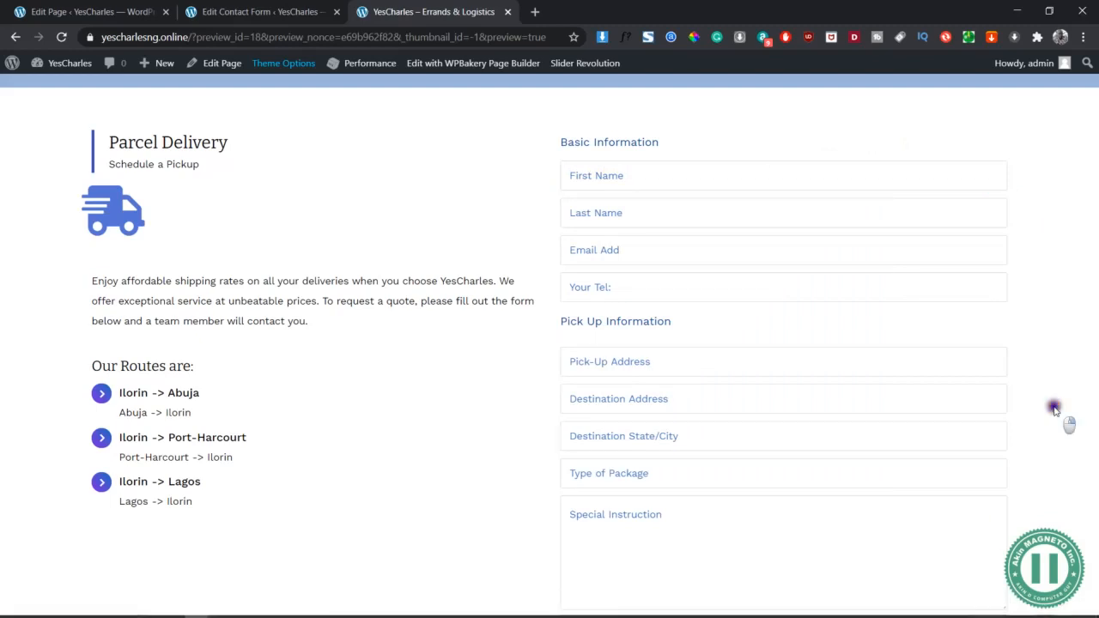
right_click(1054, 407)
left_click(913, 396)
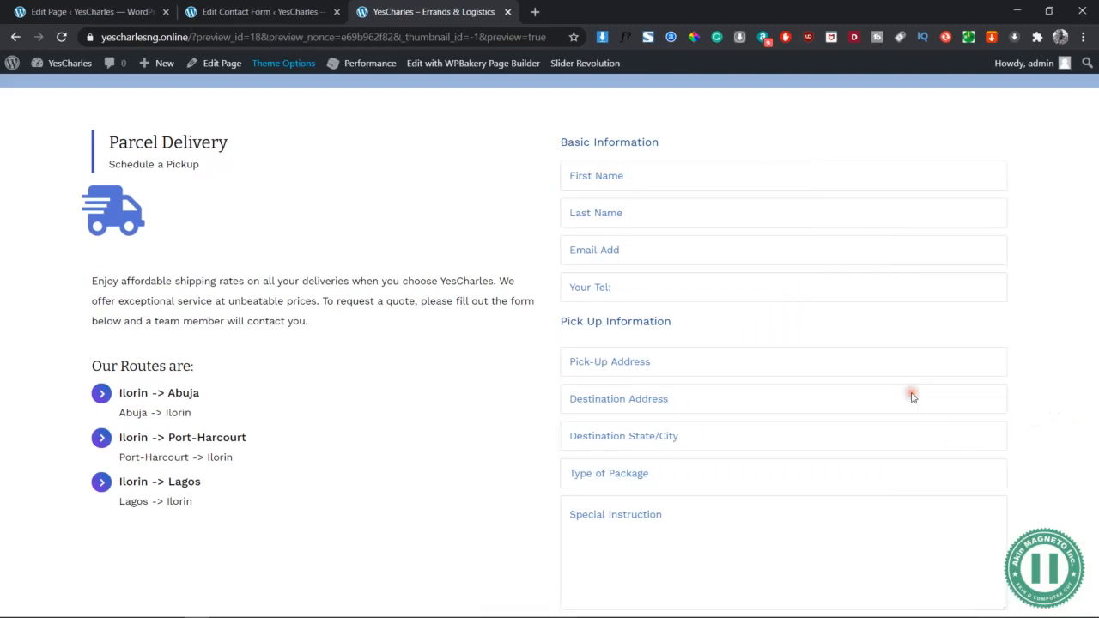
Turn off DevTools' device toolbar, scroll to the Parcel Delivery form, and pick its inputs to inspect
left_click(31, 526)
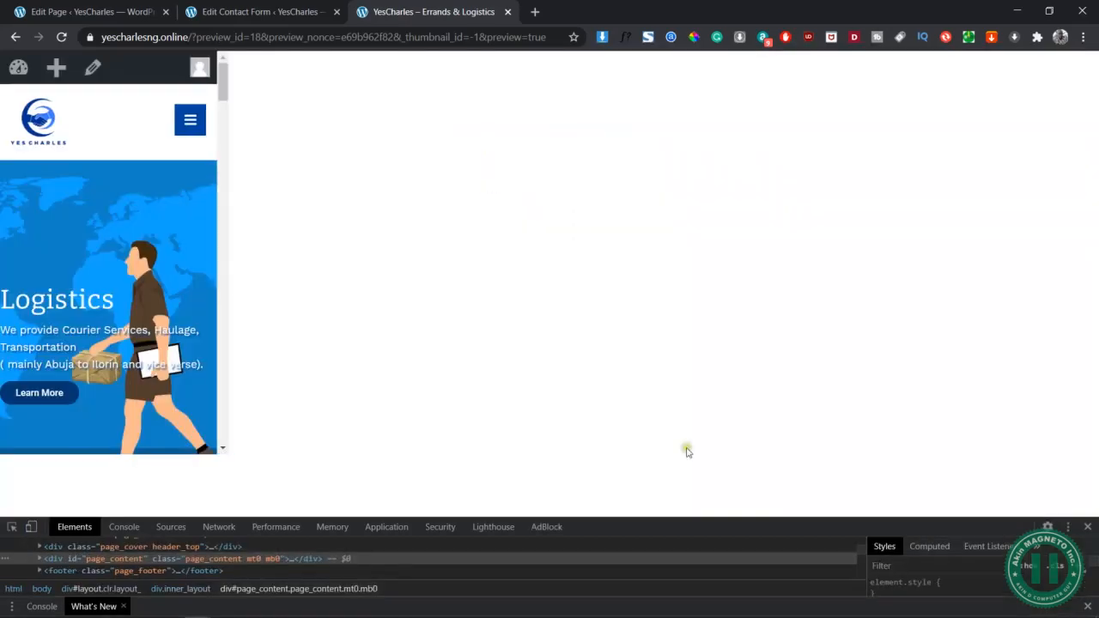
scroll(846, 390, "down", 15)
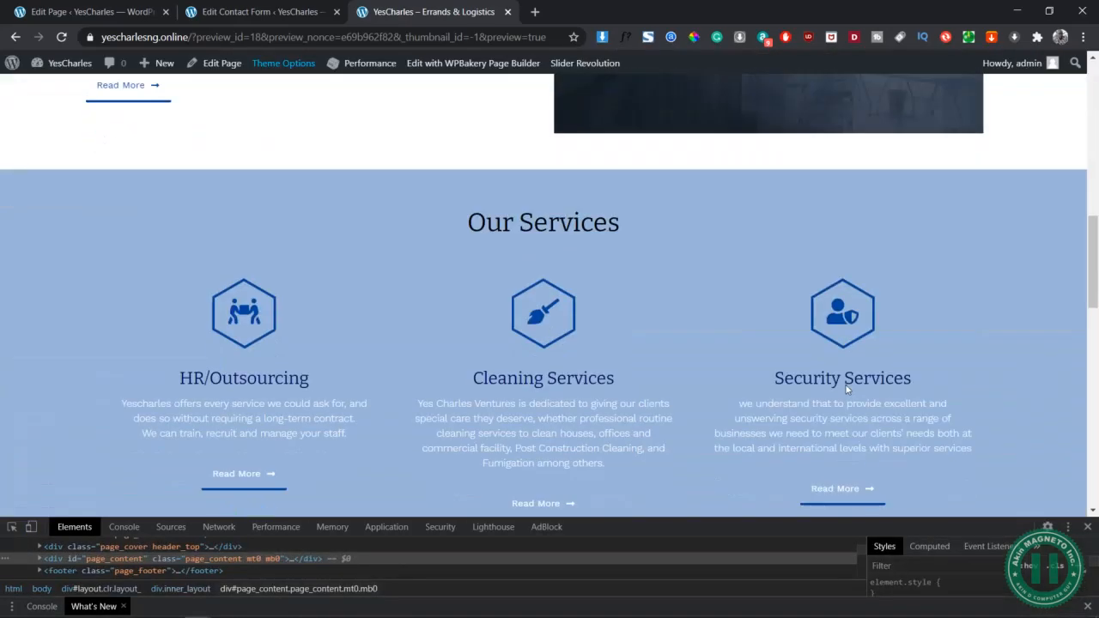
scroll(846, 390, "down", 2)
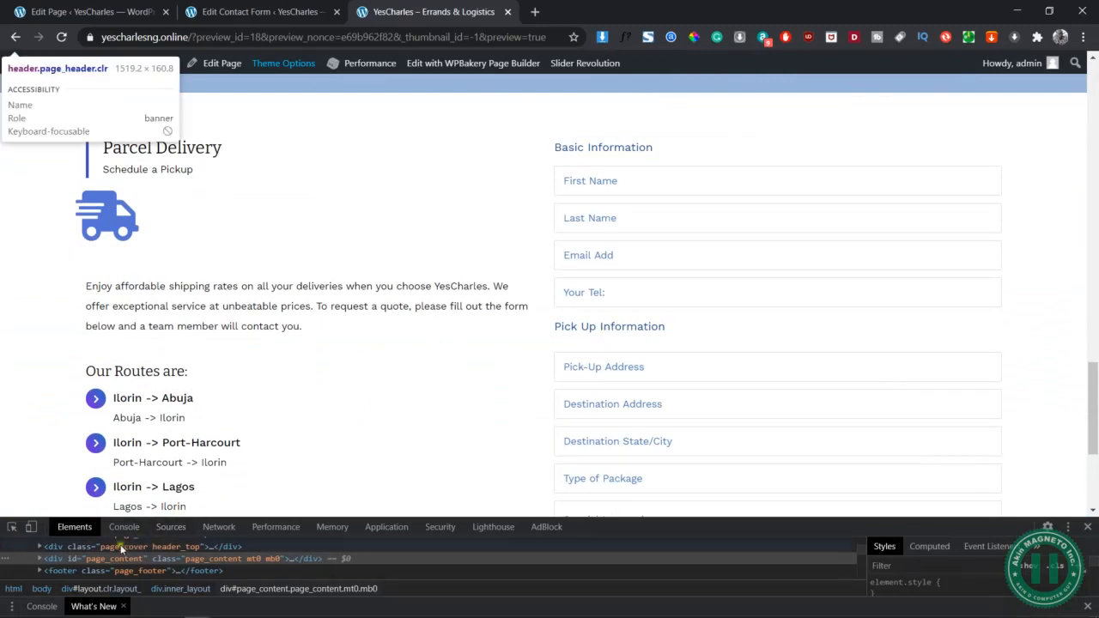
left_click(12, 531)
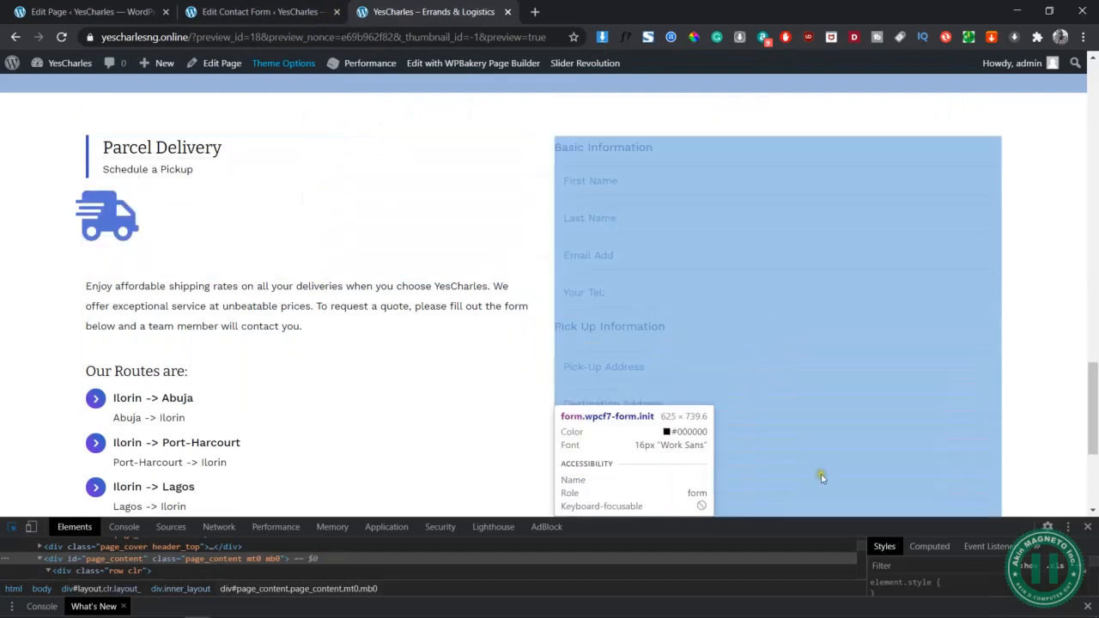
scroll(823, 472, "down", 2)
scroll(823, 476, "up", 2)
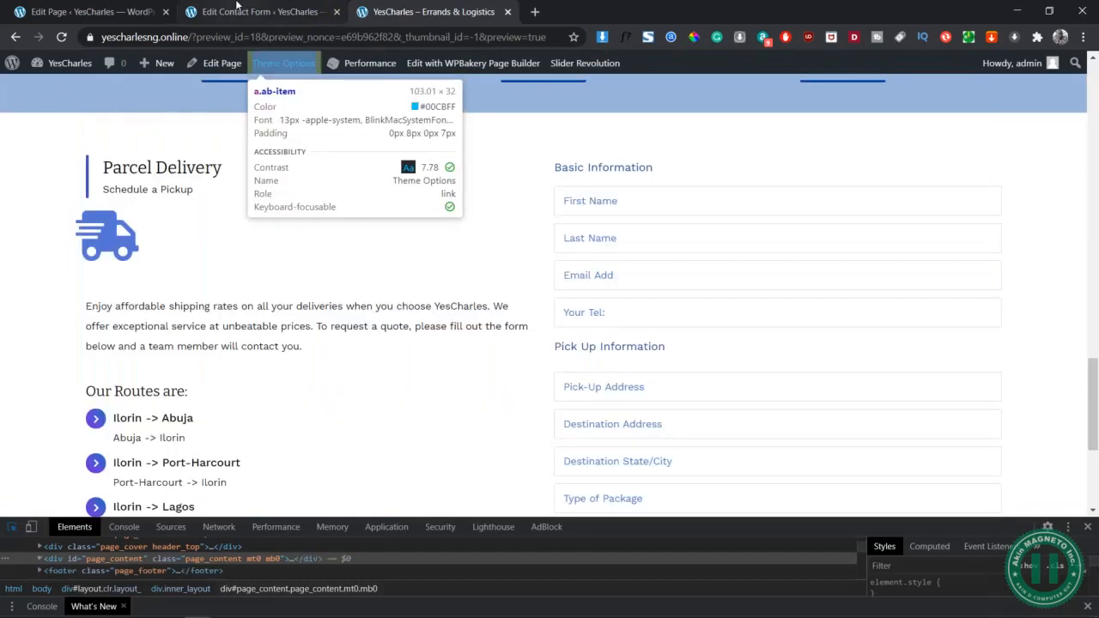
Check the contact form template, then open the Contact Form 7 Pro element's Styling settings
left_click(237, 10)
left_click(106, 6)
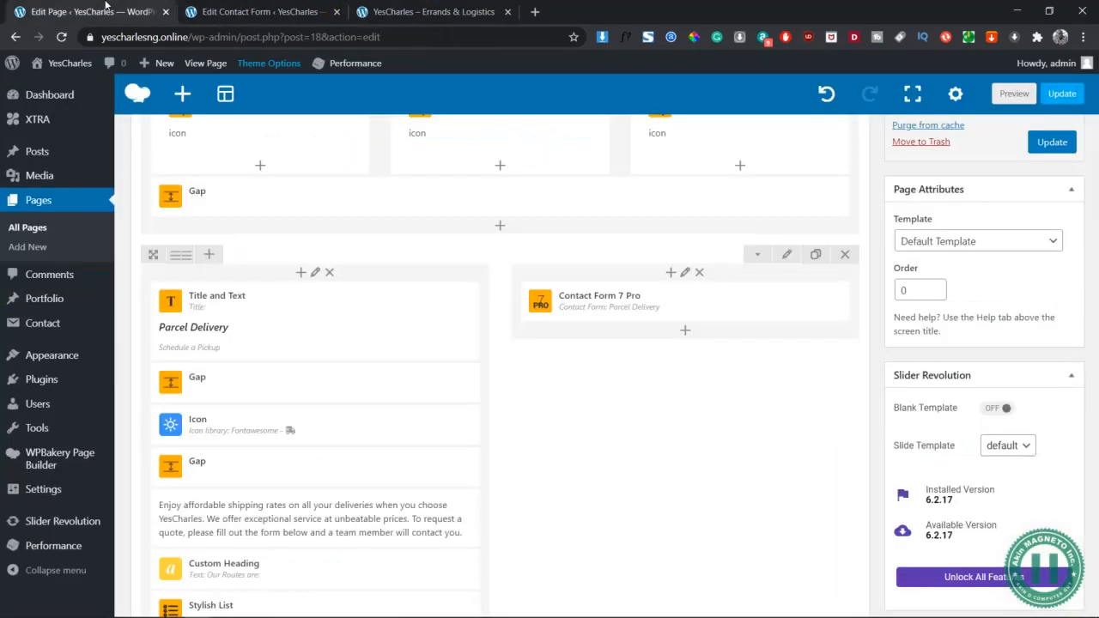
left_click(250, 11)
scroll(477, 503, "down", 3)
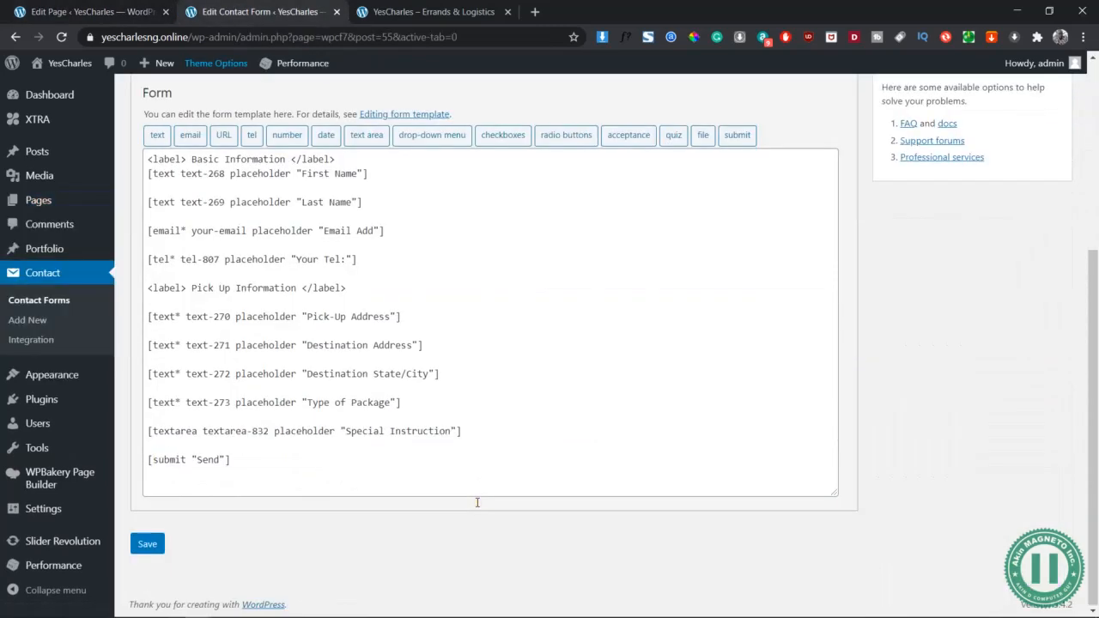
scroll(478, 503, "up", 2)
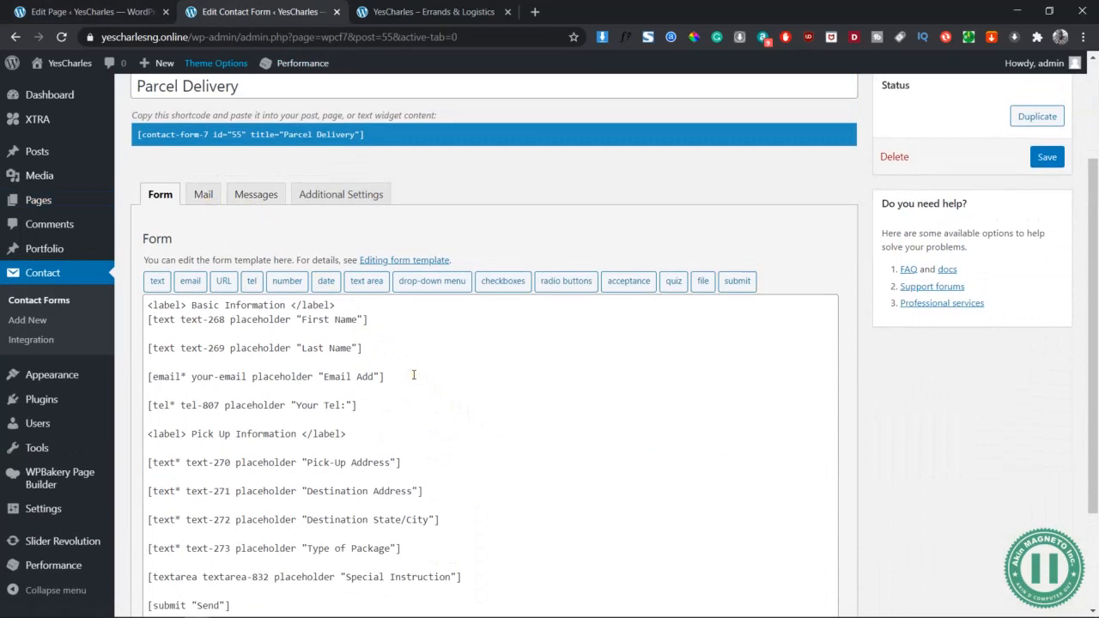
left_click(129, 12)
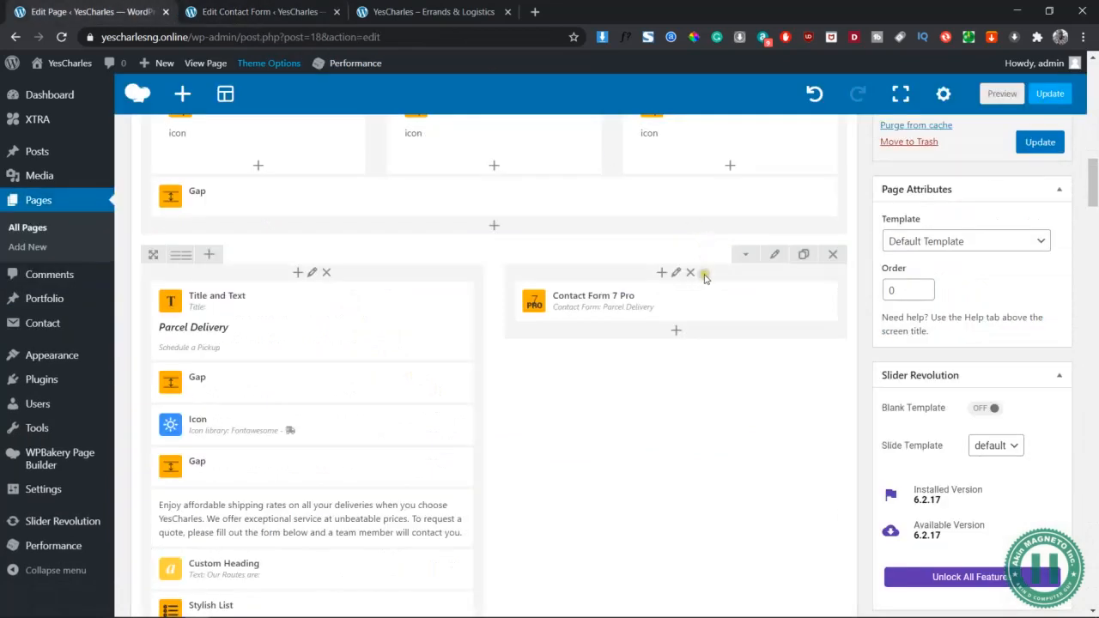
mouse_move(703, 305)
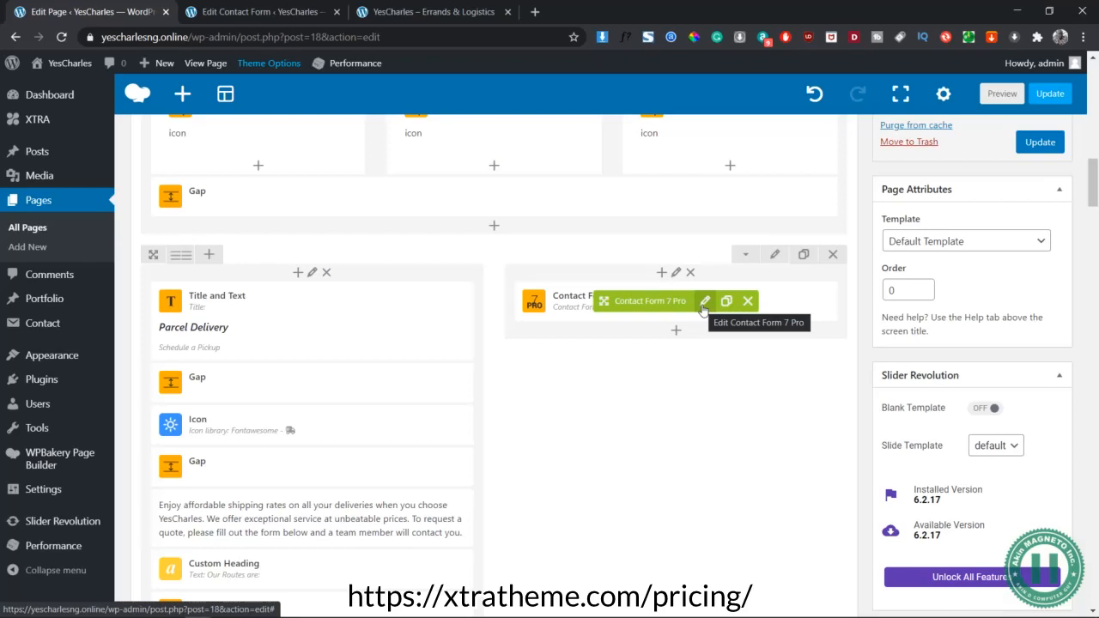
left_click(703, 304)
scroll(767, 396, "down", 5)
Inspect the First Name input's markup in the preview, then review the element settings
scroll(708, 287, "up", 5)
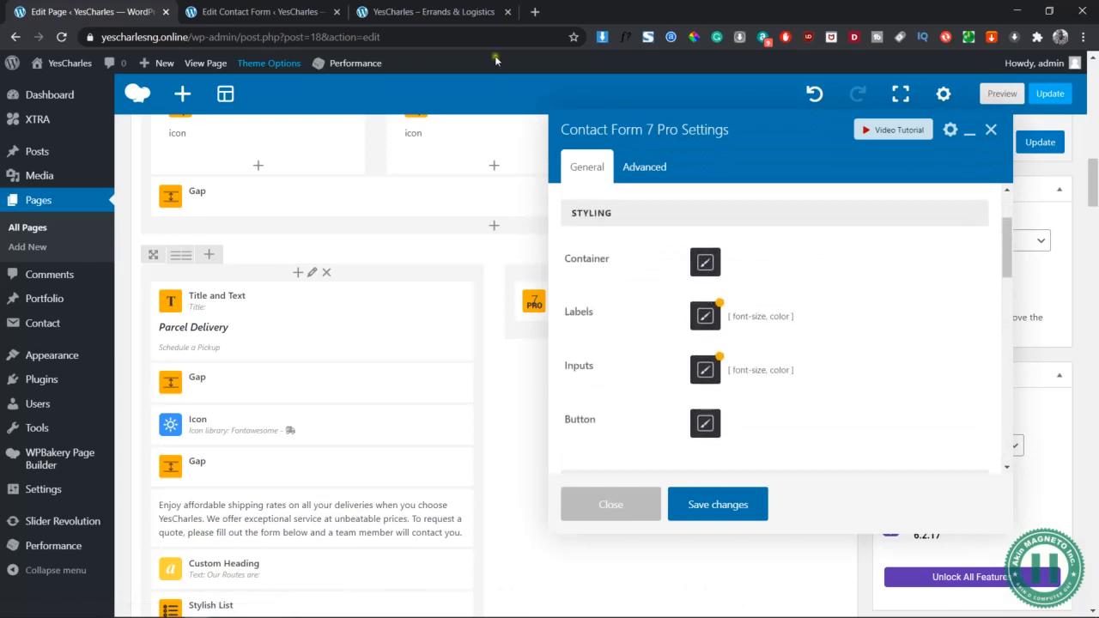
left_click(258, 12)
left_click(124, 9)
left_click(481, 12)
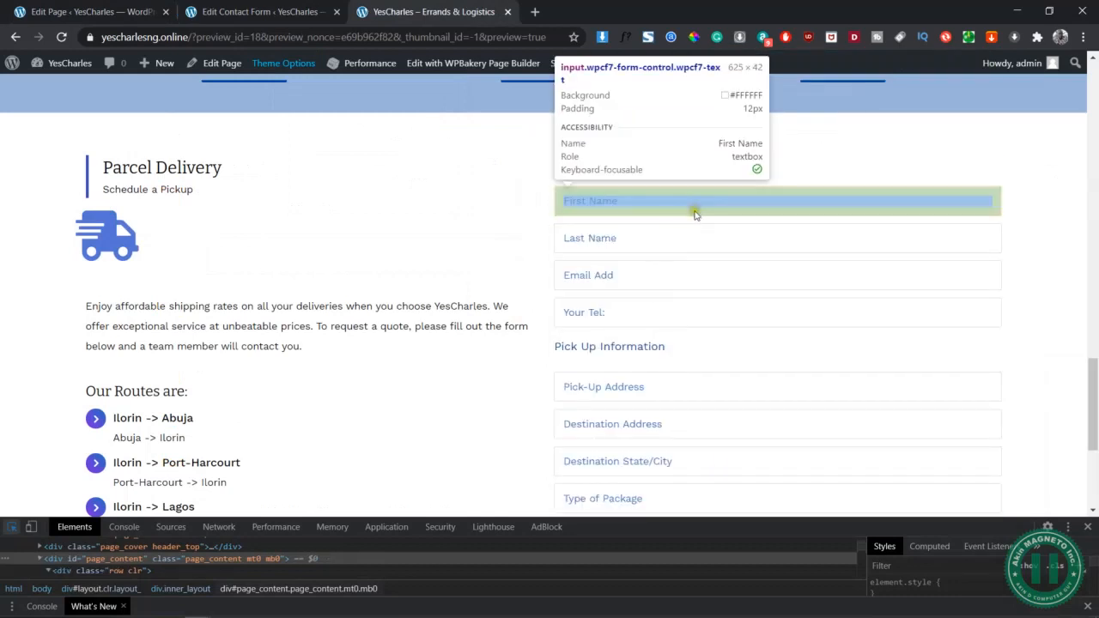
left_click(696, 209)
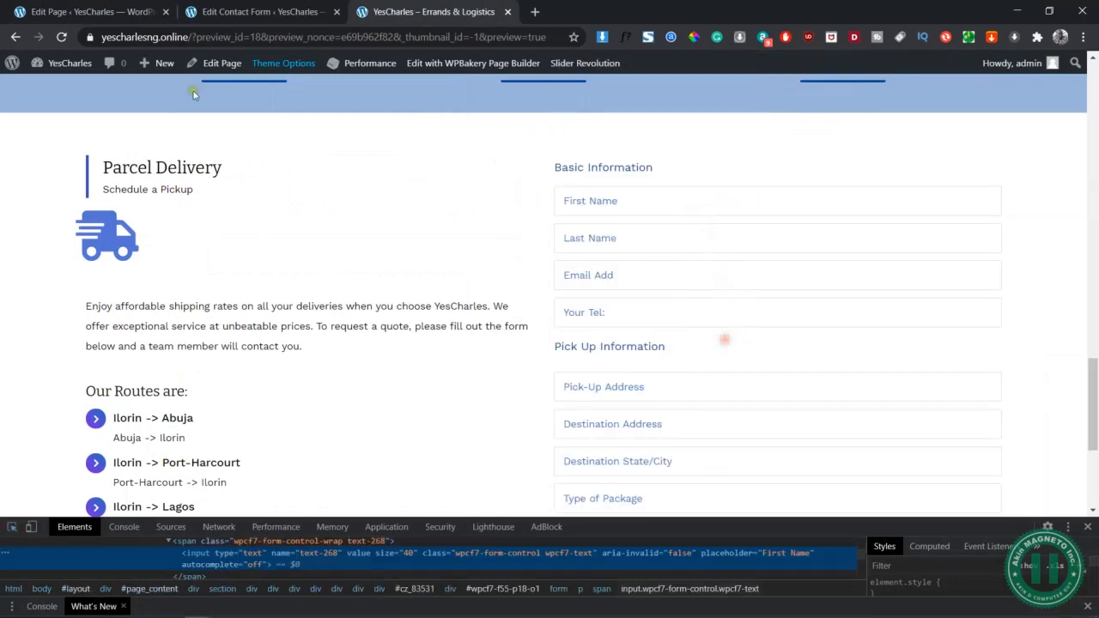
left_click(103, 8)
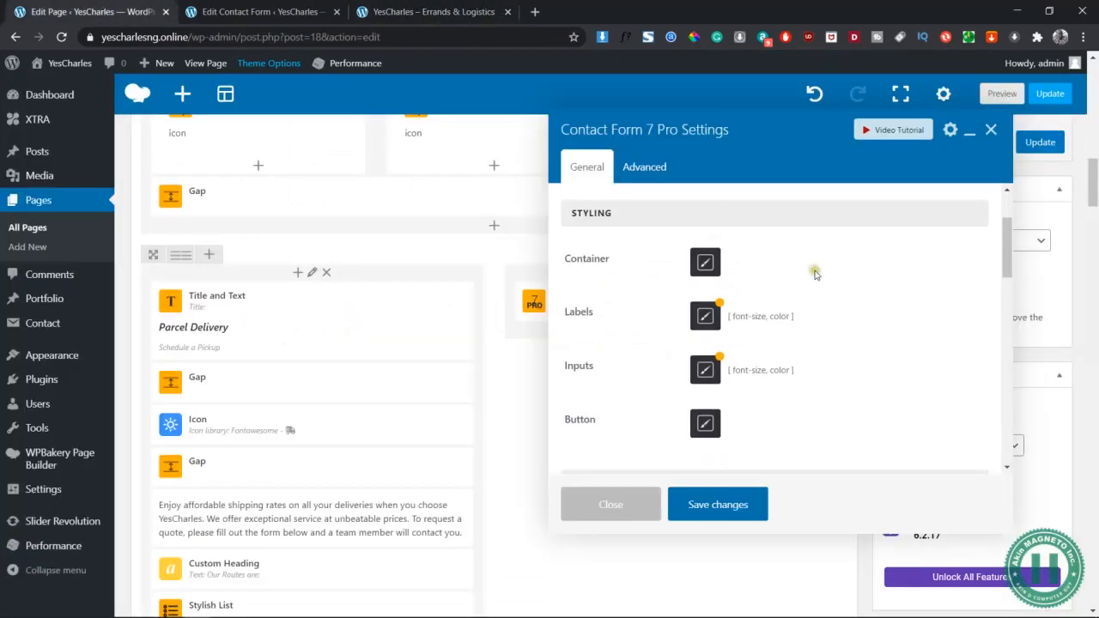
scroll(827, 273, "down", 3)
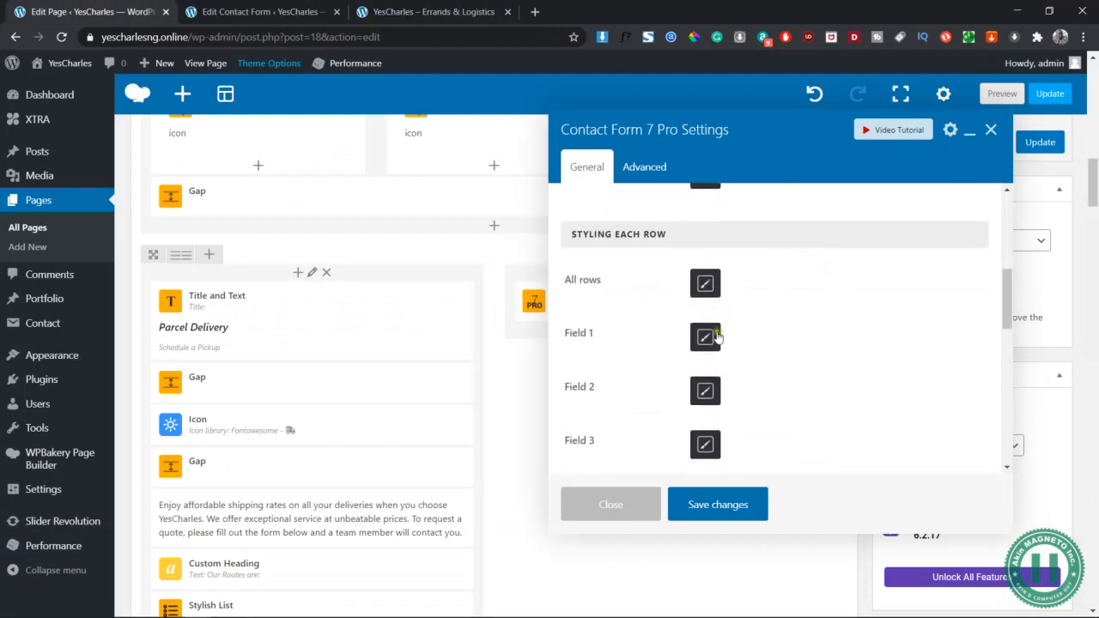
scroll(715, 353, "down", 1)
scroll(713, 354, "down", 1)
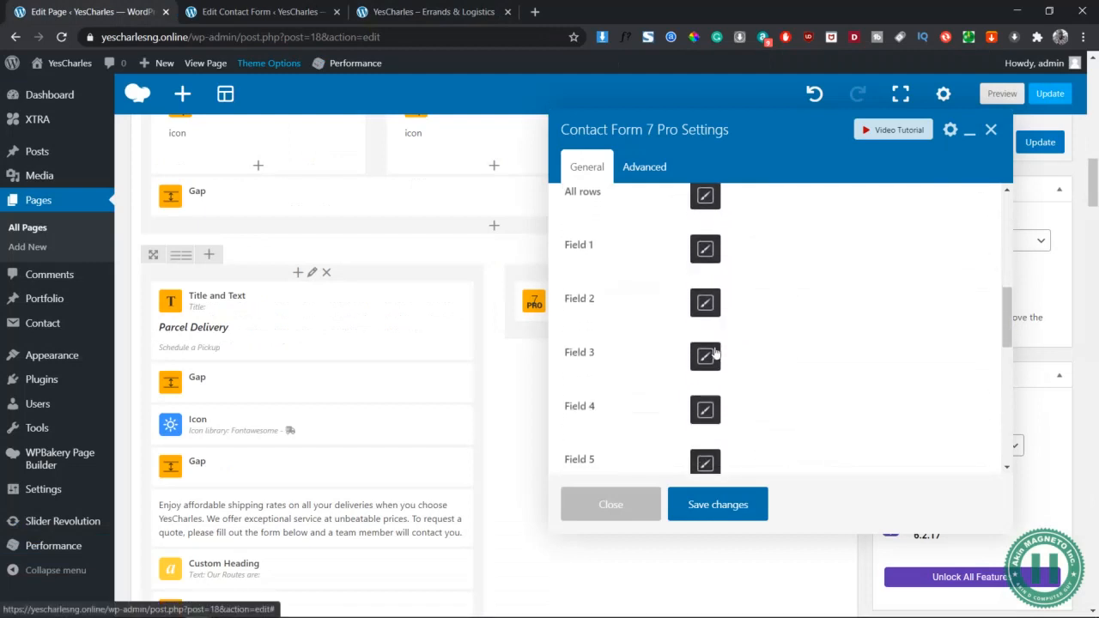
scroll(709, 354, "up", 1)
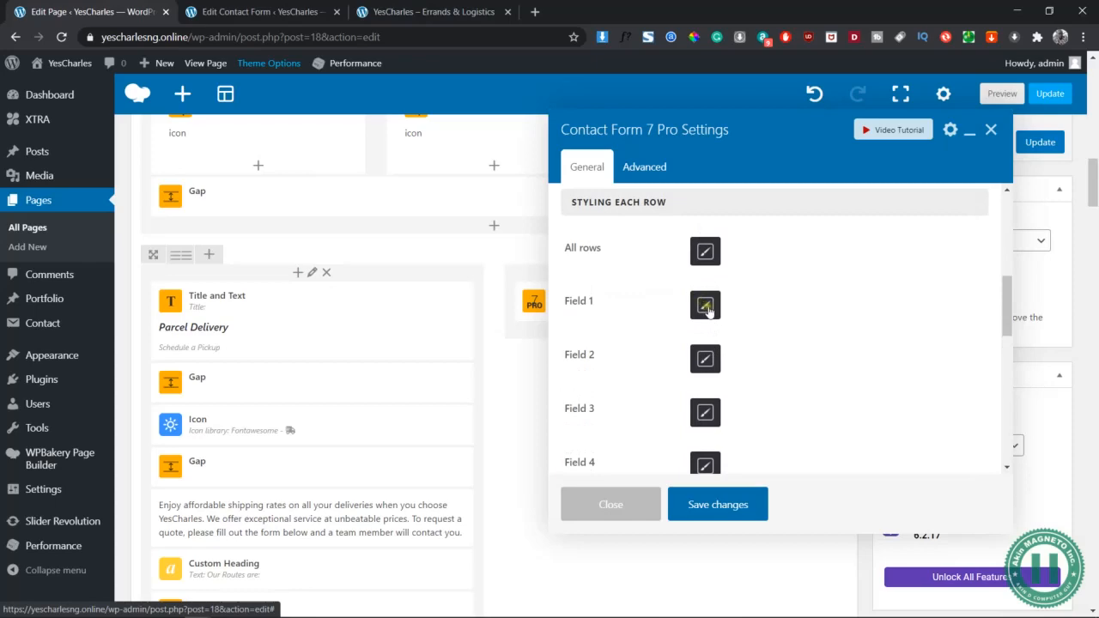
Test the Last Name and Email Add fields in the preview, then open Field 1's styling options
left_click(260, 12)
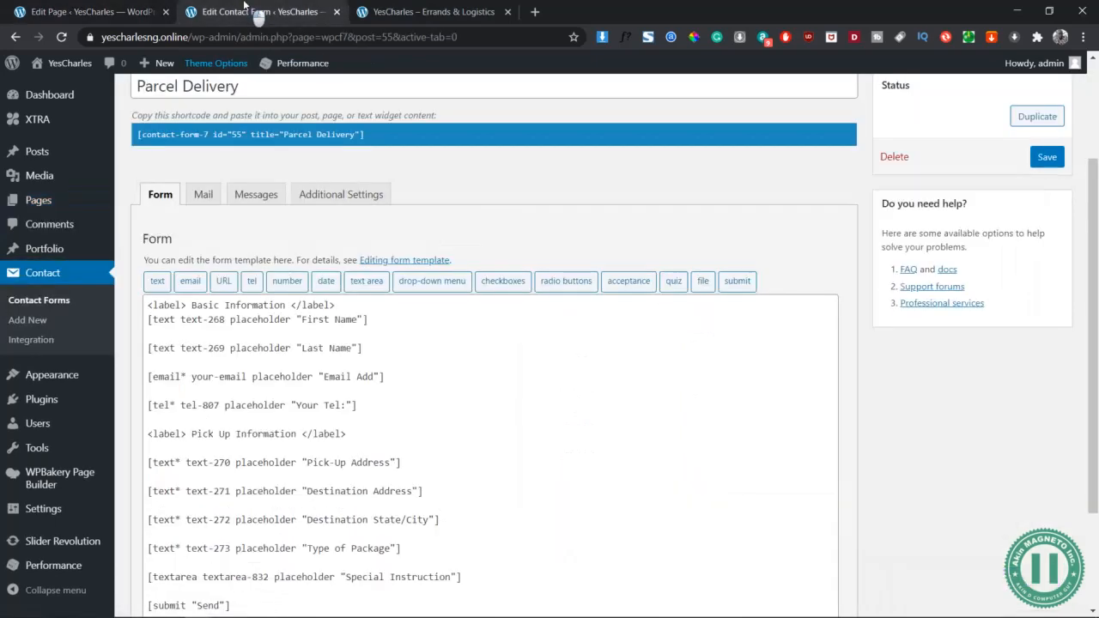
left_click(412, 12)
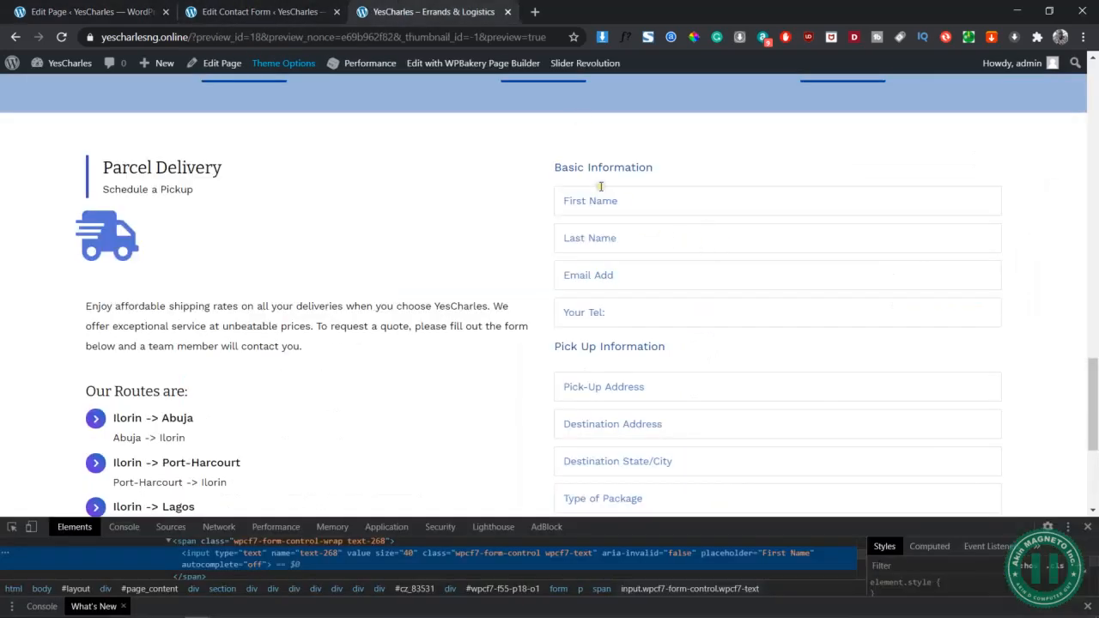
left_click(638, 241)
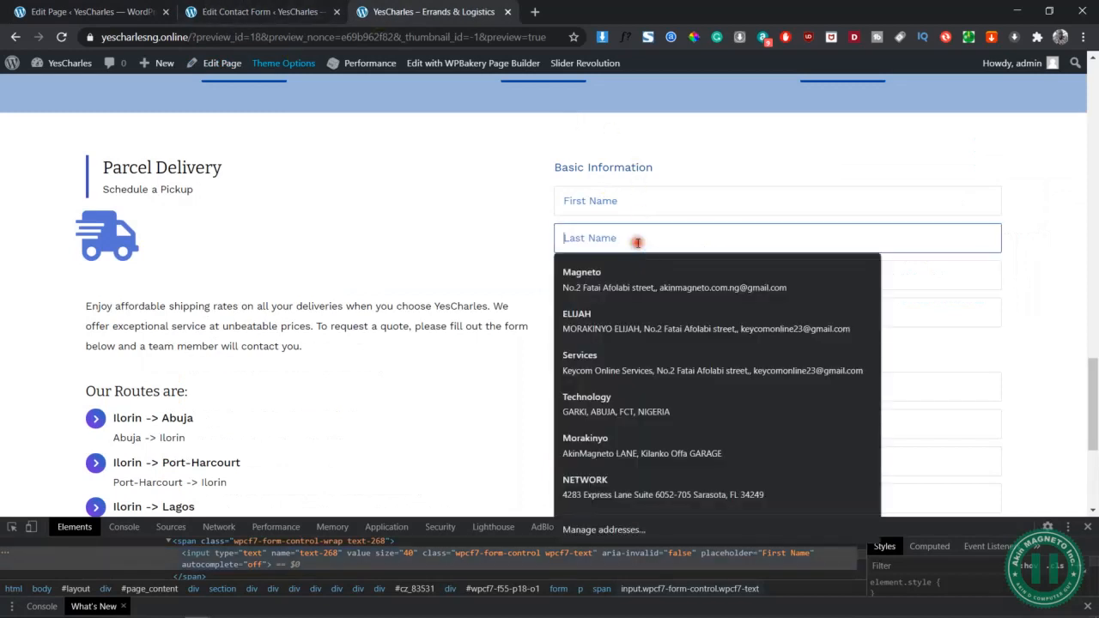
left_click(502, 235)
left_click(678, 284)
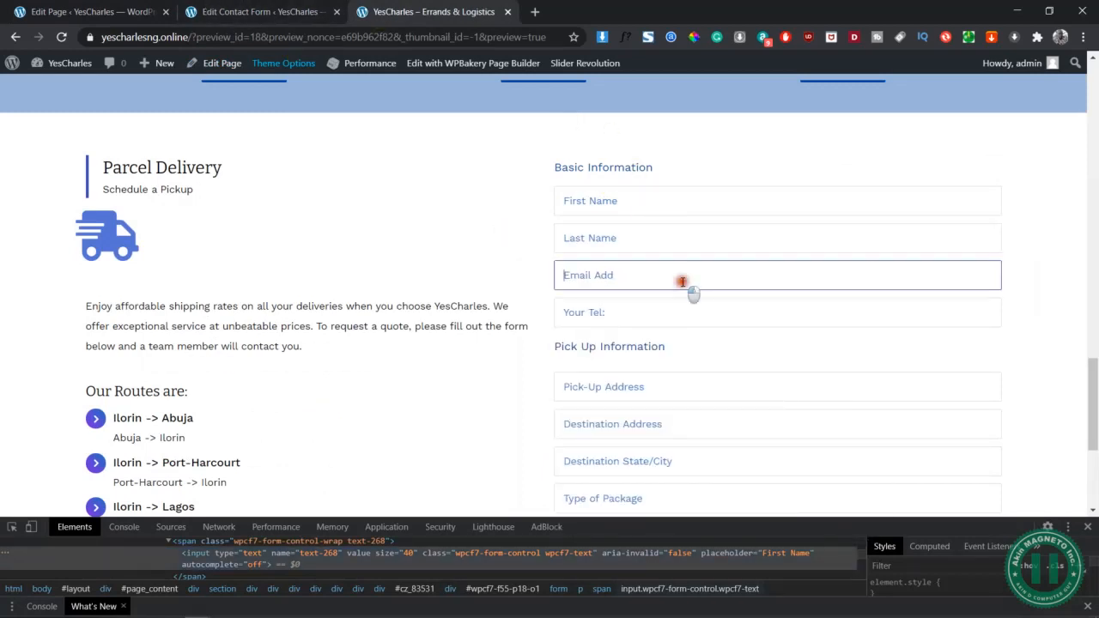
left_click(496, 244)
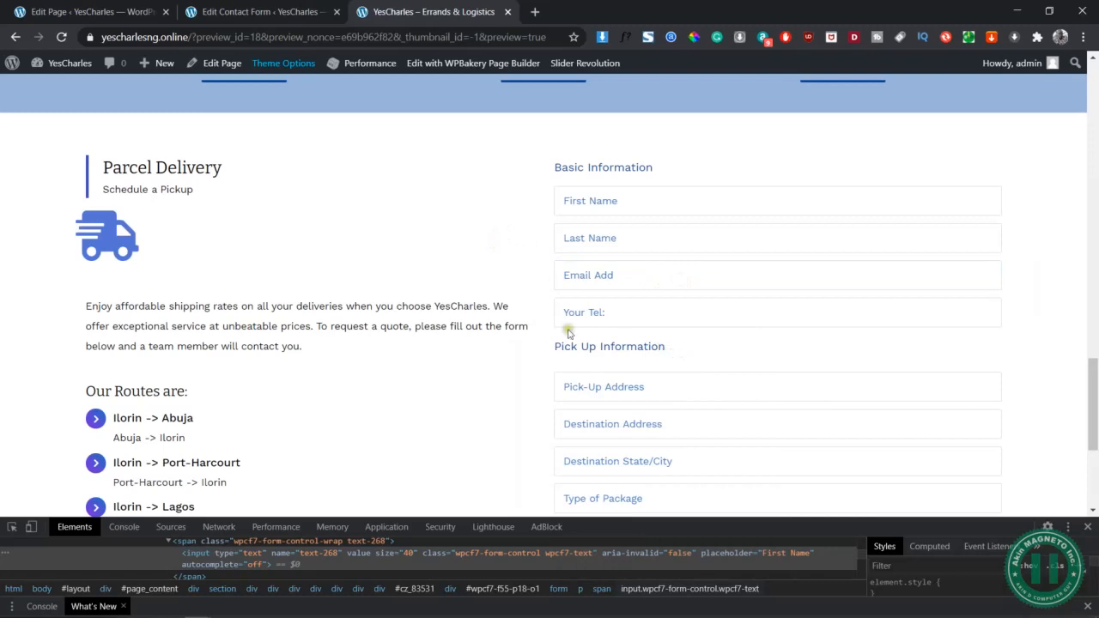
left_click(97, 8)
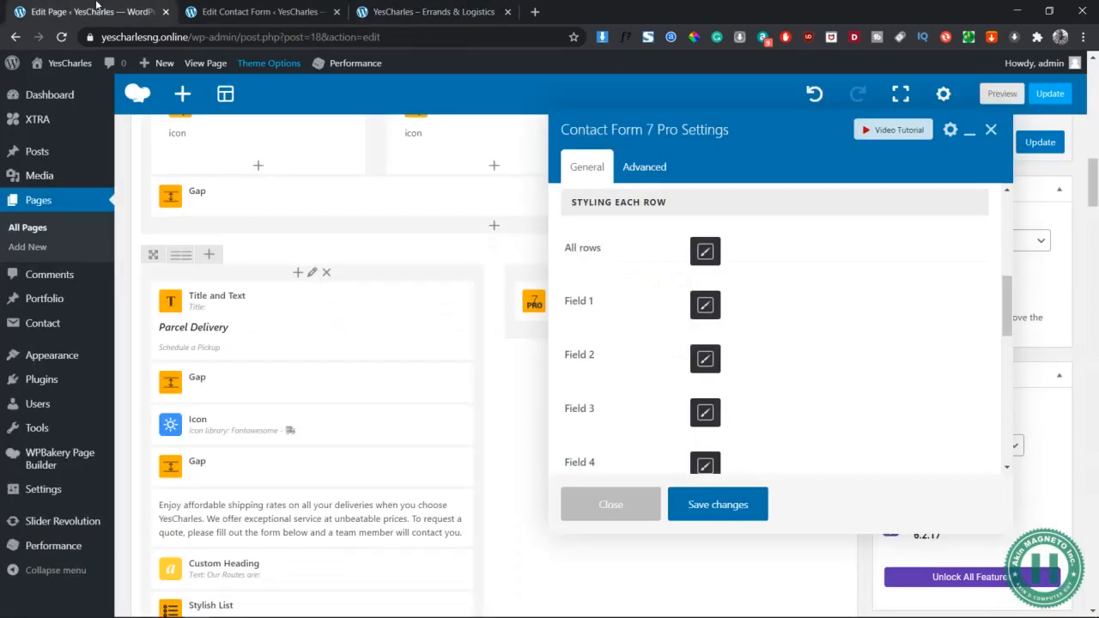
left_click(705, 306)
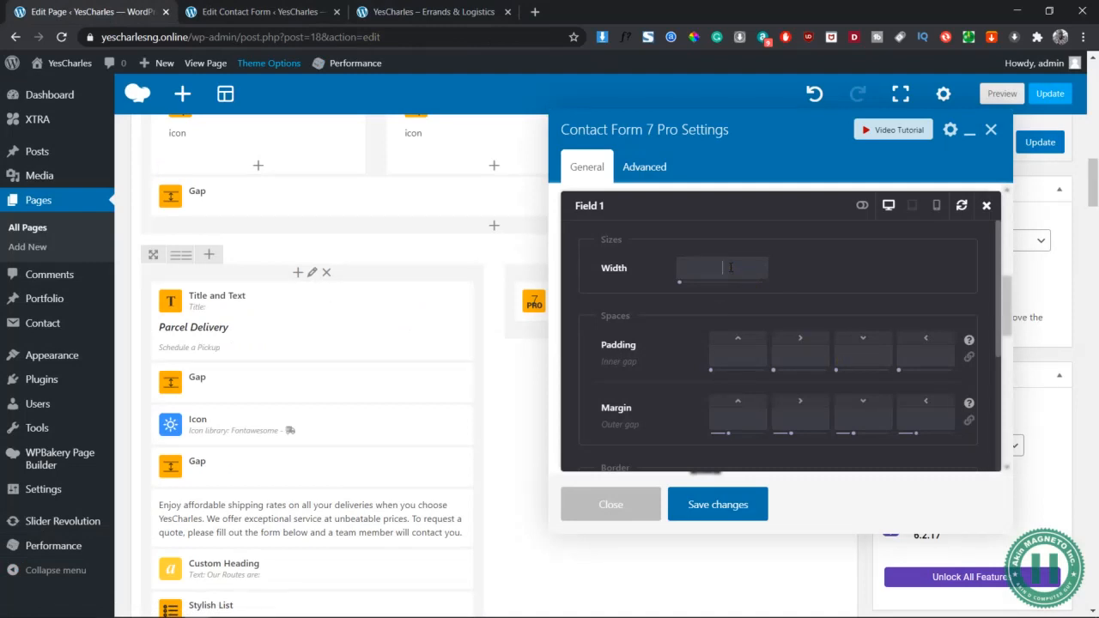
Work out half of 625 on the calculator for the field widths
key("XF86Calculator")
type("32")
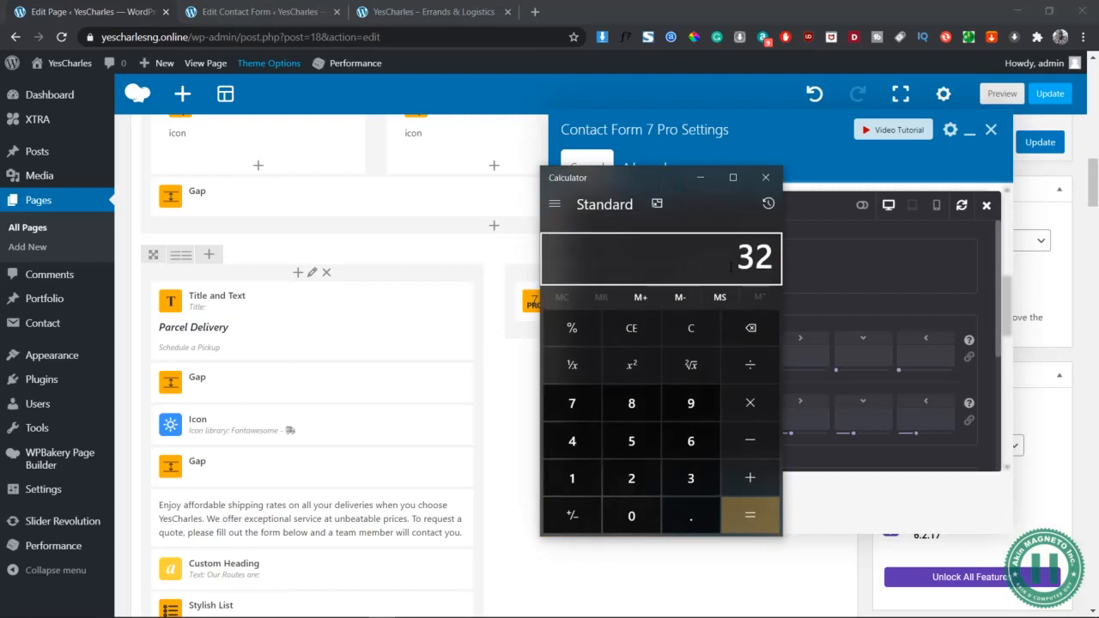
key("Escape")
type("625")
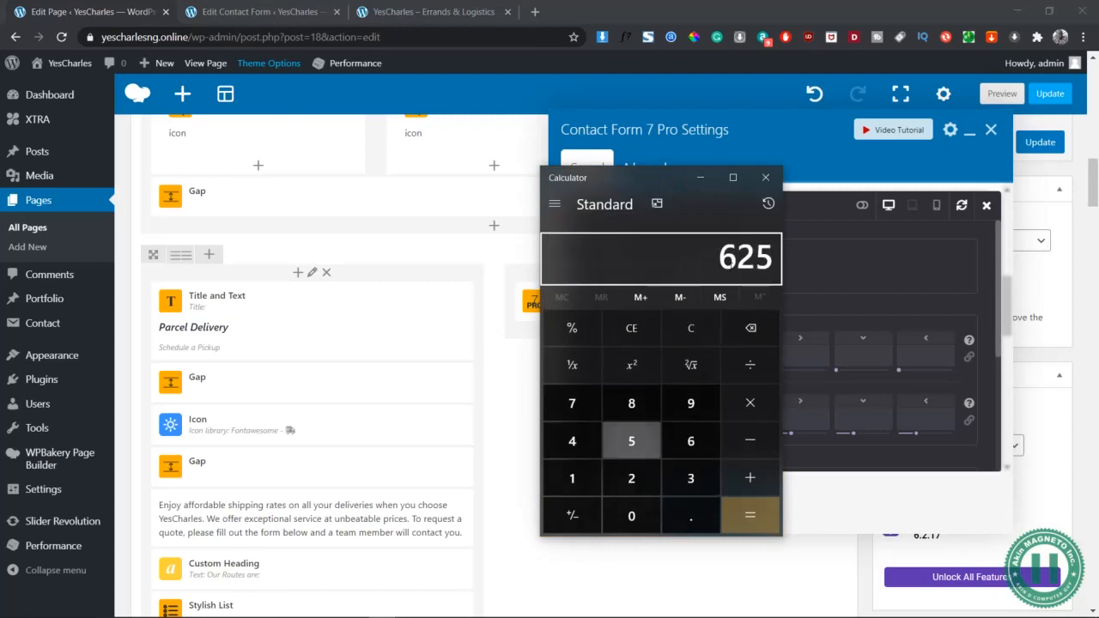
type("/2")
key("Return")
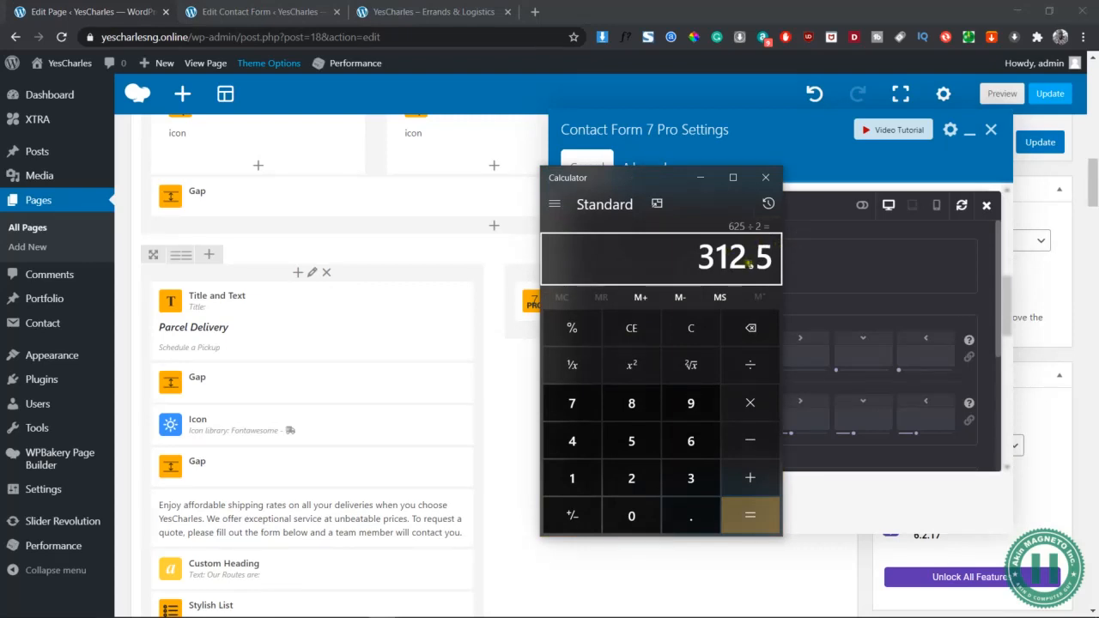
key("Escape")
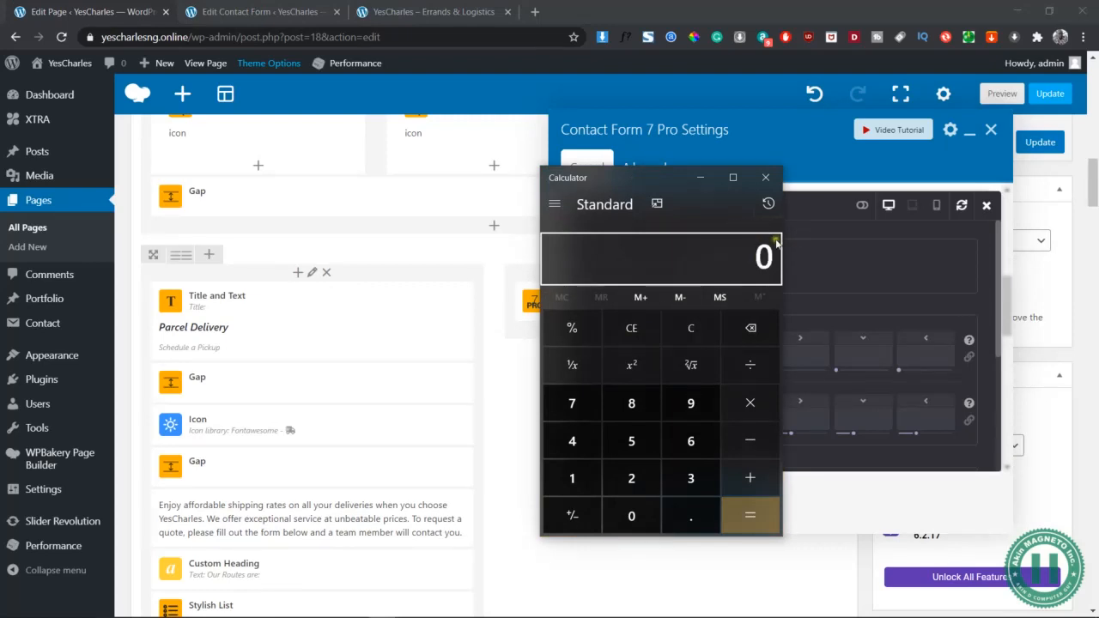
left_click(765, 176)
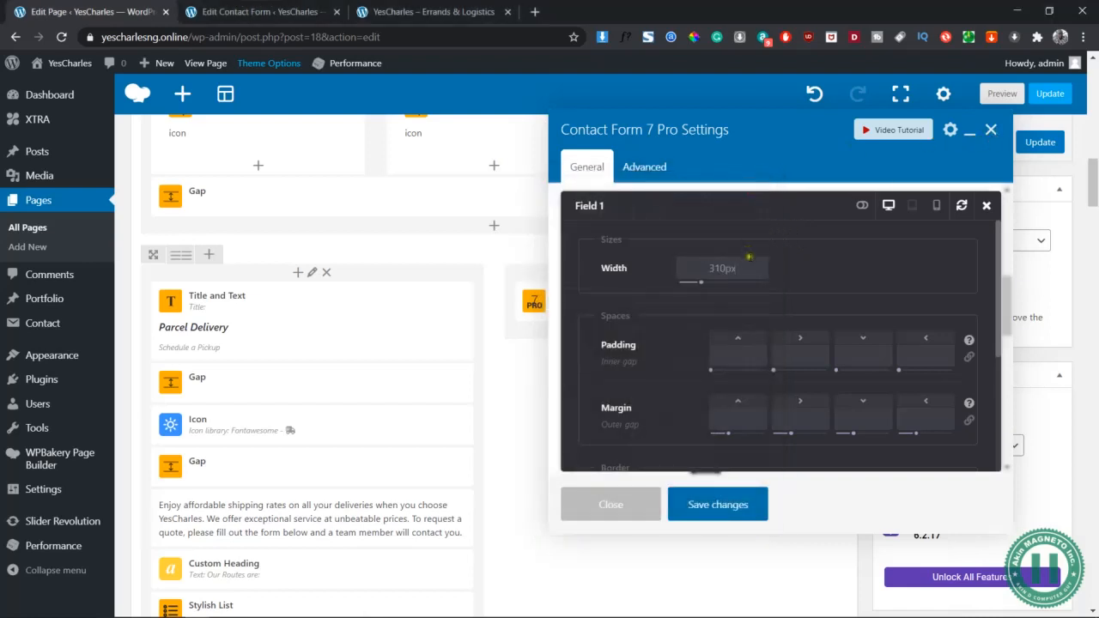
Give Field 1 a 310px width and float it left
key("ctrl+a")
key("BackSpace")
scroll(747, 299, "down", 3)
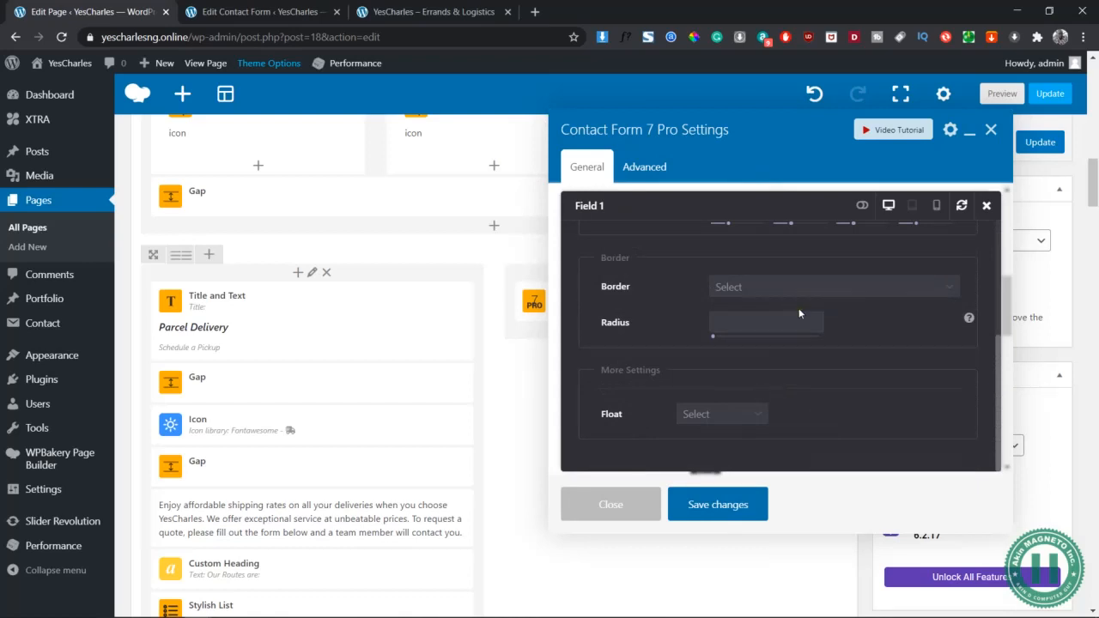
left_click(733, 415)
left_click(692, 458)
left_click(985, 208)
Set Field 2 to 310px wide, float it right, and save the changes
left_click(705, 358)
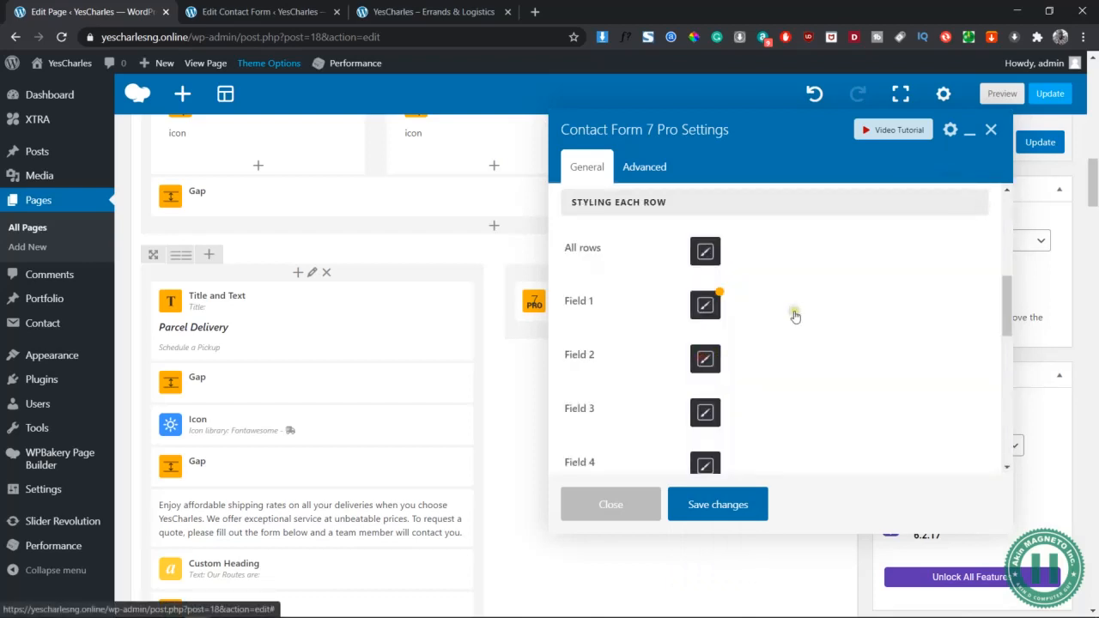
type("31.20")
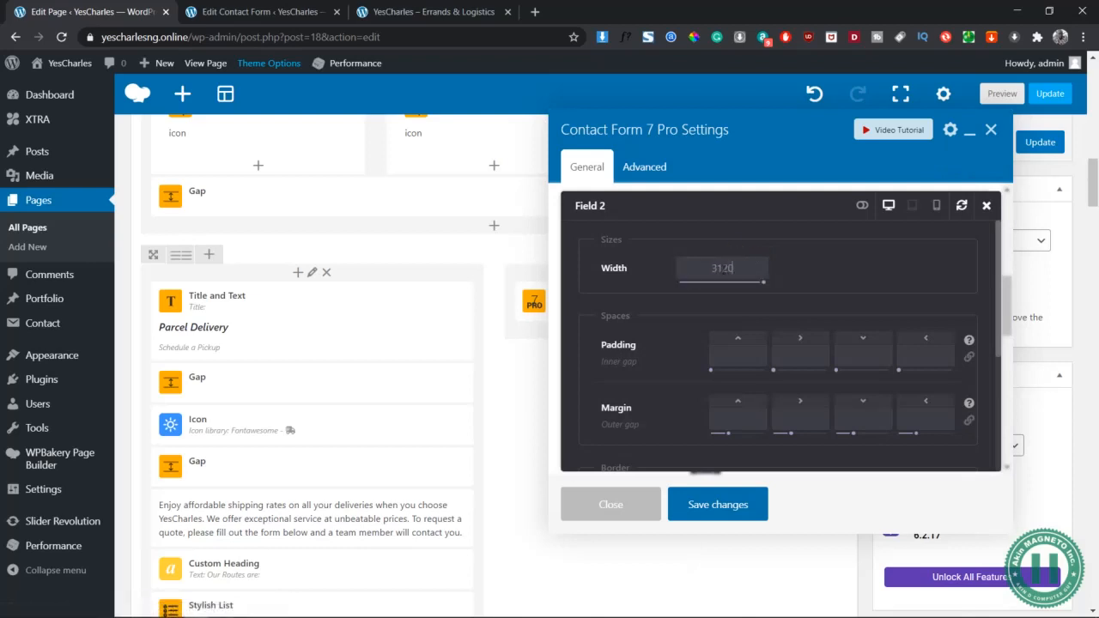
key("BackSpace")
type("0px310px")
left_click(724, 296)
scroll(724, 296, "down", 3)
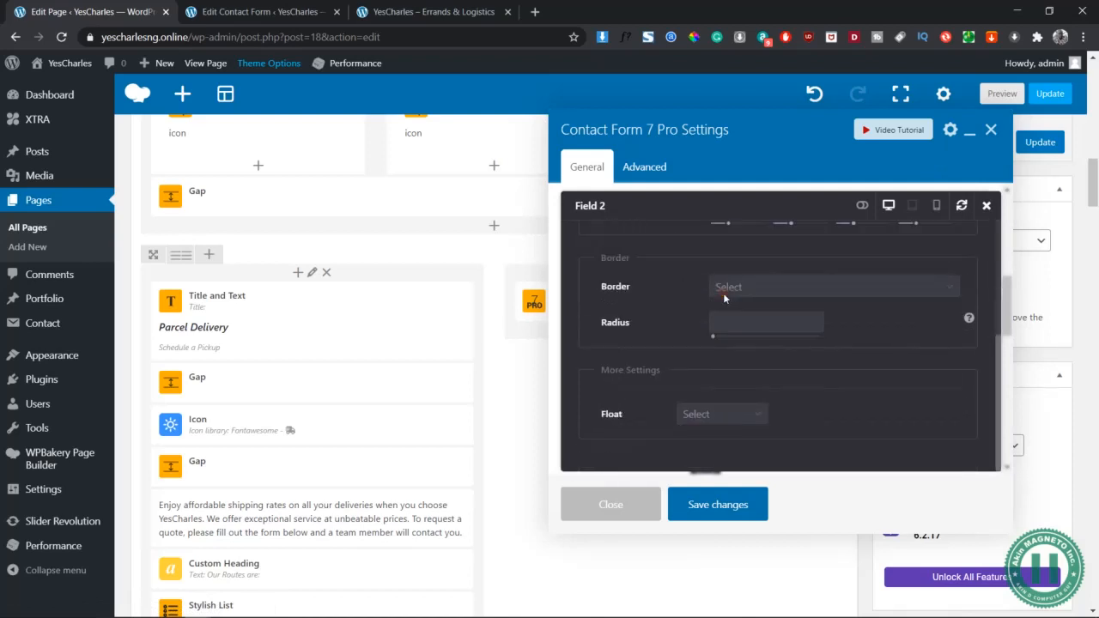
left_click(737, 416)
left_click(724, 480)
left_click(724, 507)
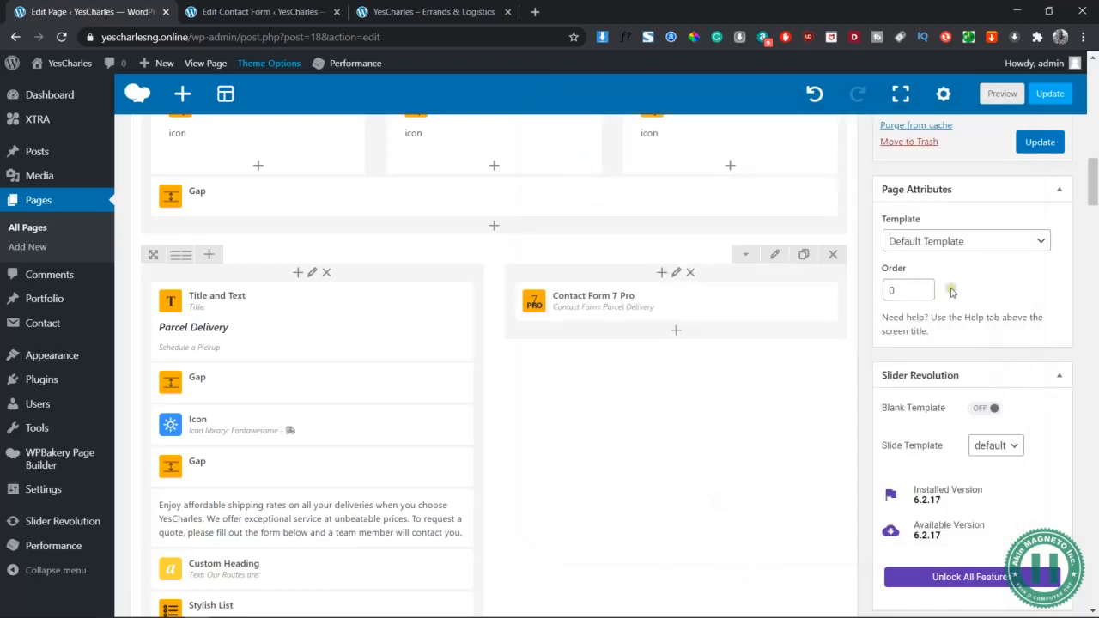
Preview the page, close DevTools, and scroll to the side-by-side First Name and Last Name fields
left_click(1001, 93)
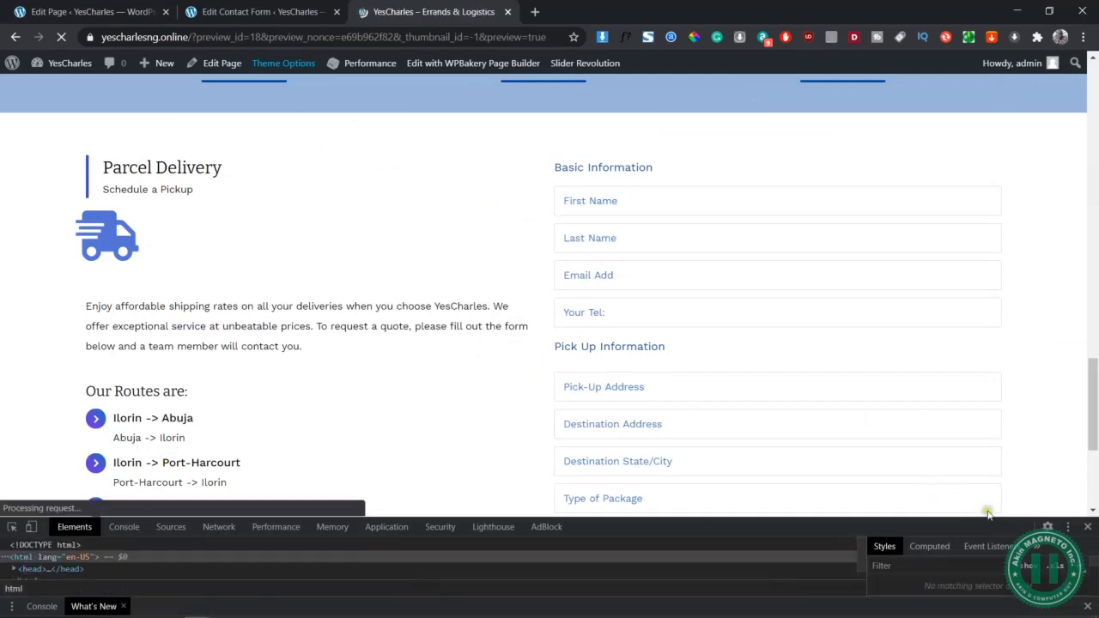
left_click(1088, 526)
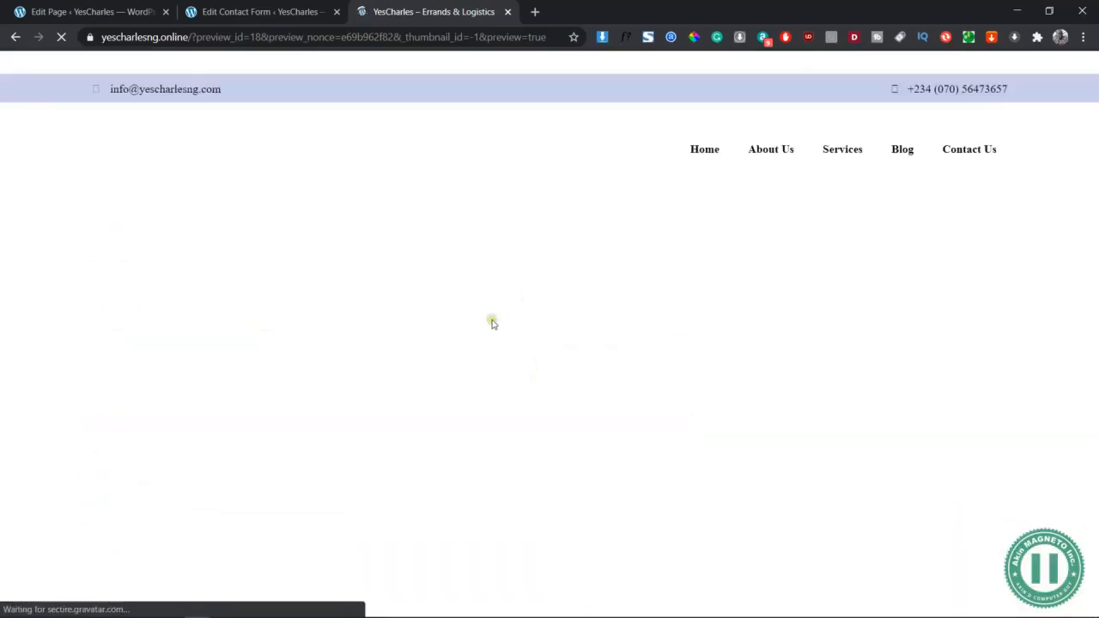
scroll(492, 323, "down", 15)
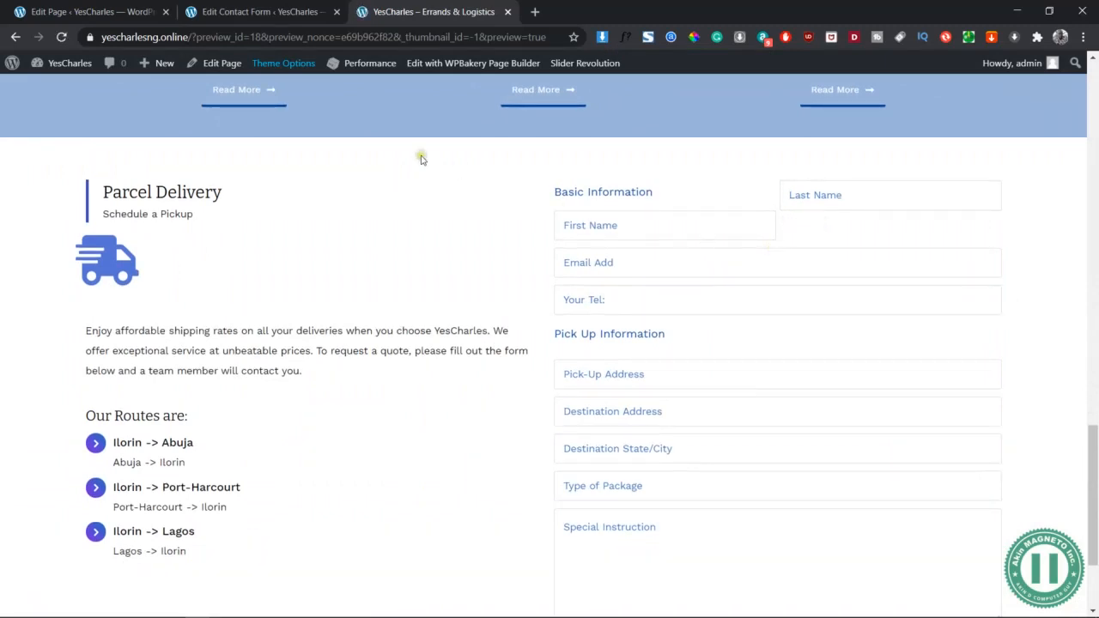
Compare the contact form template, page builder and page preview tabs
left_click(249, 10)
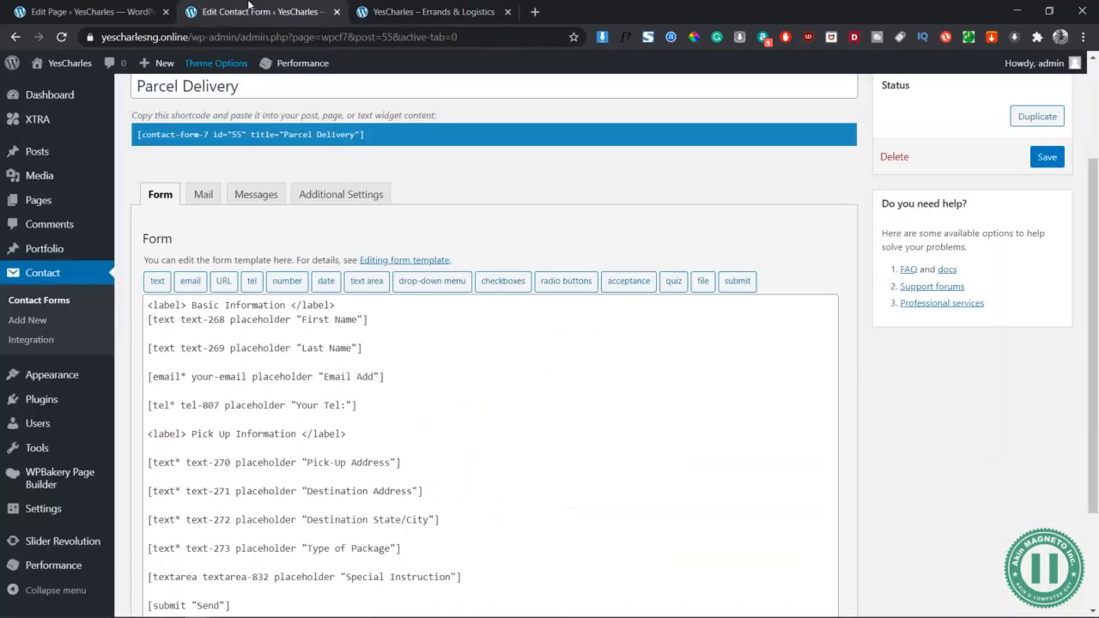
left_click(121, 9)
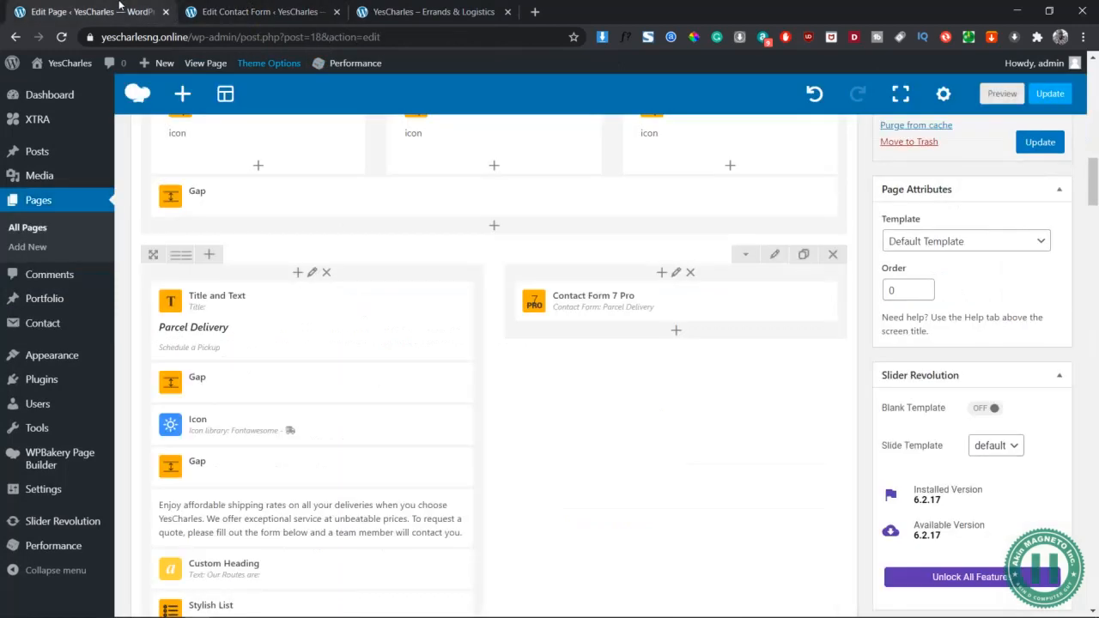
left_click(254, 7)
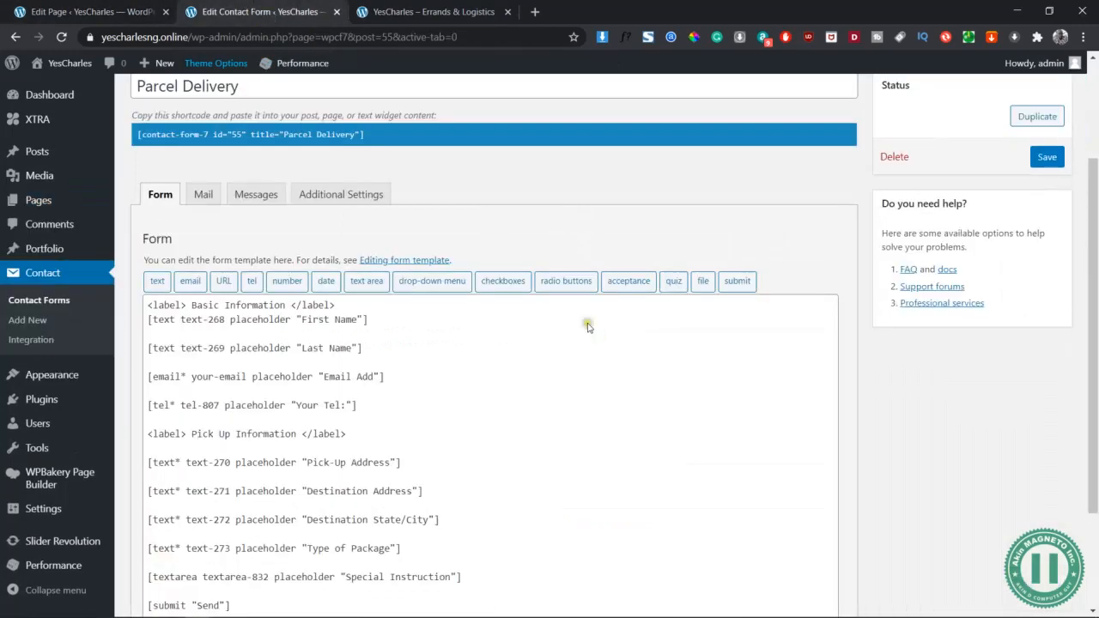
left_click(397, 7)
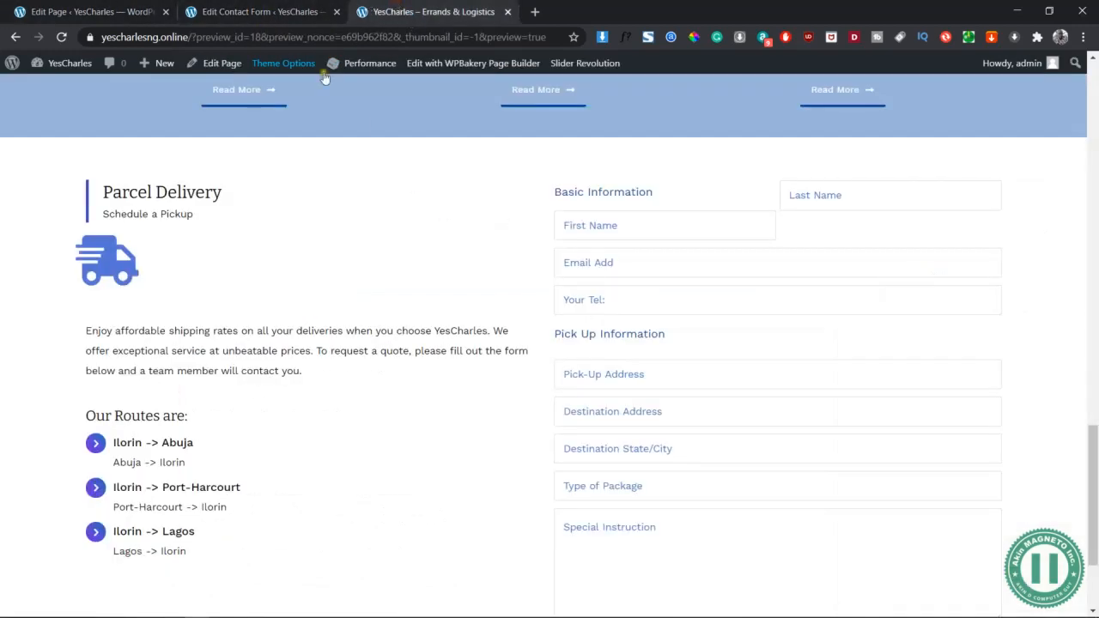
left_click(99, 12)
mouse_move(601, 306)
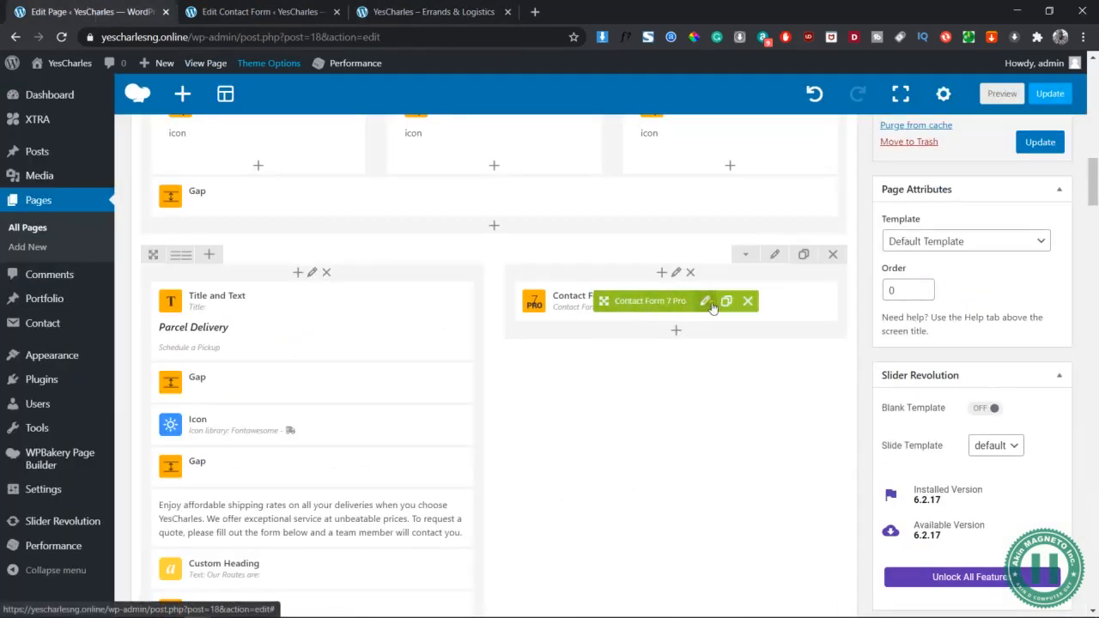
left_click(309, 7)
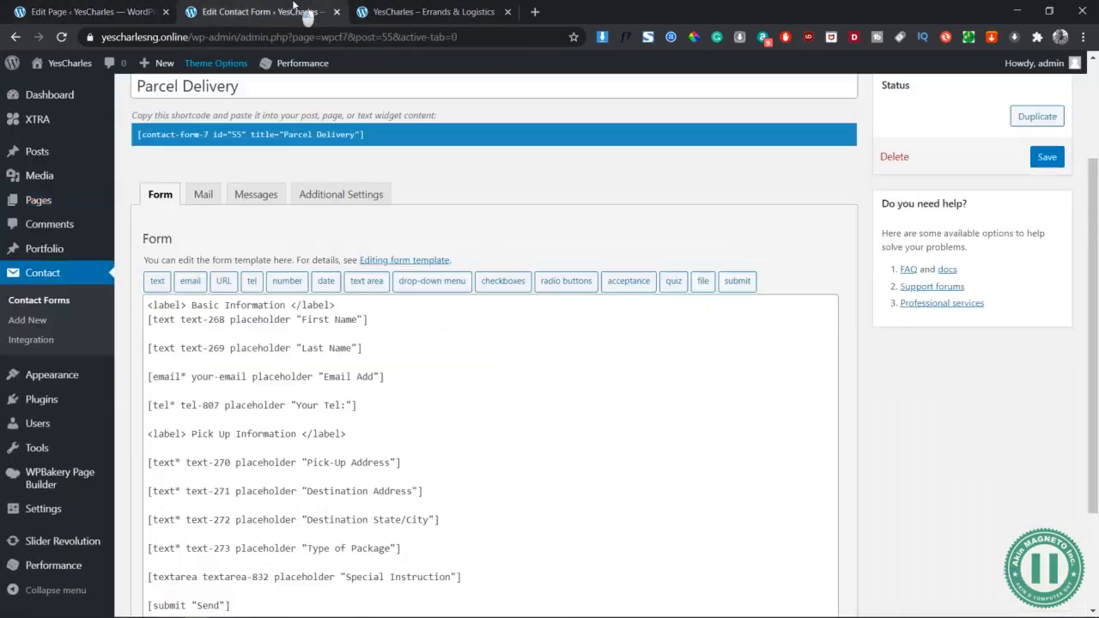
left_click(434, 12)
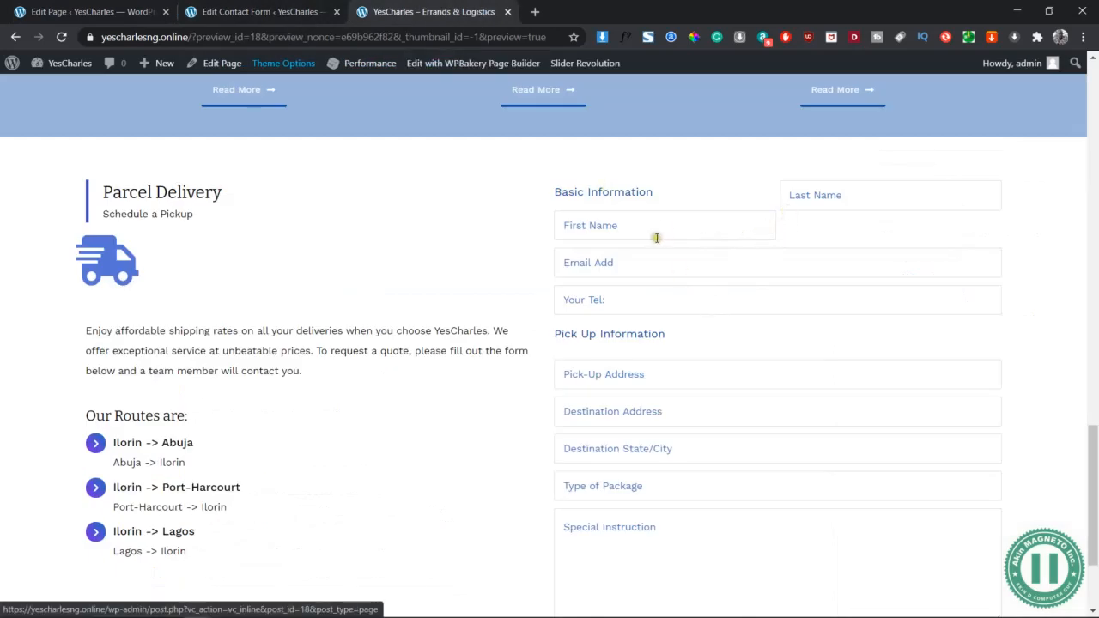
Delete the Basic Information label line and blank first line from the form template, then save
left_click(259, 10)
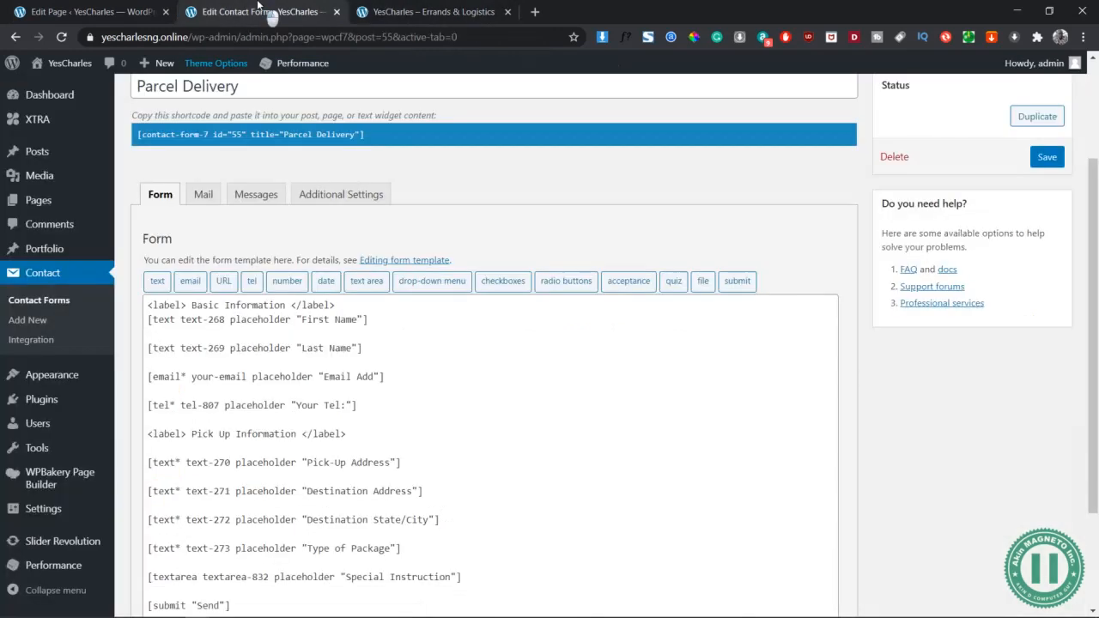
left_click(353, 305)
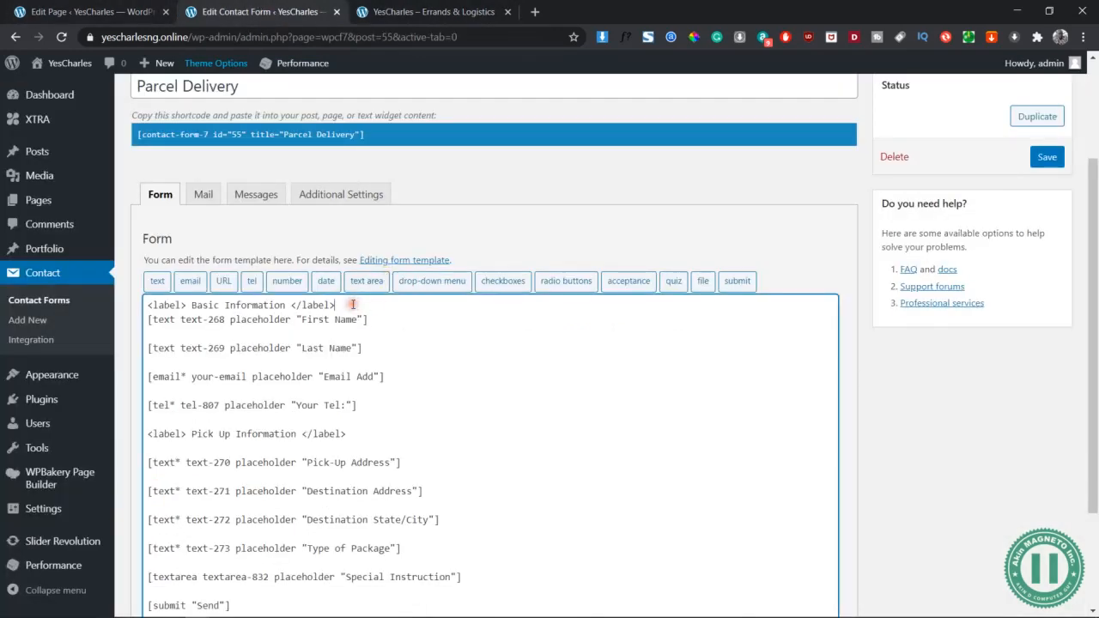
key("shift+Home")
key("BackSpace")
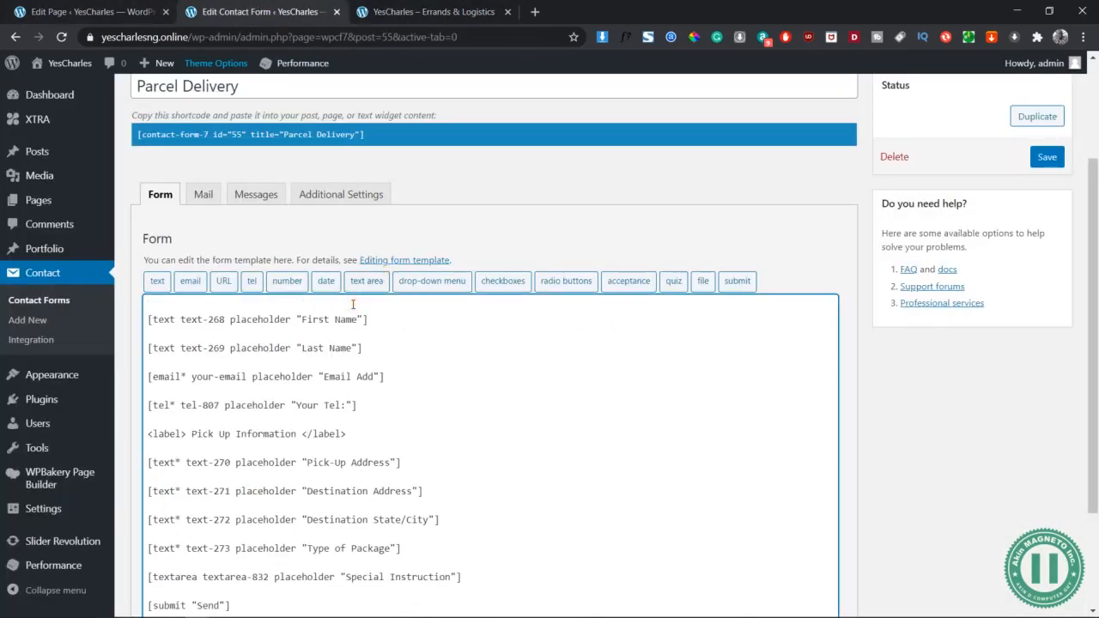
key("Delete")
left_click(1044, 162)
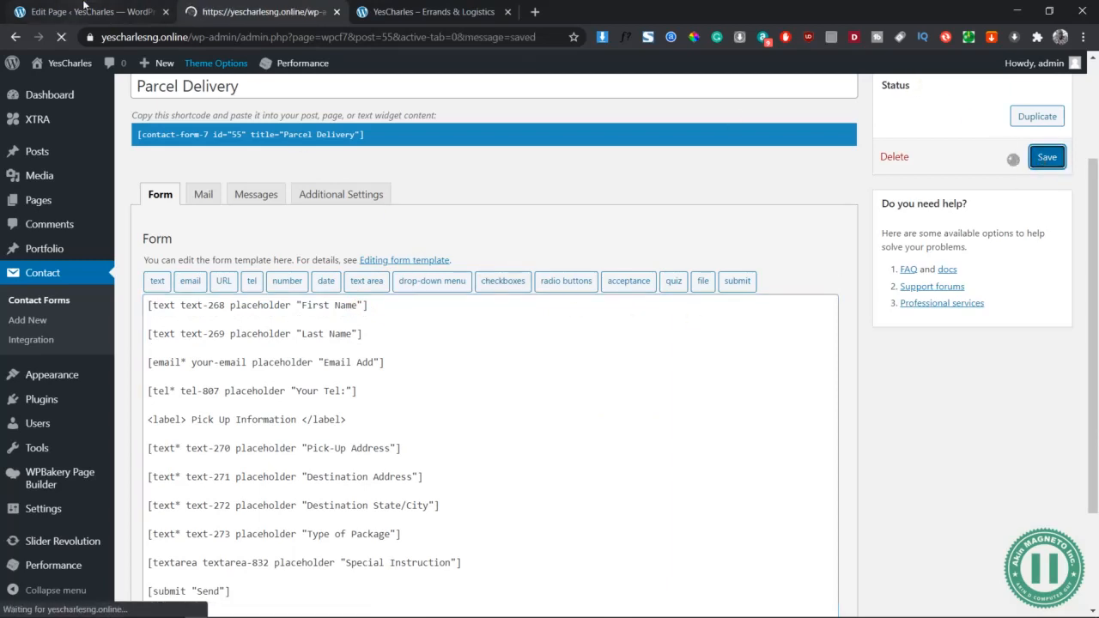
left_click(91, 10)
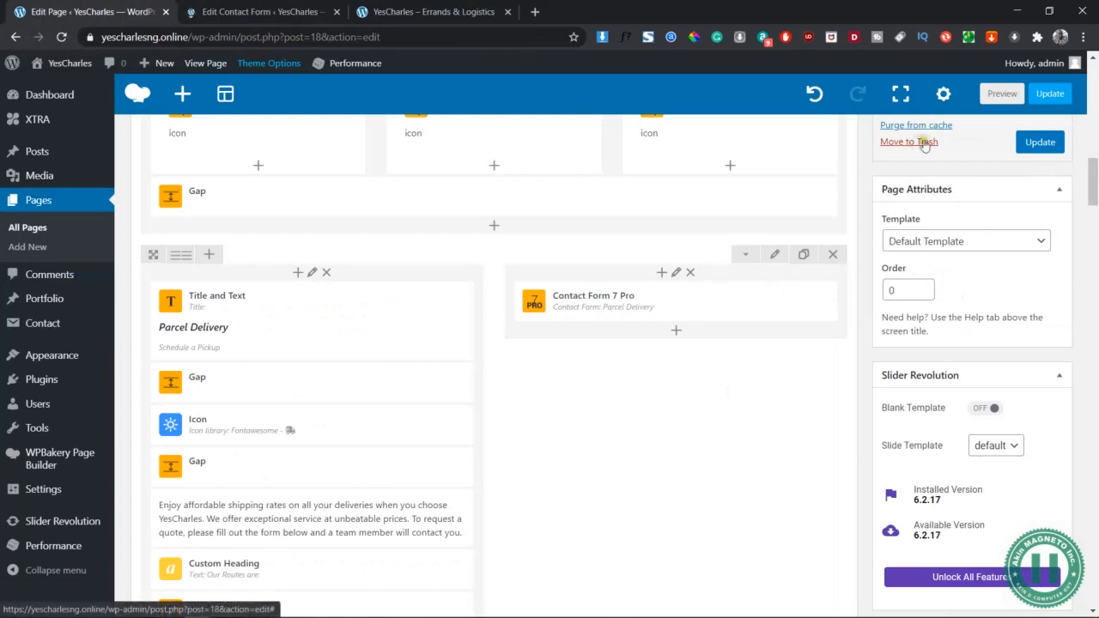
left_click(1005, 93)
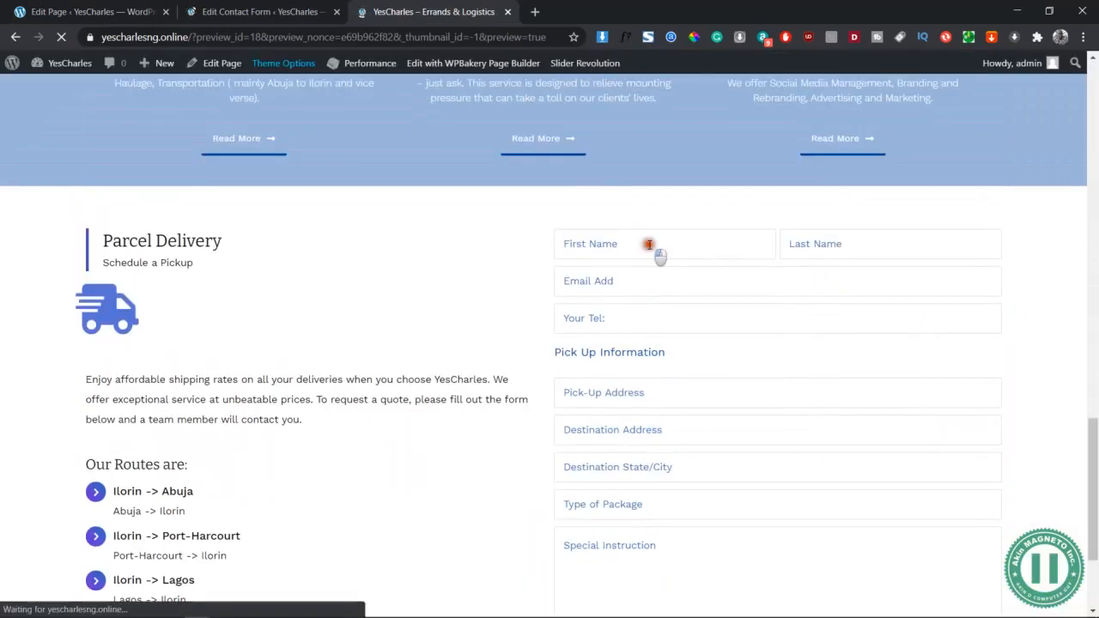
left_click(651, 244)
left_click(704, 243)
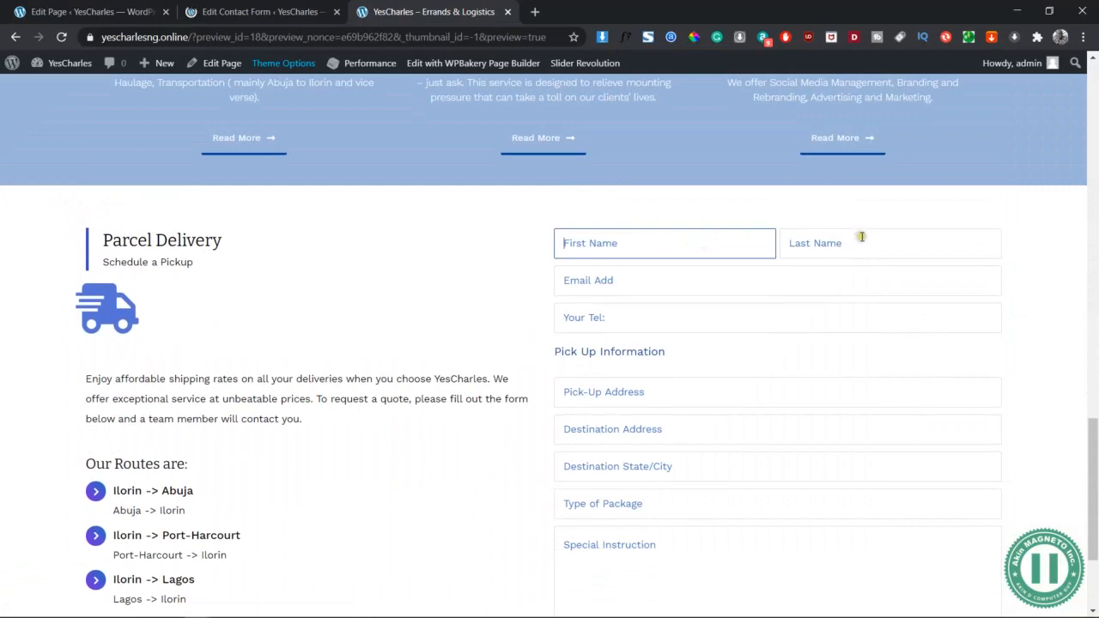
left_click(854, 244)
left_click(653, 244)
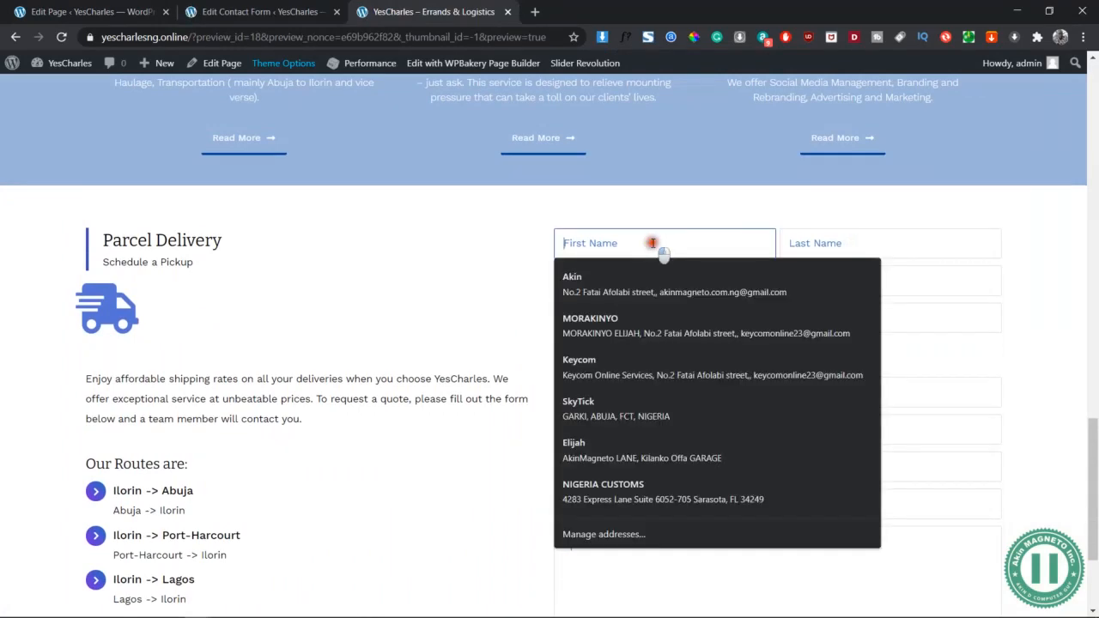
left_click(472, 221)
scroll(596, 386, "down", 2)
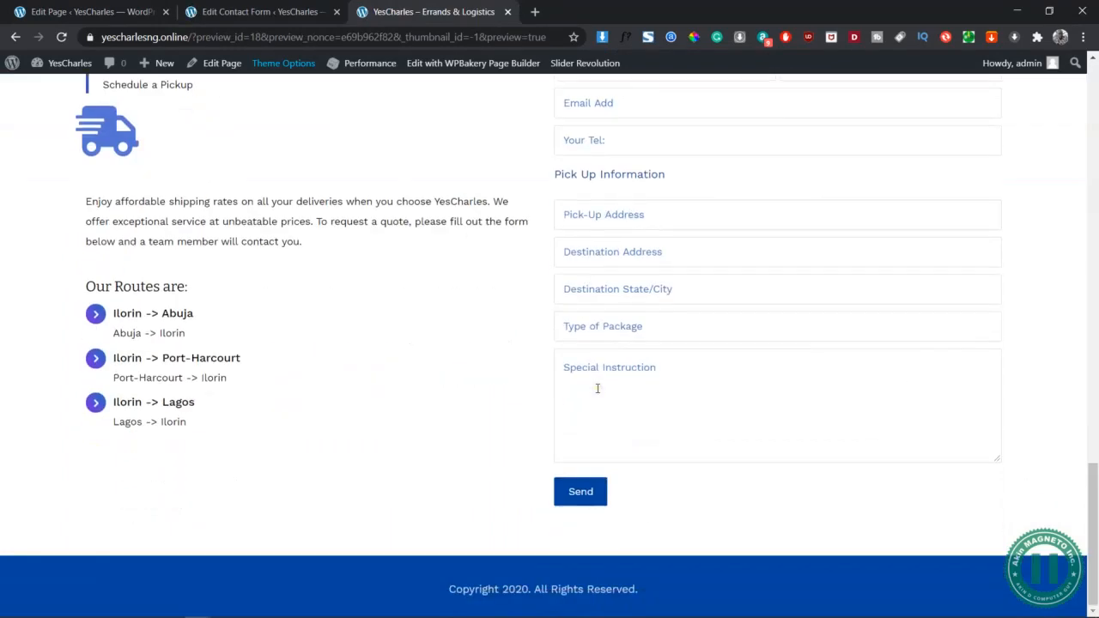
scroll(596, 387, "up", 2)
Style Field 3 at 310px width with a left float and save it
left_click(85, 11)
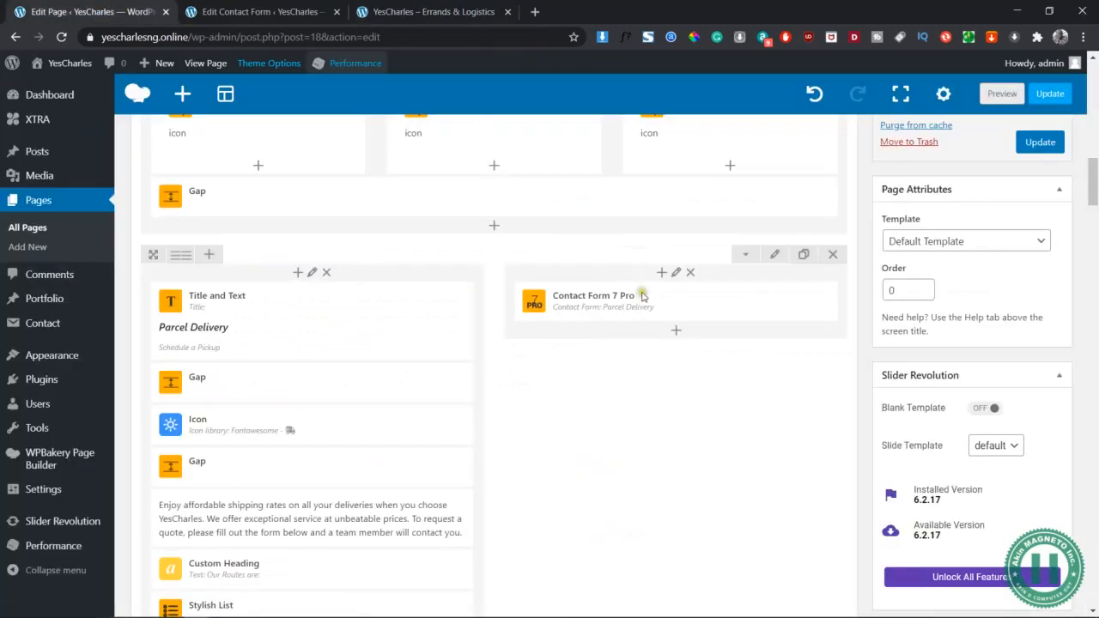
left_click(704, 303)
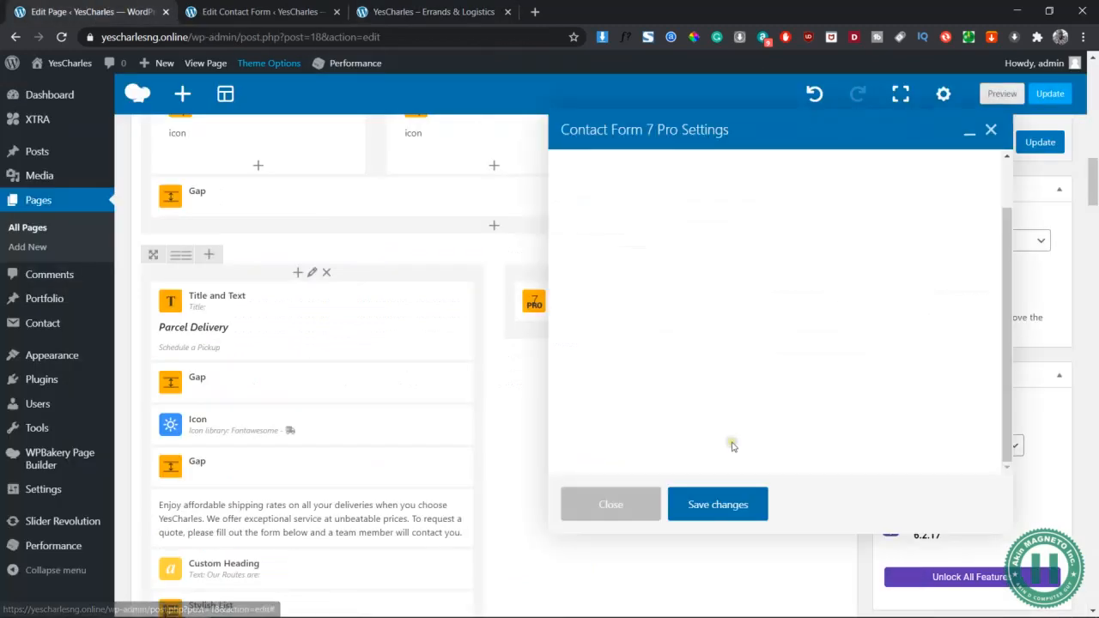
scroll(761, 347, "down", 4)
scroll(736, 294, "down", 3)
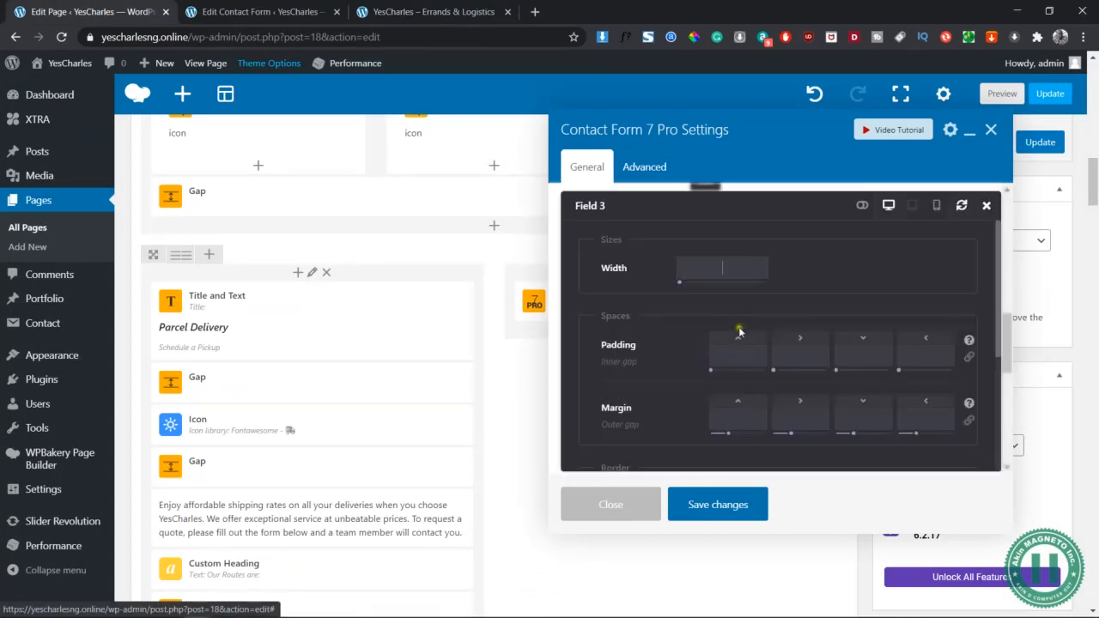
left_click(705, 230)
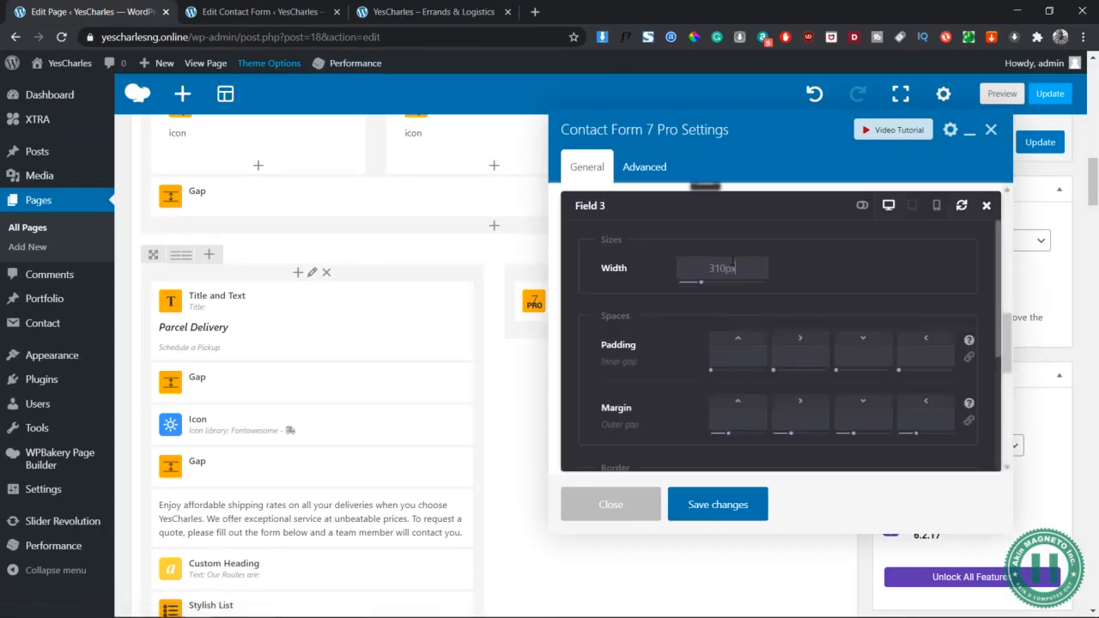
scroll(805, 370, "down", 3)
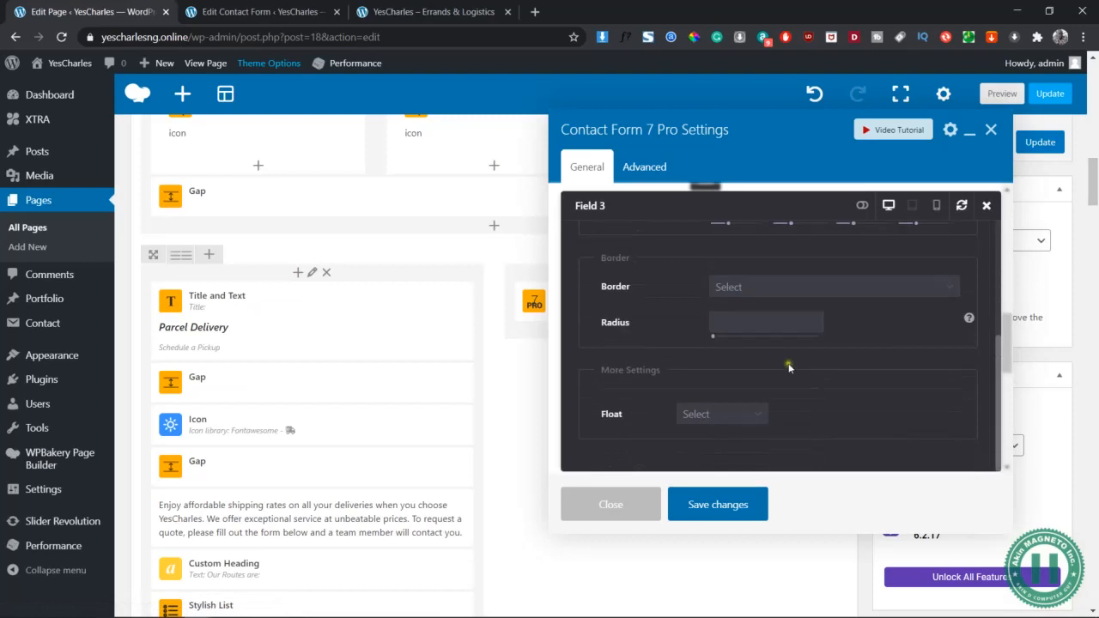
left_click(712, 416)
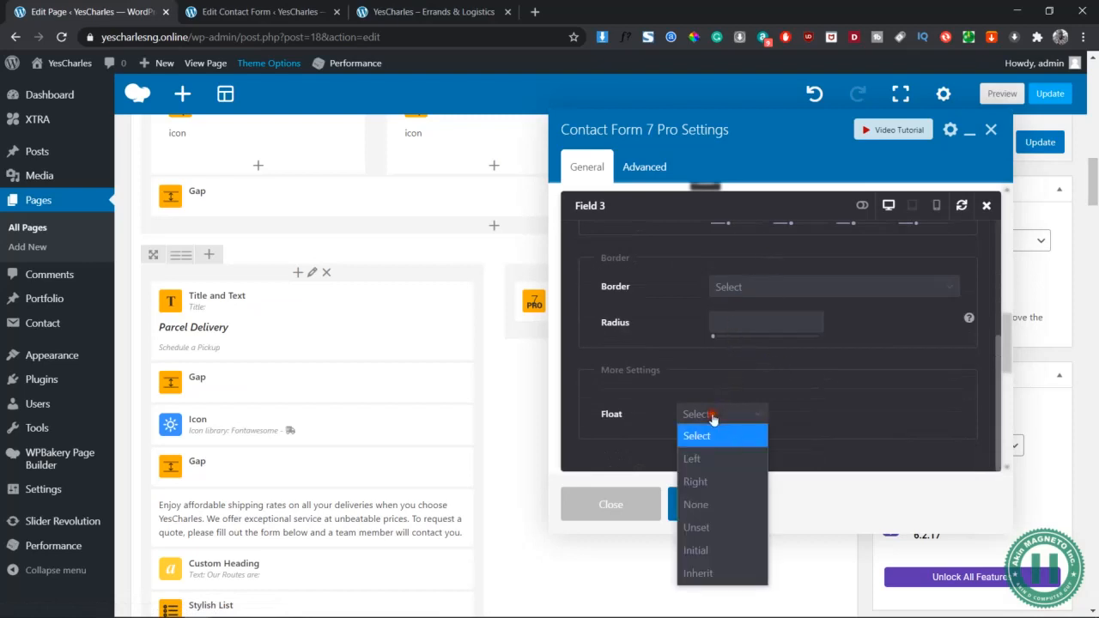
left_click(723, 458)
scroll(840, 375, "up", 3)
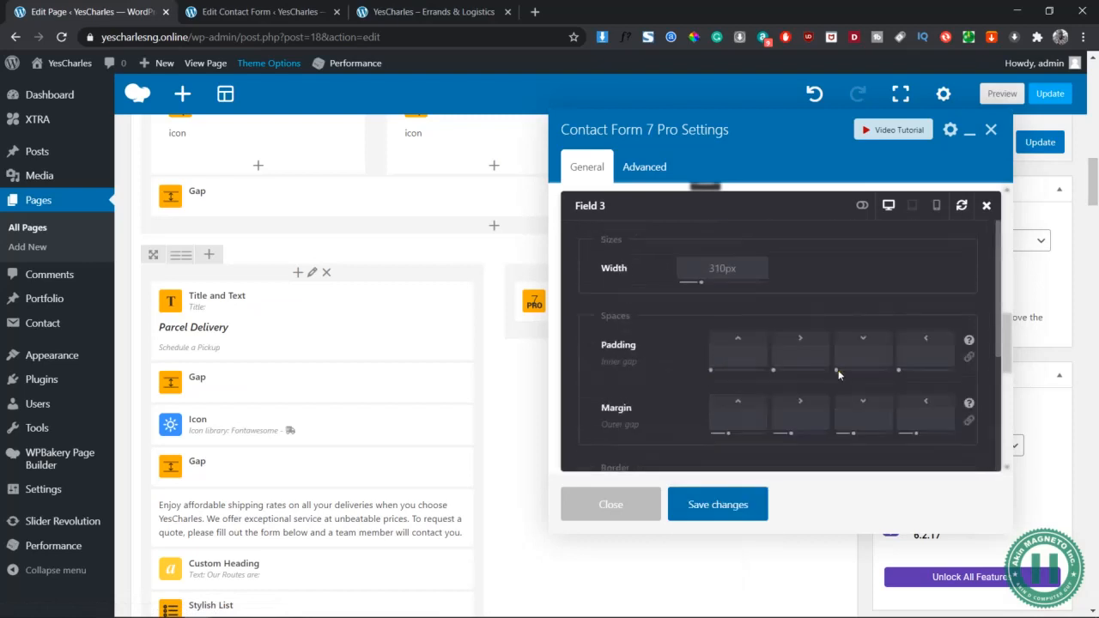
left_click(718, 516)
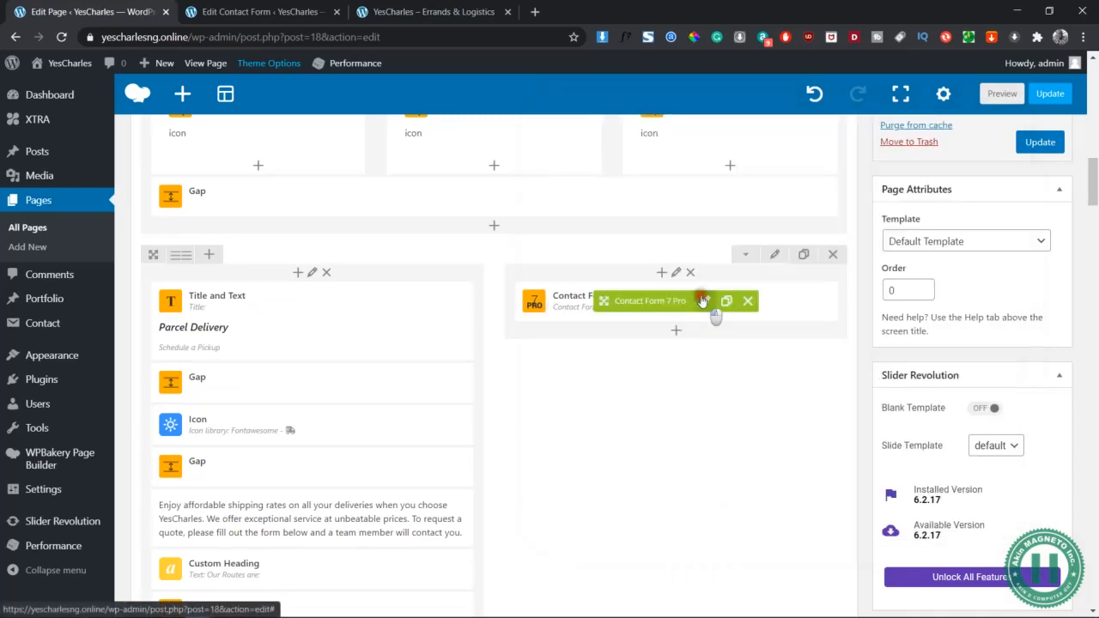
Set Field 4 to 310px wide, float it right, and save the settings
left_click(702, 300)
scroll(724, 447, "down", 5)
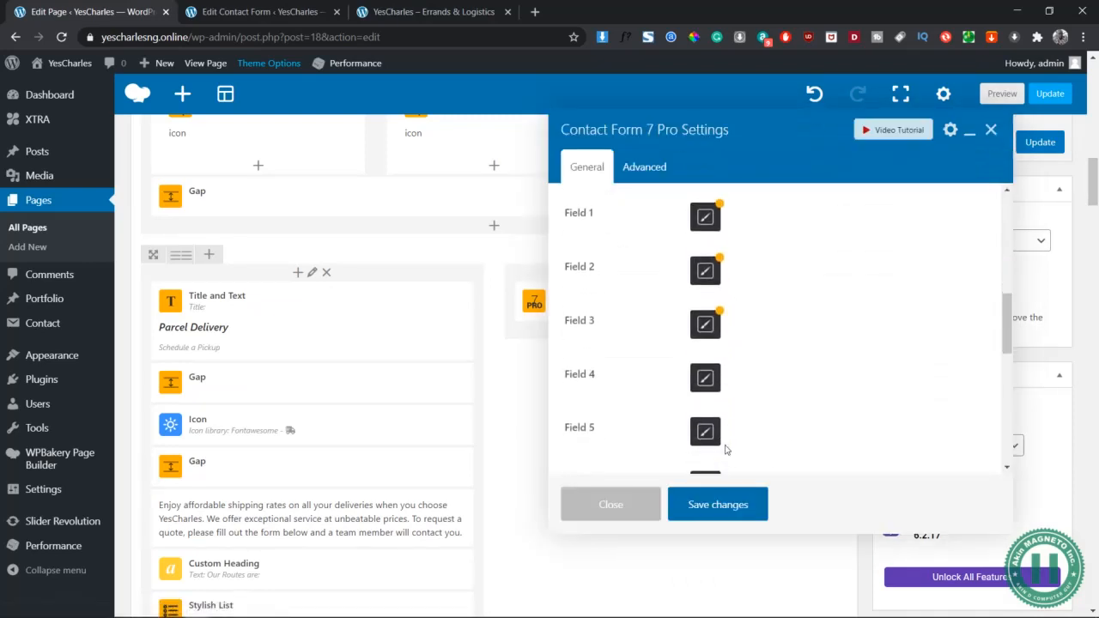
left_click(706, 329)
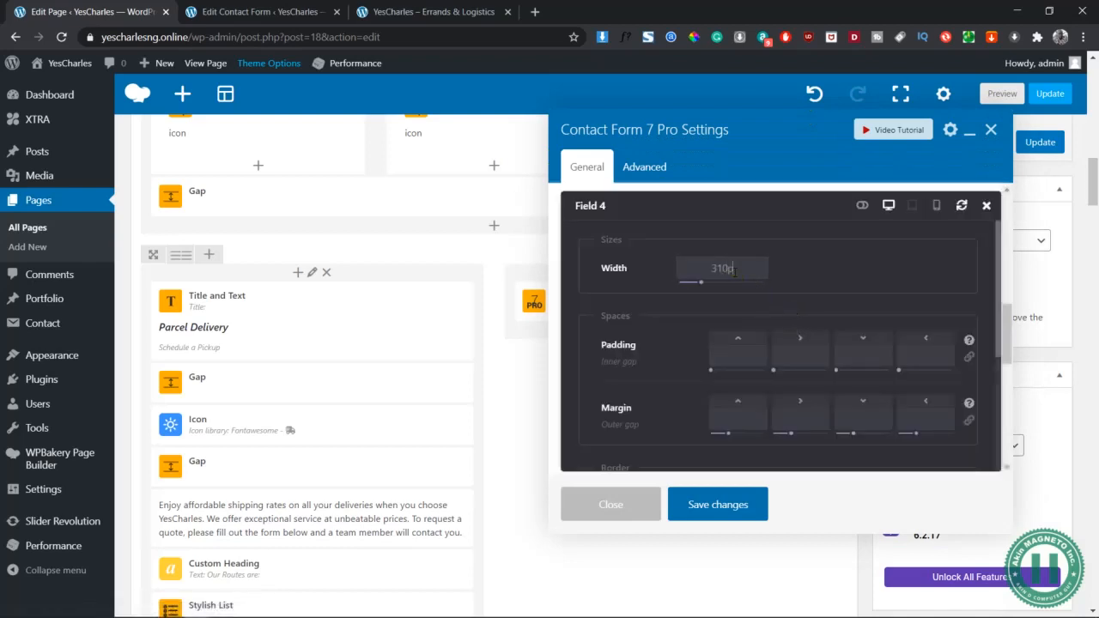
double_click(736, 269)
type("3")
scroll(819, 277, "down", 3)
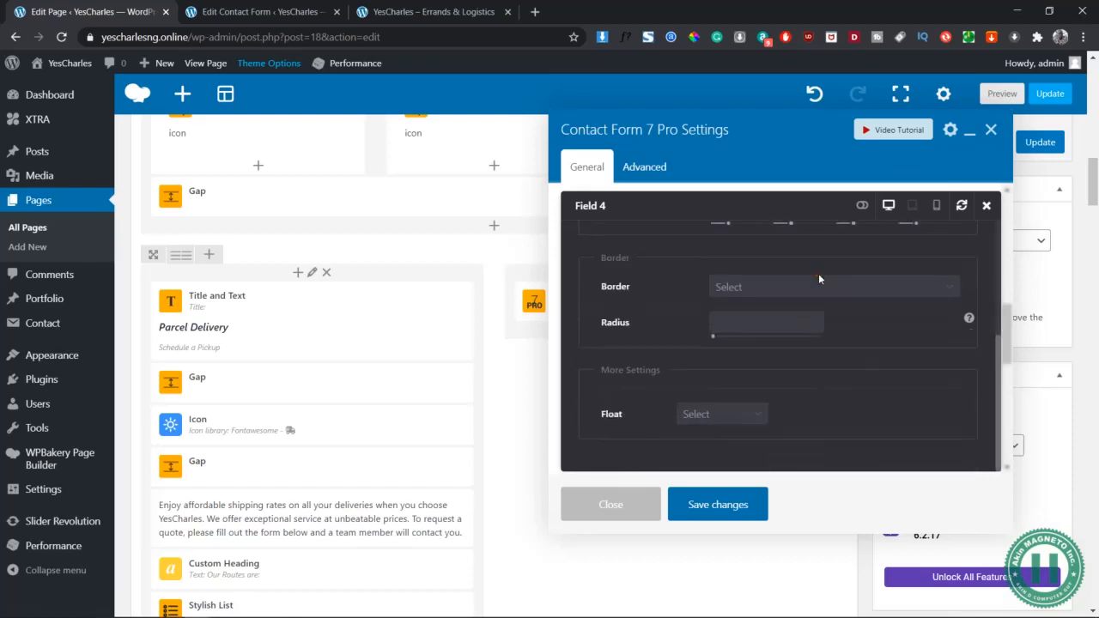
left_click(727, 413)
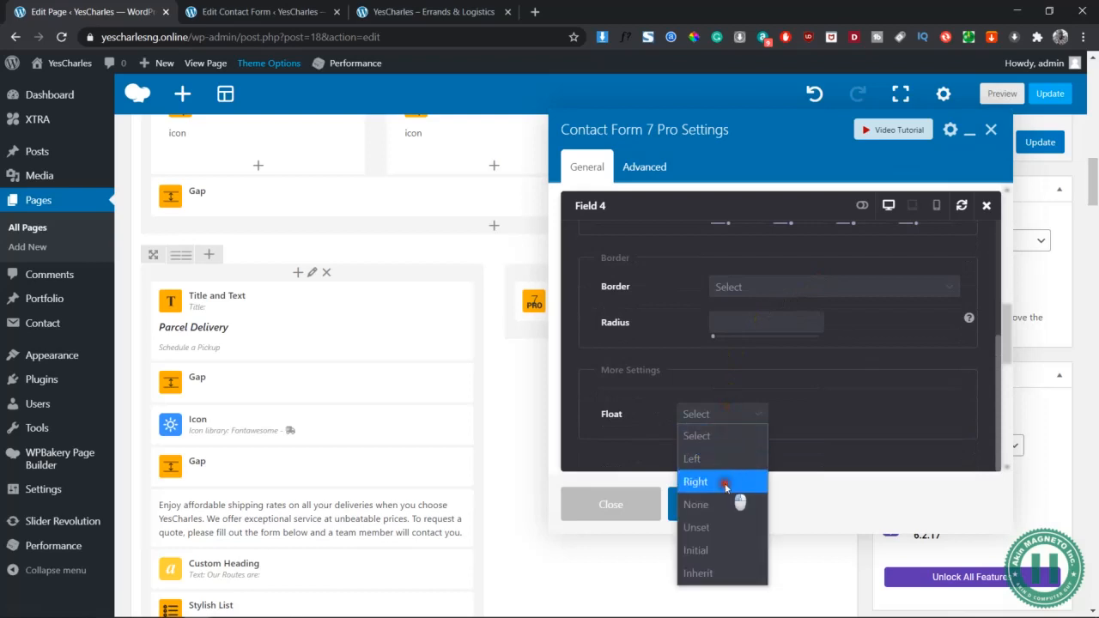
left_click(737, 484)
left_click(703, 505)
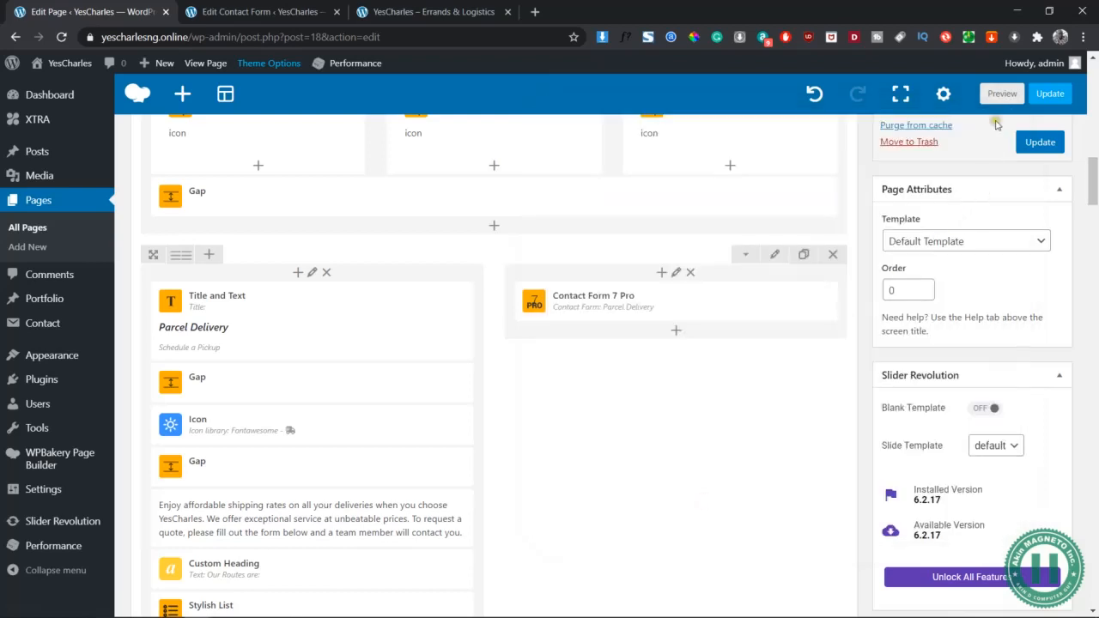
Preview the restyled page and bring up its context menu to inspect it
left_click(1003, 94)
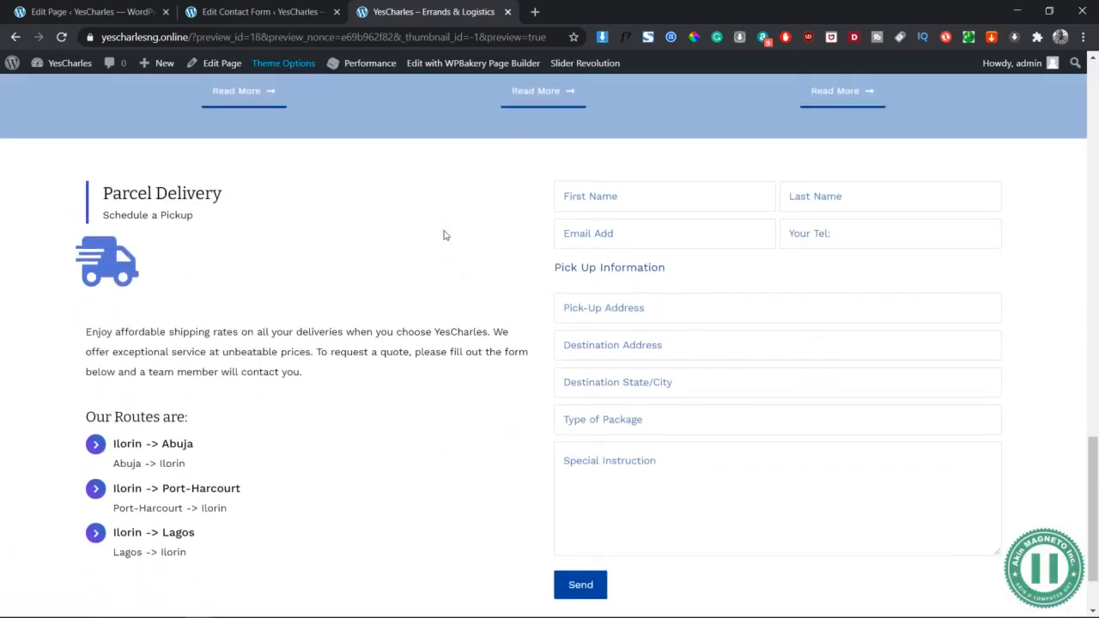
right_click(378, 194)
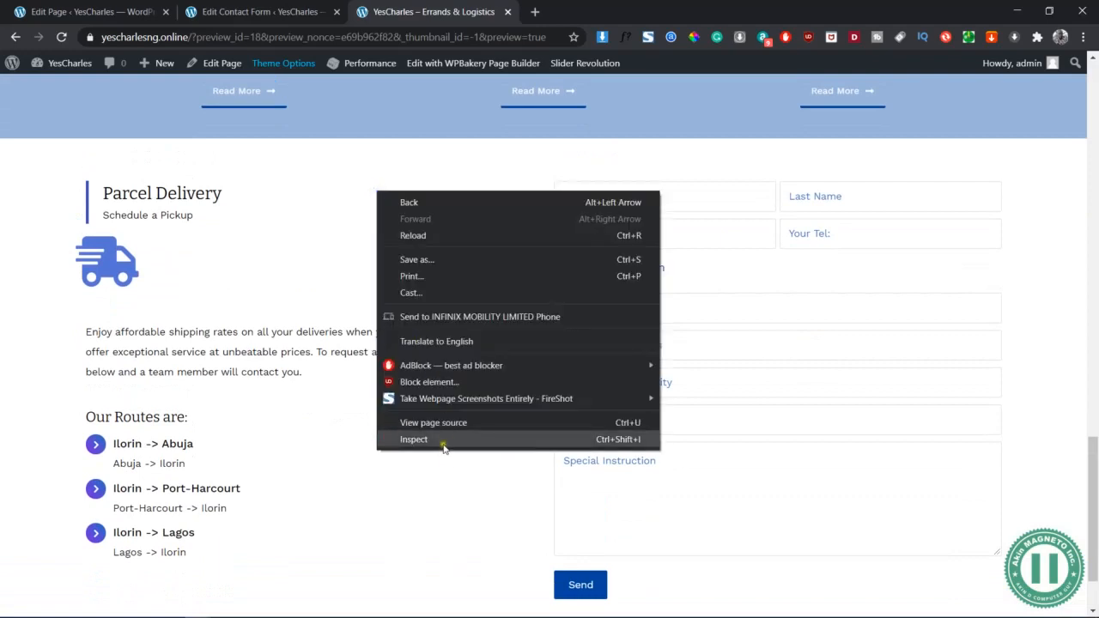
Open DevTools, preview the page at 320px phone width, and scroll to the contact form
left_click(414, 440)
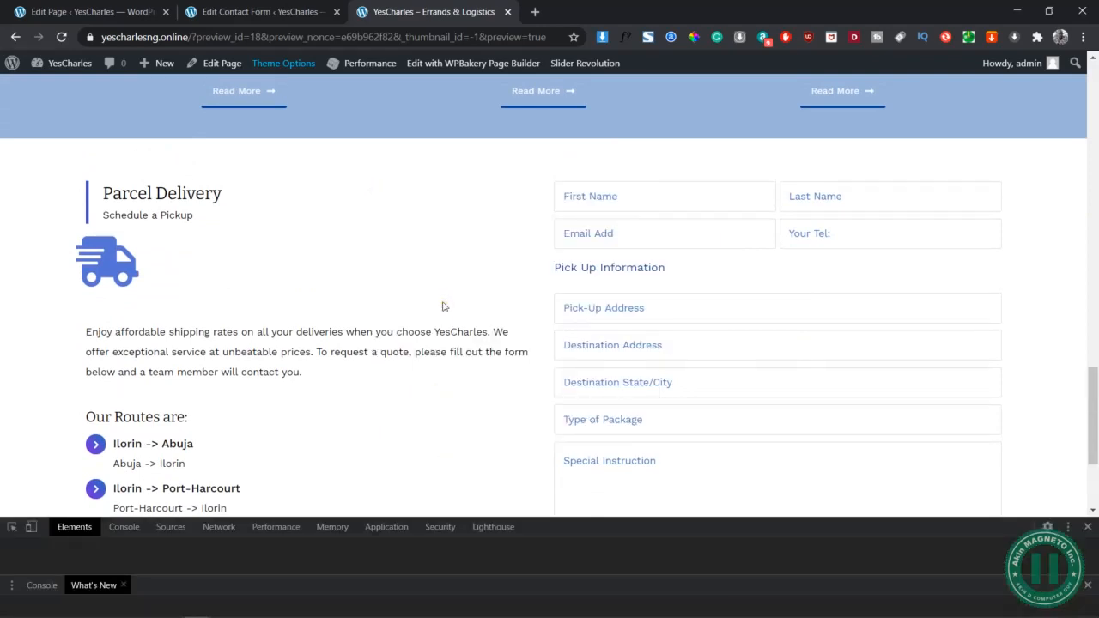
left_click(31, 528)
scroll(584, 348, "down", 10)
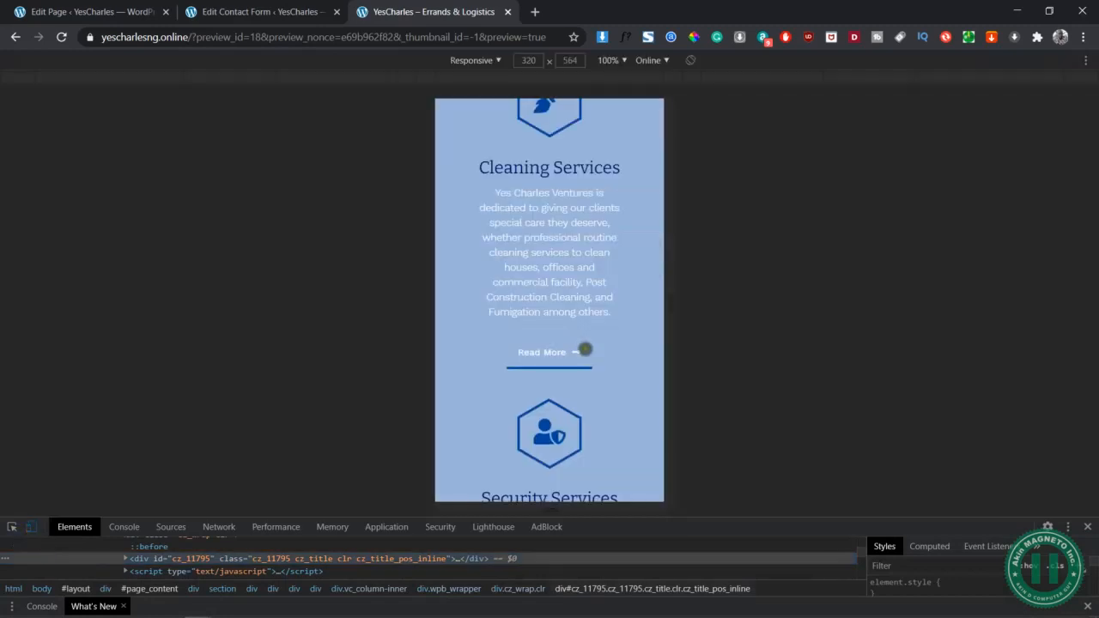
scroll(586, 348, "down", 15)
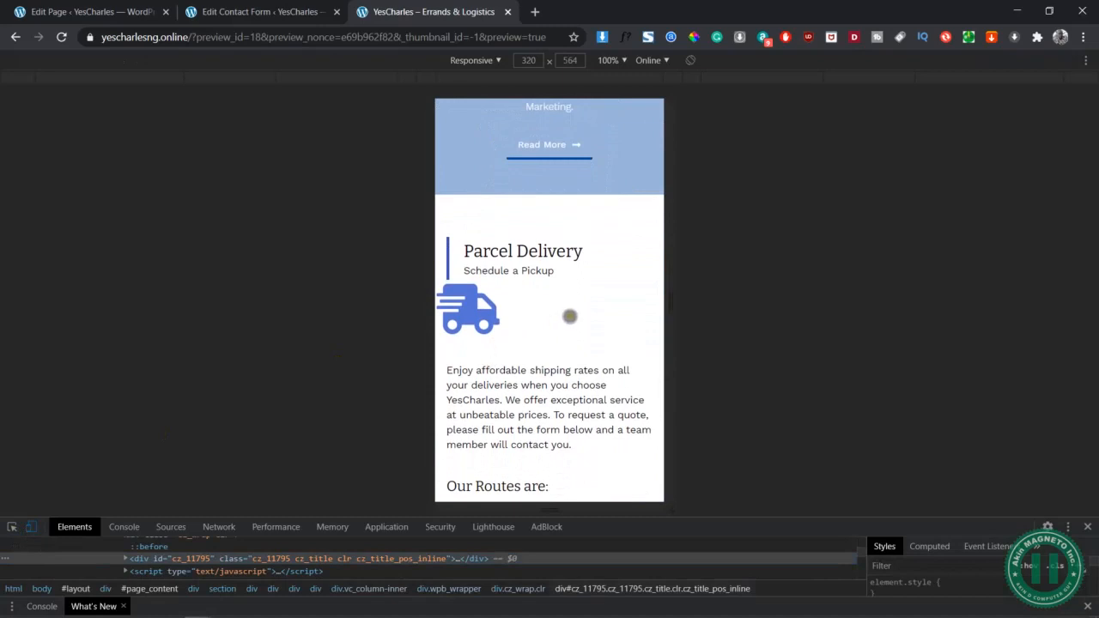
scroll(570, 316, "down", 1)
scroll(571, 316, "down", 5)
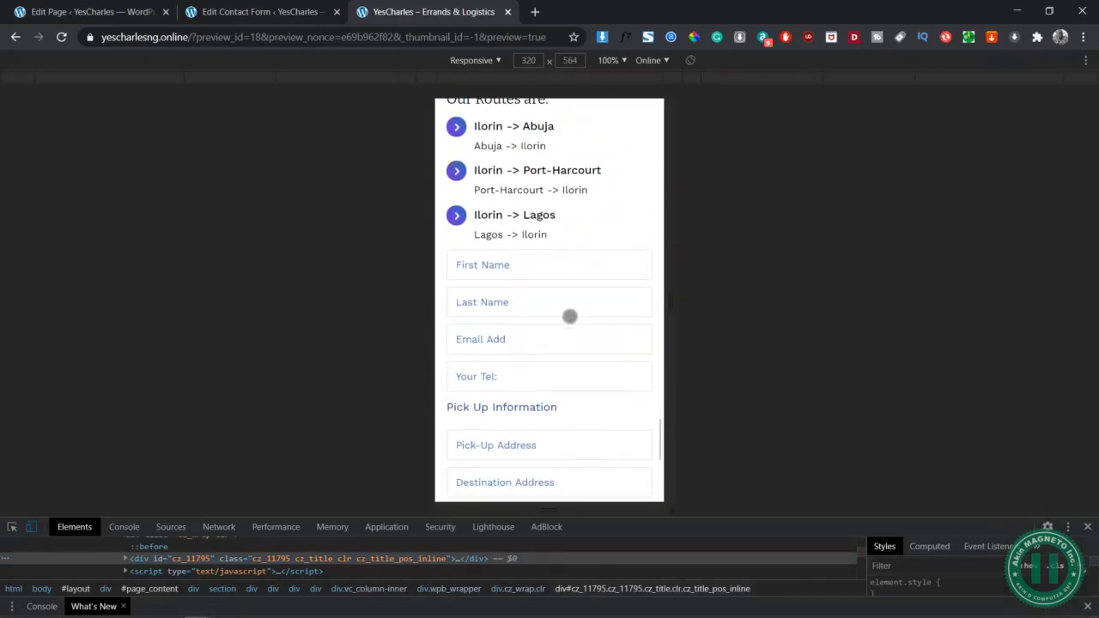
Fill in the test form's first name, last name, e-mail and phone number
left_click(508, 178)
key("Tab")
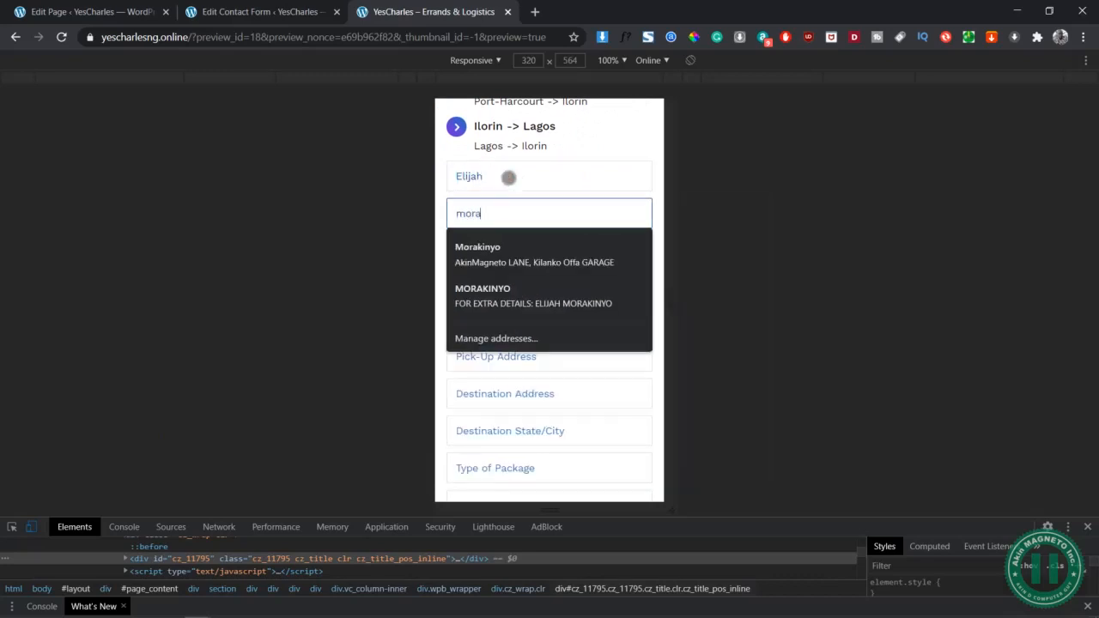
key("Tab")
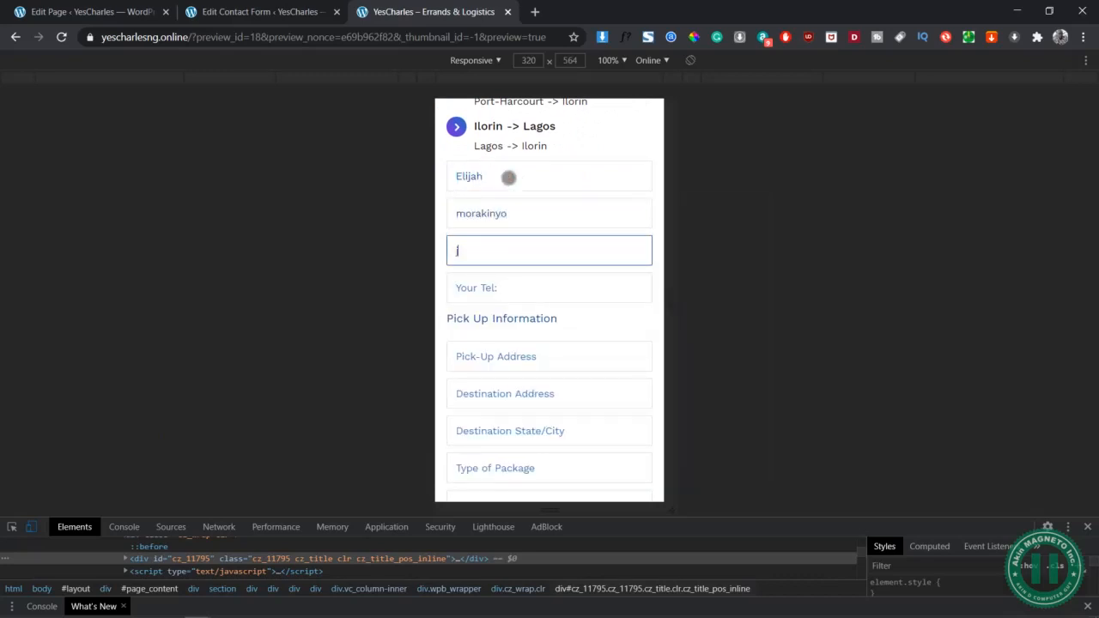
key("Tab")
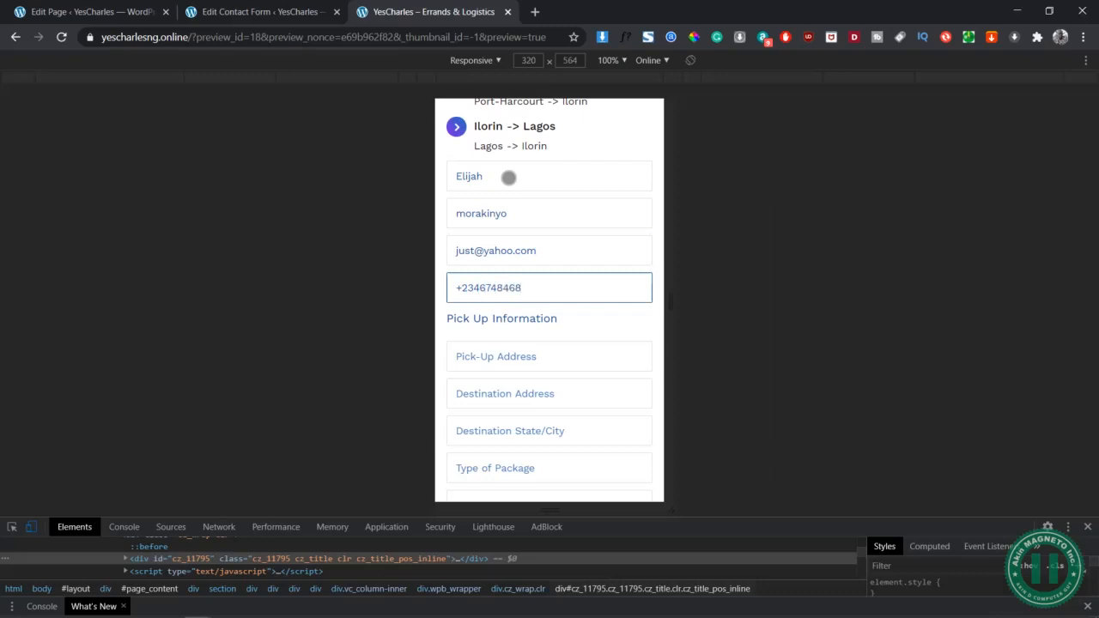
Enter placeholder text for pick-up, destination, city, package type and special instruction fields
key("Tab")
scroll(508, 177, "down", 1)
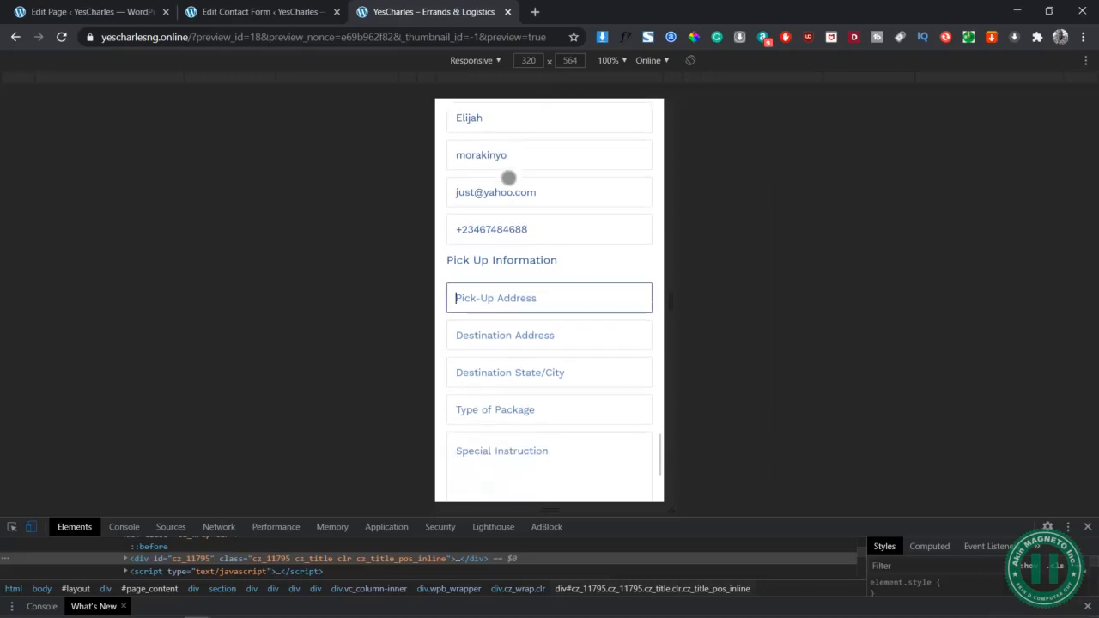
type("dhdhdh")
key("Tab")
type("hfhf")
key("Tab")
type("hfhhfhf")
key("Tab")
type("hfhfhf")
key("Tab")
type("hfhf")
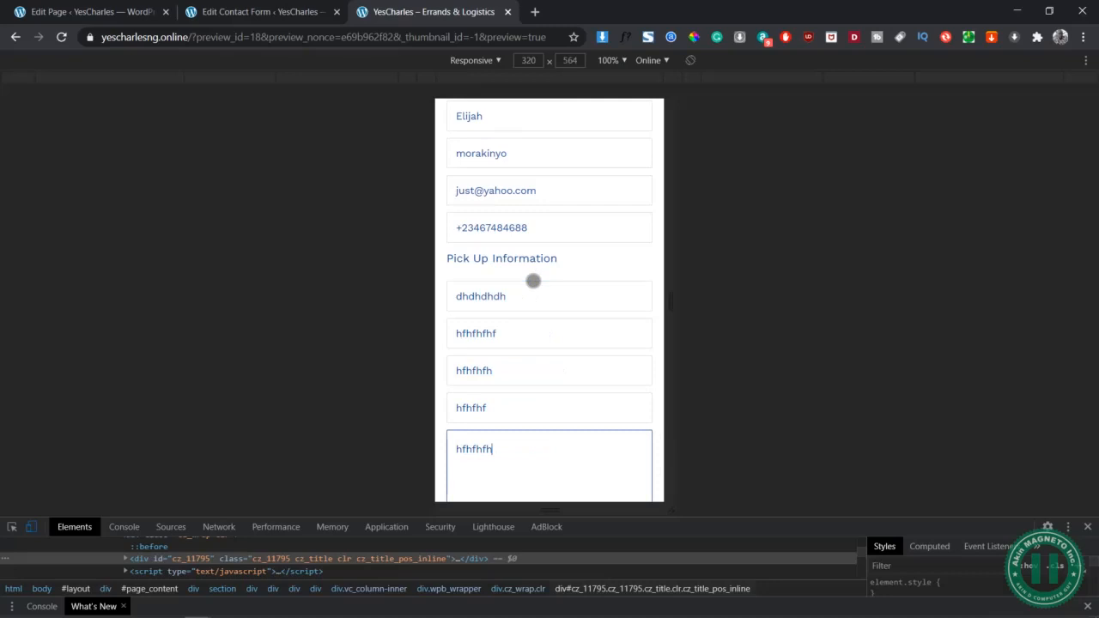
scroll(533, 281, "down", 2)
Send the test form, check the success message, and return to the full-width page
left_click(547, 381)
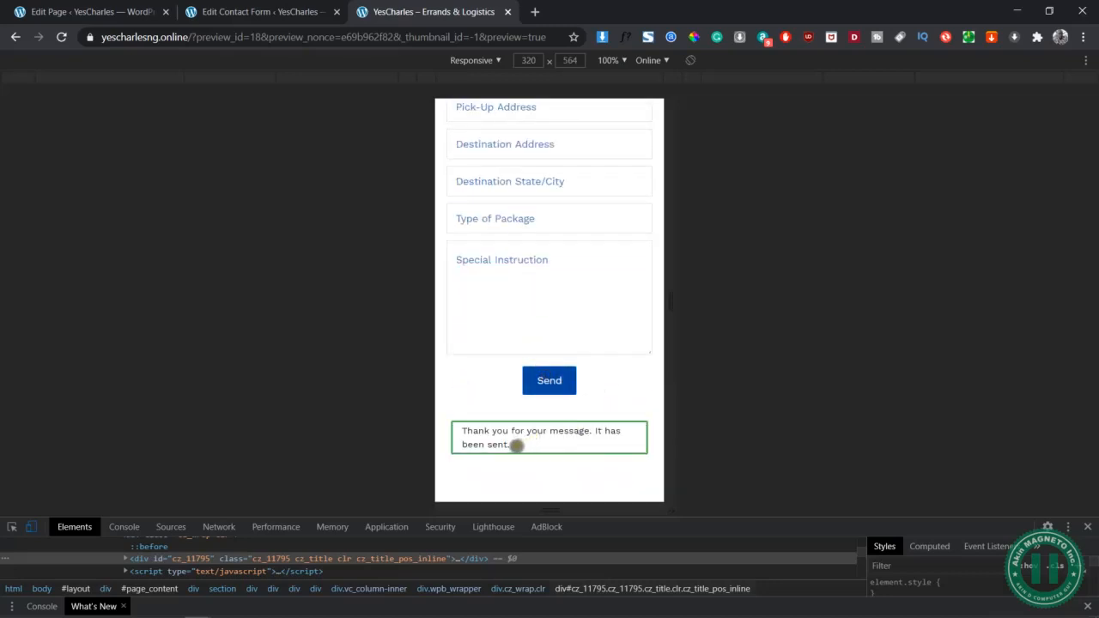
scroll(599, 417, "up", 15)
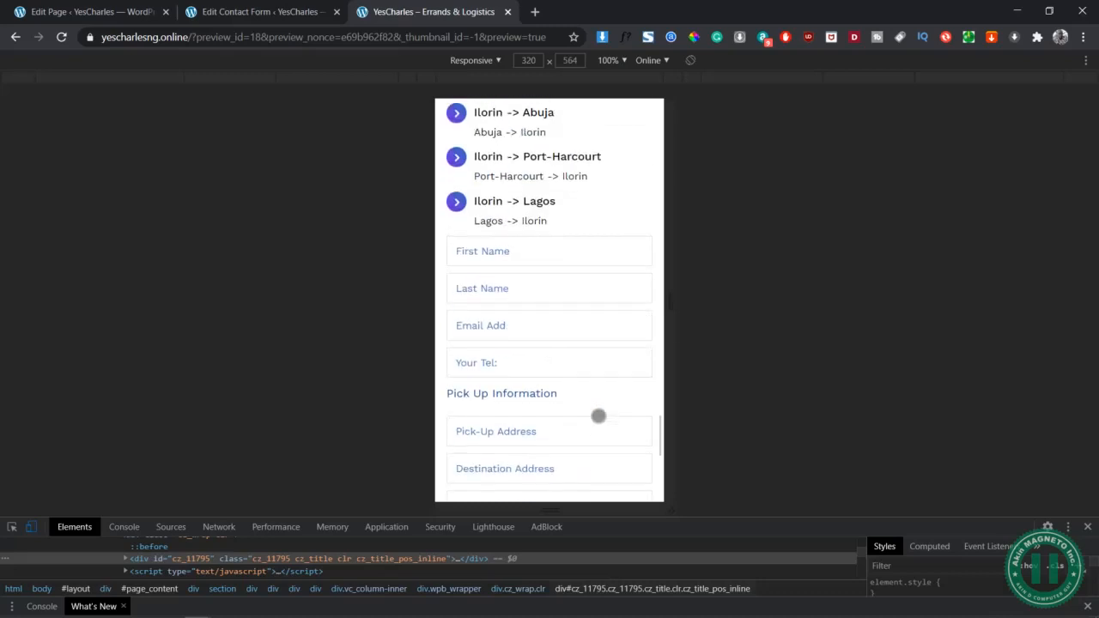
scroll(557, 243, "up", 5)
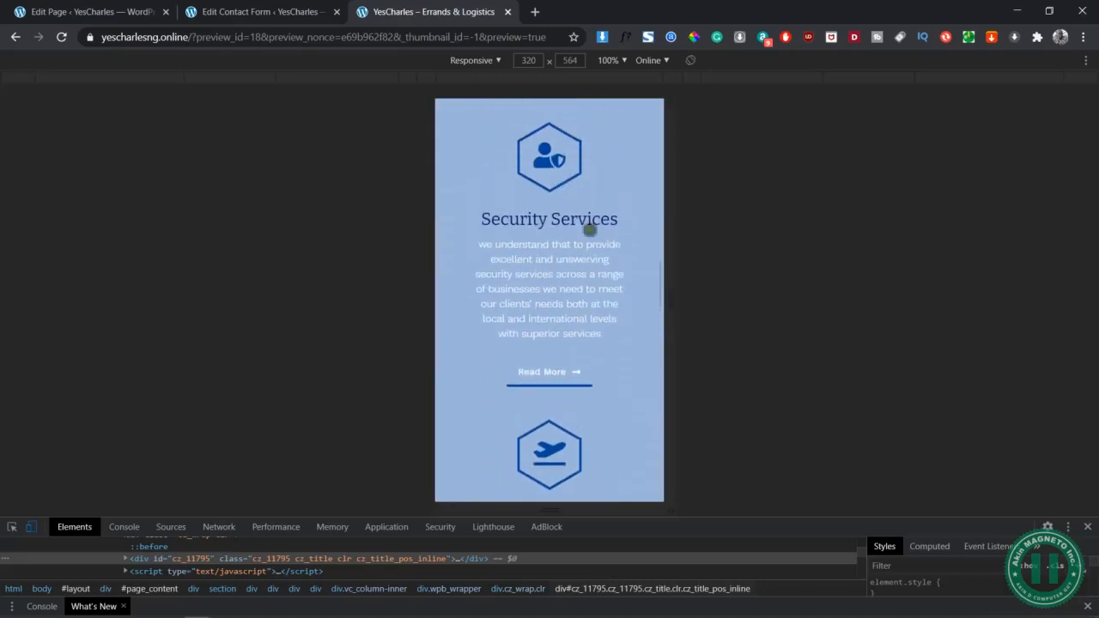
left_click(1089, 527)
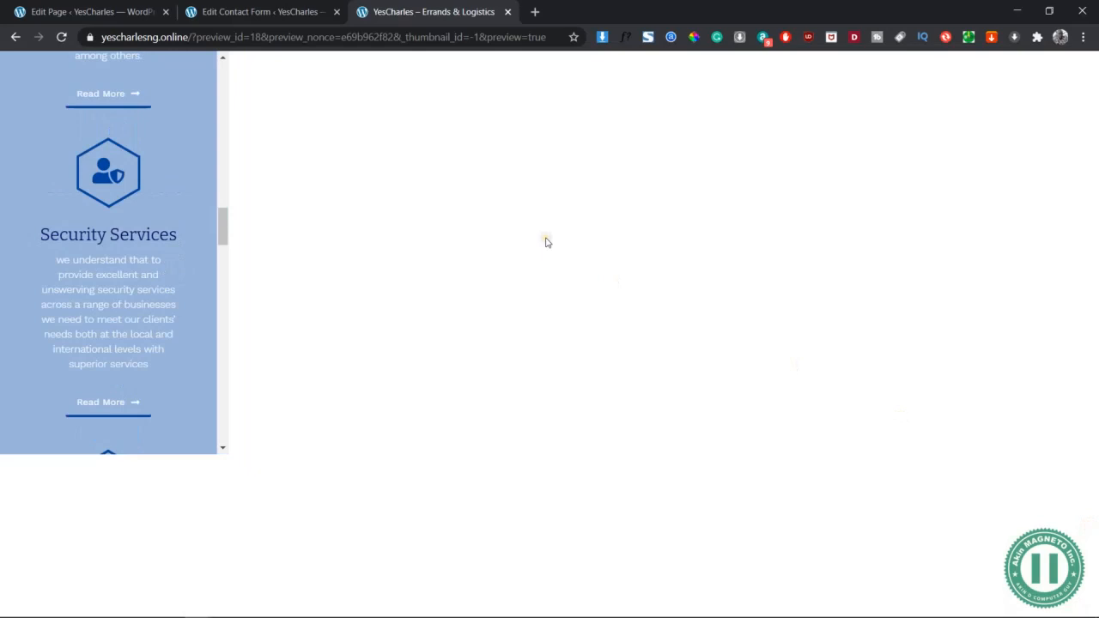
scroll(677, 476, "up", 3)
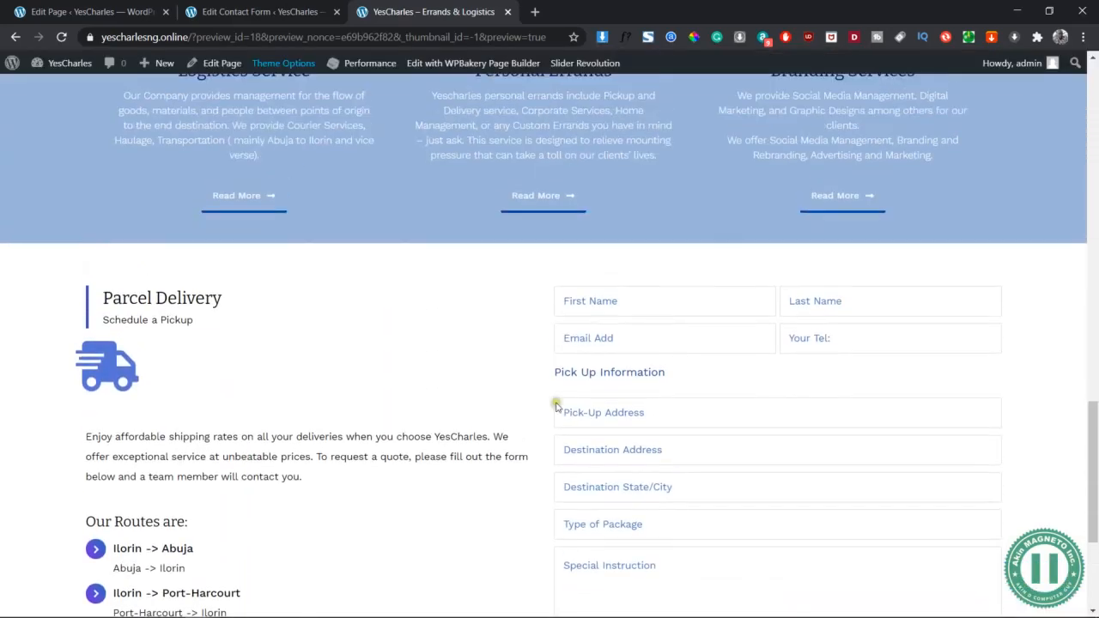
scroll(294, 278, "down", 4)
Switch to the Word wireframe and select the whole WE ARE HIRING text box
key("alt+Tab")
key("alt+Tab")
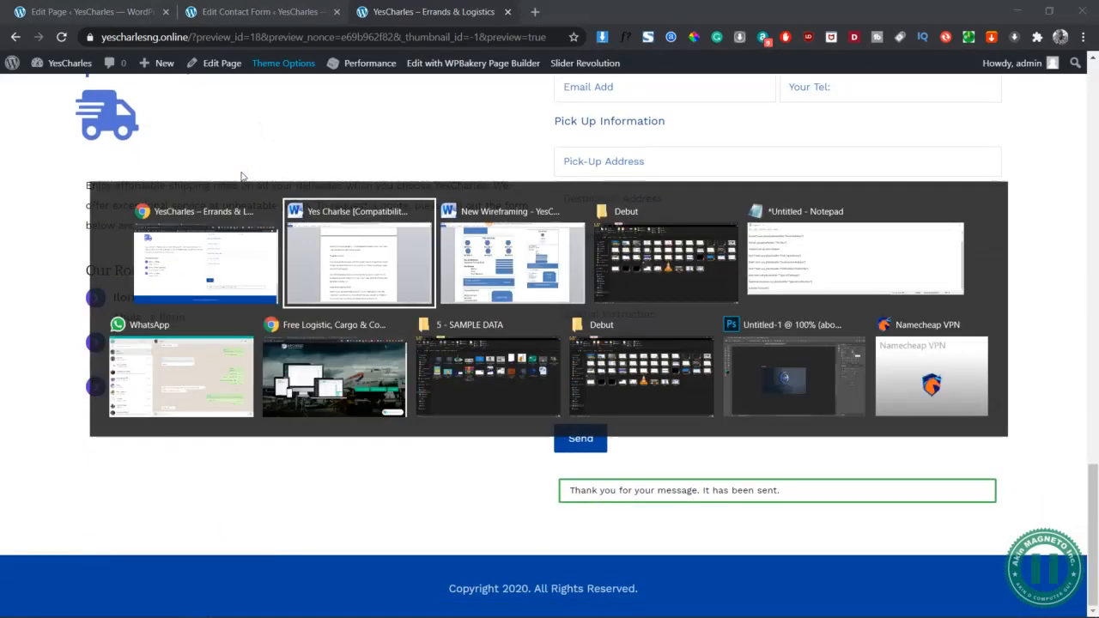
scroll(363, 445, "down", 3)
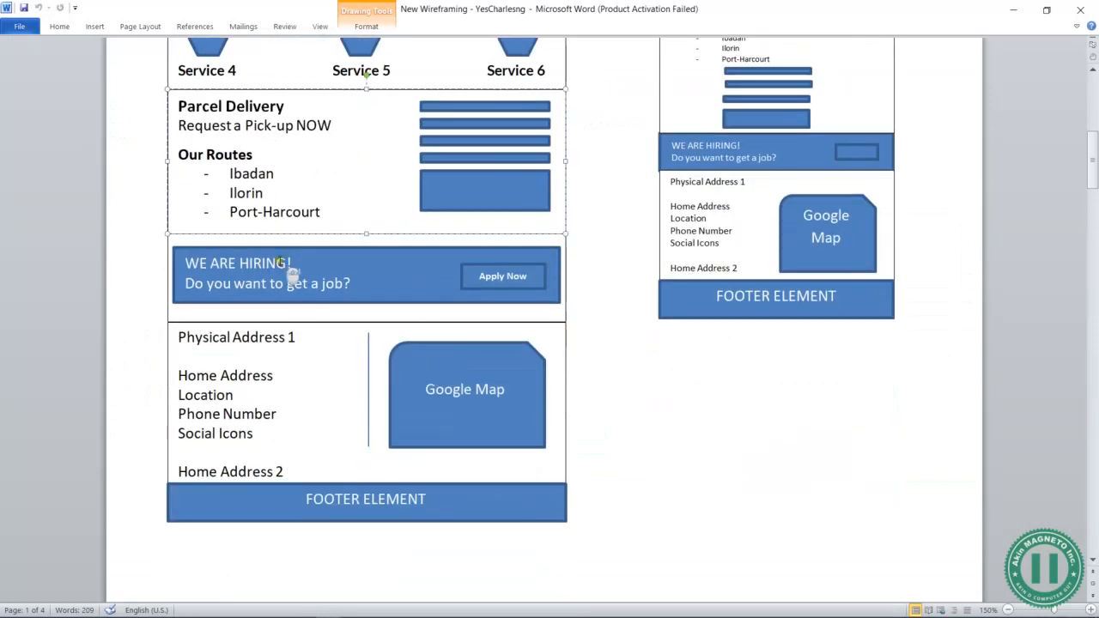
left_click(259, 312)
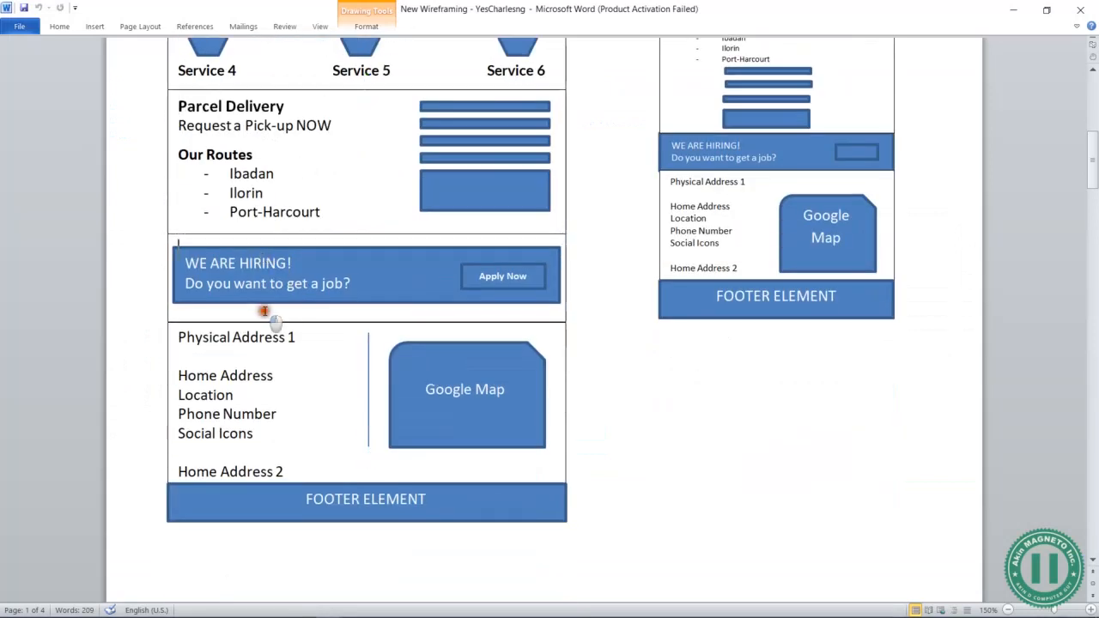
left_click(328, 236)
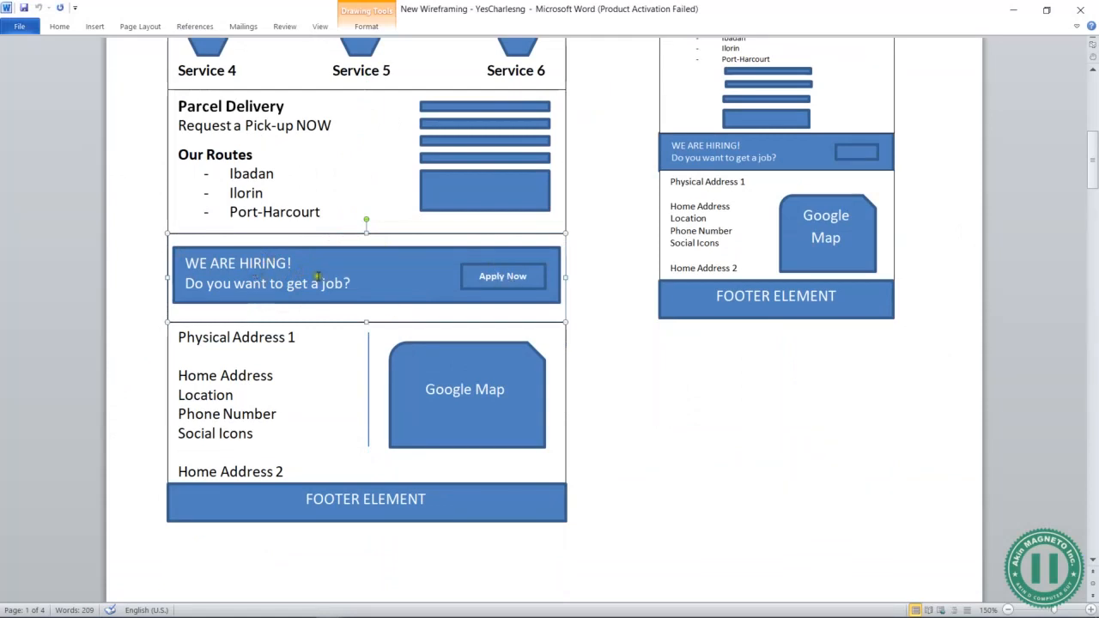
Return to the page editor and bring up the Call to Action section templates
key("alt+Tab")
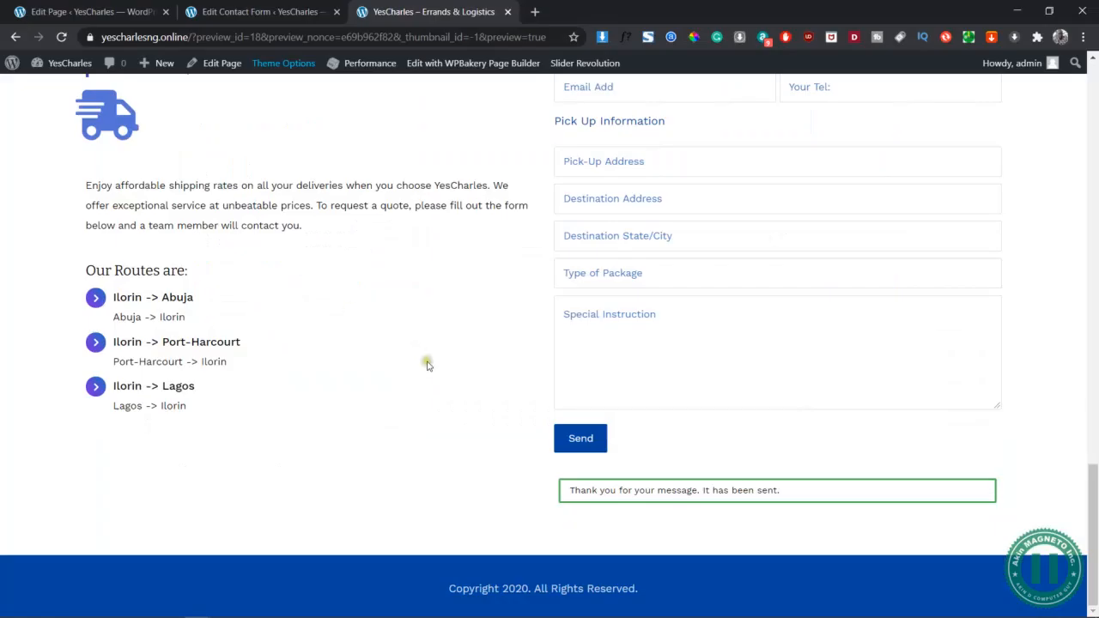
scroll(425, 370, "up", 3)
scroll(422, 386, "down", 3)
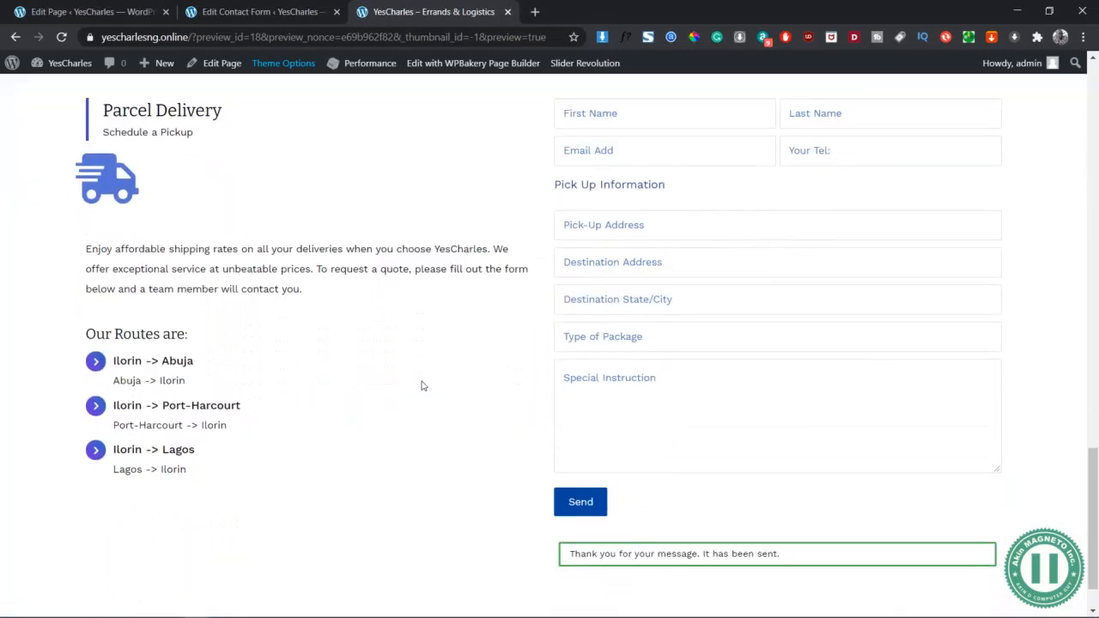
scroll(422, 385, "up", 1)
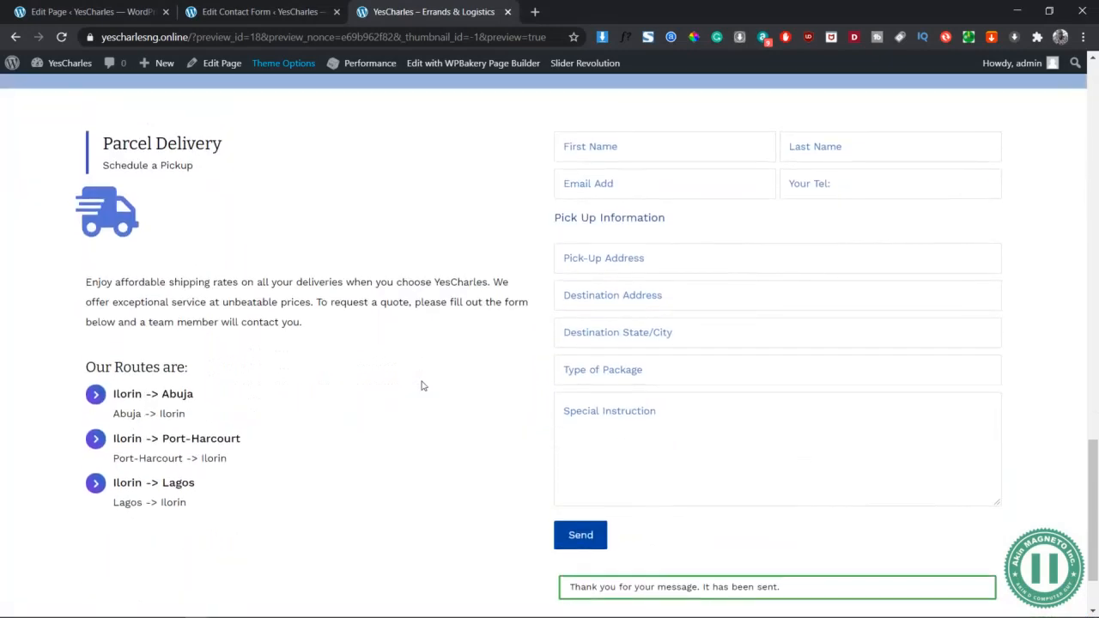
key("alt+Tab")
key("alt+Tab")
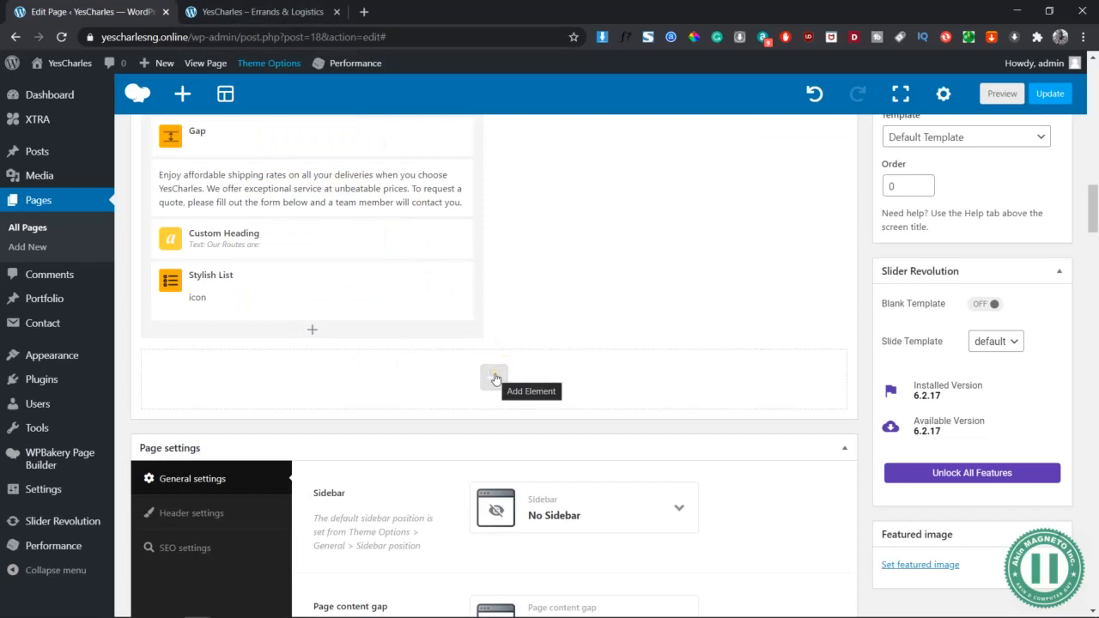
left_click(224, 94)
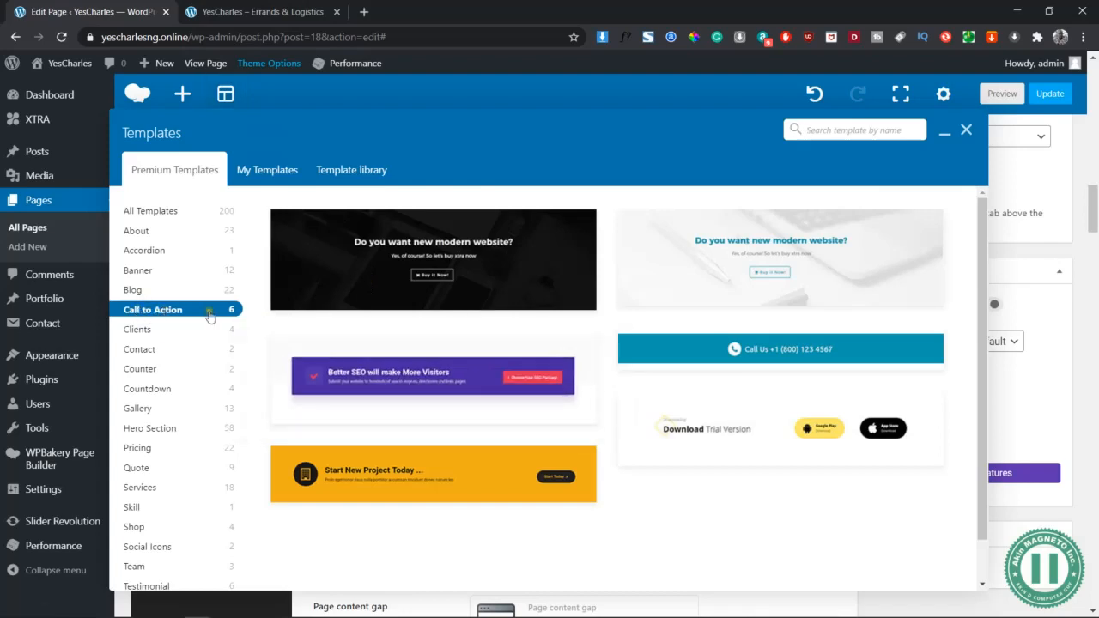
Insert the Start New Project Today template and inspect its orange #efae16 background
left_click(442, 488)
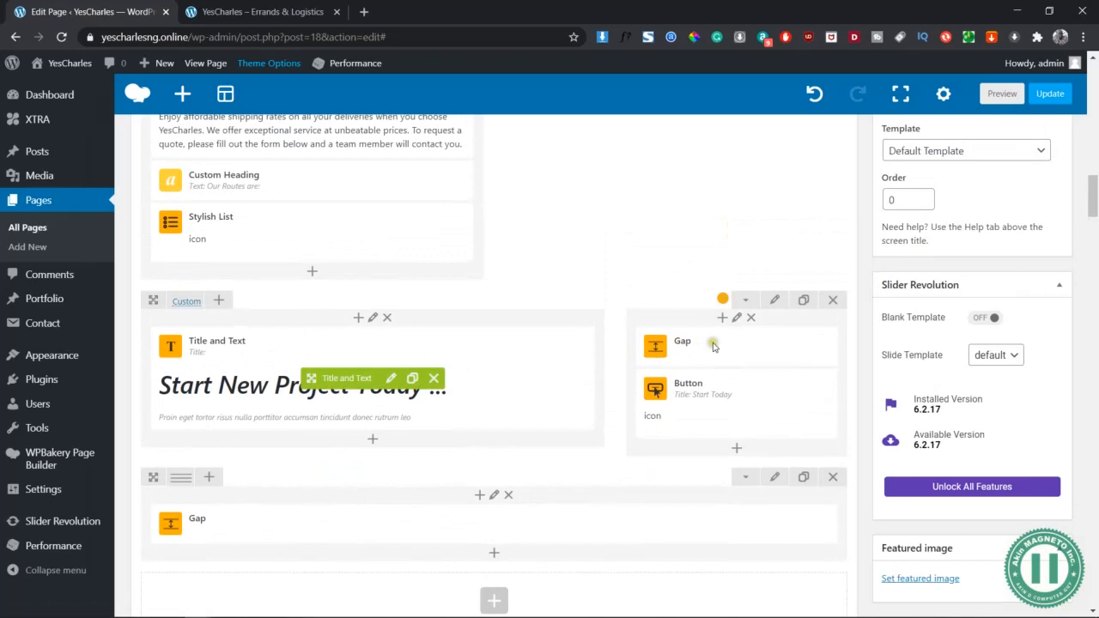
left_click(774, 302)
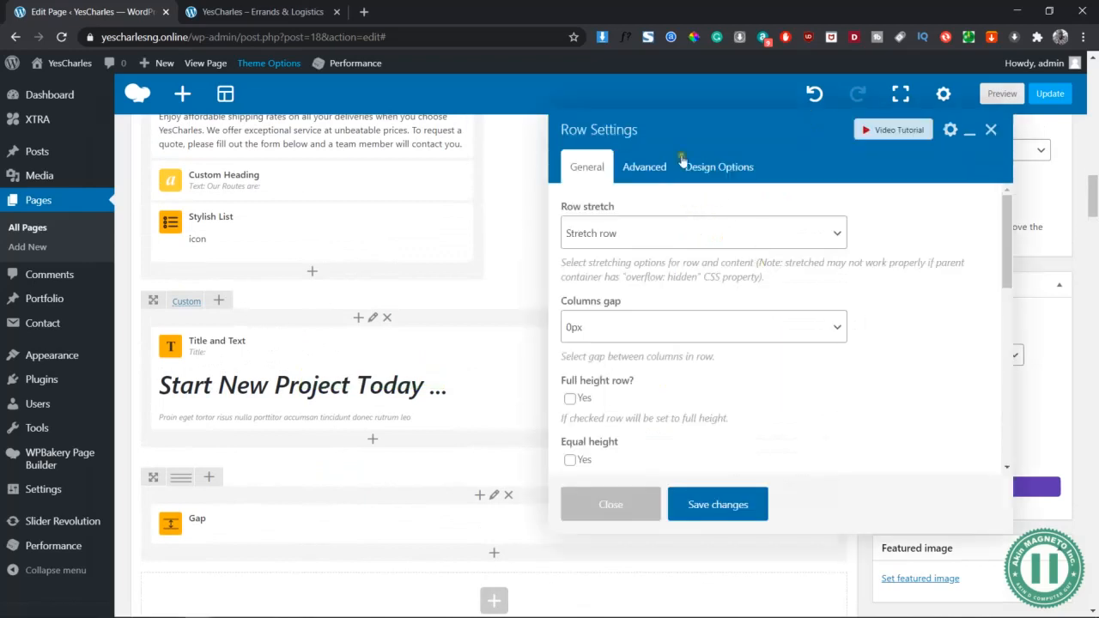
left_click(707, 169)
left_click(829, 398)
triple_click(930, 398)
key("BackSpace")
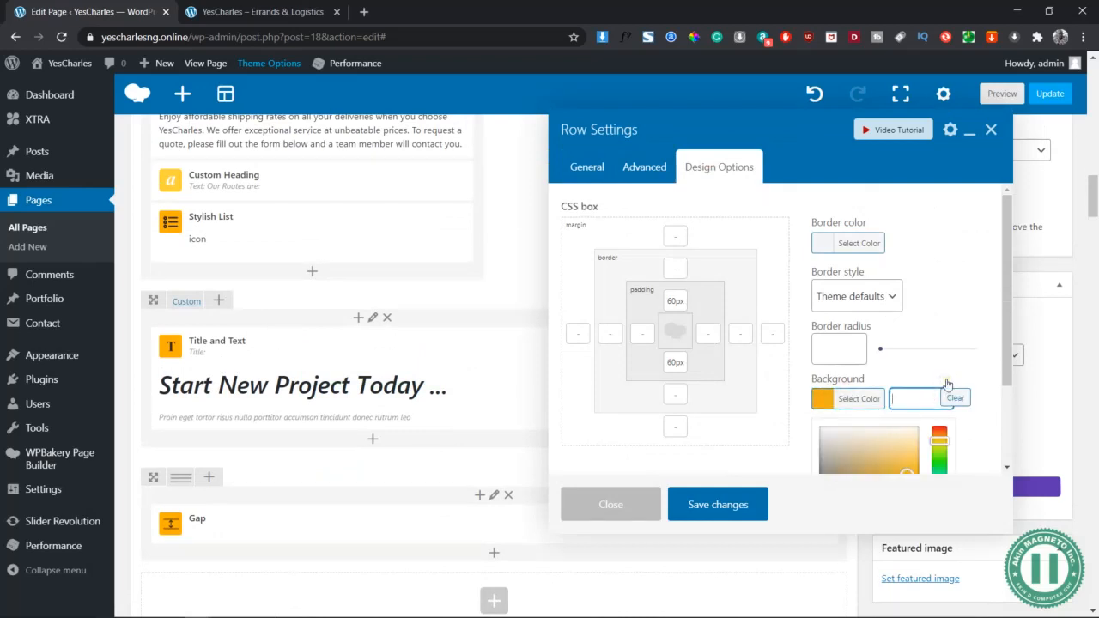
left_click(646, 505)
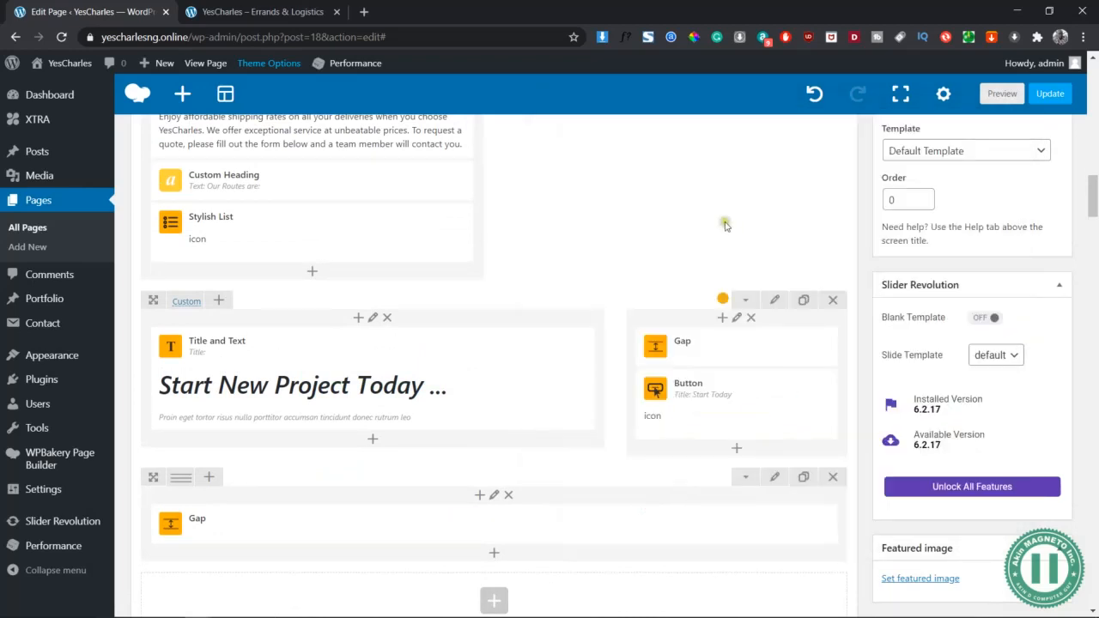
Copy the services row's light blue rgba background value from its Design Options
scroll(730, 298, "up", 5)
scroll(737, 296, "up", 5)
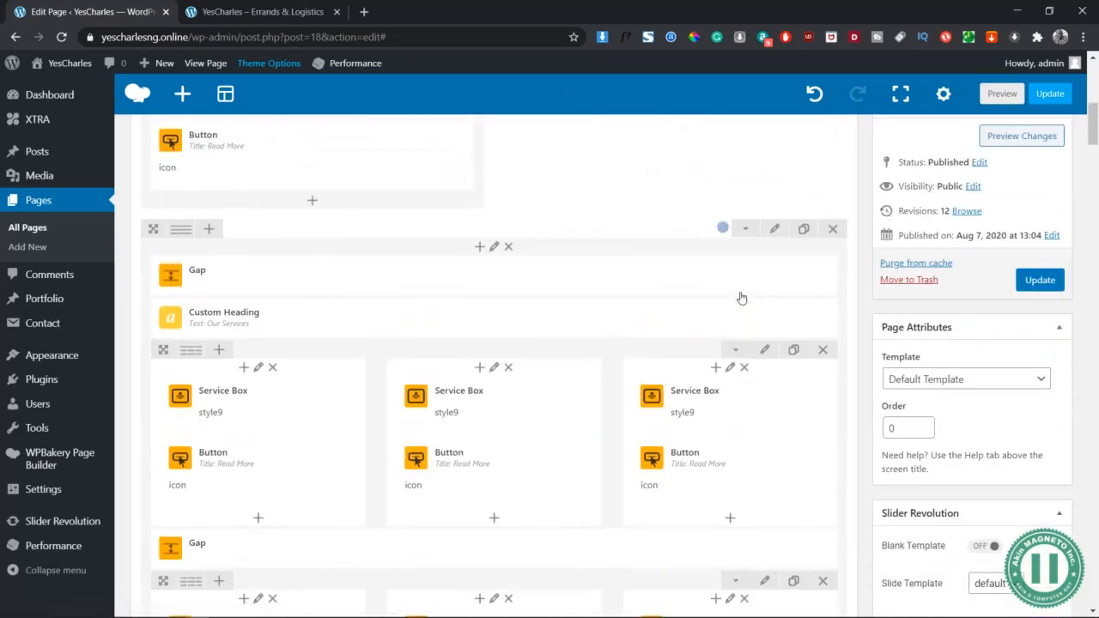
left_click(775, 306)
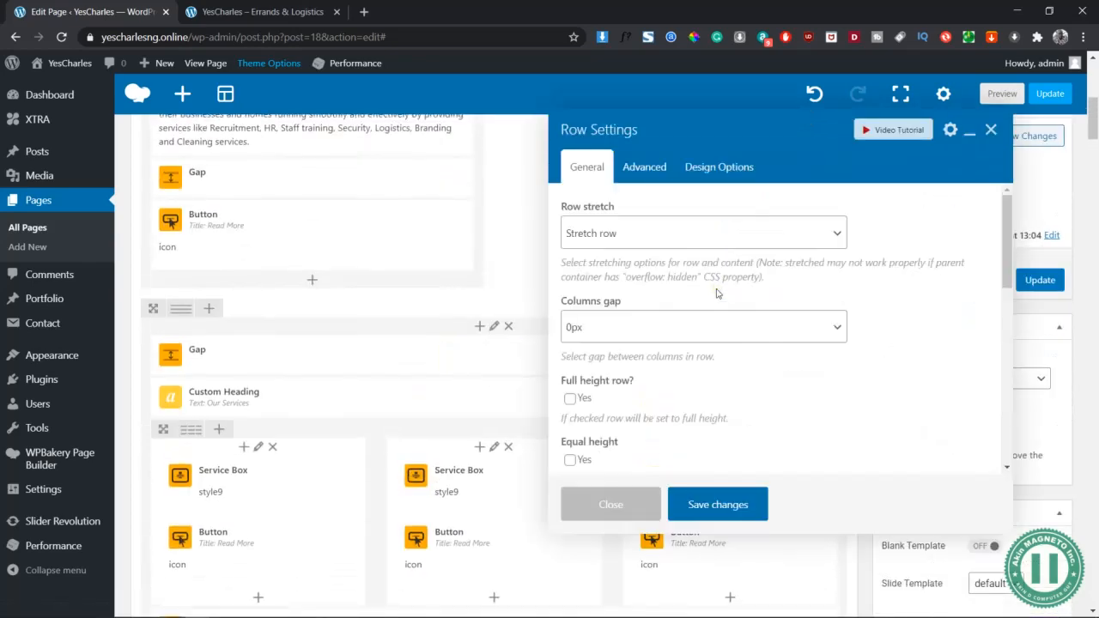
left_click(728, 166)
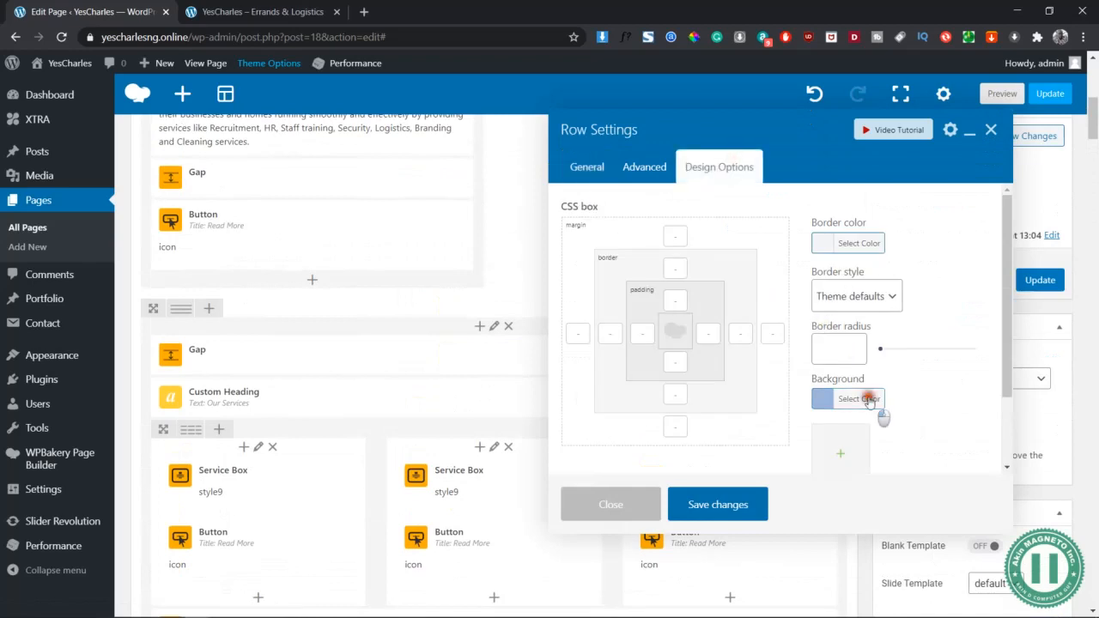
left_click(869, 398)
key("ctrl+a")
left_click(918, 398)
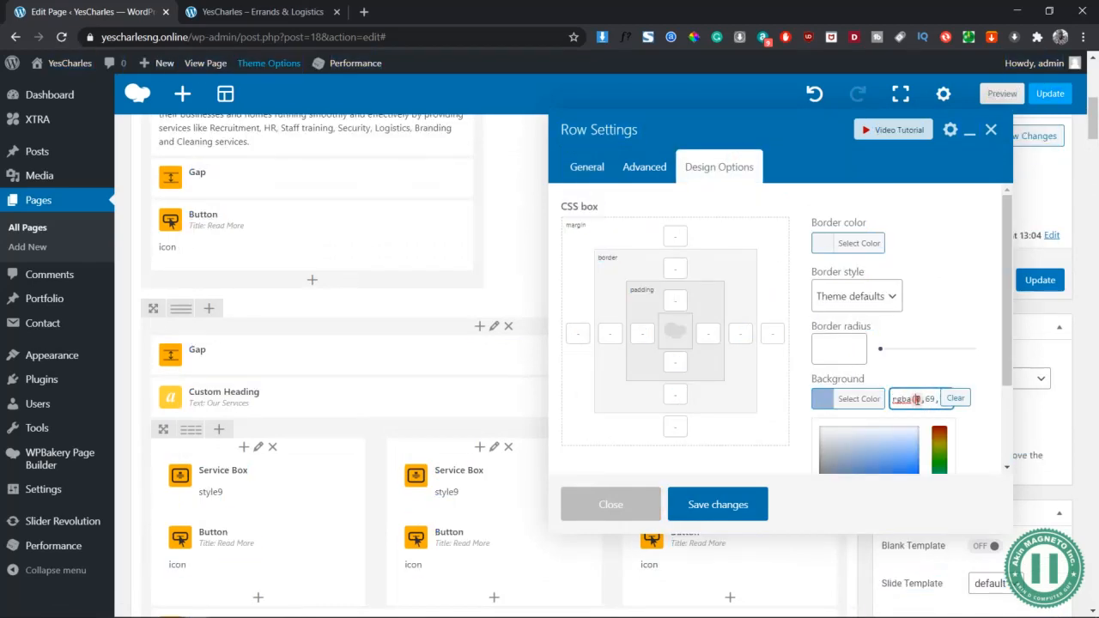
key("ctrl+a")
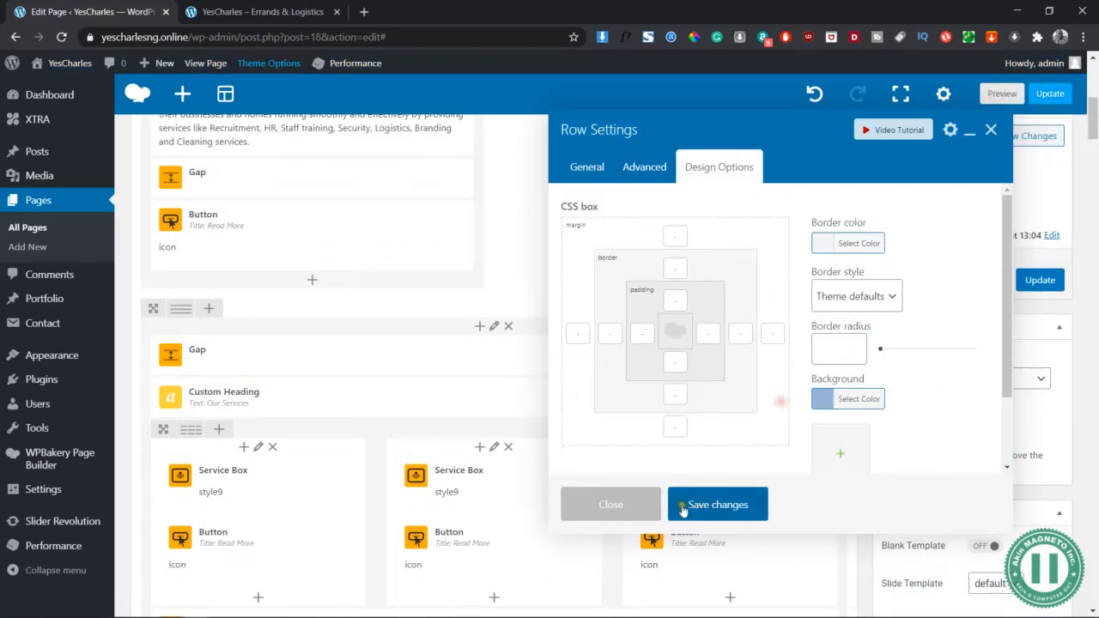
left_click(642, 497)
Paste the light blue rgba colour as the new row's background and save
scroll(835, 398, "down", 1)
scroll(834, 399, "down", 5)
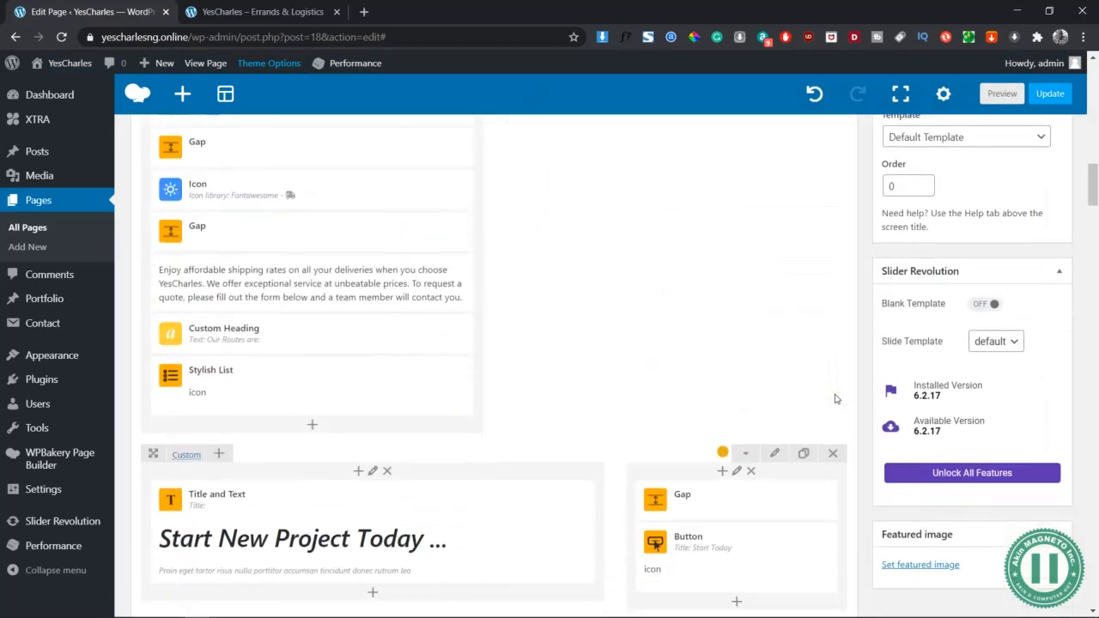
left_click(789, 353)
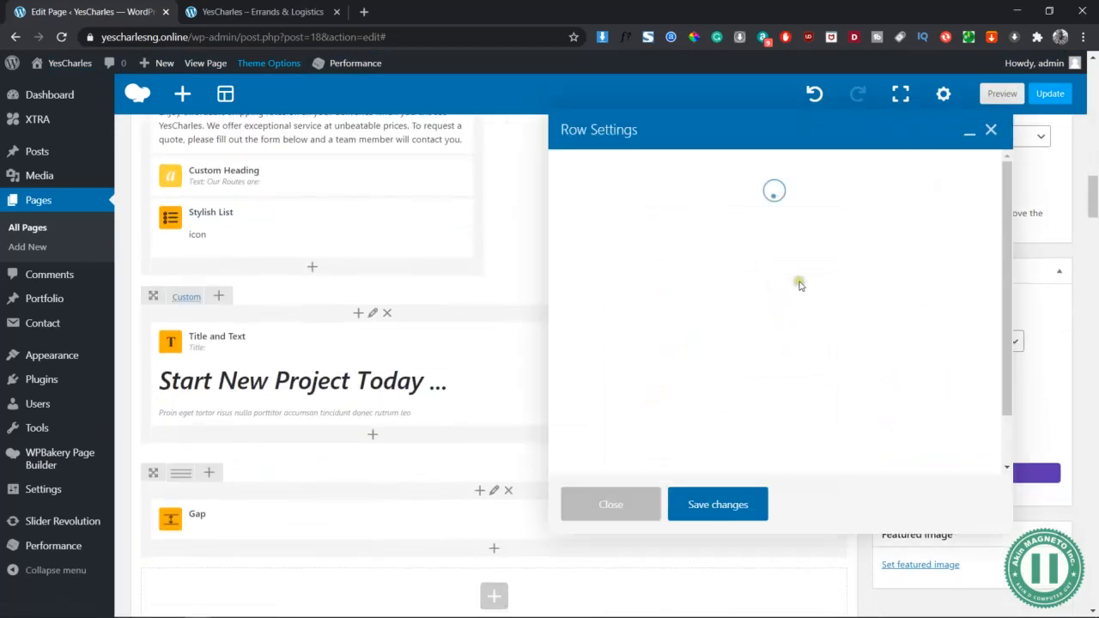
left_click(723, 167)
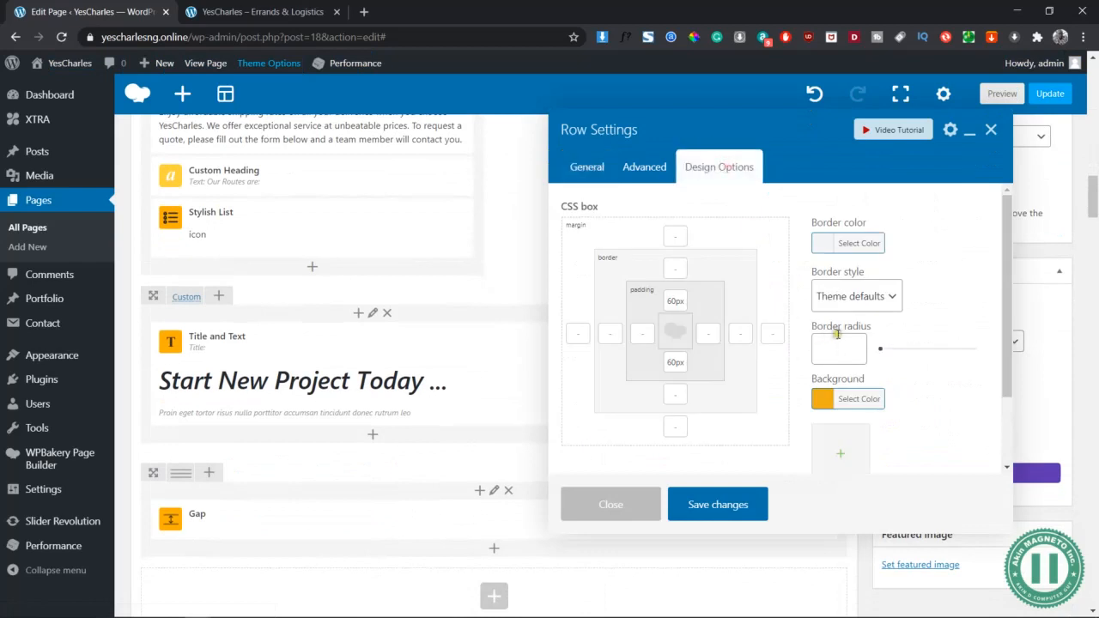
left_click(859, 398)
triple_click(909, 399)
key("ctrl+v")
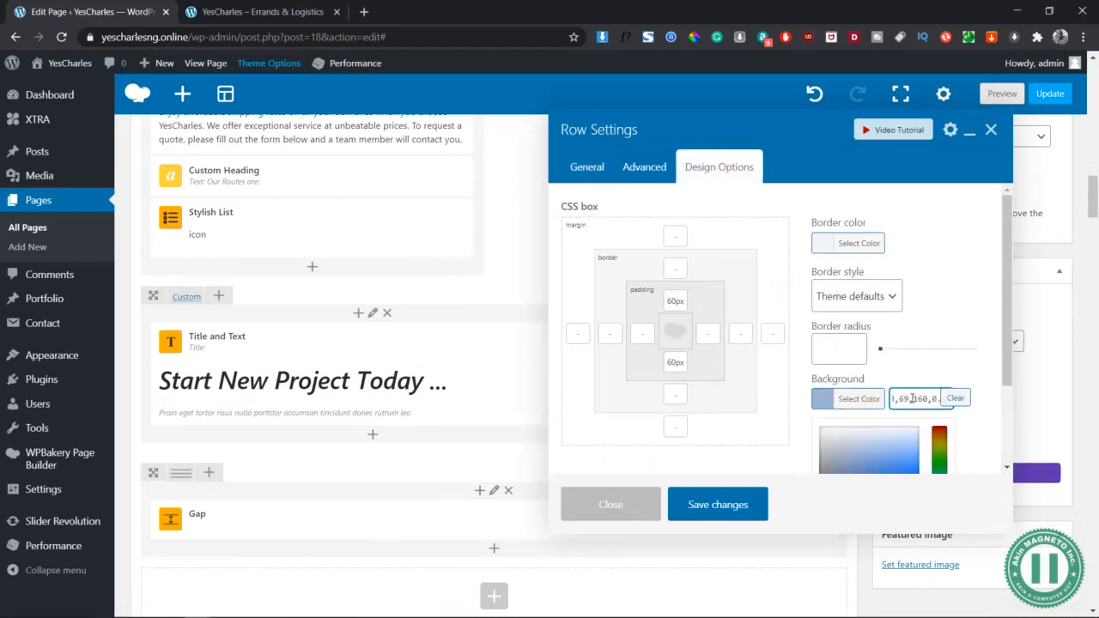
left_click(930, 369)
scroll(932, 371, "down", 1)
scroll(932, 371, "down", 1)
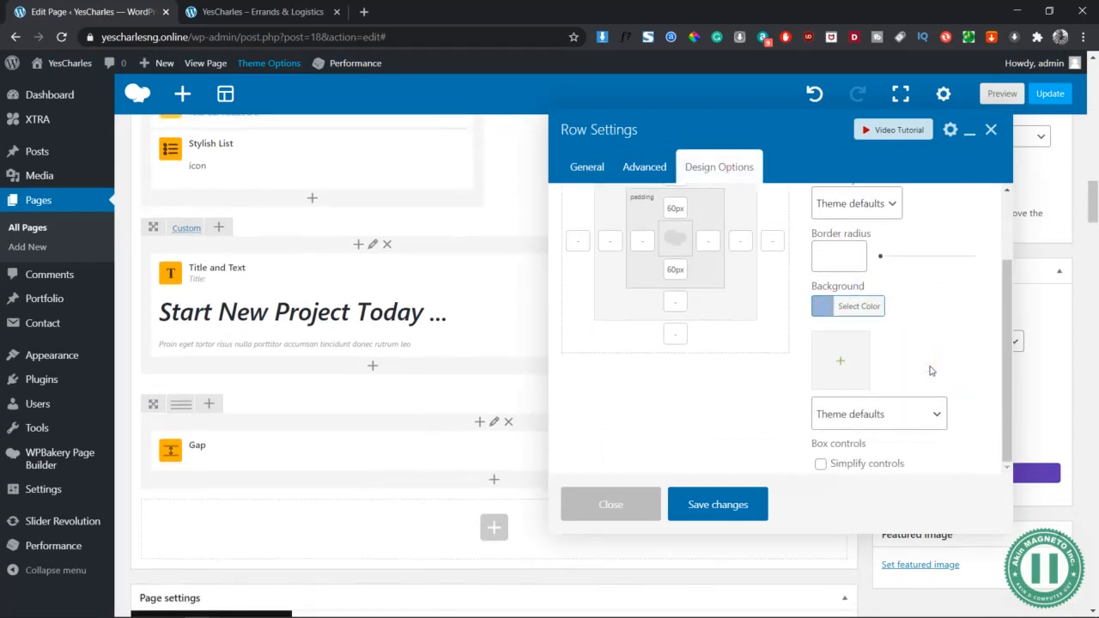
scroll(932, 371, "up", 1)
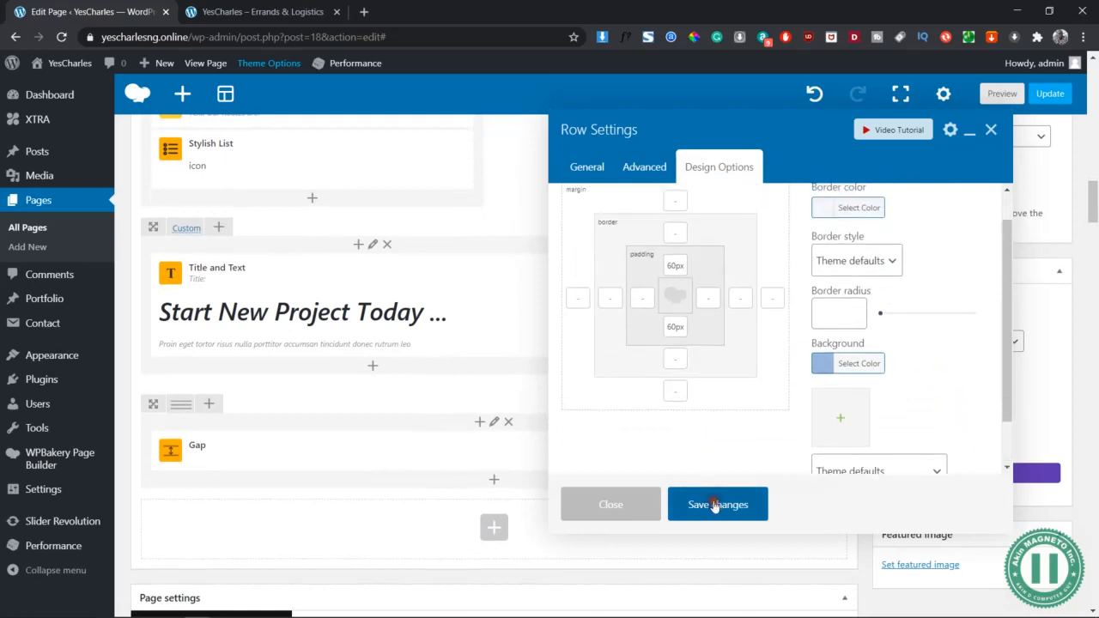
left_click(710, 505)
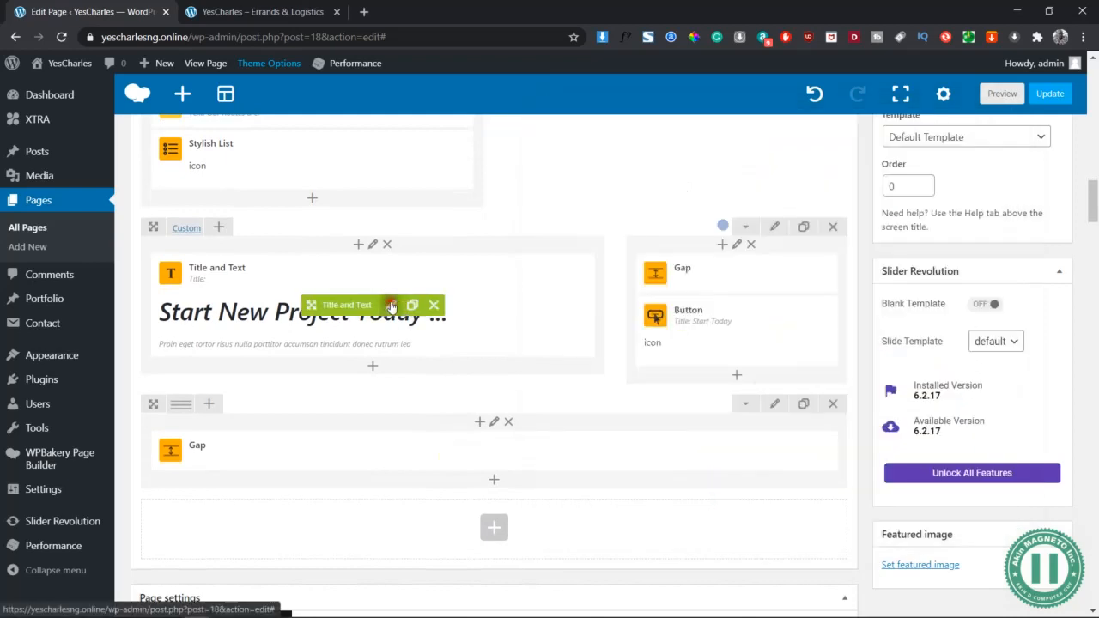
Change the heading to 'We are Hiring!', rewrite the paragraph as a CV request, and save
left_click(391, 306)
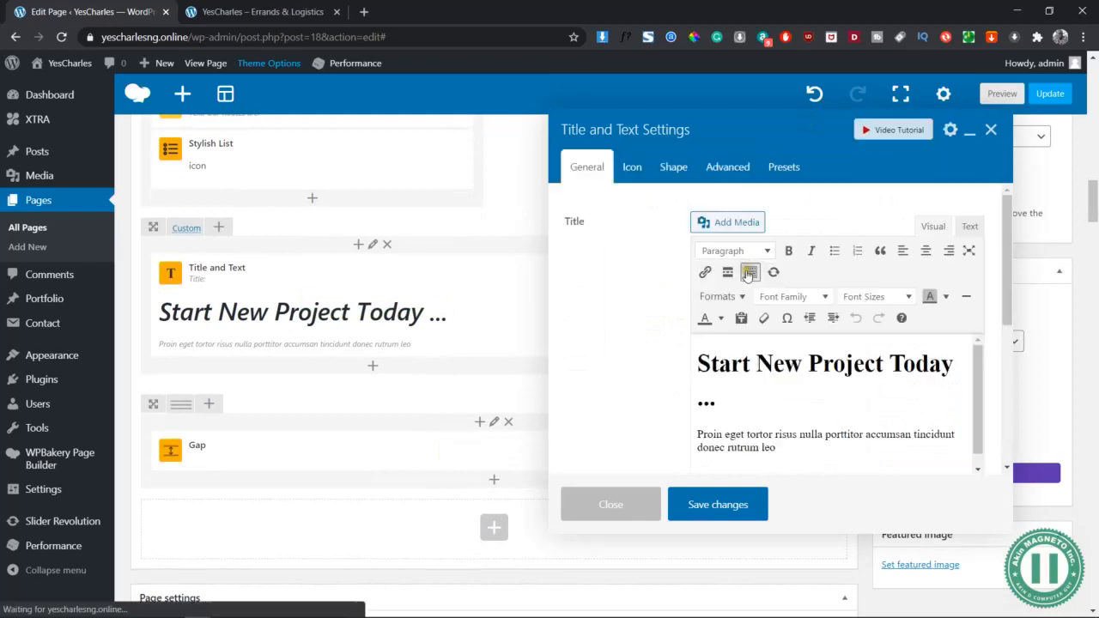
left_click(724, 406)
left_click_drag(724, 407, 694, 358)
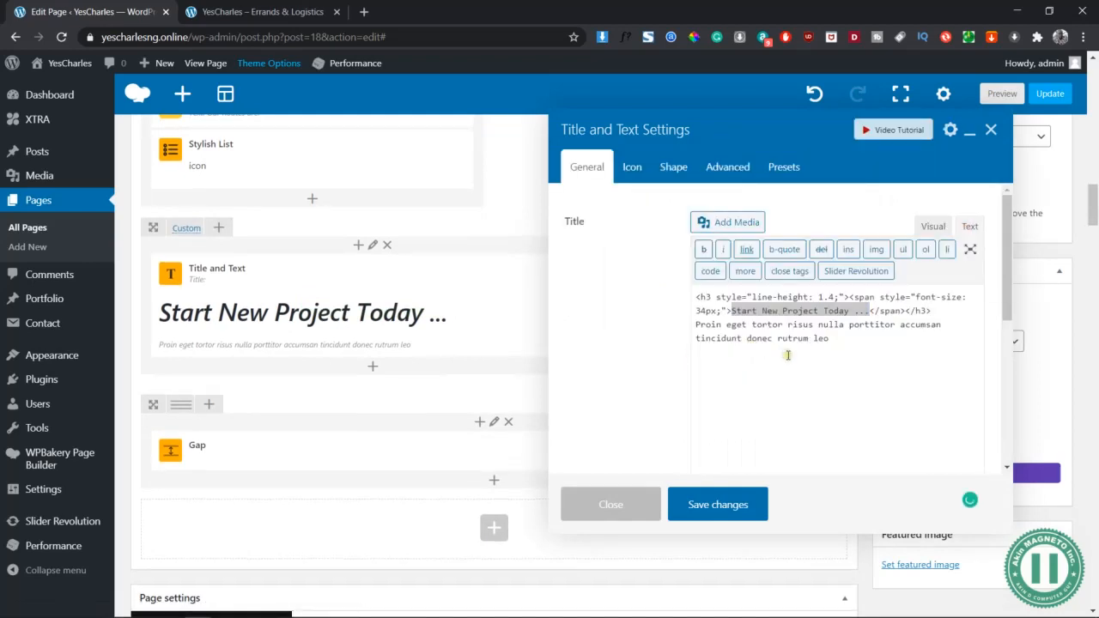
key("alt+Tab")
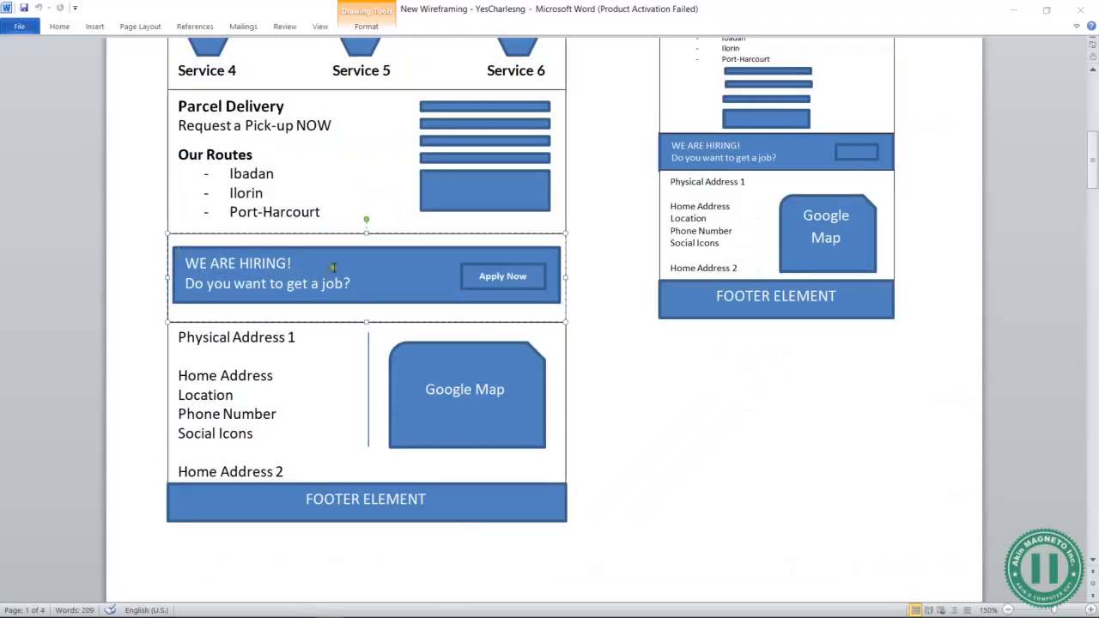
key("alt+Tab")
type("We are Hiri")
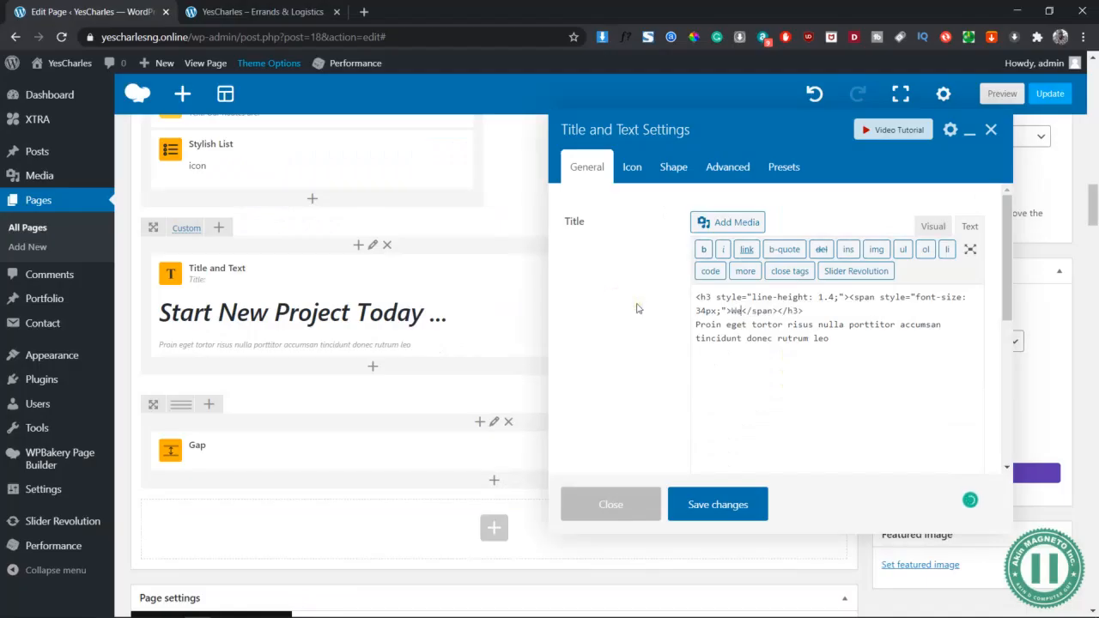
type("ng!")
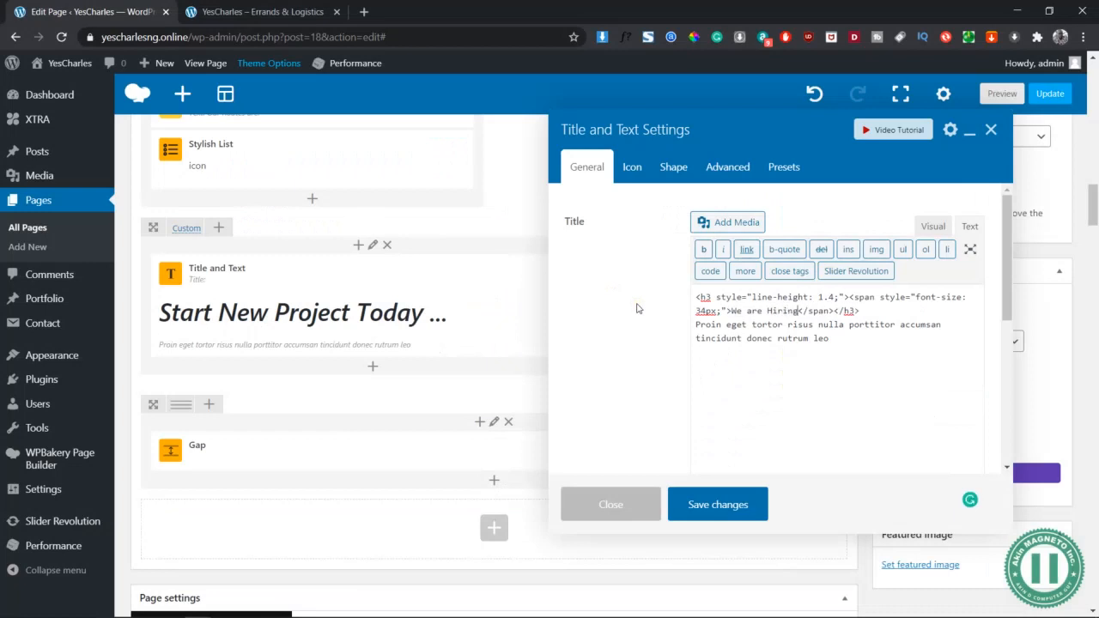
left_click_drag(829, 337, 668, 321)
type("O")
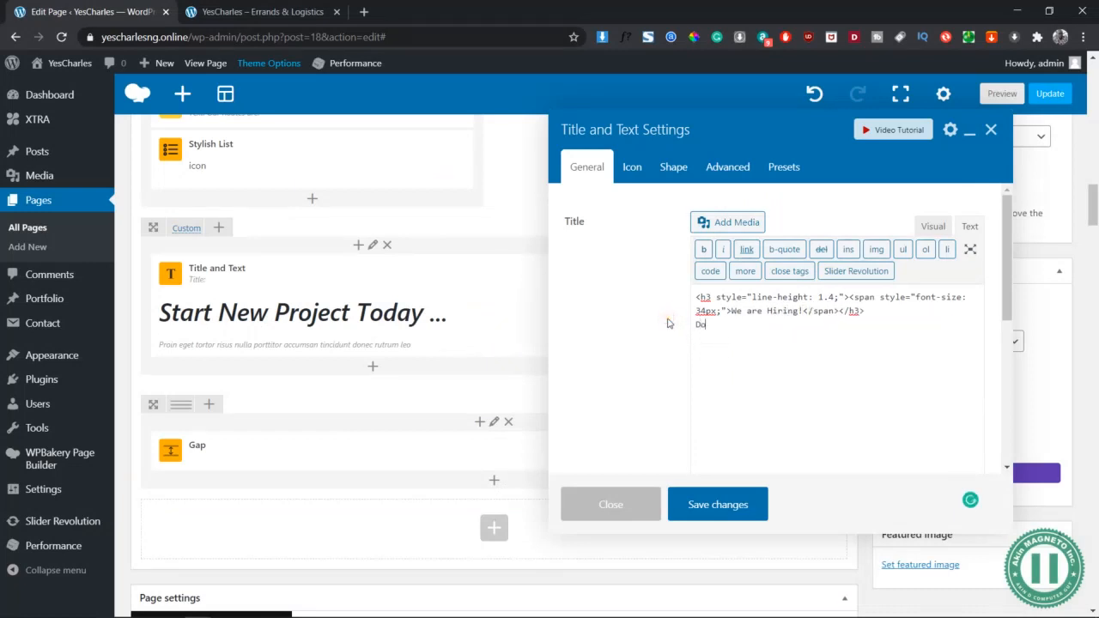
key("alt+Tab")
key("alt+Tab")
type("o")
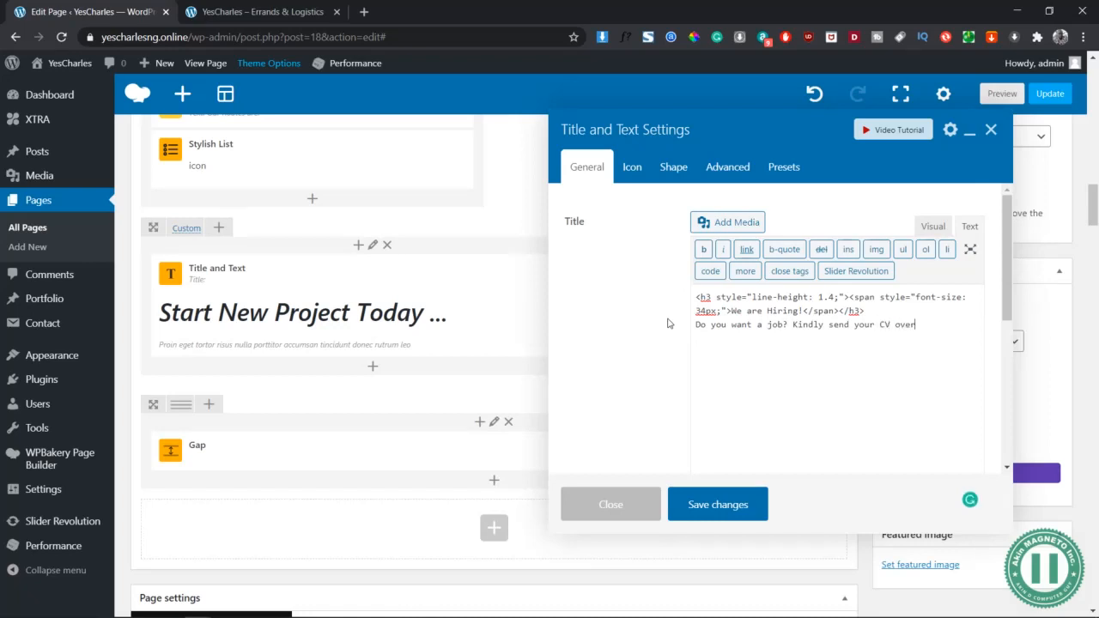
left_click(933, 227)
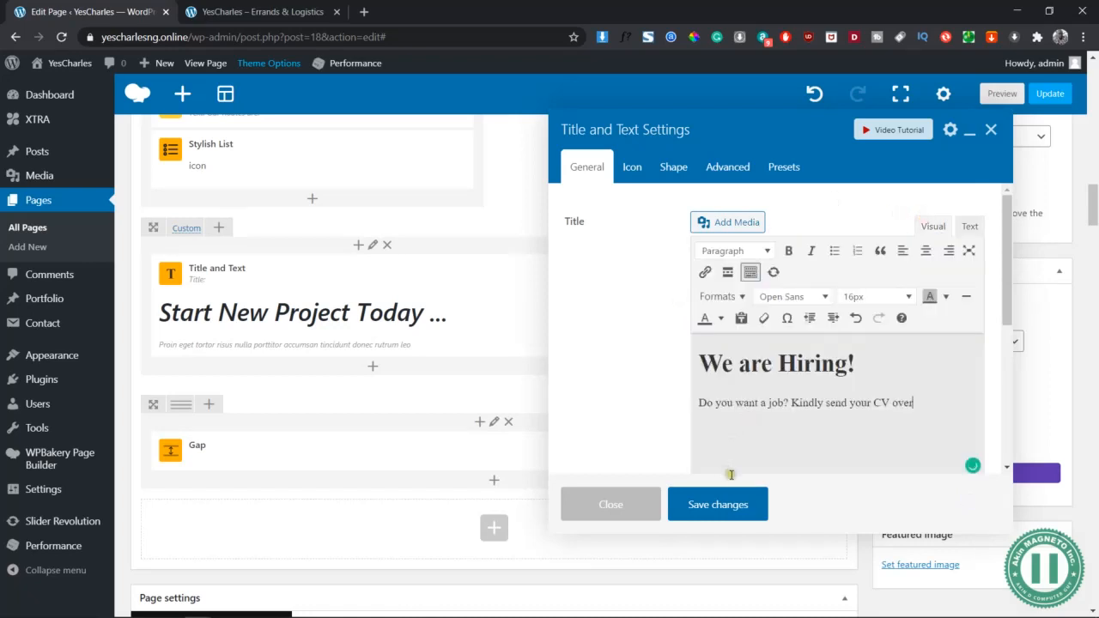
left_click(723, 510)
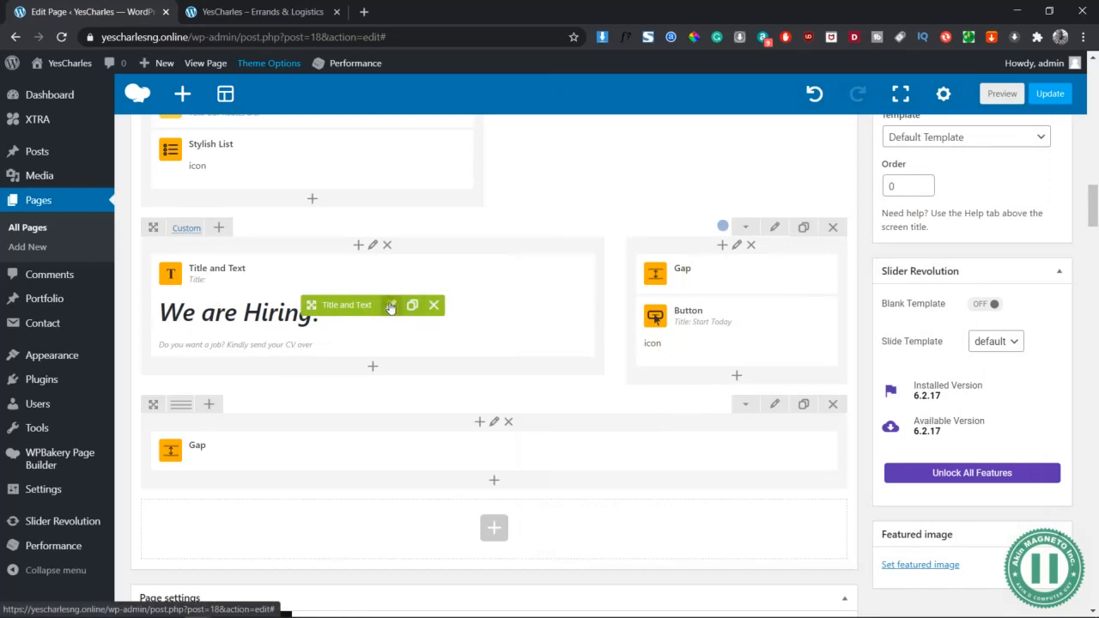
Choose the briefcase icon for the title
left_click(390, 306)
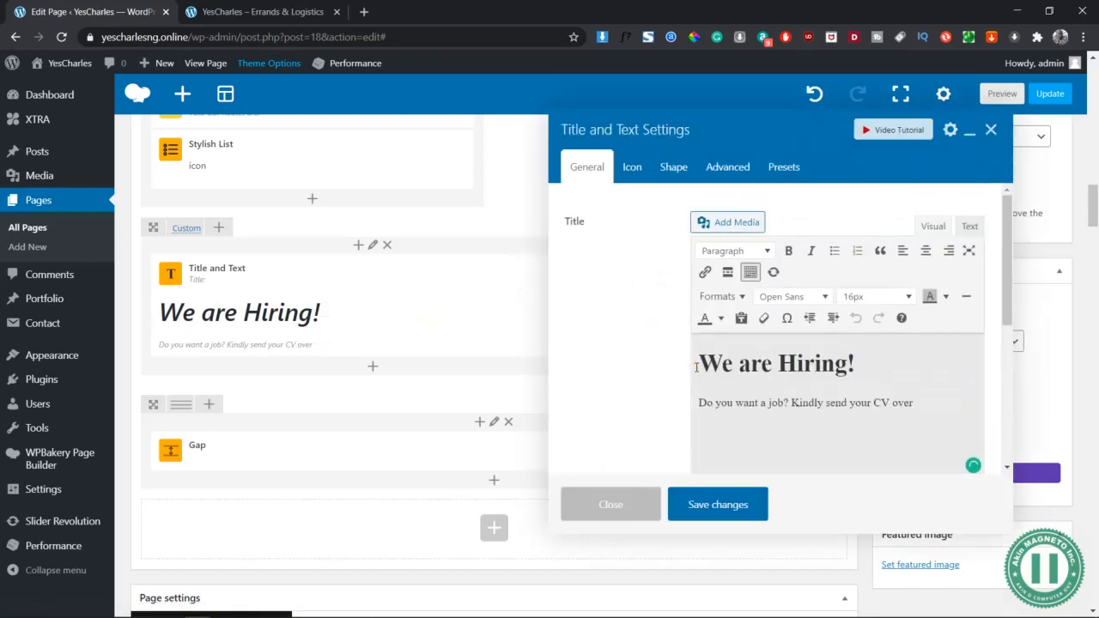
left_click(628, 174)
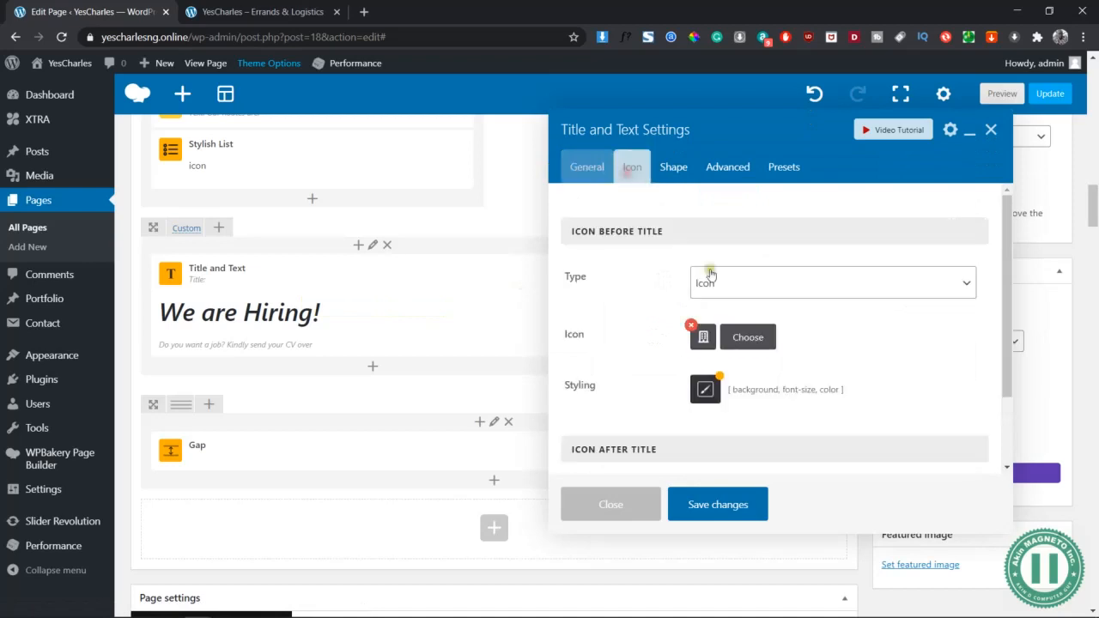
left_click(747, 339)
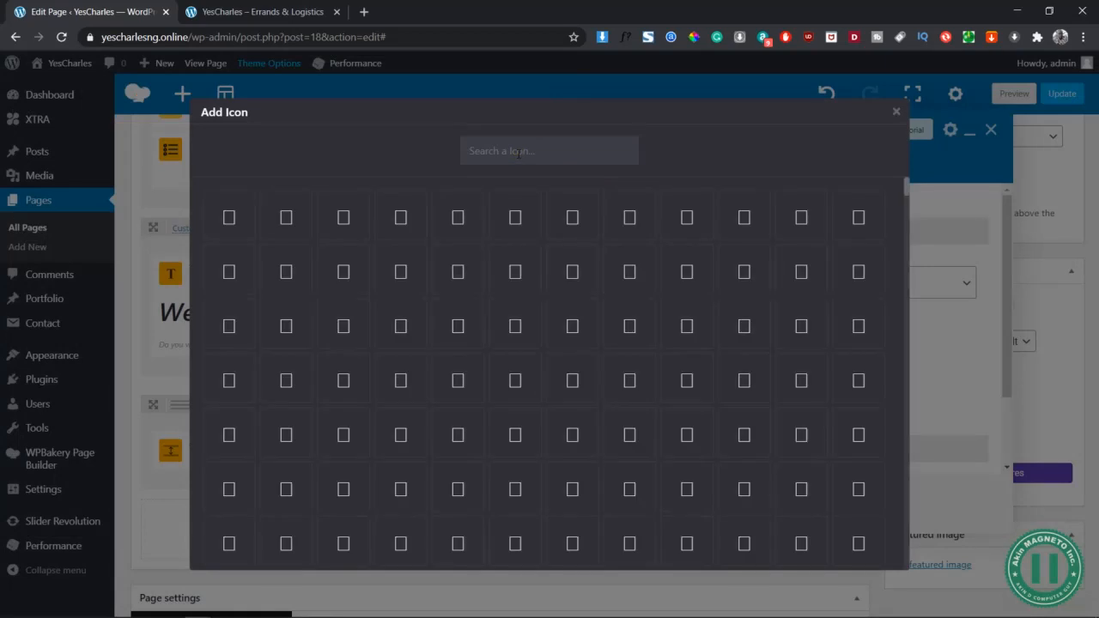
scroll(545, 177, "down", 10)
left_click(510, 149)
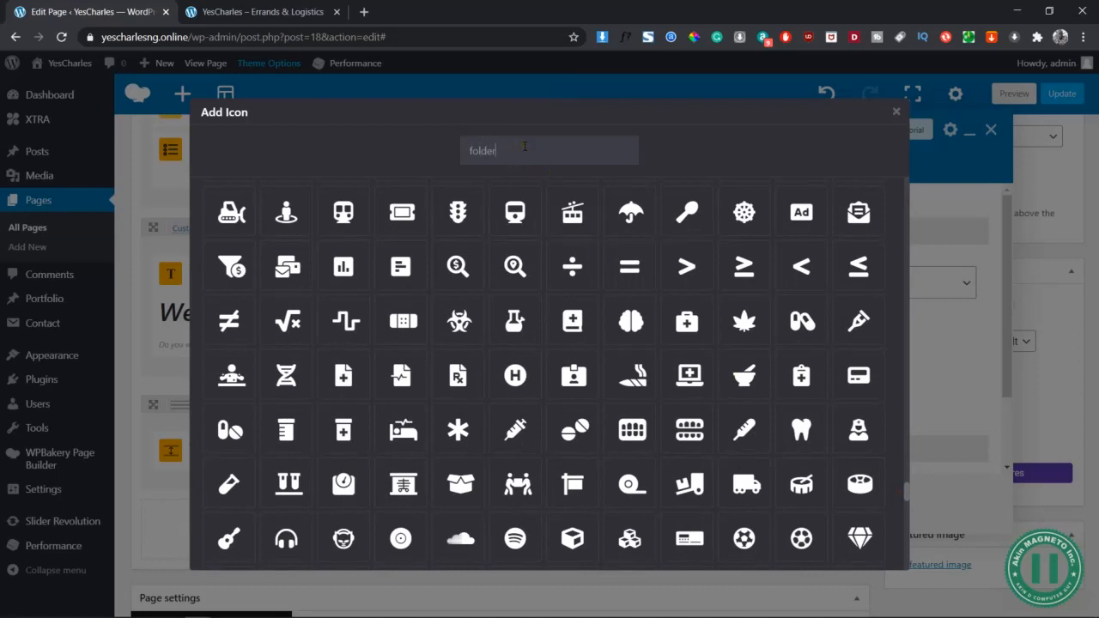
double_click(543, 151)
type("t")
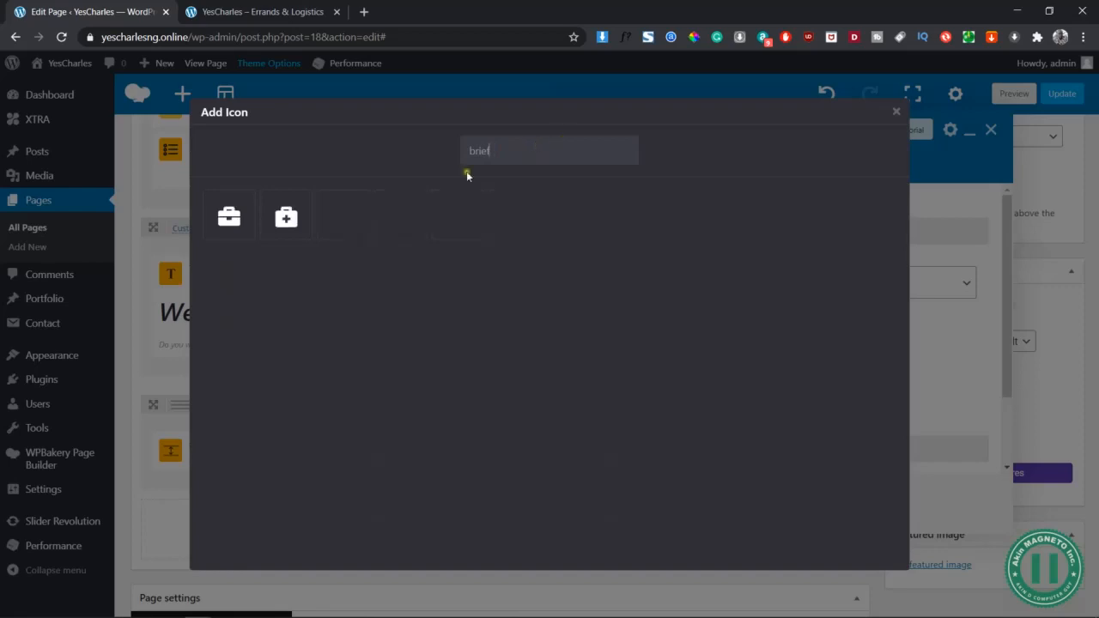
left_click(229, 217)
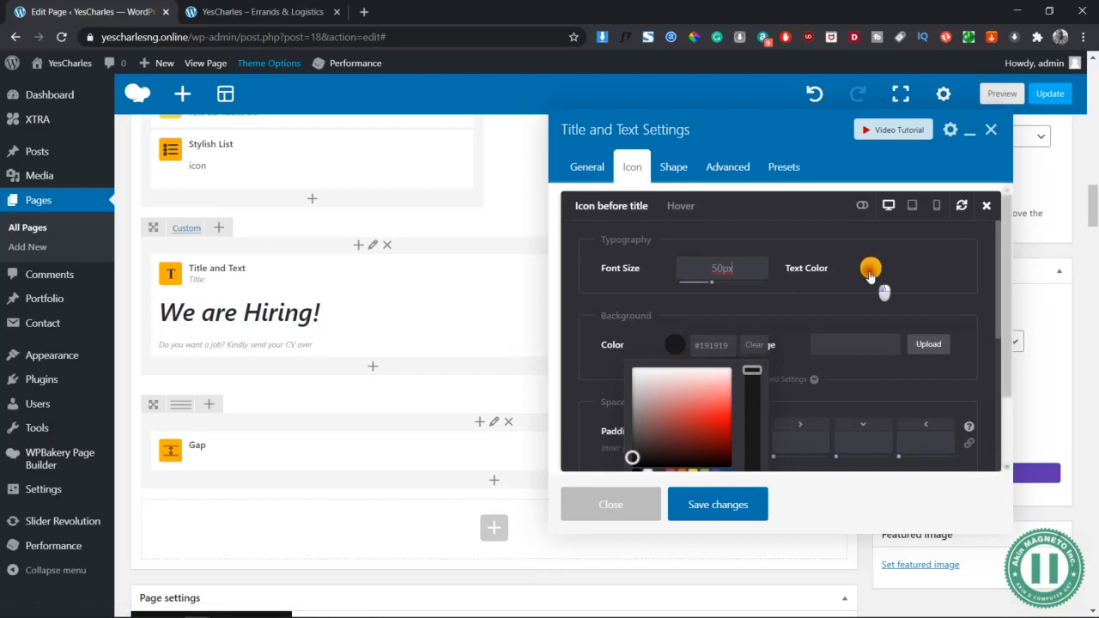
Make the icon white on a #0045a0 blue background and apply the changes
left_click(870, 269)
left_click(844, 397)
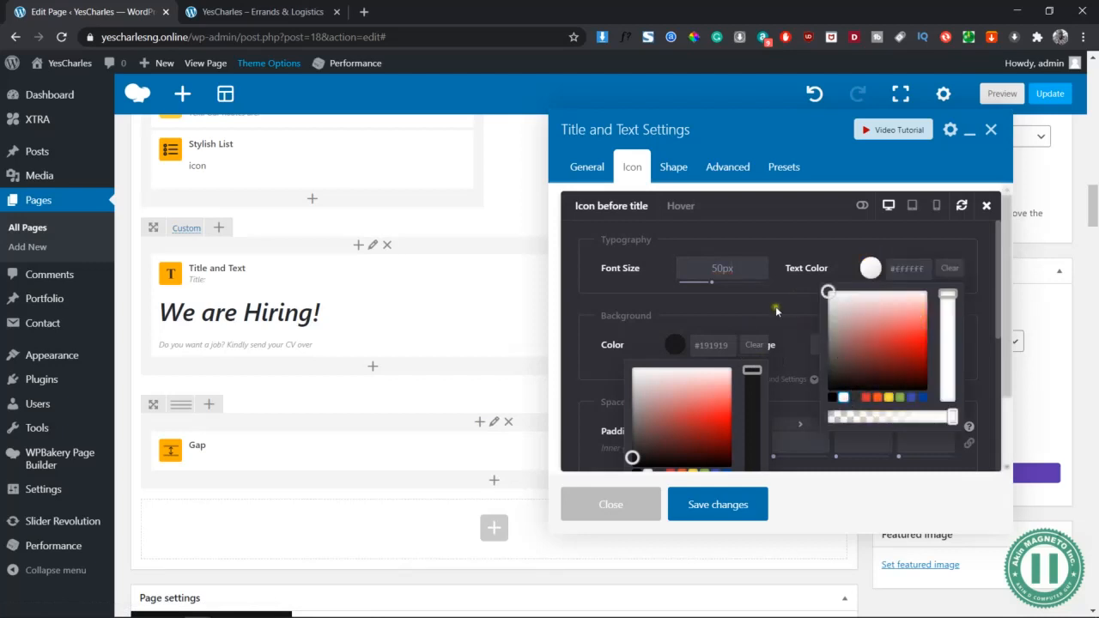
left_click(767, 322)
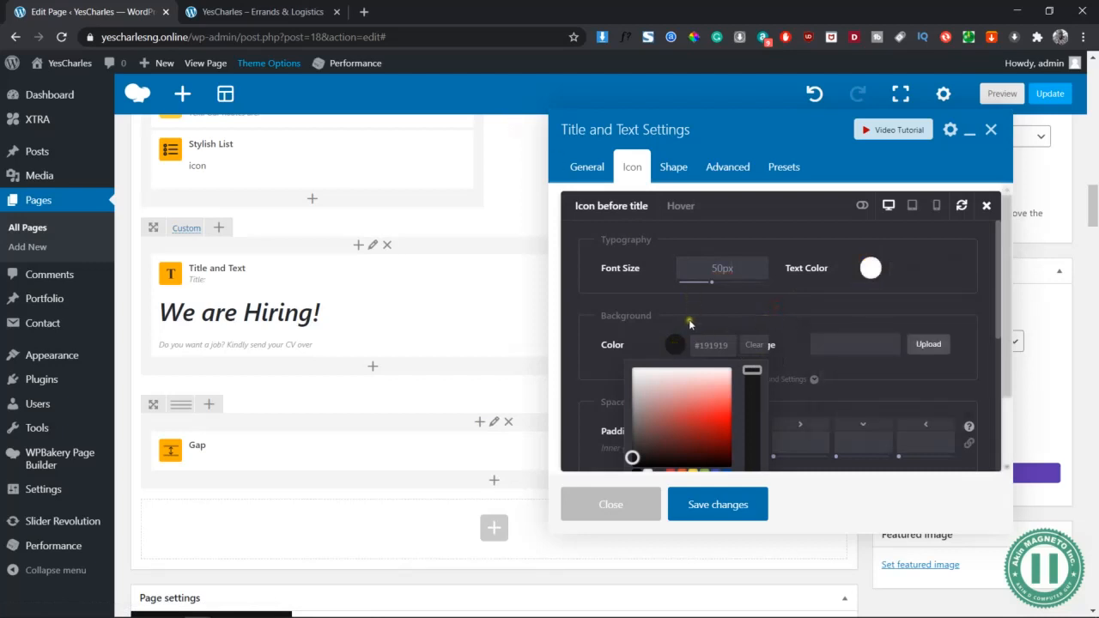
scroll(682, 339, "down", 1)
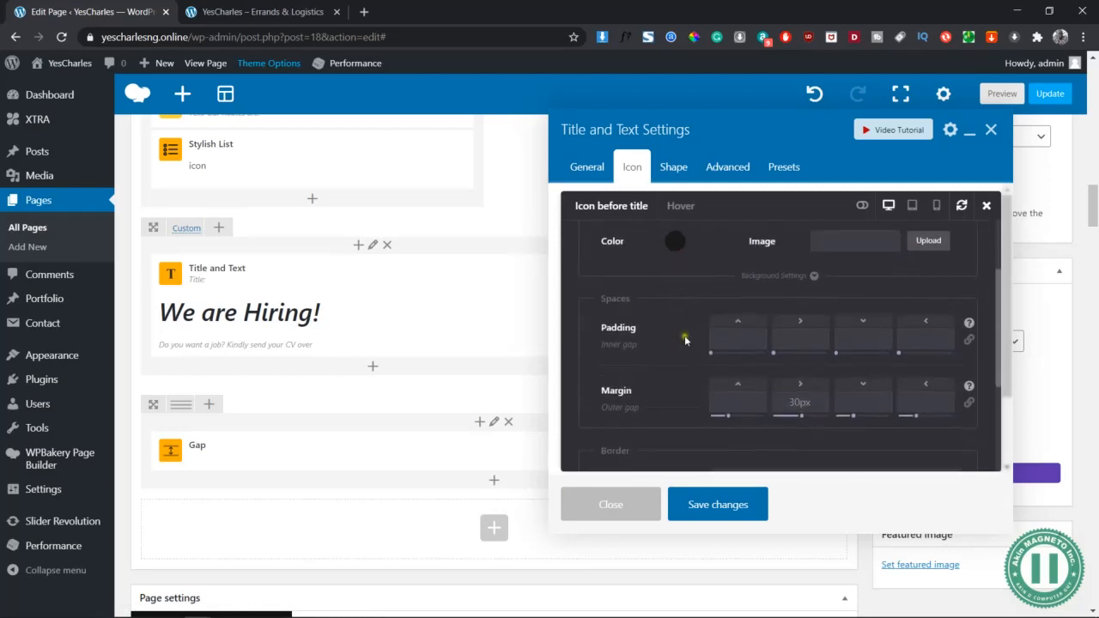
left_click(678, 241)
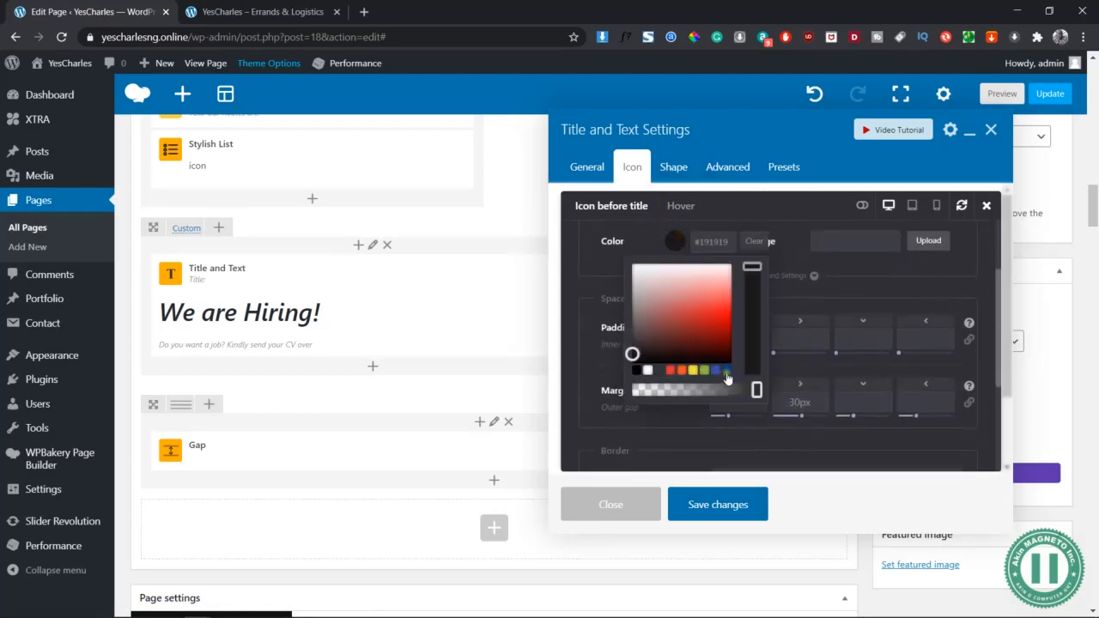
left_click(727, 371)
scroll(877, 280, "down", 2)
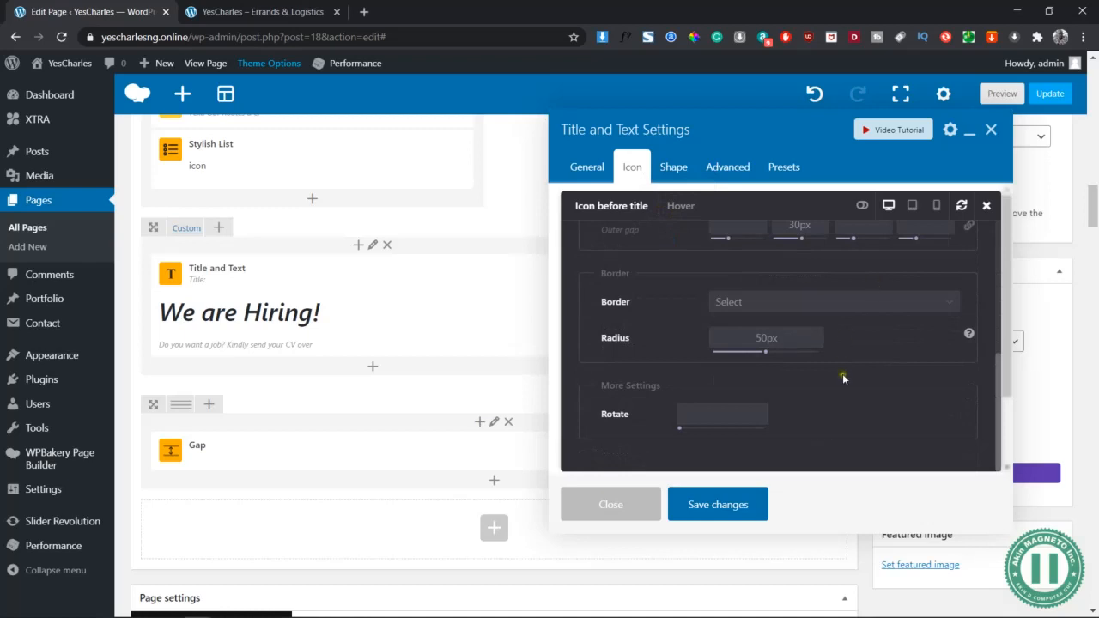
scroll(825, 387, "up", 4)
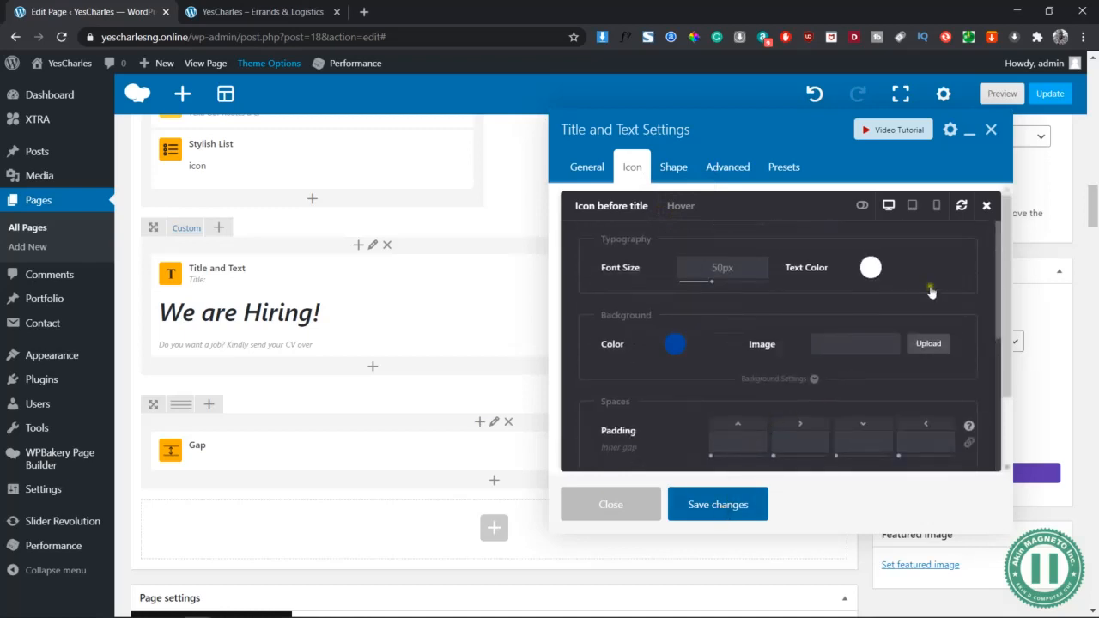
left_click(991, 130)
left_click(1001, 94)
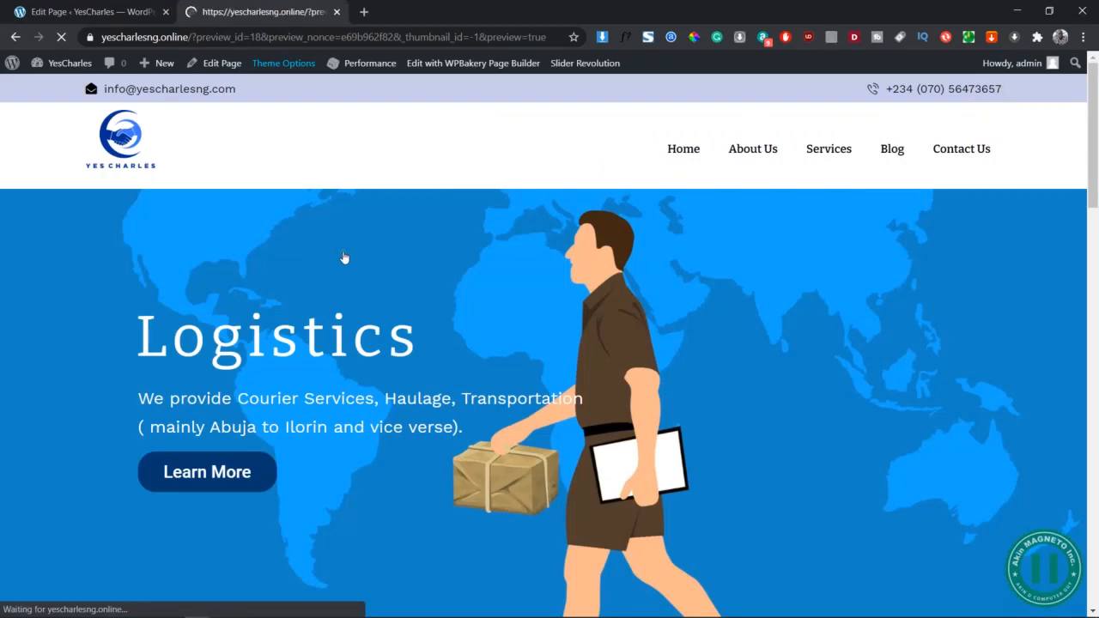
Scroll the site preview to the We are Hiring! band, then go back to the editor tab
scroll(384, 294, "down", 15)
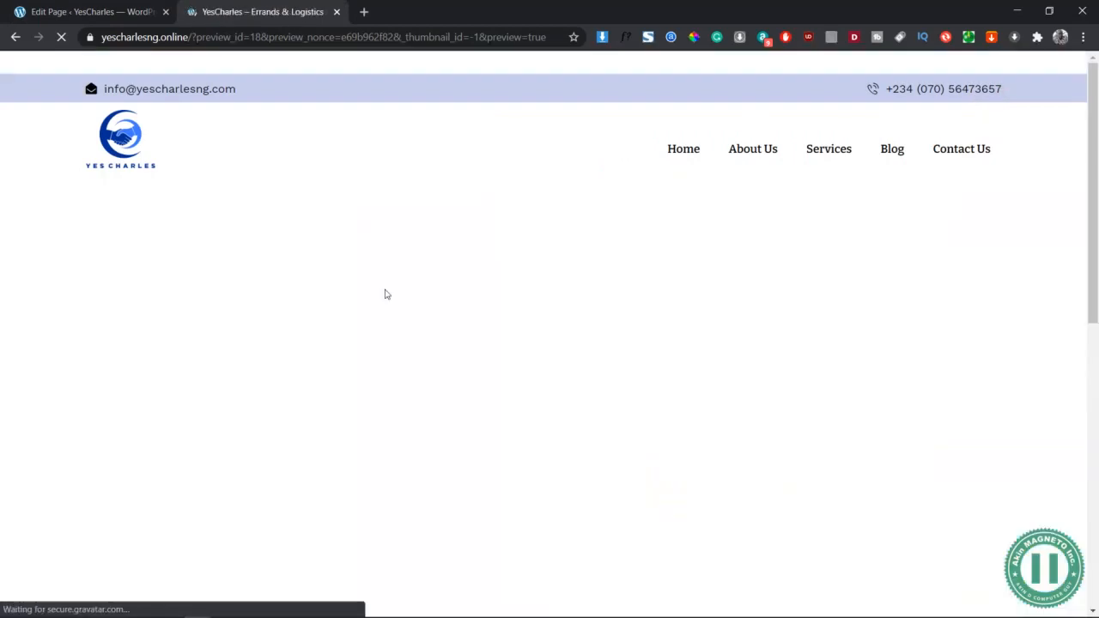
scroll(385, 294, "down", 3)
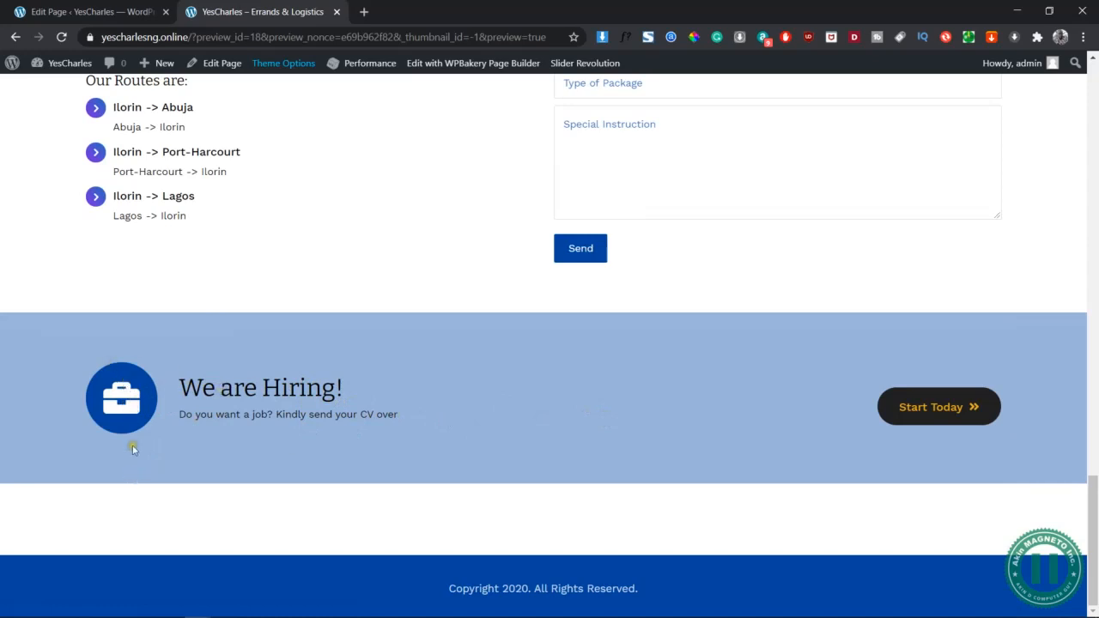
left_click(118, 8)
Open the title's icon styling options on the Hover state
mouse_move(412, 327)
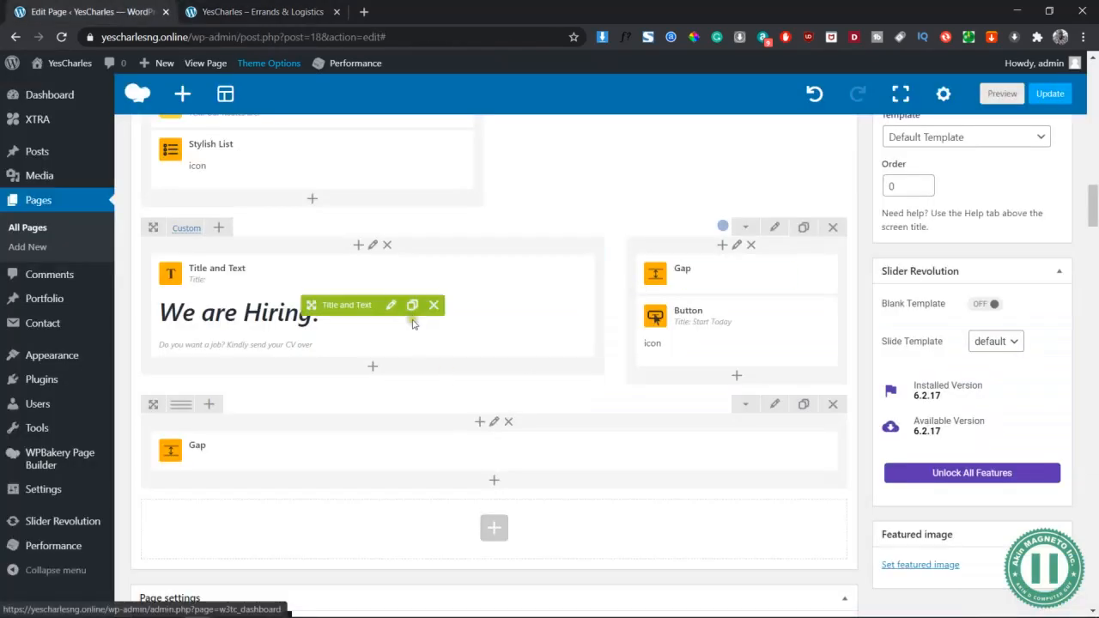
left_click(391, 306)
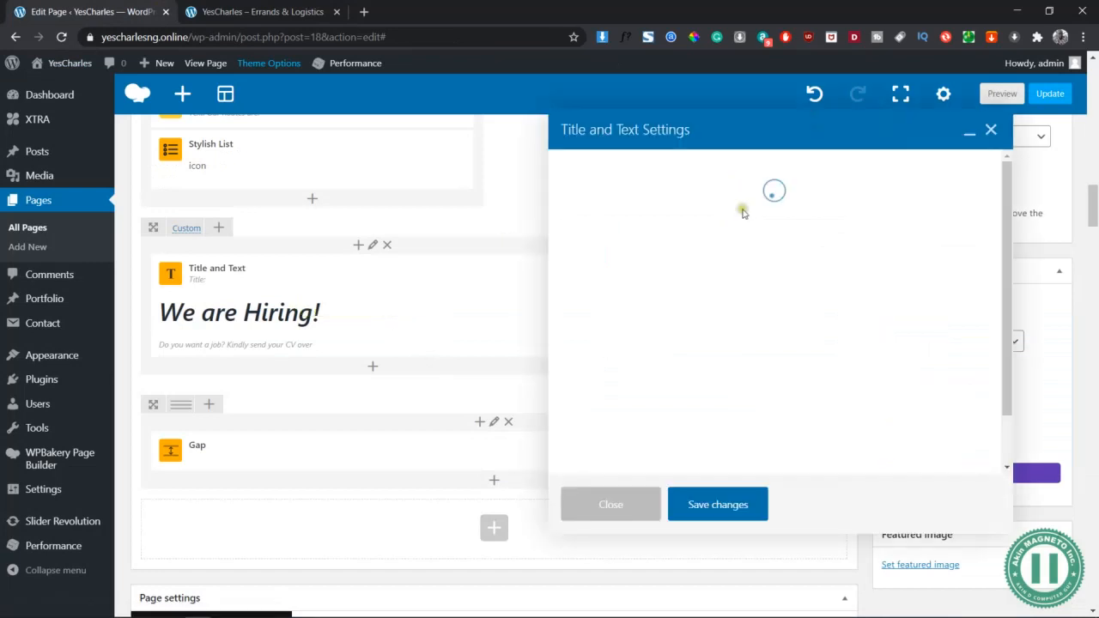
left_click(632, 167)
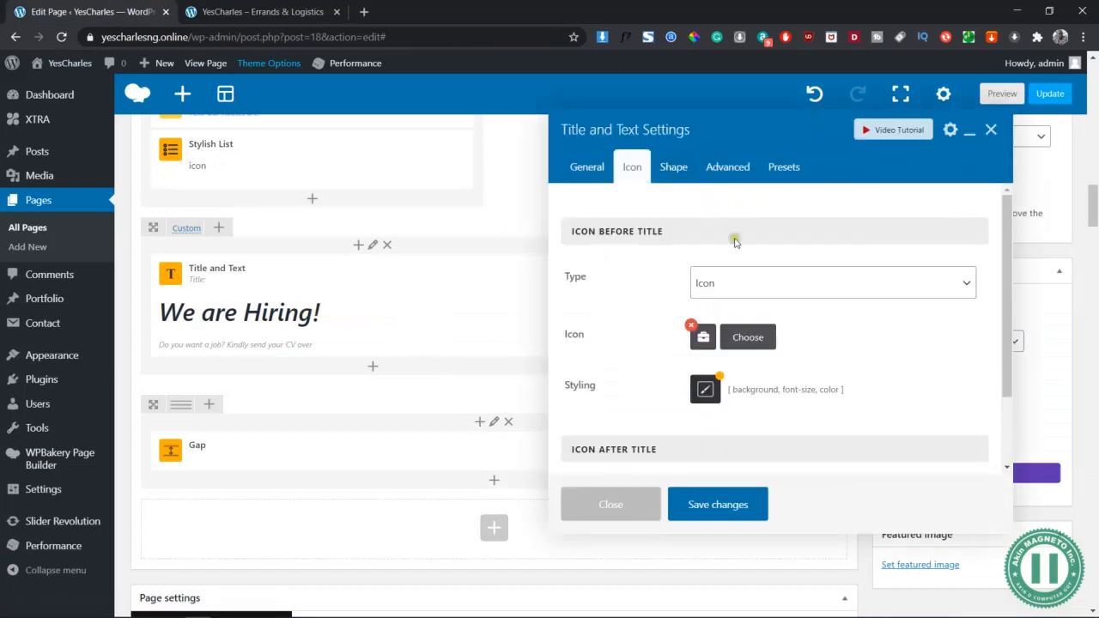
scroll(711, 300, "down", 1)
scroll(710, 300, "down", 2)
scroll(710, 300, "up", 3)
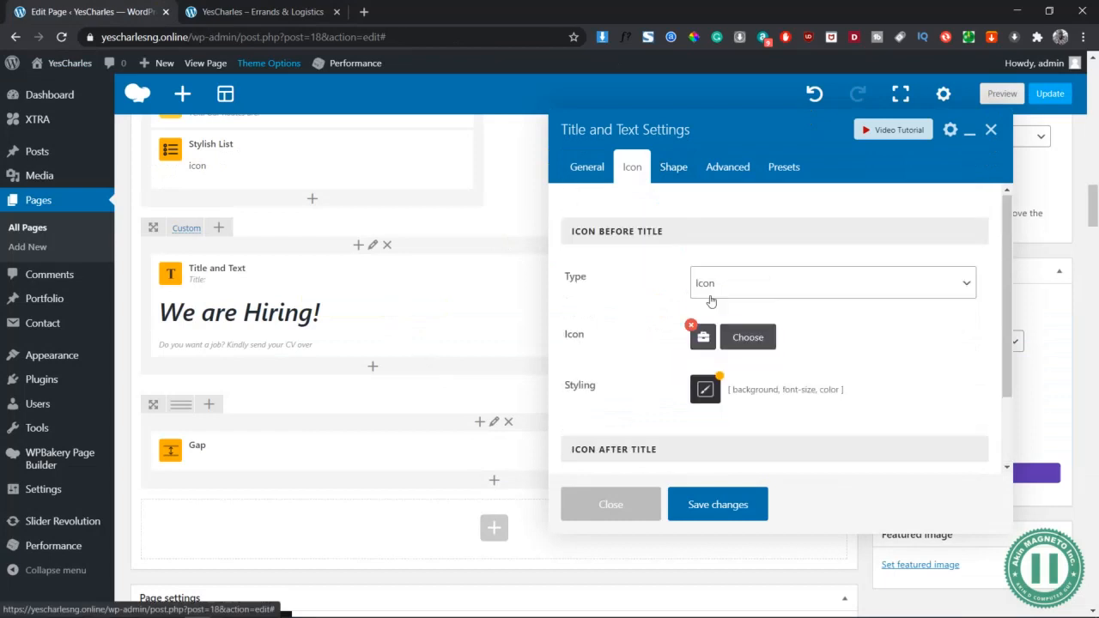
scroll(728, 337, "down", 2)
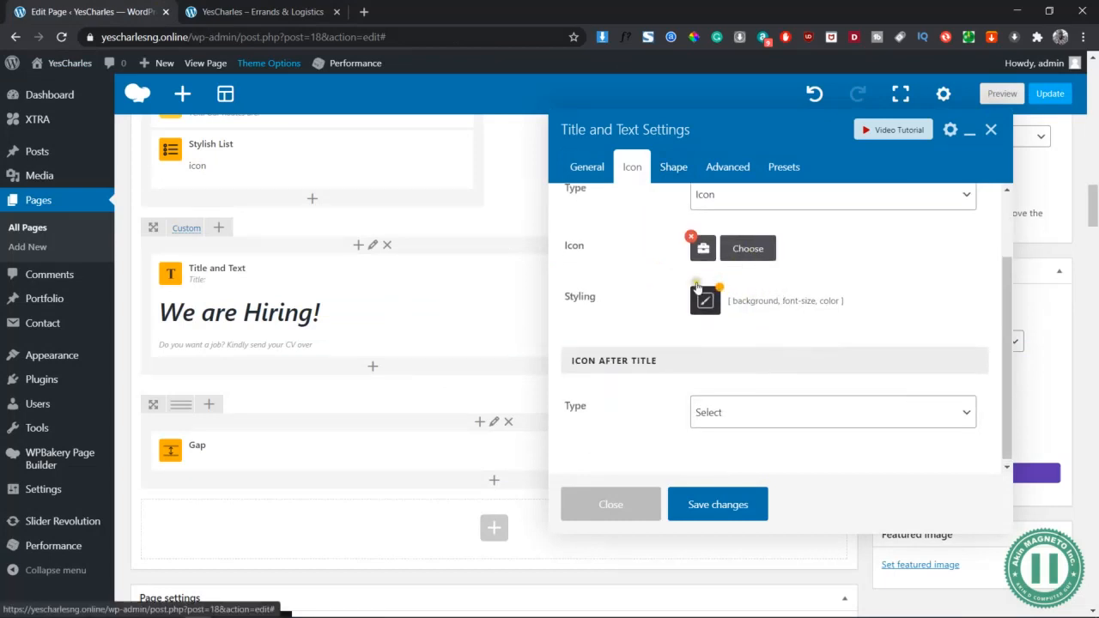
left_click(698, 291)
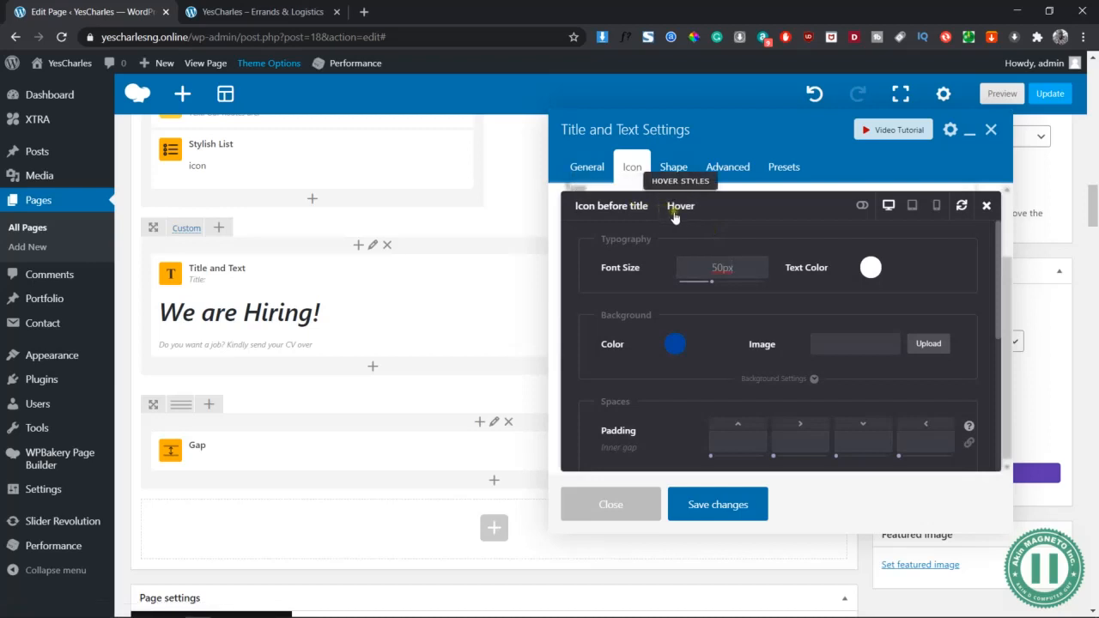
left_click(675, 214)
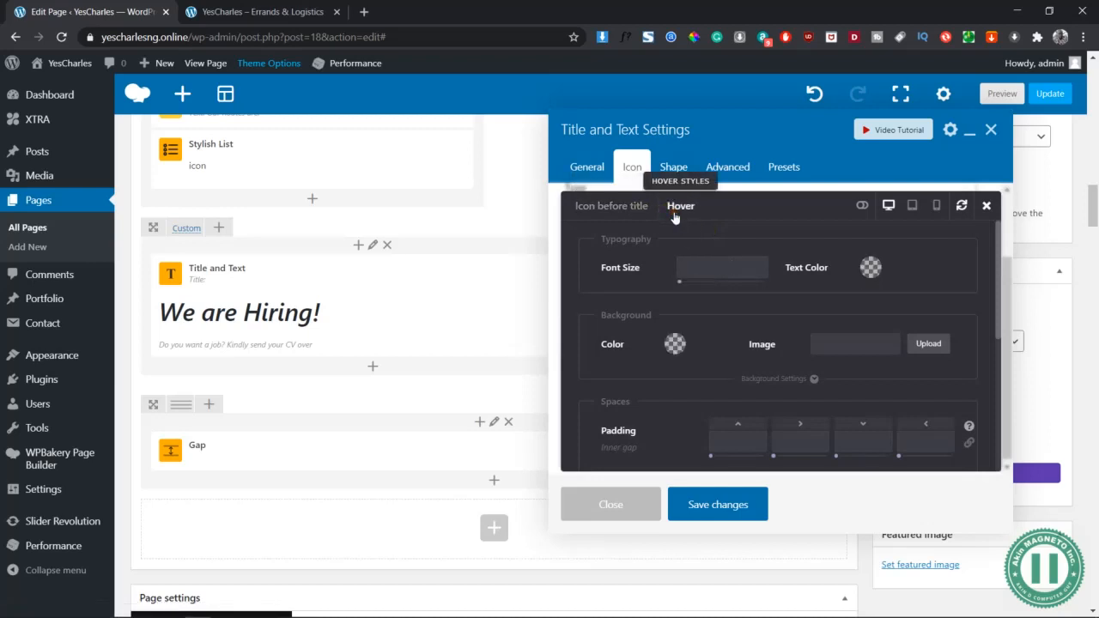
Set the icon's hover background to white and its colour to #0045a0, then save
left_click(675, 343)
scroll(729, 446, "down", 1)
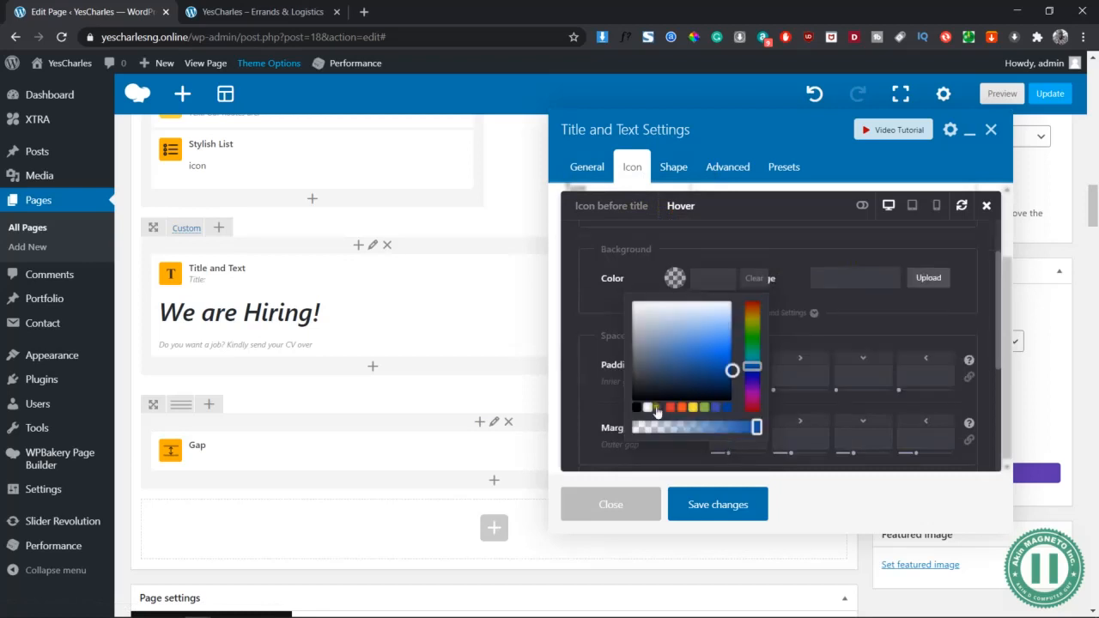
left_click(647, 409)
scroll(837, 289, "up", 1)
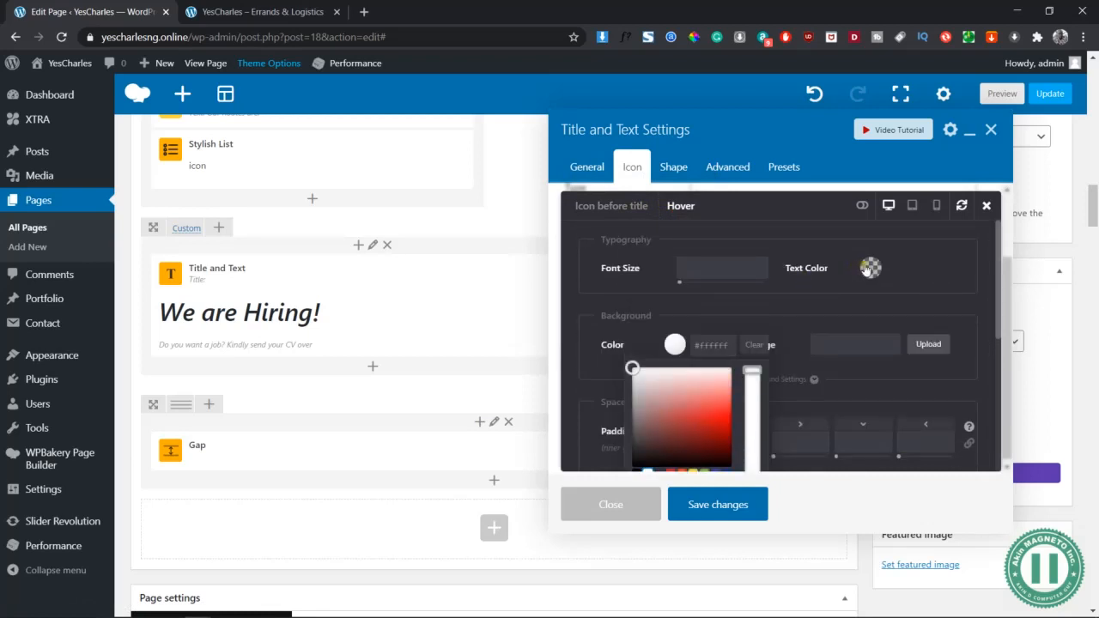
left_click(868, 269)
left_click(923, 397)
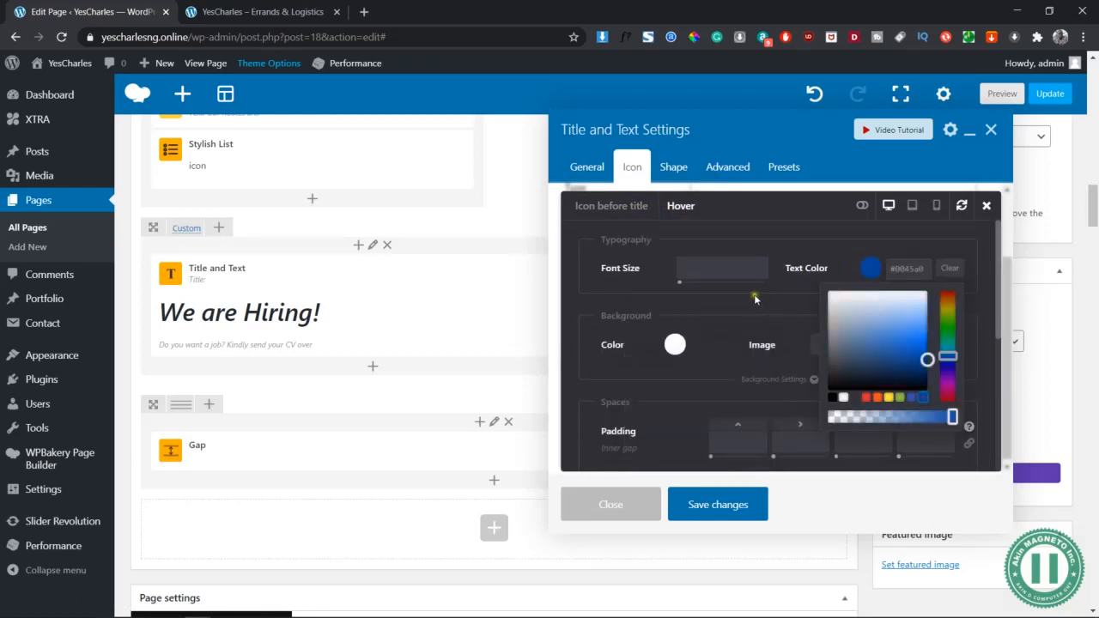
left_click(754, 297)
scroll(761, 375, "down", 3)
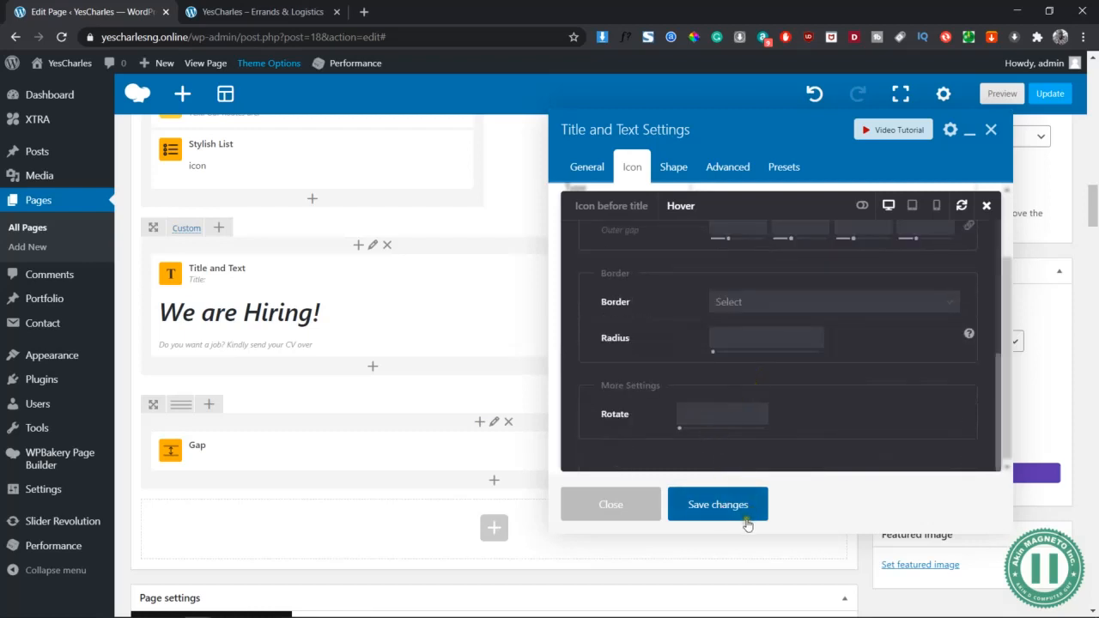
left_click(718, 507)
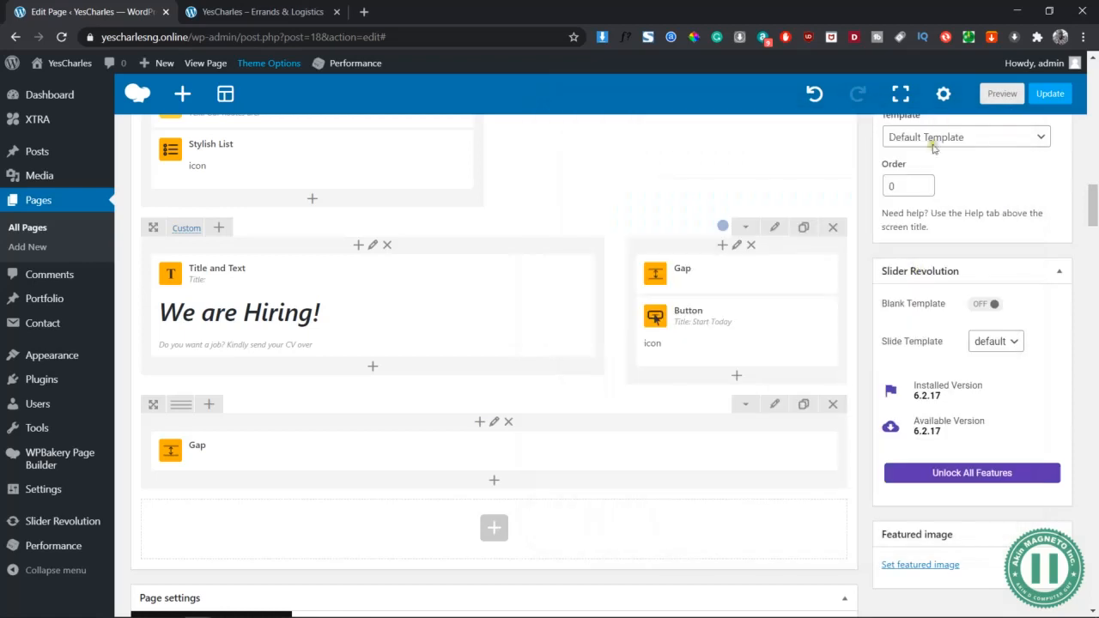
left_click(988, 96)
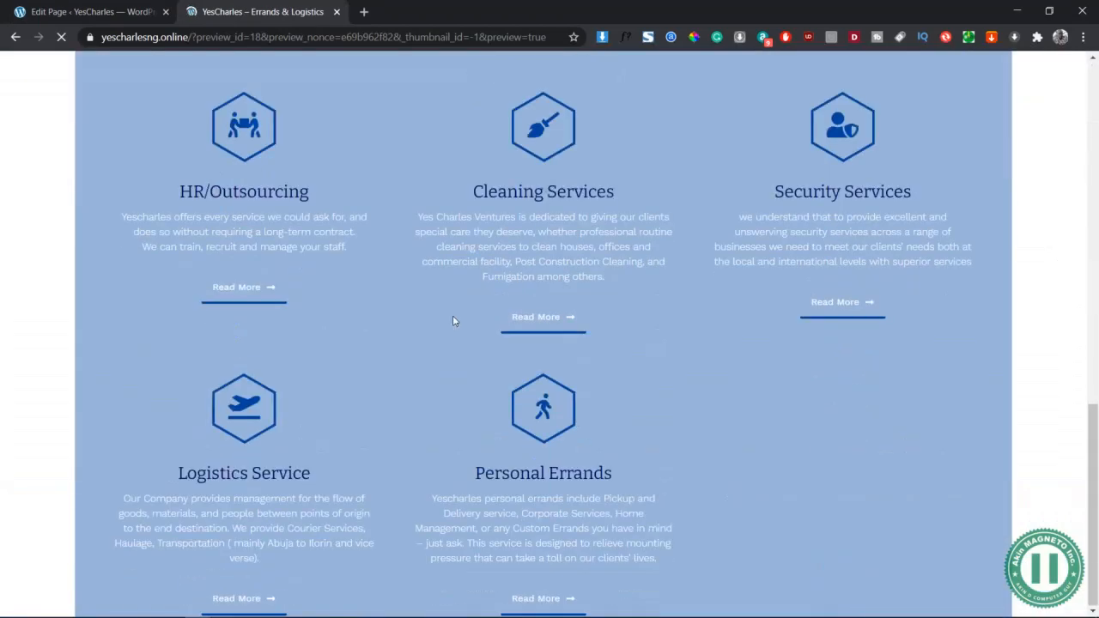
scroll(452, 315, "down", 10)
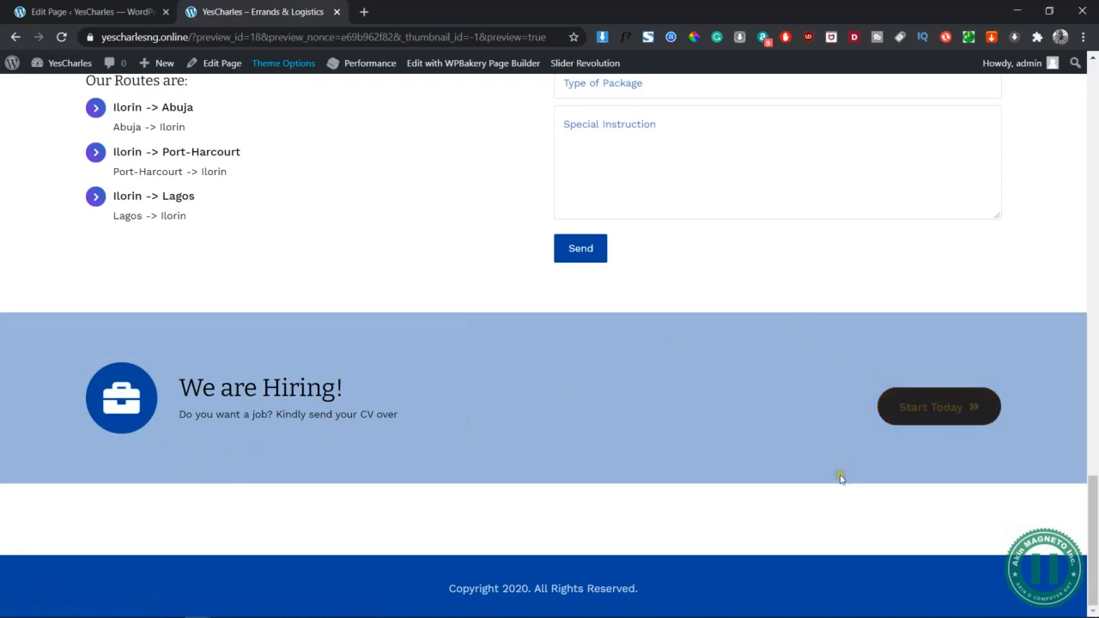
left_click(110, 6)
Change the hiring button's title to 'Learn More'
mouse_move(744, 338)
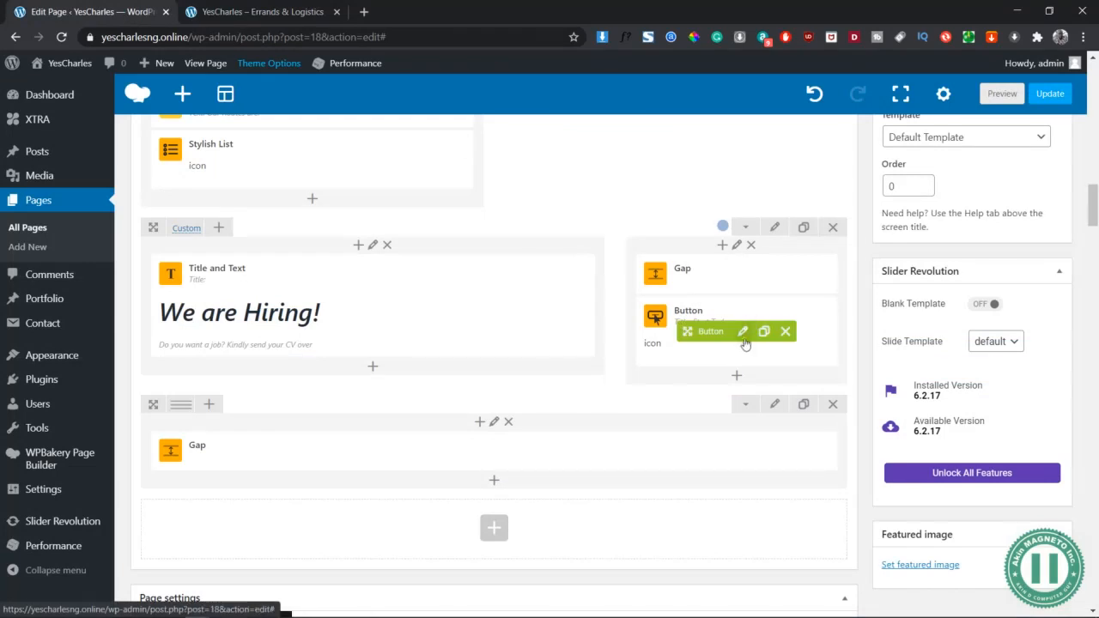
left_click(744, 332)
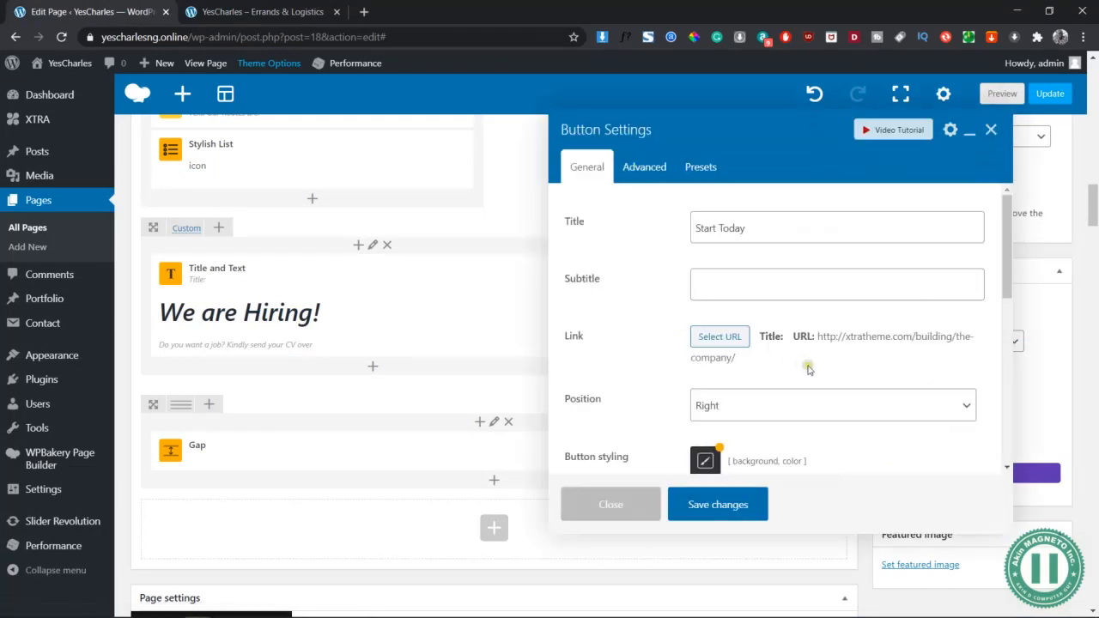
left_click(756, 225)
key("ctrl+a")
type("SEND")
key("ctrl+a")
type("Send")
key("ctrl+a")
type("Ap")
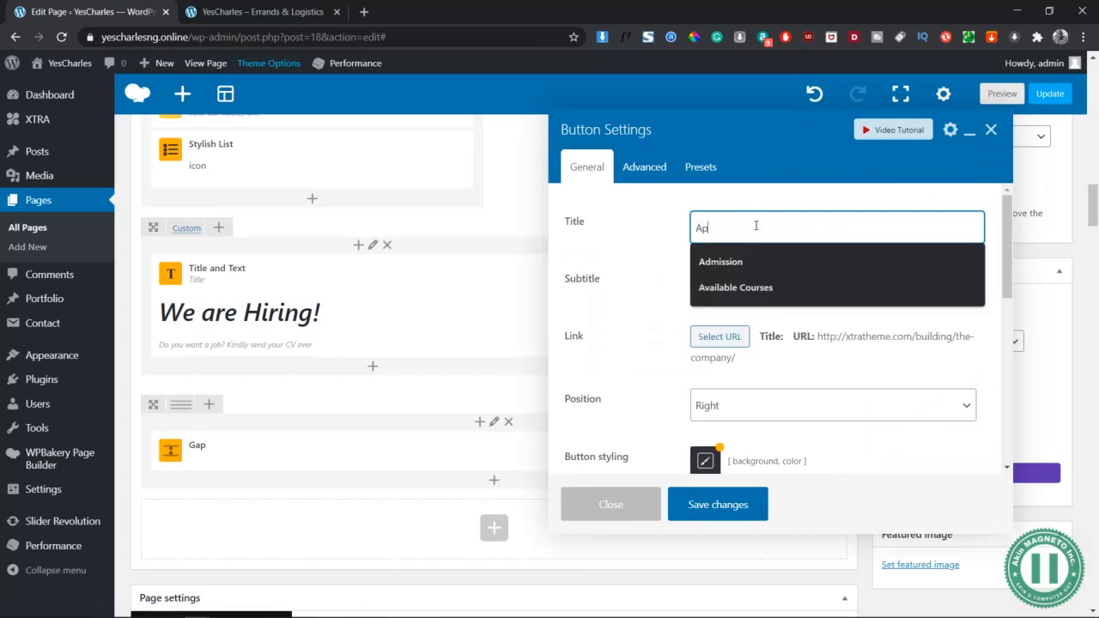
type("ply")
key("ctrl+a")
type("Learn M")
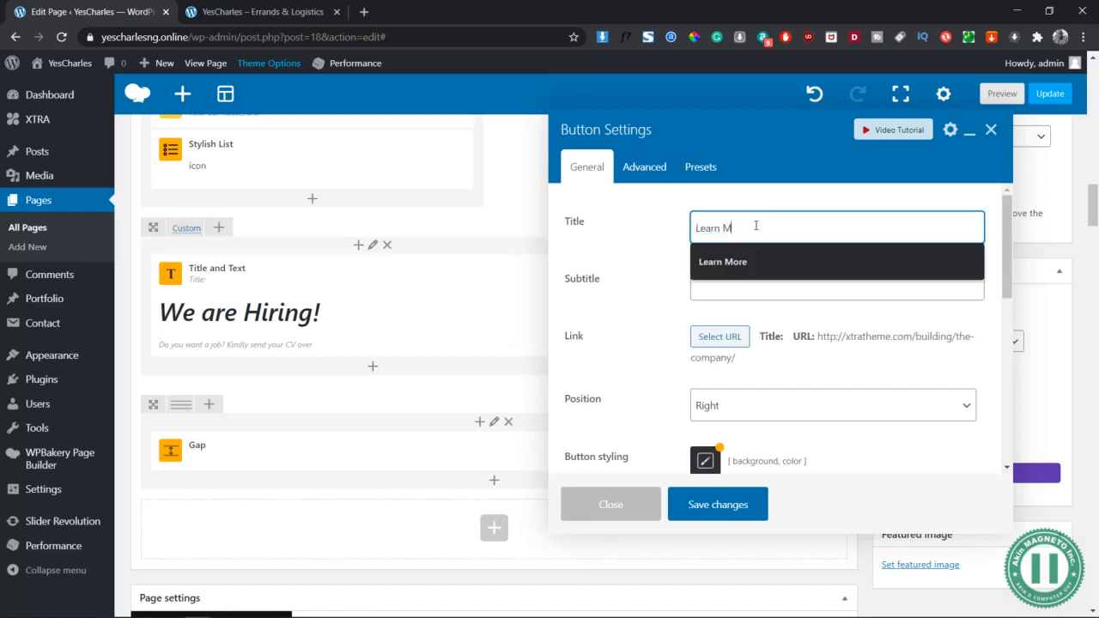
type("ore")
key("Tab")
Set the button's link URL to #
left_click(727, 344)
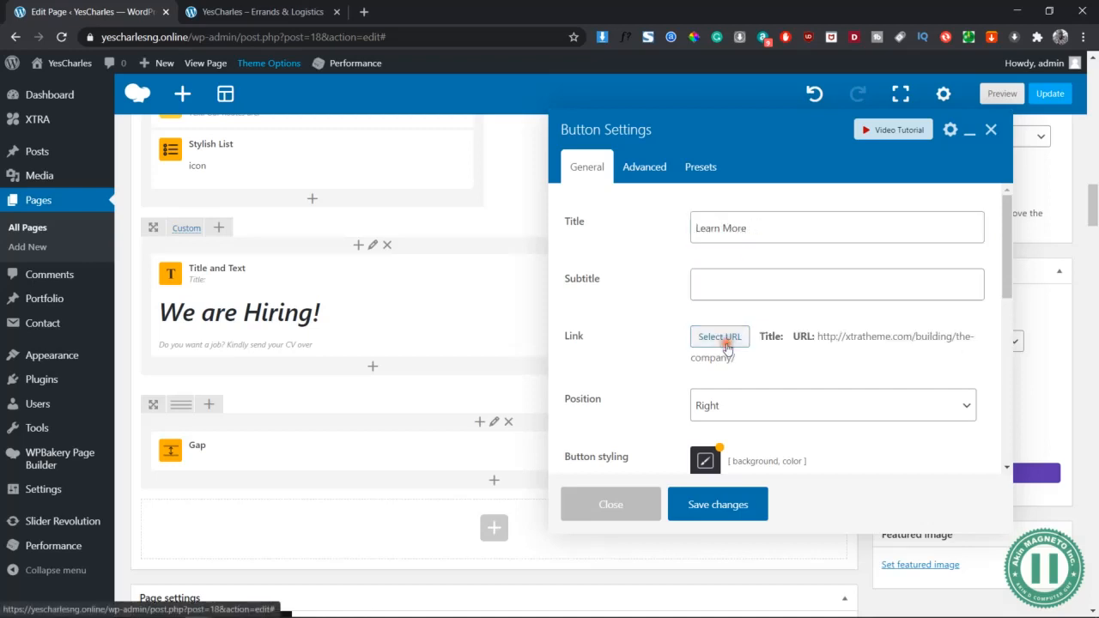
key("BackSpace")
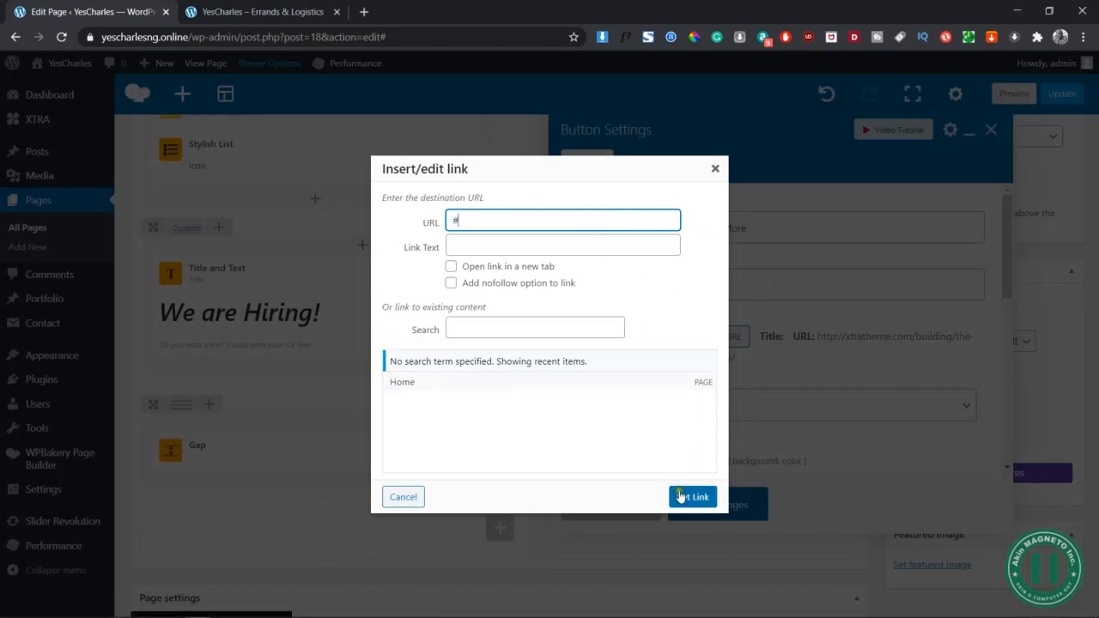
type("#")
key("Return")
scroll(800, 386, "down", 1)
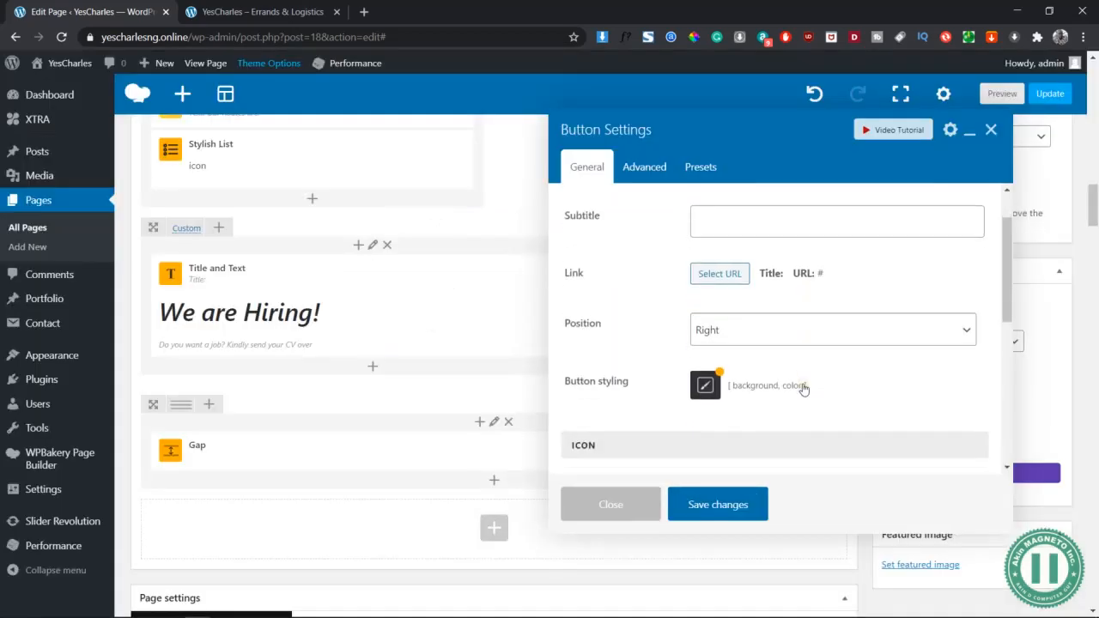
Style the button with white #ffffff text on a #0045a0 blue background
left_click(704, 382)
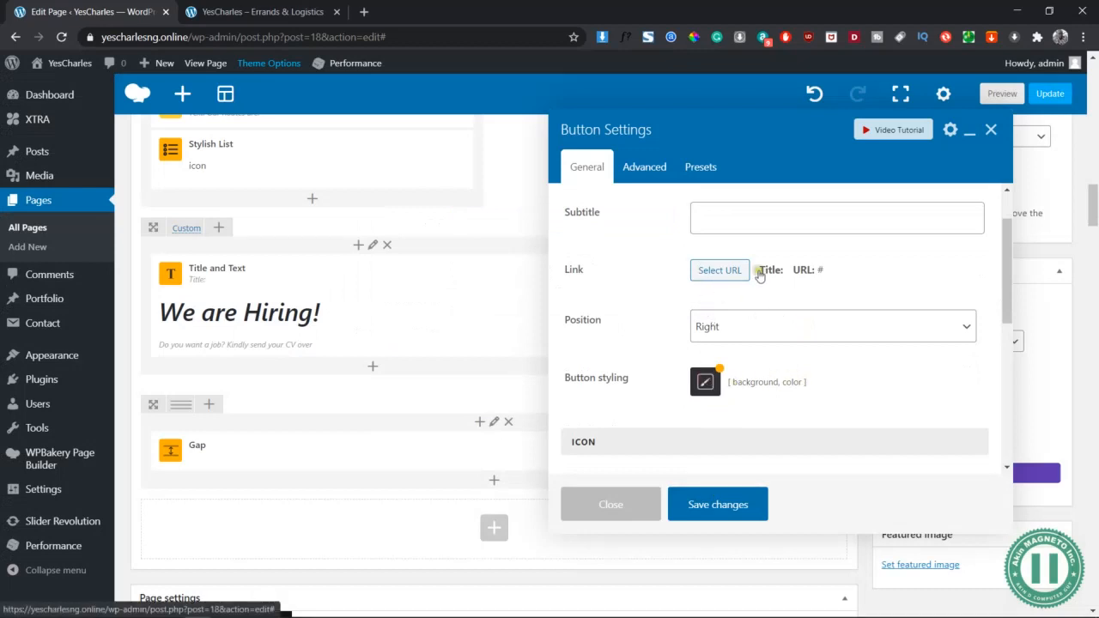
left_click(871, 268)
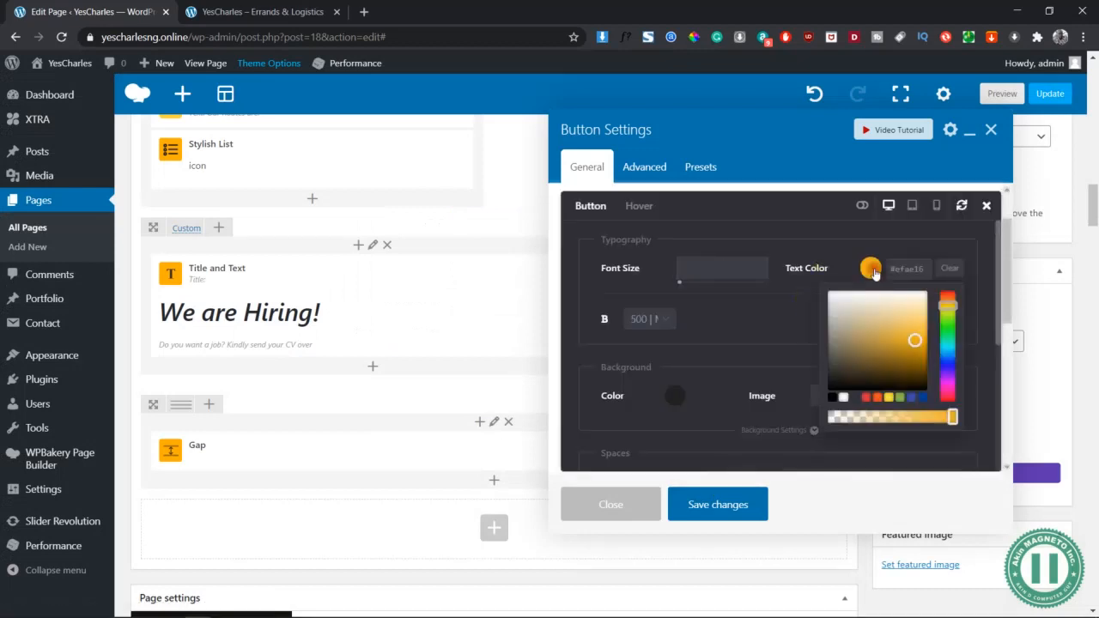
left_click(844, 396)
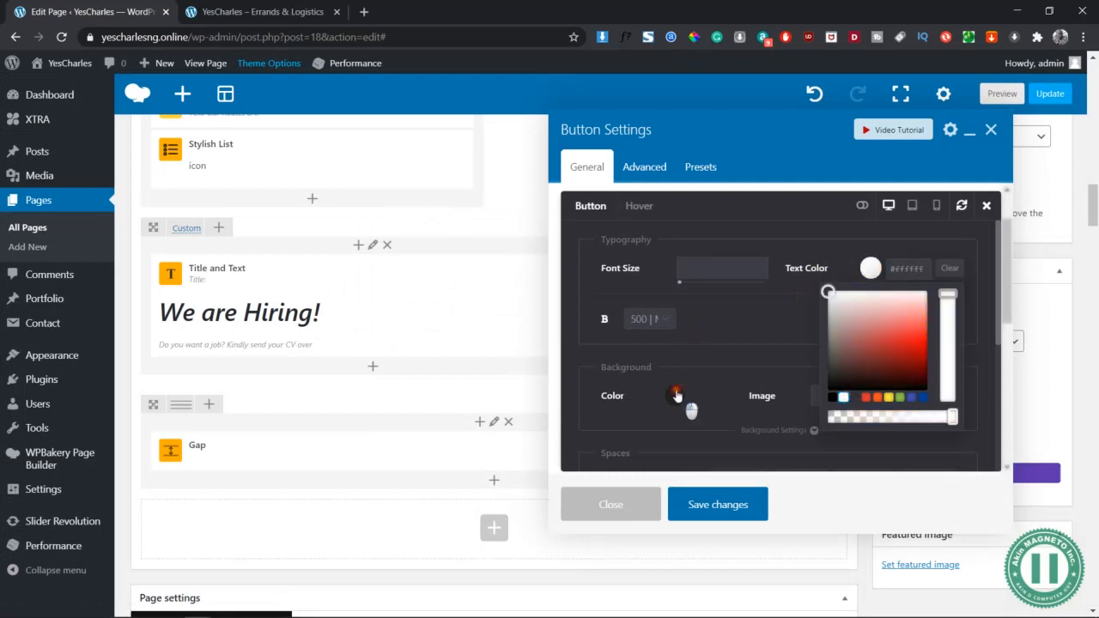
left_click(676, 396)
scroll(706, 434, "down", 2)
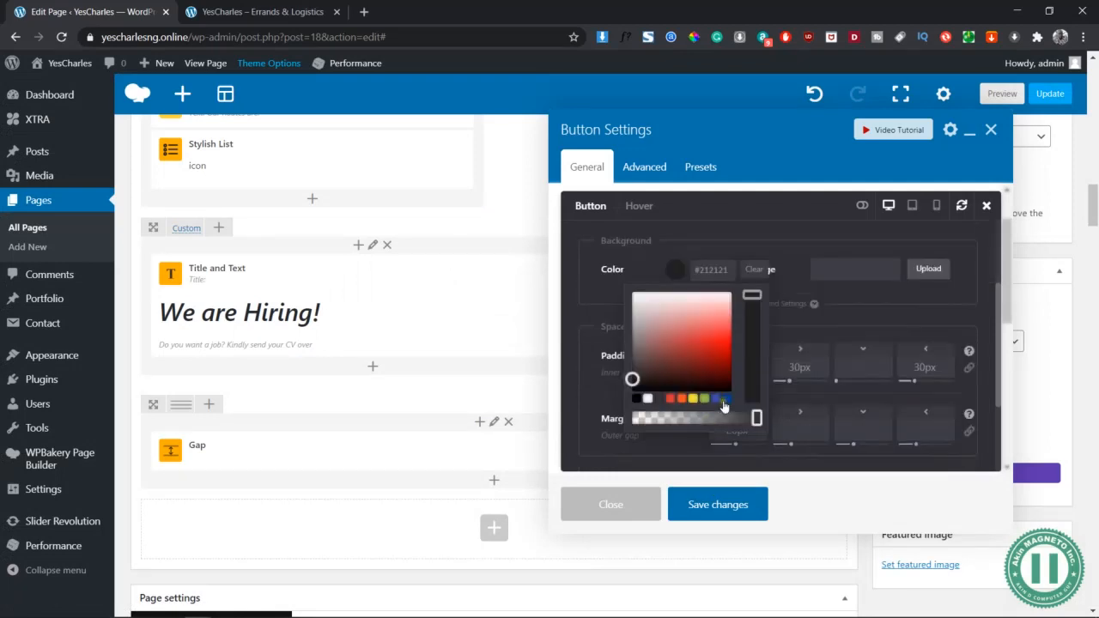
left_click(726, 400)
left_click(807, 247)
scroll(773, 275, "up", 2)
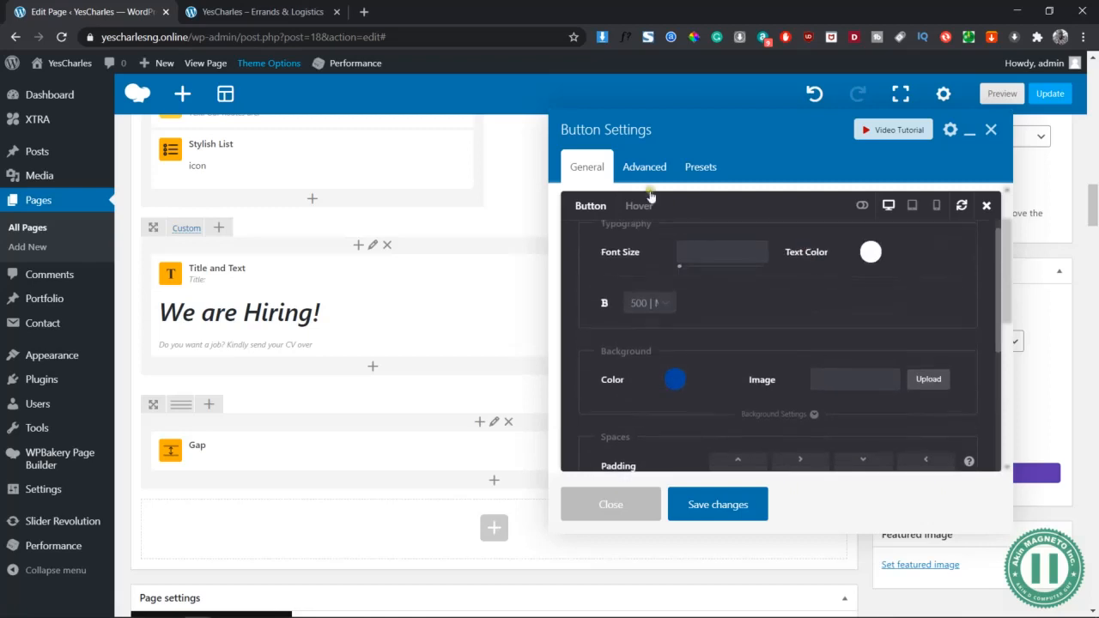
Set the button's hover style to blue text on a white background
left_click(636, 206)
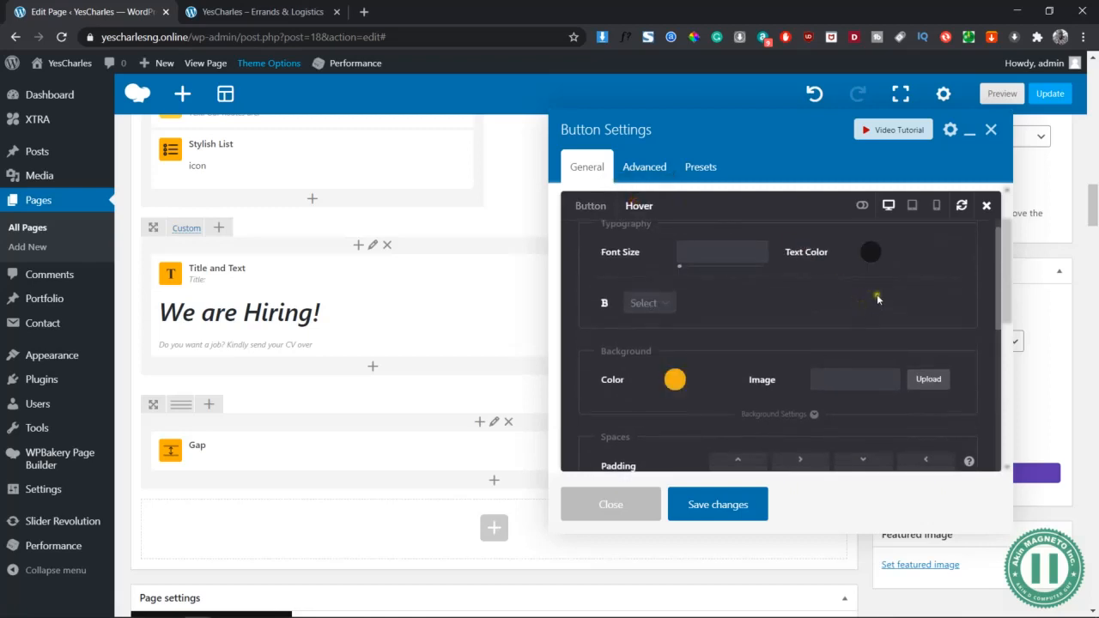
left_click(871, 252)
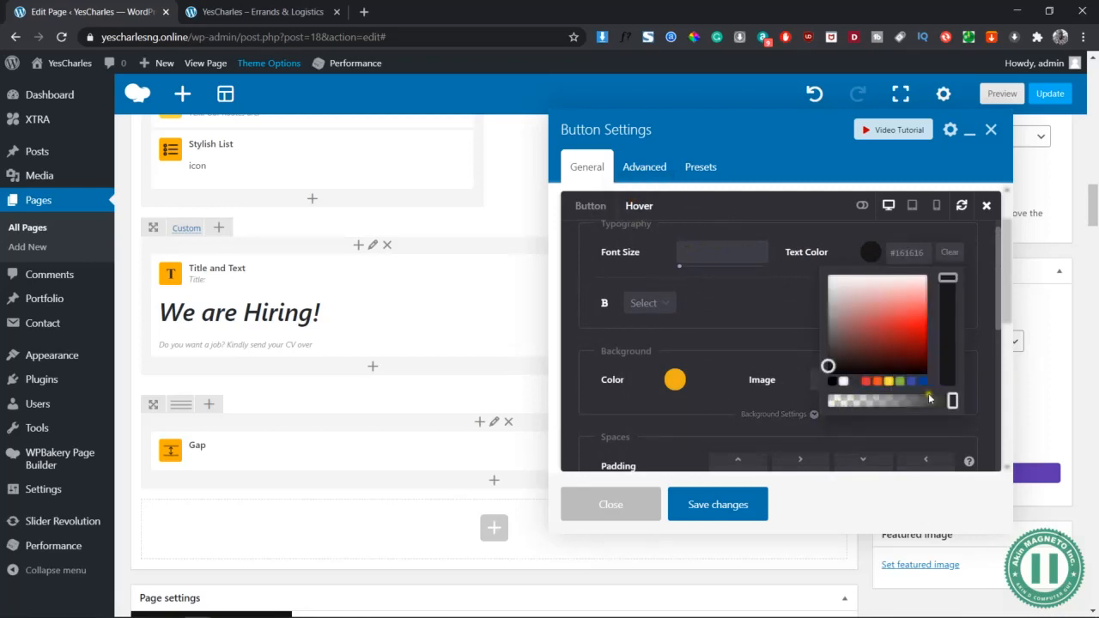
left_click(923, 381)
left_click(675, 379)
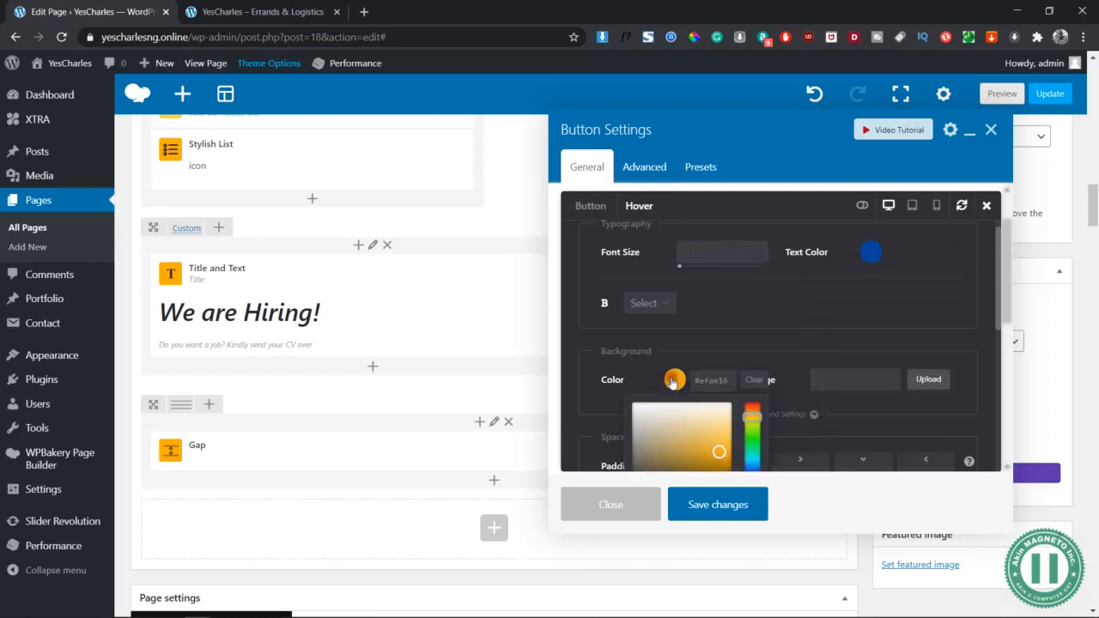
scroll(682, 387, "down", 2)
left_click(649, 380)
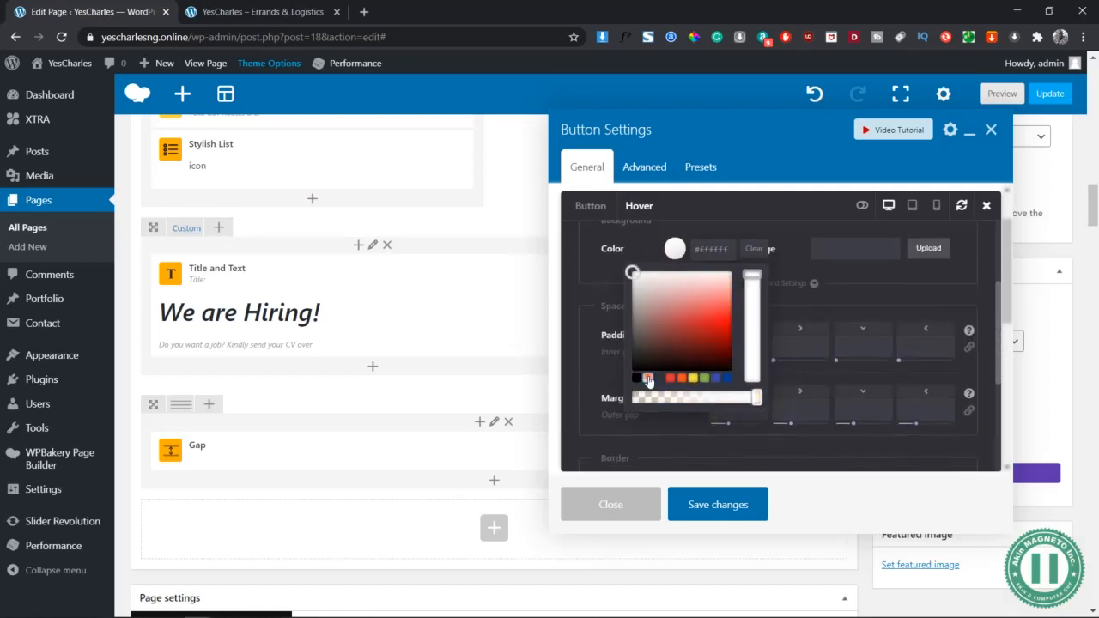
left_click(603, 260)
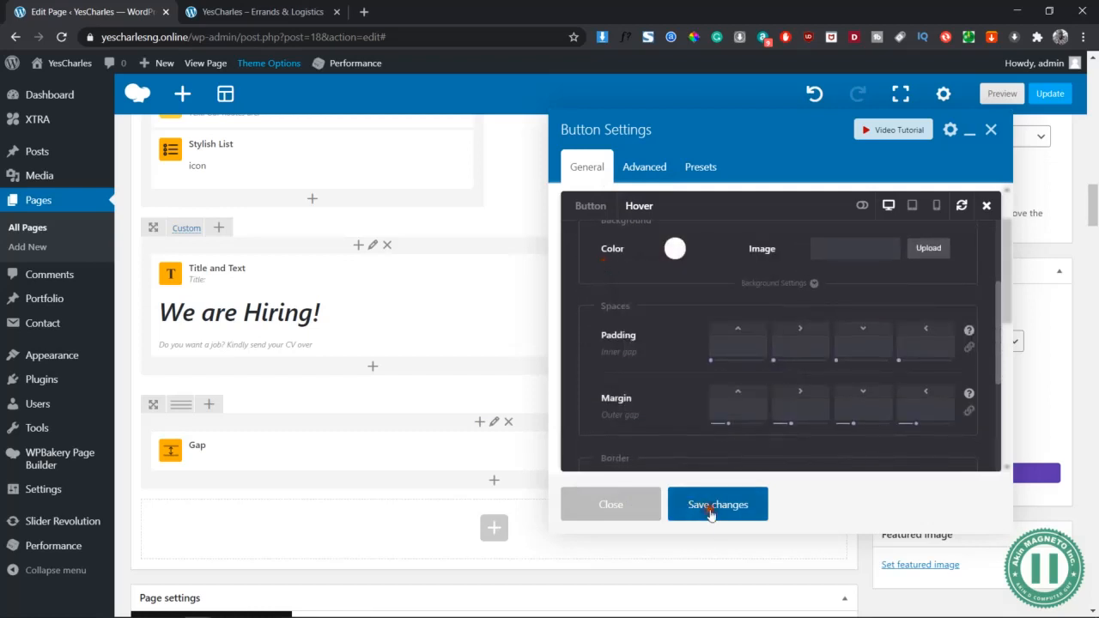
Save the button settings and switch to the Word wireframe document
left_click(1002, 99)
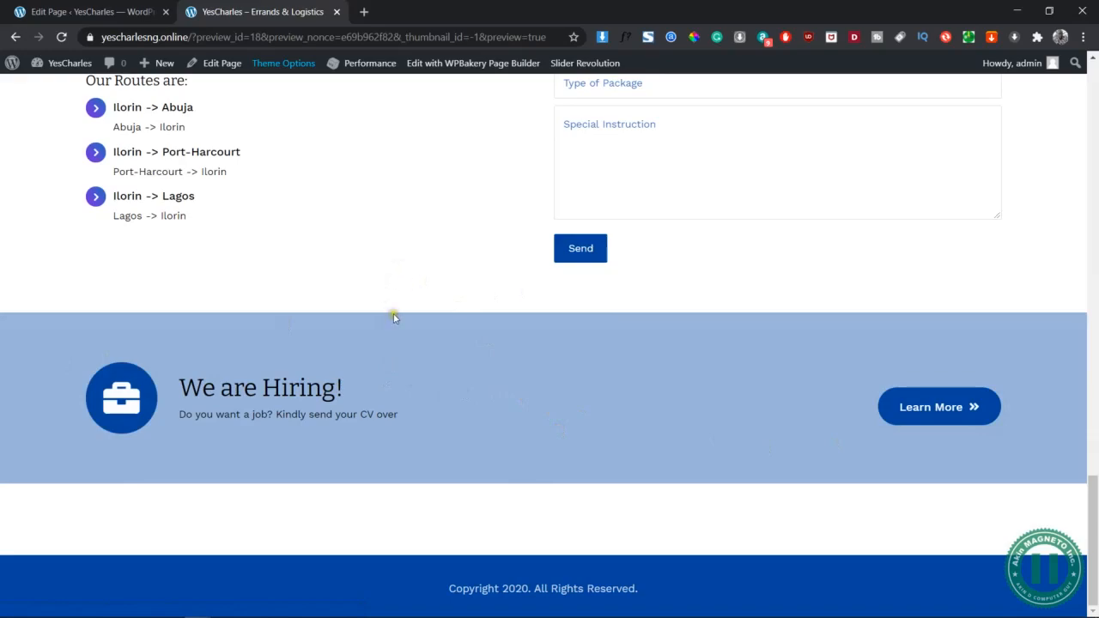
key("alt+Tab")
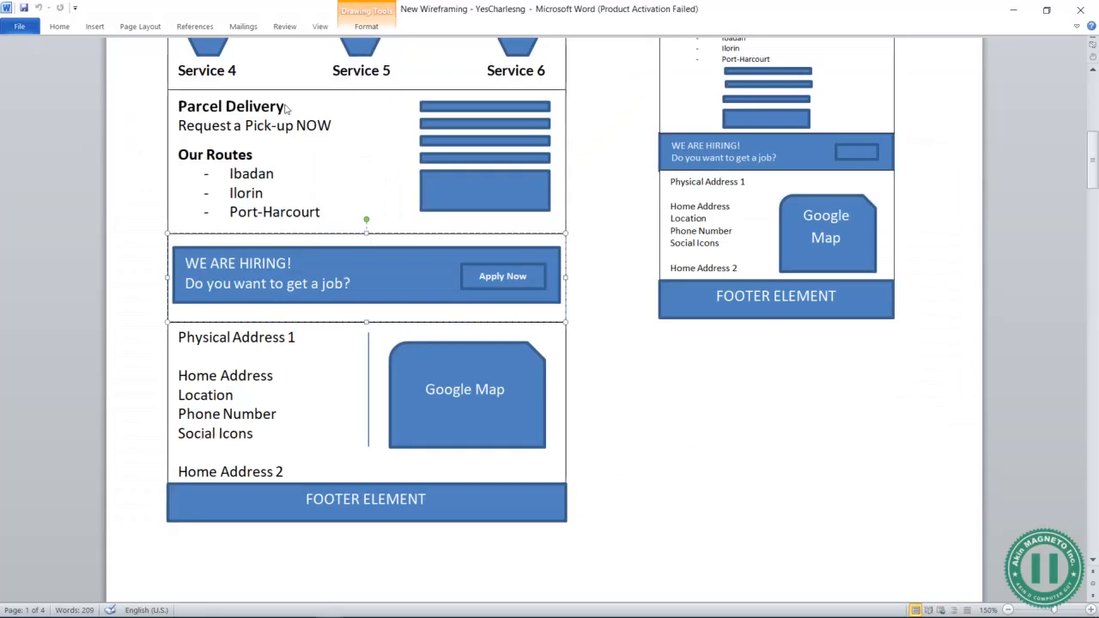
Select the wireframe's address block, then go back to the YesCharles Chrome preview
left_click(298, 370)
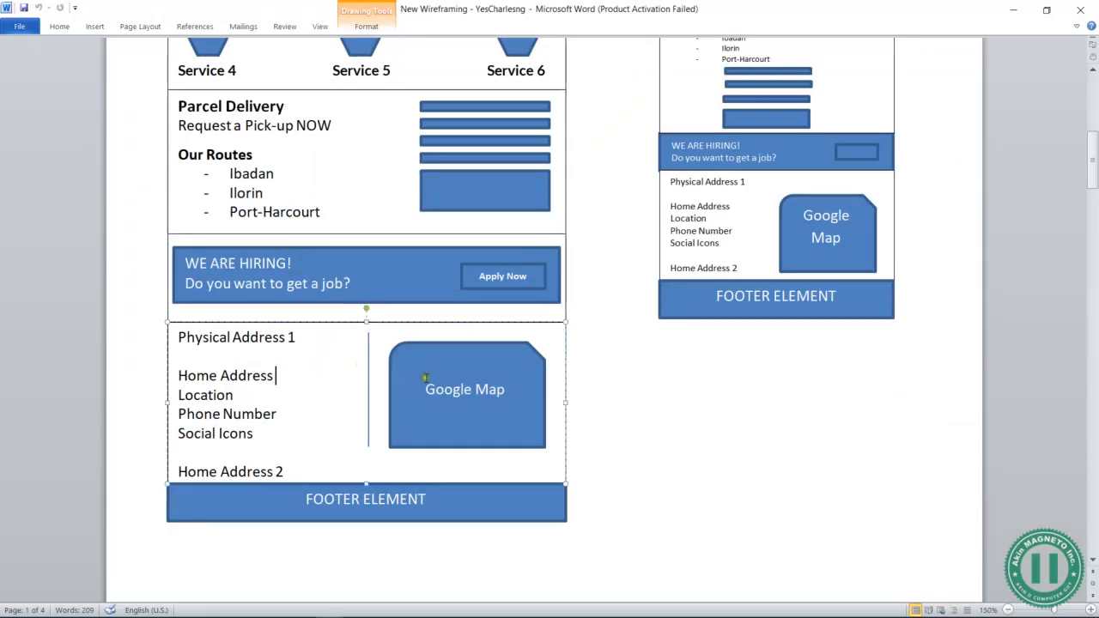
key("alt+Tab")
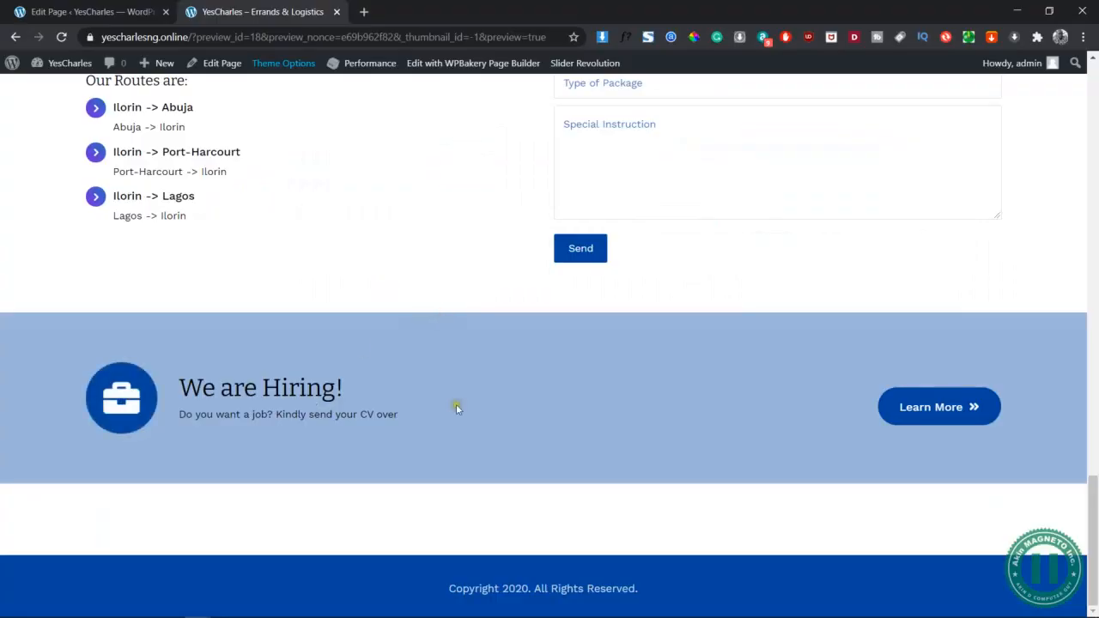
scroll(454, 407, "up", 3)
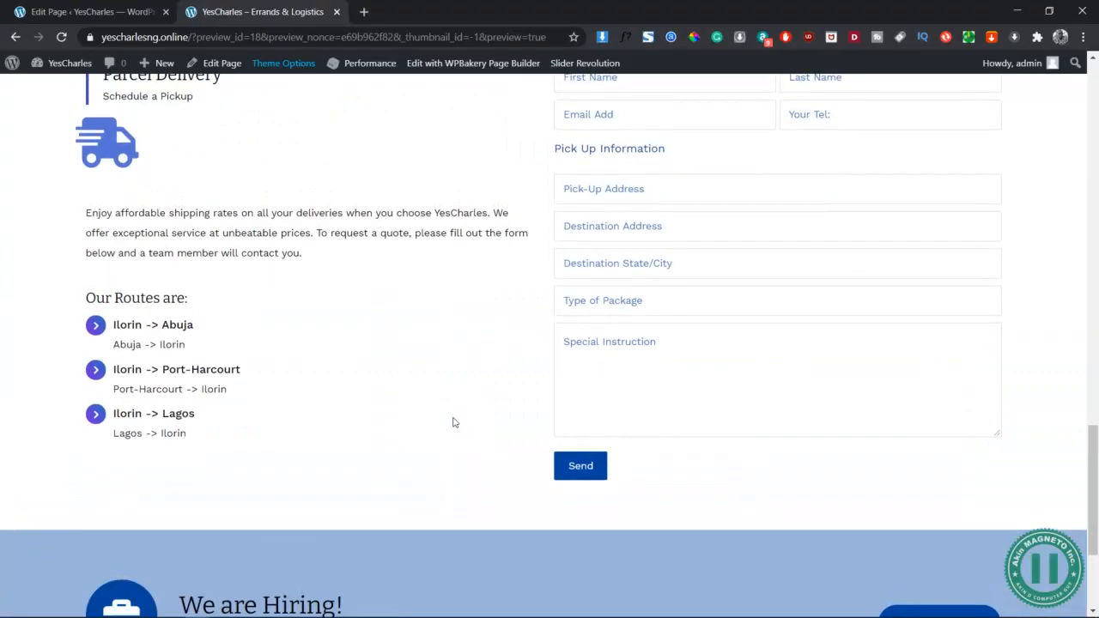
right_click(404, 233)
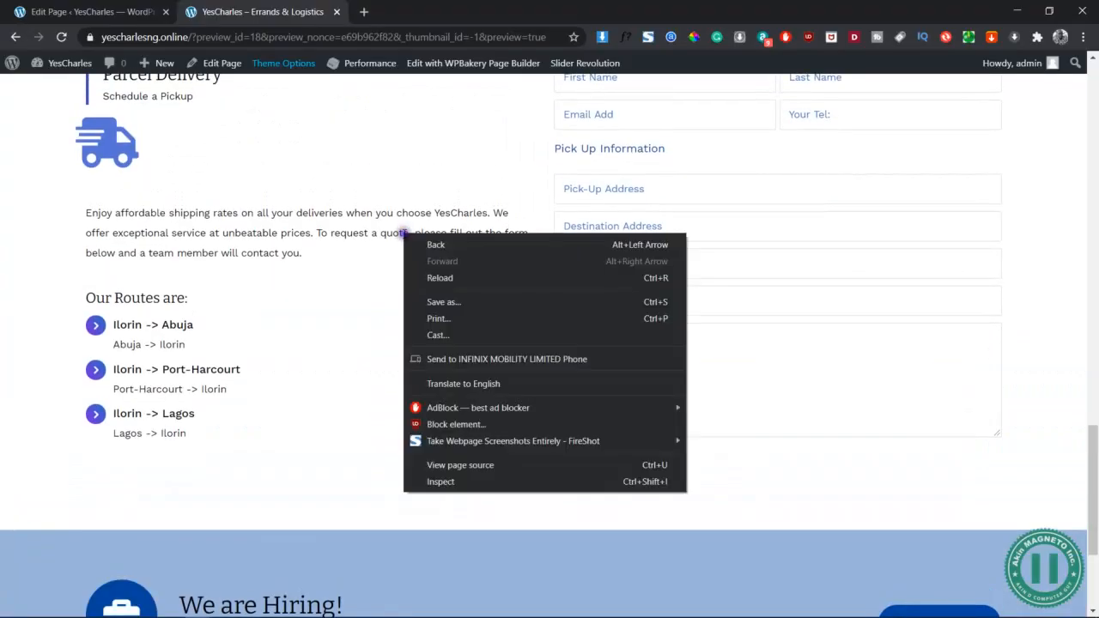
Inspect the page in a 320×564 responsive view and scroll through its sections
left_click(458, 482)
scroll(584, 299, "up", 15)
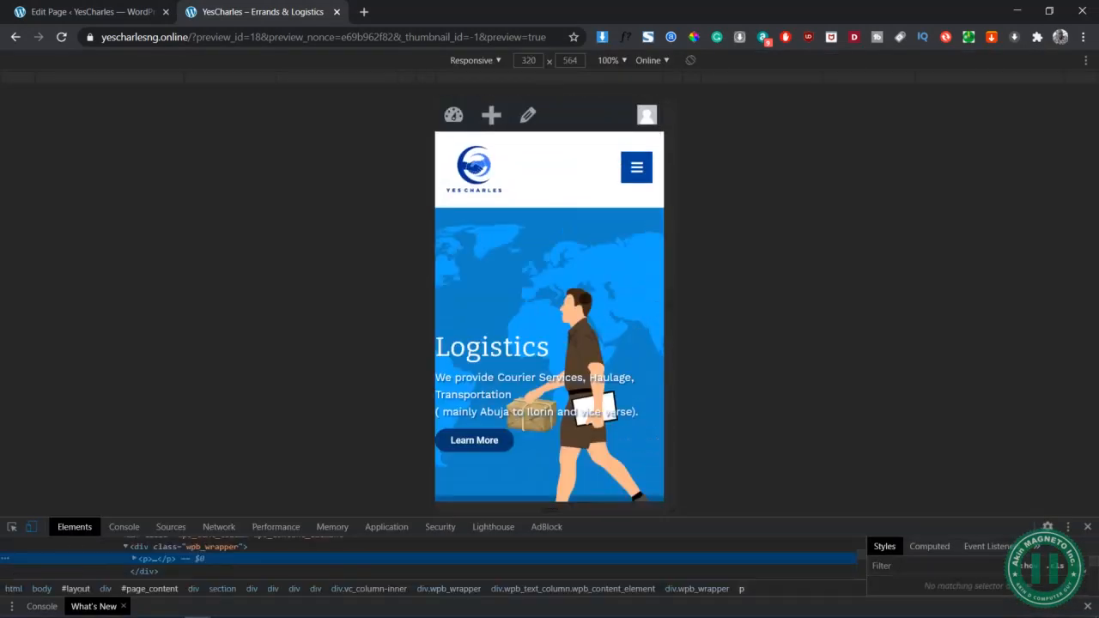
scroll(584, 298, "down", 15)
scroll(584, 298, "down", 20)
scroll(584, 298, "down", 15)
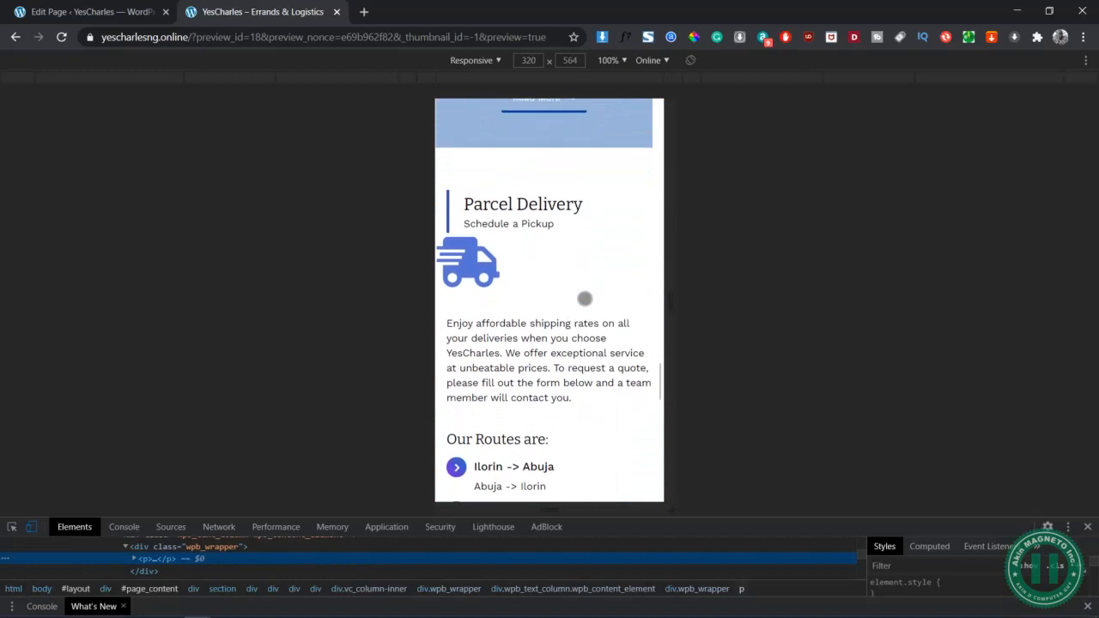
scroll(510, 285, "down", 1)
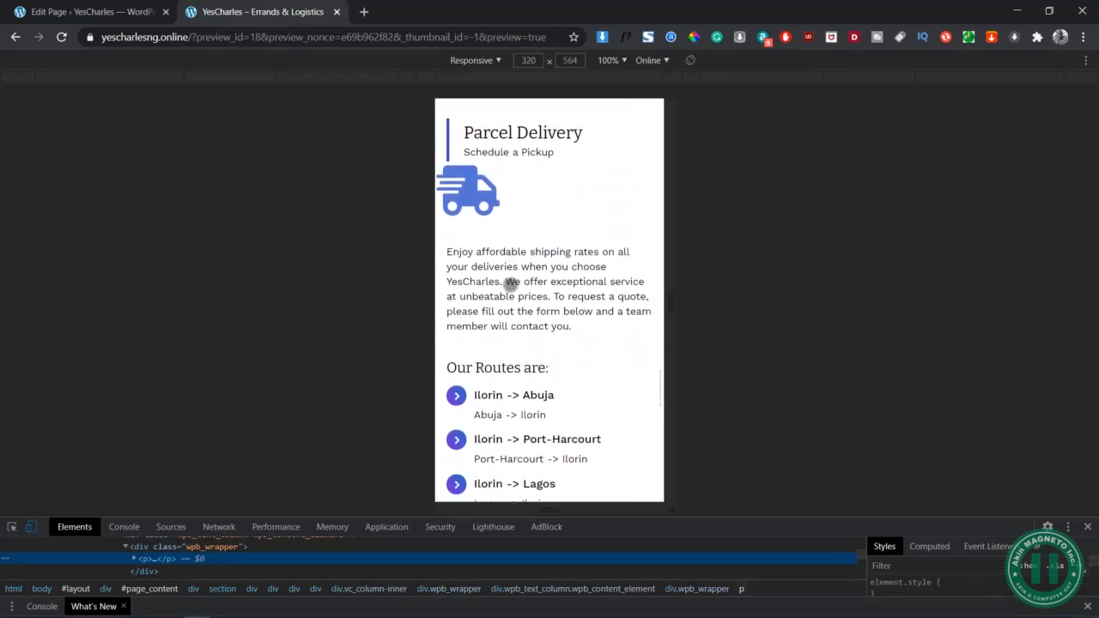
scroll(511, 285, "down", 10)
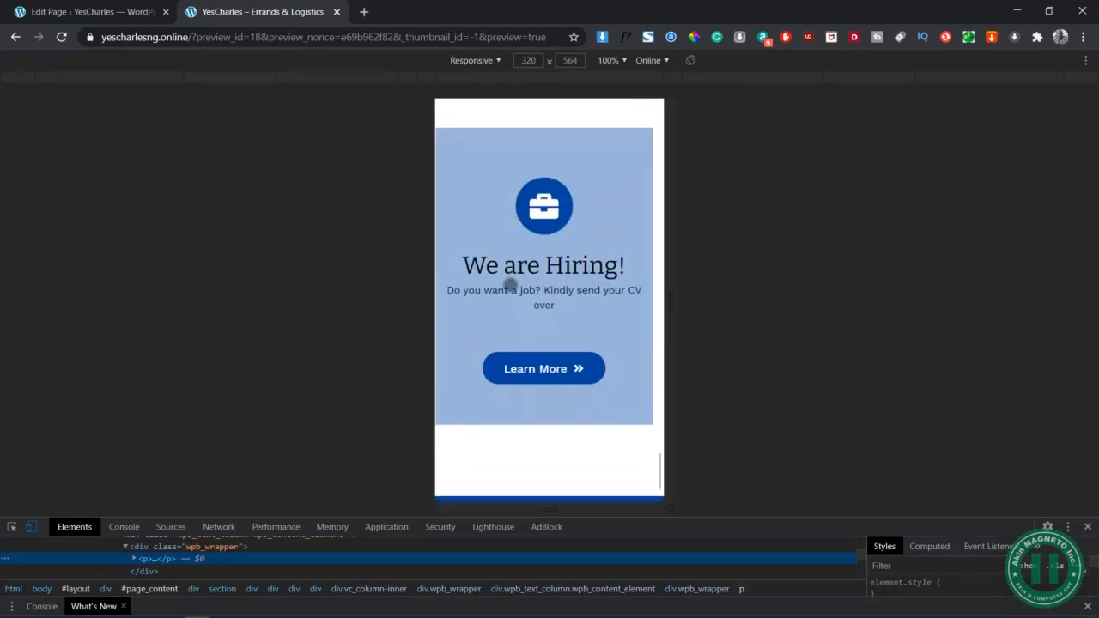
scroll(510, 285, "down", 1)
Test tapping the hiring icon and Learn More button on mobile, then switch to the wireframe
left_click(544, 158)
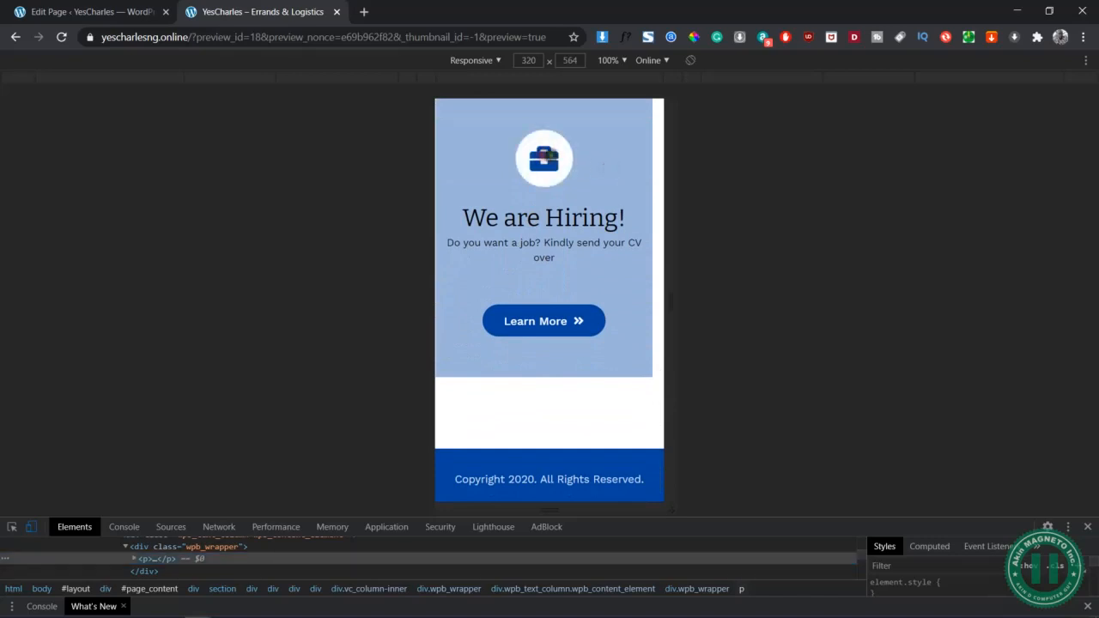
left_click(558, 322)
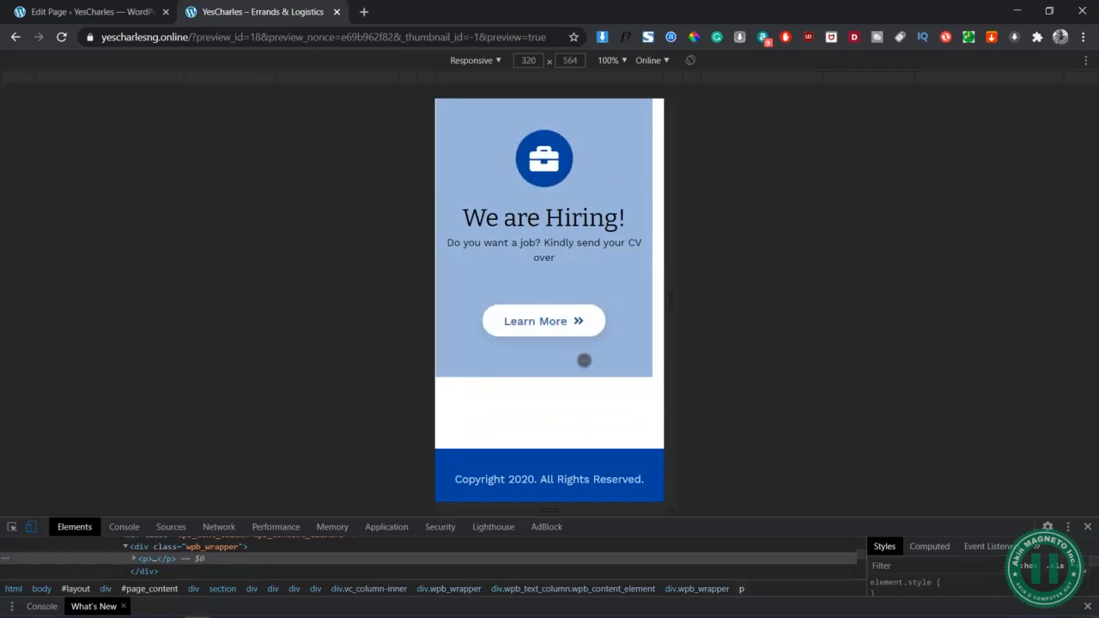
left_click(560, 367)
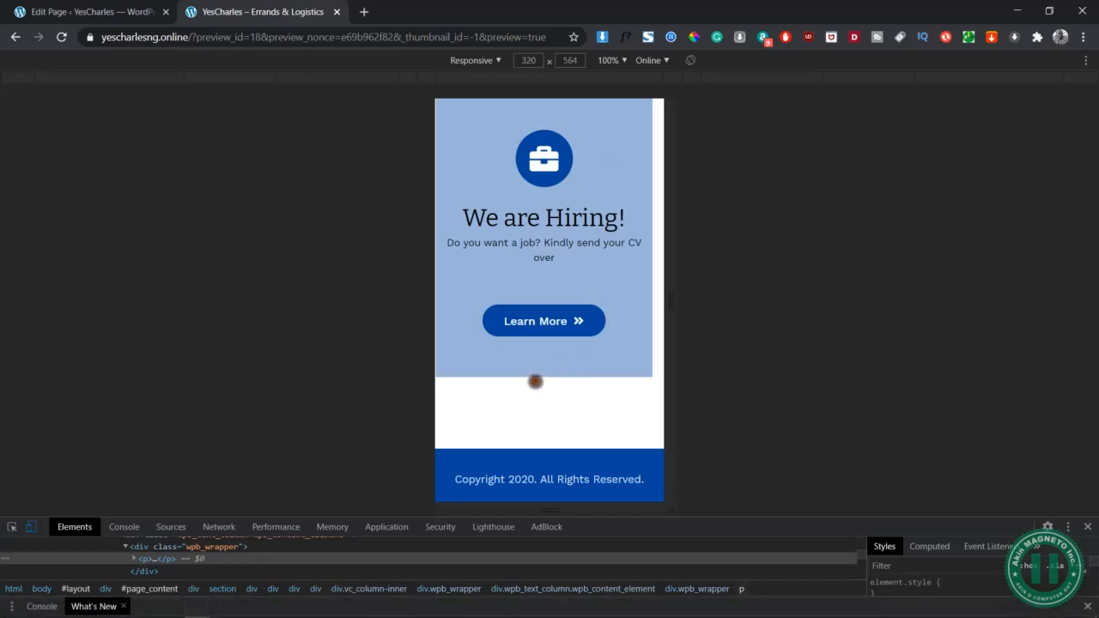
scroll(535, 381, "up", 3)
scroll(536, 381, "up", 4)
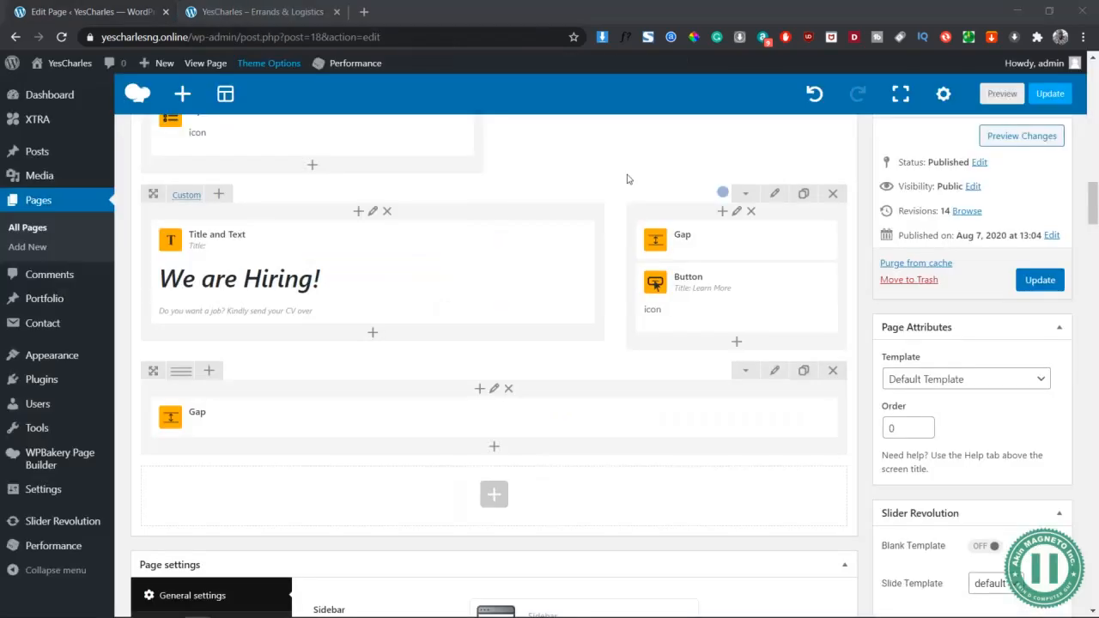
key("alt+Tab")
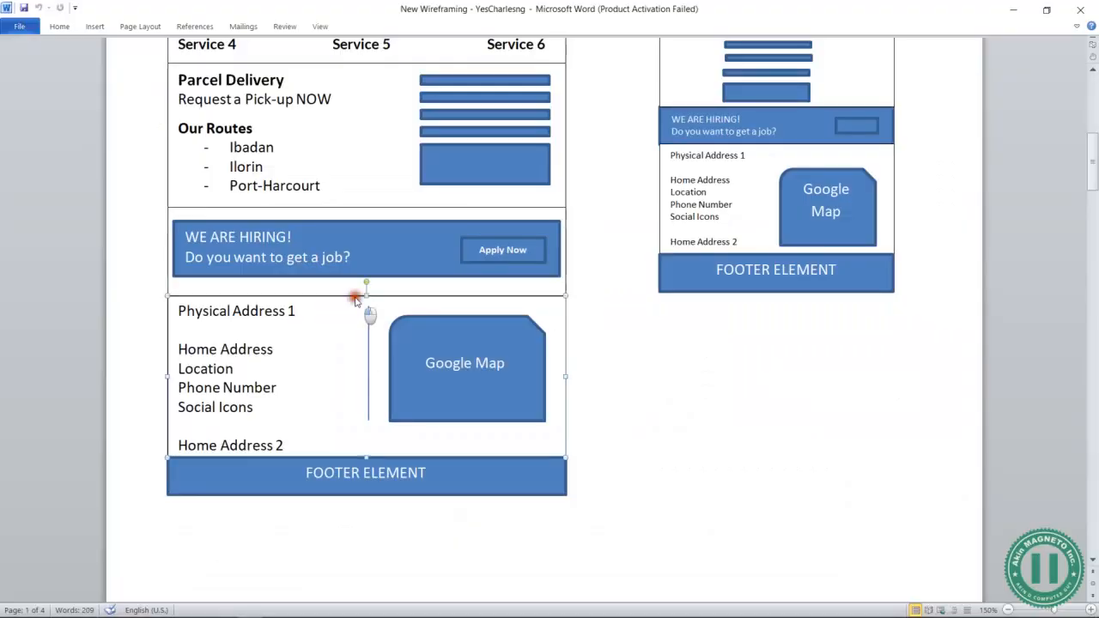
left_click(357, 298)
left_click(297, 333)
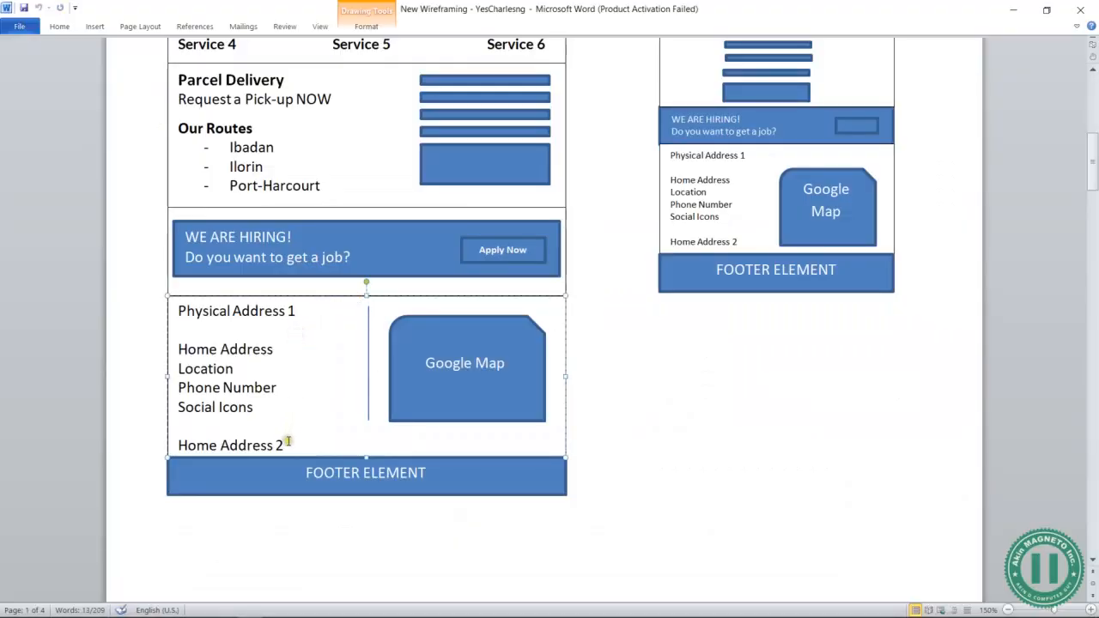
left_click_drag(284, 444, 185, 309)
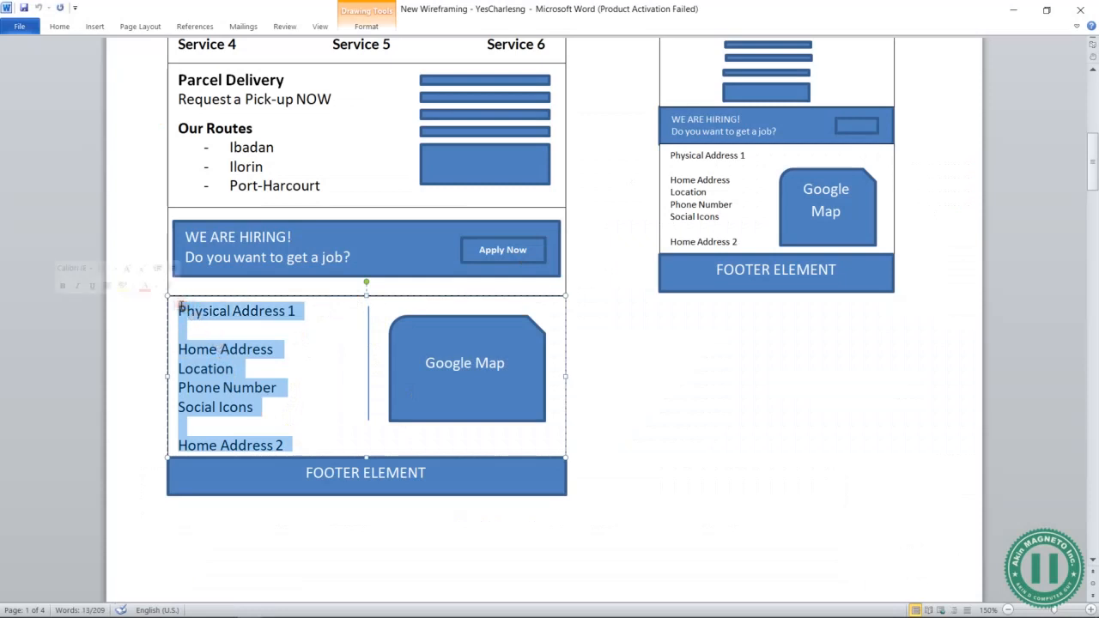
left_click(293, 314)
left_click(491, 369)
left_click(548, 436)
left_click(369, 391)
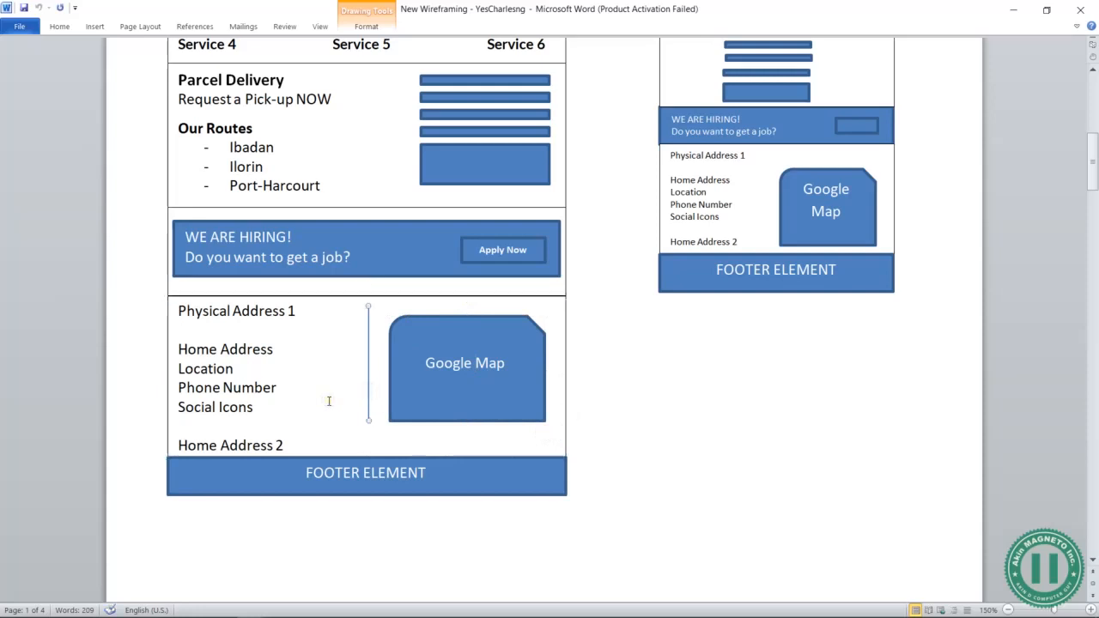
left_click(296, 376)
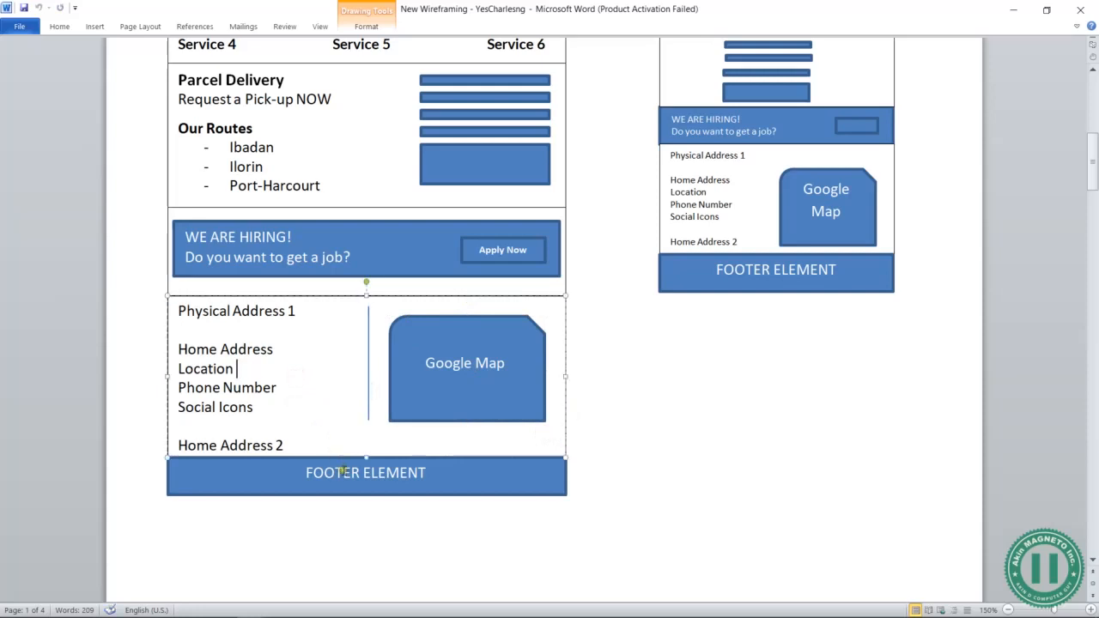
key("alt+Tab")
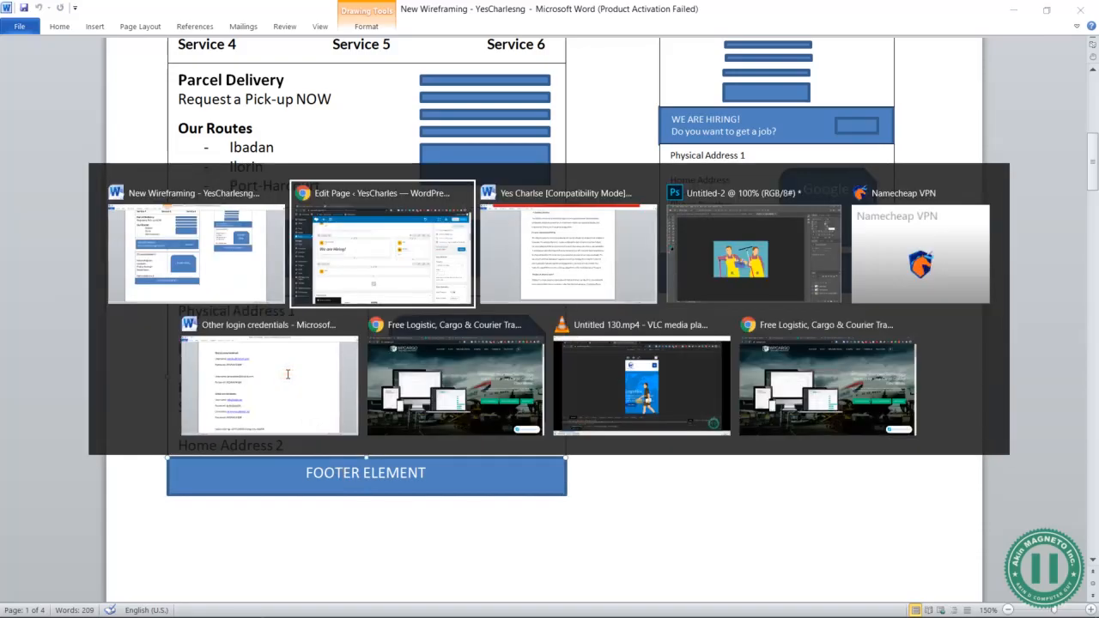
scroll(913, 237, "up", 4)
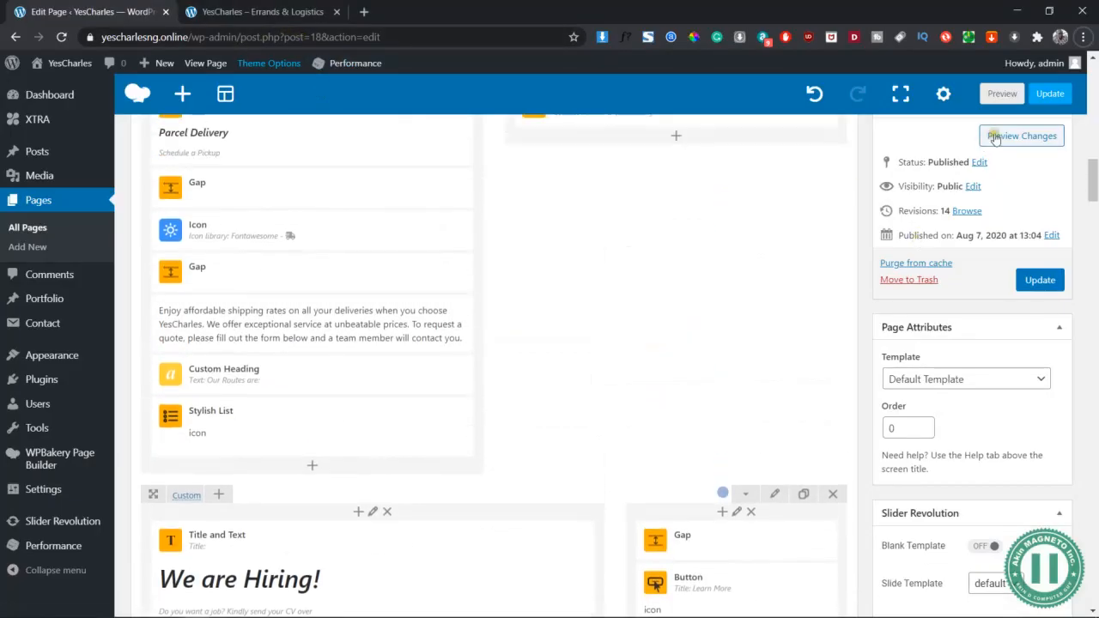
left_click(1019, 135)
scroll(408, 267, "up", 3)
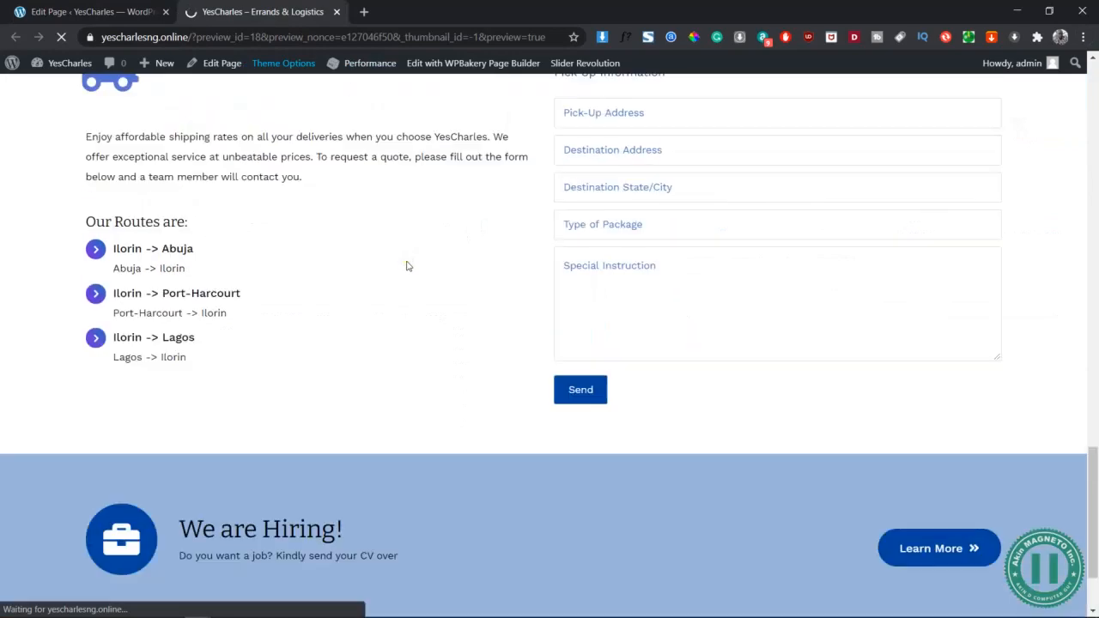
scroll(407, 264, "up", 10)
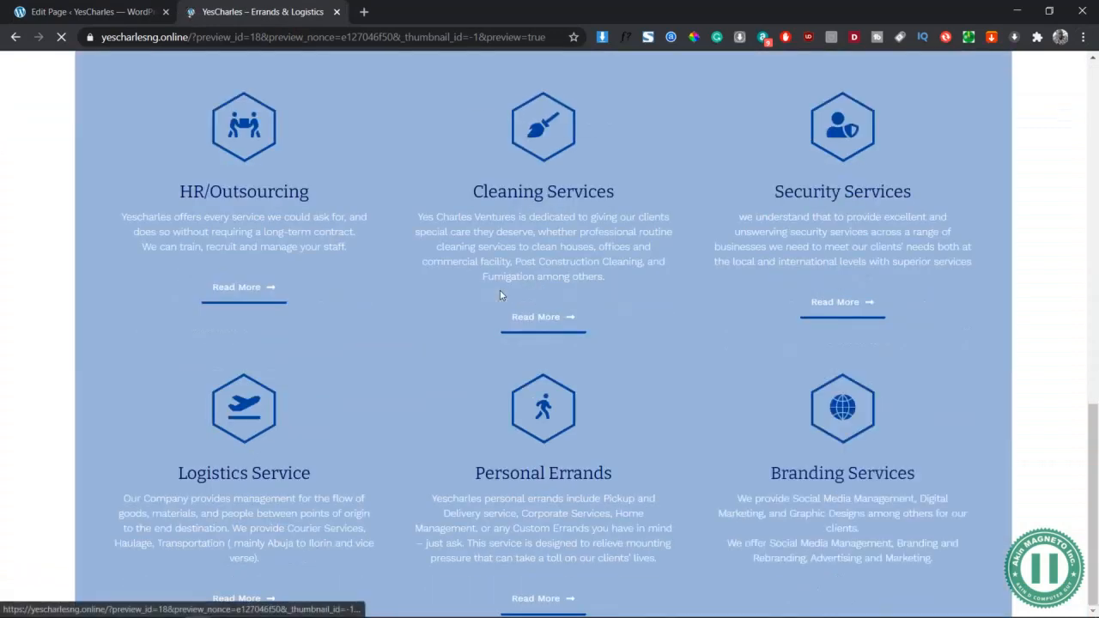
scroll(501, 295, "down", 10)
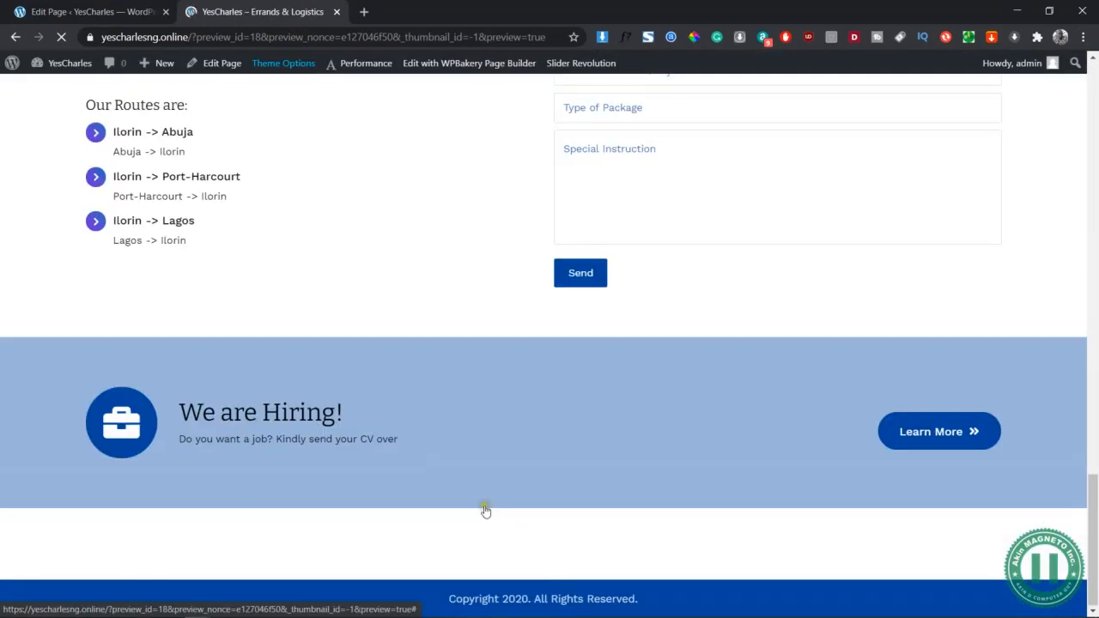
left_click(114, 7)
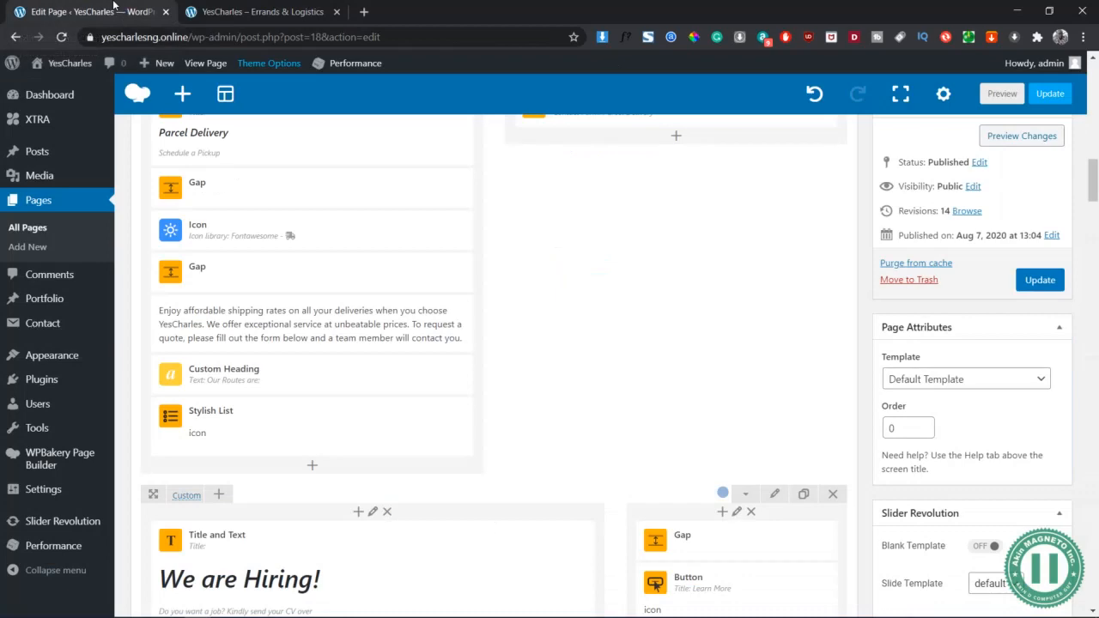
scroll(730, 405, "down", 3)
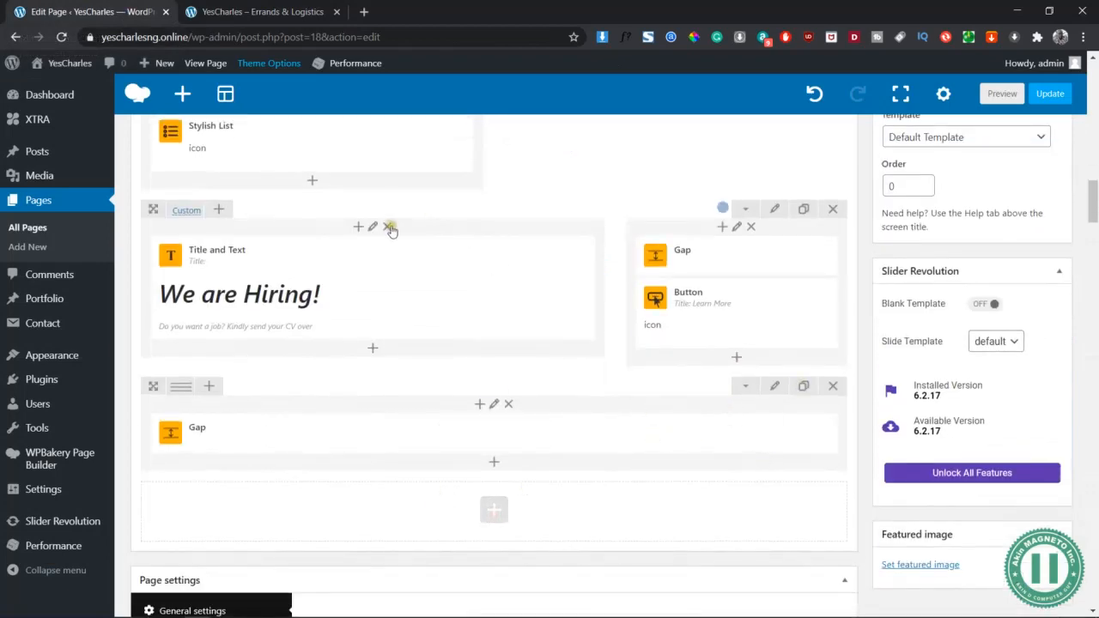
Insert a 1/2+1/2 row below the Gap row with Title and Text in its left column
left_click(312, 180)
left_click(339, 203)
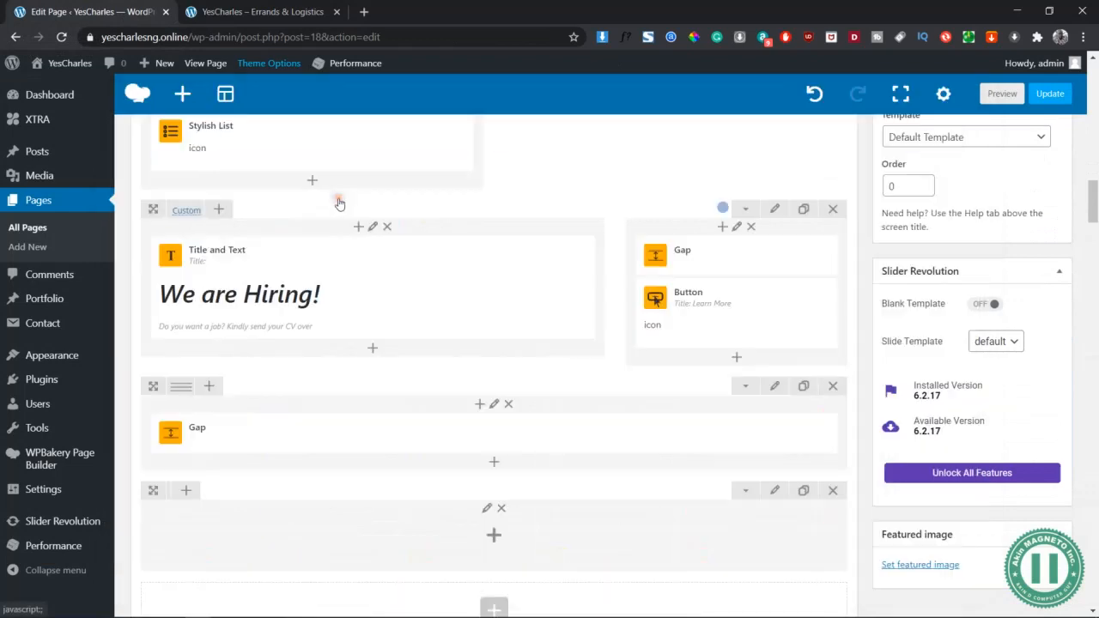
scroll(501, 375, "down", 2)
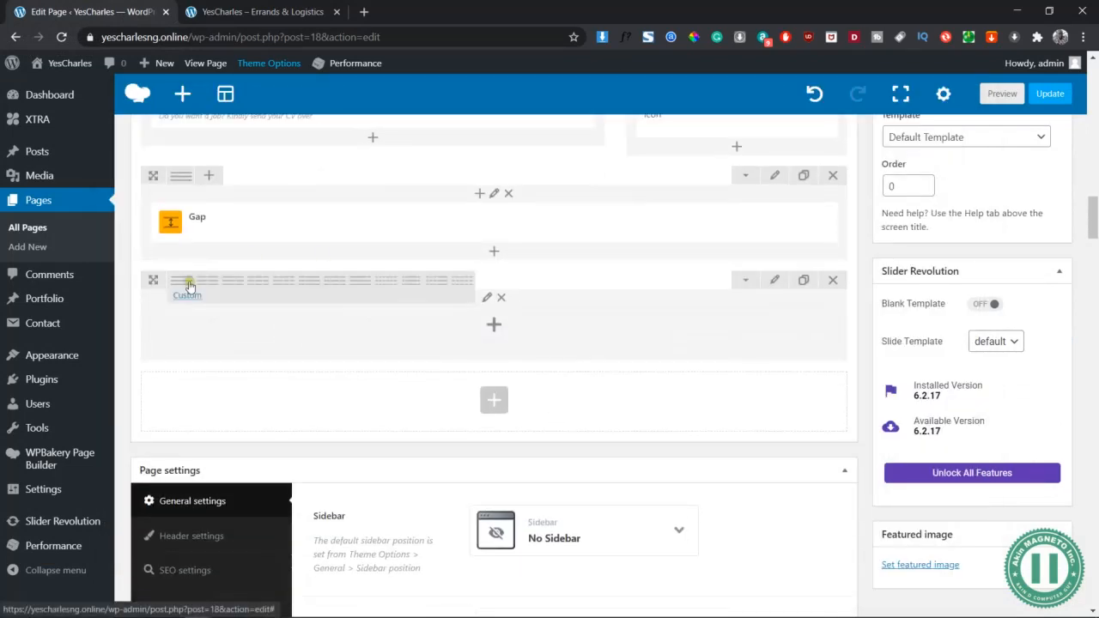
left_click(209, 282)
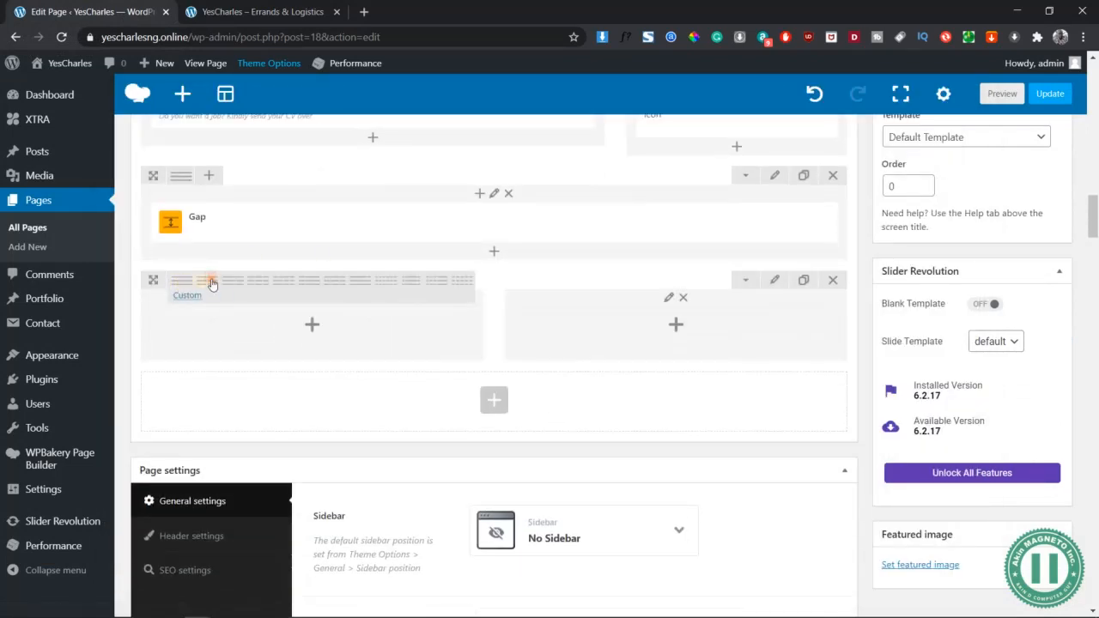
left_click(312, 328)
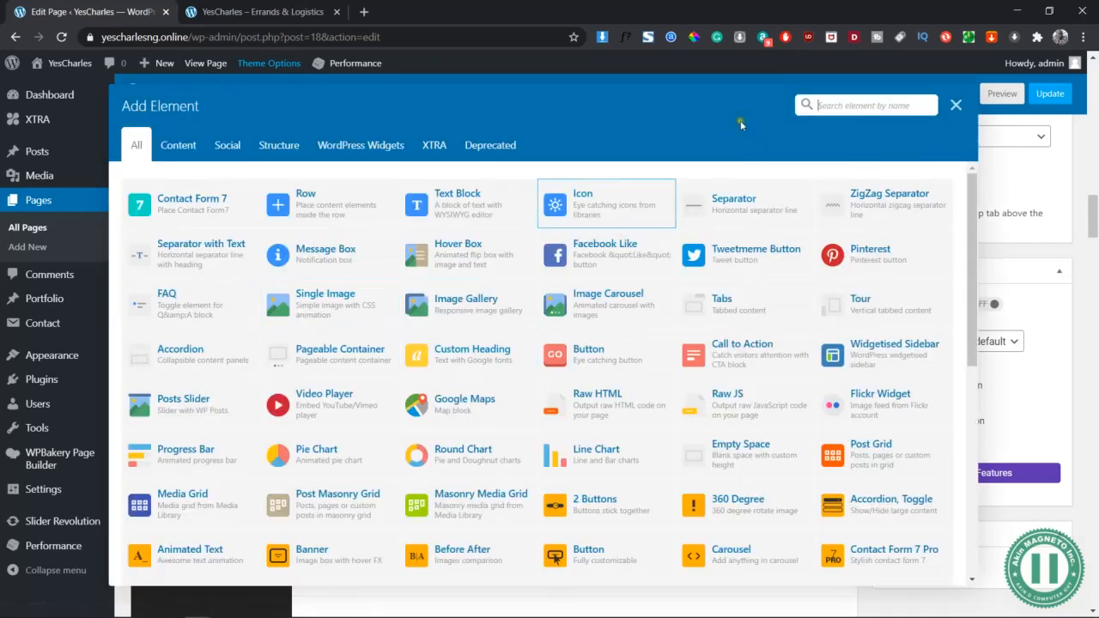
type("title")
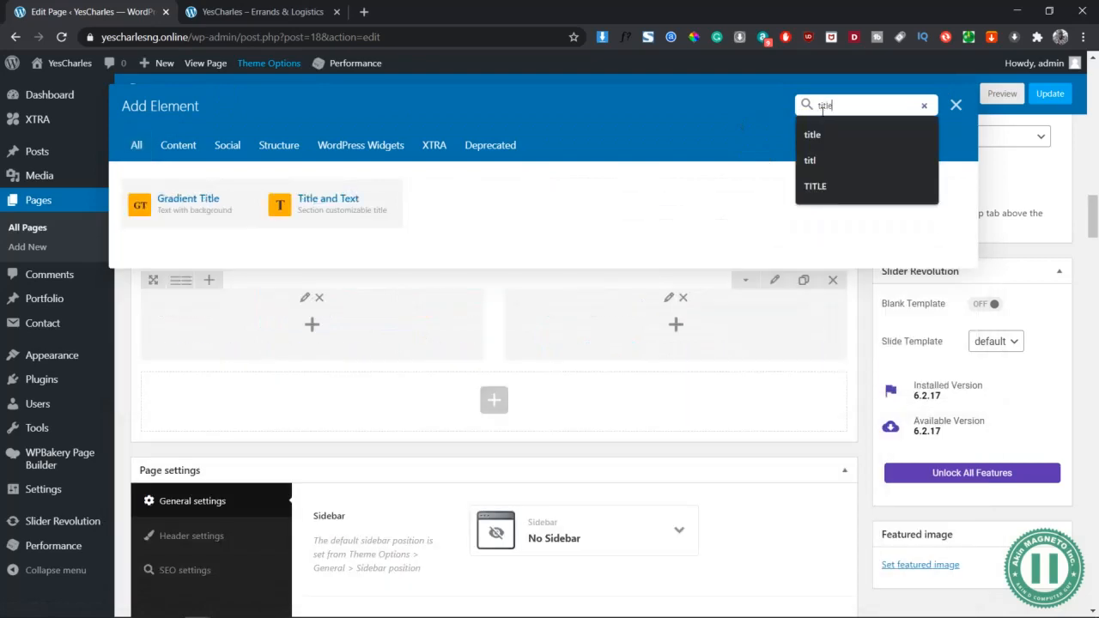
left_click(325, 201)
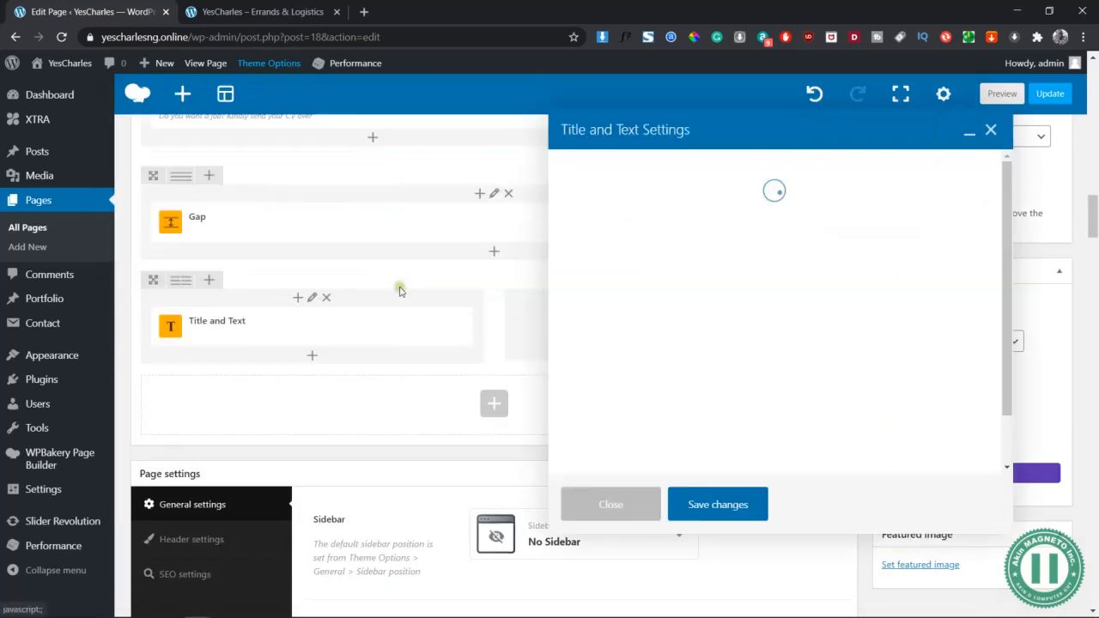
Title the element 'Get in Touch' and add 'Our Physical Addresses are below:', fixing 'Physical'
left_click(751, 272)
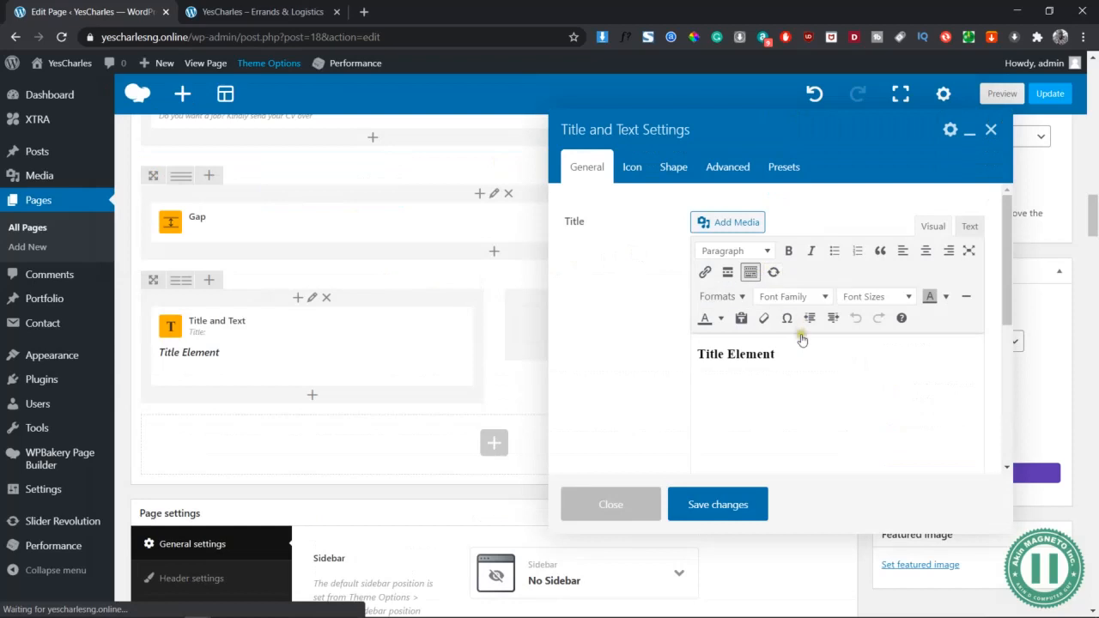
left_click(743, 355)
left_click_drag(761, 367, 662, 343)
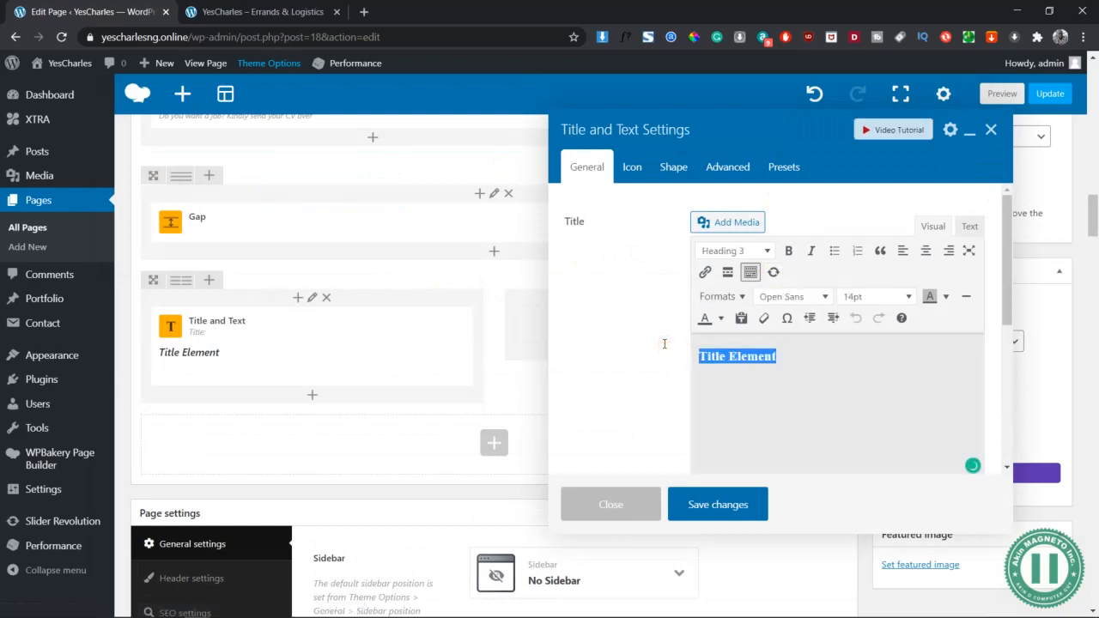
type("Get in Touch")
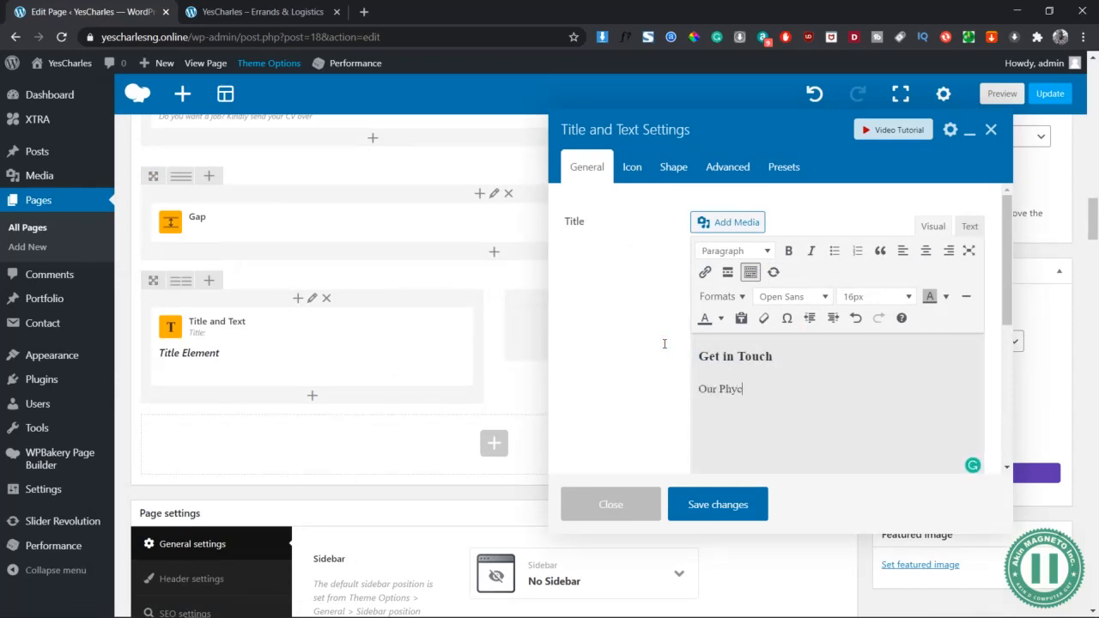
type("ddresses are below:")
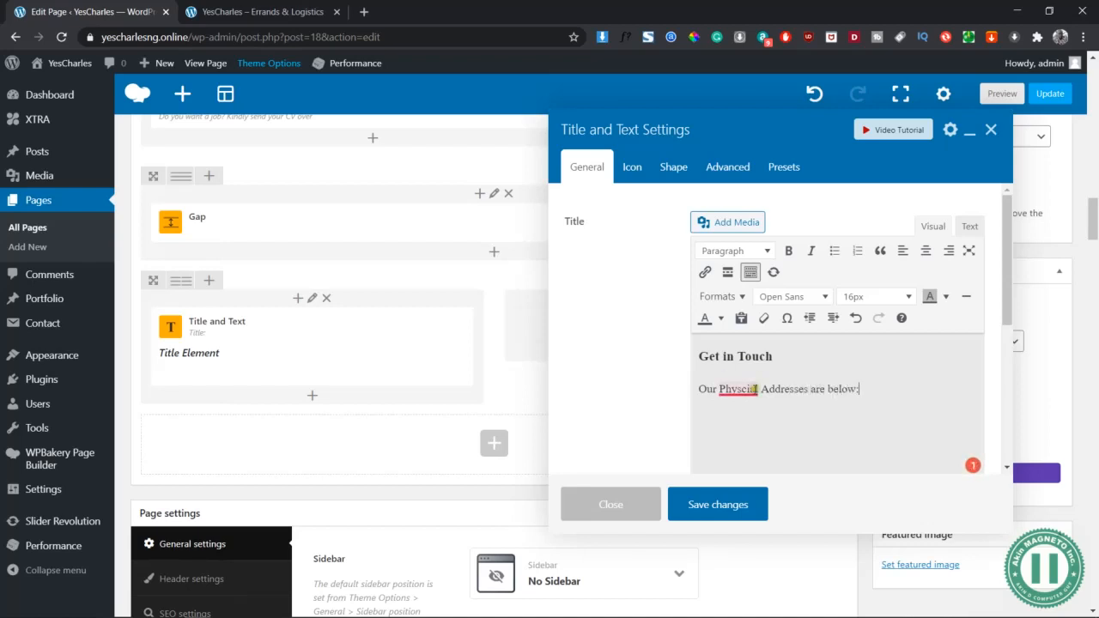
mouse_move(755, 389)
left_click(756, 410)
scroll(685, 389, "down", 6)
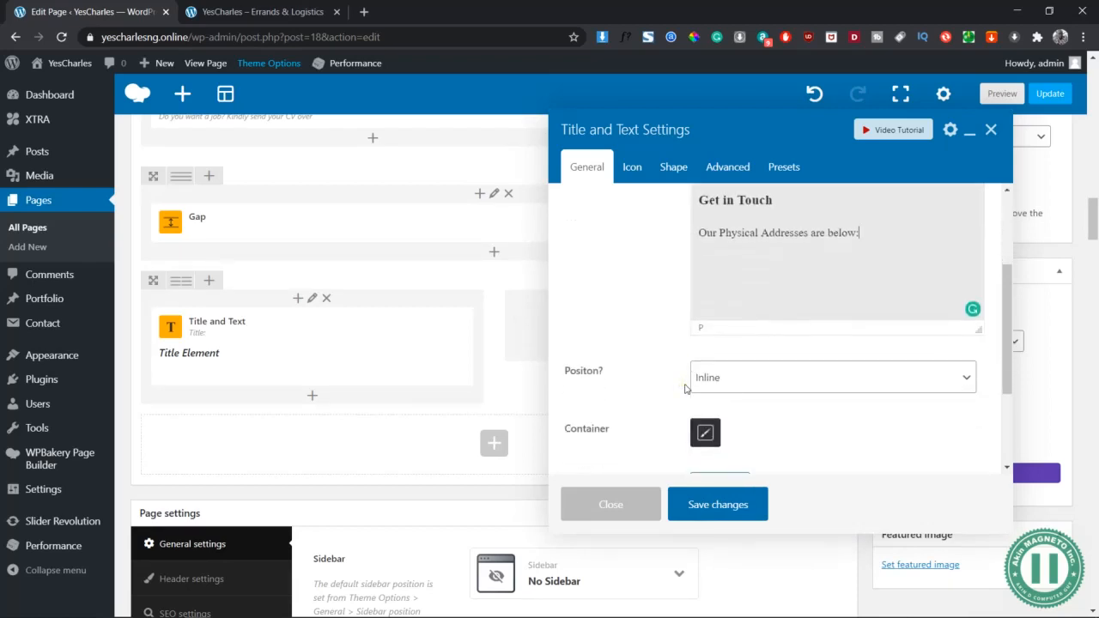
Place the title line on the left side and colour it blue
scroll(684, 389, "down", 2)
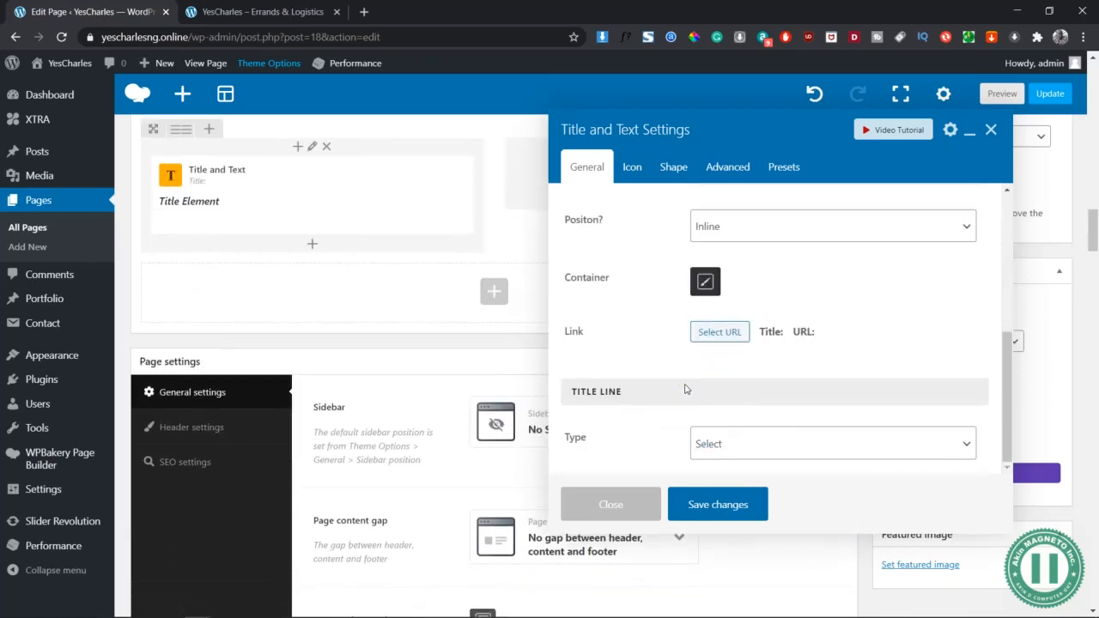
left_click(736, 436)
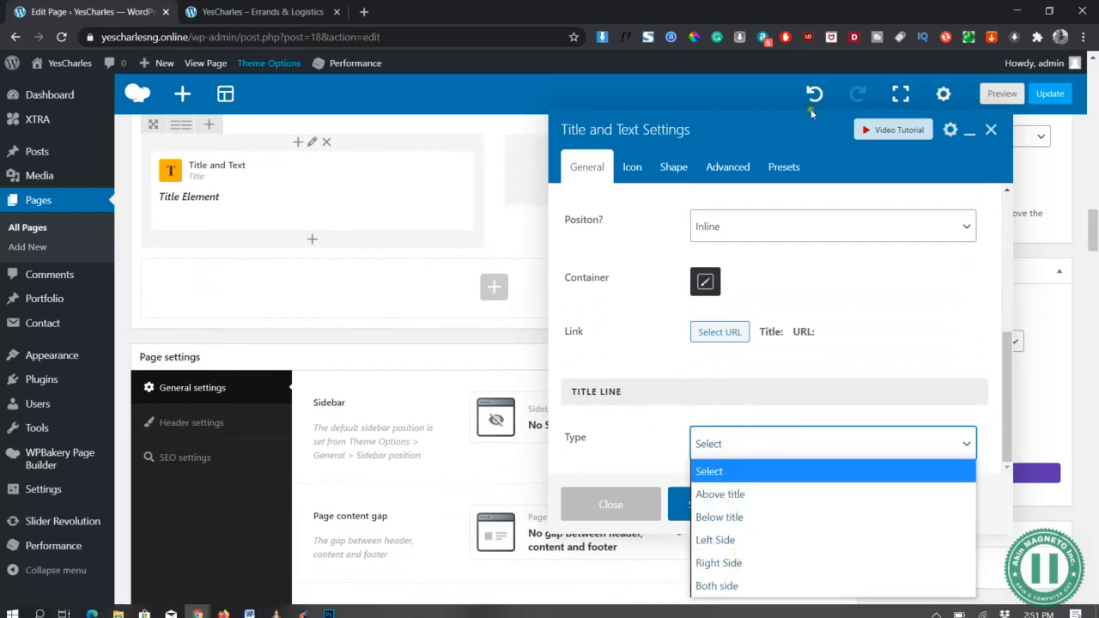
left_click(720, 540)
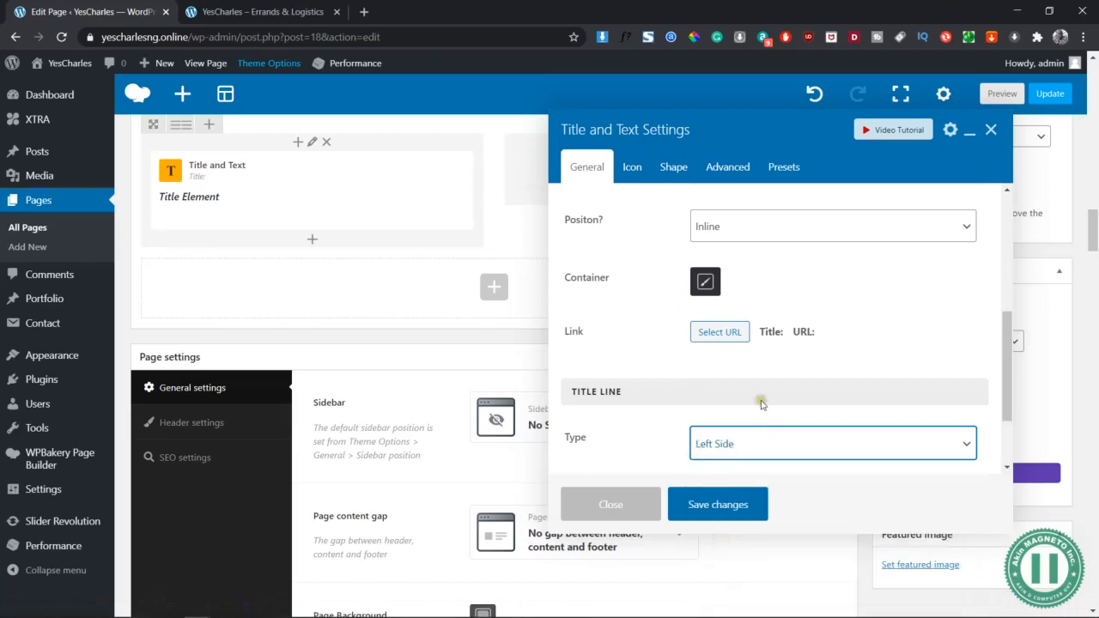
scroll(761, 400, "down", 1)
left_click(704, 393)
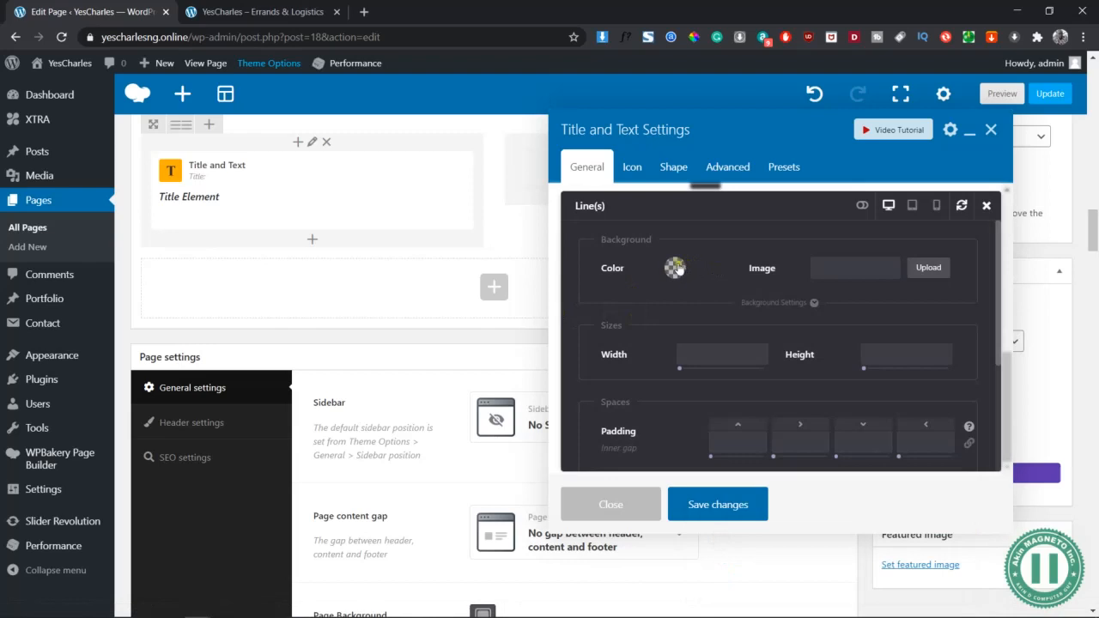
left_click(675, 268)
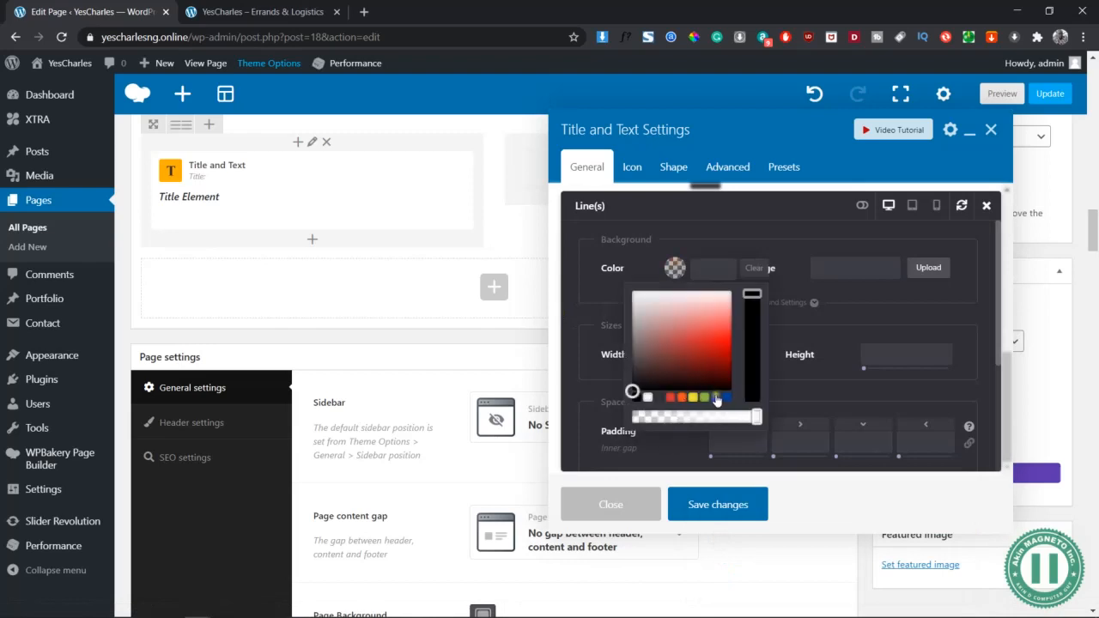
left_click(717, 400)
left_click(831, 301)
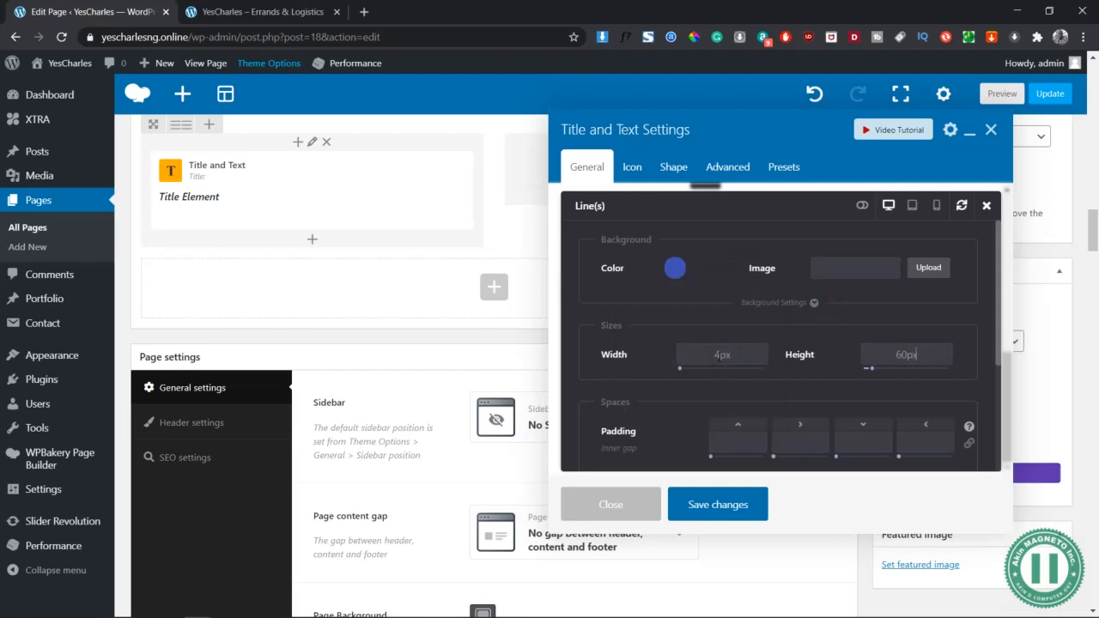
Size the line 4px wide by 60px tall with a -1px top offset
scroll(676, 404, "down", 3)
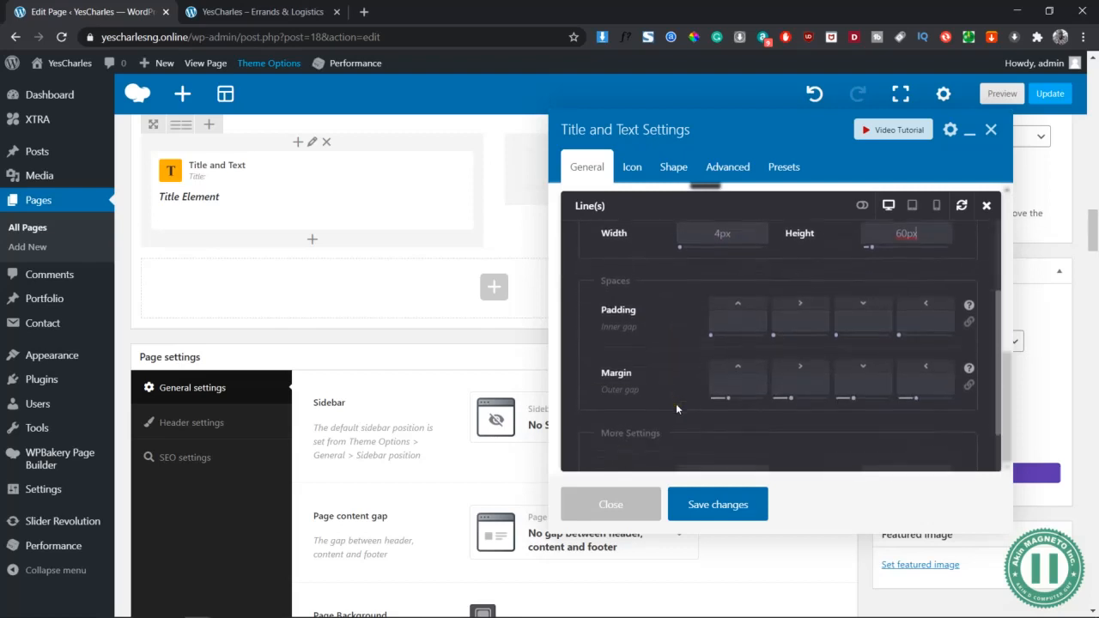
left_click(724, 417)
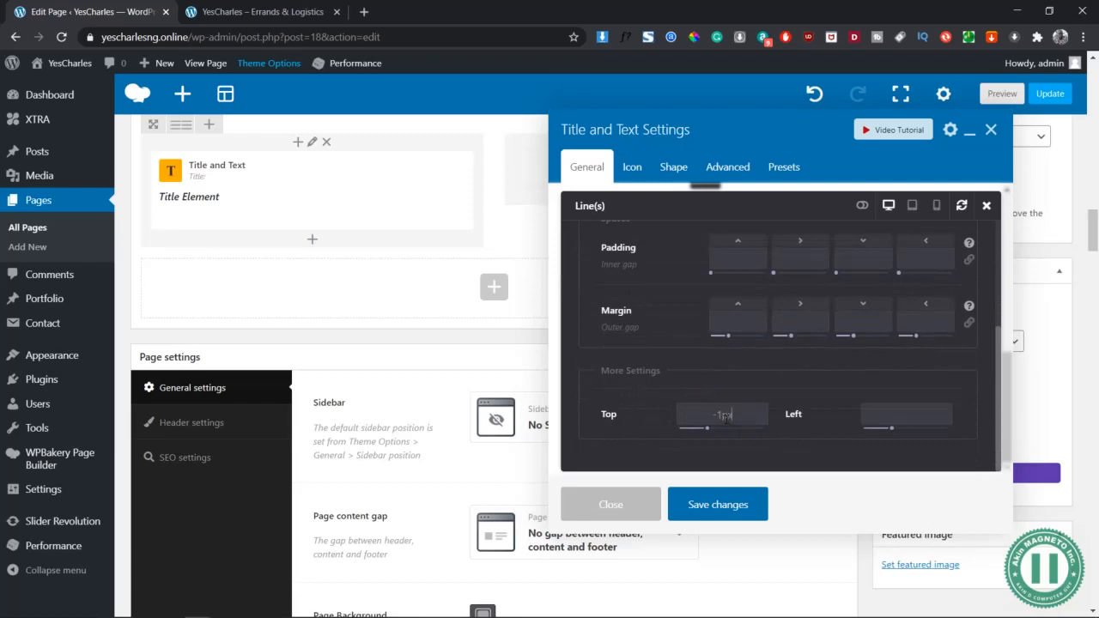
left_click(909, 414)
scroll(888, 404, "up", 3)
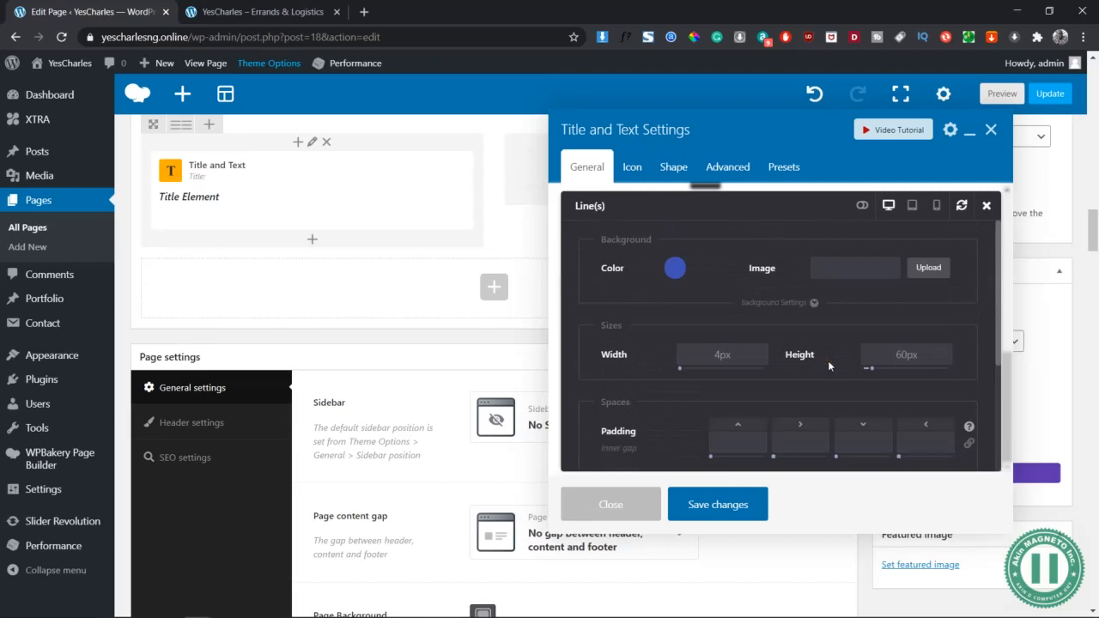
Add a map icon after the Get in Touch title
left_click(987, 205)
scroll(792, 419, "up", 5)
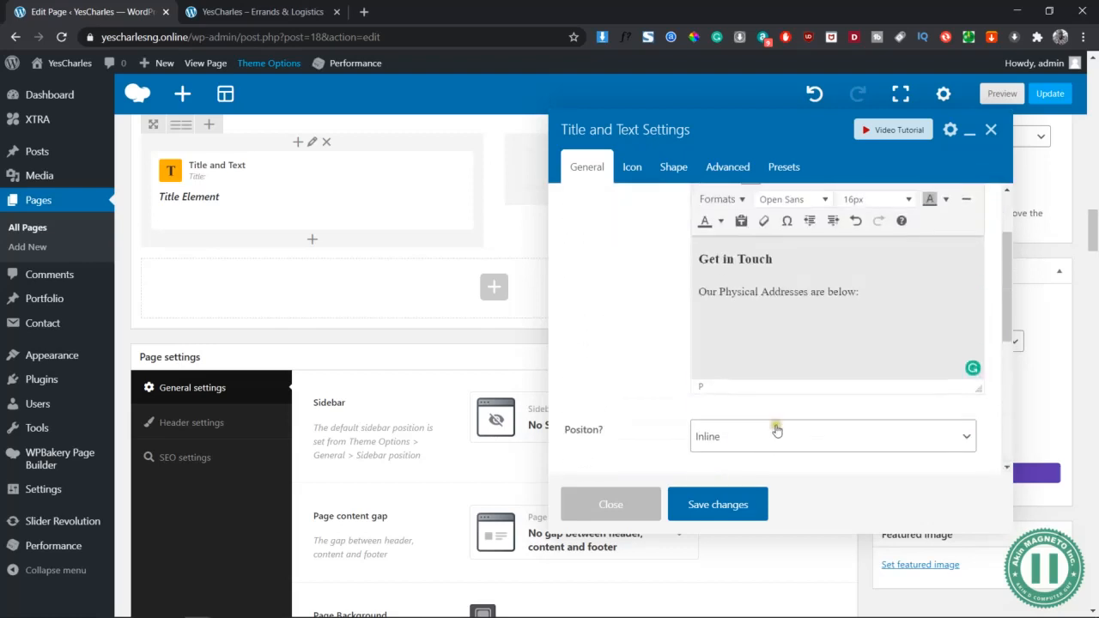
left_click(633, 167)
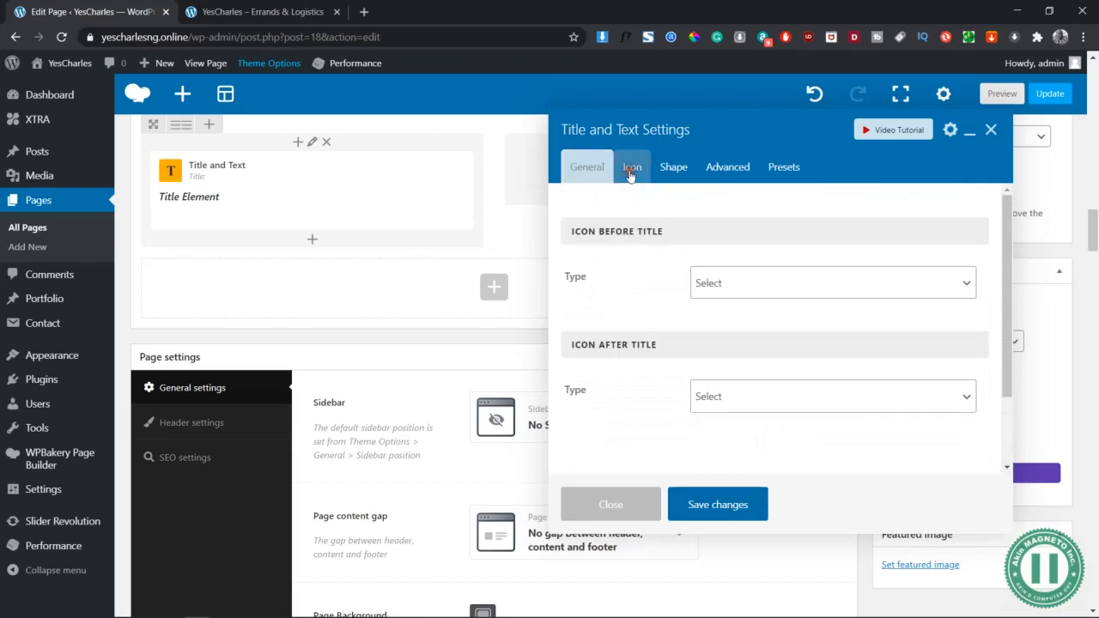
left_click(706, 394)
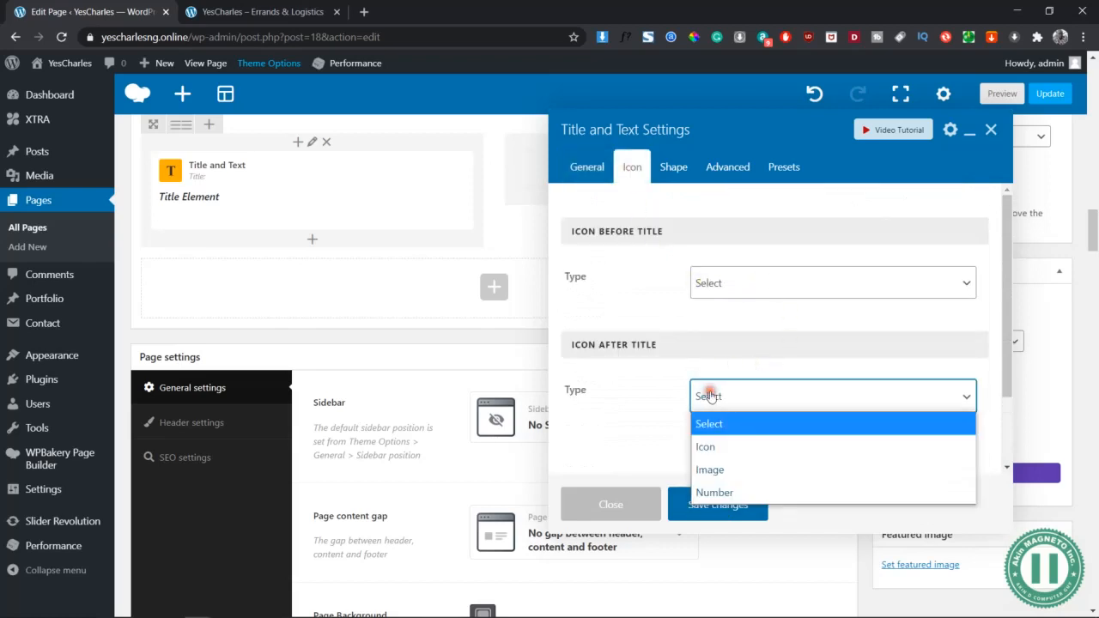
left_click(737, 445)
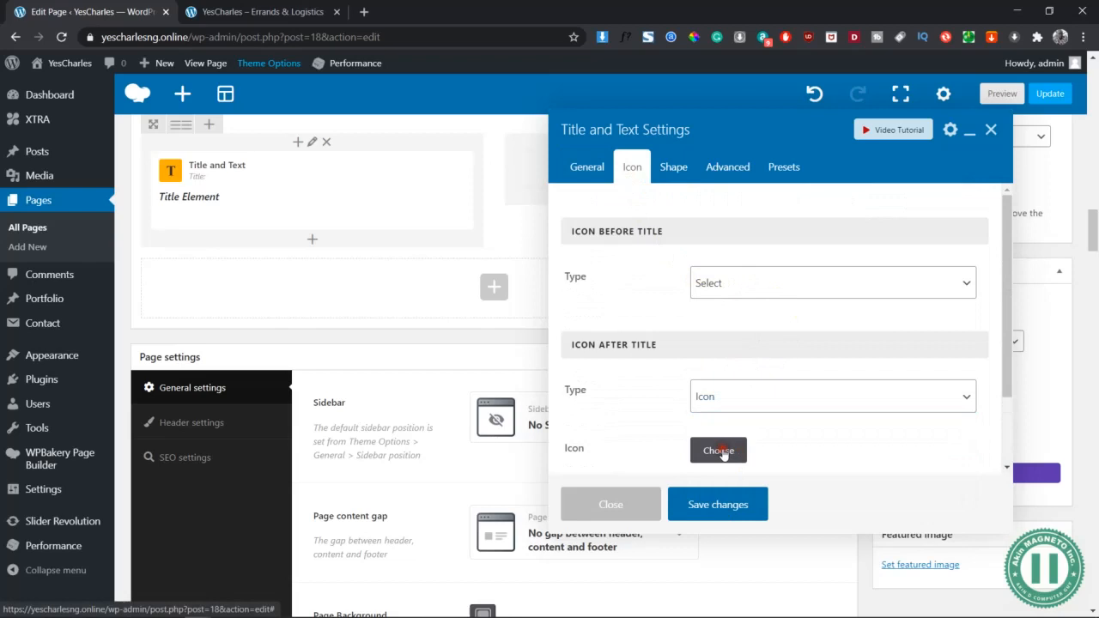
left_click(720, 451)
left_click(509, 151)
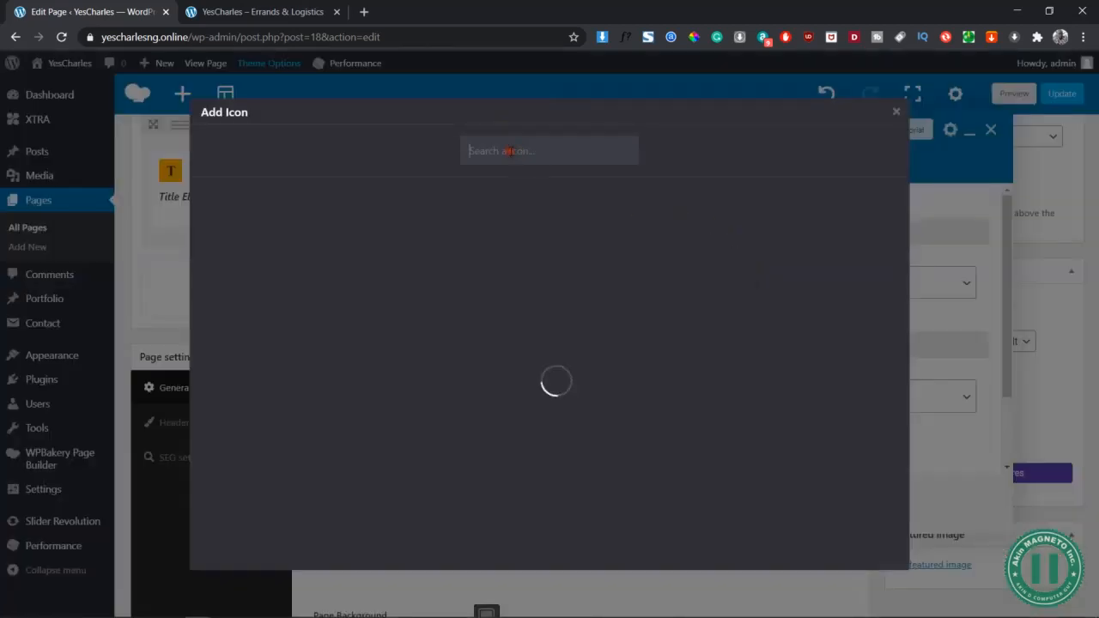
type("map")
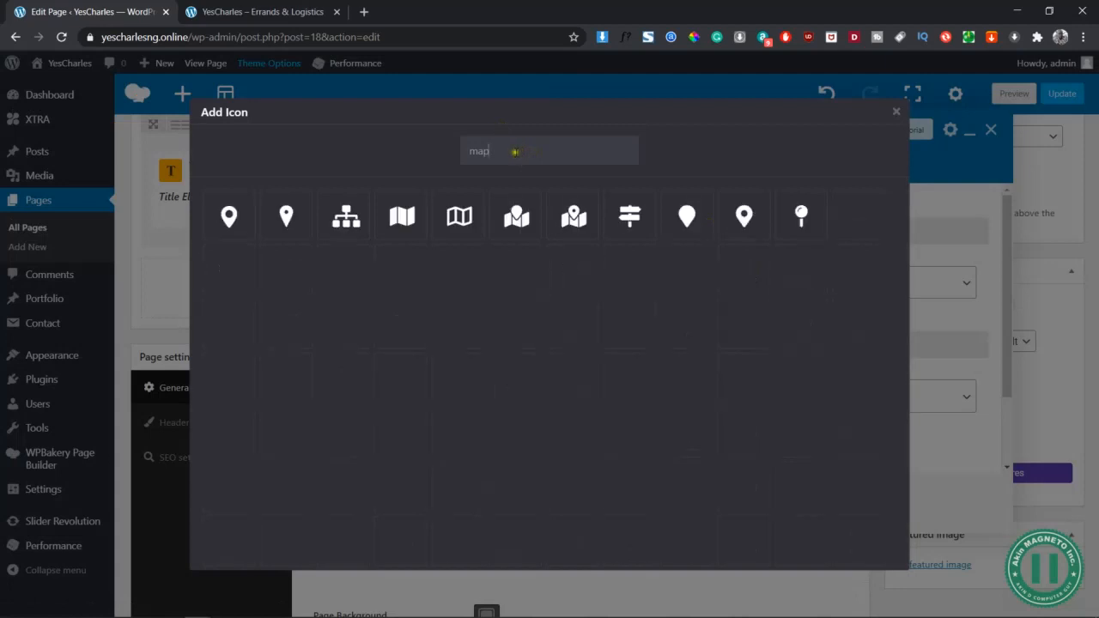
left_click(581, 226)
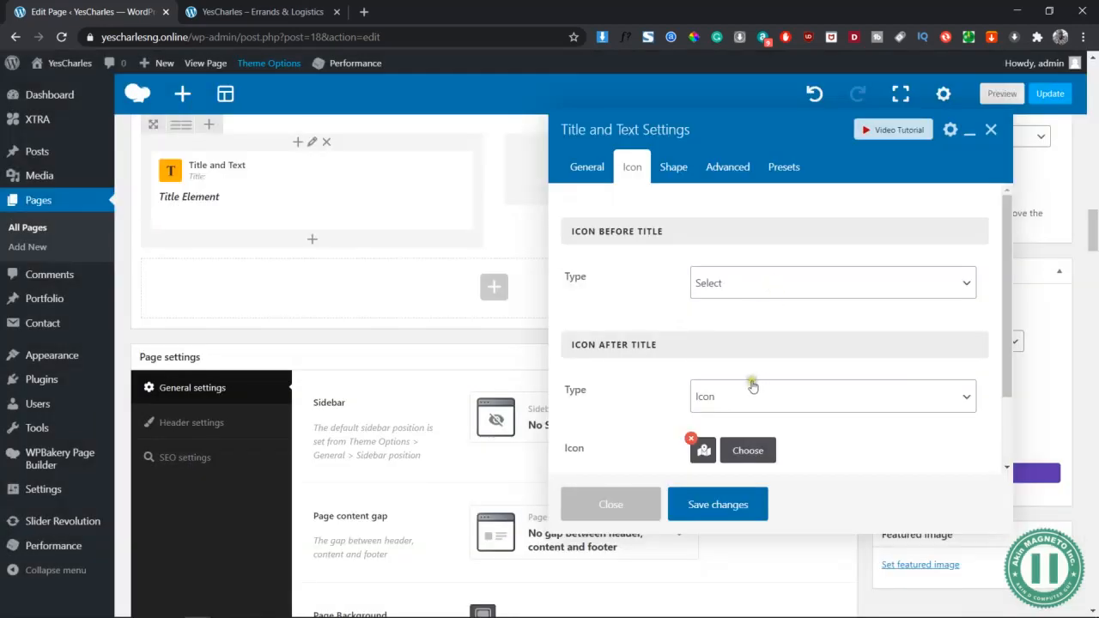
Colour the map icon dark blue #0045a0 and save the element
scroll(863, 412, "down", 2)
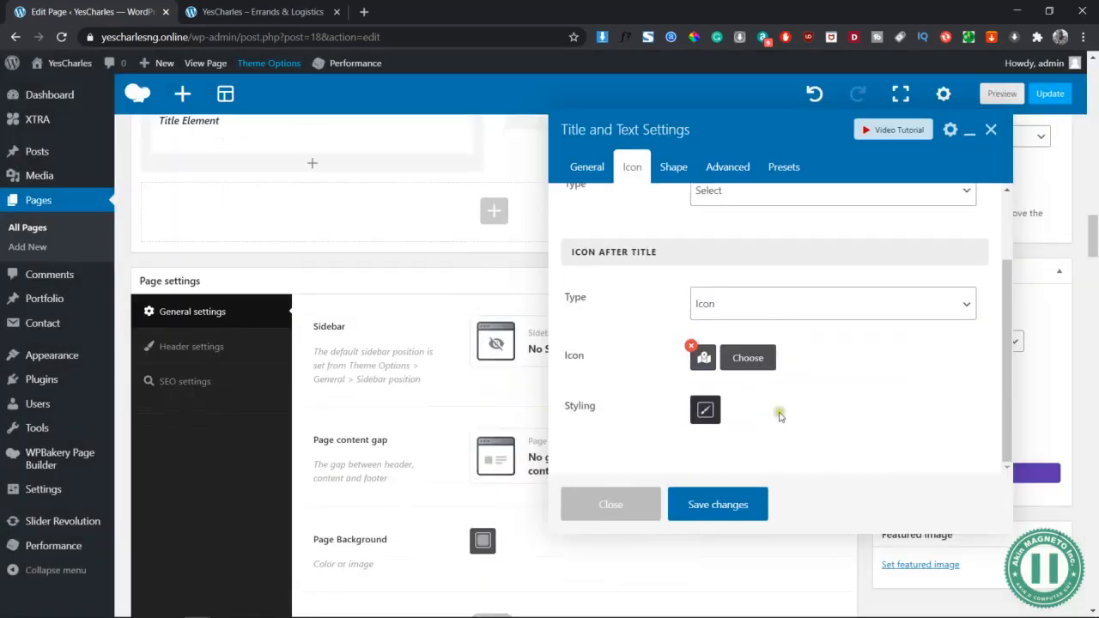
left_click(706, 409)
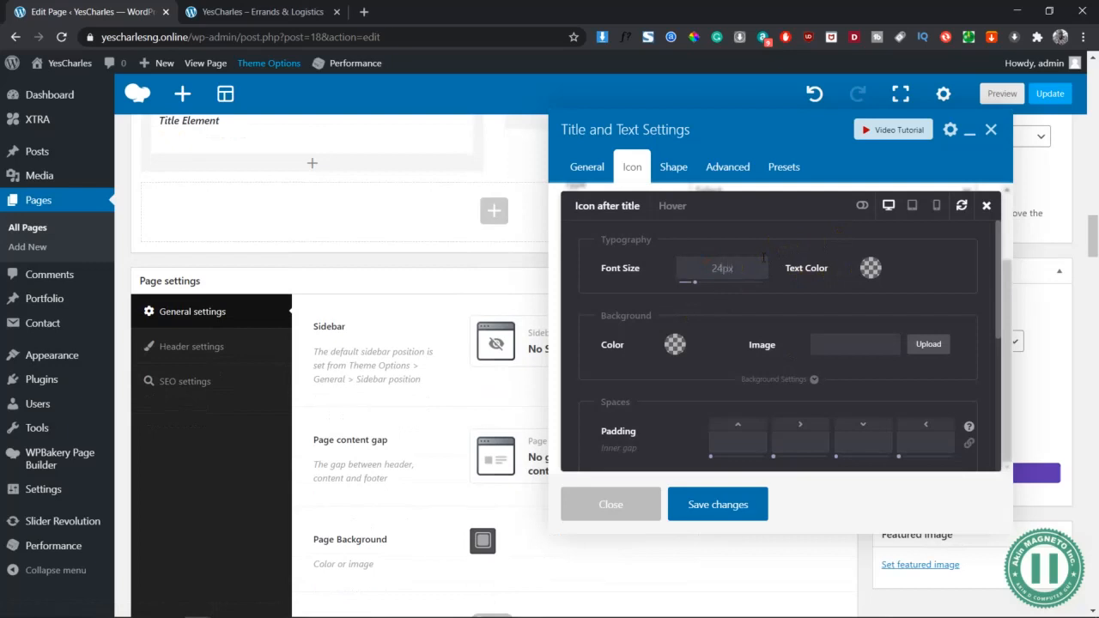
left_click(871, 268)
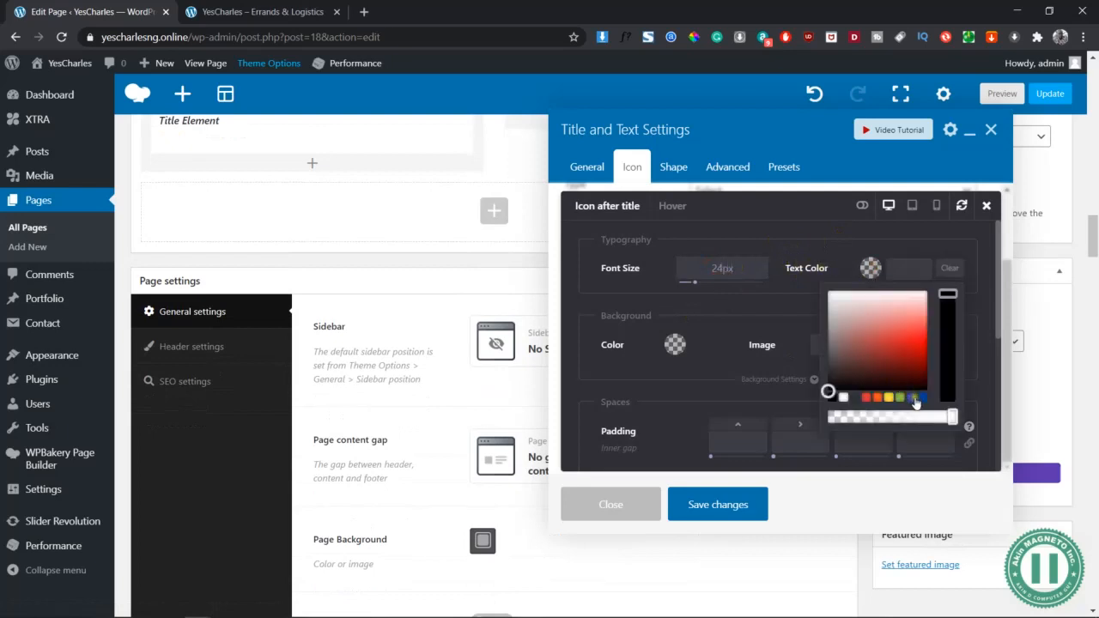
left_click(916, 399)
left_click(784, 308)
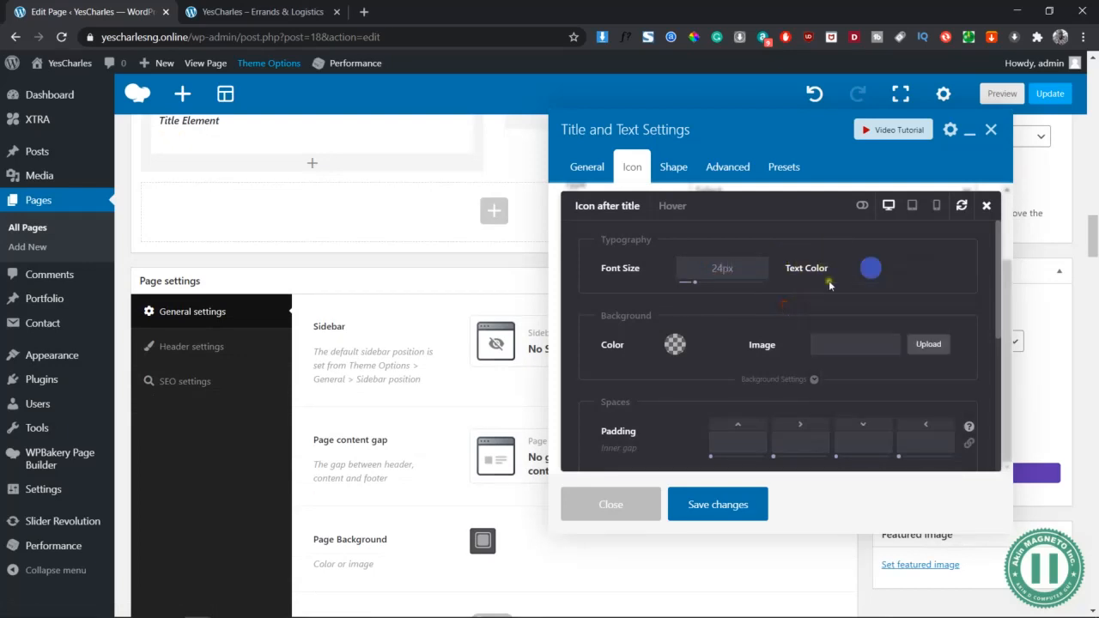
left_click(869, 270)
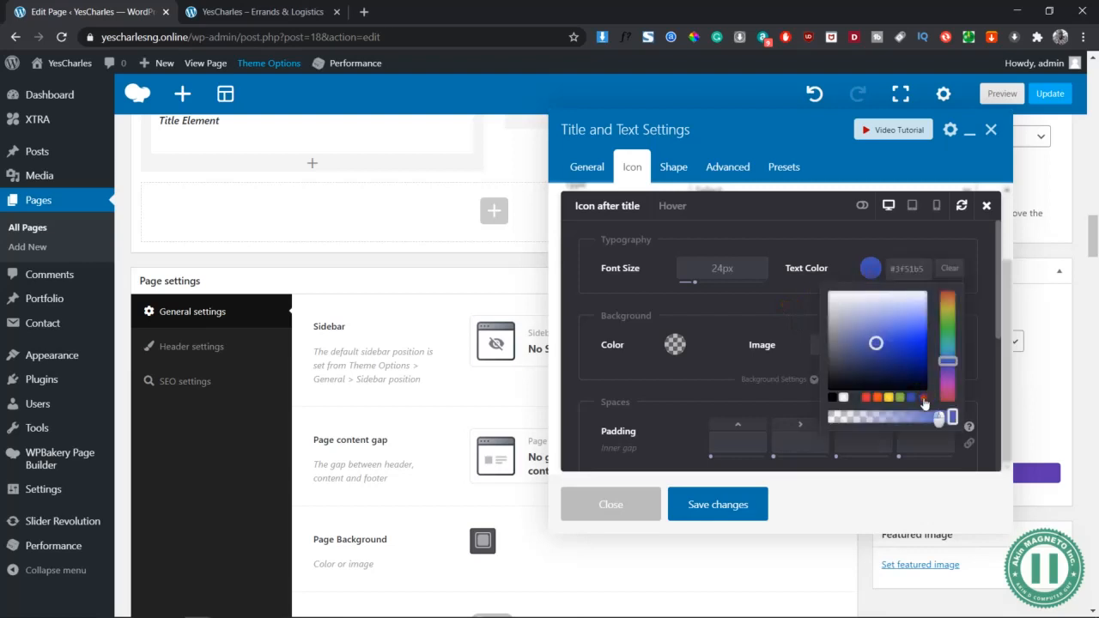
left_click(924, 397)
scroll(718, 310, "down", 6)
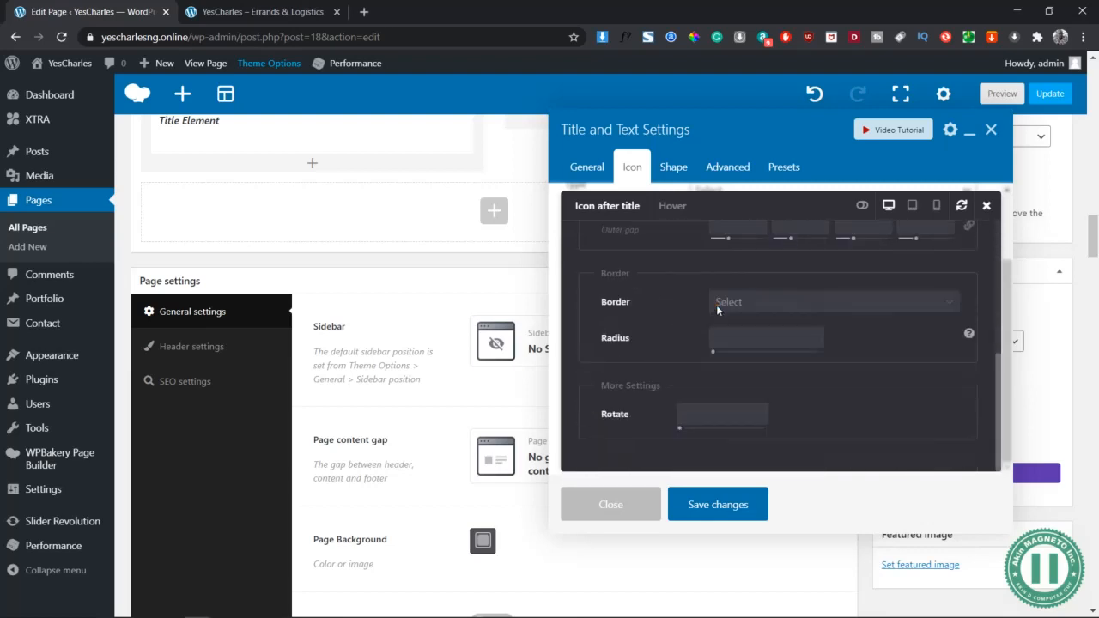
left_click(733, 505)
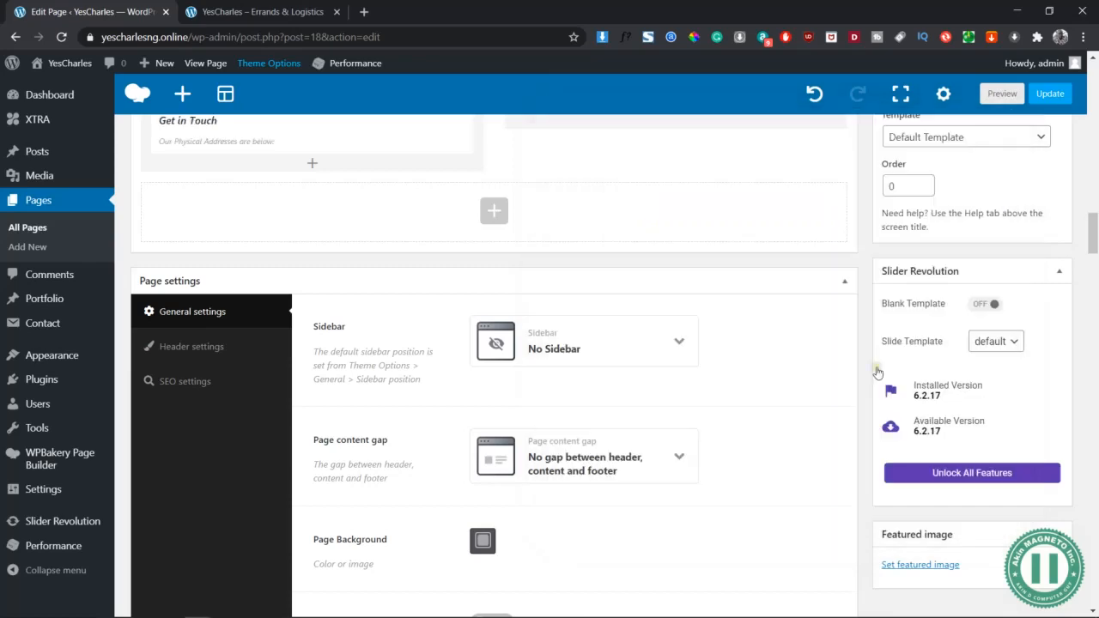
scroll(744, 373, "up", 2)
Preview Get in Touch with its blue side line and map icon, then return to the editor
left_click(1003, 93)
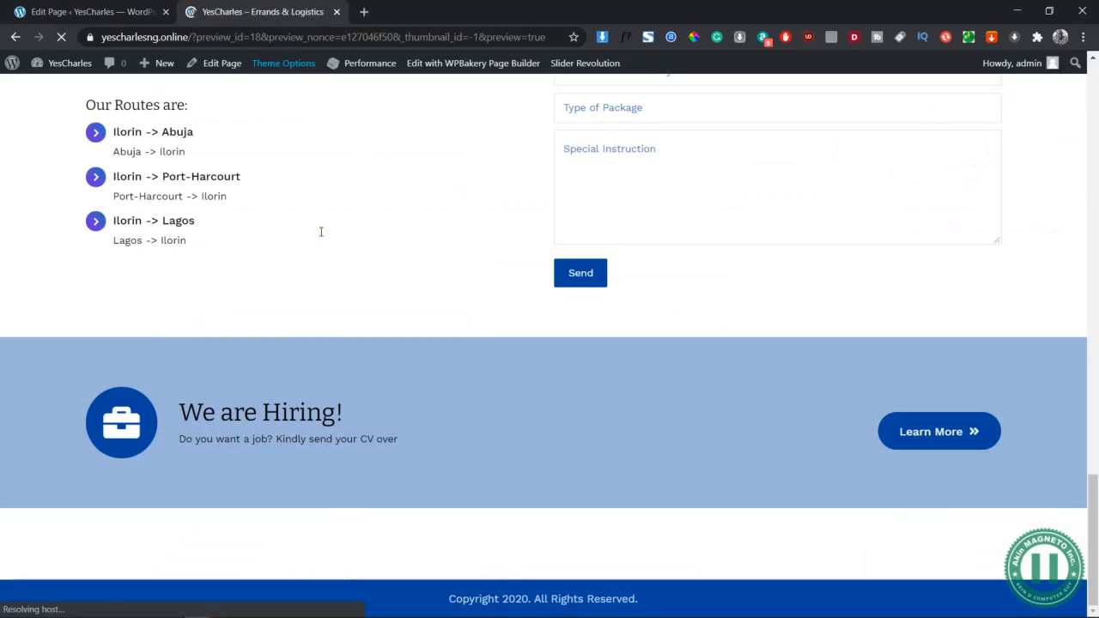
scroll(321, 231, "down", 15)
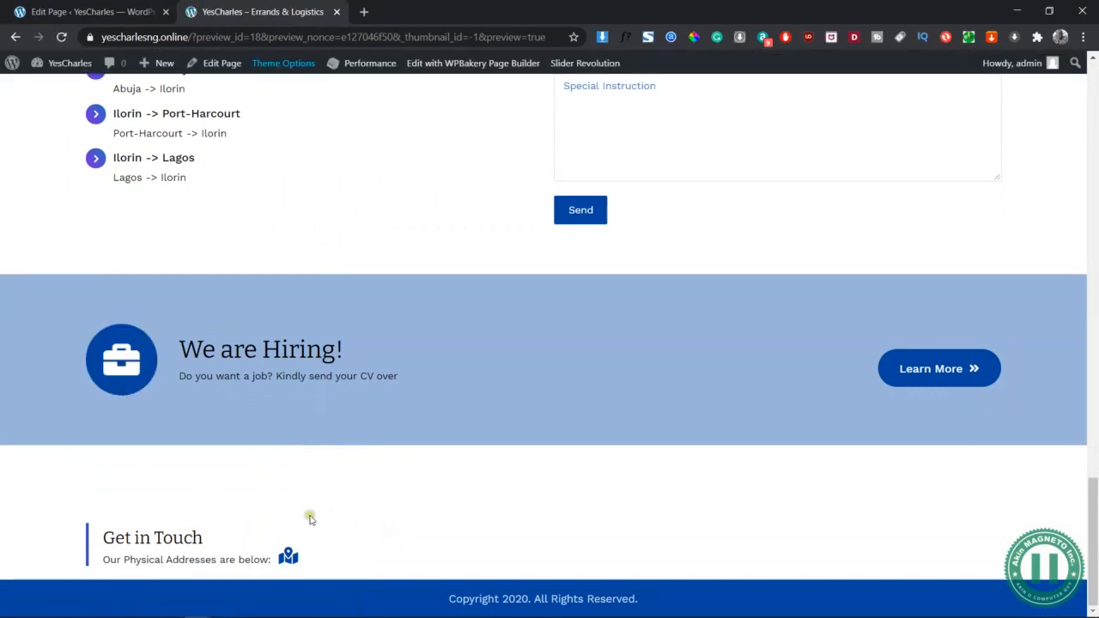
left_click(121, 6)
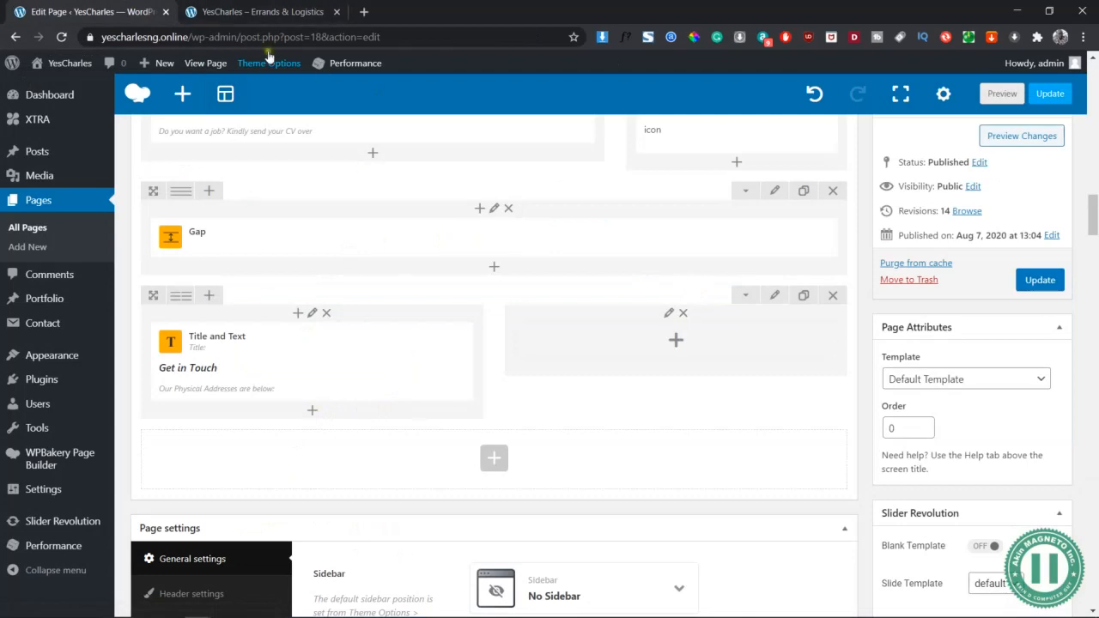
Insert a Gap element set to 10px on desktop, tablet and mobile
left_click(527, 350)
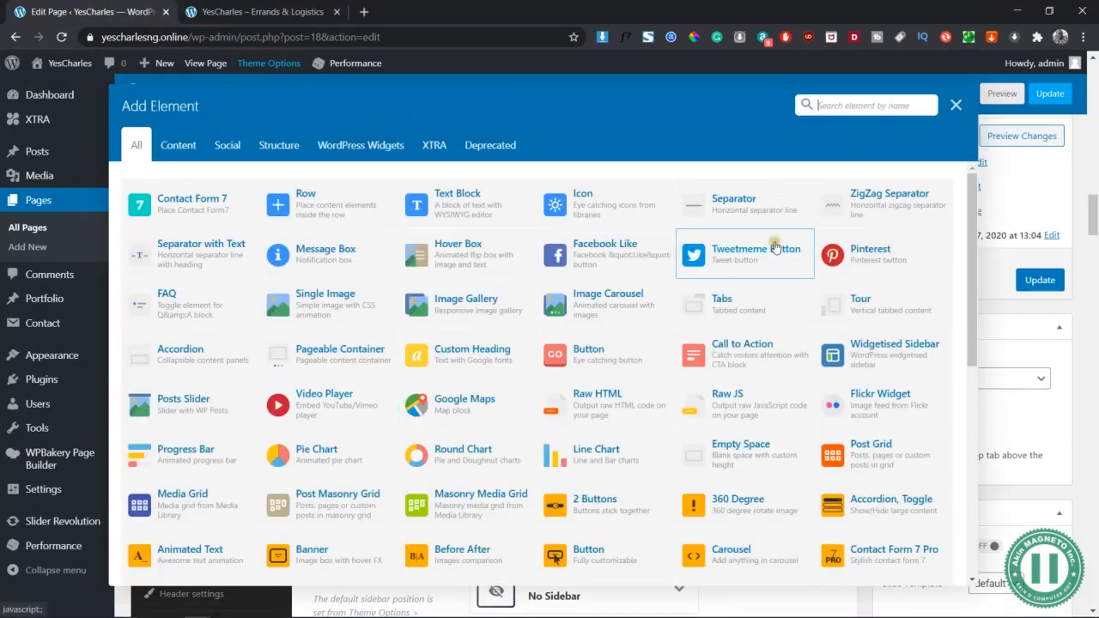
type("gap")
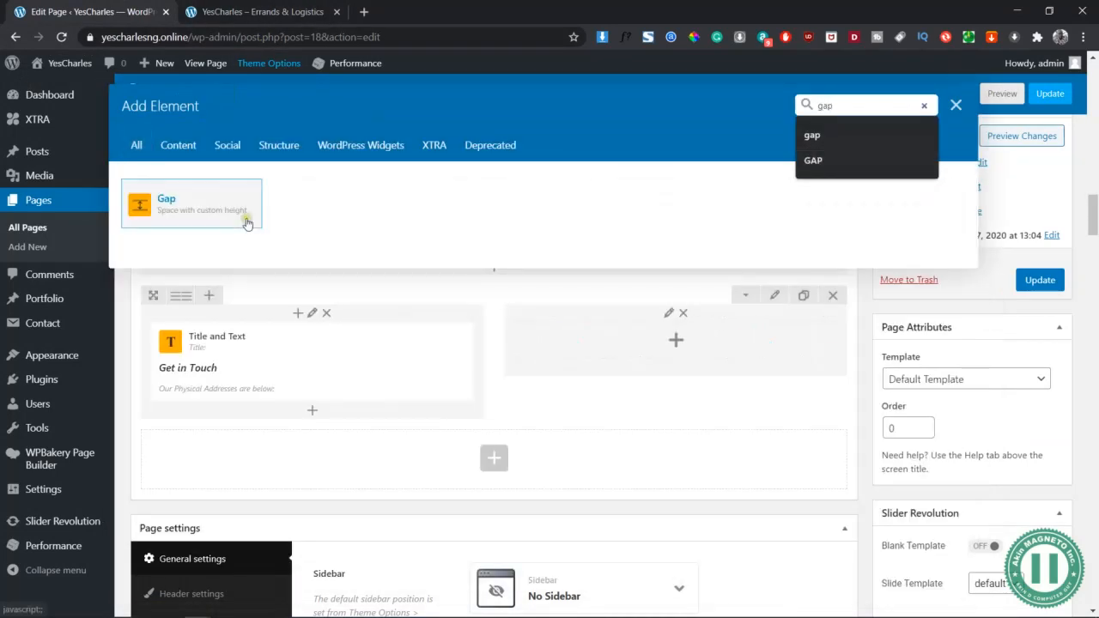
left_click(168, 206)
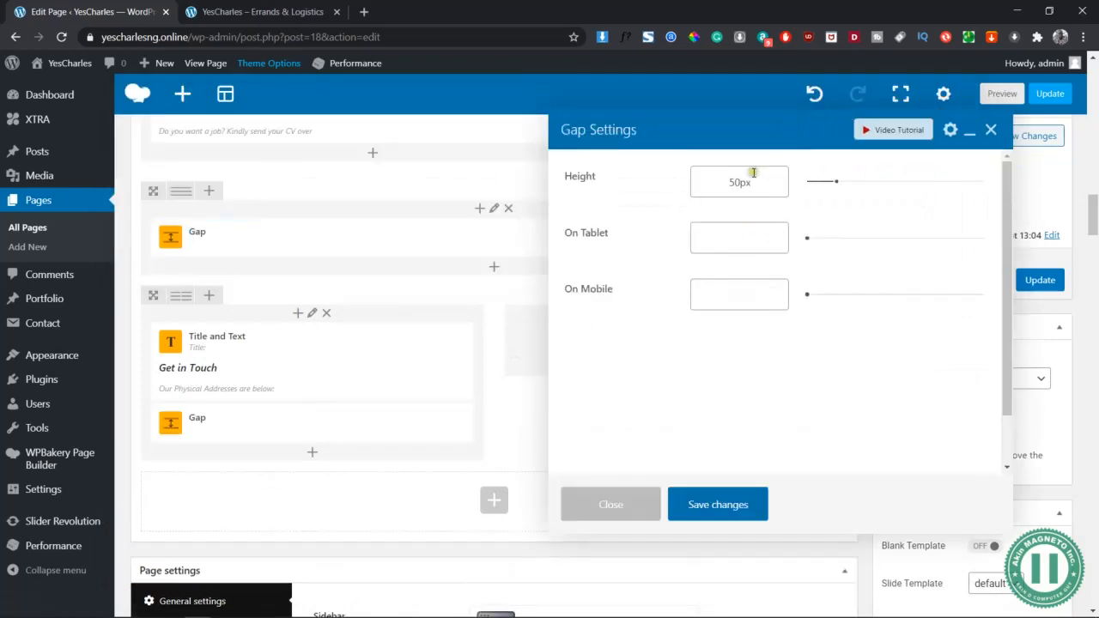
left_click(738, 183)
key("Tab")
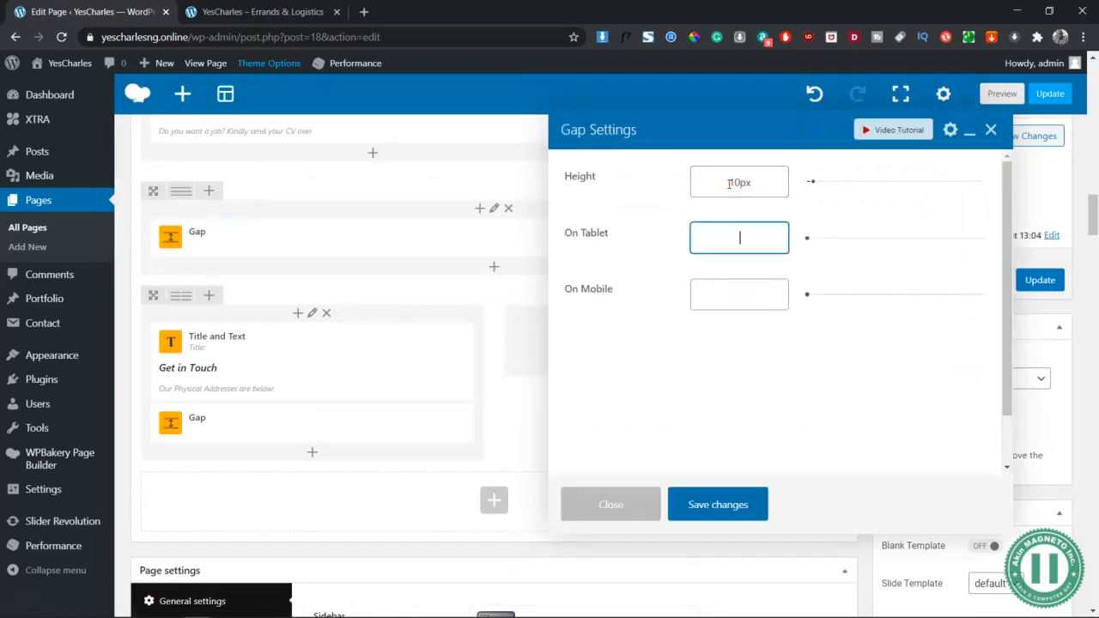
key("Tab")
type("1")
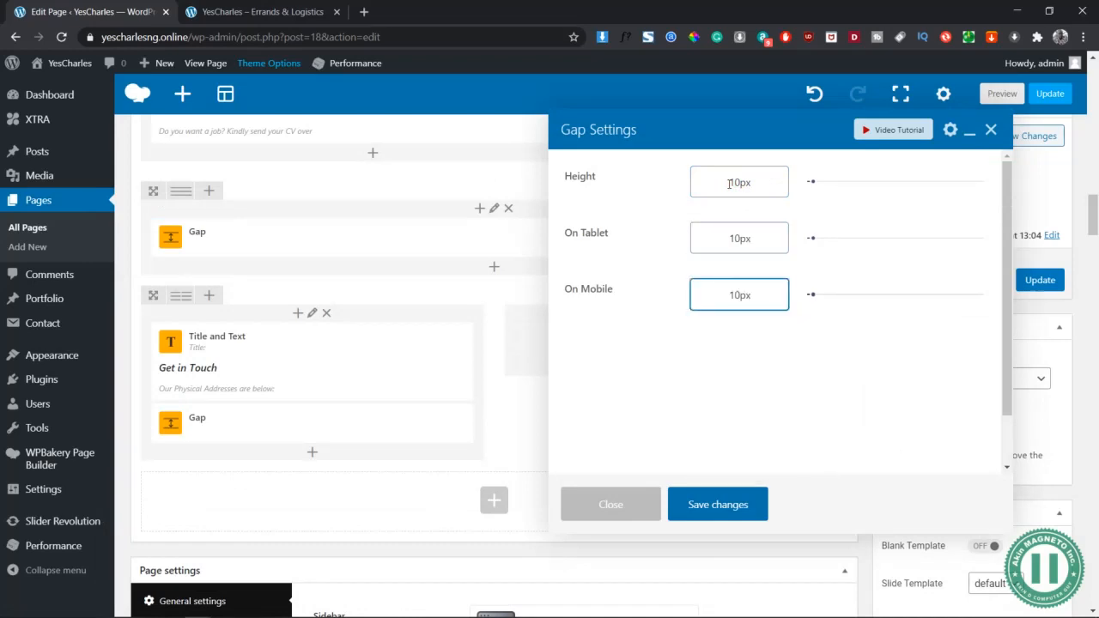
left_click(743, 506)
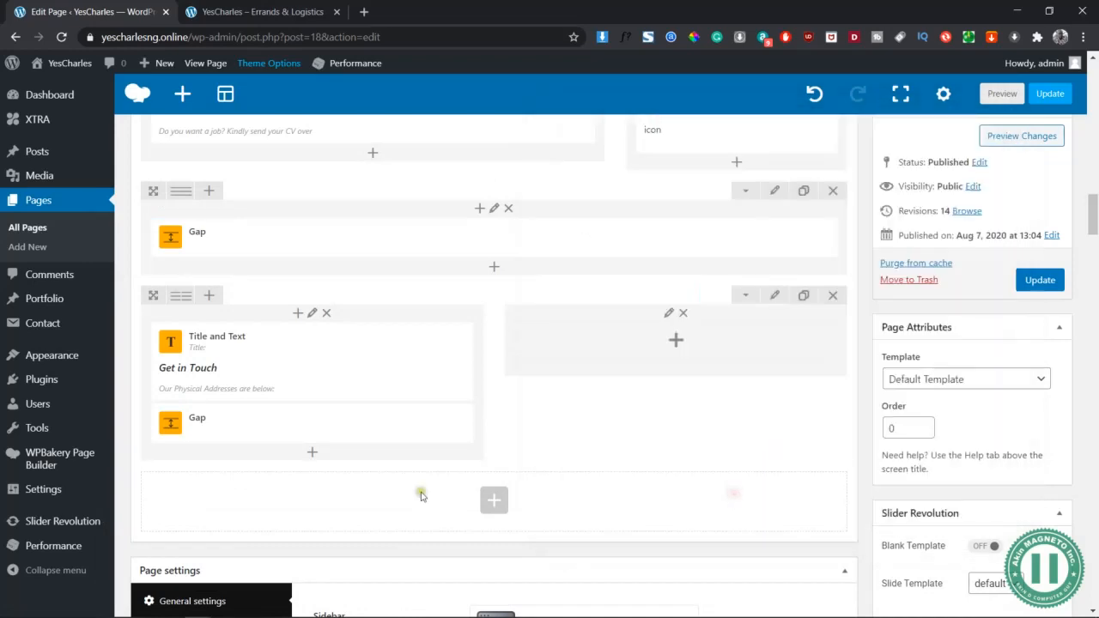
Add a Text Block below the gap and select its placeholder text
left_click(315, 453)
left_click(478, 198)
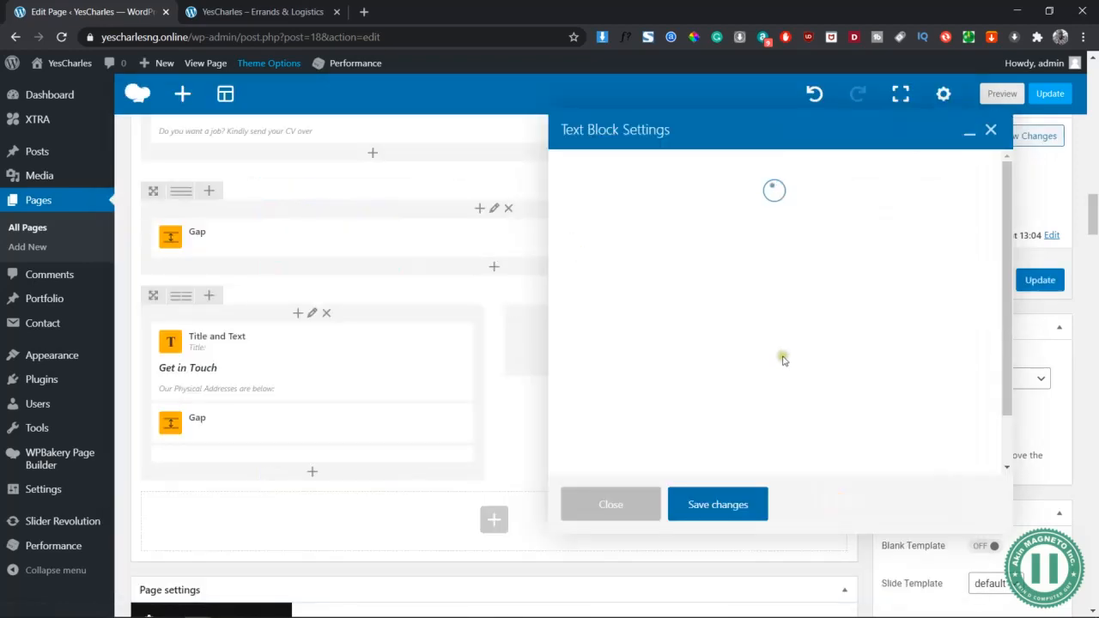
key("ctrl+a")
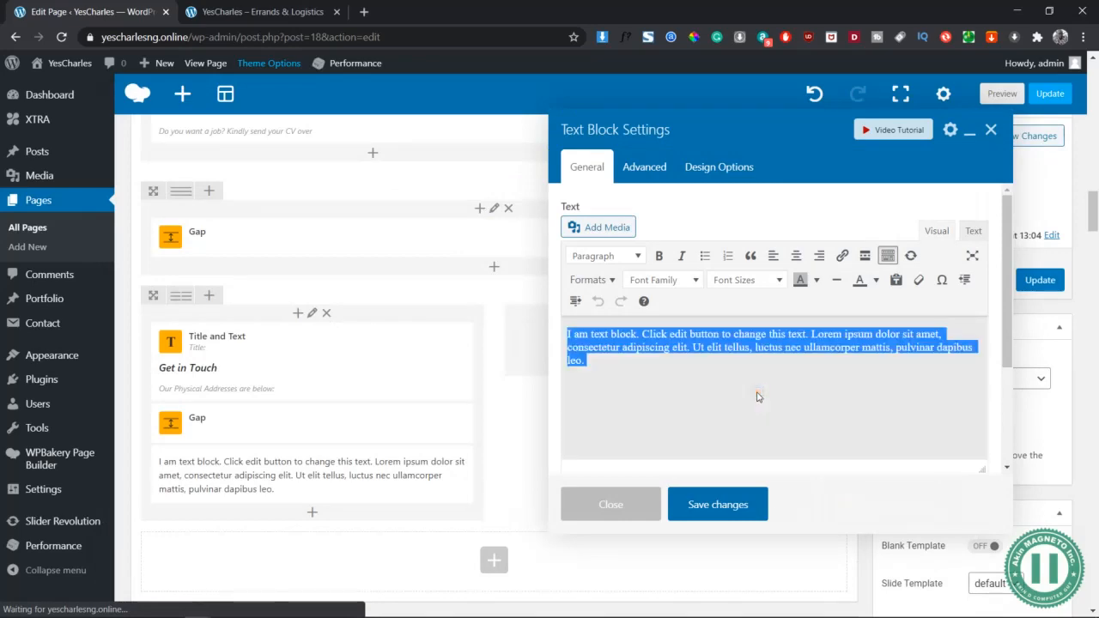
key("alt+Tab")
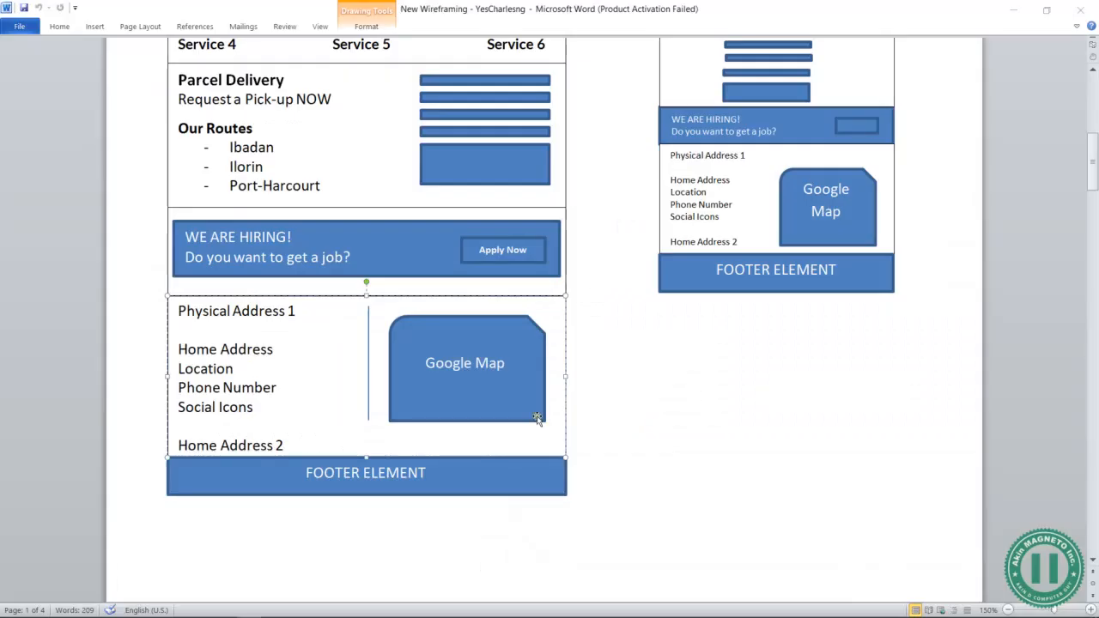
Copy the Head Office and Ilorin Office address block, through the last phone number, from the Yes Charise document
key("alt+Tab")
scroll(537, 419, "down", 20)
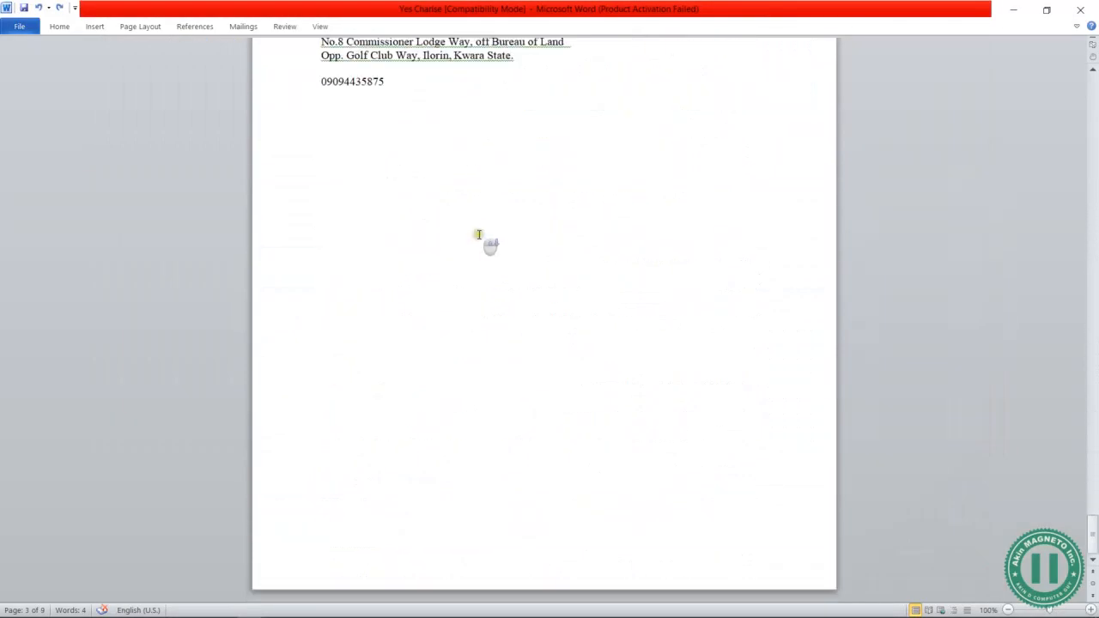
scroll(479, 233, "up", 5)
left_click_drag(387, 316, 310, 160)
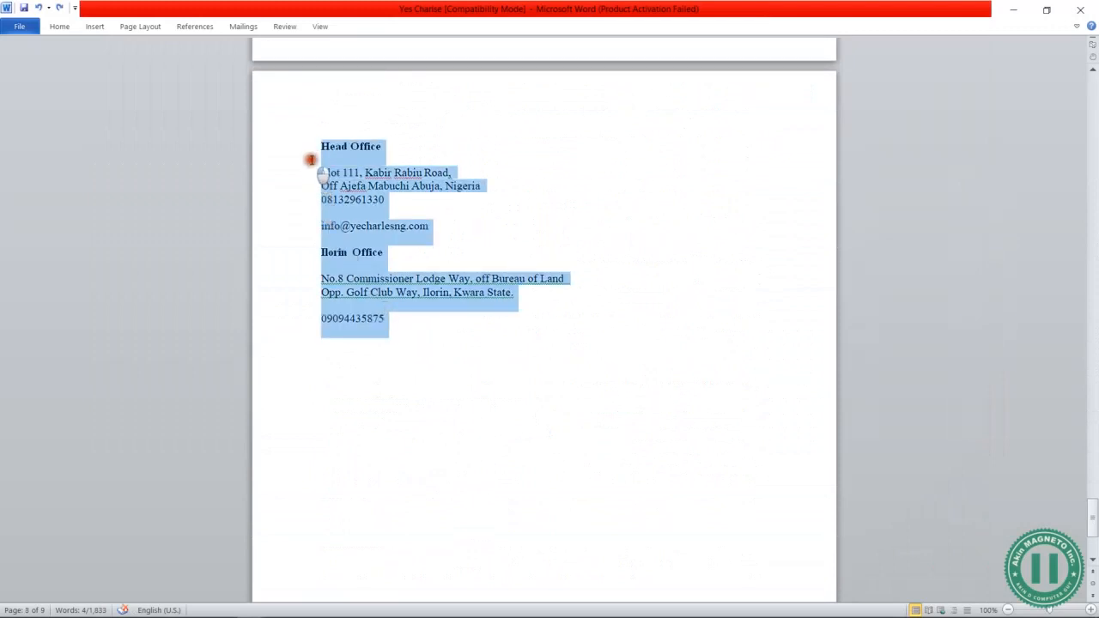
left_click(426, 200)
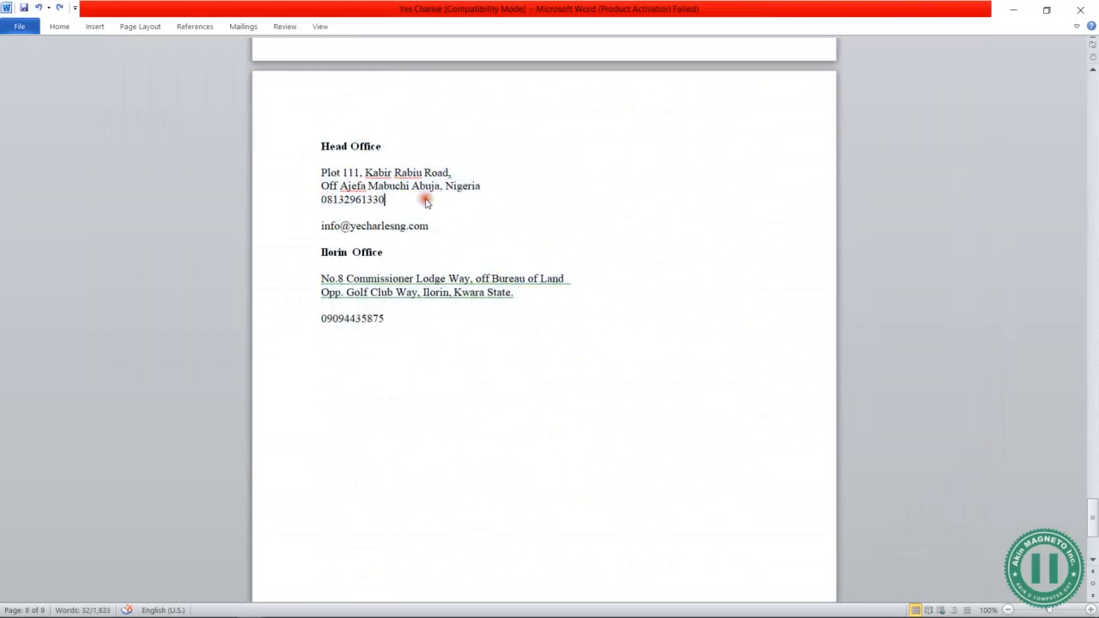
left_click_drag(391, 318, 314, 144)
key("ctrl+c")
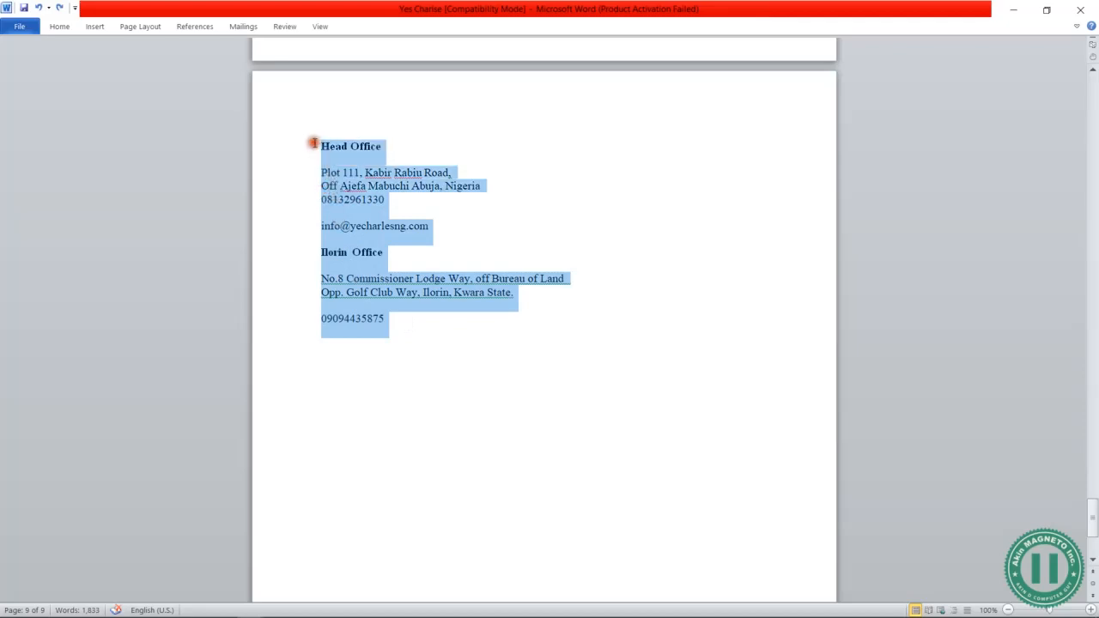
key("alt+Tab")
key("alt+Tab")
key("Tab")
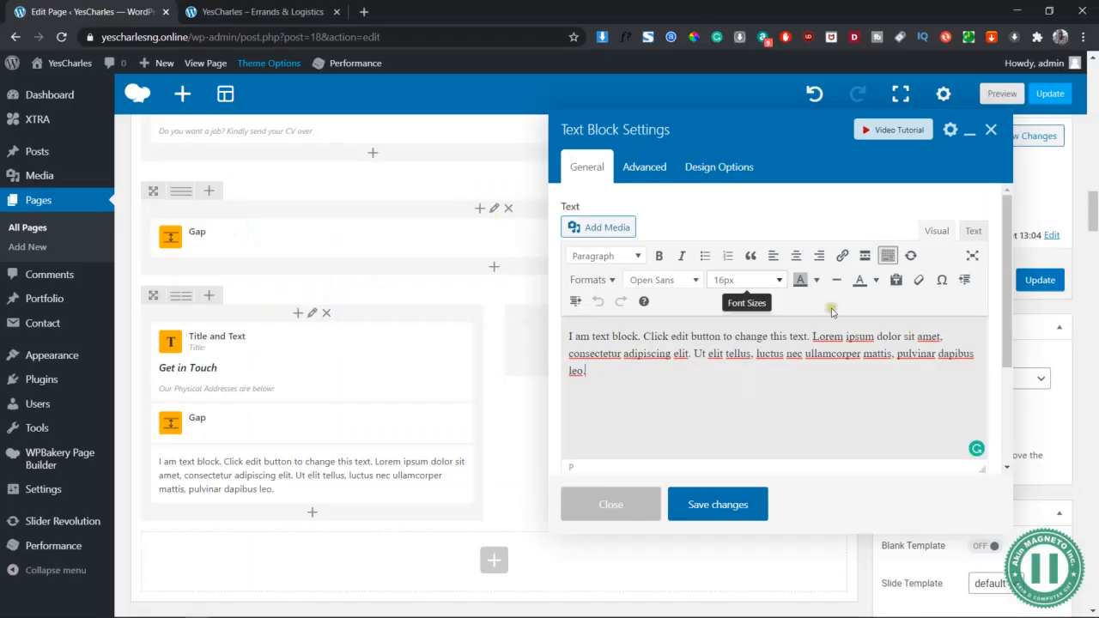
Replace the 'I am text block' placeholder with the pasted office addresses in the Text tab
triple_click(736, 357)
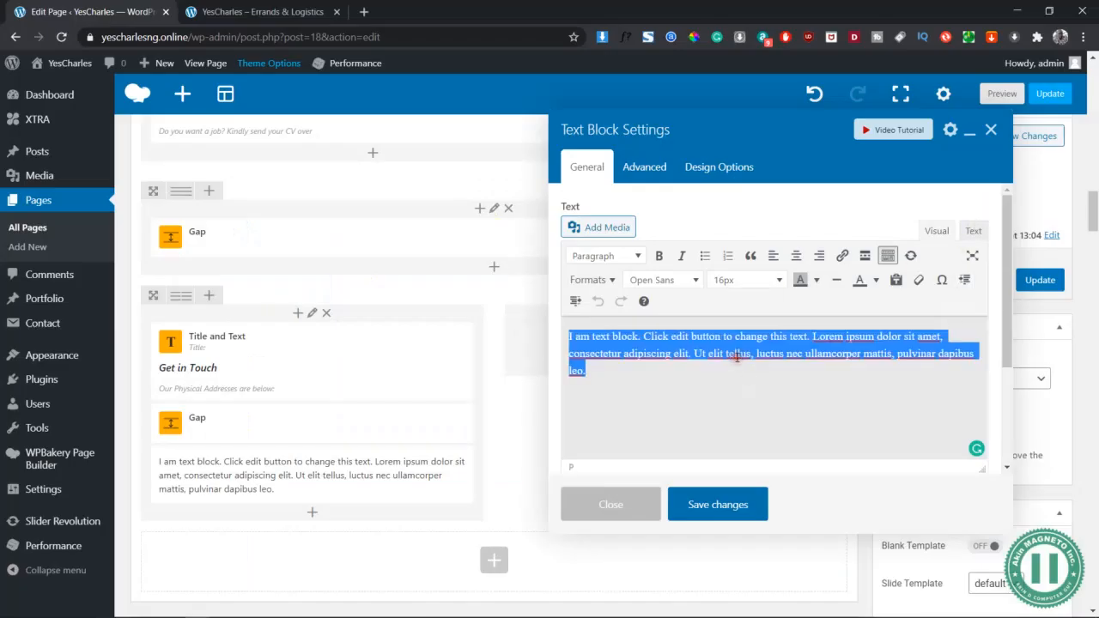
left_click(973, 232)
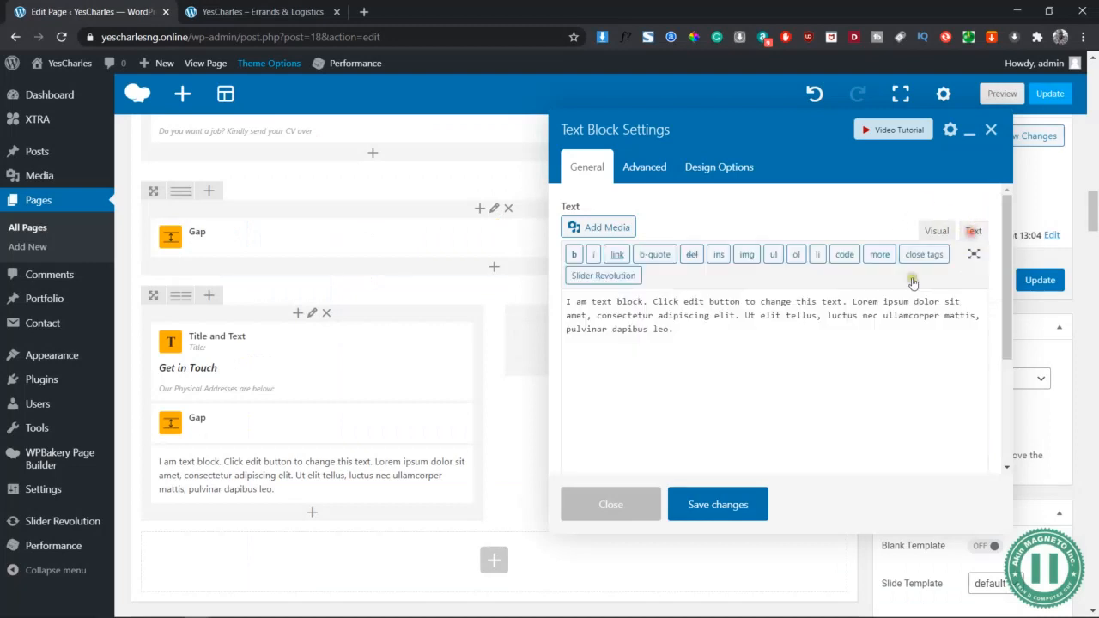
left_click(739, 418)
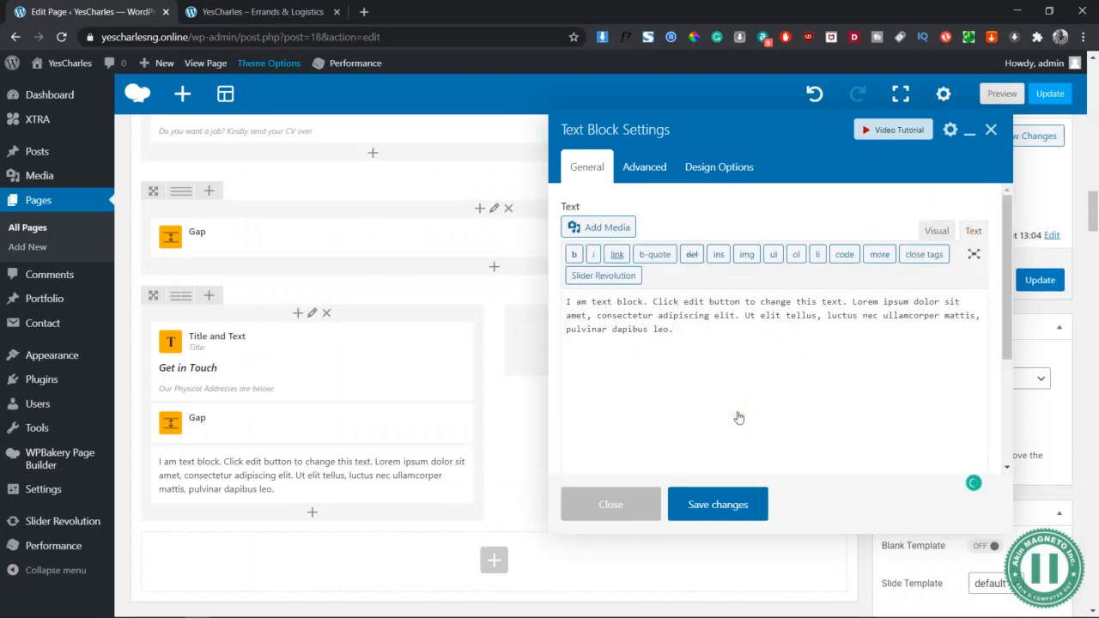
key("ctrl+v")
key("ctrl+a")
key("ctrl+v")
left_click(936, 232)
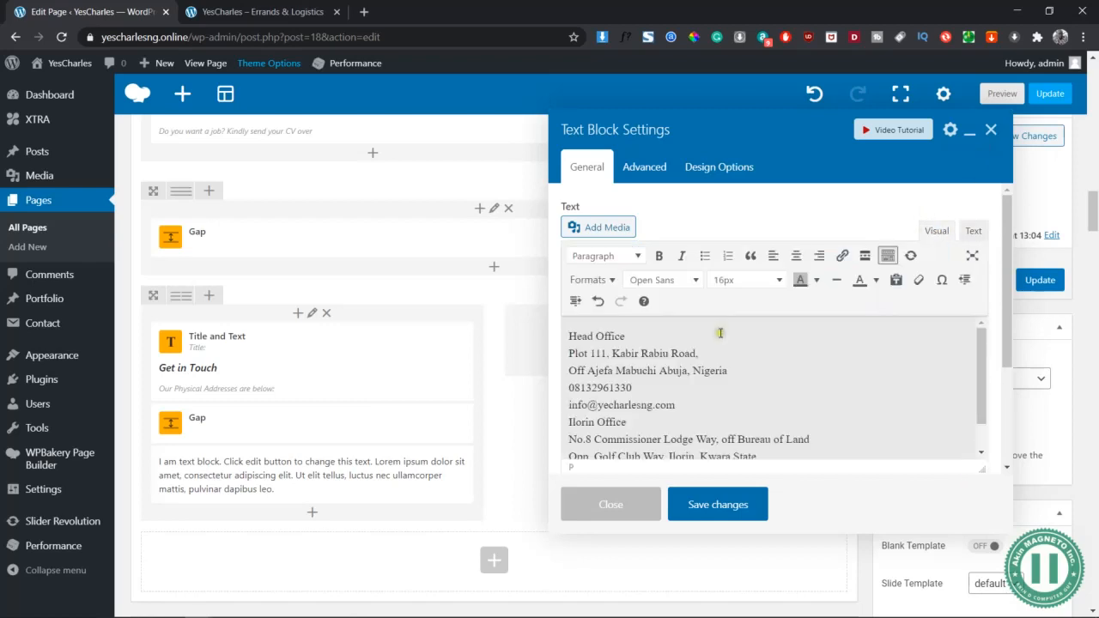
Bold the Head Office and Ilorin Office headings and add blank lines separating the address lines
left_click(660, 332)
key("shift+Home")
key("ctrl+b")
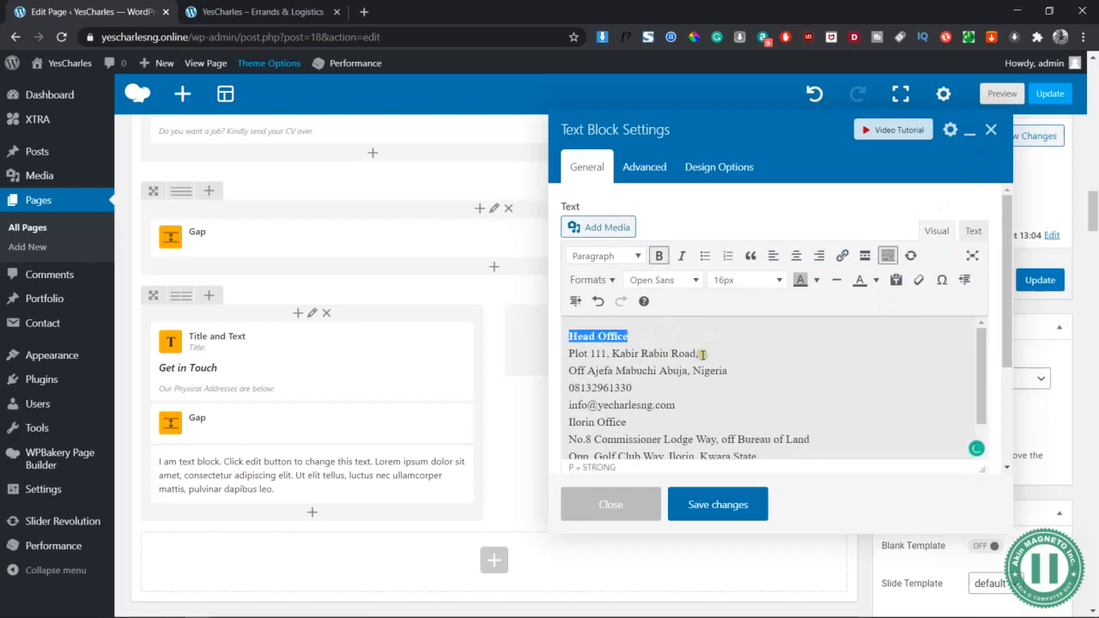
left_click(571, 354)
key("Return")
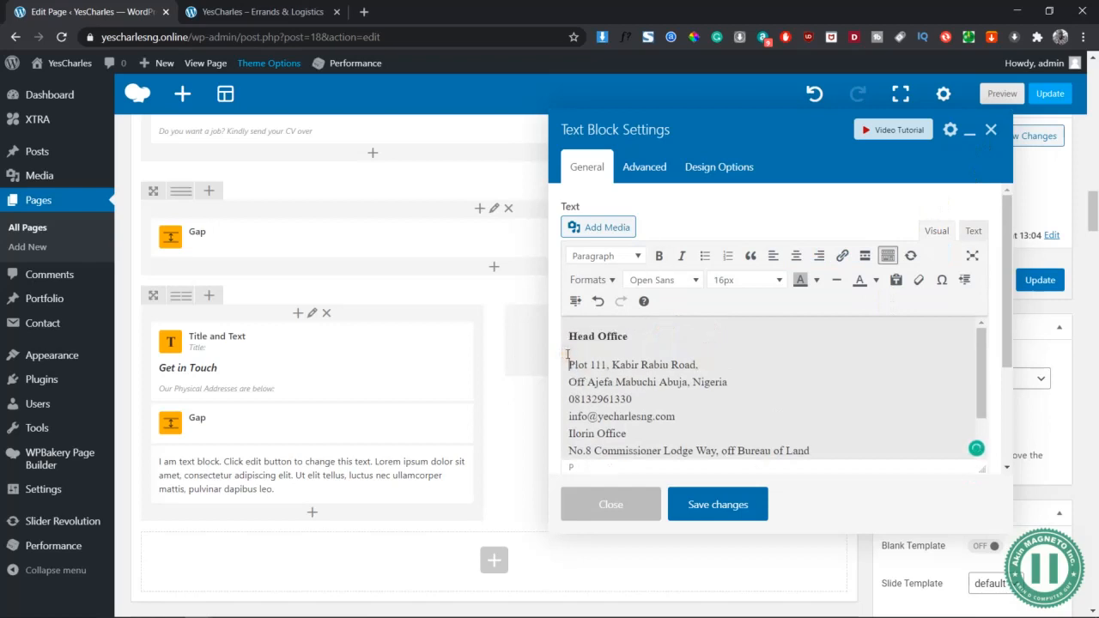
left_click(685, 416)
key("Return")
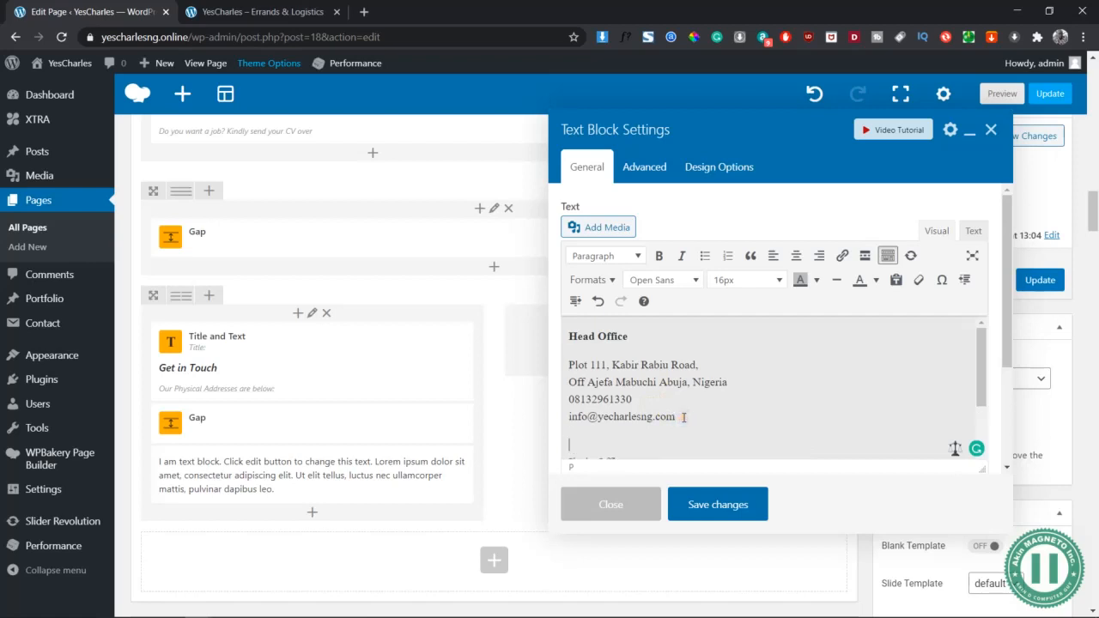
scroll(640, 403, "down", 1)
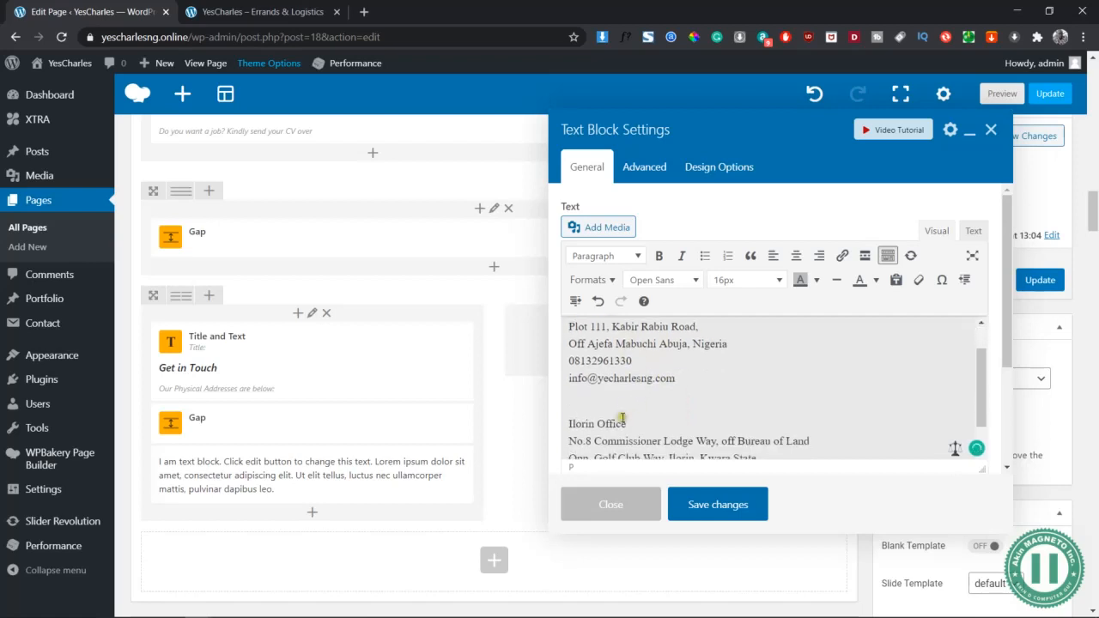
triple_click(635, 424)
key("ctrl+b")
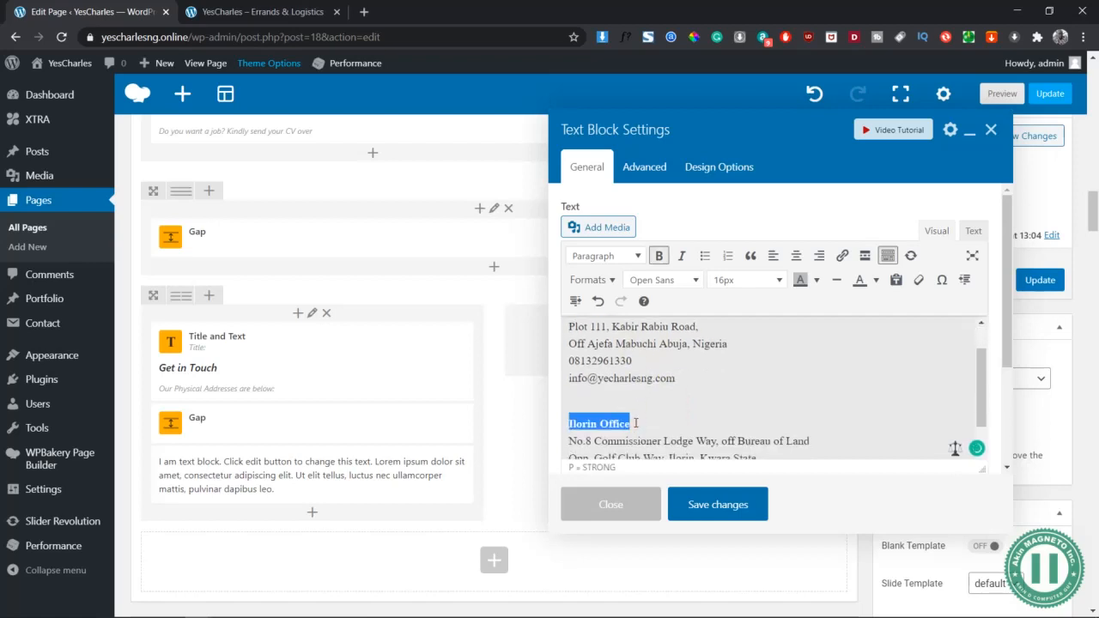
Save the address text block and preview the updated page
scroll(635, 421, "down", 1)
left_click(647, 442)
key("Return")
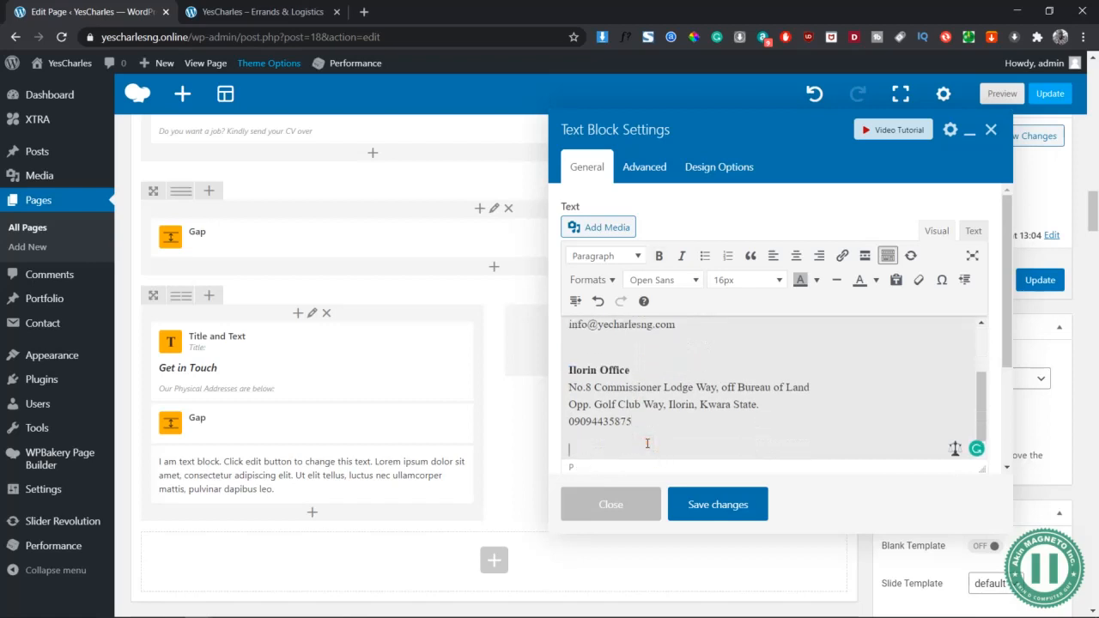
key("BackSpace")
key("Return")
key("BackSpace")
left_click(713, 506)
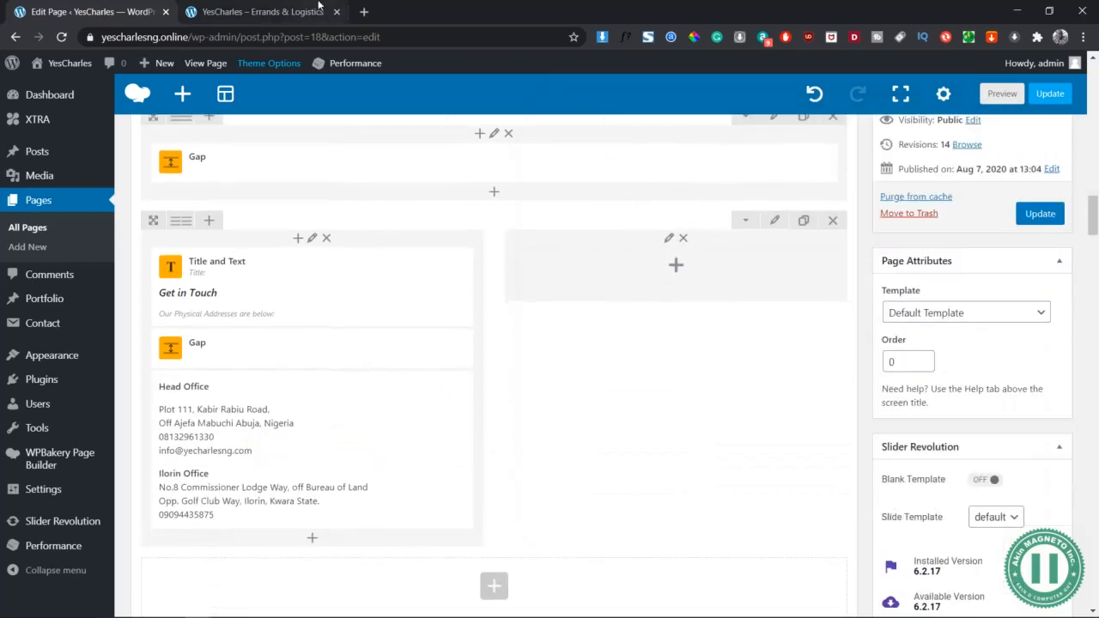
left_click(1002, 93)
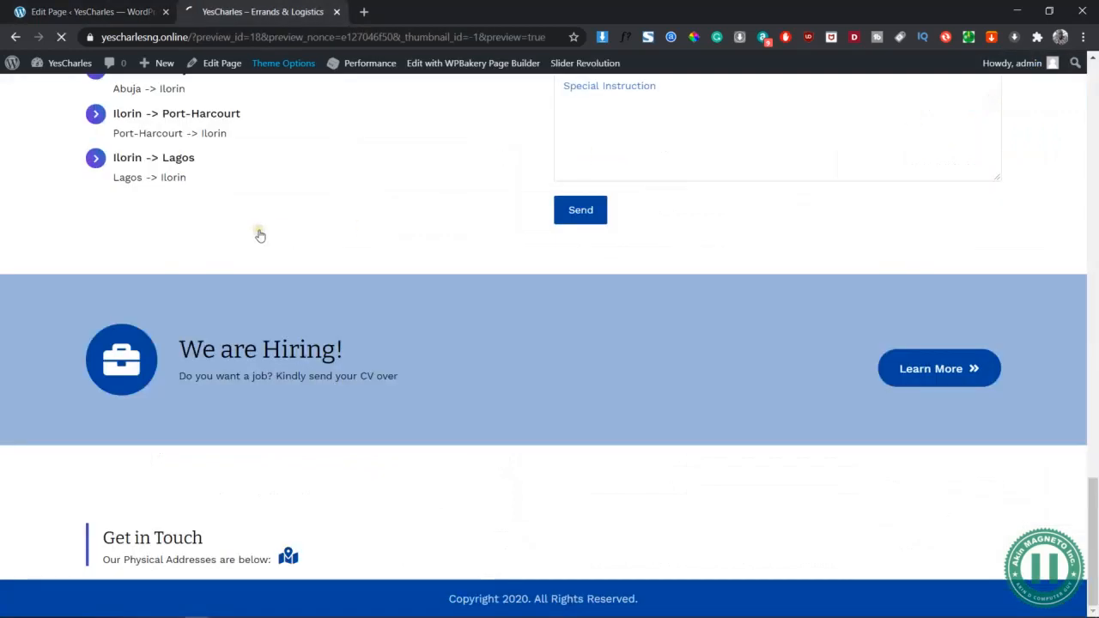
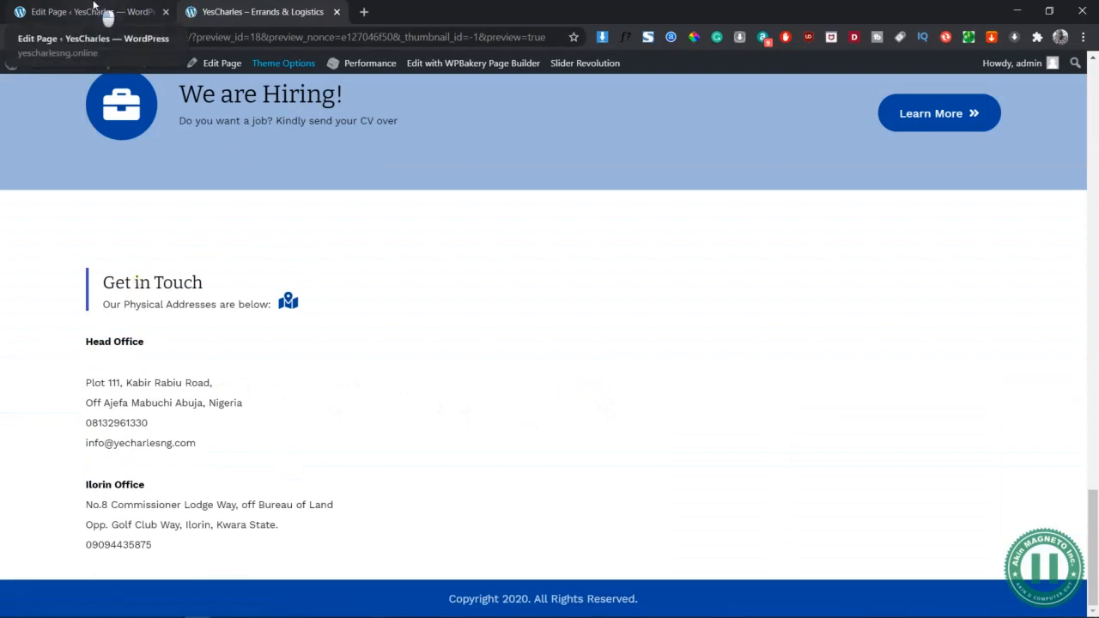
Insert a Button element beneath the addresses in the Get in Touch column
left_click(94, 7)
left_click(311, 541)
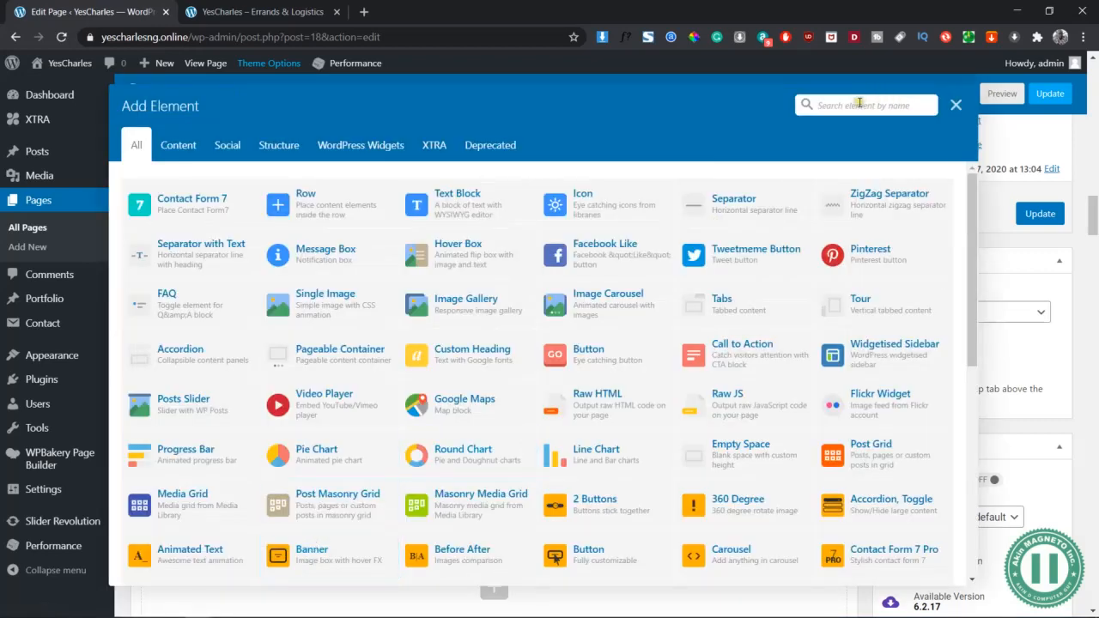
left_click(859, 103)
type("button")
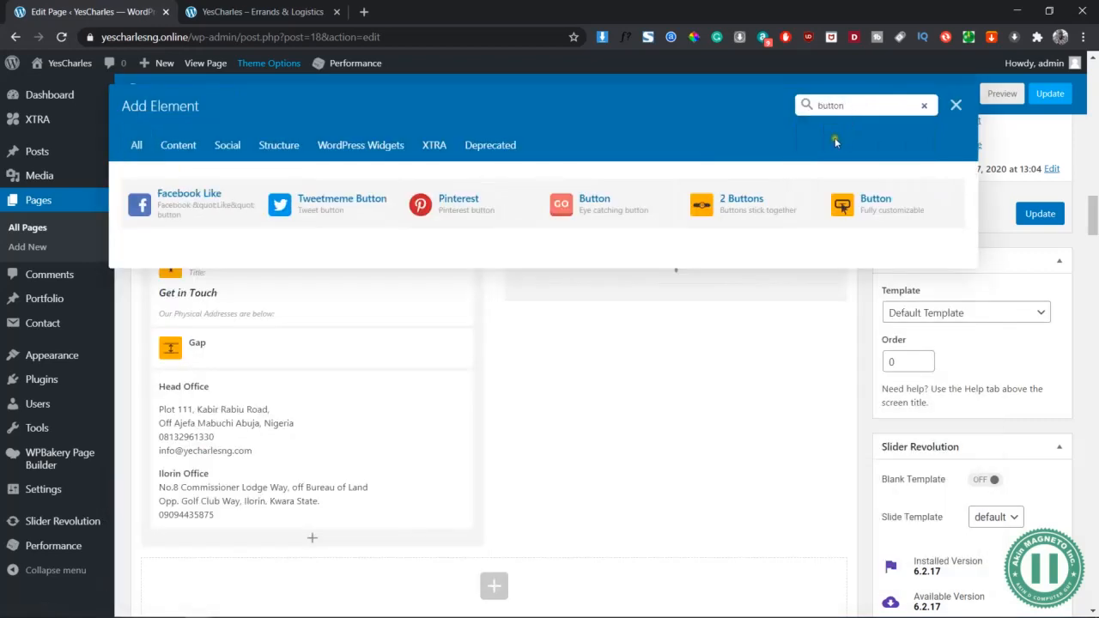
left_click(881, 205)
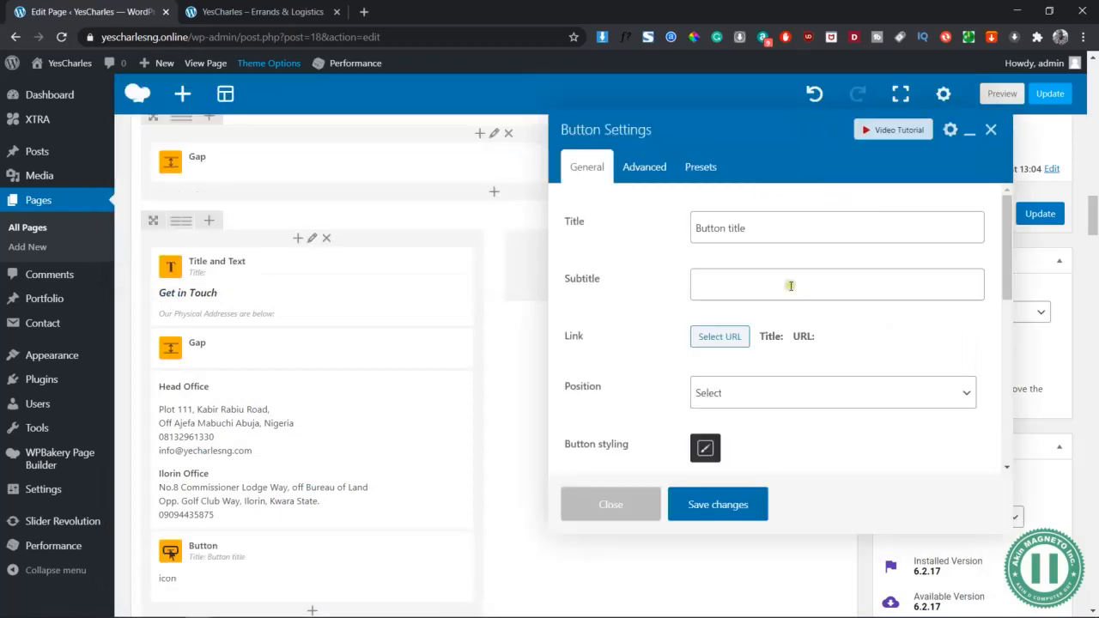
Title the button 'Drop us a Line', leave its position unset, and preview the page
triple_click(767, 226)
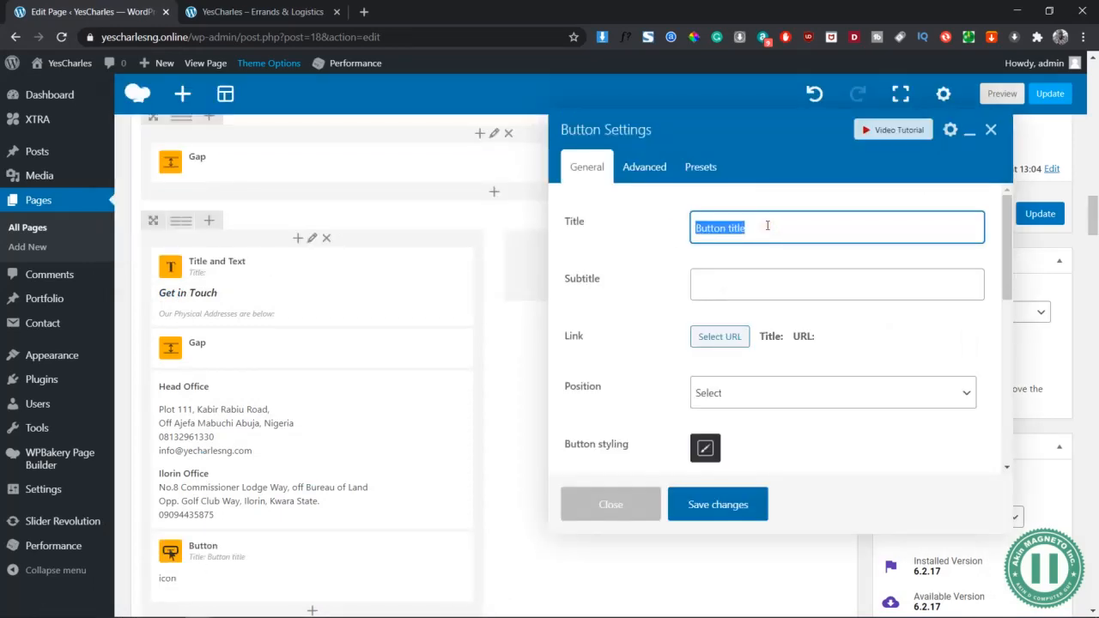
type("Drop us a Line")
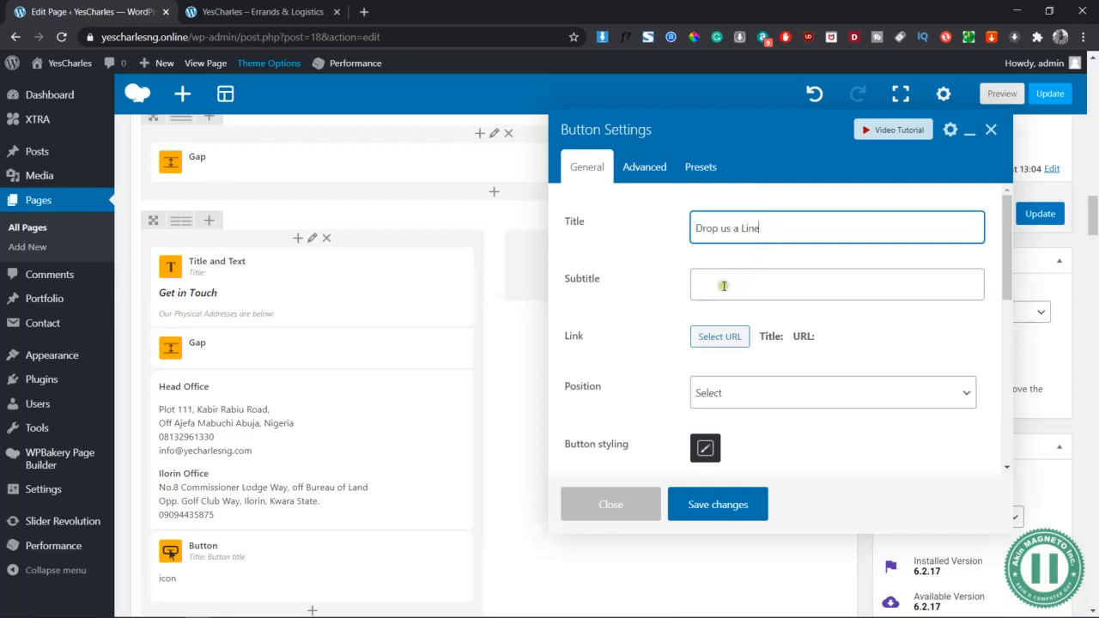
left_click(725, 395)
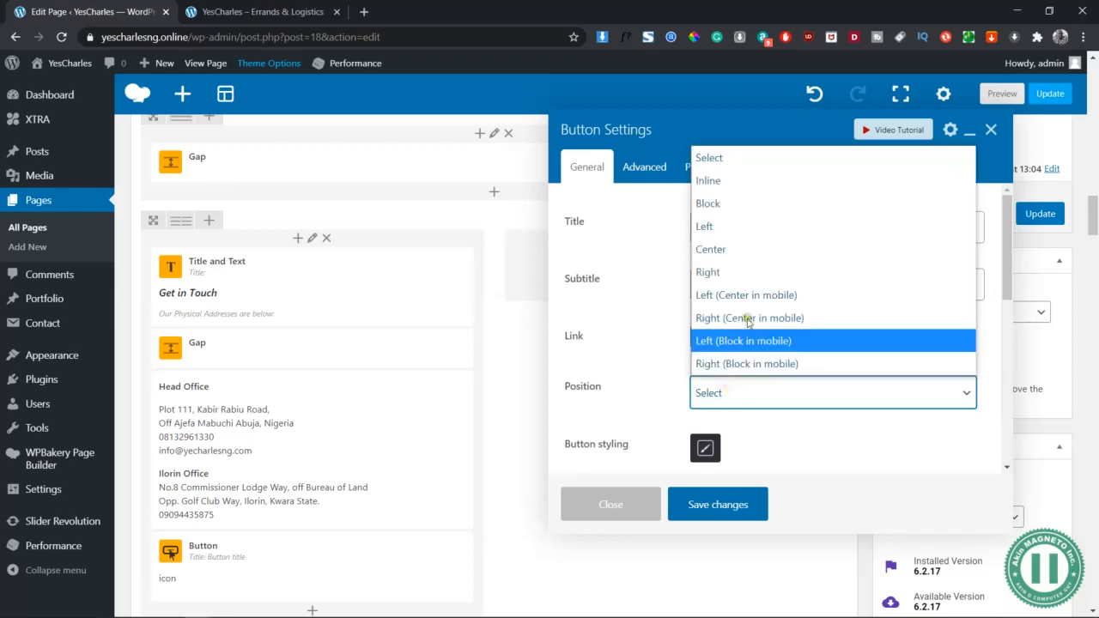
left_click(659, 358)
scroll(727, 409, "down", 3)
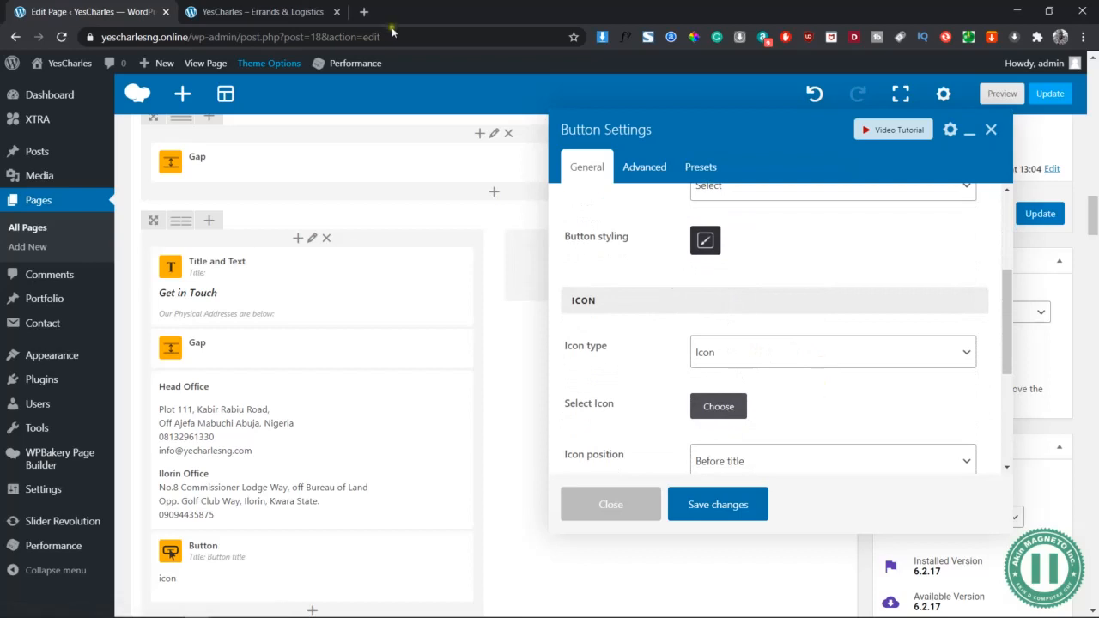
left_click(262, 11)
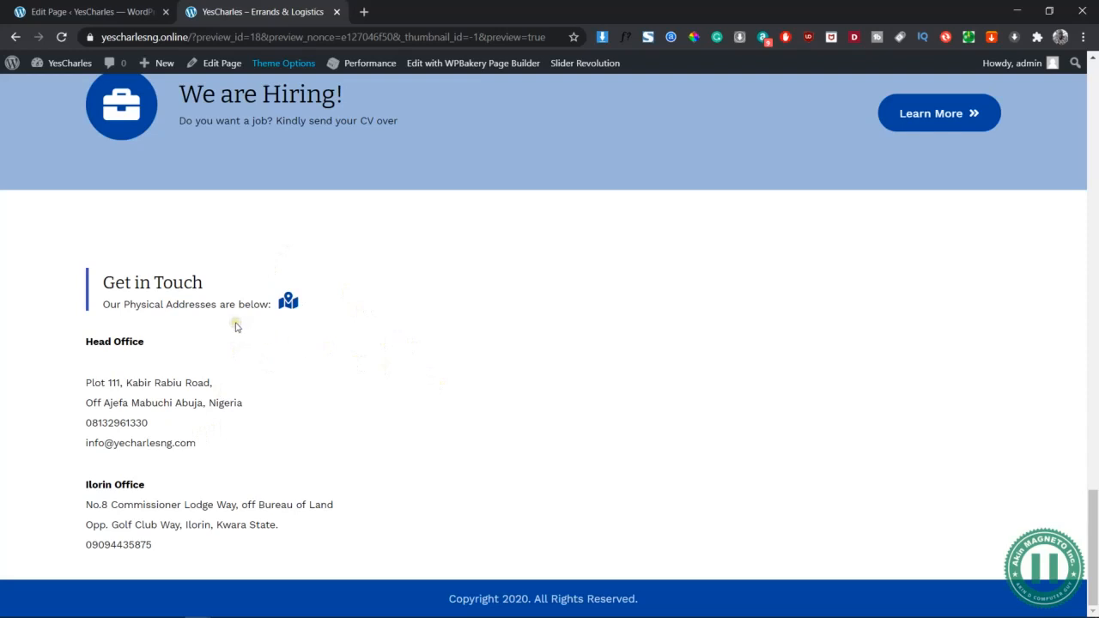
left_click_drag(196, 447, 87, 379)
left_click(402, 313)
scroll(206, 280, "up", 5)
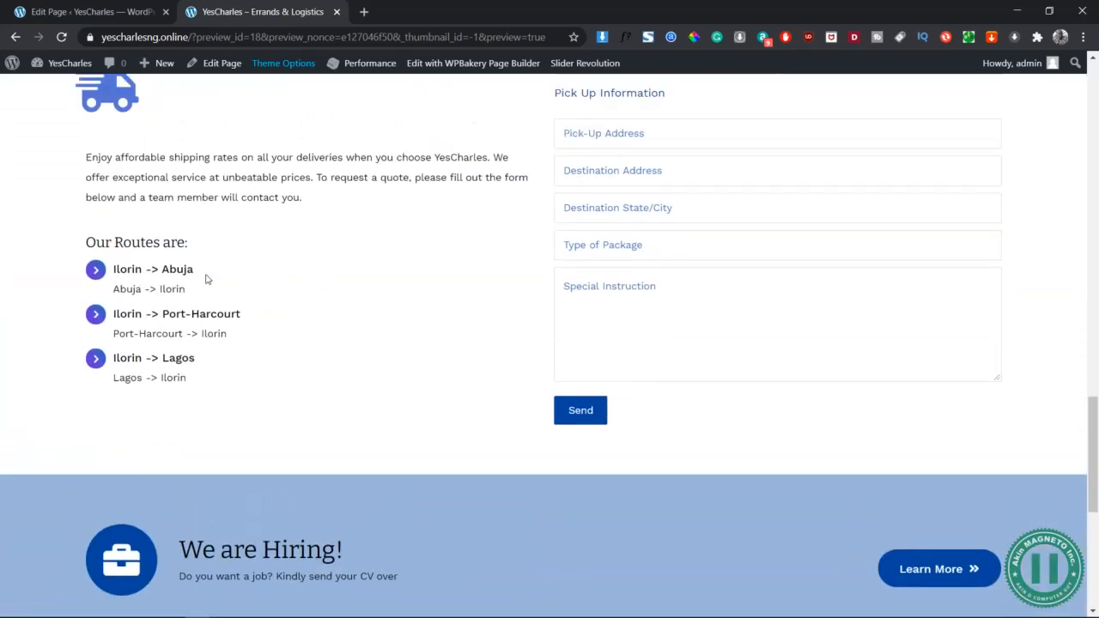
scroll(438, 358, "down", 5)
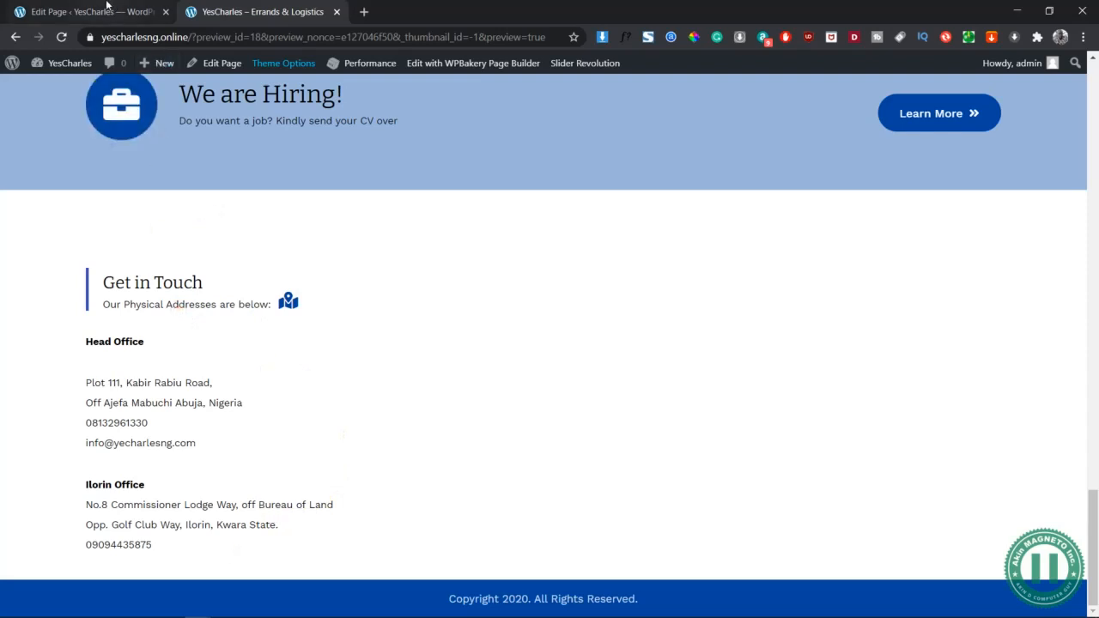
left_click(107, 5)
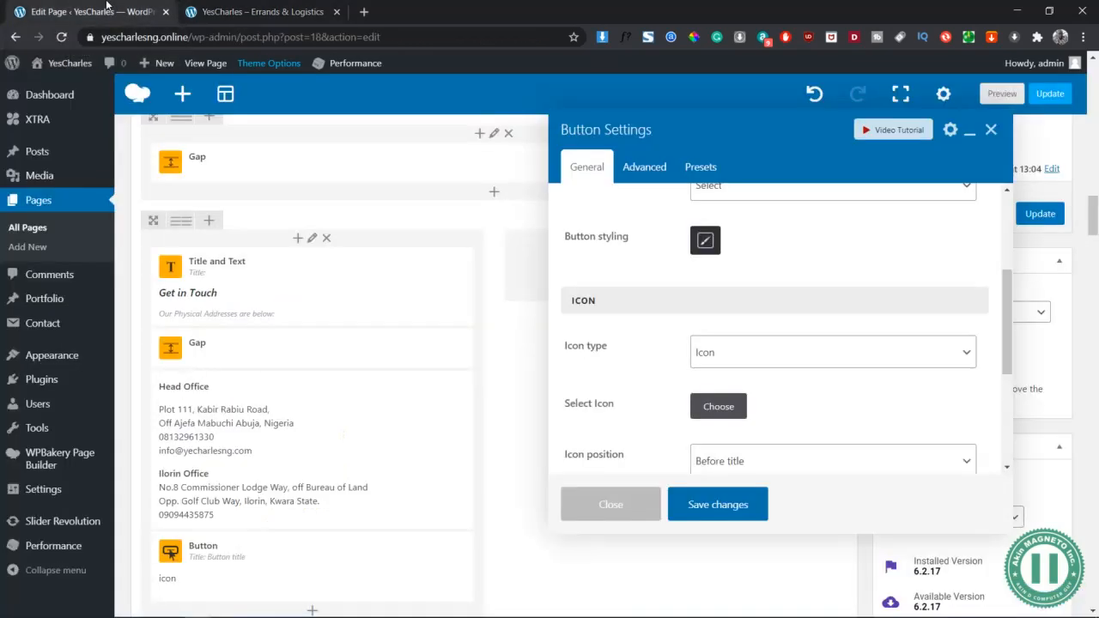
Apply the 'Read More →' arrow preset to the button and confirm the override
scroll(737, 248, "up", 2)
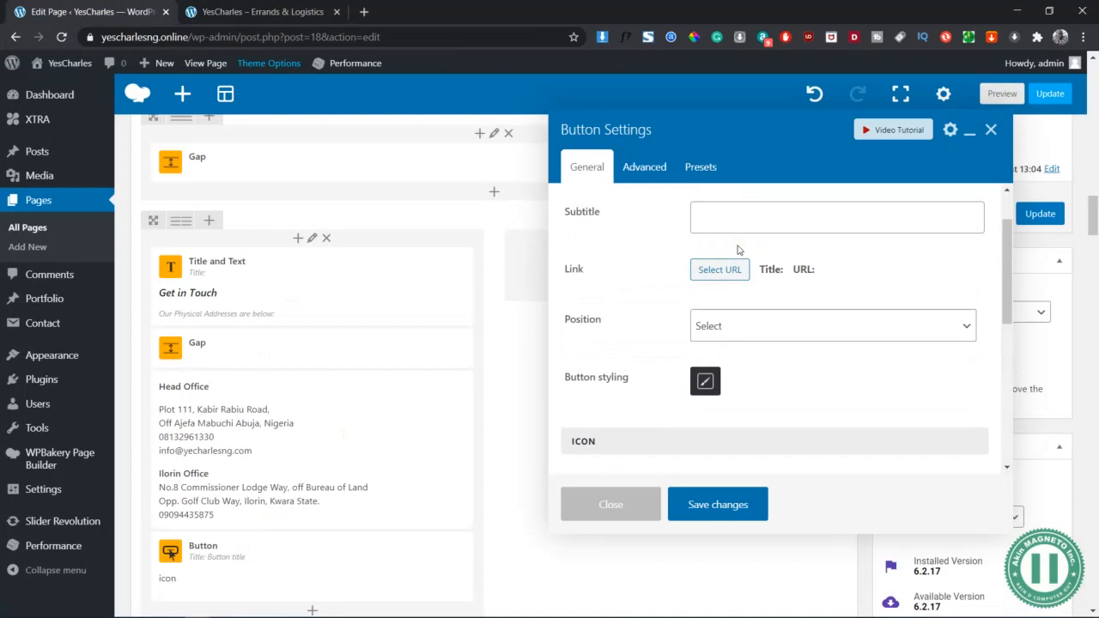
scroll(737, 248, "up", 1)
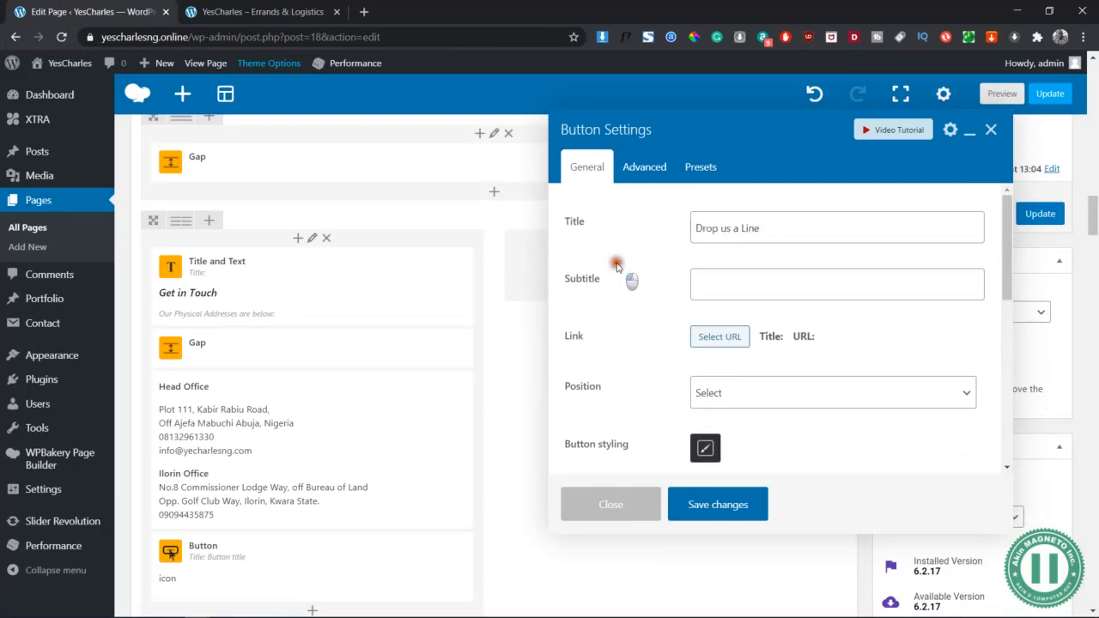
scroll(626, 275, "down", 1)
scroll(684, 271, "up", 1)
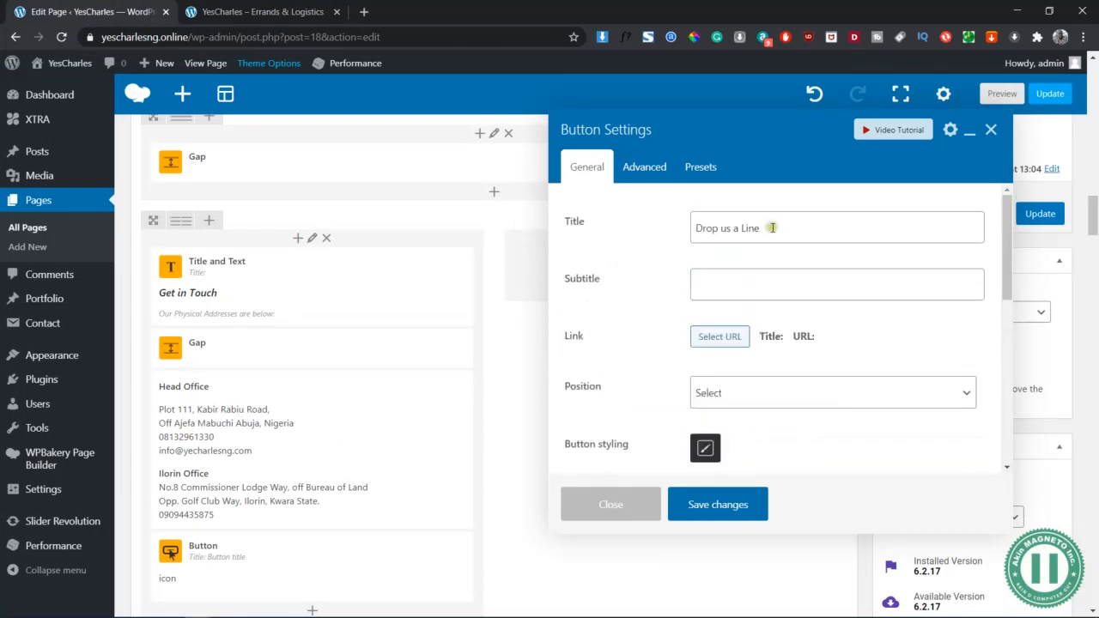
scroll(760, 383, "down", 2)
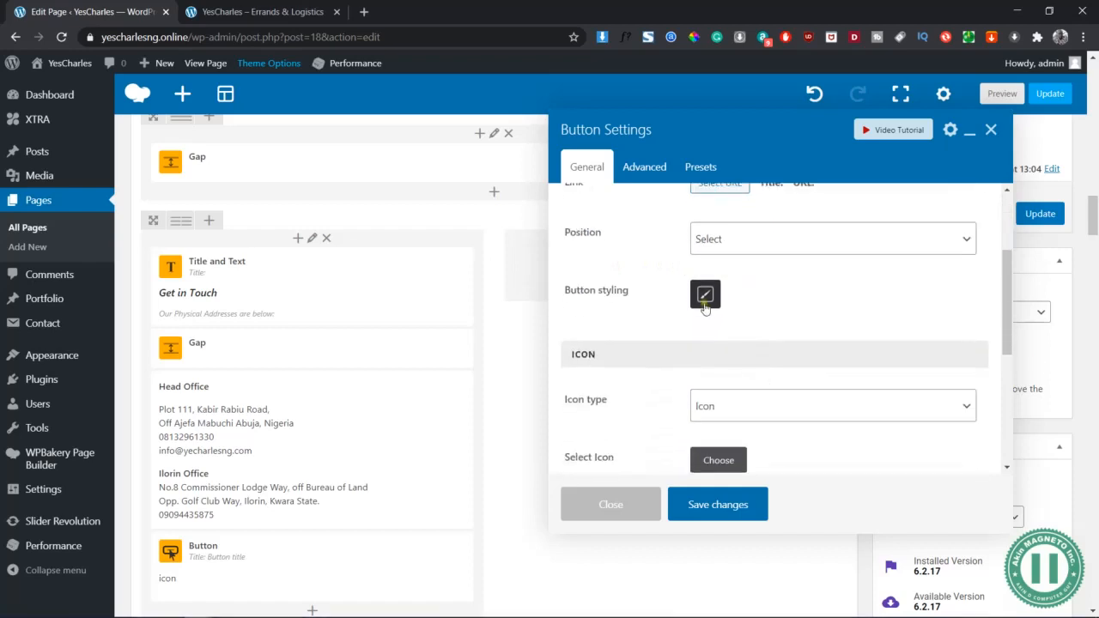
left_click(693, 176)
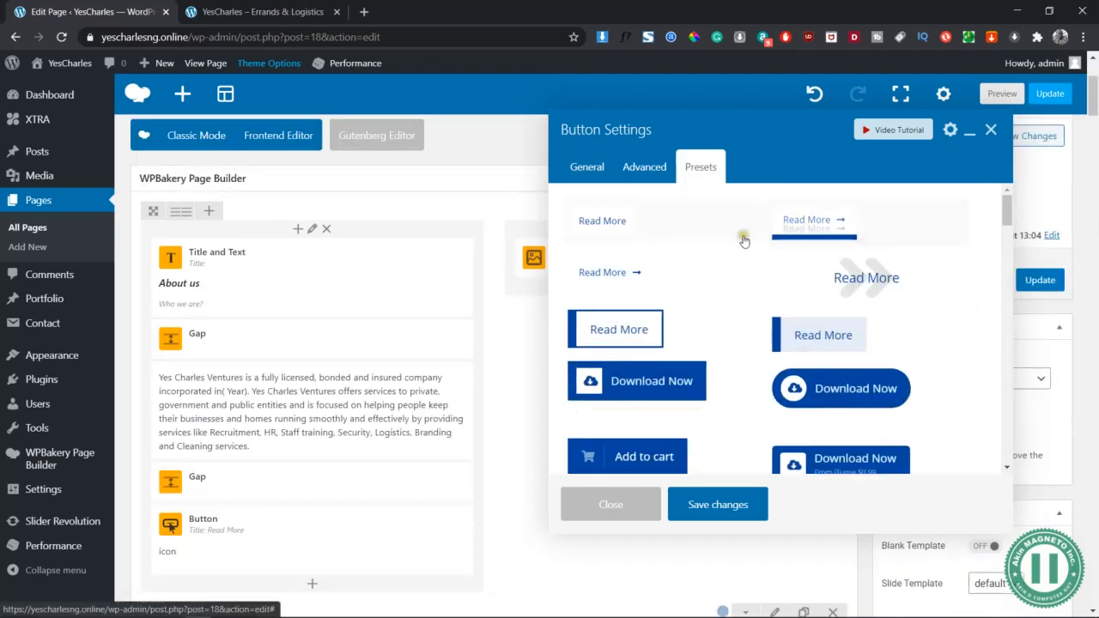
left_click(811, 225)
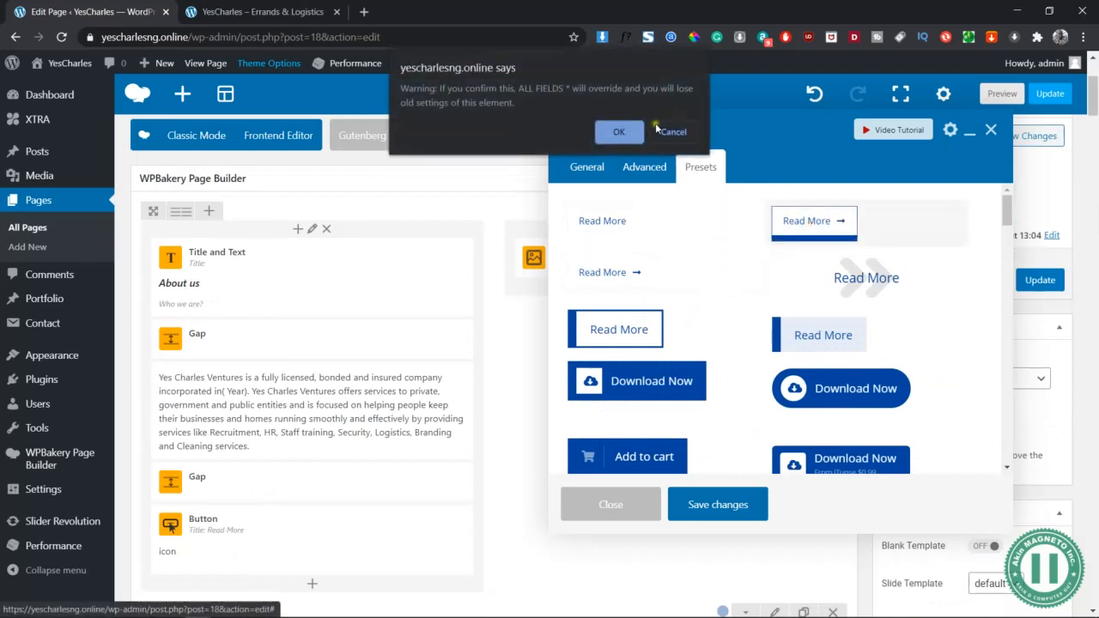
left_click(627, 128)
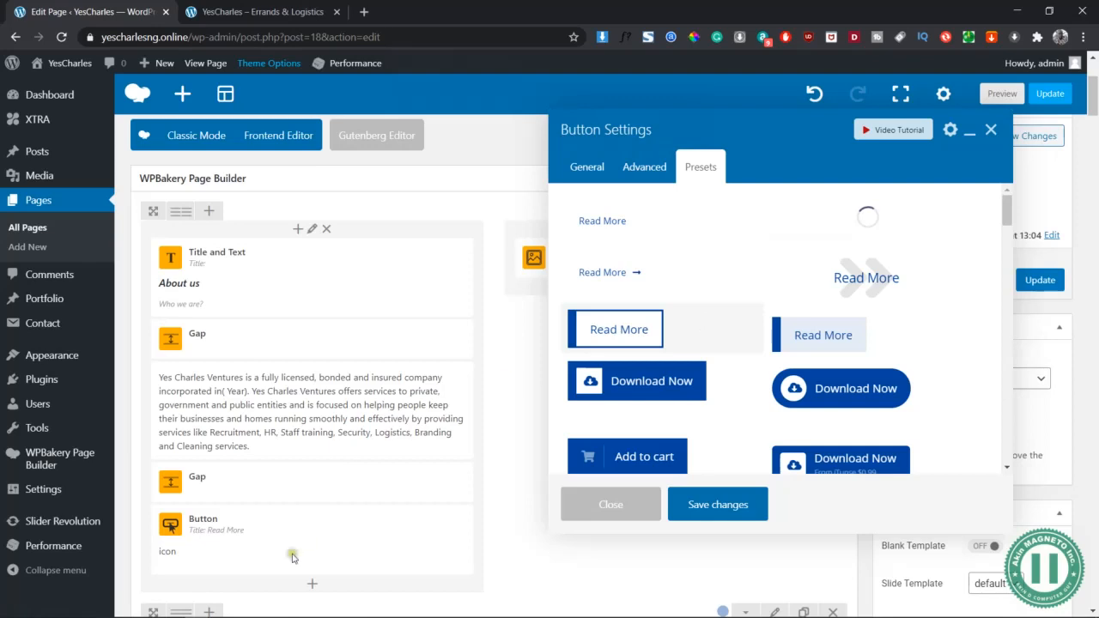
Restore the button title to 'Drop us a Line', save it, and preview the page
scroll(302, 532, "down", 1)
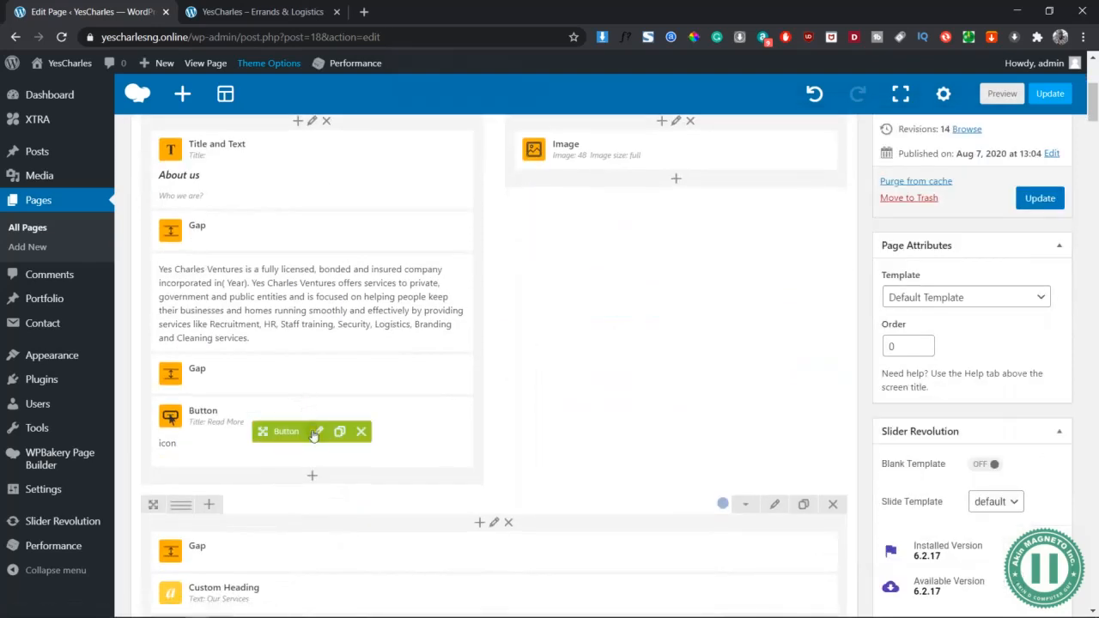
left_click(316, 432)
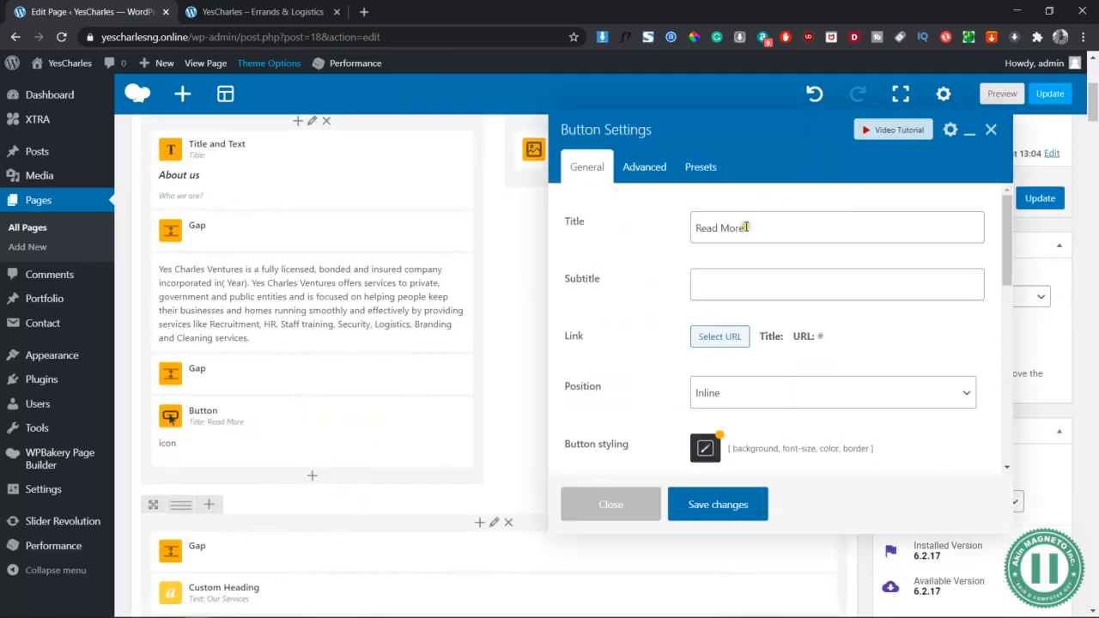
triple_click(746, 227)
type("D")
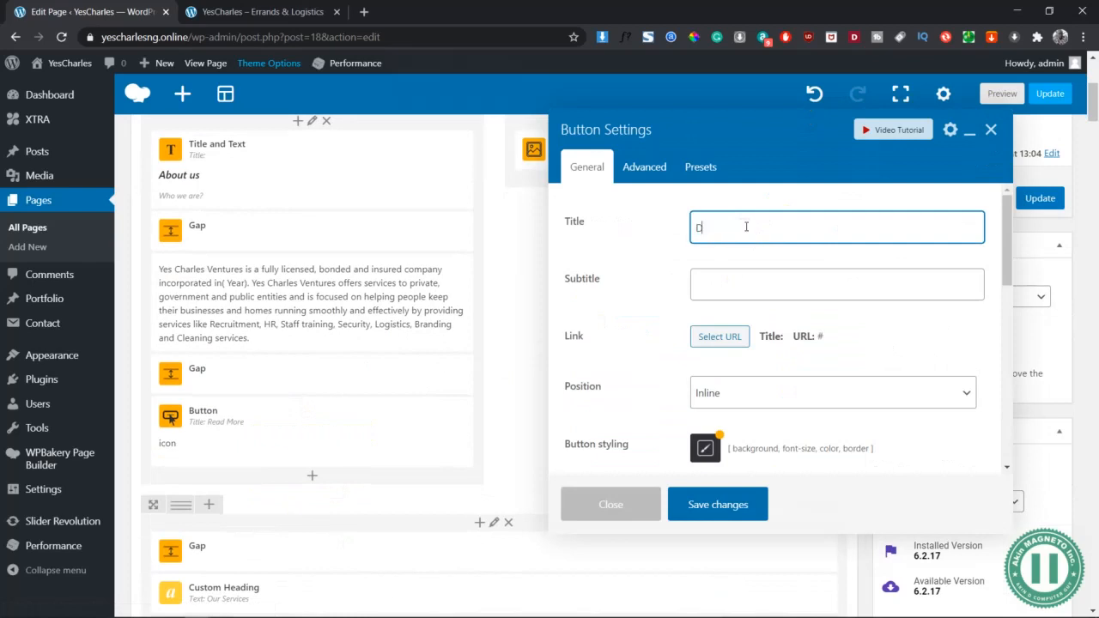
type("rop")
key("Down")
key("Tab")
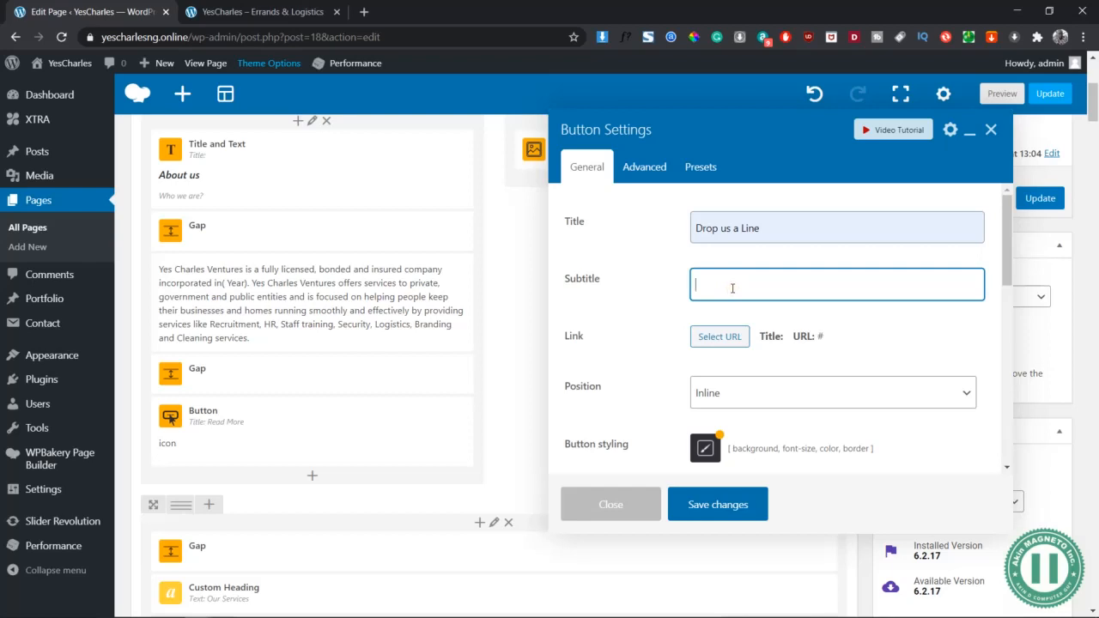
scroll(733, 289, "down", 2)
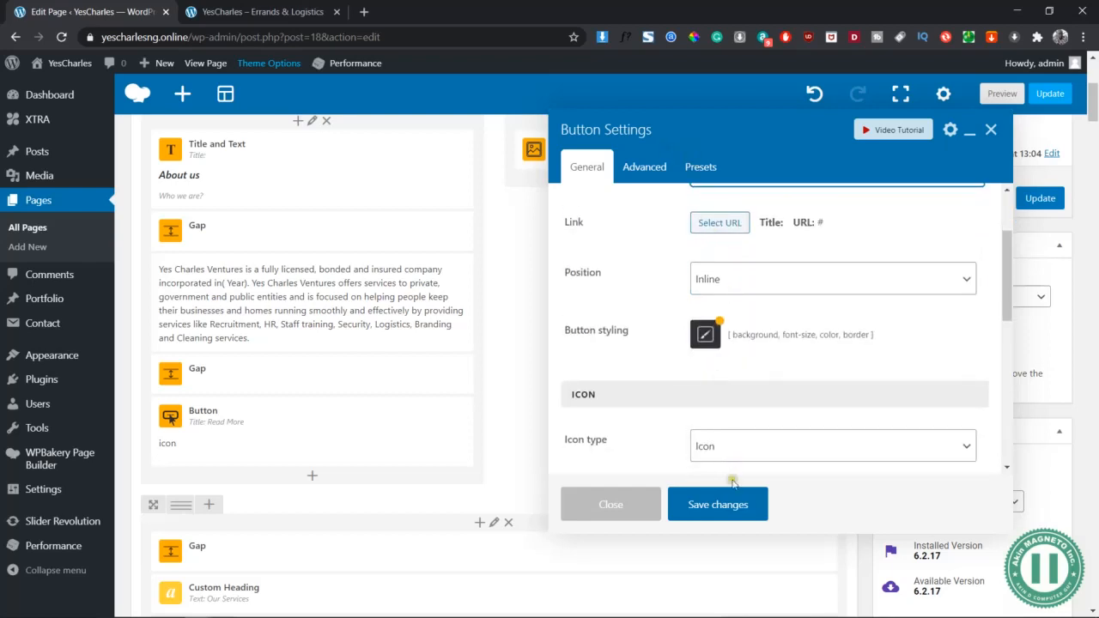
left_click(736, 505)
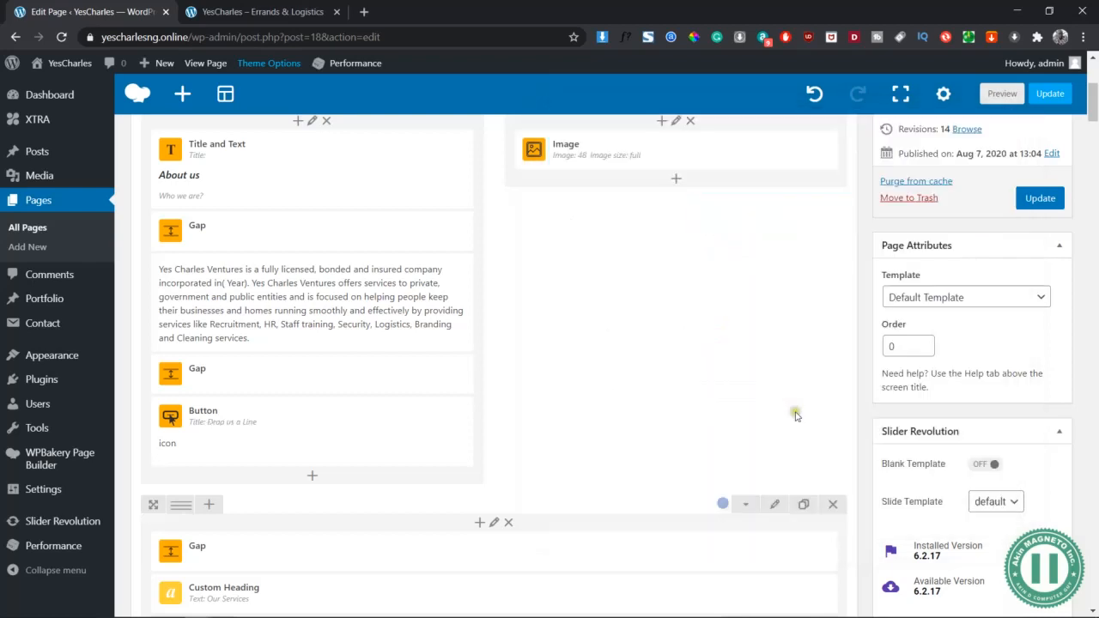
left_click(998, 93)
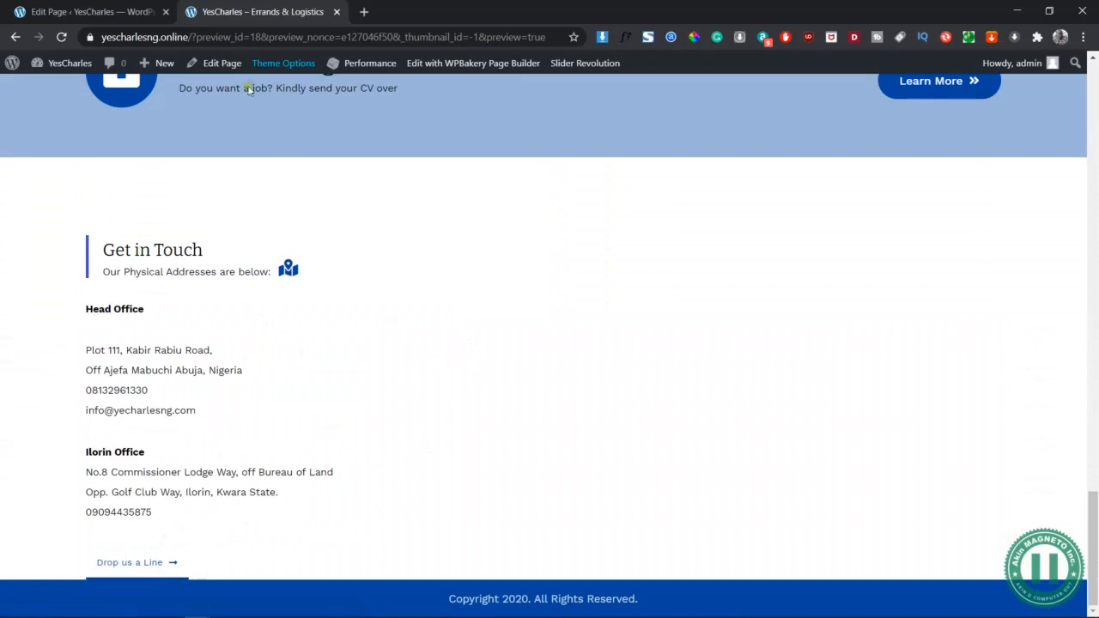
Back in the editor, open Row Settings for the Get in Touch row
left_click(90, 11)
scroll(638, 390, "down", 3)
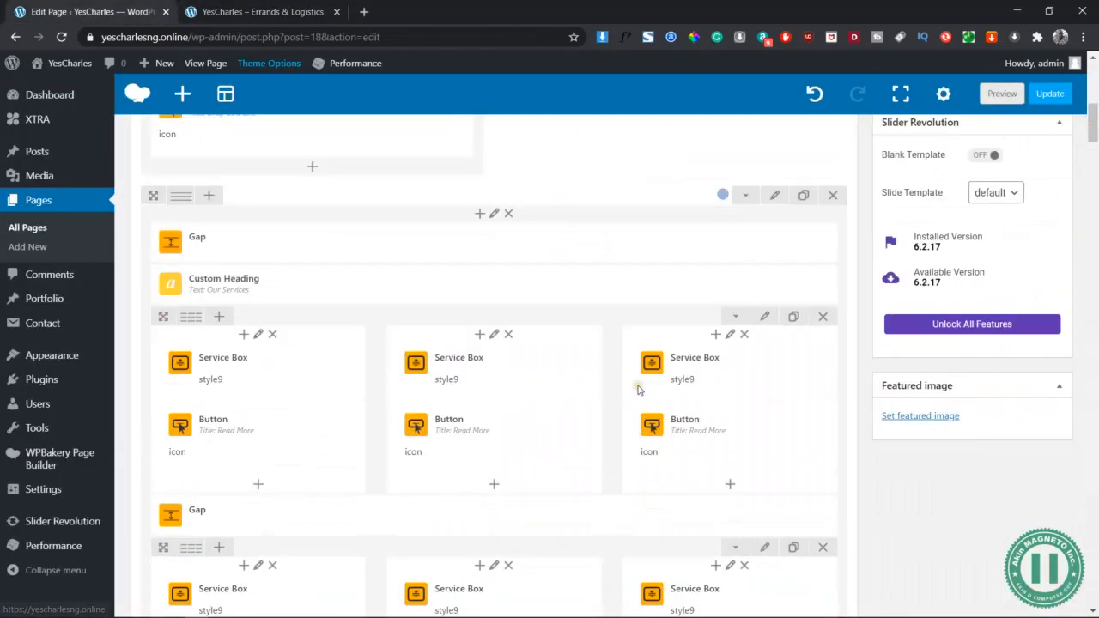
scroll(638, 390, "down", 2)
scroll(638, 391, "down", 10)
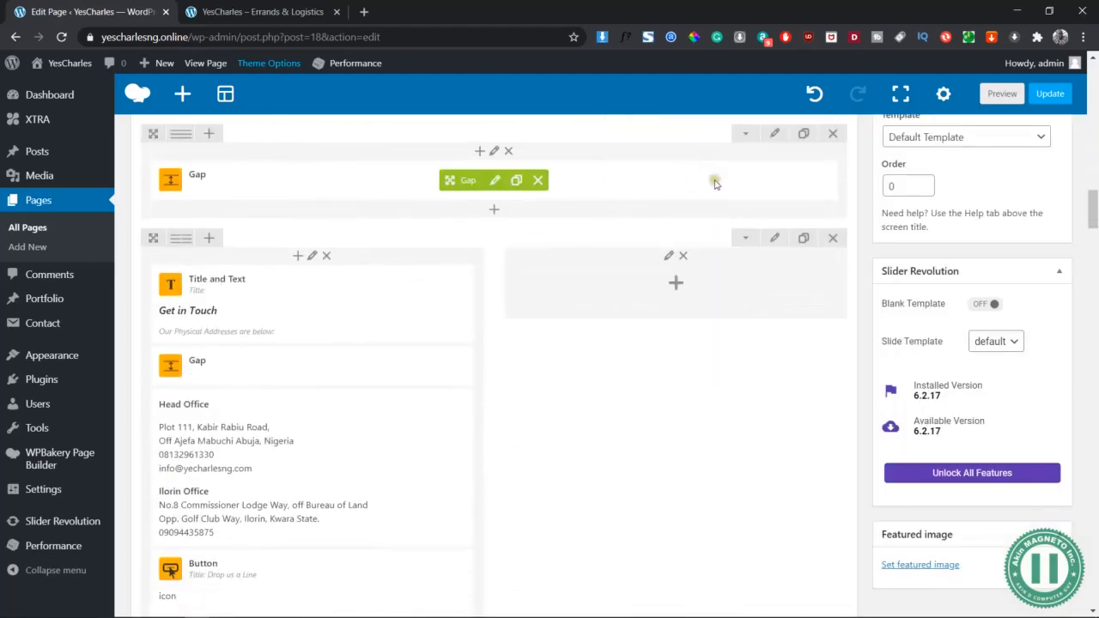
left_click(775, 238)
left_click(244, 8)
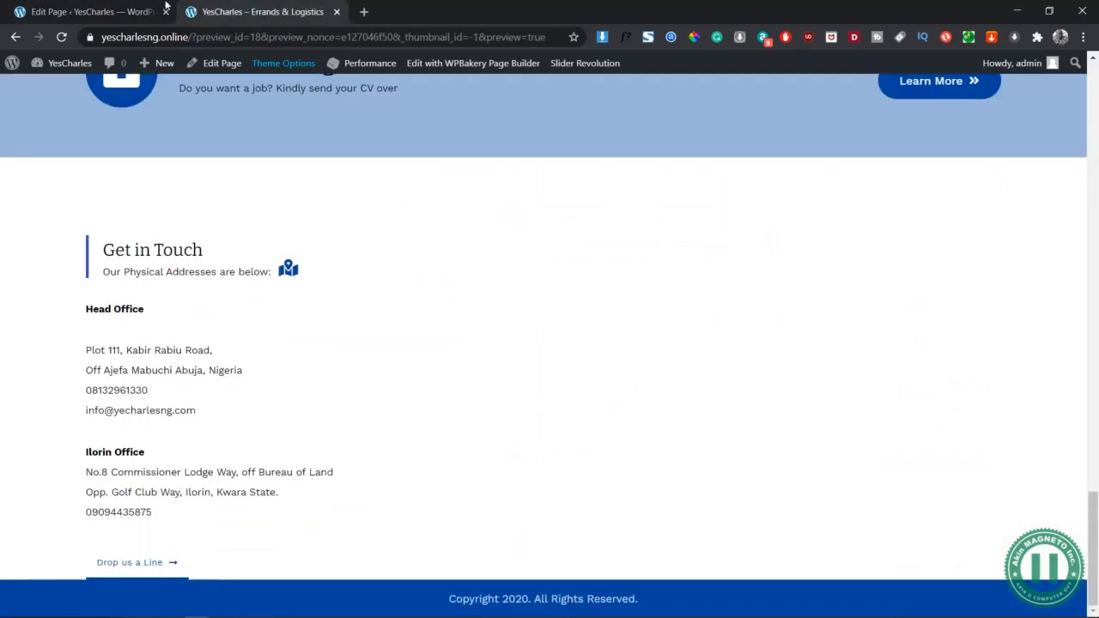
left_click(129, 12)
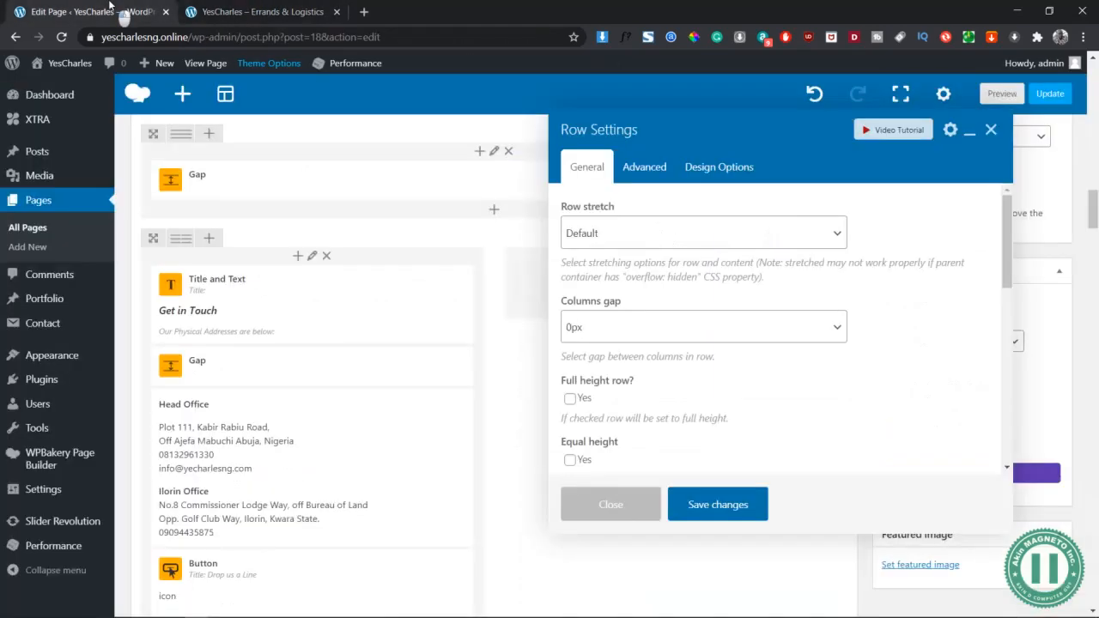
Give the Get in Touch row a 10px bottom margin in Design Options, save, and preview
left_click(729, 169)
left_click(676, 427)
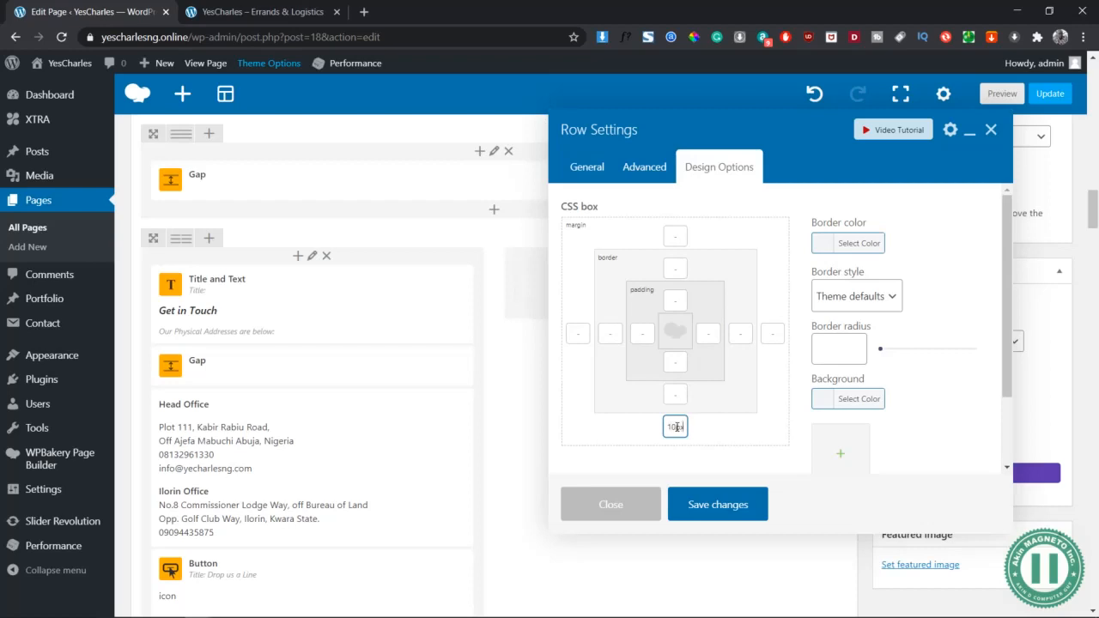
left_click(704, 505)
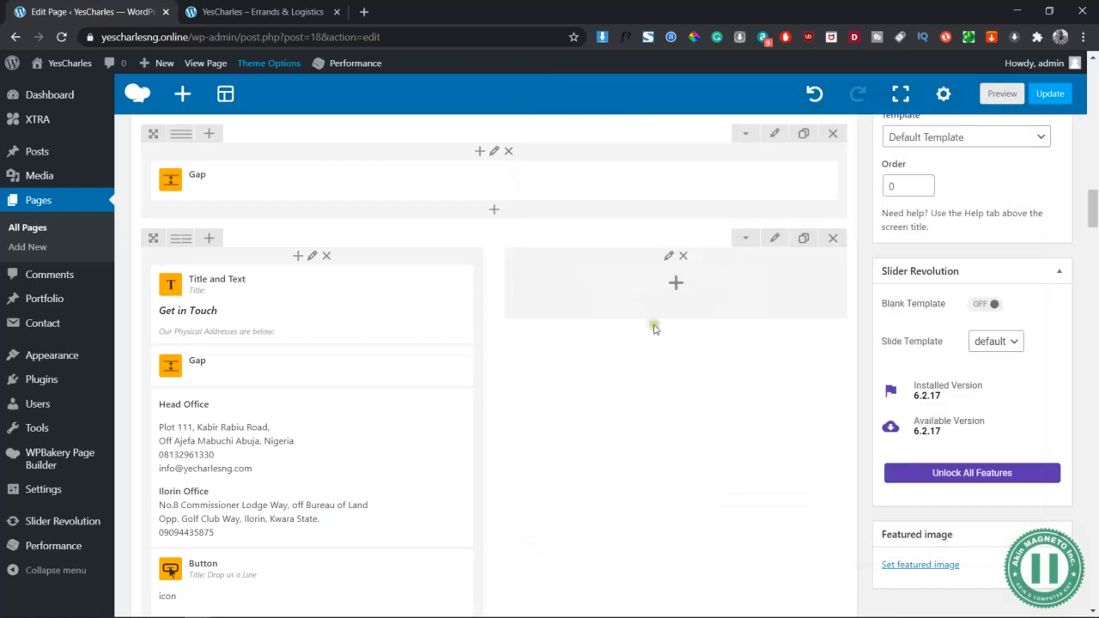
left_click(1014, 93)
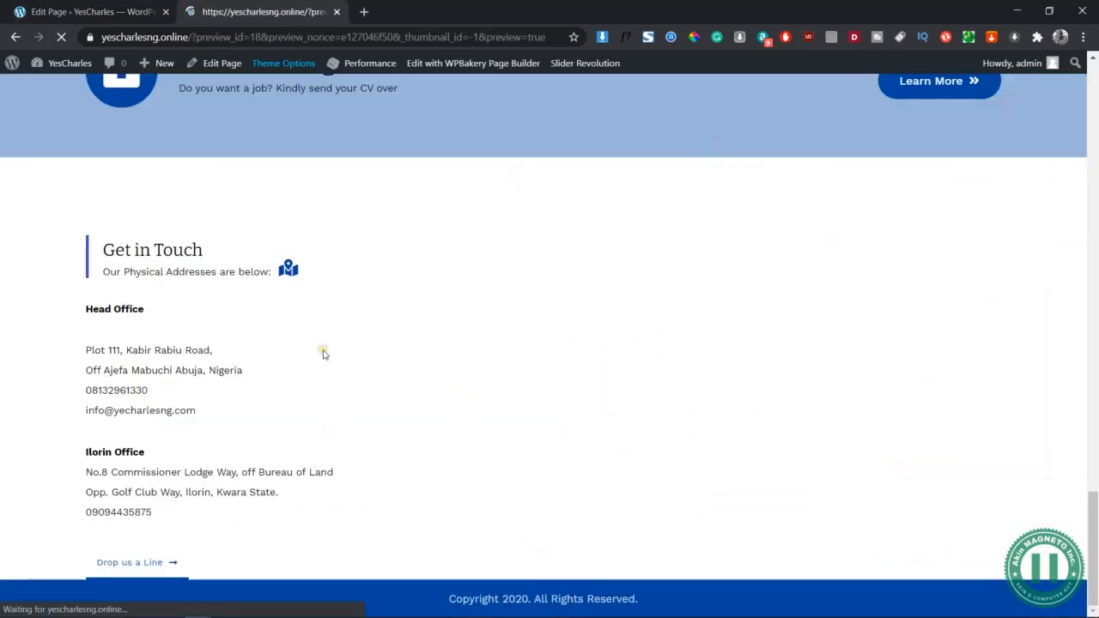
Scroll the preview to Get in Touch, select its contact text and open the context menu
scroll(565, 437, "down", 5)
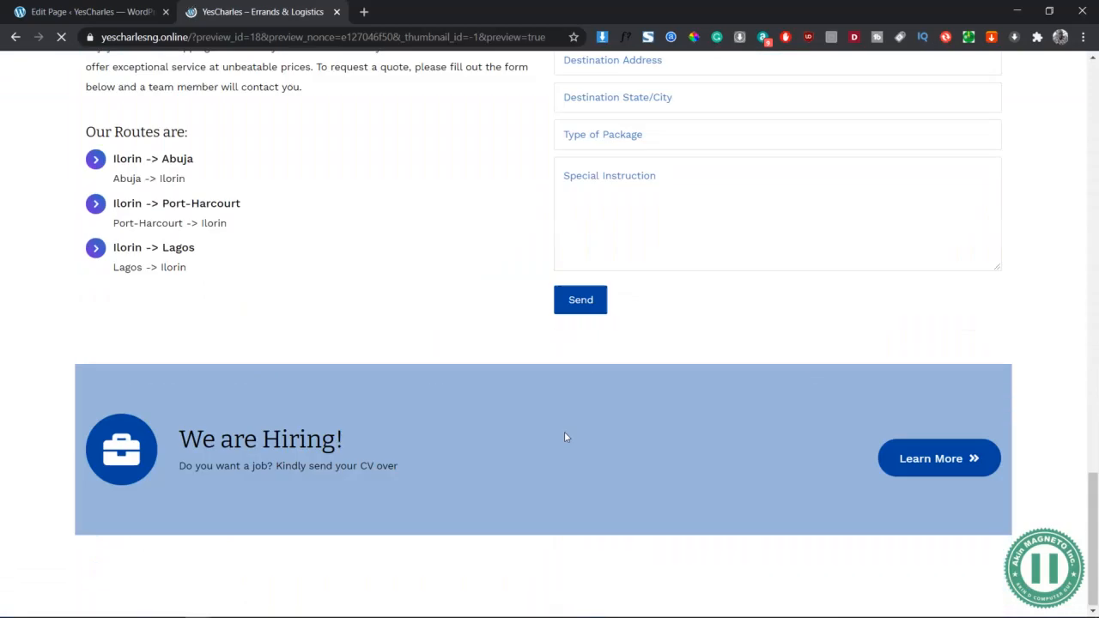
scroll(564, 437, "down", 5)
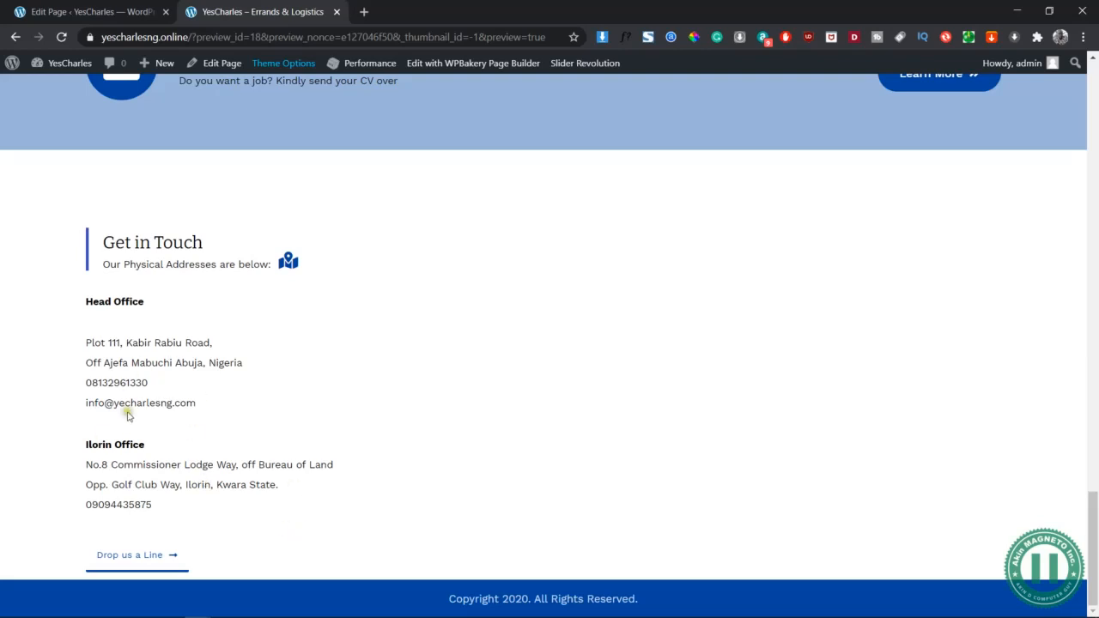
left_click_drag(198, 410, 80, 246)
right_click(505, 299)
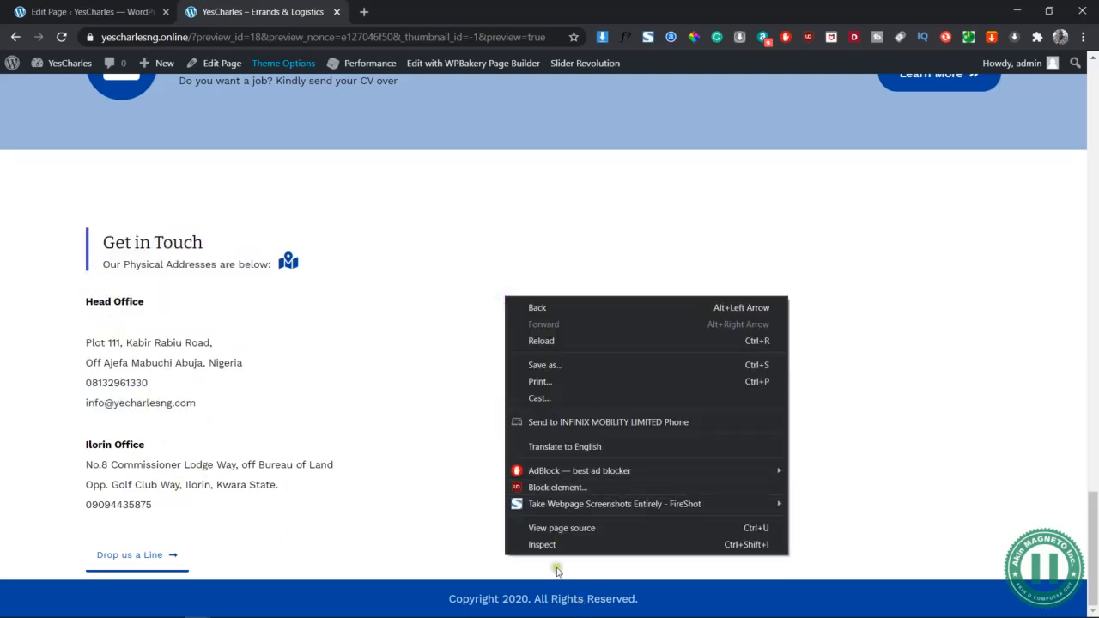
left_click(538, 544)
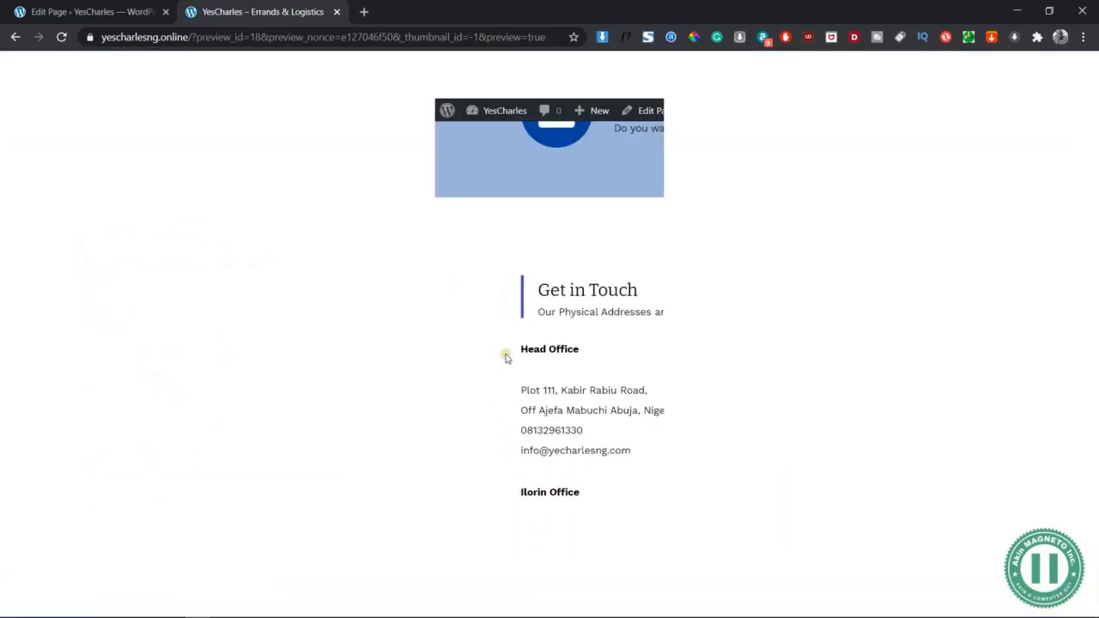
scroll(505, 359, "down", 15)
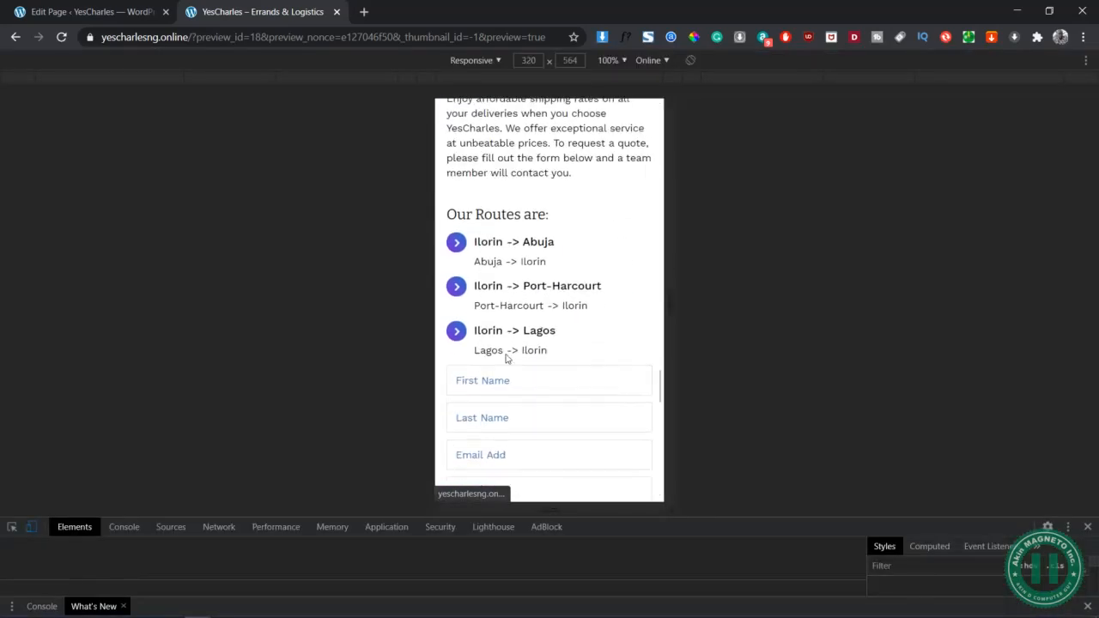
scroll(505, 359, "down", 3)
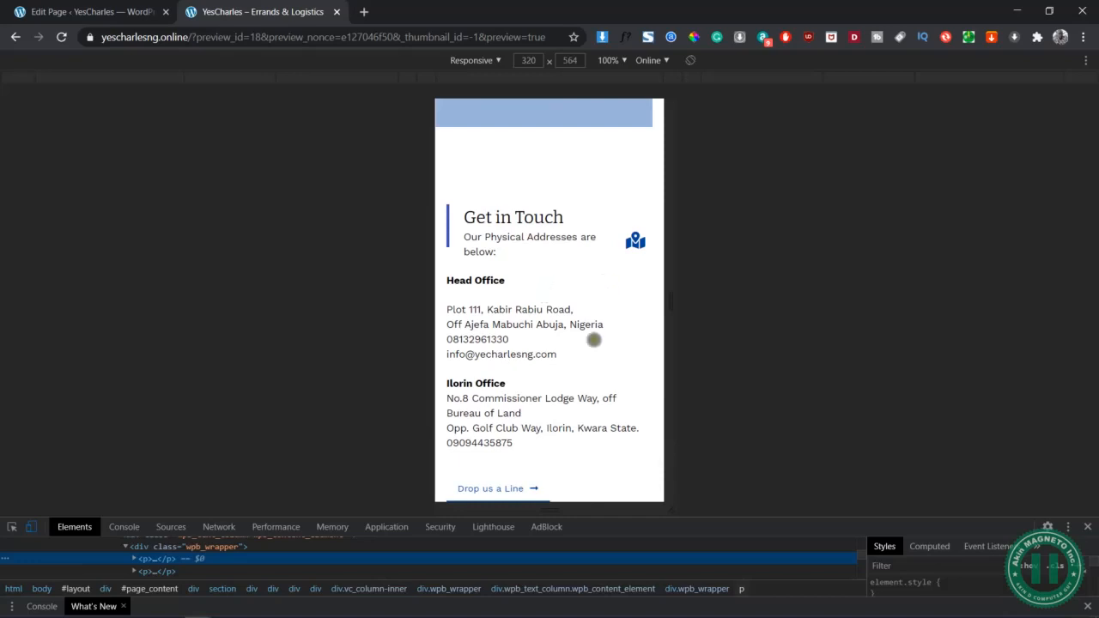
scroll(568, 375, "down", 1)
scroll(568, 375, "up", 1)
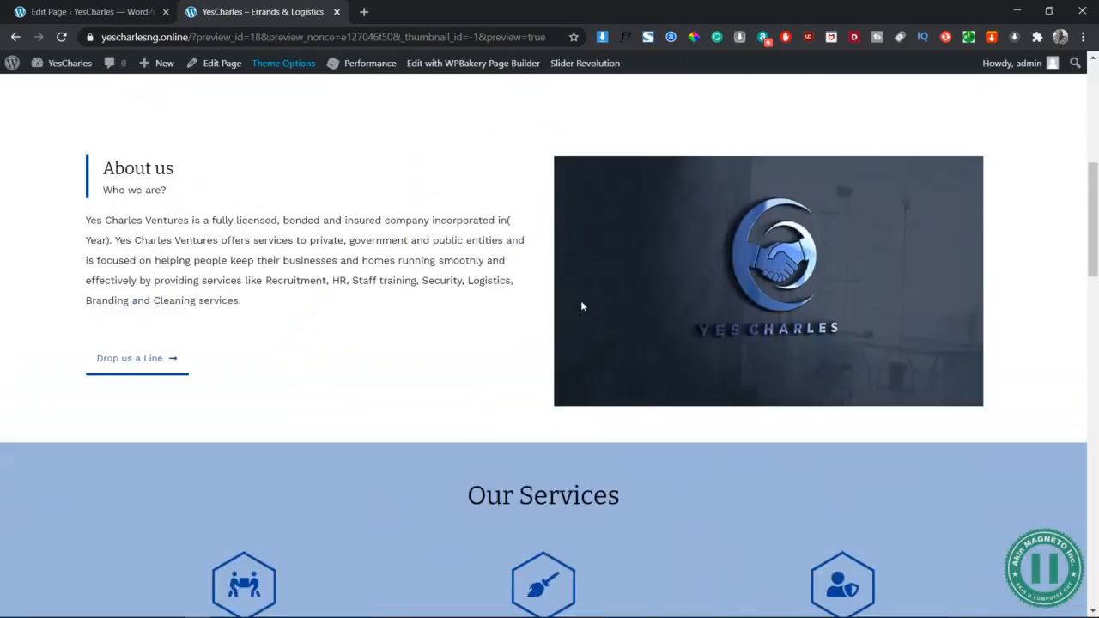
scroll(581, 301, "up", 5)
scroll(400, 408, "down", 15)
scroll(401, 408, "down", 3)
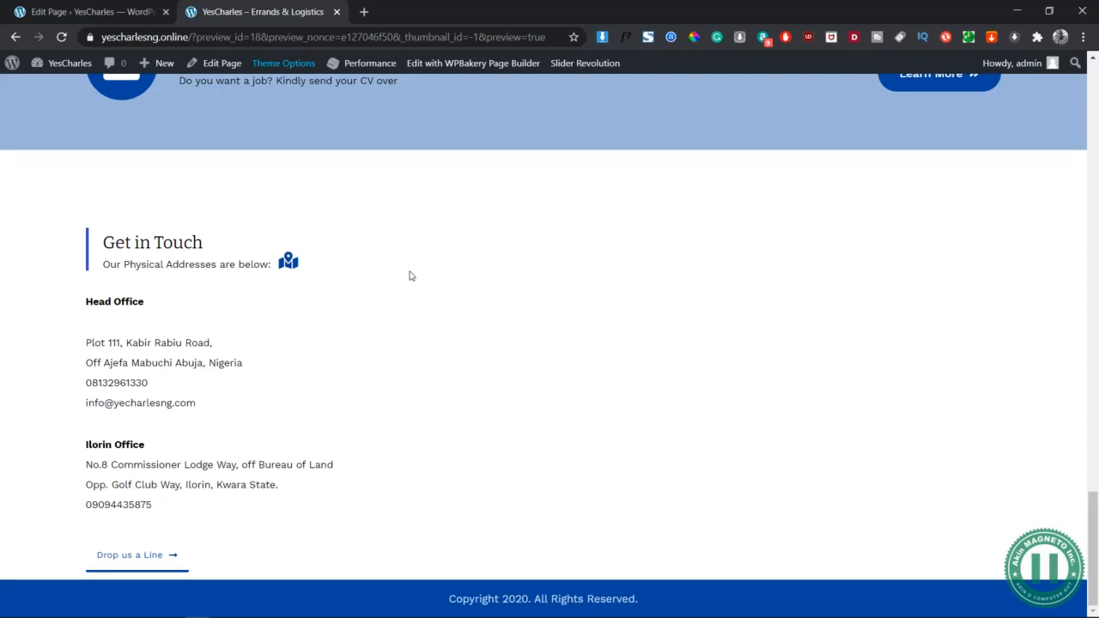
Check the Word wireframe's Google Map beside the addresses, then open a new Chrome tab
left_click(120, 12)
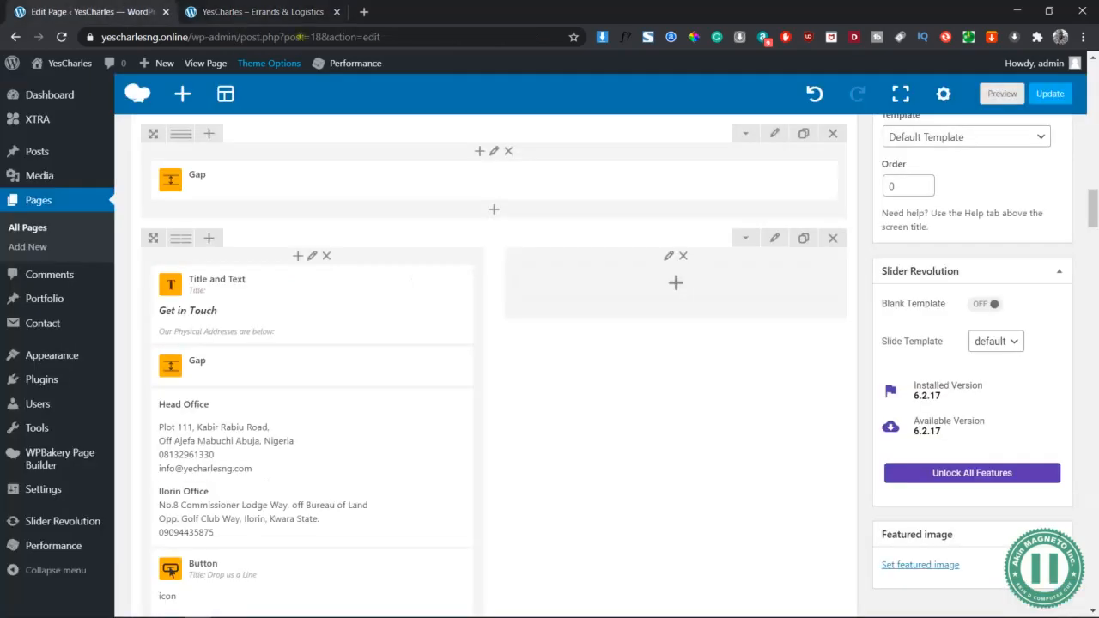
key("alt+Tab")
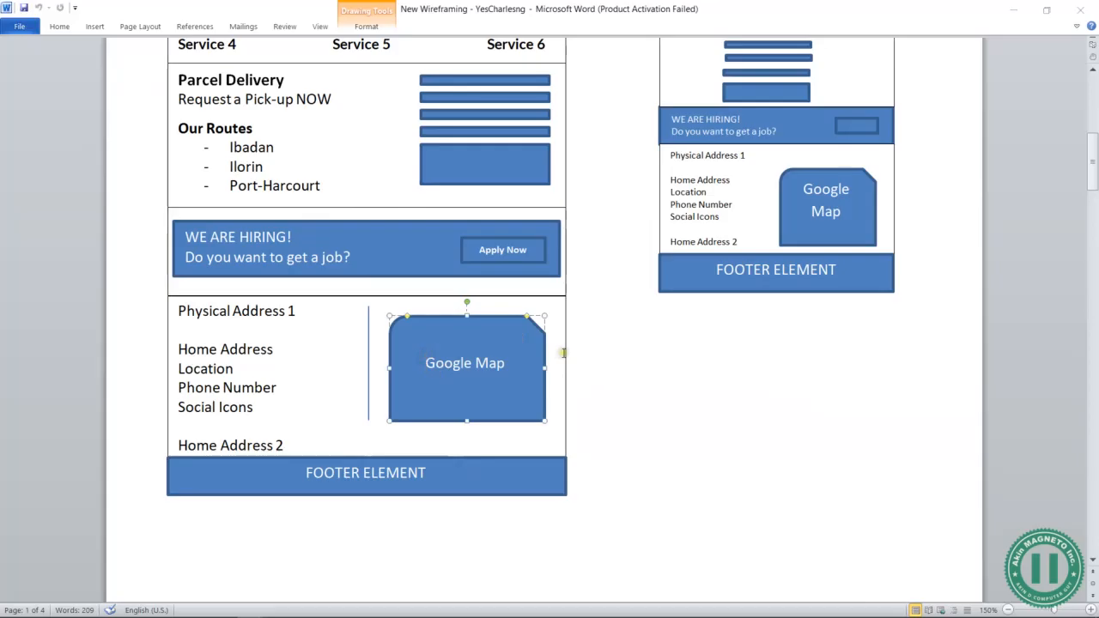
key("alt+Tab")
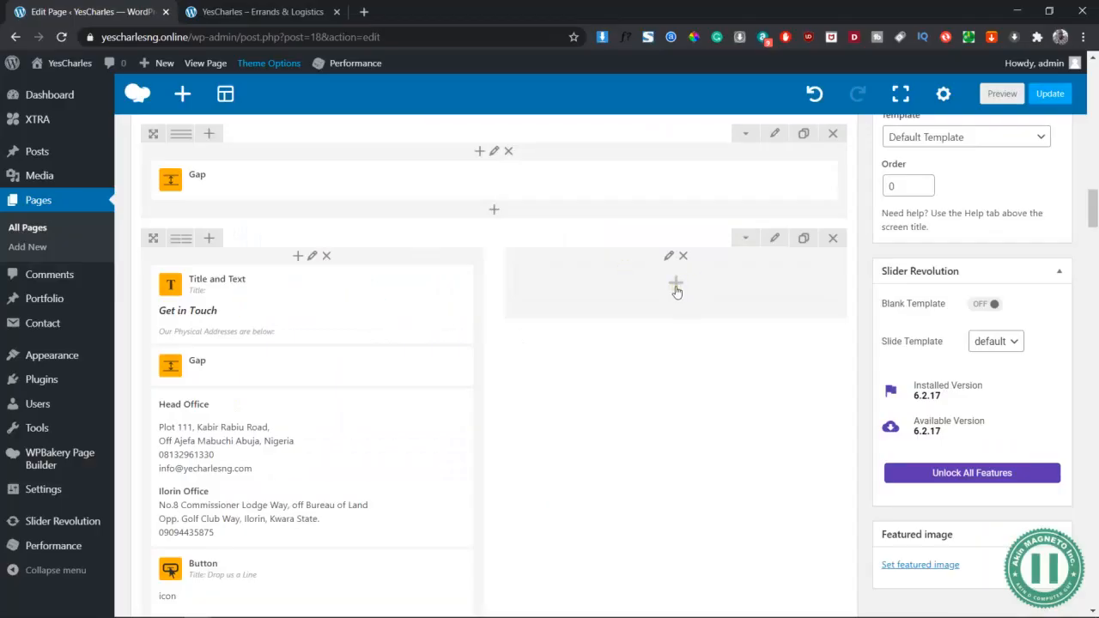
left_click(363, 12)
type("g")
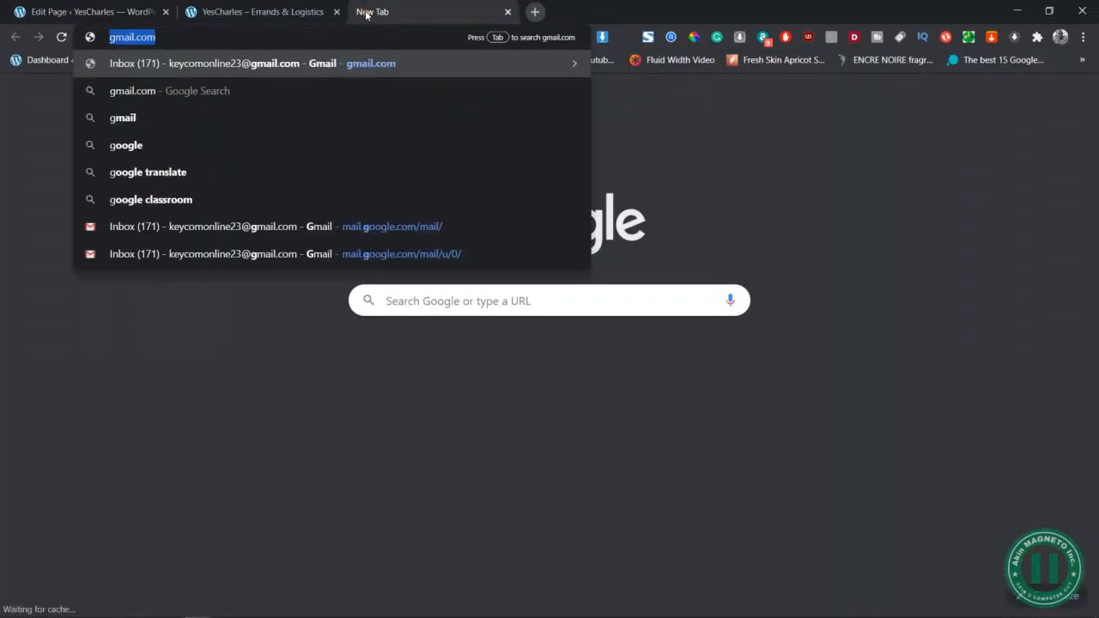
key("BackSpace")
key("BackSpace")
Search Google for 'google map' and open the Google Maps result
type("mapss")
key("BackSpace")
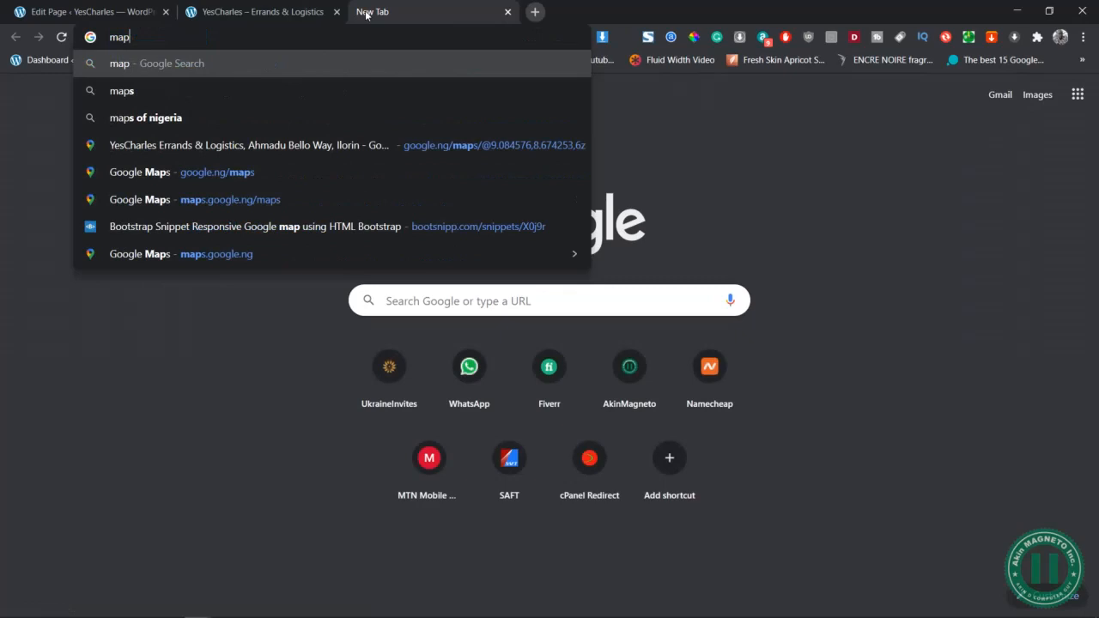
type(".")
key("ctrl+a")
type("map")
key("BackSpace")
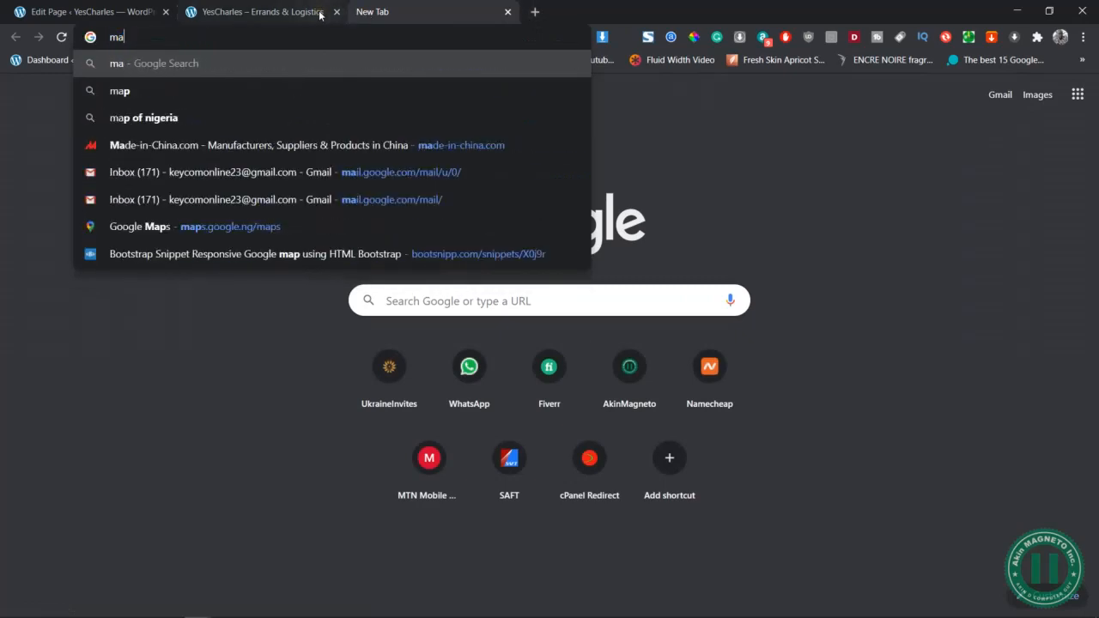
key("ctrl+a")
type("goog")
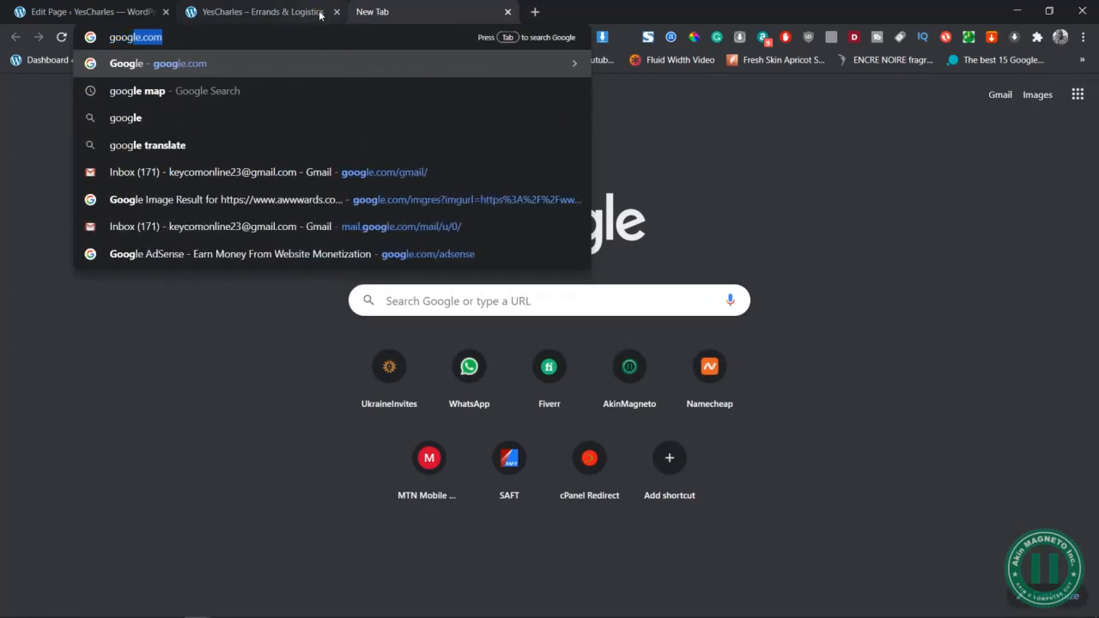
type("le map")
key("Return")
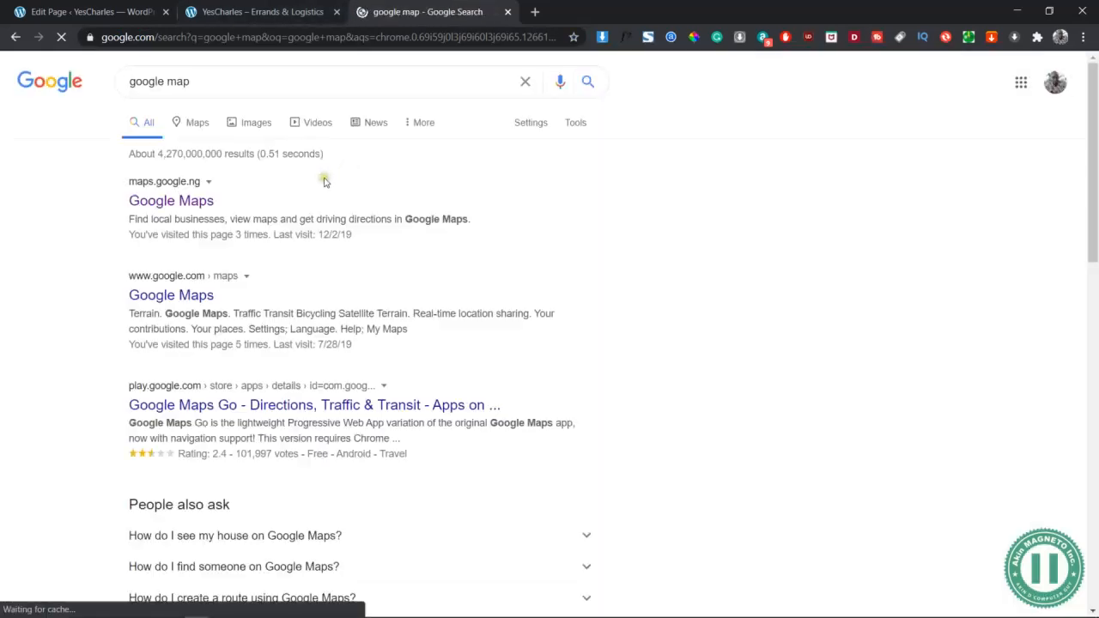
left_click(171, 199)
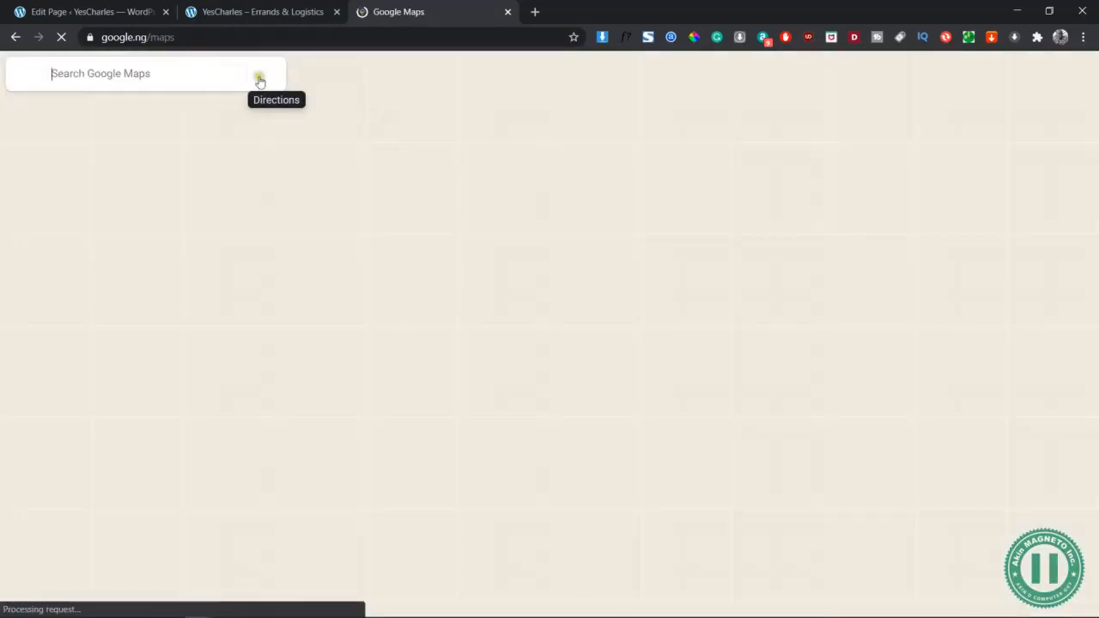
Search Maps for 'yes Char' and choose YesCharles Errands & Logistics from the suggestions
left_click(189, 73)
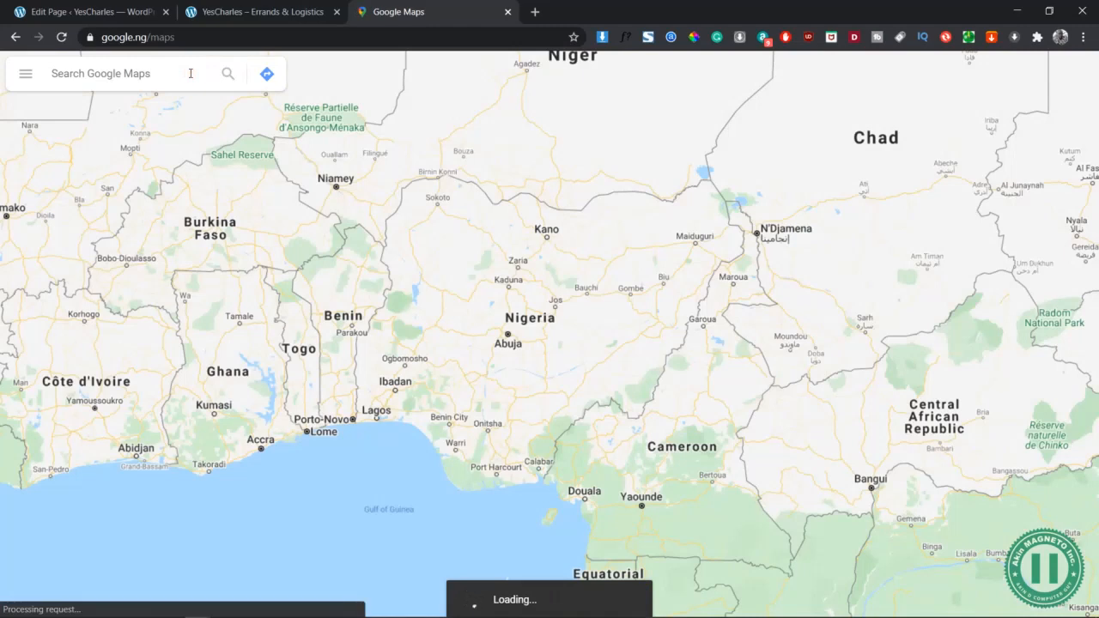
type("yes Charles")
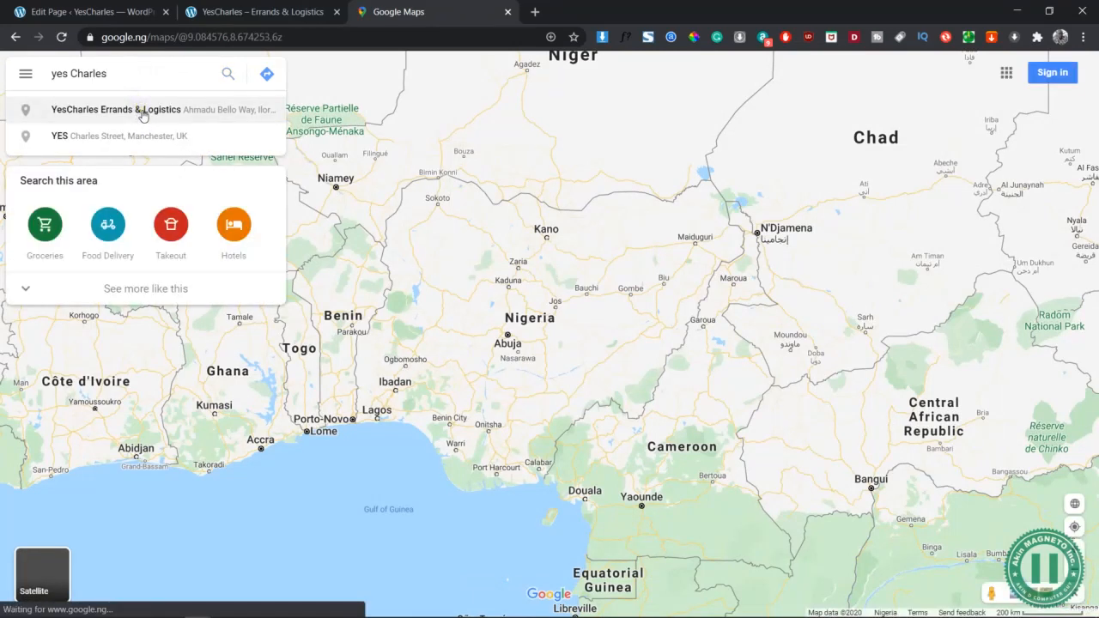
left_click(142, 112)
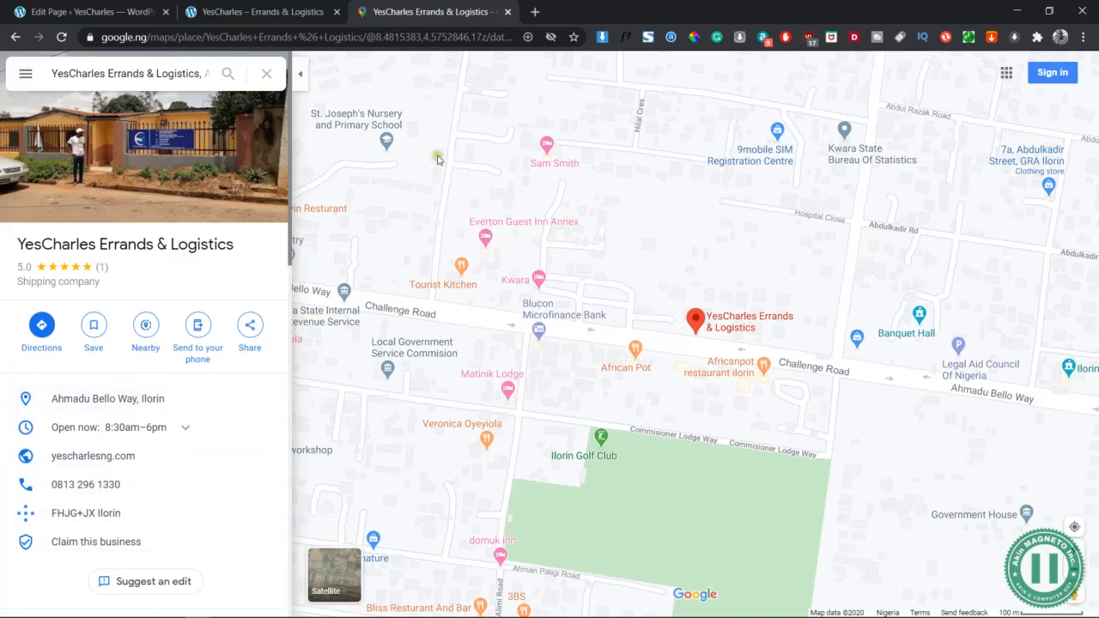
left_click(129, 11)
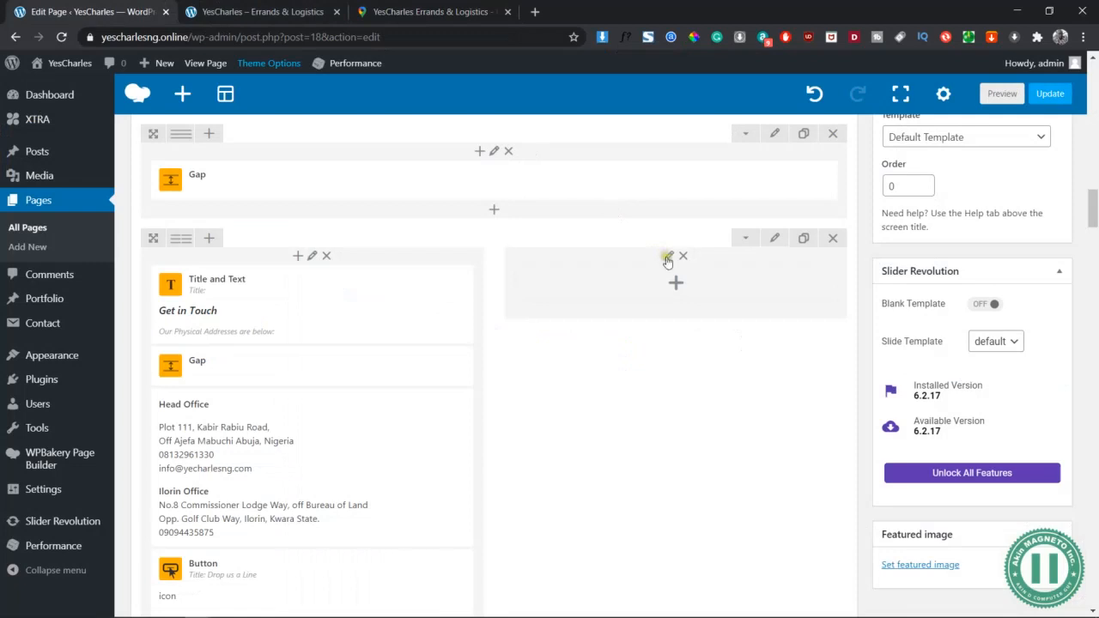
left_click(680, 286)
type("google")
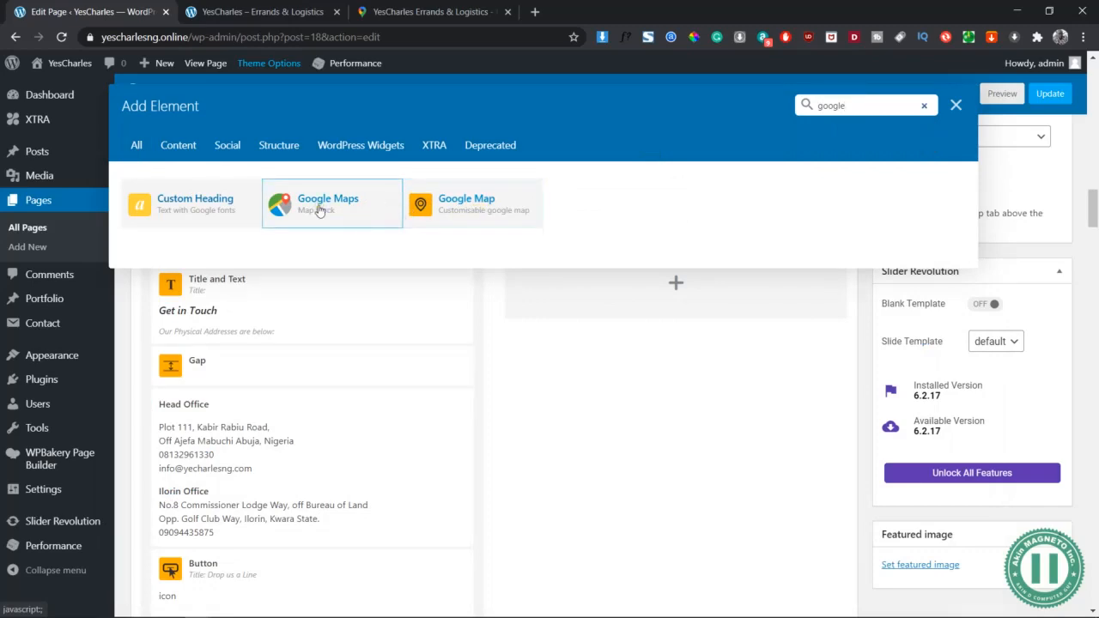
left_click(425, 7)
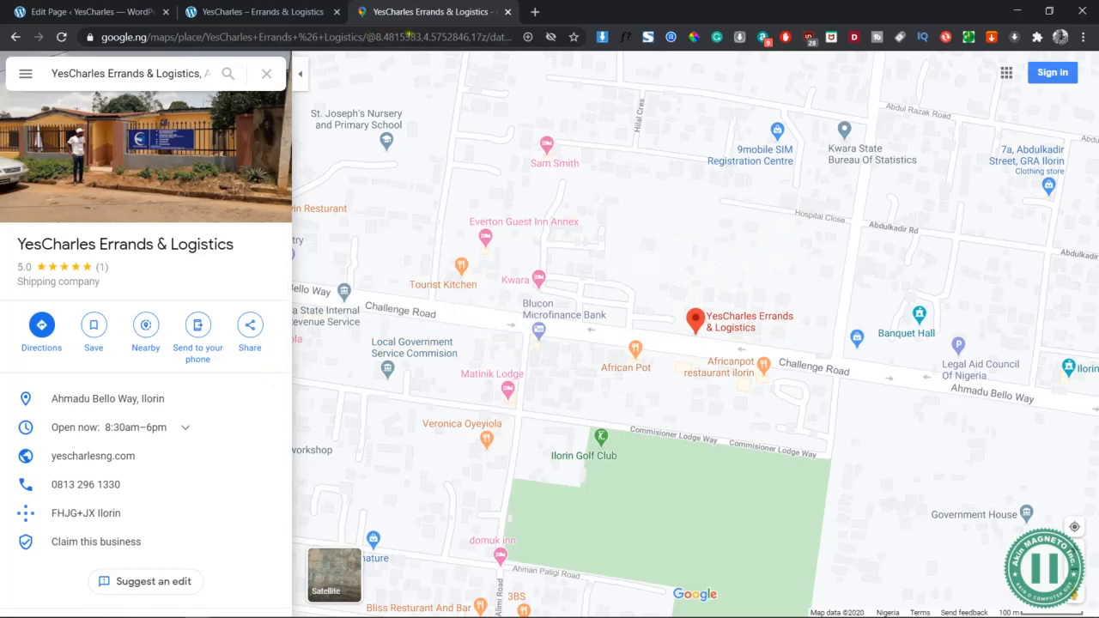
Select the latitude 8.4815383 in the place page's web address
left_click(418, 36)
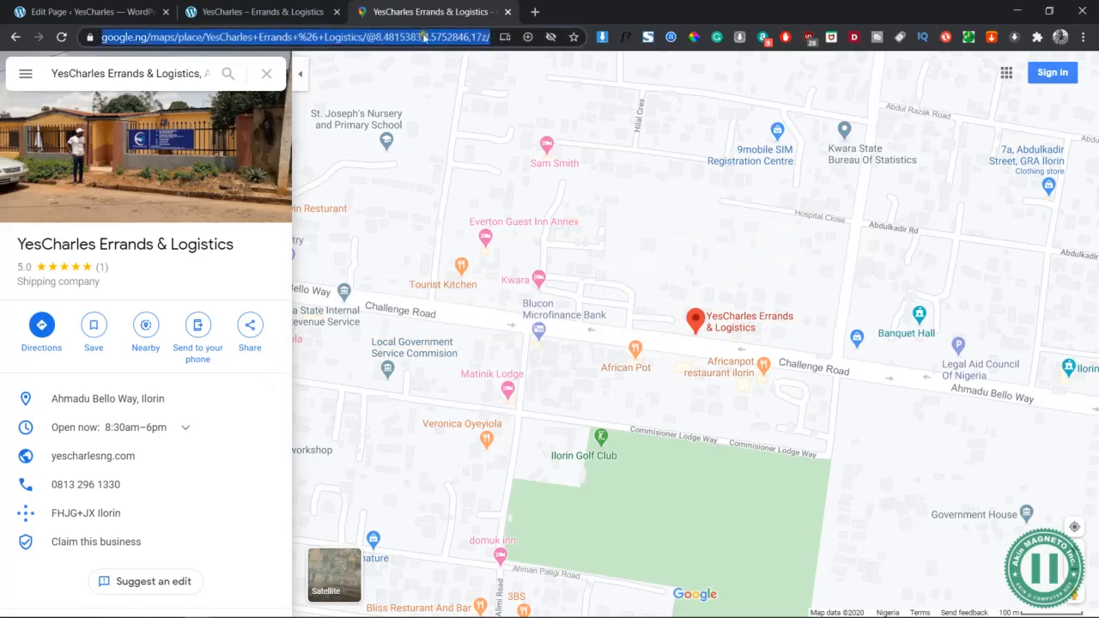
left_click(424, 37)
left_click_drag(434, 37, 485, 37)
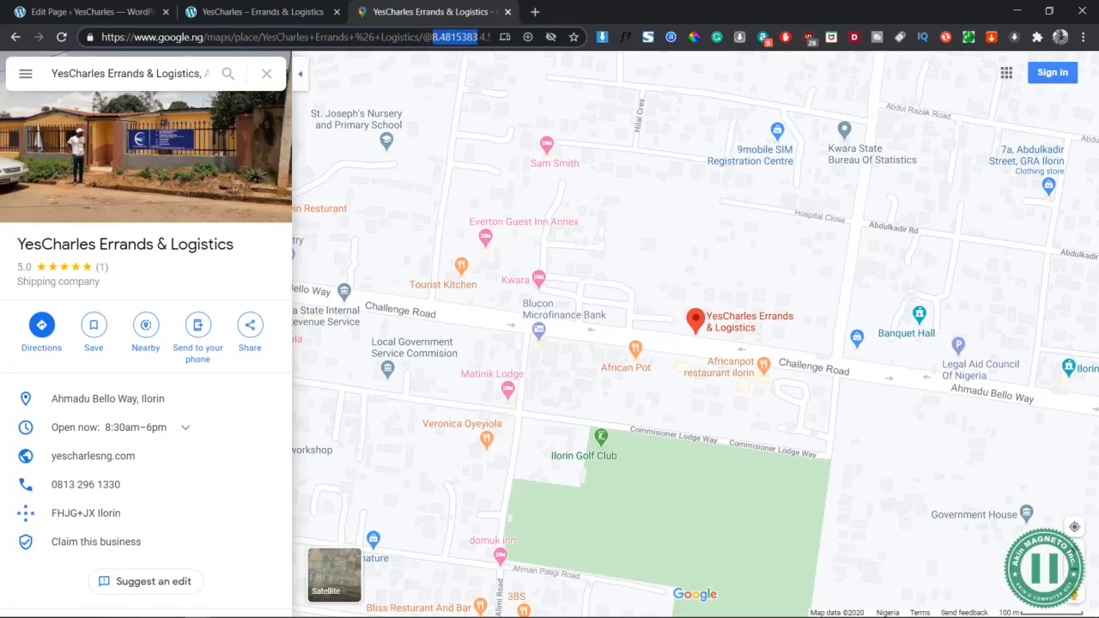
left_click(479, 37)
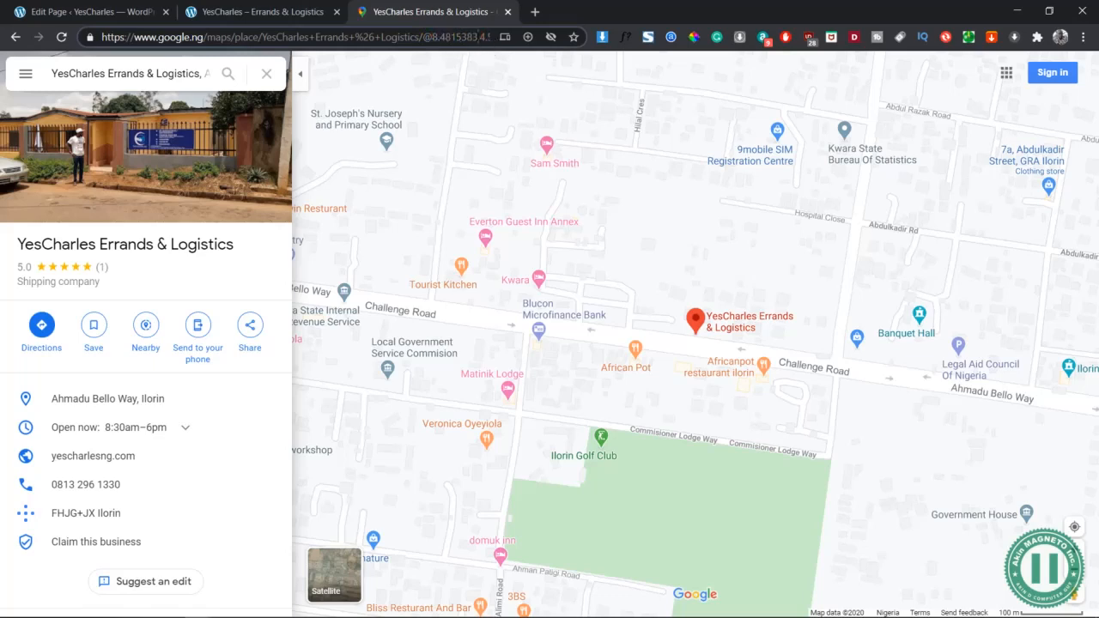
key("Right")
key("Right")
key("Right")
key("Right")
key("Right")
key("Right")
key("Right")
key("Right")
key("Right")
key("Right")
key("Right")
key("Right")
key("Right")
key("Right")
key("Right")
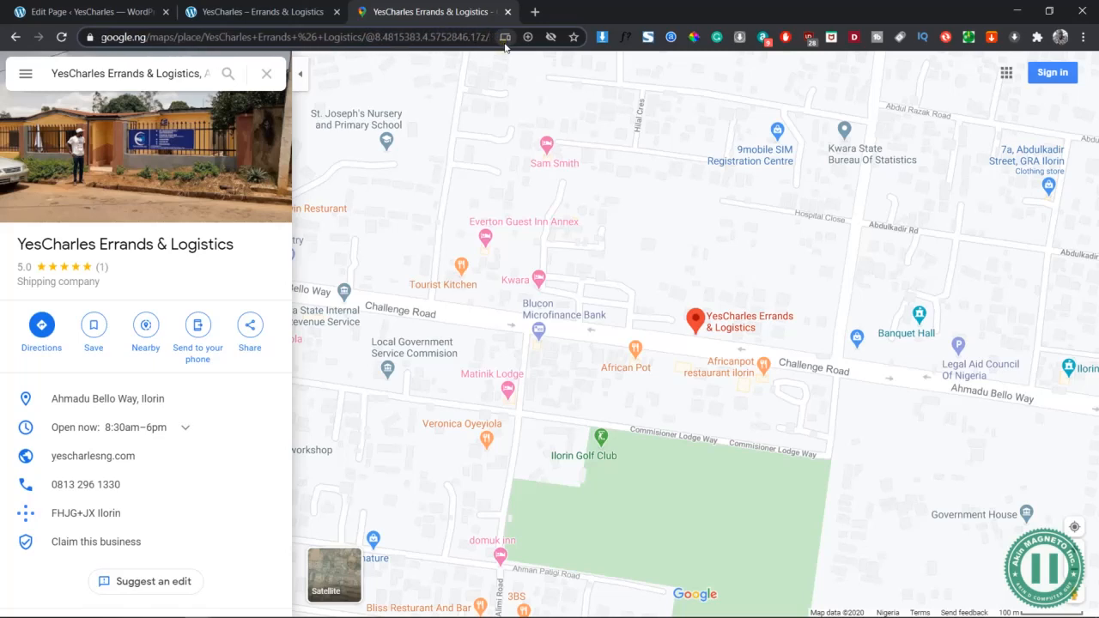
left_click_drag(421, 37, 478, 43)
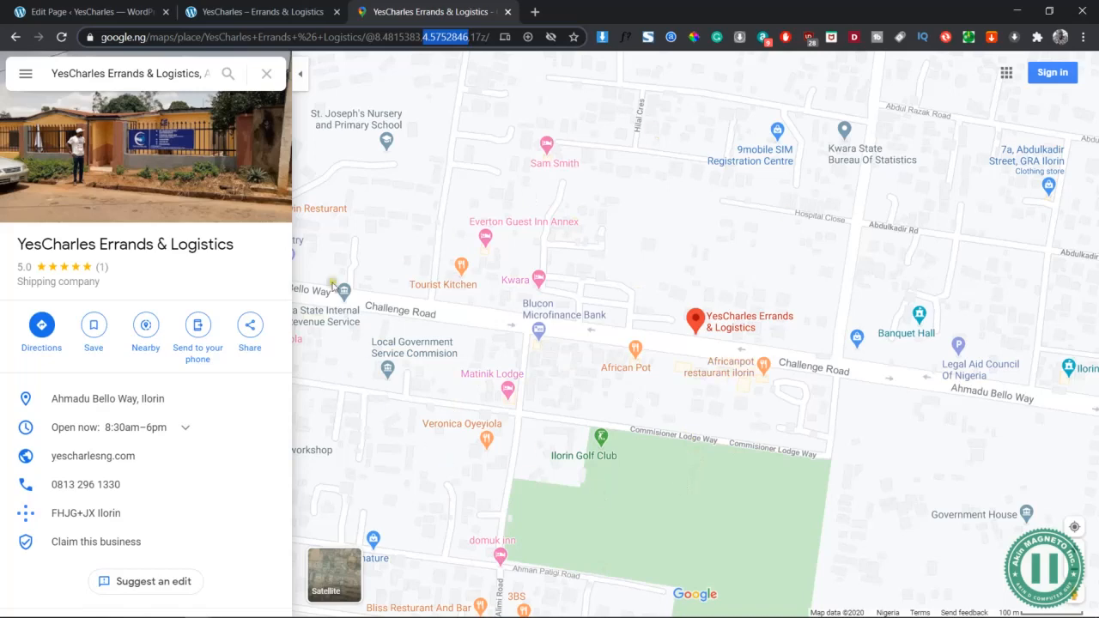
Copy the medium-size embed HTML from Share or embed map's Embed a map tab
left_click(28, 76)
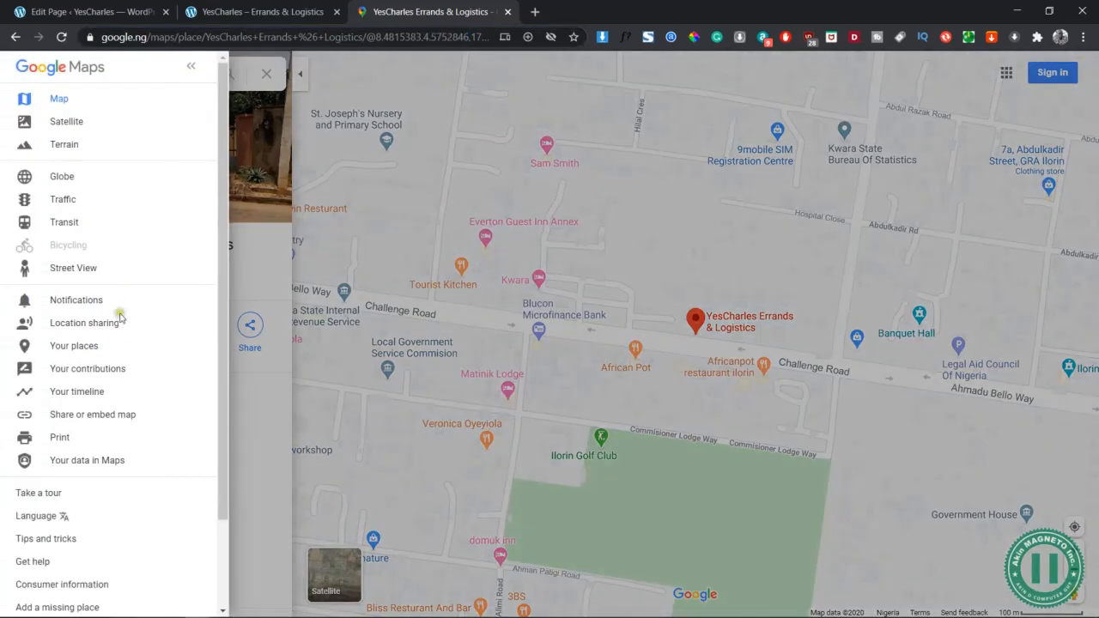
left_click(85, 416)
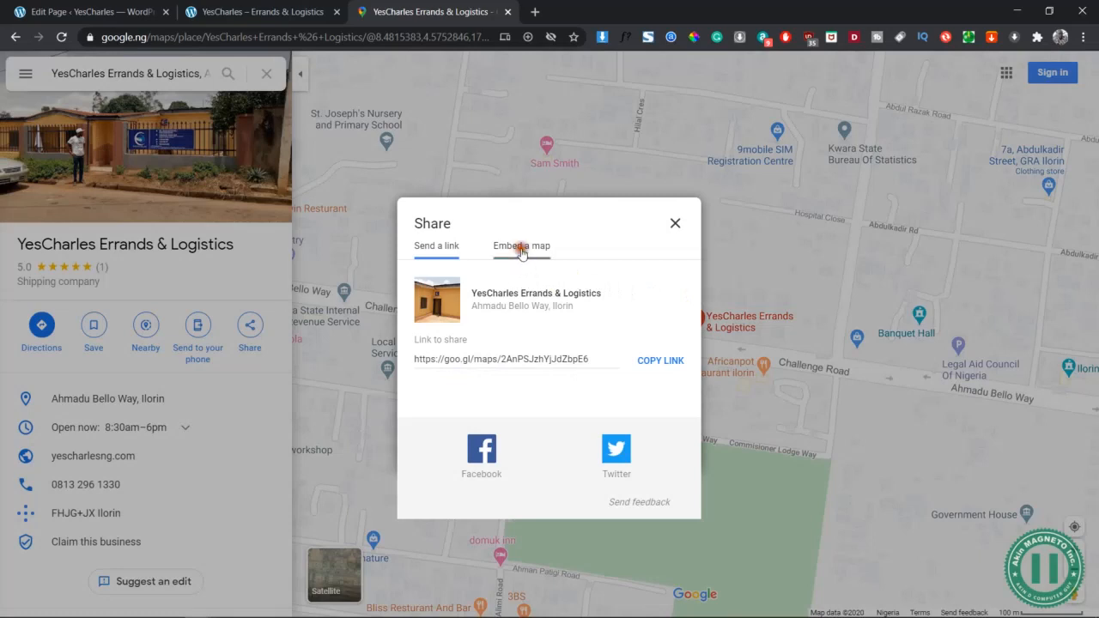
left_click(521, 247)
left_click(357, 144)
left_click(519, 246)
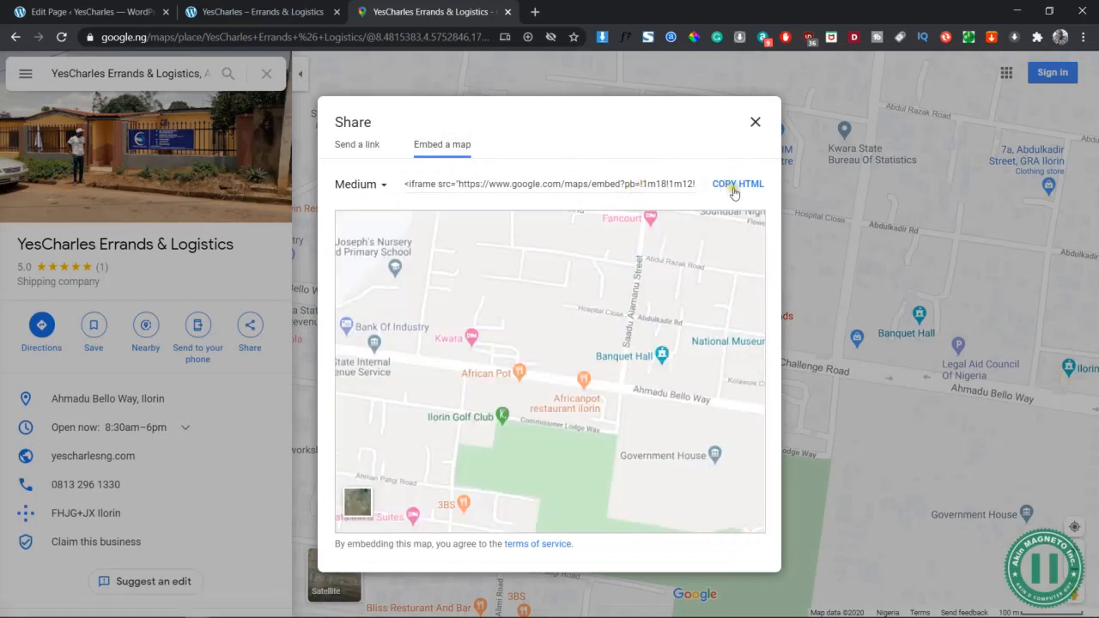
left_click(734, 192)
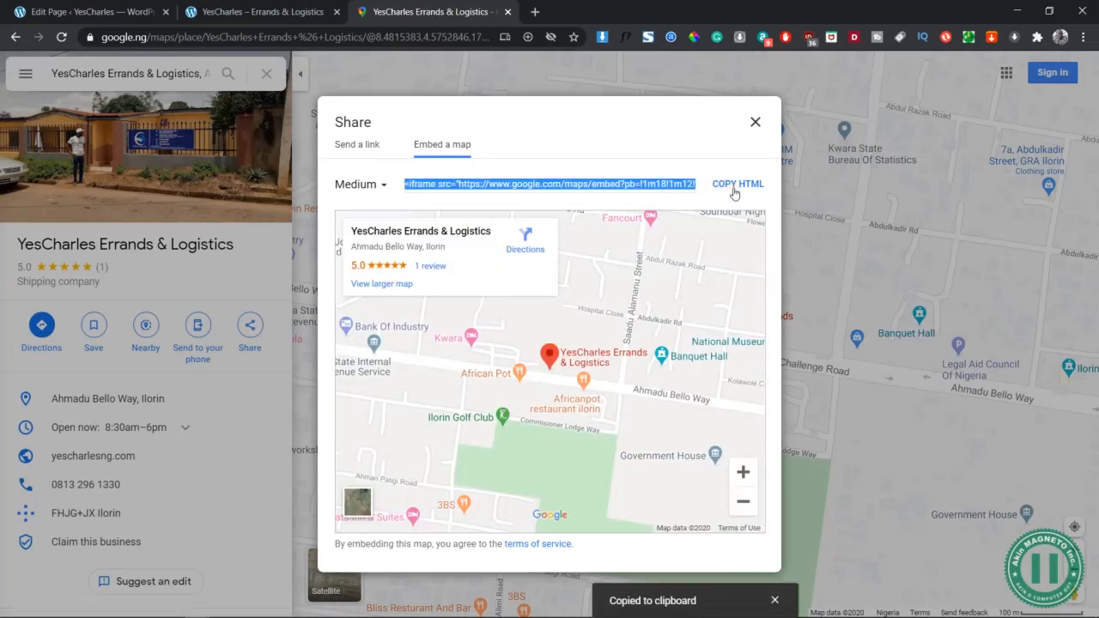
Clear the old code from the Google Maps element's Map embed iframe field
left_click(85, 12)
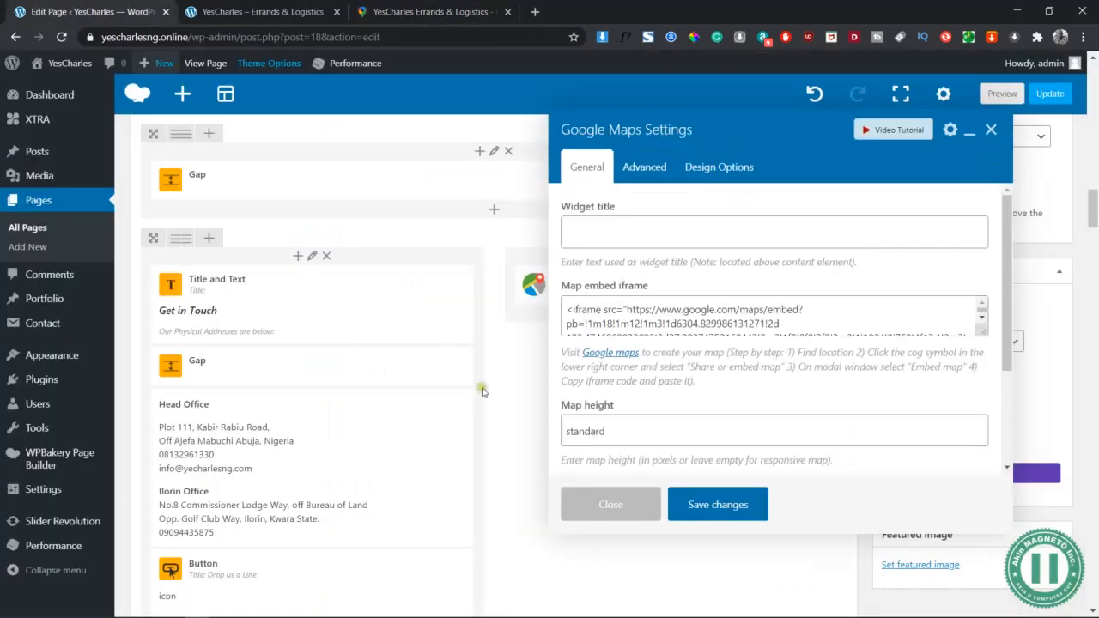
left_click(736, 313)
key("ctrl+a")
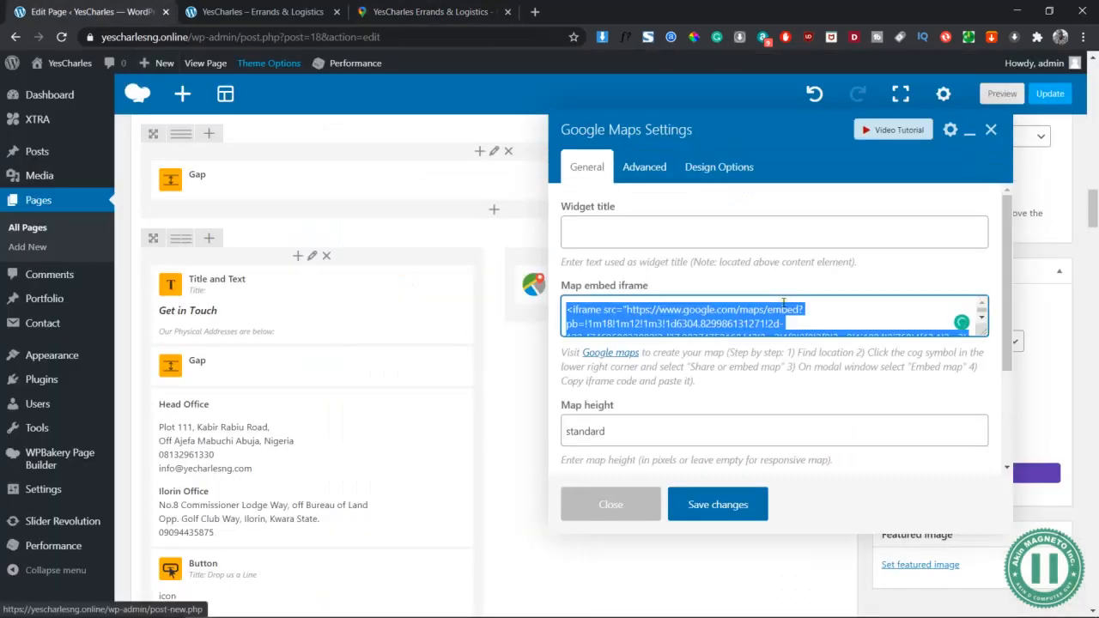
key("BackSpace")
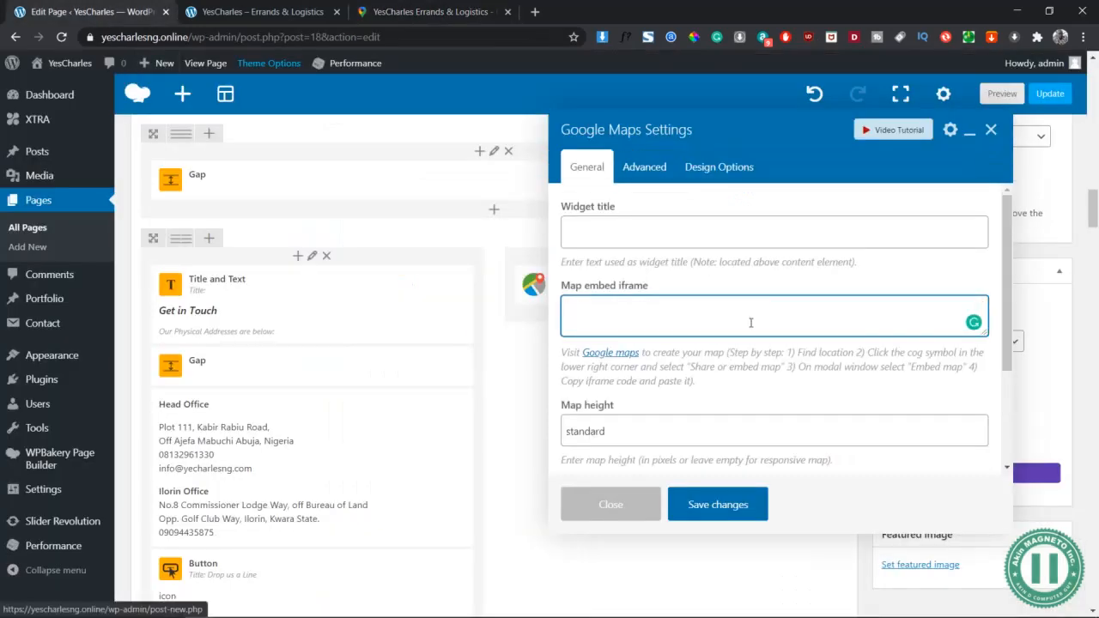
key("ctrl+v")
key("ctrl+a")
key("BackSpace")
Recopy the YesCharles embed code, paste it into the field, and save the map settings
left_click(434, 11)
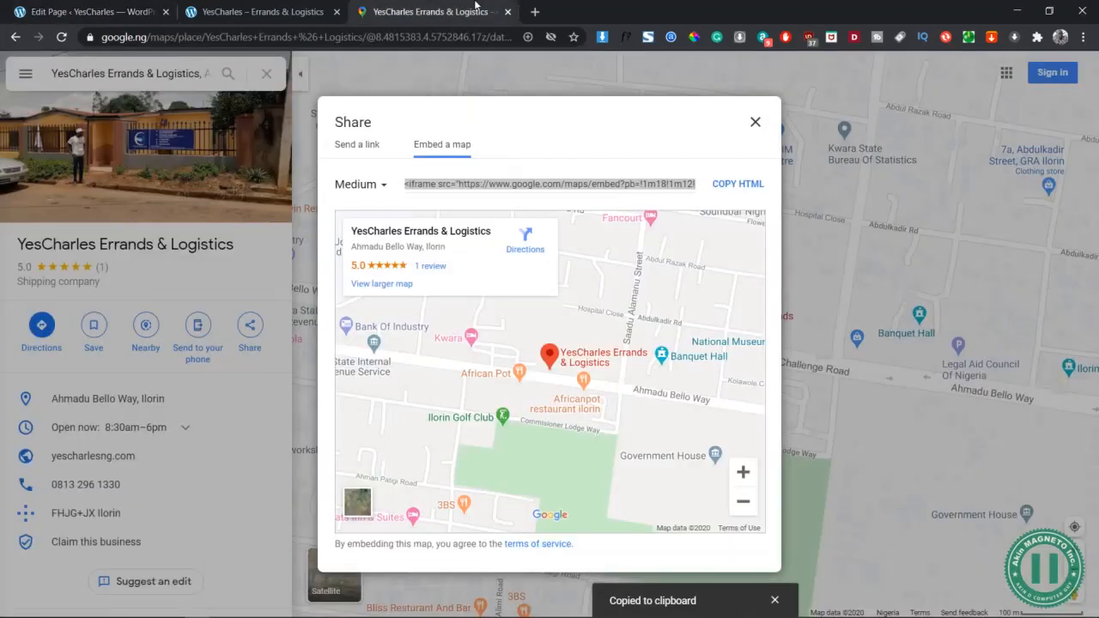
right_click(476, 184)
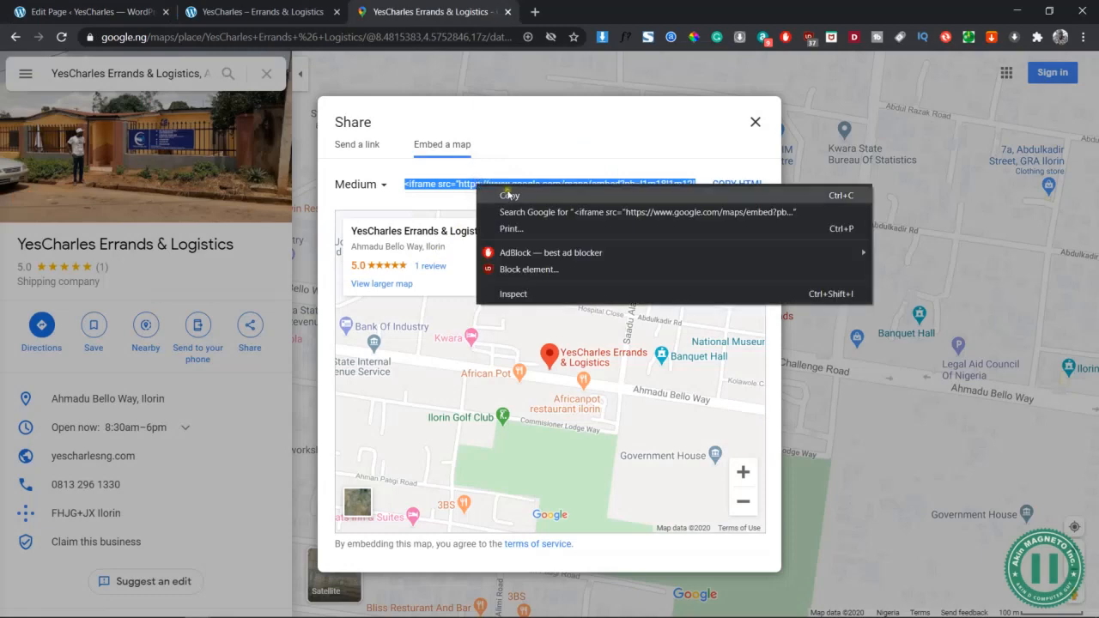
left_click(520, 196)
left_click(94, 12)
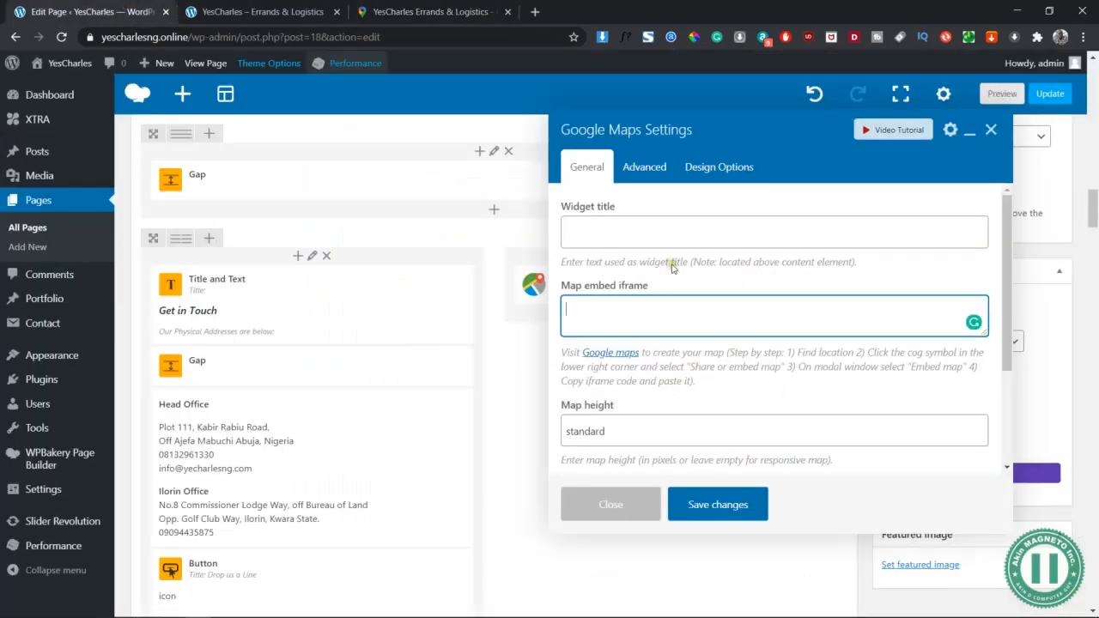
right_click(640, 321)
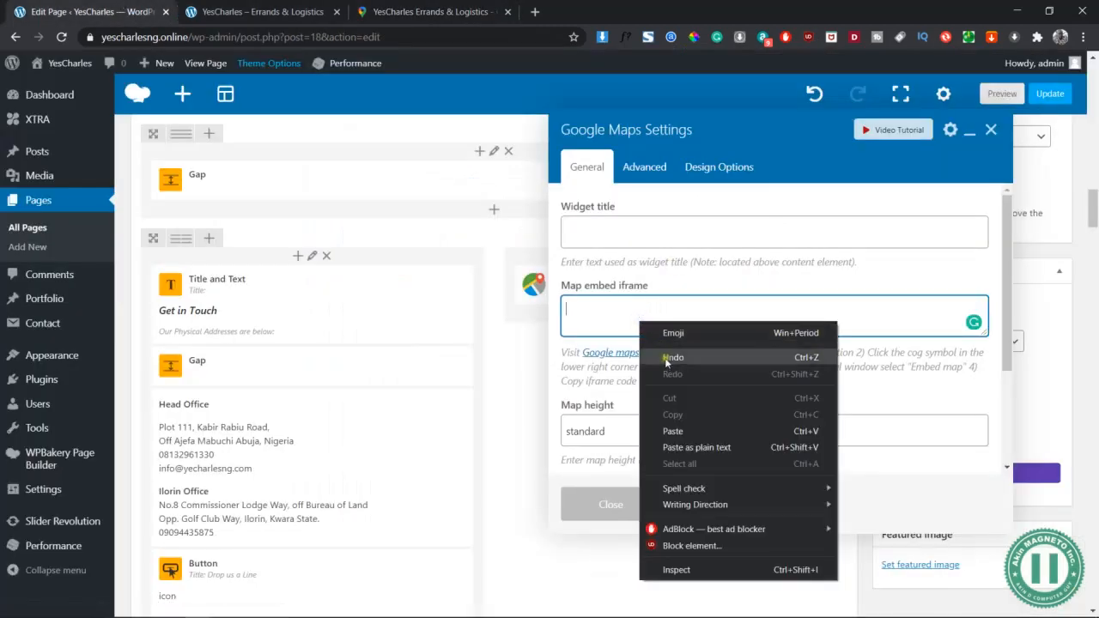
left_click(680, 432)
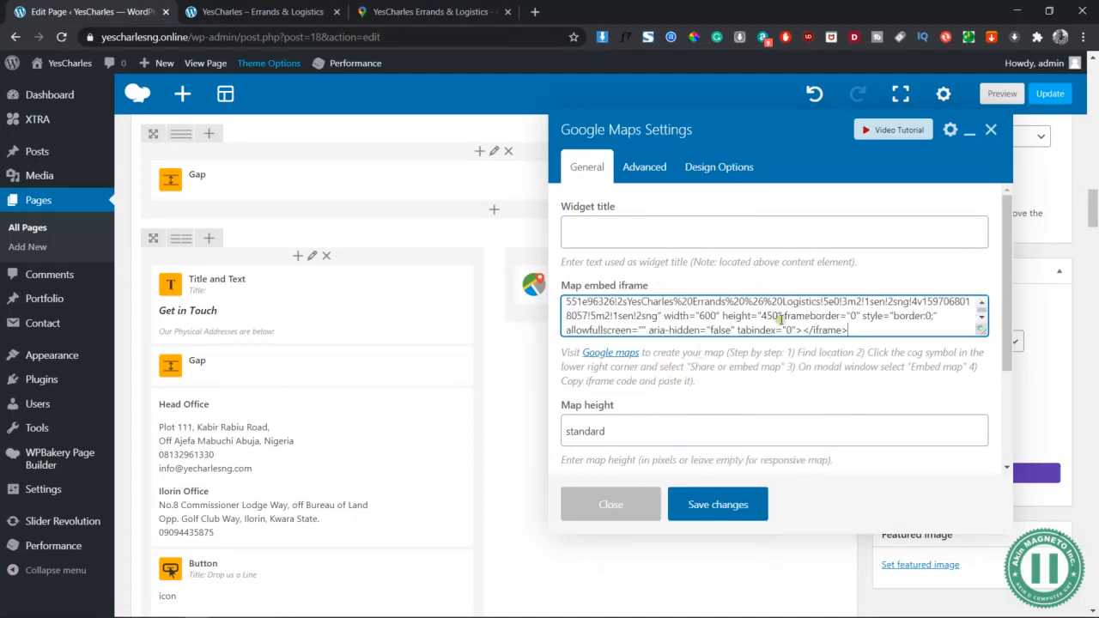
scroll(700, 352, "down", 5)
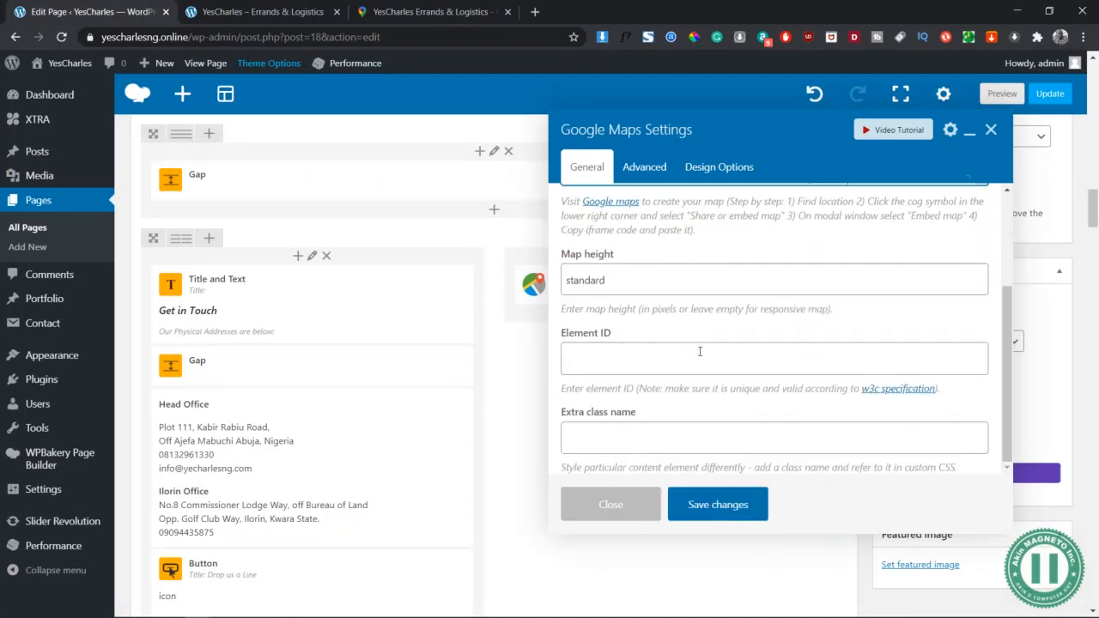
scroll(700, 352, "up", 5)
left_click(717, 505)
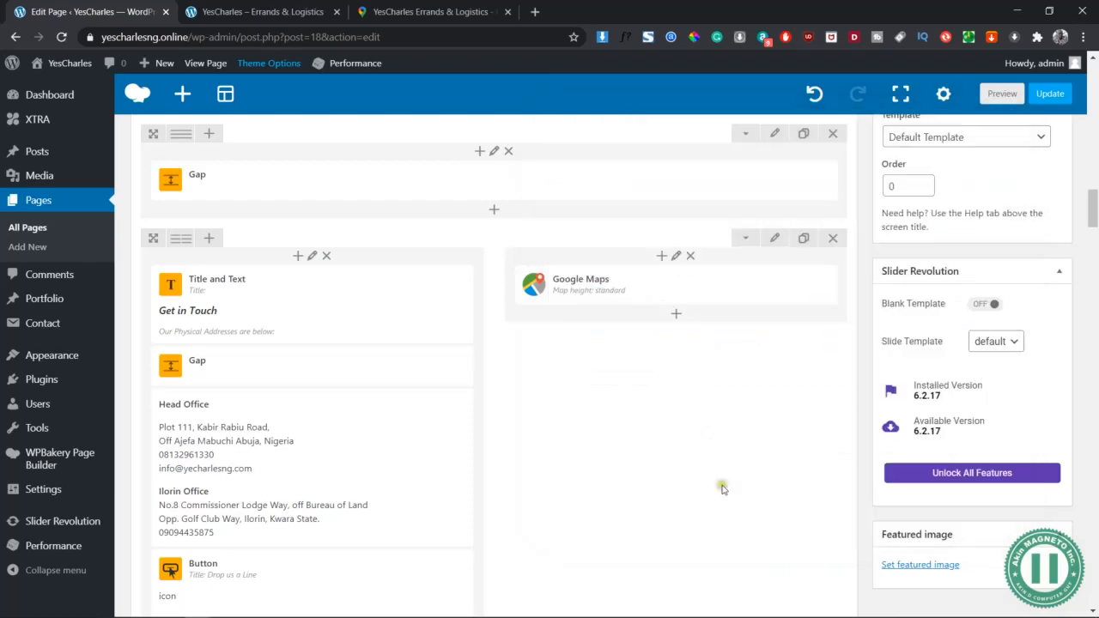
Preview the page and scroll through its upper sections
left_click(1003, 93)
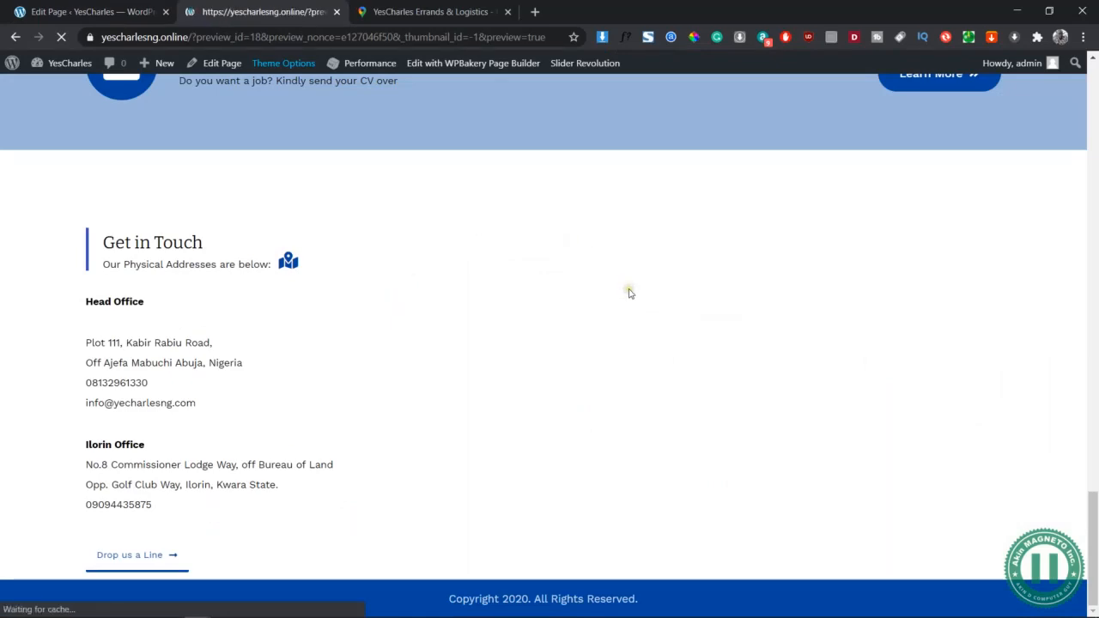
scroll(628, 294, "down", 20)
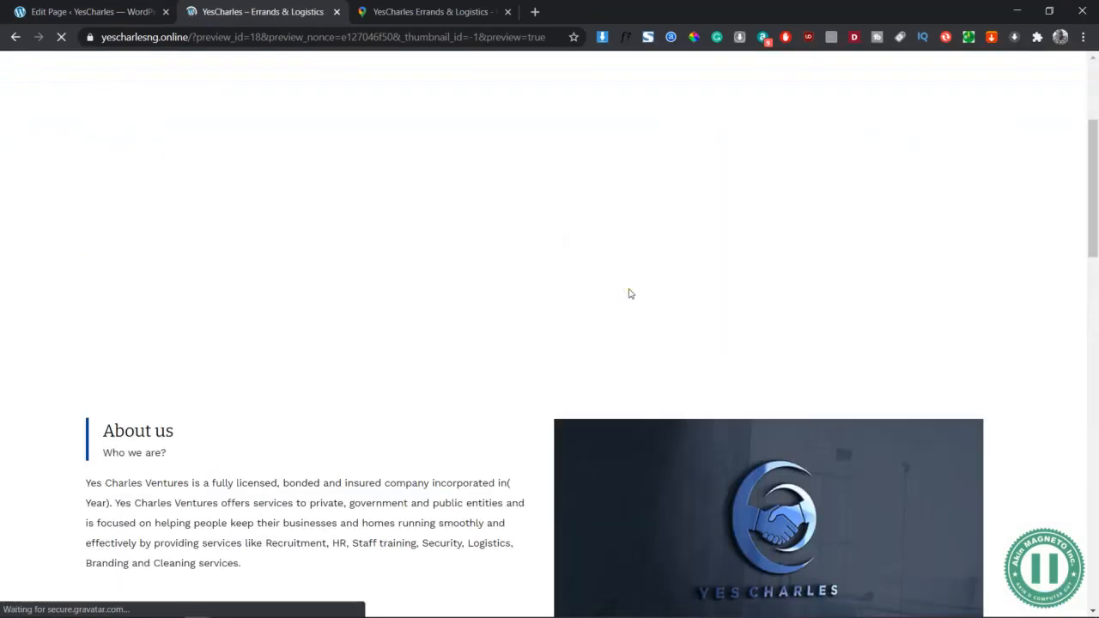
scroll(629, 294, "down", 8)
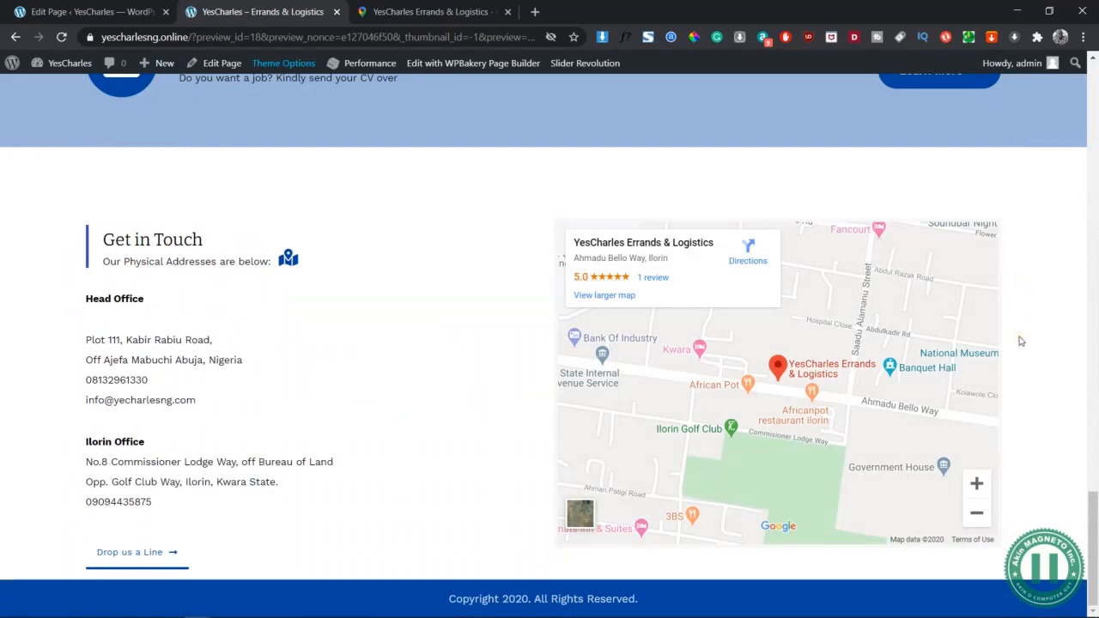
scroll(484, 250, "up", 2)
scroll(476, 272, "down", 2)
scroll(489, 350, "up", 15)
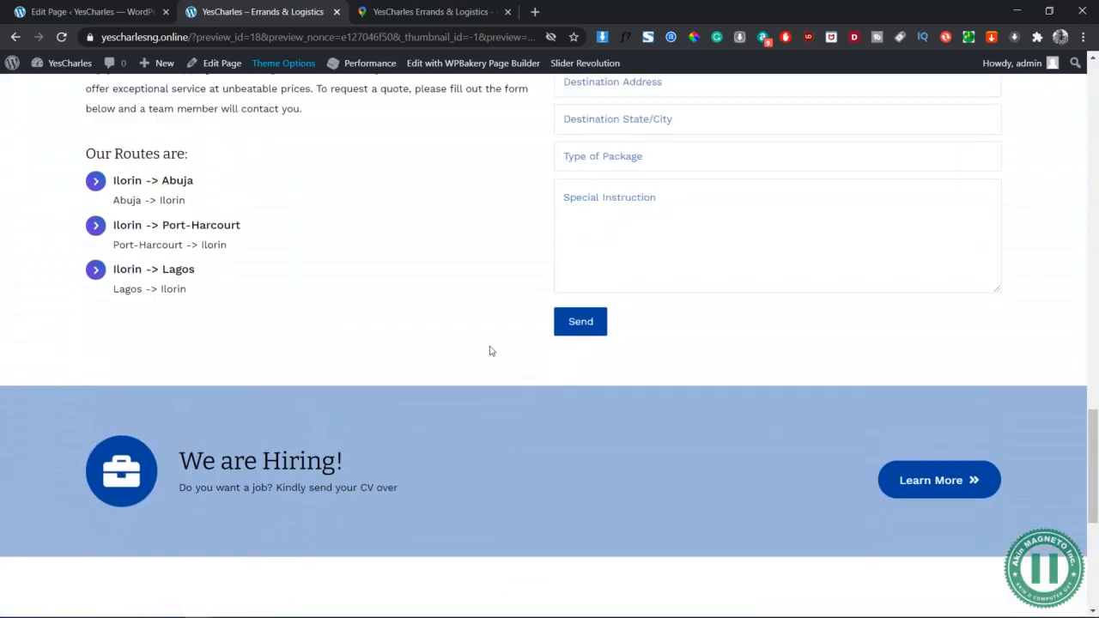
scroll(491, 351, "up", 8)
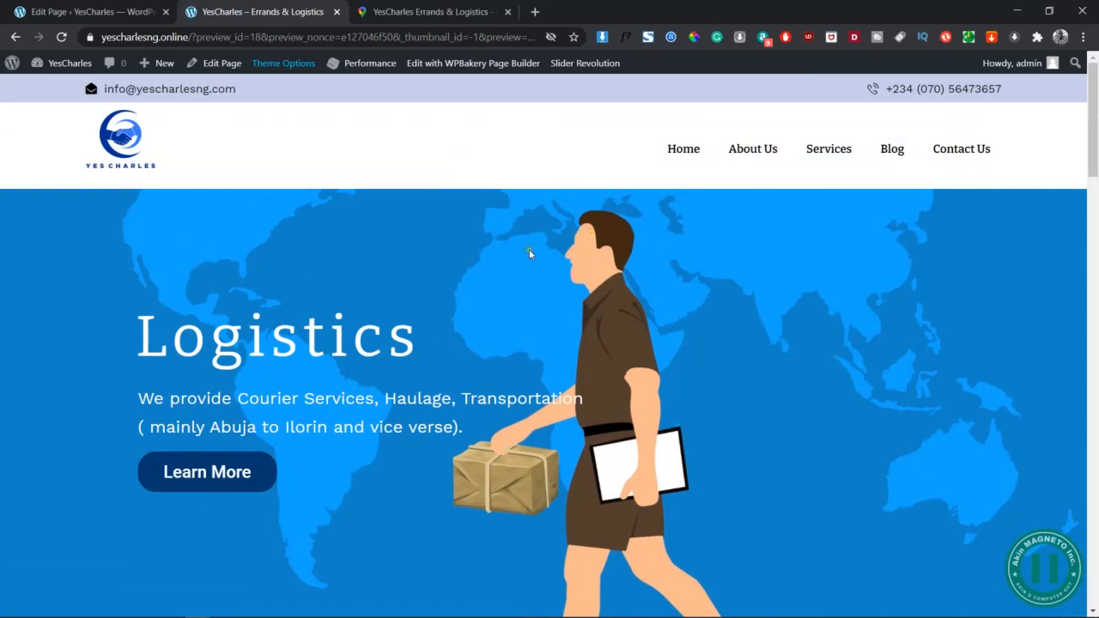
scroll(545, 321, "down", 2)
scroll(545, 320, "up", 2)
scroll(994, 396, "down", 4)
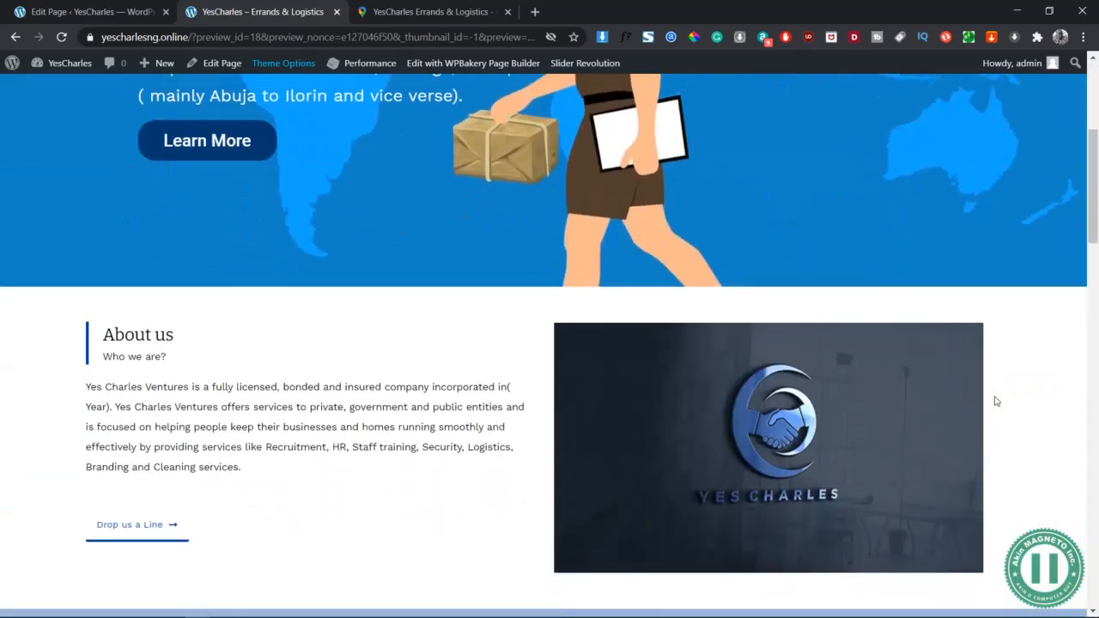
scroll(994, 395, "up", 4)
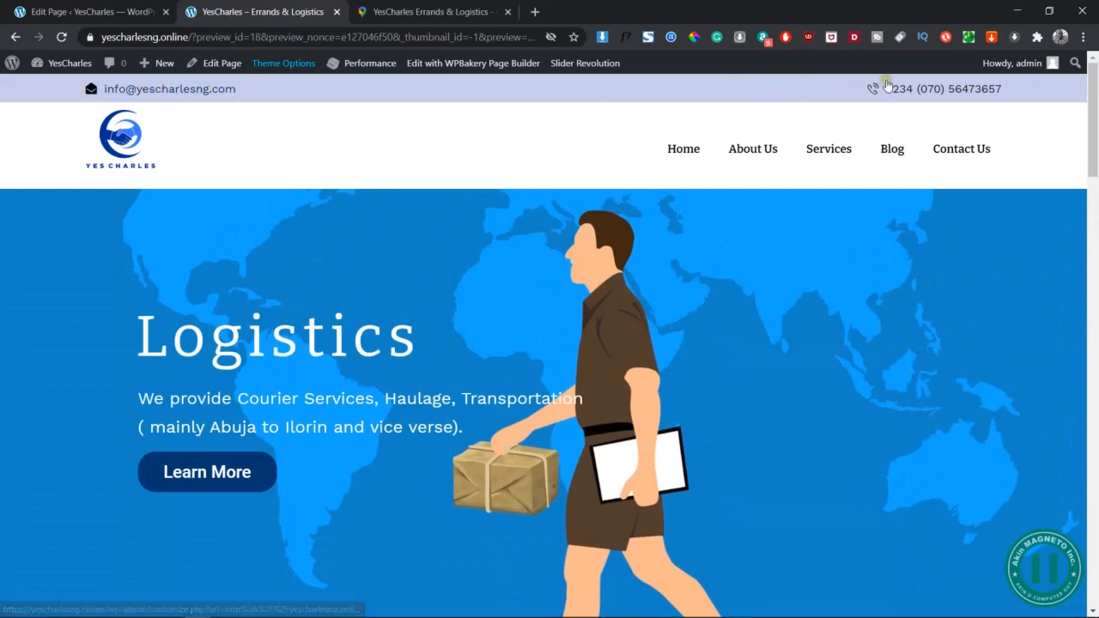
scroll(847, 388, "down", 3)
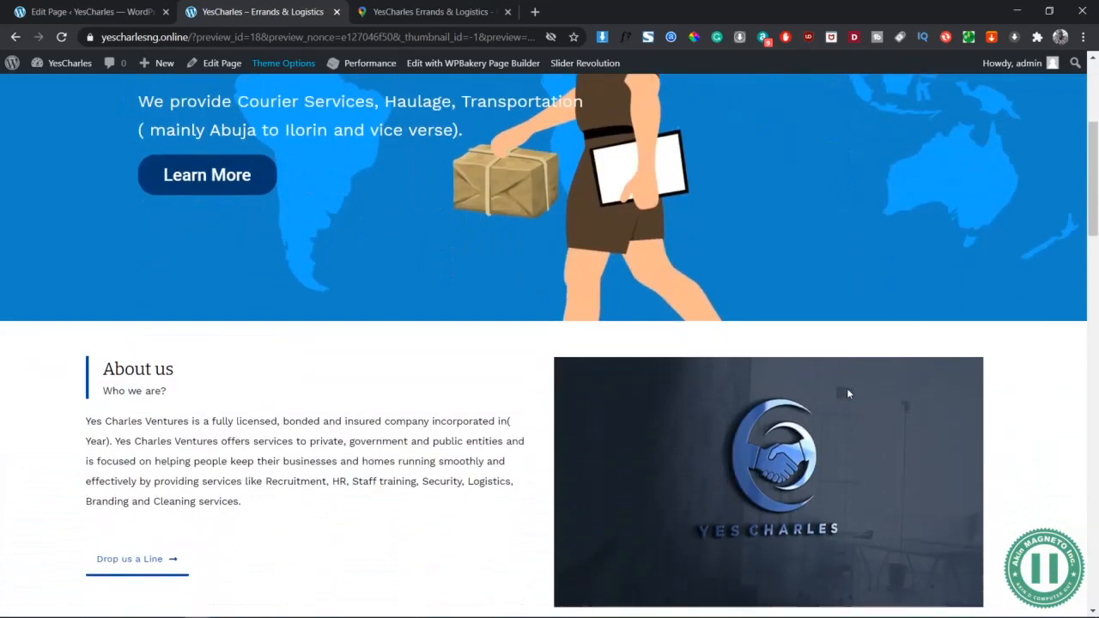
scroll(847, 388, "down", 2)
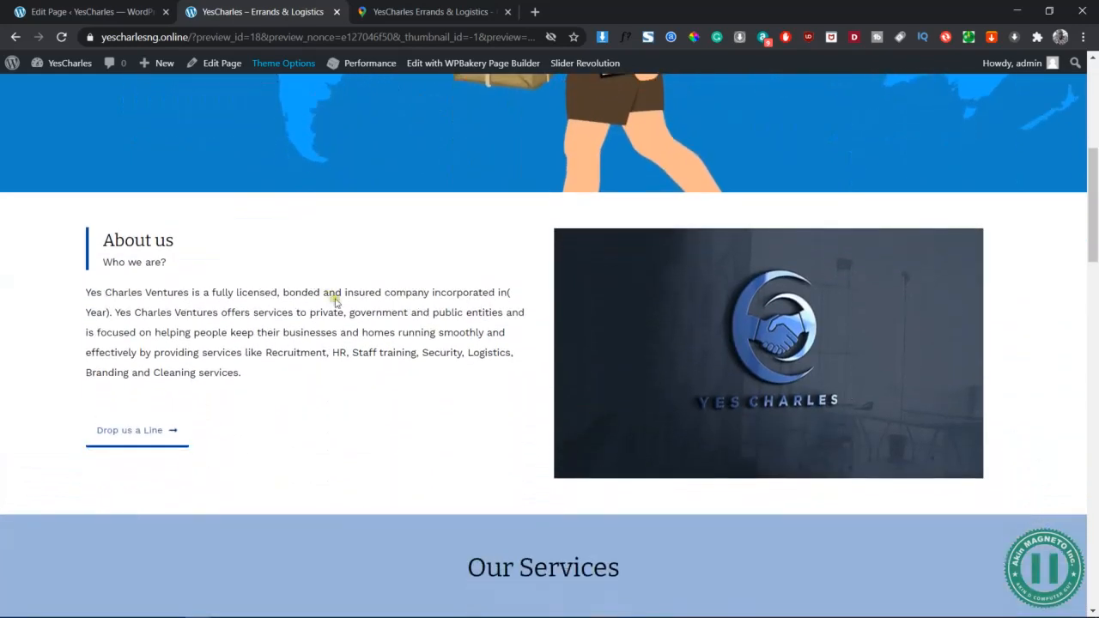
Scroll past About us and Our Routes to the Get in Touch map, then return to the Word wireframe
left_click_drag(248, 375, 264, 353)
scroll(266, 357, "down", 3)
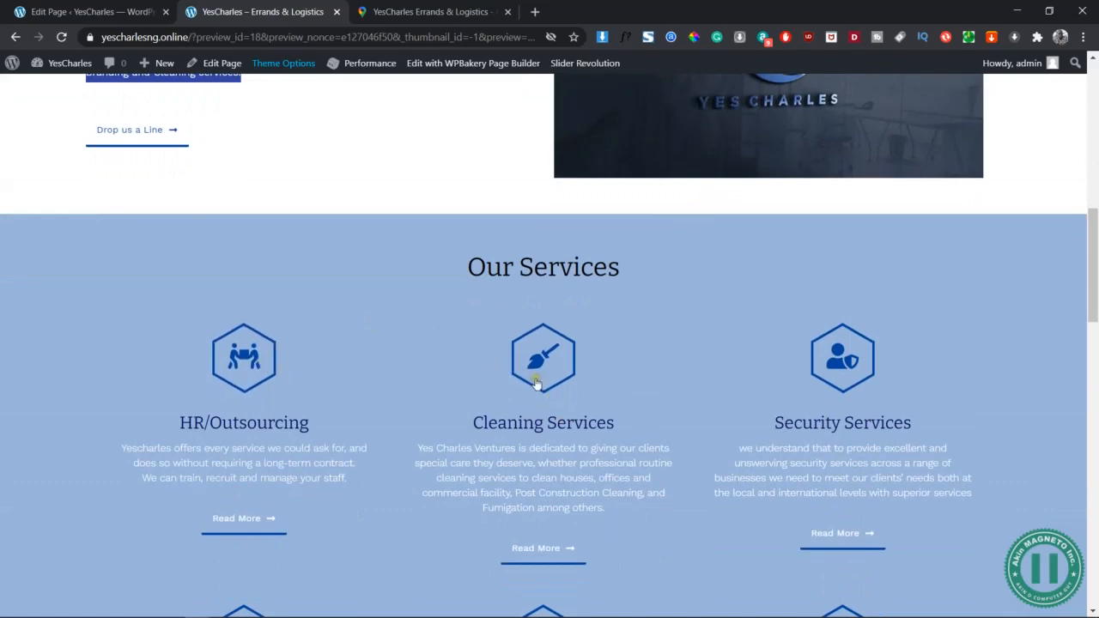
scroll(404, 390, "down", 1)
scroll(402, 392, "down", 5)
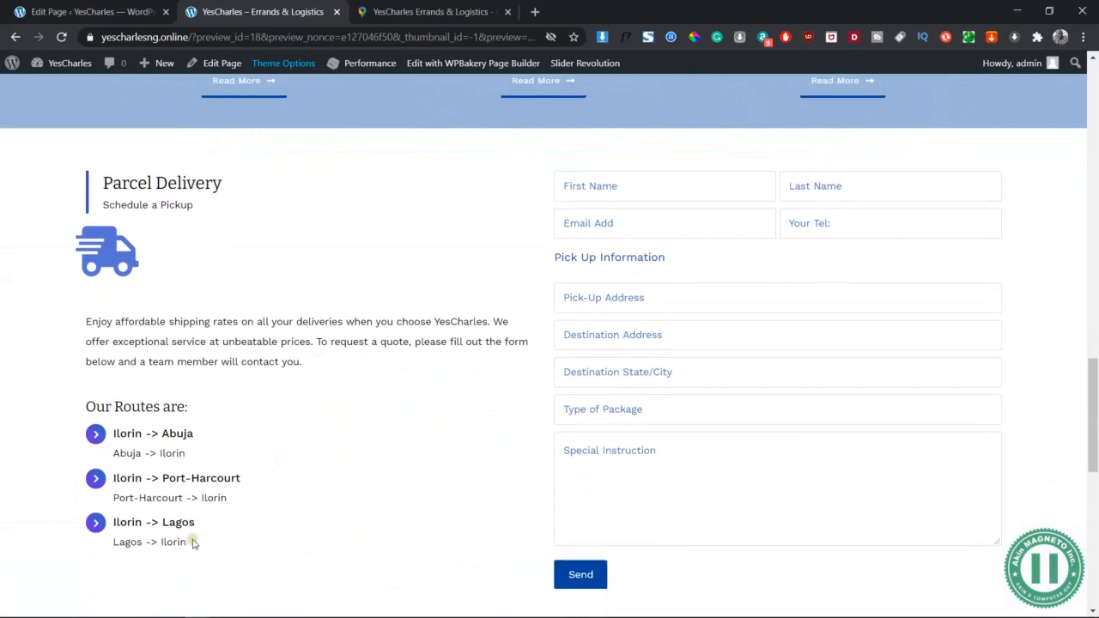
left_click_drag(199, 544, 120, 434)
left_click(232, 382)
scroll(411, 330, "down", 5)
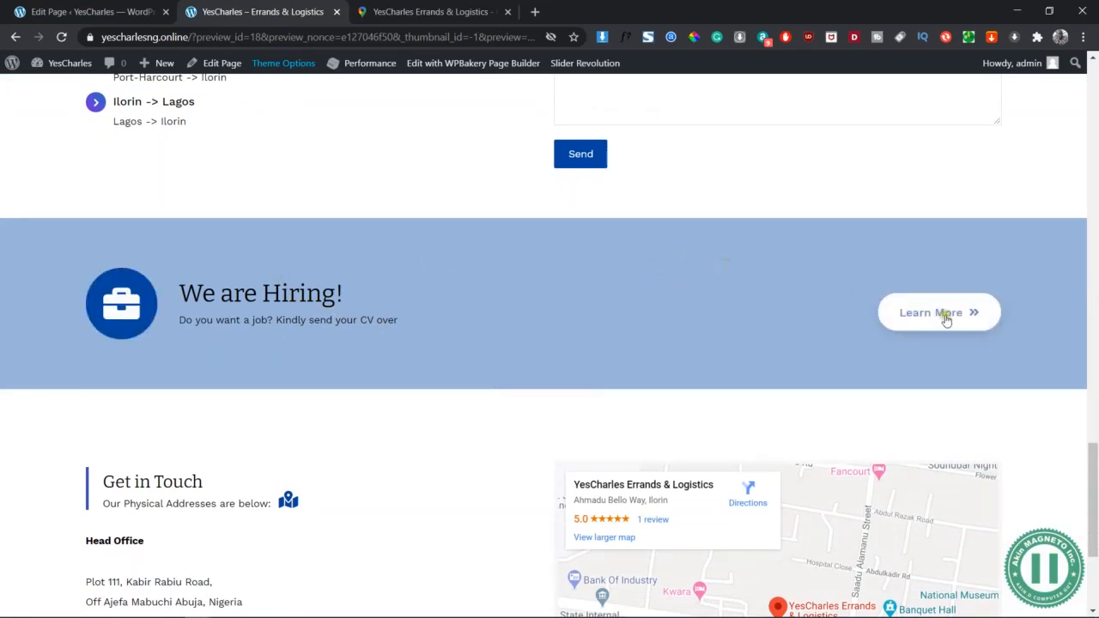
scroll(483, 316, "down", 3)
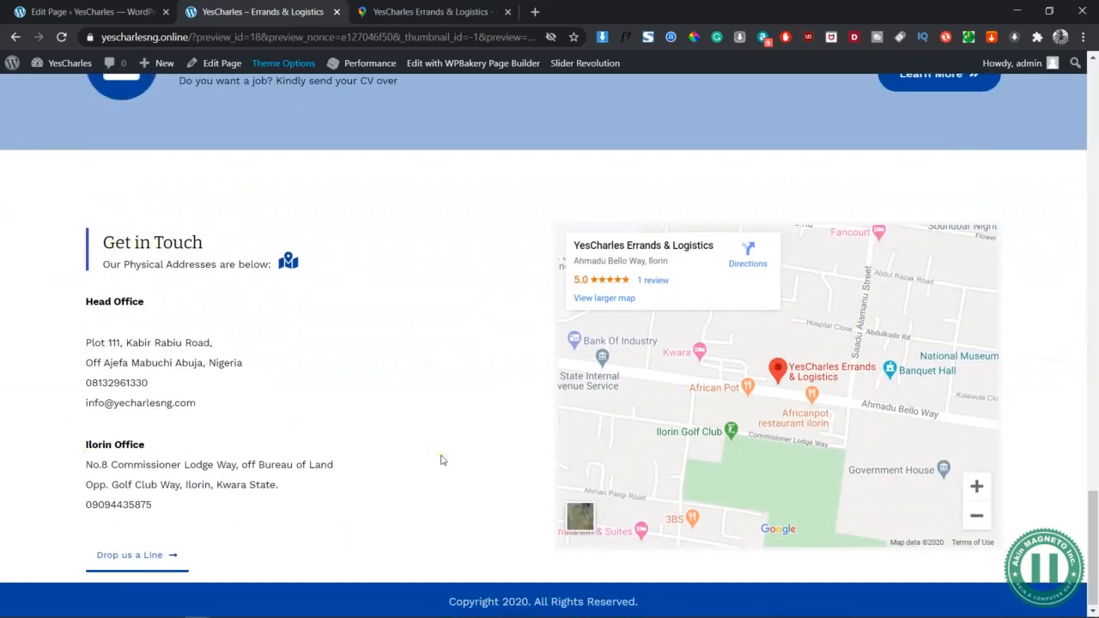
key("alt+Tab")
scroll(441, 266, "up", 5)
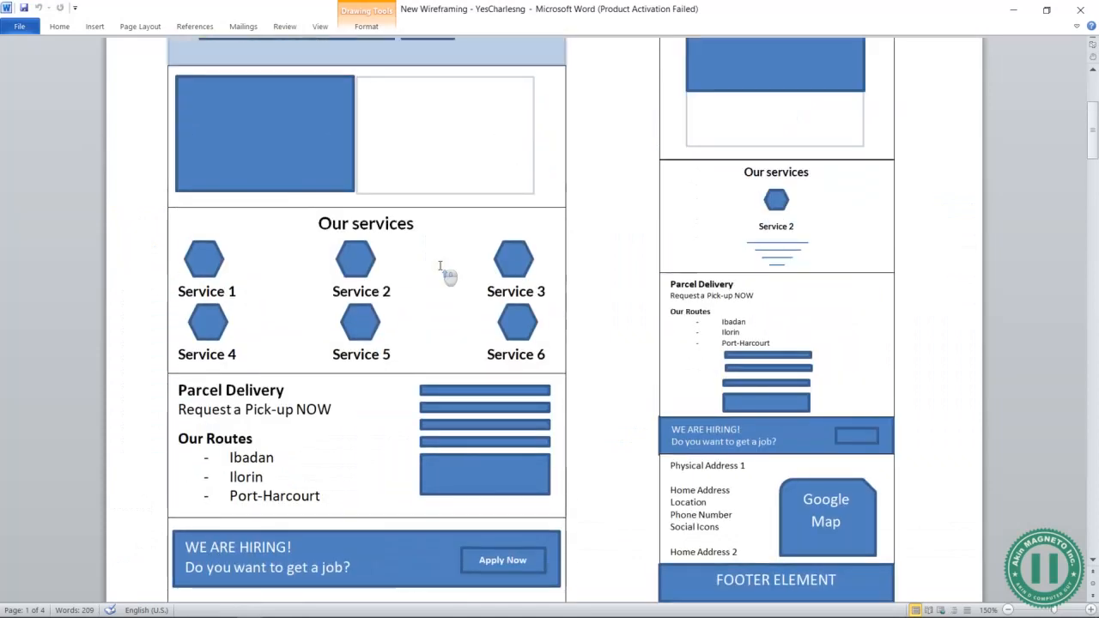
Inspect the mobile search button and the SERVICE 1 banner, text box and button shapes
scroll(440, 267, "up", 2)
scroll(664, 396, "down", 5)
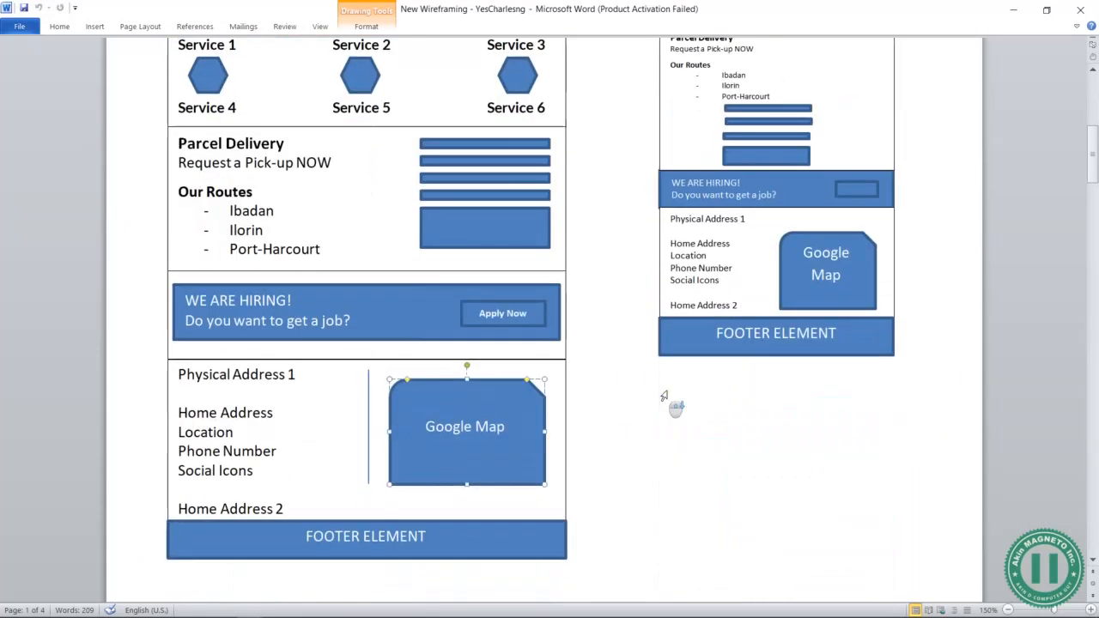
scroll(664, 396, "down", 1)
scroll(664, 396, "up", 6)
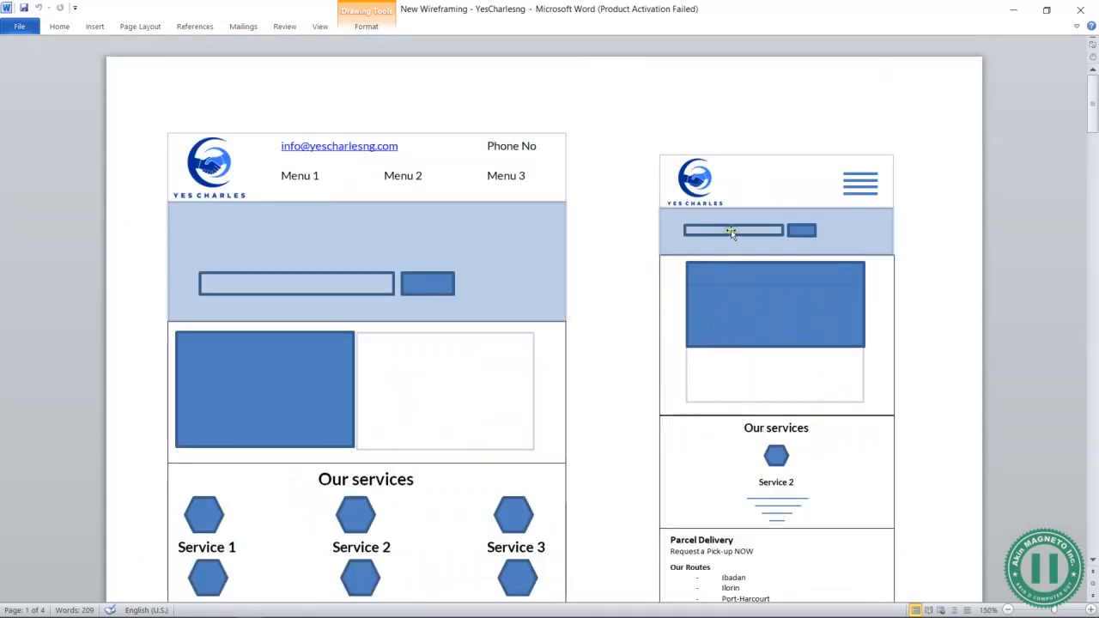
left_click(801, 230)
scroll(628, 393, "down", 15)
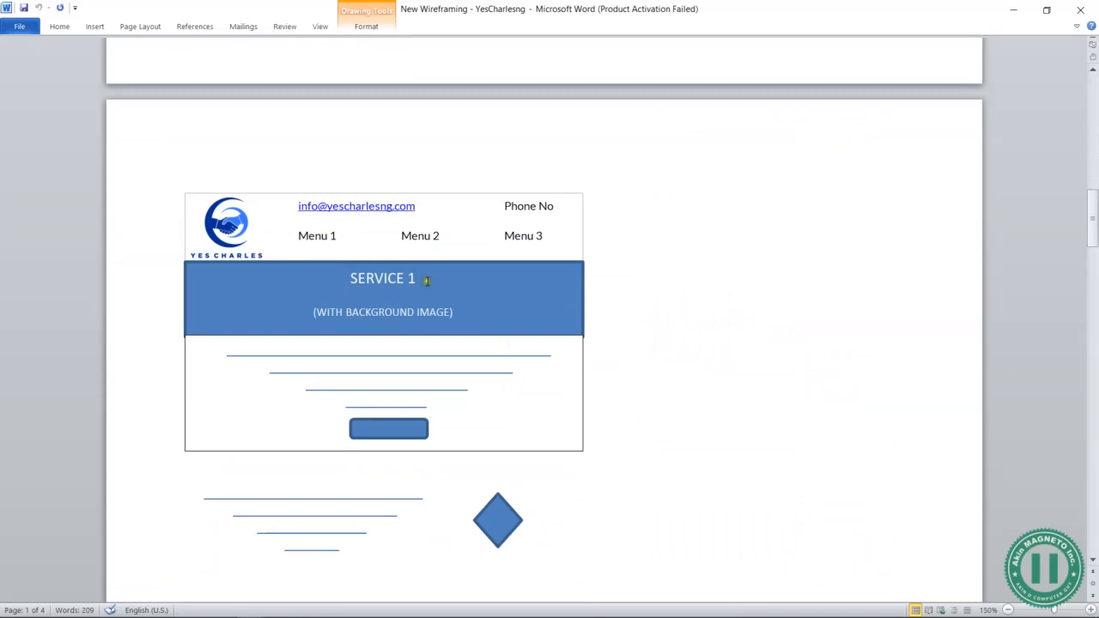
scroll(545, 290, "down", 3)
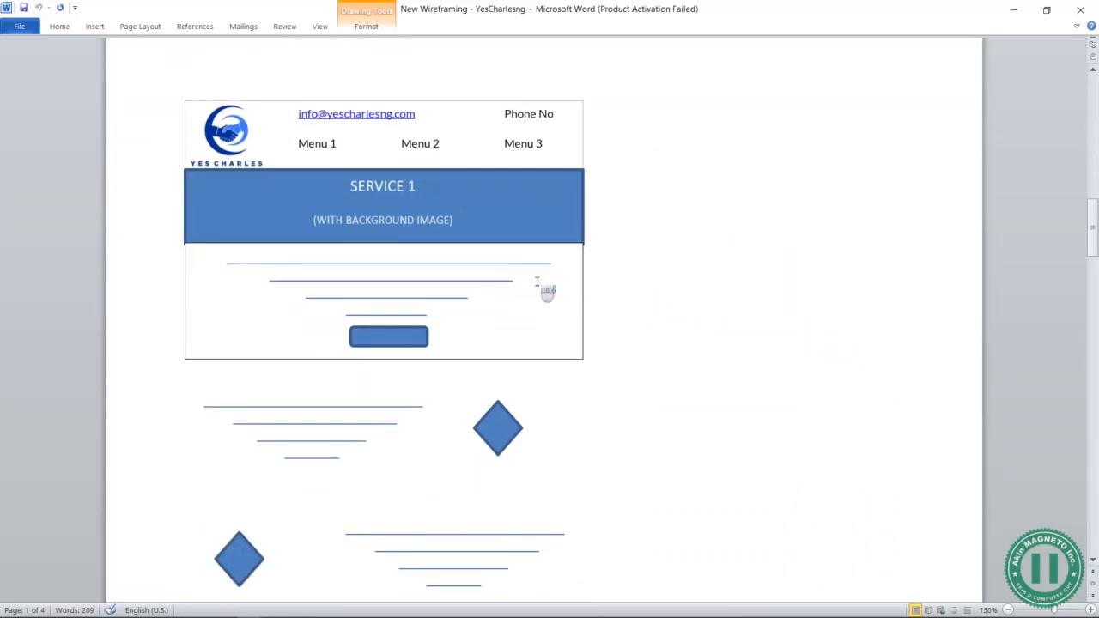
left_click(394, 215)
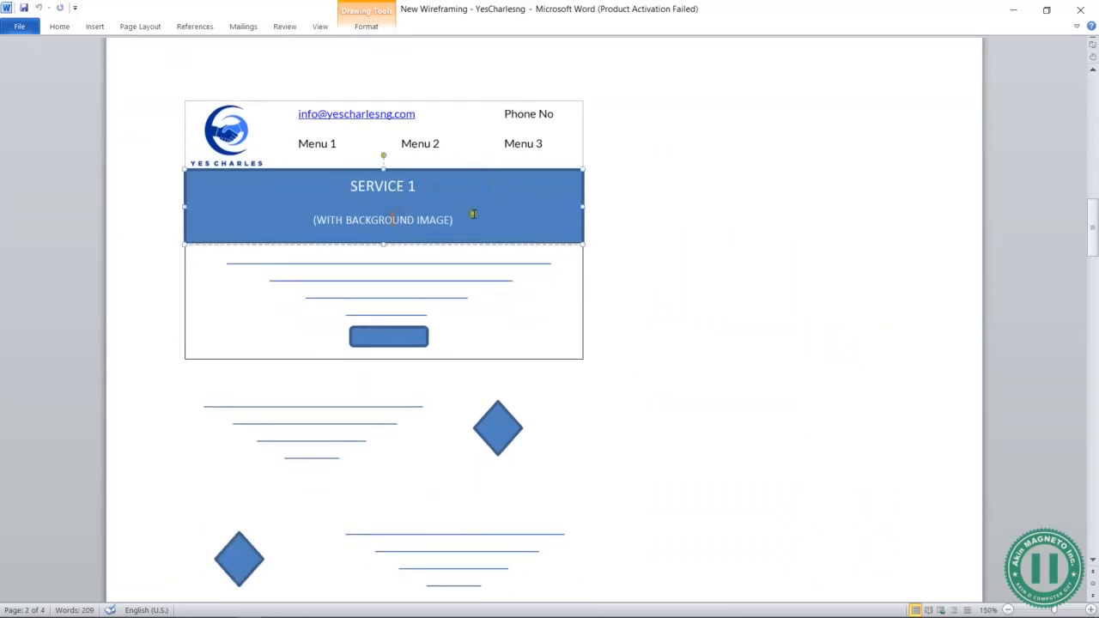
left_click(419, 261)
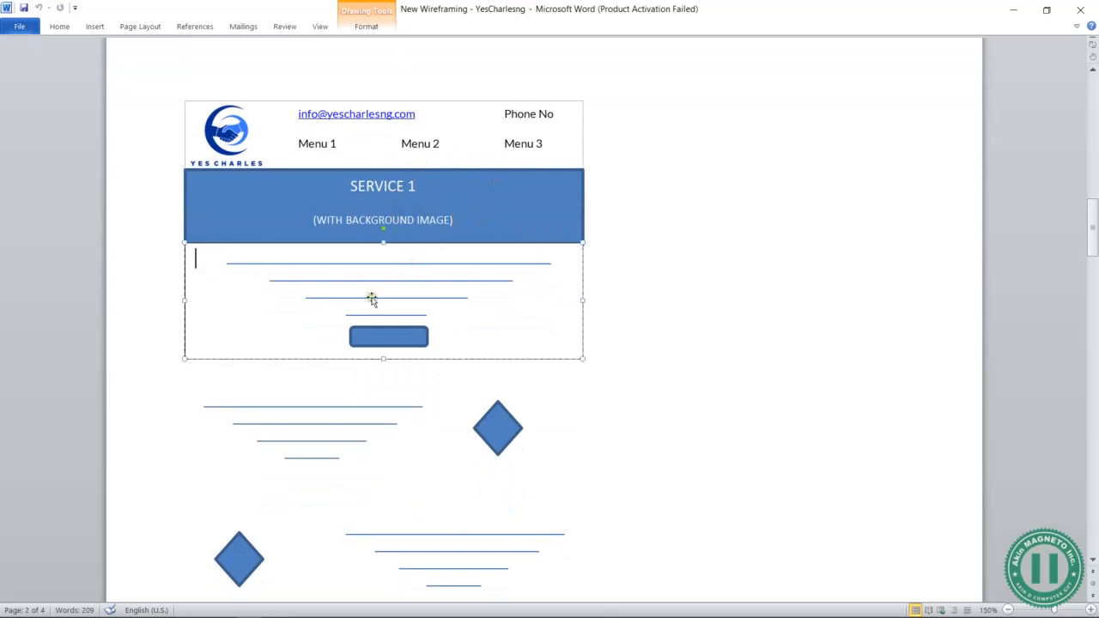
left_click(393, 335)
left_click(619, 398)
Check the Contact Person box, then go back to the Chrome site preview
scroll(618, 398, "down", 3)
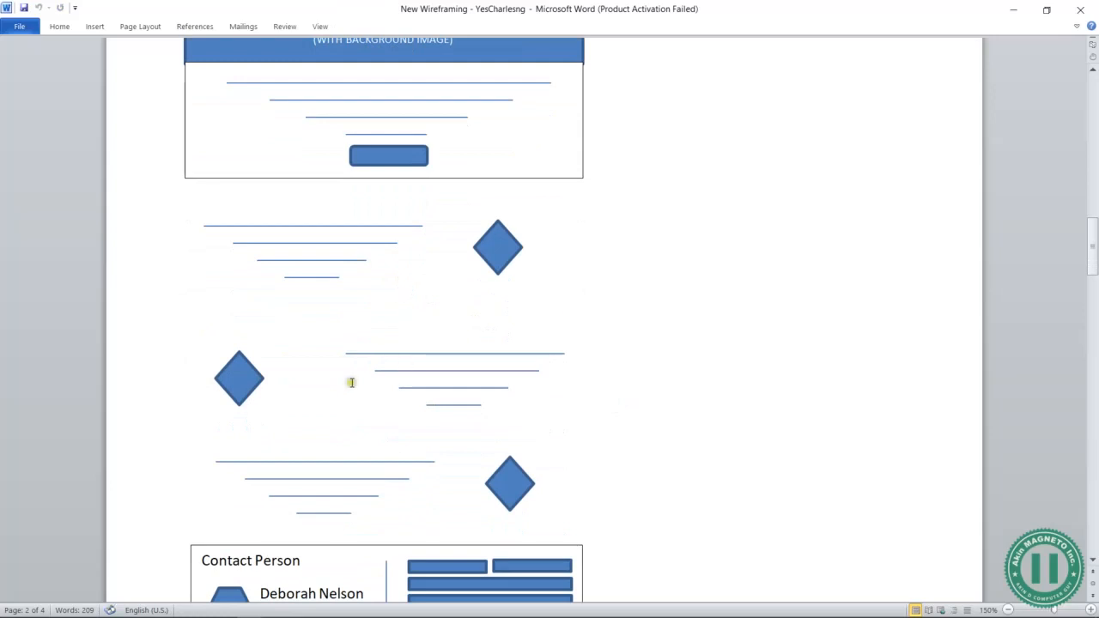
scroll(599, 379, "down", 4)
left_click(375, 330)
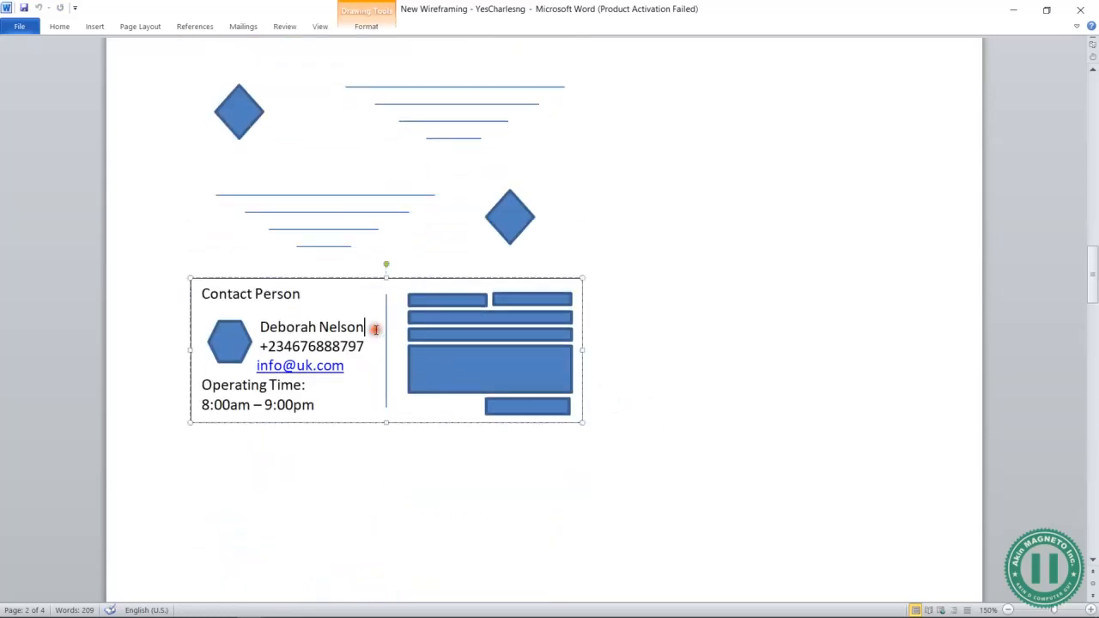
left_click(639, 323)
key("alt+Tab")
scroll(529, 263, "down", 4)
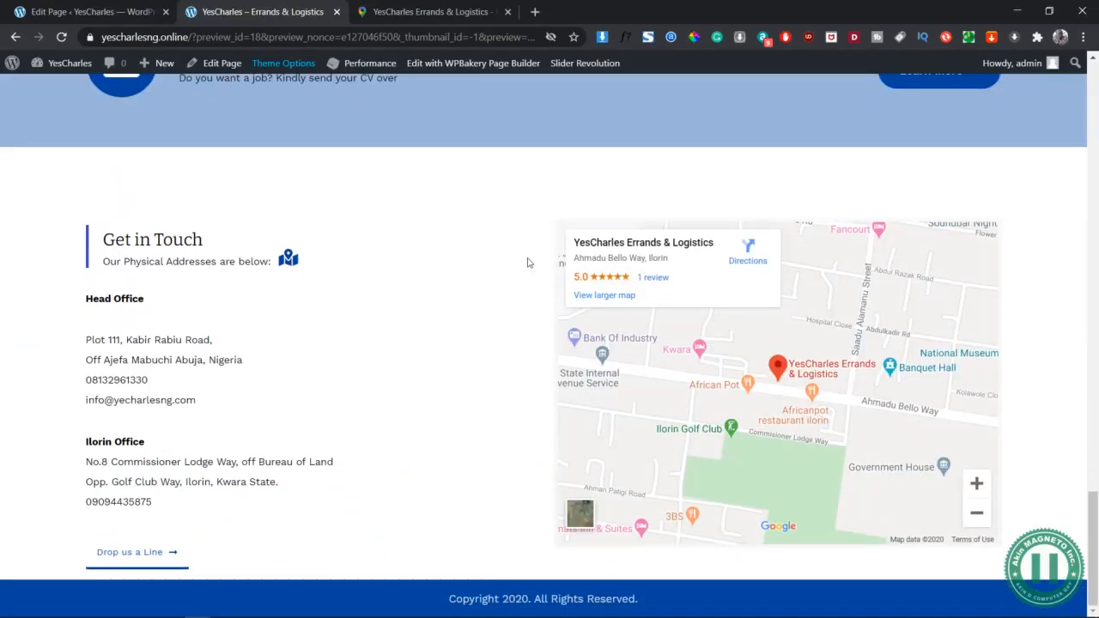
Glance at the live site's Get in Touch map in the other Chrome window, then return to the Word wireframe
key("alt+Tab")
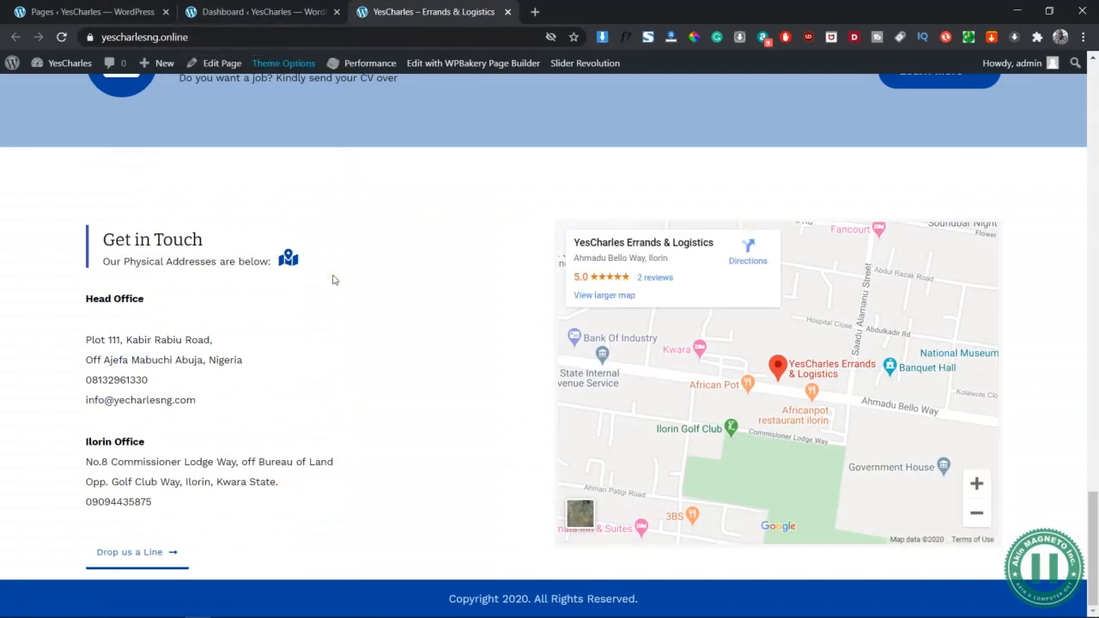
scroll(361, 177, "up", 1)
key("alt+Tab")
scroll(464, 167, "up", 6)
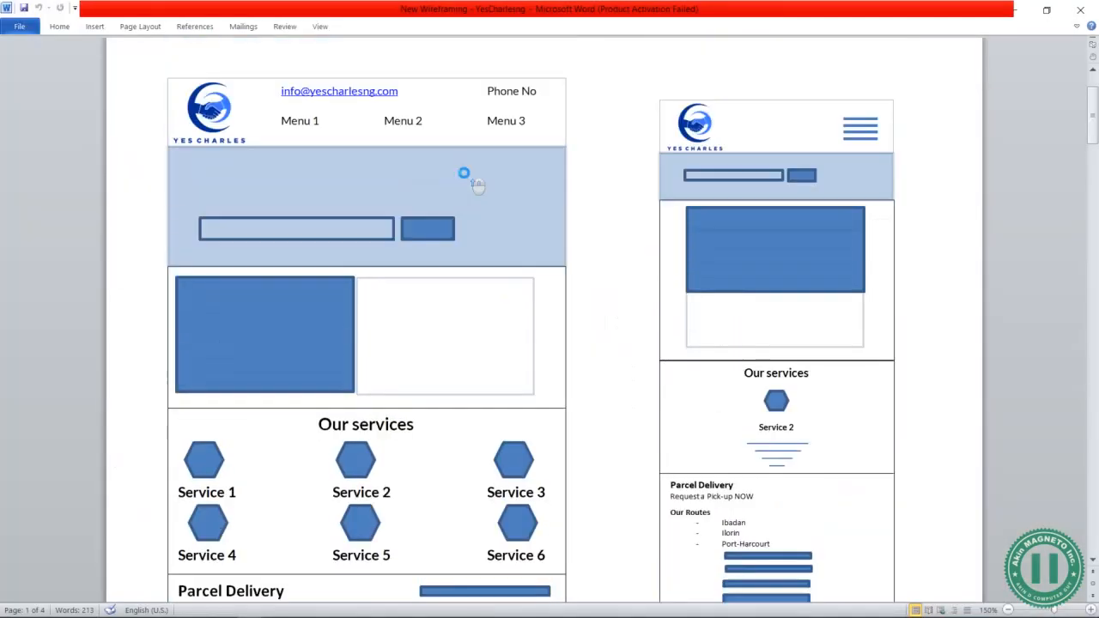
Scroll the wireframe to review the SERVICE 1 layout
scroll(476, 184, "down", 12)
scroll(479, 185, "down", 10)
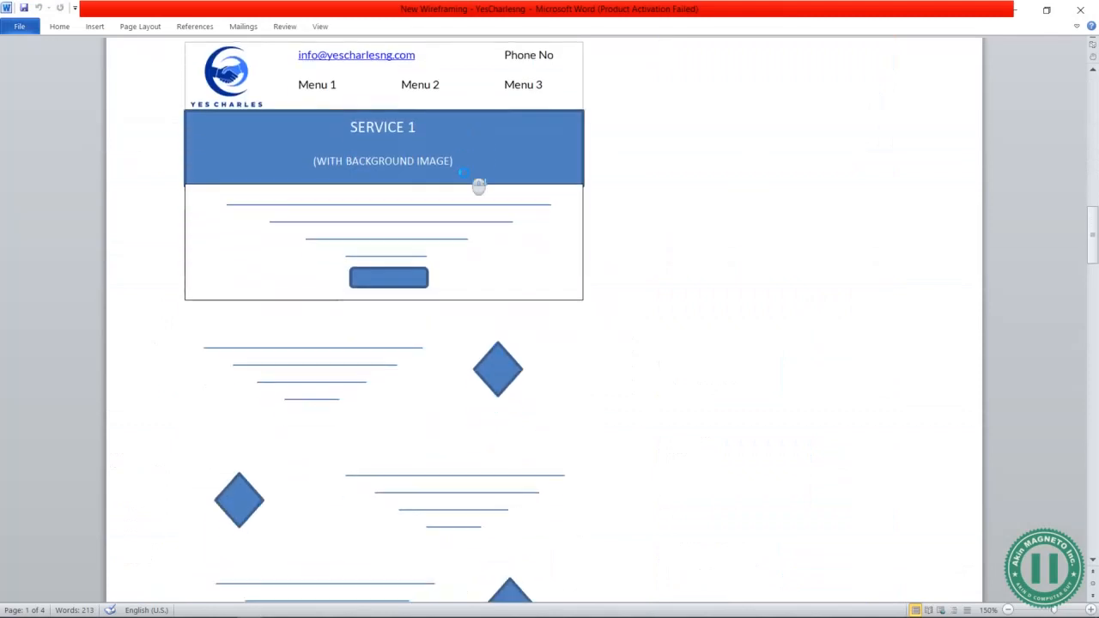
scroll(427, 111, "up", 2)
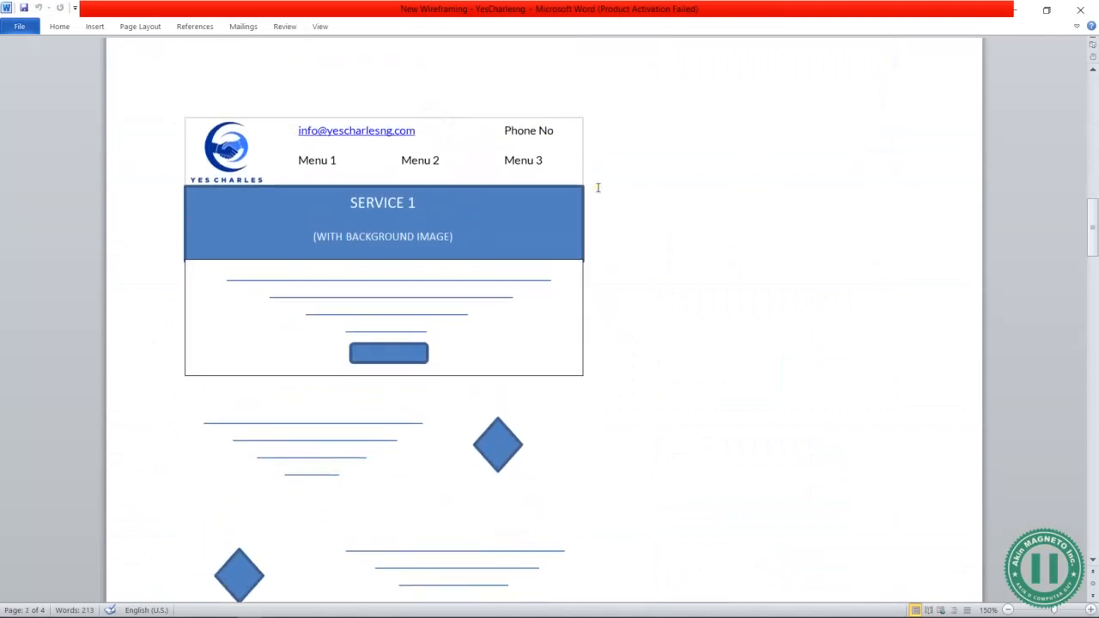
scroll(599, 188, "down", 2)
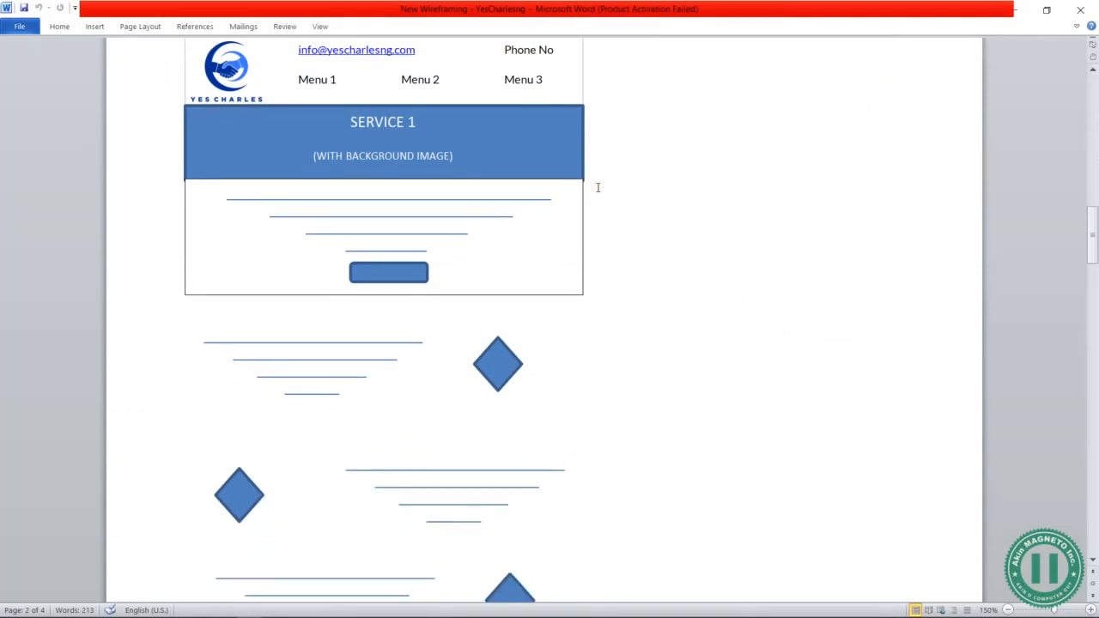
scroll(598, 187, "up", 2)
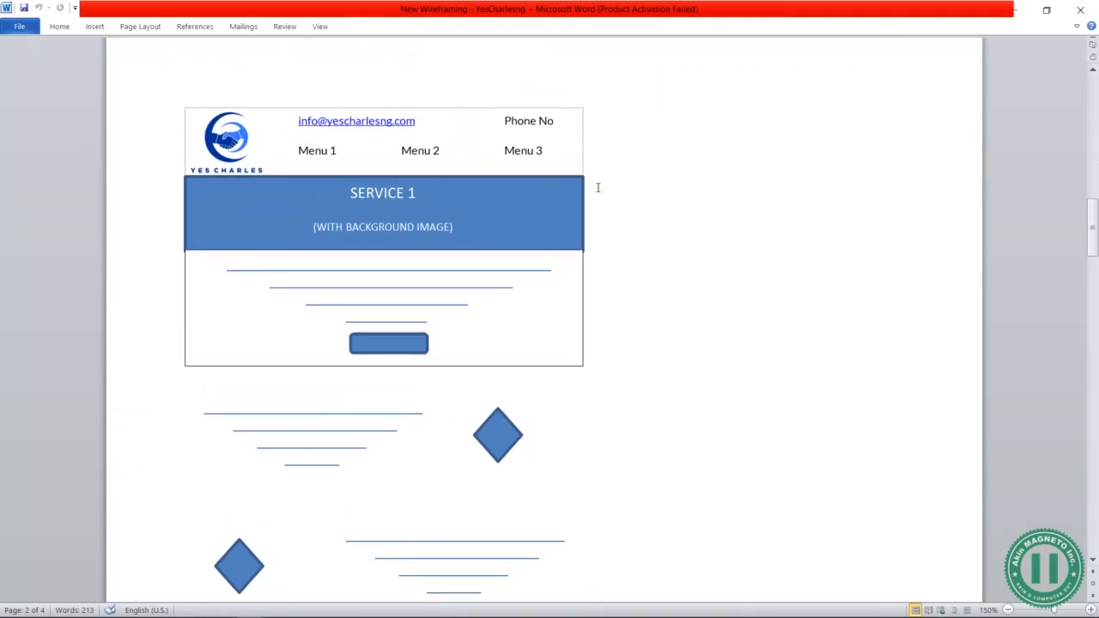
Read through the Cleaning Services text in the Yes Charlse company document
key("alt+Tab")
key("alt+Tab")
scroll(581, 220, "down", 5)
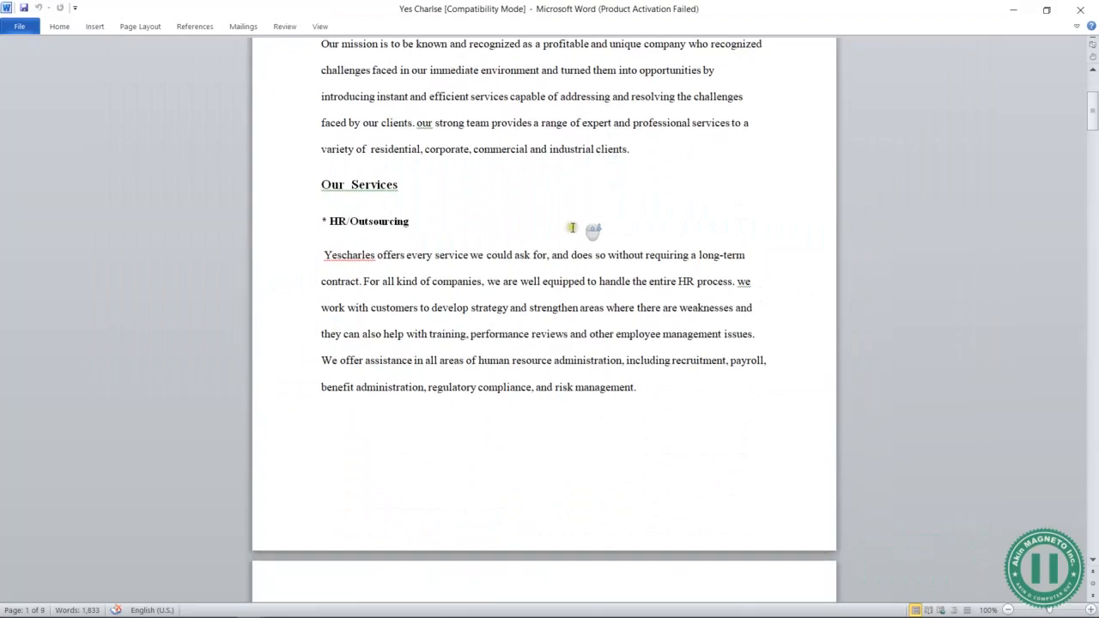
scroll(581, 220, "down", 20)
scroll(536, 287, "down", 20)
scroll(535, 287, "up", 20)
scroll(535, 287, "down", 15)
scroll(535, 287, "down", 13)
Examine the SERVICE 1 banner shape and its text in the wireframe, then head to Chrome
key("alt+Tab")
left_click(428, 204)
left_click(504, 179)
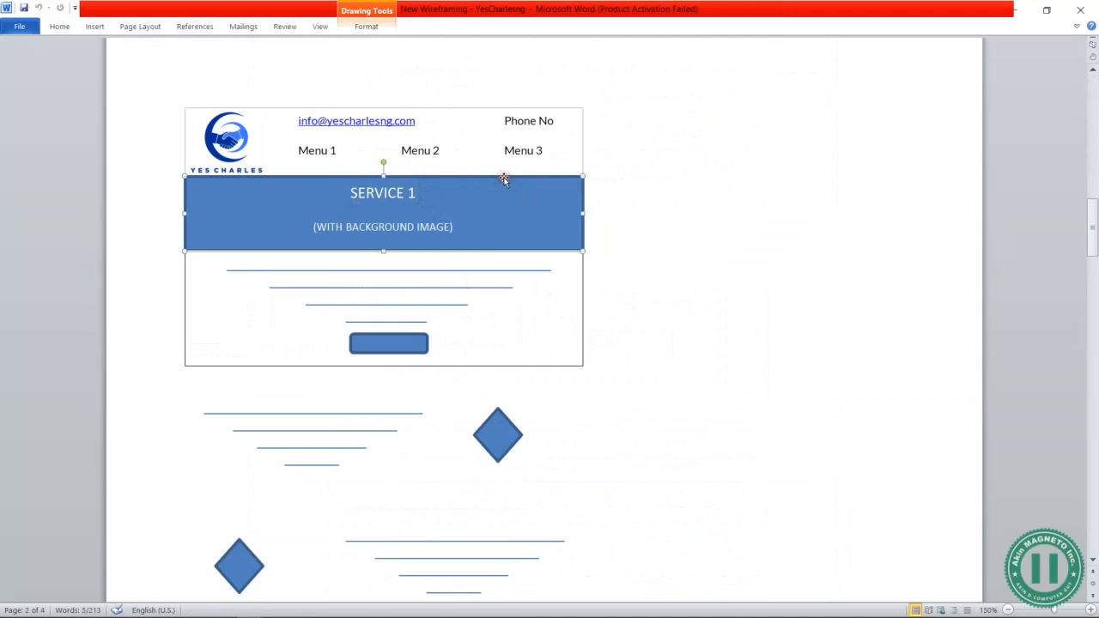
left_click(414, 189)
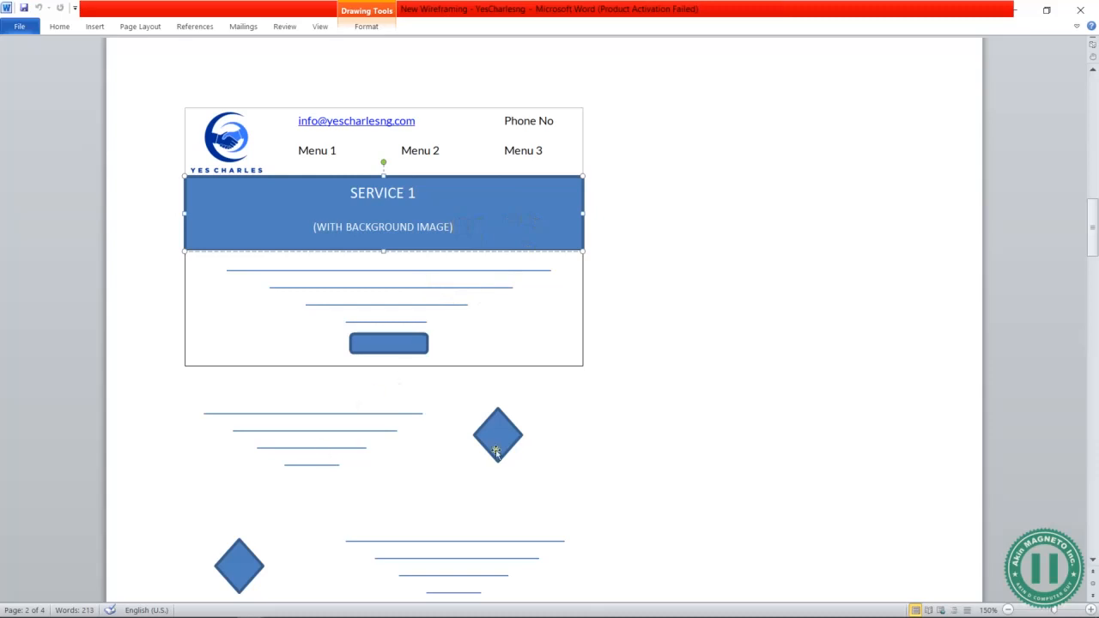
key("alt+Tab")
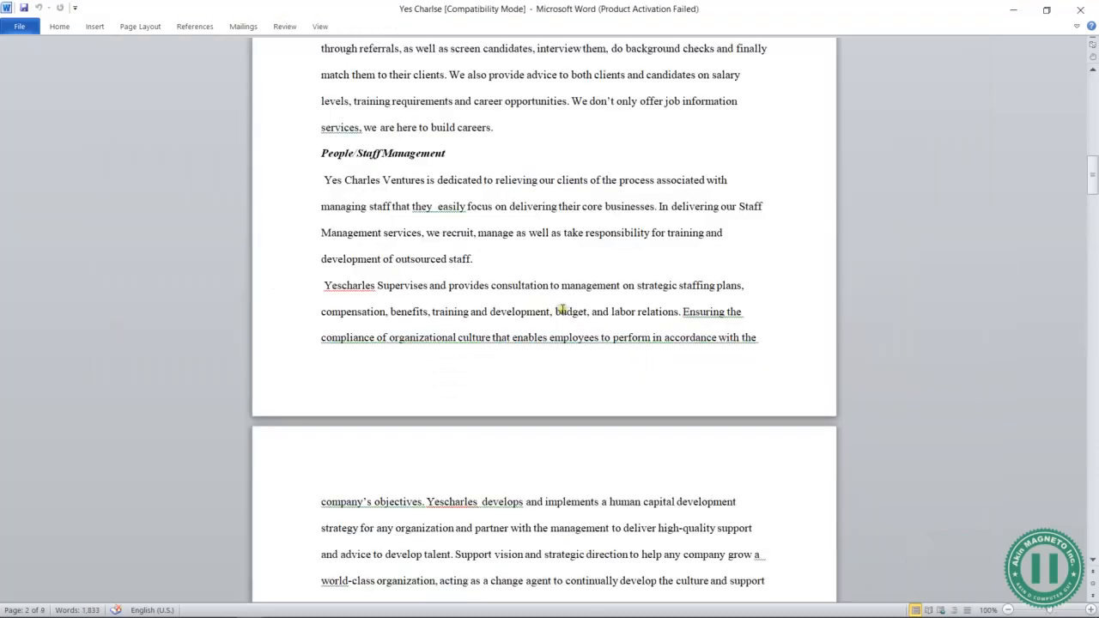
key("alt+Tab")
Create a new page using + New > Page in the Dashboard tab's admin bar
mouse_move(172, 69)
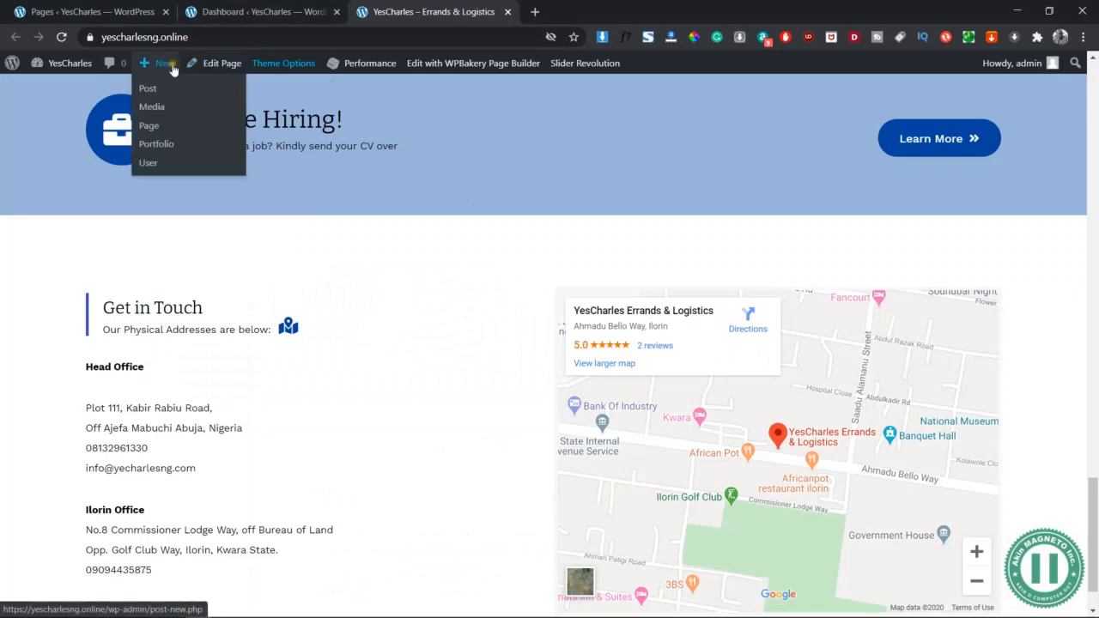
left_click(149, 126)
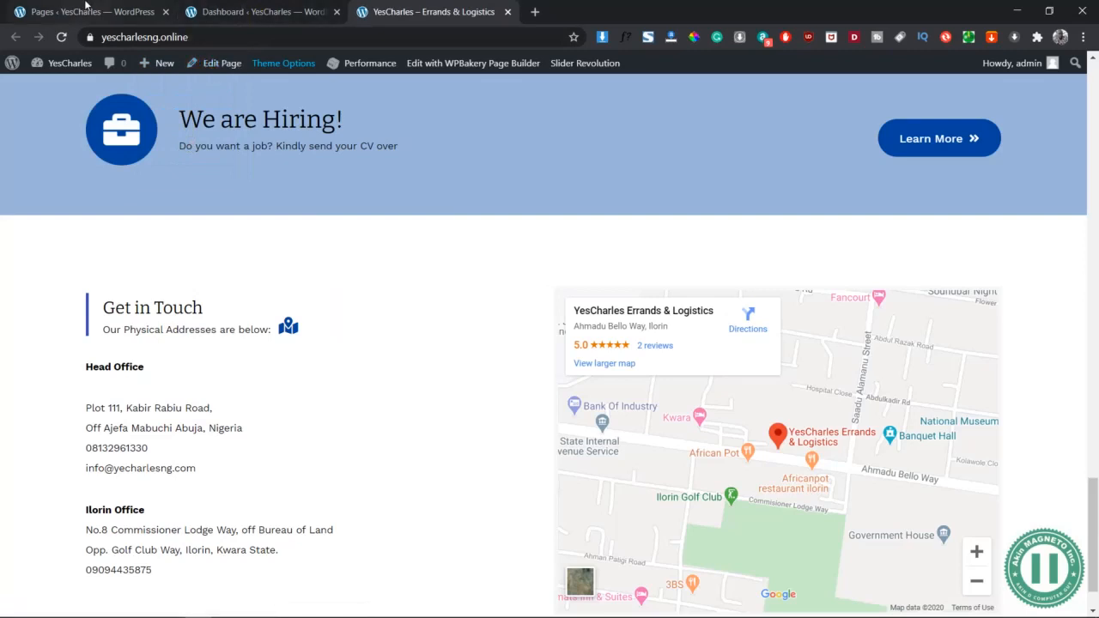
left_click(241, 12)
mouse_move(169, 70)
left_click(152, 129)
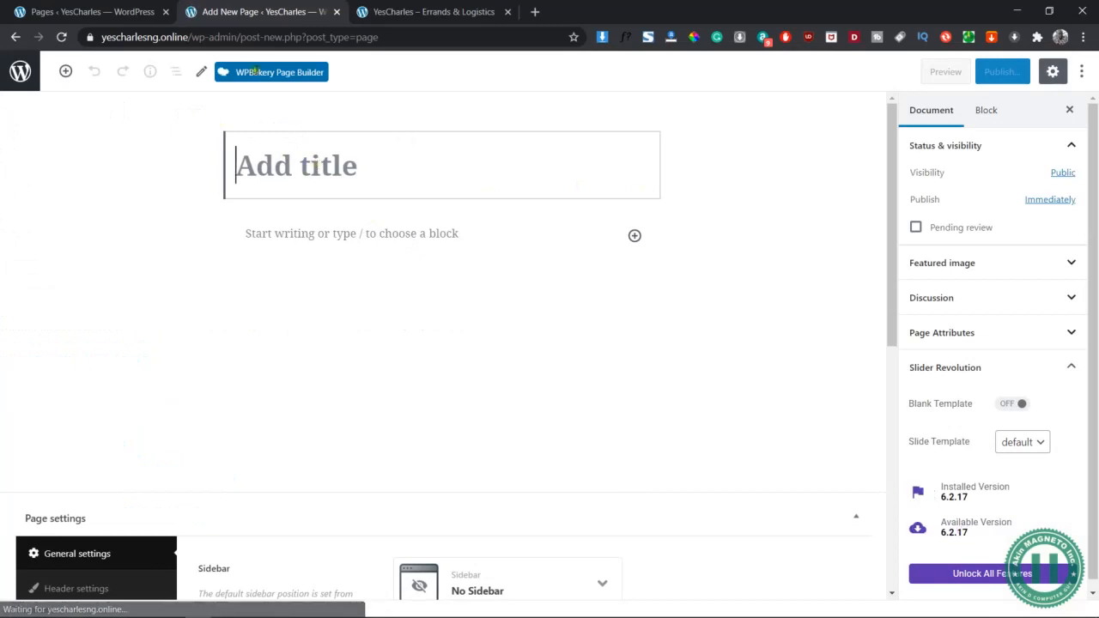
Title the page 'Cleaning Service' and save it as a draft in the WPBakery editor
left_click(308, 77)
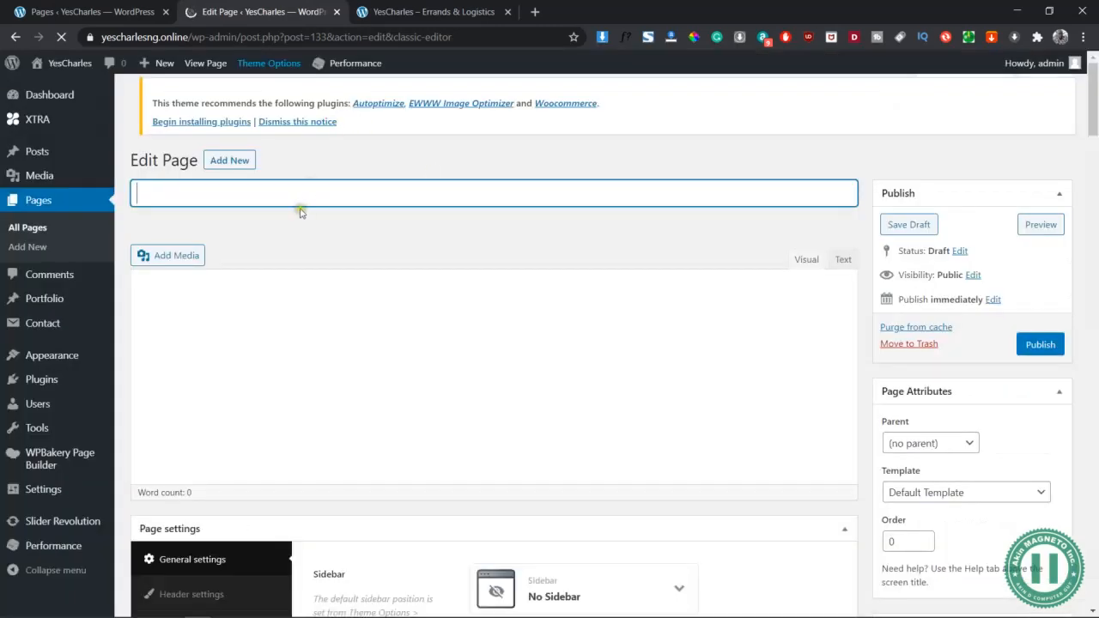
type("Cleaning Service")
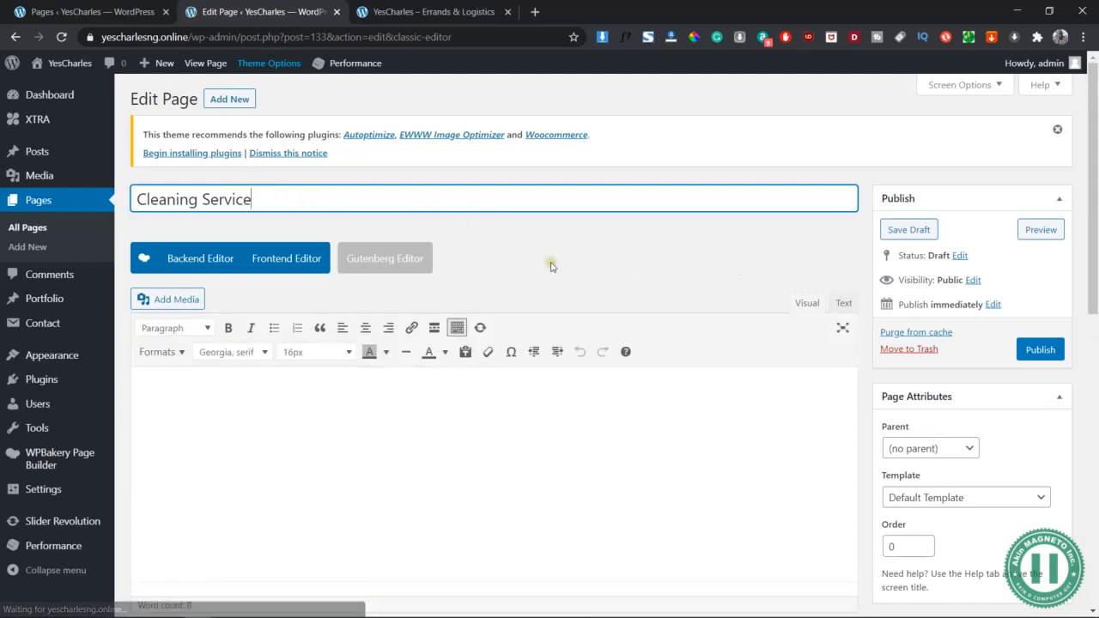
left_click(911, 230)
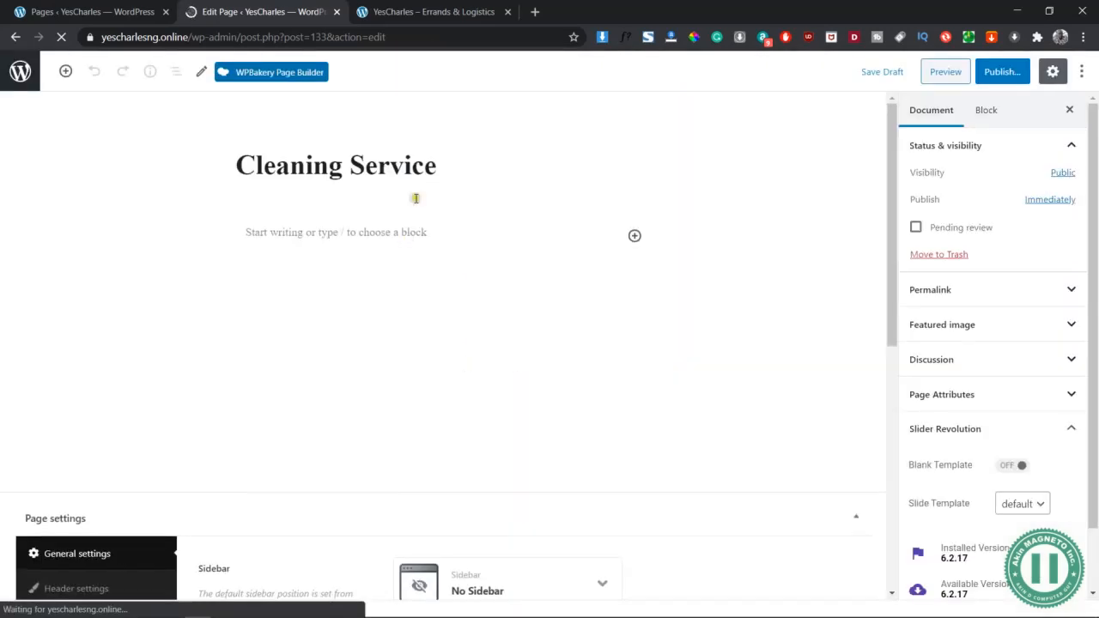
left_click(296, 75)
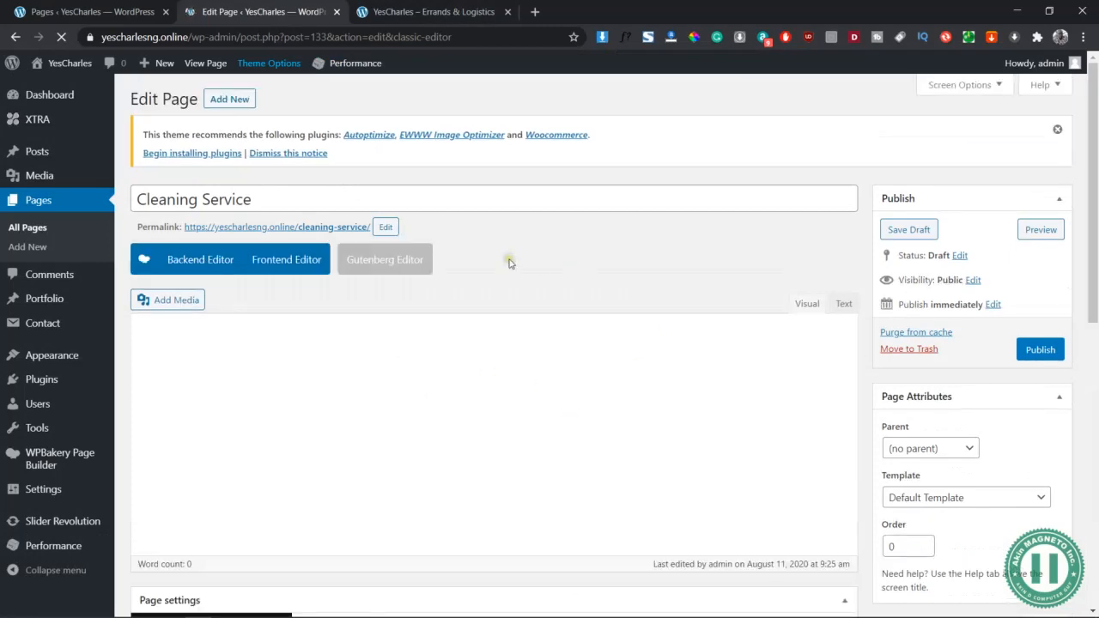
Set the page to have no gap between header and content
scroll(712, 378, "down", 3)
scroll(713, 378, "down", 1)
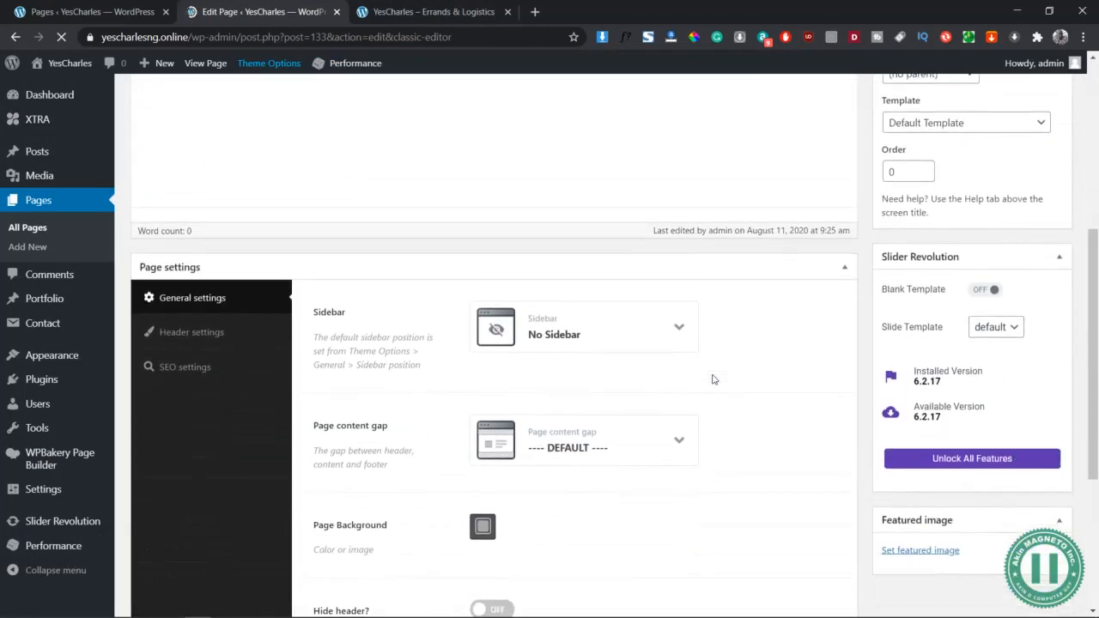
scroll(523, 352, "down", 1)
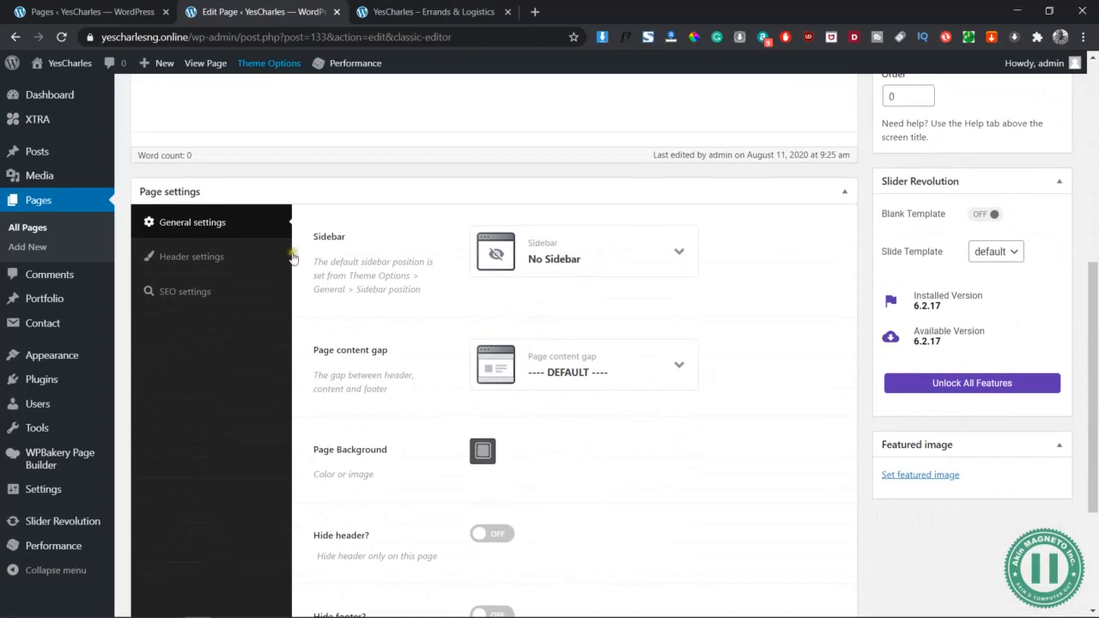
scroll(292, 257, "up", 4)
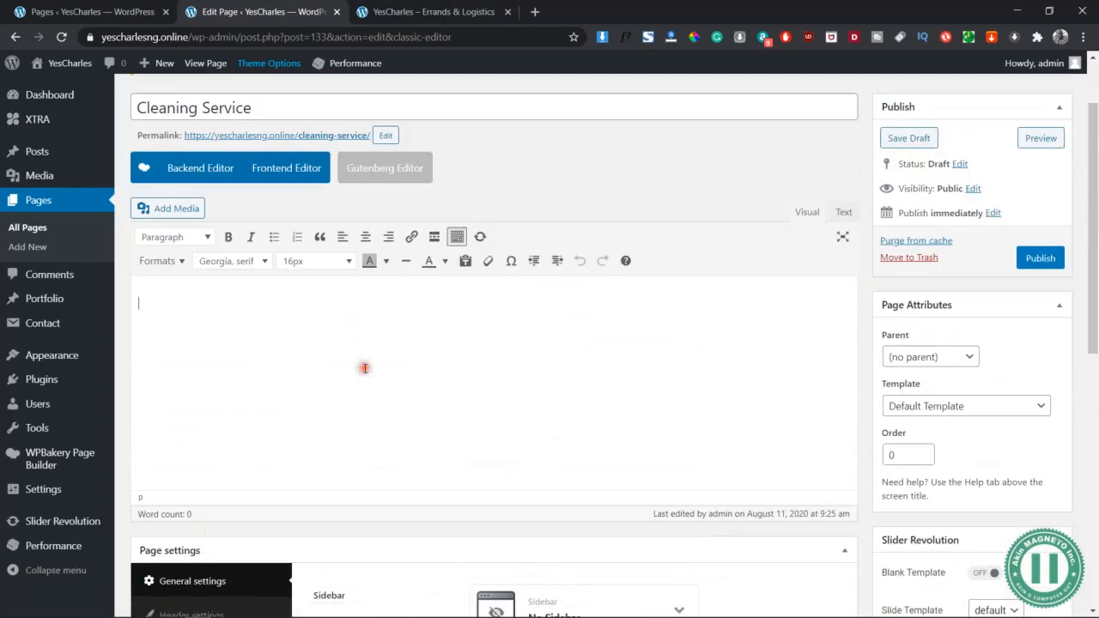
scroll(527, 373, "down", 5)
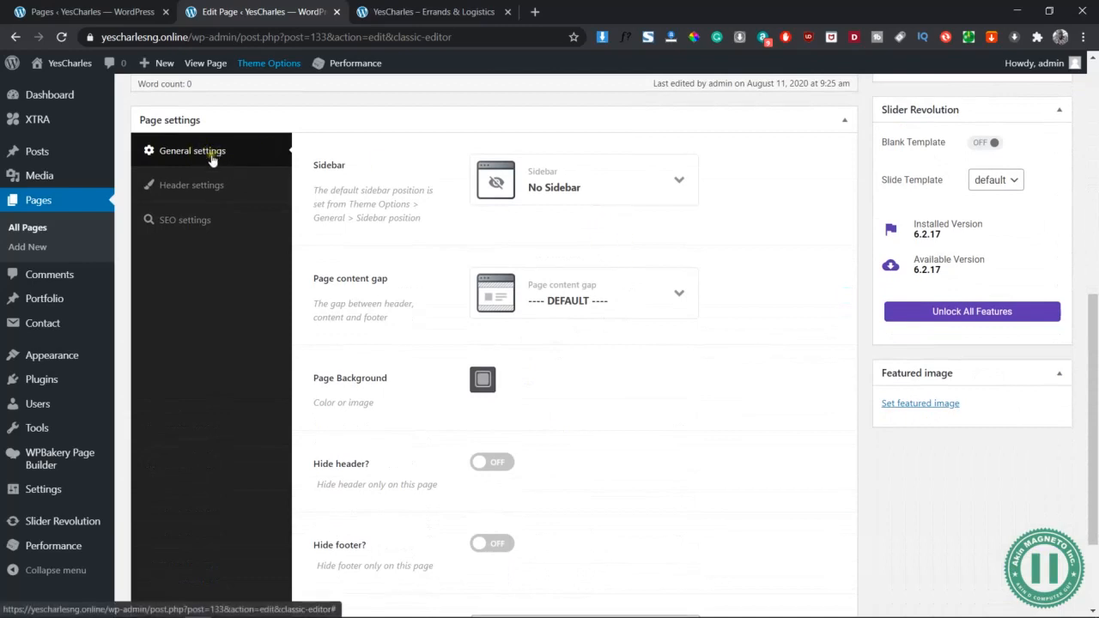
left_click(679, 294)
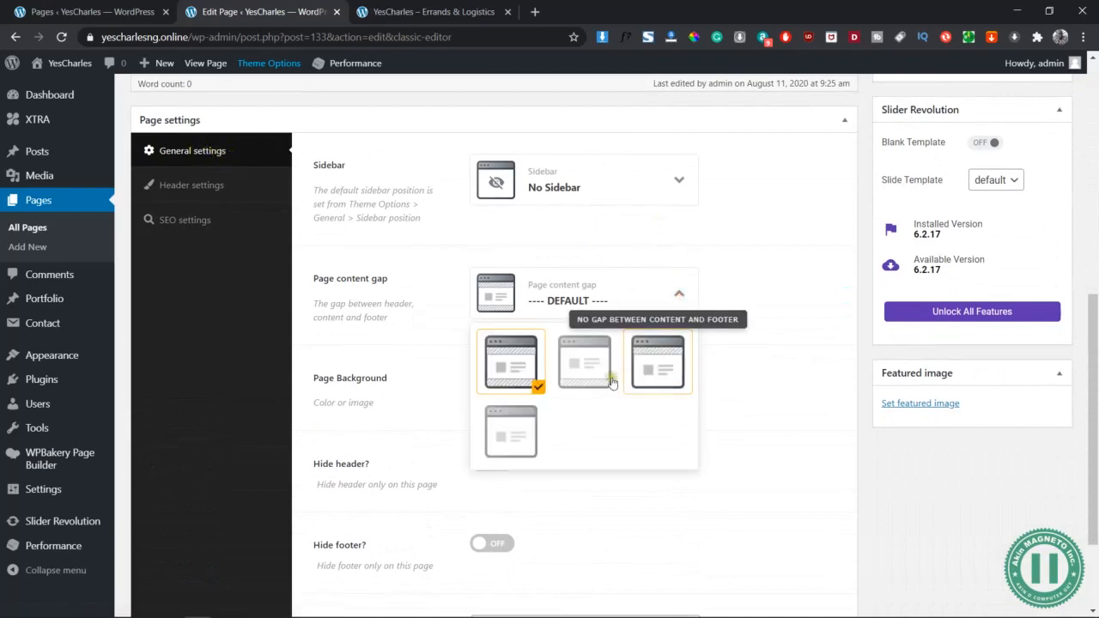
left_click(581, 366)
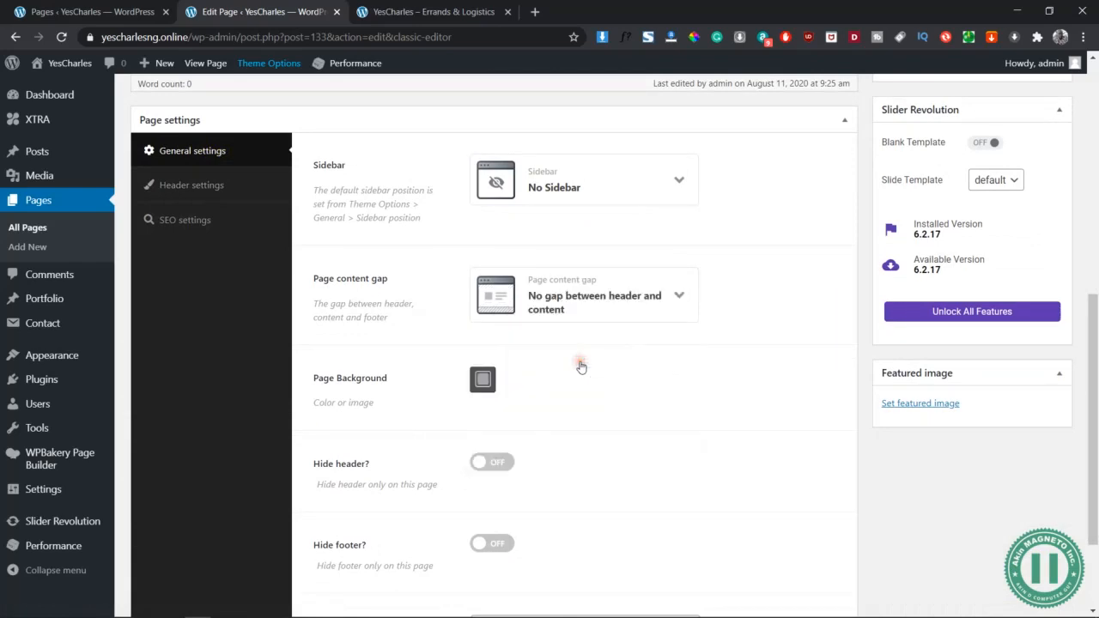
Set Header position to Overlay on all devices and Title type to Disable
left_click(206, 191)
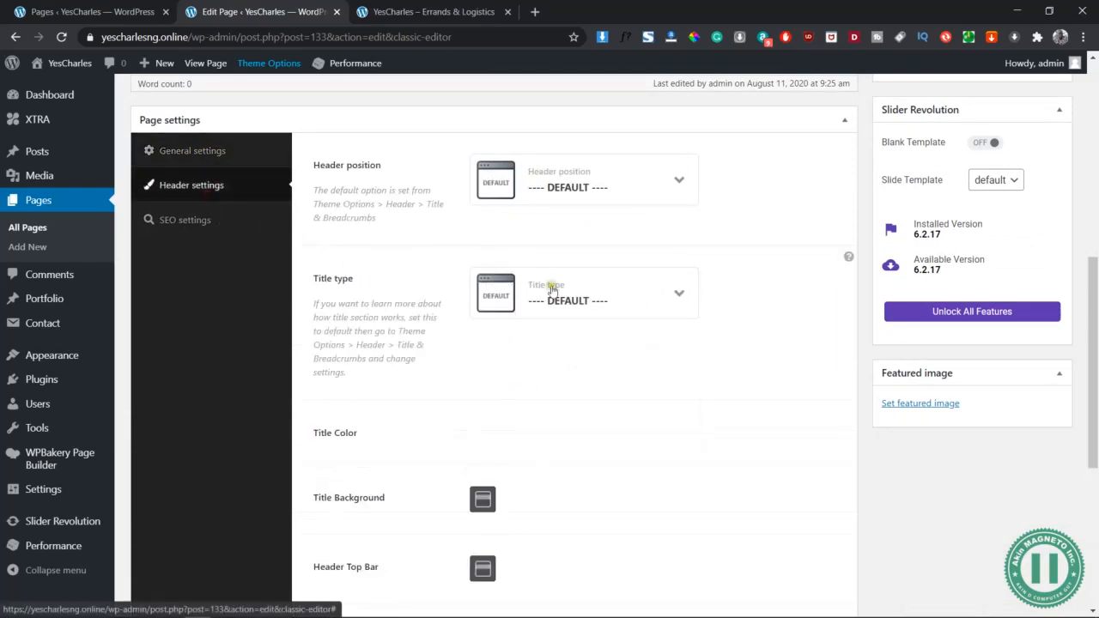
left_click(677, 191)
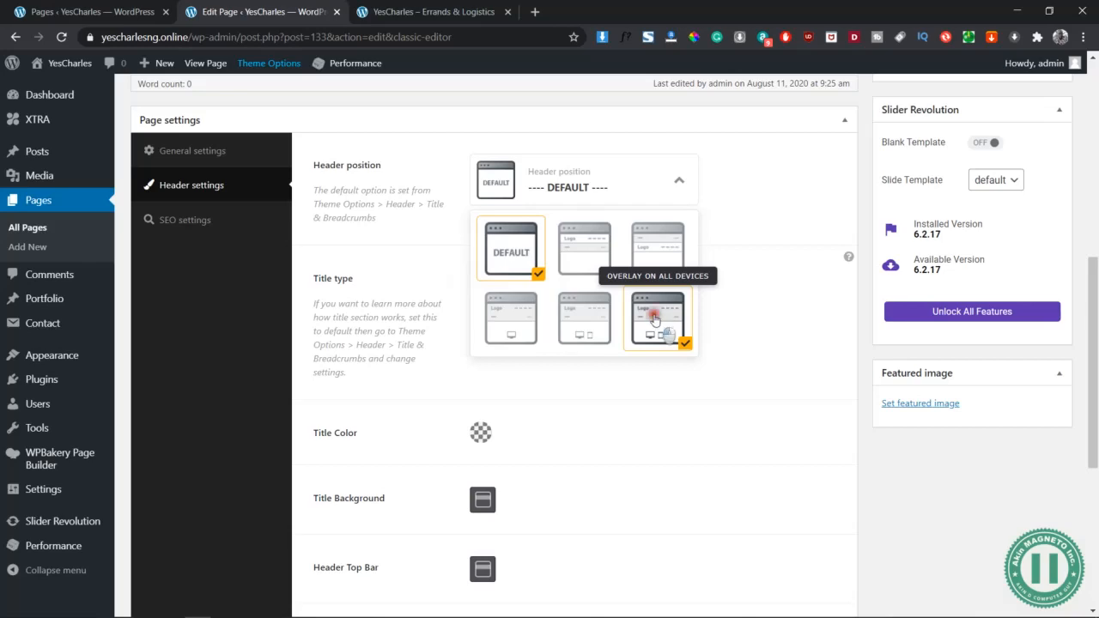
left_click(655, 319)
left_click(537, 298)
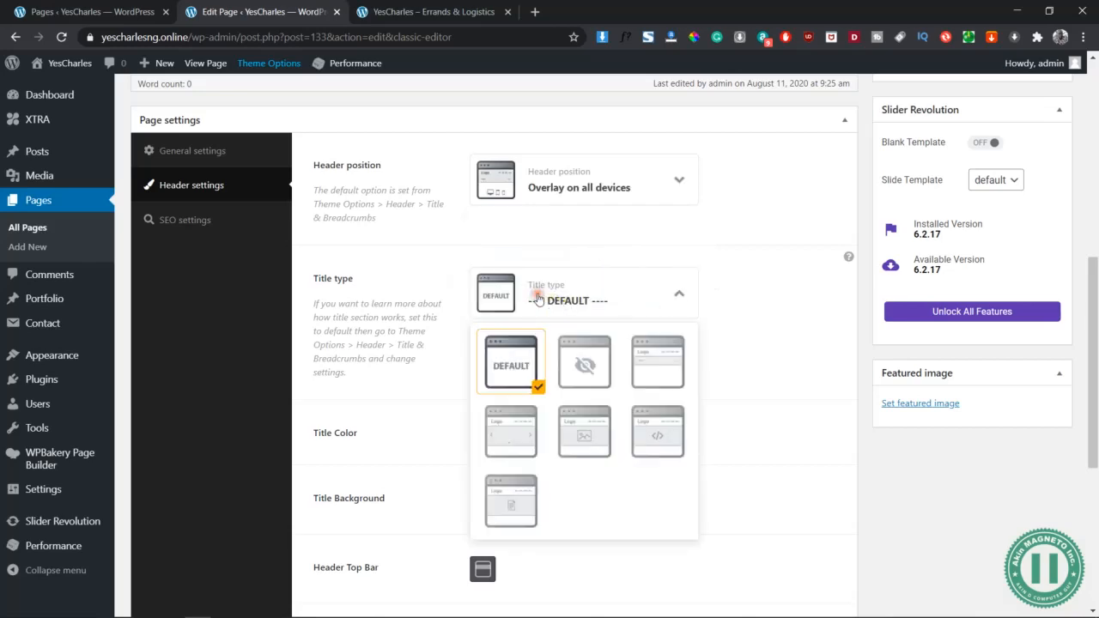
left_click(588, 365)
Preview the Cleaning Service draft in a new tab, then return to the editor
scroll(646, 385, "up", 2)
scroll(646, 385, "up", 4)
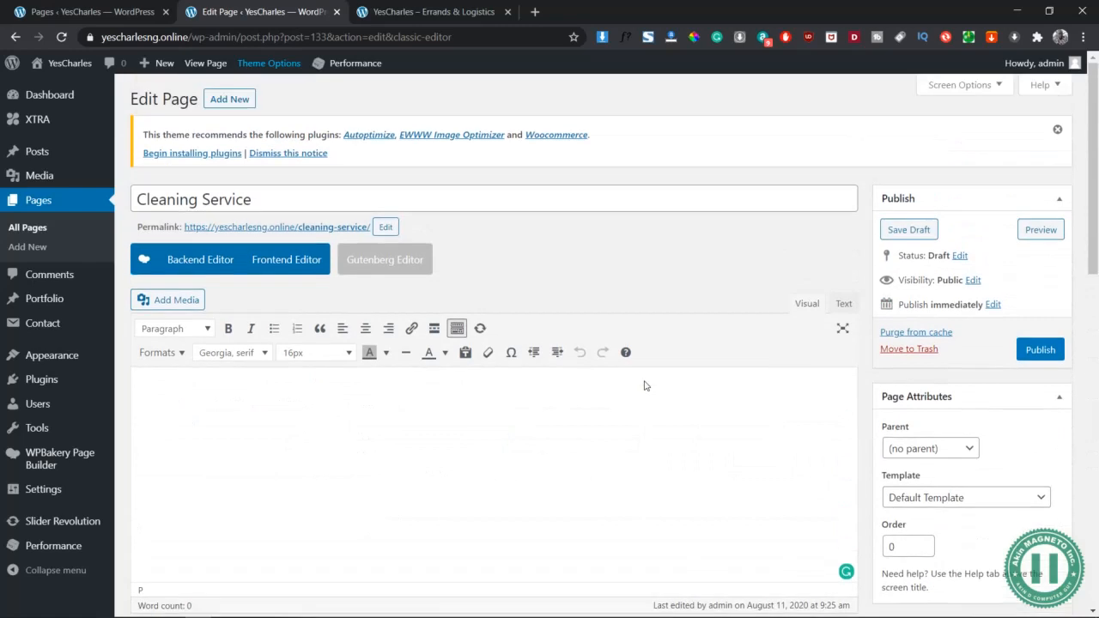
left_click(1037, 229)
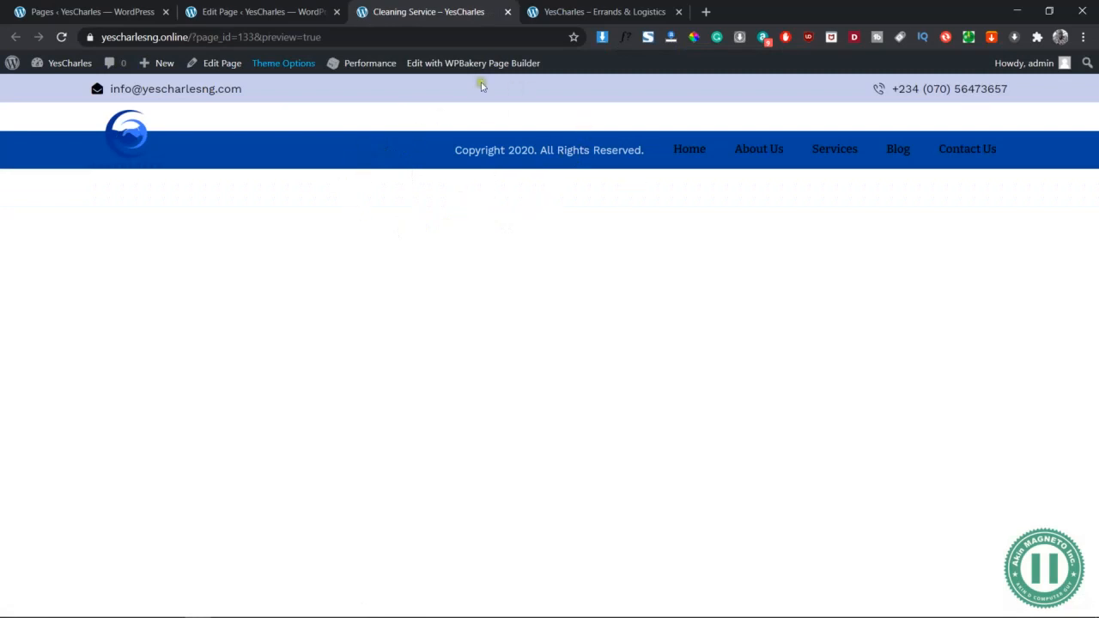
left_click(246, 11)
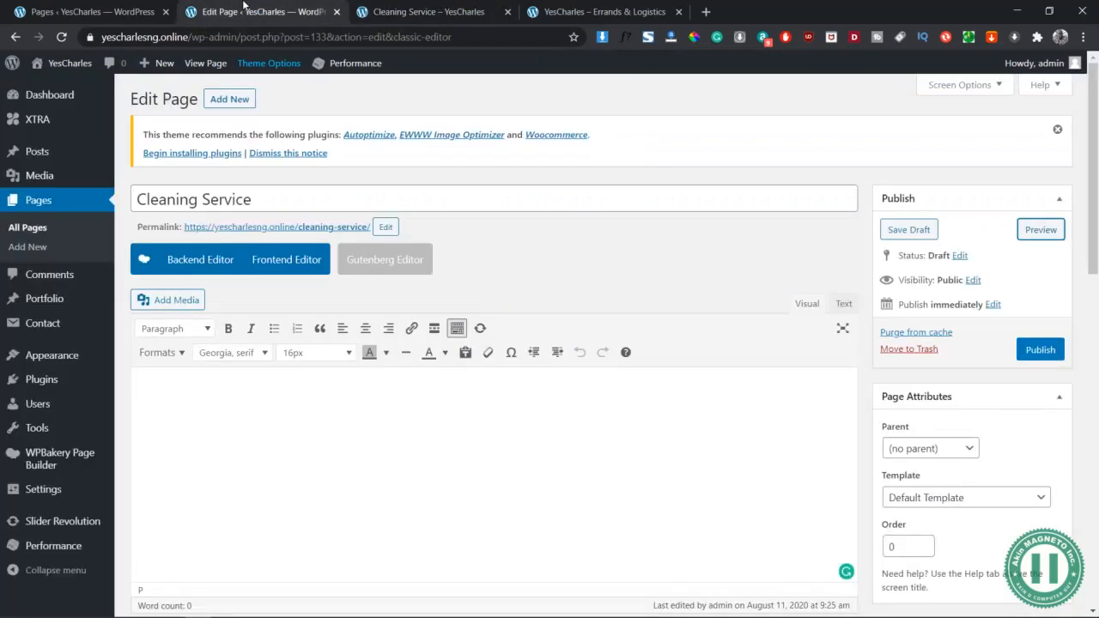
scroll(327, 378, "down", 4)
scroll(326, 378, "up", 4)
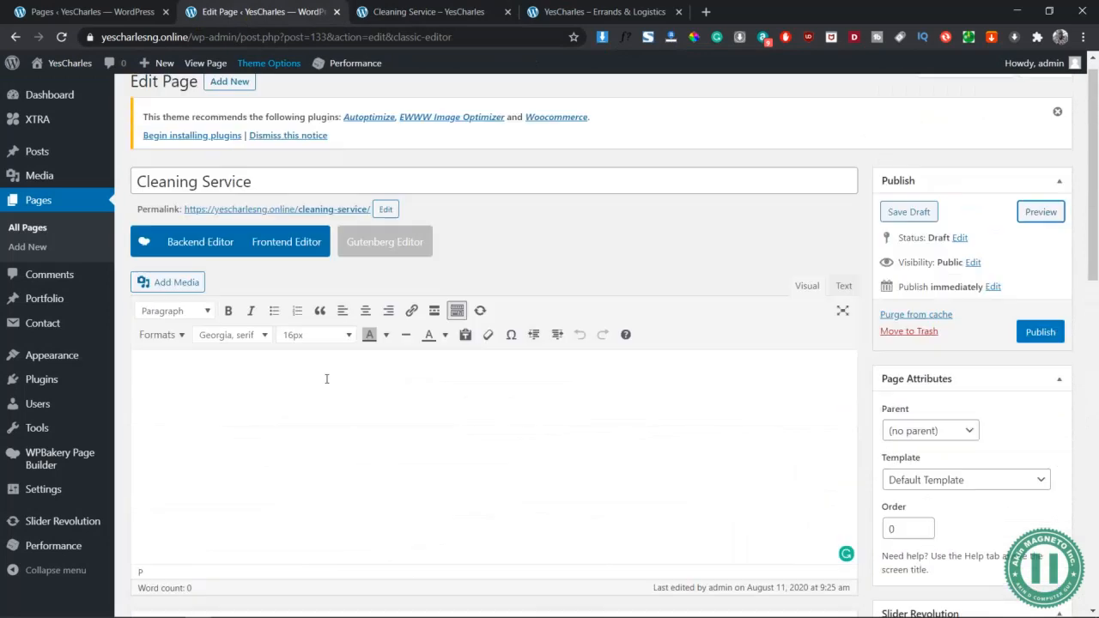
In the Backend Editor, add a row and set its Row stretch to 'Stretch row'
left_click(186, 259)
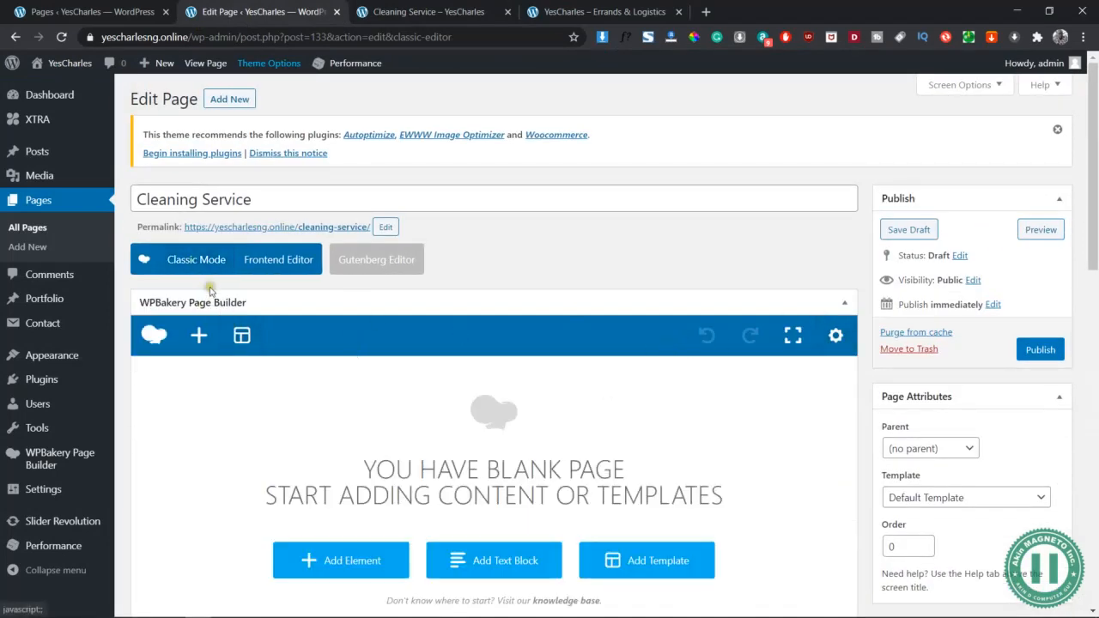
left_click(198, 335)
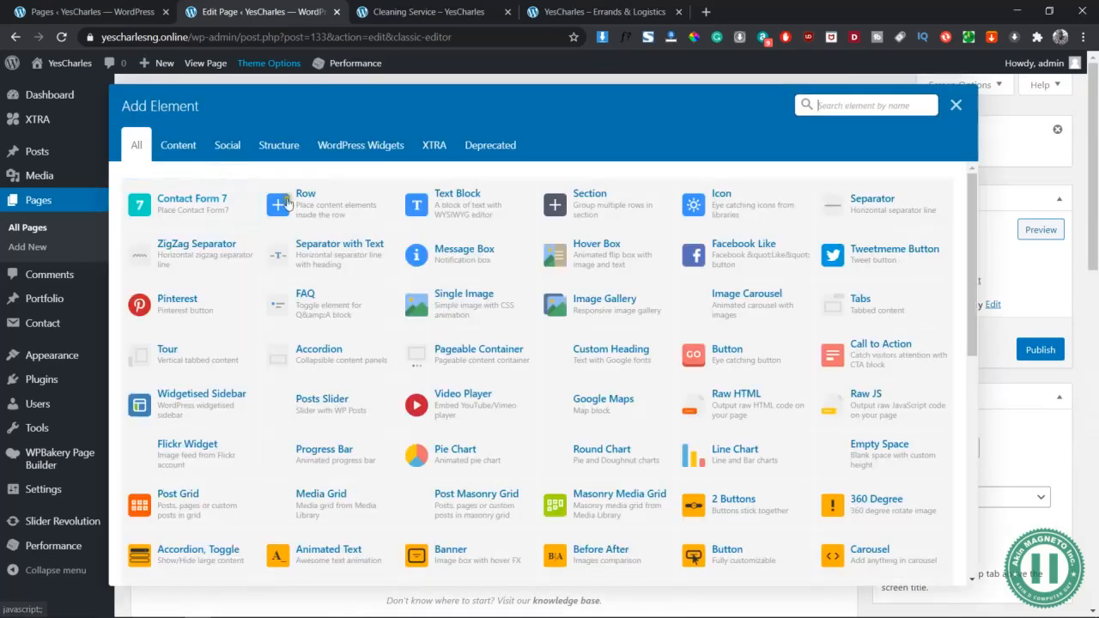
left_click(309, 196)
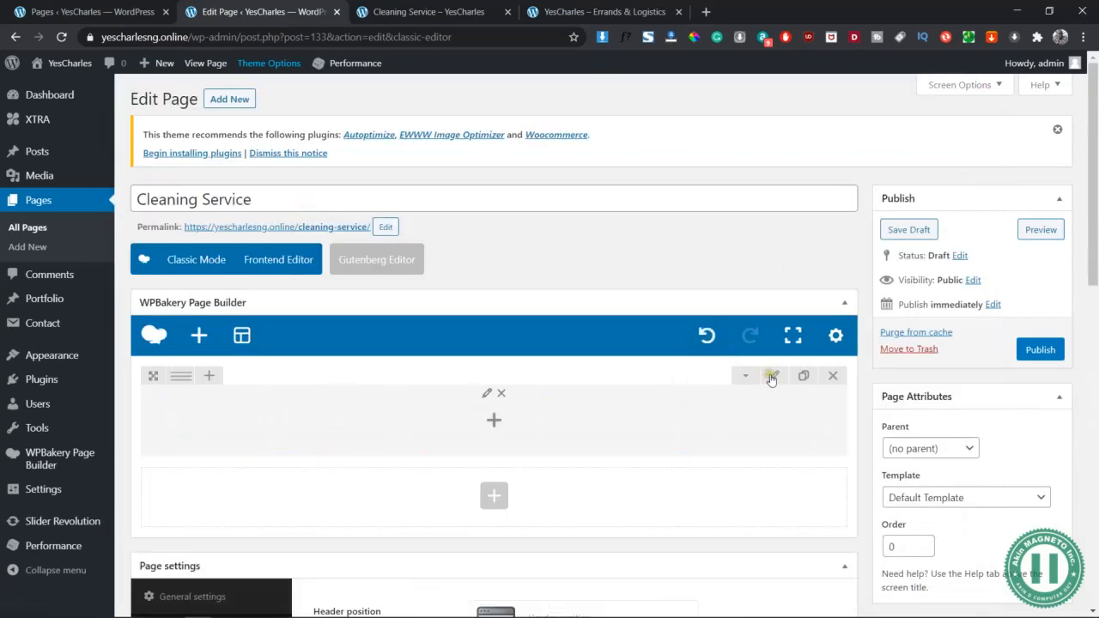
left_click(774, 375)
left_click(695, 232)
left_click(678, 282)
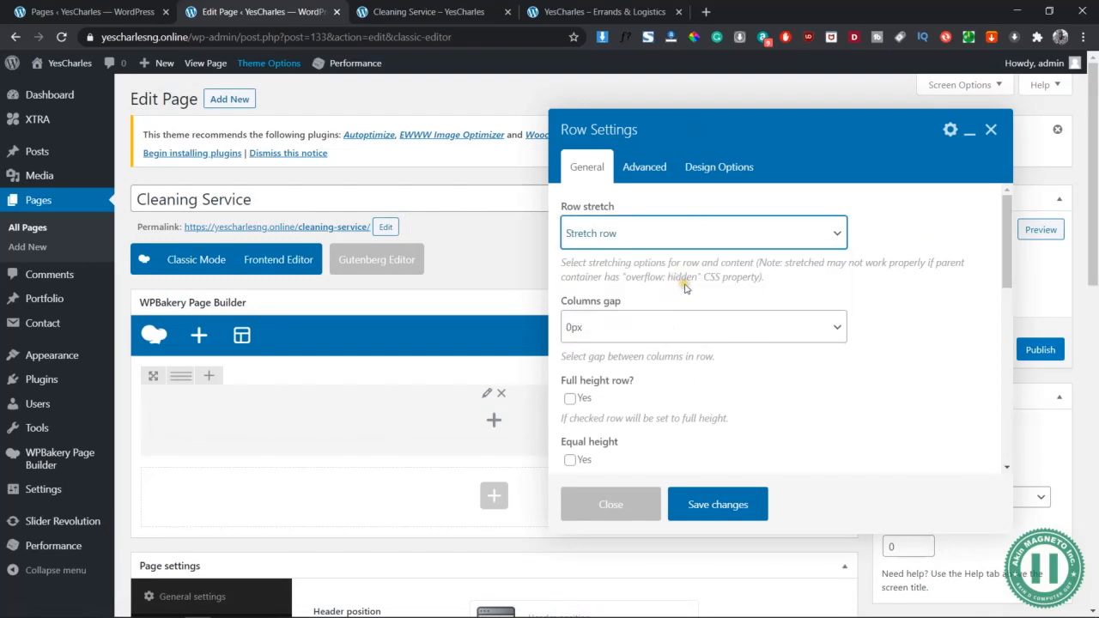
triple_click(683, 292)
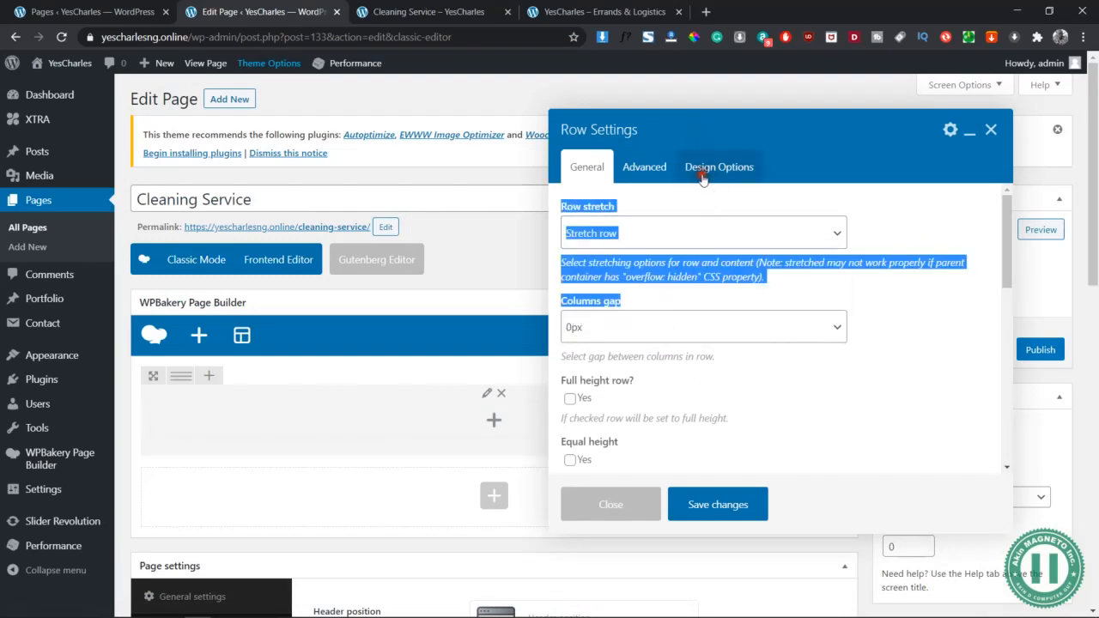
Give the row design padding of 100px top and 50px bottom
left_click(718, 172)
left_click(675, 299)
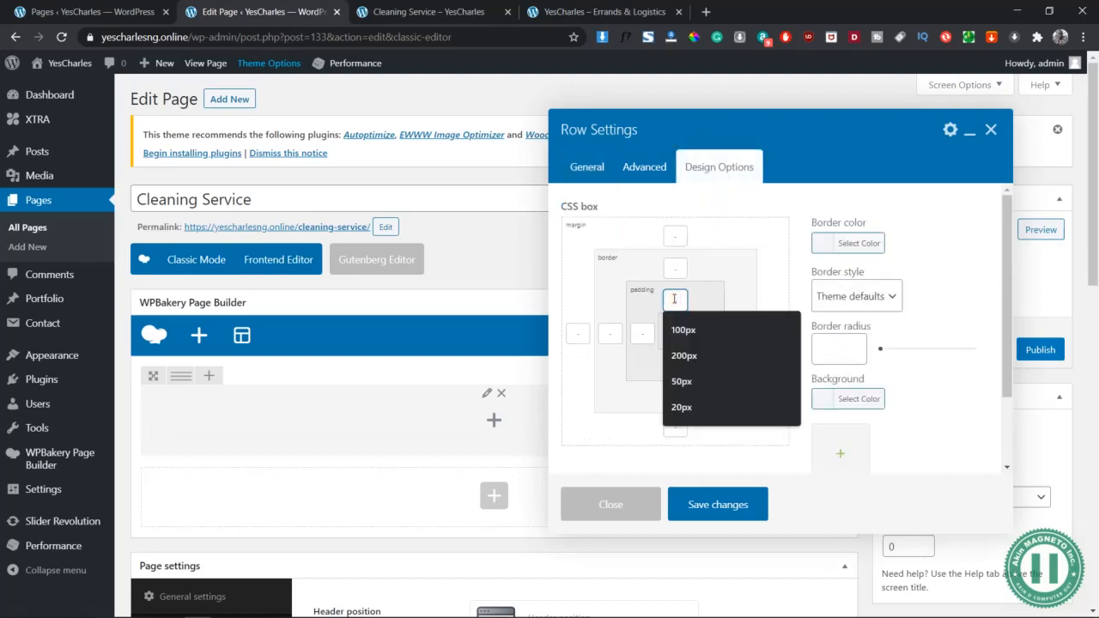
type("50px")
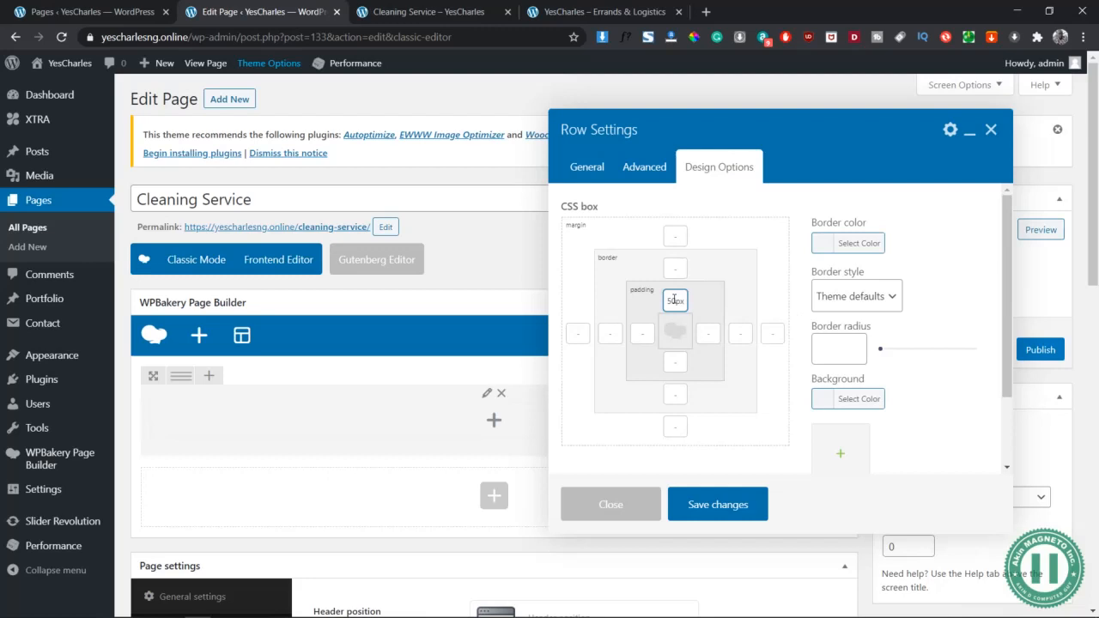
key("ctrl+a")
type("100px")
left_click(675, 363)
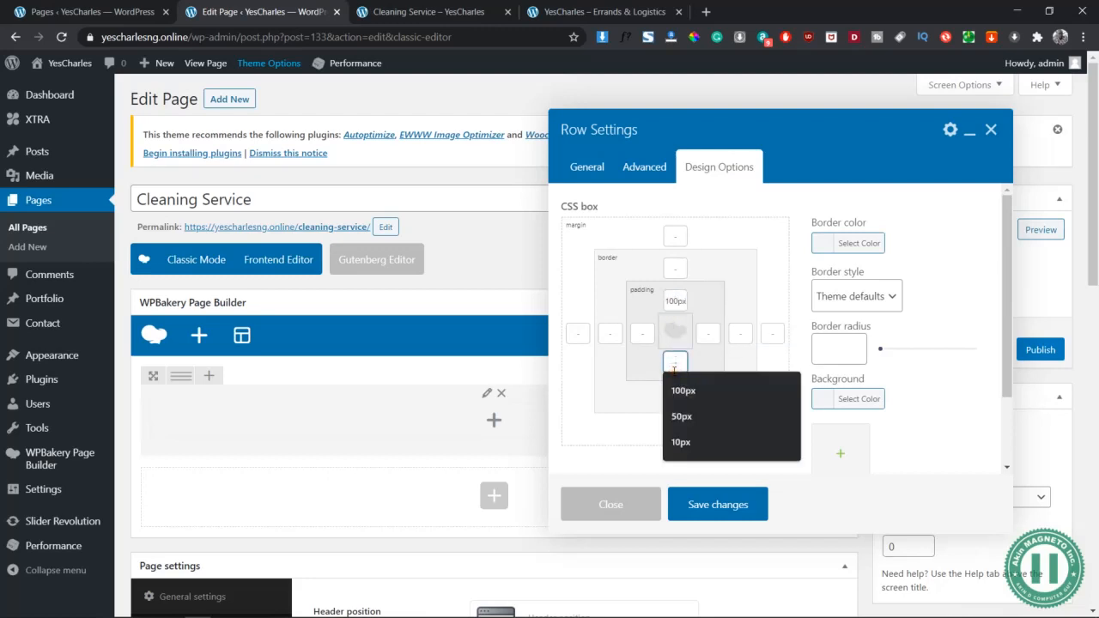
type("50px")
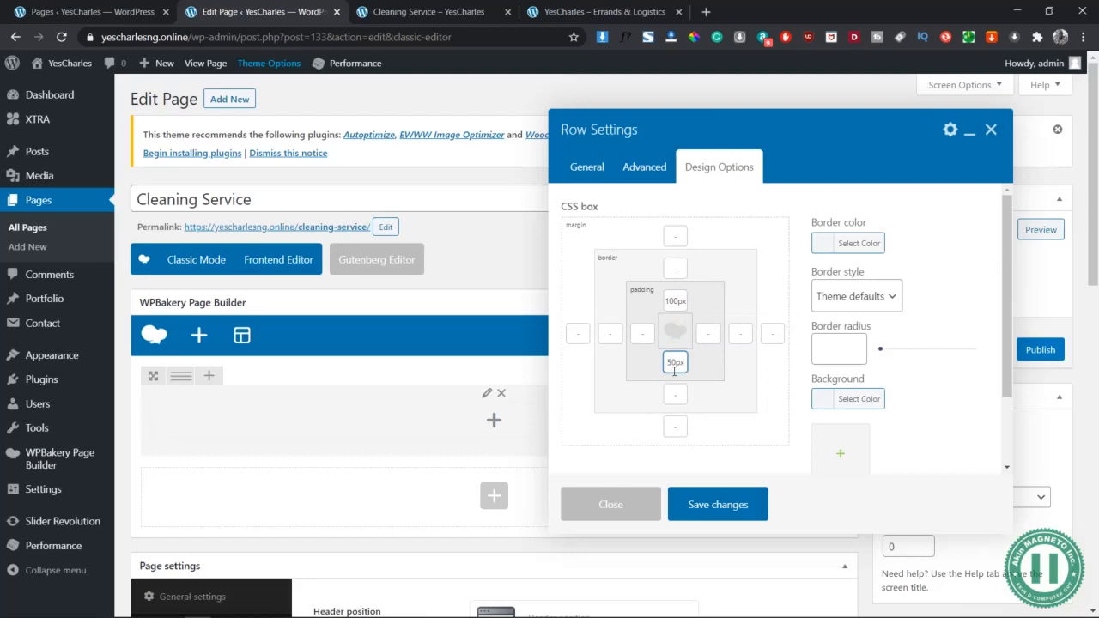
Save the row, add a Title and Text element, and start retitling it Cleaning Services
left_click(707, 510)
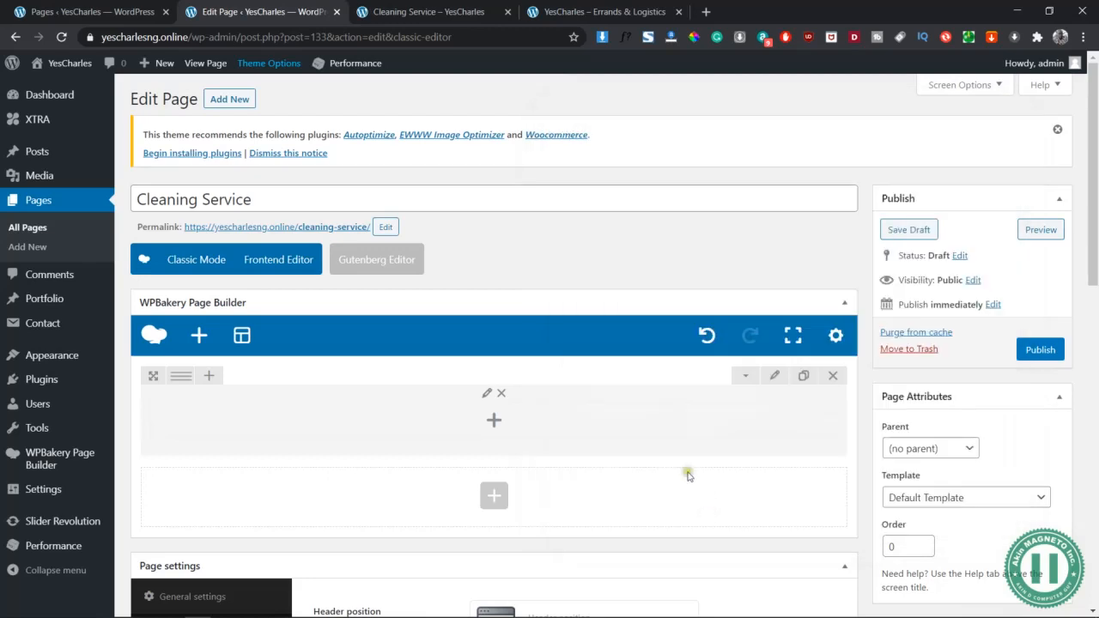
left_click(493, 421)
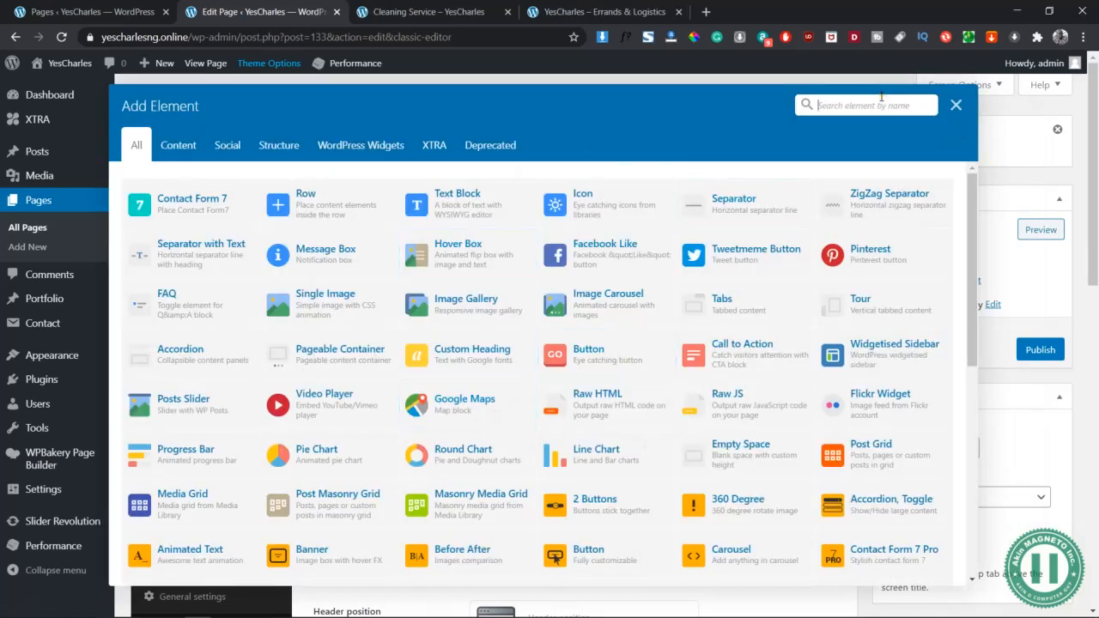
type("title")
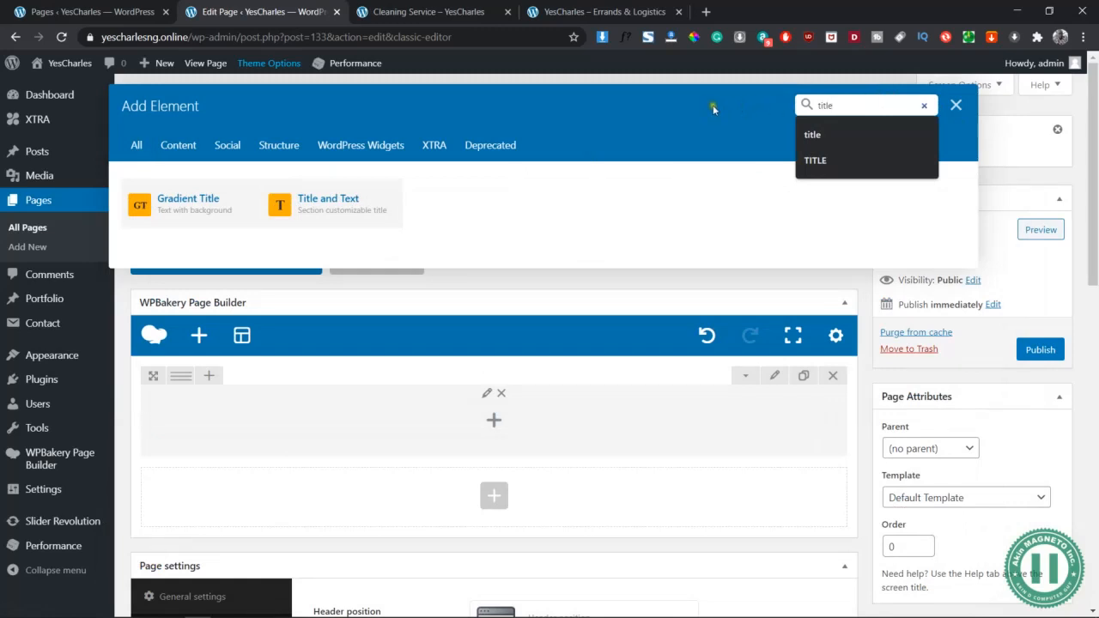
left_click(356, 207)
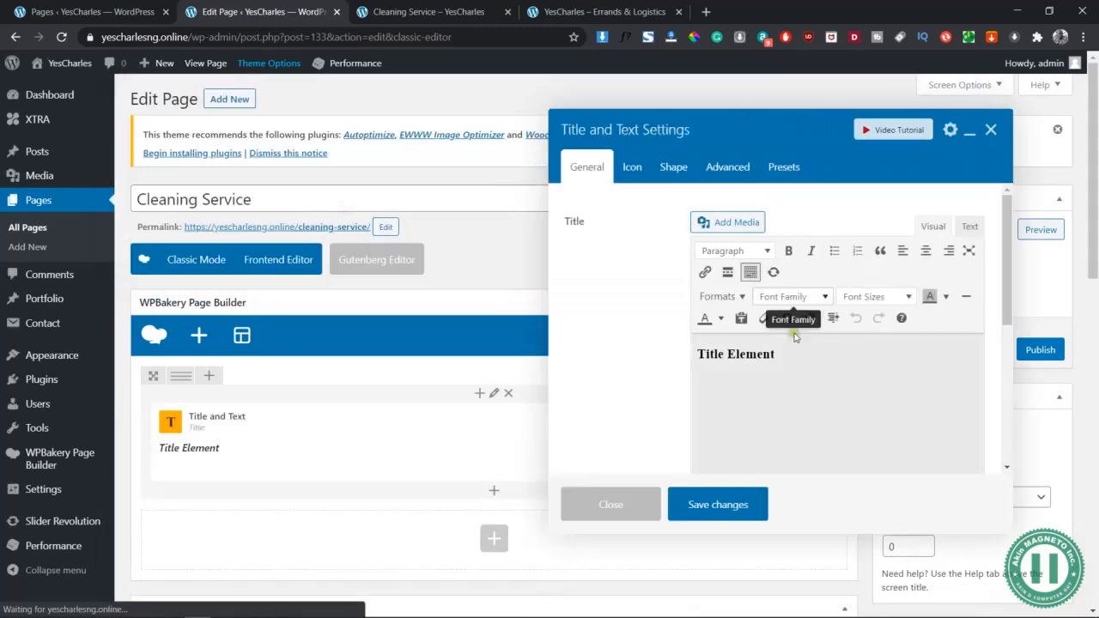
left_click_drag(782, 356, 705, 361)
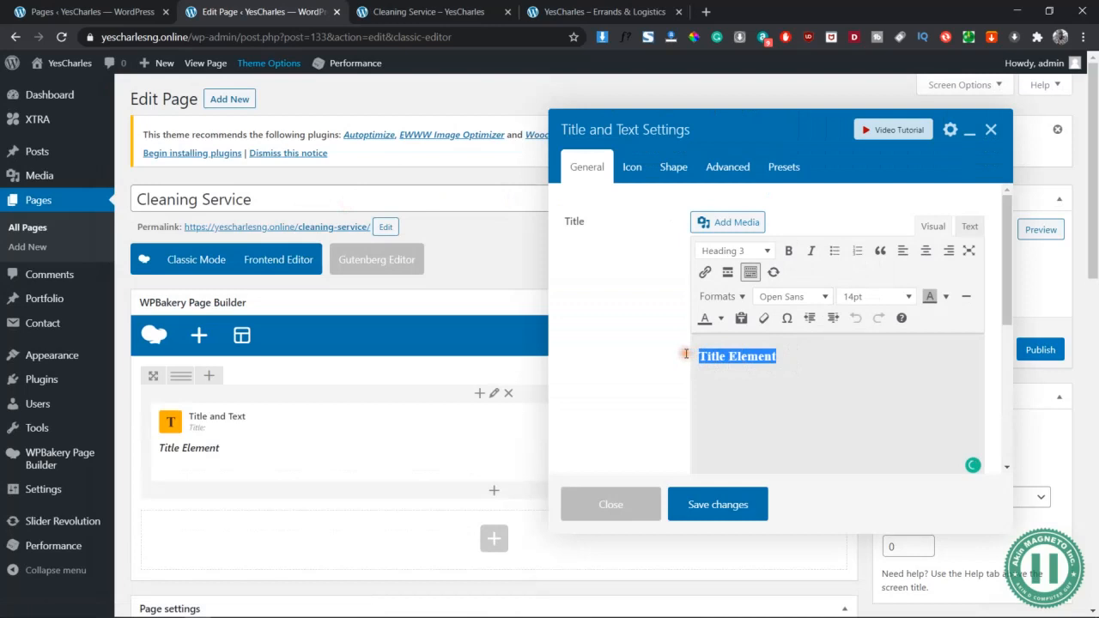
type("Cleaning Services")
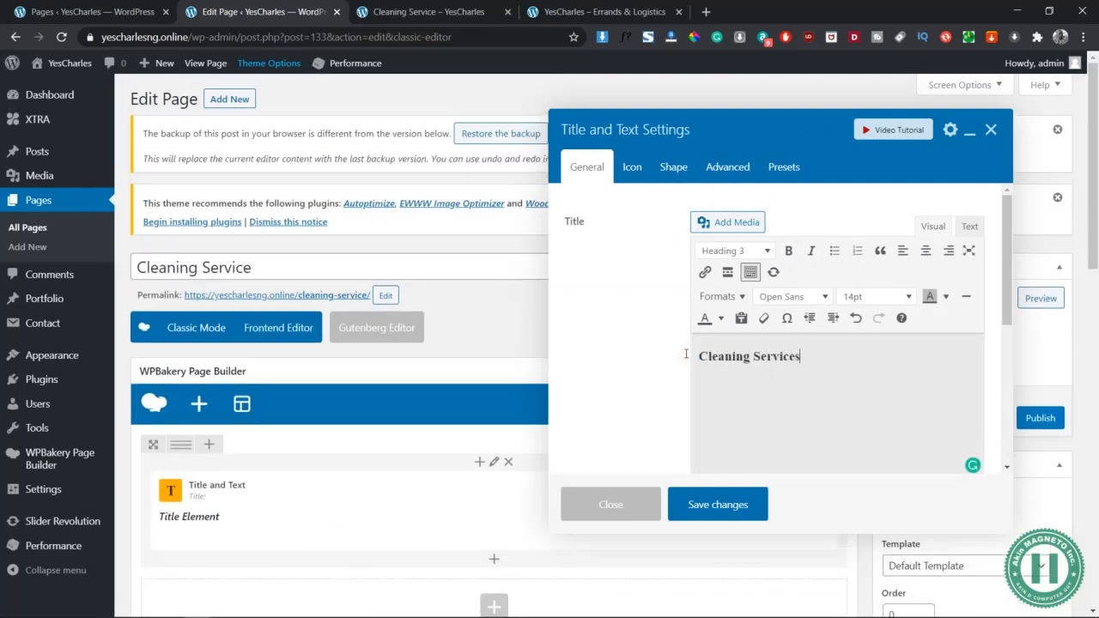
In the Word document, select the Cleaning Services introduction paragraph about Yes Charles Ventures
key("alt+Tab")
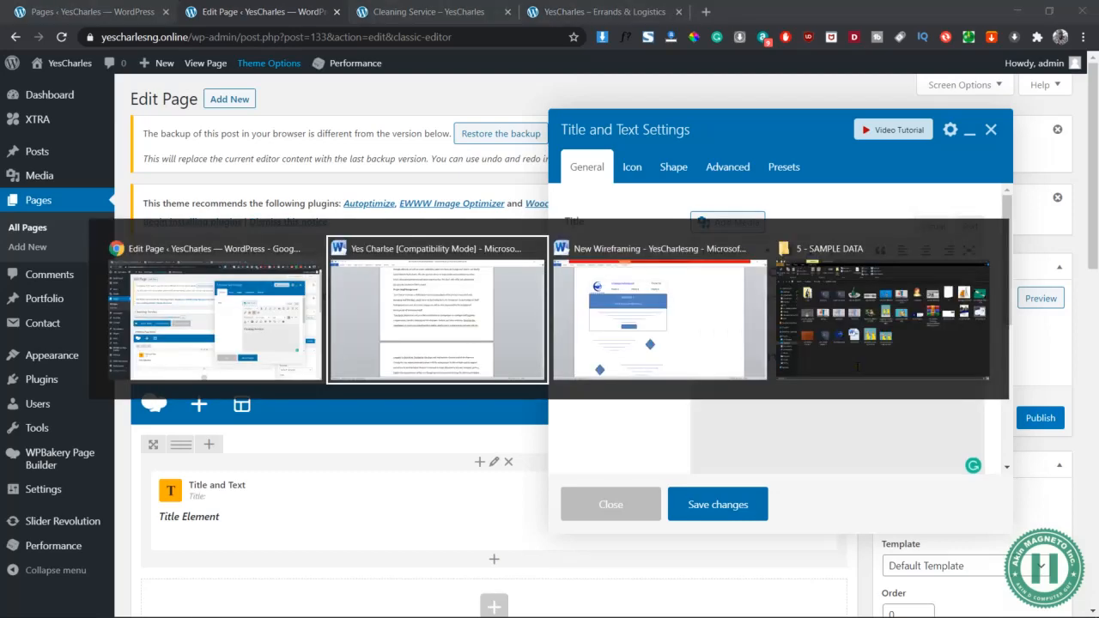
scroll(646, 385, "up", 5)
scroll(645, 384, "up", 5)
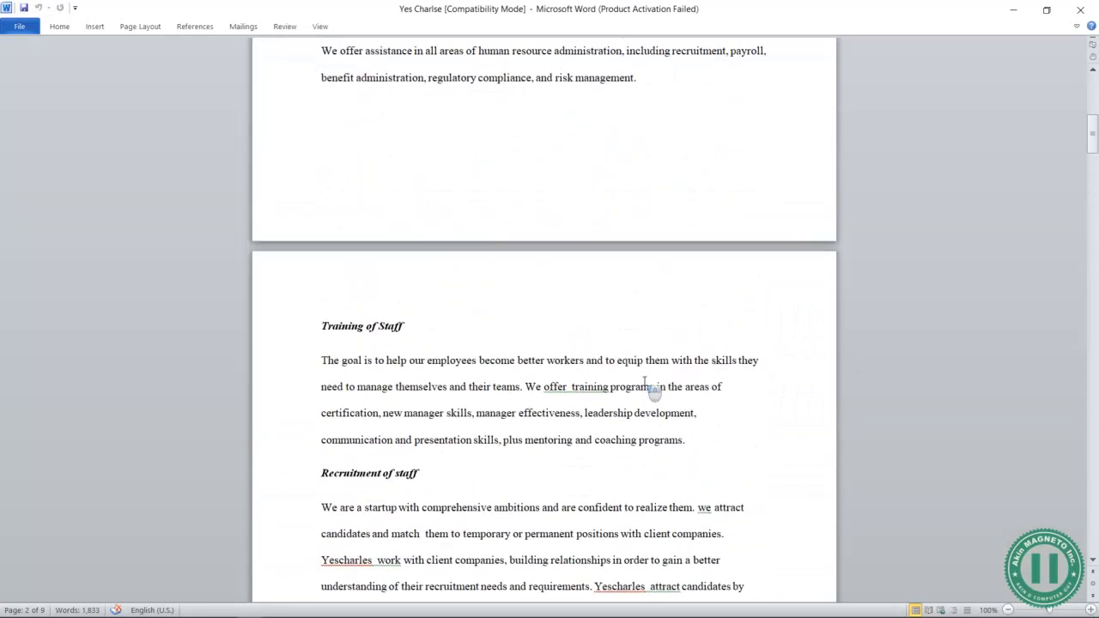
scroll(645, 384, "down", 3)
scroll(645, 384, "up", 3)
scroll(645, 384, "down", 13)
scroll(646, 384, "down", 3)
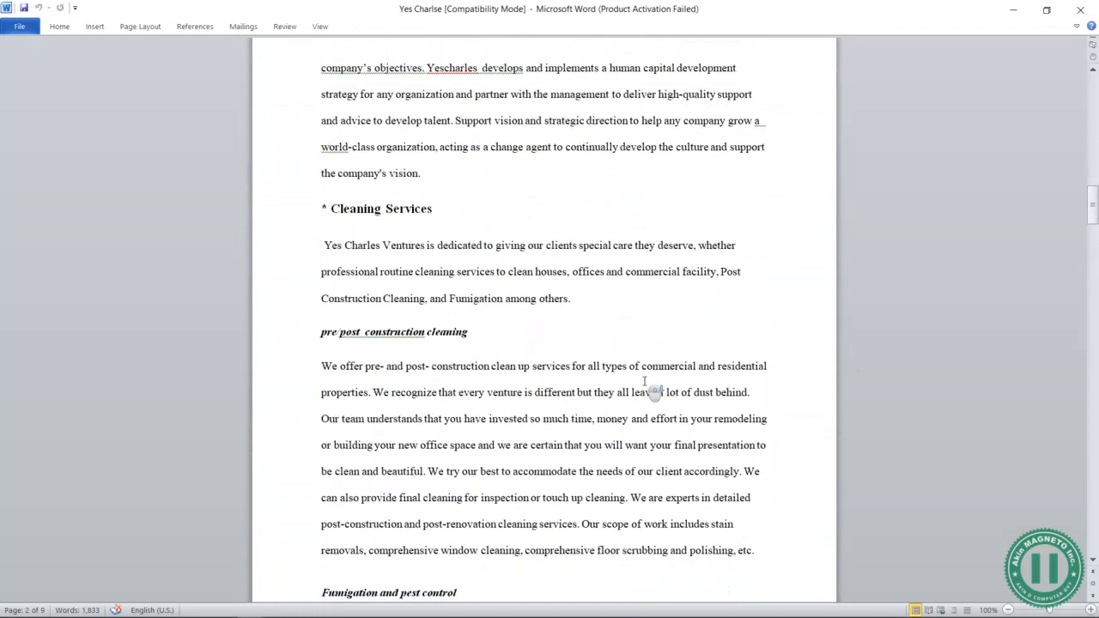
left_click_drag(573, 298, 325, 249)
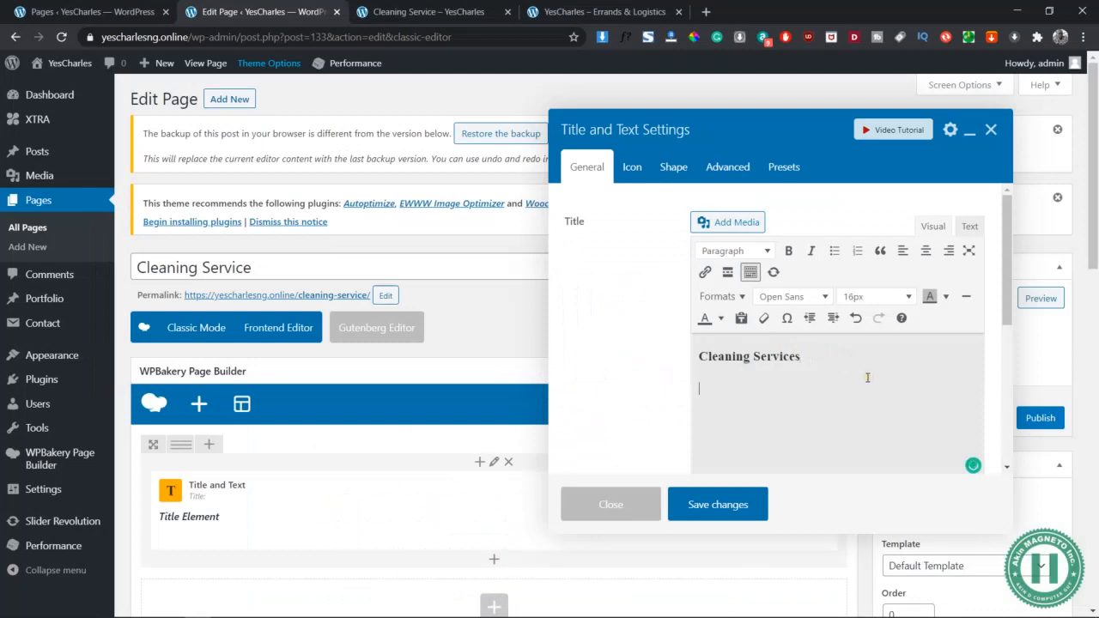
Paste the intro paragraph under the heading, join 'YesCharles', and centre the heading and paragraph
type("Yes Charles Ventures is dedicated to giving our clients special care they deserve, whether professional routine cleaning services to clean houses, offices and commercial facility, Post Construction Cleaning, and Fumigation among others.")
left_click_drag(780, 458, 697, 387)
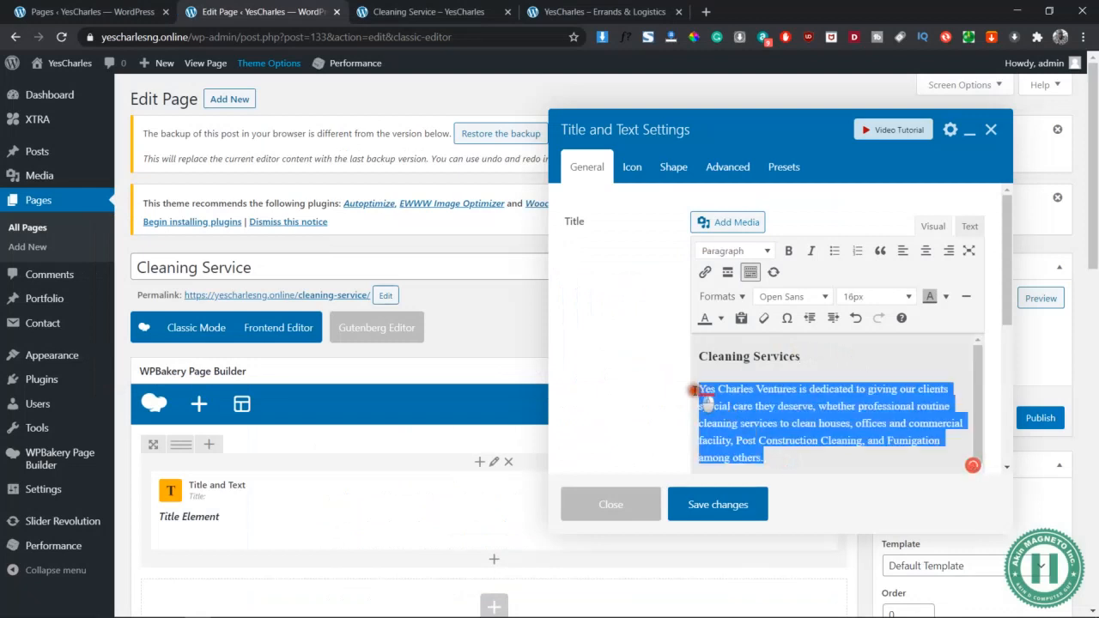
left_click(716, 388)
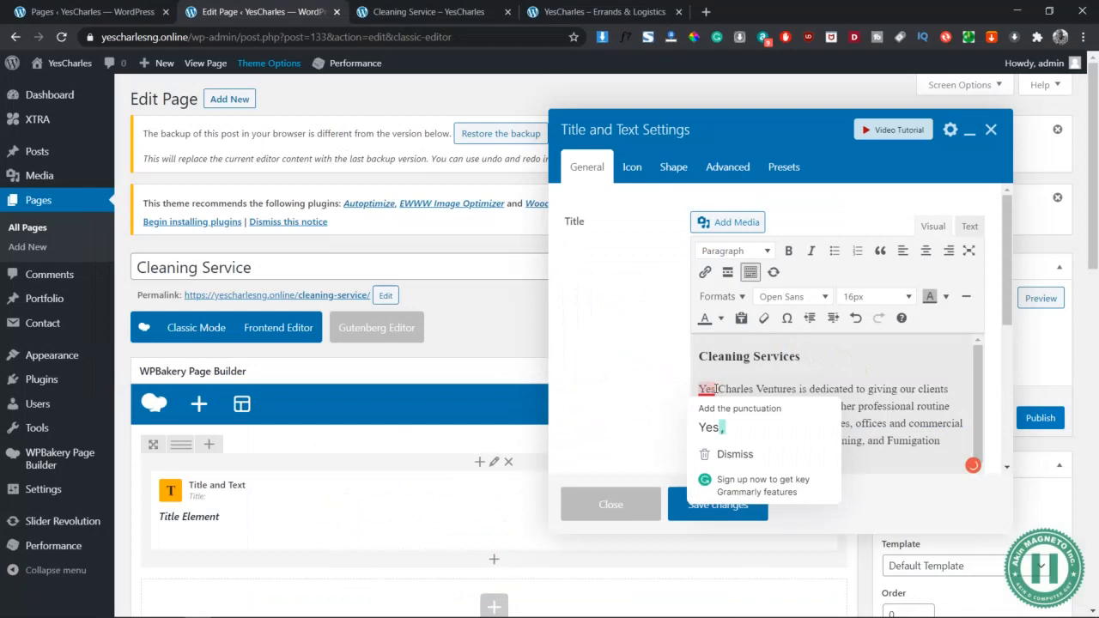
key("BackSpace")
left_click_drag(774, 459, 692, 331)
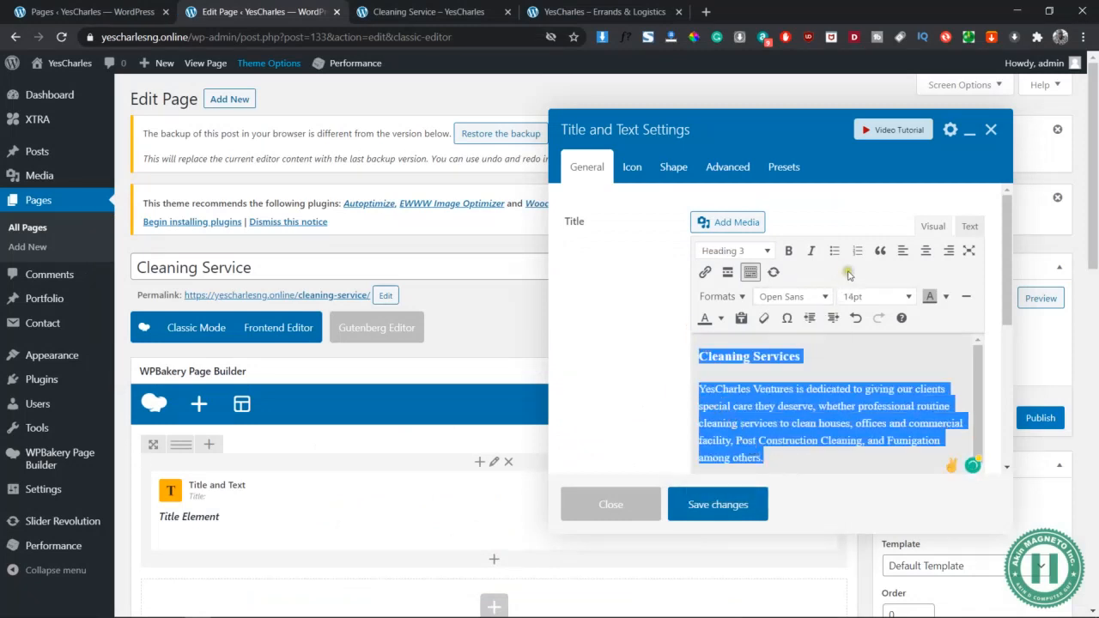
left_click(926, 250)
left_click(833, 426)
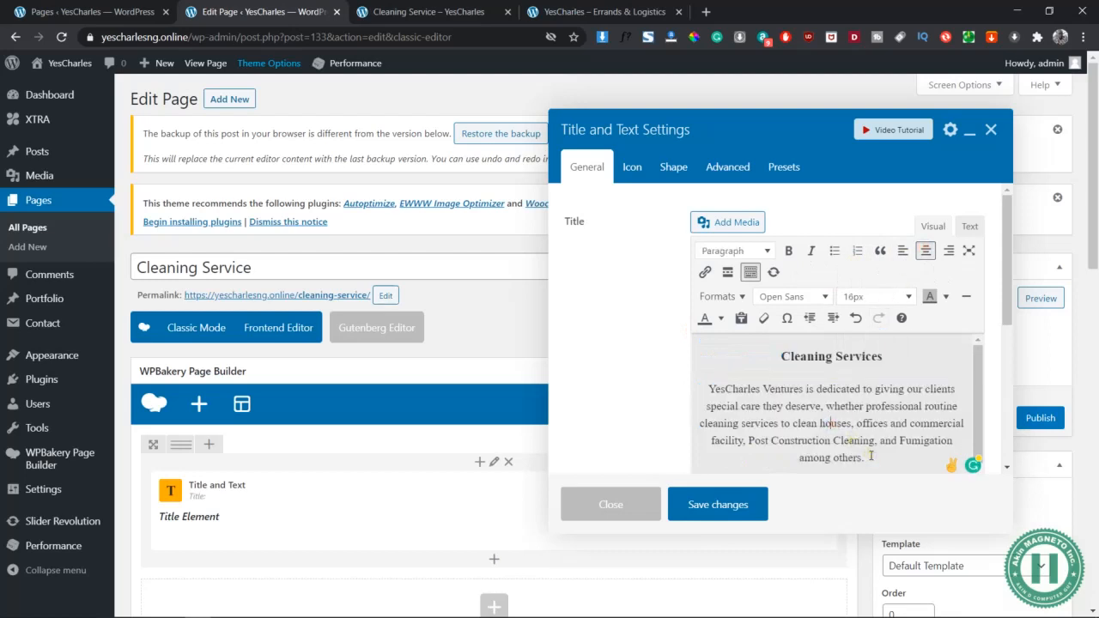
Colour the description paragraph white
left_click_drag(869, 458, 695, 385)
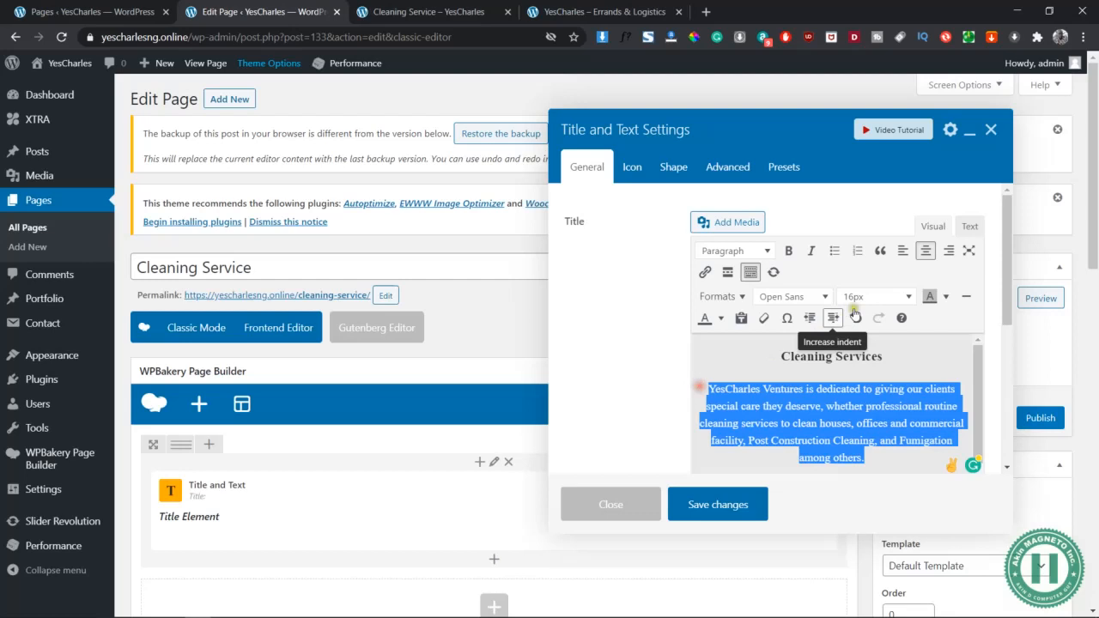
left_click(721, 319)
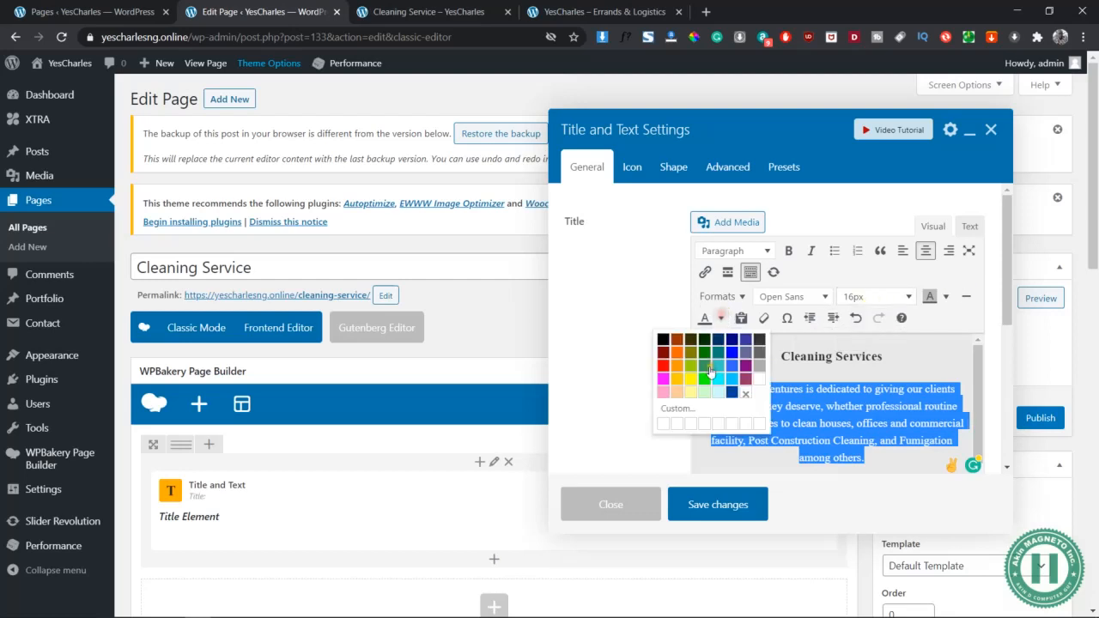
left_click(749, 377)
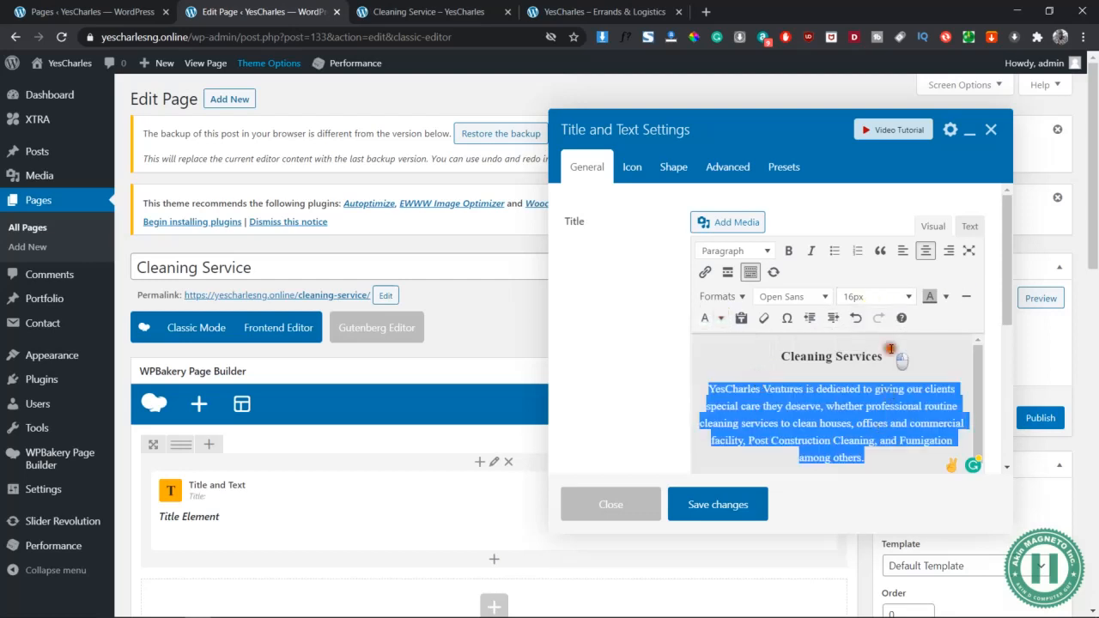
Make 'Cleaning Services' a dark-blue Heading 2 and save the Title and Text element
left_click_drag(891, 349, 736, 345)
left_click(738, 252)
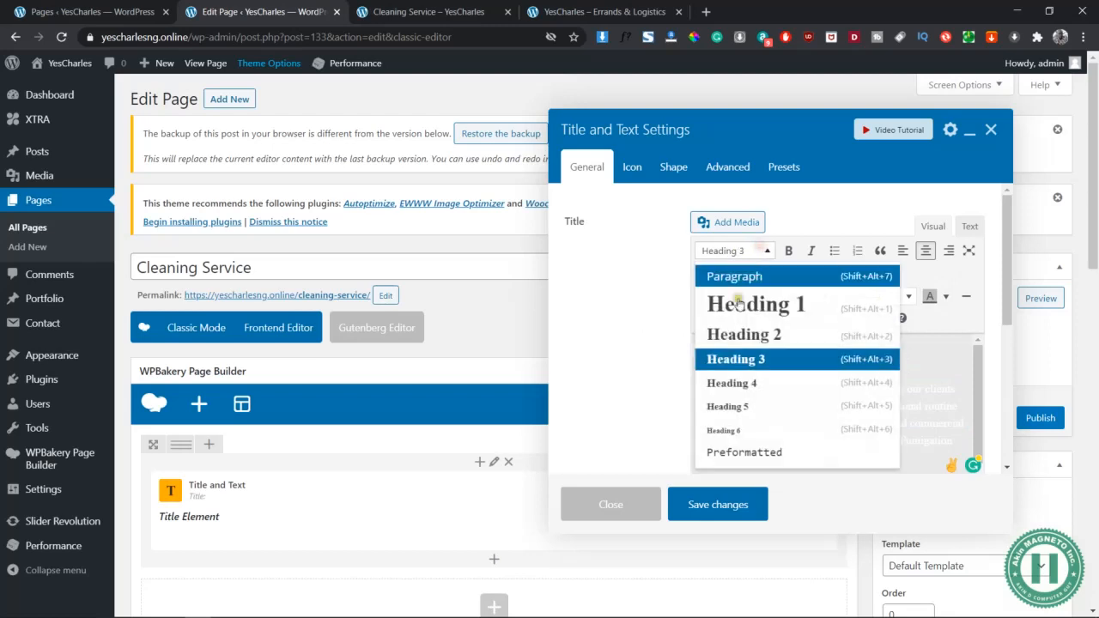
left_click(737, 334)
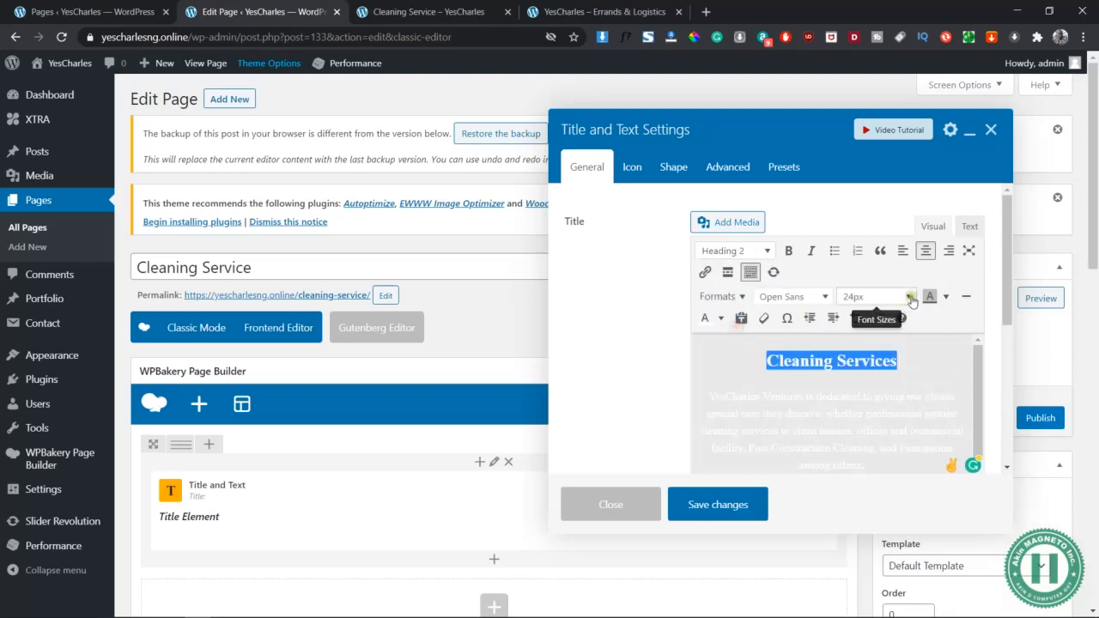
left_click(721, 318)
left_click(732, 391)
left_click(866, 378)
left_click(718, 506)
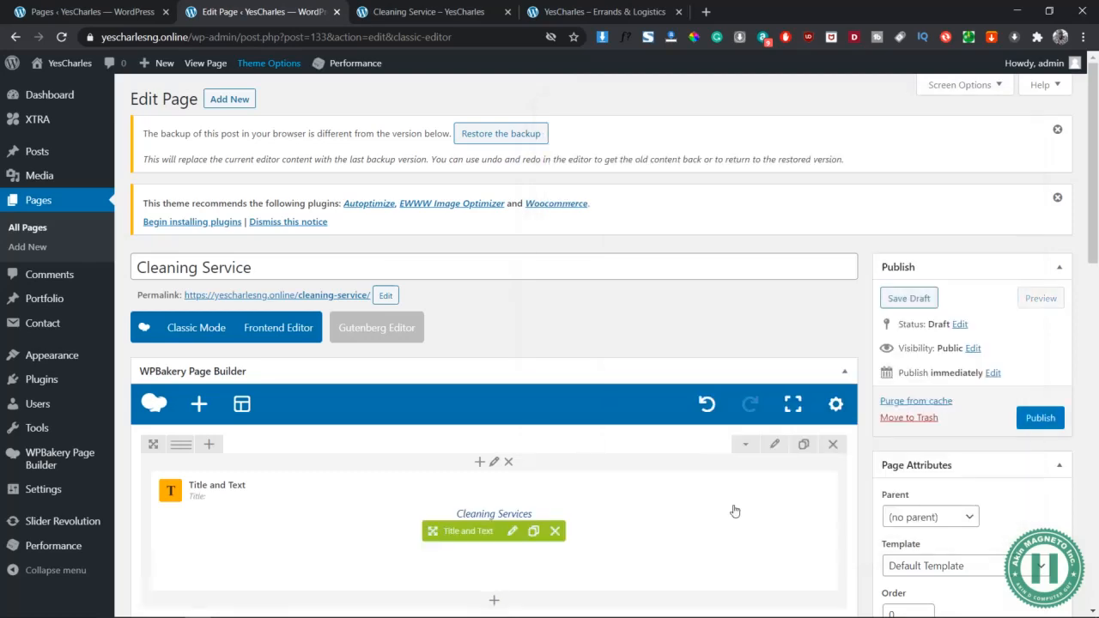
Open the row's Design Options and start choosing a background image
scroll(710, 450, "down", 2)
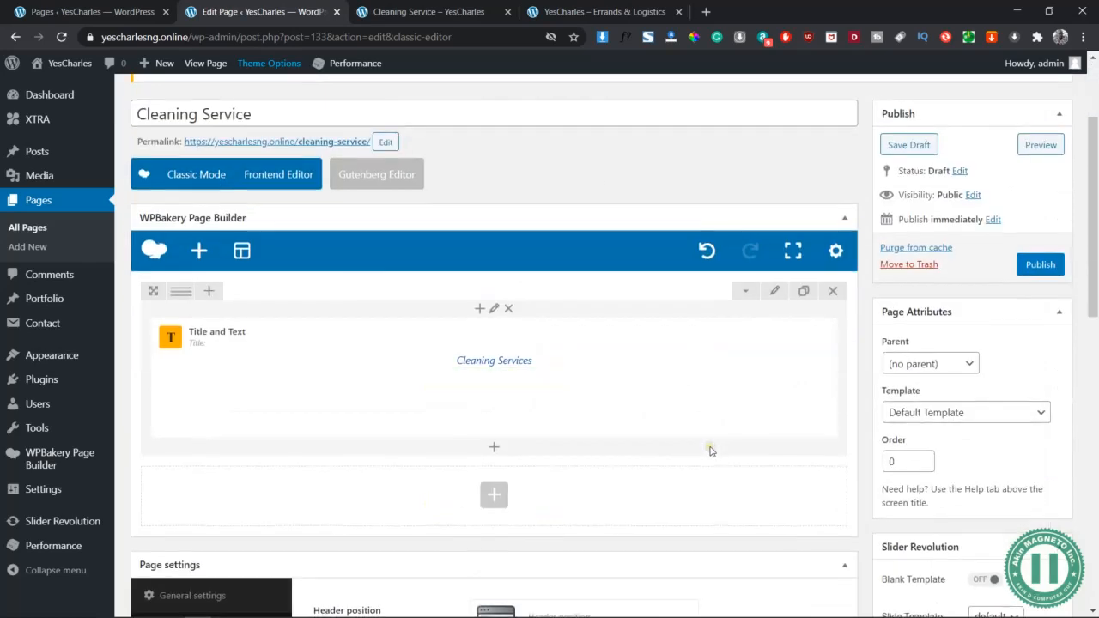
left_click(775, 290)
left_click(719, 168)
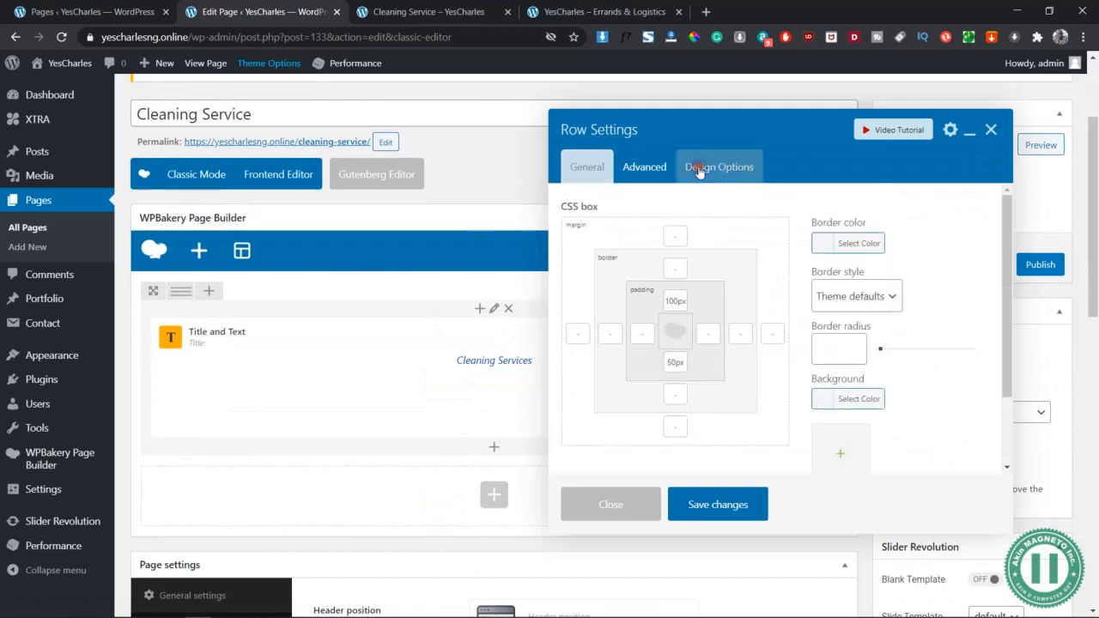
scroll(876, 381, "down", 1)
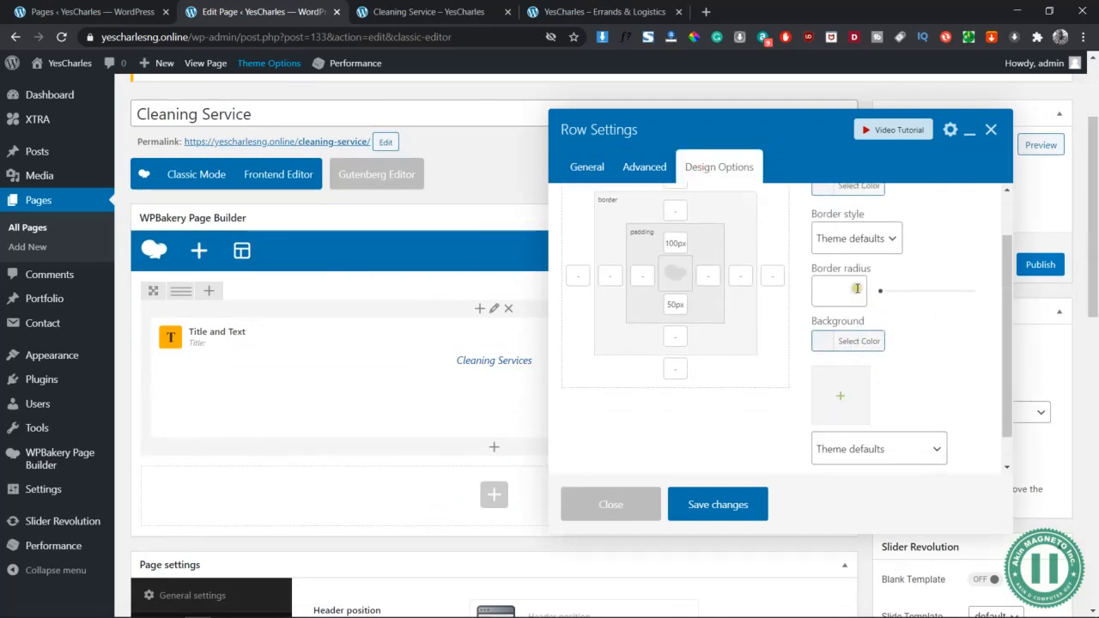
left_click(846, 397)
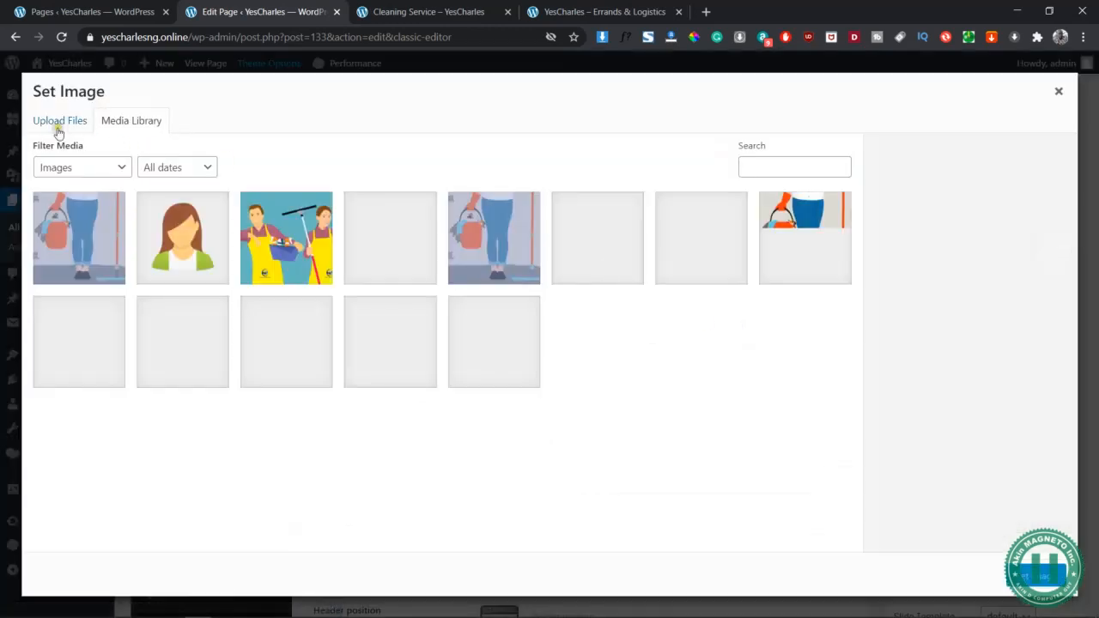
Upload testing-3 and save it as the row's background image
left_click(59, 128)
left_click(552, 340)
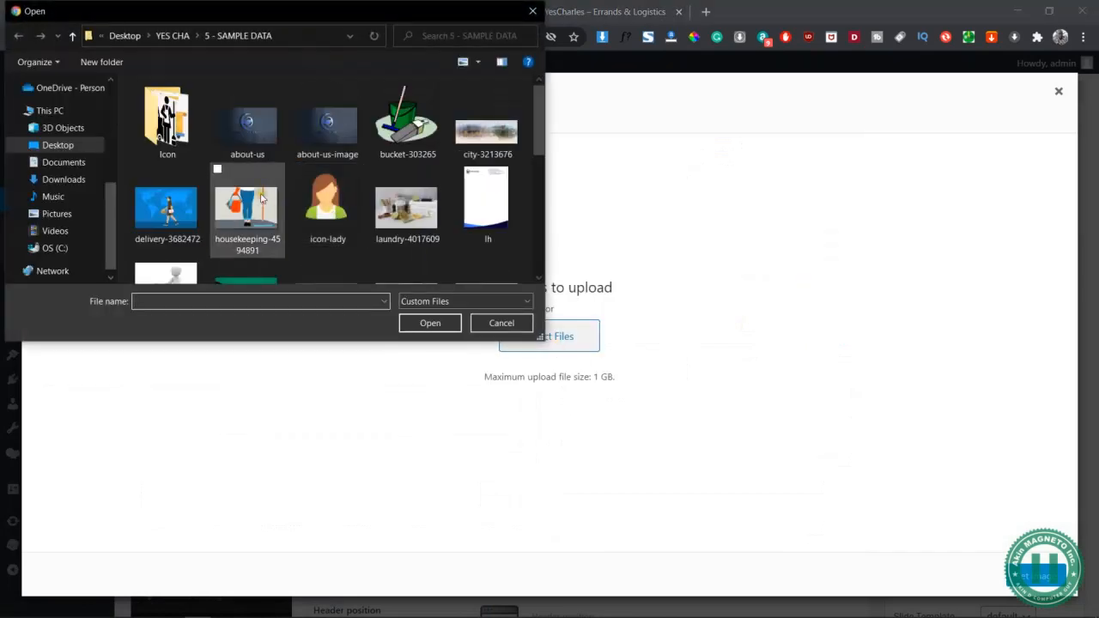
left_click_drag(539, 129, 541, 206)
left_click(166, 168)
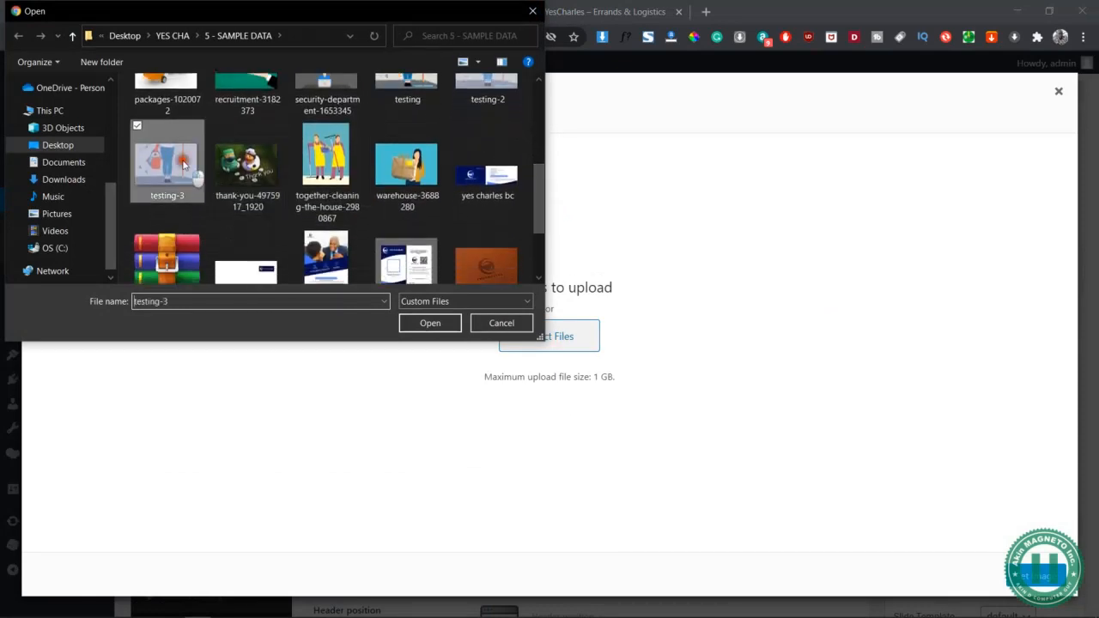
left_click(429, 322)
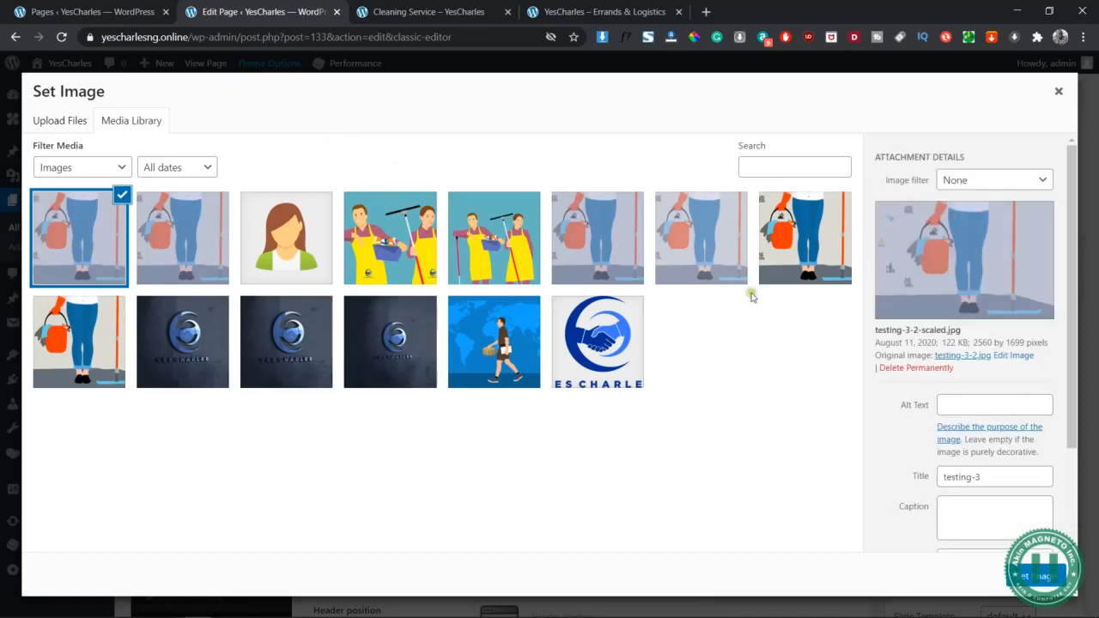
left_click(991, 478)
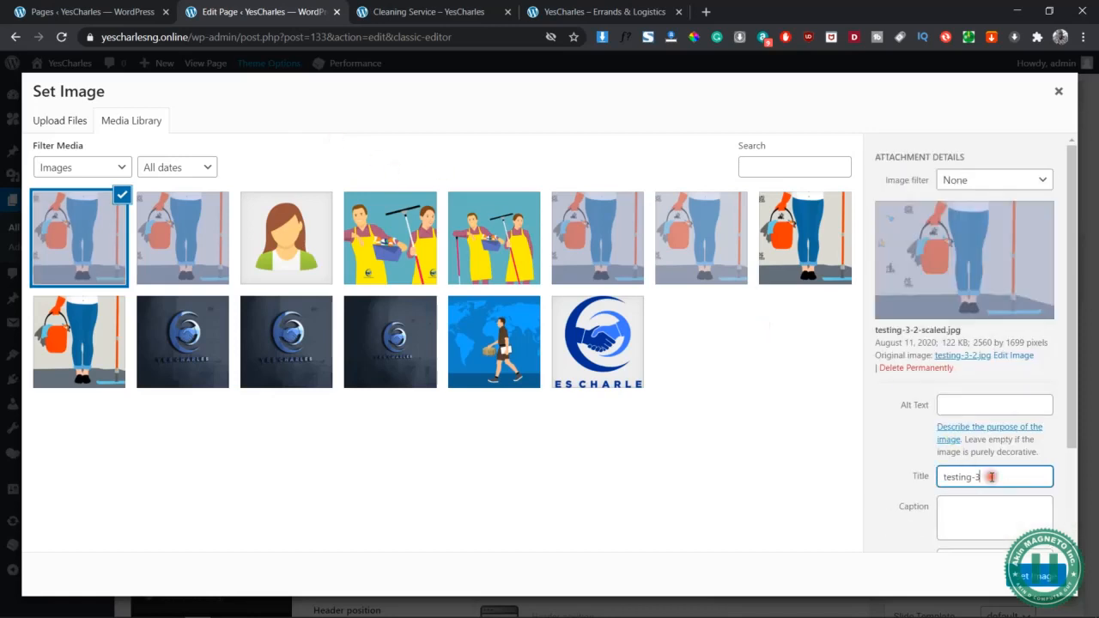
left_click(1049, 575)
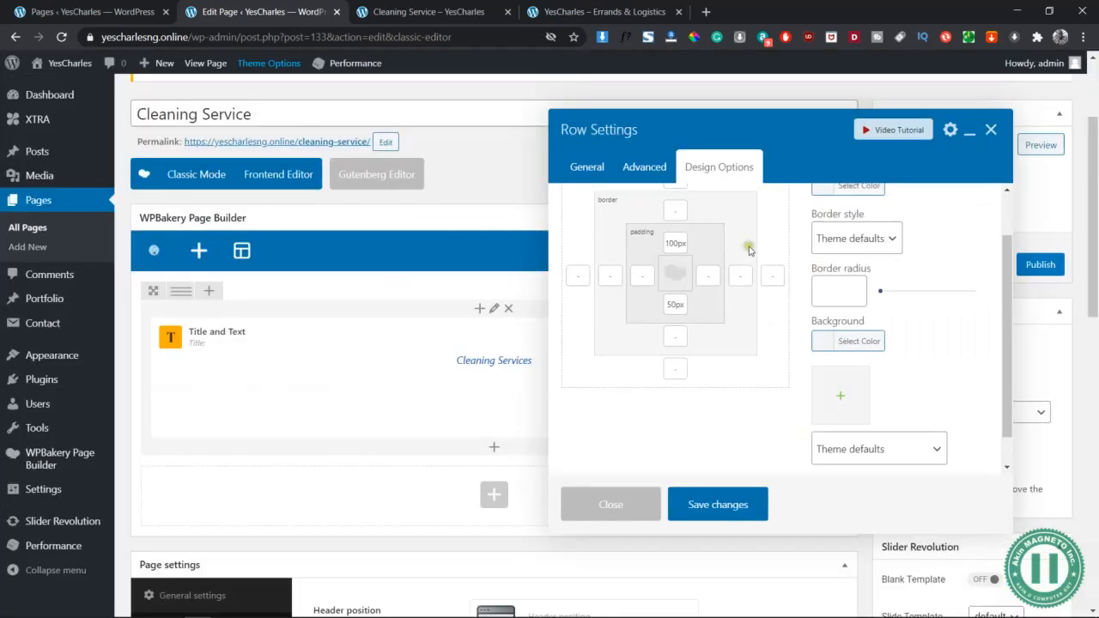
left_click(745, 495)
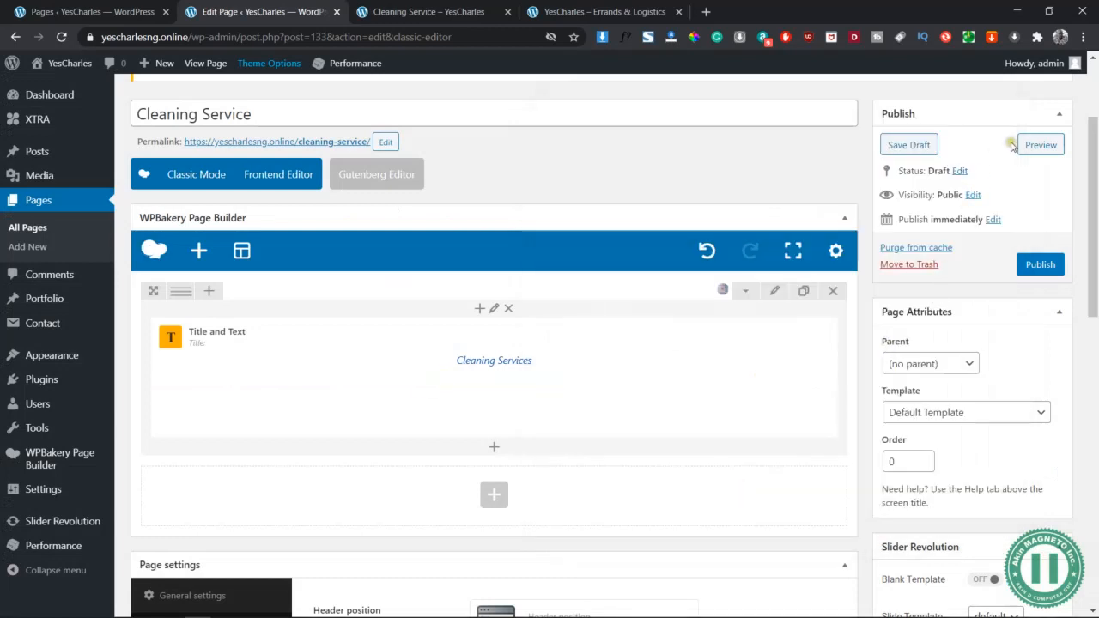
Preview the page, then give the hero row a 20px top margin
left_click(1038, 146)
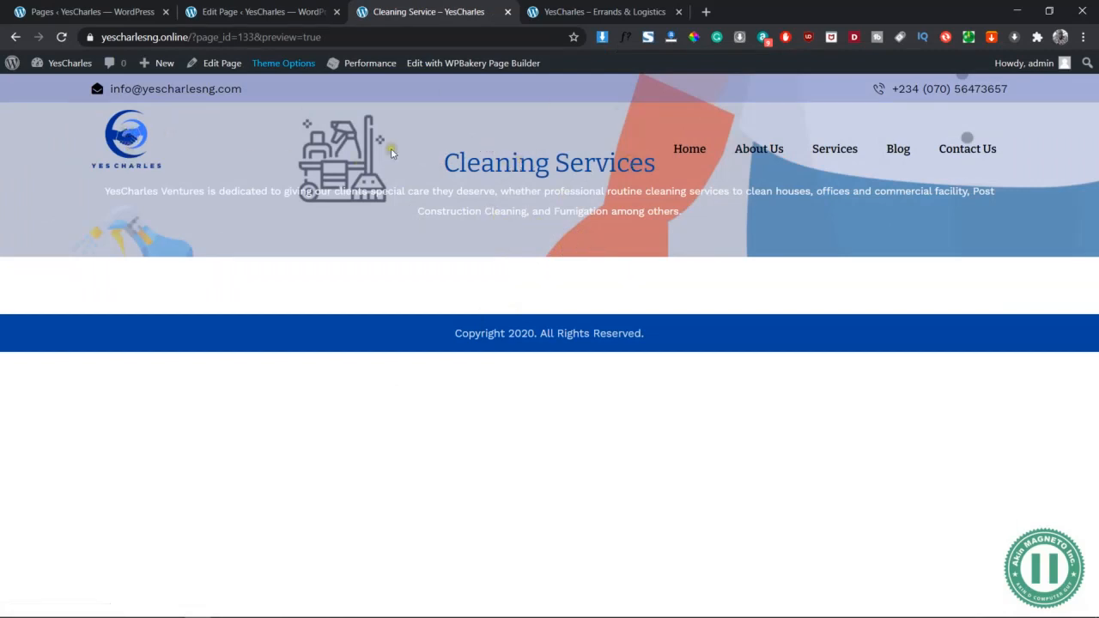
left_click(302, 10)
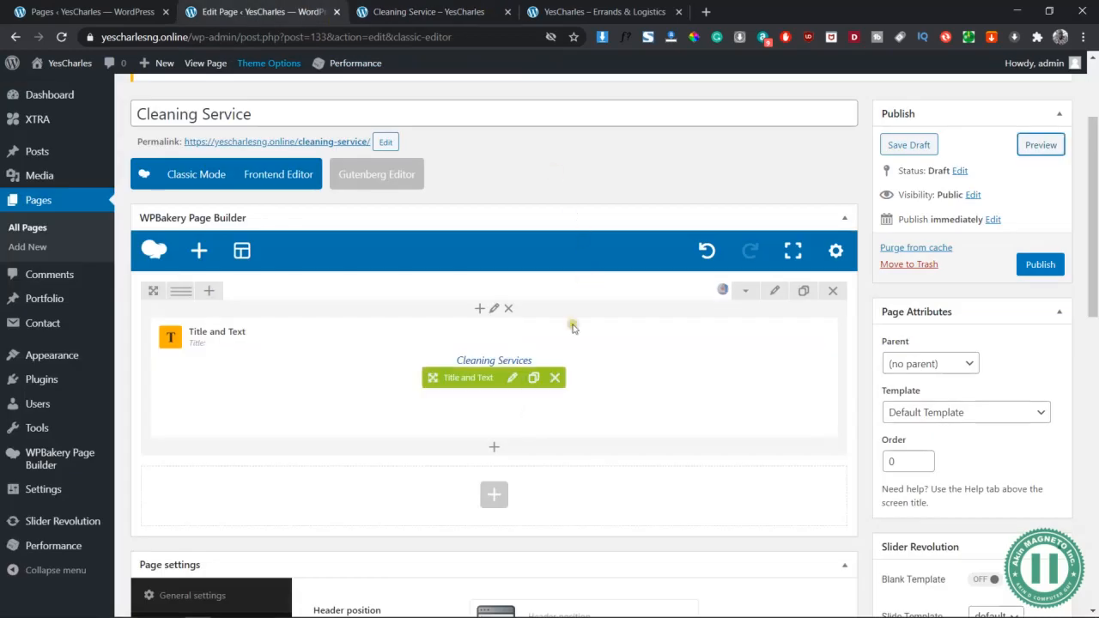
left_click(773, 292)
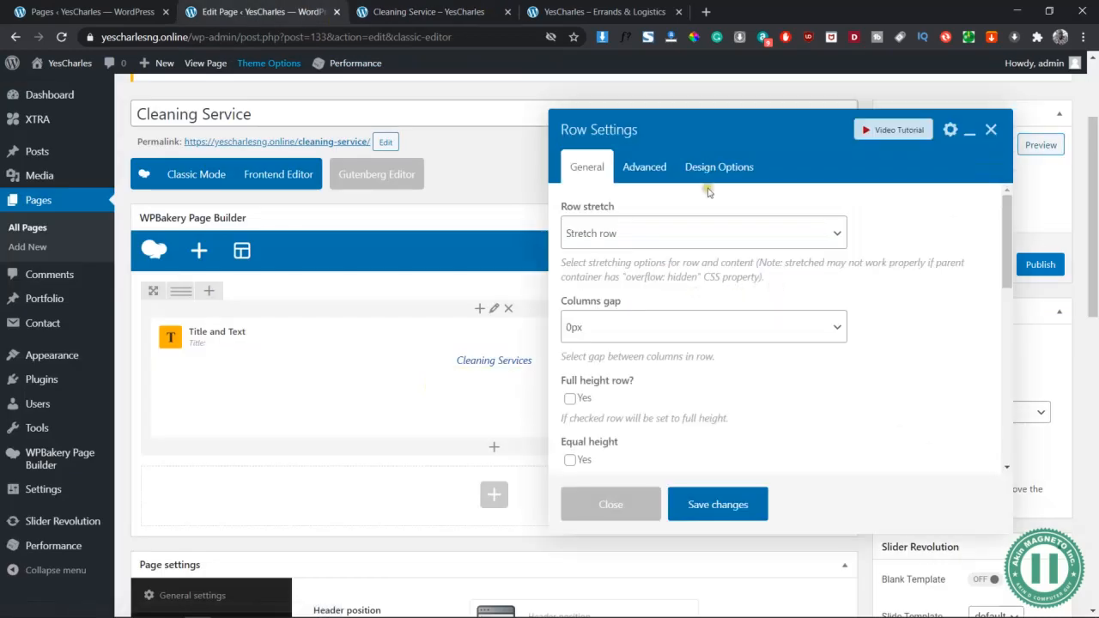
left_click(712, 159)
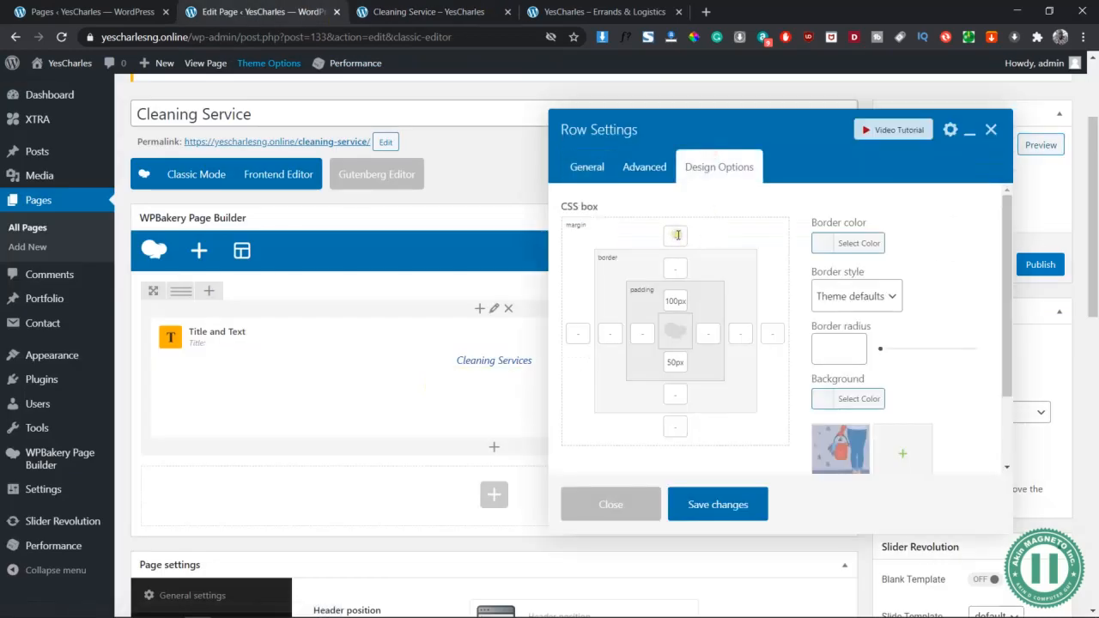
left_click(676, 236)
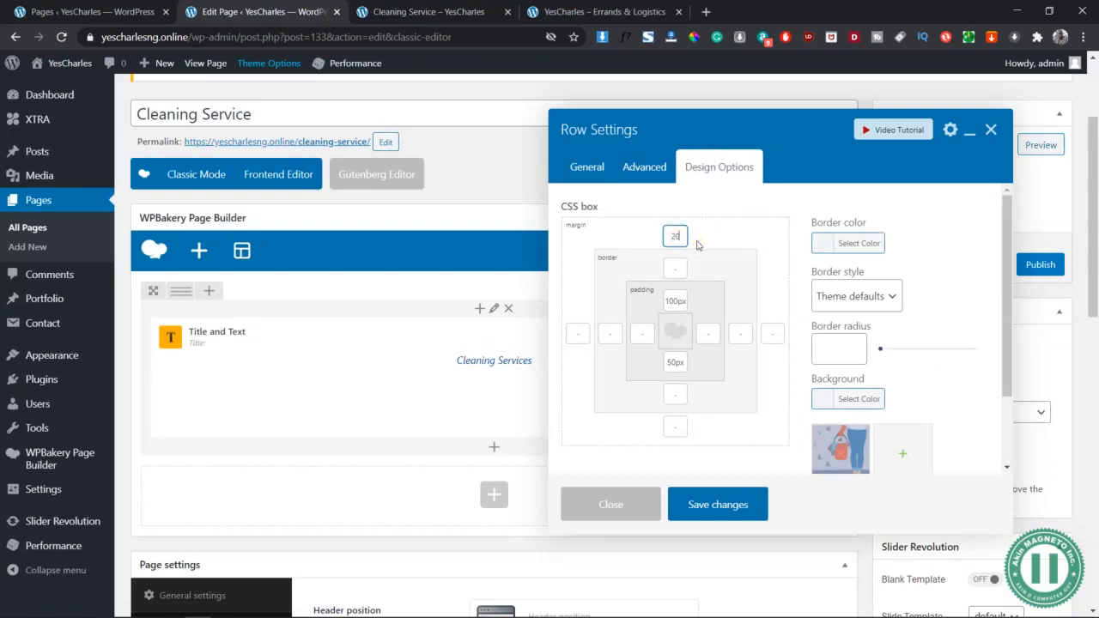
left_click(726, 508)
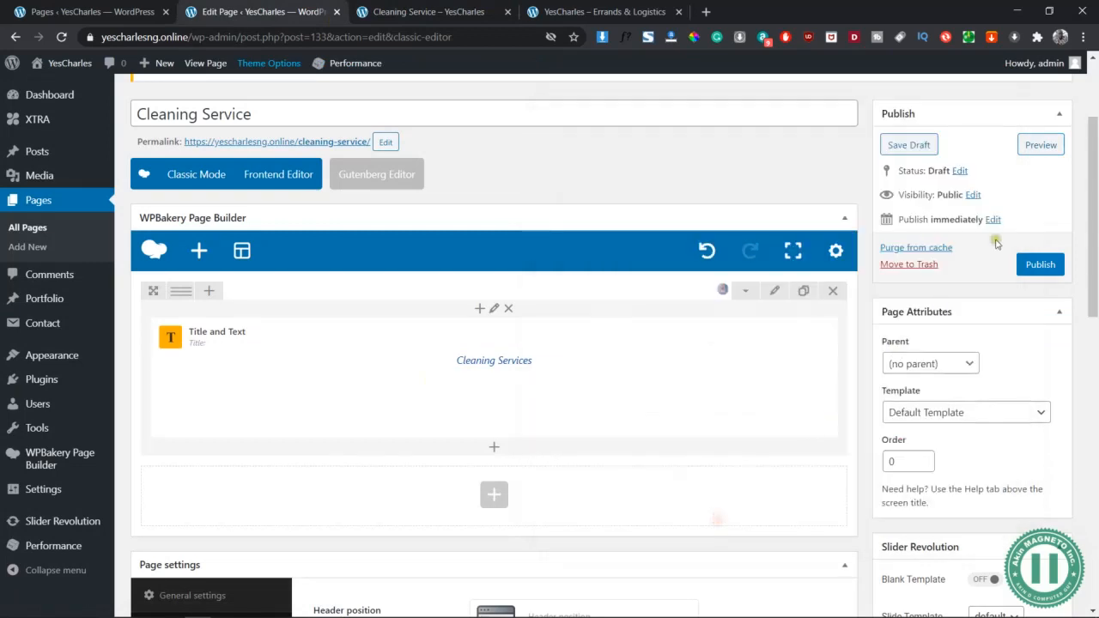
Replace the hero row's top margin with 200px top and 100px bottom padding
left_click(1041, 146)
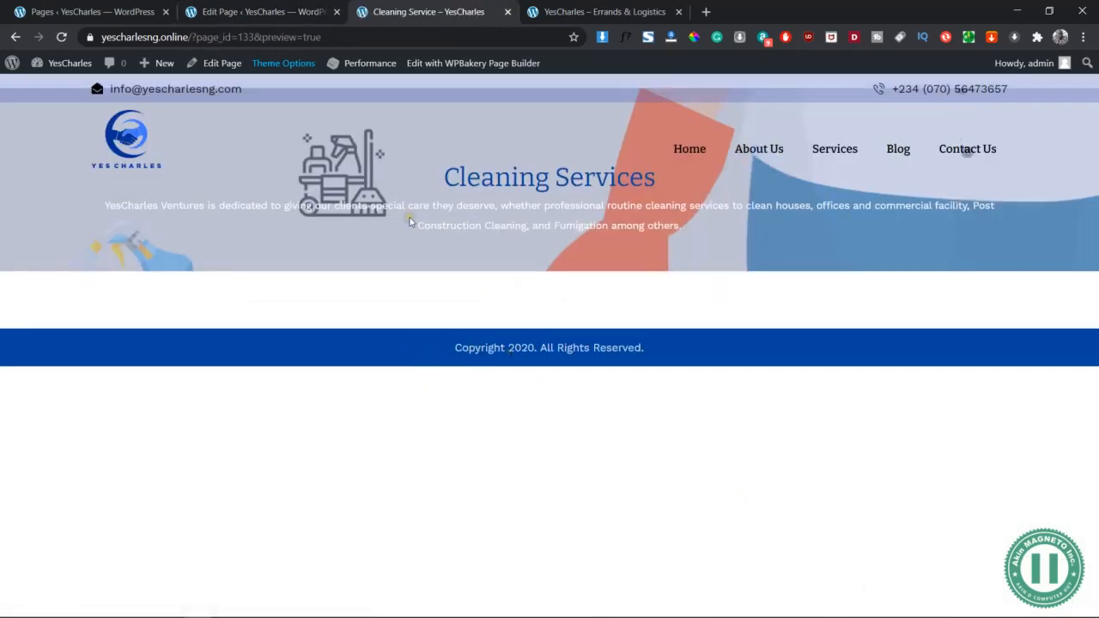
left_click(277, 10)
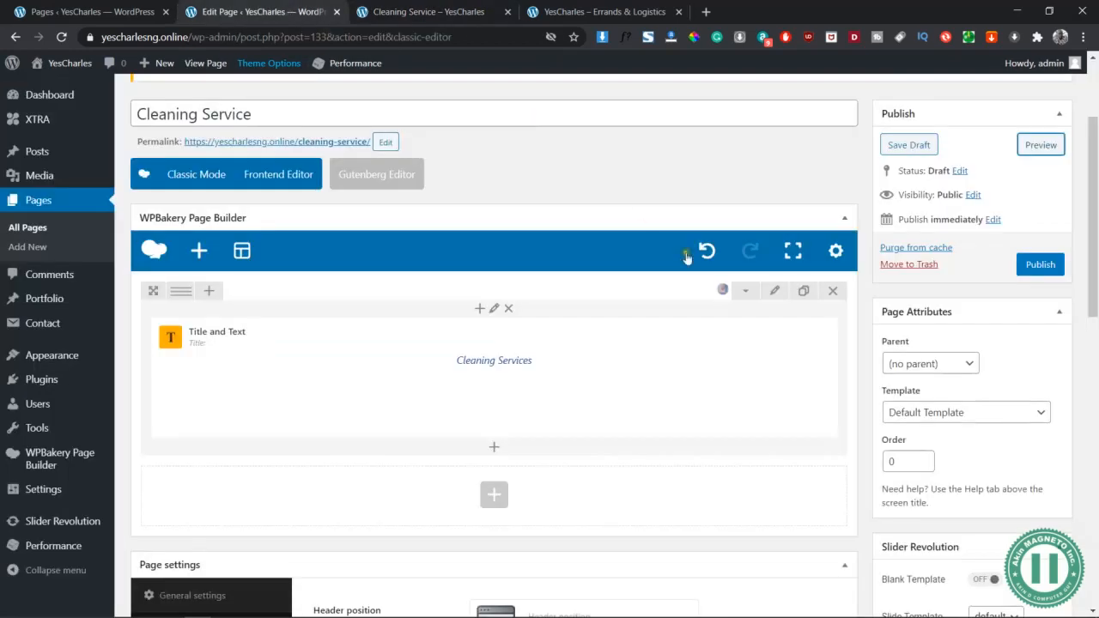
left_click(775, 293)
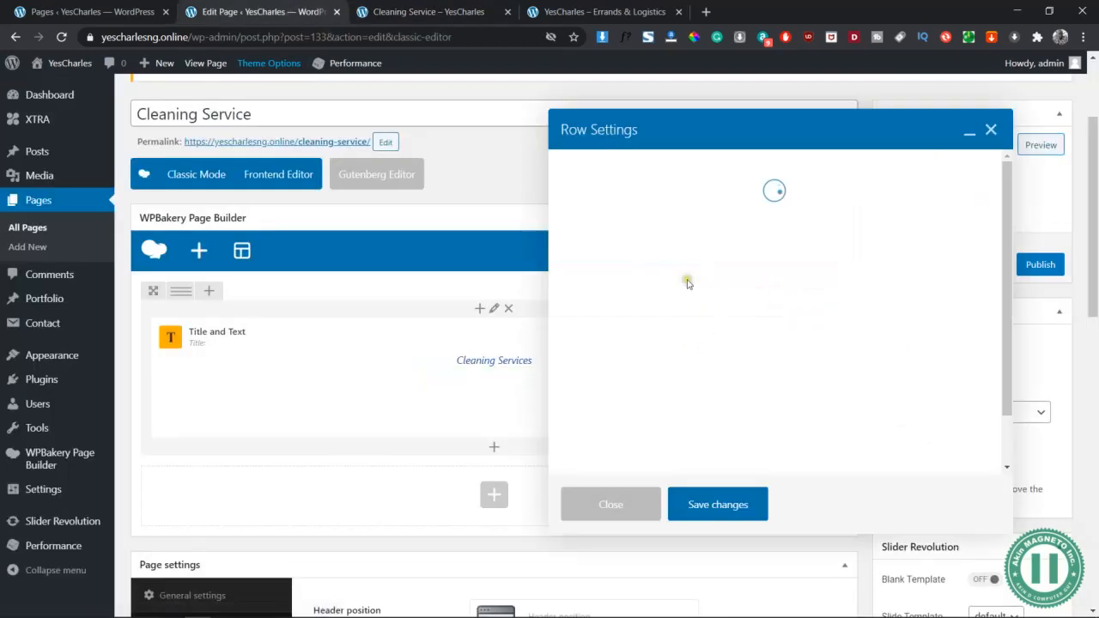
left_click(730, 165)
left_click(683, 298)
type("200px")
key("Tab")
left_click(676, 362)
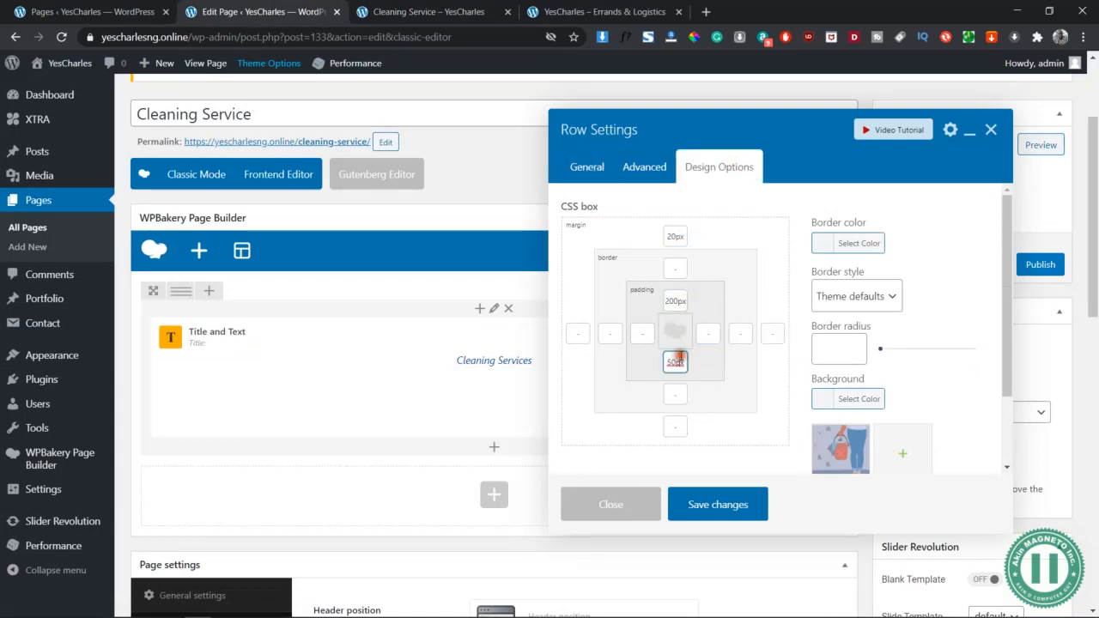
type("100px")
left_click(683, 233)
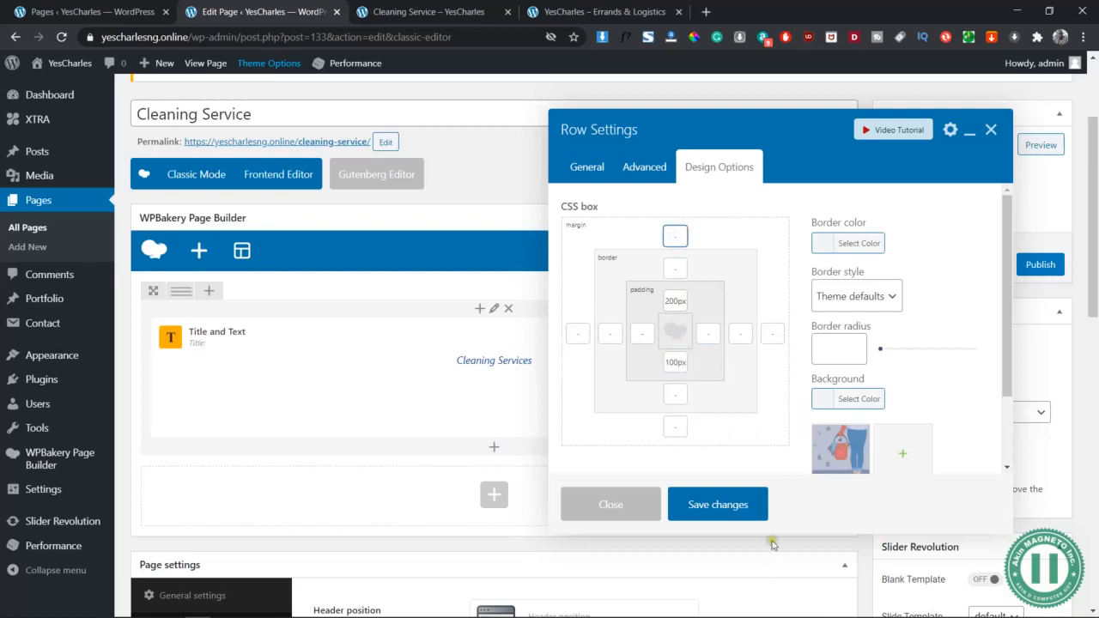
left_click(744, 510)
Preview the taller hero in the browser inspector, then return to the page builder
left_click(1031, 146)
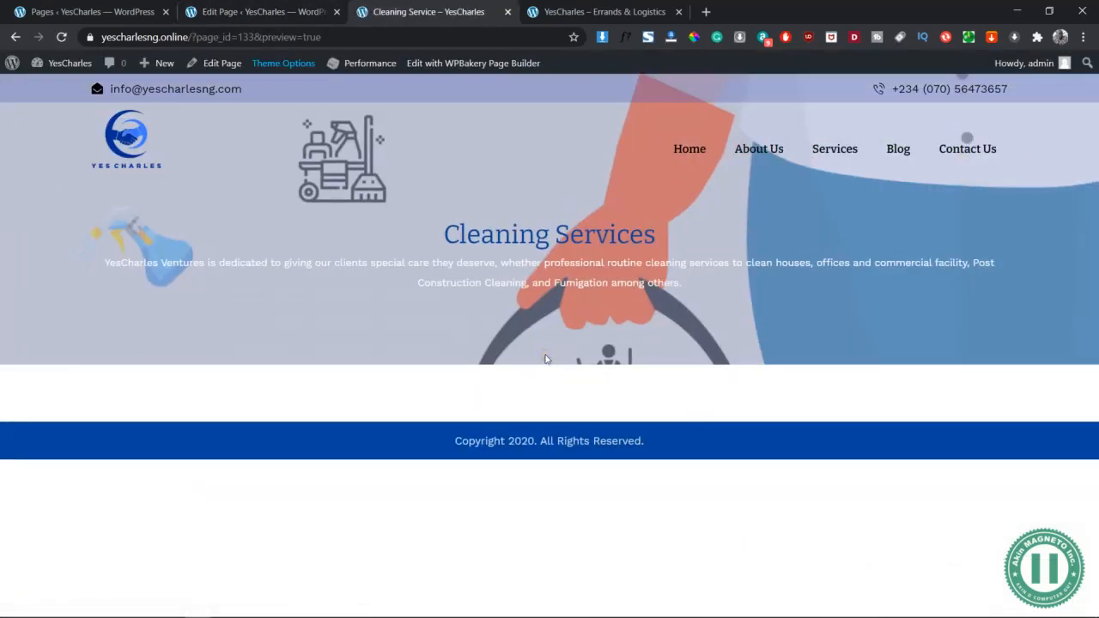
right_click(515, 256)
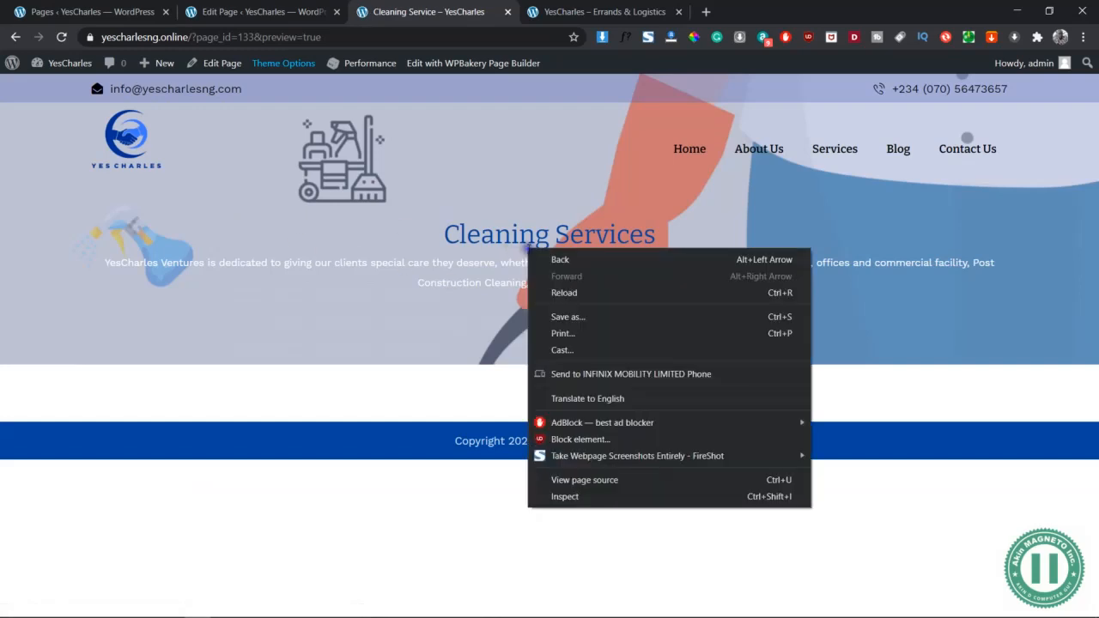
left_click(568, 502)
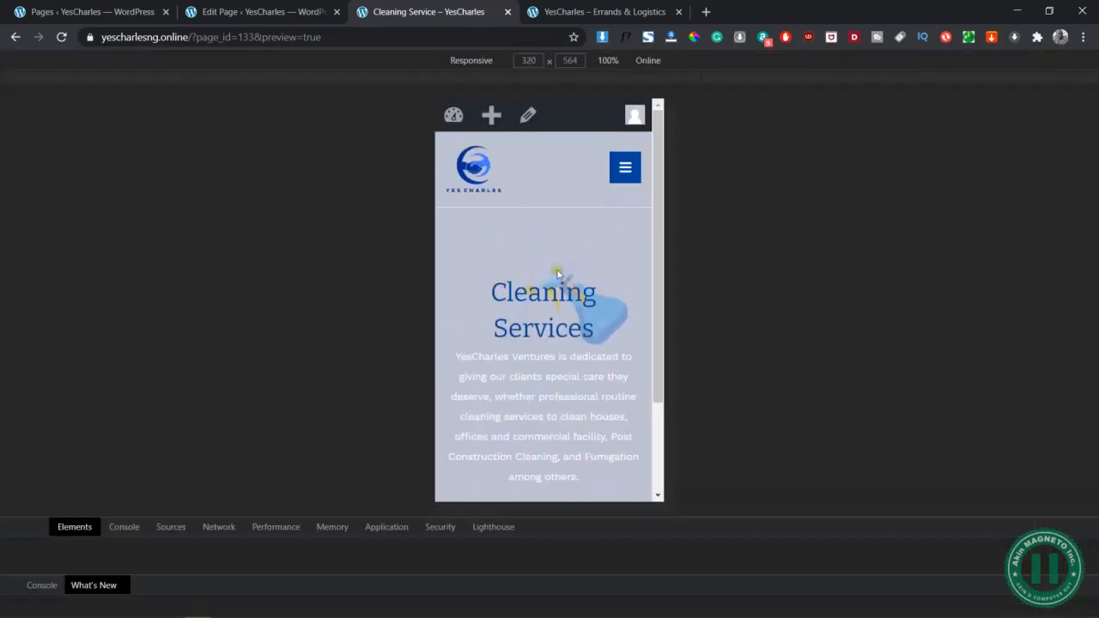
scroll(610, 305, "down", 2)
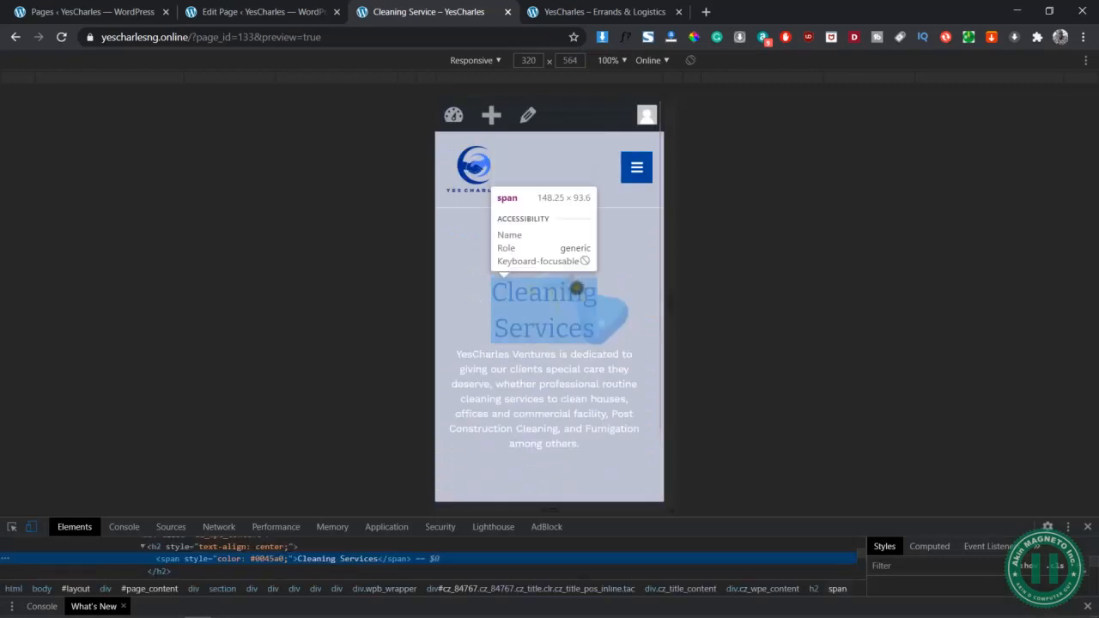
scroll(558, 378, "down", 2)
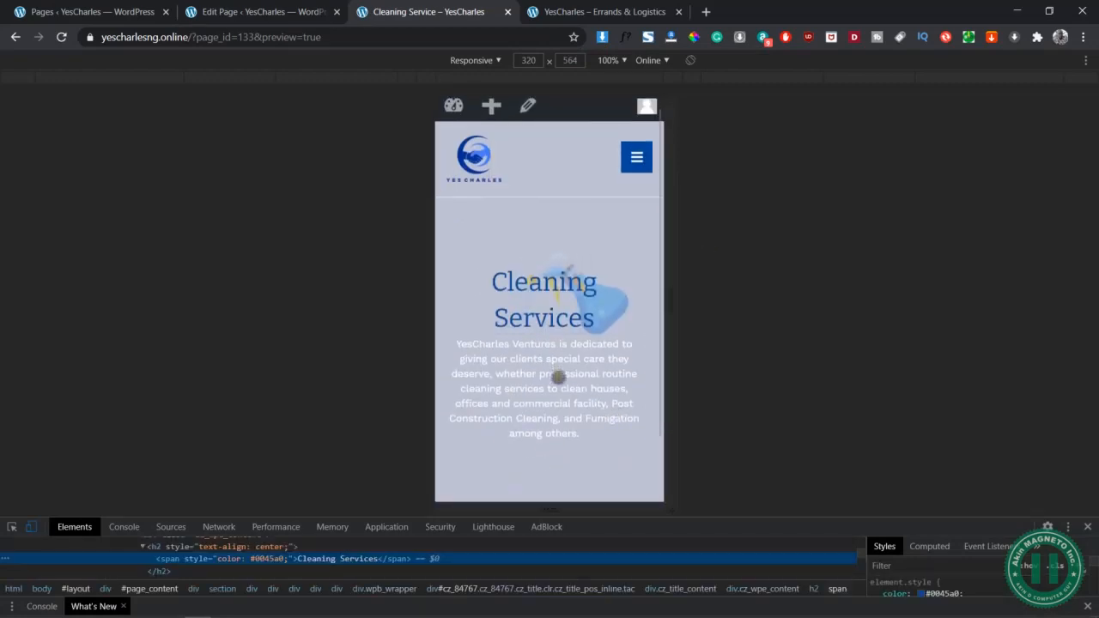
left_click(1089, 527)
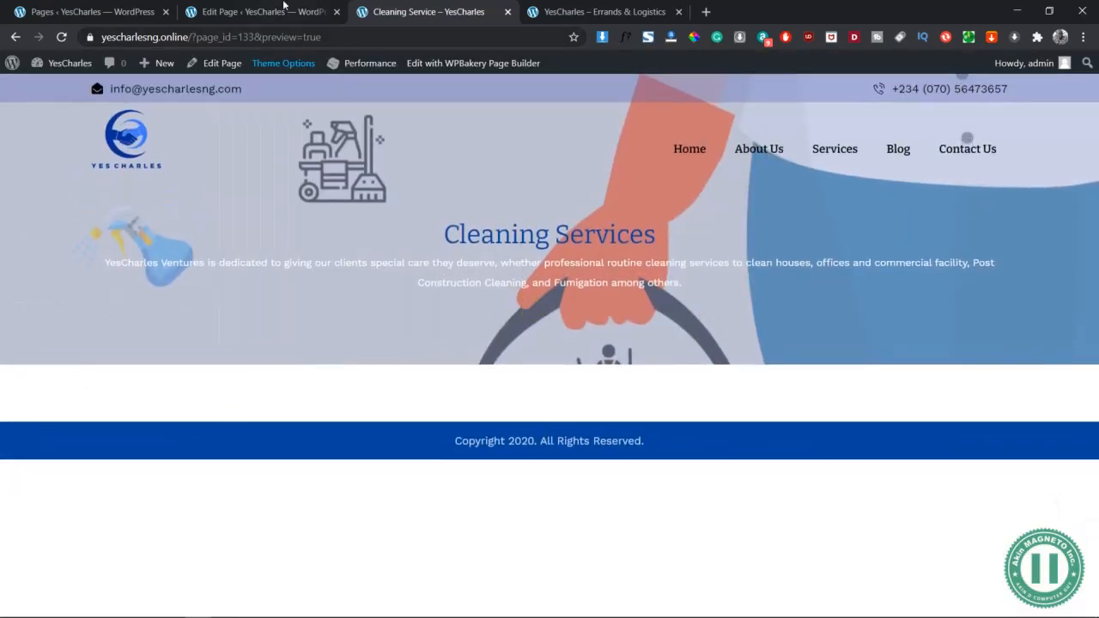
left_click(314, 5)
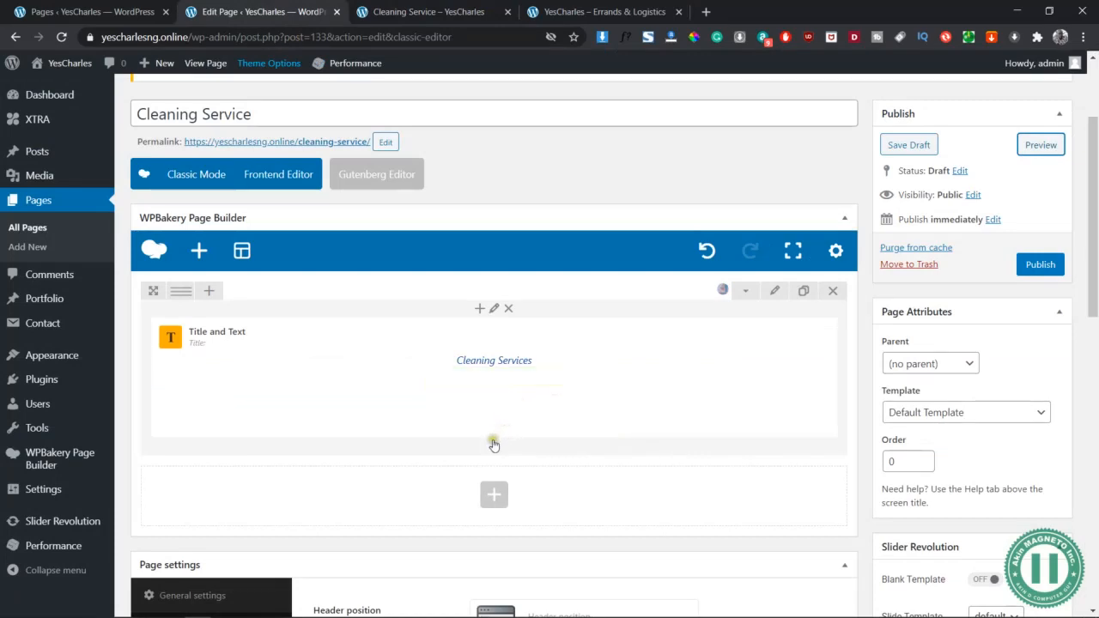
Add a Button element to the hero row using the Read More arrow preset
left_click(494, 444)
left_click(863, 106)
type("bu")
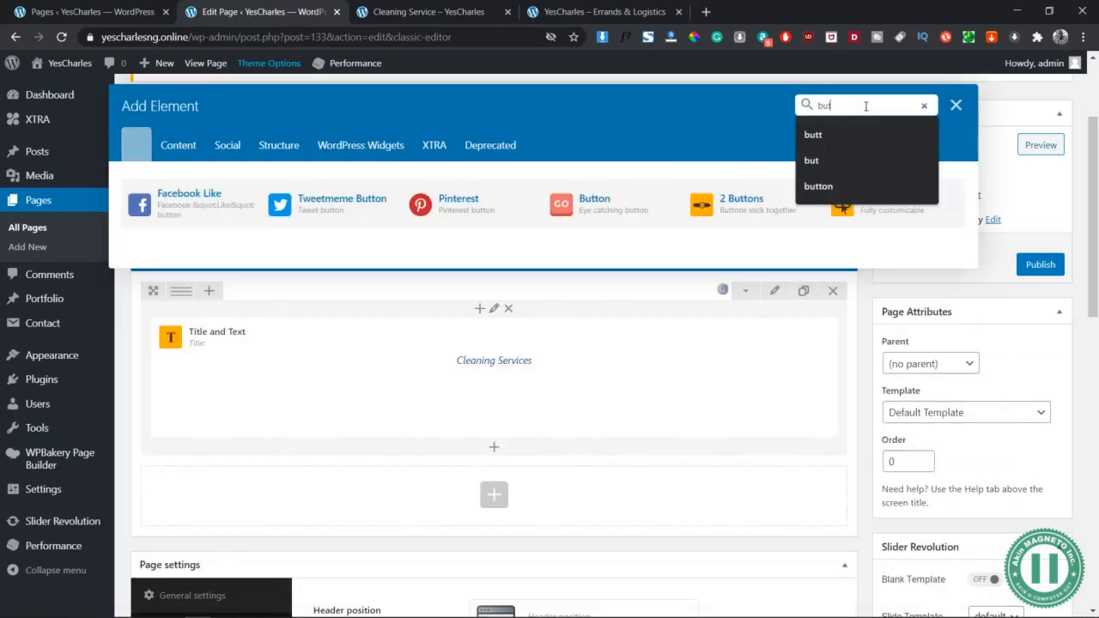
type("tton")
left_click(897, 215)
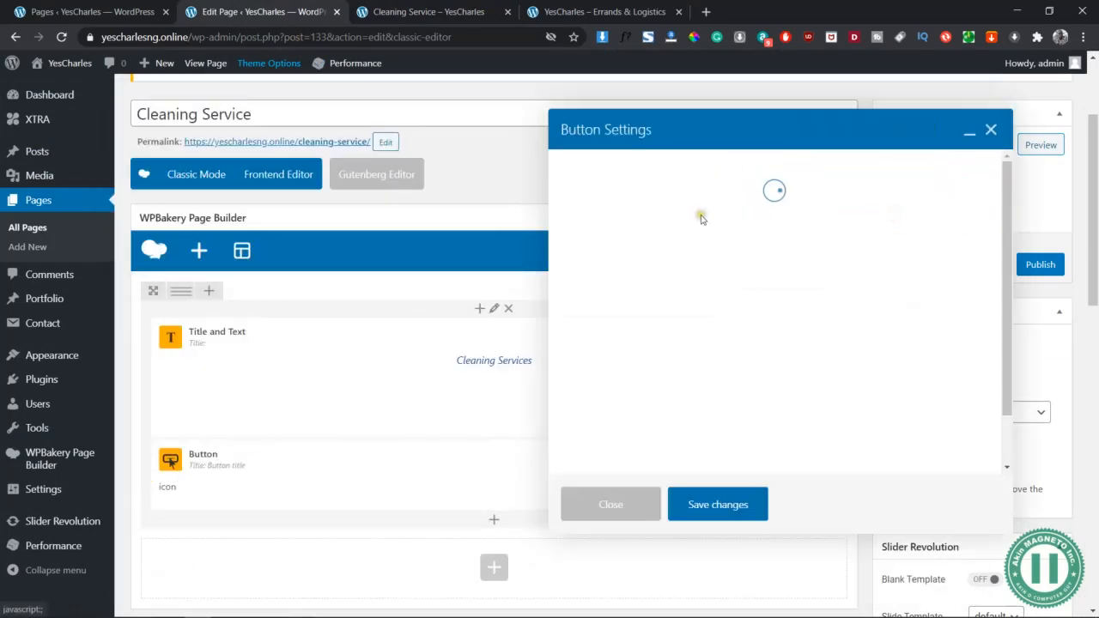
left_click(701, 169)
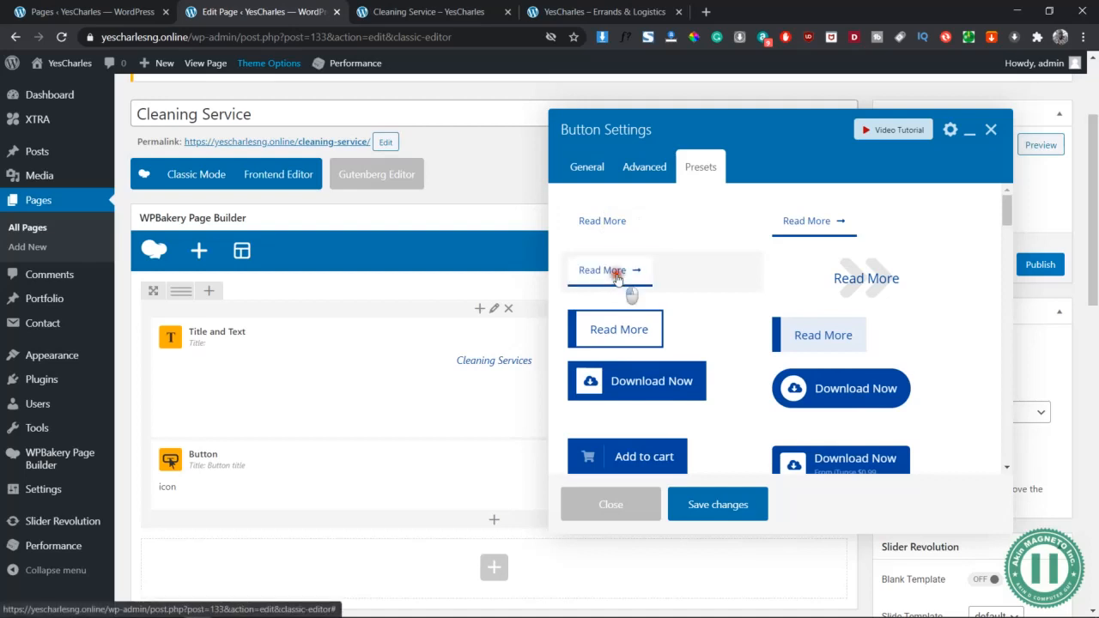
left_click(684, 261)
left_click(620, 132)
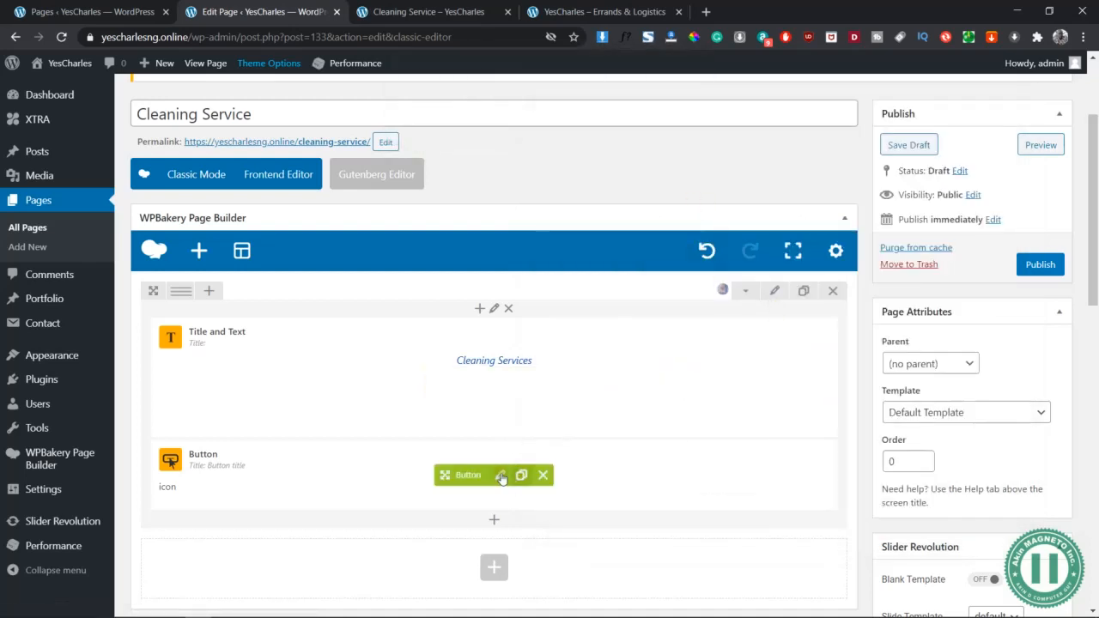
Set the button title to 'Hire Us', centre it, and save
left_click(499, 473)
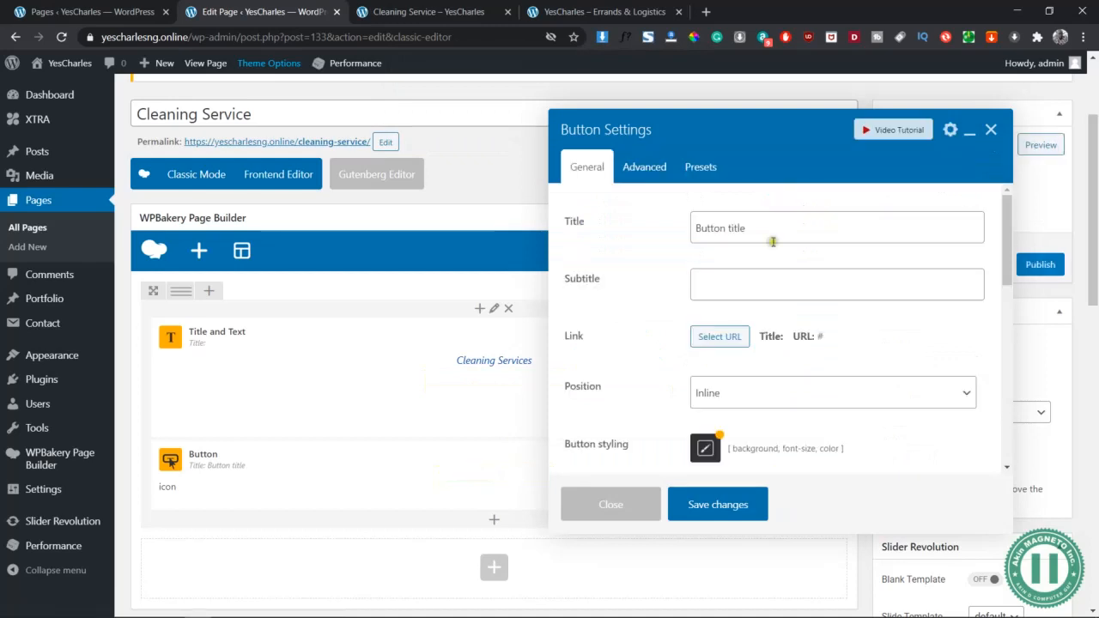
left_click(766, 233)
triple_click(766, 233)
type("Hi")
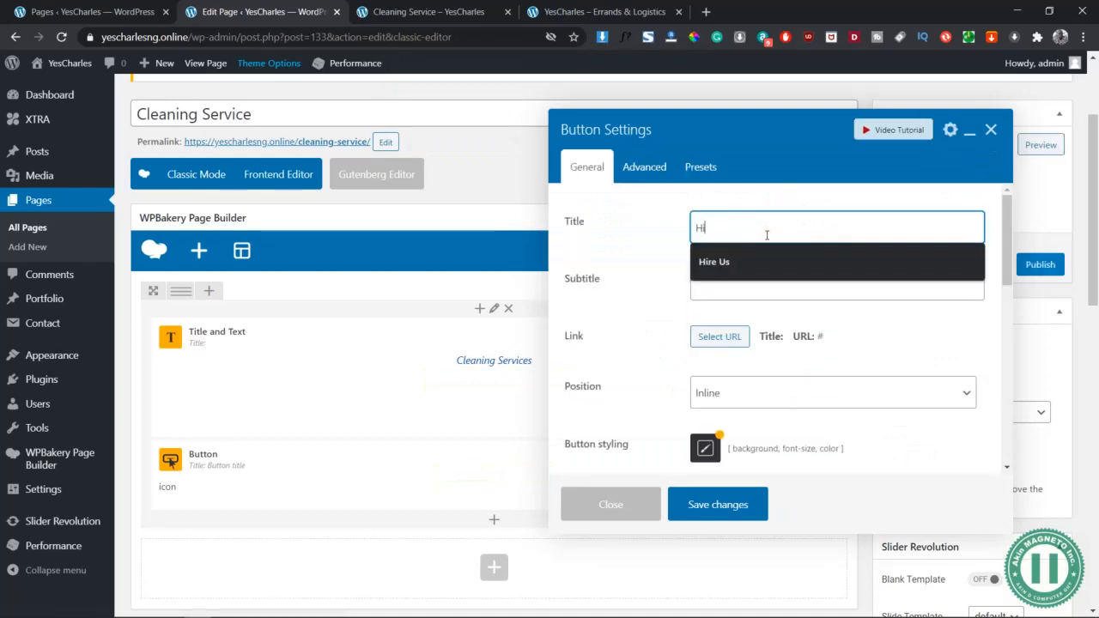
type("re Us")
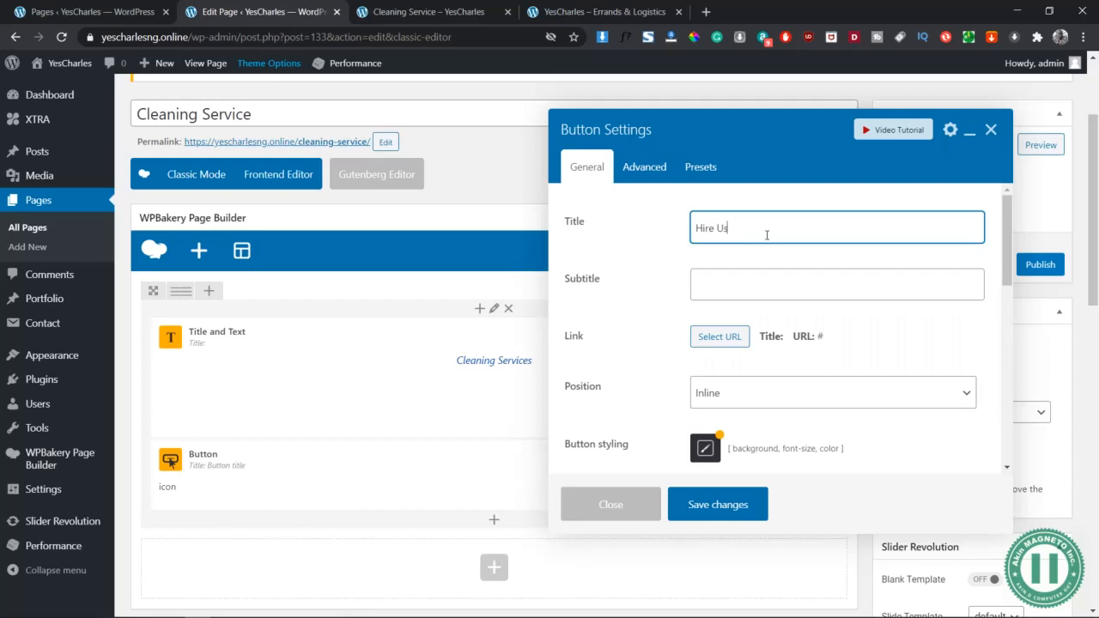
scroll(773, 364, "down", 1)
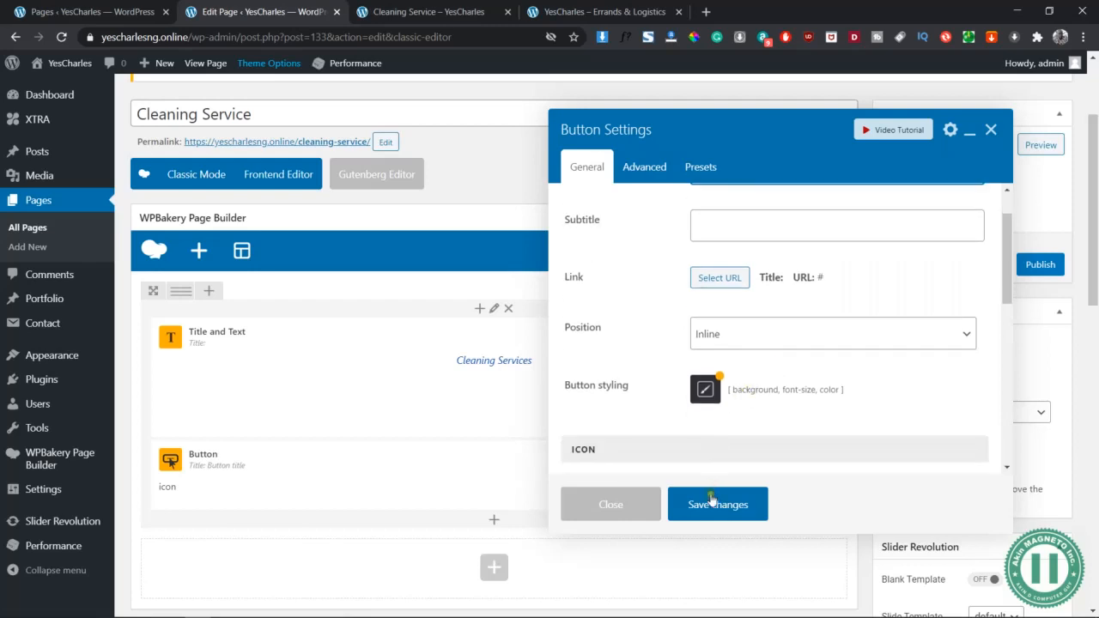
left_click(752, 333)
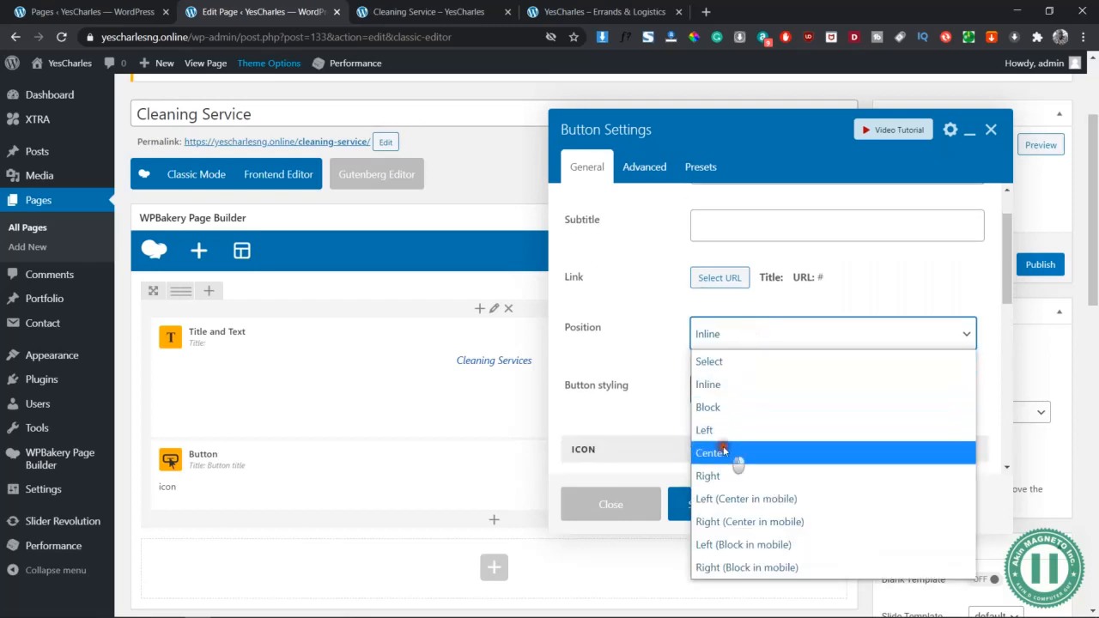
left_click(716, 450)
left_click(723, 515)
Preview the new button, then review the Hire Us settings and close without changes
left_click(1041, 144)
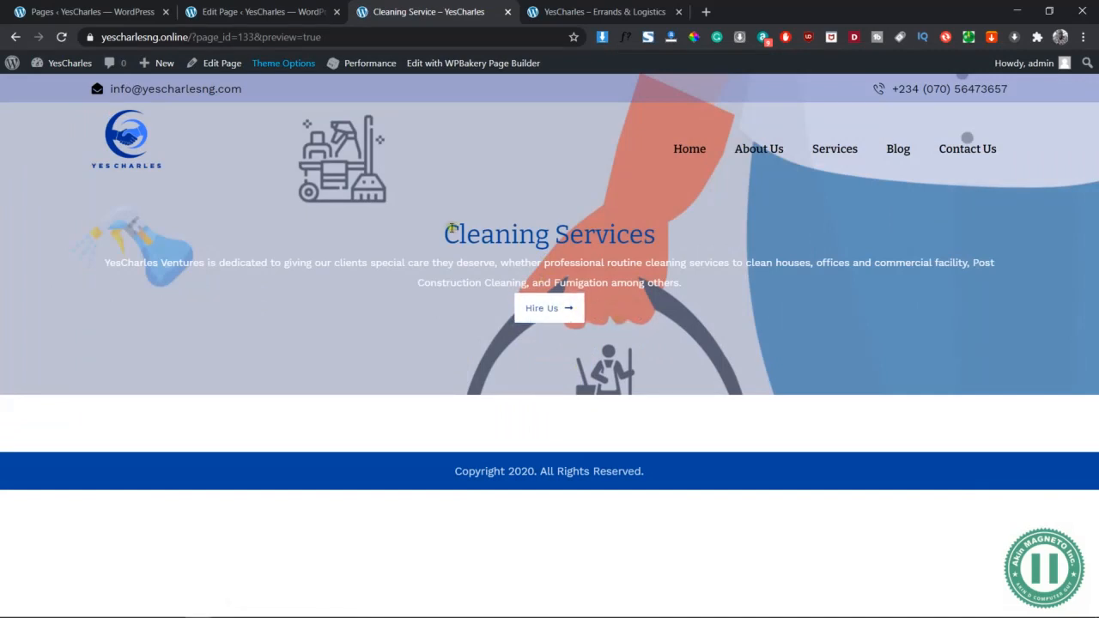
left_click(257, 10)
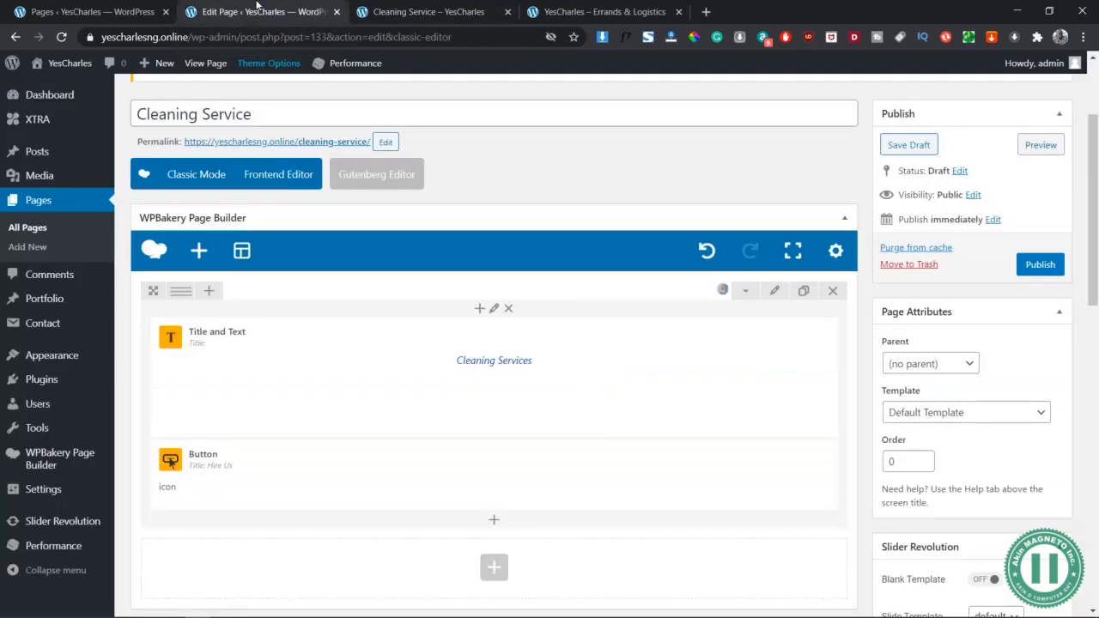
mouse_move(497, 474)
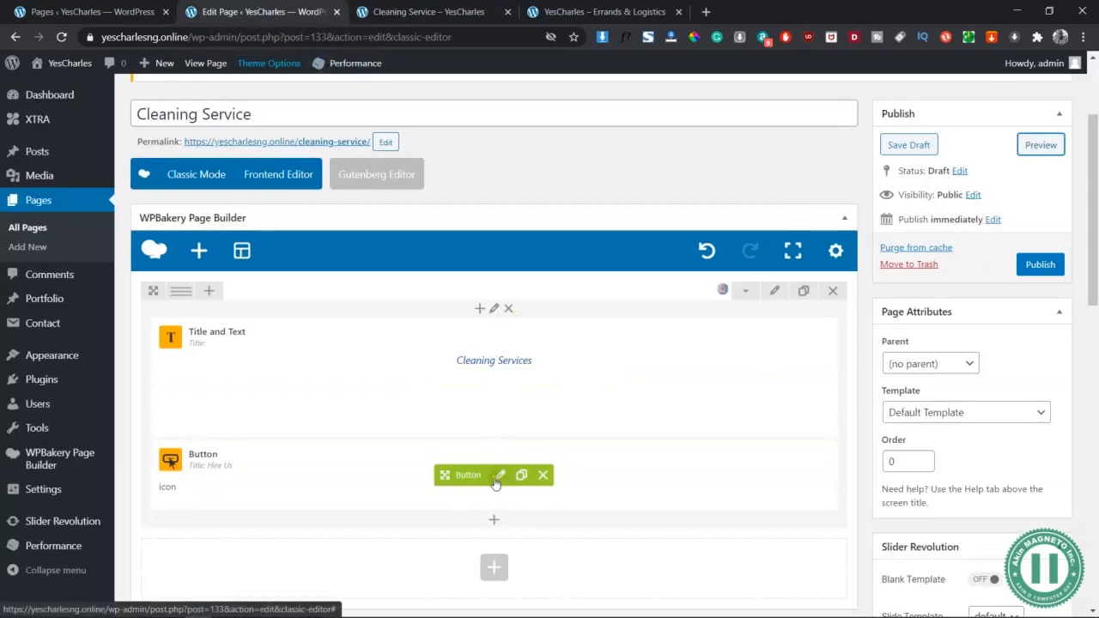
left_click(498, 475)
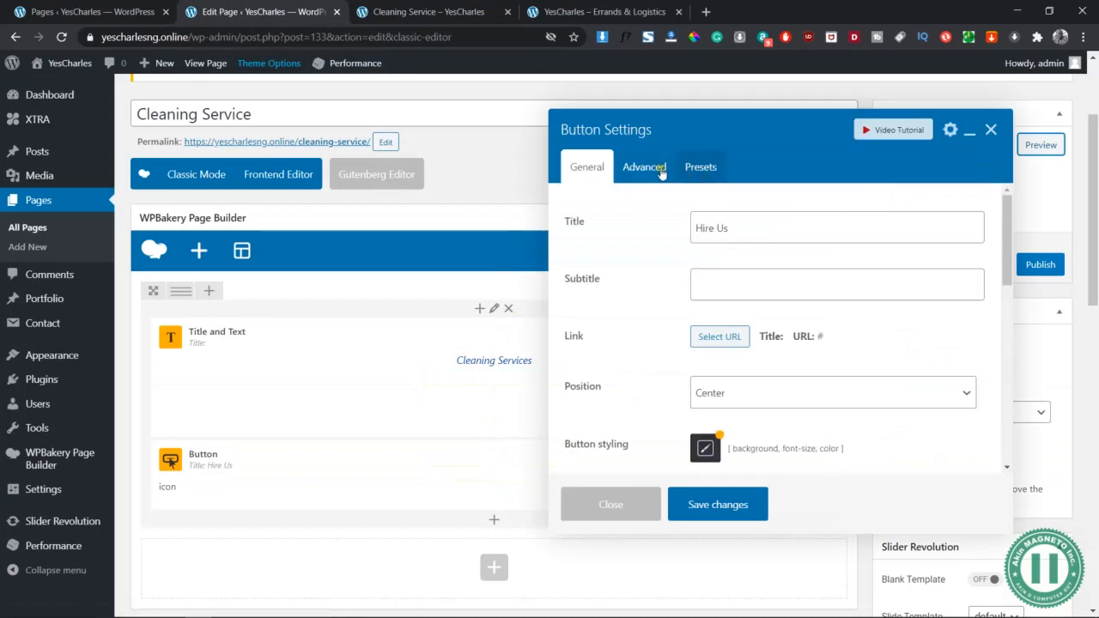
left_click(655, 168)
left_click(588, 168)
left_click(623, 506)
Add a Gap of 30px (20px tablet, 10px mobile) above Hire Us and preview
left_click(494, 520)
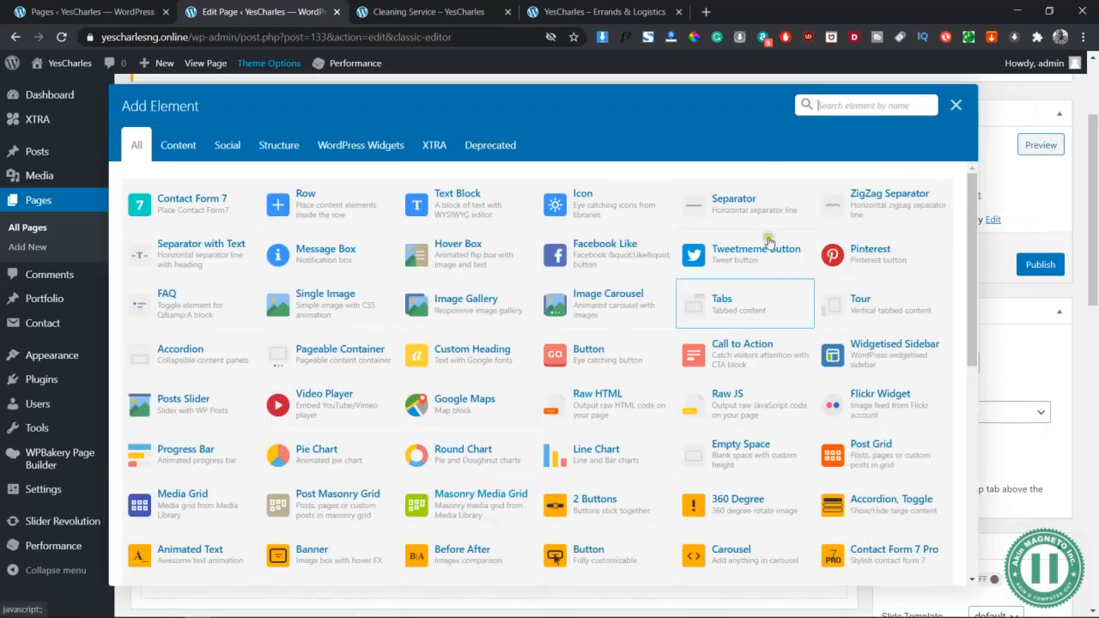
type("gap")
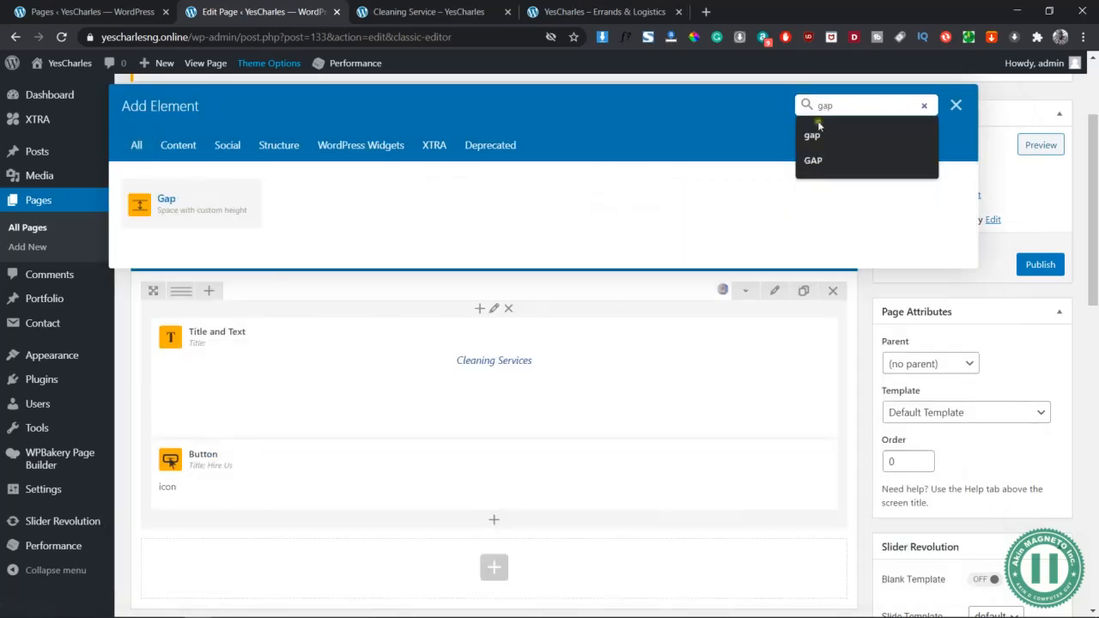
left_click(197, 204)
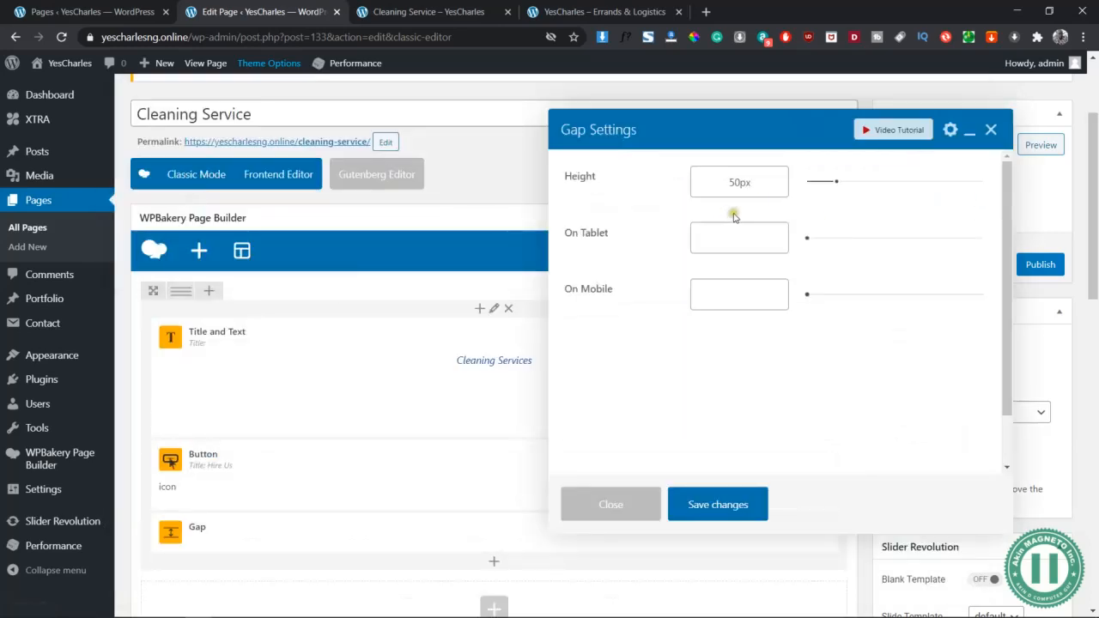
left_click_drag(738, 179, 724, 178)
type("3")
key("Tab")
type("20px")
key("Tab")
type("10px")
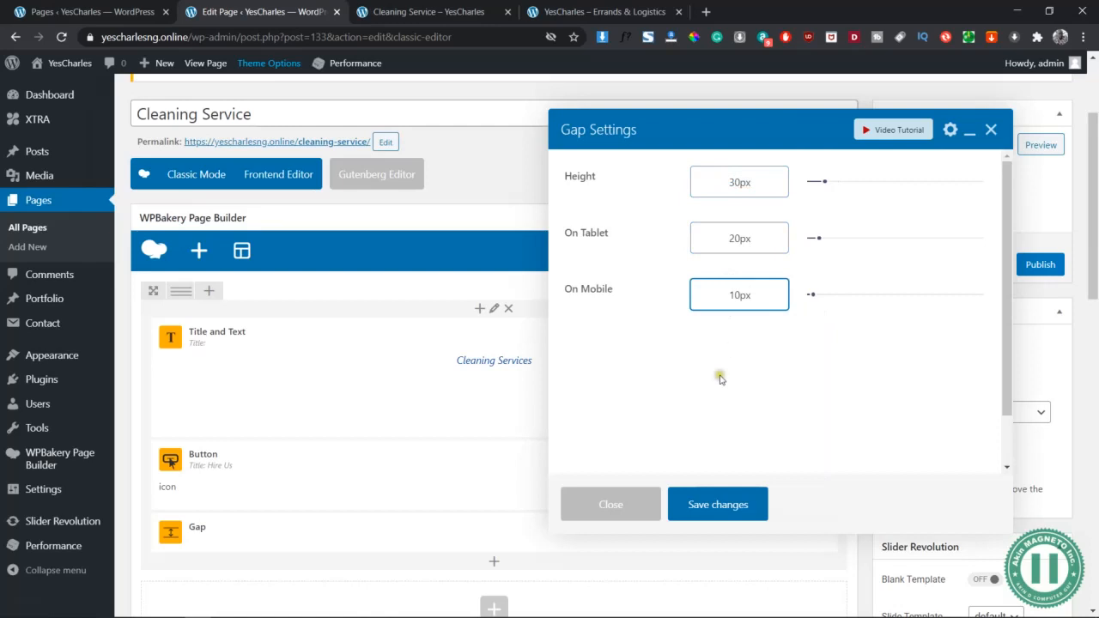
left_click(722, 503)
left_click_drag(492, 534, 480, 463)
left_click(1041, 144)
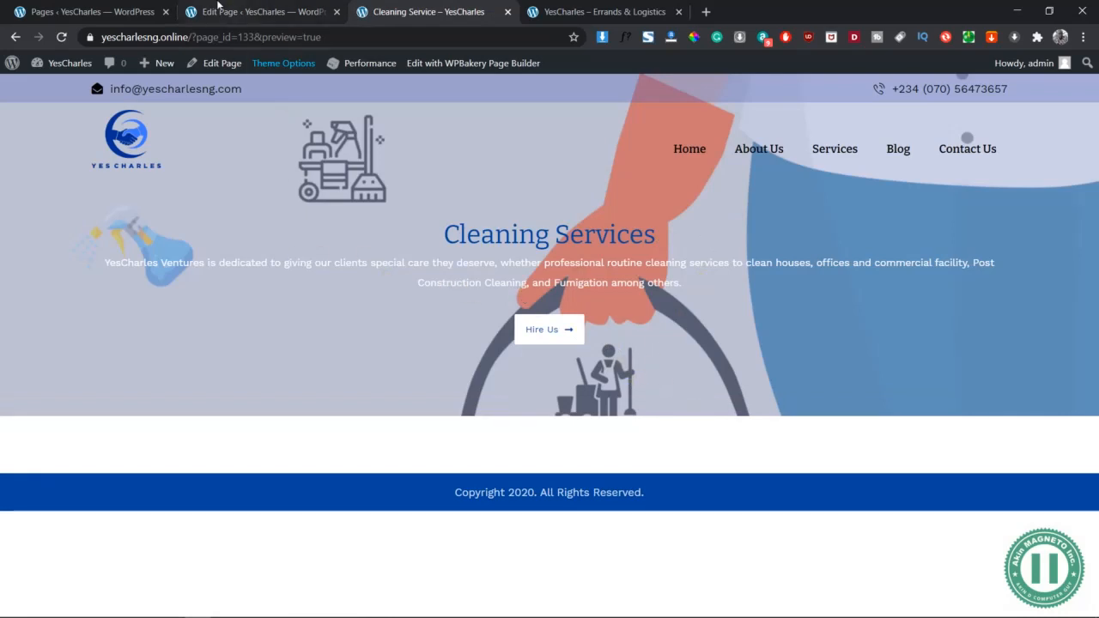
Check the preview in mobile device mode, testing the Hire Us button, then close DevTools
left_click(258, 11)
left_click(481, 11)
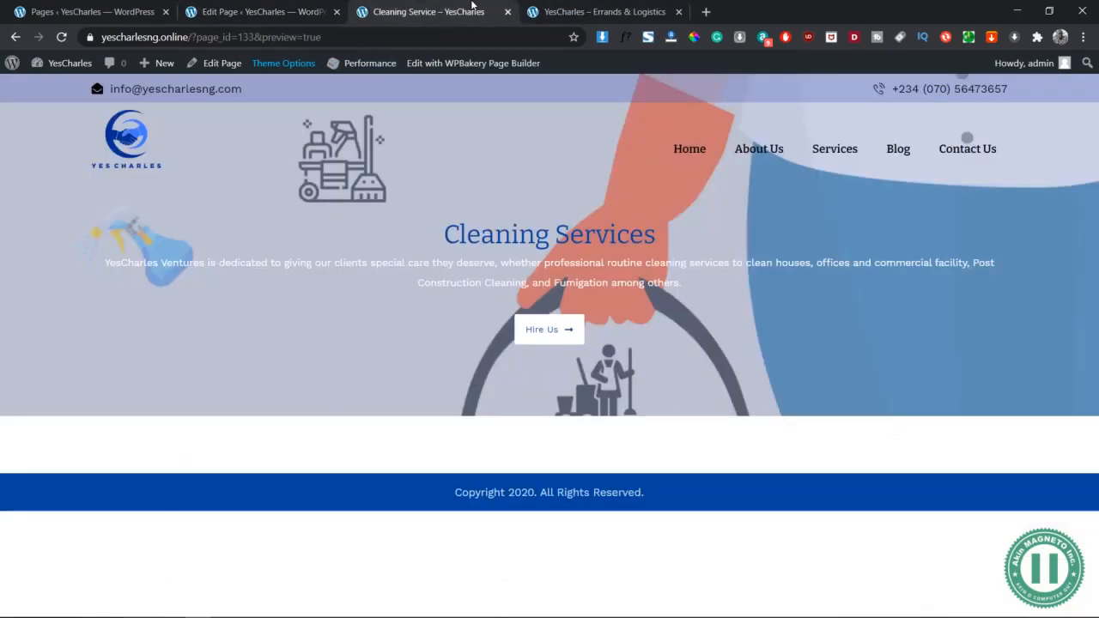
right_click(575, 223)
left_click(613, 483)
scroll(618, 393, "down", 2)
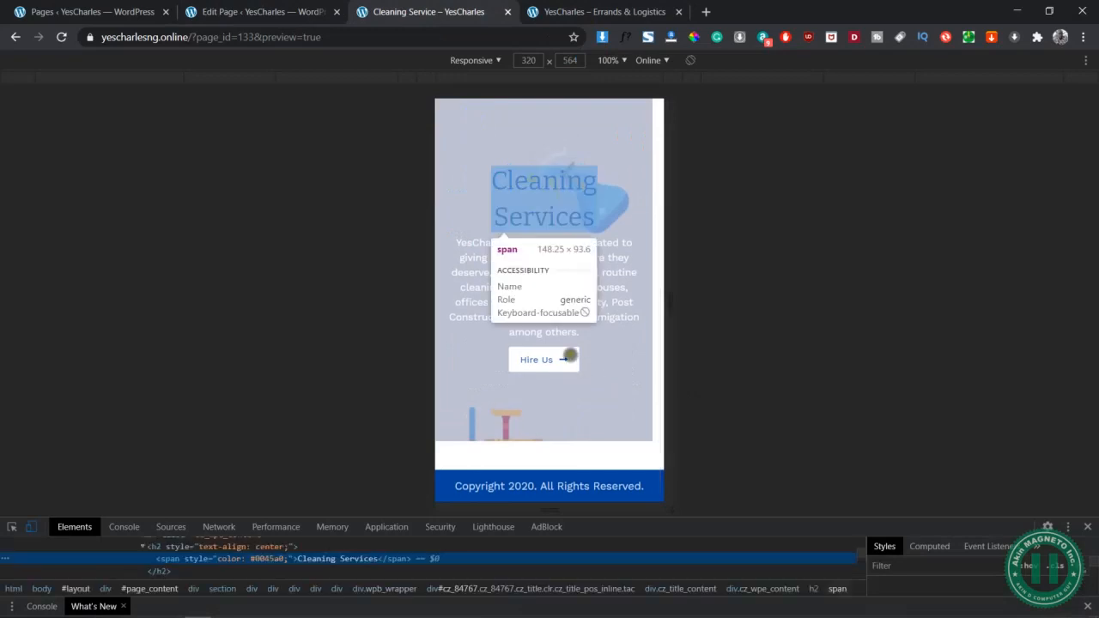
scroll(618, 326, "up", 3)
scroll(572, 438, "down", 2)
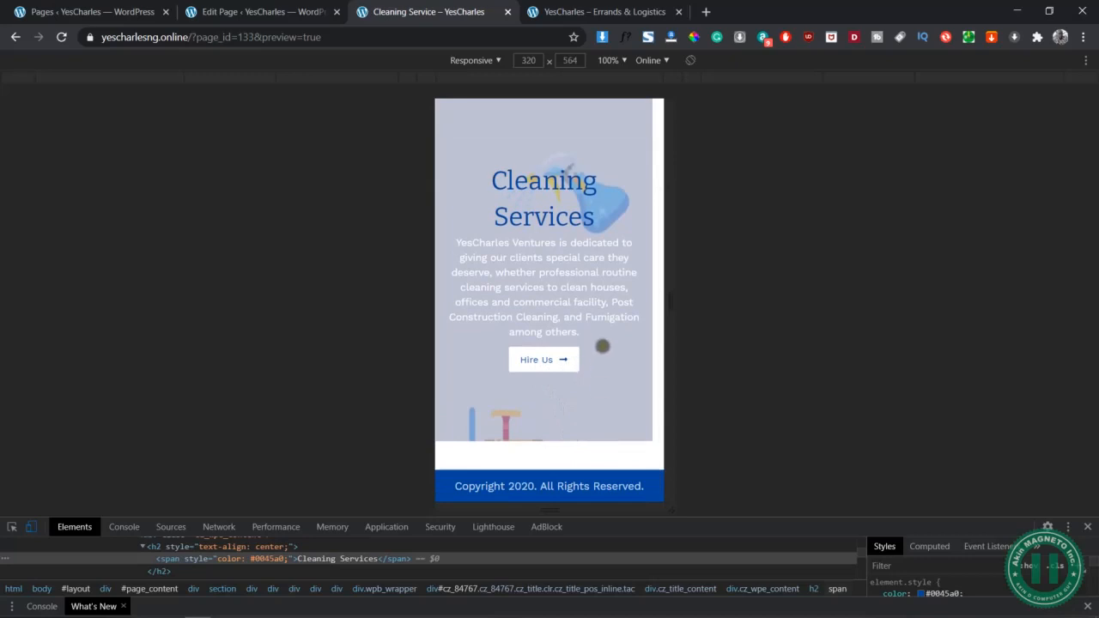
scroll(582, 196, "up", 2)
scroll(582, 196, "down", 1)
scroll(582, 196, "up", 1)
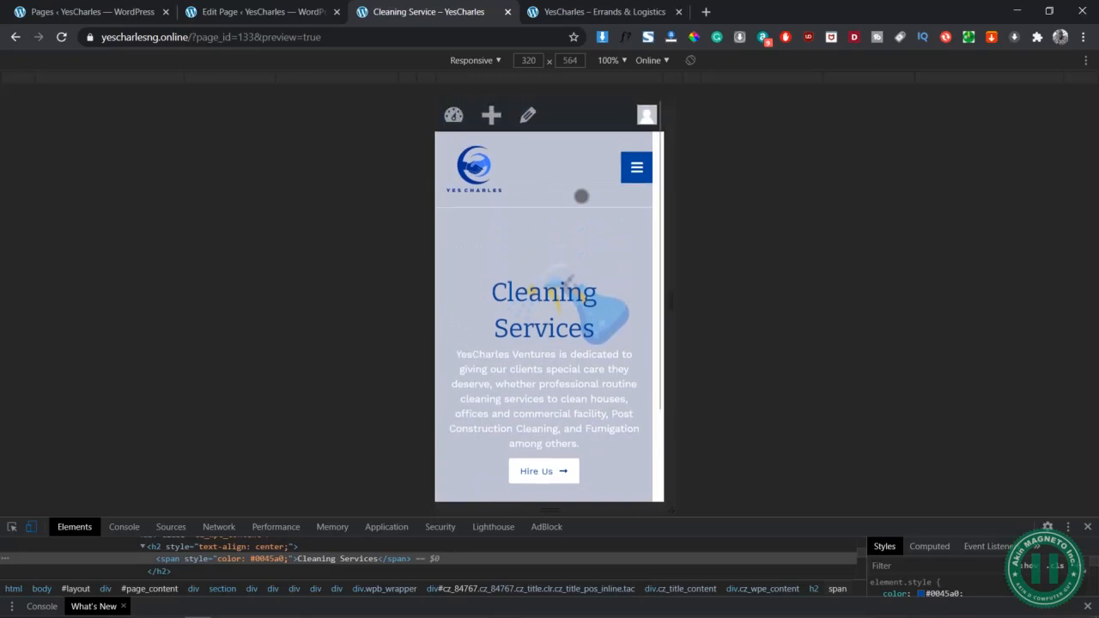
scroll(593, 214, "down", 3)
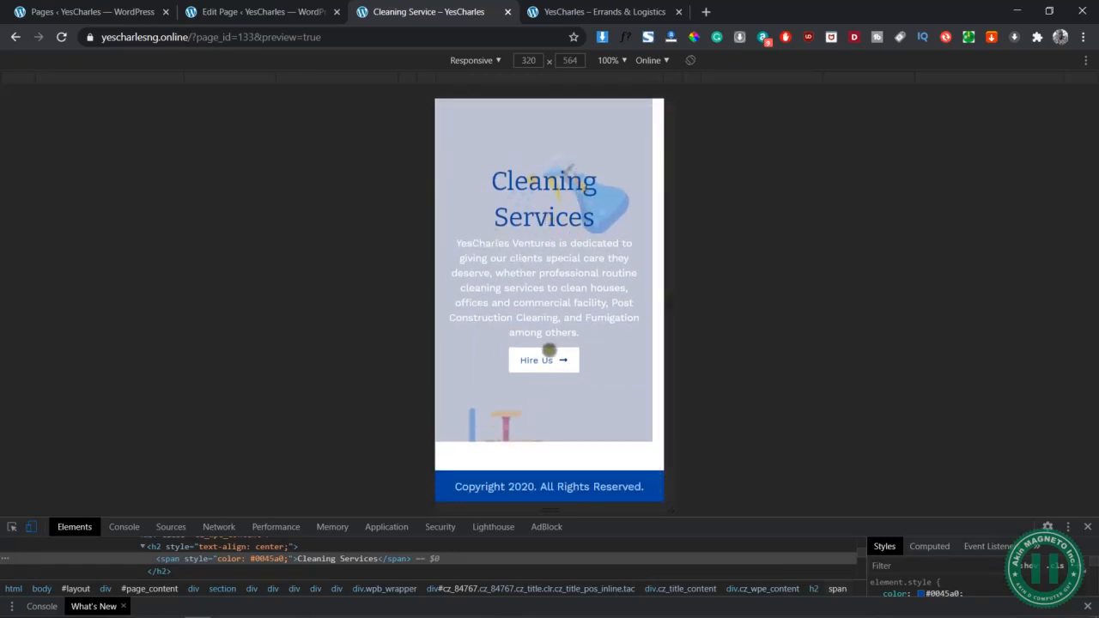
left_click(561, 356)
left_click(1088, 528)
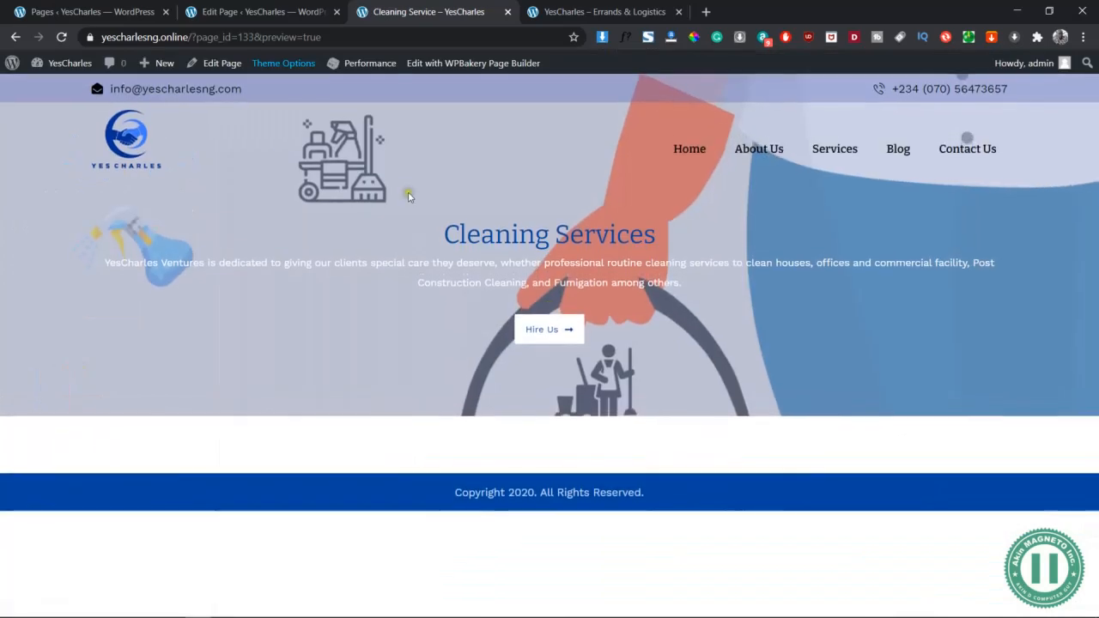
Look over the Contact Person box in the Word wireframe, then return to the editor
key("alt+Tab")
key("alt+Tab")
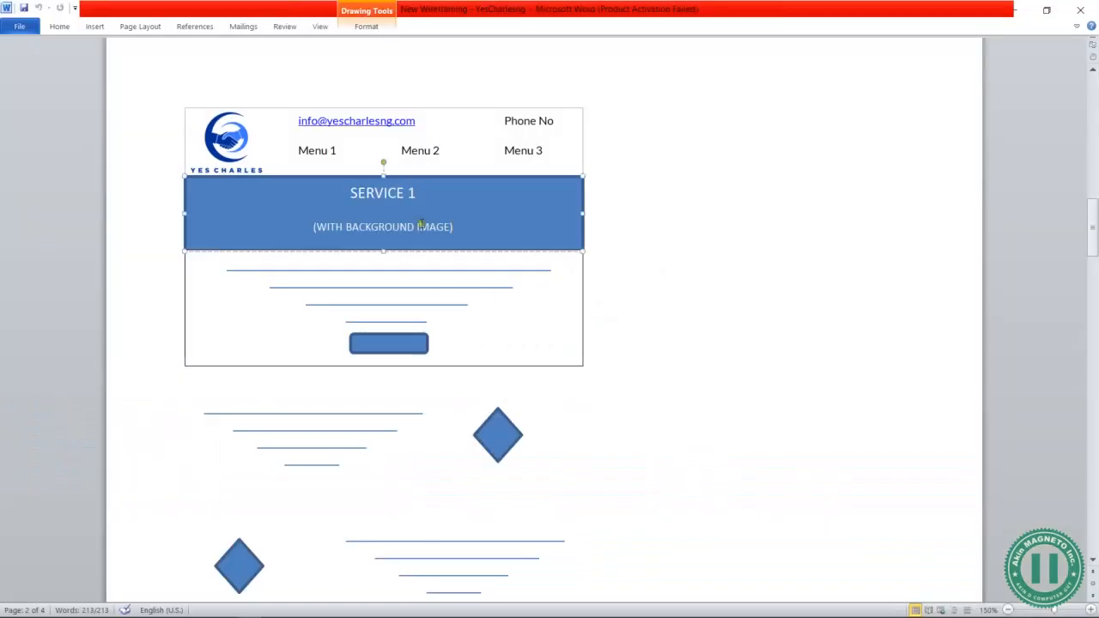
scroll(421, 225, "down", 10)
left_click(305, 168)
left_click(210, 153)
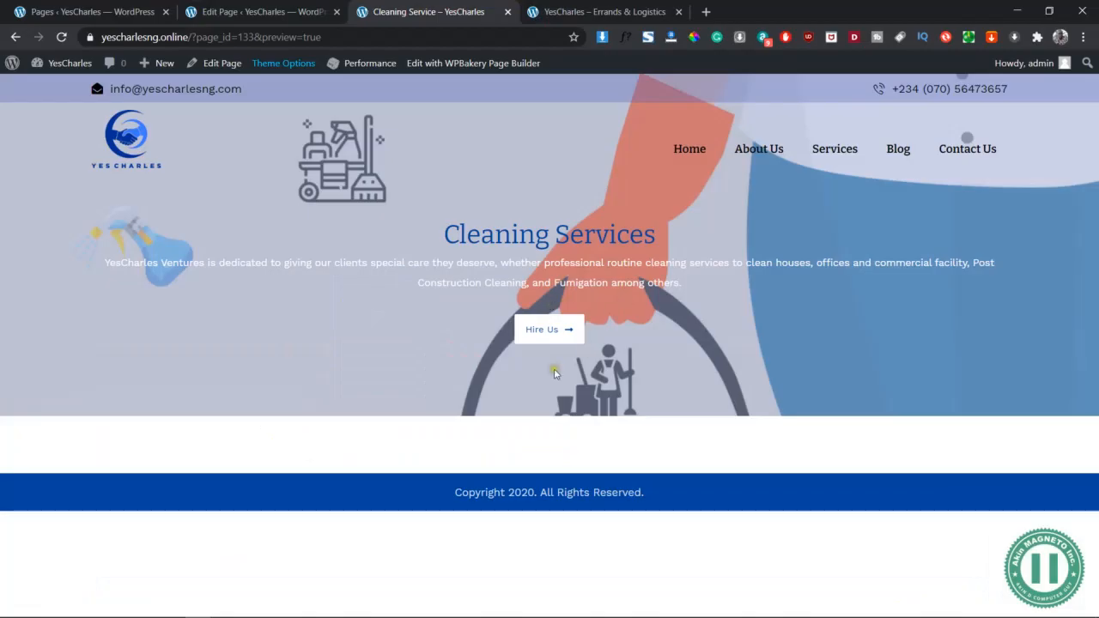
left_click(283, 7)
Add a new empty row below the hero and place an inner row inside it
scroll(494, 314, "down", 5)
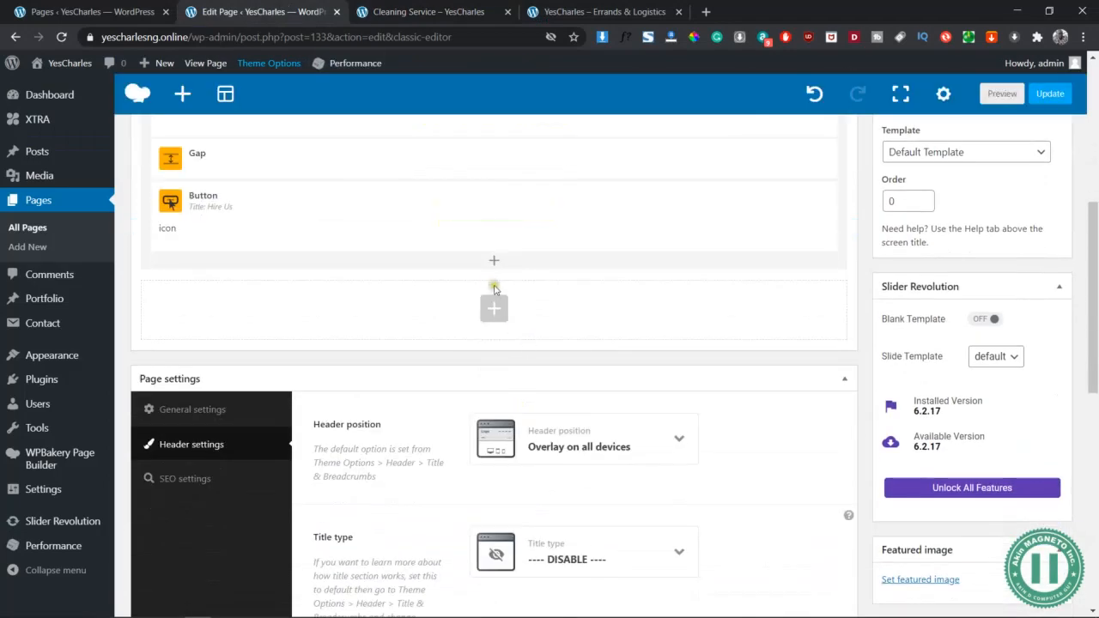
left_click(494, 311)
left_click(314, 129)
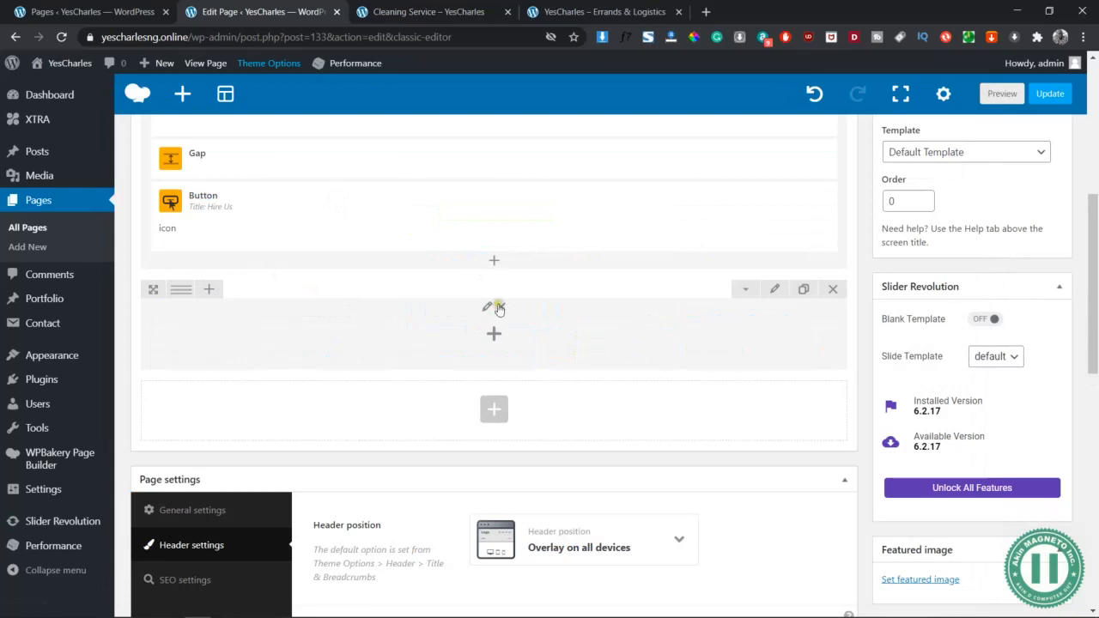
left_click(776, 290)
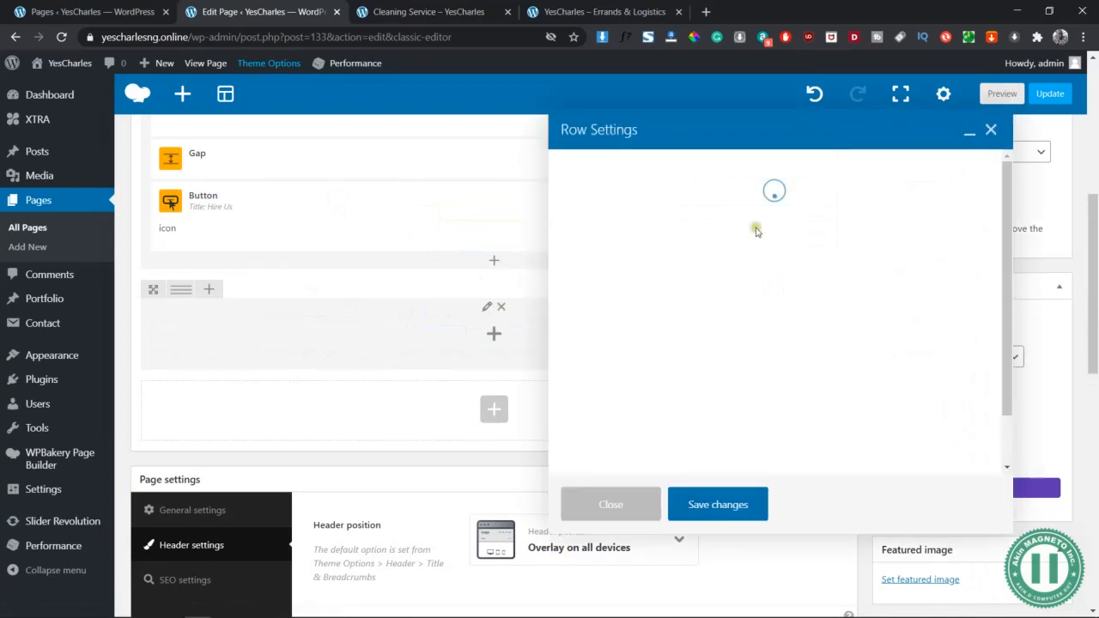
left_click(991, 129)
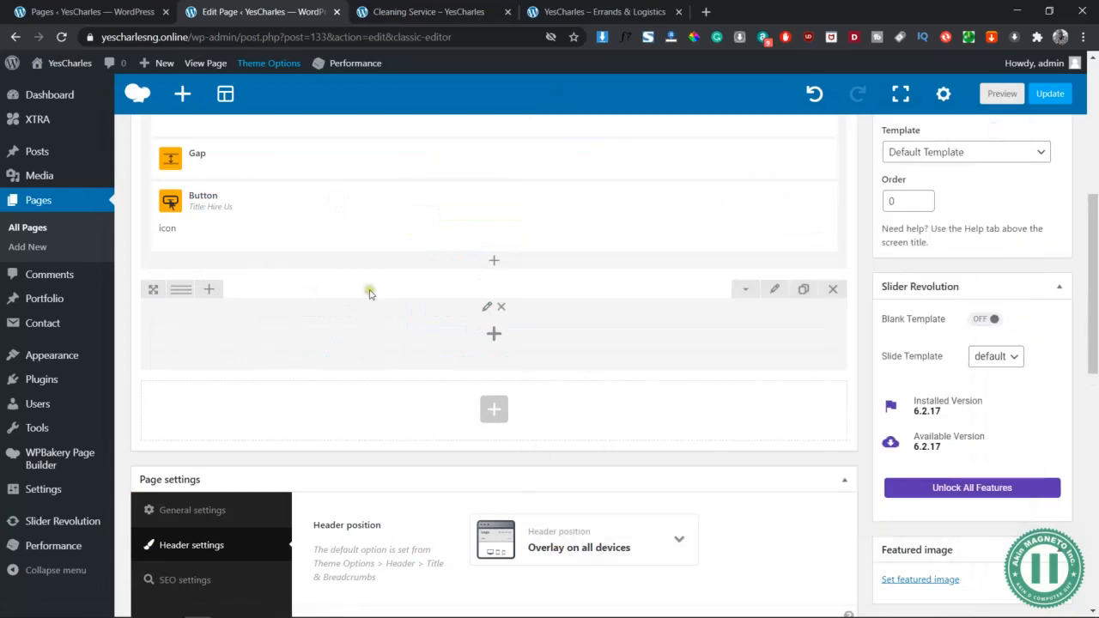
left_click(496, 336)
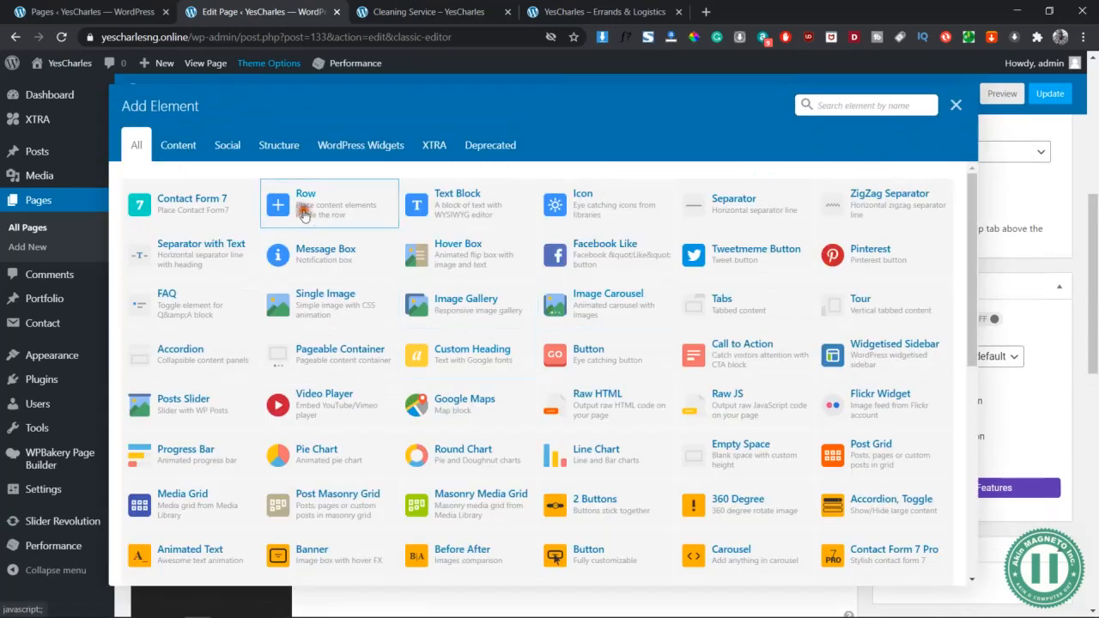
left_click(313, 133)
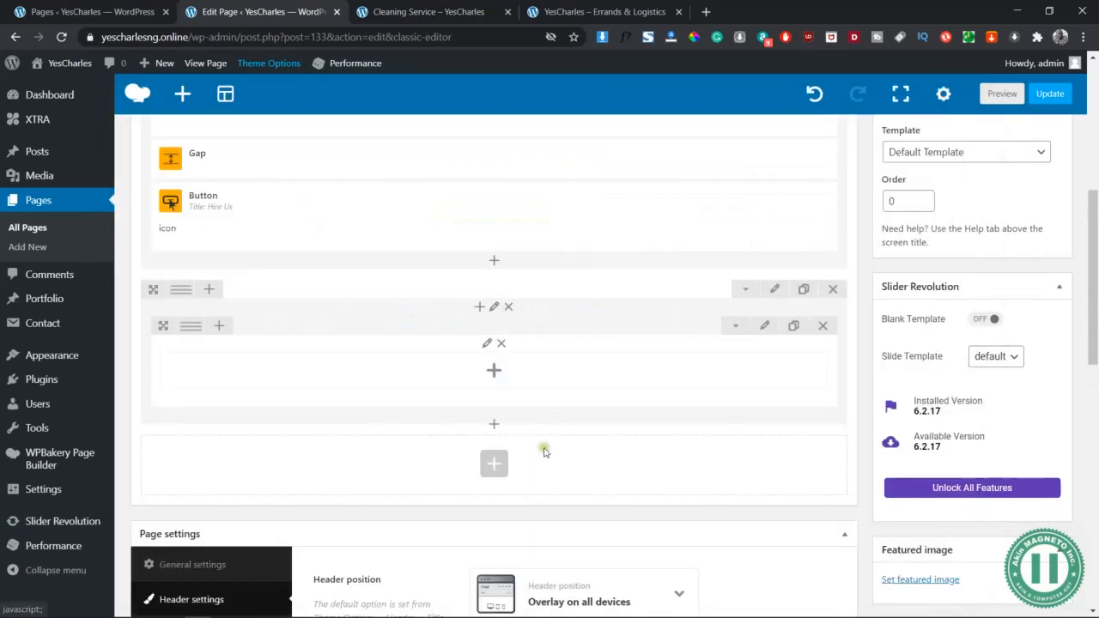
Duplicate the inner row twice and split all three into 1/2 + 1/2 columns
left_click(792, 328)
left_click(792, 328)
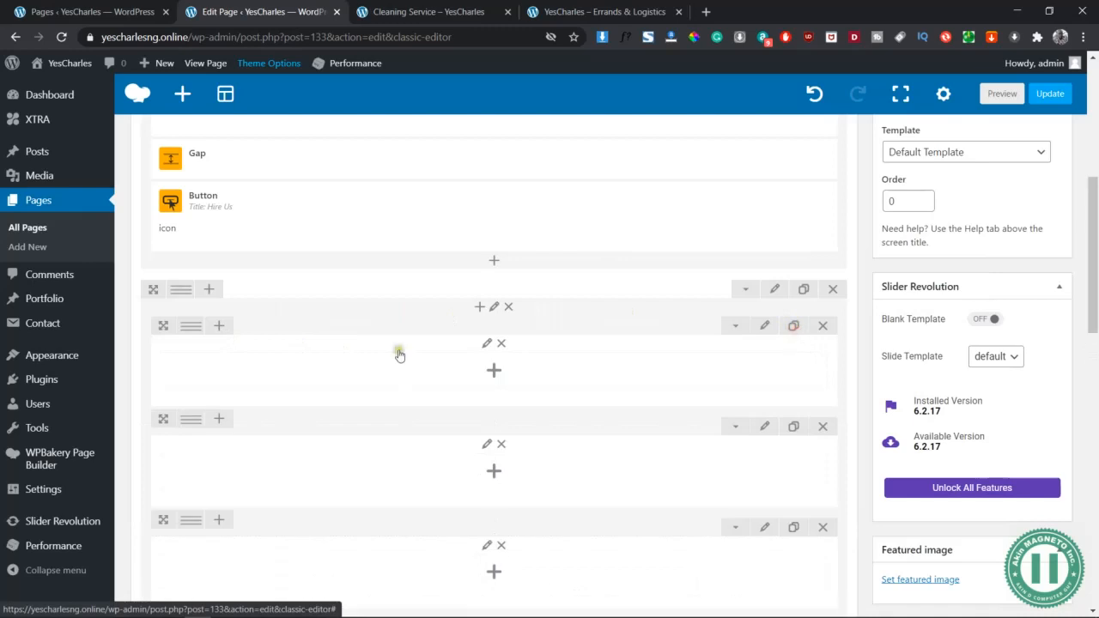
scroll(199, 229, "down", 2)
mouse_move(191, 213)
left_click(207, 215)
left_click(210, 306)
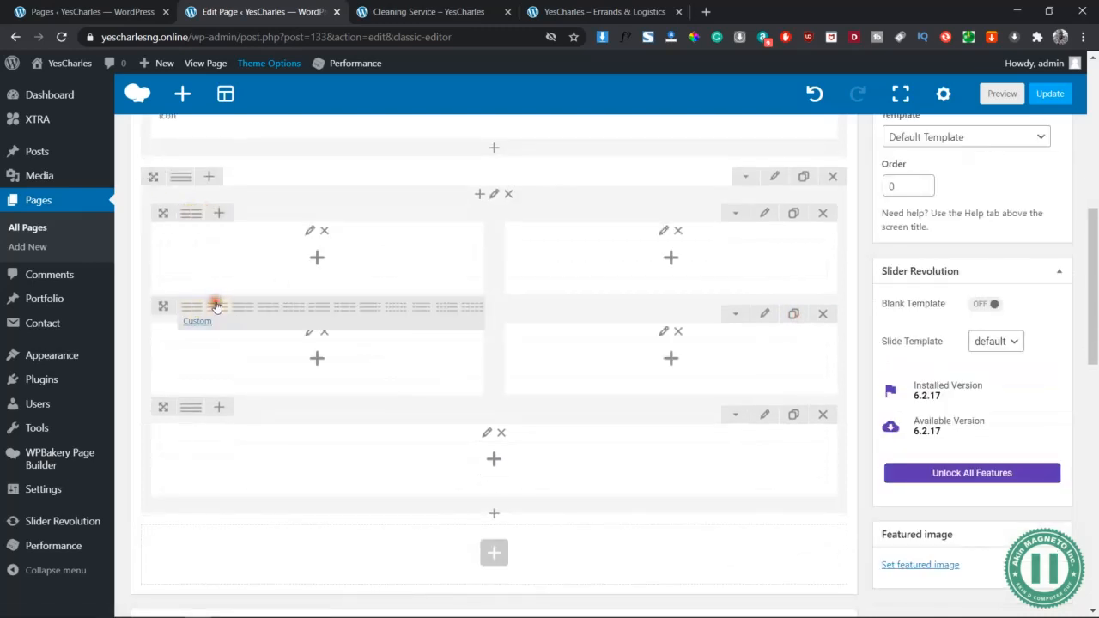
left_click(217, 416)
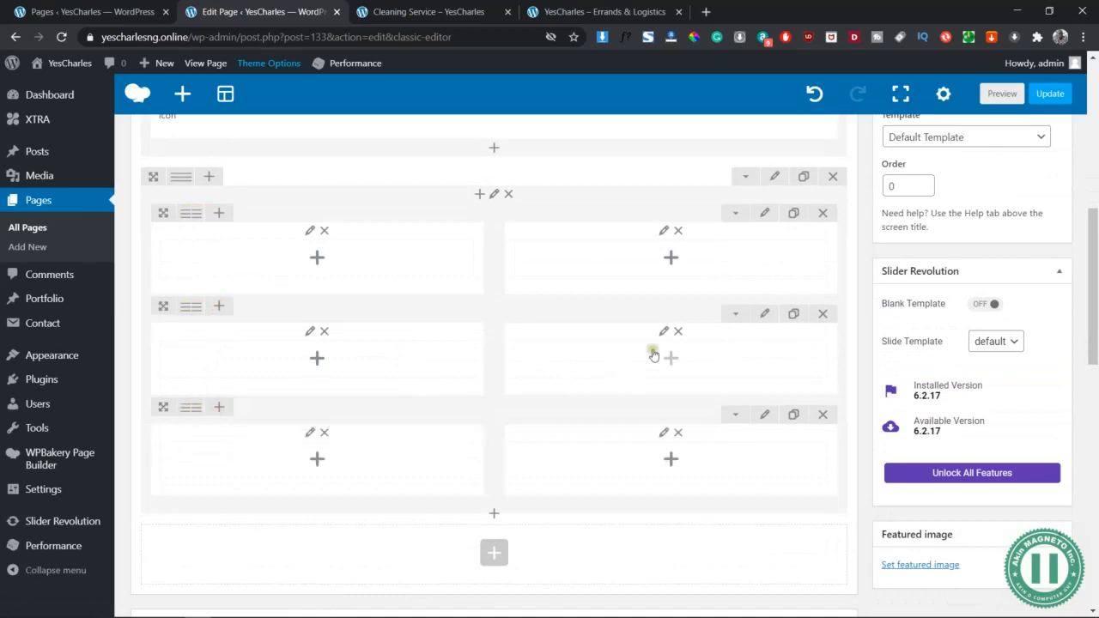
scroll(667, 351, "up", 2)
key("alt+Tab")
Inspect the Service 1 wireframe's text-line group and diamond shape, then switch back to the browser
scroll(433, 246, "up", 4)
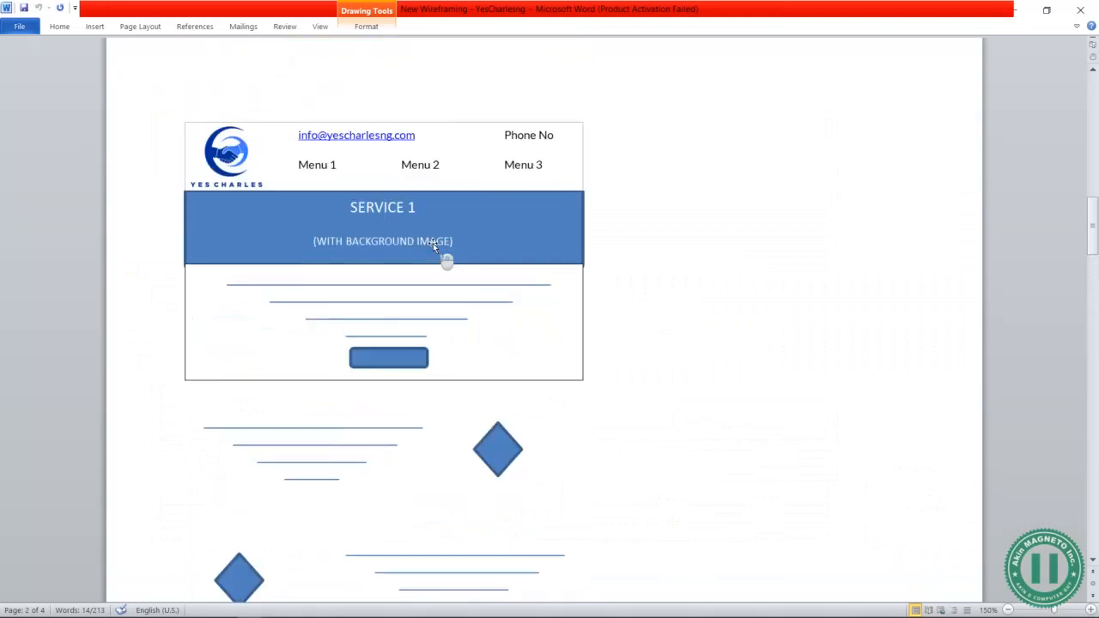
scroll(433, 243, "down", 2)
left_click(357, 310)
left_click(515, 311)
left_click(376, 322)
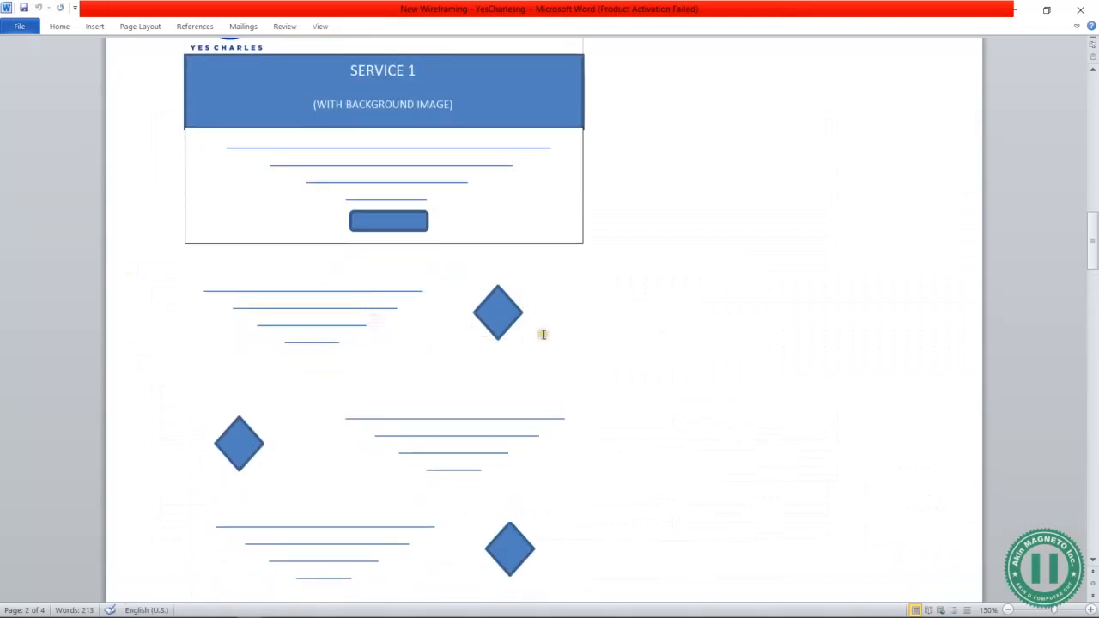
key("alt+Tab")
scroll(601, 304, "down", 3)
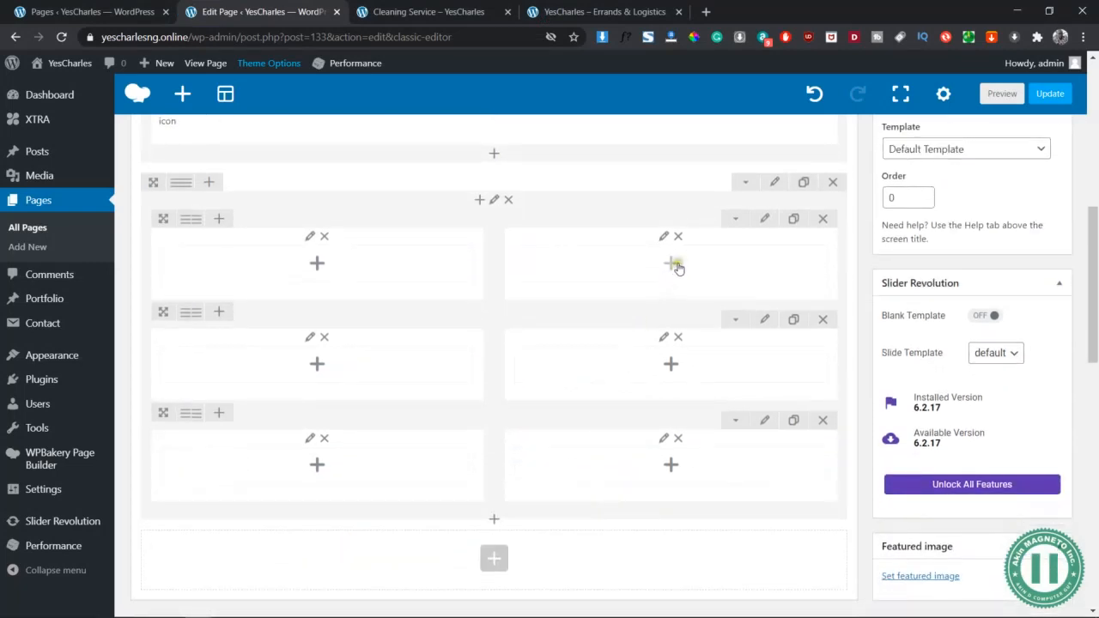
Add an Image element to the right column and upload the cleaning-services JPG as its picture
left_click(678, 266)
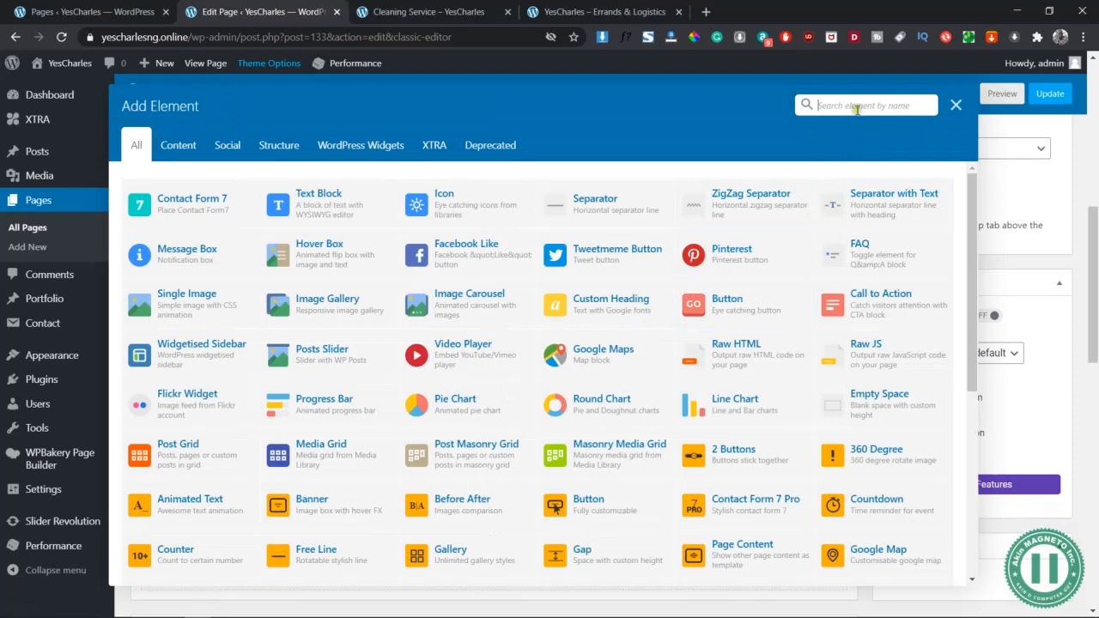
left_click(855, 105)
type("image")
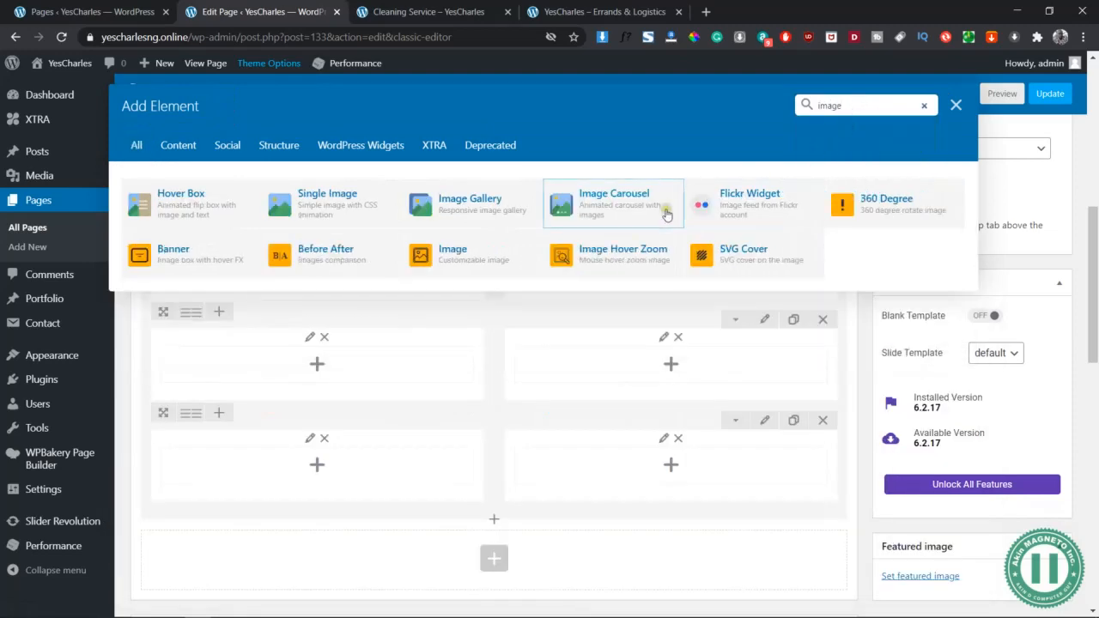
left_click(488, 251)
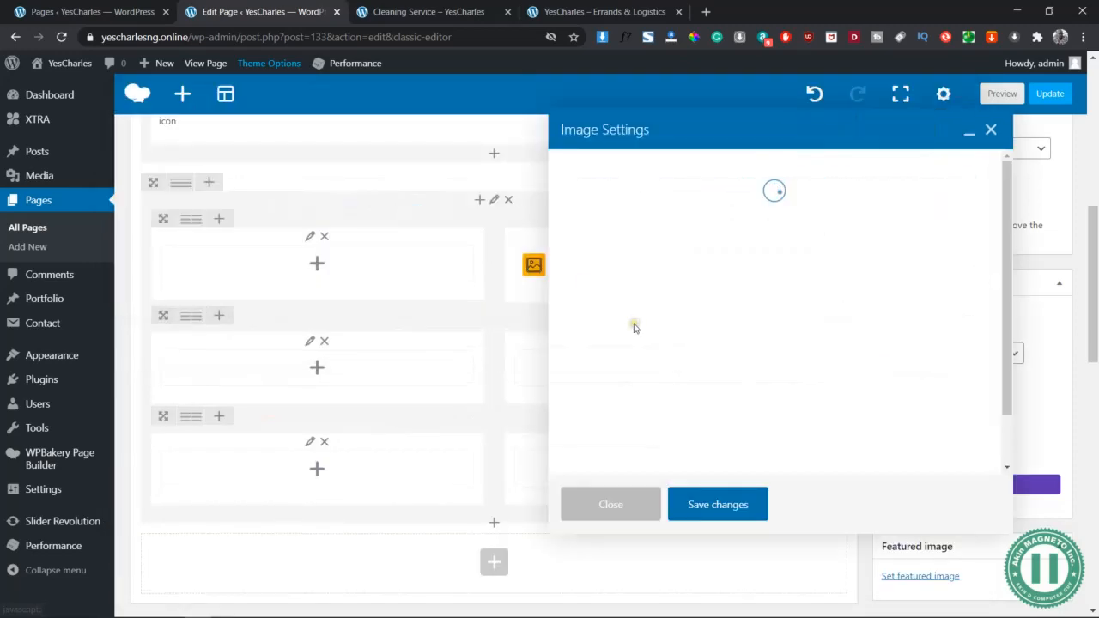
left_click(741, 244)
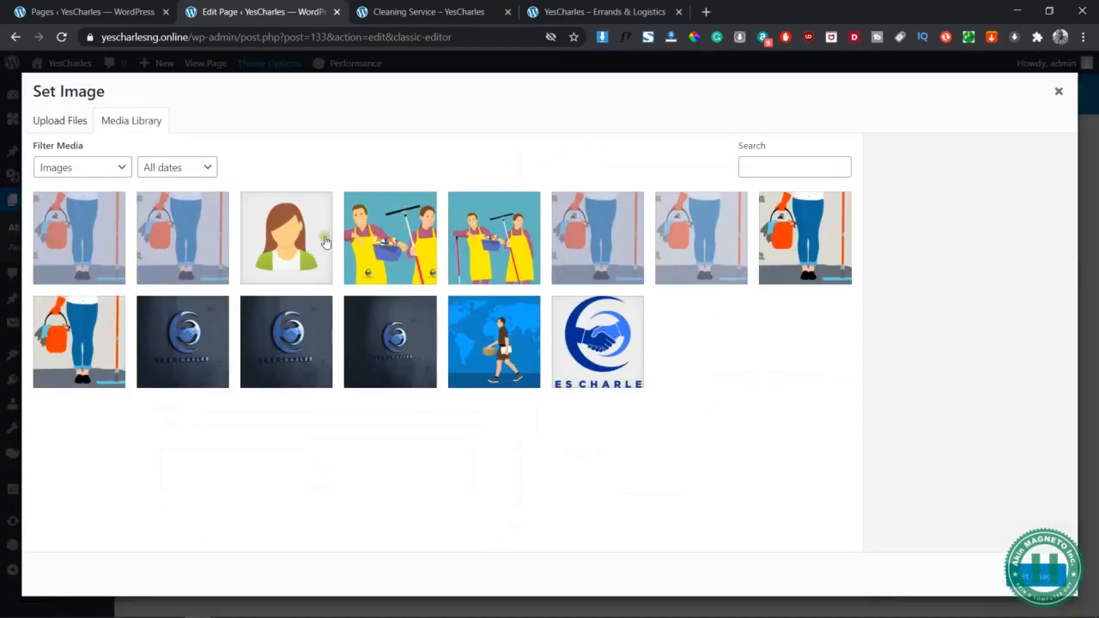
left_click(60, 120)
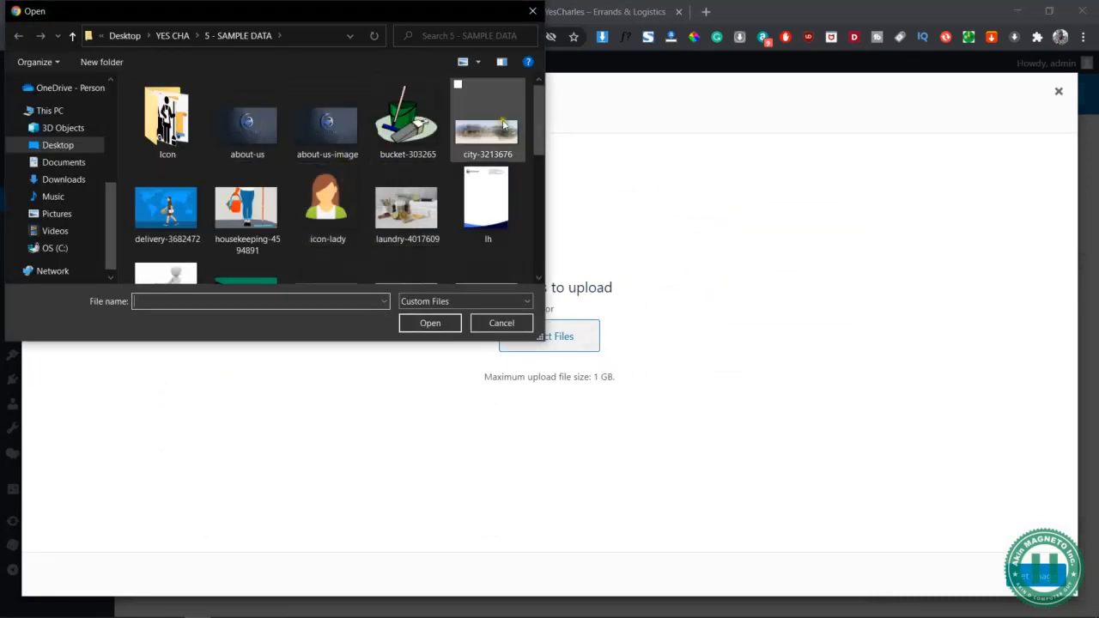
left_click_drag(538, 118, 565, 258)
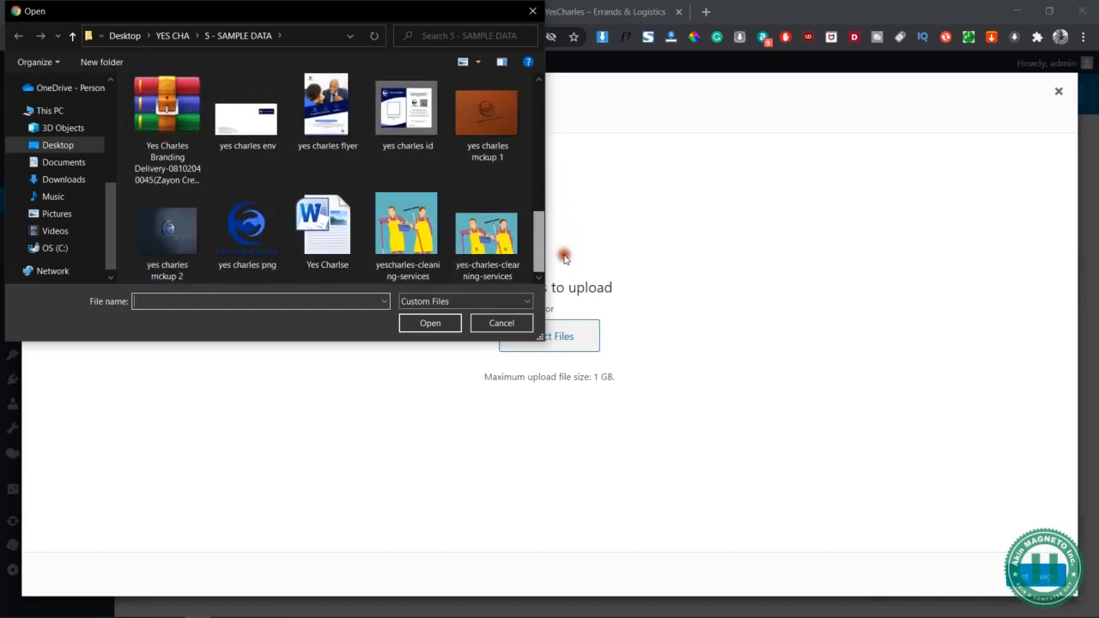
left_click(506, 247)
left_click(406, 326)
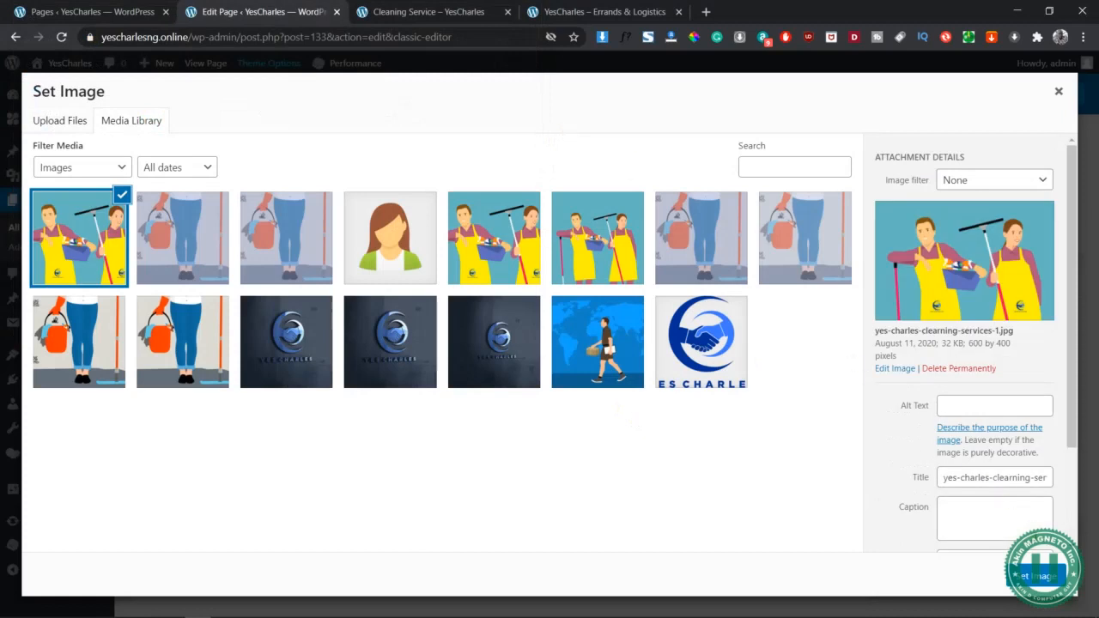
left_click(1040, 576)
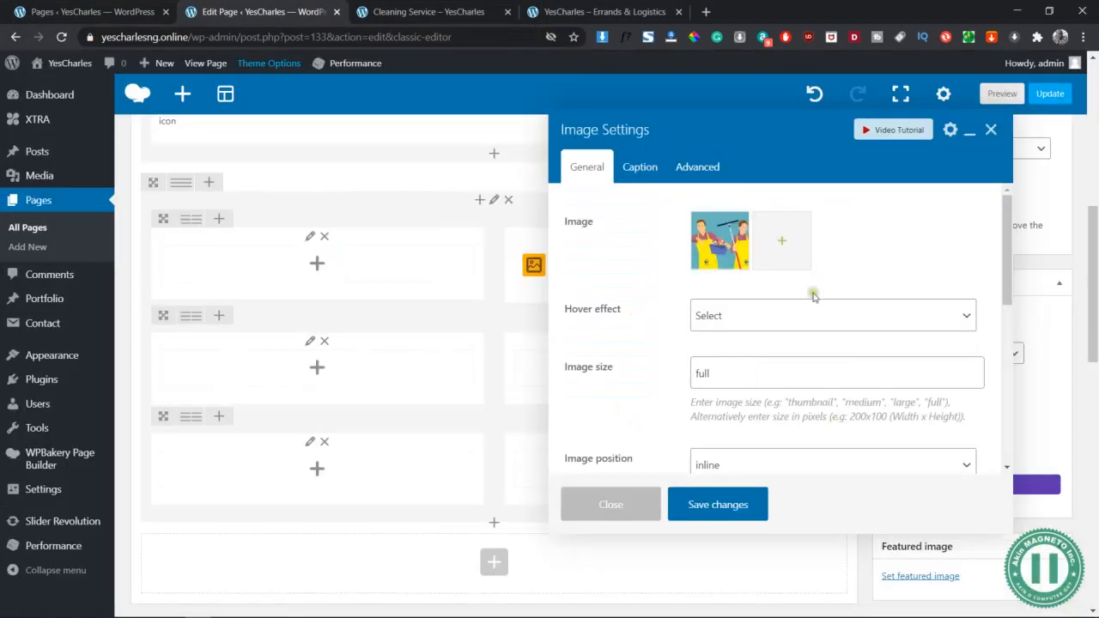
Keep the image at no hover effect and inline position, and save the Image element
scroll(756, 361, "down", 2)
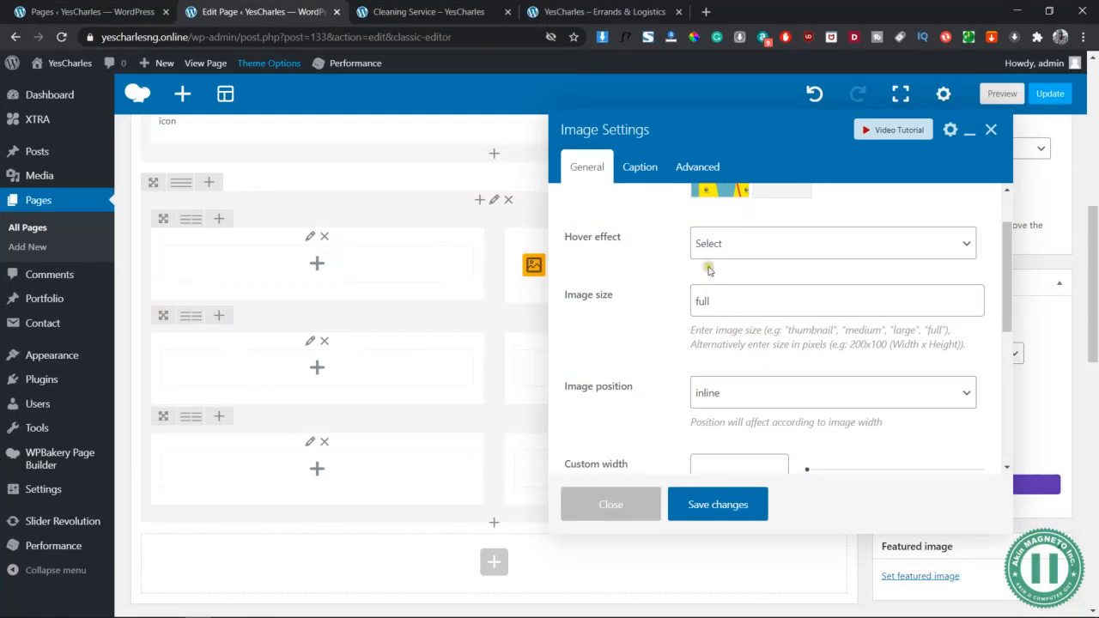
left_click(716, 238)
left_click(665, 245)
scroll(713, 335, "down", 2)
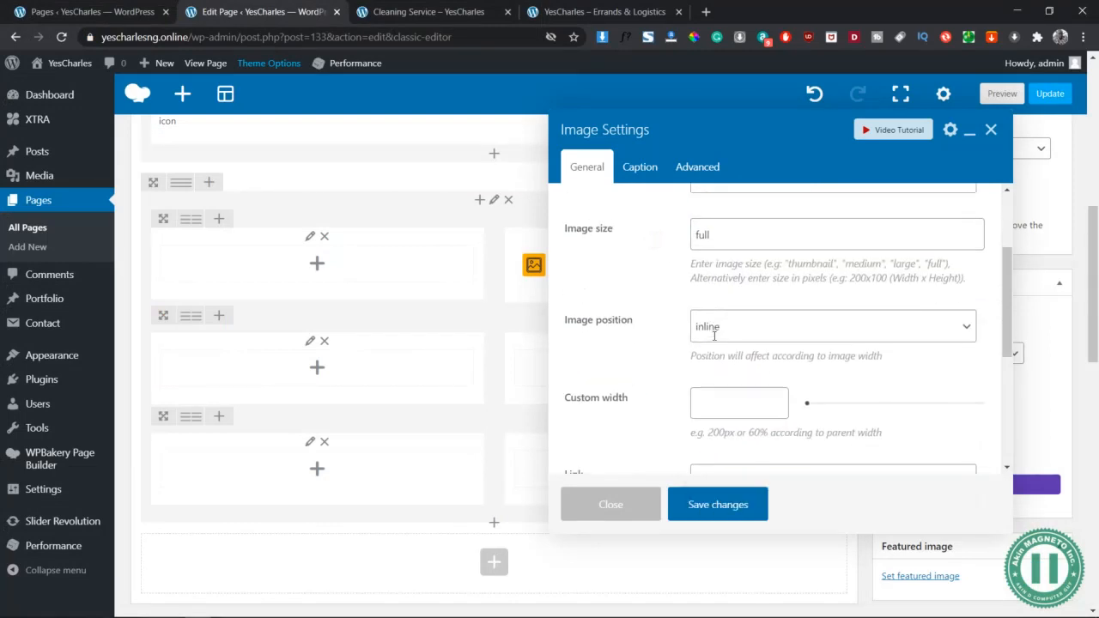
left_click(746, 325)
left_click(668, 321)
scroll(667, 321, "down", 6)
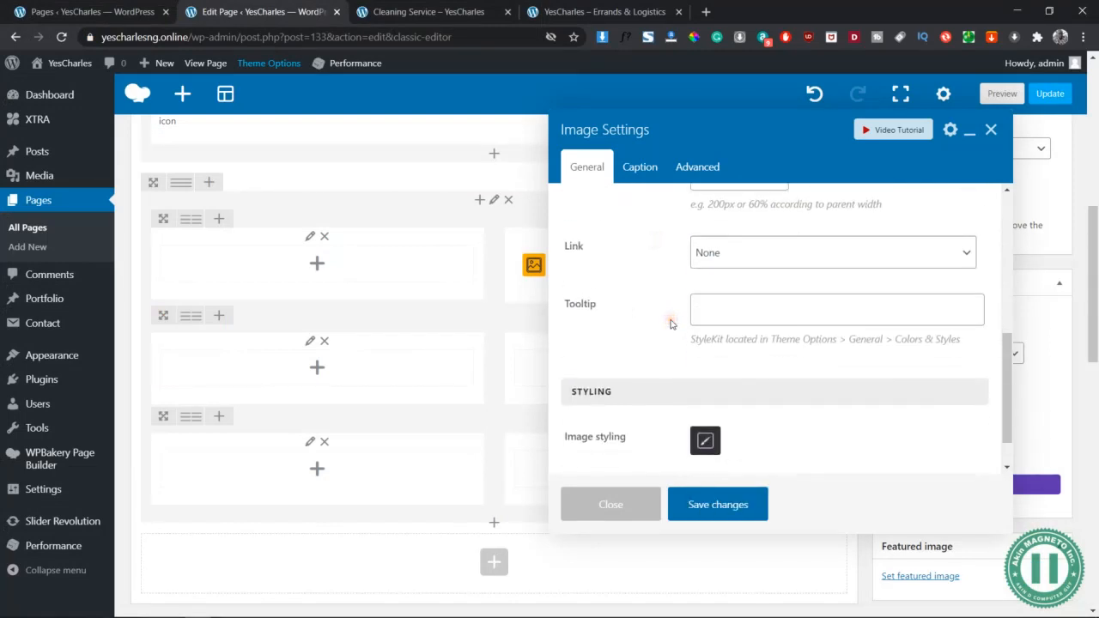
left_click(726, 507)
left_click(317, 262)
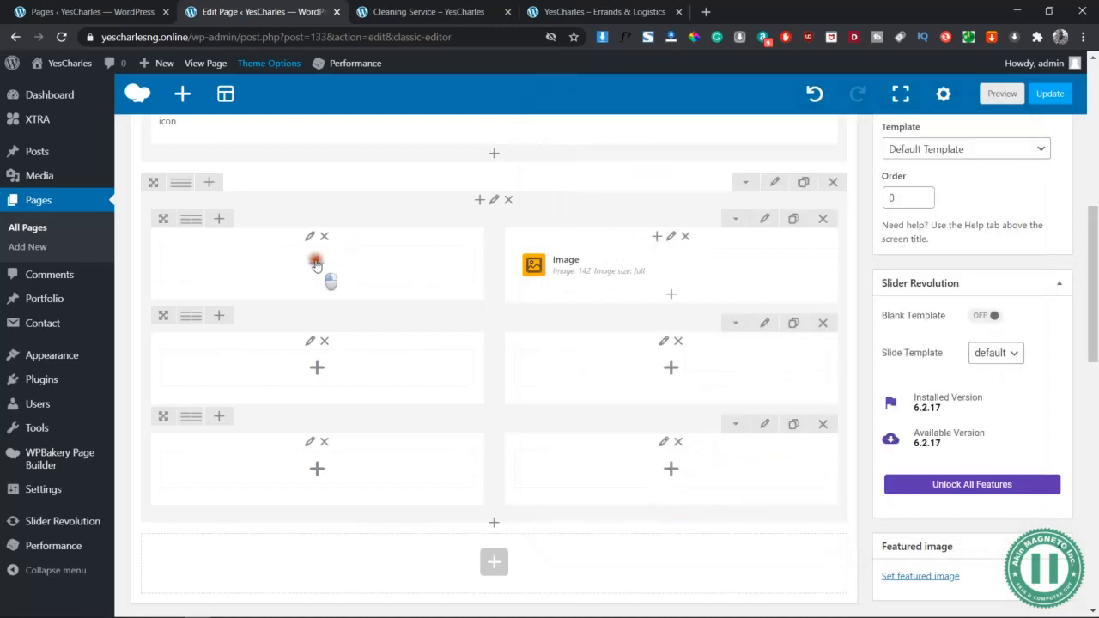
Add a Title and Text element to the left column and copy the heading from the Word document
left_click(857, 104)
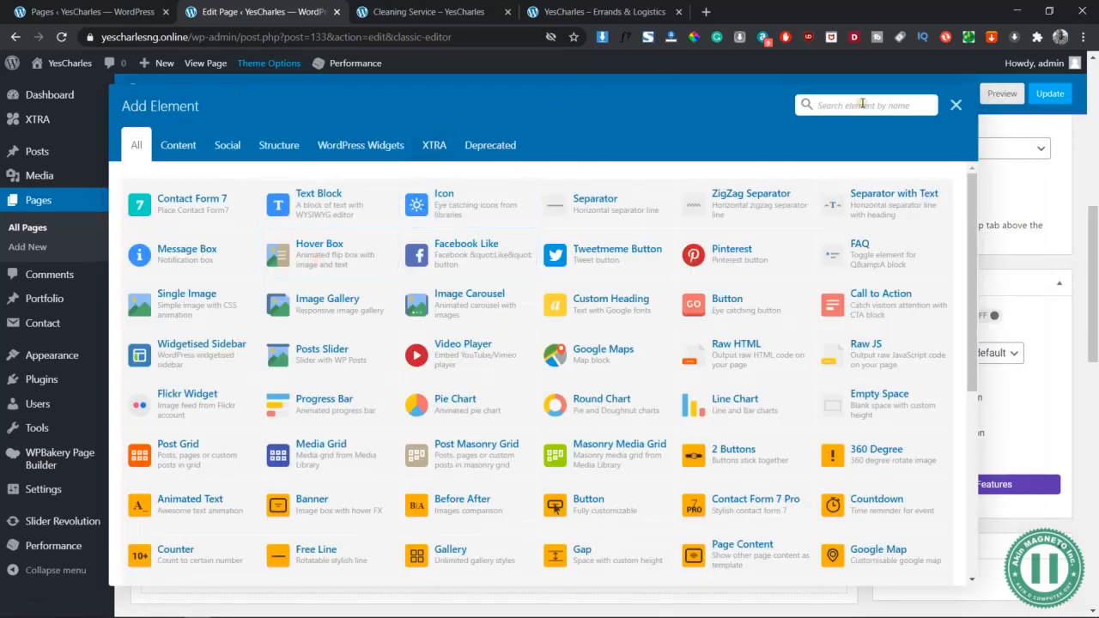
type("title")
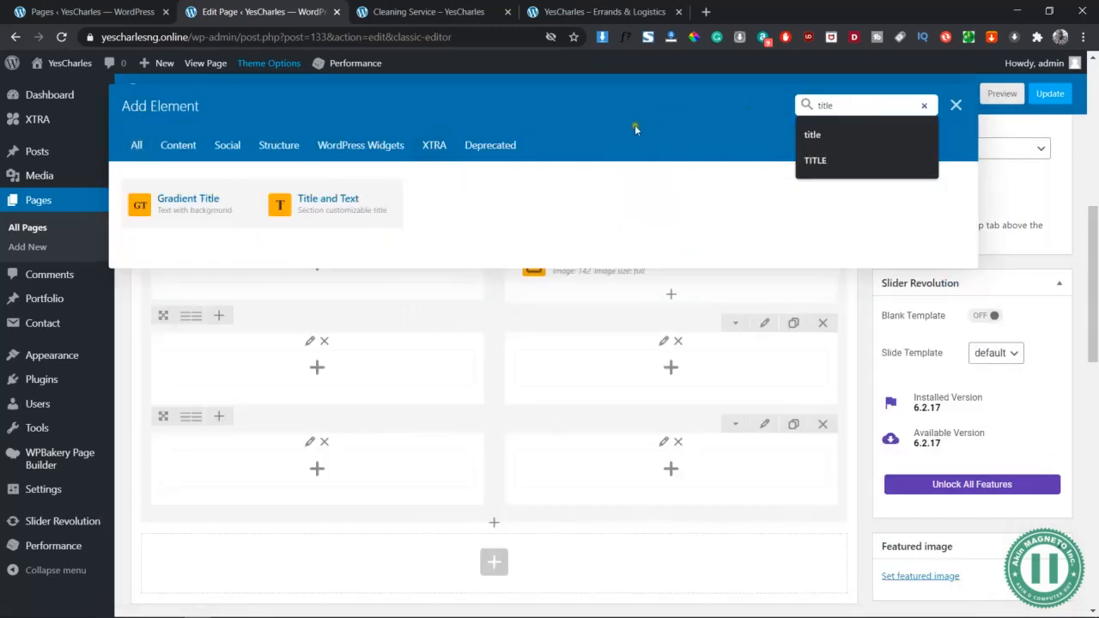
left_click(388, 196)
key("alt+Tab")
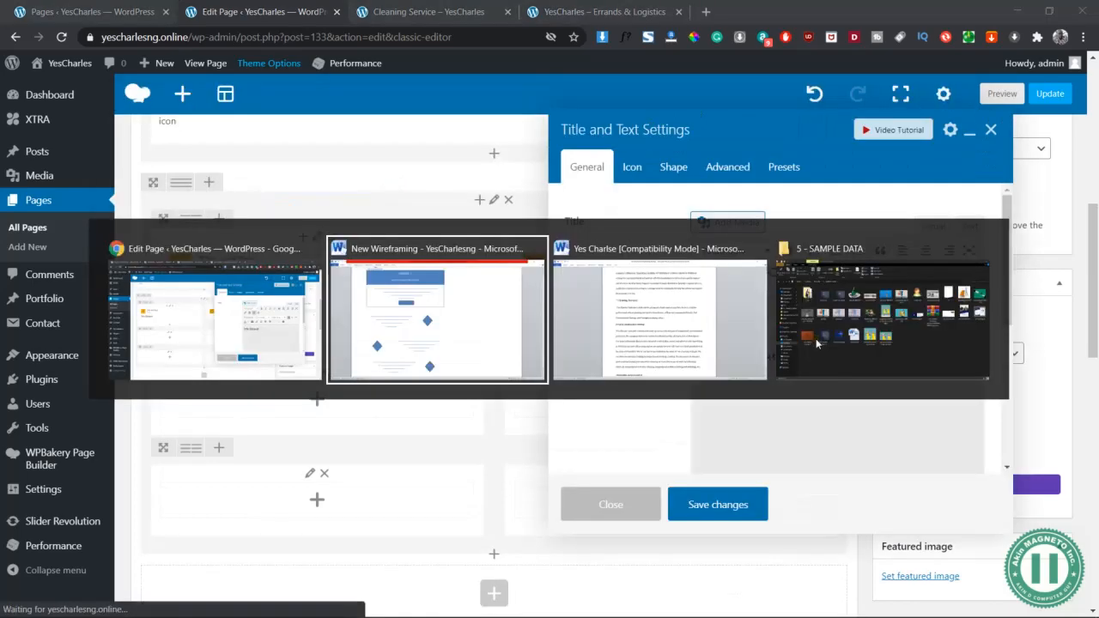
key("alt+Tab")
left_click(281, 338)
key("ctrl+c")
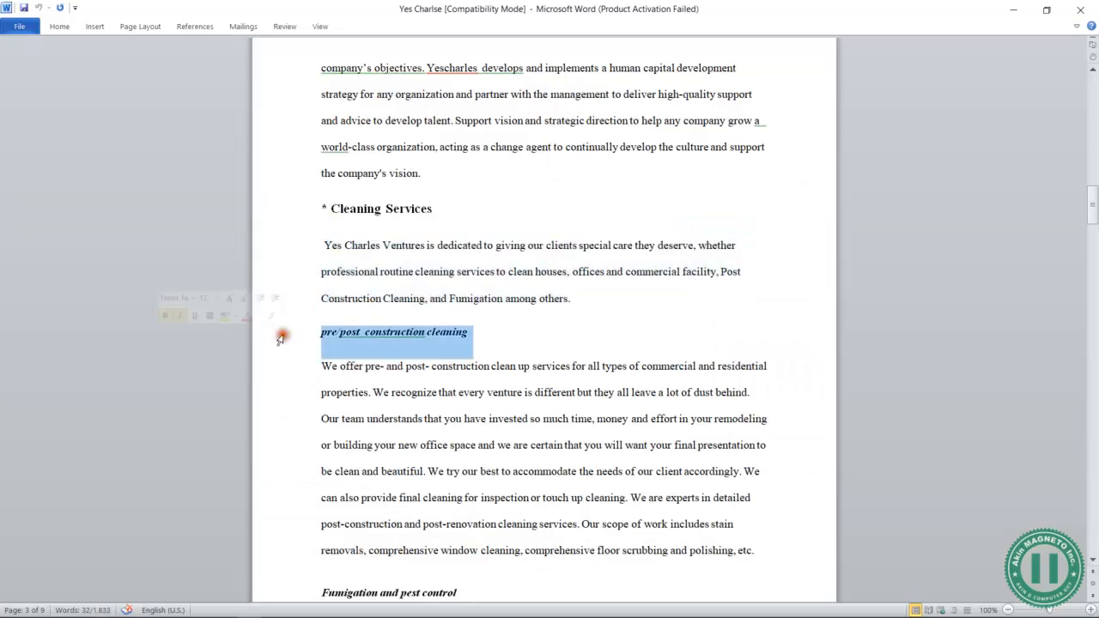
key("alt+Tab")
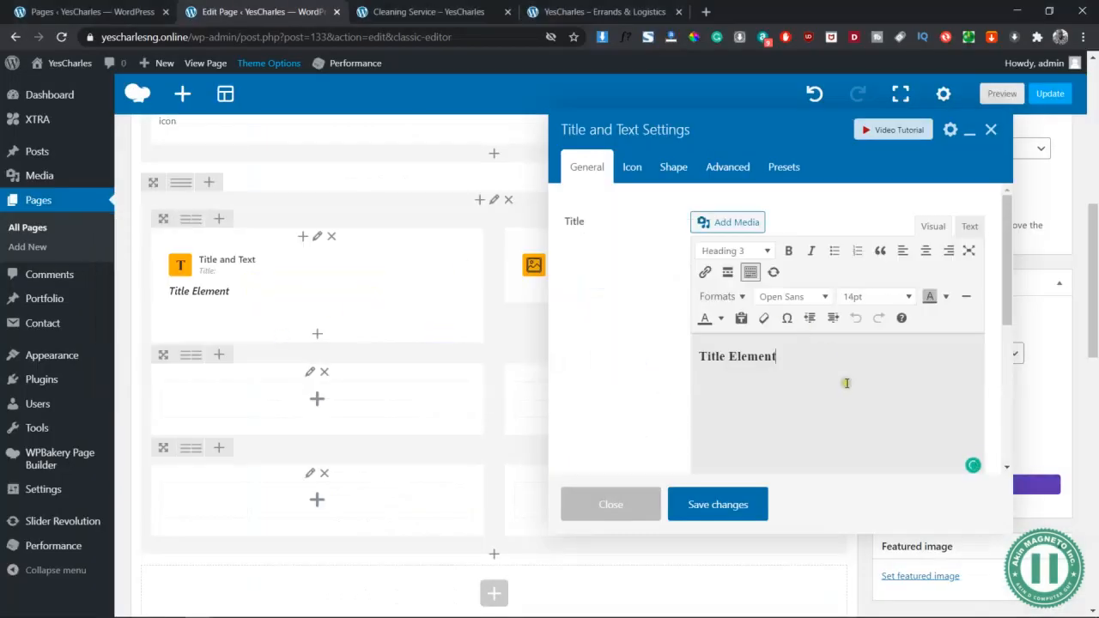
Replace the placeholder title with 'Pre/Post Construction Cleaning', capitalising the C in Cleaning
key("ctrl+a")
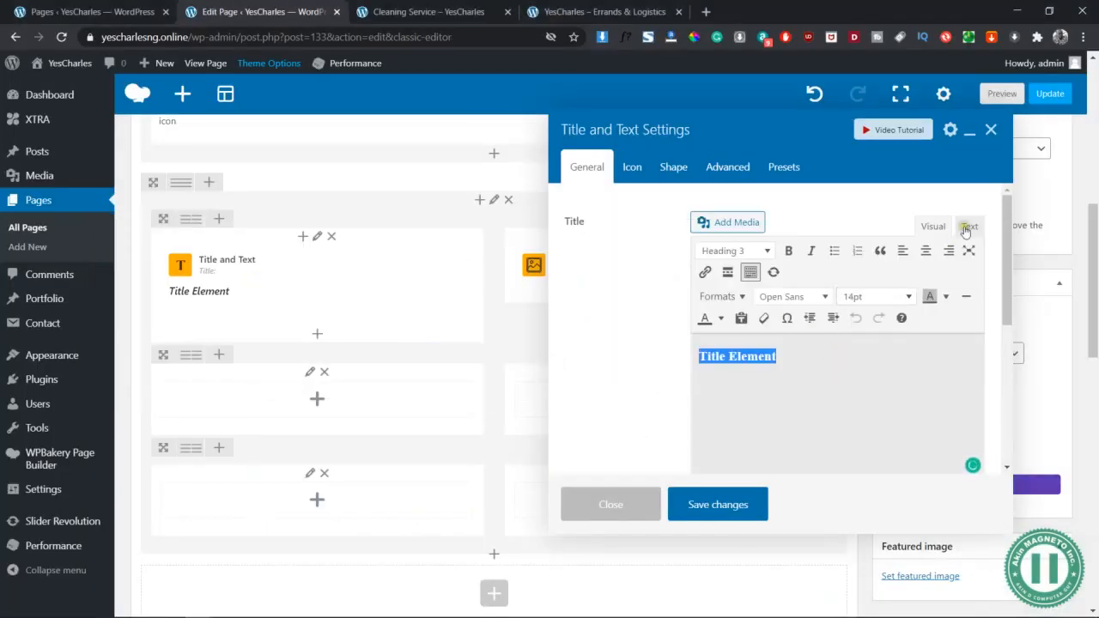
left_click(970, 226)
key("ctrl+v")
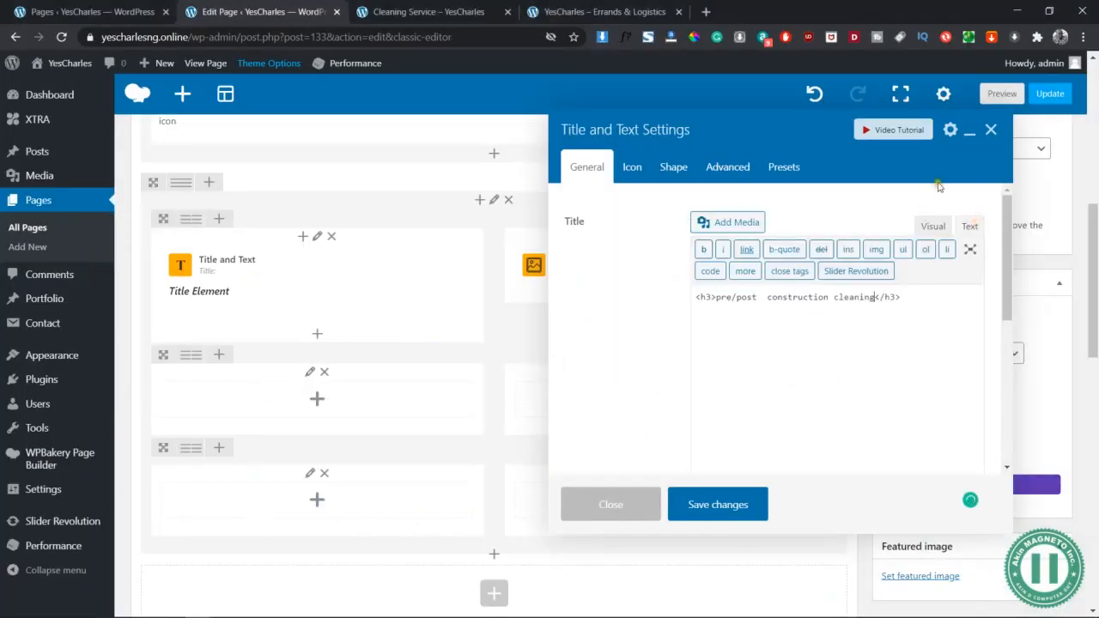
left_click(934, 229)
left_click_drag(698, 356, 758, 356)
type("P")
type("P")
type("C")
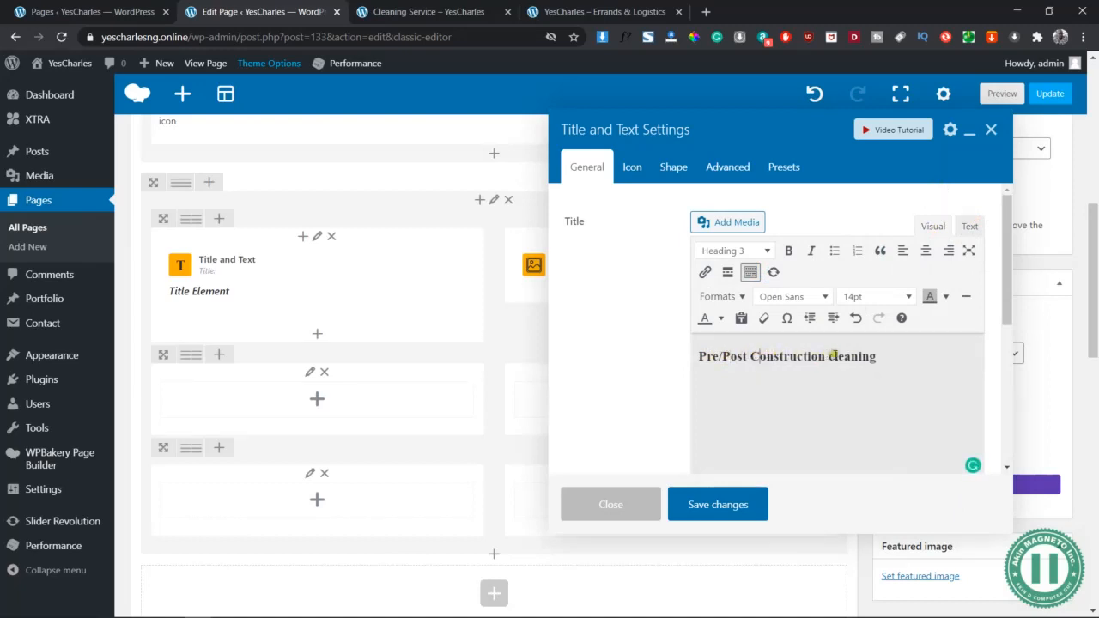
left_click_drag(829, 355, 835, 356)
type("C")
left_click(891, 357)
Paste the first pre/post construction cleaning paragraph from Word under the heading
key("alt+Tab")
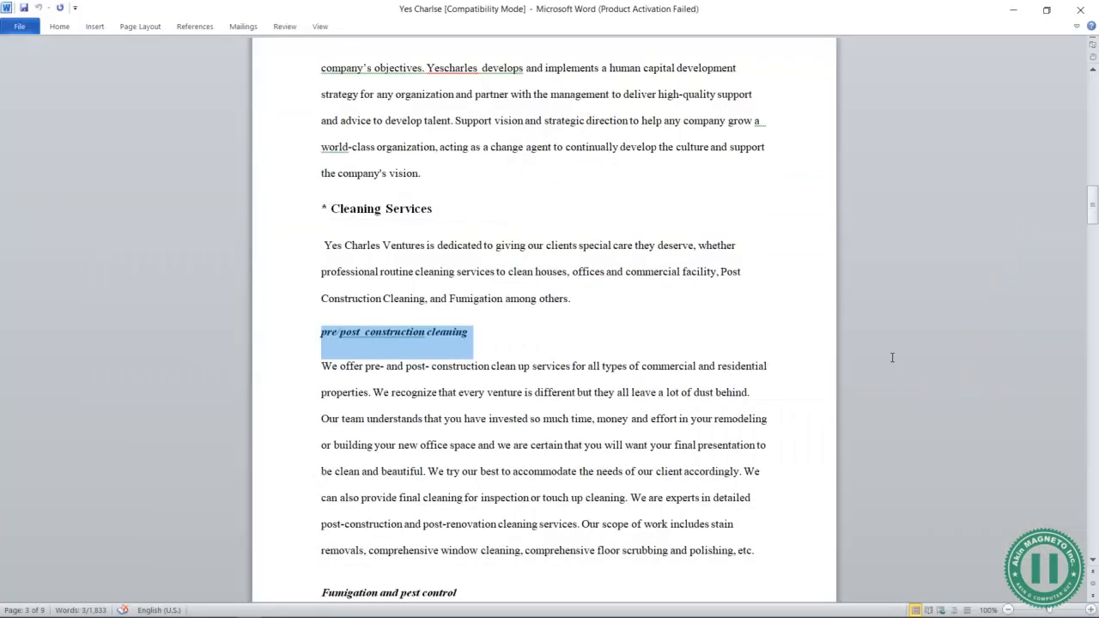
scroll(349, 362, "down", 1)
left_click_drag(321, 329, 427, 429)
key("ctrl+c")
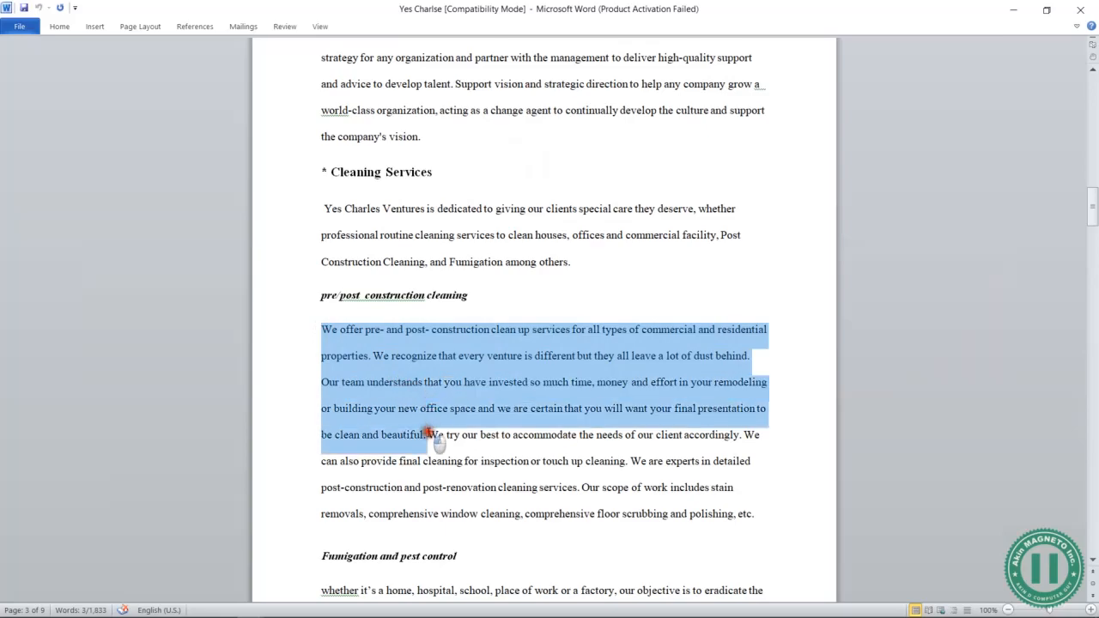
key("alt+Tab")
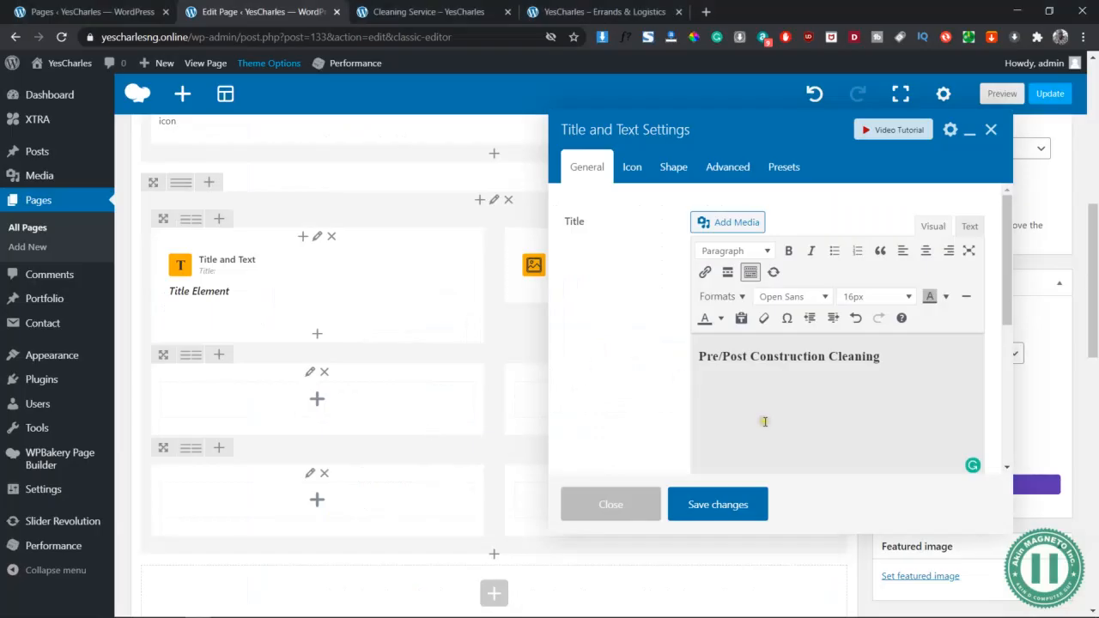
key("ctrl+v")
scroll(897, 430, "down", 1)
Paste the second paragraph, starting 'We try to polishing', through the HTML view and save the element
key("alt+Tab")
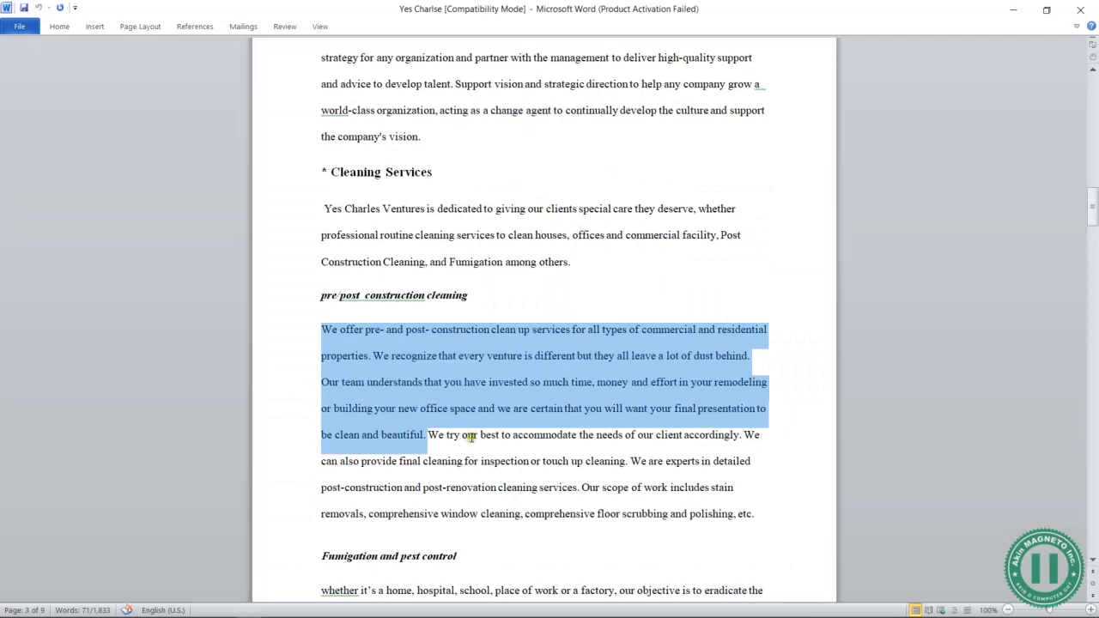
left_click(428, 435)
left_click_drag(427, 435, 735, 514)
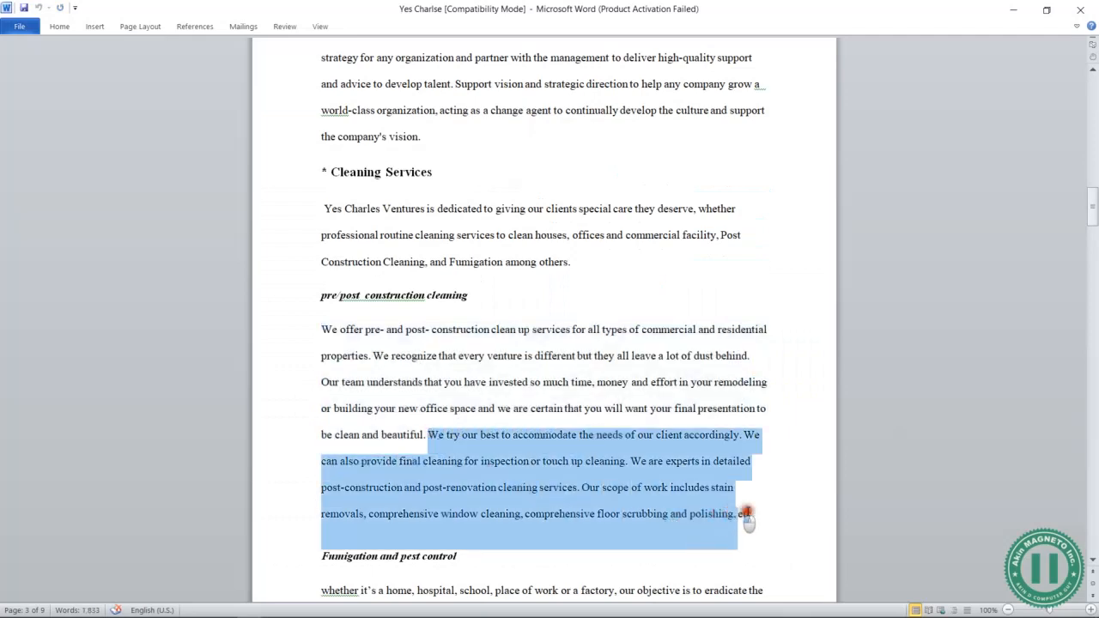
key("ctrl+c")
key("alt+Tab")
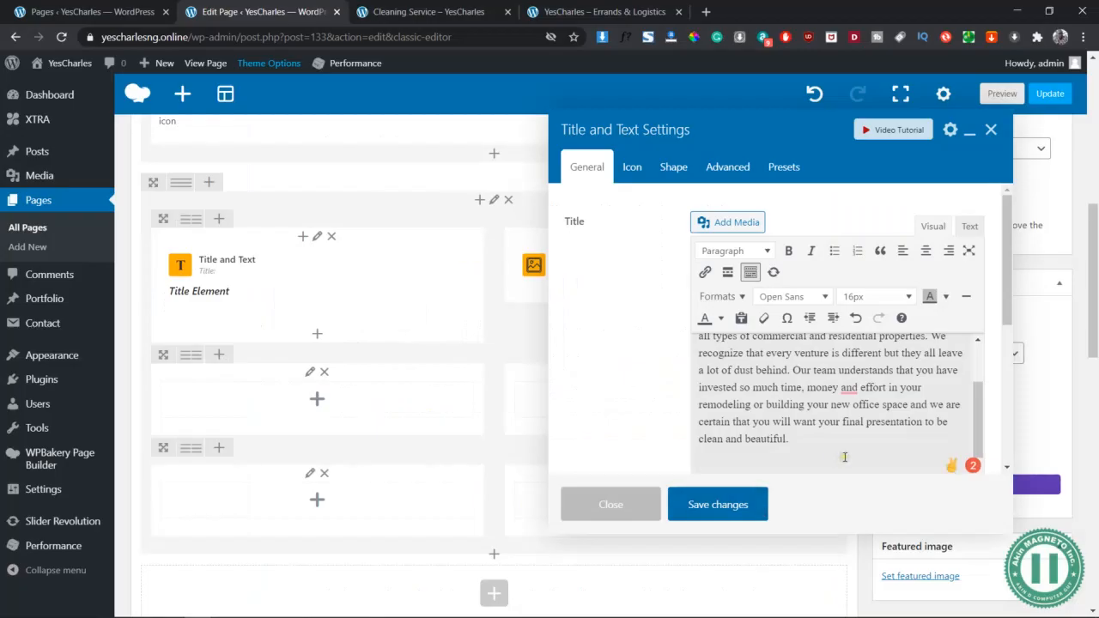
key("ctrl+v")
key("ctrl+z")
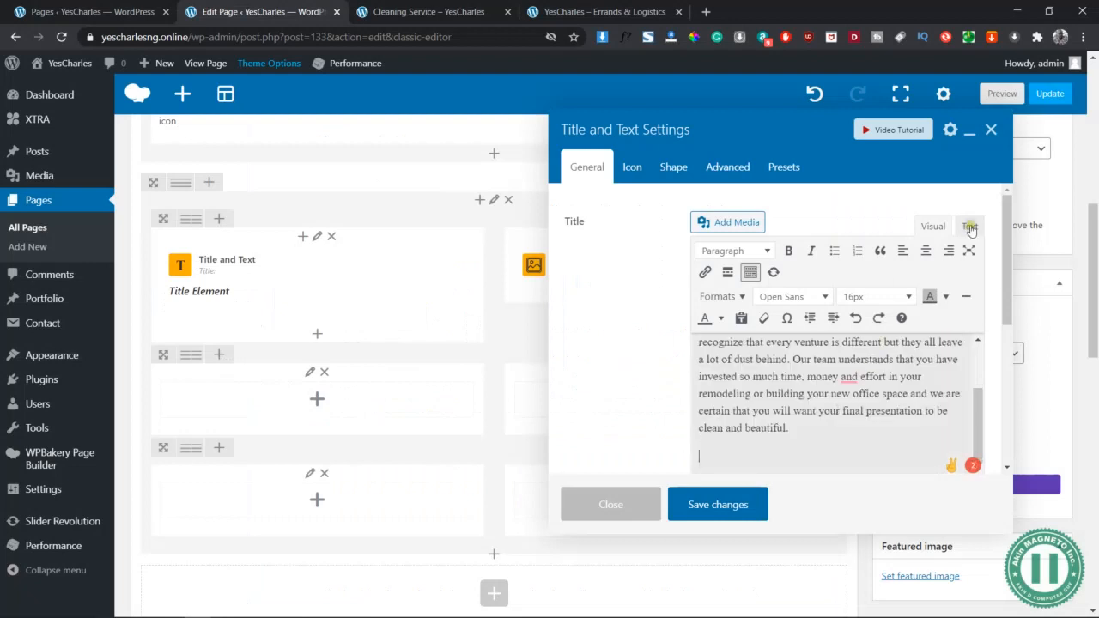
left_click(971, 226)
key("ctrl+v")
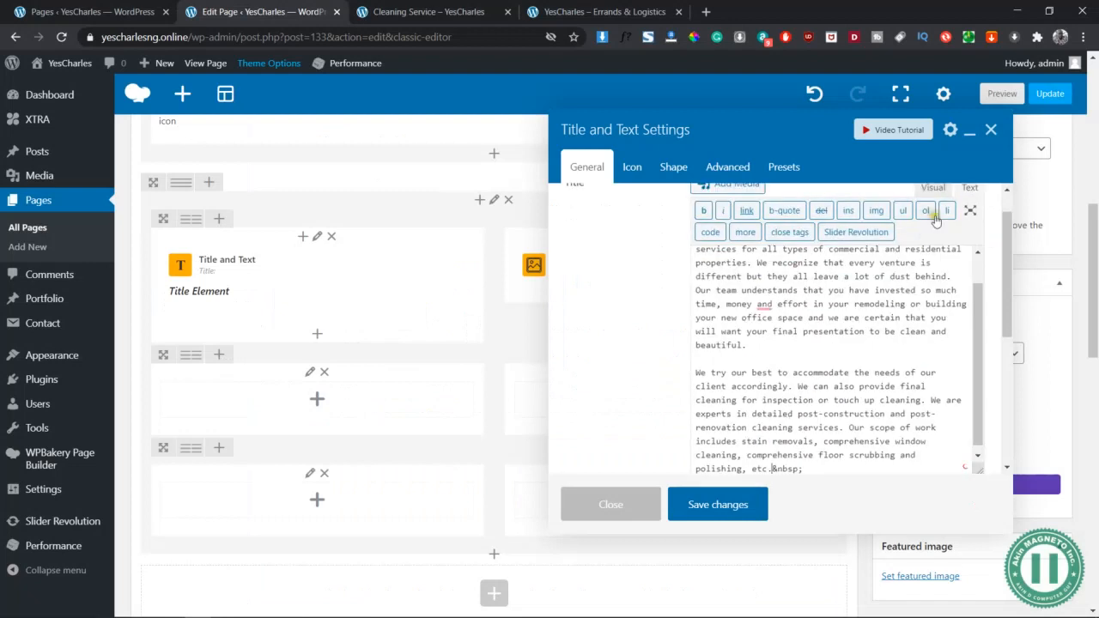
left_click(935, 189)
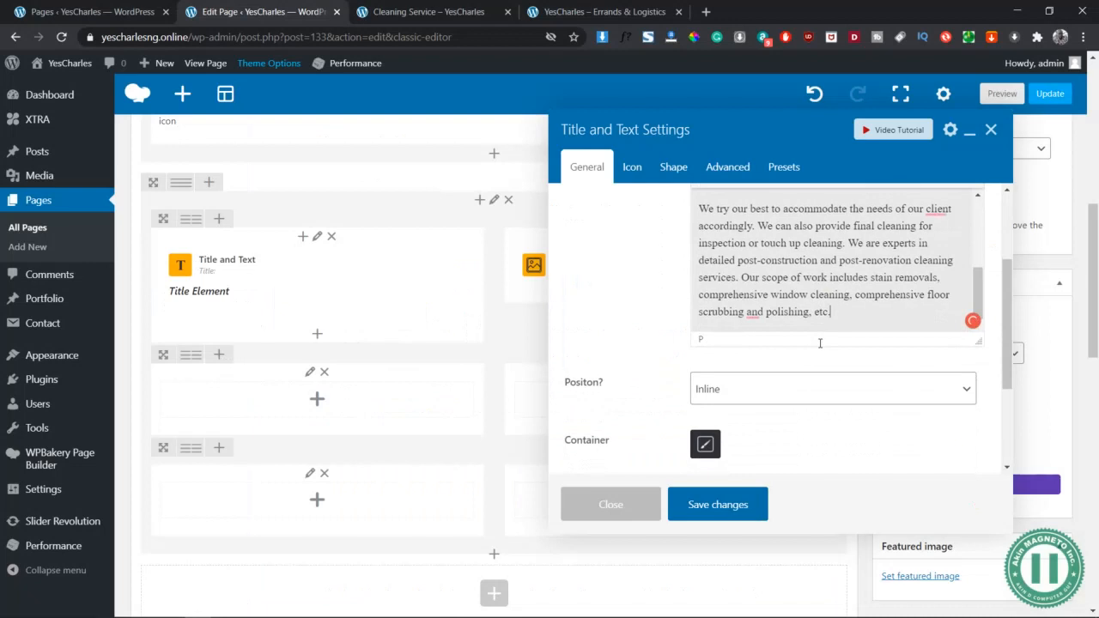
scroll(820, 348, "up", 5)
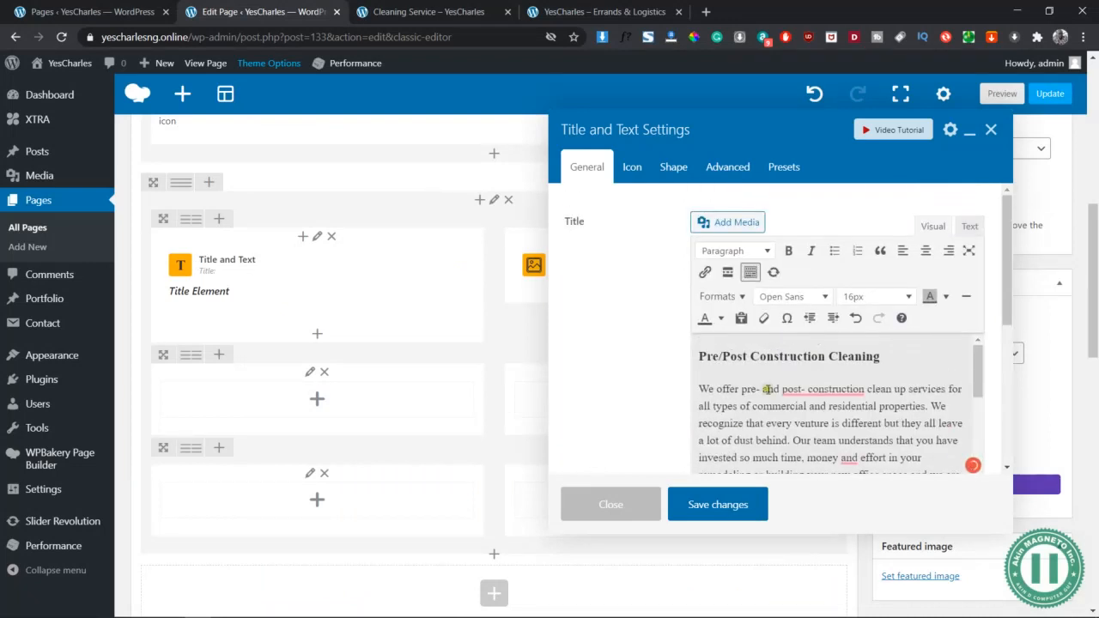
left_click(728, 508)
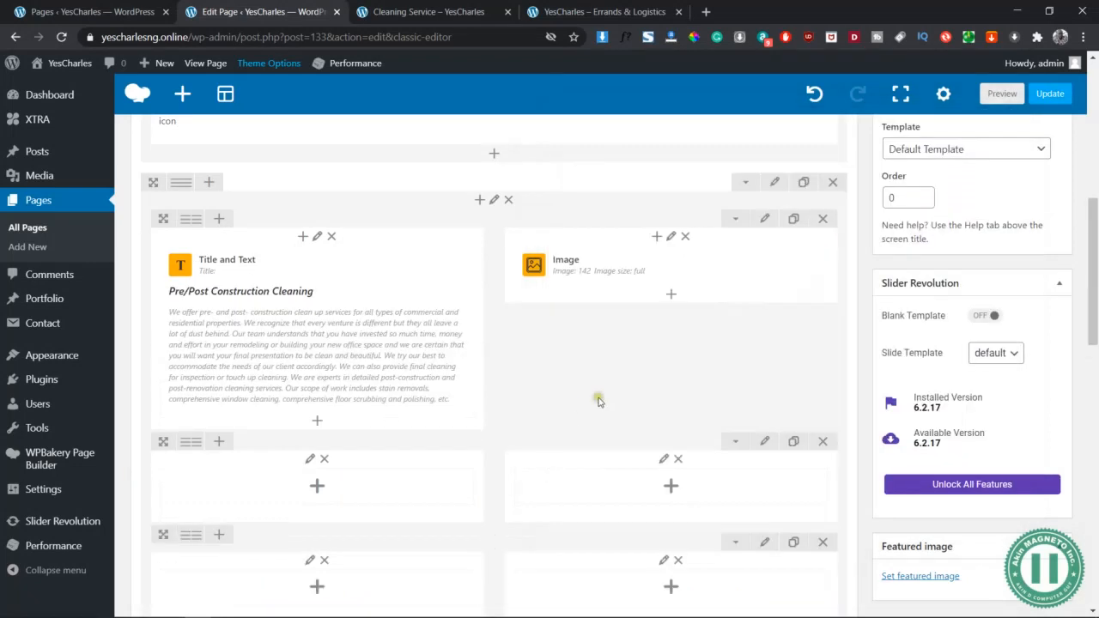
left_click(1000, 94)
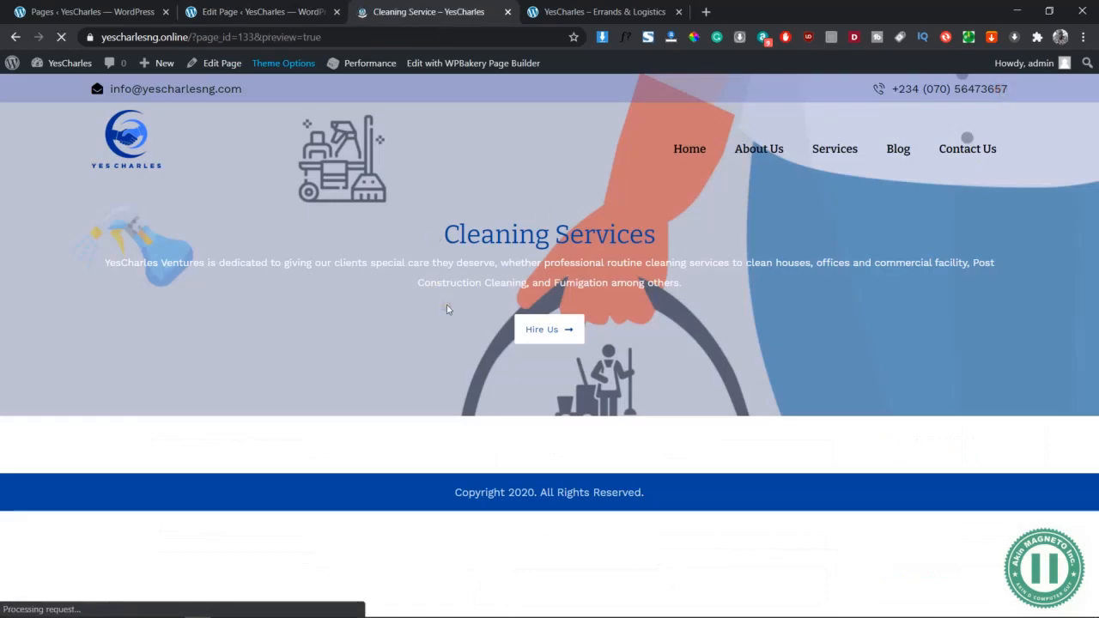
scroll(446, 309, "down", 2)
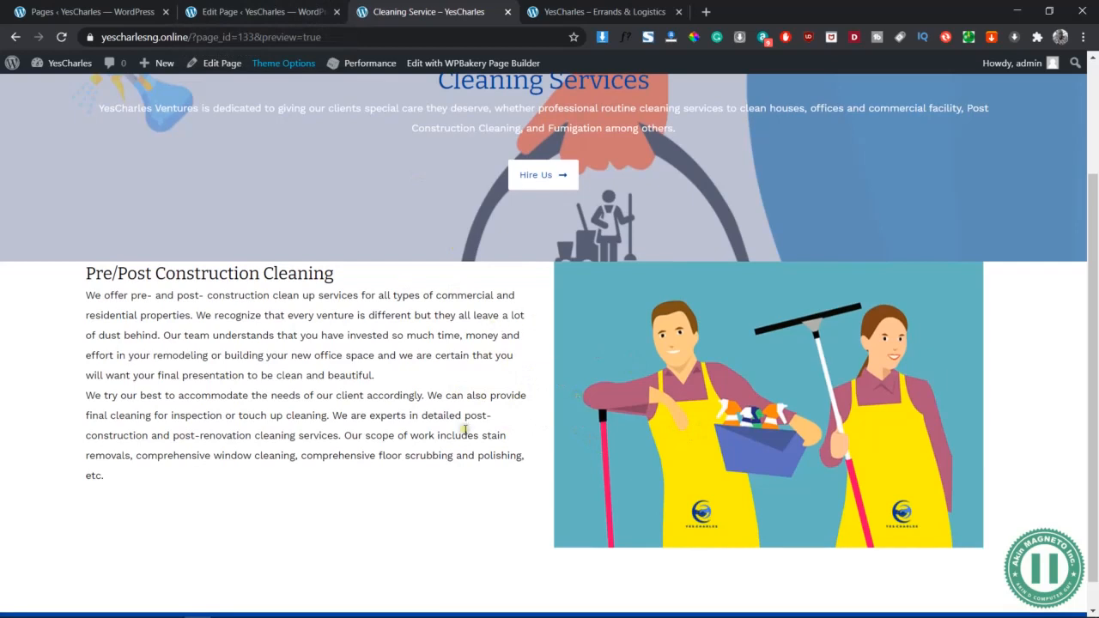
left_click(305, 12)
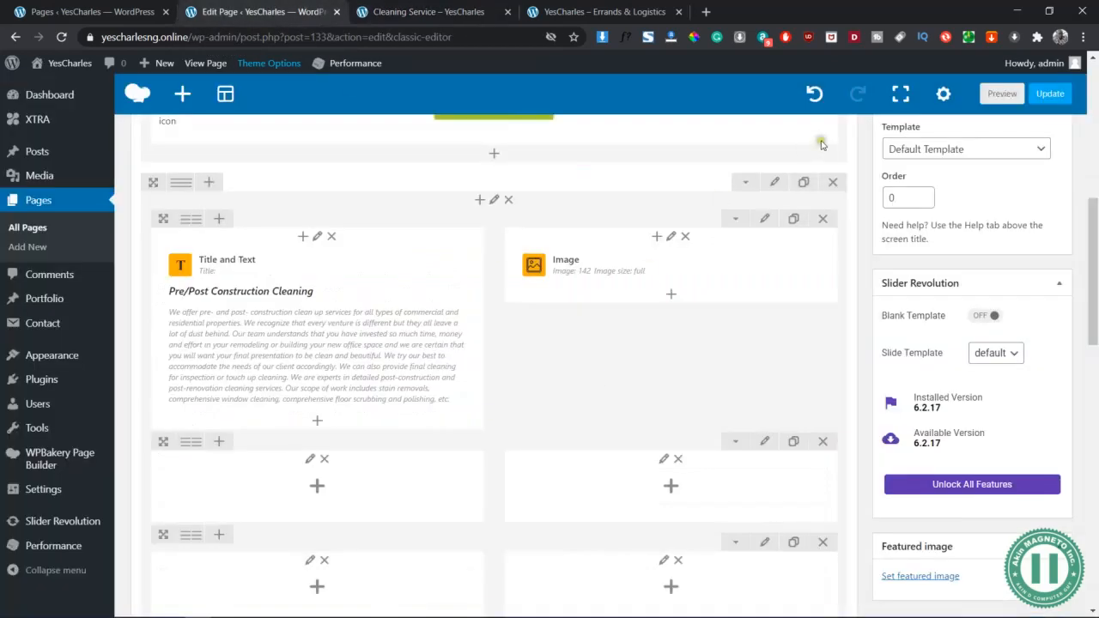
Give the two-column row 20px top and bottom margins and 50px top and bottom padding
left_click(776, 183)
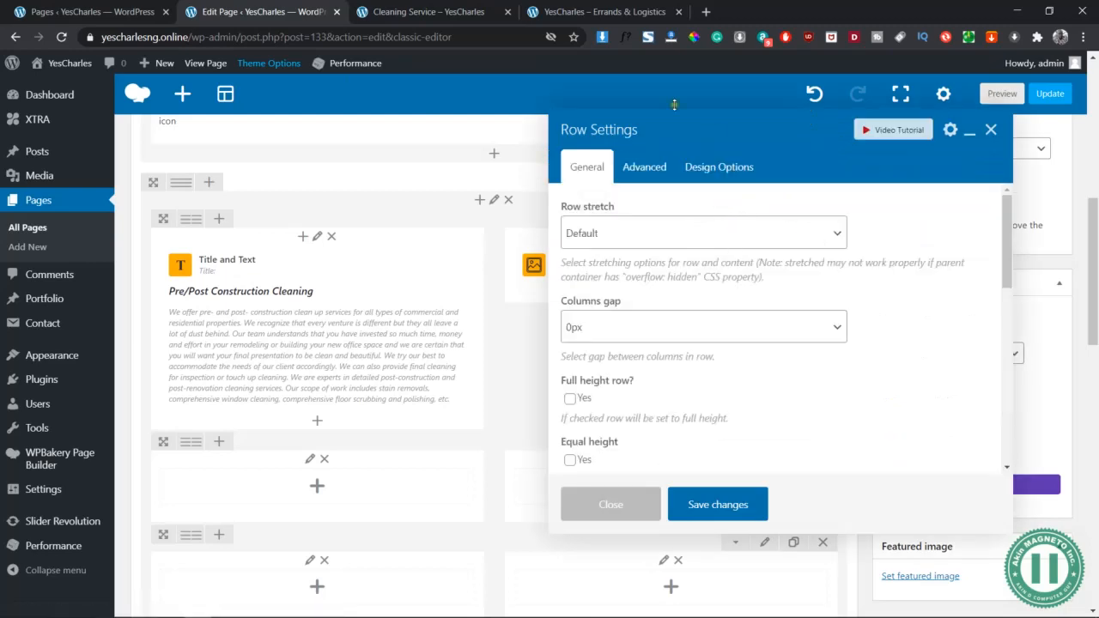
left_click(702, 166)
left_click(673, 300)
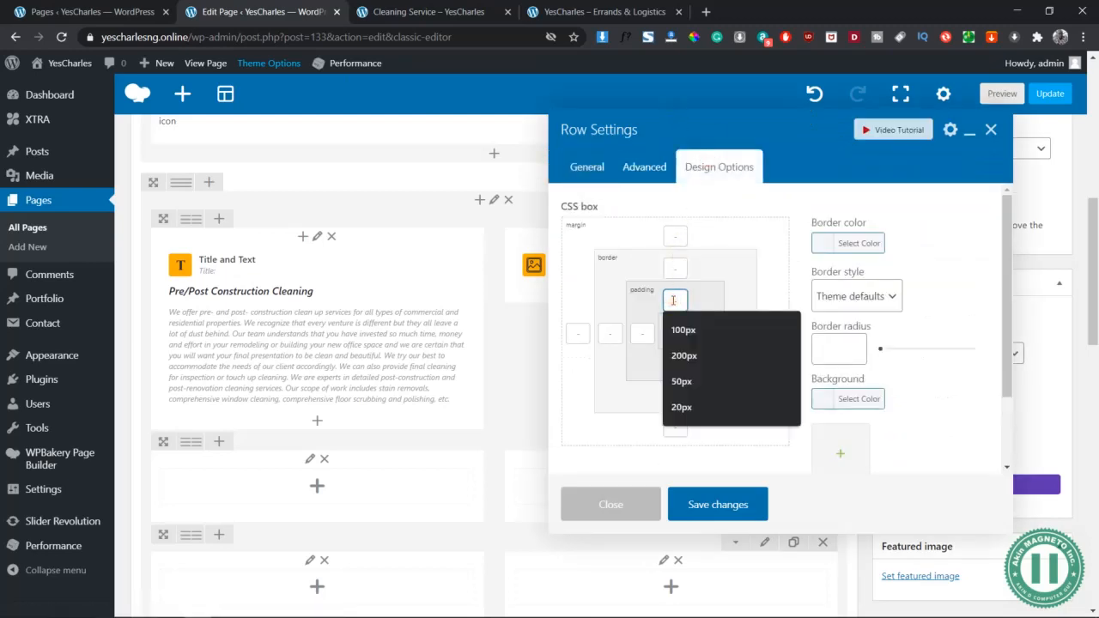
left_click(679, 236)
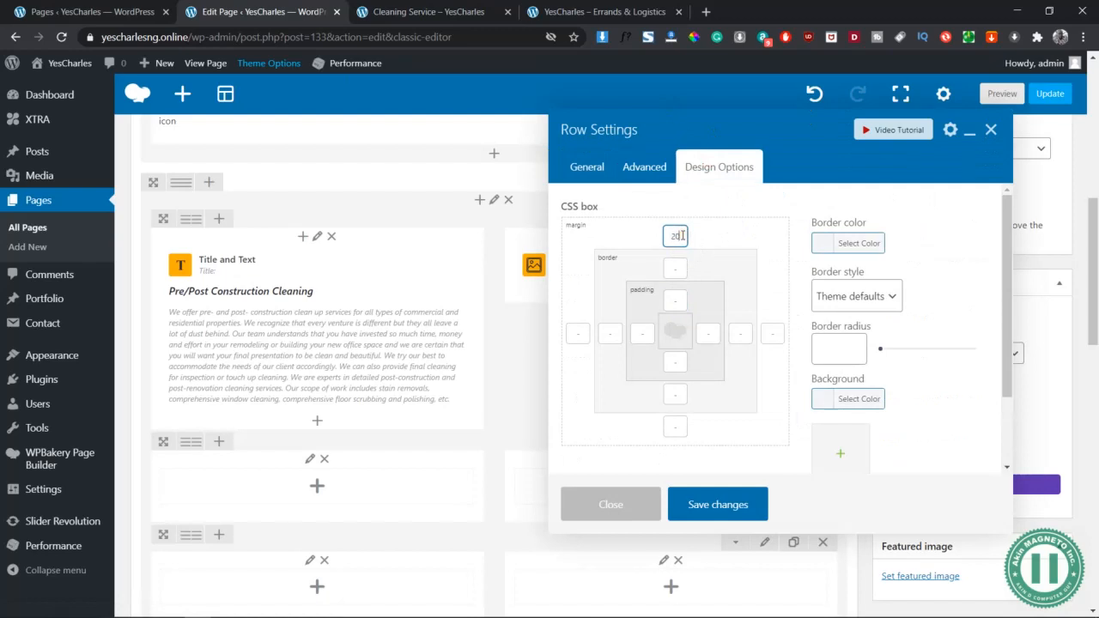
left_click(678, 301)
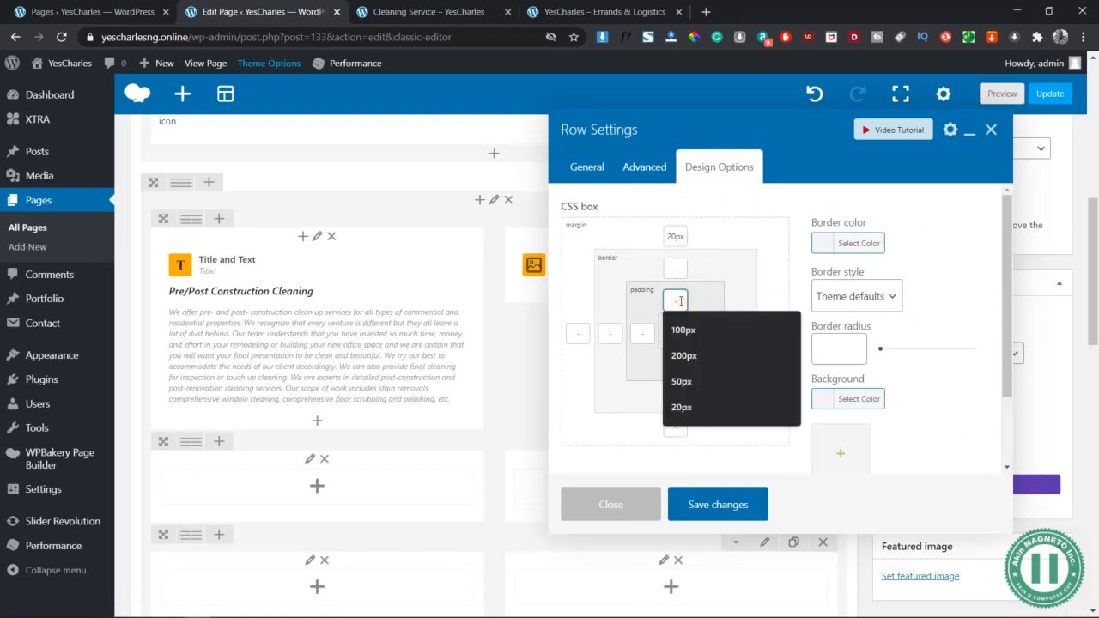
type("50px")
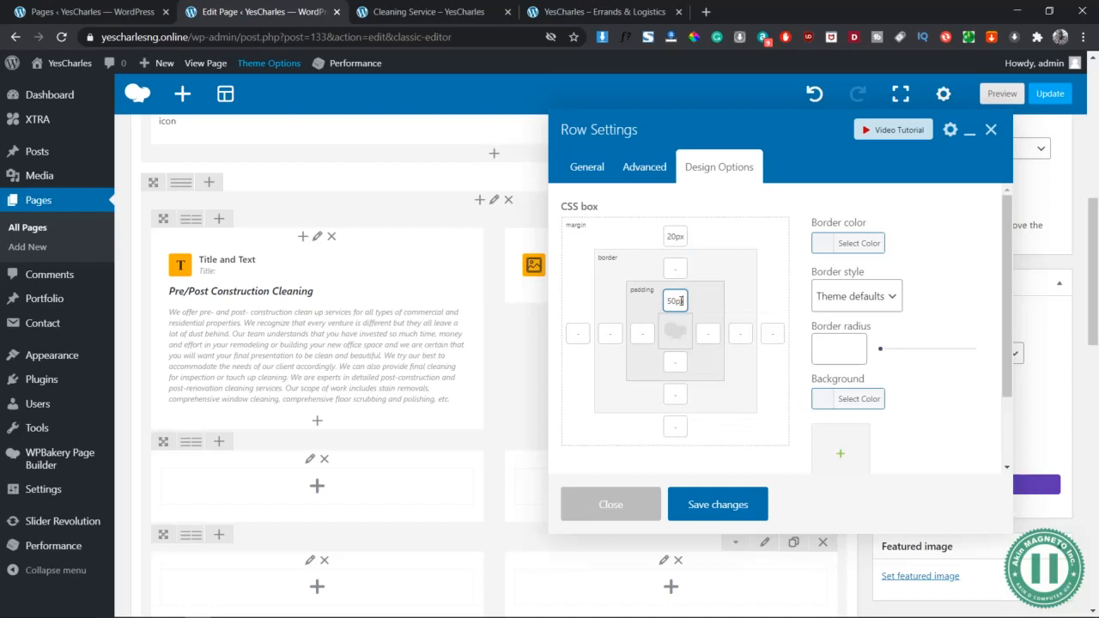
left_click(676, 361)
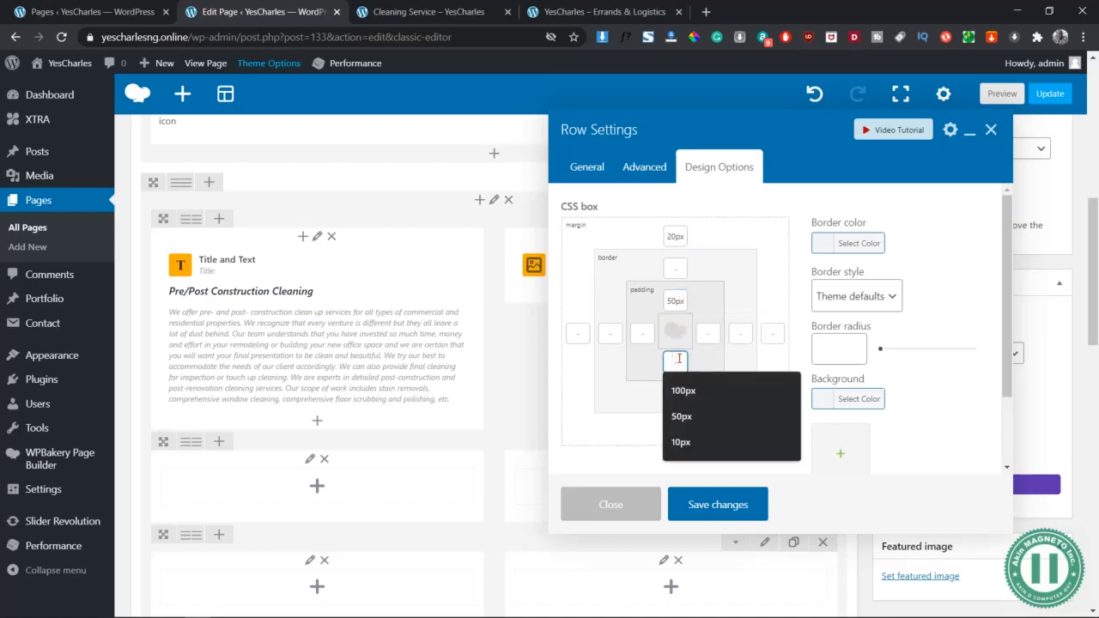
type("50px")
left_click(676, 427)
left_click(728, 487)
left_click(740, 504)
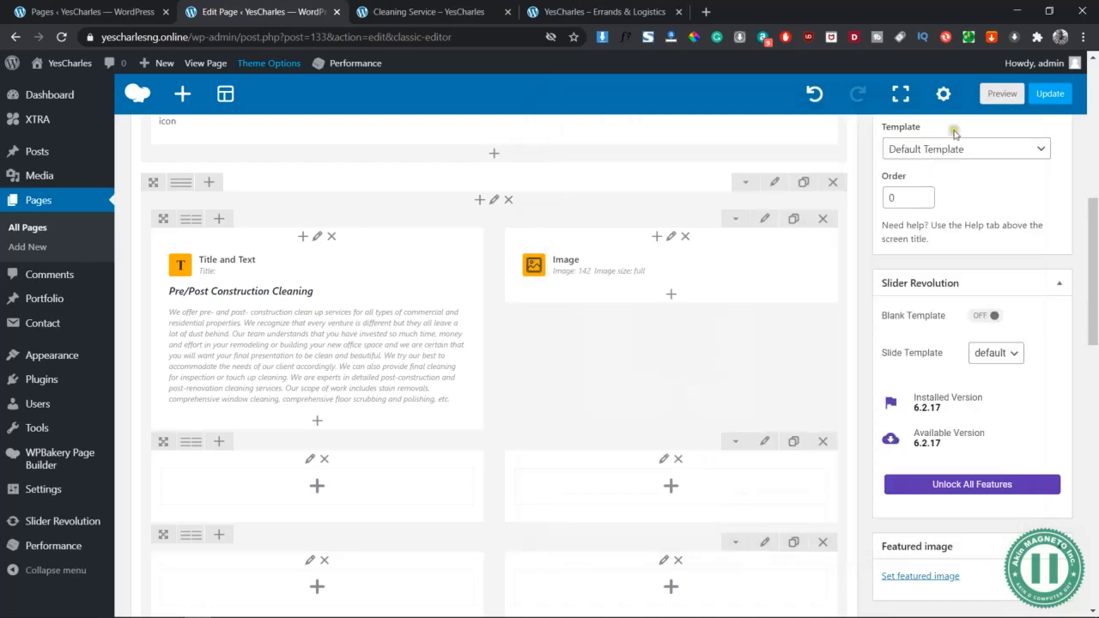
left_click(1004, 96)
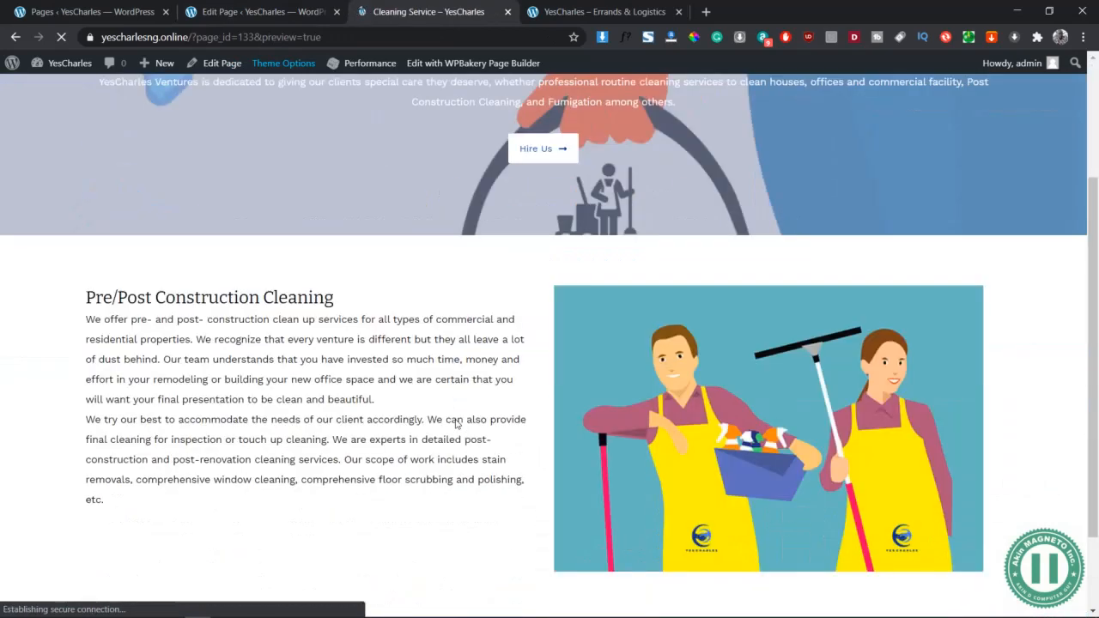
scroll(456, 424, "down", 2)
left_click(287, 11)
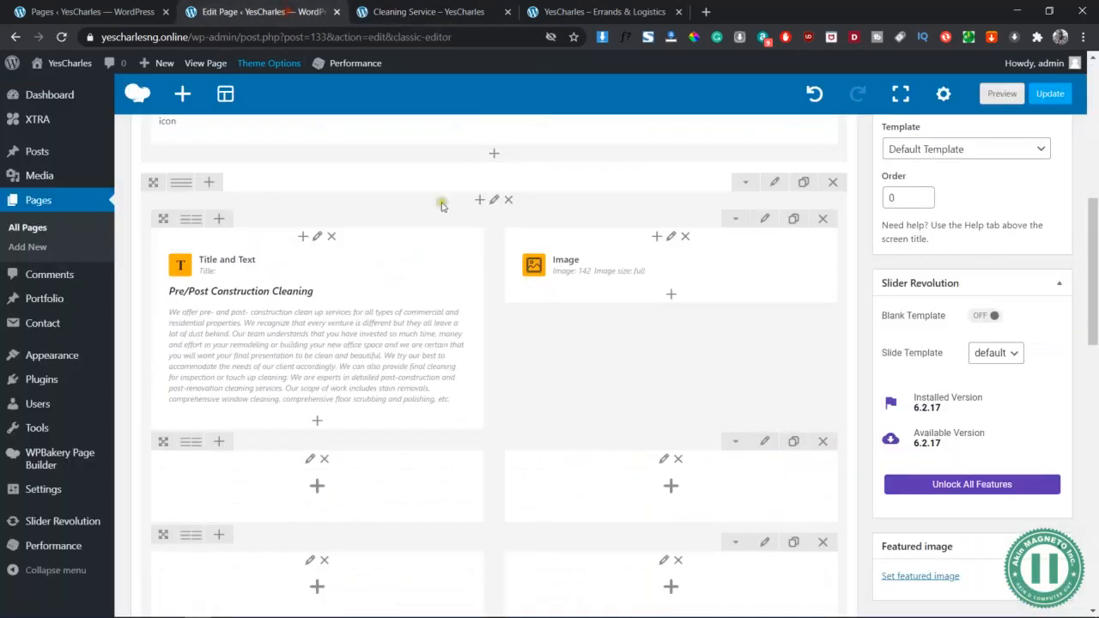
left_click(438, 9)
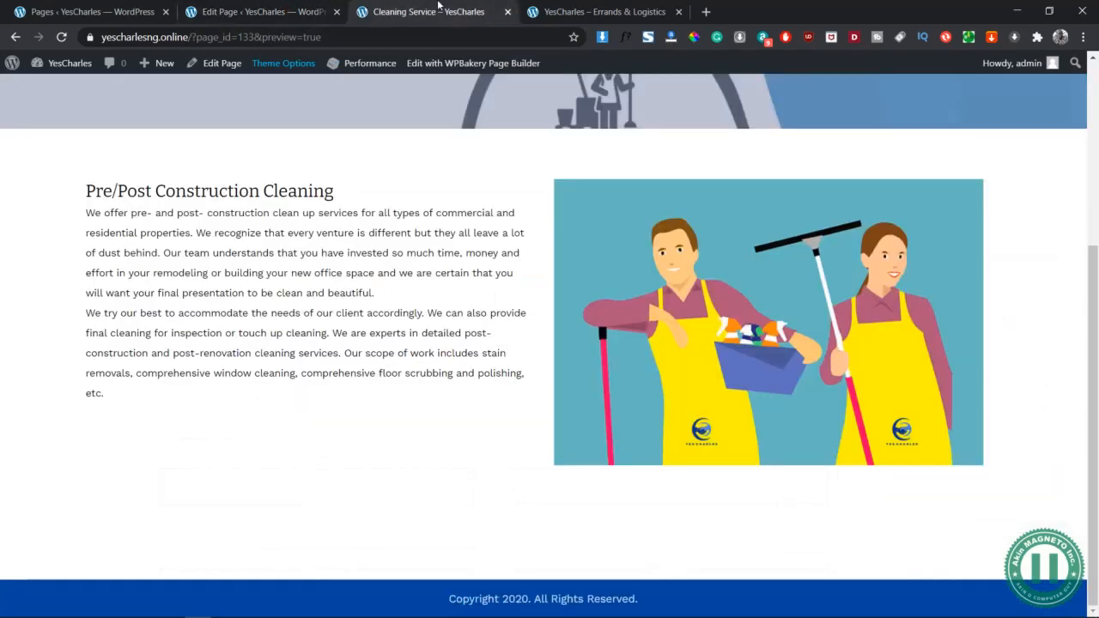
left_click(265, 9)
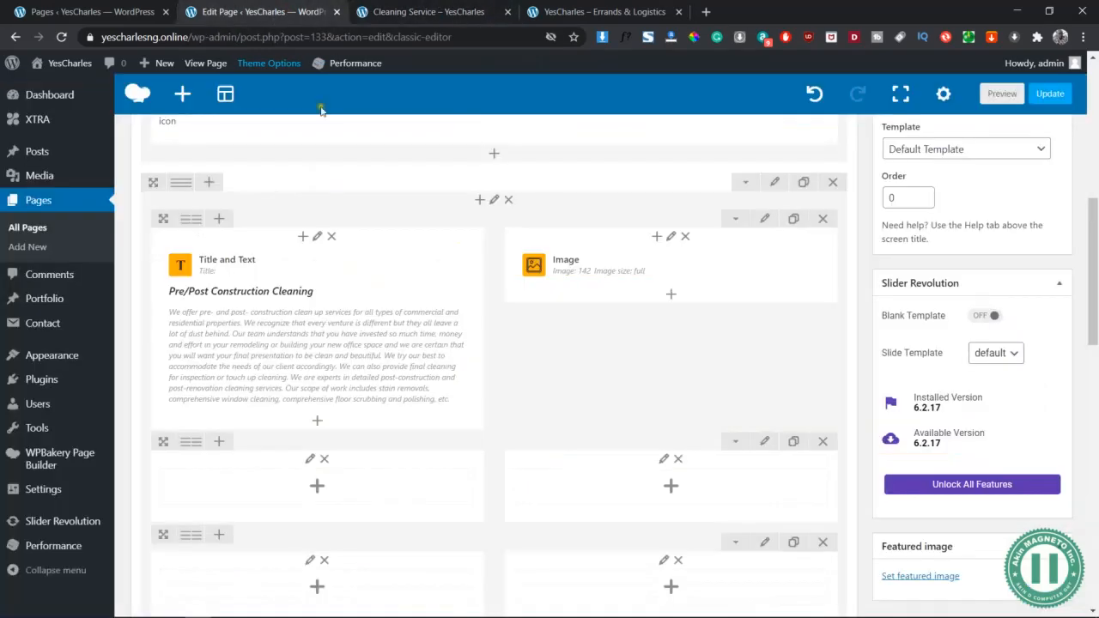
Set the inner row to equal-height columns with Middle content position, save, and preview the page
left_click(765, 221)
scroll(683, 339, "down", 1)
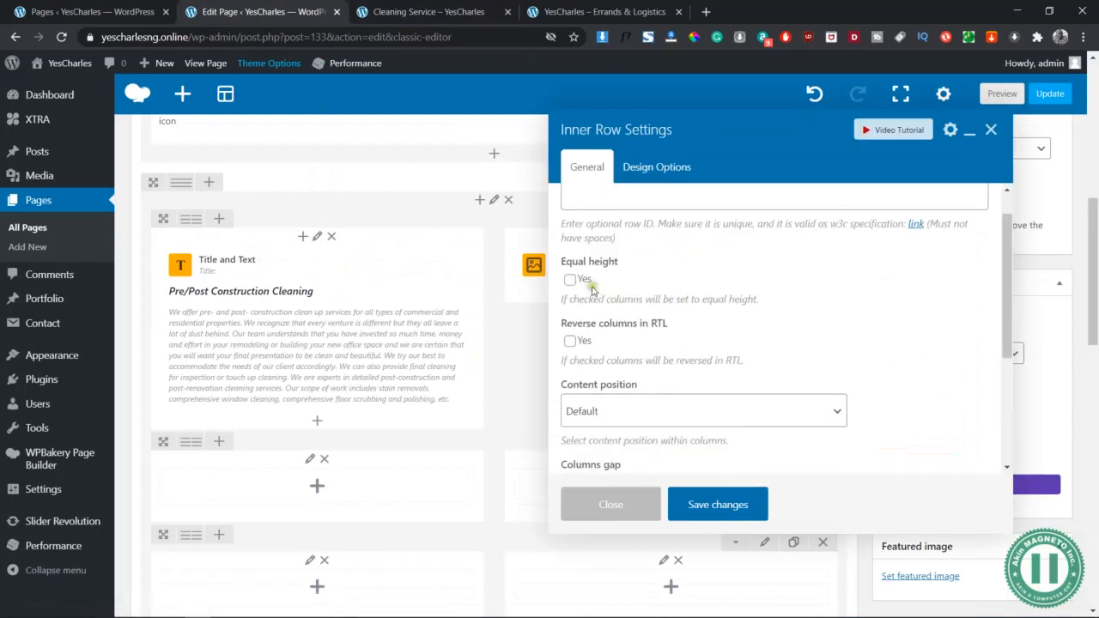
scroll(649, 357, "down", 2)
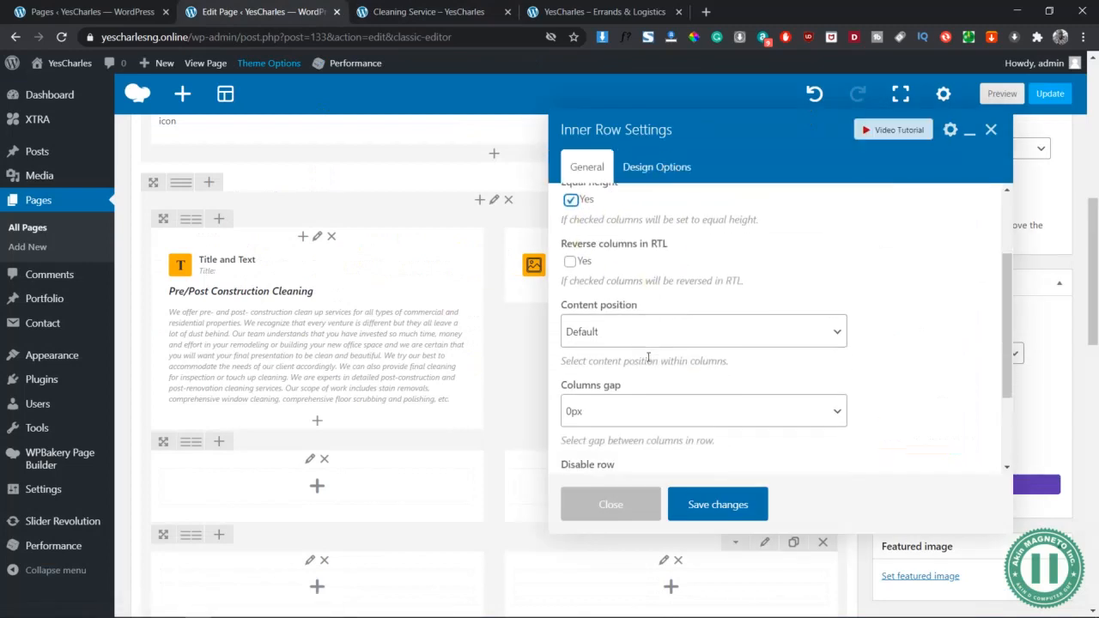
left_click(613, 326)
left_click(614, 404)
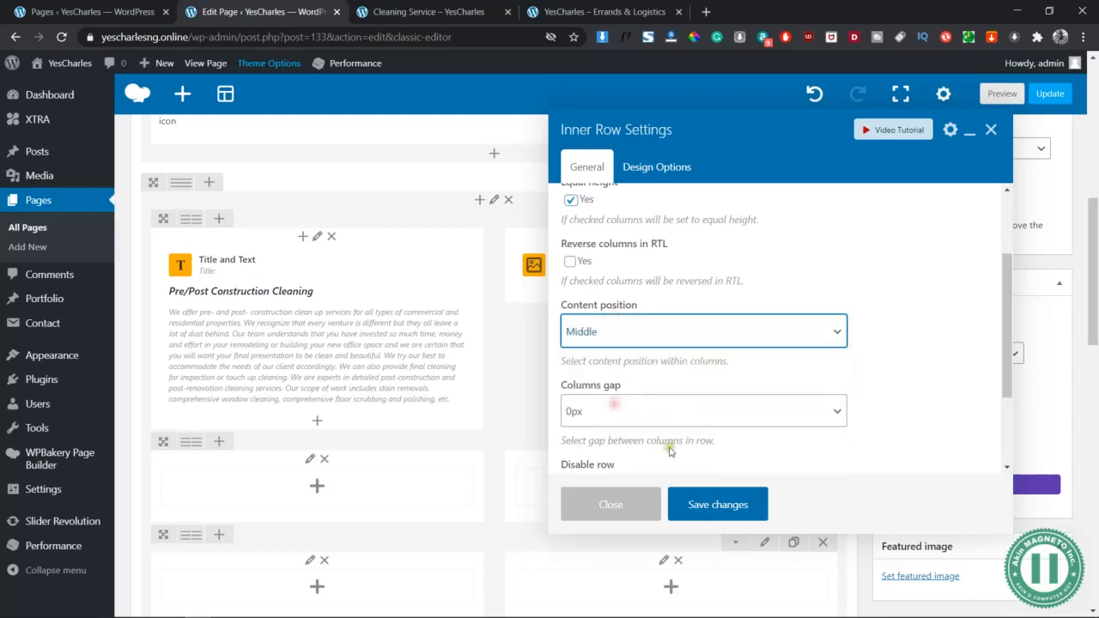
left_click(728, 514)
left_click(1001, 93)
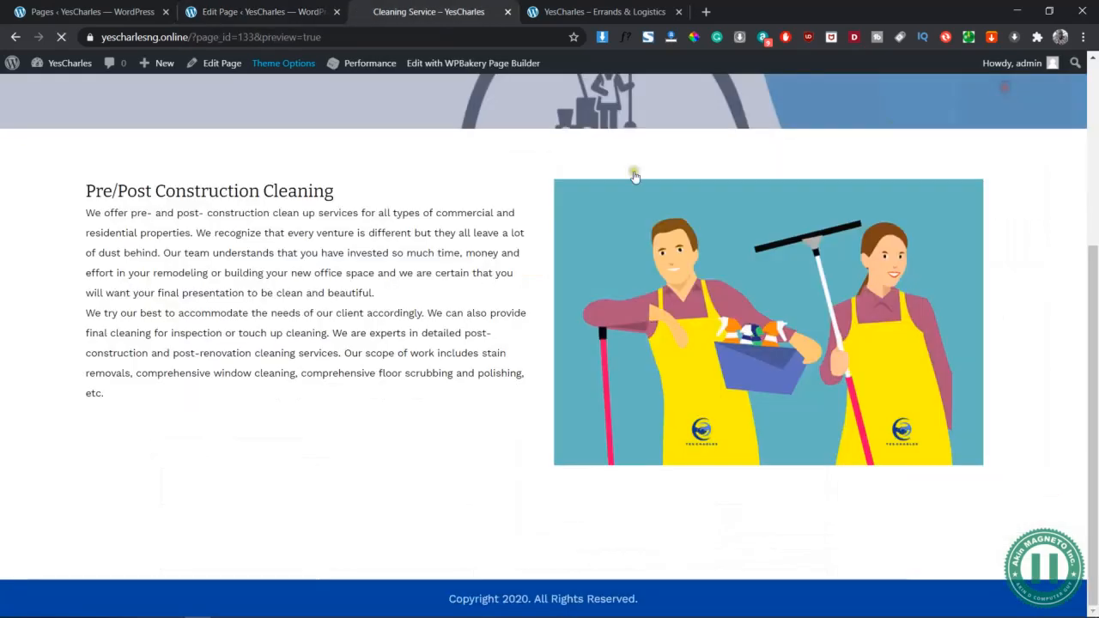
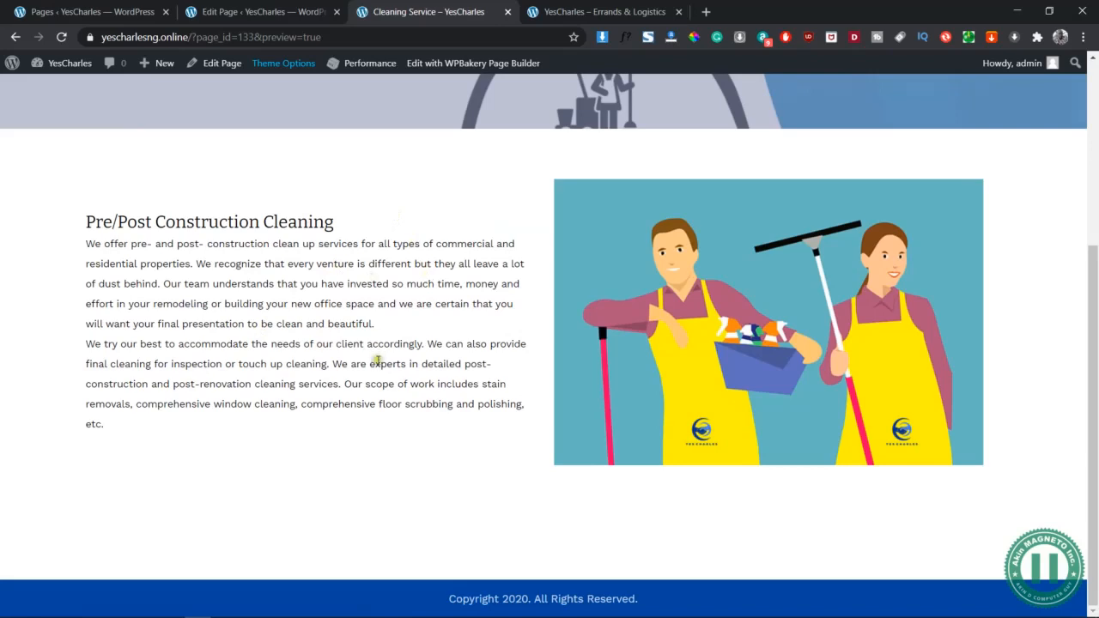
Review the Pre/Post Construction Cleaning text block in Visual and HTML views, then save it
left_click(283, 12)
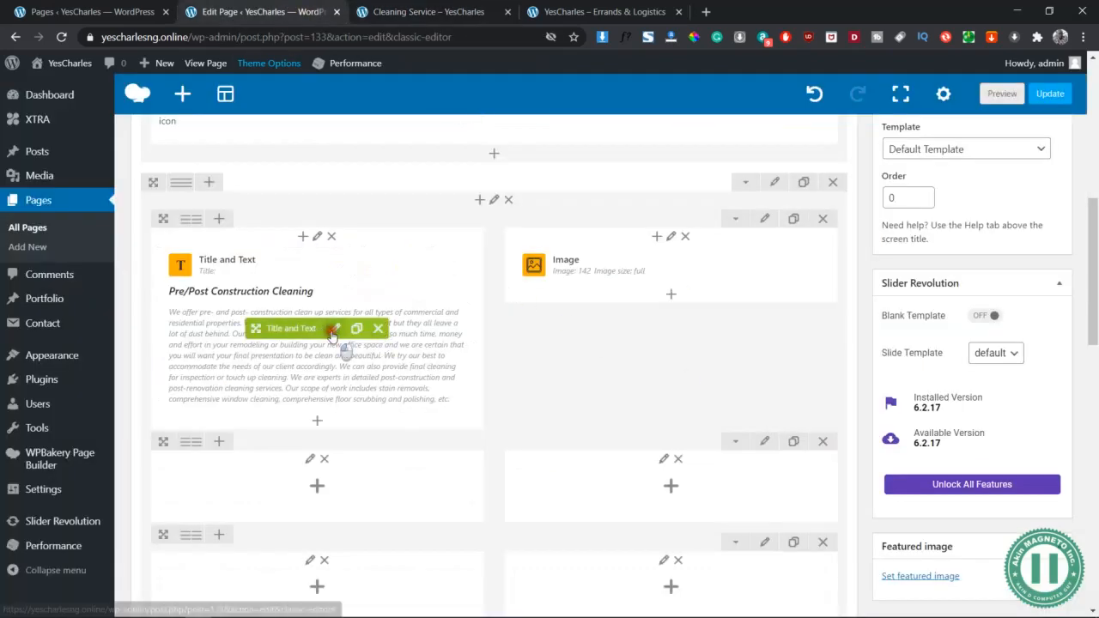
left_click(335, 329)
scroll(791, 365, "down", 5)
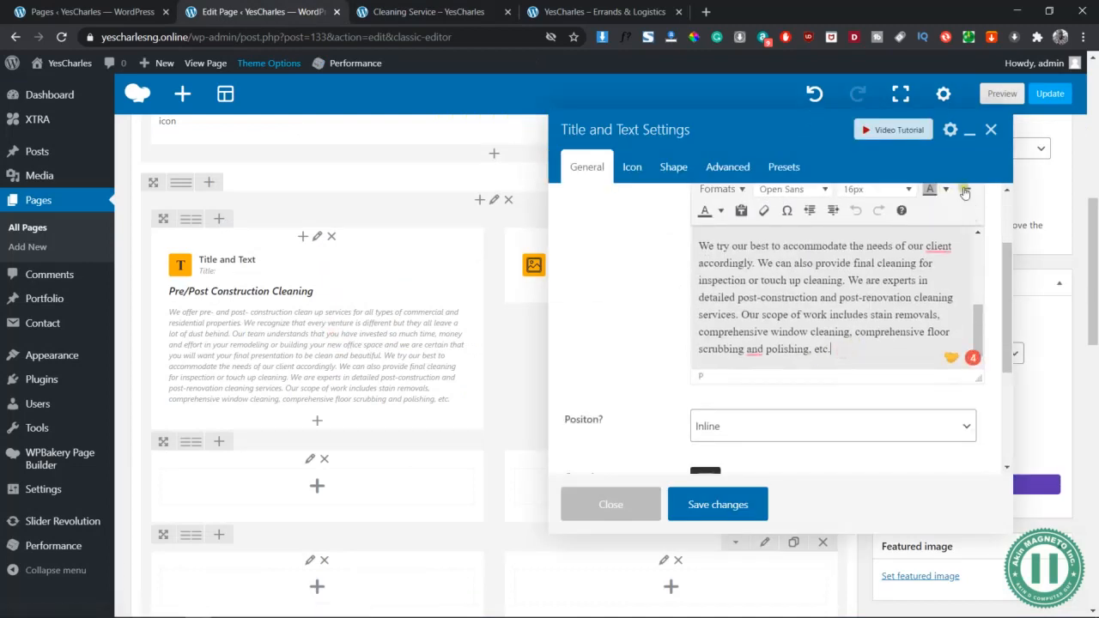
scroll(960, 206, "up", 2)
scroll(873, 342, "down", 3)
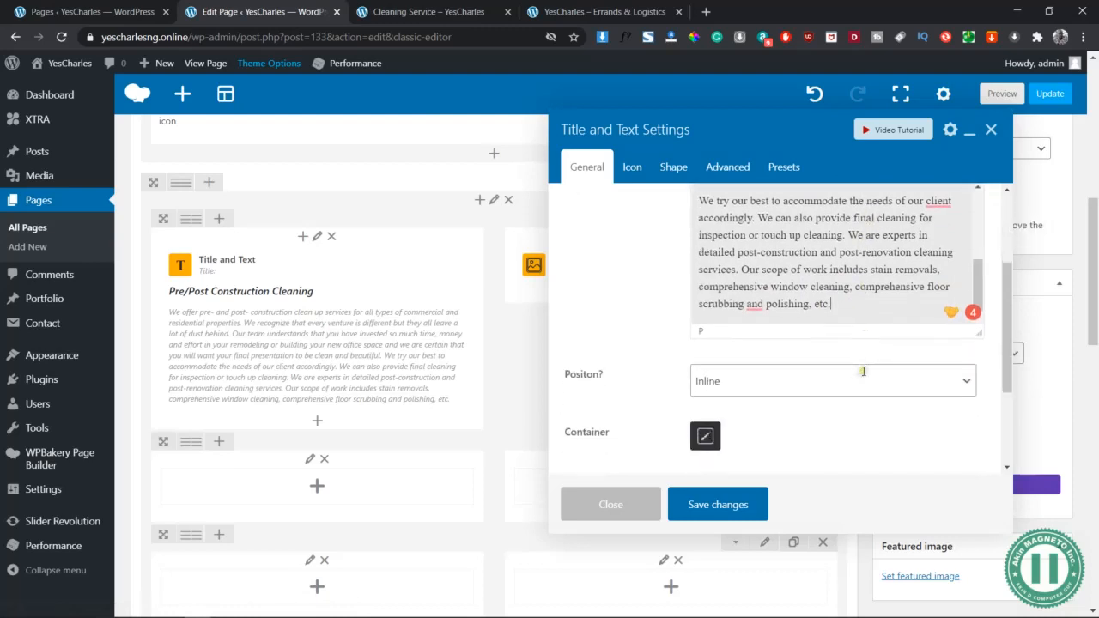
scroll(872, 293, "up", 3)
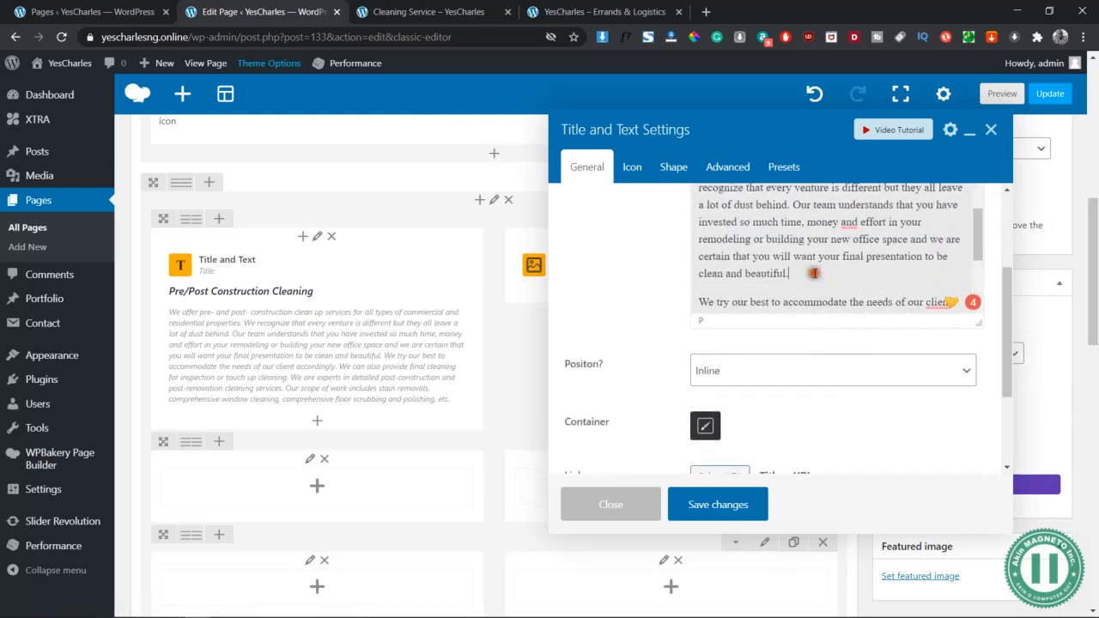
left_click_drag(788, 273, 744, 275)
scroll(941, 246, "up", 5)
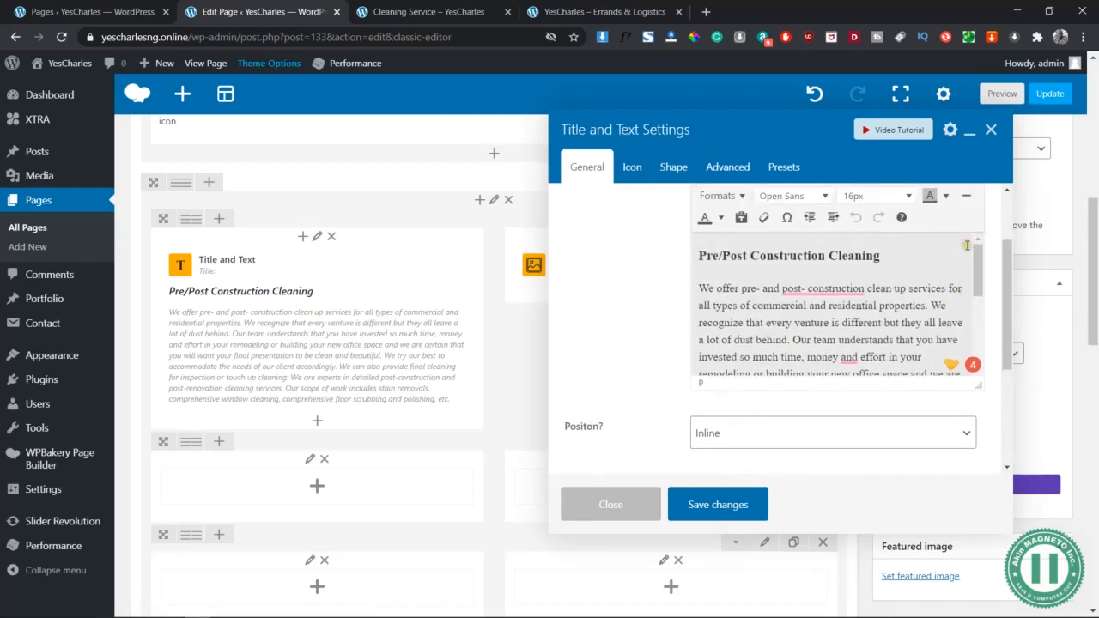
left_click(970, 188)
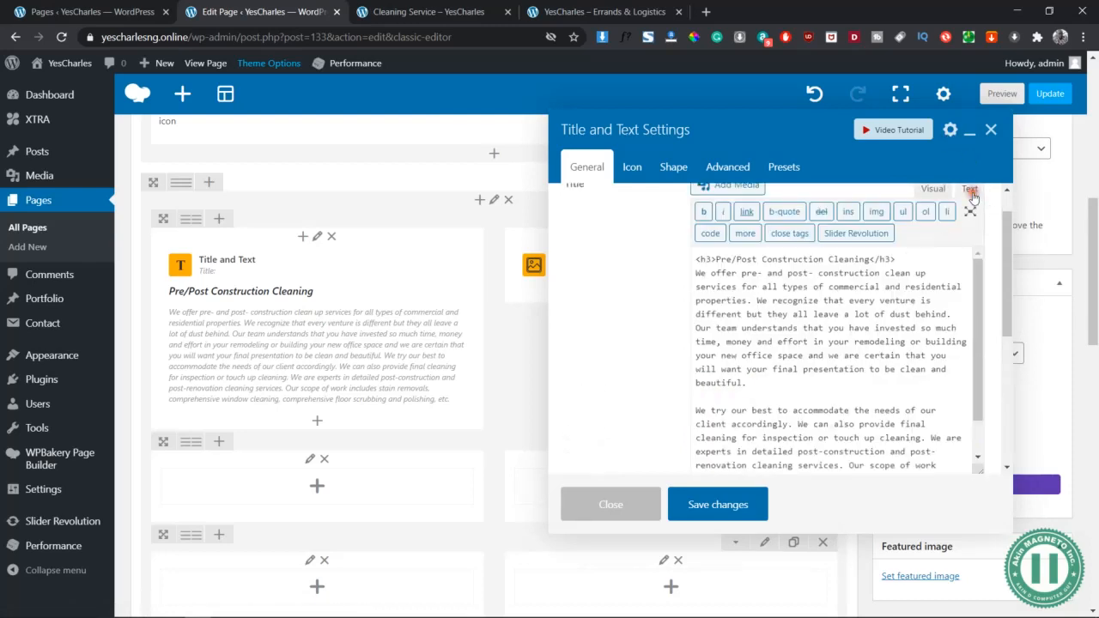
left_click(771, 381)
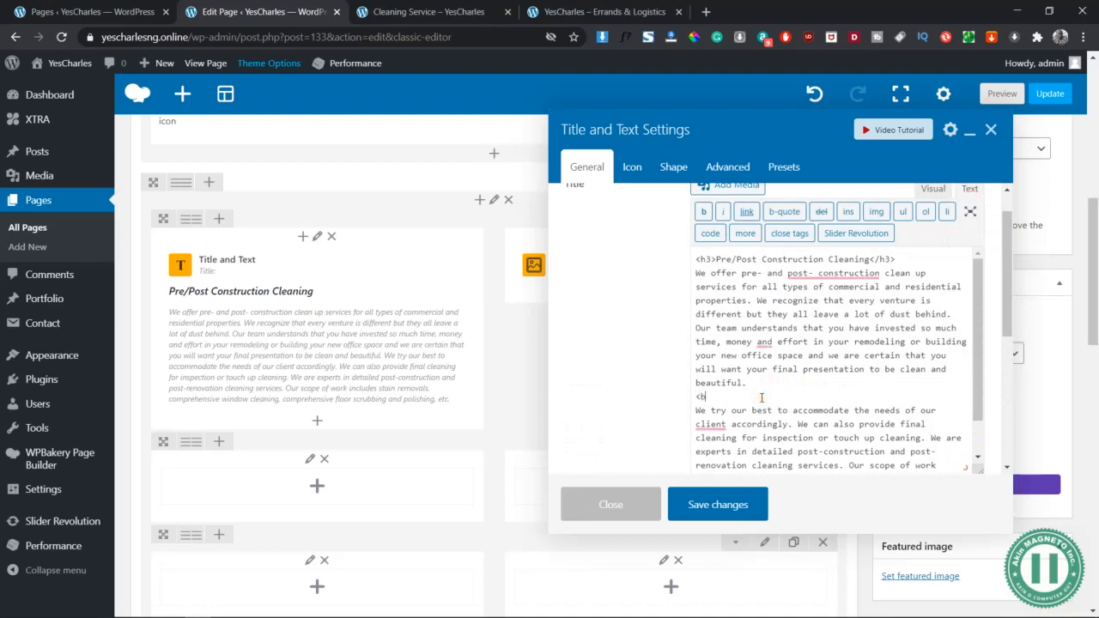
left_click(933, 189)
left_click(713, 506)
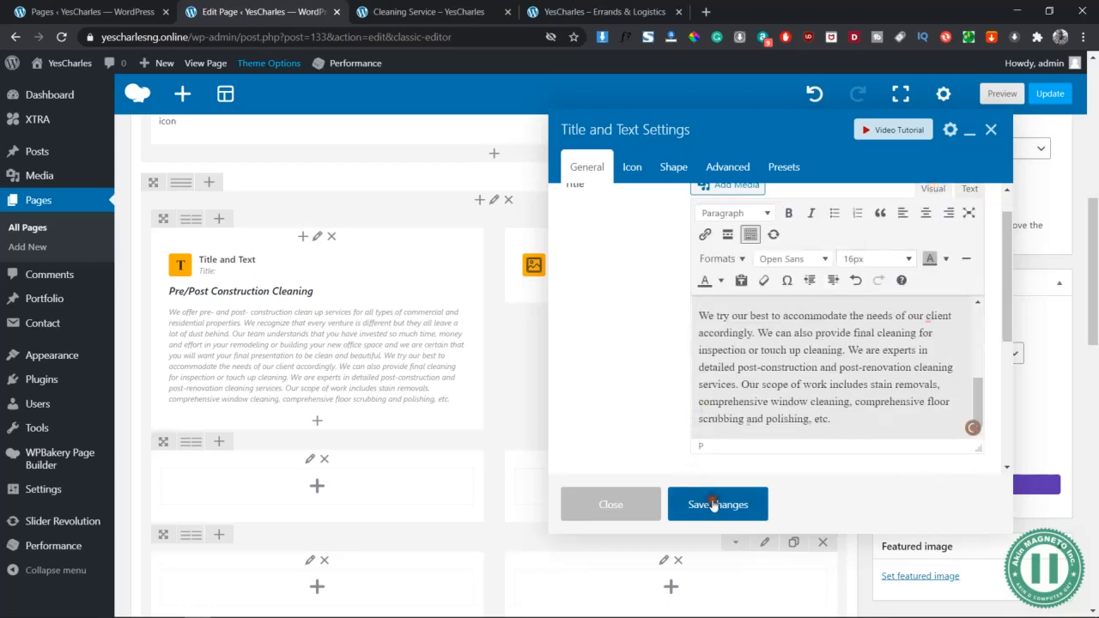
Preview the page, then reopen the Pre/Post Construction Cleaning text block settings
left_click(1004, 94)
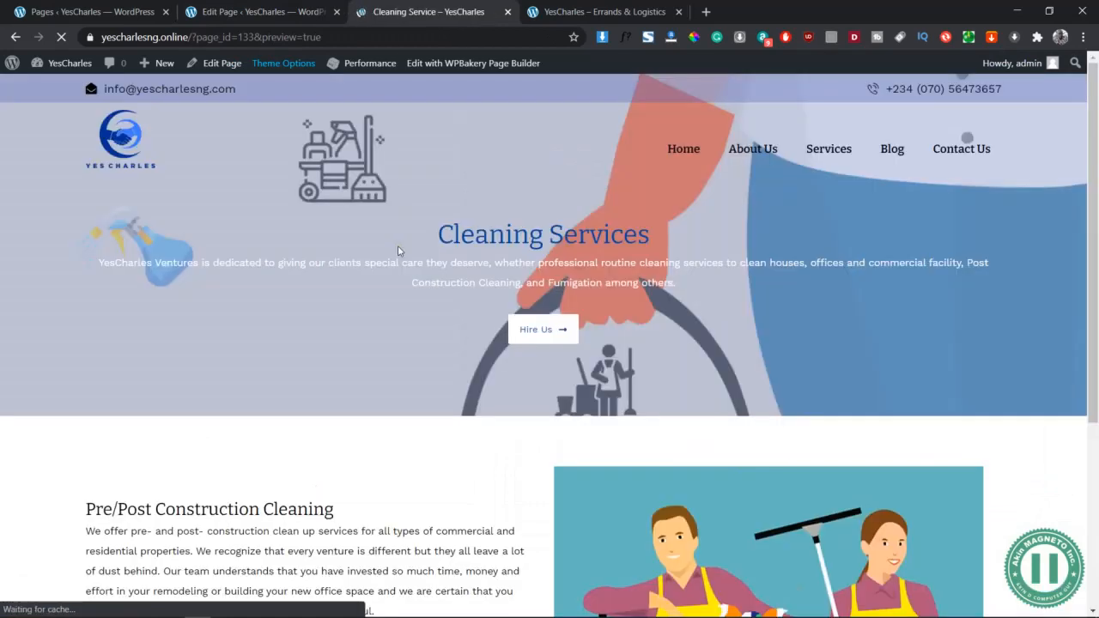
scroll(524, 462, "down", 3)
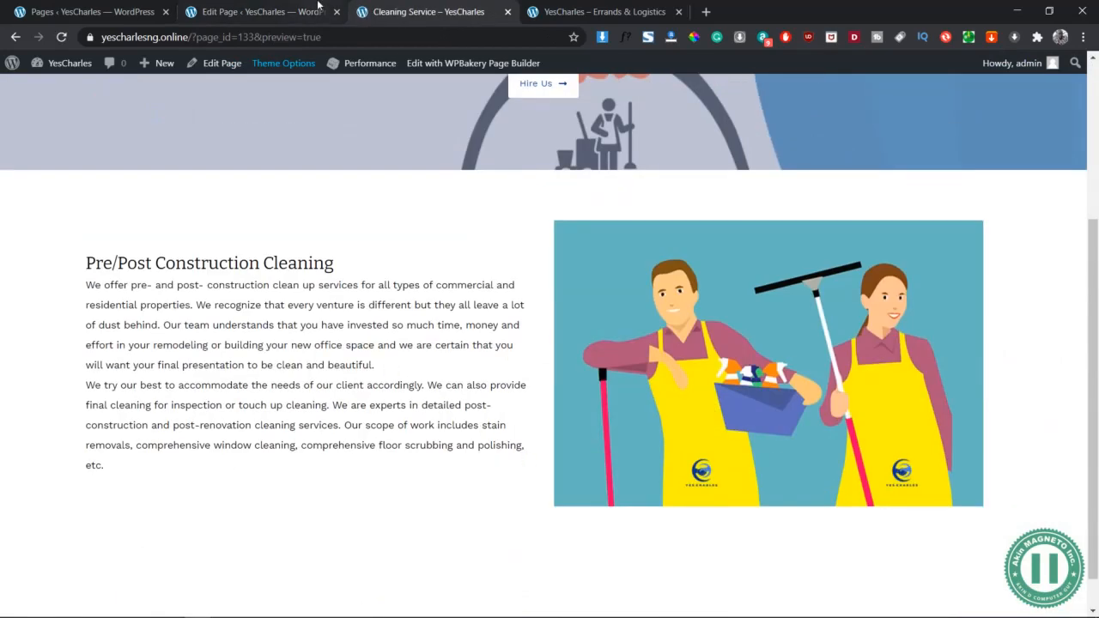
left_click(318, 7)
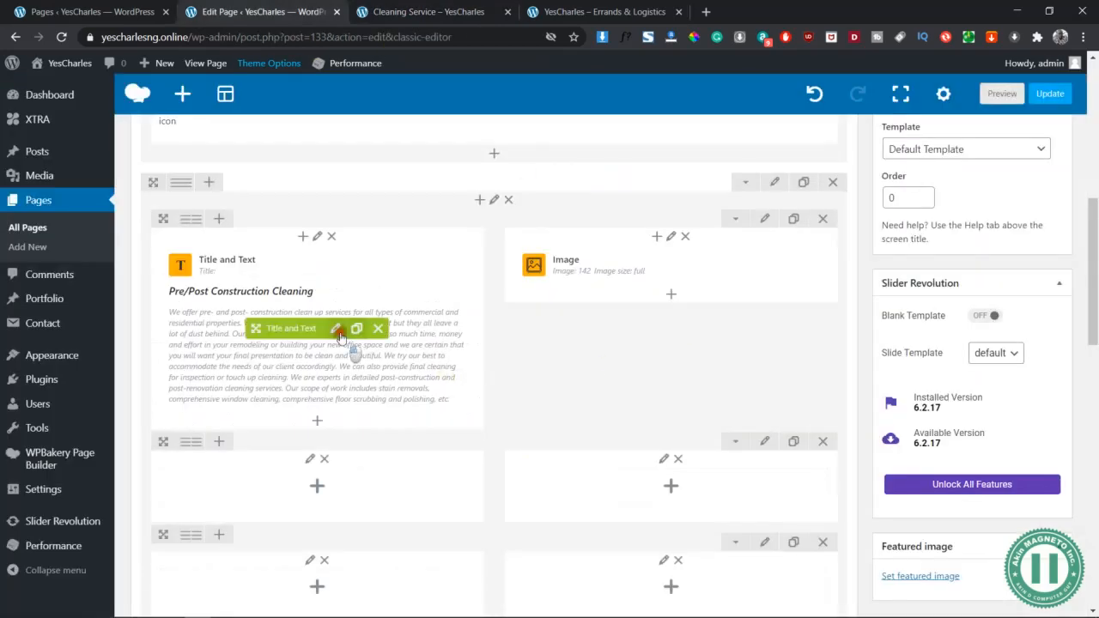
left_click(335, 328)
scroll(841, 318, "down", 5)
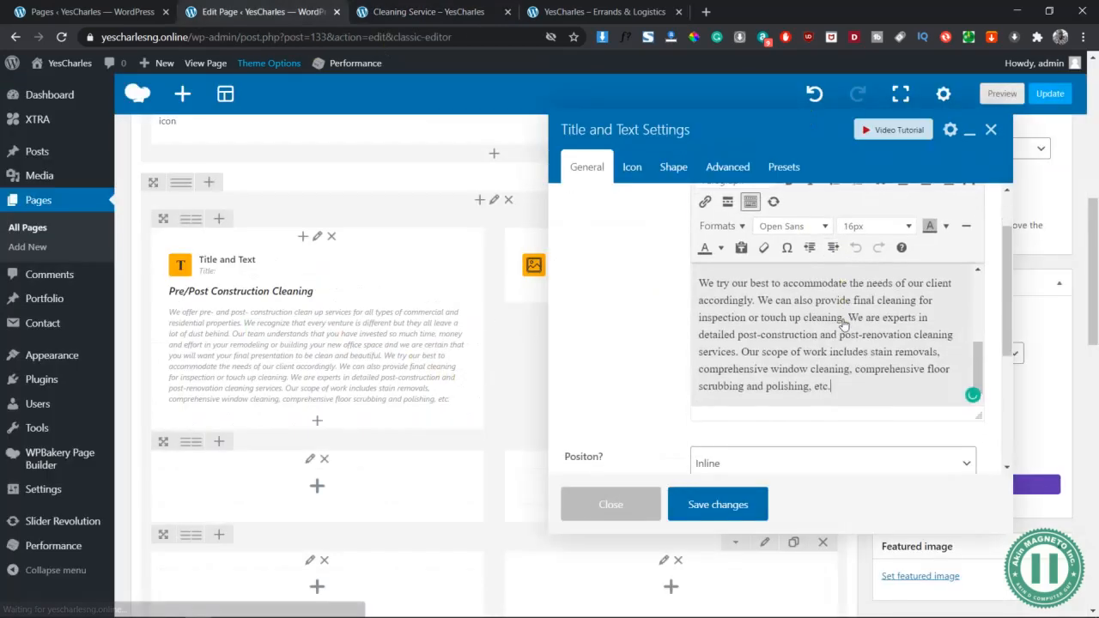
scroll(885, 350, "up", 4)
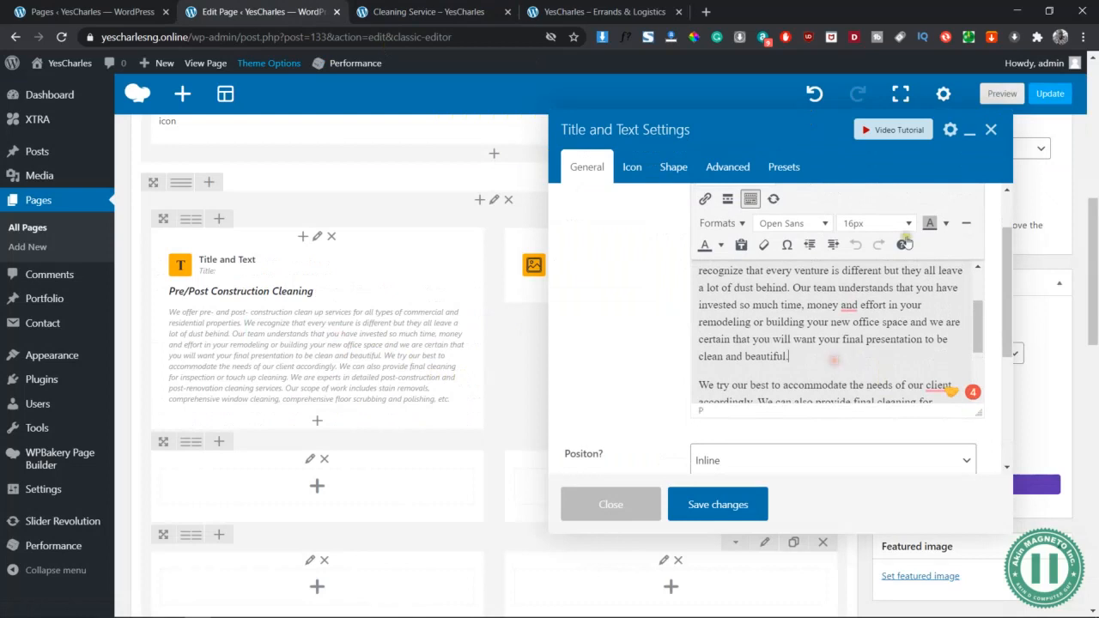
scroll(958, 218, "up", 1)
In the HTML view, wrap each of the two paragraphs in <div> tags
left_click(968, 214)
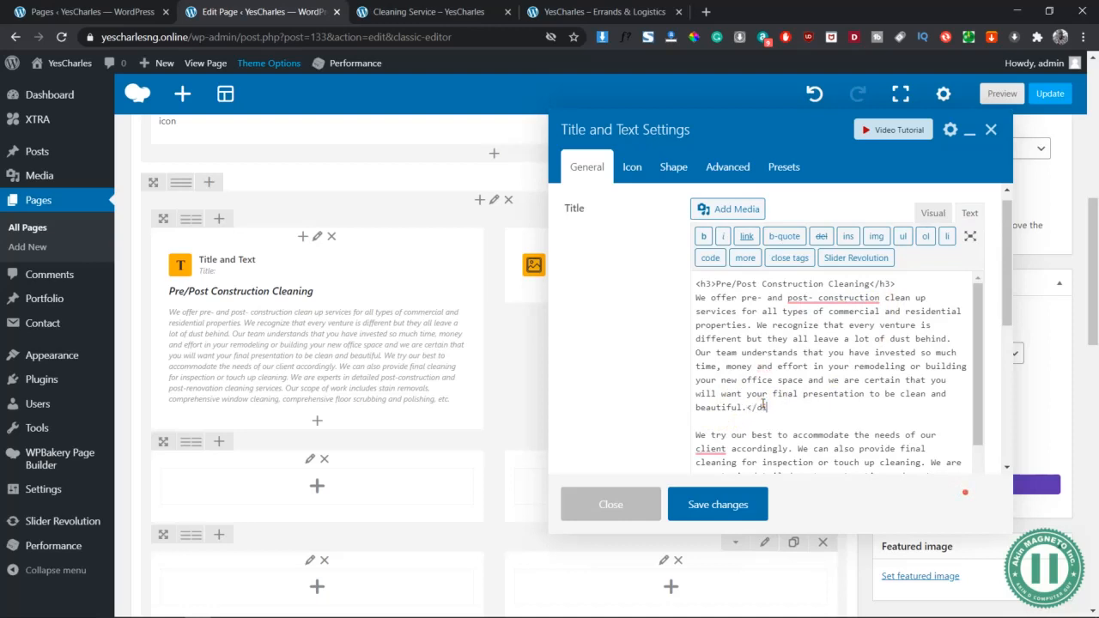
type("</")
key("BackSpace")
type("div>")
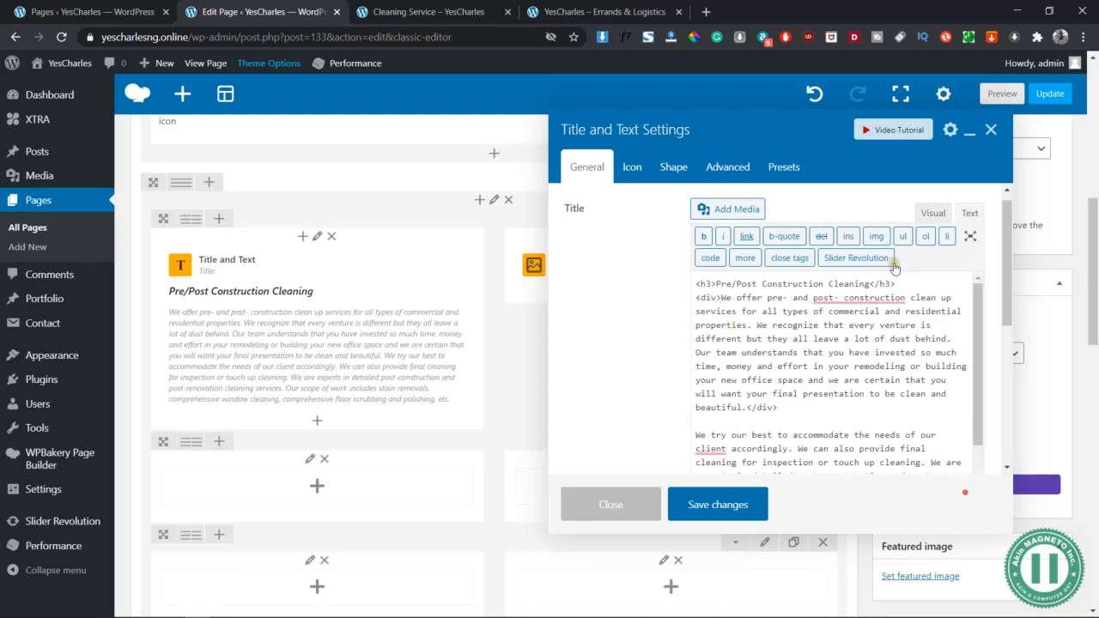
left_click(933, 213)
scroll(831, 371, "up", 1)
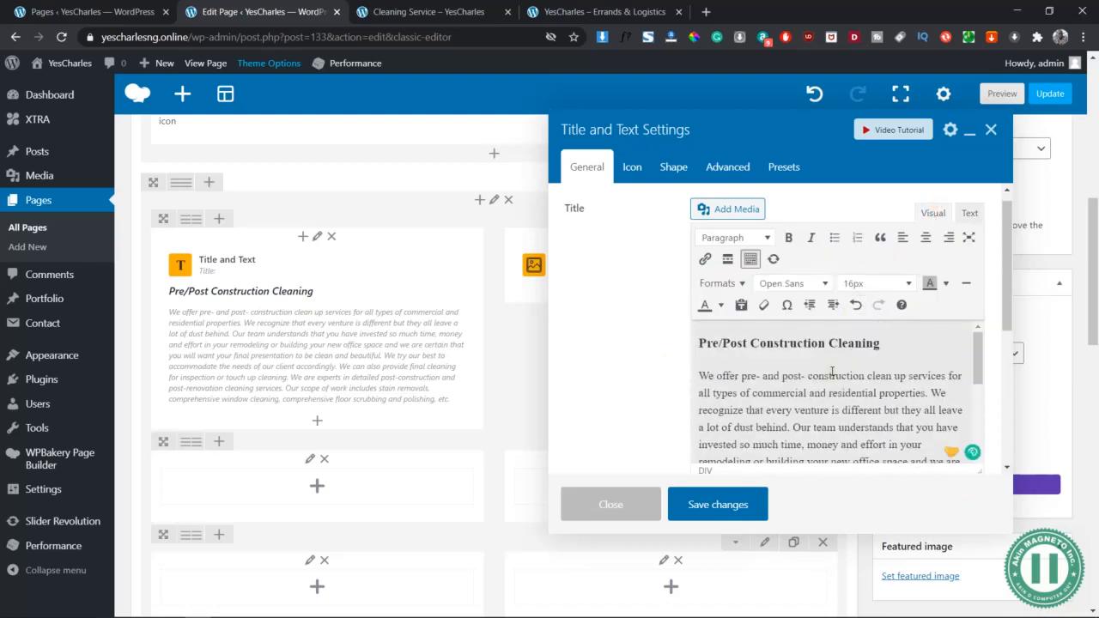
left_click(970, 213)
scroll(820, 369, "down", 1)
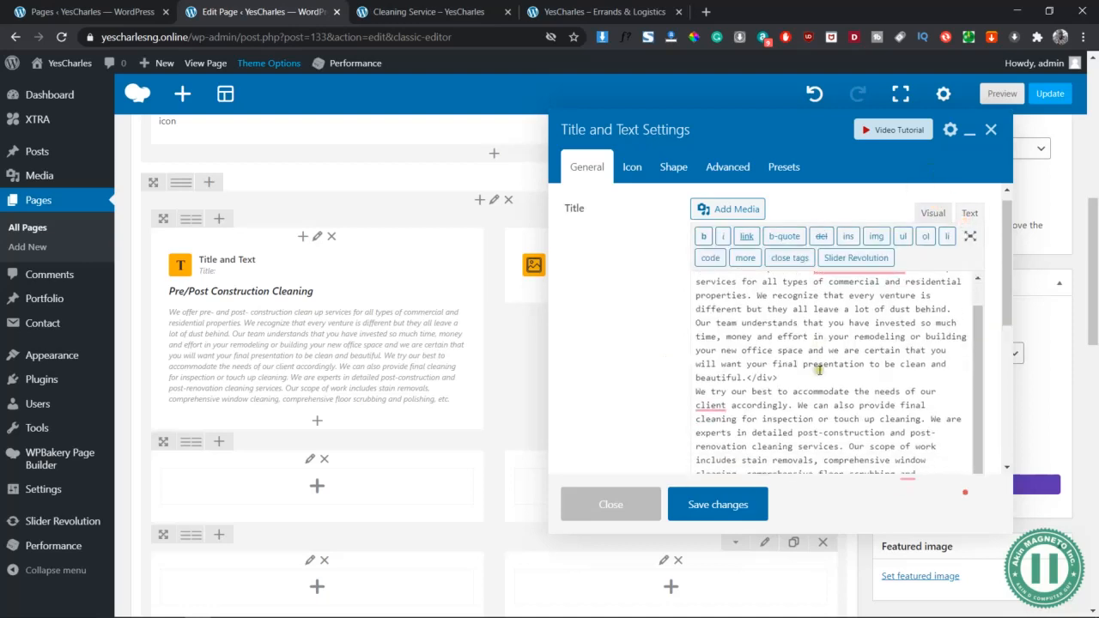
left_click(694, 395)
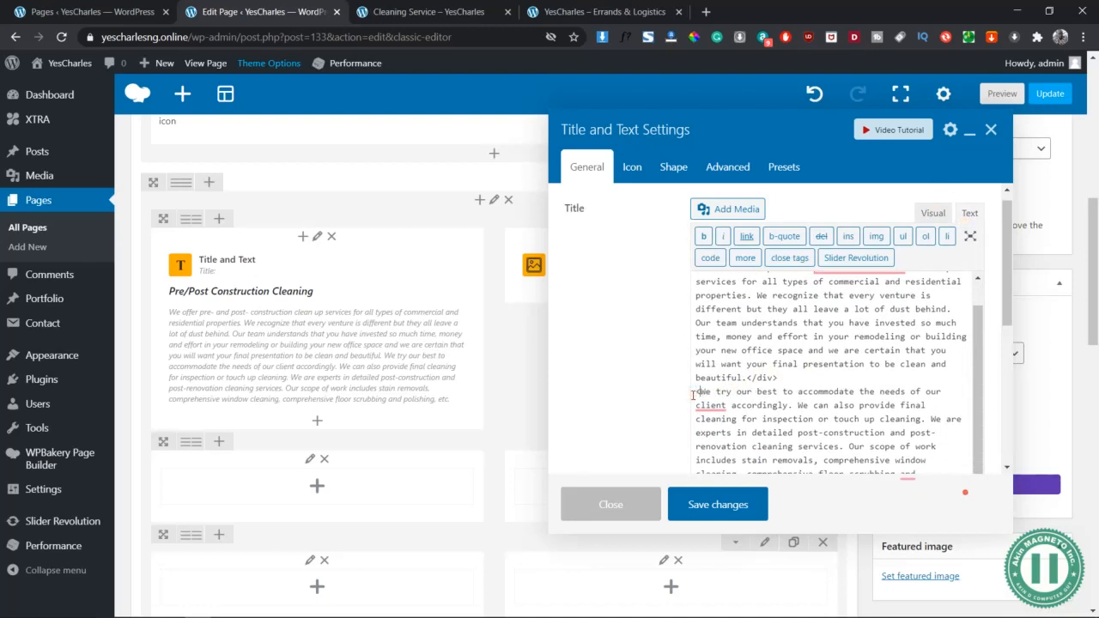
type("div>")
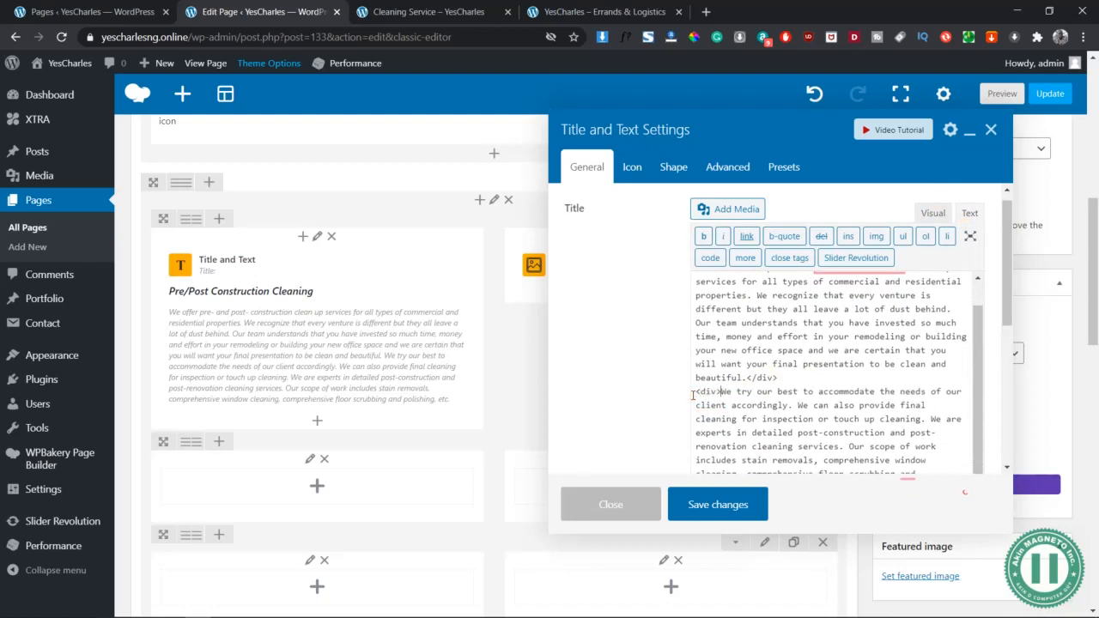
scroll(756, 399, "down", 3)
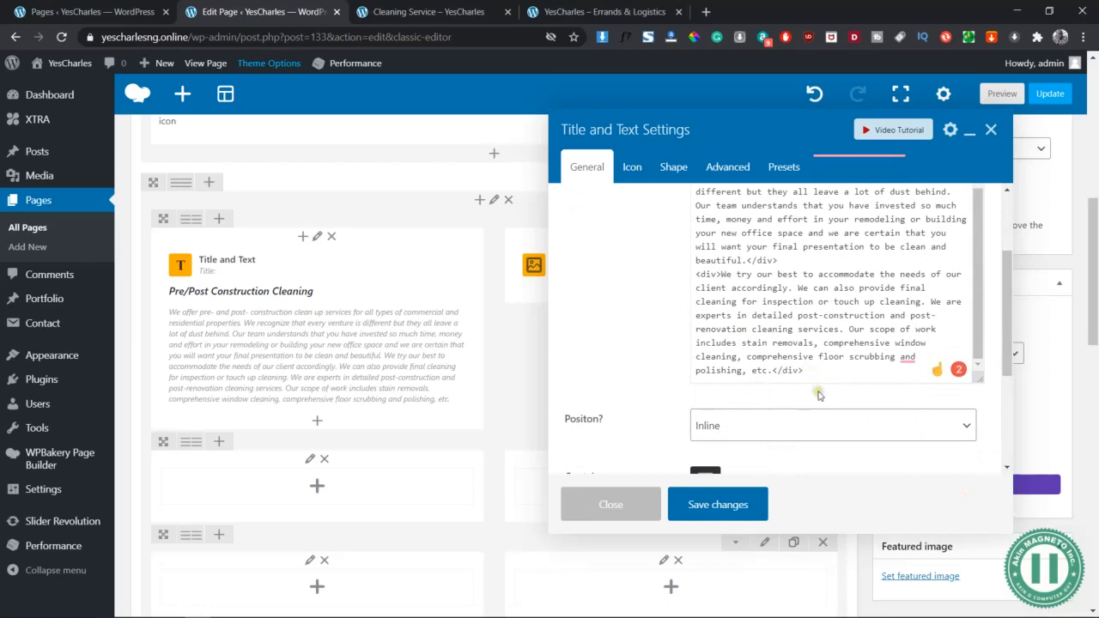
scroll(819, 395, "up", 3)
Add an empty line after 'clean and beautiful.' in the Visual view and save the block
left_click(933, 226)
scroll(794, 391, "down", 2)
scroll(773, 412, "up", 4)
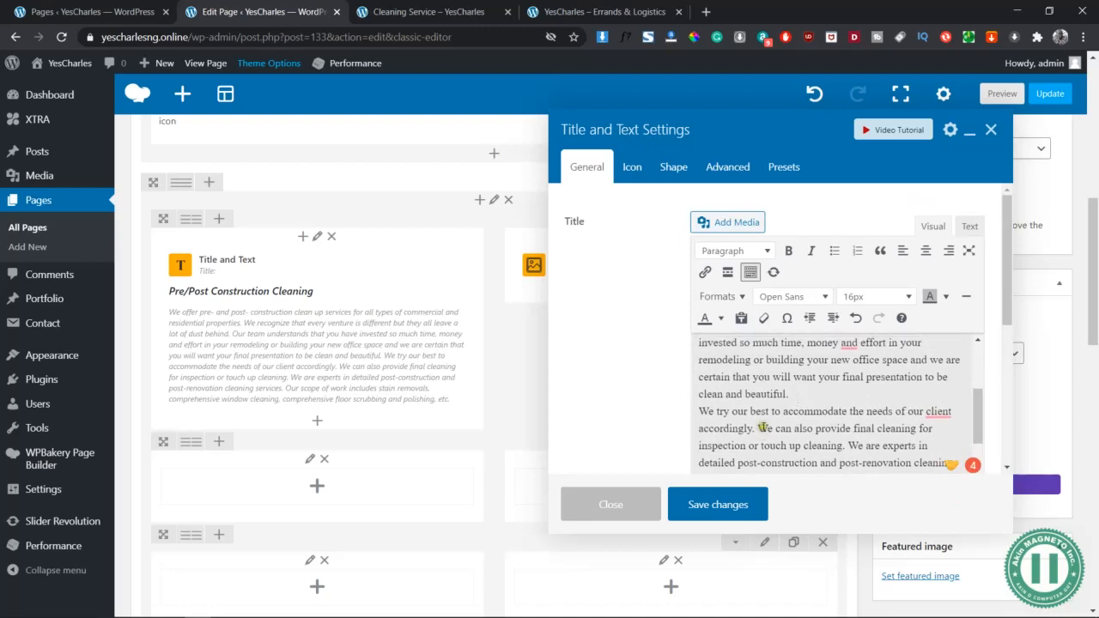
right_click(795, 393)
key("Escape")
key("Return")
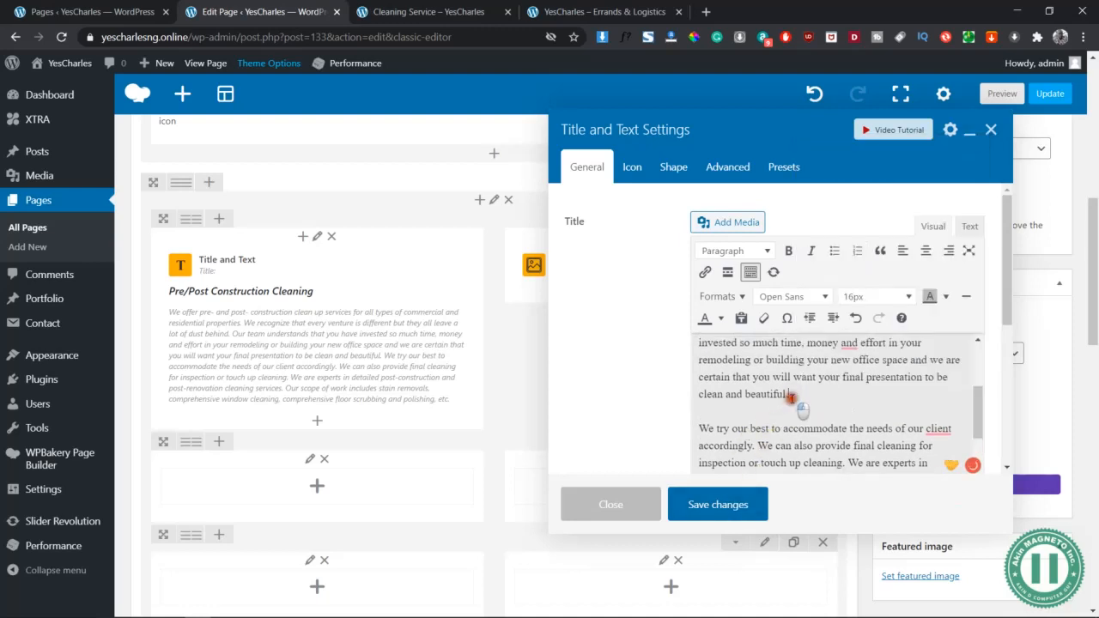
left_click(729, 498)
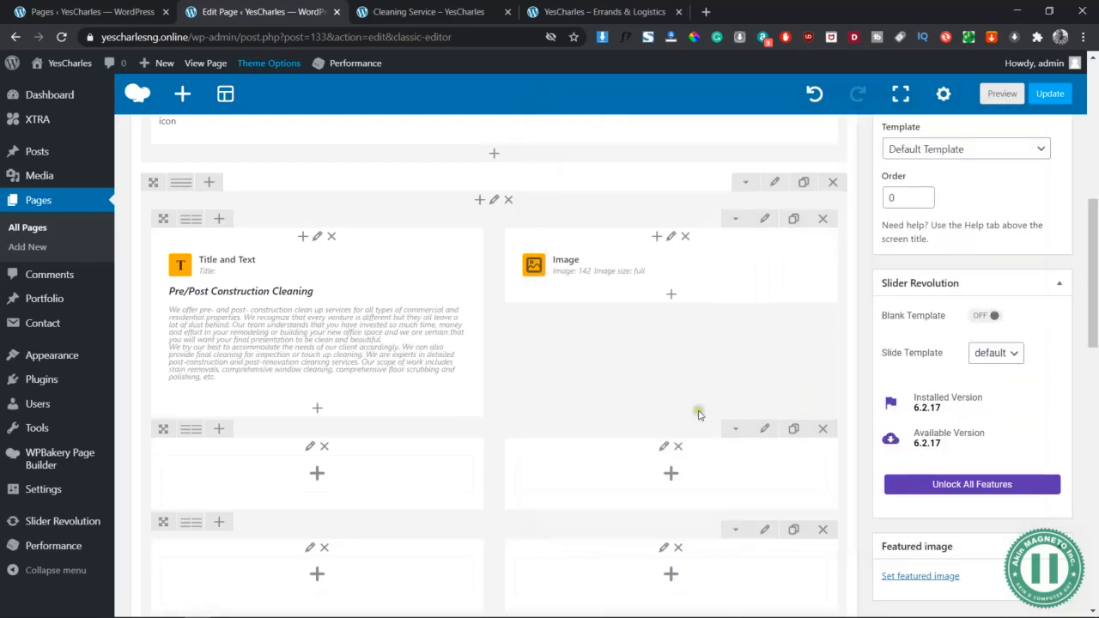
Preview the updated page and reopen the construction-cleaning text block settings
left_click(1001, 94)
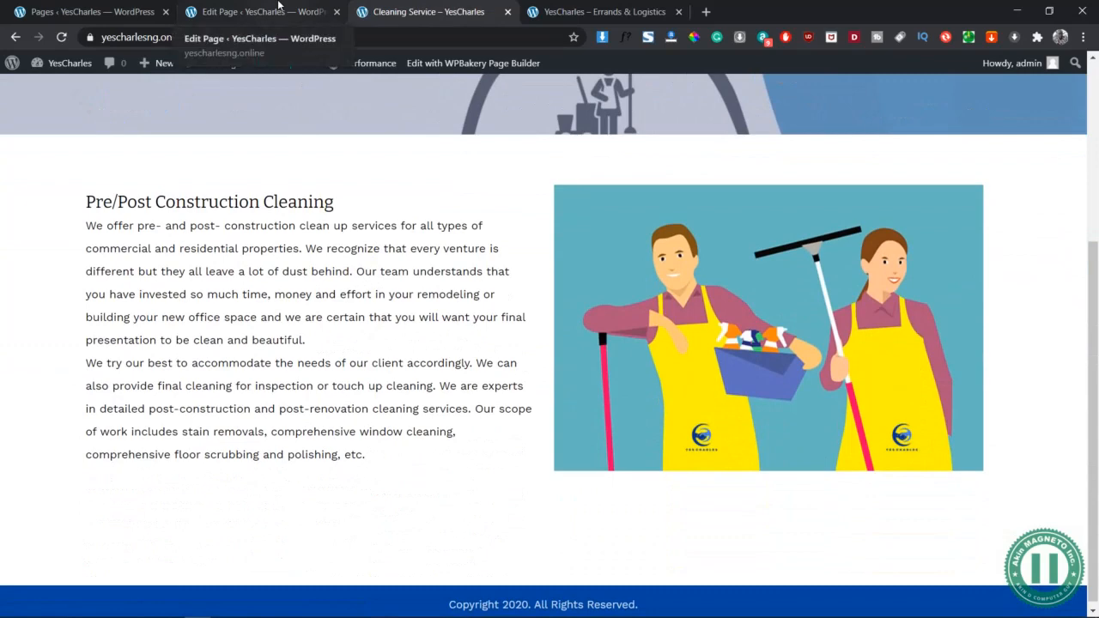
left_click(278, 5)
left_click(336, 323)
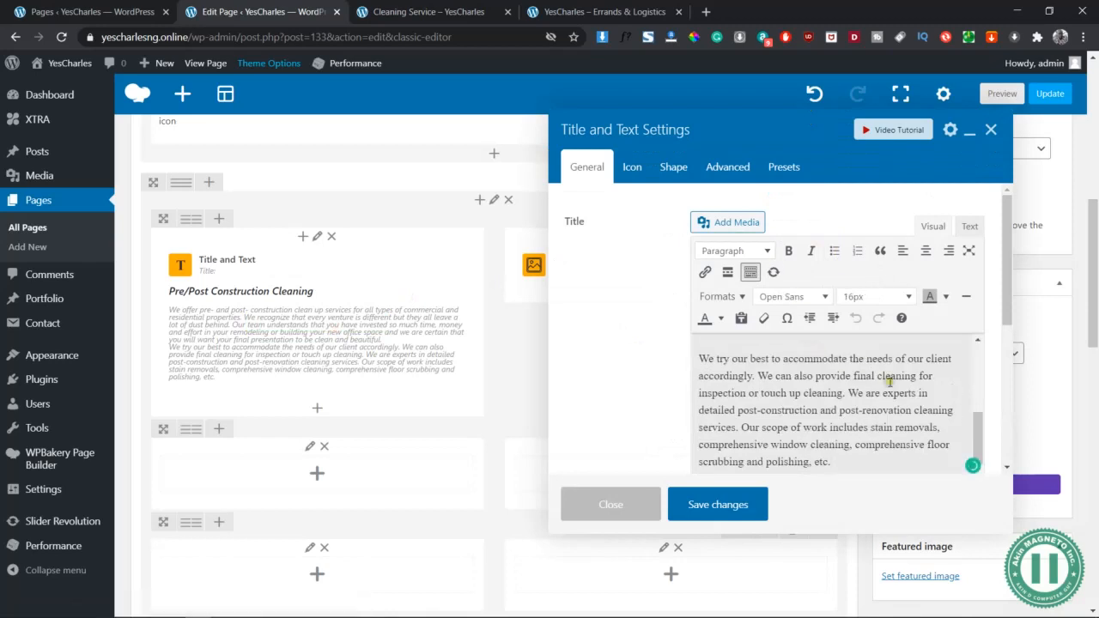
scroll(889, 382, "up", 2)
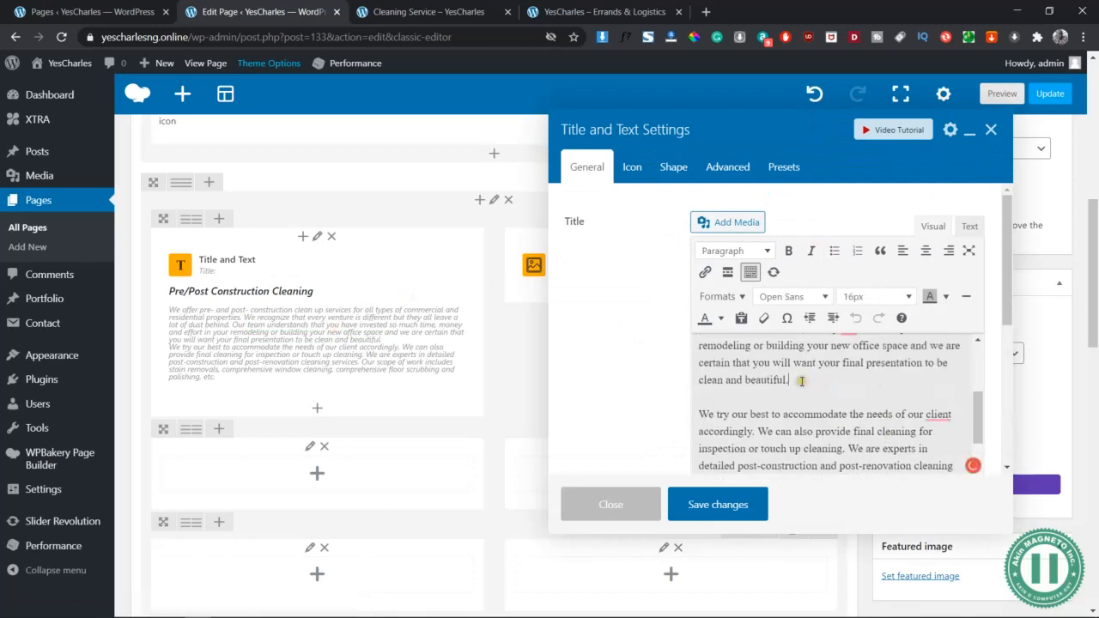
Redo the line break after 'clean and beautiful.', fix the post-construction hyphen, and save
key("ctrl+a")
left_click(793, 397)
key("BackSpace")
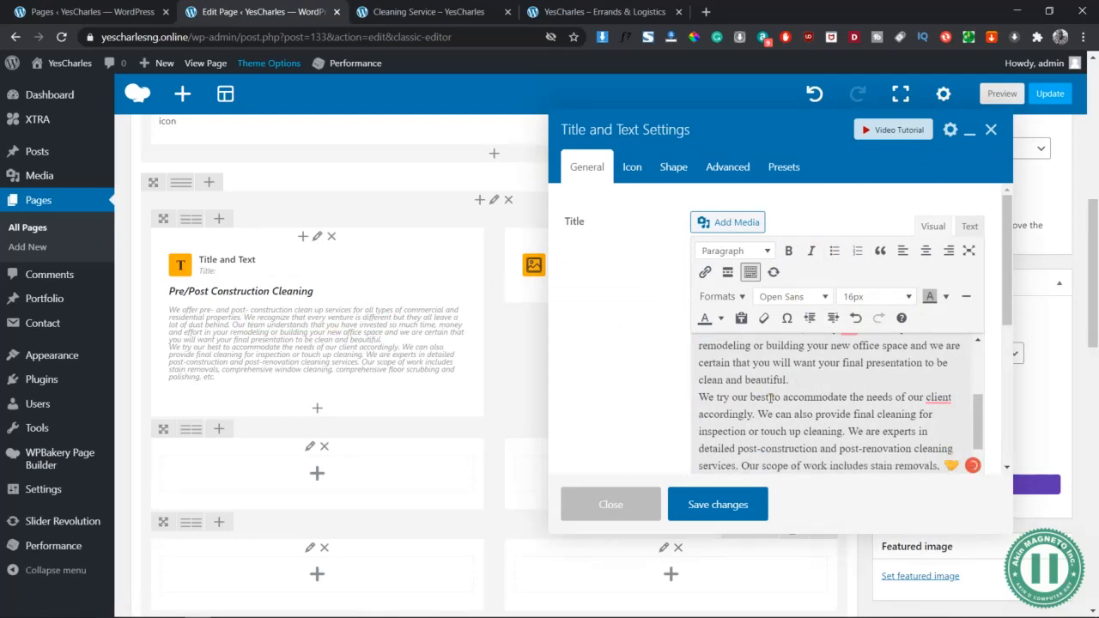
key("Return")
scroll(834, 397, "up", 5)
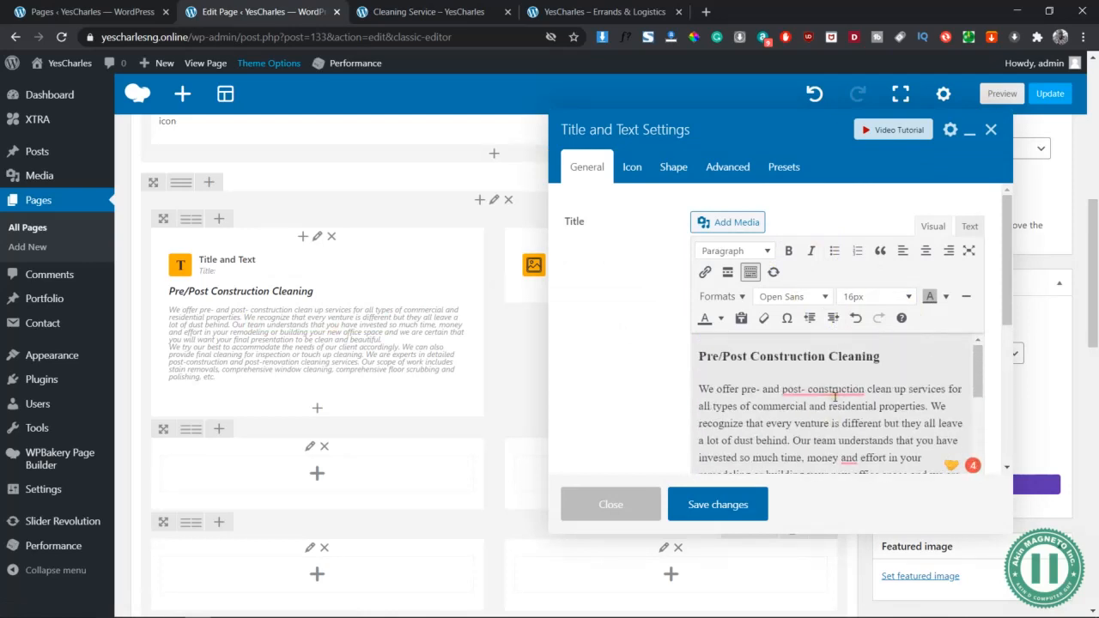
mouse_move(850, 389)
left_click(835, 427)
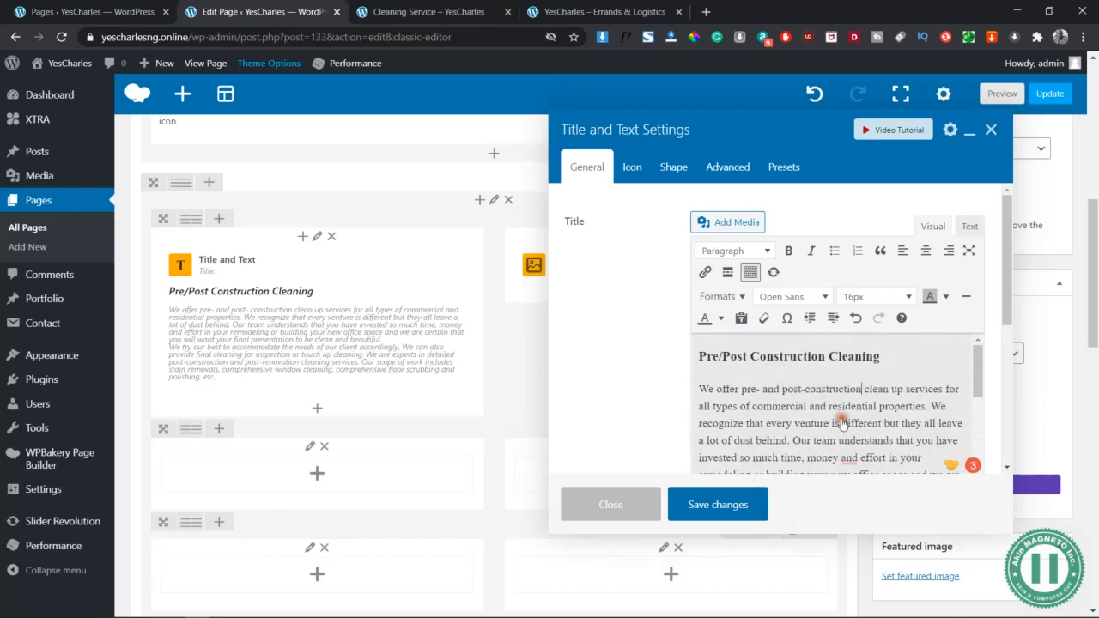
left_click(725, 494)
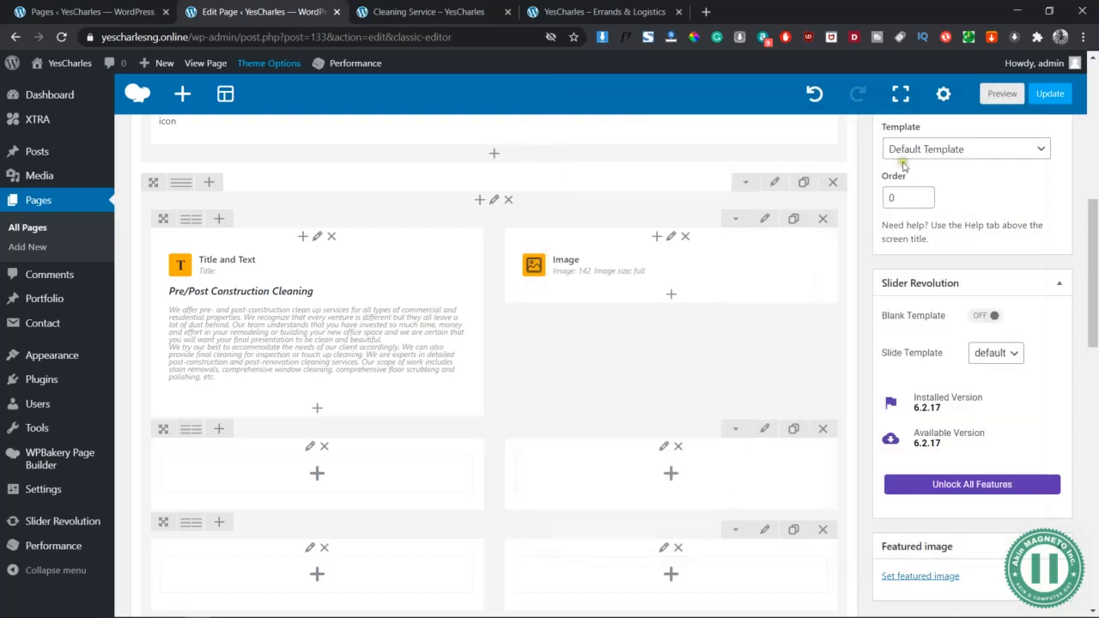
Reopen the element, clear all its editor text, and switch to the Word document
left_click(335, 325)
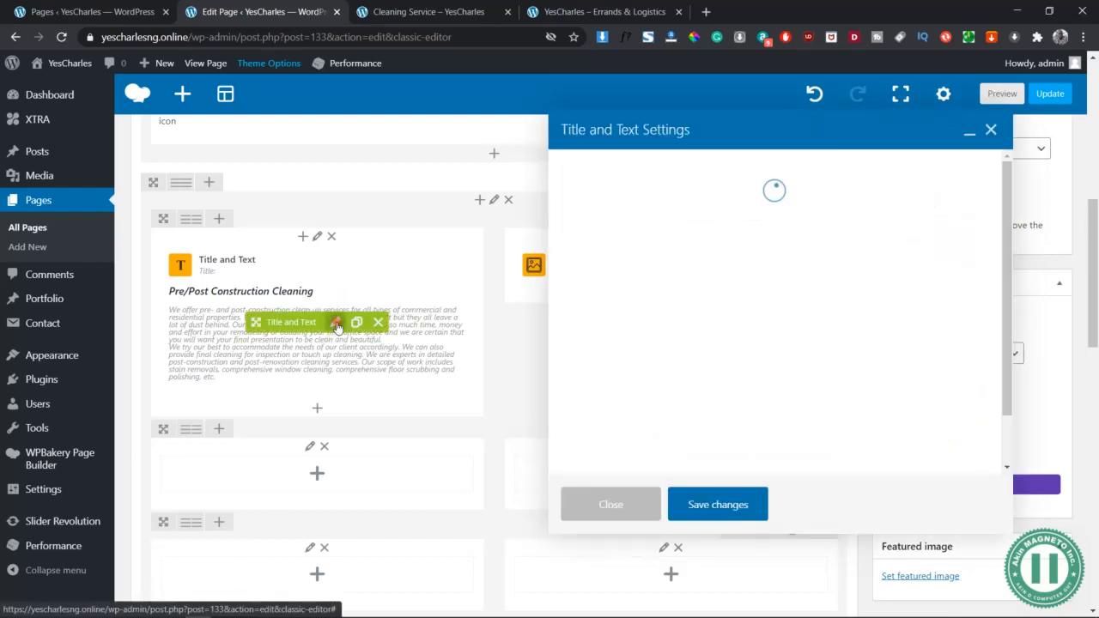
scroll(813, 341, "up", 1)
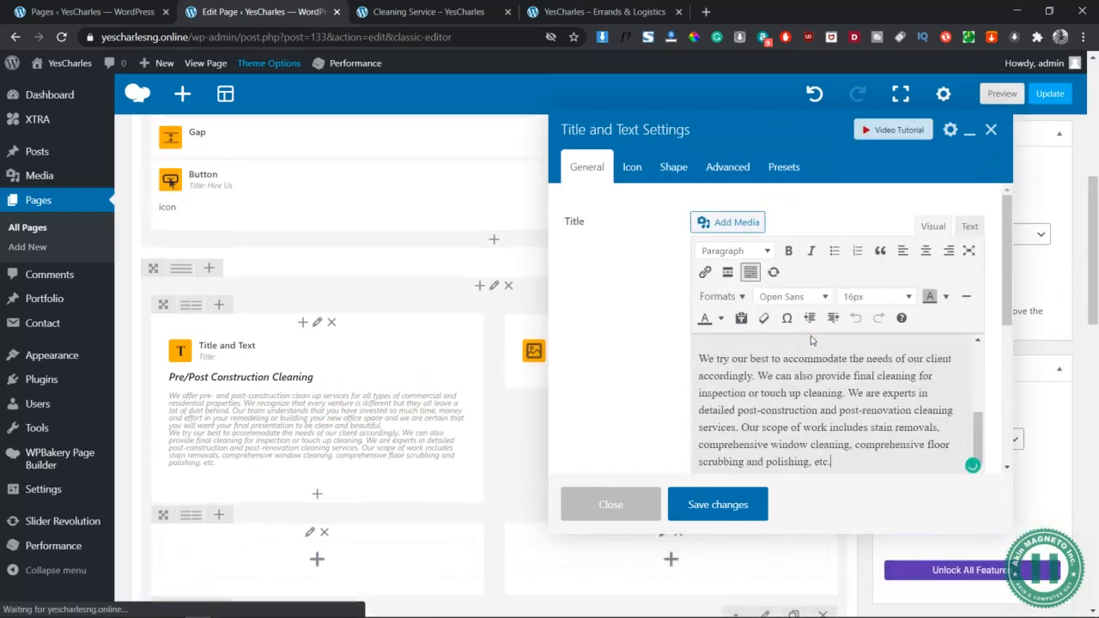
scroll(824, 381, "up", 3)
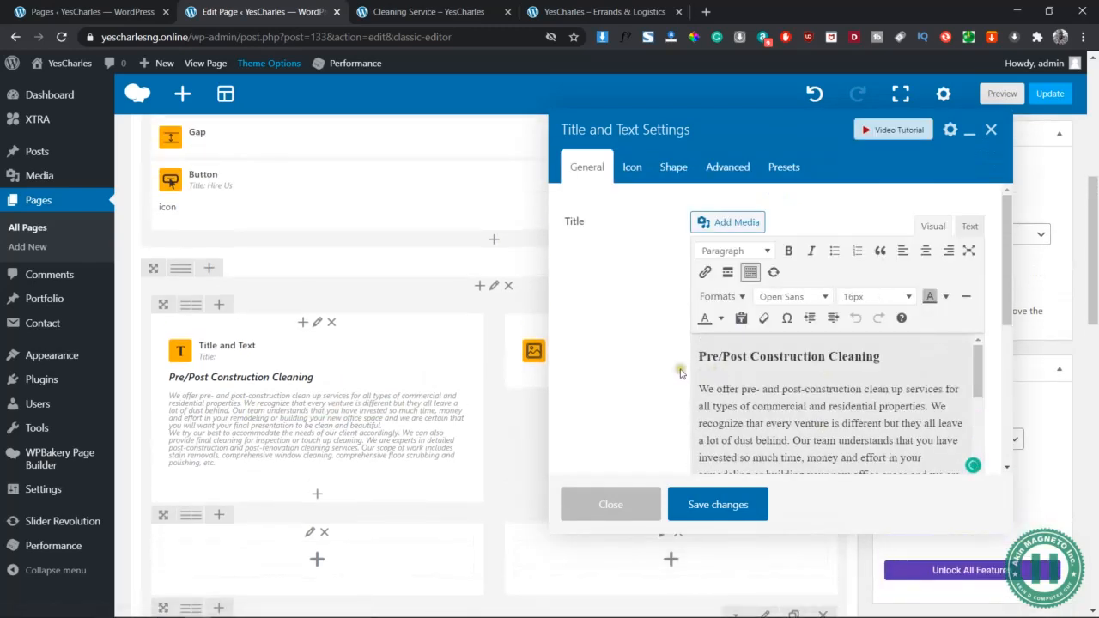
left_click(888, 356)
scroll(842, 412, "down", 3)
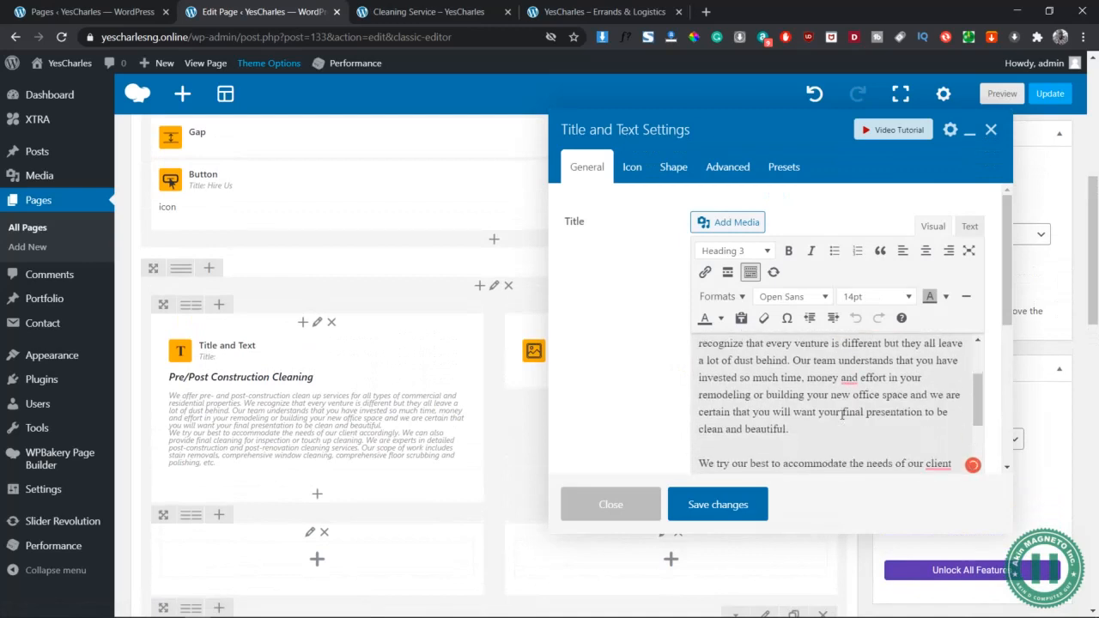
scroll(841, 414, "down", 1)
scroll(815, 393, "up", 5)
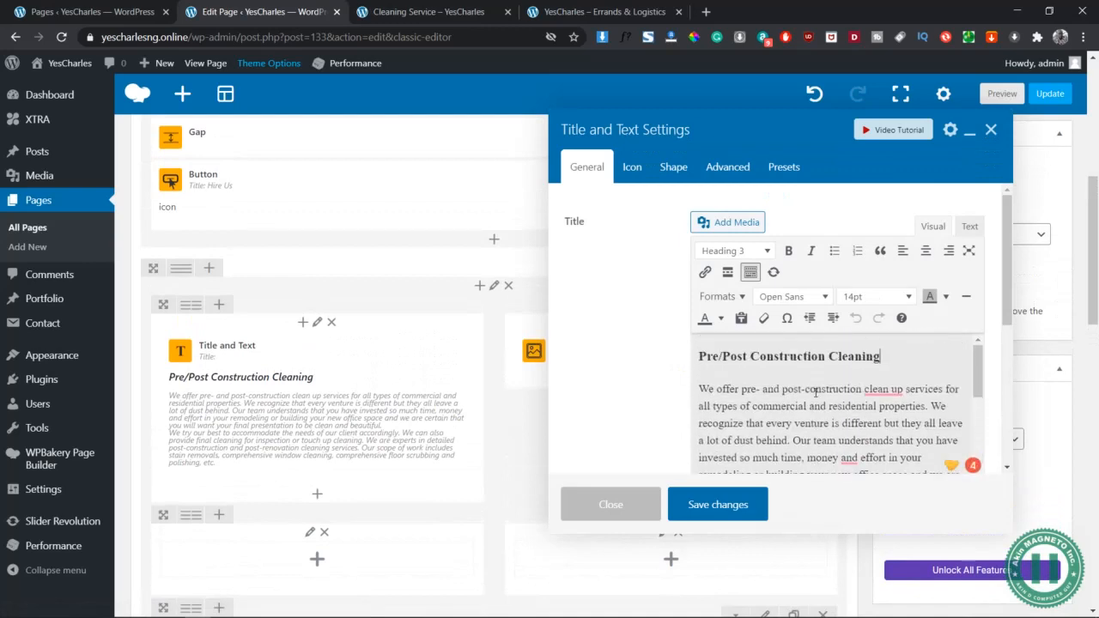
key("ctrl+a")
key("Delete")
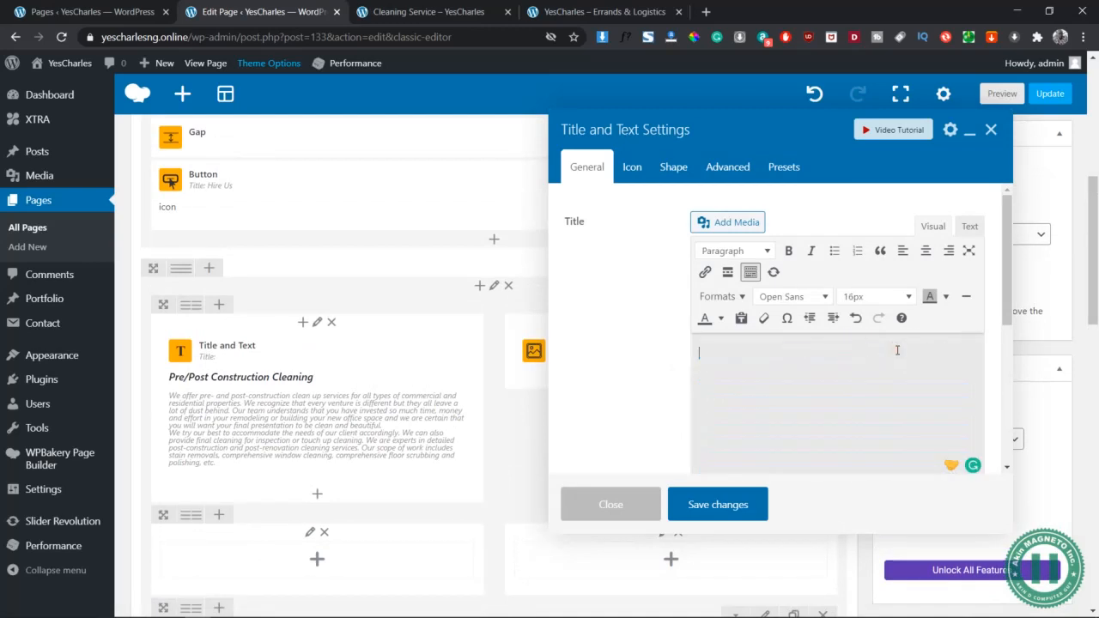
key("alt+Tab")
Copy the construction-cleaning text from Word and paste it into a new Notepad window
left_click(464, 513)
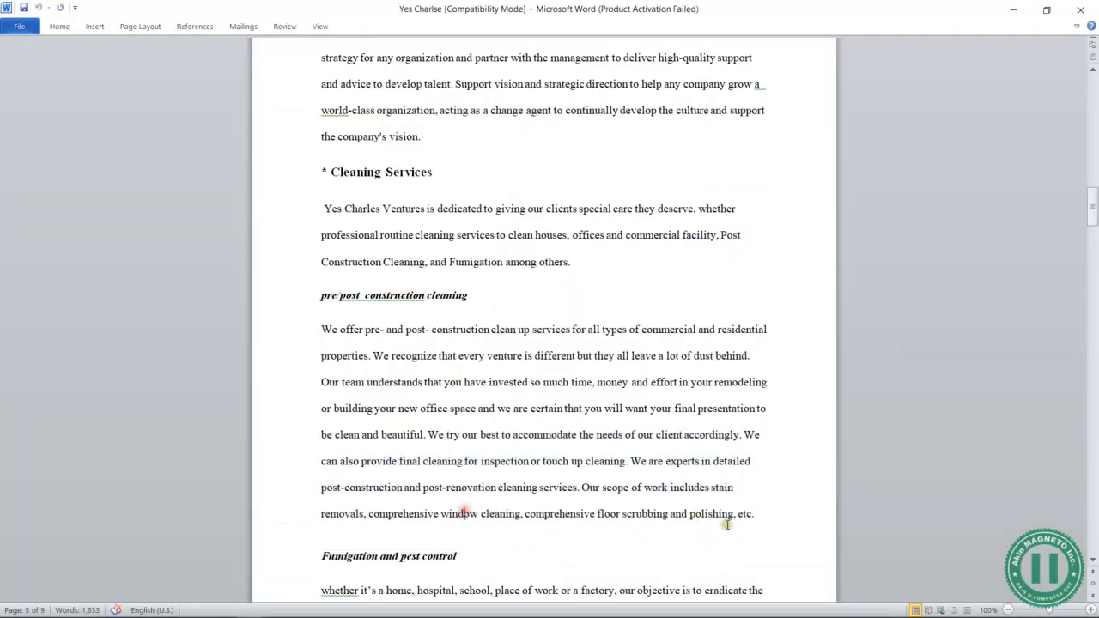
left_click_drag(759, 513, 305, 303)
key("ctrl+c")
key("super+r")
key("Return")
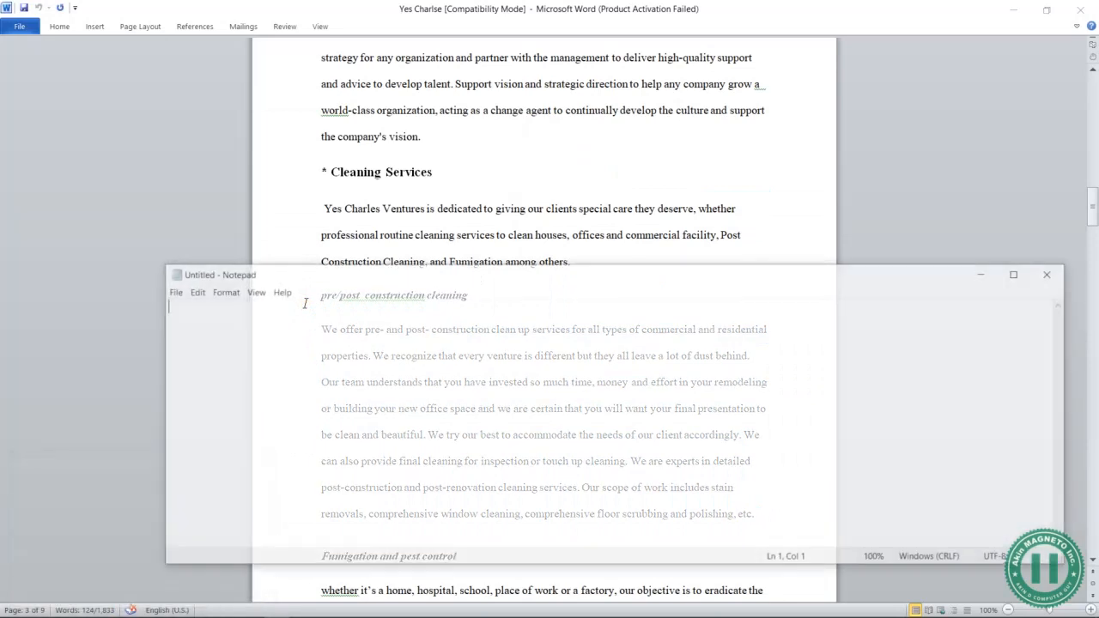
key("alt+Tab")
key("alt+Tab")
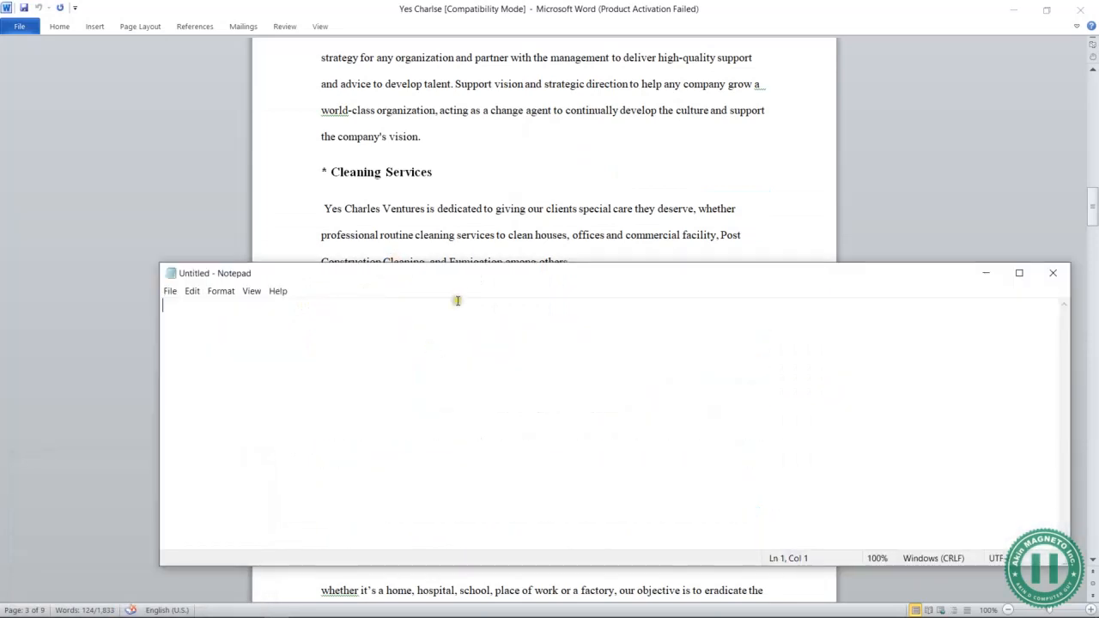
double_click(478, 278)
left_click(519, 256)
key("ctrl+v")
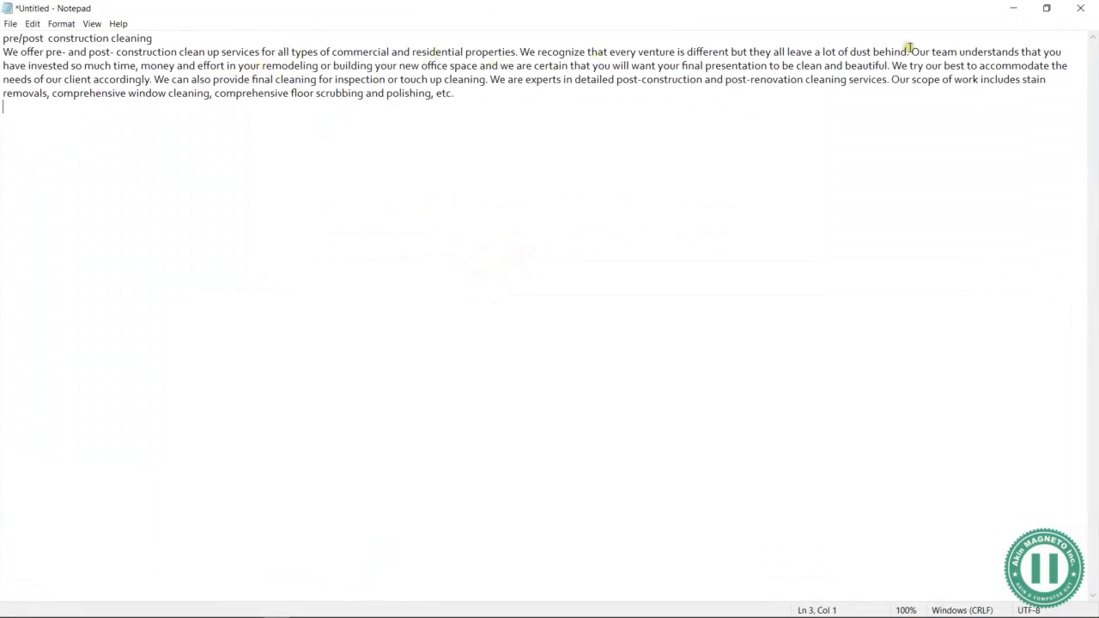
Split the Notepad text into the heading and two separate paragraphs
key("Return")
key("Return")
left_click(176, 38)
key("Return")
type("\\")
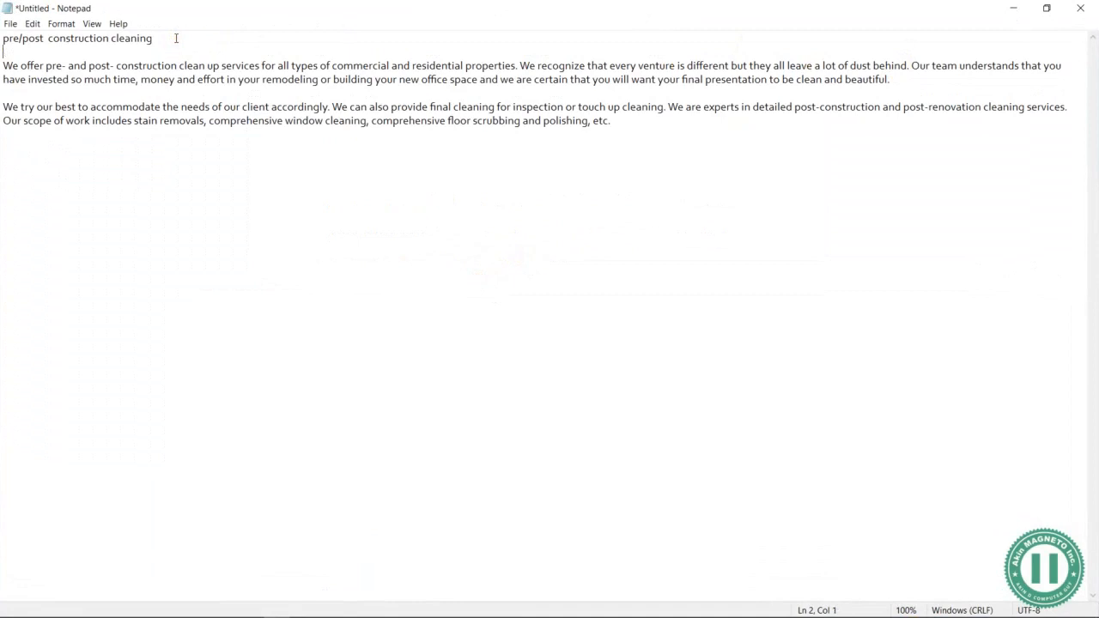
left_click_drag(913, 75, 218, 42)
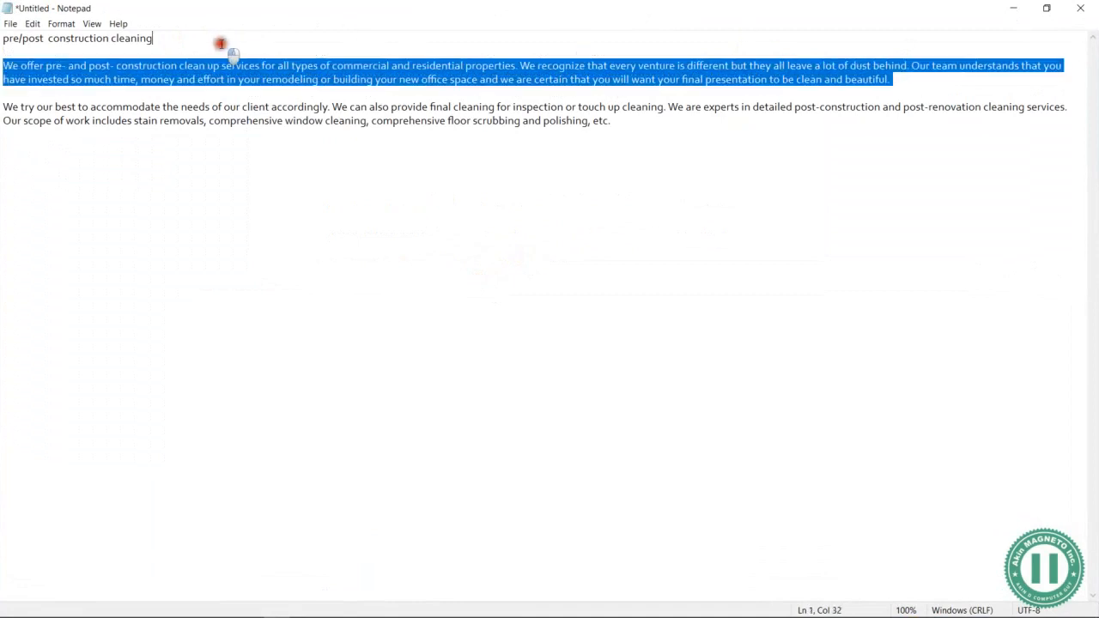
left_click(174, 47)
Title-case the heading to 'Pre/Post Construction Cleaning' and copy it back to WordPress
key("BackSpace")
type("P")
left_click(22, 37)
key("Delete")
type("P")
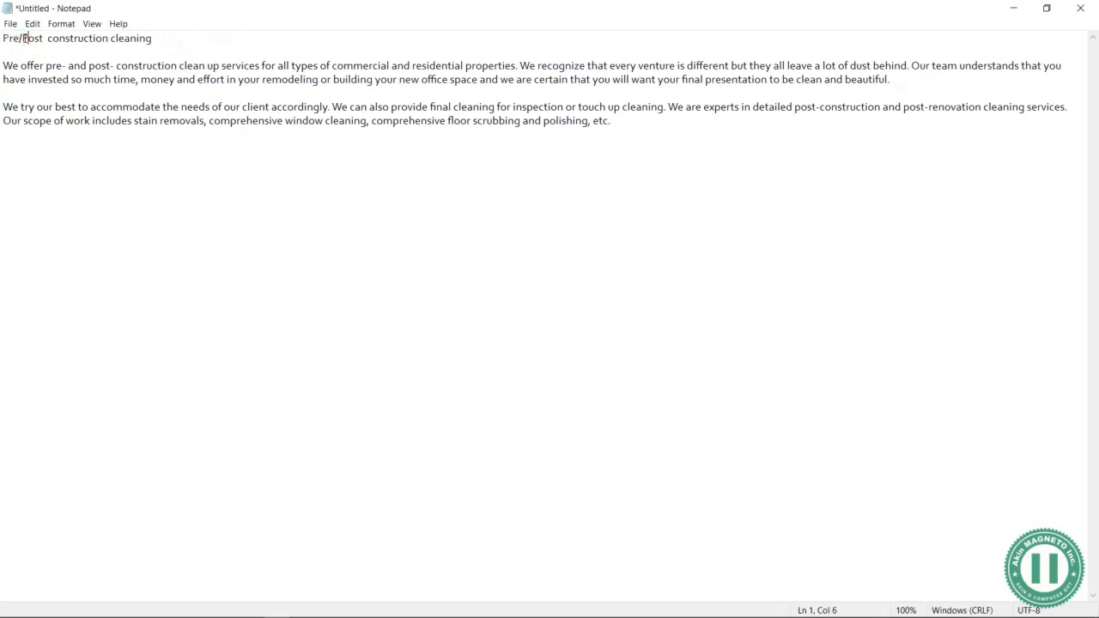
left_click(50, 35)
key("Delete")
type("C")
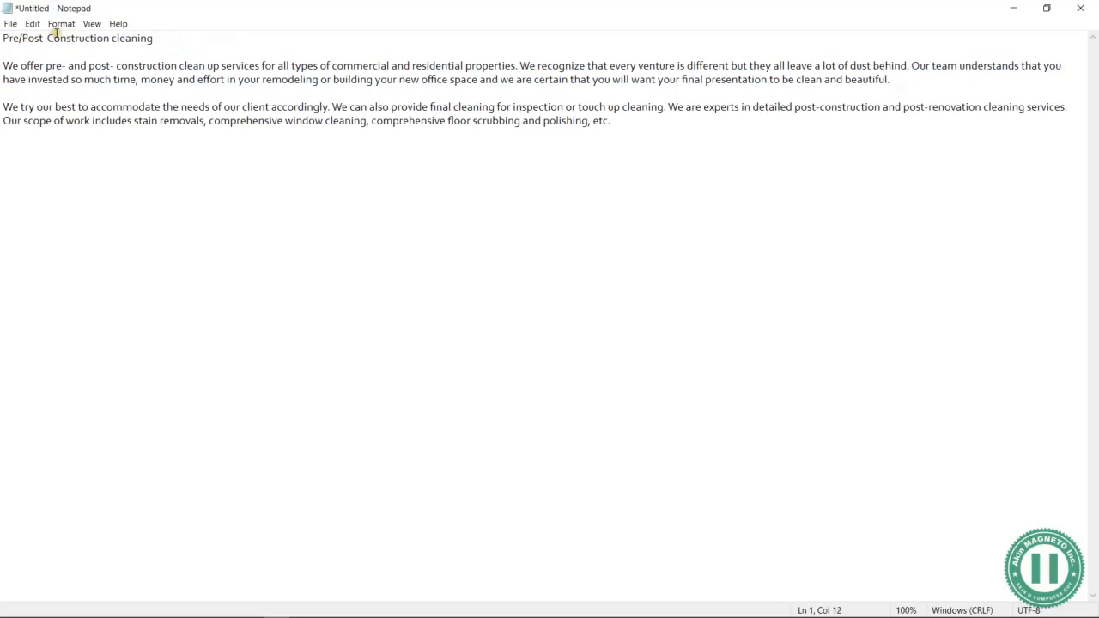
left_click(111, 38)
key("Delete")
key("shift+End")
key("ctrl+c")
key("alt+Tab")
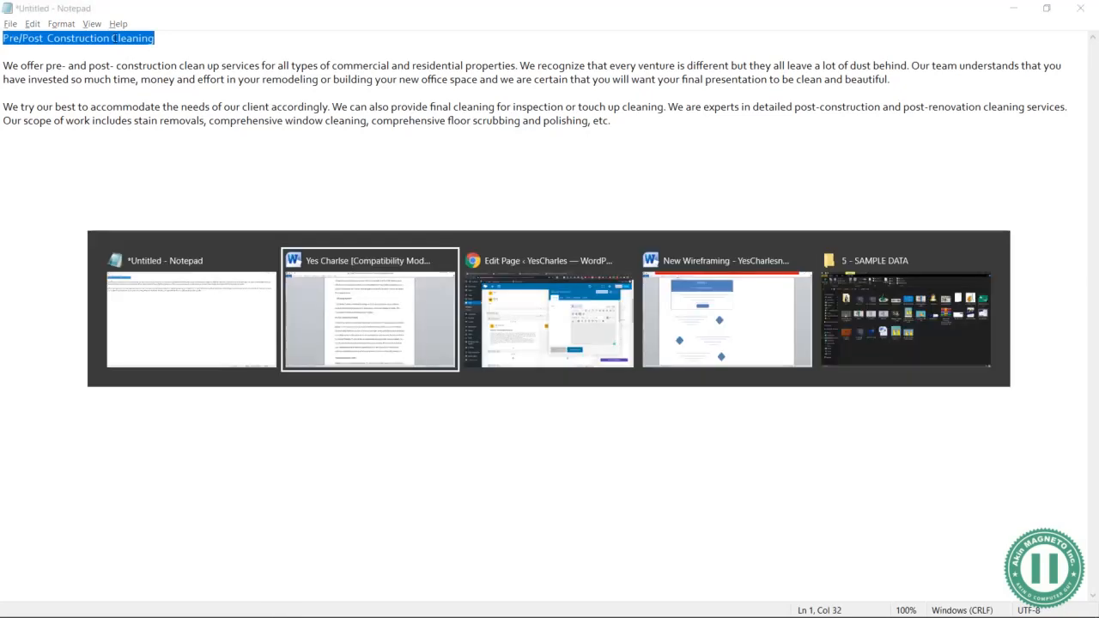
key("Tab")
Undo the pasted heading, close the settings, and delete the old construction-cleaning Title and Text element
left_click(773, 348)
key("ctrl+v")
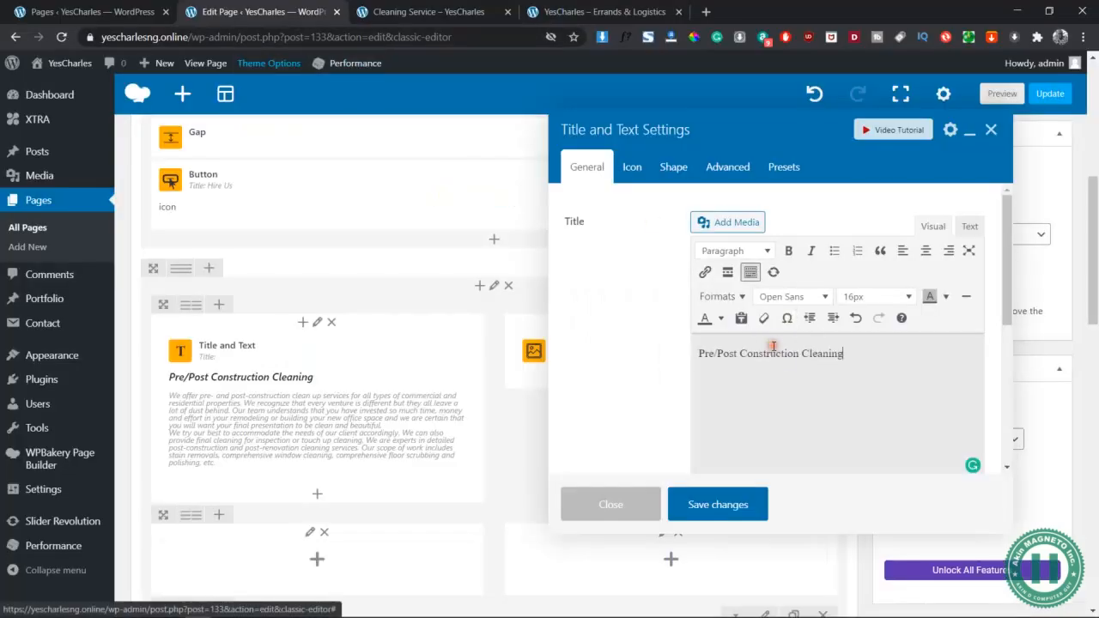
key("ctrl+z")
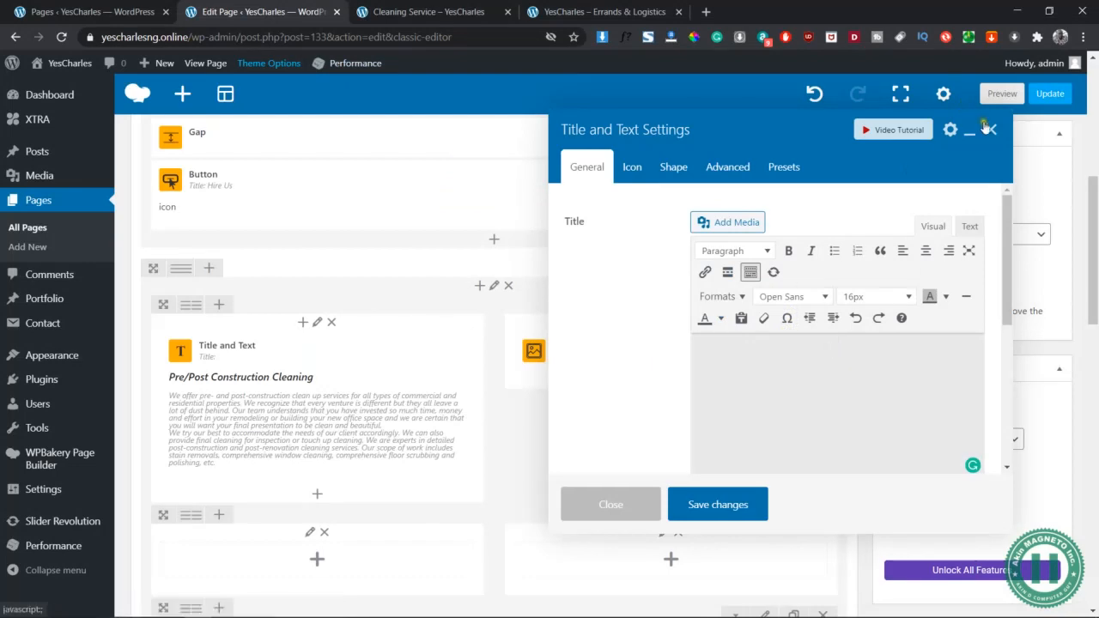
left_click(992, 129)
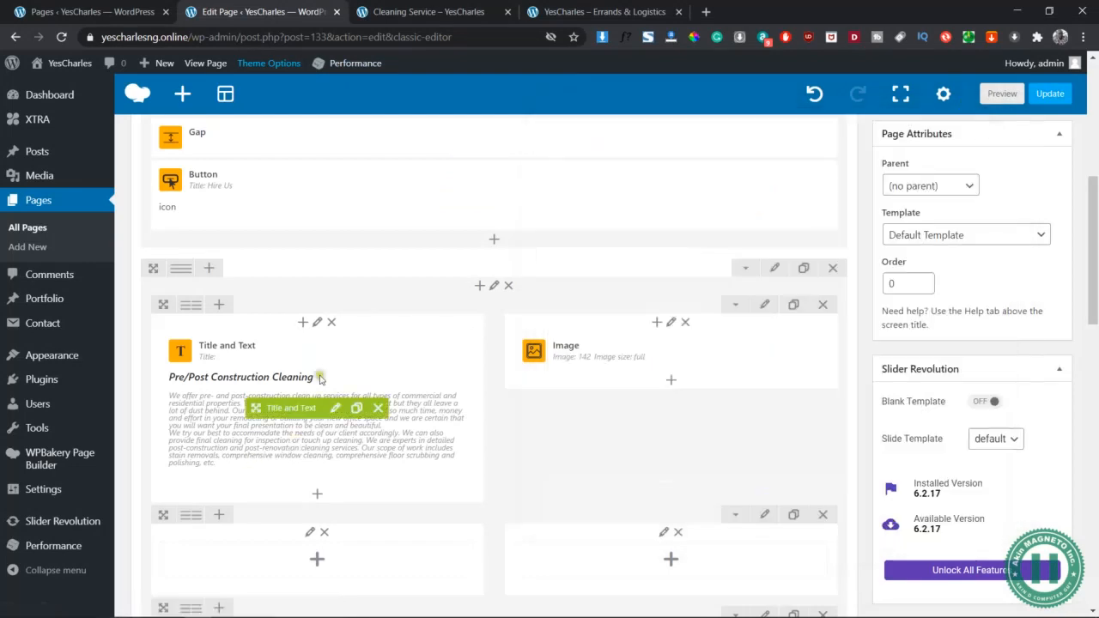
left_click(378, 408)
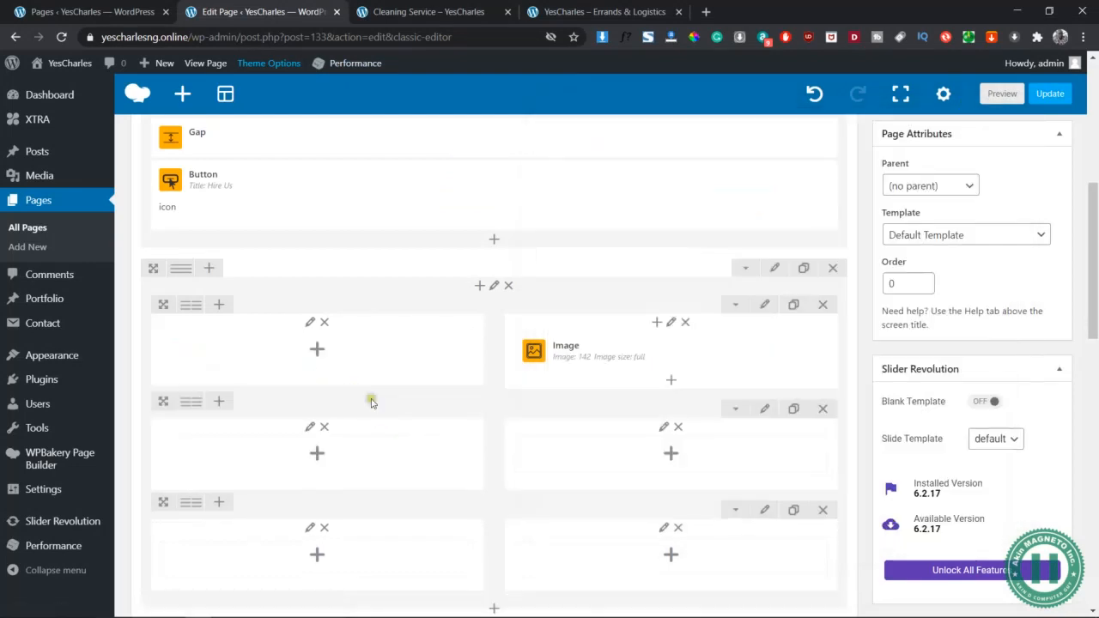
Discard an accidental Text Block and insert a Title and Text element found by searching 'title'
left_click(316, 349)
left_click(368, 203)
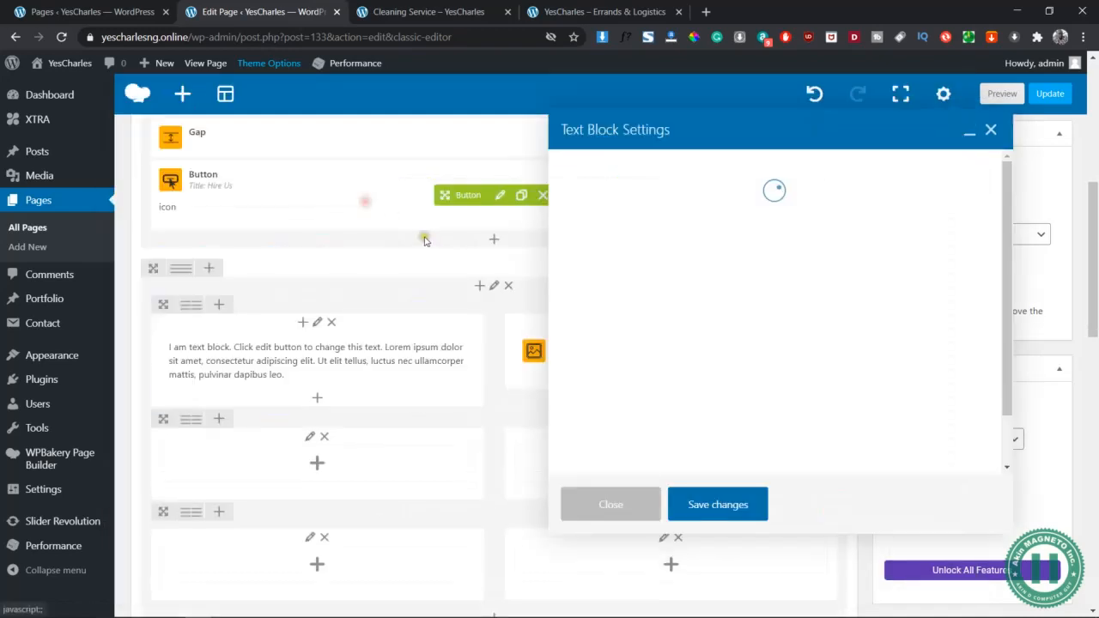
left_click(991, 130)
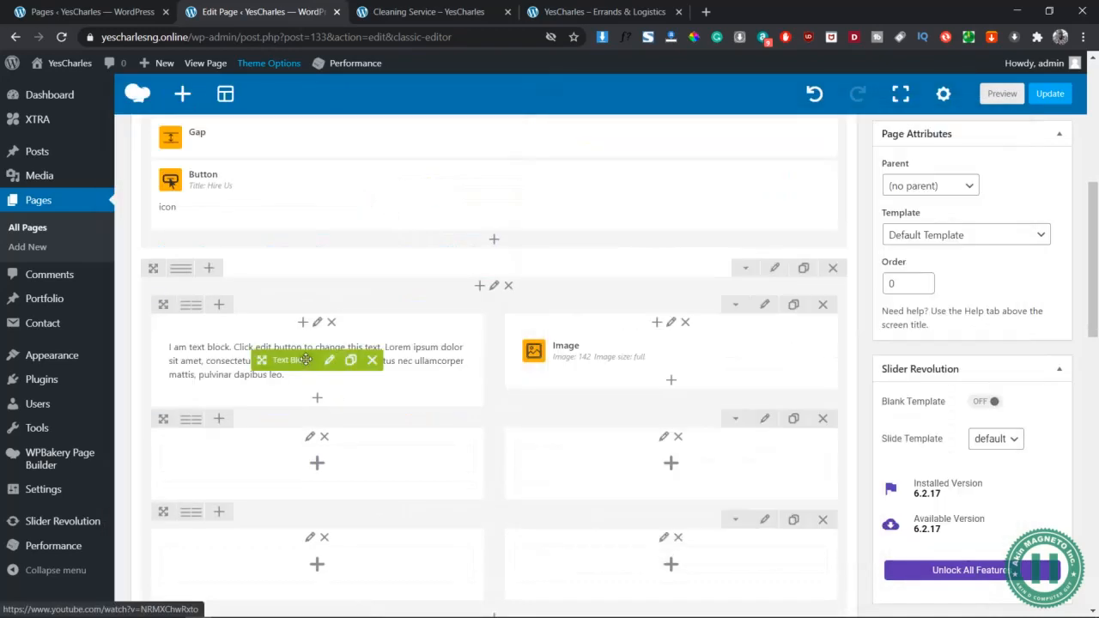
left_click(375, 365)
left_click(315, 351)
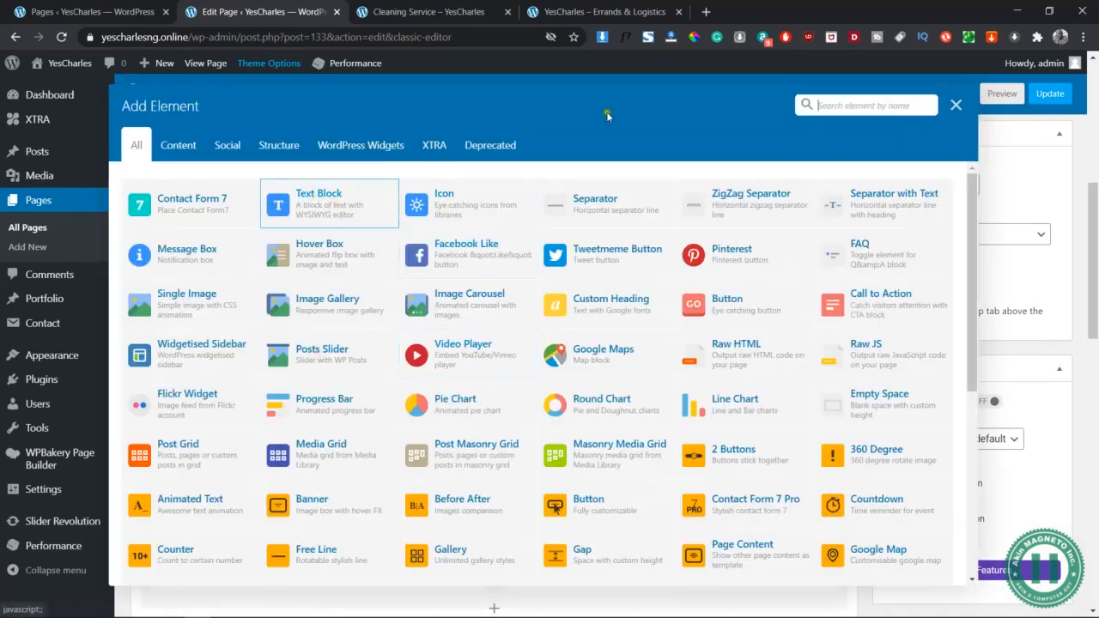
left_click(877, 109)
type("title")
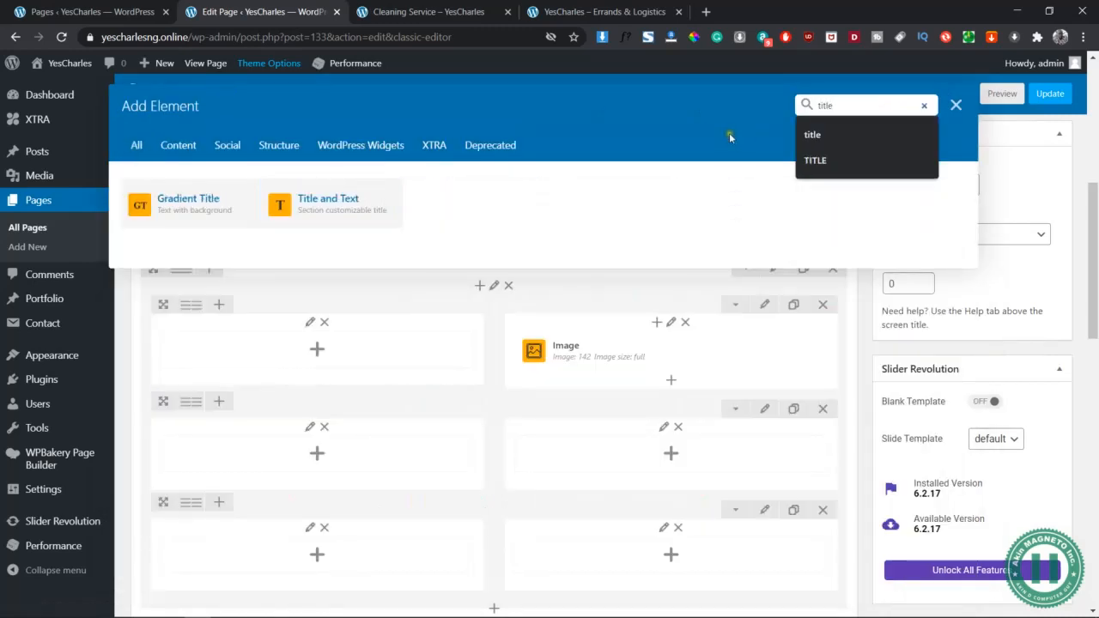
left_click(309, 206)
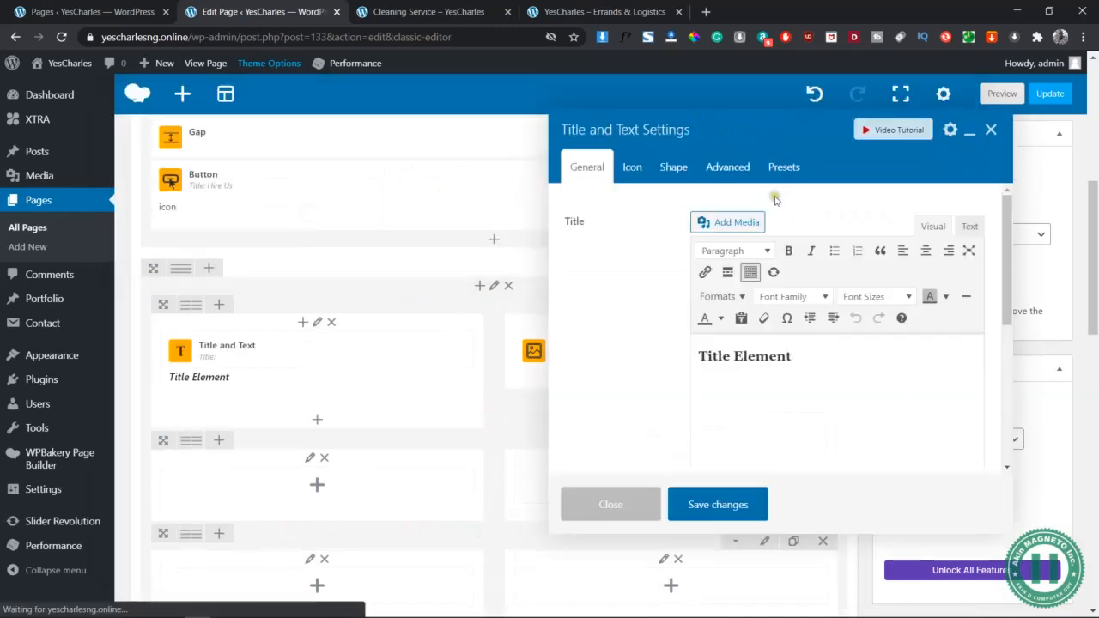
Replace the 'Title Element' placeholder with the Pre/Post Construction Cleaning heading
left_click_drag(801, 355, 677, 352)
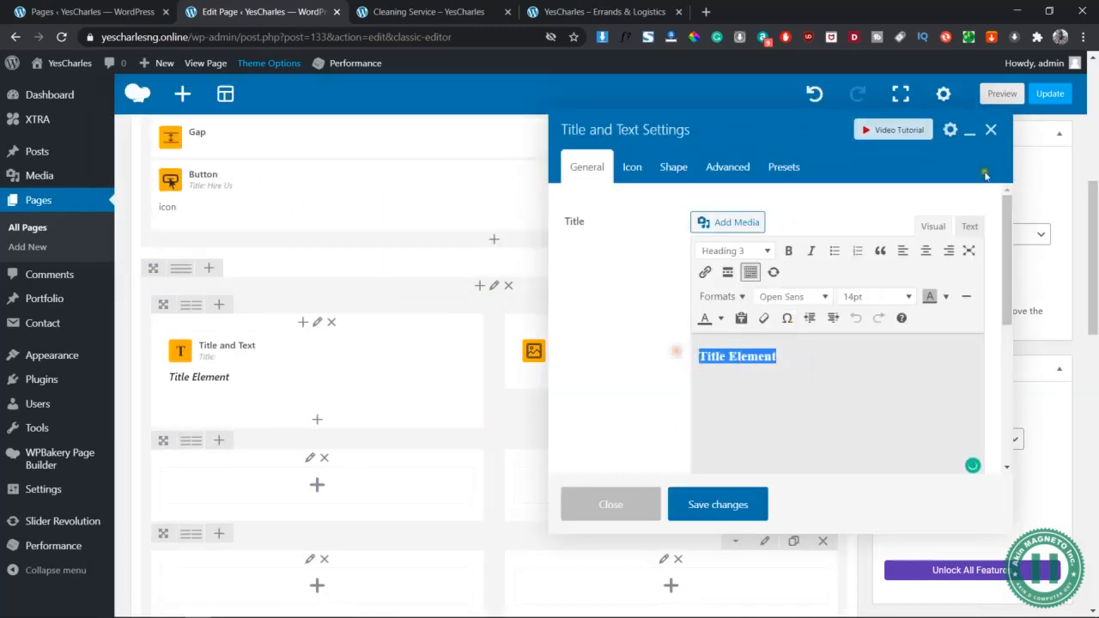
left_click(969, 226)
key("ctrl+v")
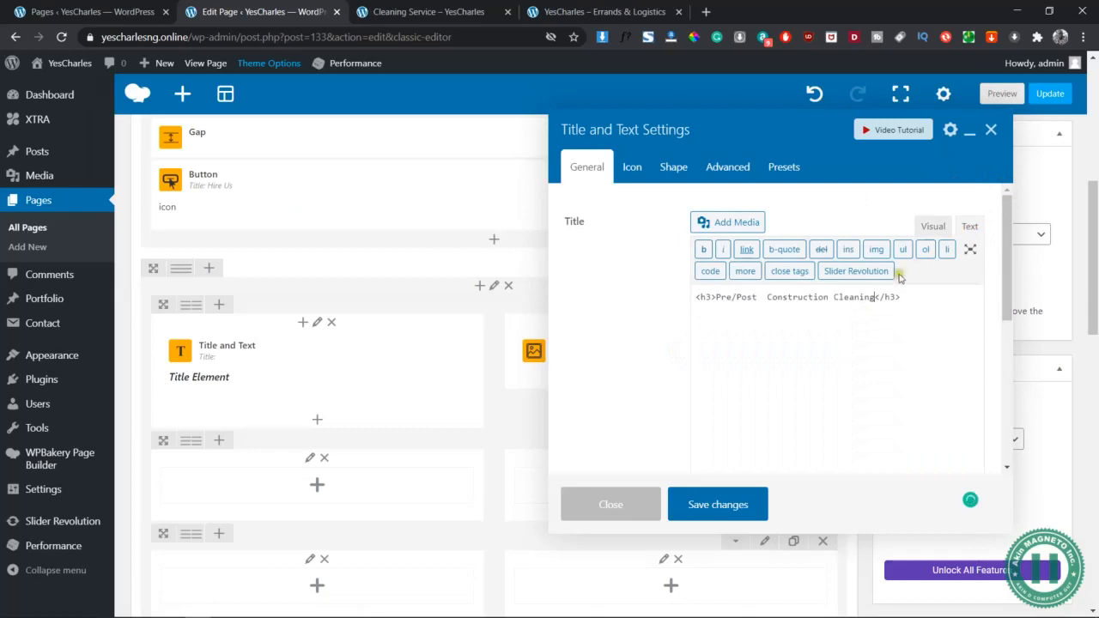
left_click(936, 222)
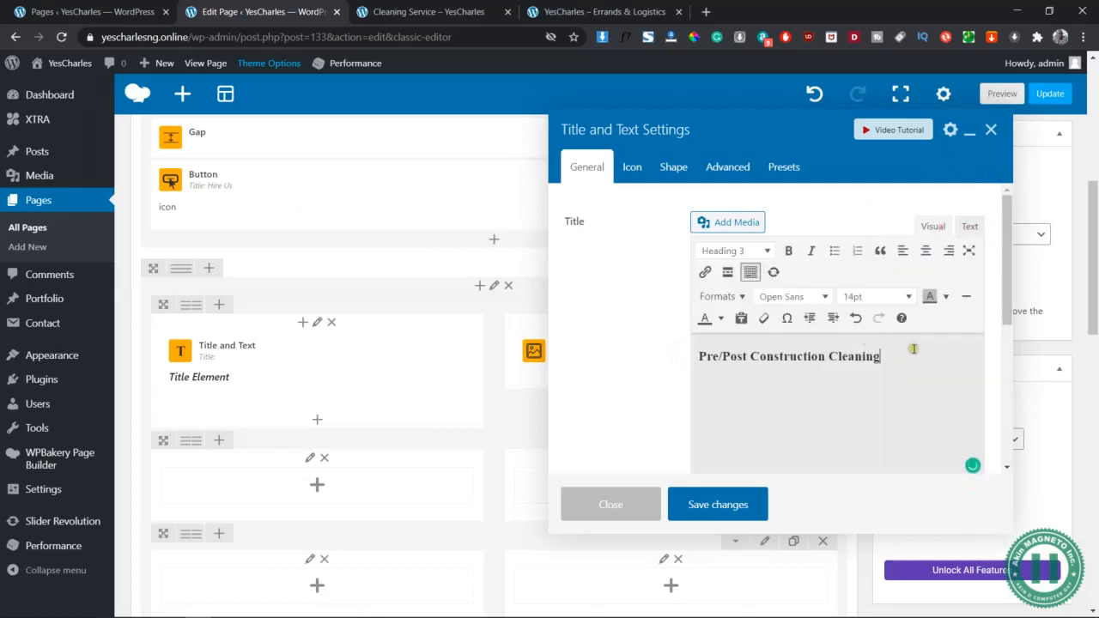
Copy the first paragraph from Notepad and paste it under the heading, starting a new line
key("alt+Tab")
key("Tab")
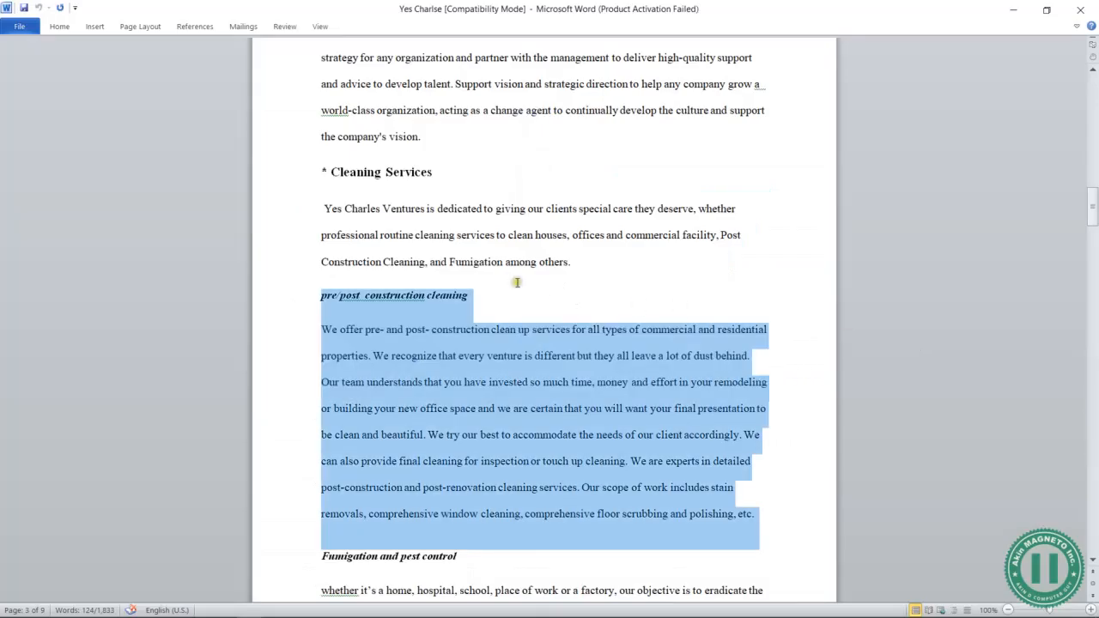
key("alt+Tab")
key("alt+Tab")
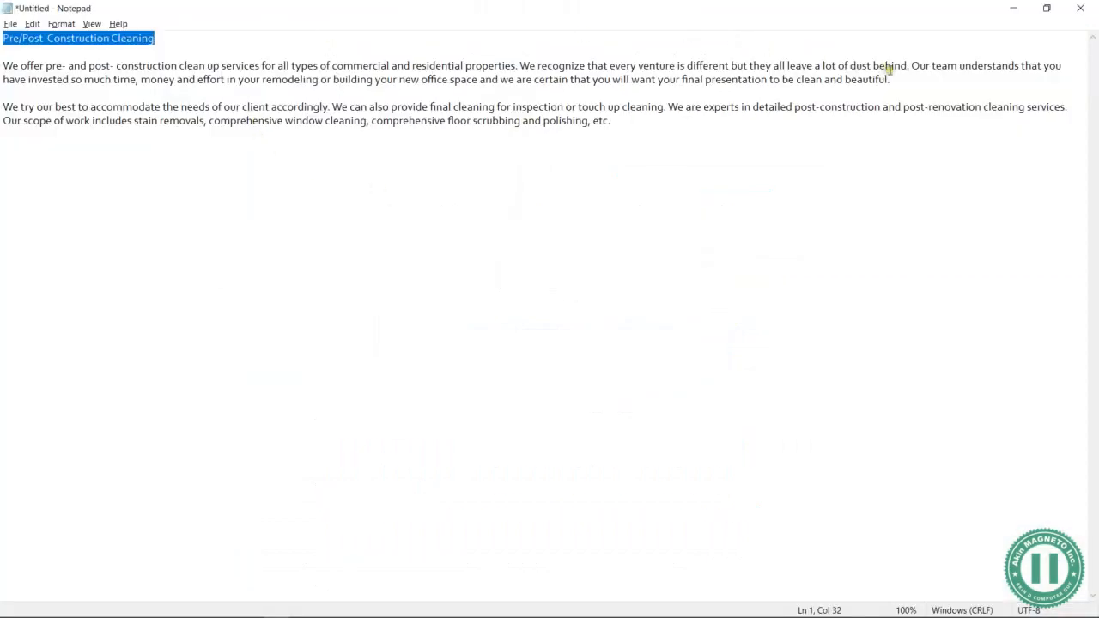
left_click(898, 79)
triple_click(8, 73)
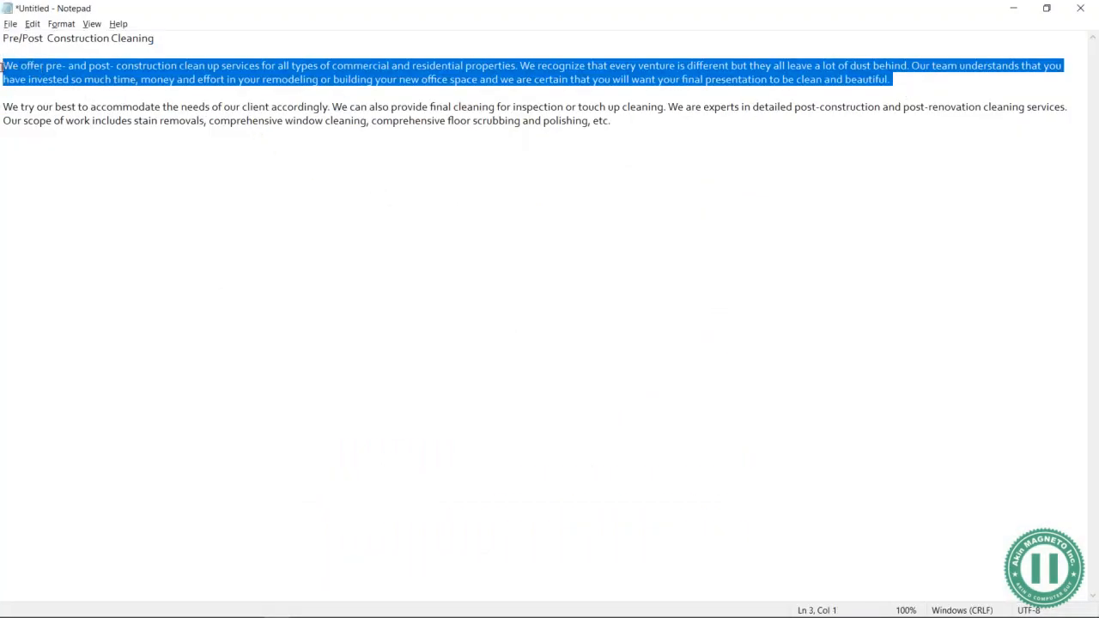
key("alt+Tab")
key("alt+Tab")
key("Tab")
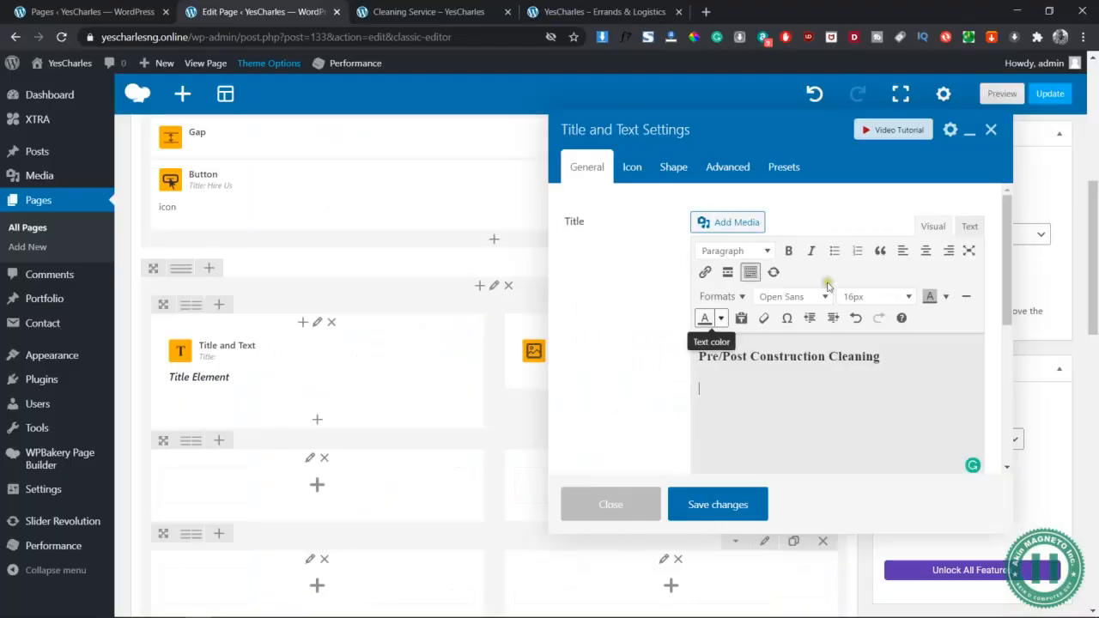
type("We offer pre- and post- construction clean up services for all types of commercial and residential properties. We recognize that every venture is different but they all leave a lot of dust behind. Our team understands that you have invested so much time, money and effort in your remodeling or building your new office space and we are certain that you will want your final presentation to be clean and beautiful.")
scroll(873, 409, "up", 1)
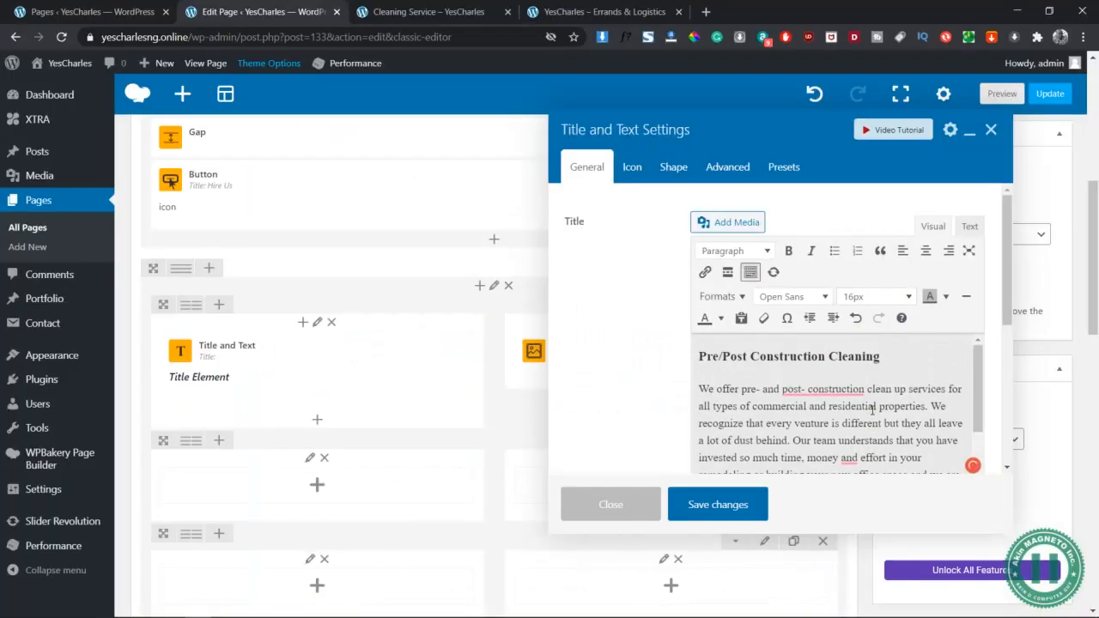
scroll(873, 409, "down", 1)
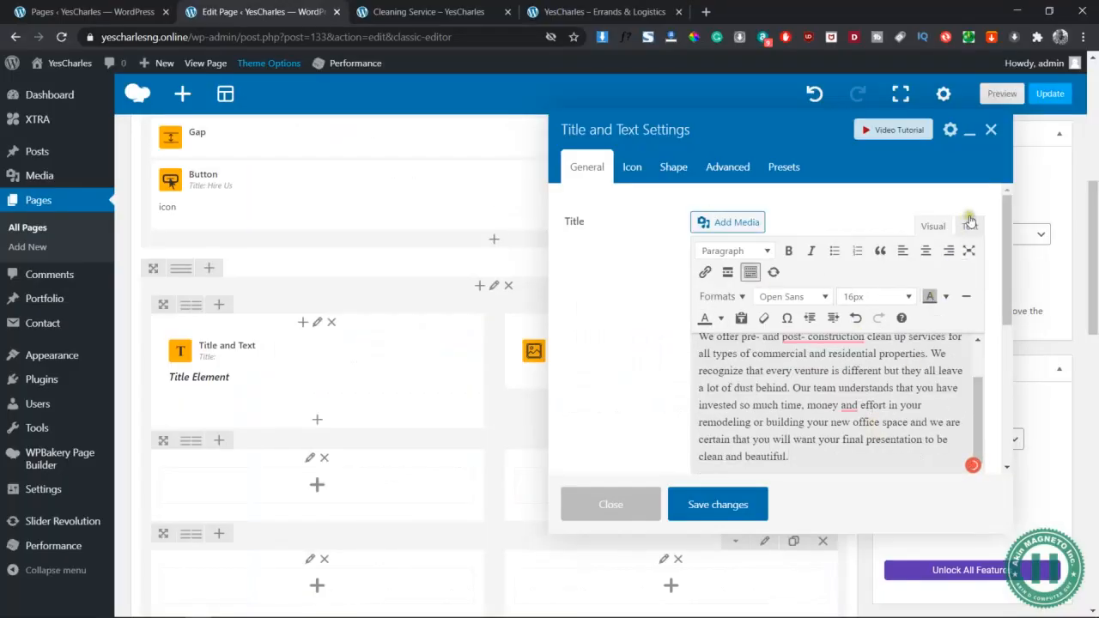
left_click(857, 479)
key("Return")
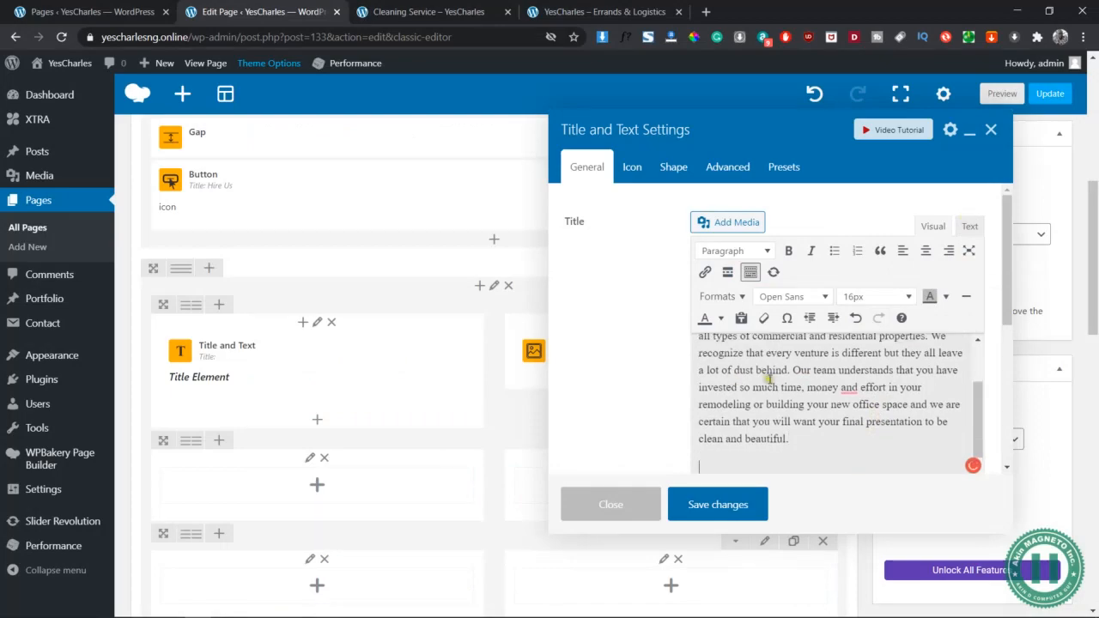
Copy the second paragraph from Notepad and paste it after the first
key("alt+Tab")
key("alt+Tab")
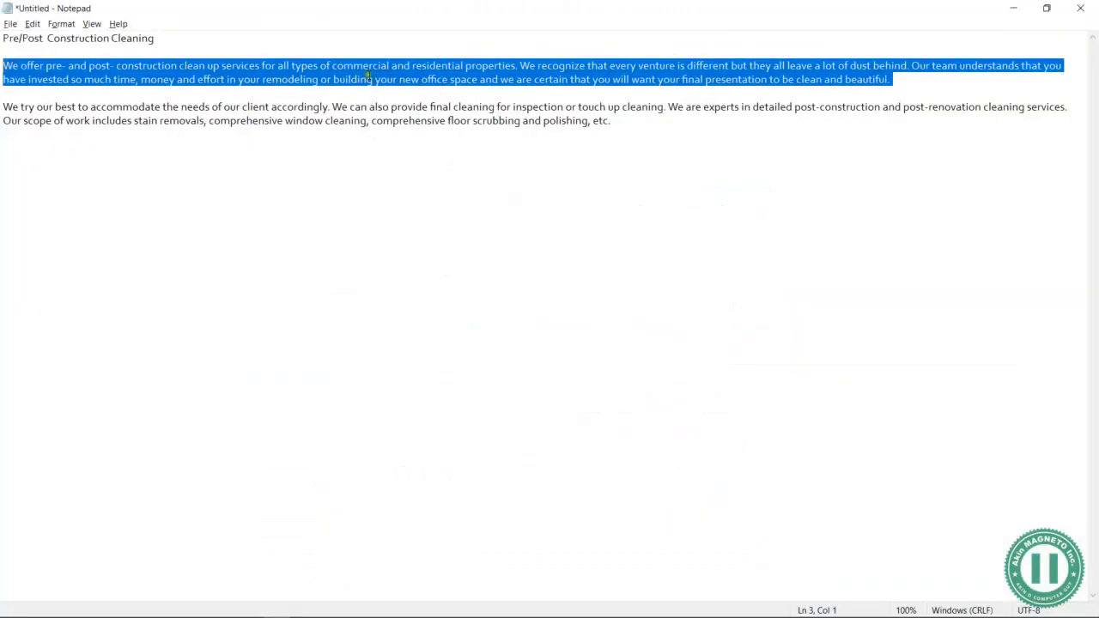
left_click_drag(625, 127, 2, 108)
key("ctrl+c")
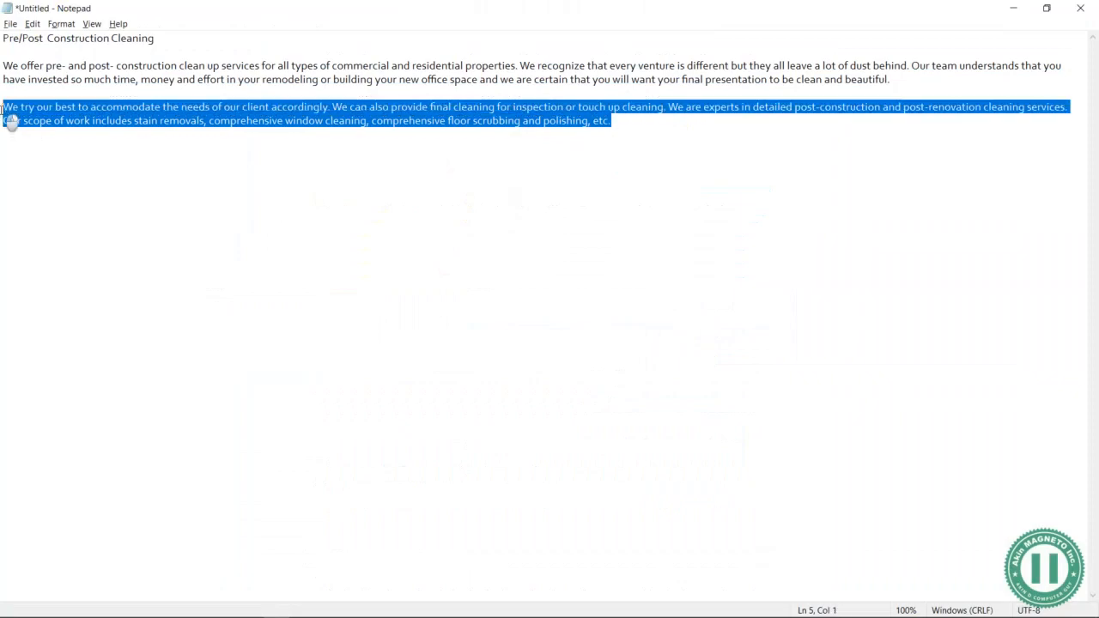
key("alt+Tab")
key("alt+Tab")
key("Tab")
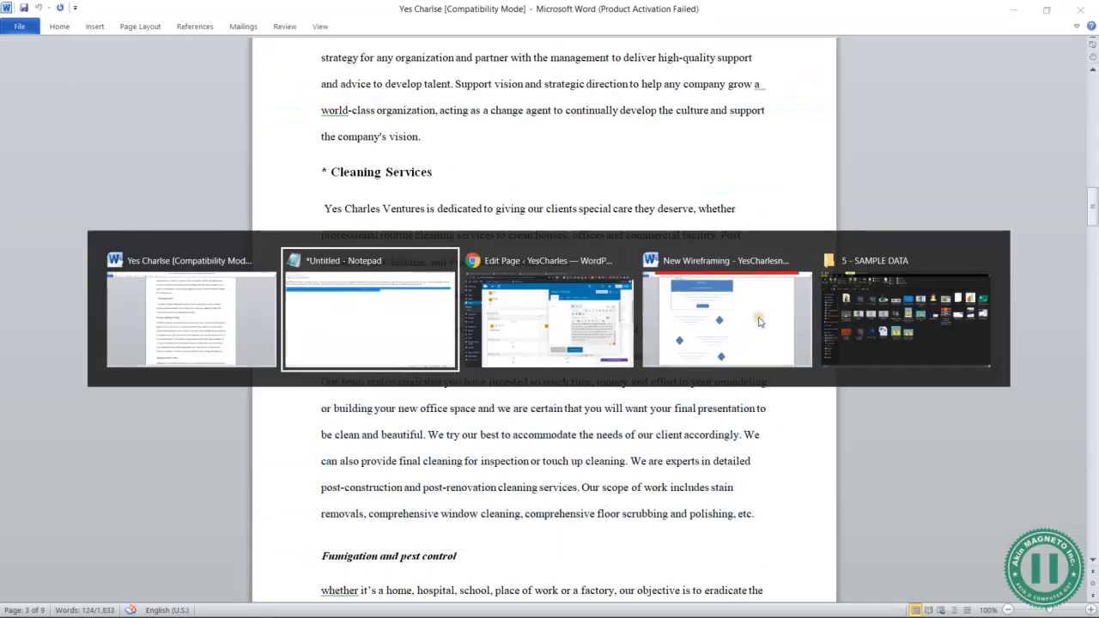
key("ctrl+v")
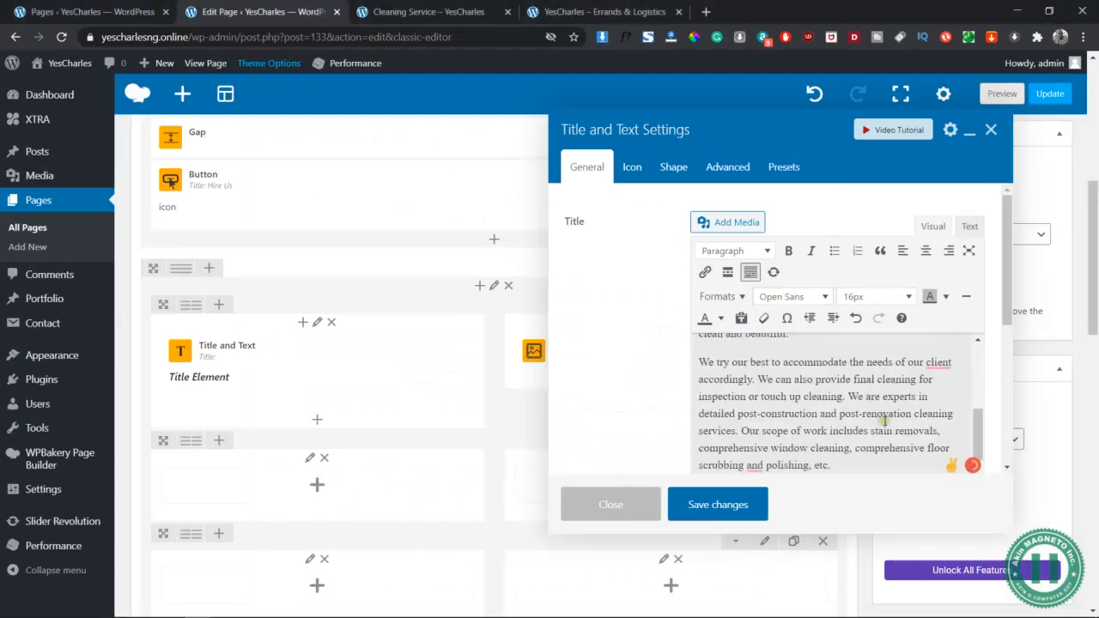
Check the content in HTML view, save the Title and Text element, and preview the page
scroll(884, 420, "up", 3)
left_click(969, 226)
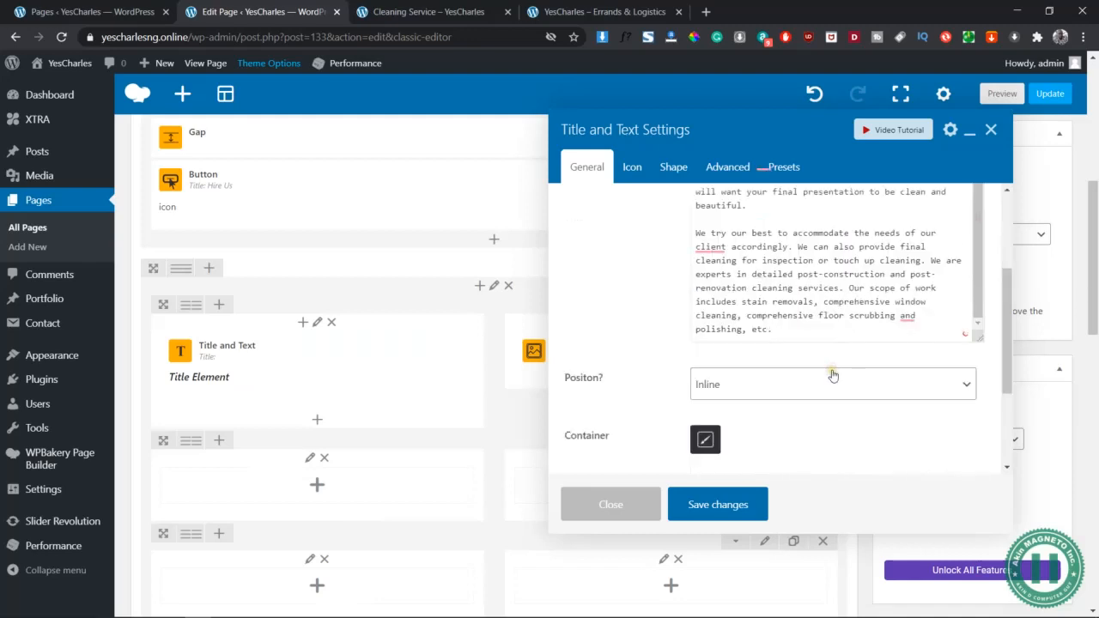
scroll(838, 296, "up", 5)
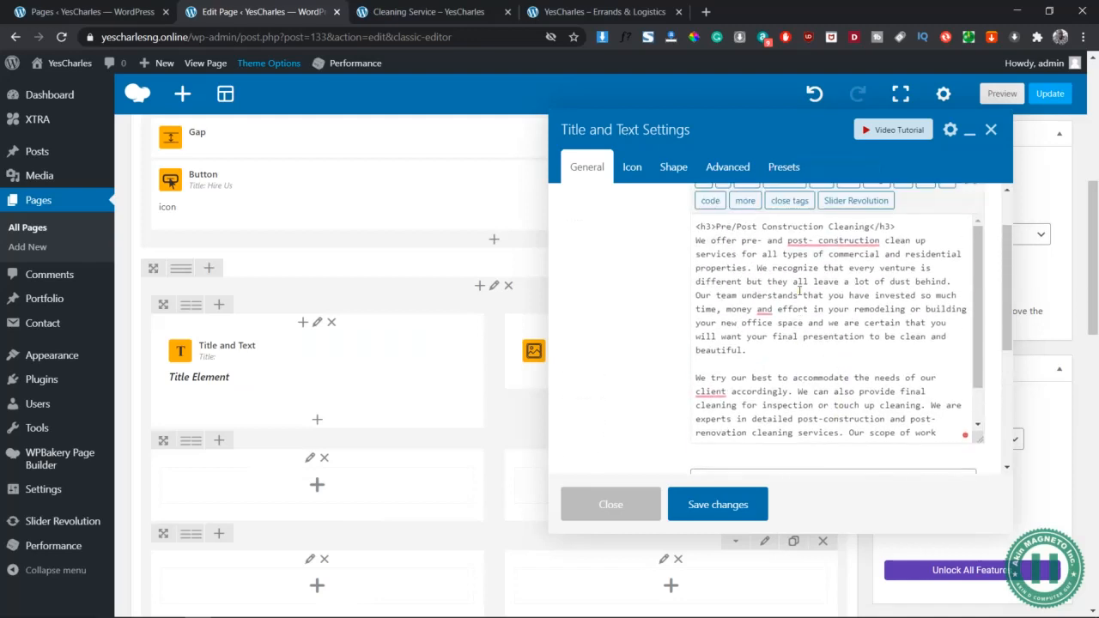
scroll(799, 292, "up", 1)
scroll(925, 223, "up", 1)
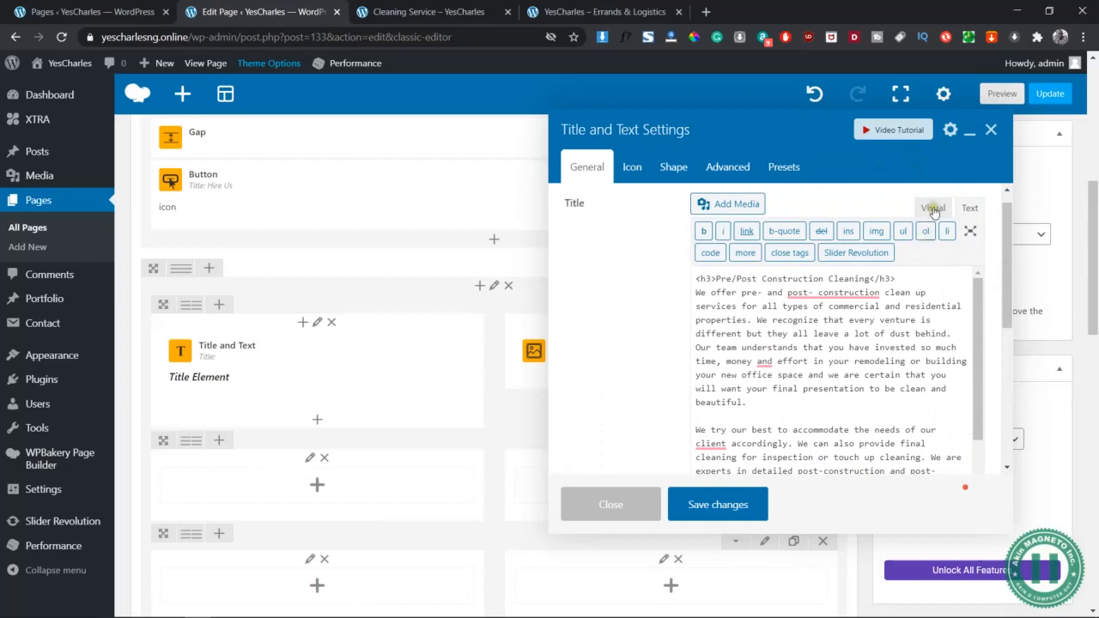
left_click(934, 204)
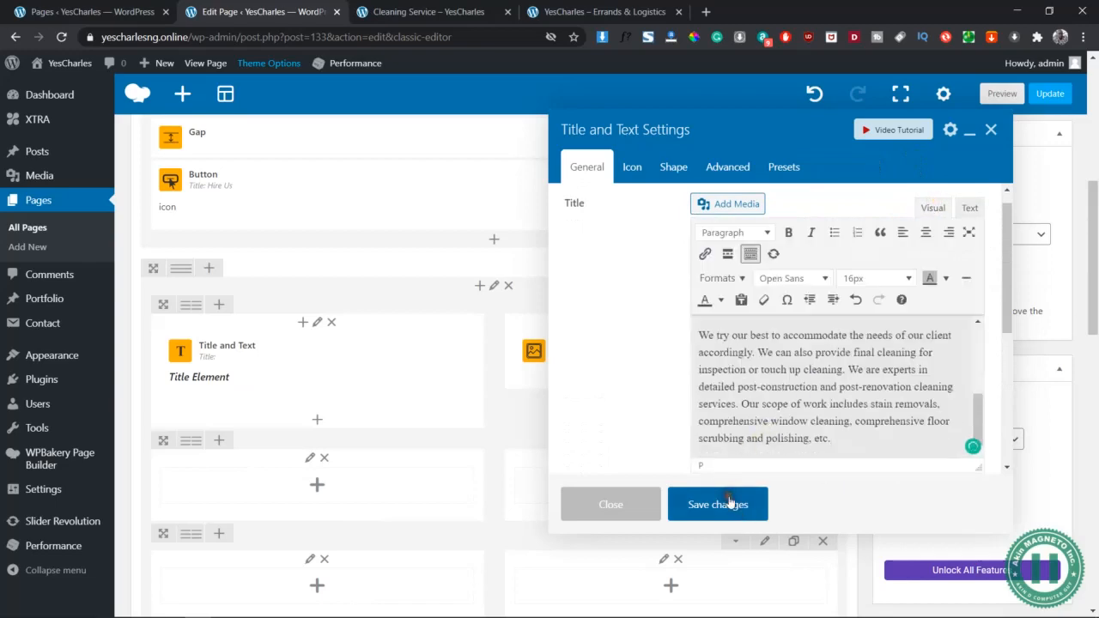
left_click(729, 505)
left_click(996, 96)
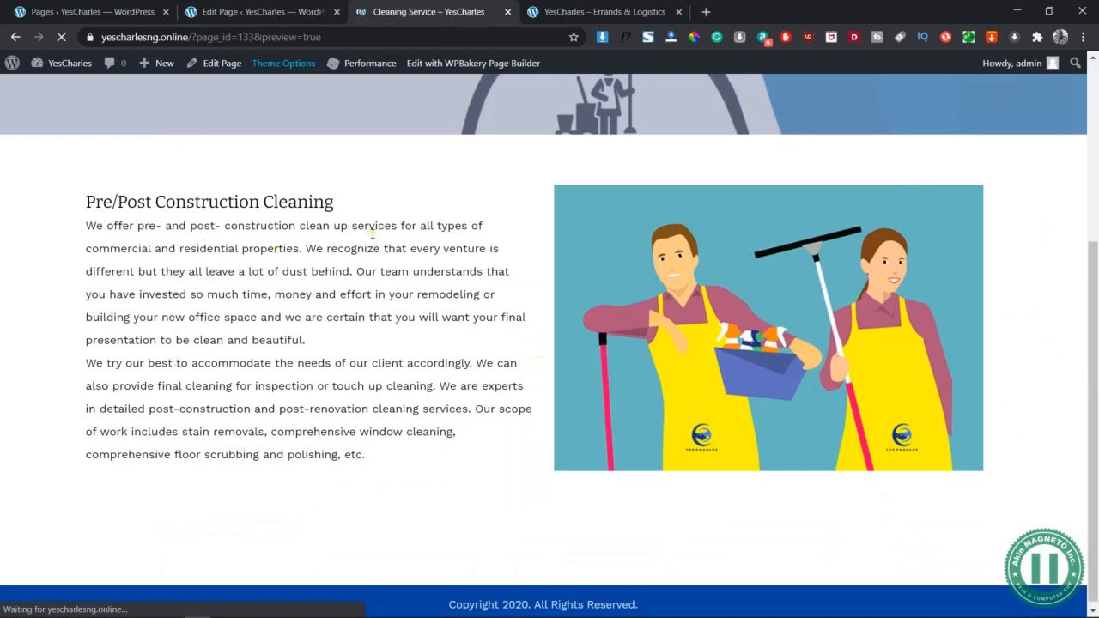
Return to the page editor and reopen the Pre/Post Construction Cleaning Title and Text element
scroll(403, 378, "down", 3)
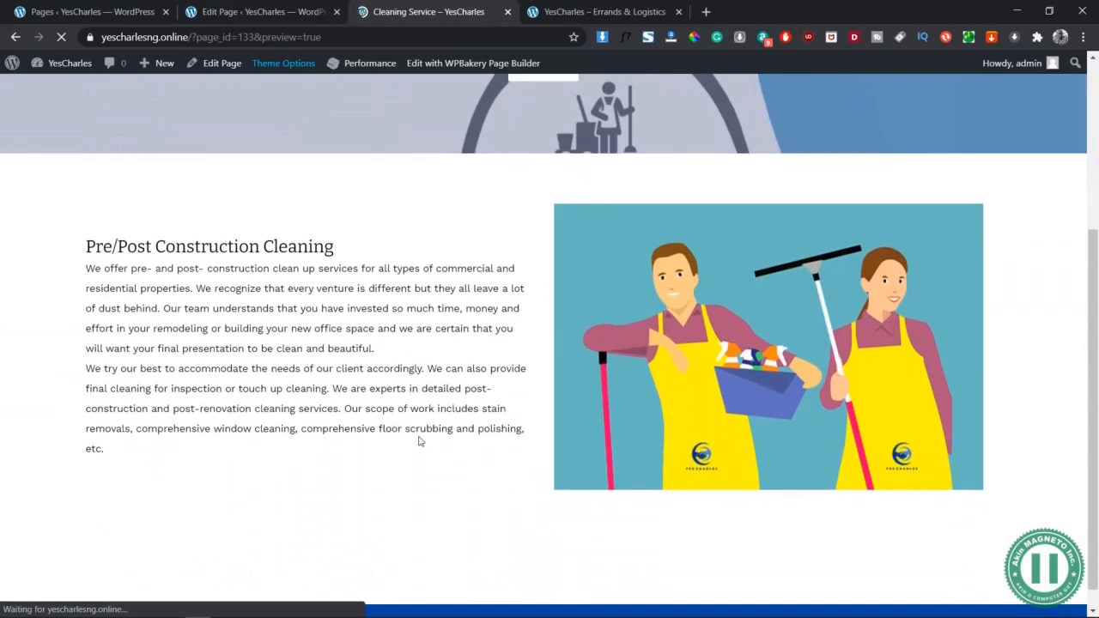
left_click(216, 9)
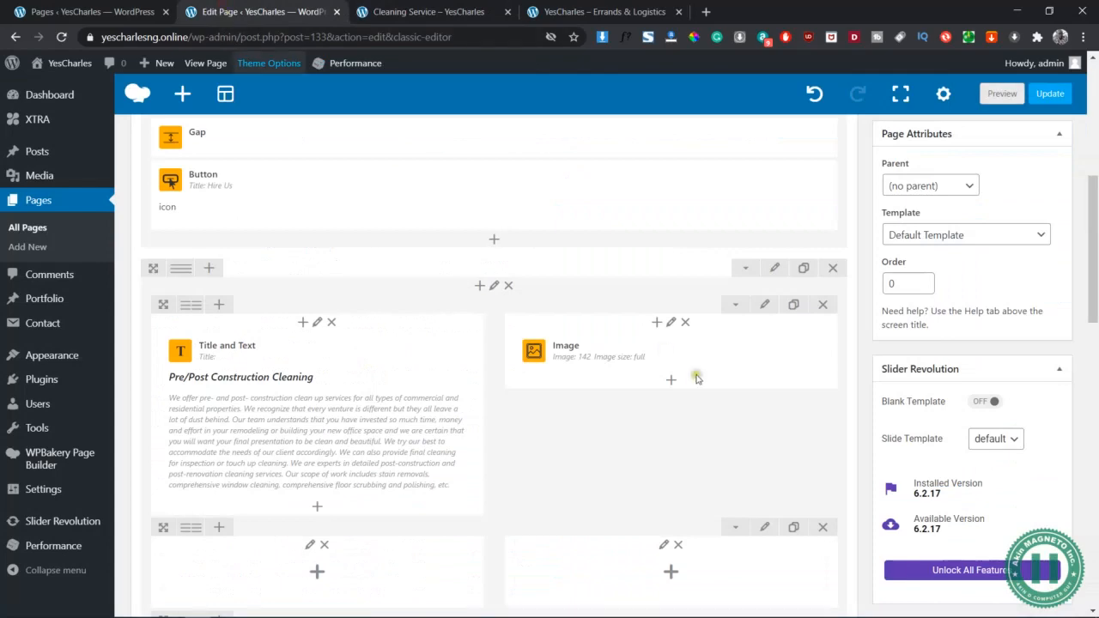
mouse_move(322, 393)
left_click(345, 418)
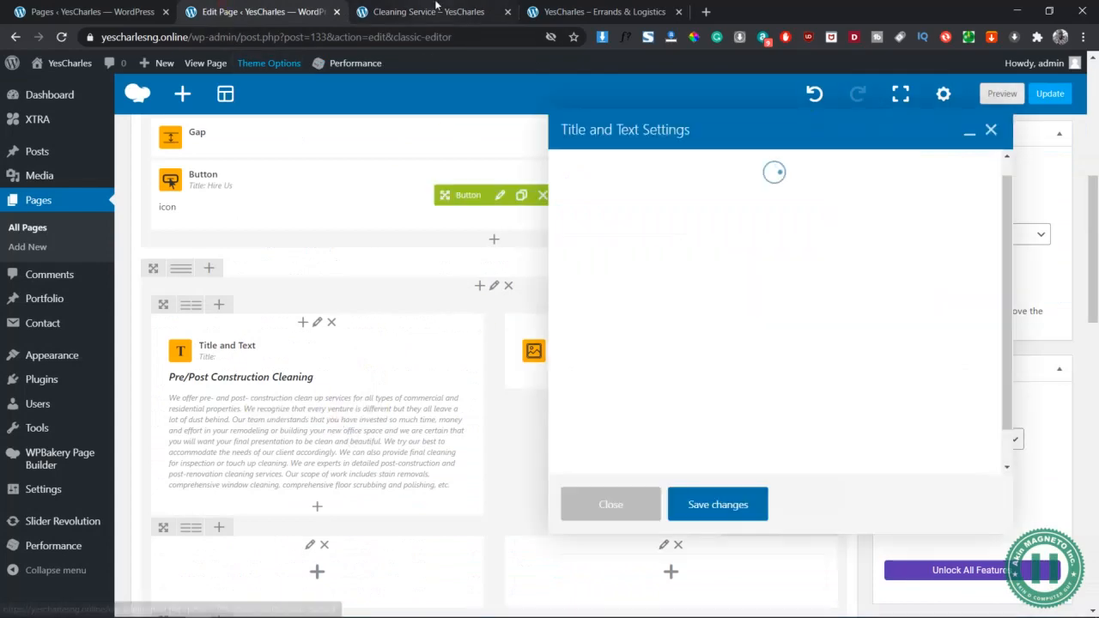
left_click(434, 10)
left_click(253, 11)
scroll(785, 348, "down", 5)
scroll(869, 368, "up", 5)
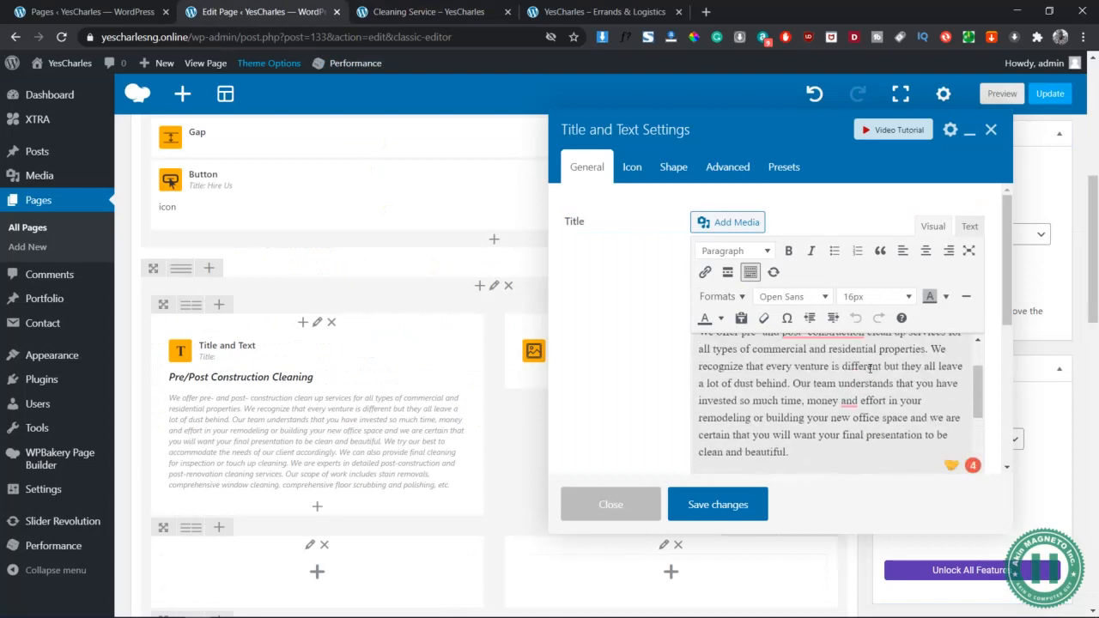
Insert a blank line between the two paragraphs, save the element and preview the page
left_click(892, 357)
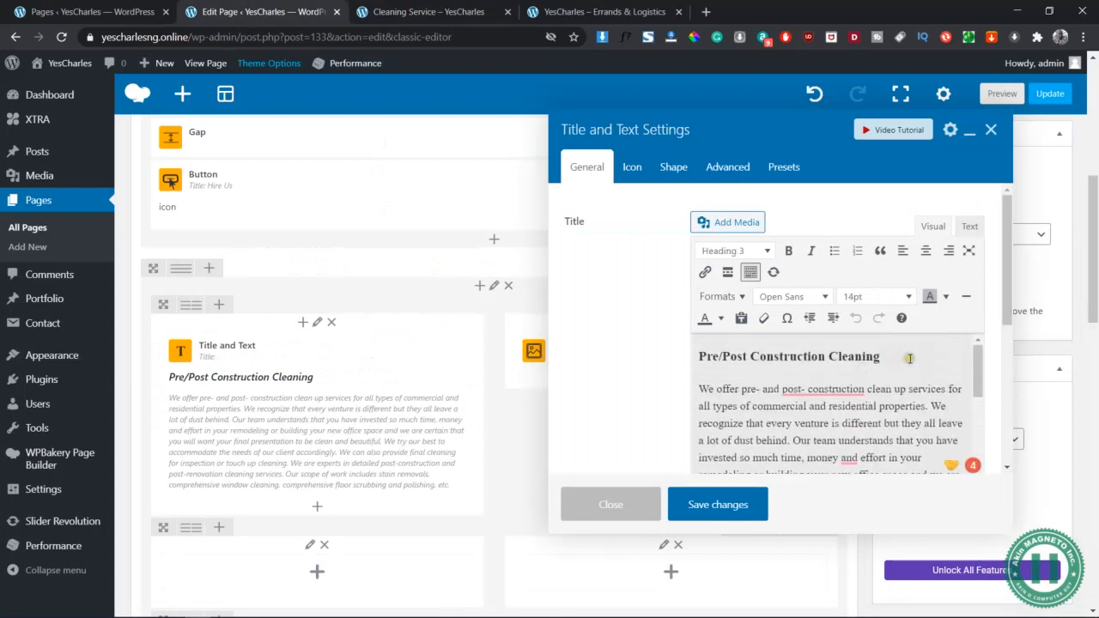
scroll(883, 419, "down", 3)
left_click(827, 352)
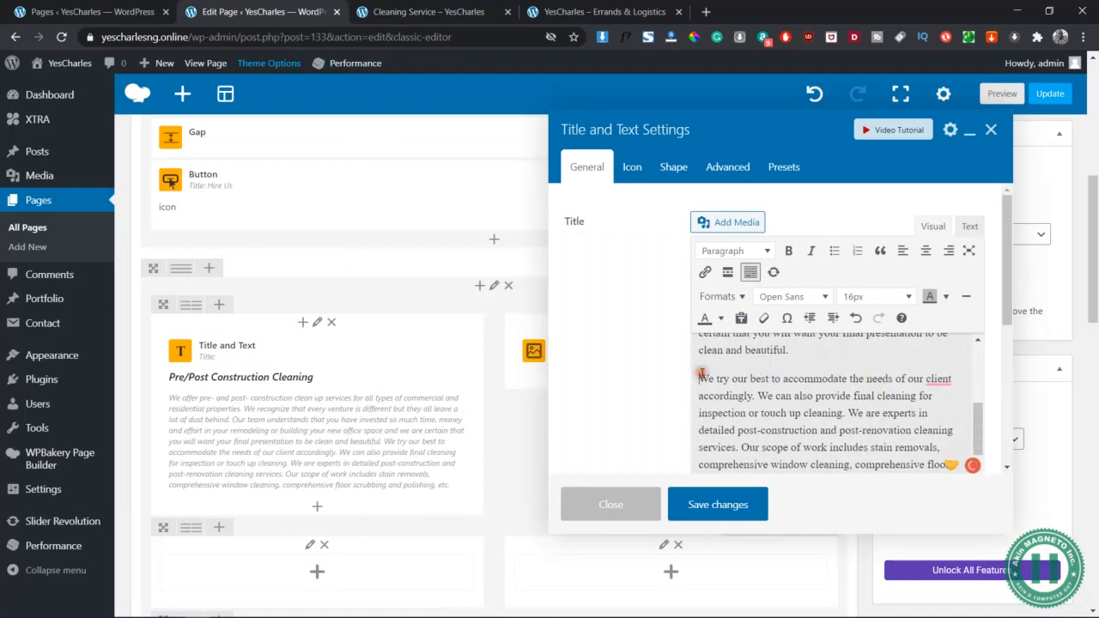
key("Return")
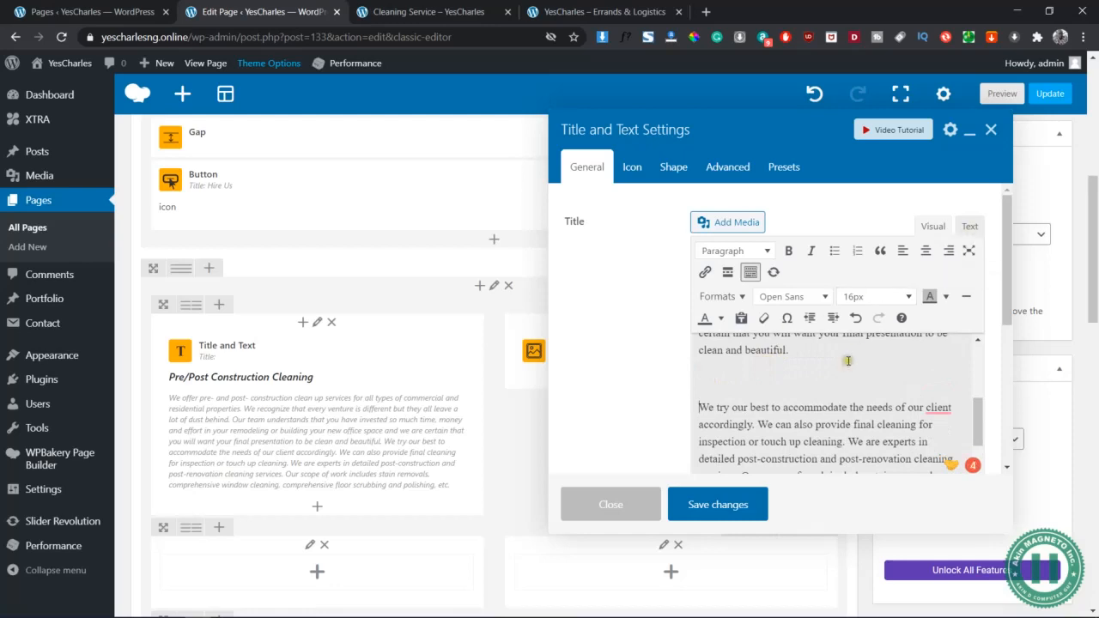
left_click(970, 226)
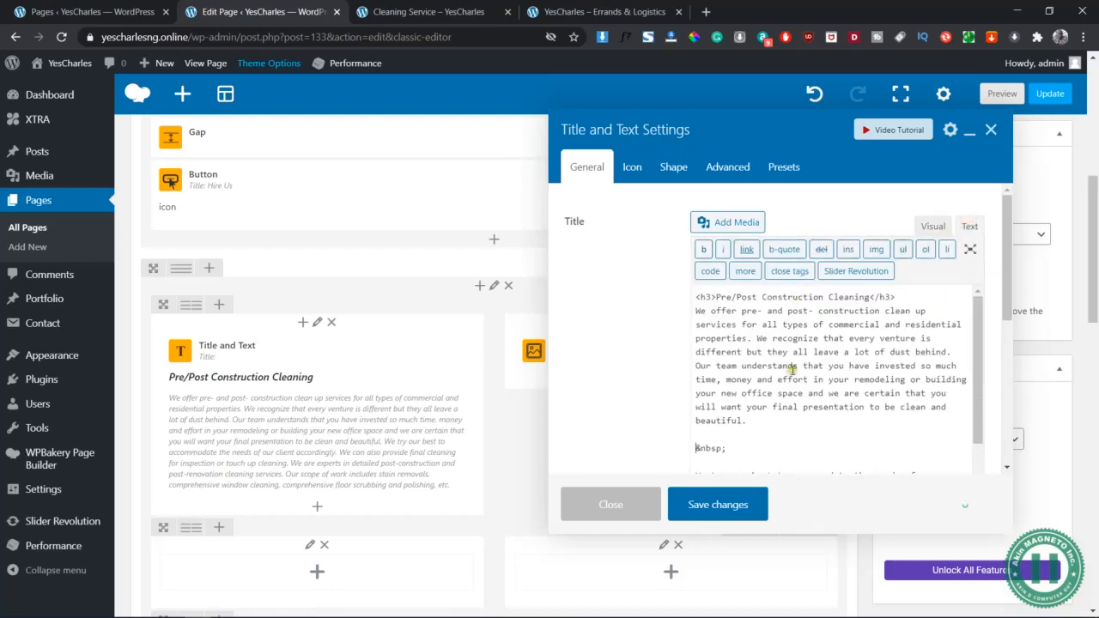
left_click(718, 505)
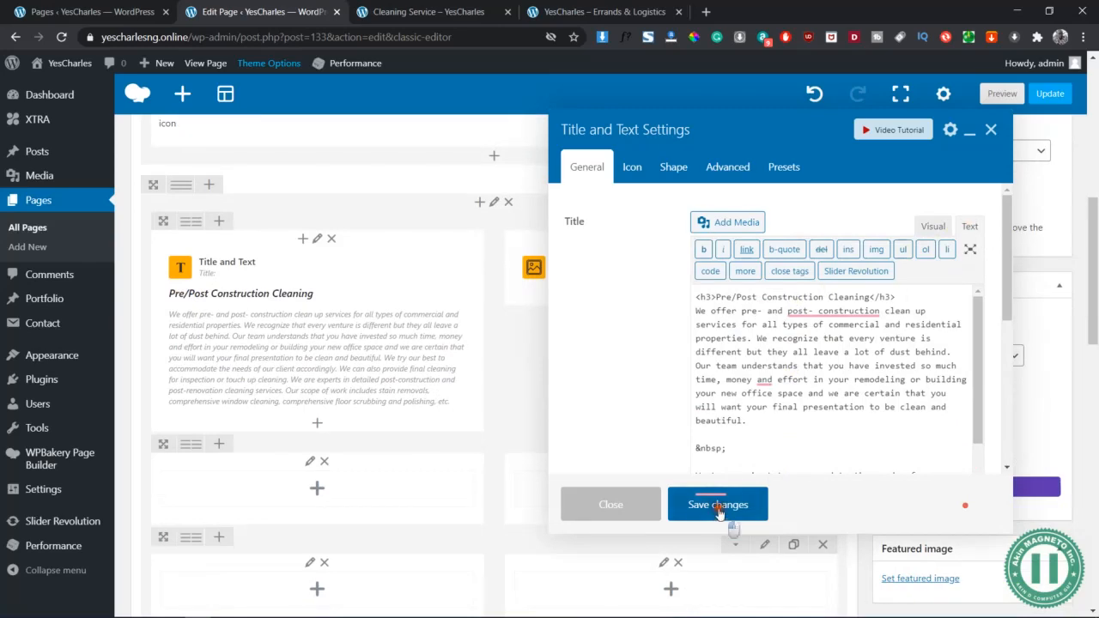
left_click(1001, 94)
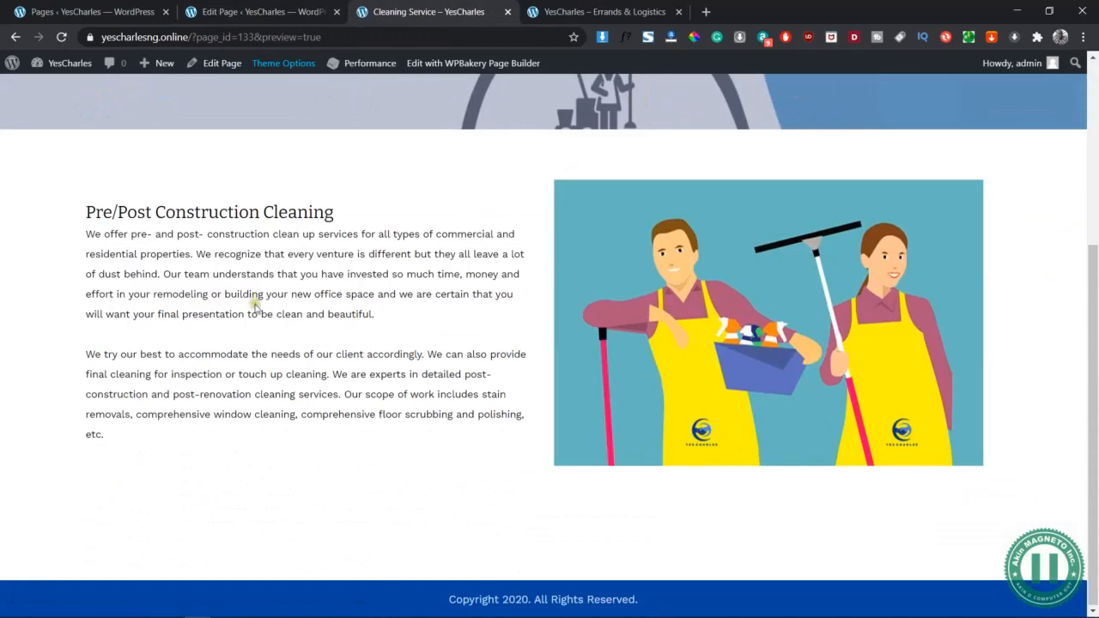
Duplicate the Pre/Post Construction Cleaning text block and drag the copy into row two's right column
scroll(473, 355, "up", 1)
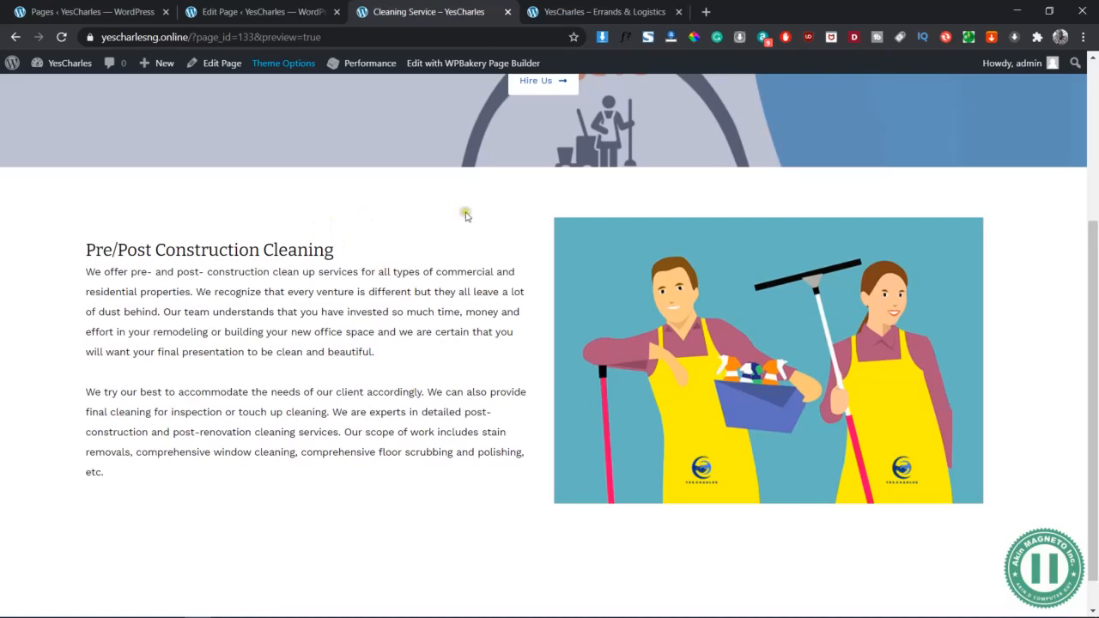
scroll(483, 389, "down", 1)
left_click(309, 12)
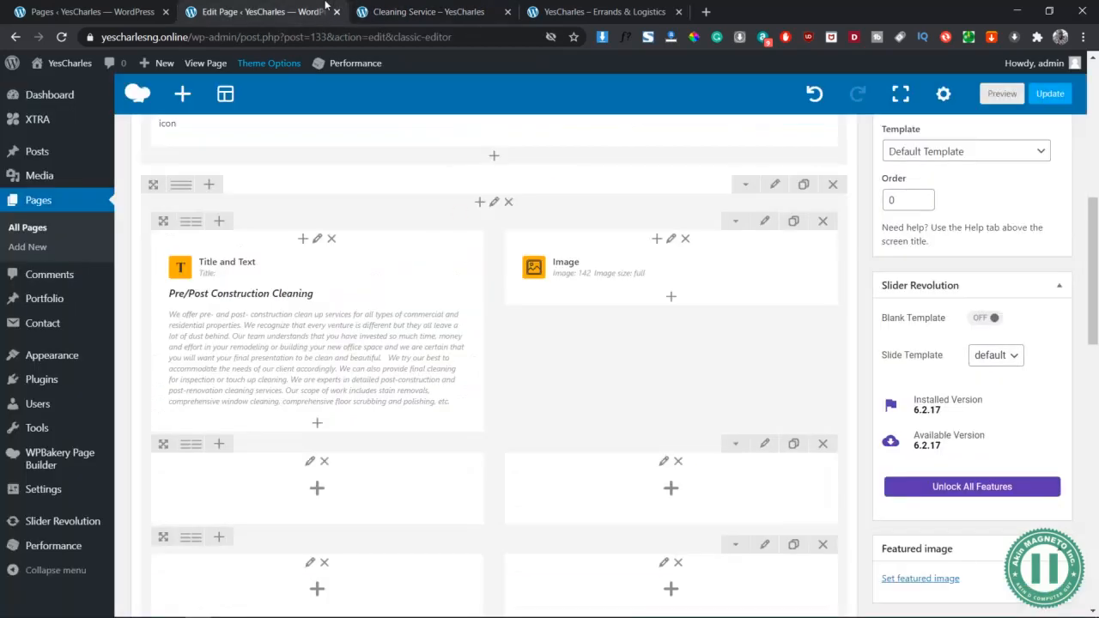
scroll(549, 380, "down", 1)
mouse_move(342, 228)
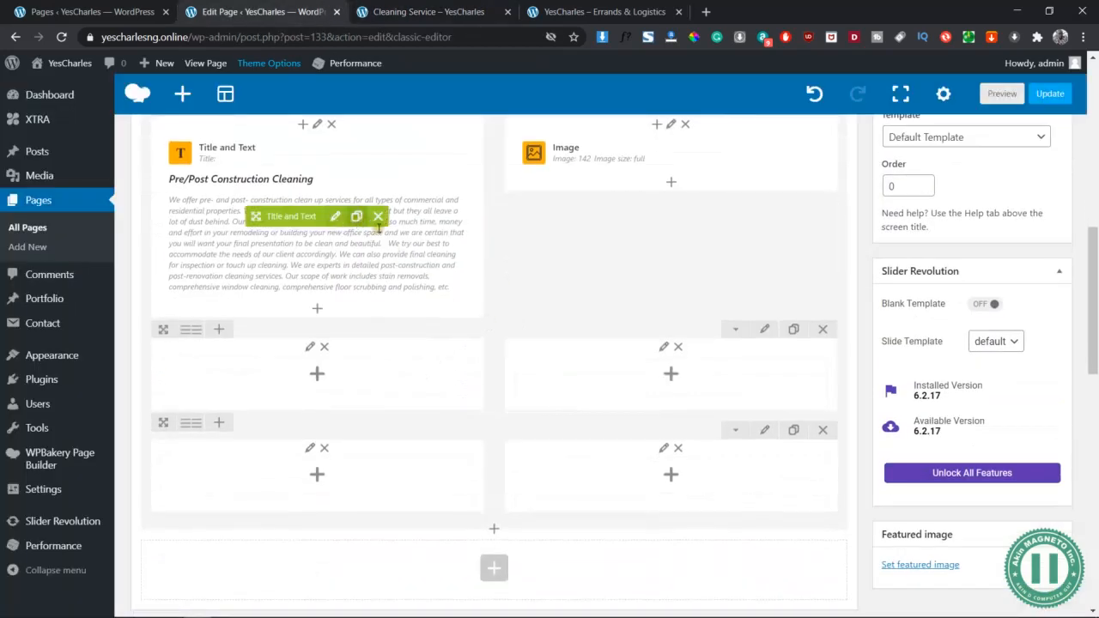
scroll(382, 232, "up", 2)
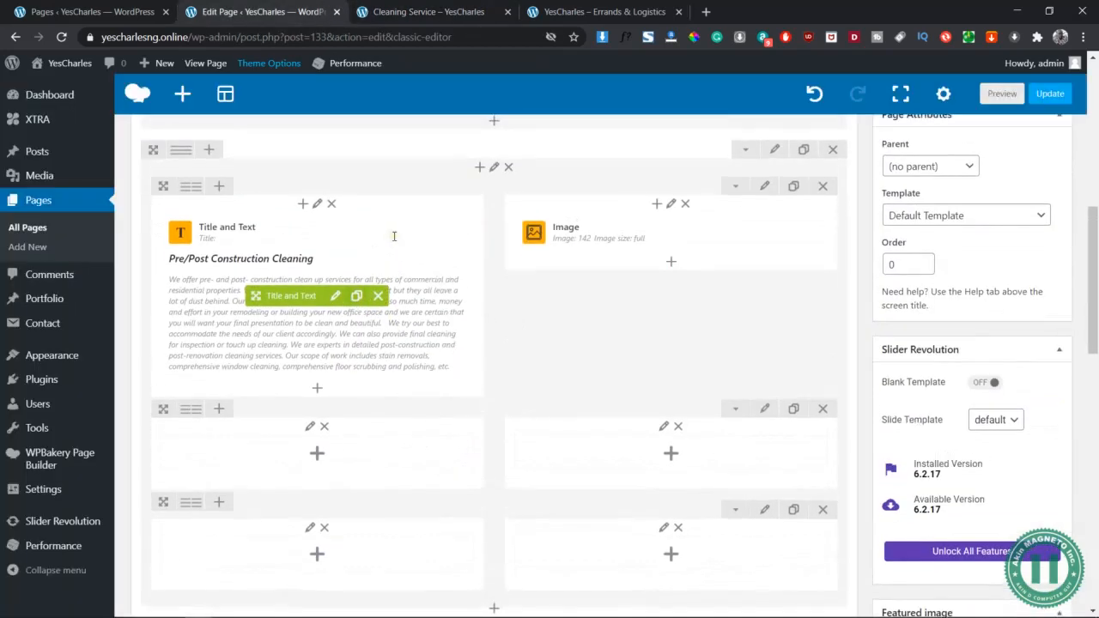
left_click(357, 298)
scroll(395, 343, "down", 1)
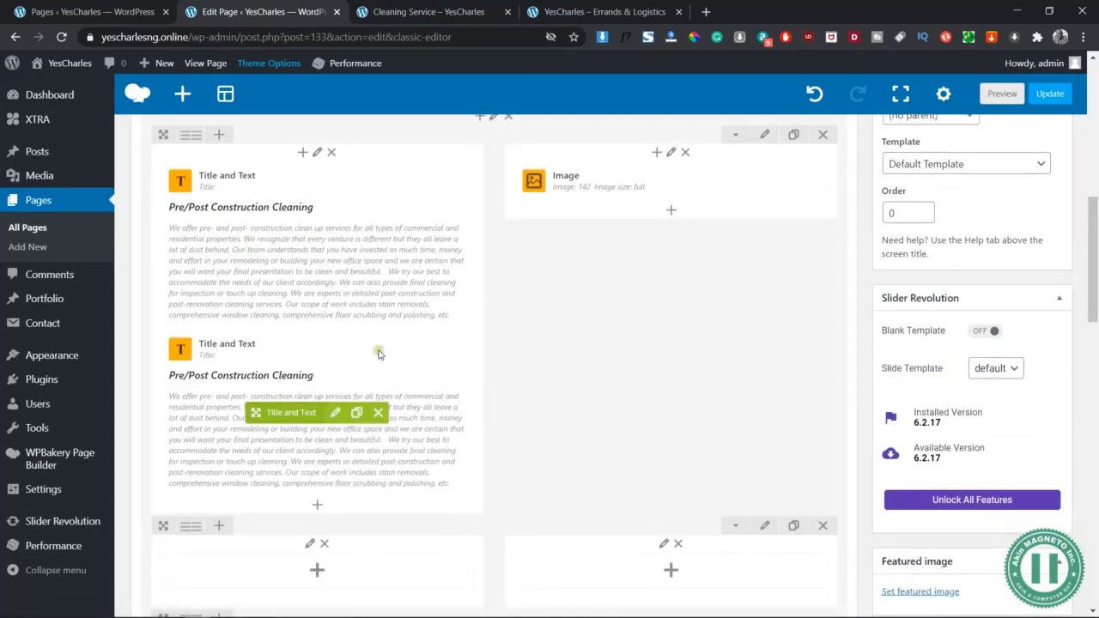
scroll(378, 353, "down", 3)
left_click_drag(292, 251, 640, 319)
Duplicate the cleaners image into row two's left column and preview the page
scroll(412, 284, "up", 3)
left_click(697, 166)
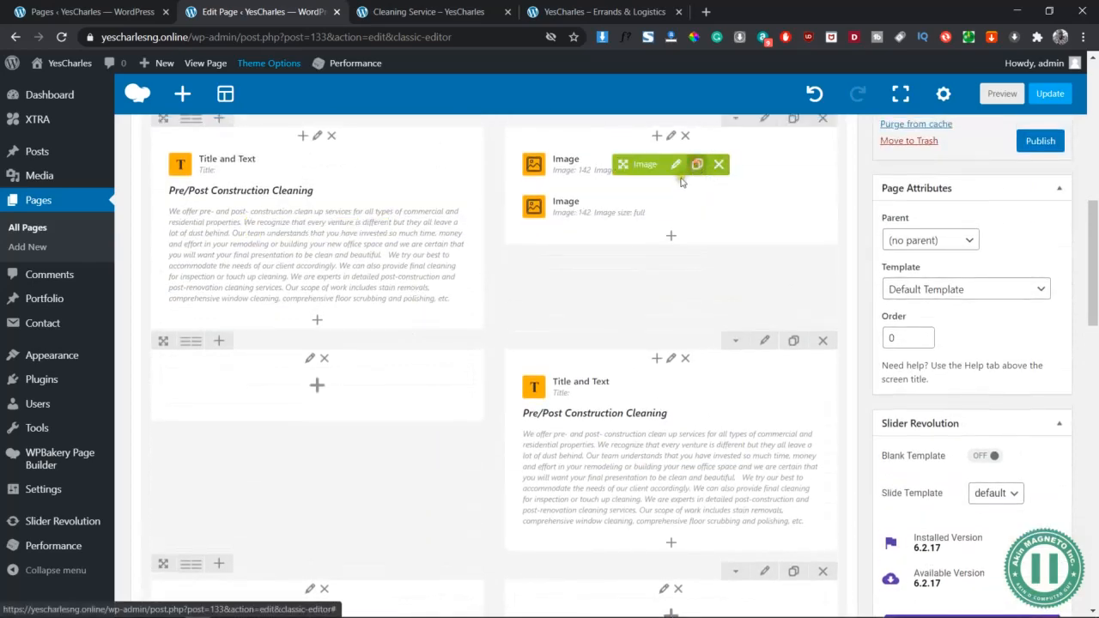
left_click_drag(353, 370, 341, 384)
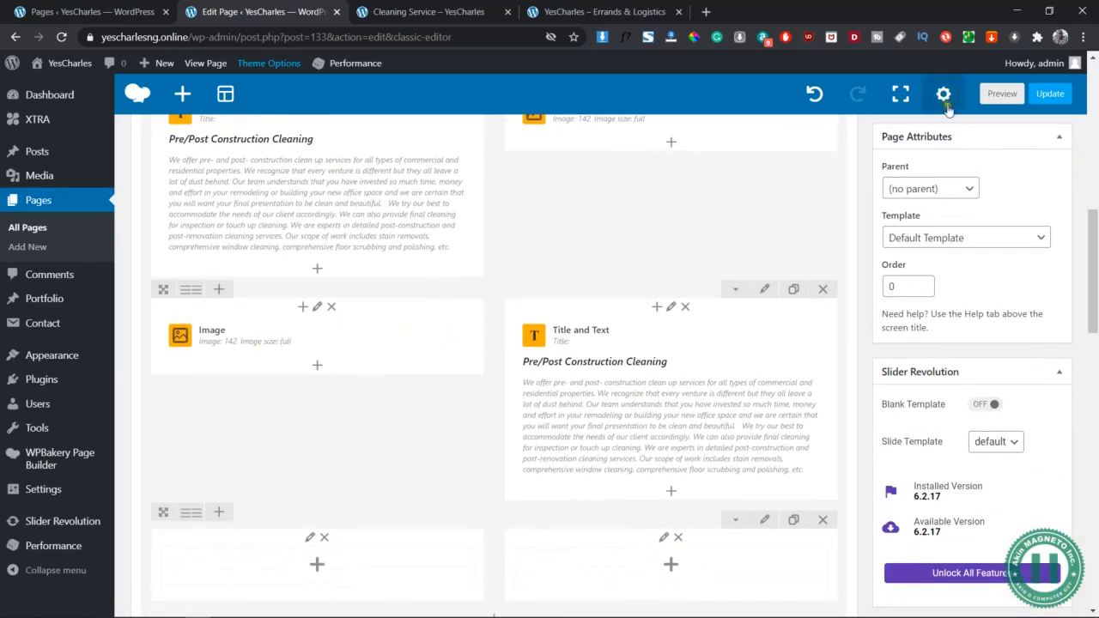
left_click(1001, 95)
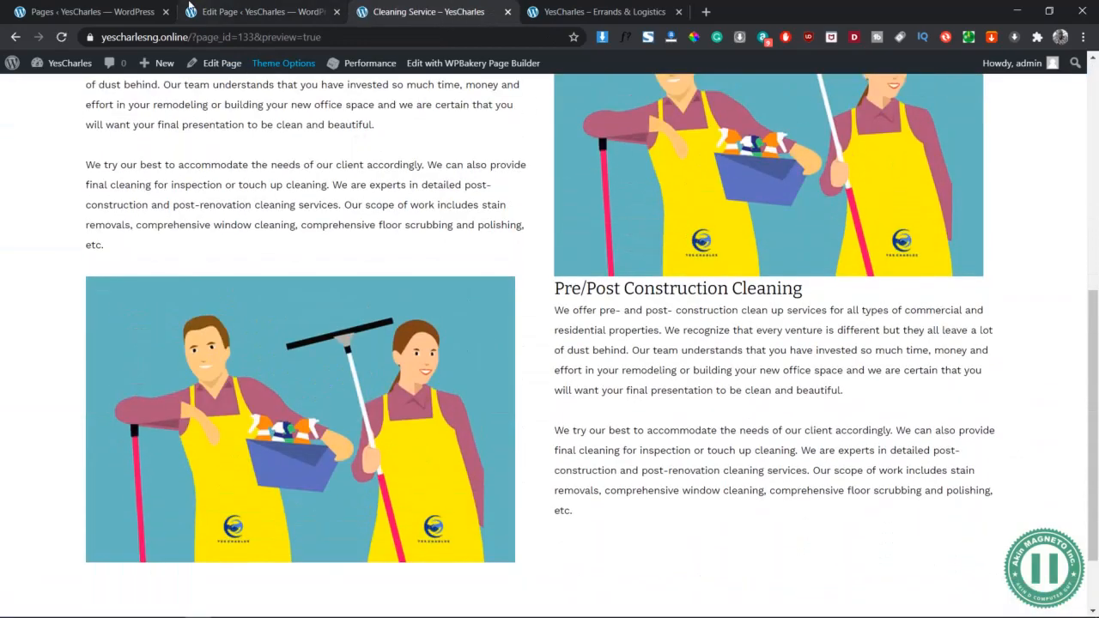
Set the first inner row's Design Options padding to 50px top and bottom, save, and preview
left_click(189, 9)
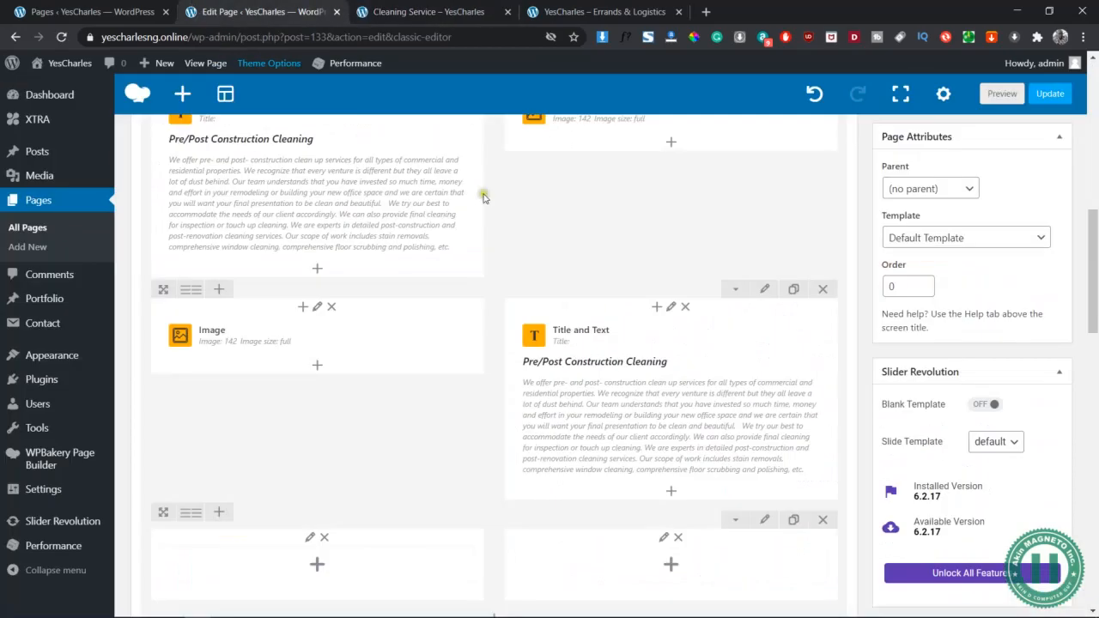
scroll(818, 360, "up", 3)
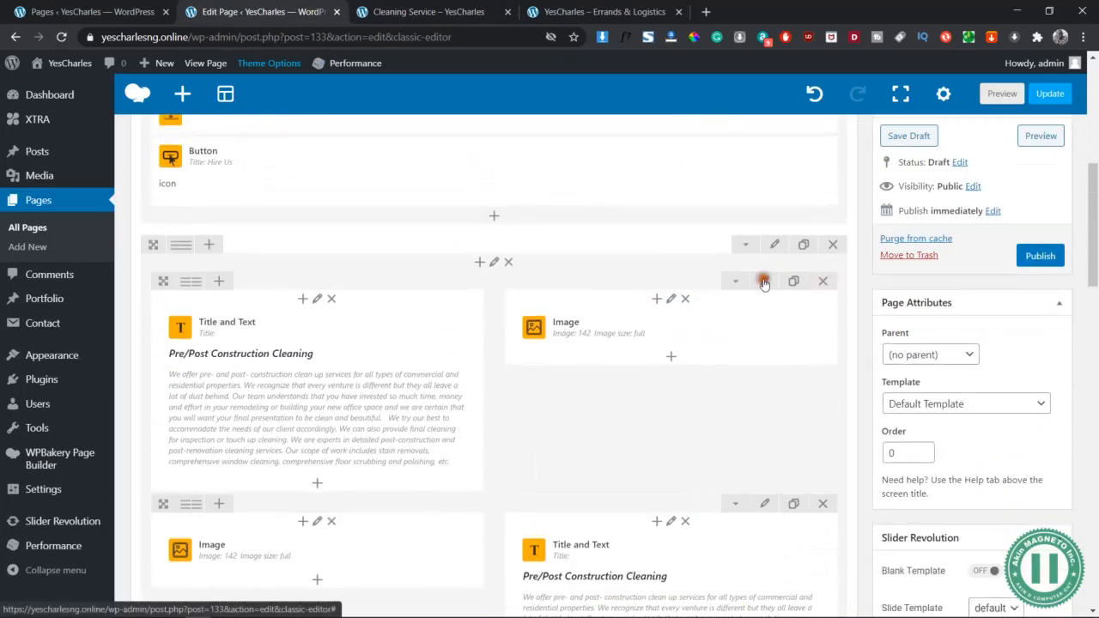
left_click(765, 280)
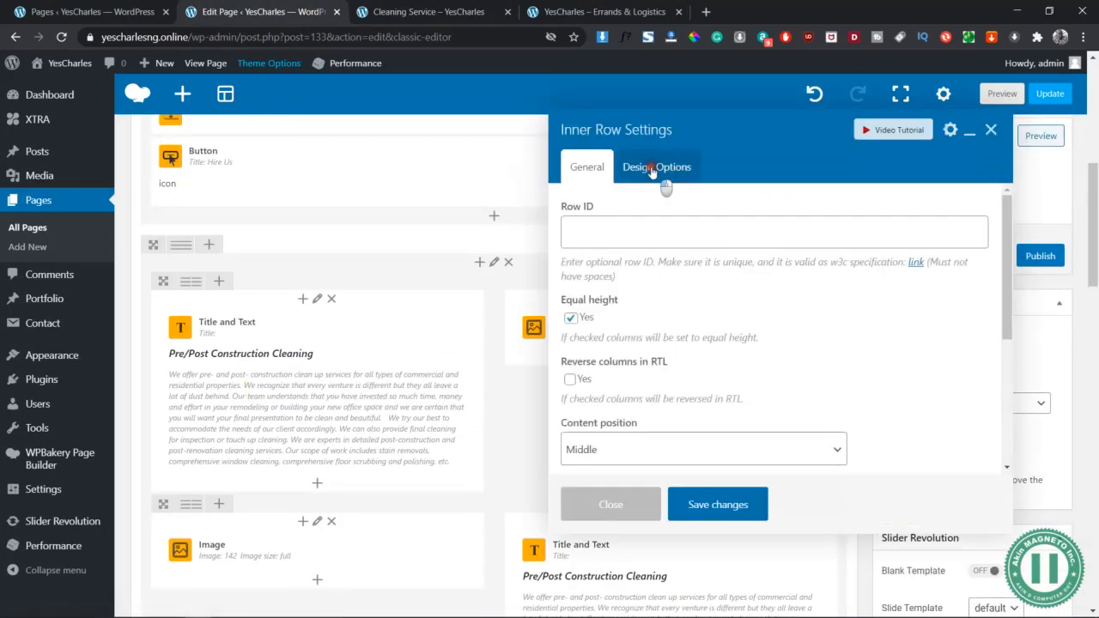
left_click(652, 170)
left_click(676, 297)
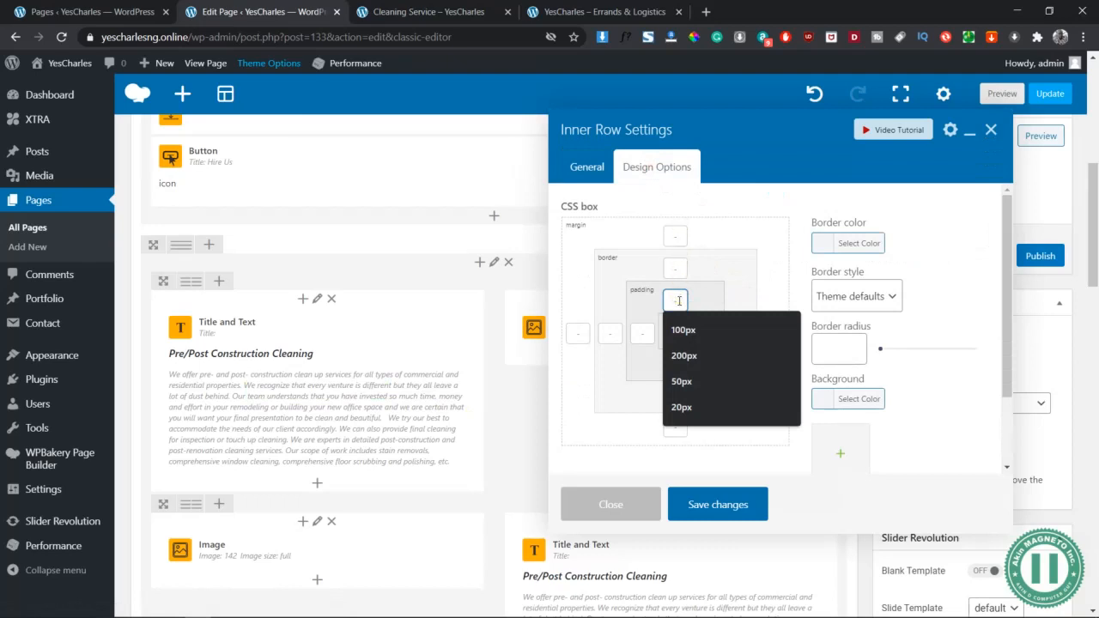
type("50px")
scroll(675, 300, "down", 1)
left_click(675, 318)
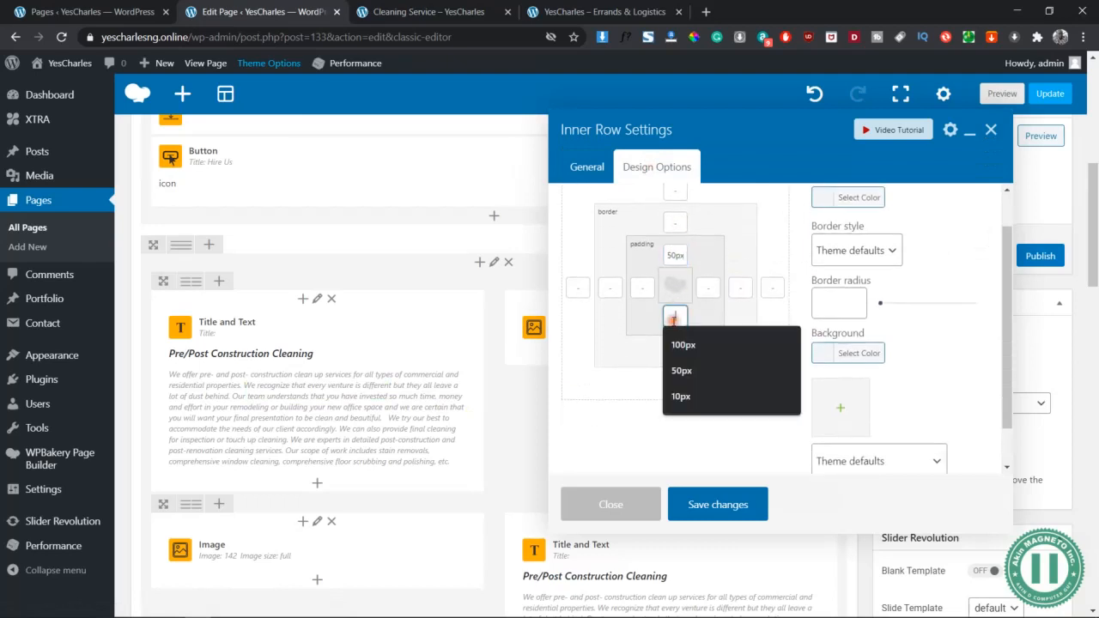
type("50px")
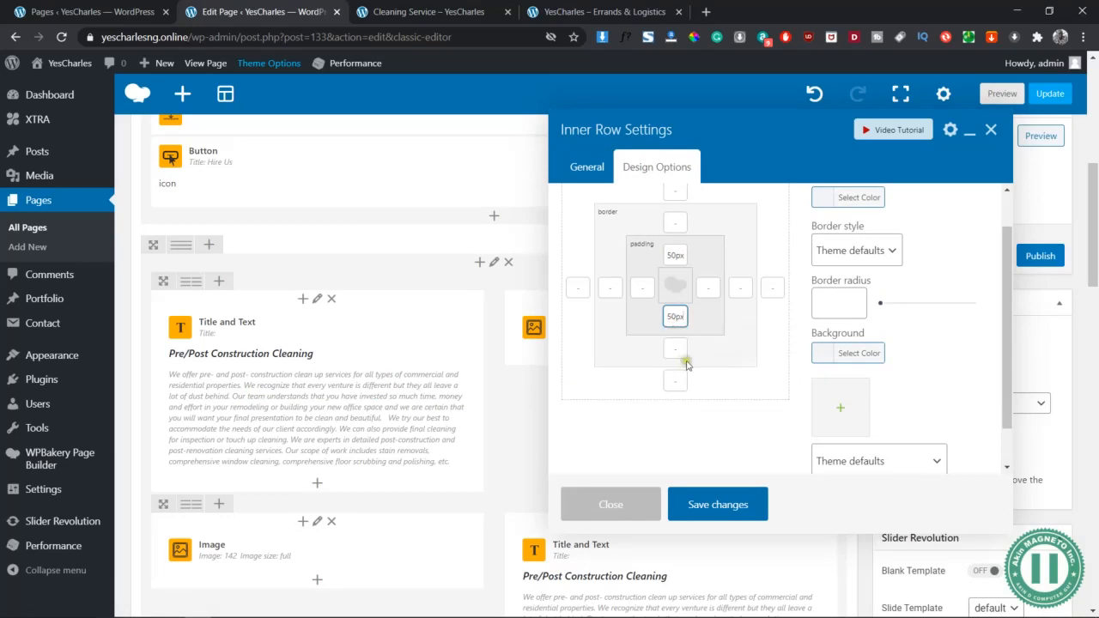
left_click(703, 504)
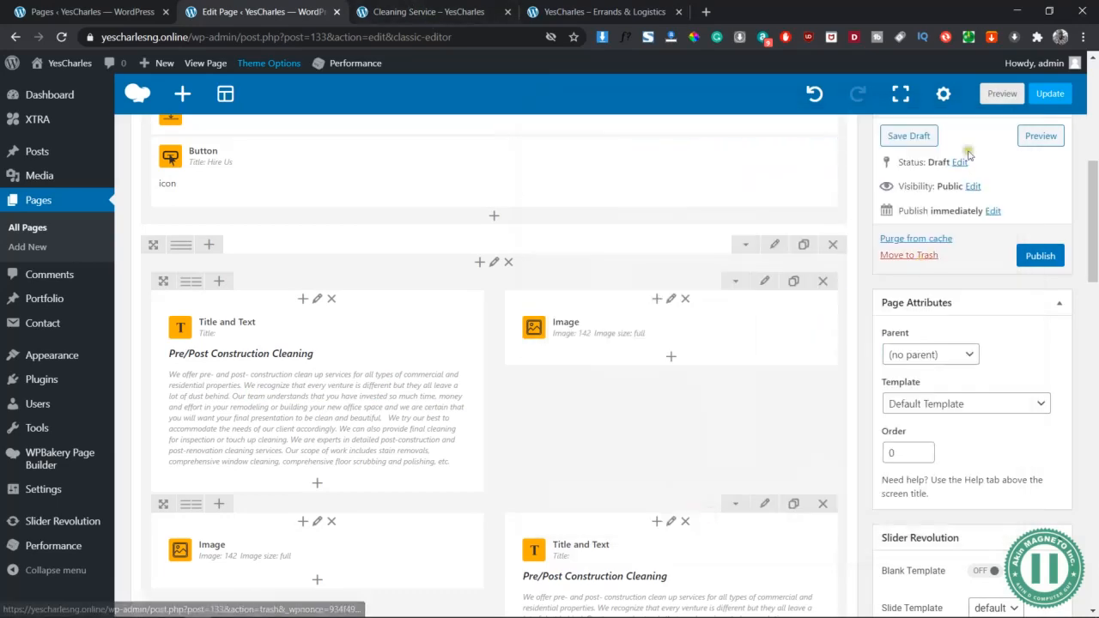
left_click(1005, 93)
Scroll the preview to inspect both alternating Pre/Post Construction Cleaning rows, then go back to the editor
scroll(535, 394, "down", 1)
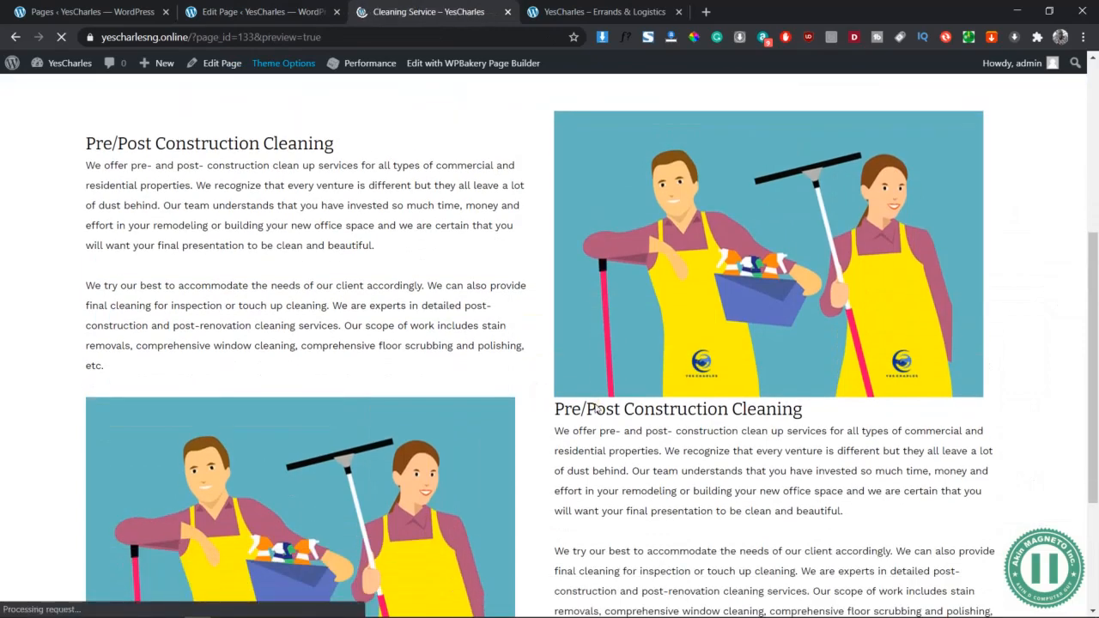
scroll(597, 409, "down", 6)
scroll(597, 409, "up", 3)
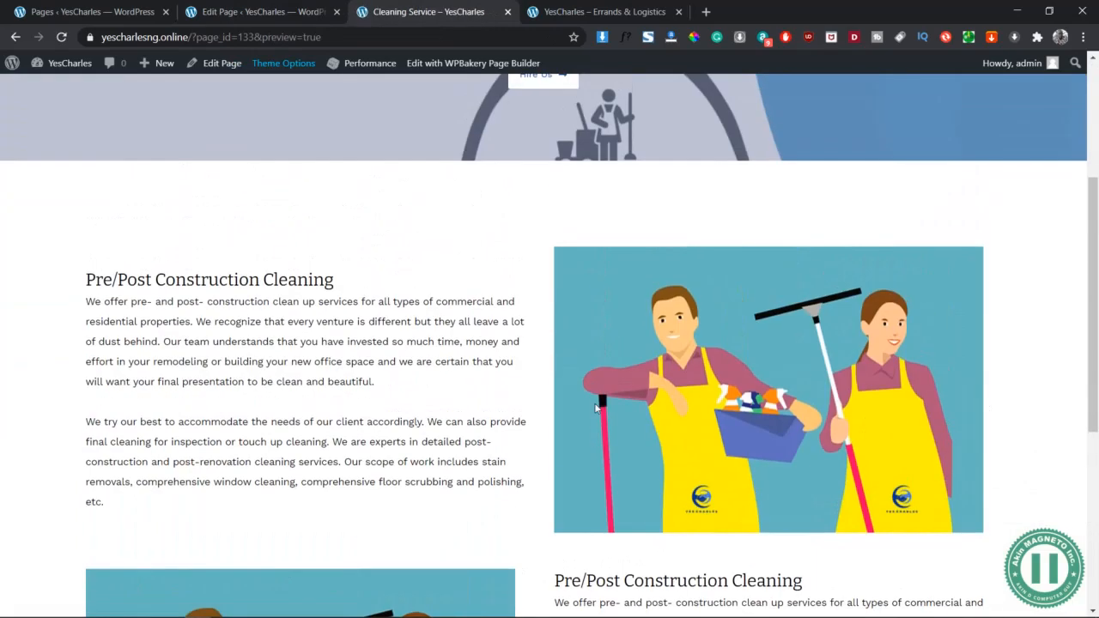
scroll(595, 408, "down", 1)
scroll(595, 408, "down", 4)
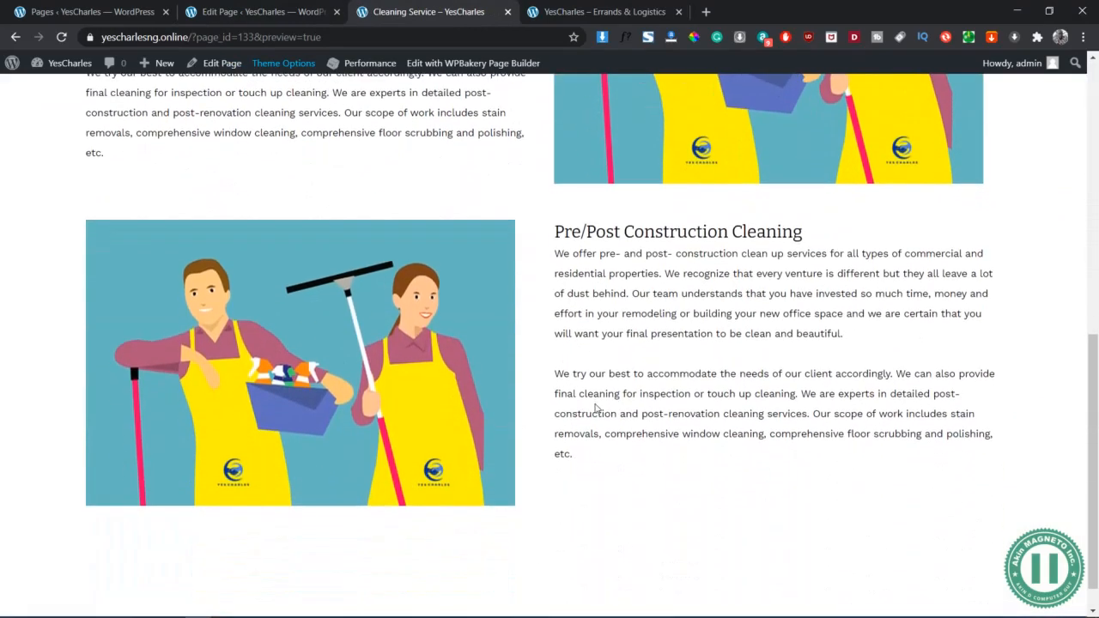
scroll(612, 404, "up", 3)
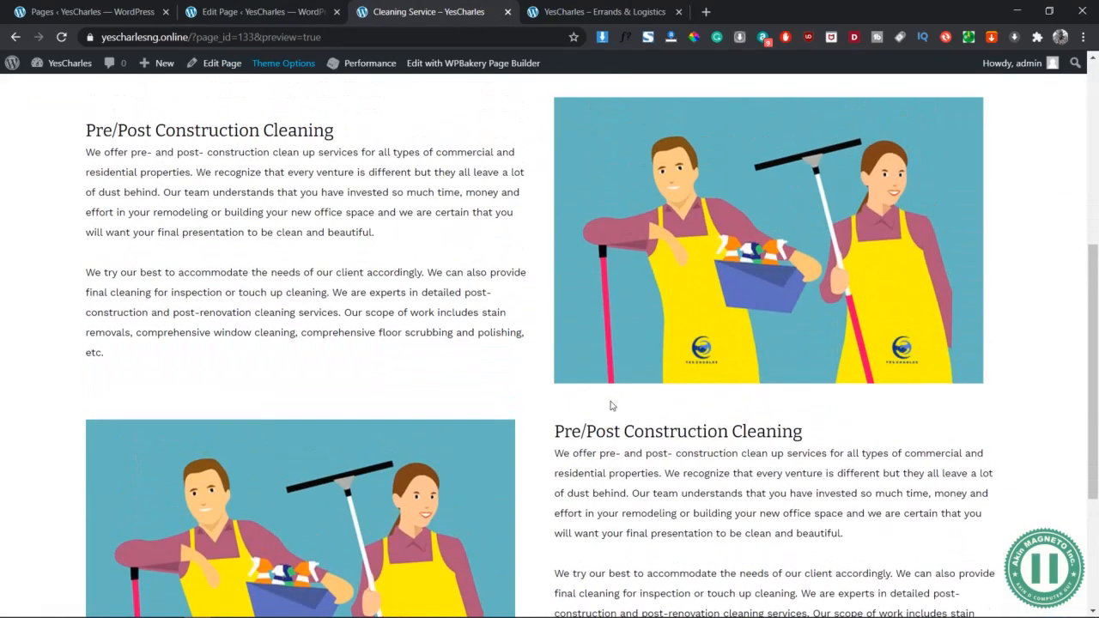
scroll(612, 404, "down", 3)
scroll(611, 404, "up", 5)
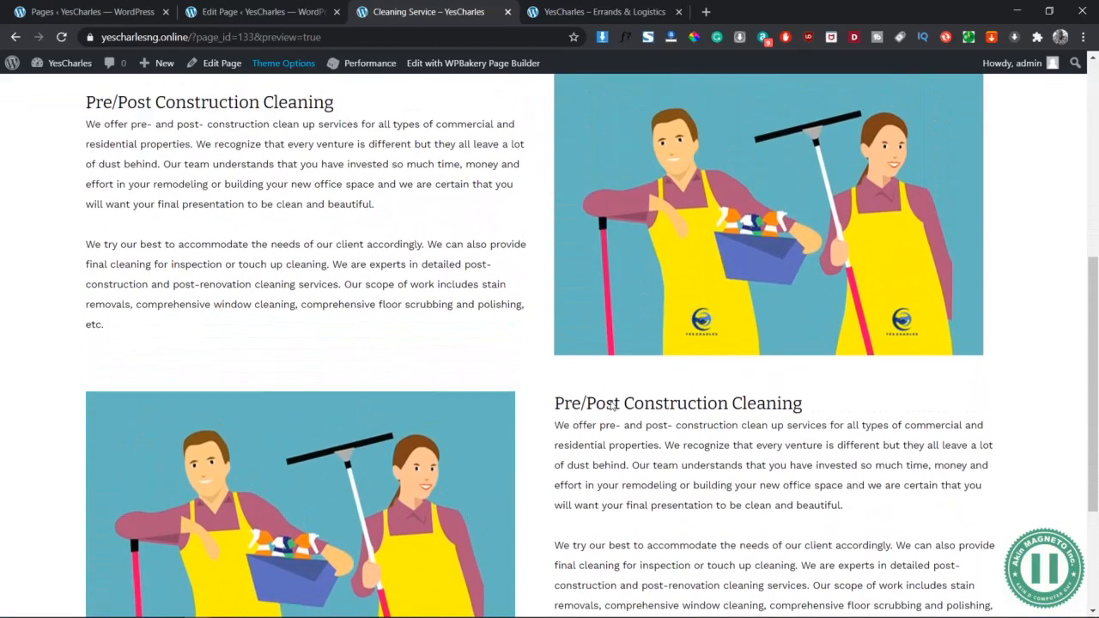
scroll(612, 403, "down", 3)
scroll(612, 403, "down", 1)
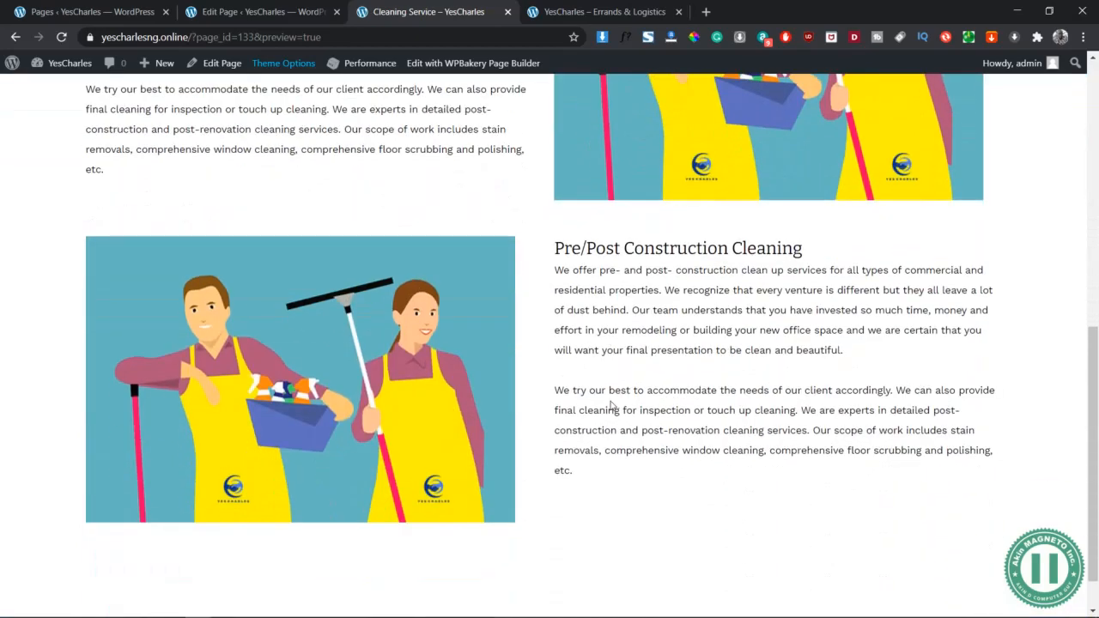
left_click(219, 10)
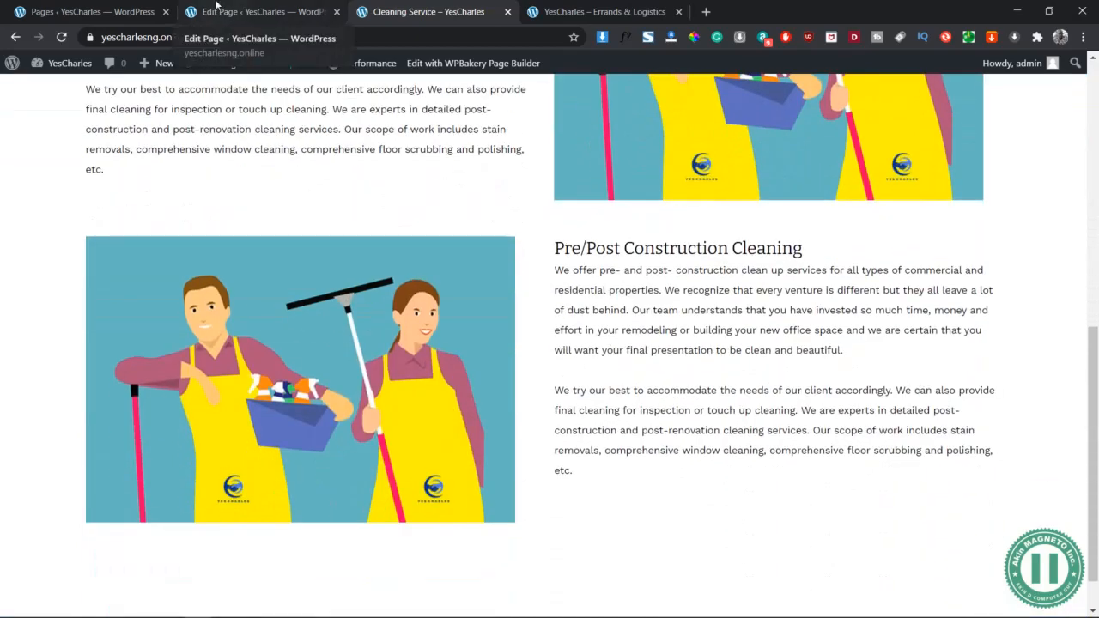
Launch Photoshop from the system search and open the second row's text block settings
scroll(348, 503, "down", 2)
mouse_move(305, 386)
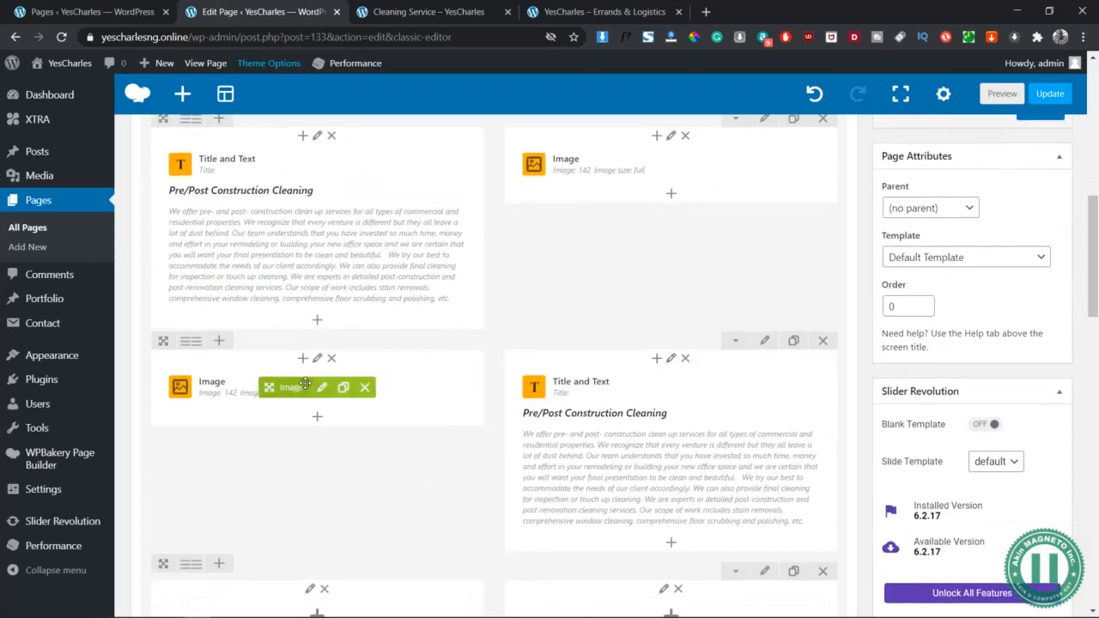
key("alt+Tab")
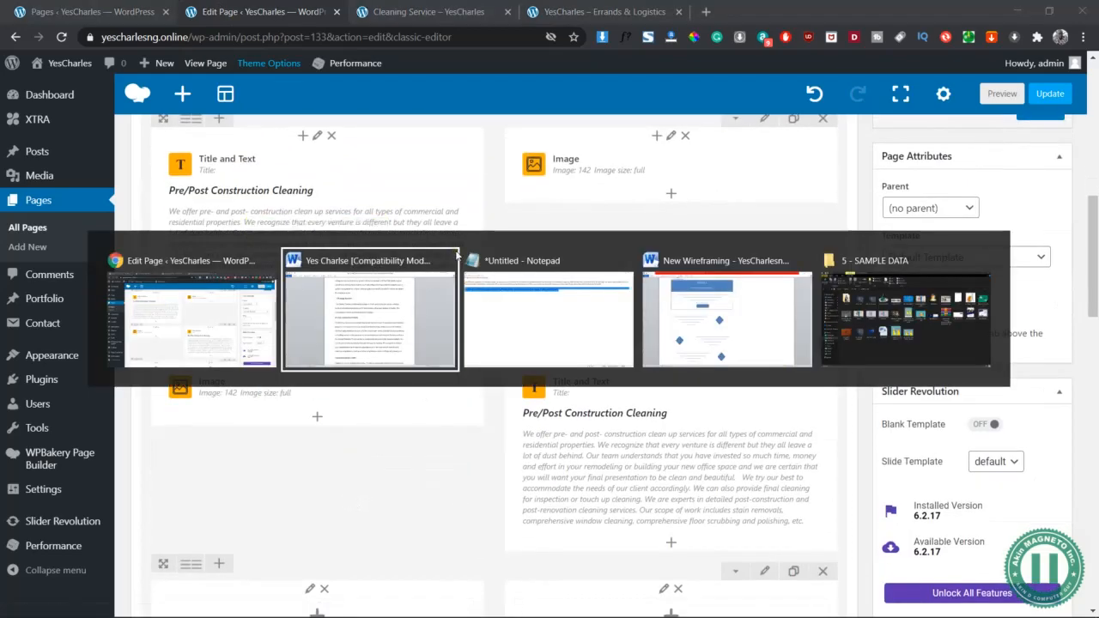
key("super")
type("phot")
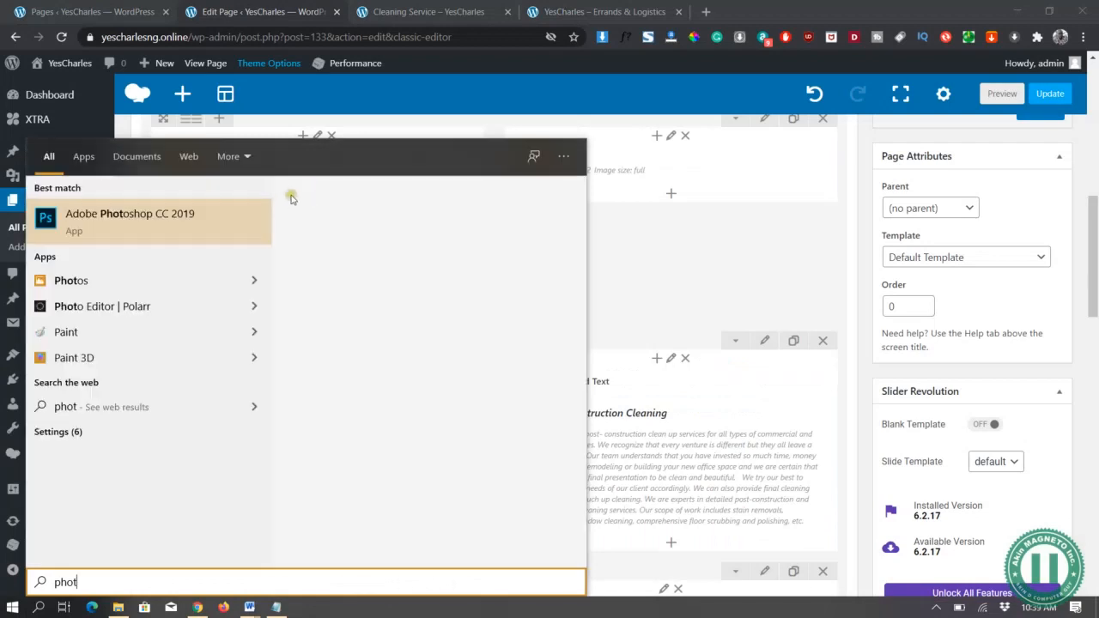
key("Return")
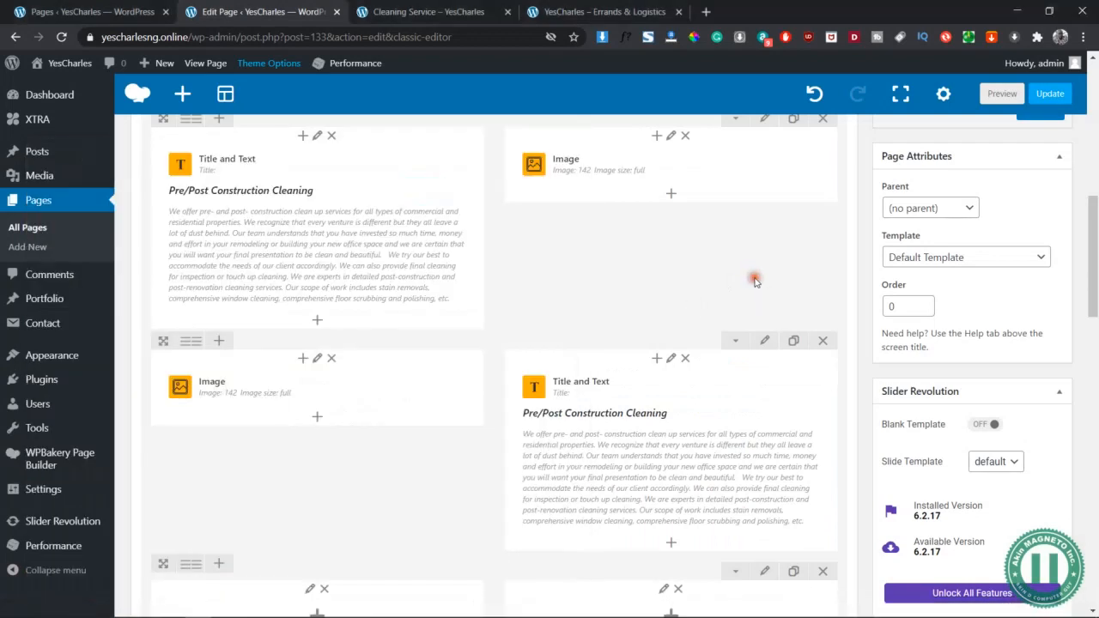
scroll(650, 297, "down", 1)
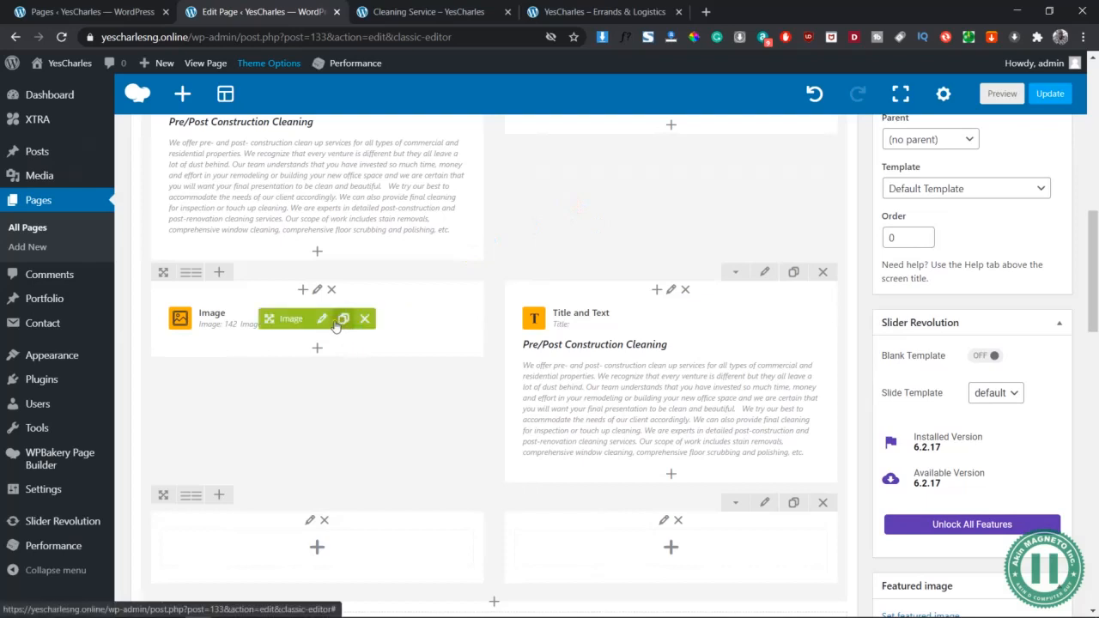
left_click(689, 384)
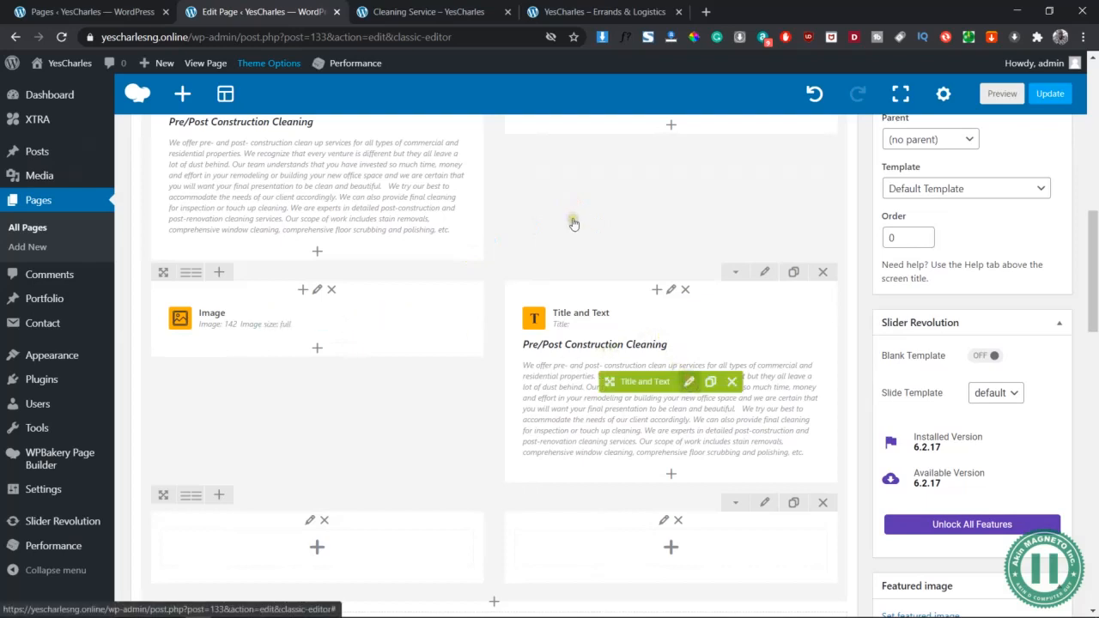
Replace the second row's heading with 'Fumigation and pest control' copied from Word
key("alt+Tab")
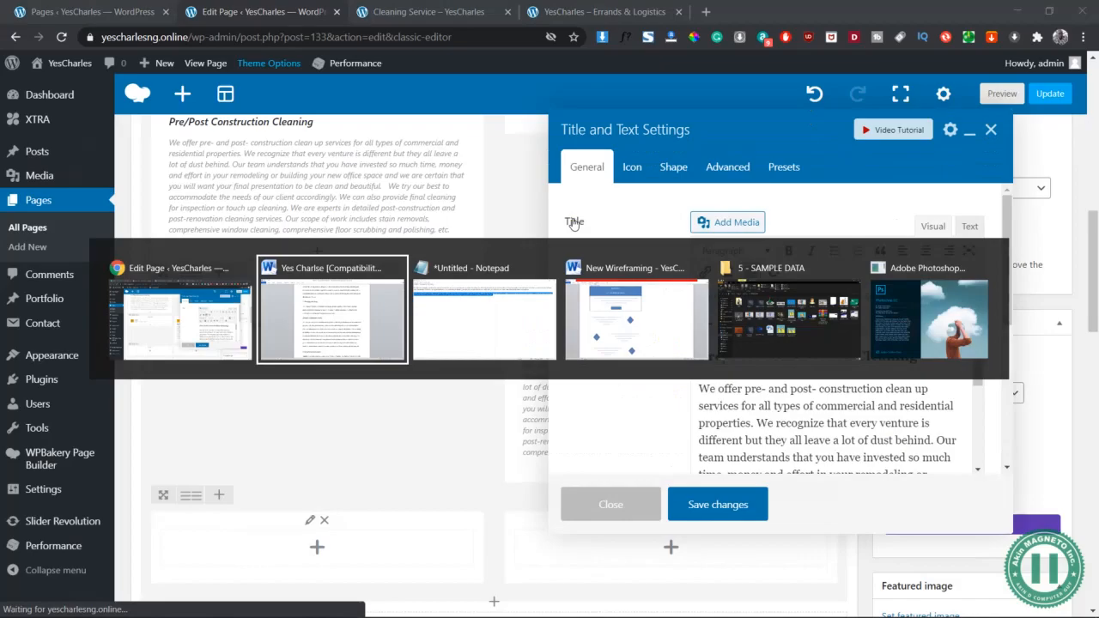
scroll(462, 219, "down", 4)
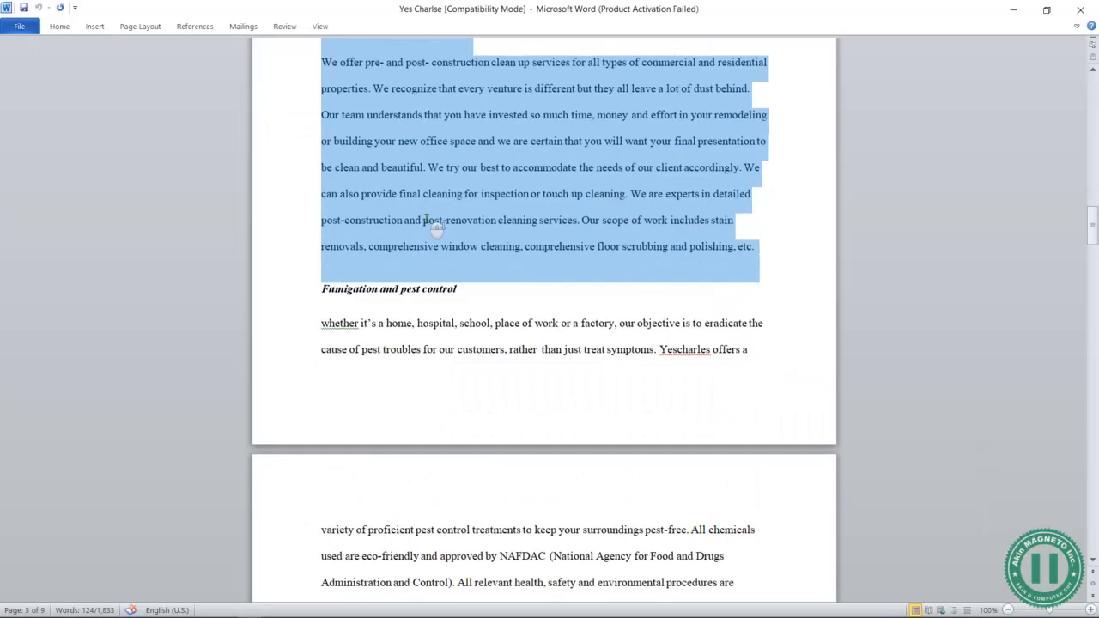
left_click(291, 257)
key("ctrl+c")
key("alt+Tab")
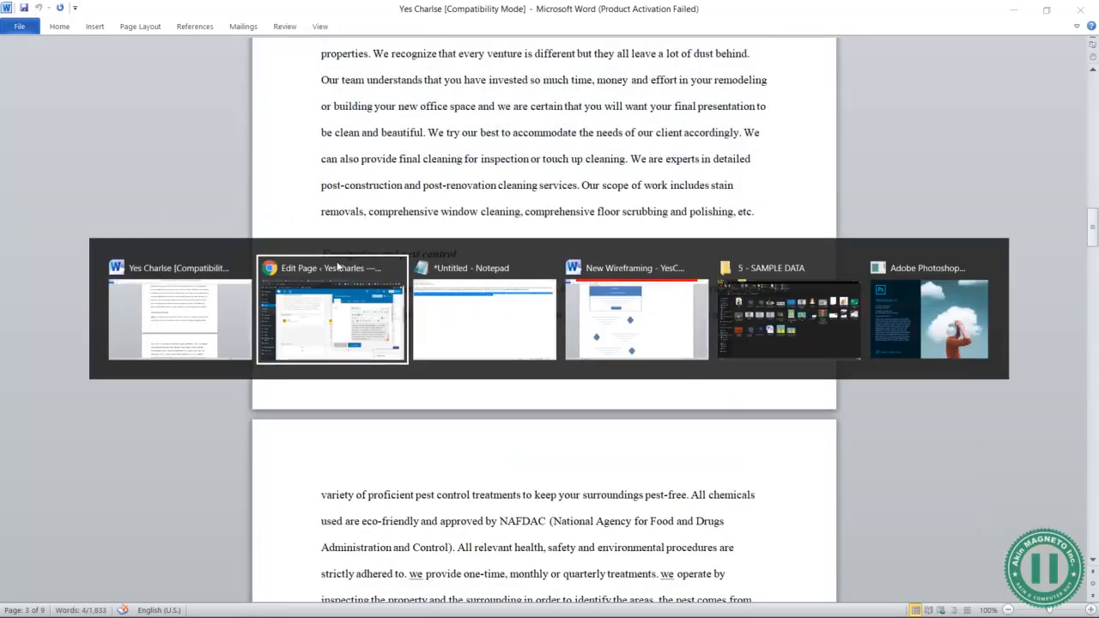
scroll(809, 371, "up", 5)
left_click(887, 357)
key("shift+Home")
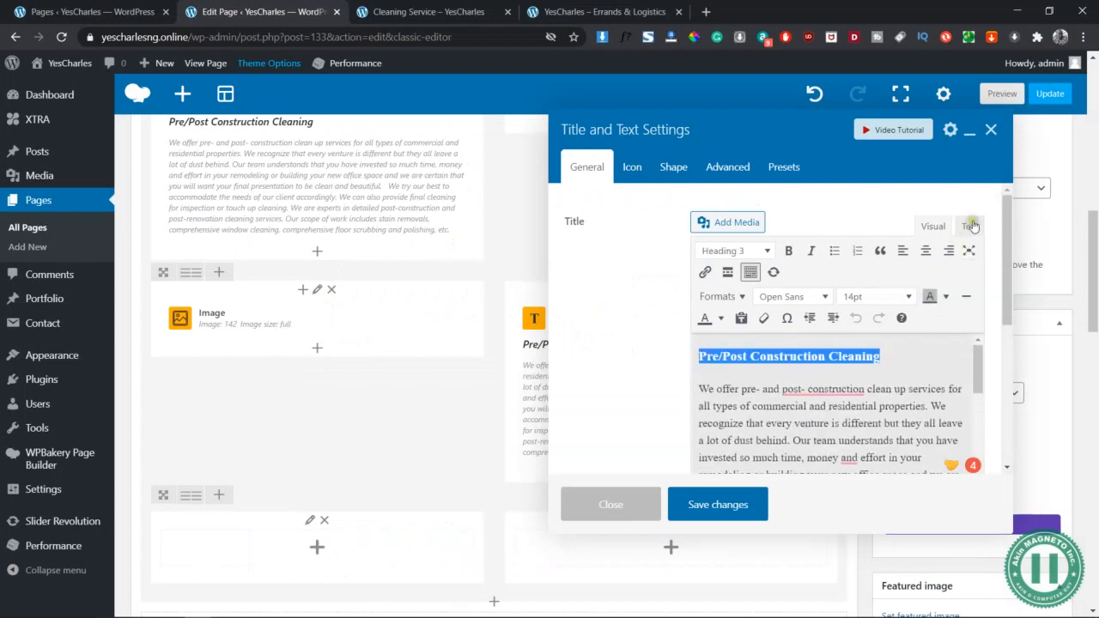
left_click(969, 226)
key("ctrl+v")
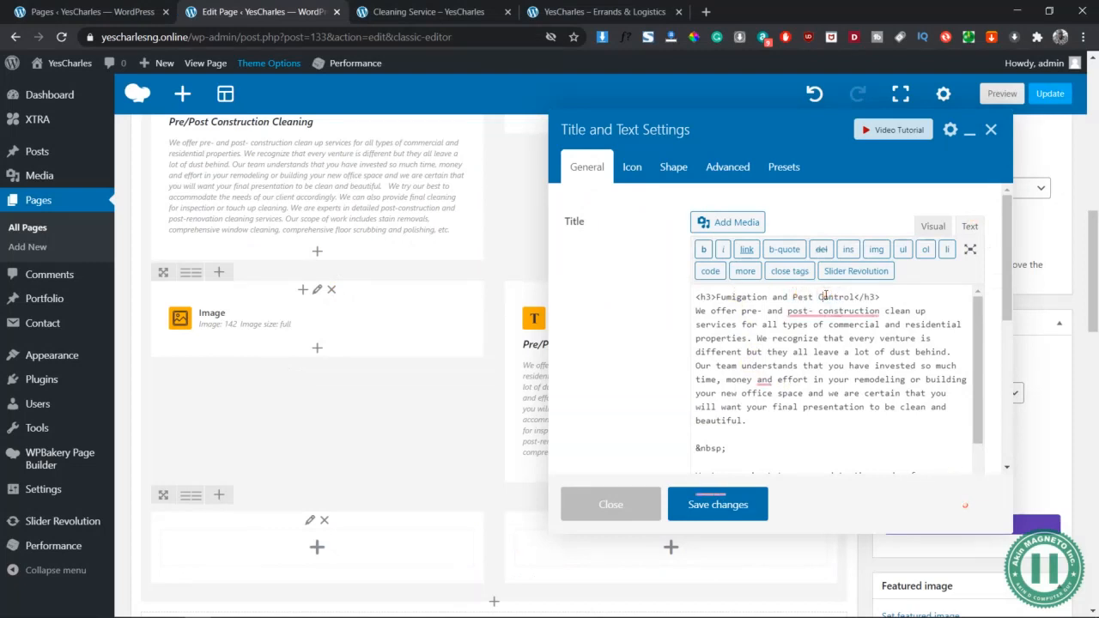
left_click(932, 226)
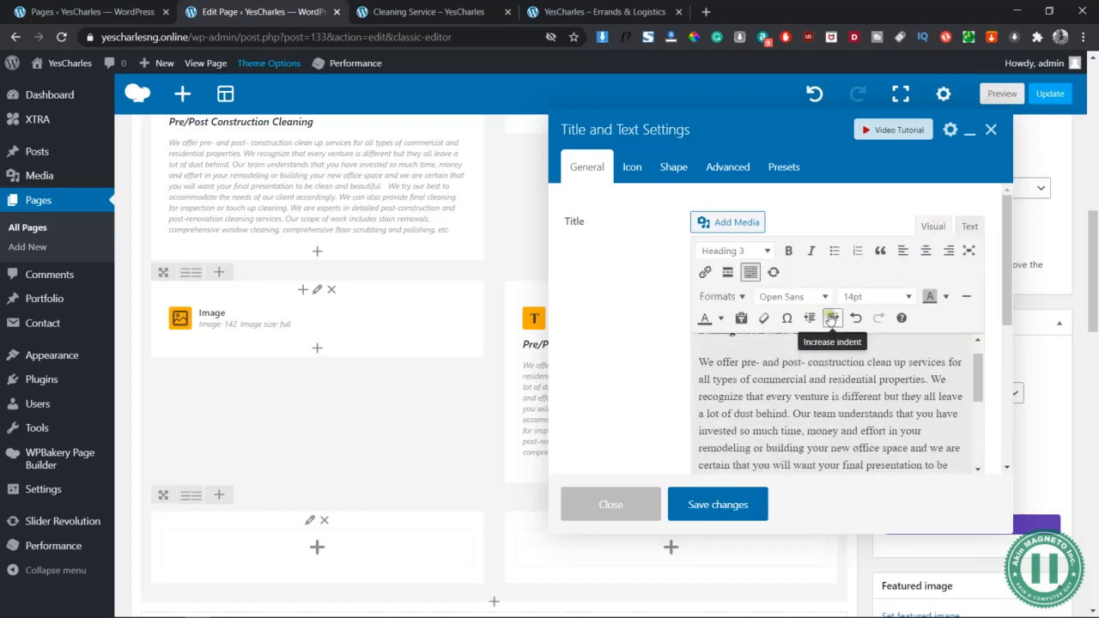
scroll(971, 464, "up", 1)
In Word, split the fumigation text after 'Control).' and select the first paragraph
key("alt+Tab")
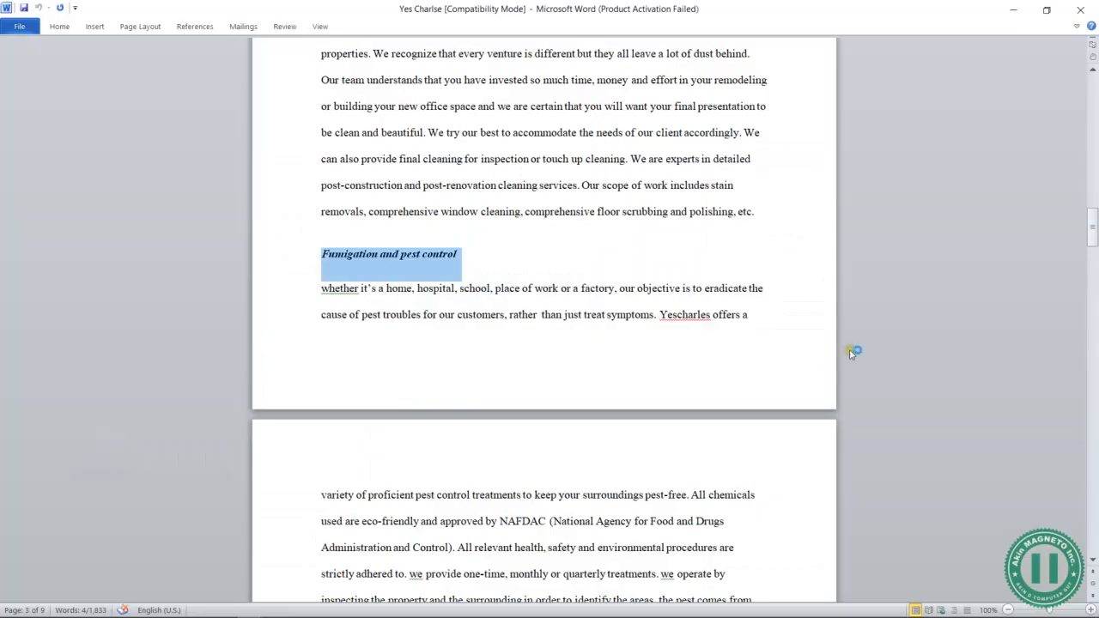
scroll(541, 343, "down", 2)
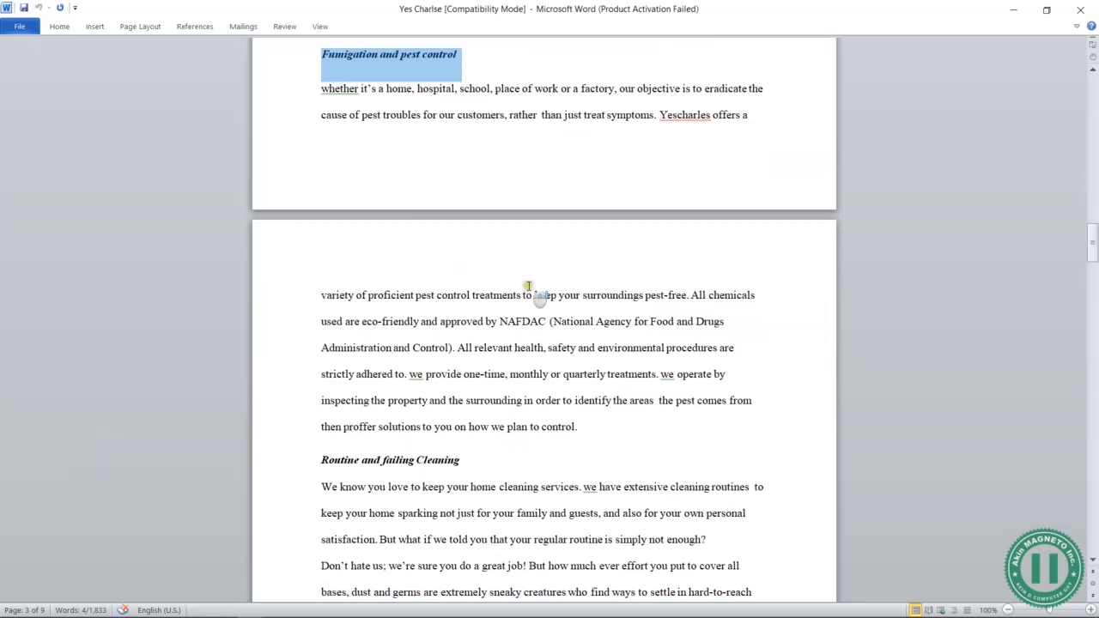
left_click(456, 348)
key("Return")
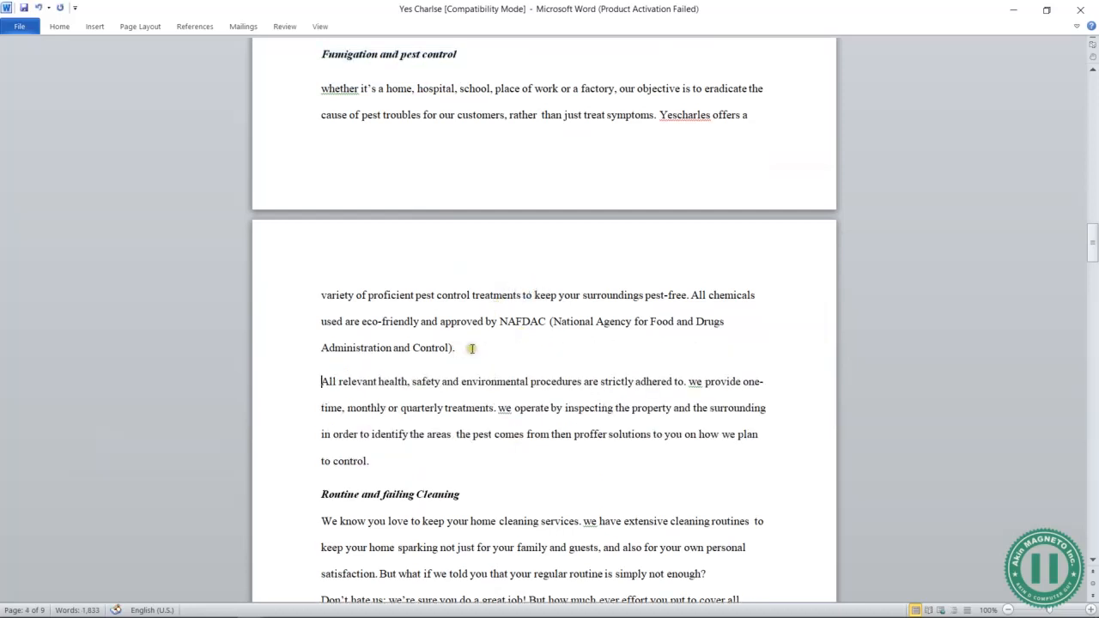
scroll(468, 347, "up", 1)
left_click_drag(456, 426, 322, 166)
key("ctrl+c")
key("alt+Tab")
scroll(875, 423, "down", 2)
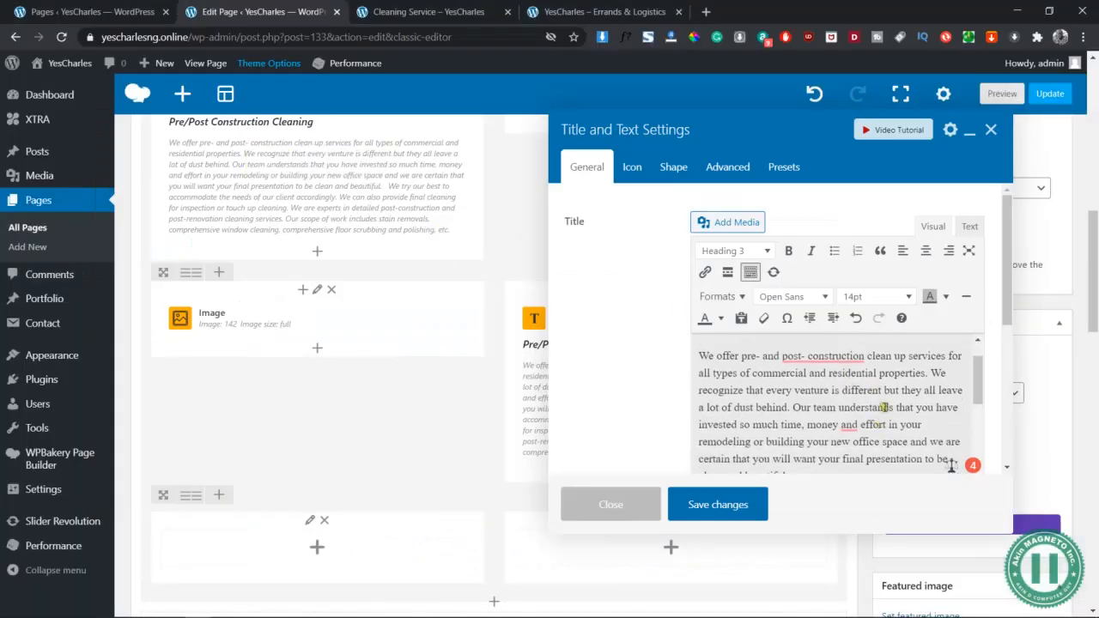
Paste the first pest-control paragraph over the old 'We offer' paragraph
left_click_drag(793, 426, 678, 383)
left_click(967, 228)
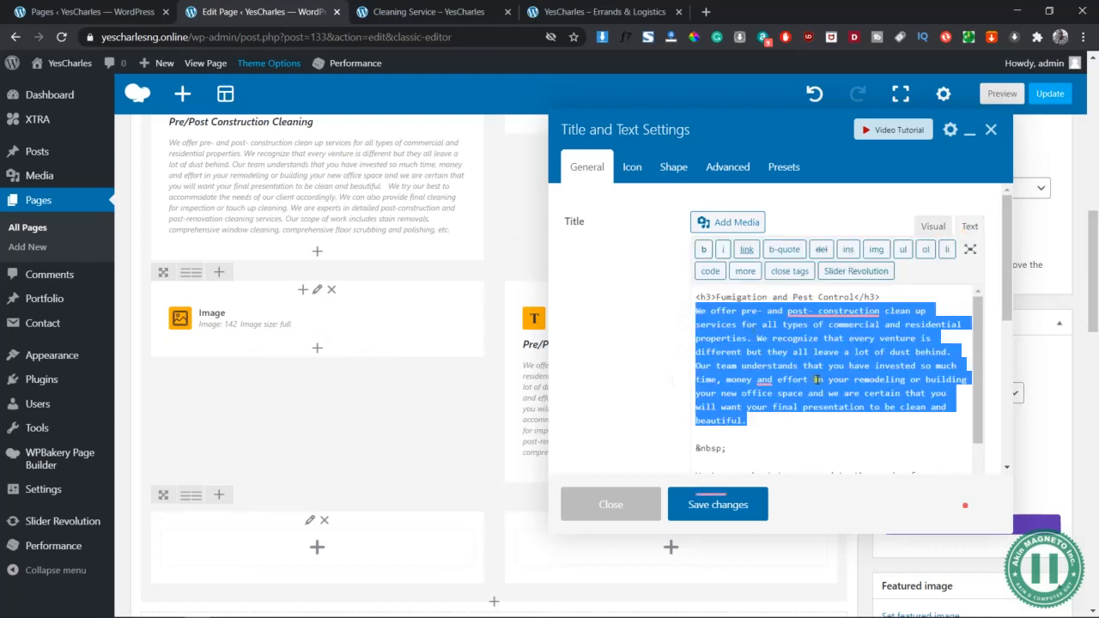
key("ctrl+v")
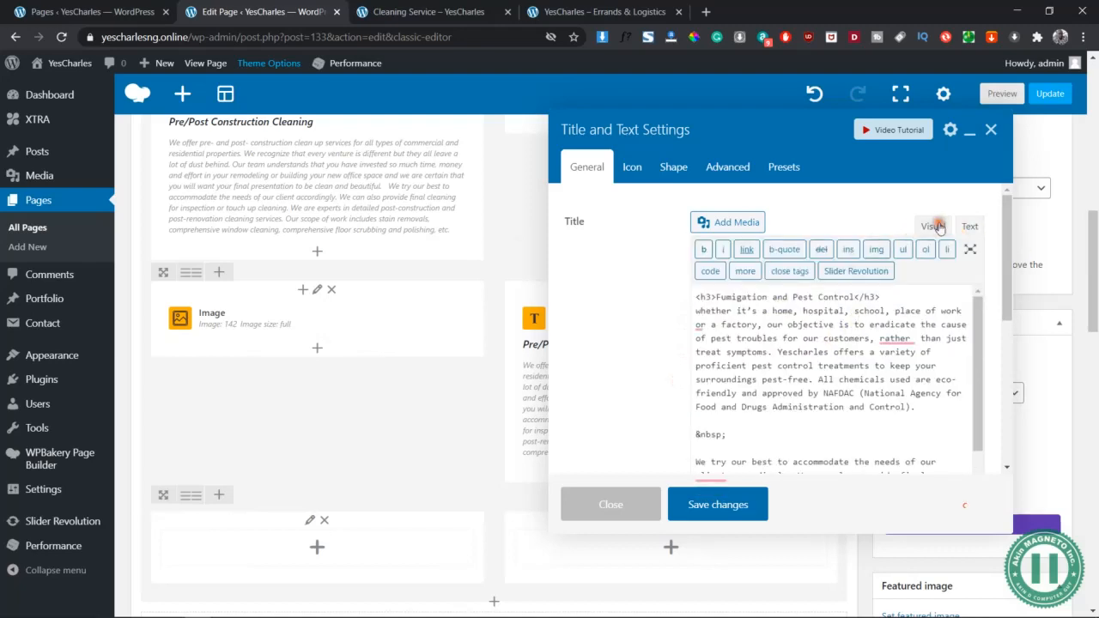
left_click(933, 226)
scroll(841, 373, "down", 5)
scroll(784, 393, "up", 2)
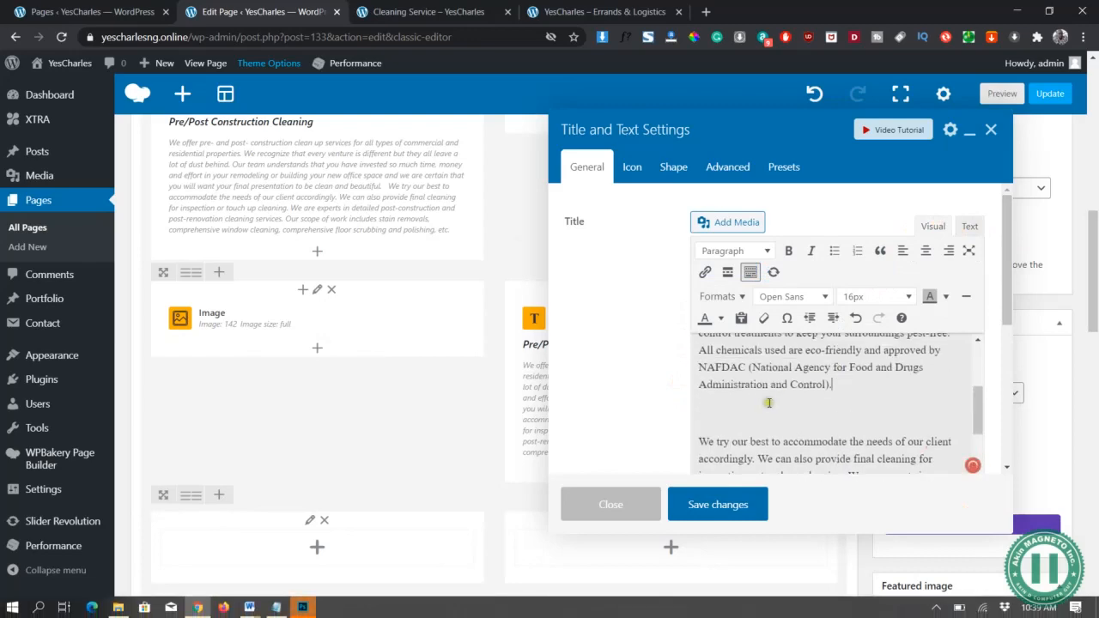
Copy the 'All relevant health' paragraph from Word and select the old second paragraph
key("alt+Tab")
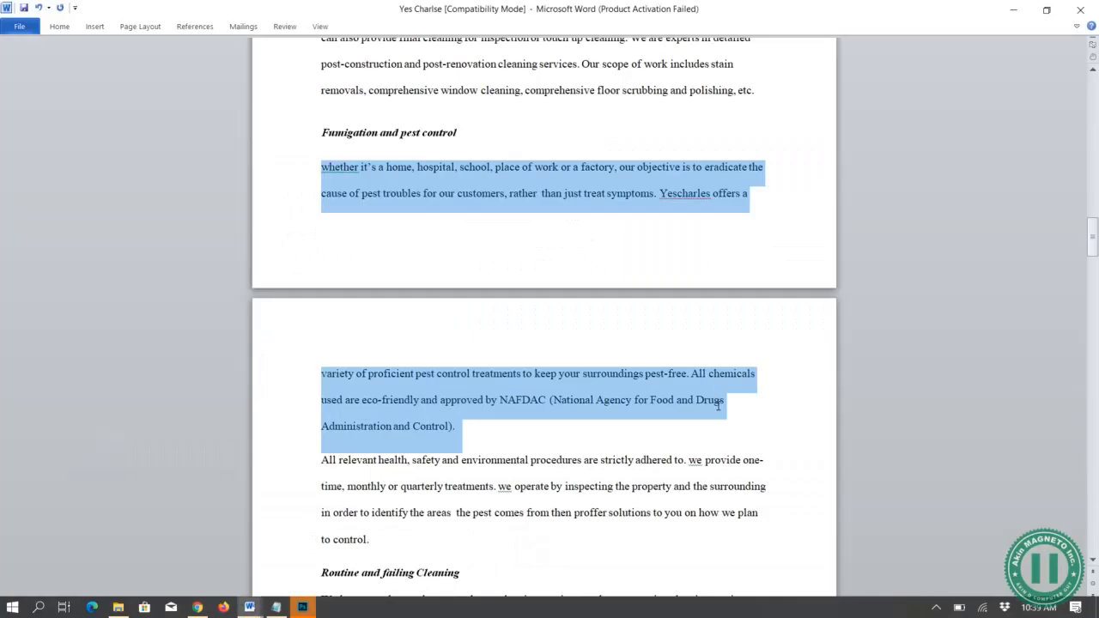
scroll(521, 417, "down", 3)
mouse_move(363, 395)
left_mouse_down()
mouse_move(329, 353)
mouse_move(319, 319)
left_mouse_up()
key("ctrl+c")
key("alt+Tab")
scroll(717, 378, "down", 2)
left_click_drag(701, 362, 832, 468)
scroll(830, 361, "down", 2)
scroll(840, 239, "up", 2)
scroll(840, 239, "down", 2)
scroll(628, 283, "up", 3)
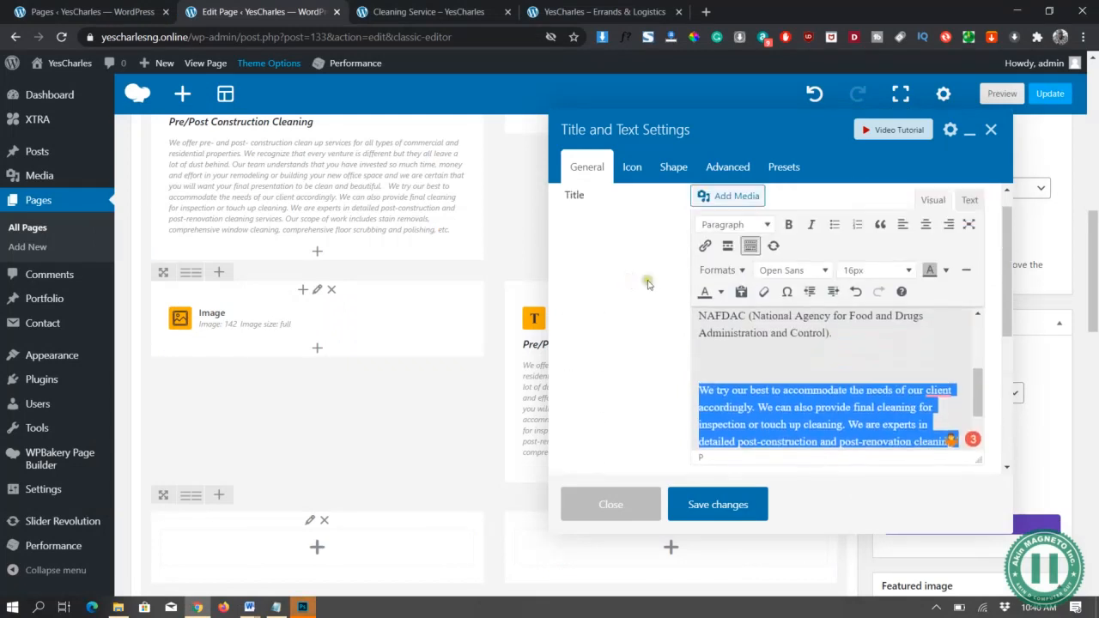
scroll(782, 359, "down", 2)
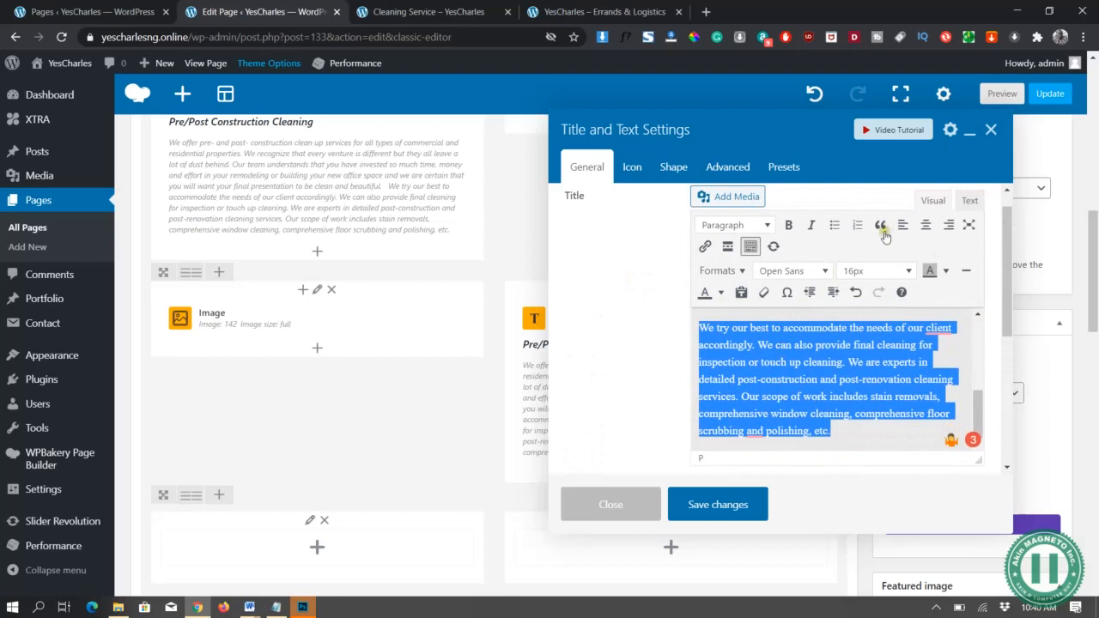
Paste the health and safety paragraph over it and save the Fumigation text block
left_click(968, 201)
scroll(822, 420, "down", 1)
scroll(822, 419, "down", 1)
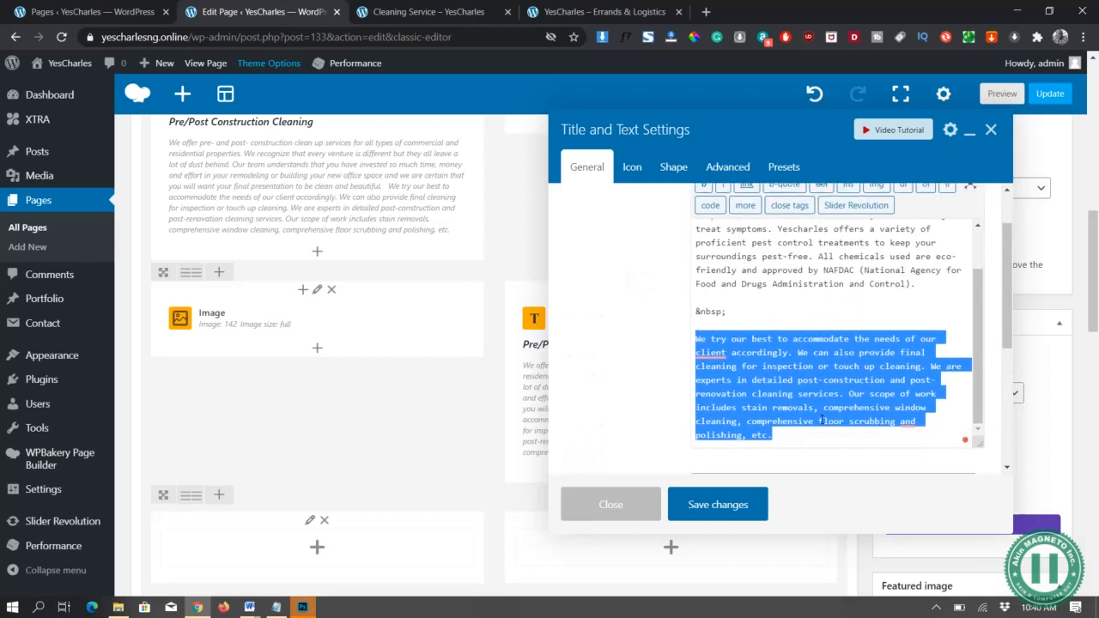
key("ctrl+v")
scroll(877, 367, "up", 3)
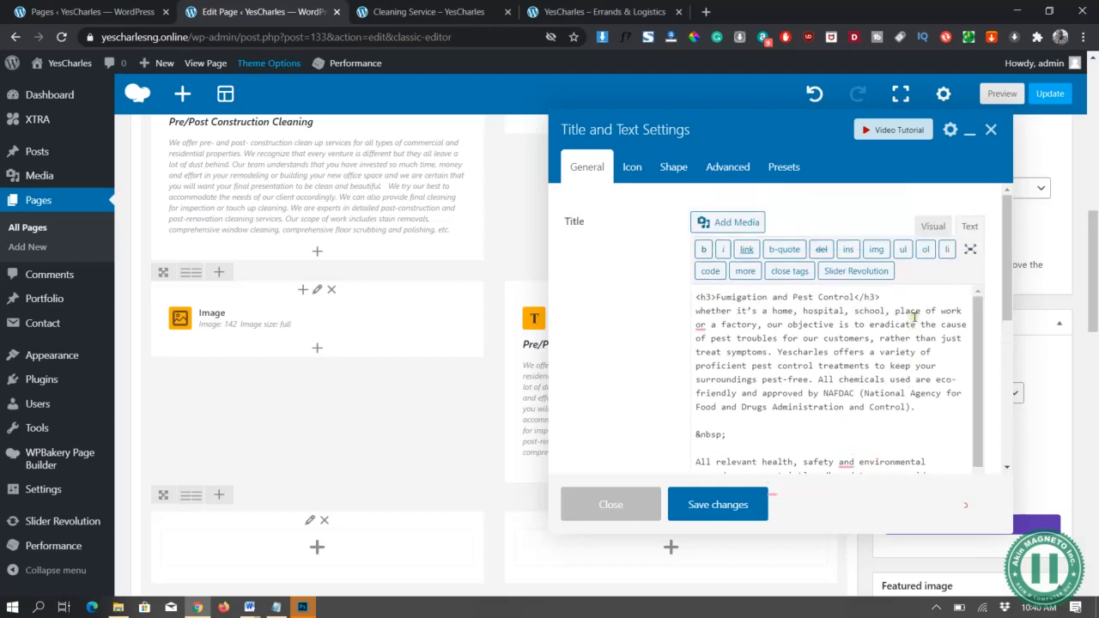
left_click(933, 227)
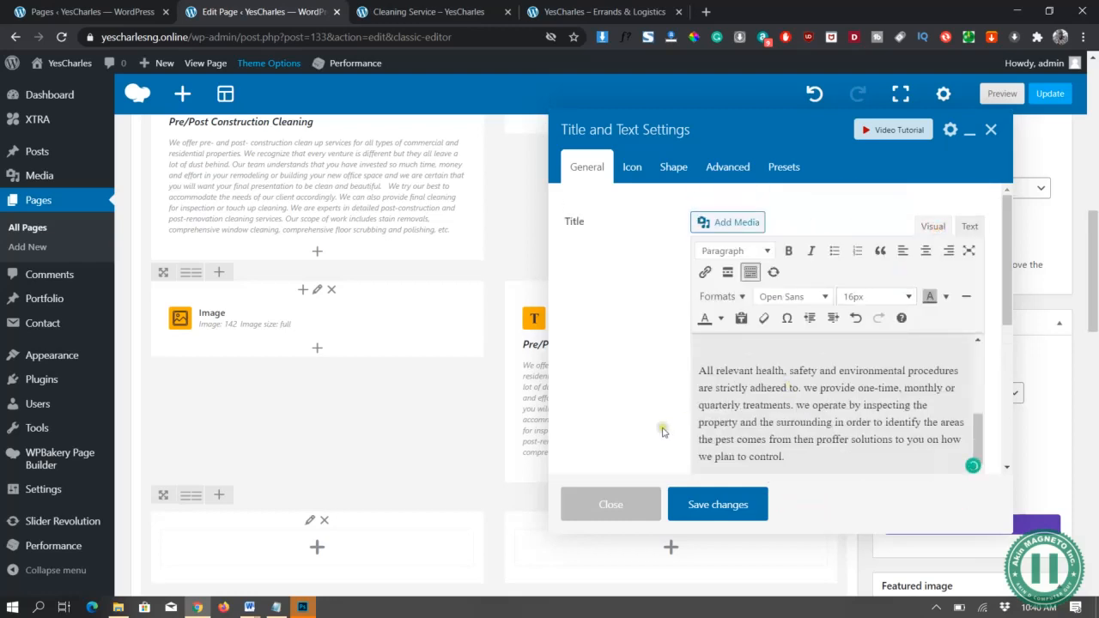
scroll(735, 404, "up", 2)
scroll(747, 395, "up", 2)
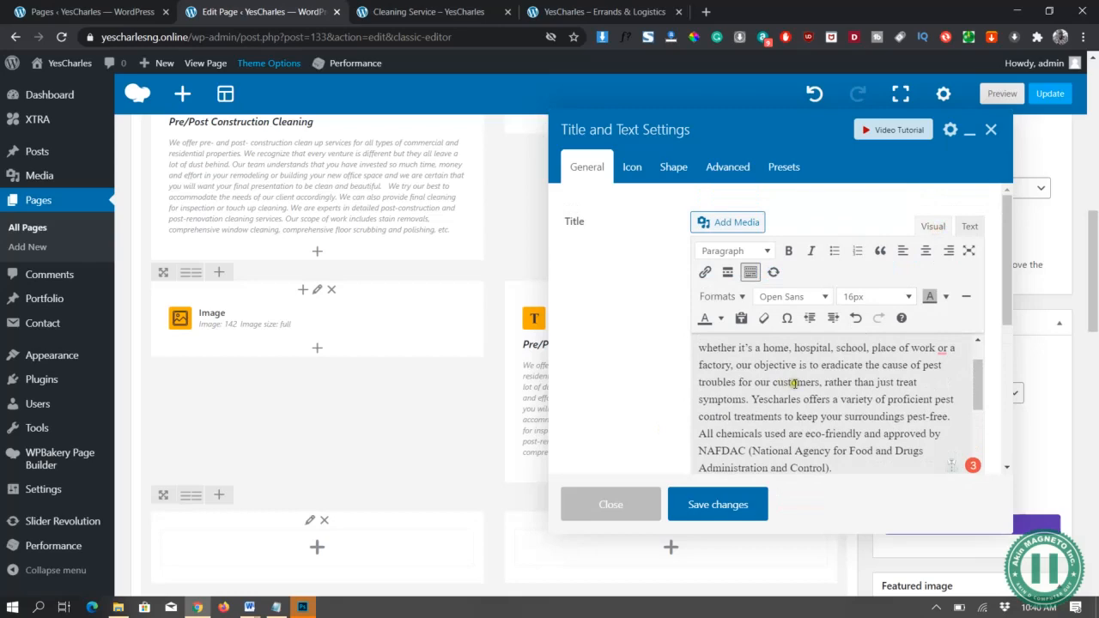
scroll(808, 390, "up", 1)
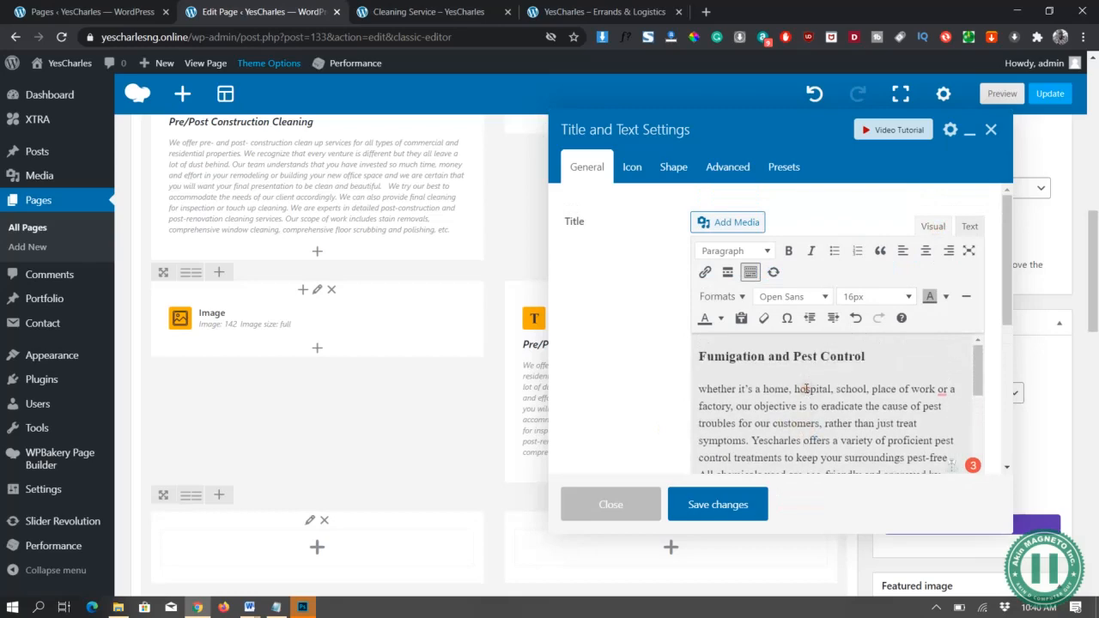
left_click(718, 505)
Preview the page and scroll through the Fumigation and Pest Control row at desktop width
left_click(996, 94)
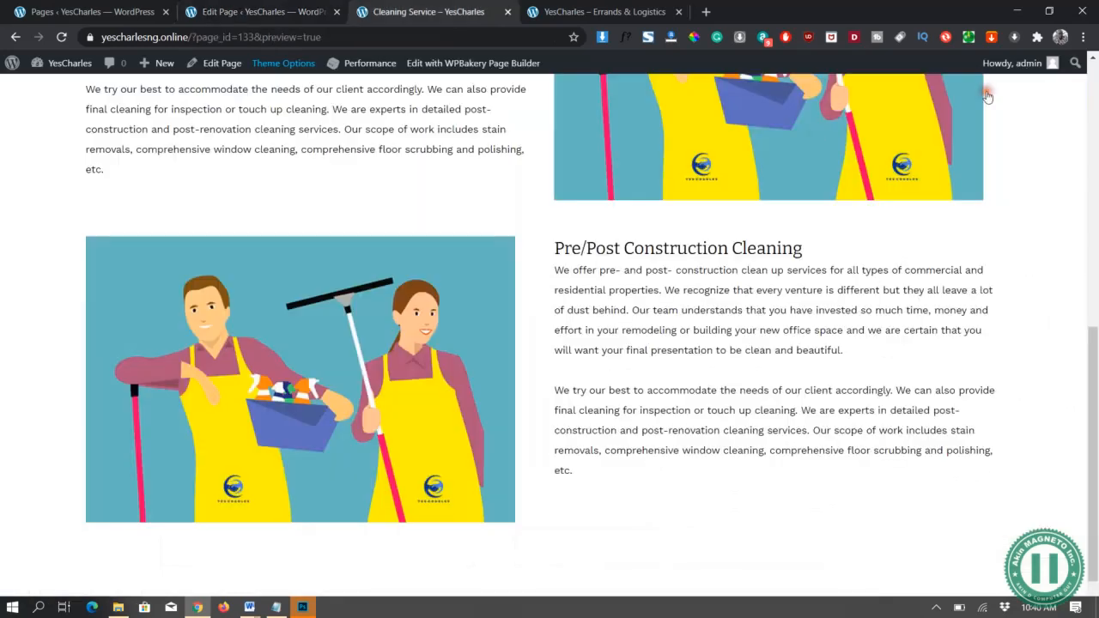
scroll(592, 344, "up", 1)
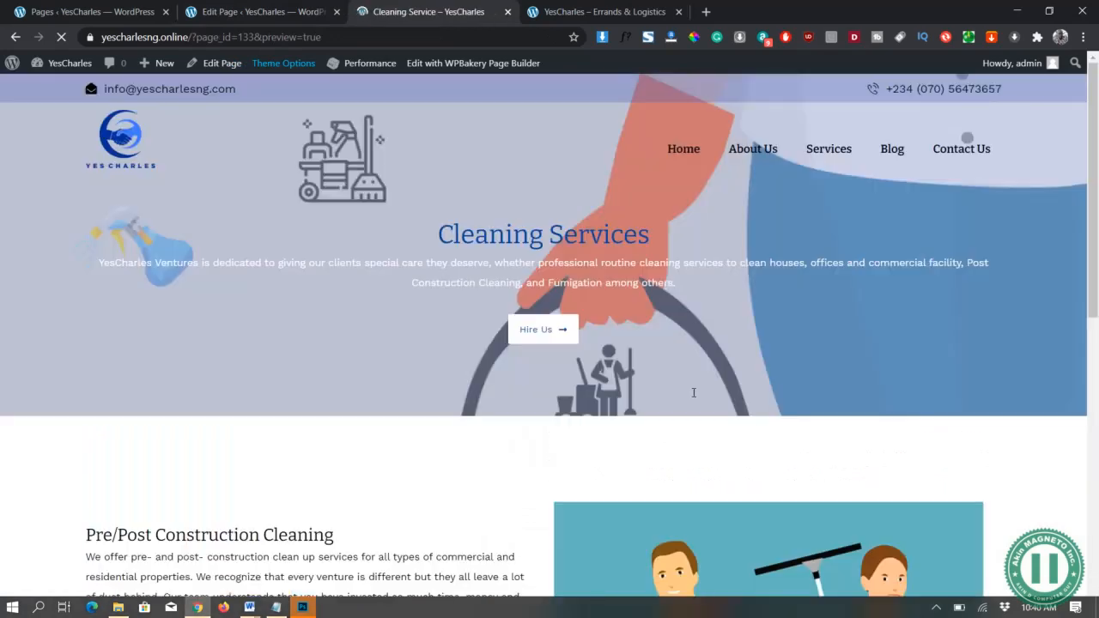
scroll(694, 392, "down", 8)
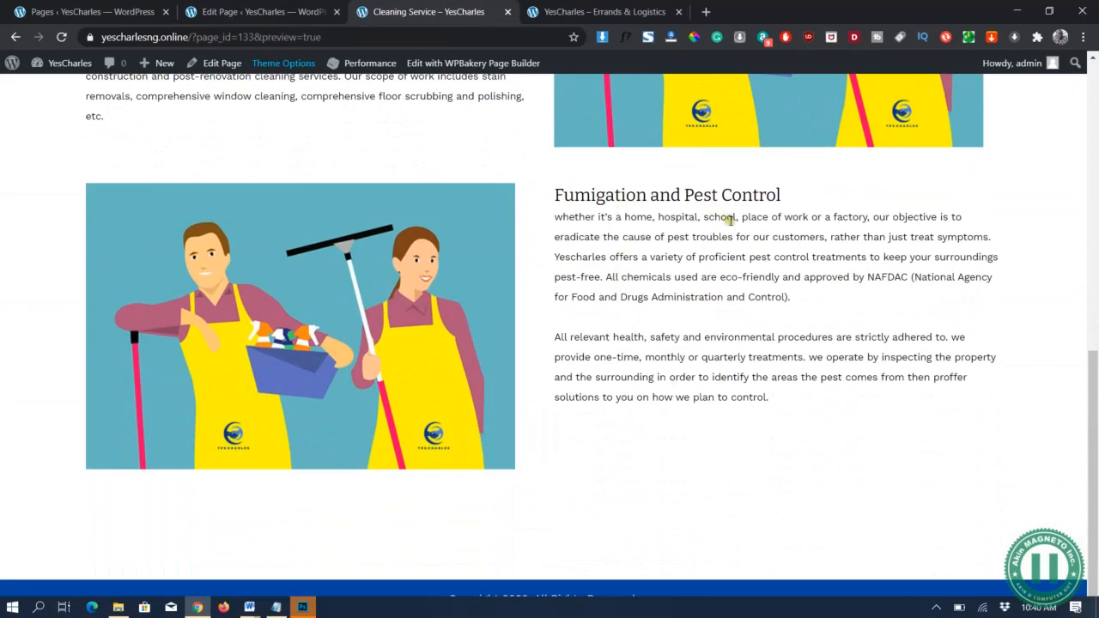
scroll(676, 262, "up", 3)
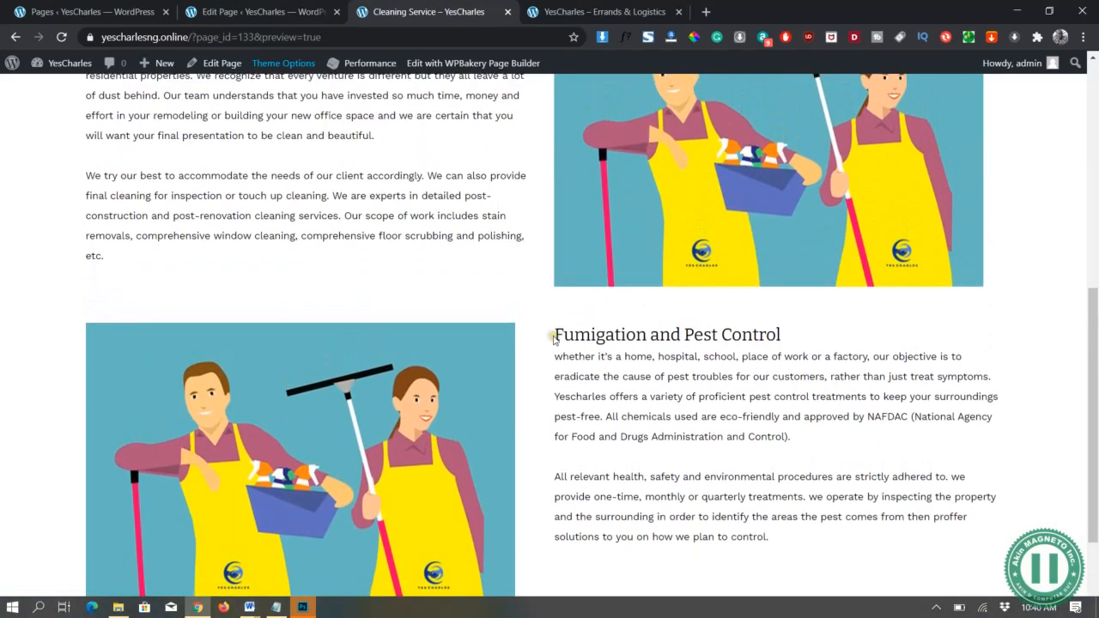
scroll(554, 341, "down", 2)
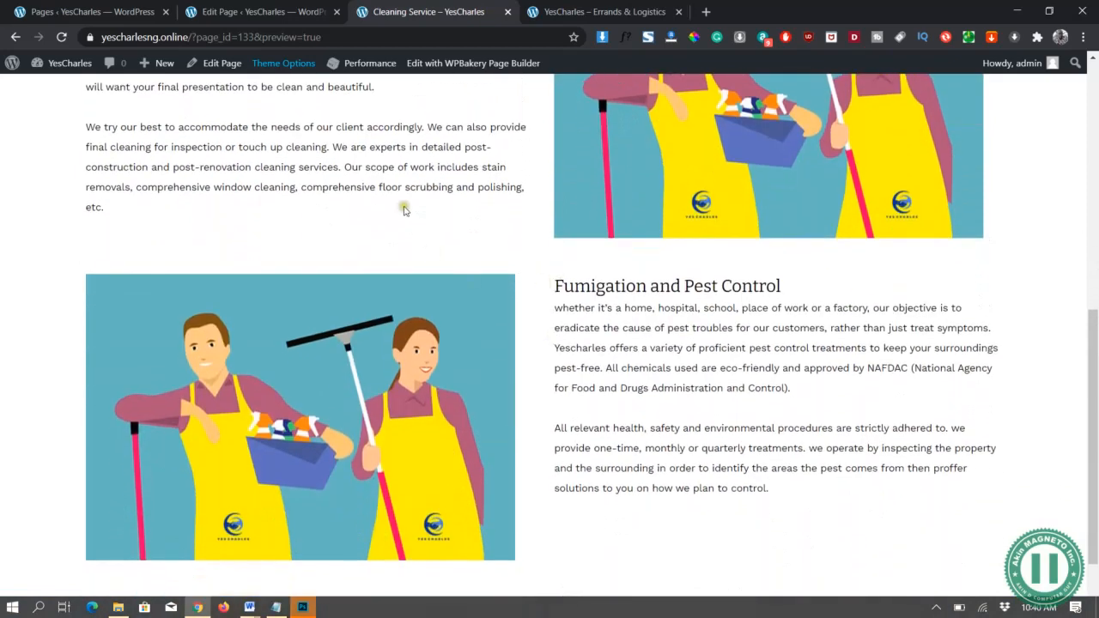
Check the row in DevTools mobile view via Inspect, then return to the Edit Page tab
right_click(405, 209)
left_click(448, 454)
scroll(572, 321, "up", 3)
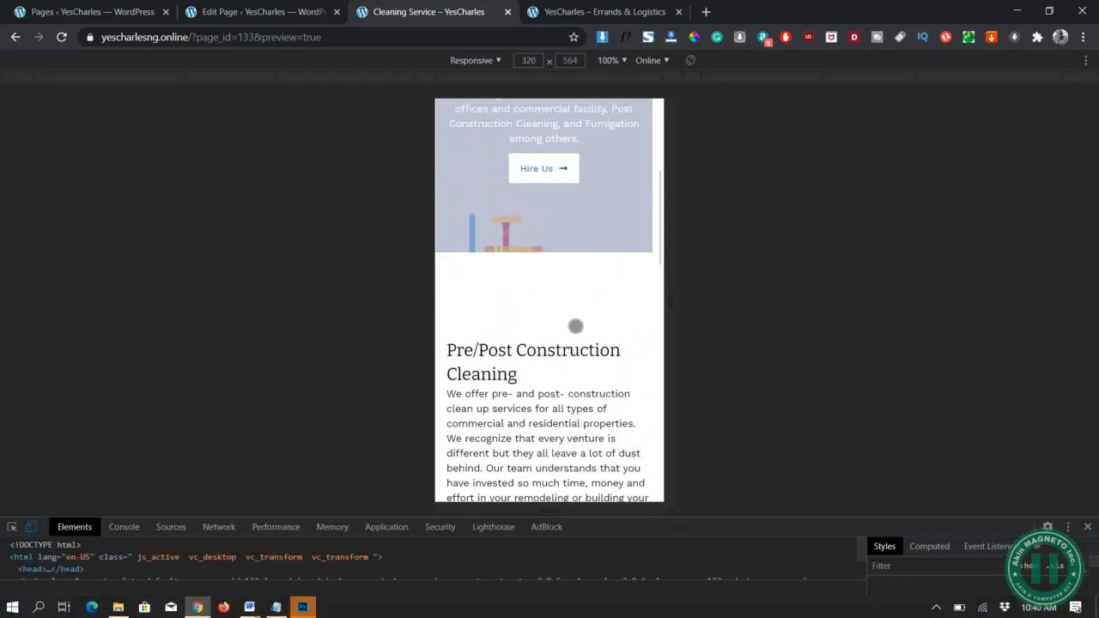
scroll(575, 327, "down", 1)
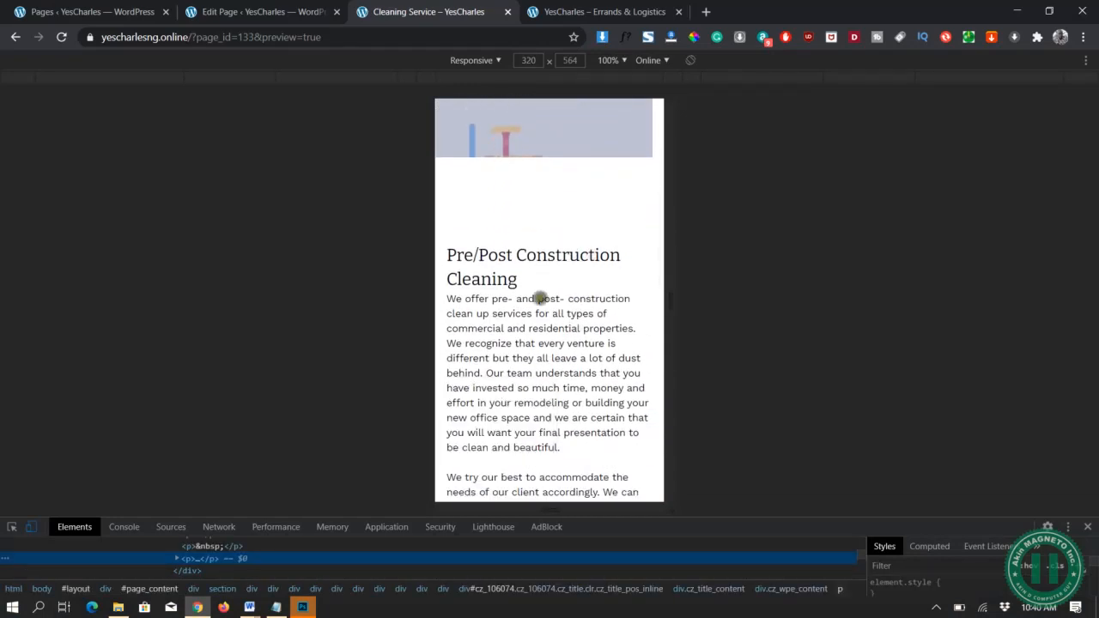
scroll(549, 226, "up", 3)
scroll(550, 306, "down", 7)
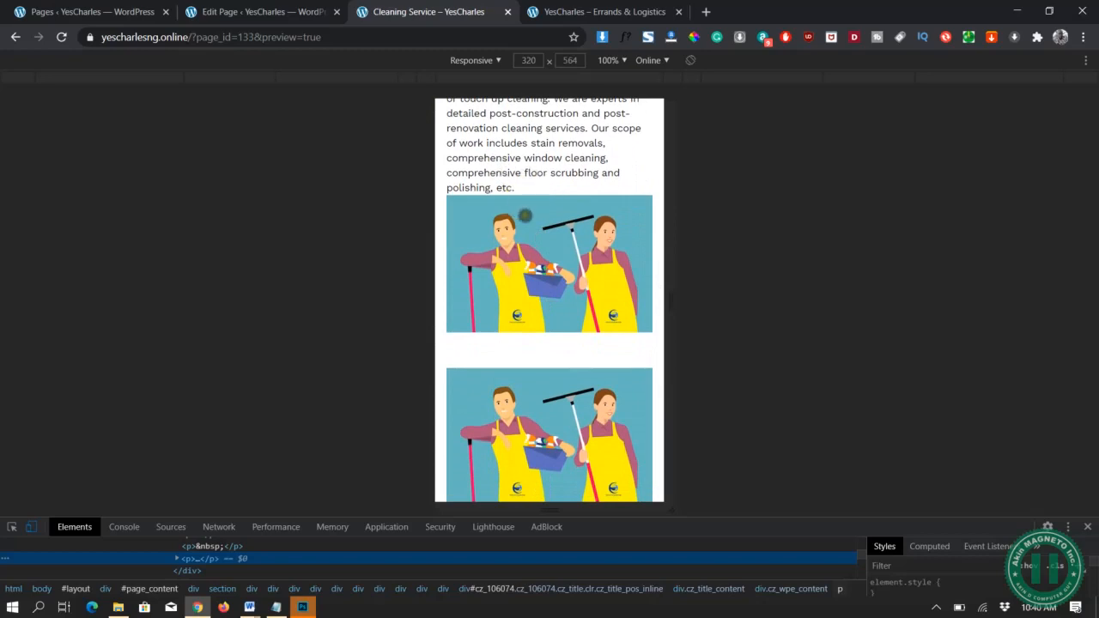
scroll(525, 216, "down", 3)
scroll(550, 133, "up", 1)
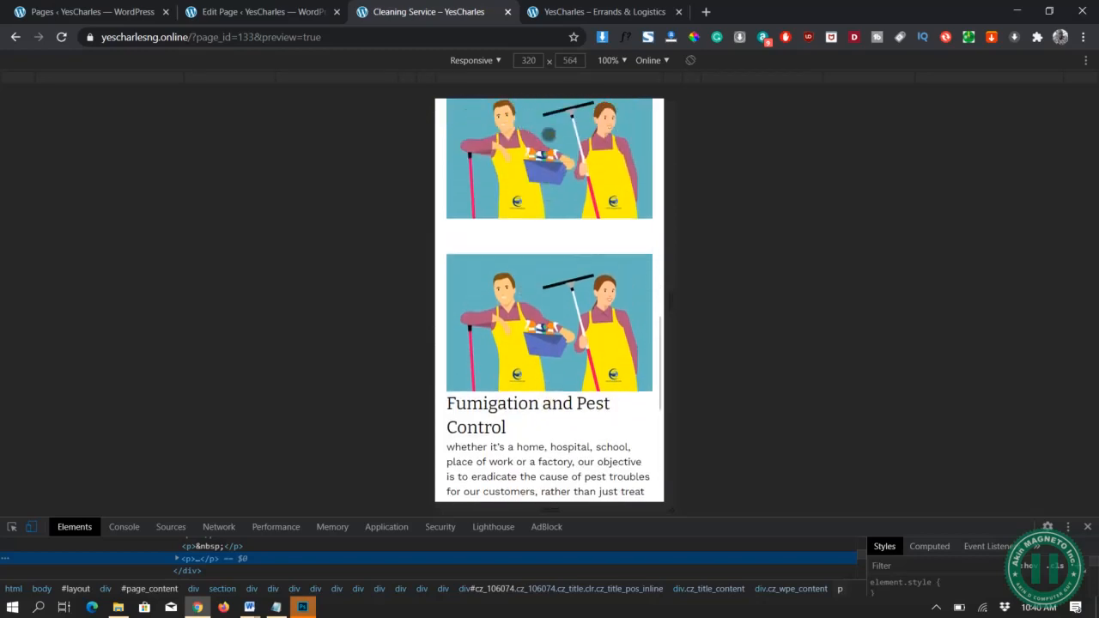
scroll(570, 420, "down", 5)
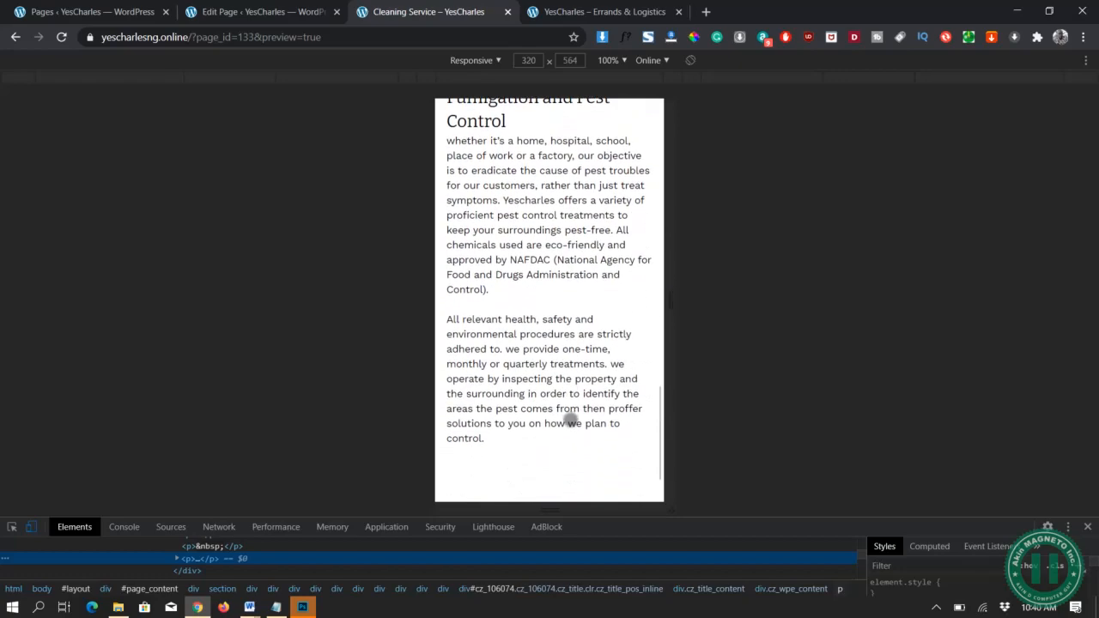
scroll(519, 190, "up", 5)
scroll(518, 190, "up", 4)
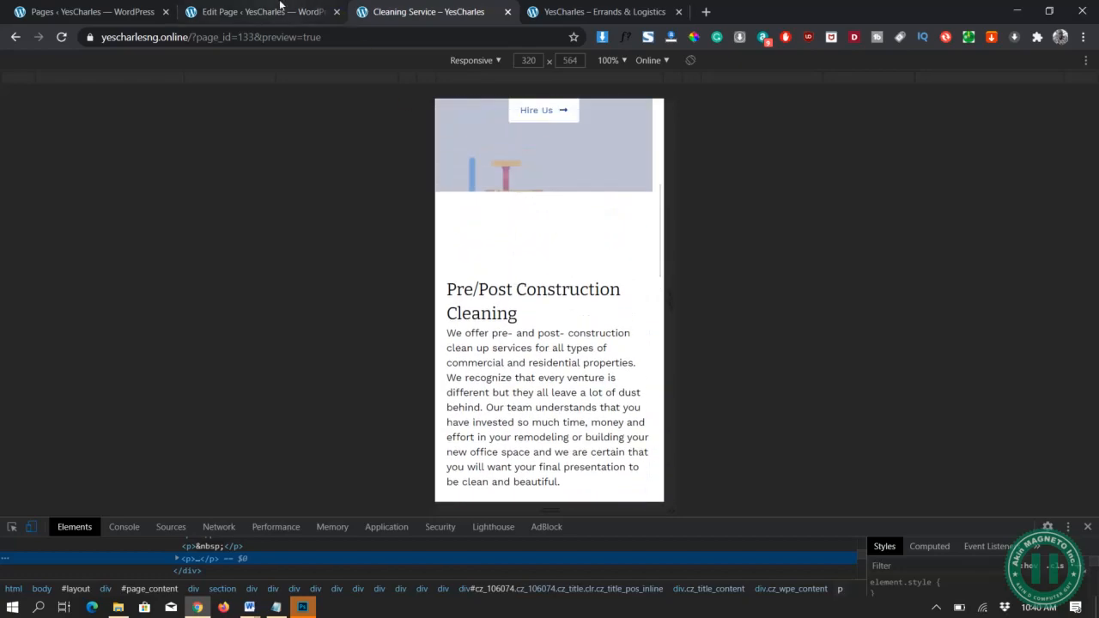
key("ctrl+shift+Tab")
scroll(568, 399, "up", 1)
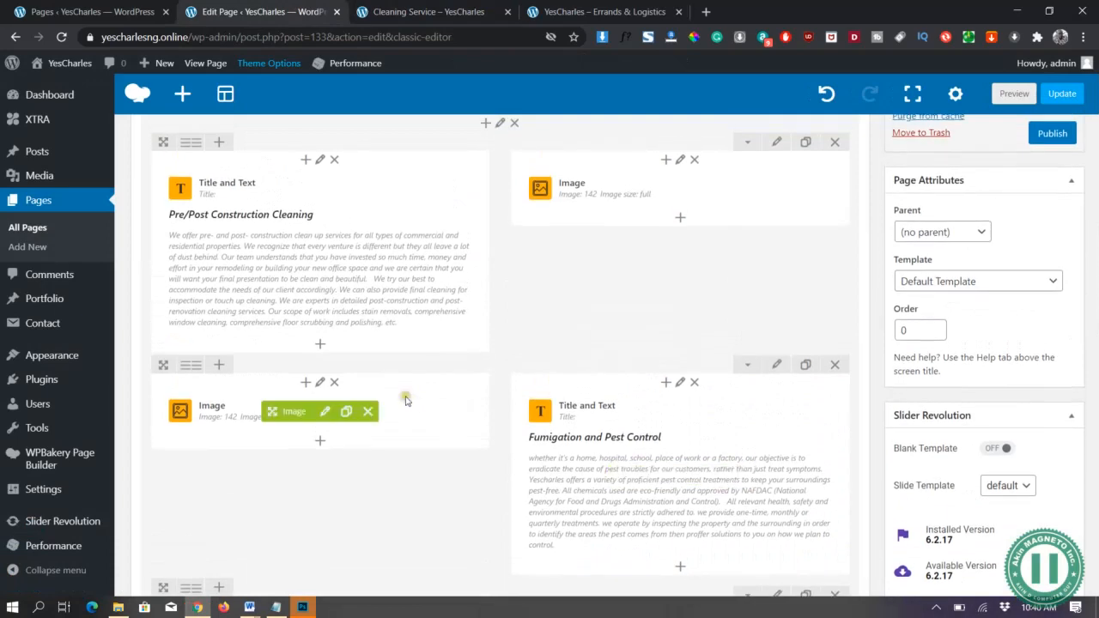
Add a Gap under the Pre/Post text with desktop height cleared and 30px on mobile, then save
left_click(320, 346)
type("gap")
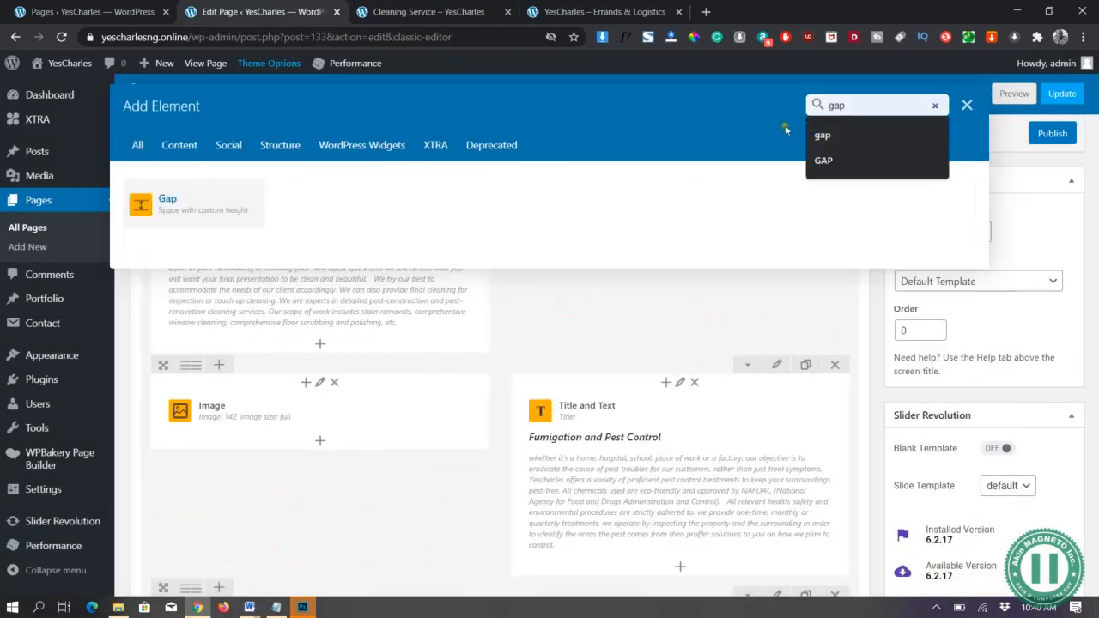
left_click(217, 184)
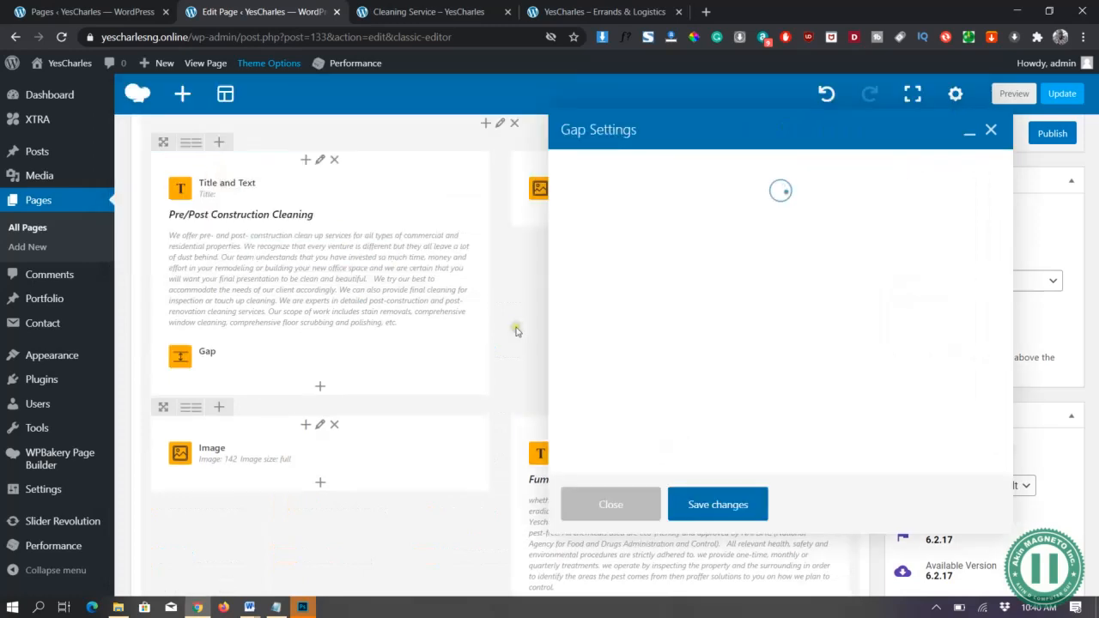
double_click(747, 180)
key("BackSpace")
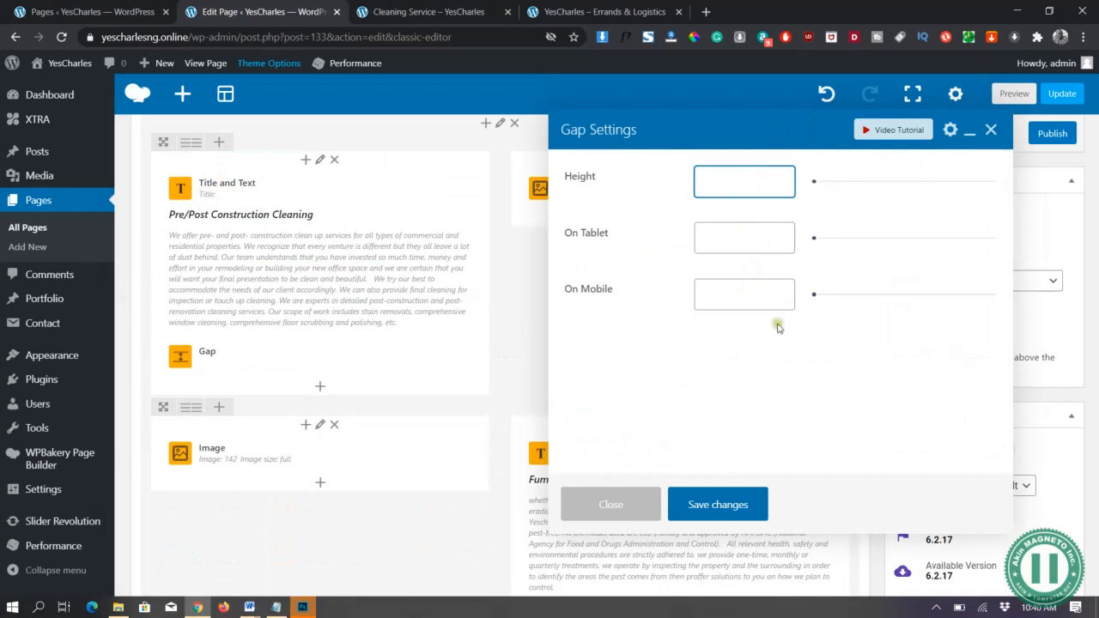
left_click(747, 297)
type("30px")
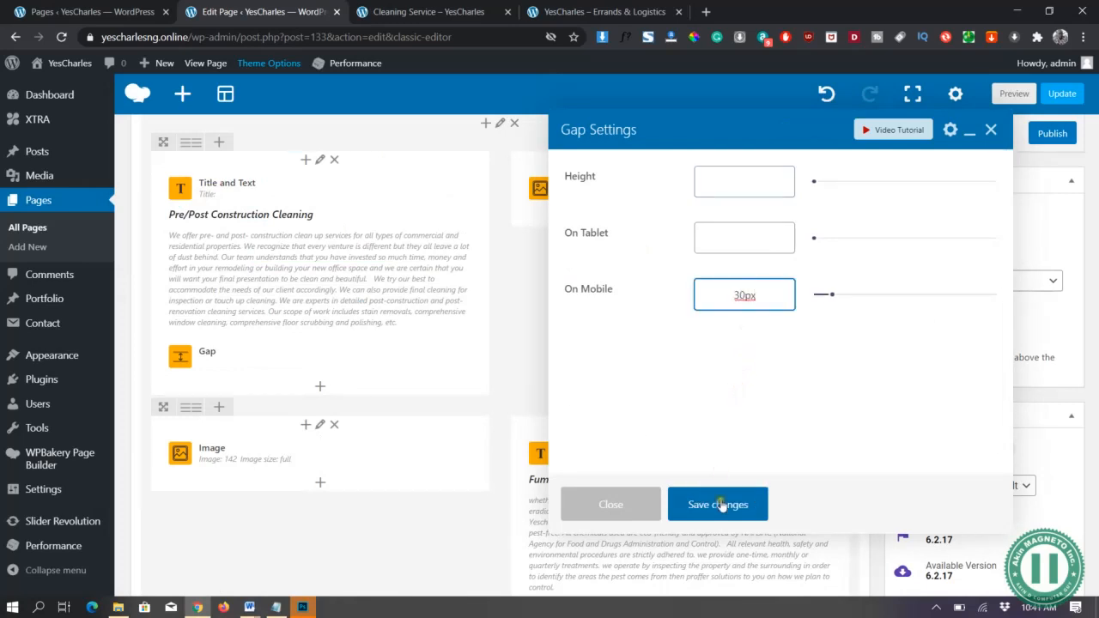
left_click(719, 505)
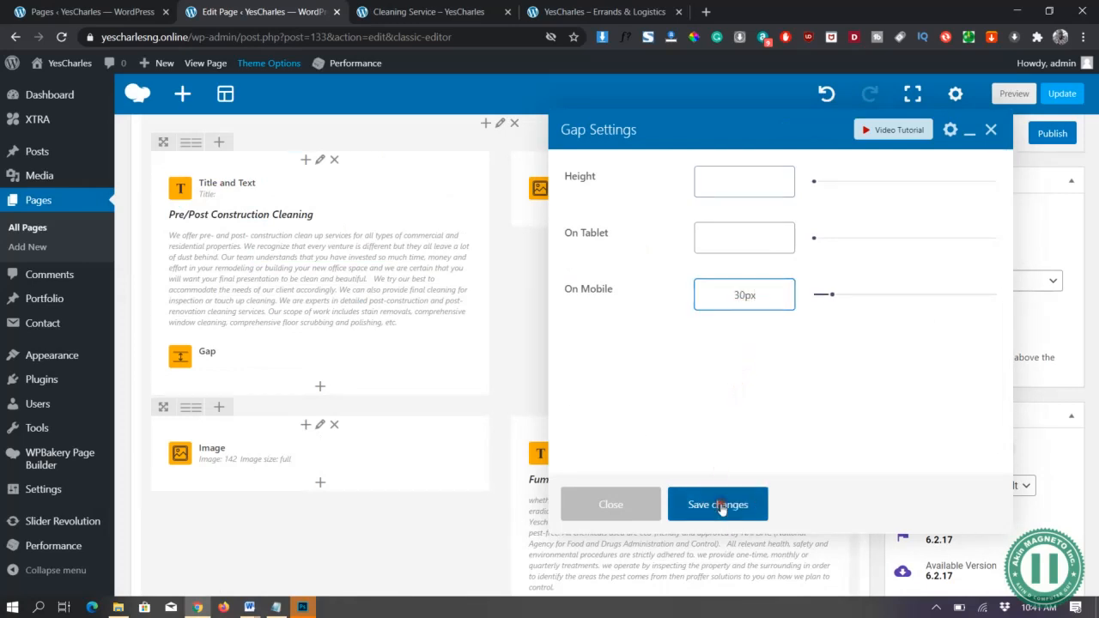
Preview the page, scroll through the mobile view, then close DevTools for the desktop layout
left_click(1012, 93)
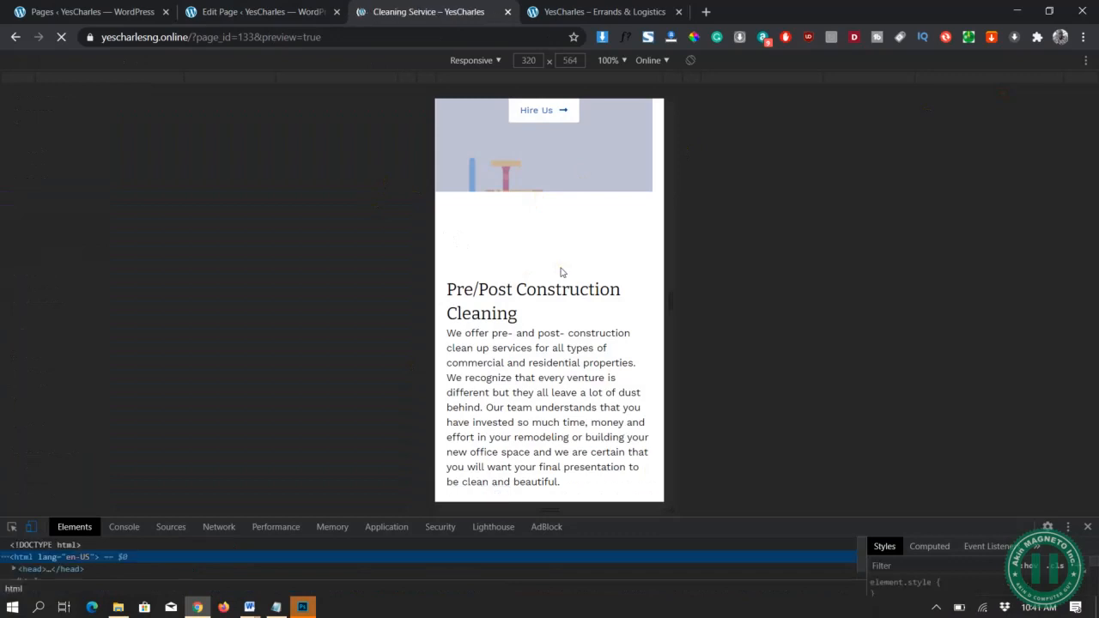
scroll(560, 272, "down", 6)
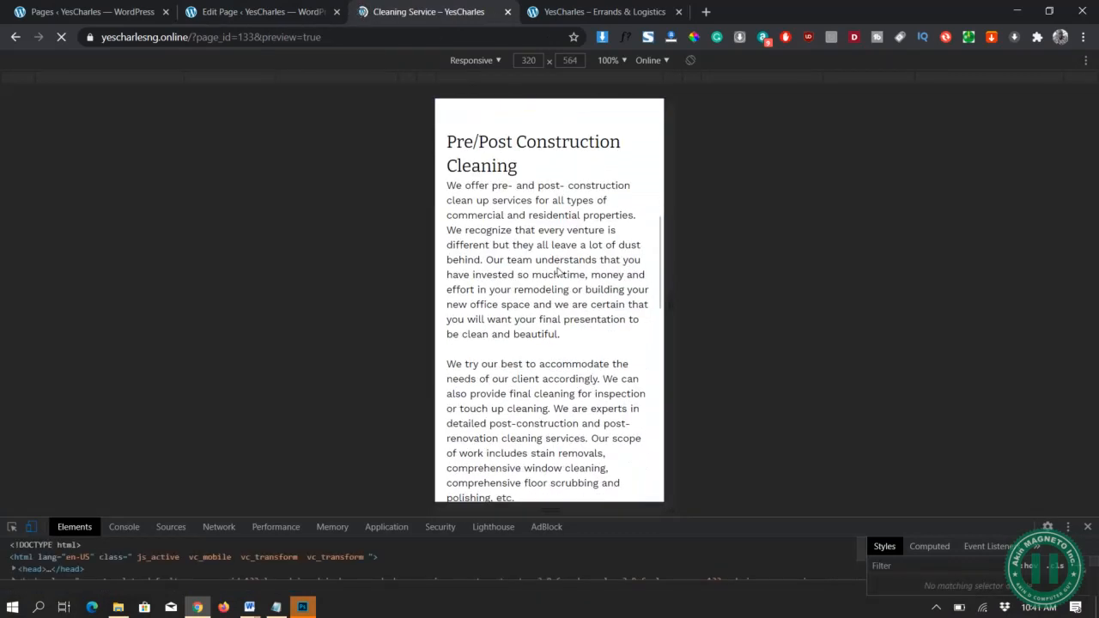
scroll(560, 272, "down", 5)
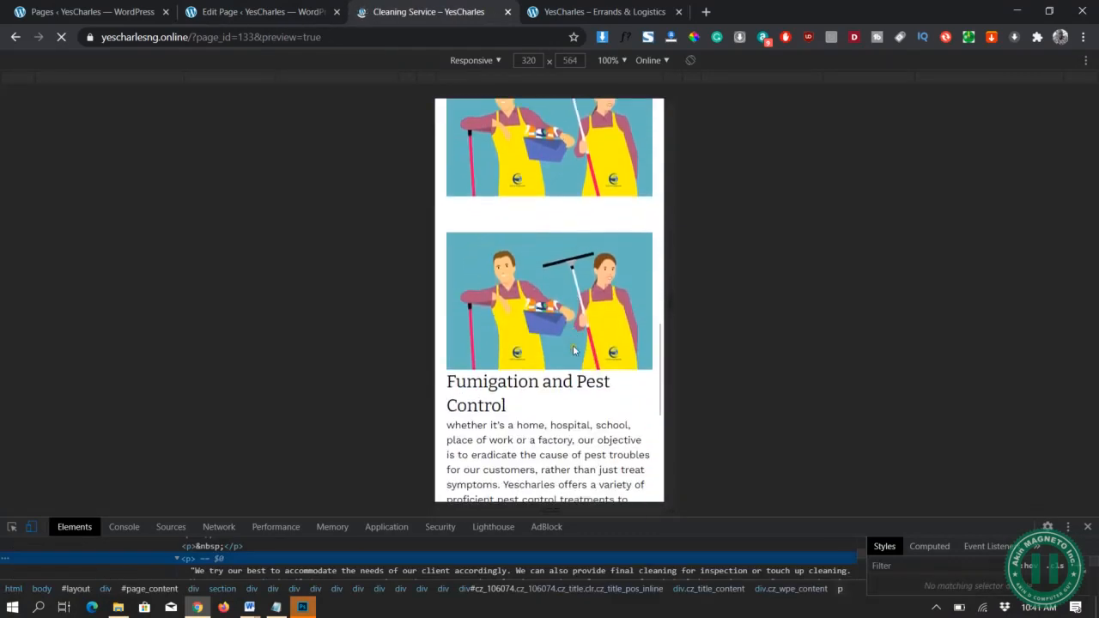
scroll(573, 345, "down", 1)
left_click(1088, 526)
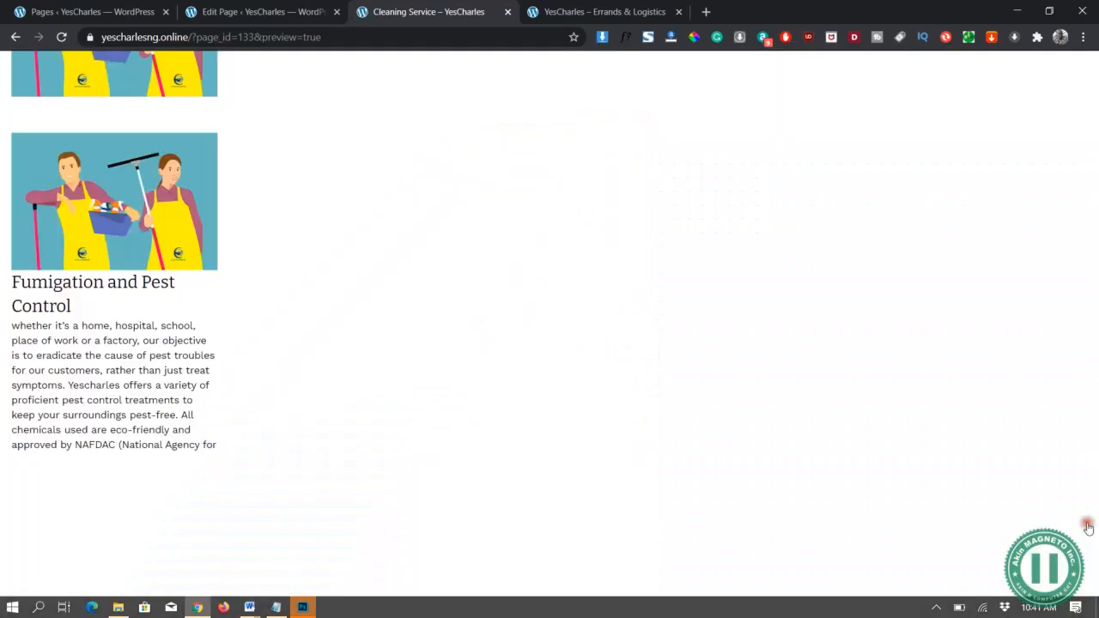
Select the bucket-303265 image in the 5 - SAMPLE DATA folder before returning to Photoshop
key("alt+Tab")
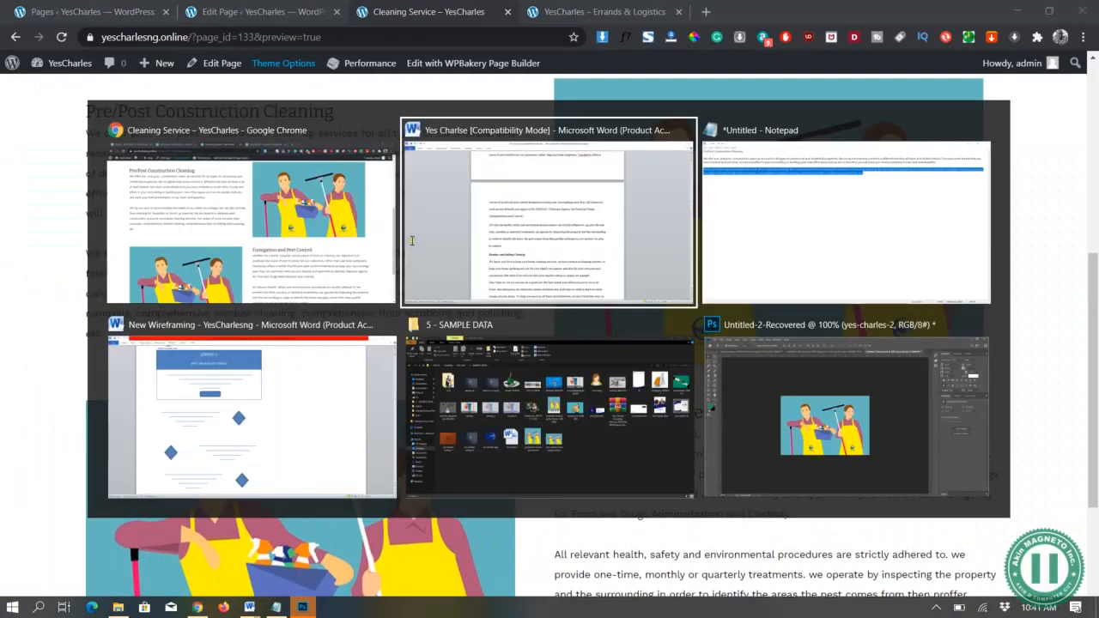
left_click(532, 325)
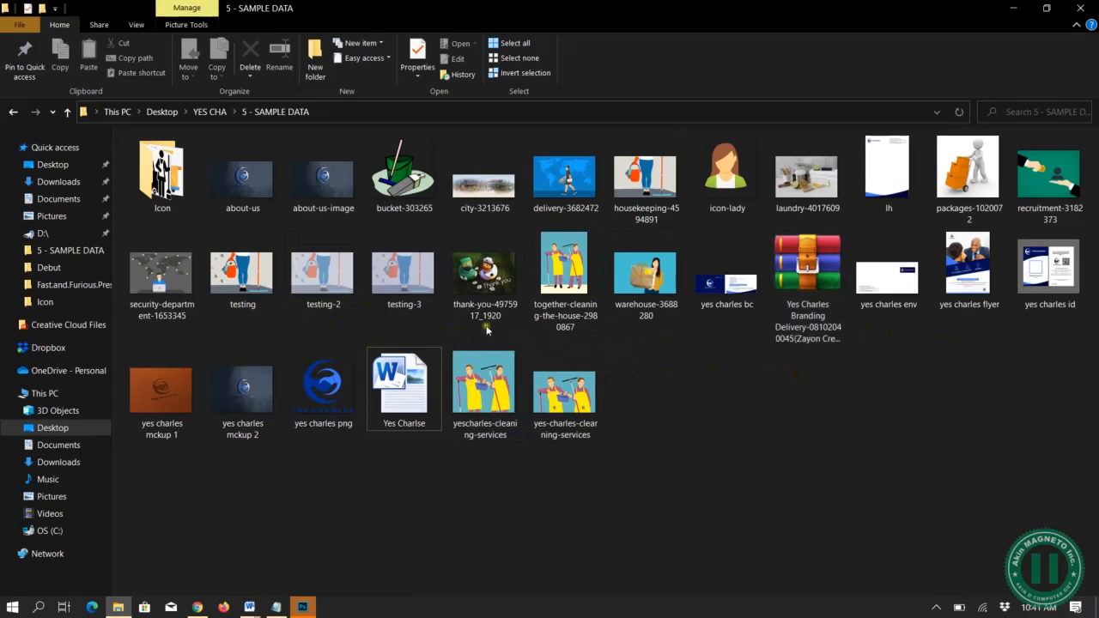
left_click(777, 479)
left_click(405, 187)
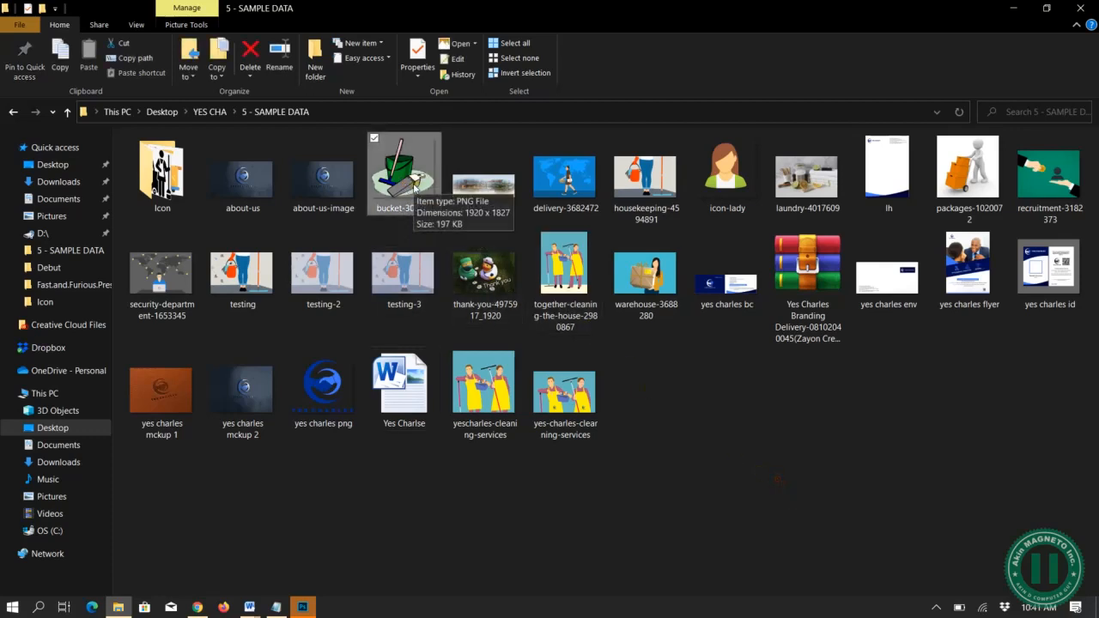
key("alt+Tab")
key("alt+Tab")
key("alt+Tab")
key("alt+Tab")
key("alt+Tab")
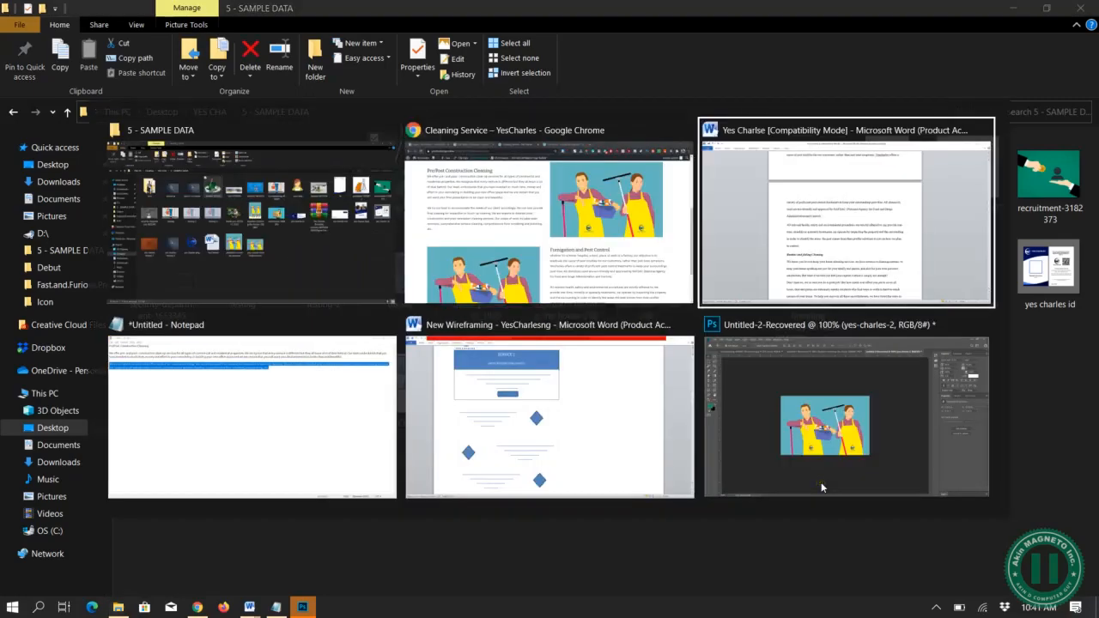
Undo the logo added to the apron and move the globe logo toward the canvas centre
key("ctrl+z")
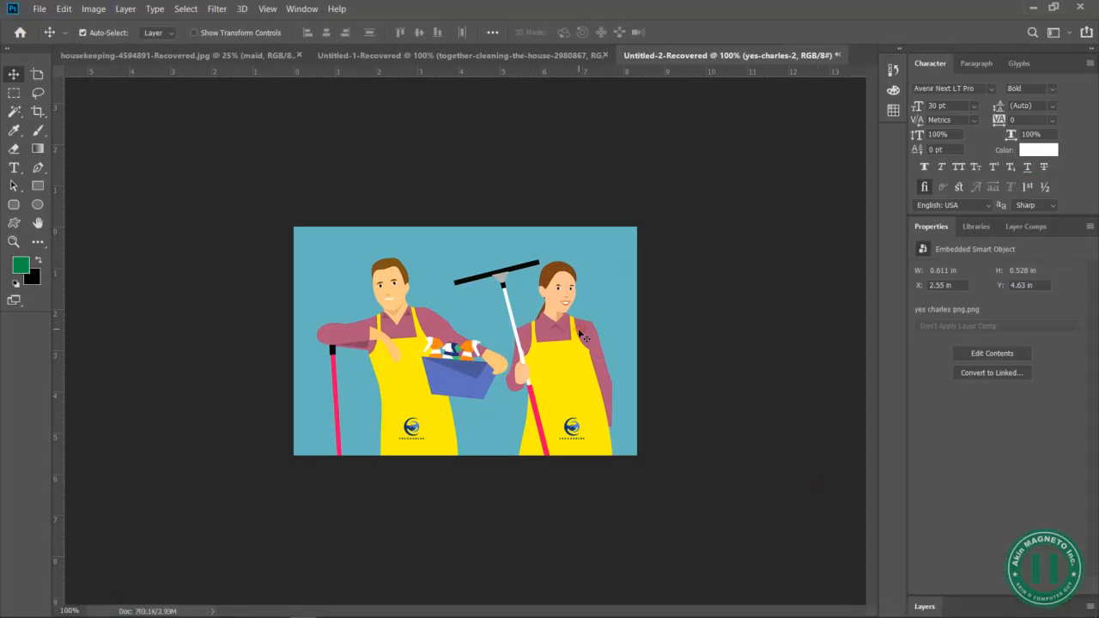
key("ctrl+z")
key("ctrl+z")
key("ctrl+z")
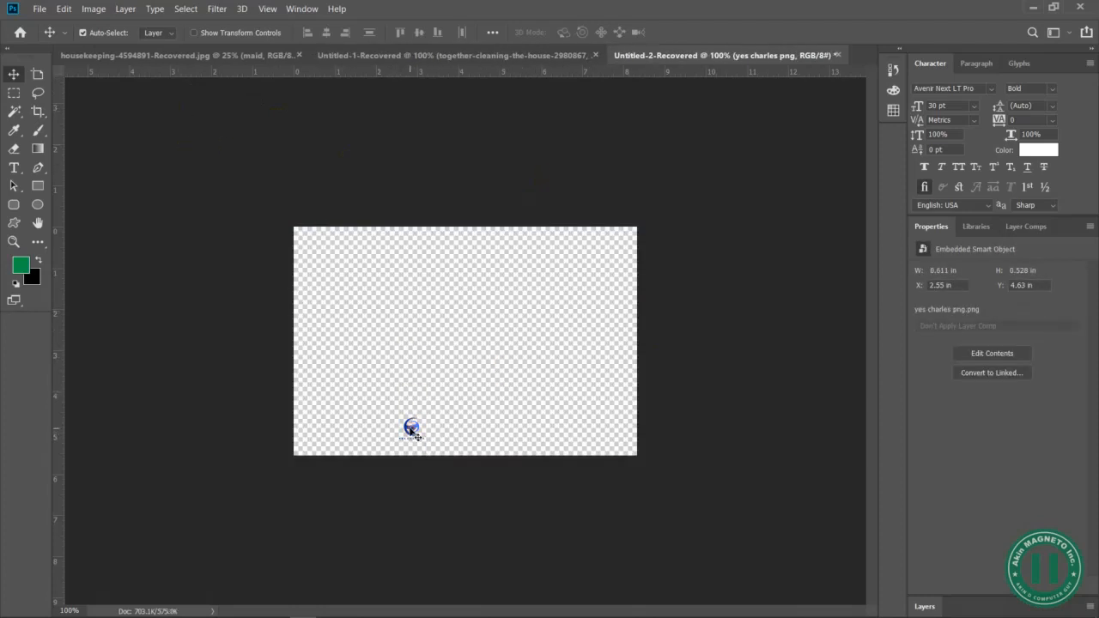
left_click_drag(412, 428, 460, 392)
Create a new 600 × 400 px transparent document
left_click(39, 9)
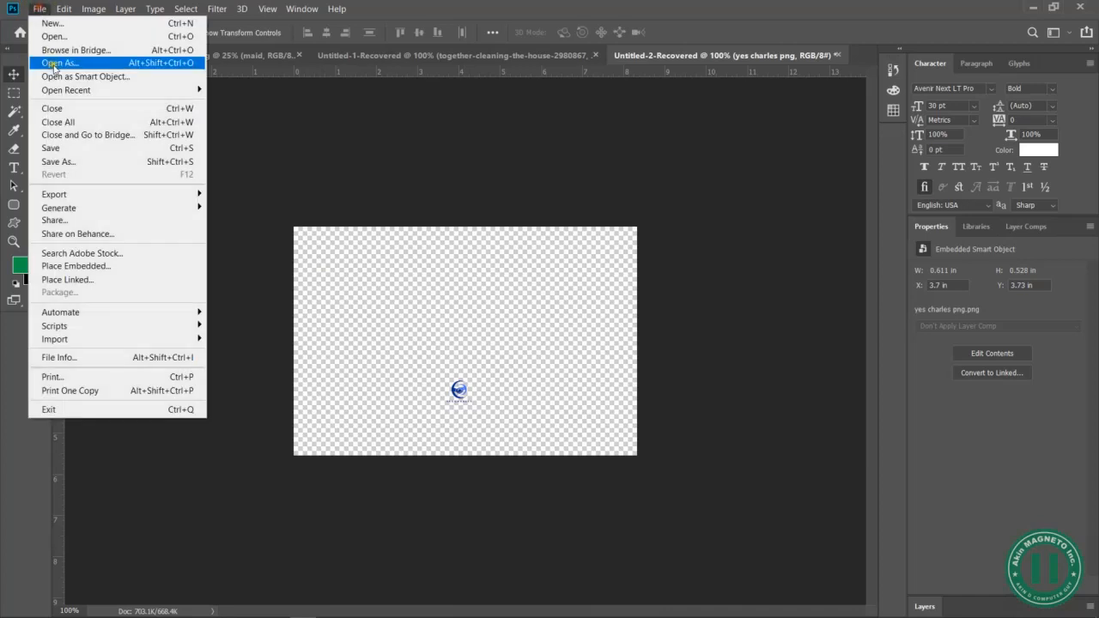
left_click(49, 24)
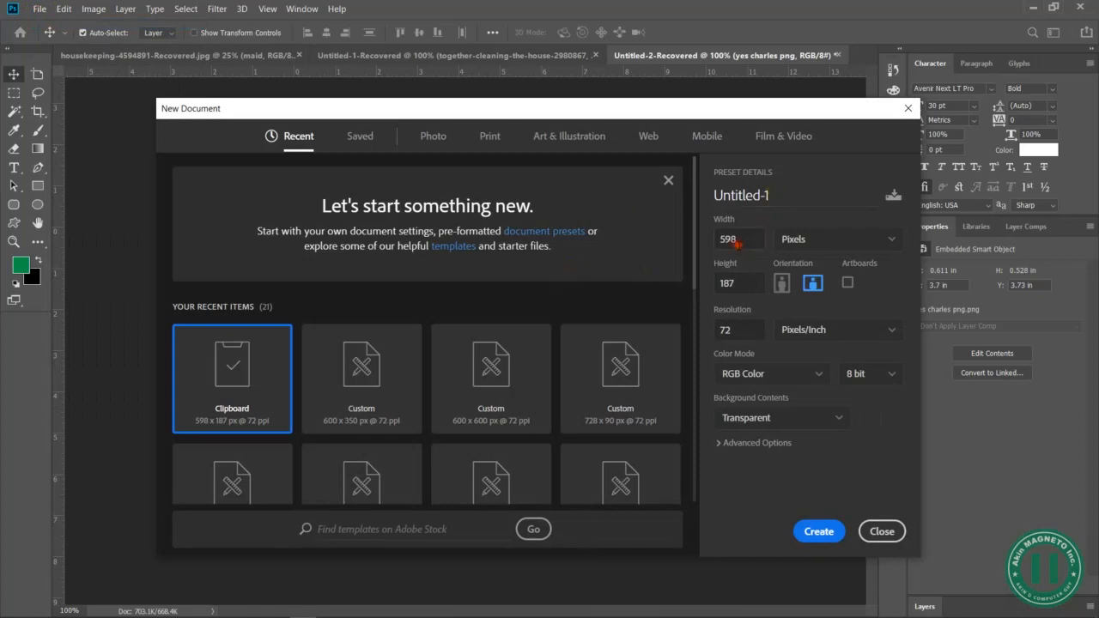
double_click(736, 241)
key("Tab")
left_click(831, 534)
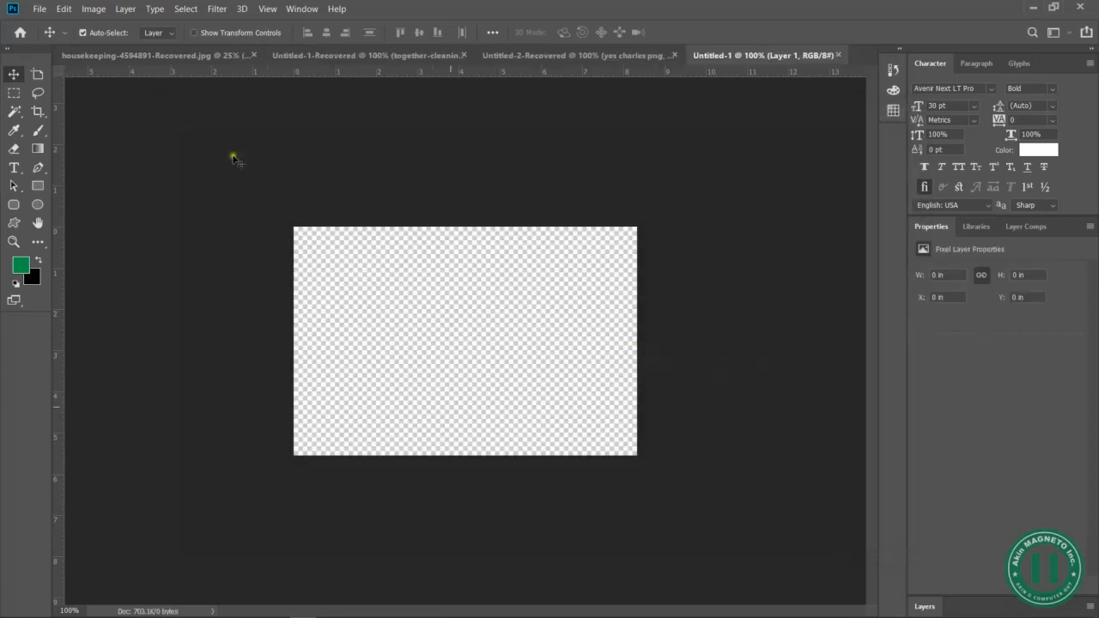
Place bucket-303265 as an embedded image, scale it to about 22% and commit
left_click(40, 9)
left_click(135, 267)
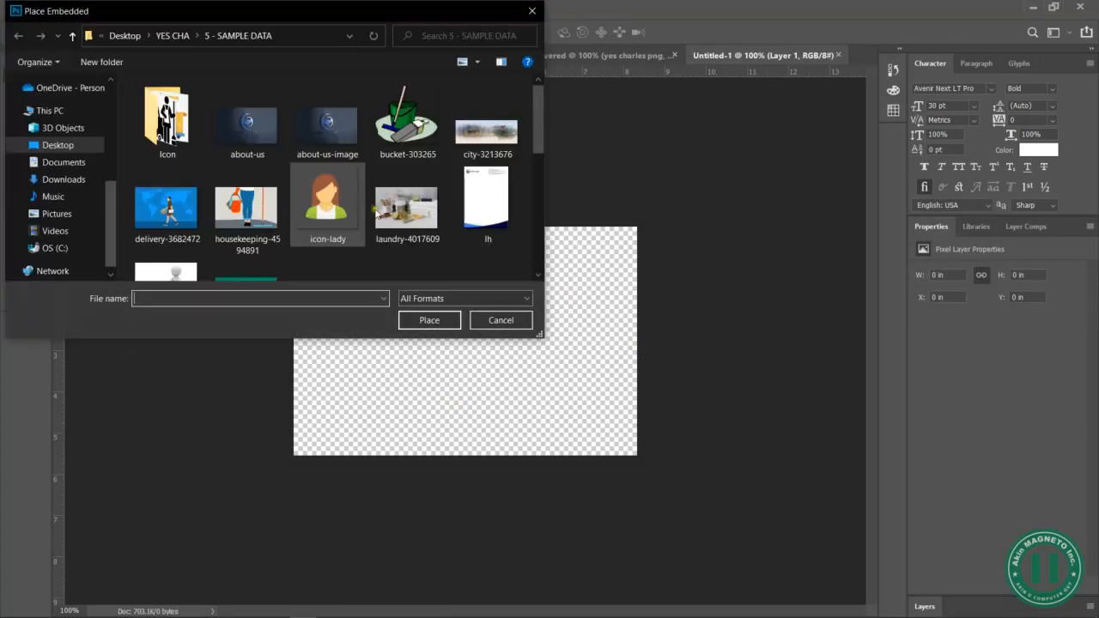
left_click(404, 128)
left_click(426, 316)
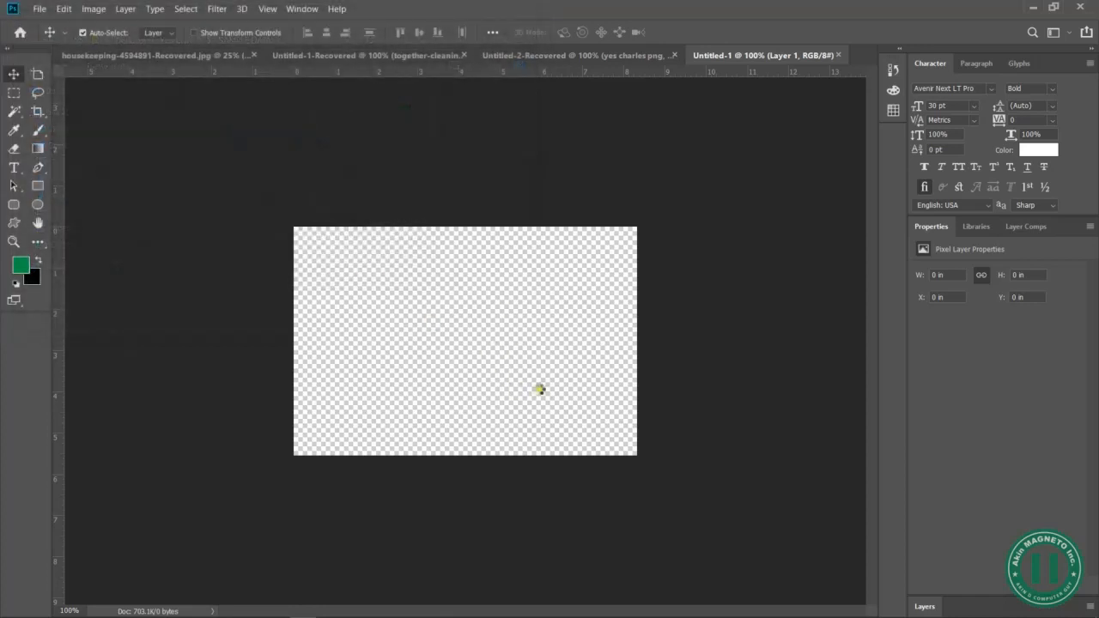
left_click_drag(584, 452, 585, 452)
left_click_drag(559, 389, 559, 387)
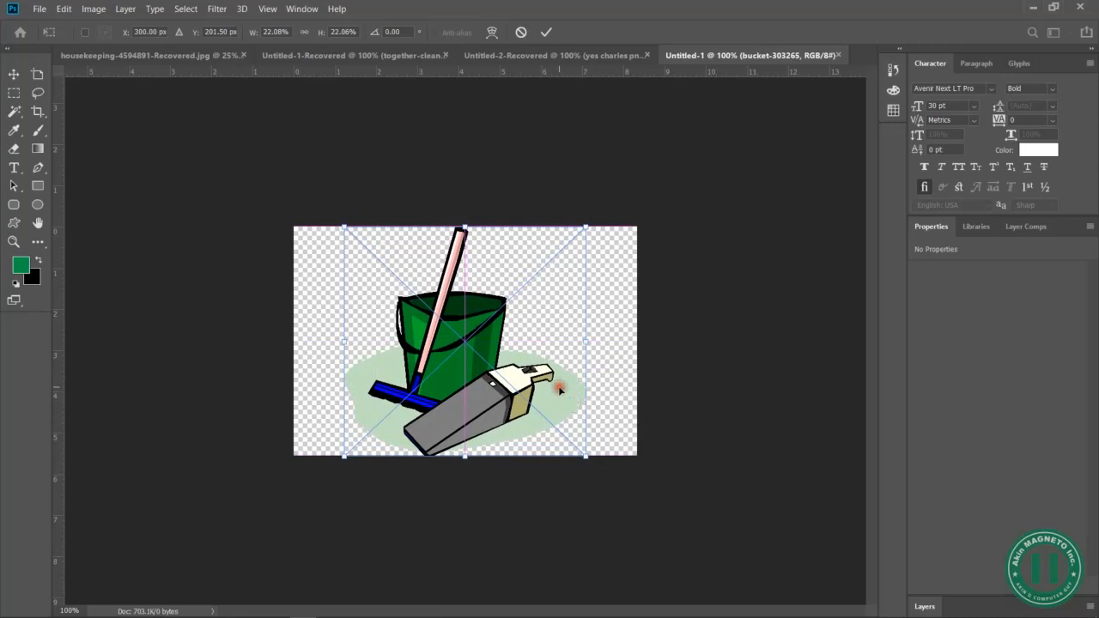
key("Return")
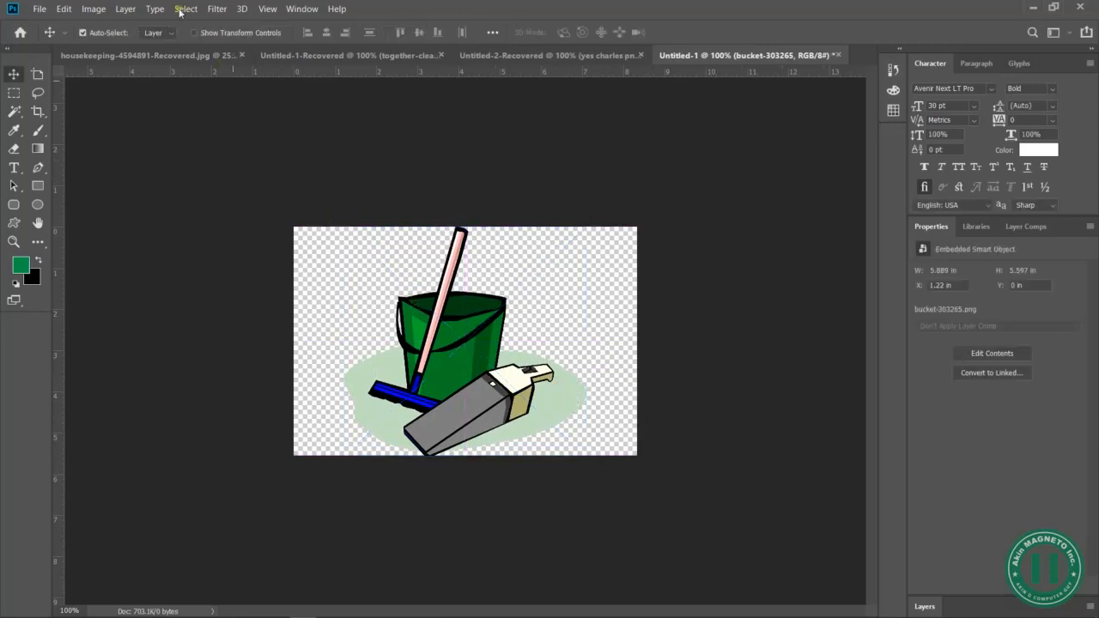
Save the bucket image for web as a High JPEG named fumigation-yescharles-services in 5 - SAMPLE DATA
left_click(39, 9)
mouse_move(162, 193)
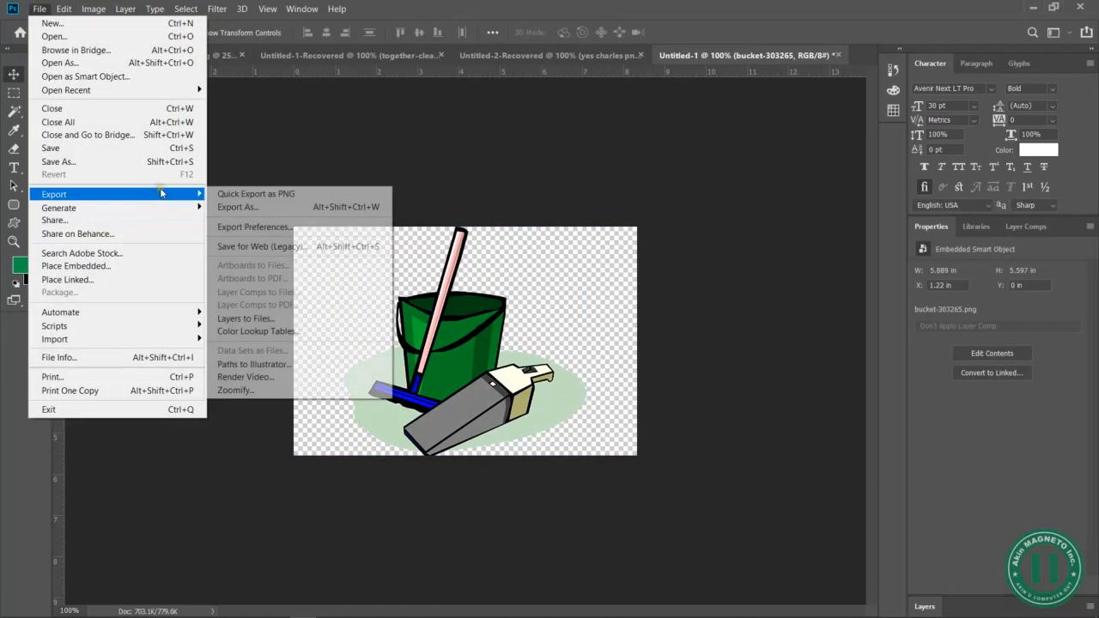
left_click(254, 246)
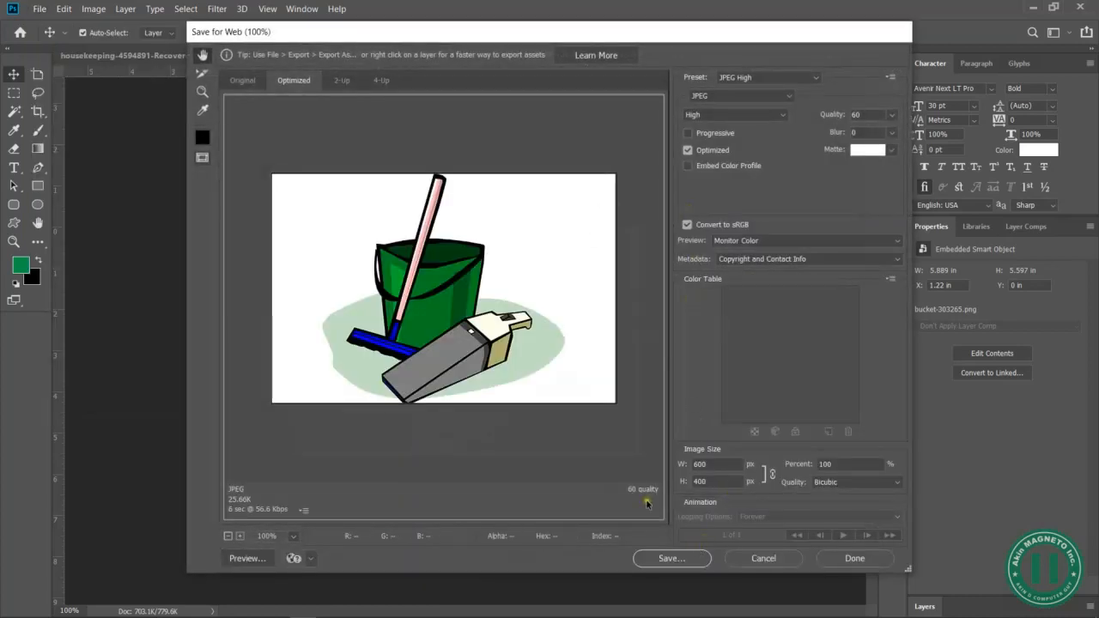
left_click(670, 559)
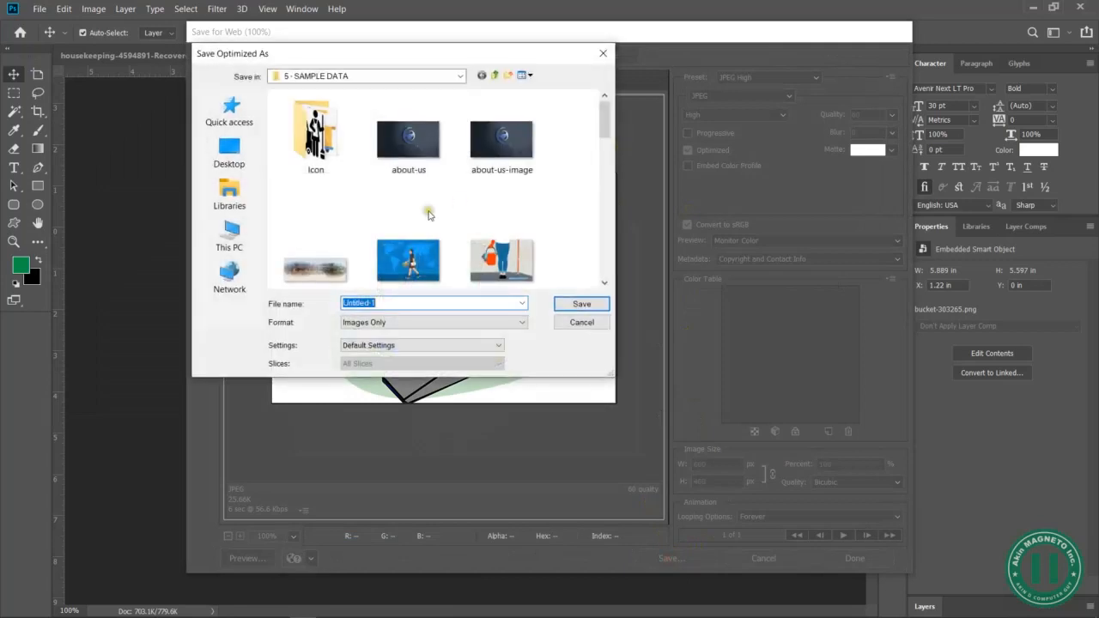
key("BackSpace")
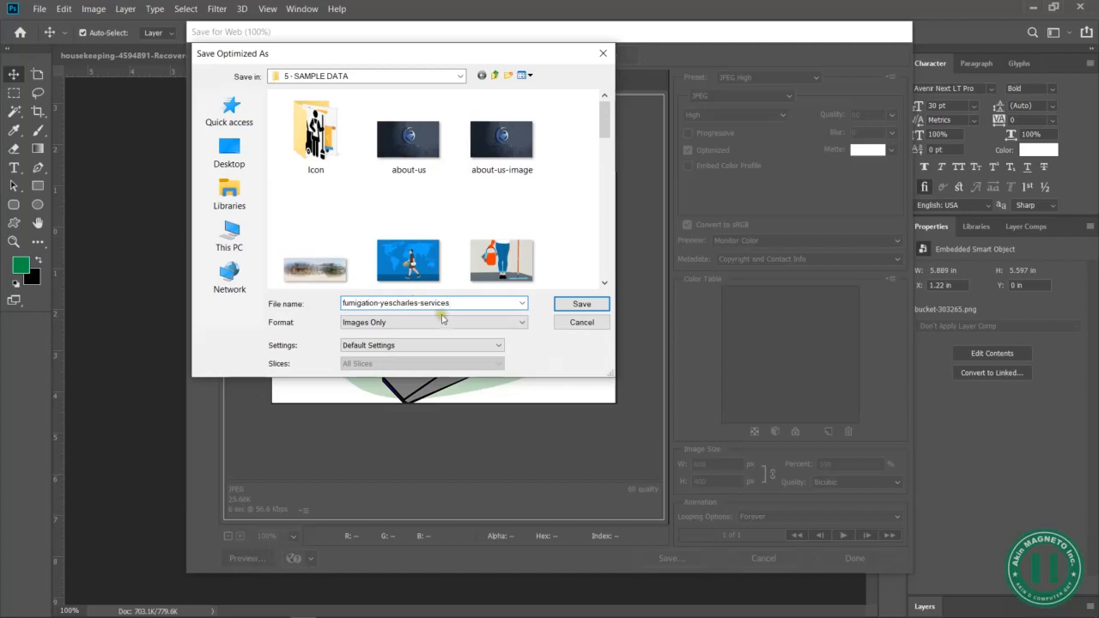
left_click(582, 303)
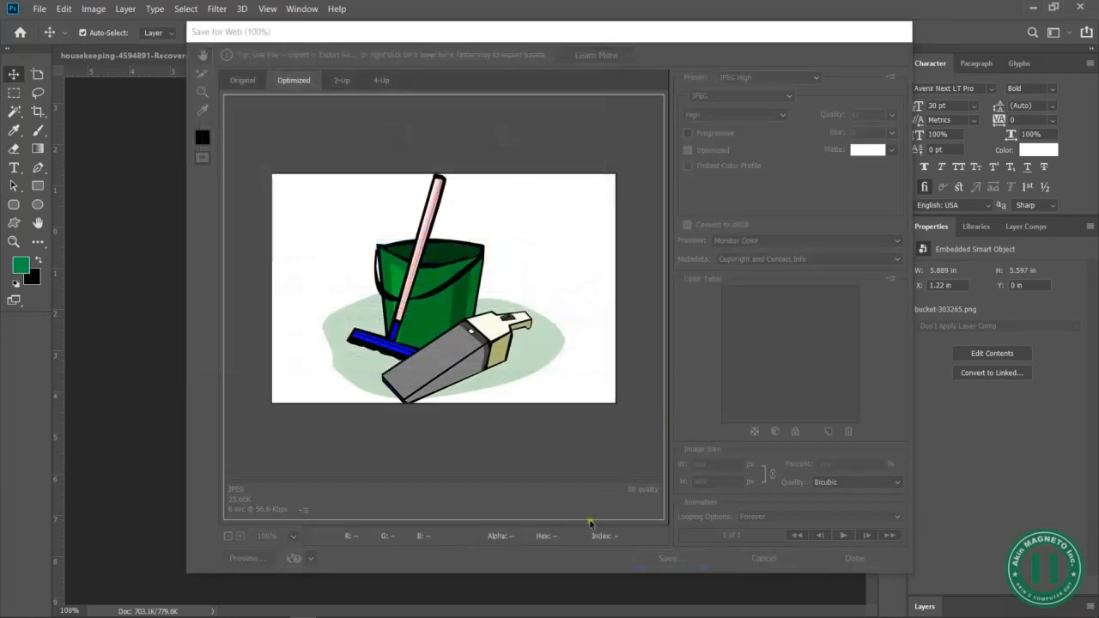
key("alt+Tab")
key("alt+Tab")
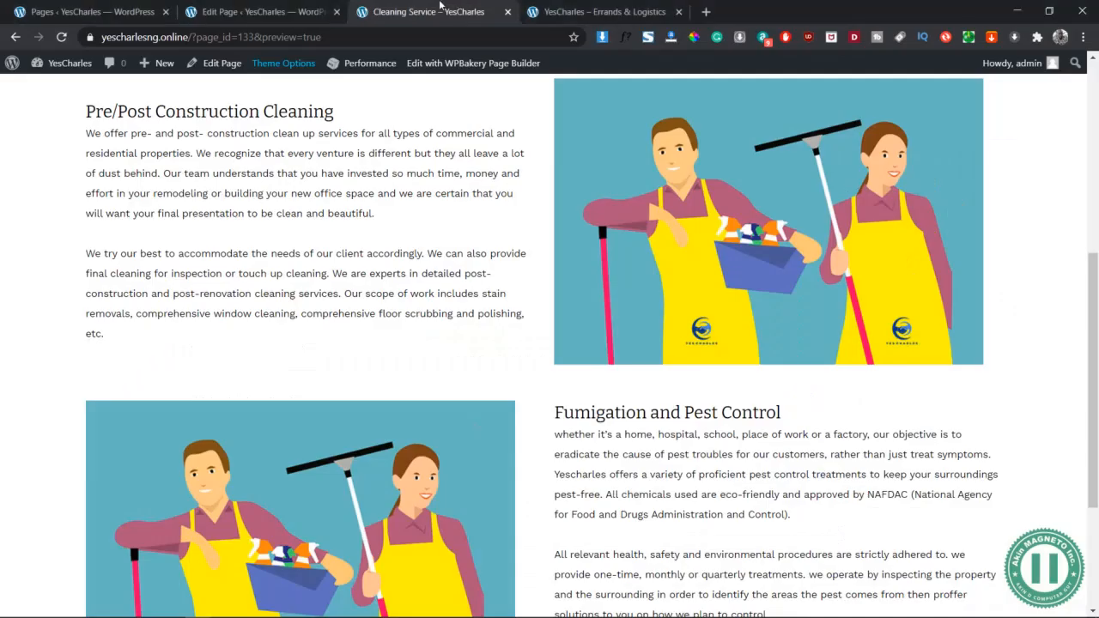
Swap the Fumigation row's image for uploaded fumigation-yescharles-services.jpg and save the element
left_click(275, 11)
scroll(322, 325, "down", 2)
left_click(323, 322)
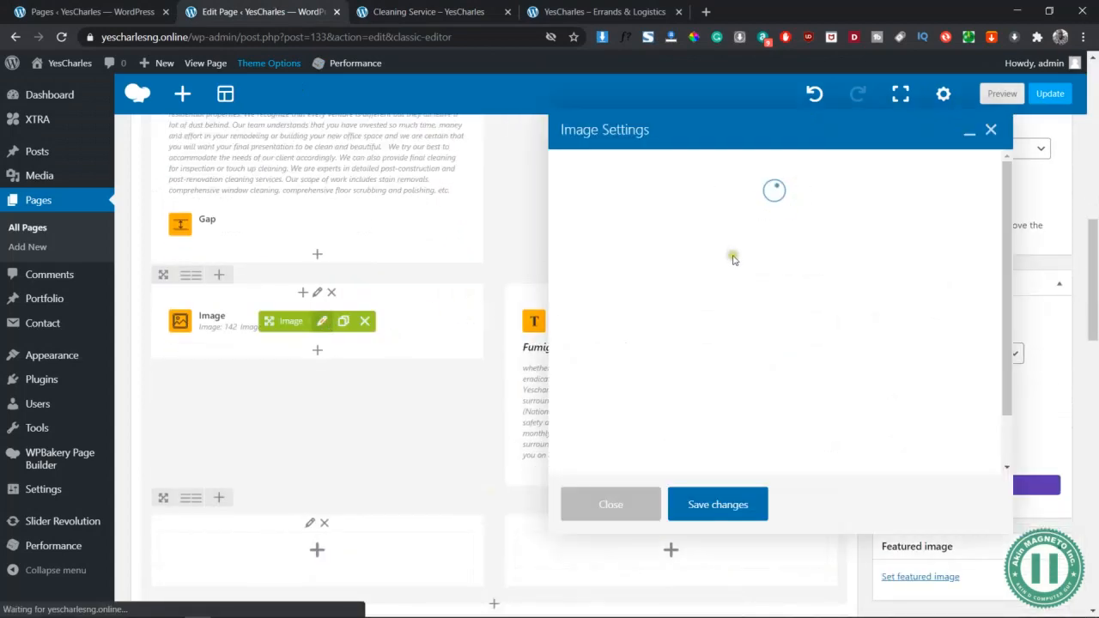
left_click(722, 240)
left_click(718, 240)
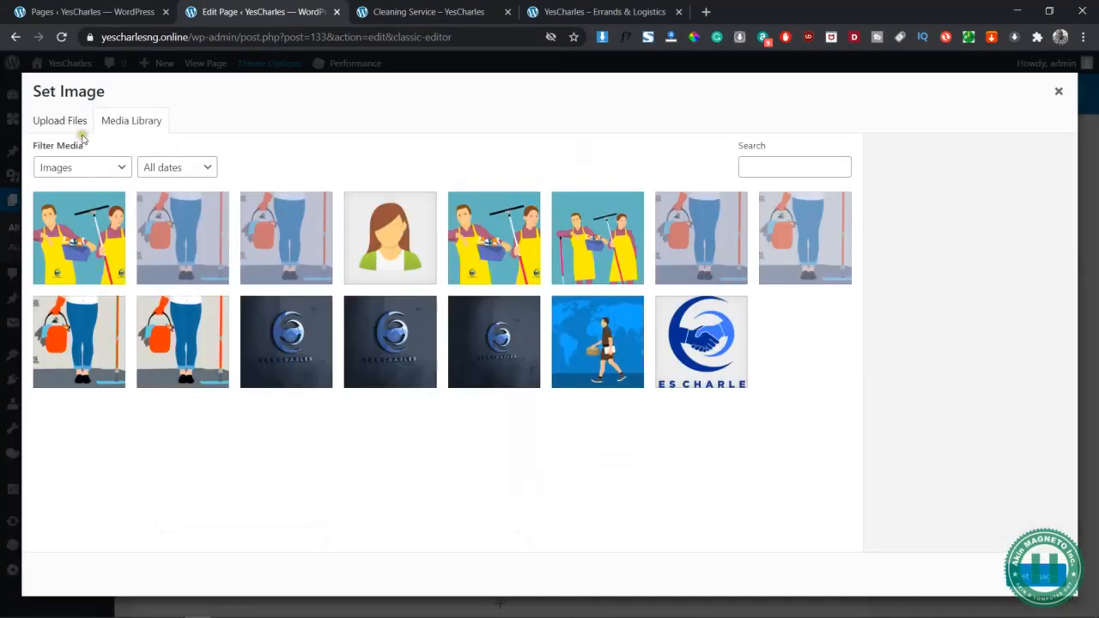
left_click(80, 129)
left_click(557, 340)
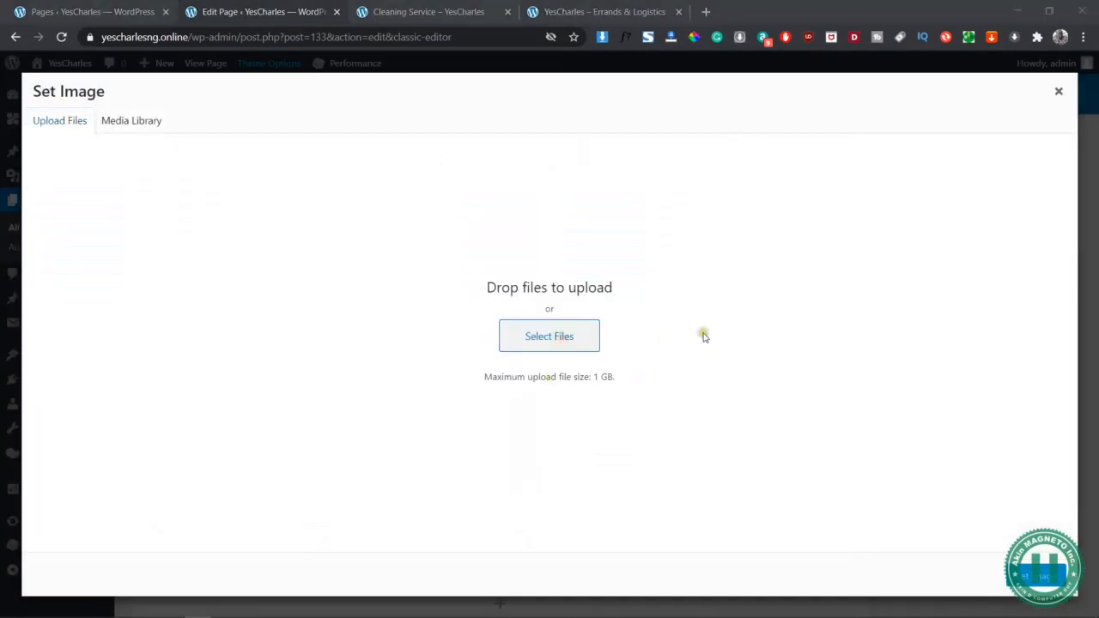
left_click(246, 210)
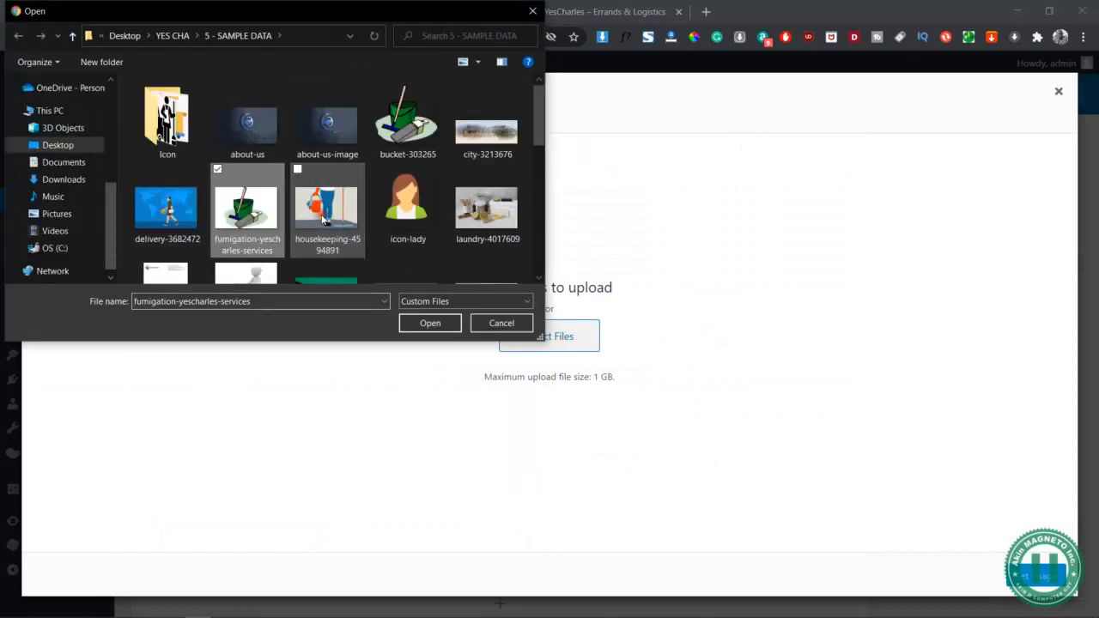
left_click(431, 323)
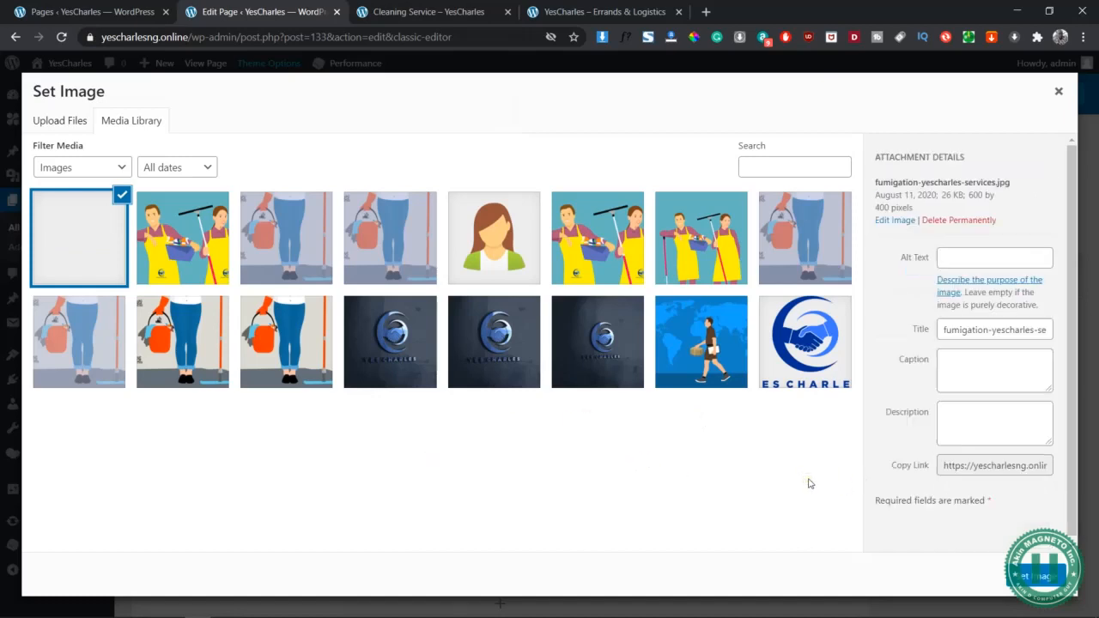
left_click(1036, 577)
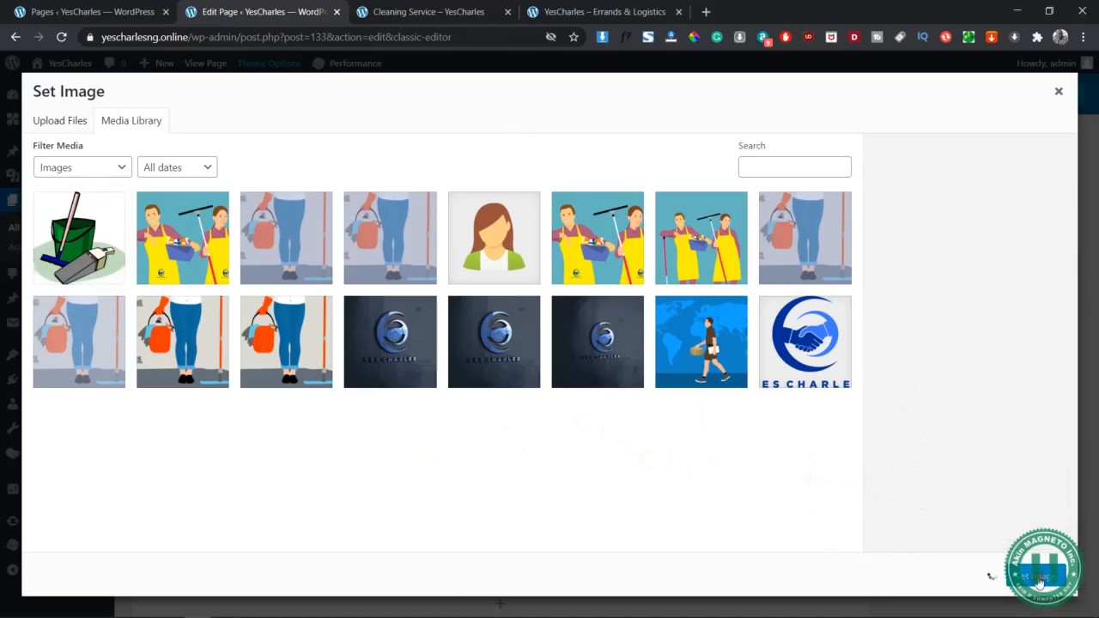
left_click(718, 504)
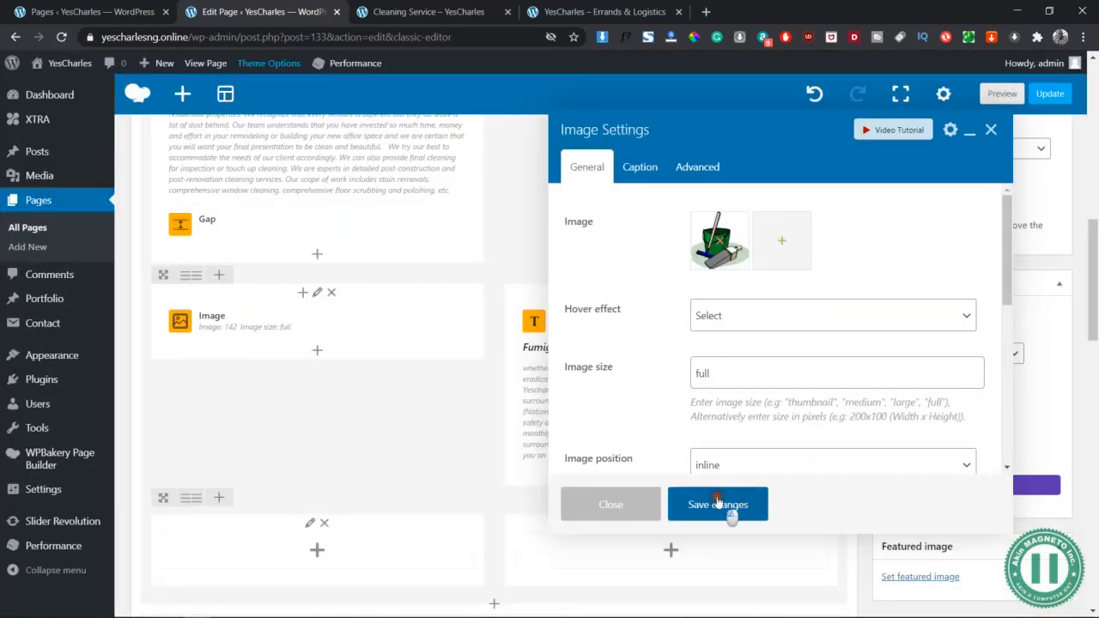
Preview the page and scroll to the bucket image beside the Fumigation and Pest Control text
left_click(1001, 93)
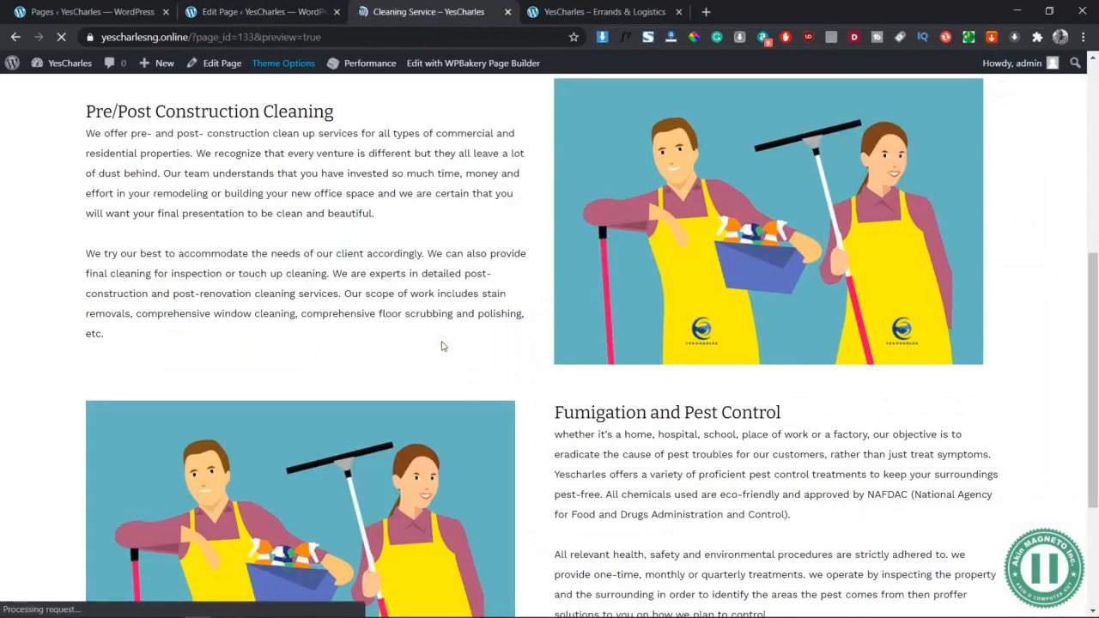
scroll(444, 346, "down", 9)
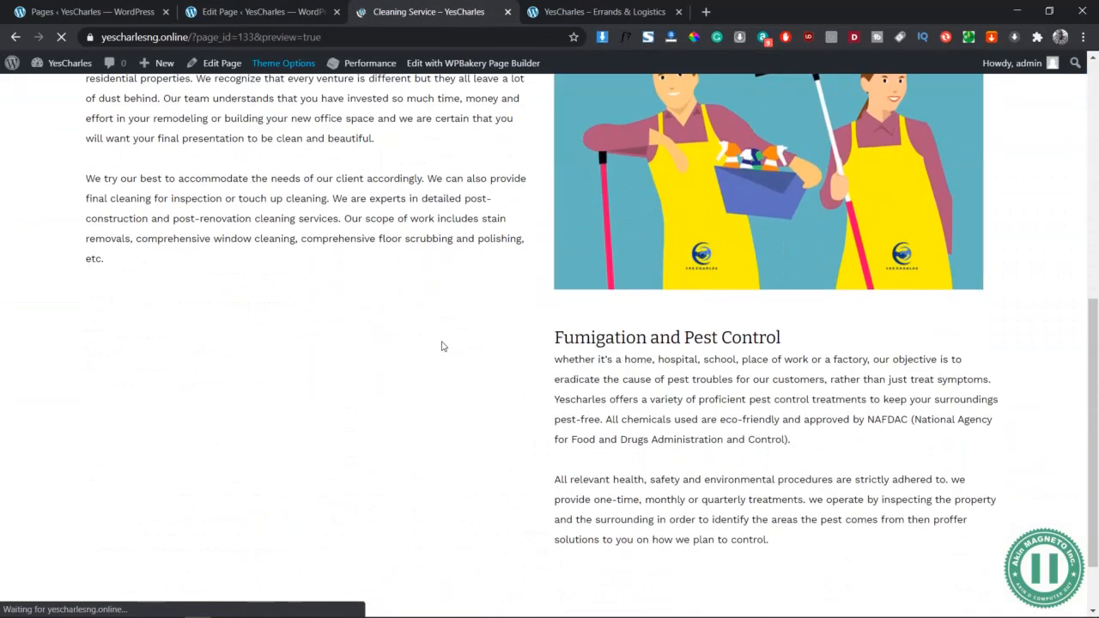
scroll(444, 346, "down", 1)
scroll(444, 347, "down", 1)
scroll(444, 346, "up", 1)
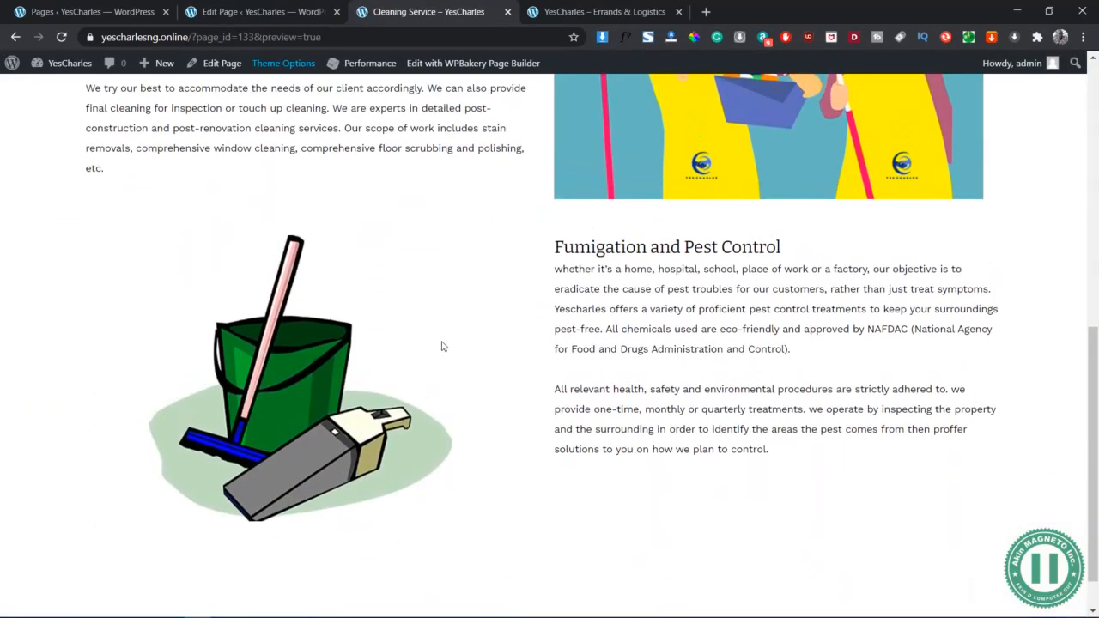
scroll(596, 411, "up", 2)
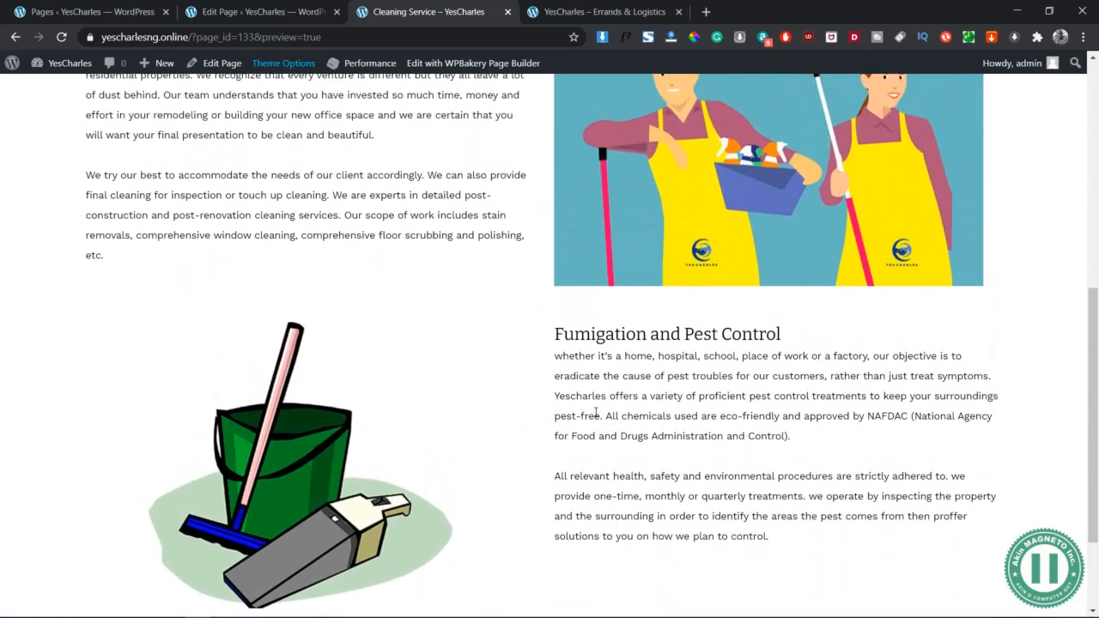
scroll(595, 411, "down", 2)
scroll(595, 411, "down", 1)
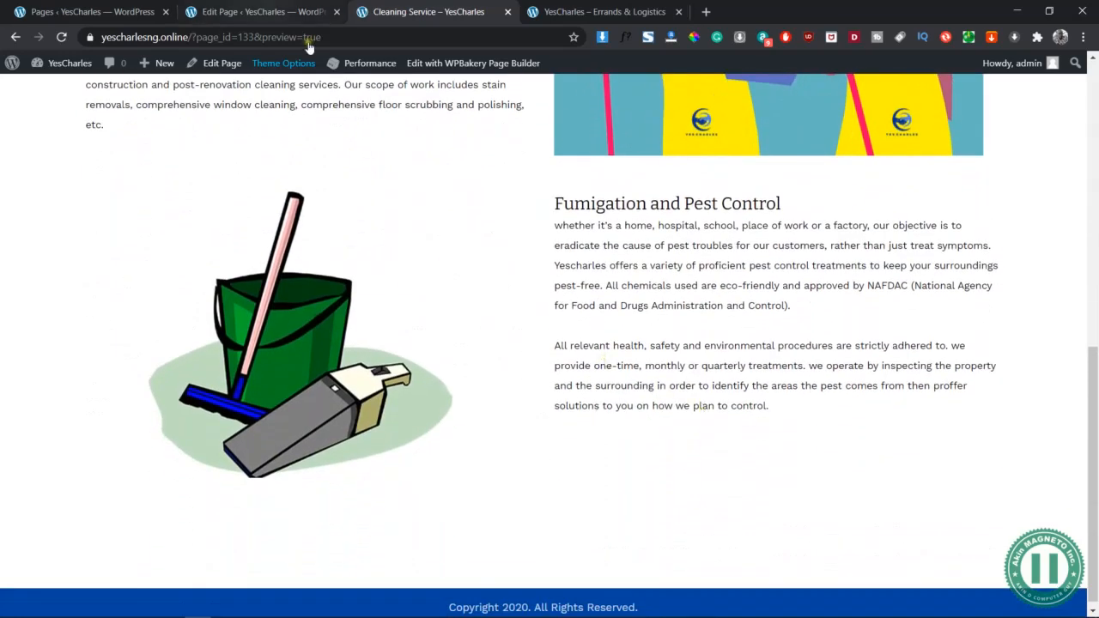
Set the Fumigation inner row's Content position to Middle, save, and reload the preview
left_click(298, 9)
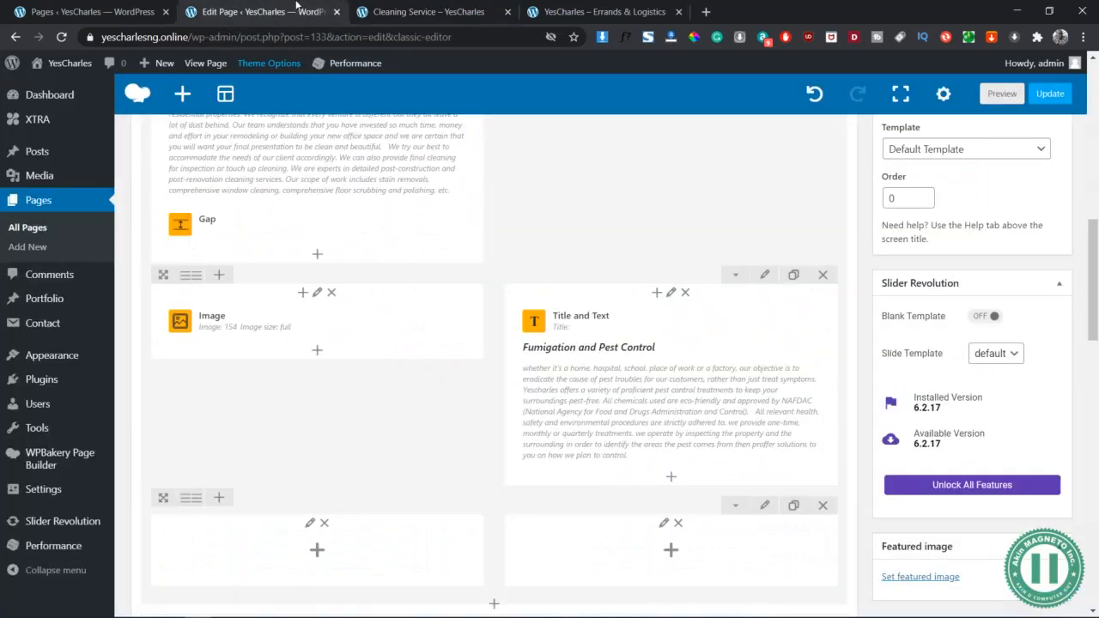
left_click(767, 288)
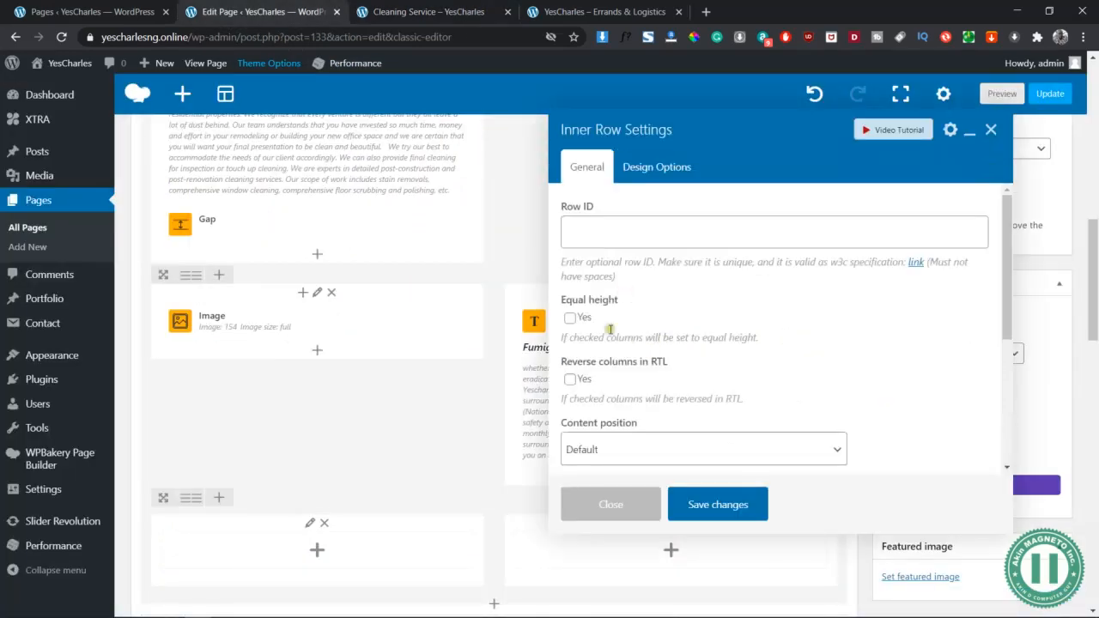
scroll(614, 344, "down", 3)
left_click(634, 314)
left_click(648, 382)
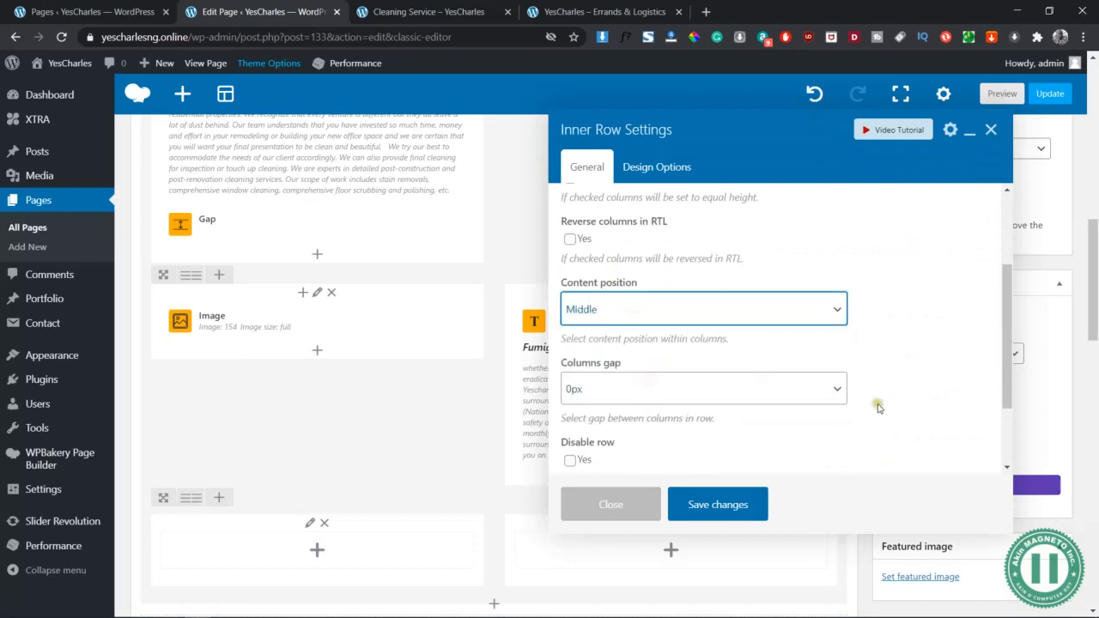
scroll(876, 405, "down", 2)
left_click(703, 509)
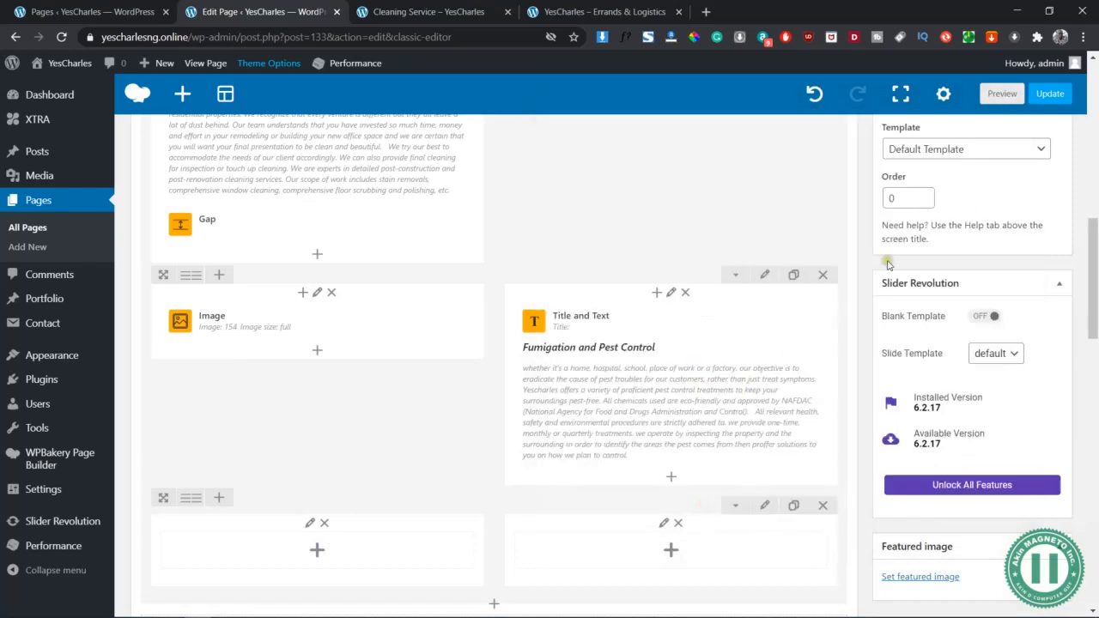
left_click(1001, 93)
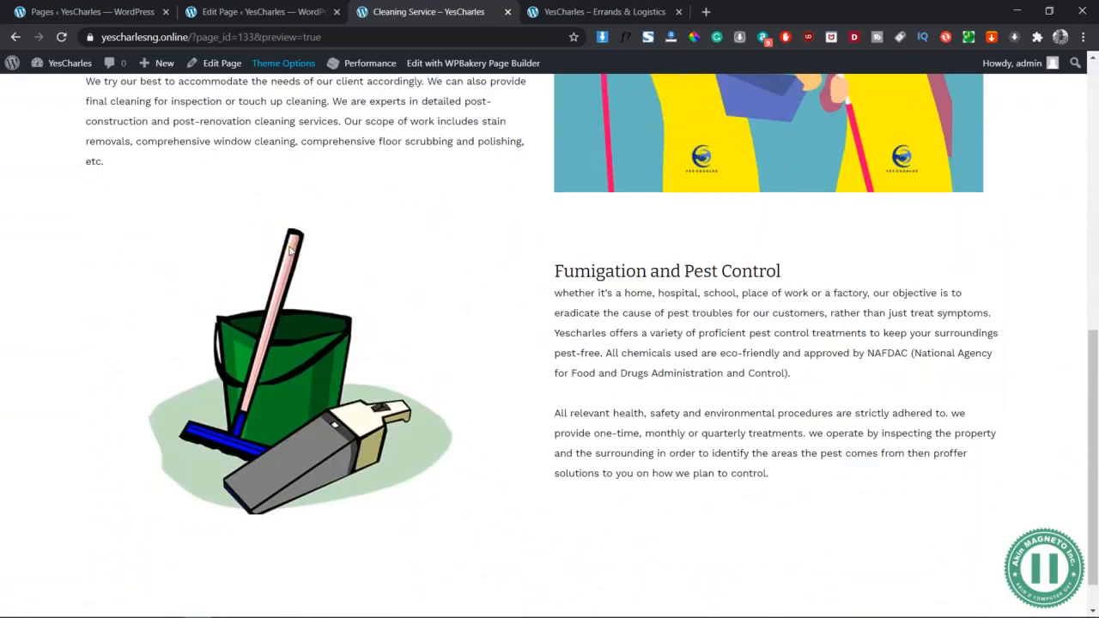
Inspect the centred Fumigation row at 320 × 564 mobile width, then restore desktop width
scroll(712, 396, "up", 3)
scroll(712, 398, "down", 4)
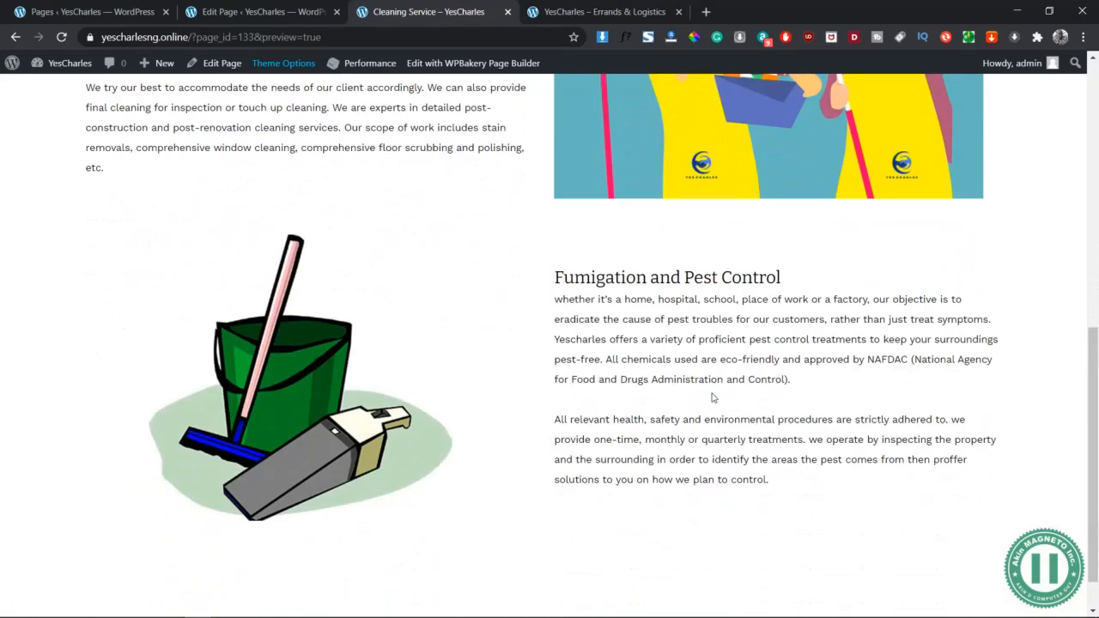
scroll(295, 305, "up", 2)
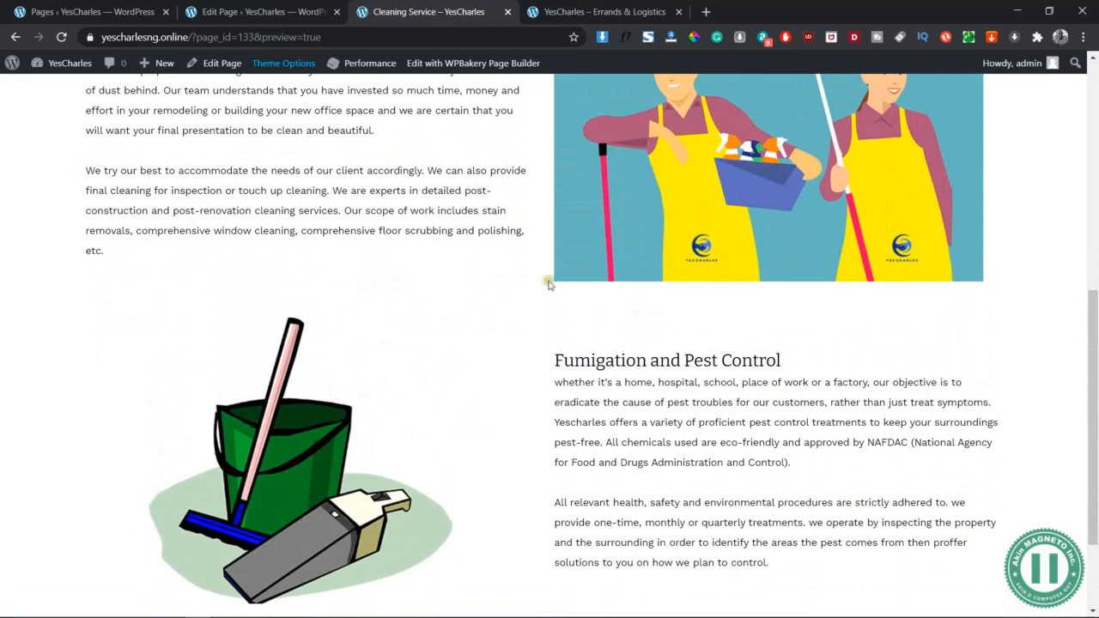
right_click(459, 301)
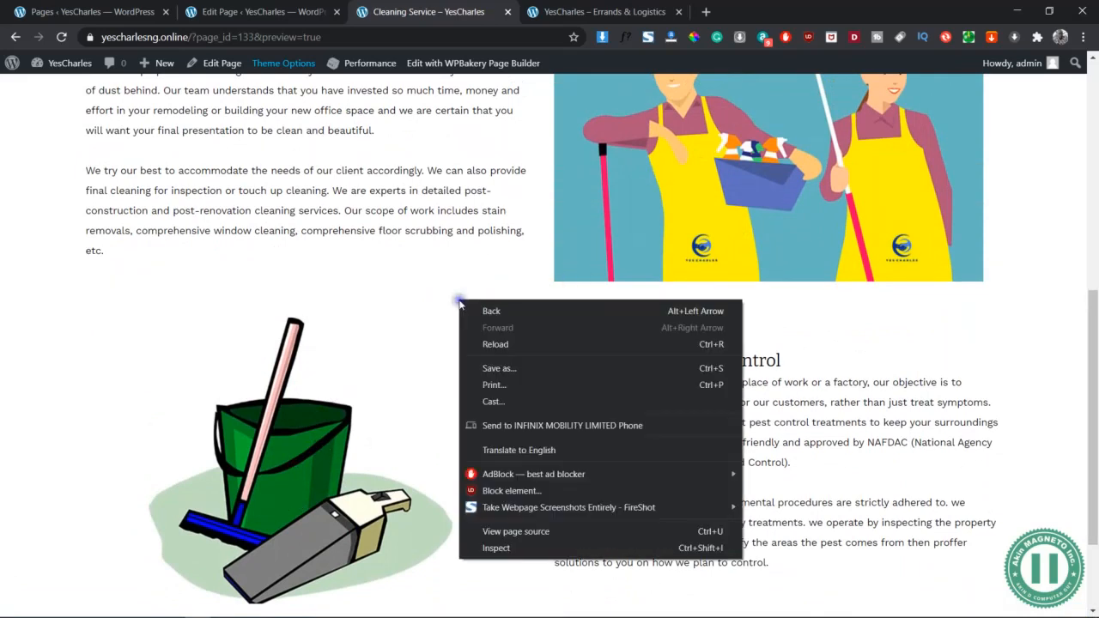
left_click(526, 549)
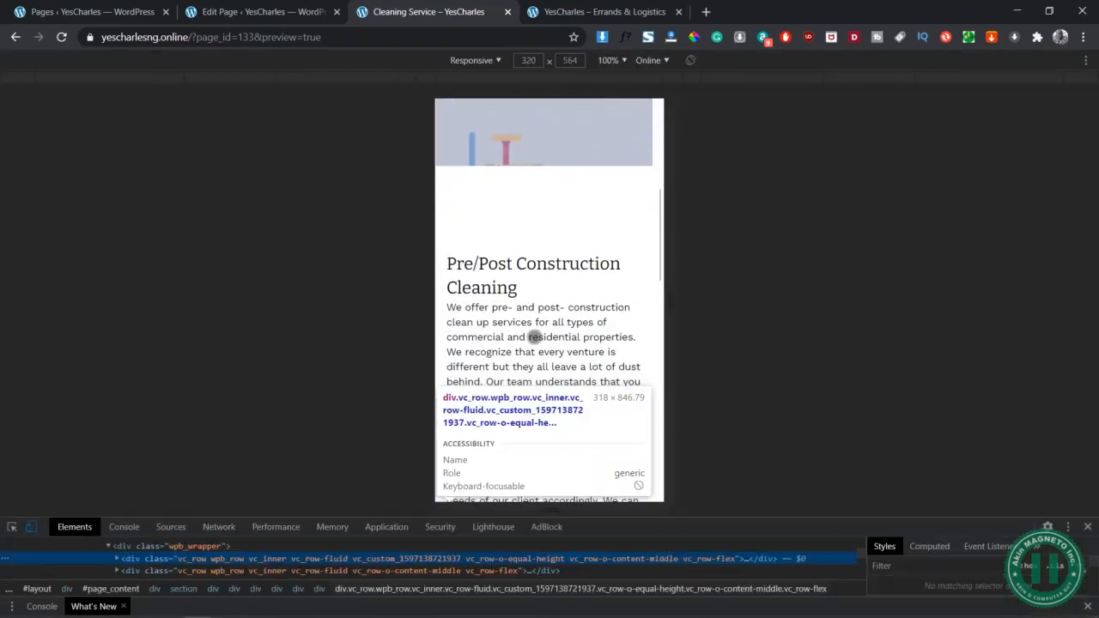
scroll(550, 285, "down", 10)
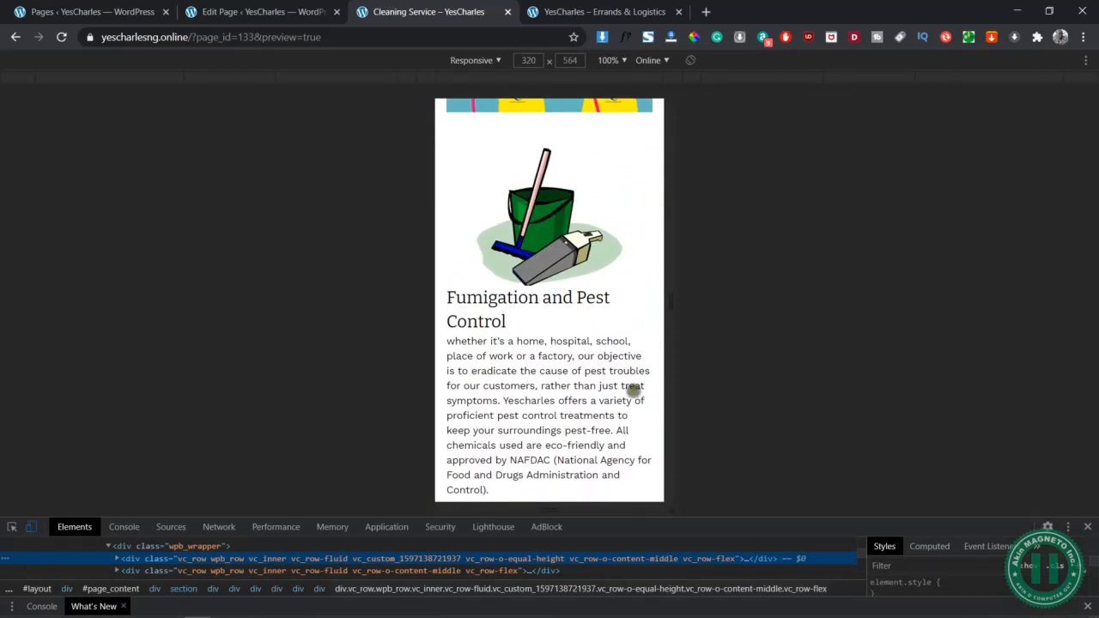
scroll(632, 387, "down", 3)
left_click(1085, 527)
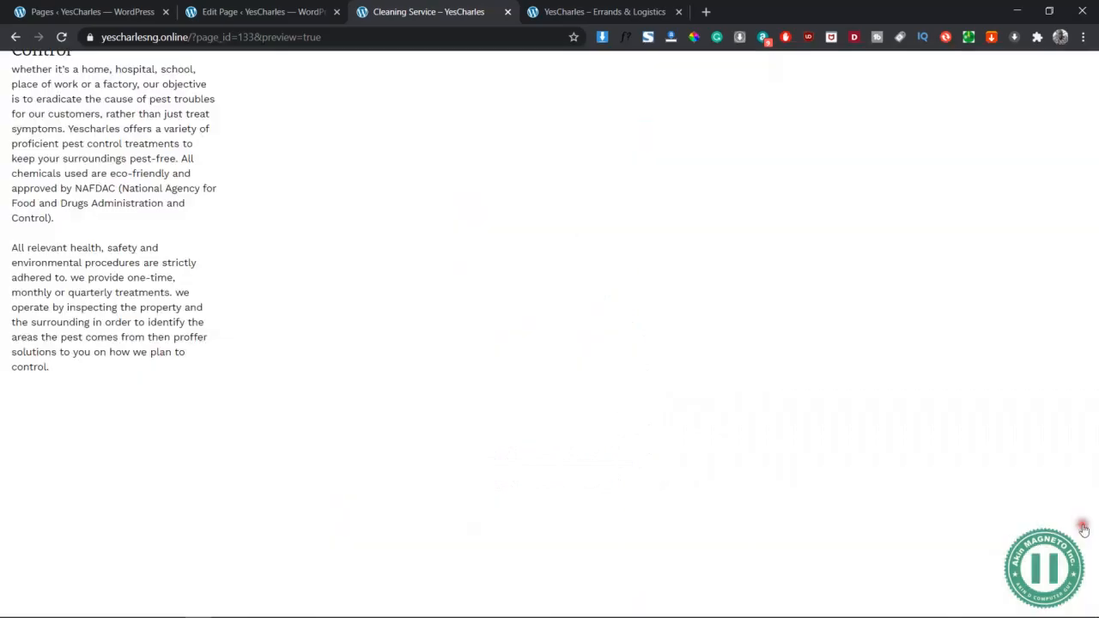
scroll(423, 368, "down", 1)
scroll(423, 367, "down", 2)
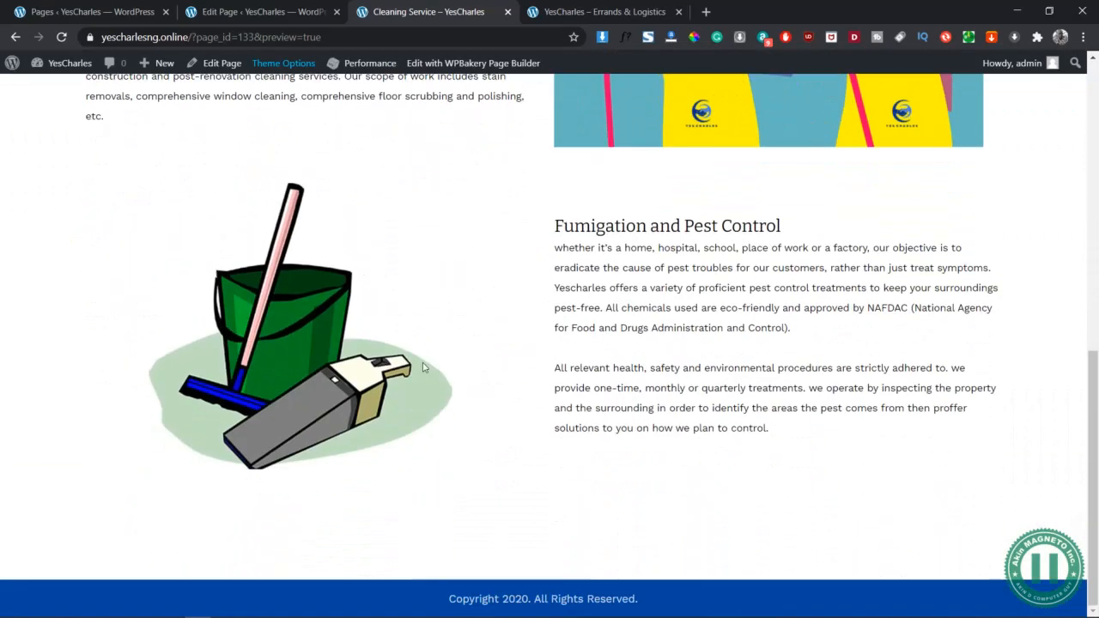
Select the Routine and failing Cleaning heading in the Word copy document, then switch to Photoshop
left_click(202, 9)
scroll(404, 296, "down", 2)
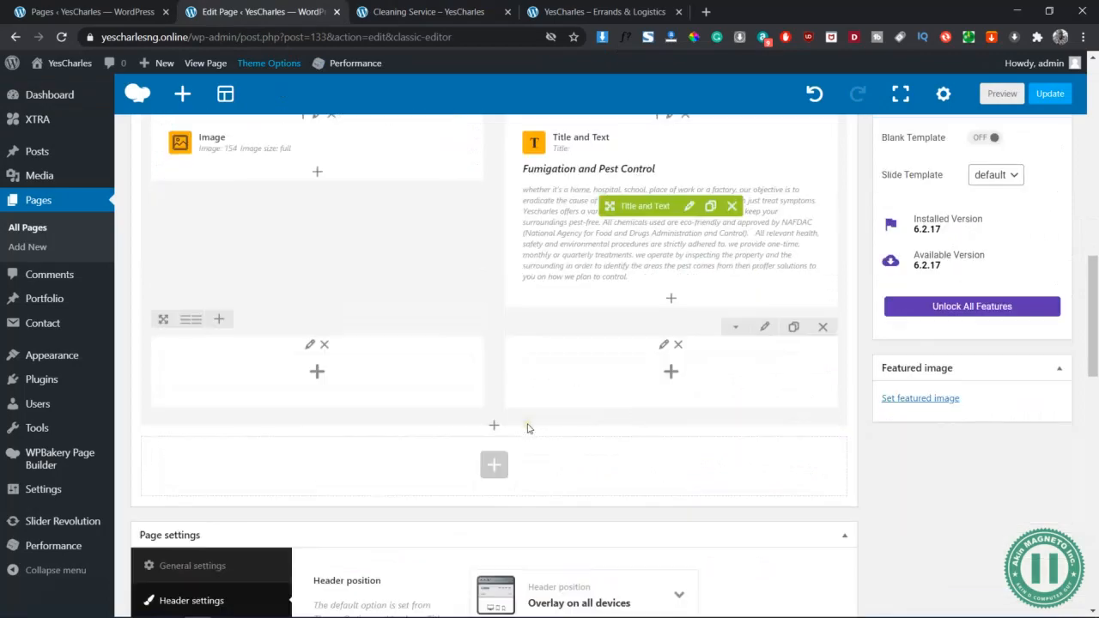
key("alt+Tab")
key("Tab")
key("Tab")
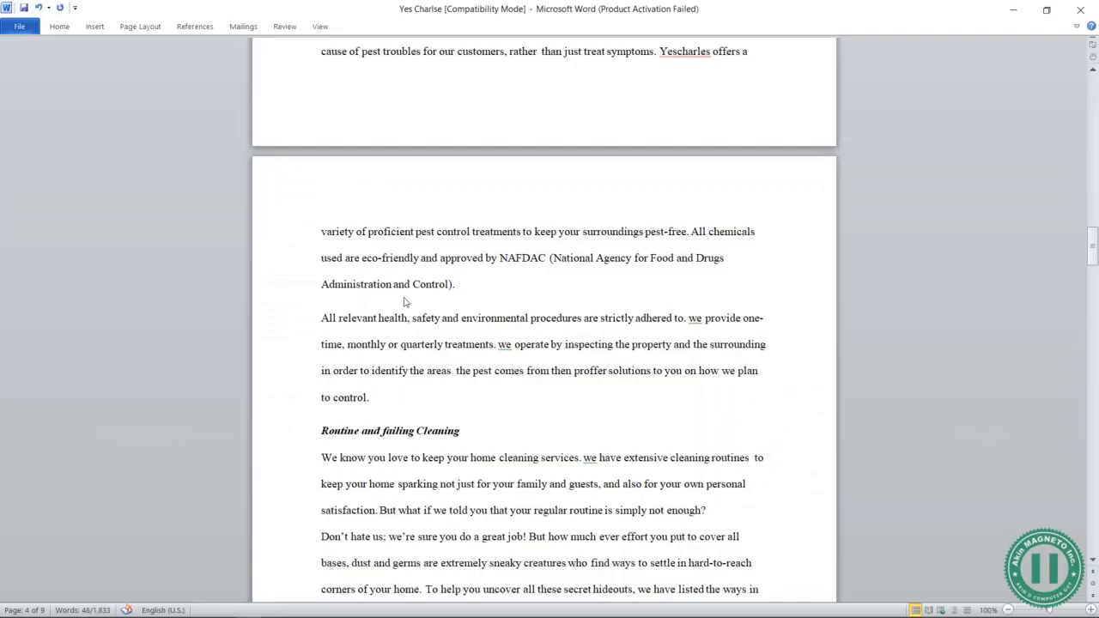
scroll(564, 345, "down", 2)
left_click(297, 316)
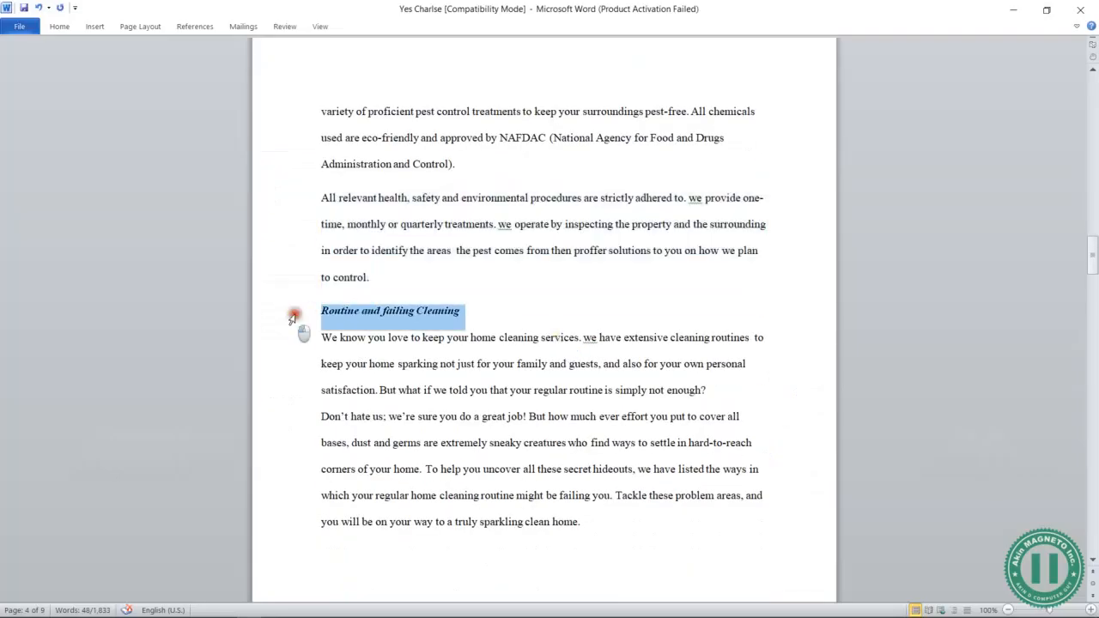
key("alt+Tab")
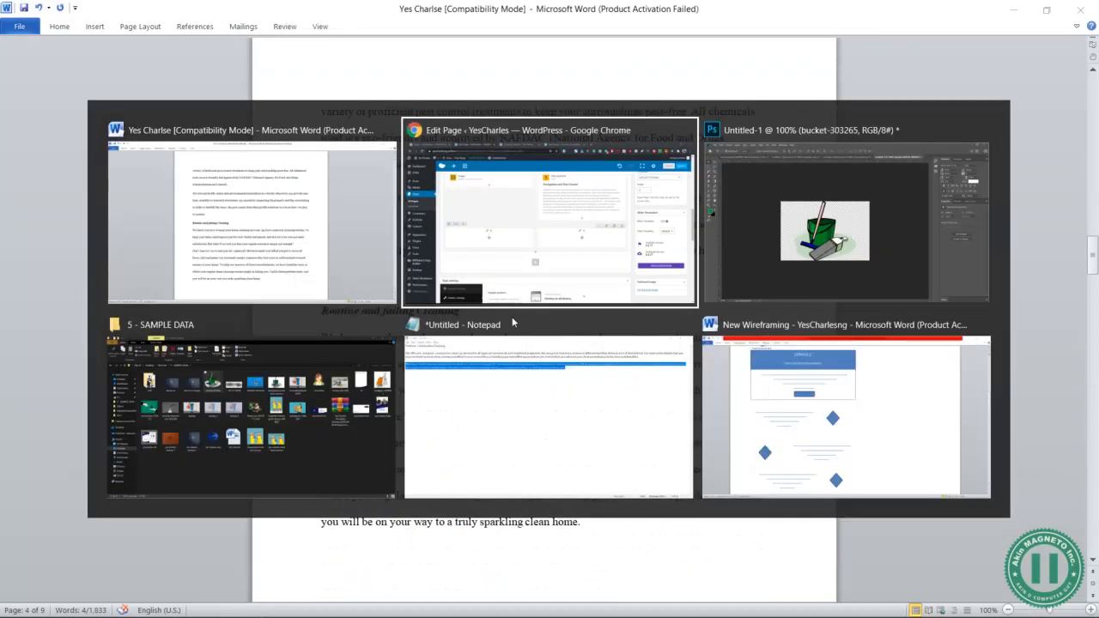
key("Tab")
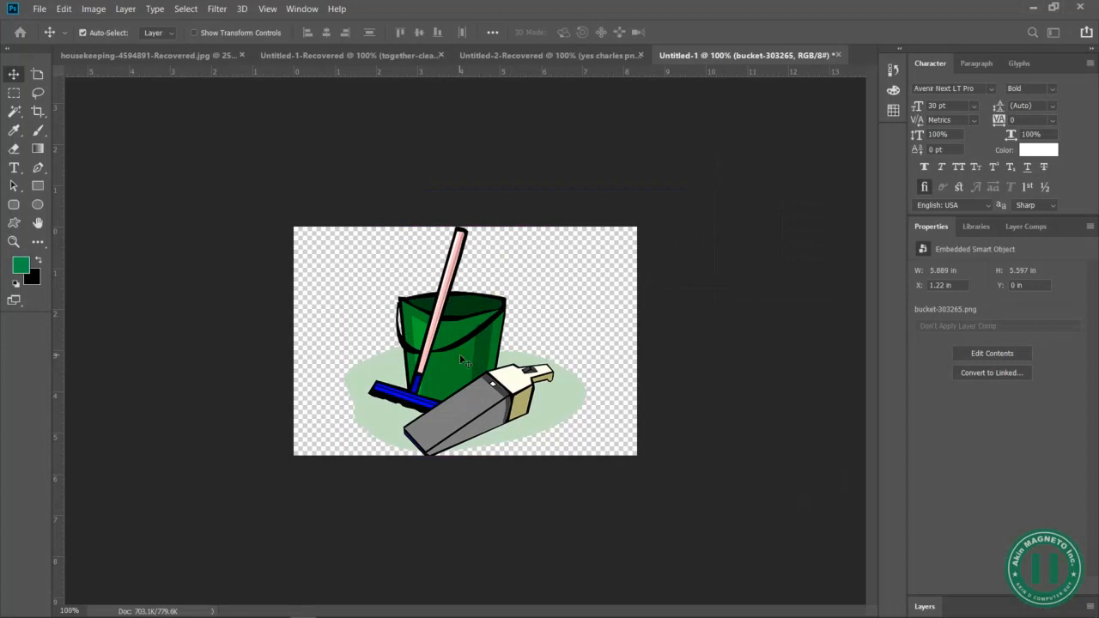
Create a 600 × 400 transparent document and embed the laundry-4017609 photo in it
key("ctrl+n")
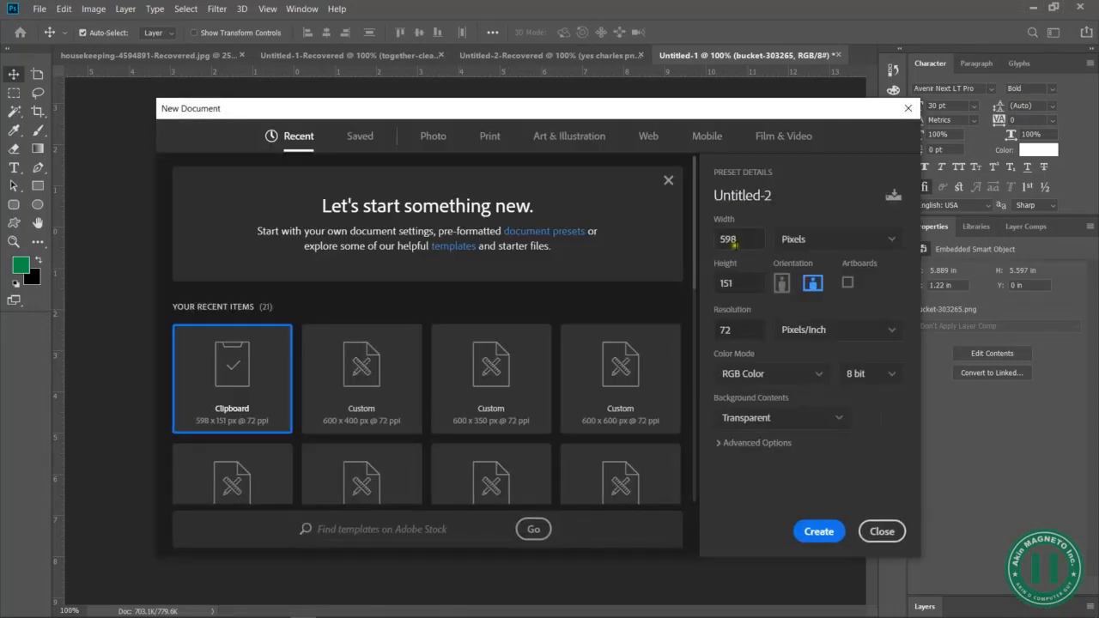
left_click(739, 240)
key("Tab")
left_click(820, 532)
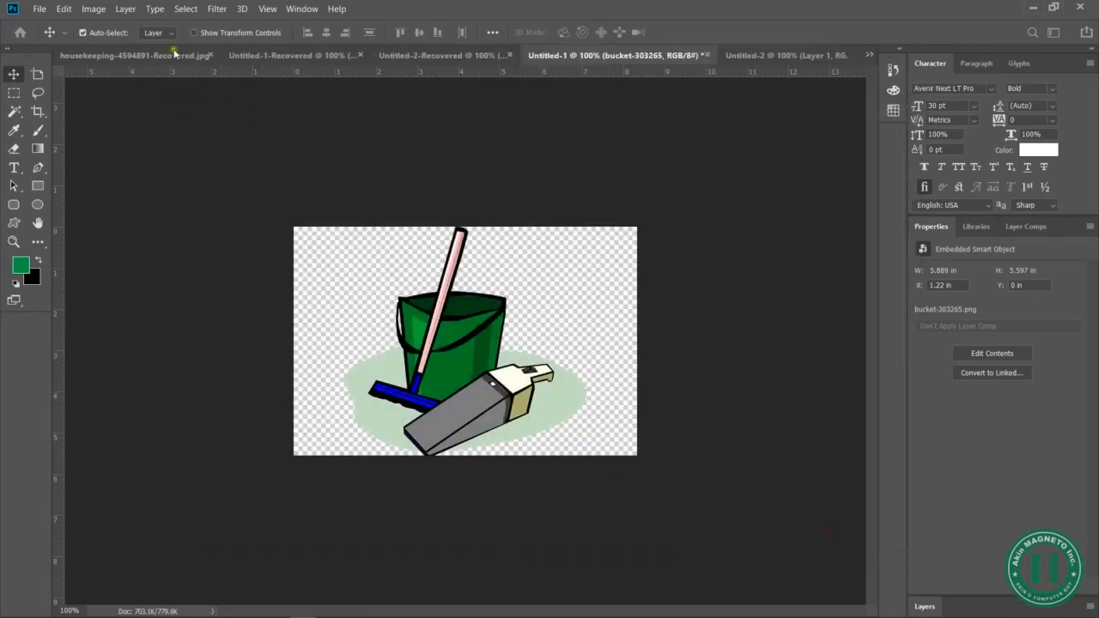
left_click(39, 10)
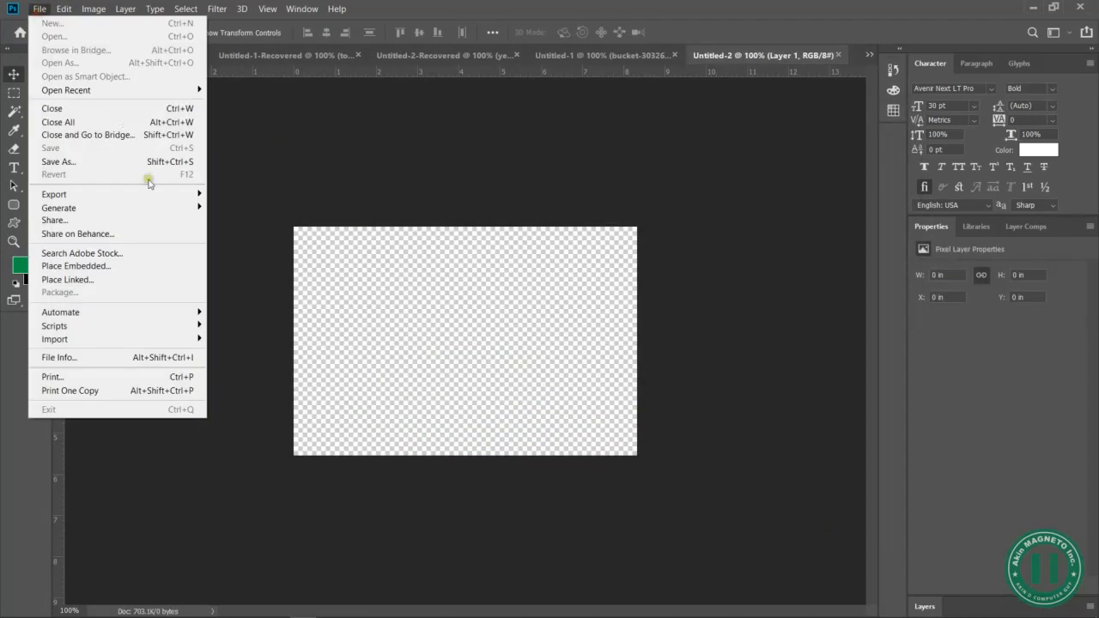
left_click(133, 267)
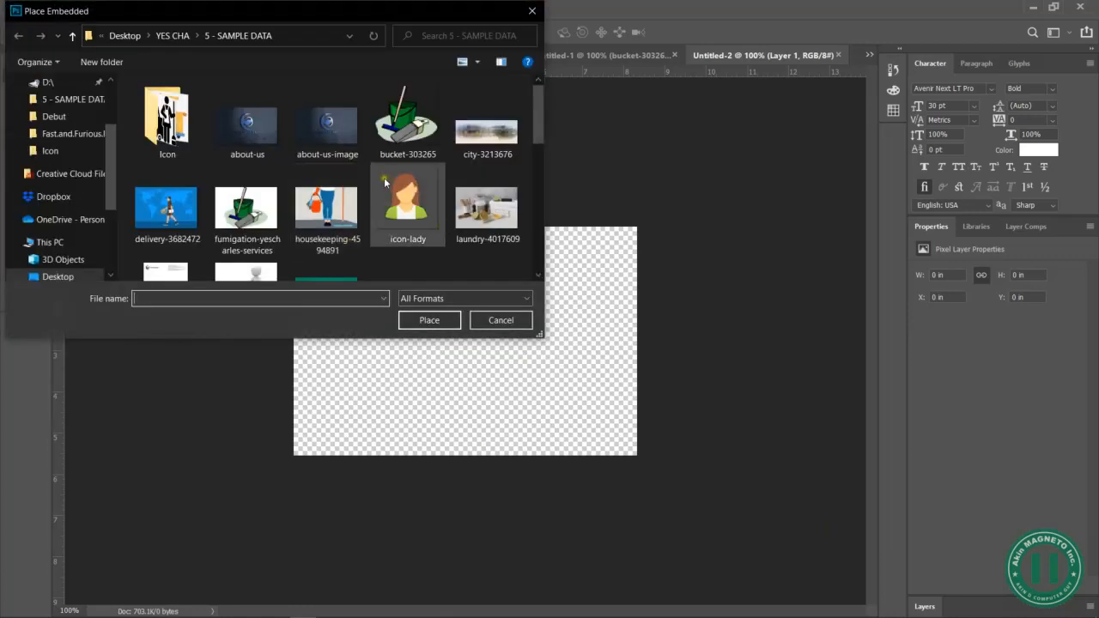
left_click(503, 212)
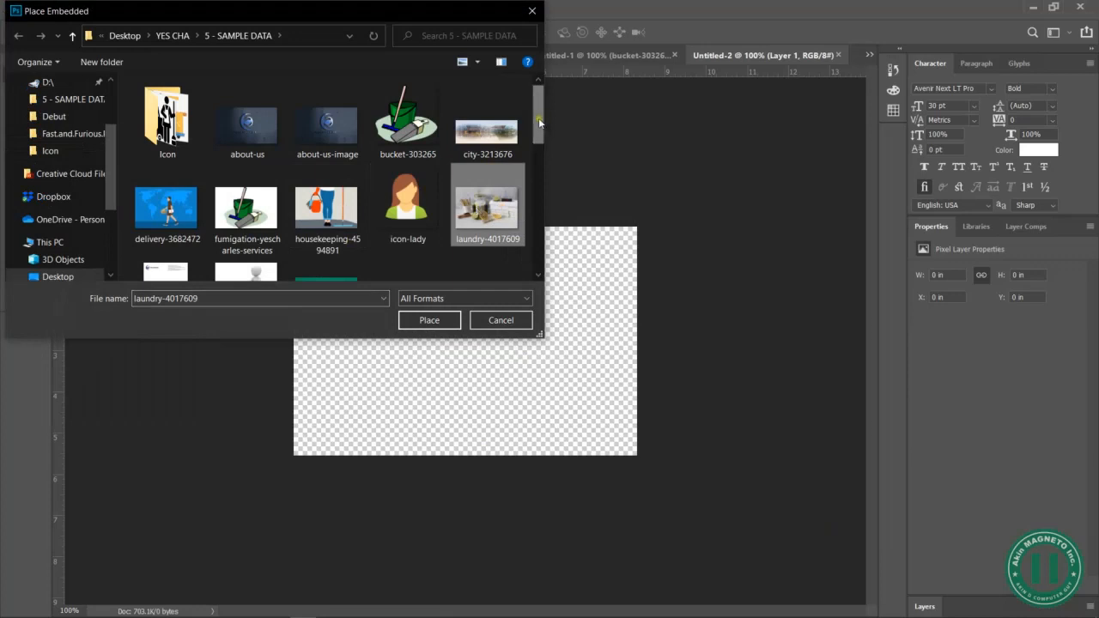
scroll(547, 154, "down", 3)
left_click_drag(548, 163, 538, 116)
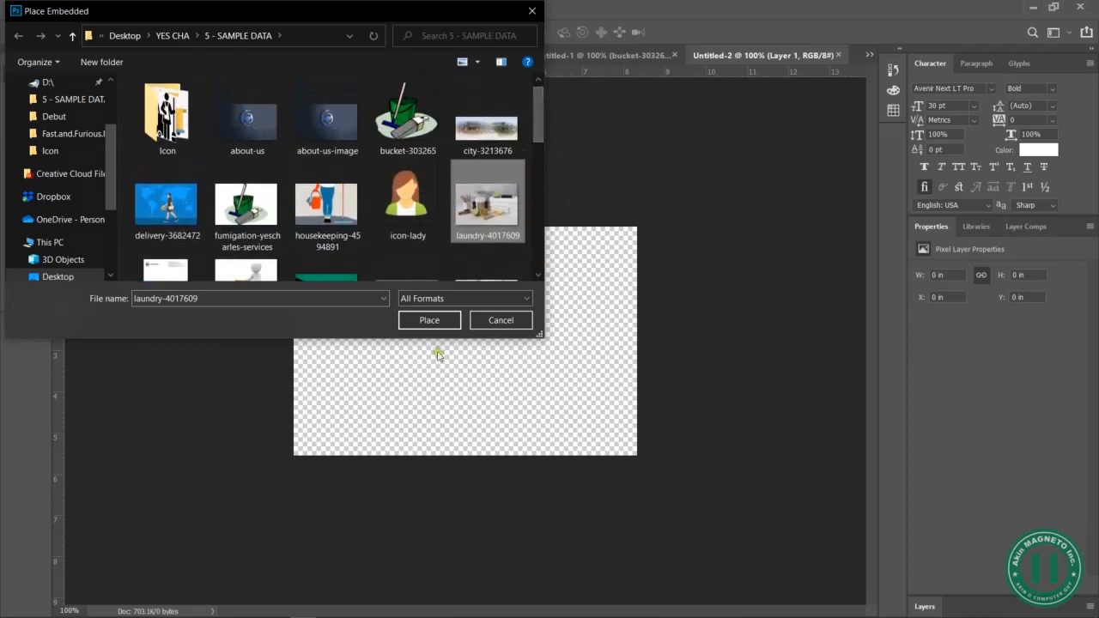
left_click(430, 320)
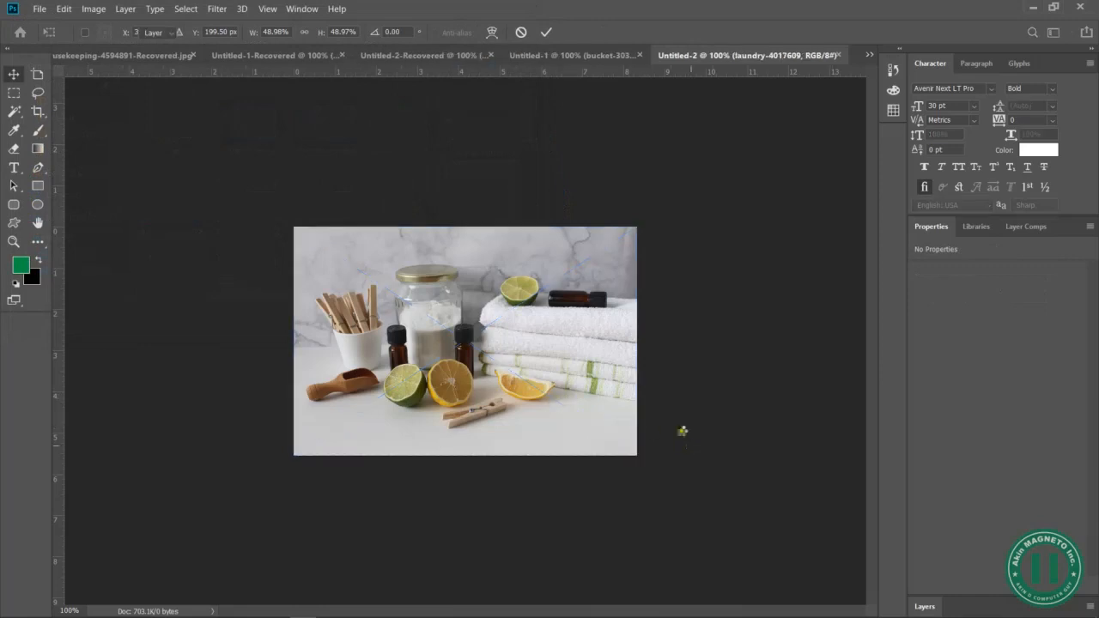
key("Return")
Save the laundry image for web as JPEG routine-cleaning-services-yescharles
left_click(39, 9)
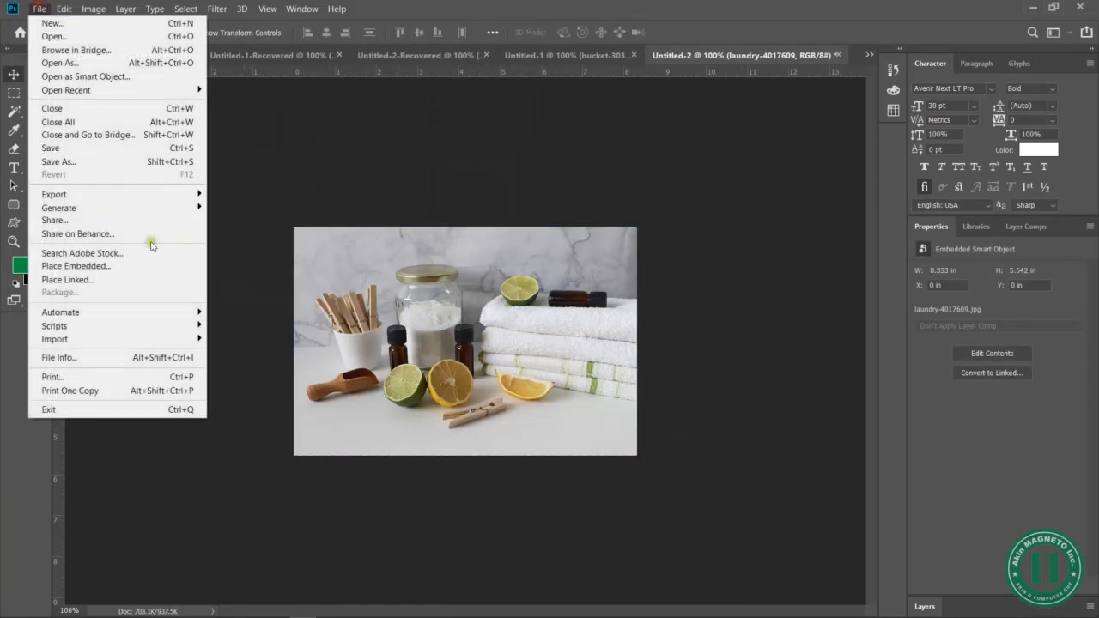
mouse_move(180, 194)
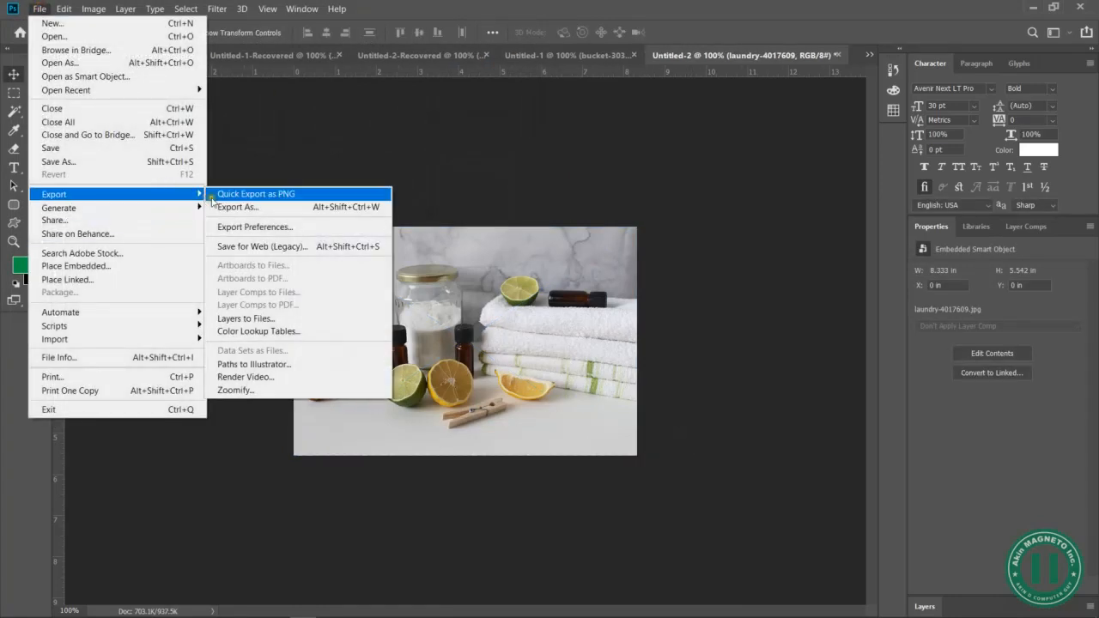
left_click(258, 246)
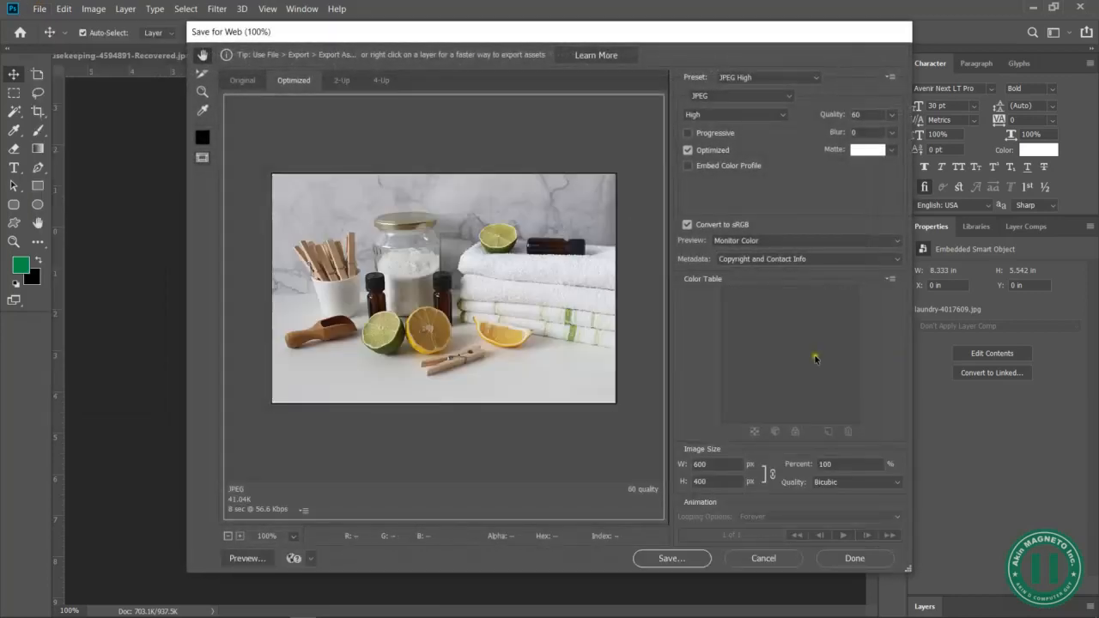
left_click(694, 559)
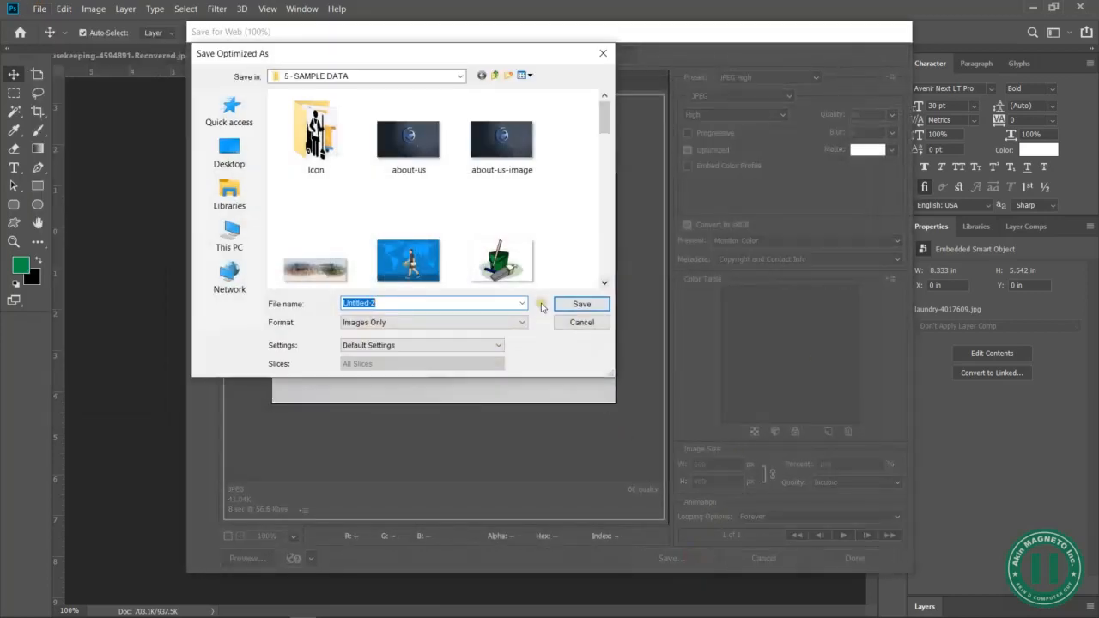
type("routine-cleaning")
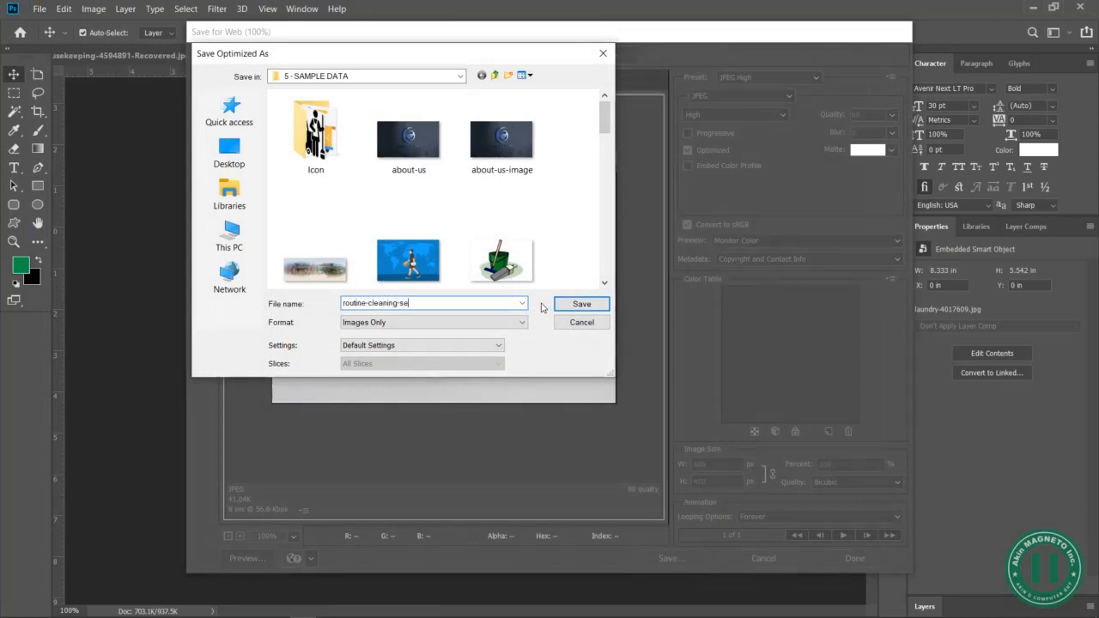
type("-services-yescharlady")
key("Return")
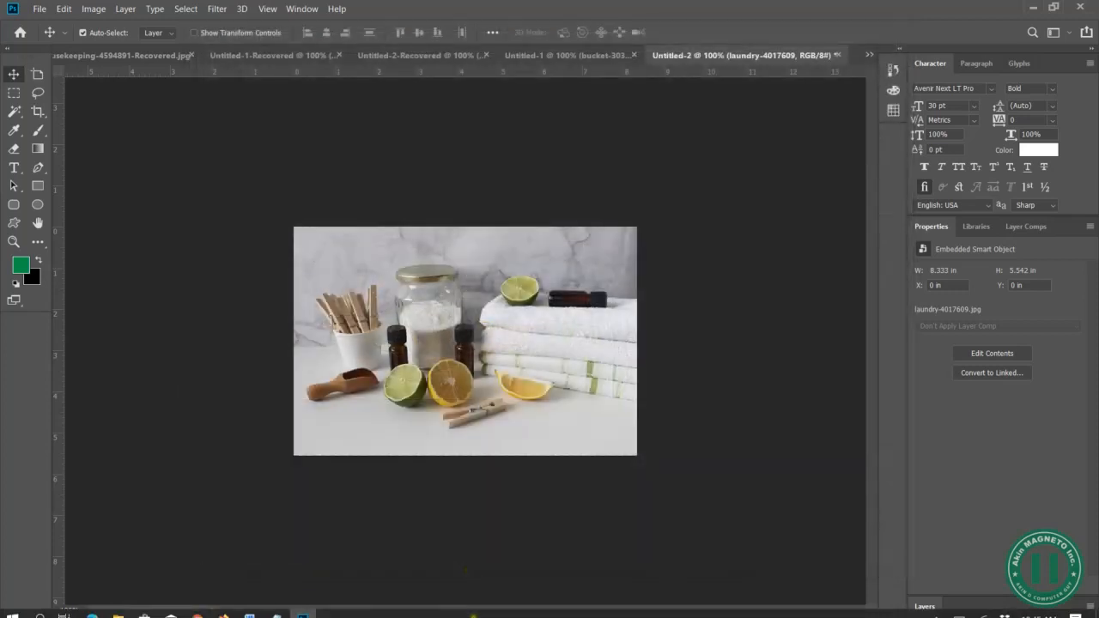
Clone the Fumigation image element into the new row's lower-right column
left_click(199, 611)
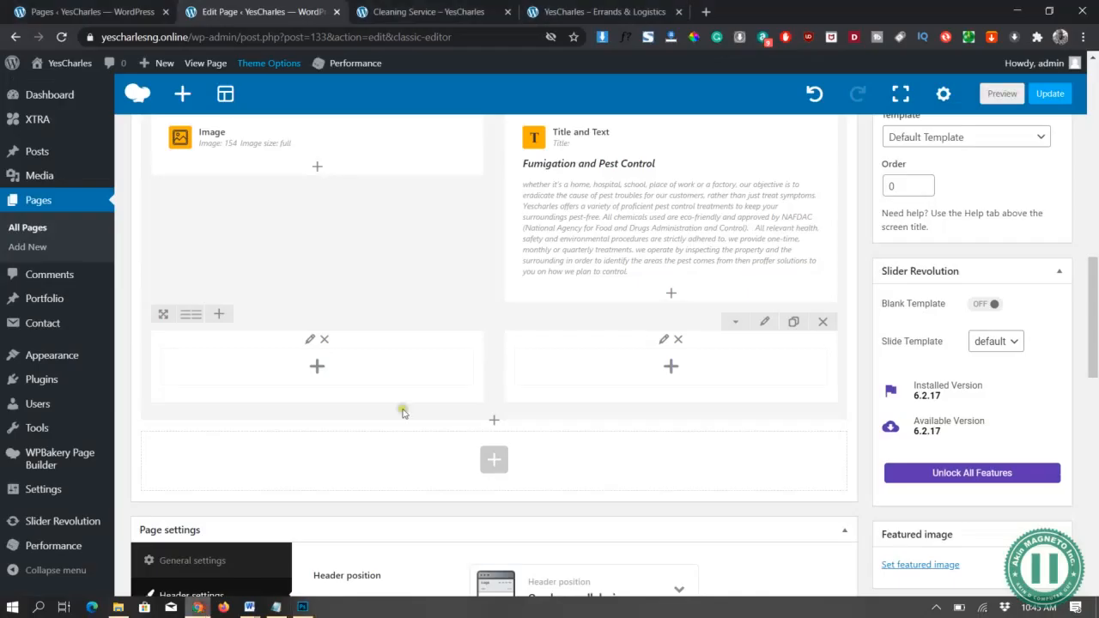
scroll(315, 223, "up", 1)
scroll(315, 225, "down", 2)
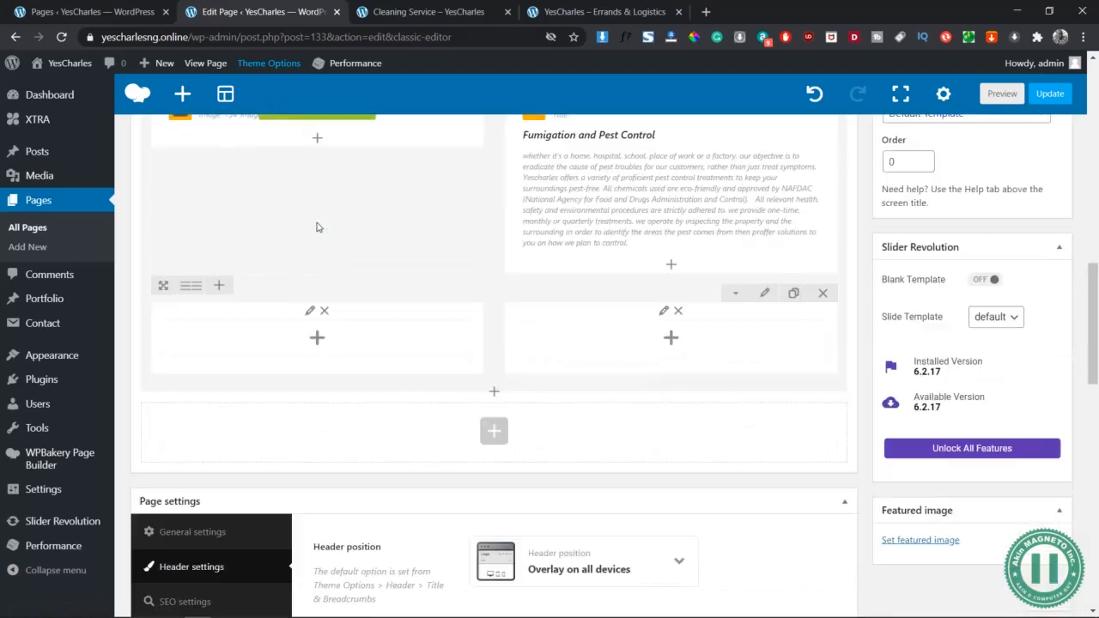
scroll(339, 158, "up", 2)
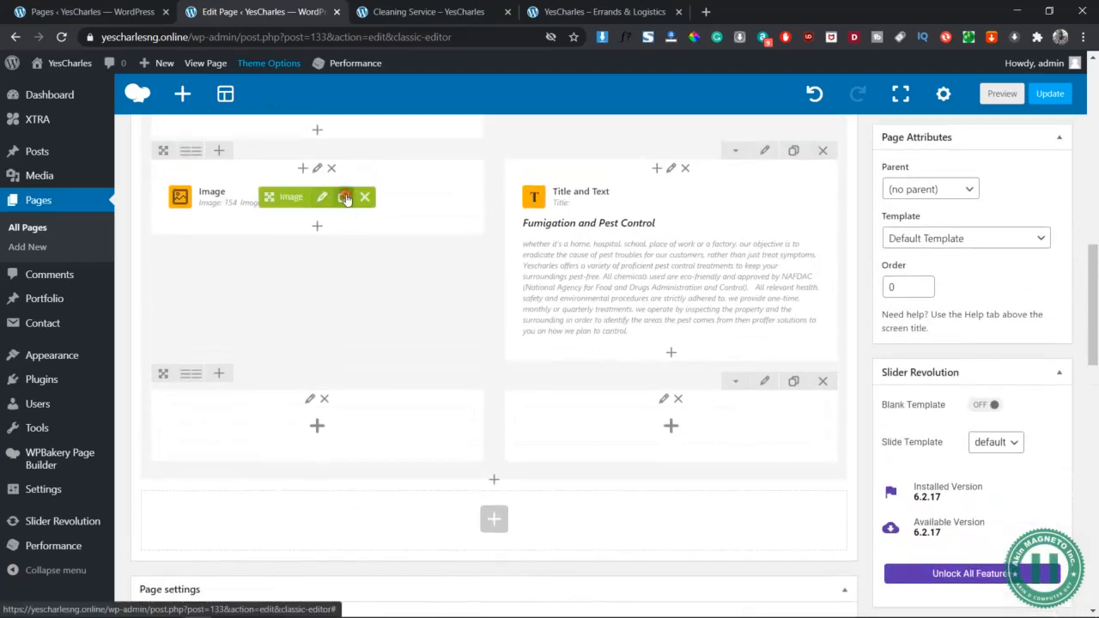
left_click(344, 196)
mouse_move(303, 231)
left_mouse_down()
mouse_move(292, 235)
mouse_move(466, 366)
mouse_move(644, 442)
mouse_move(663, 434)
left_mouse_up()
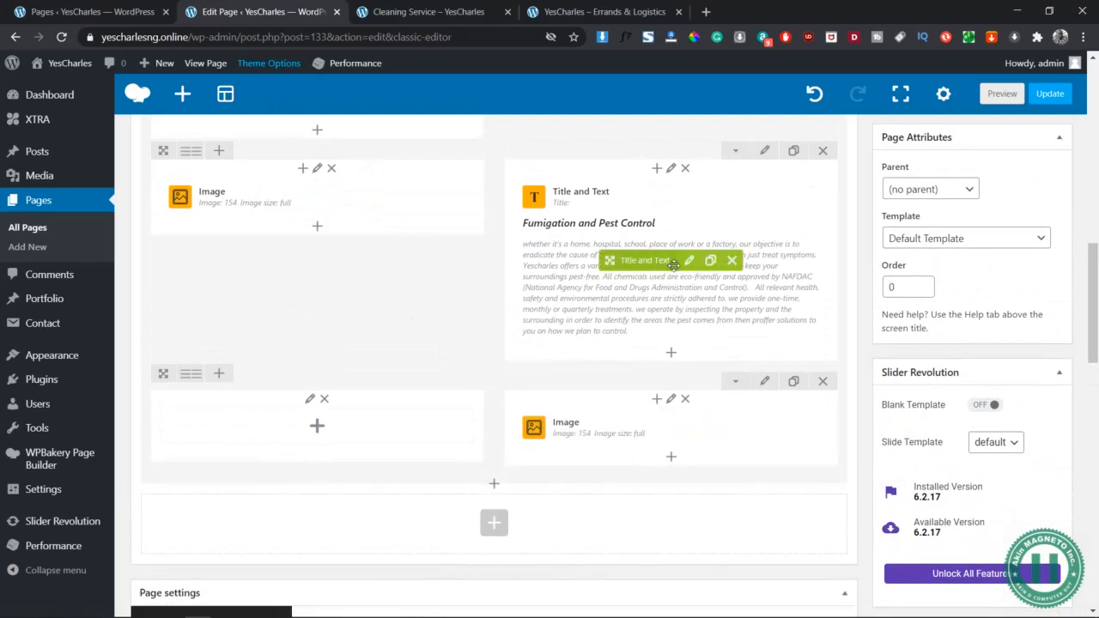
Clone the Fumigation title and text into the lower-left column and edit the image copy
left_click(711, 260)
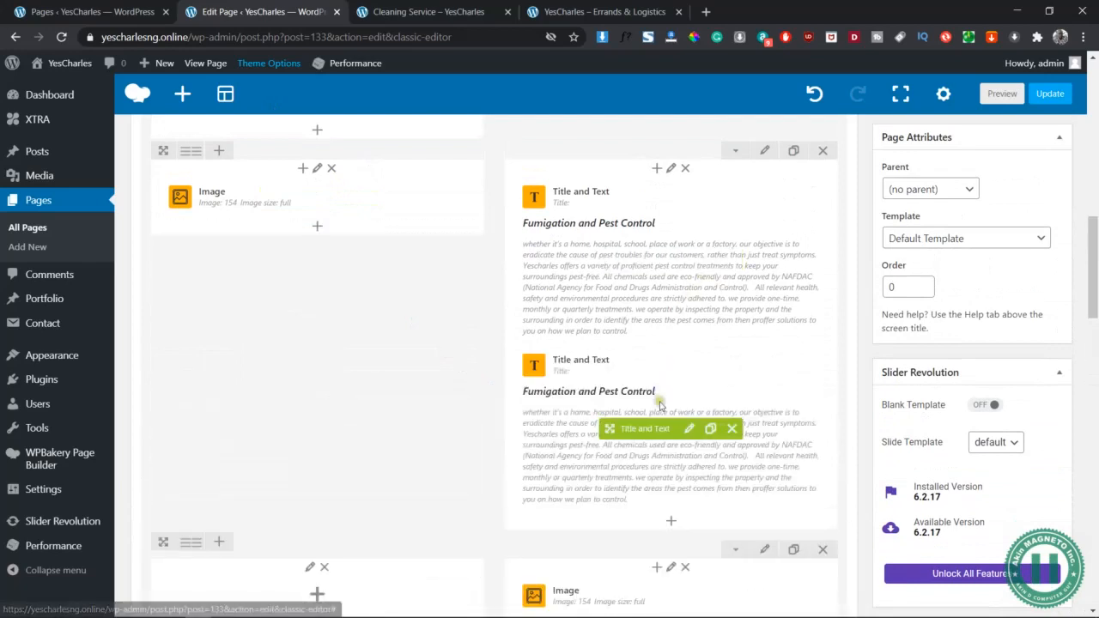
scroll(689, 300, "down", 2)
left_click_drag(640, 277, 363, 435)
scroll(567, 304, "up", 1)
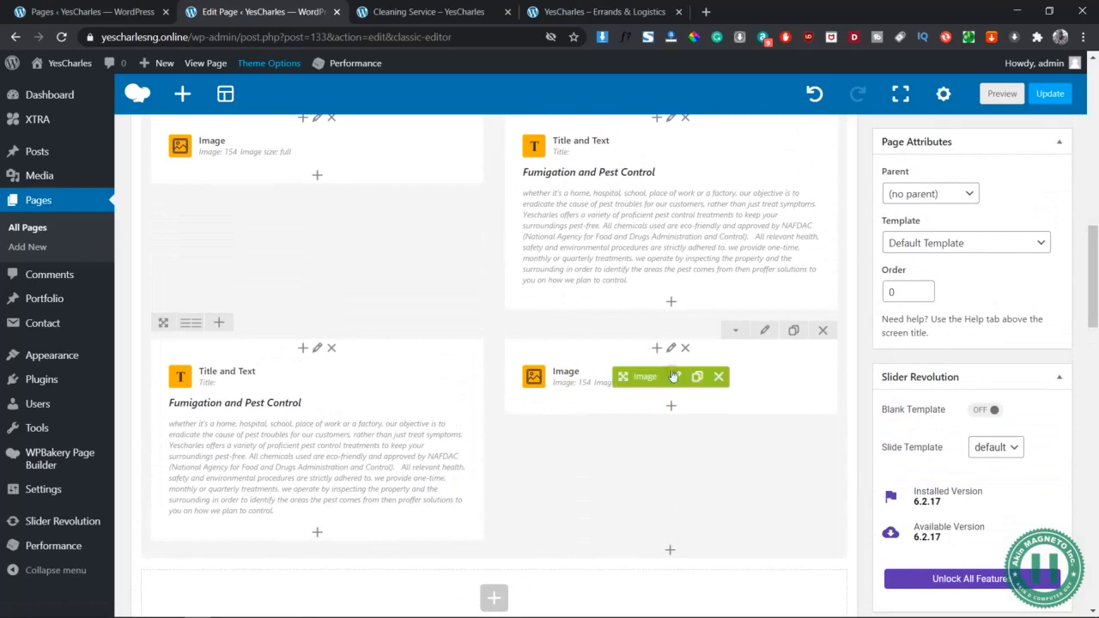
left_click(678, 375)
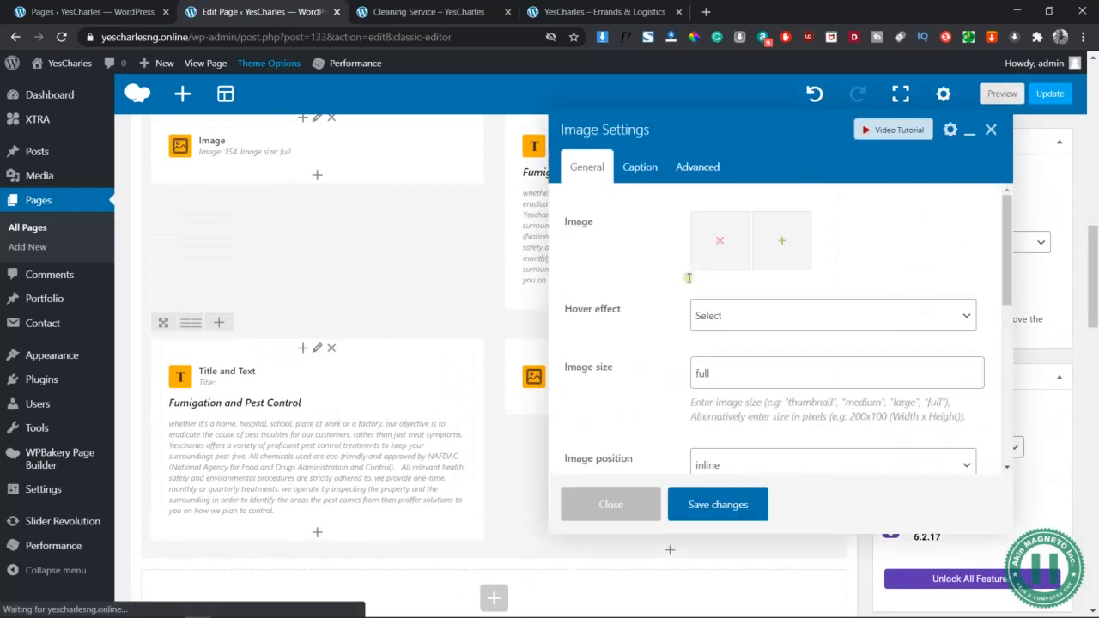
Upload routine-cleaning-services-yescharles.jpg from the sample folder for the third row's image
left_click(719, 245)
left_click(62, 119)
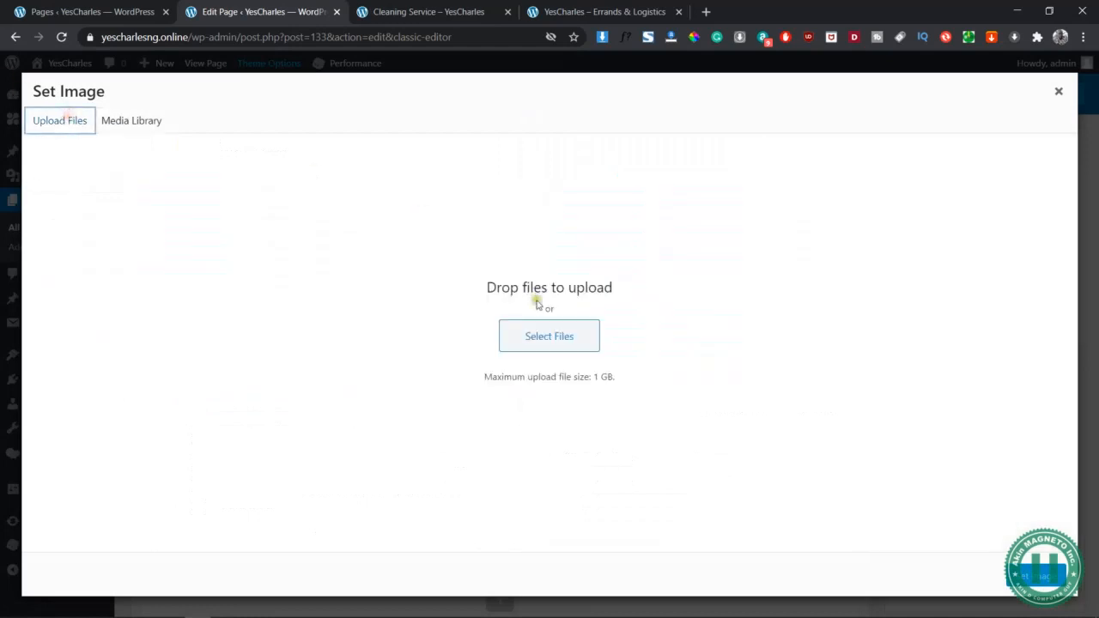
left_click(555, 335)
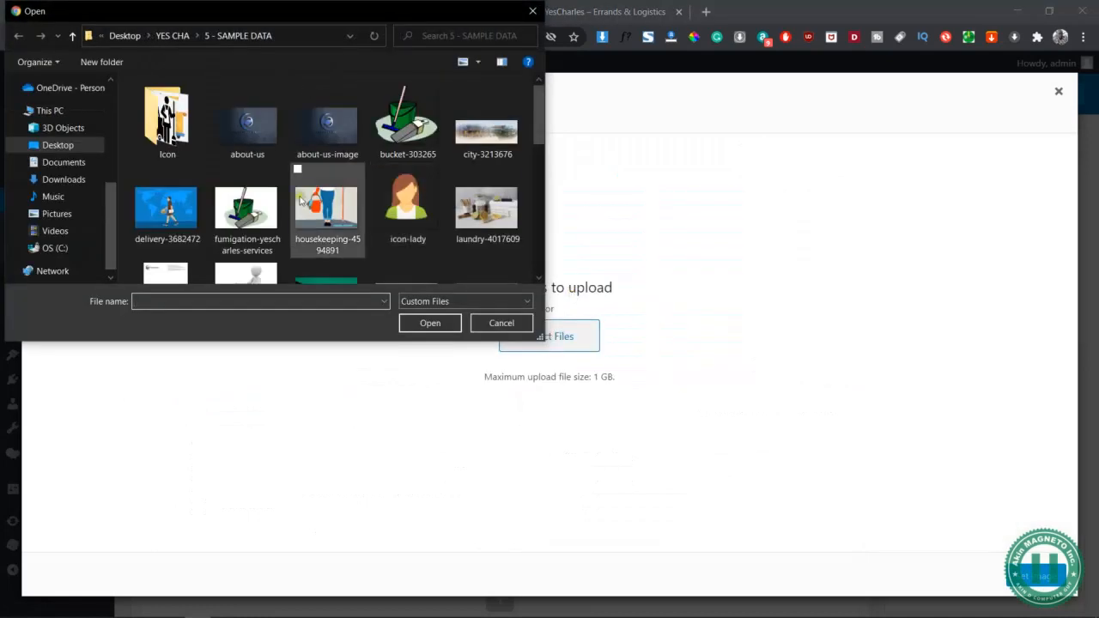
left_click(323, 218)
key("r")
key("r")
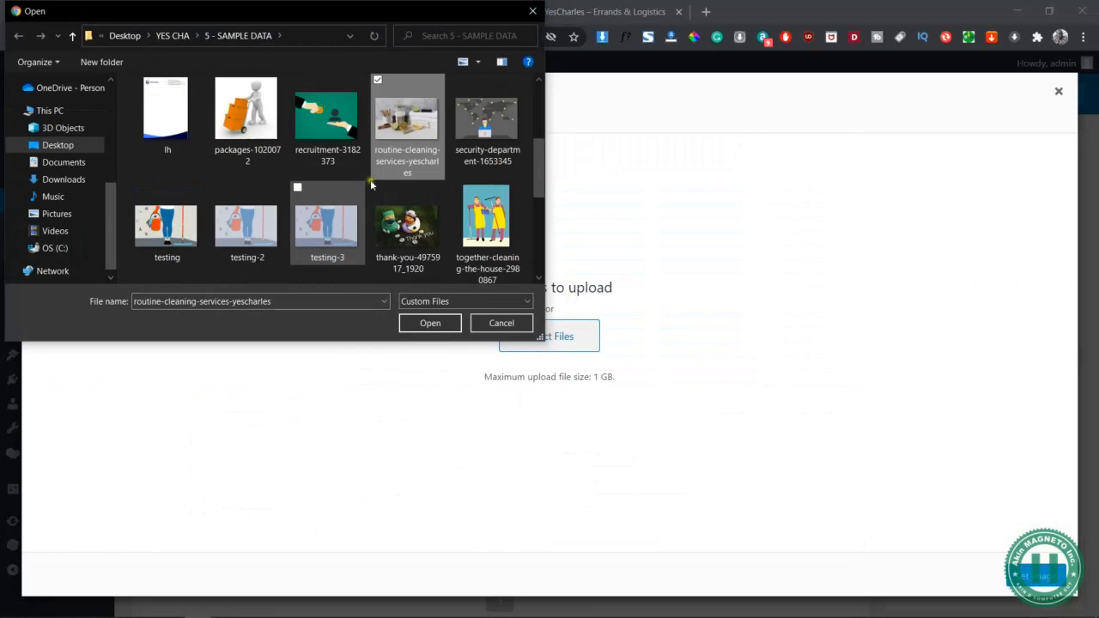
left_click(426, 326)
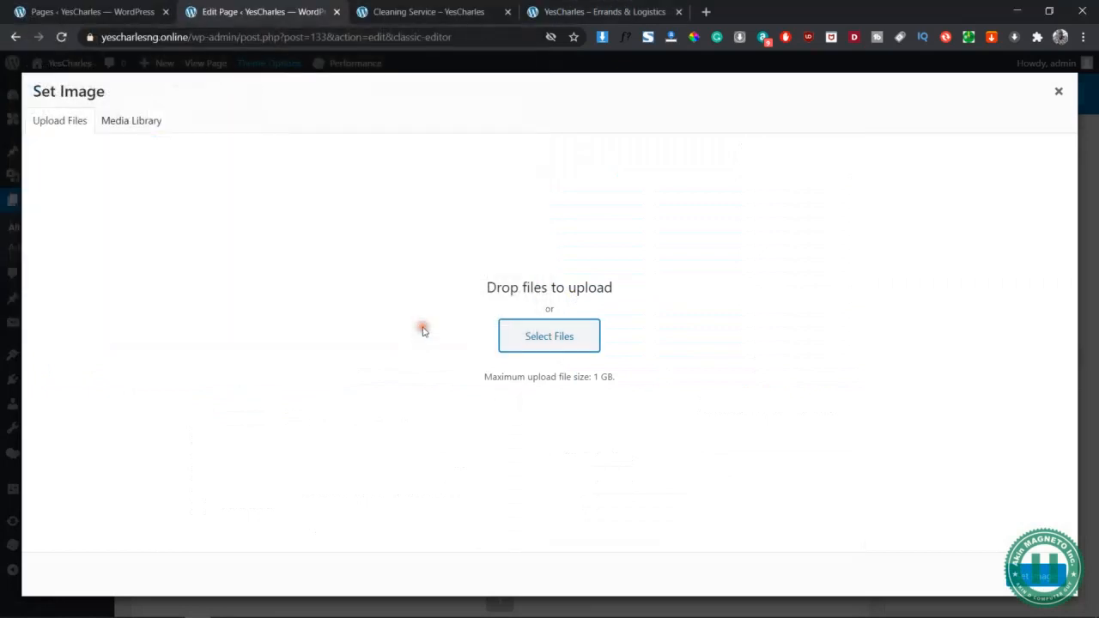
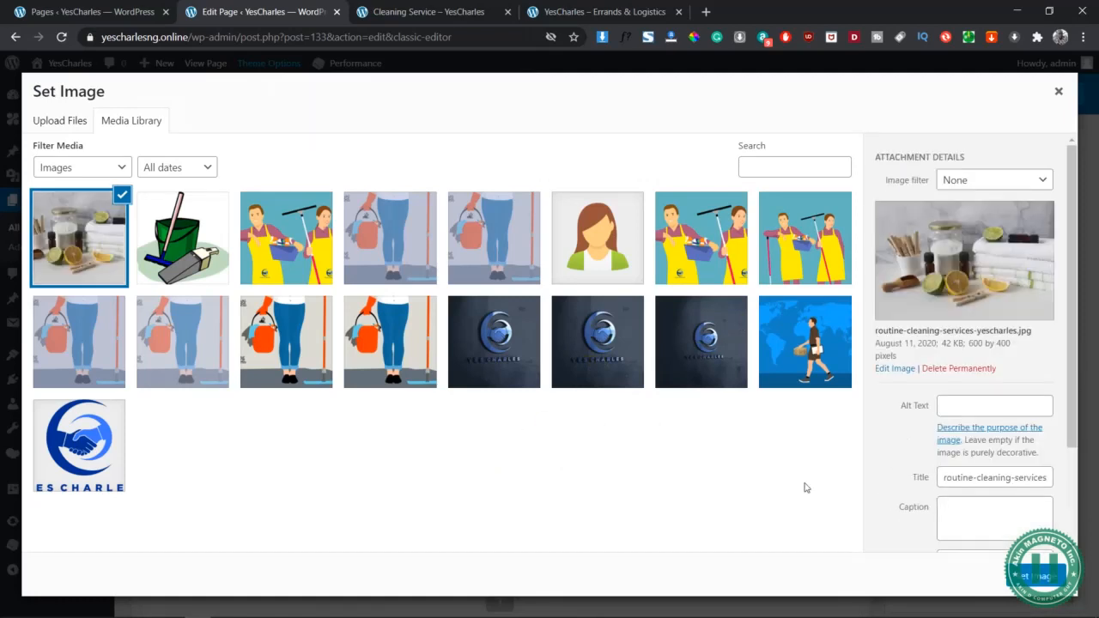
Set the routine-cleaning-services photo with lemons and towels as the lower row's image and save it
left_click(1031, 575)
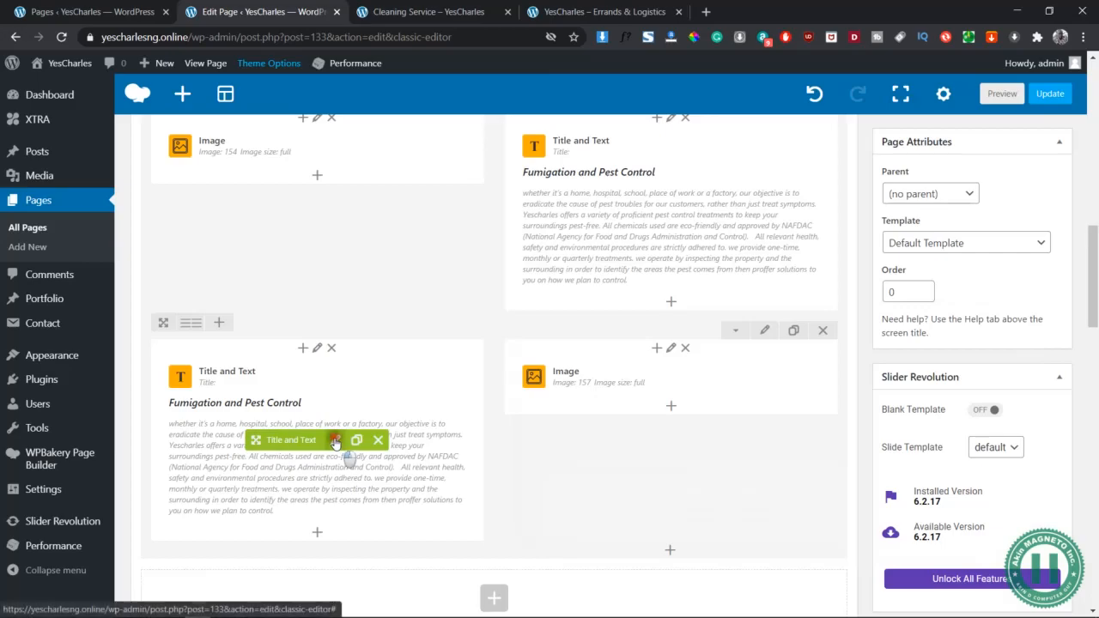
Replace the lower block's Fumigation and Pest Control heading with the Routine and Failing Cleaning heading
left_click(337, 441)
key("alt+Tab")
key("alt+Tab")
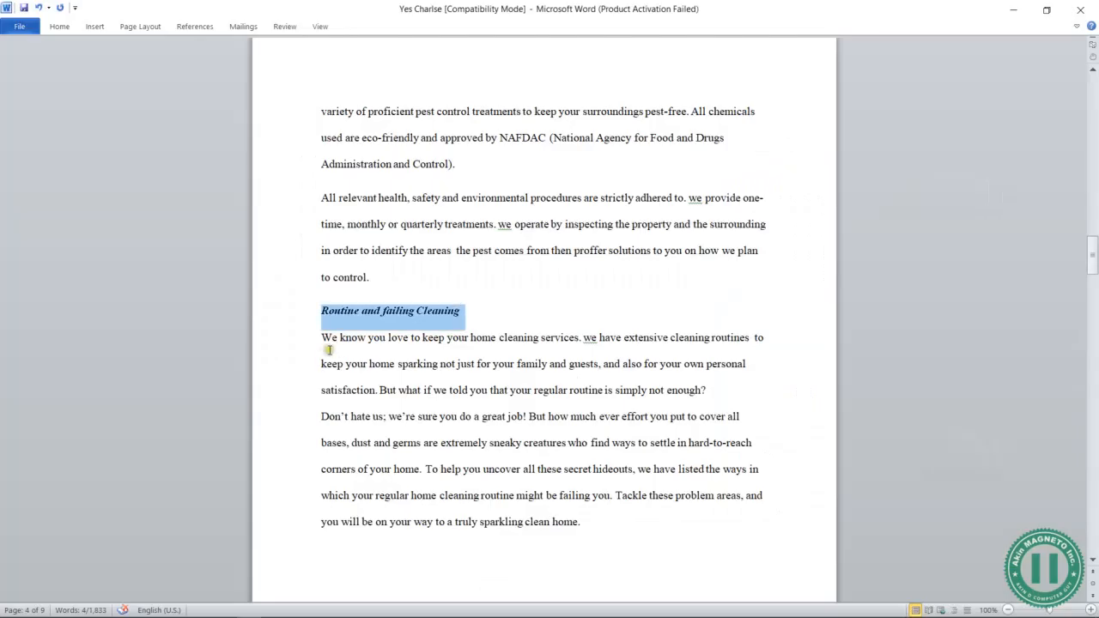
key("alt+Tab")
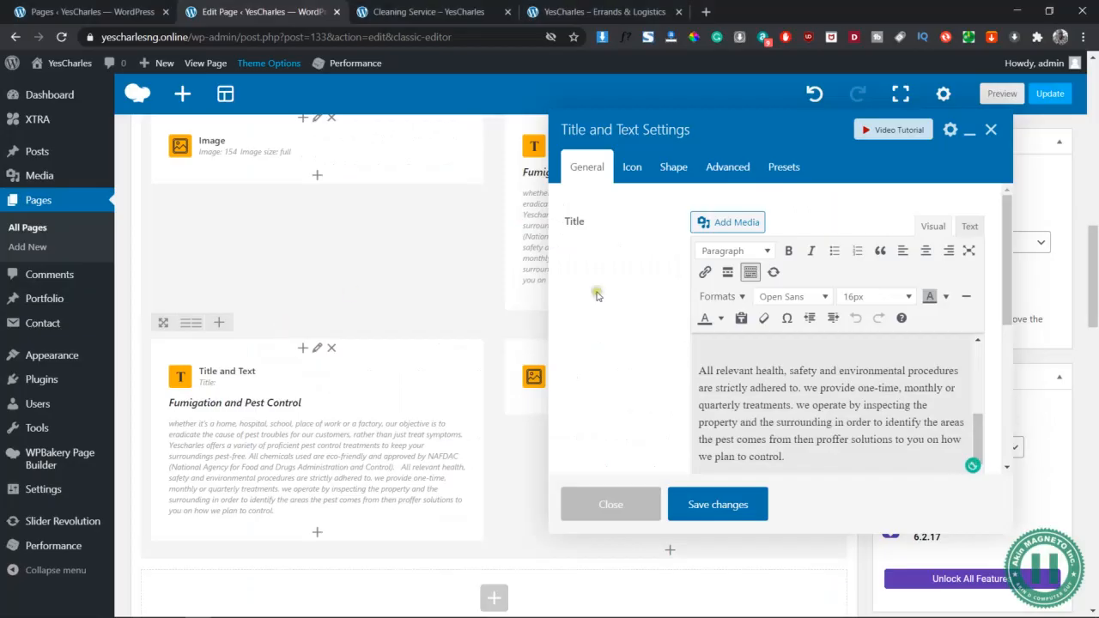
scroll(795, 369, "up", 5)
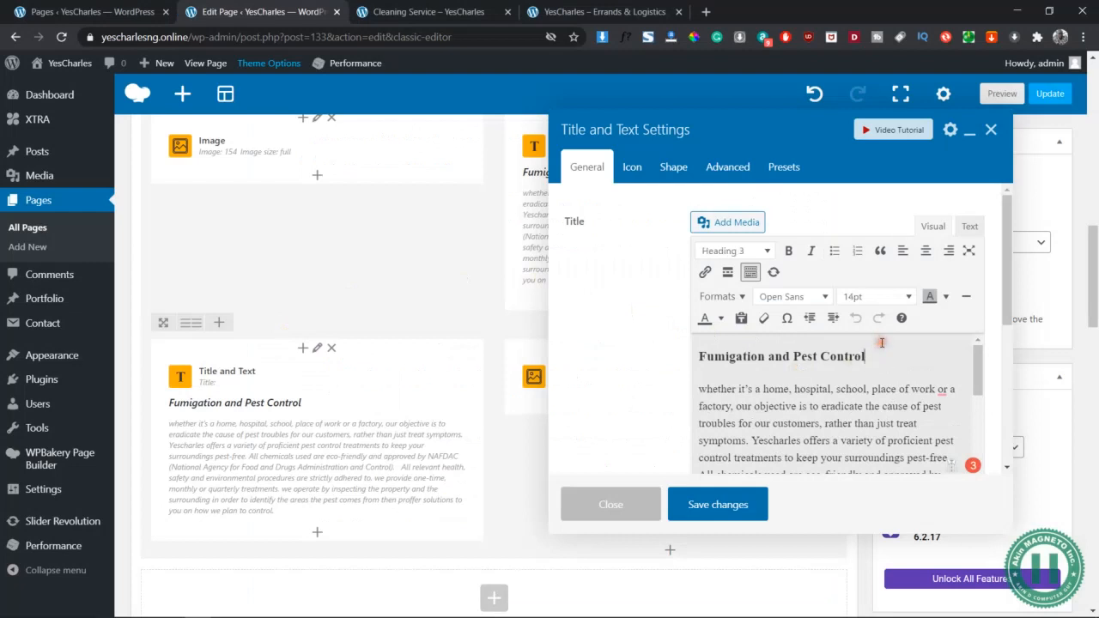
triple_click(881, 343)
left_click(969, 228)
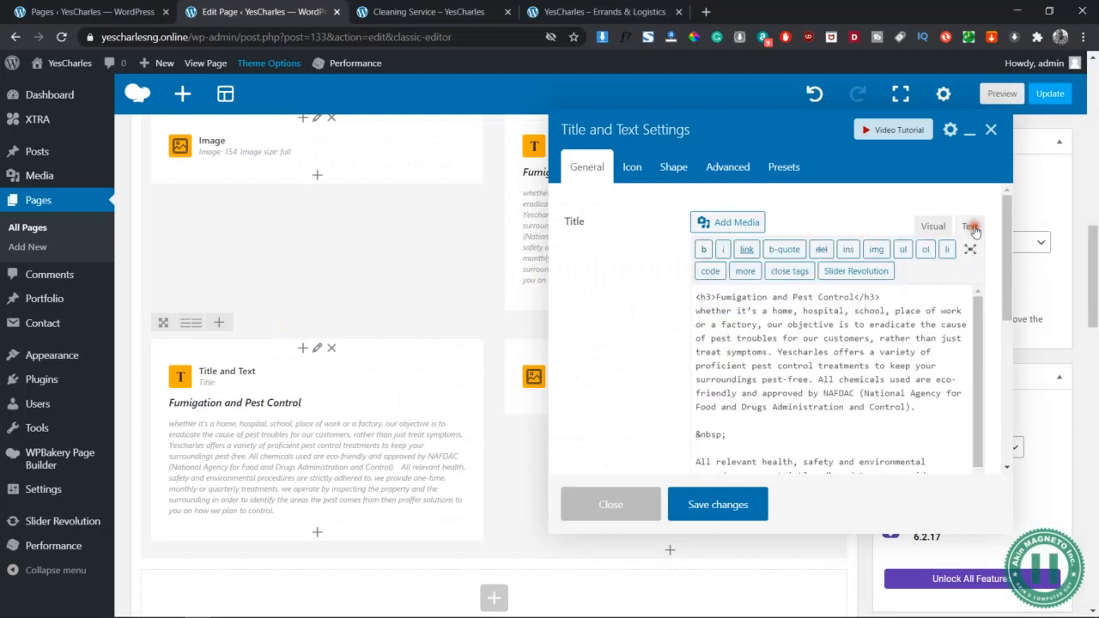
type("Routine and failing Cleaning")
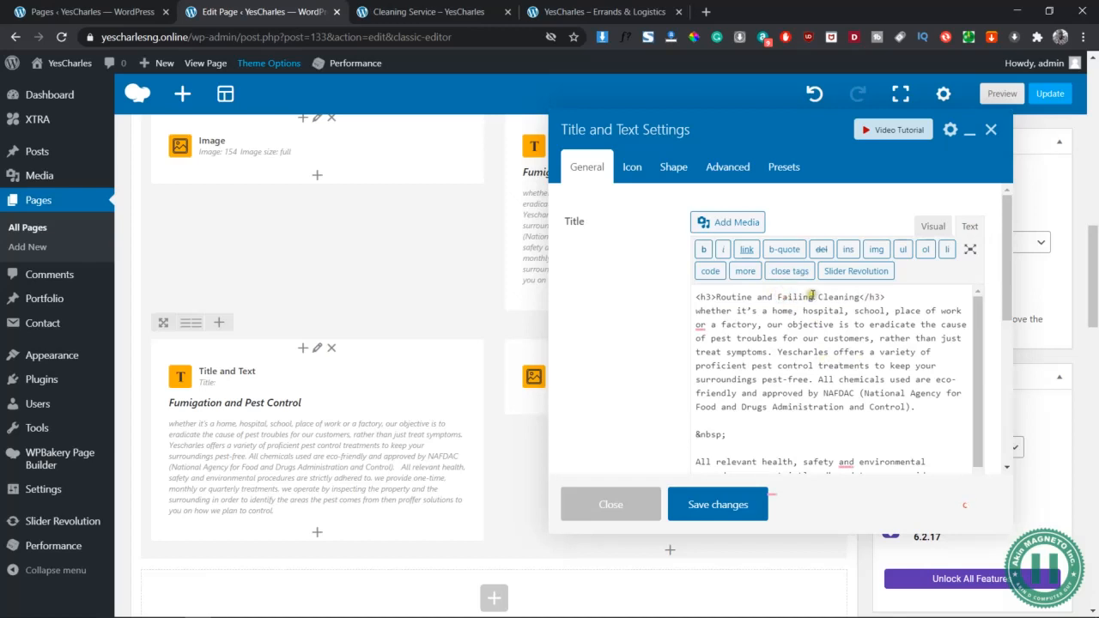
left_click(933, 228)
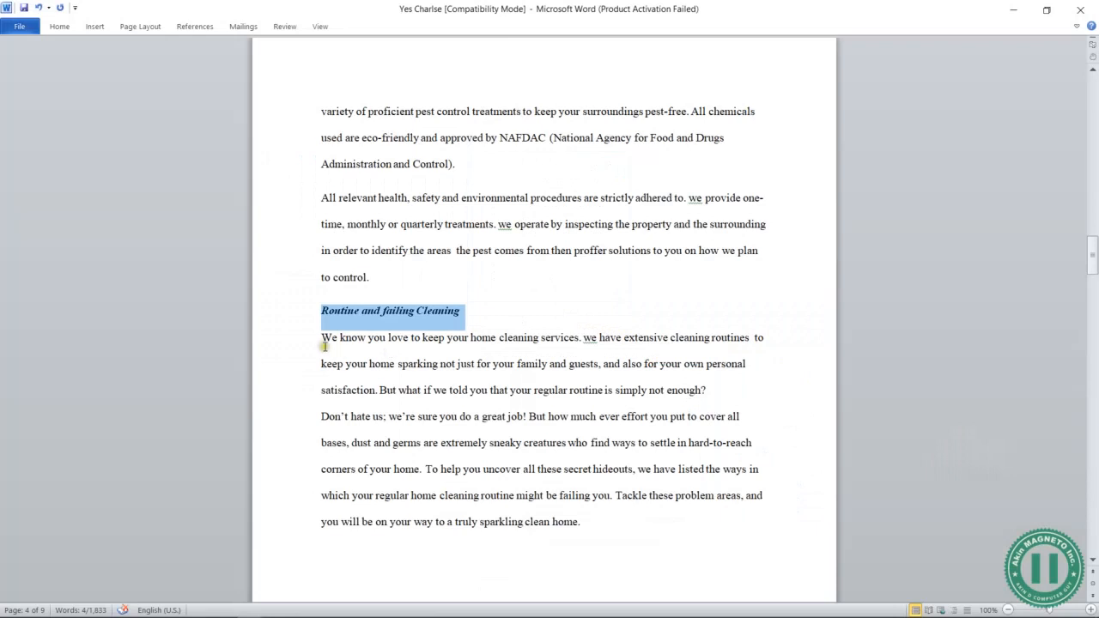
Paste the opening cleaning paragraphs from Word over the first pest-control paragraph
left_click_drag(323, 340, 421, 471)
key("ctrl+c")
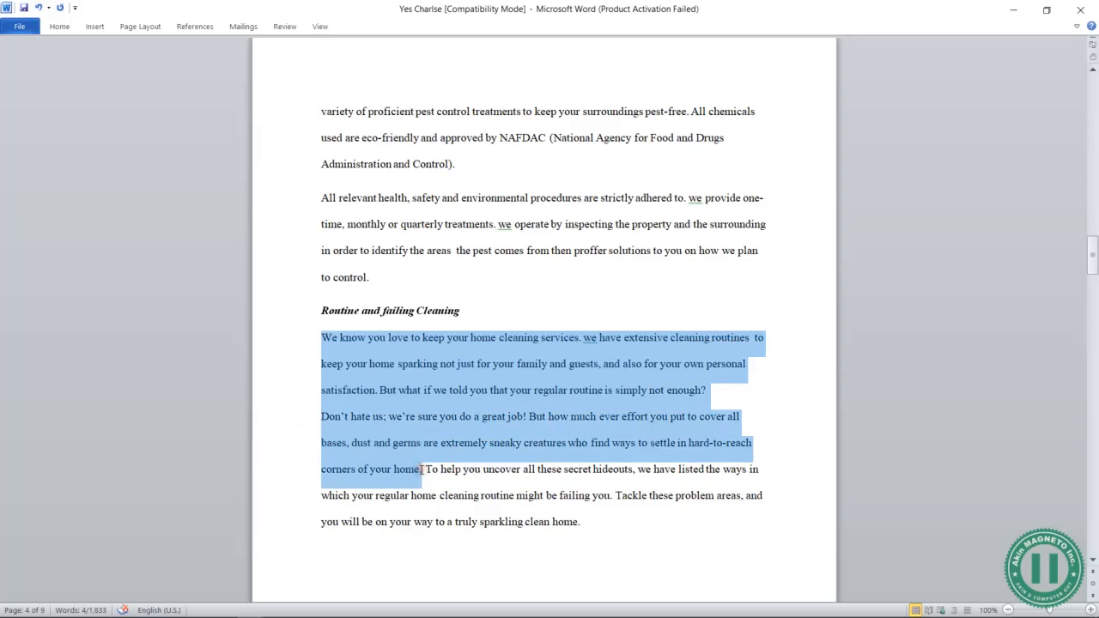
key("alt+Tab")
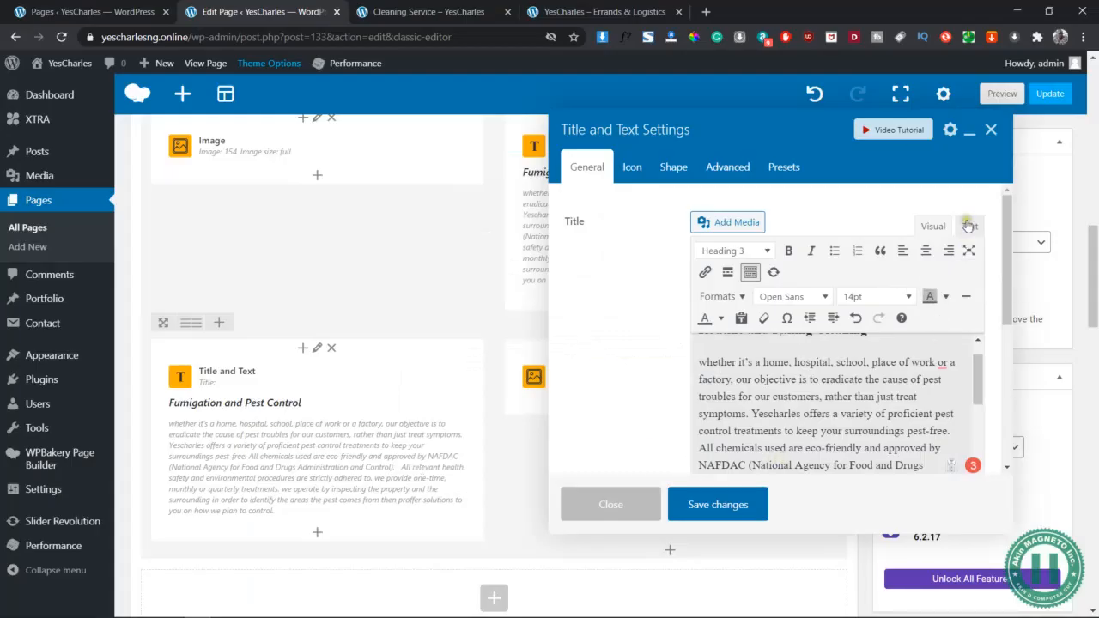
scroll(880, 373, "up", 1)
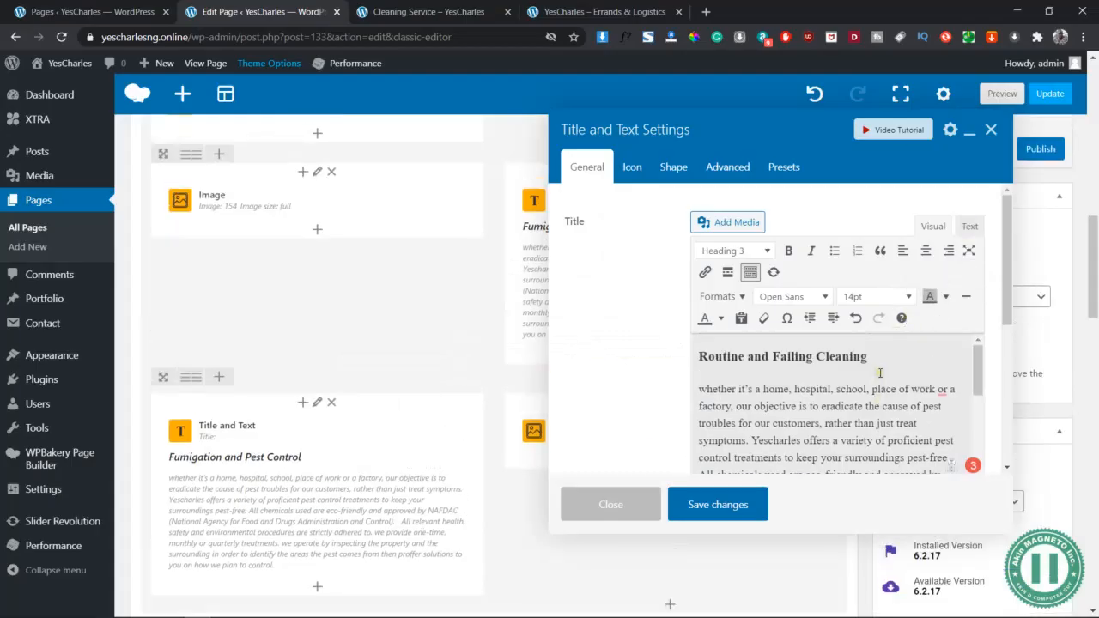
left_click(971, 226)
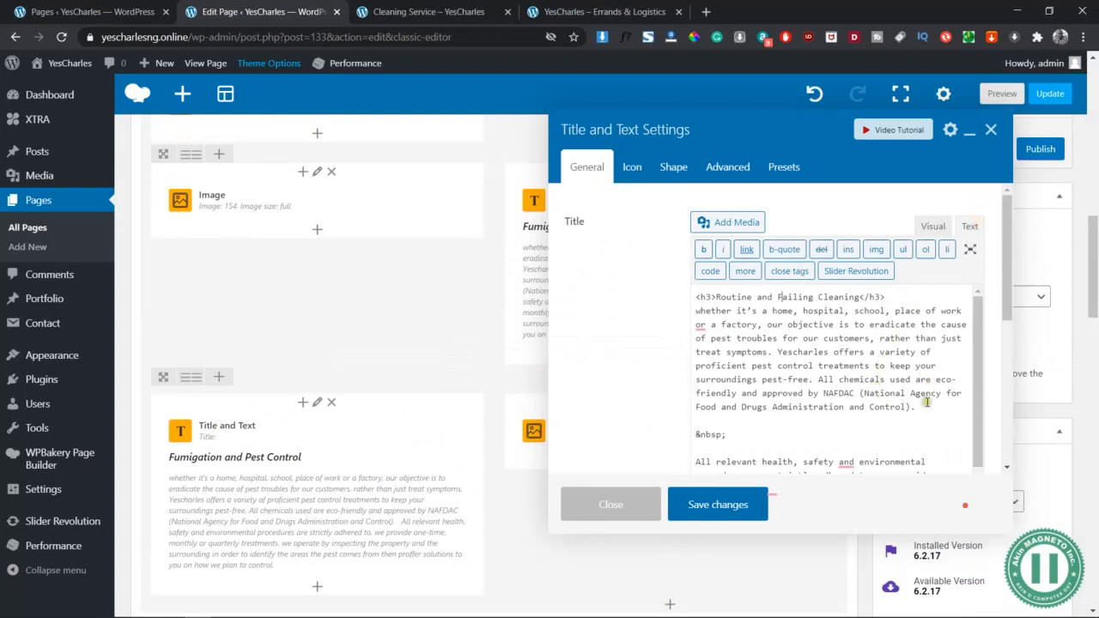
left_click_drag(921, 408, 681, 311)
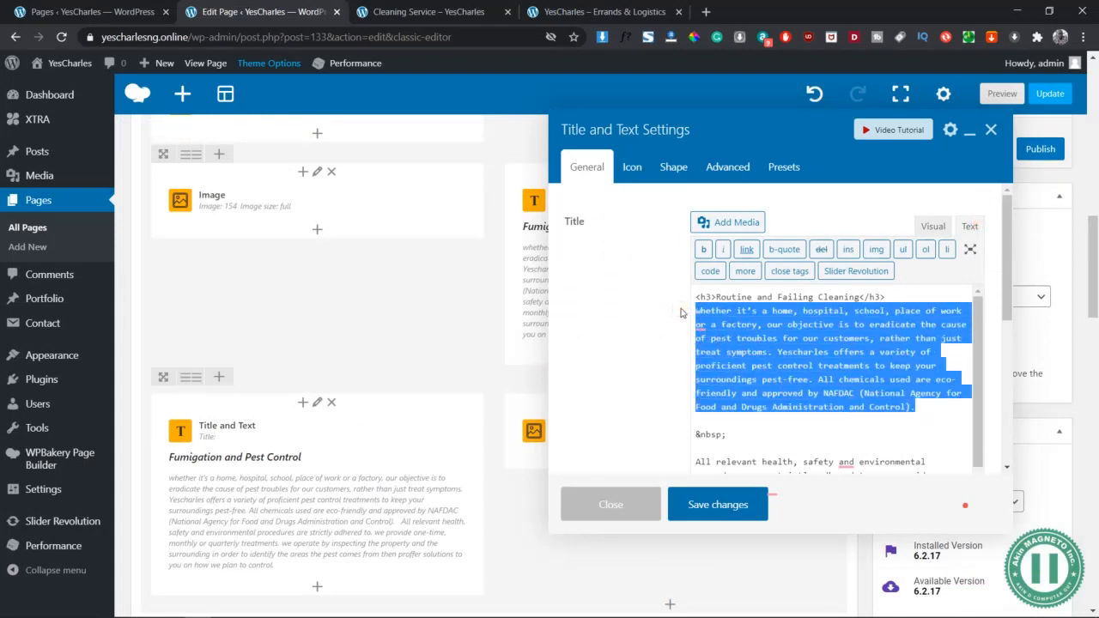
key("ctrl+v")
left_click(928, 227)
Select the leftover pest-control paragraph and copy the final 'To help' paragraph from Word
scroll(819, 397, "down", 5)
scroll(796, 440, "up", 1)
scroll(788, 422, "down", 1)
left_click_drag(785, 457, 708, 384)
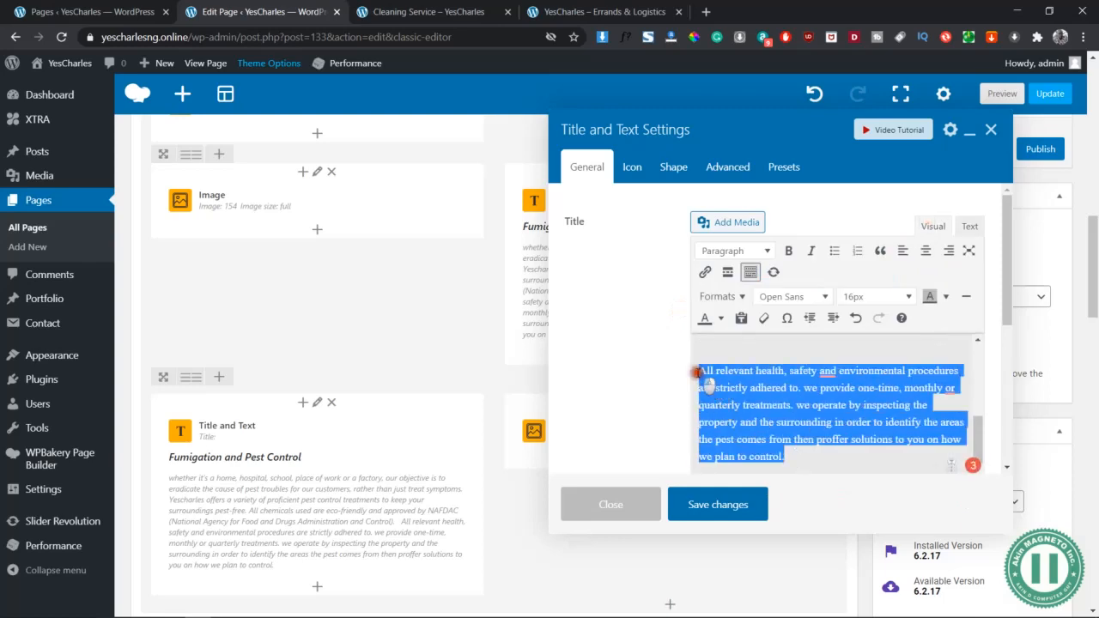
key("alt+Tab")
left_click_drag(580, 518, 424, 465)
key("alt+Tab")
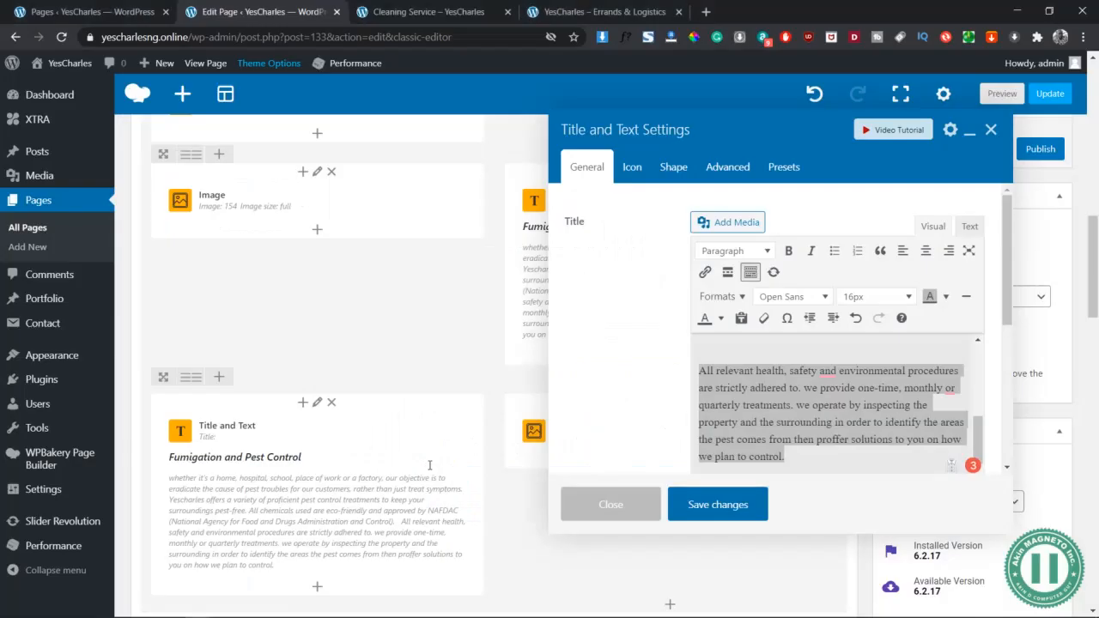
Put the 'To help' paragraph in place of the leftover text, save the block, and preview
left_click(970, 225)
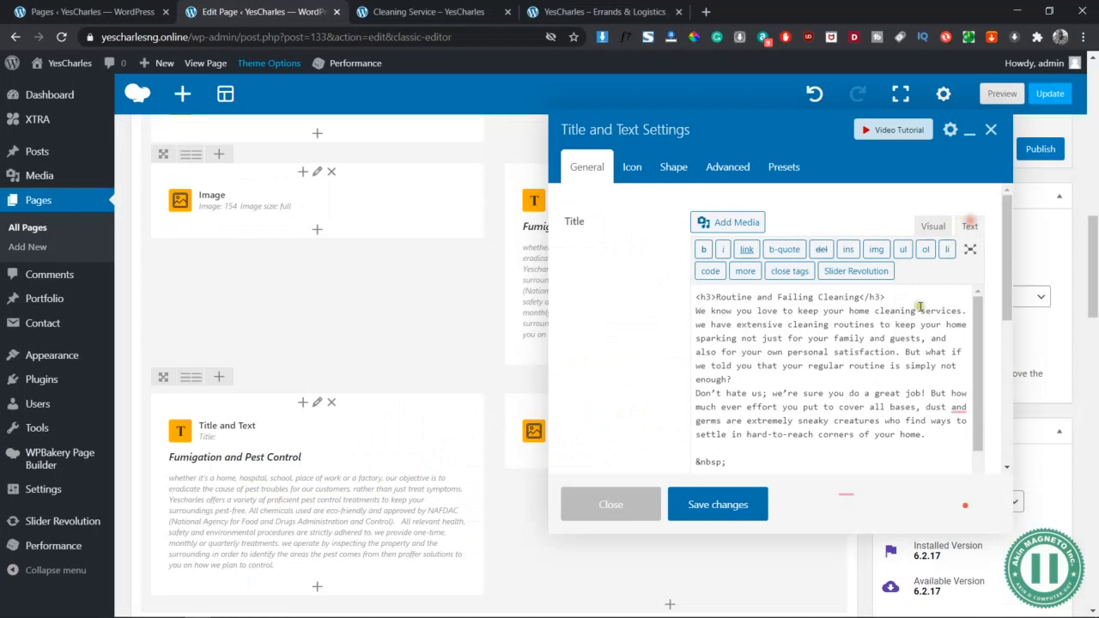
scroll(909, 400, "down", 8)
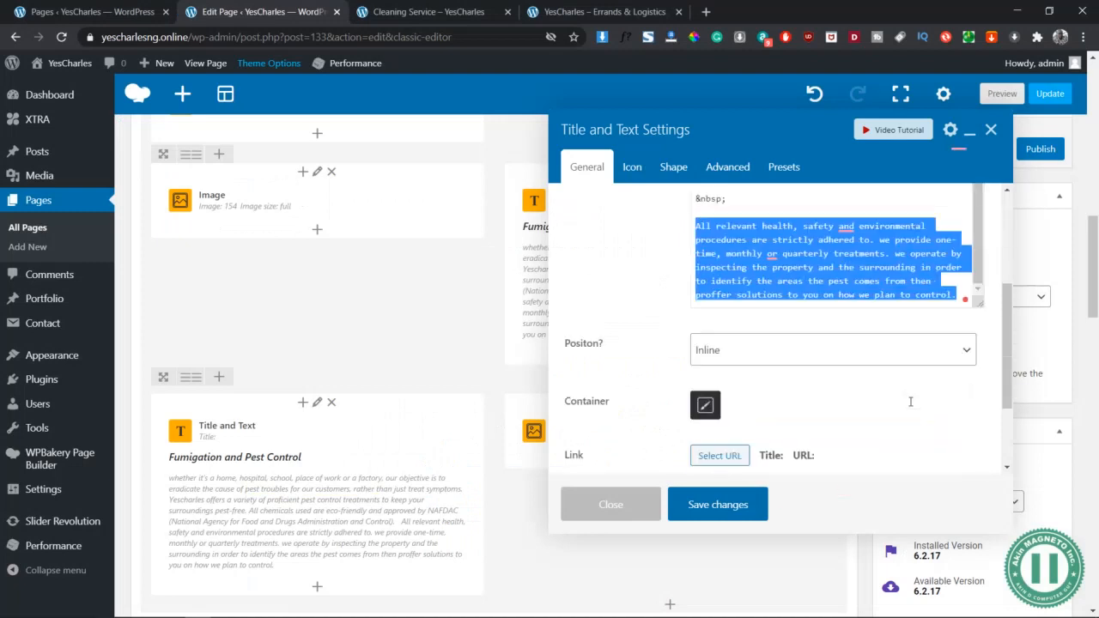
scroll(919, 371, "up", 3)
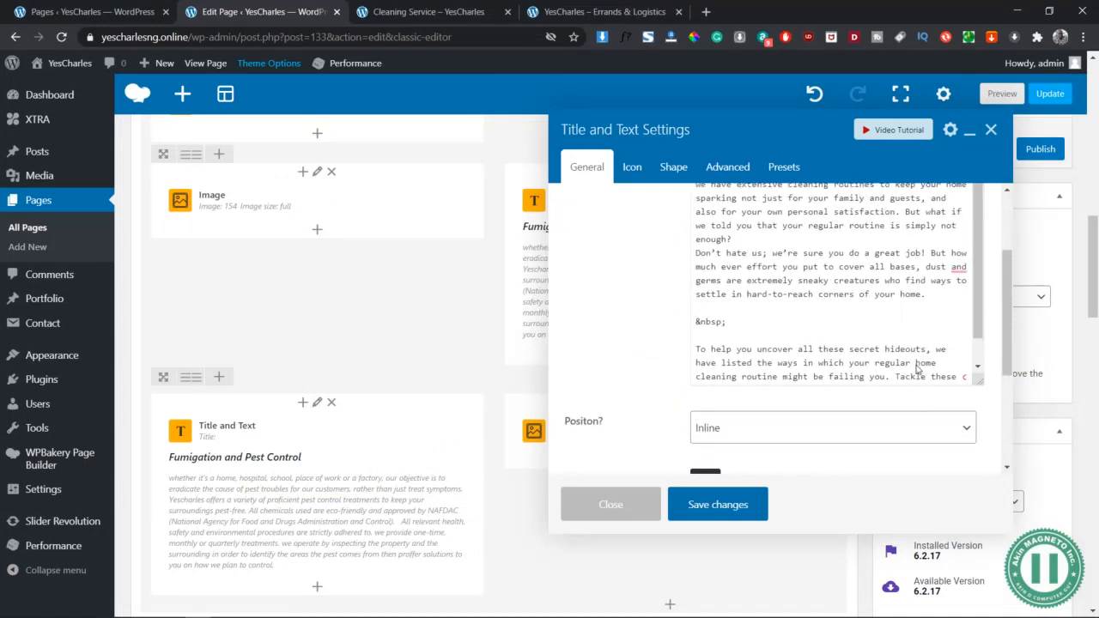
scroll(928, 268, "up", 3)
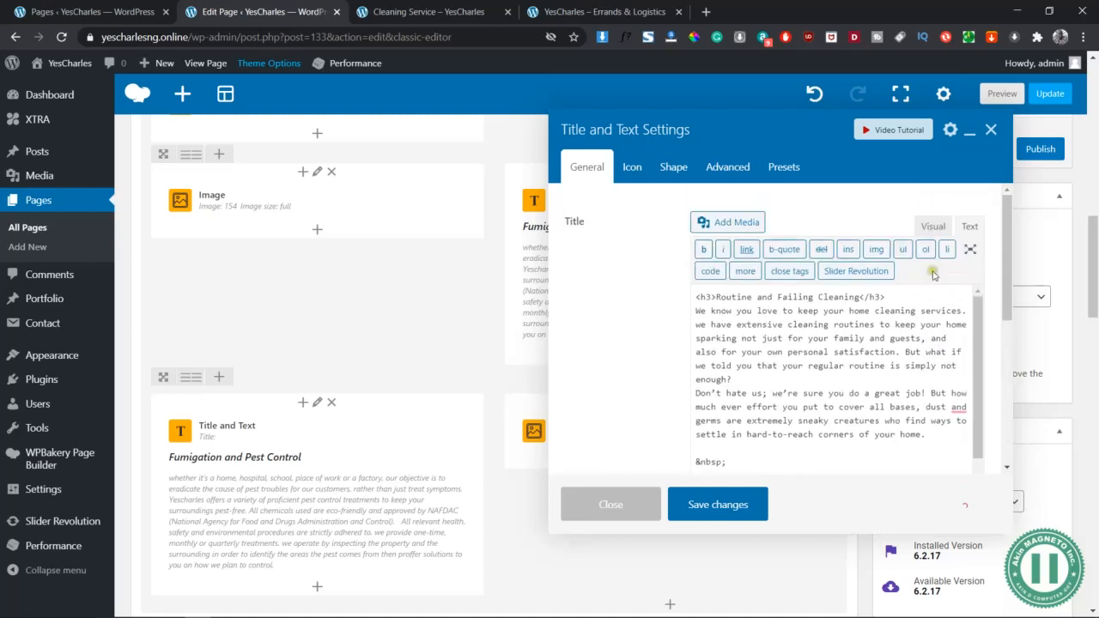
left_click(934, 225)
left_click(729, 503)
left_click(1000, 93)
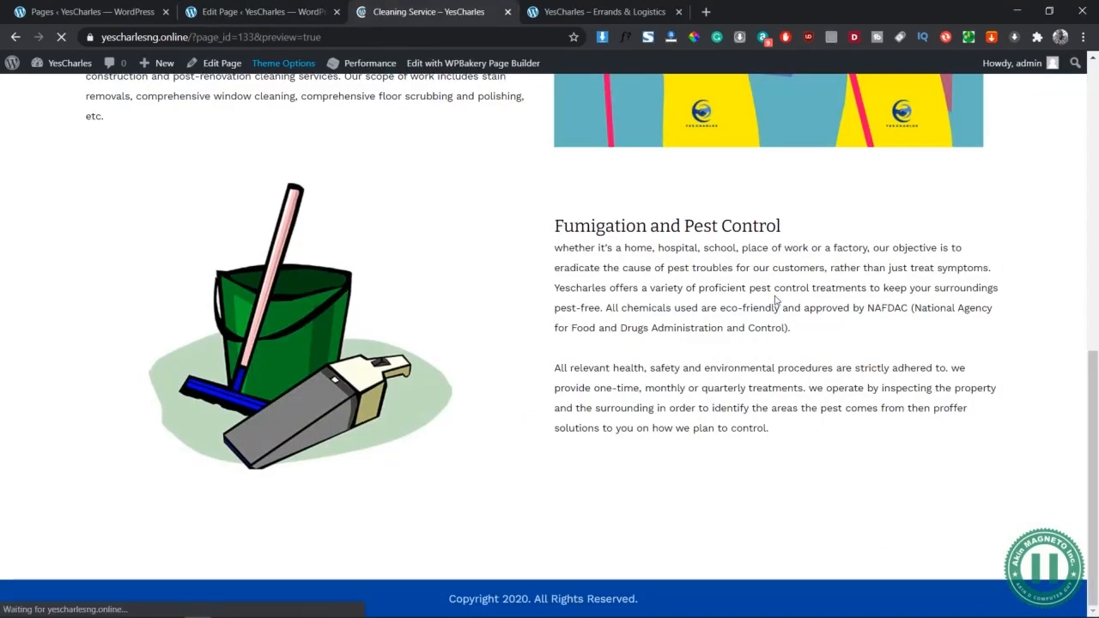
Check the Routine and Failing Cleaning section and its cleaning photo in the preview, then return to the editor
scroll(775, 300, "down", 3)
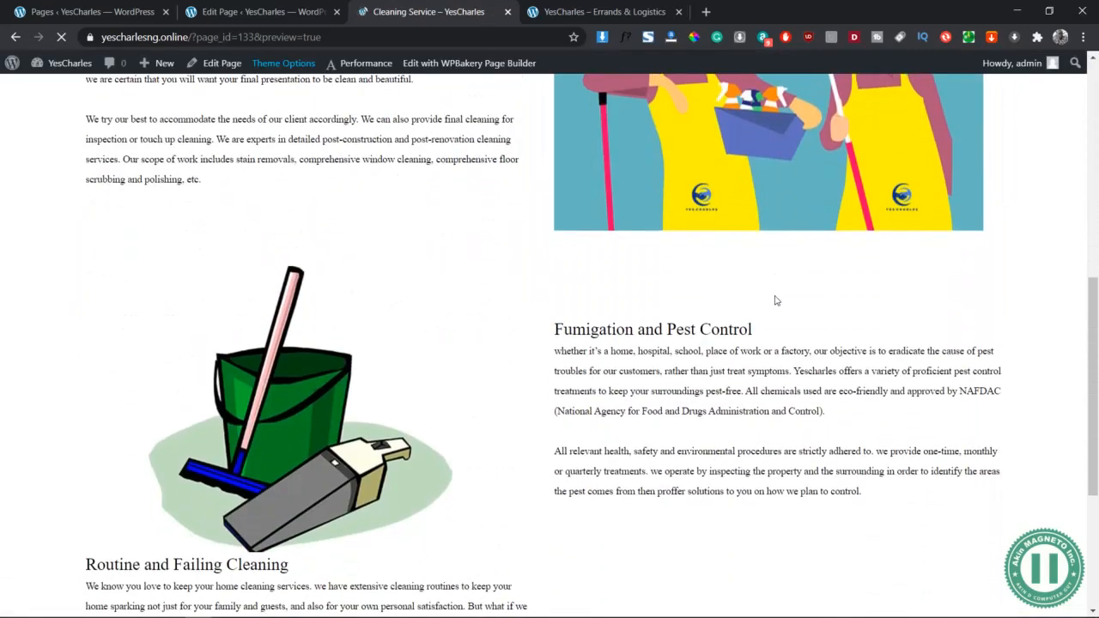
scroll(792, 383, "down", 2)
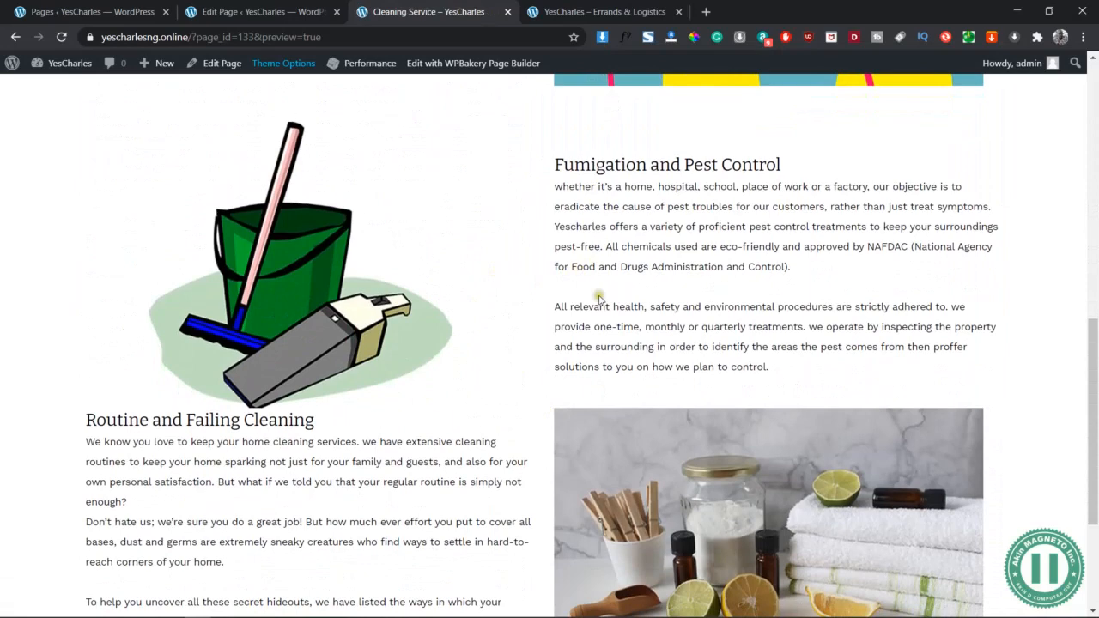
scroll(353, 409, "down", 3)
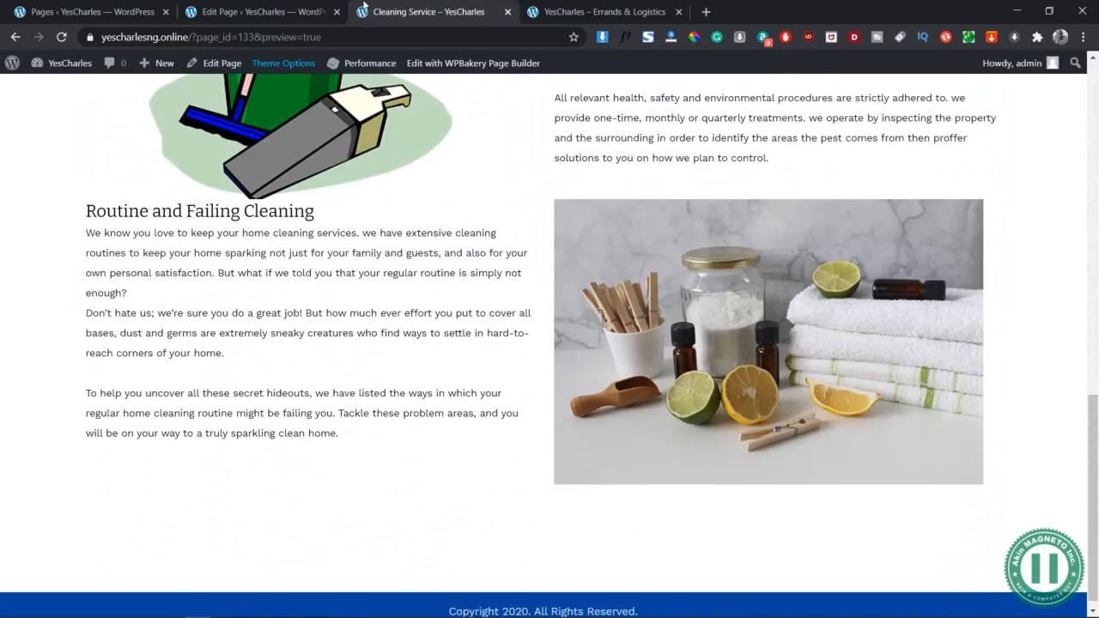
left_click(276, 7)
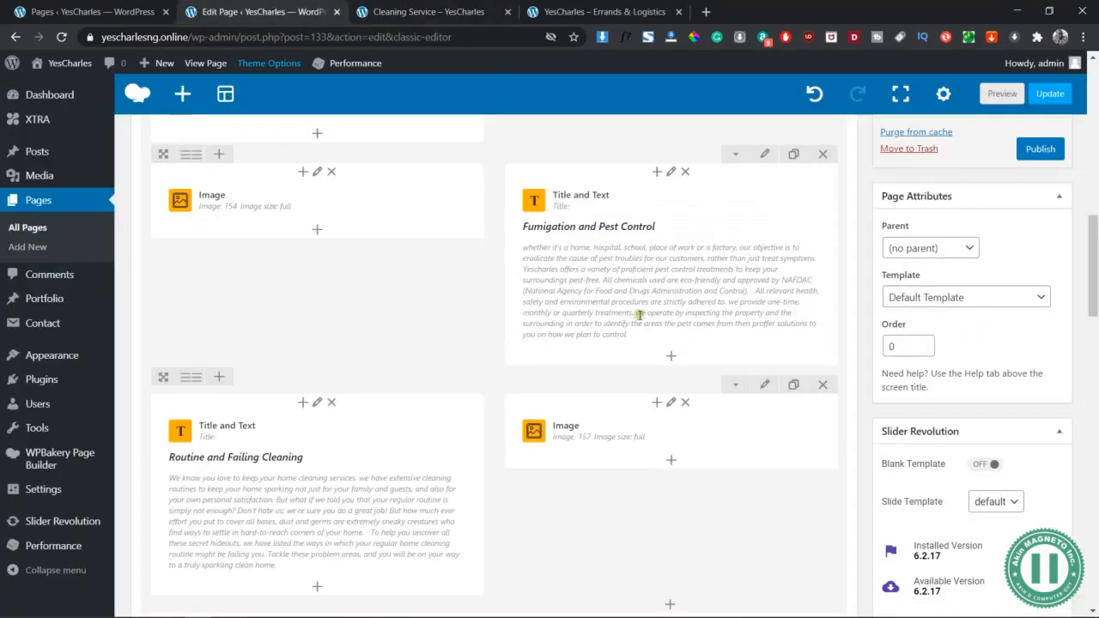
Give the lower inner row 50px top and bottom padding and save
left_click(764, 384)
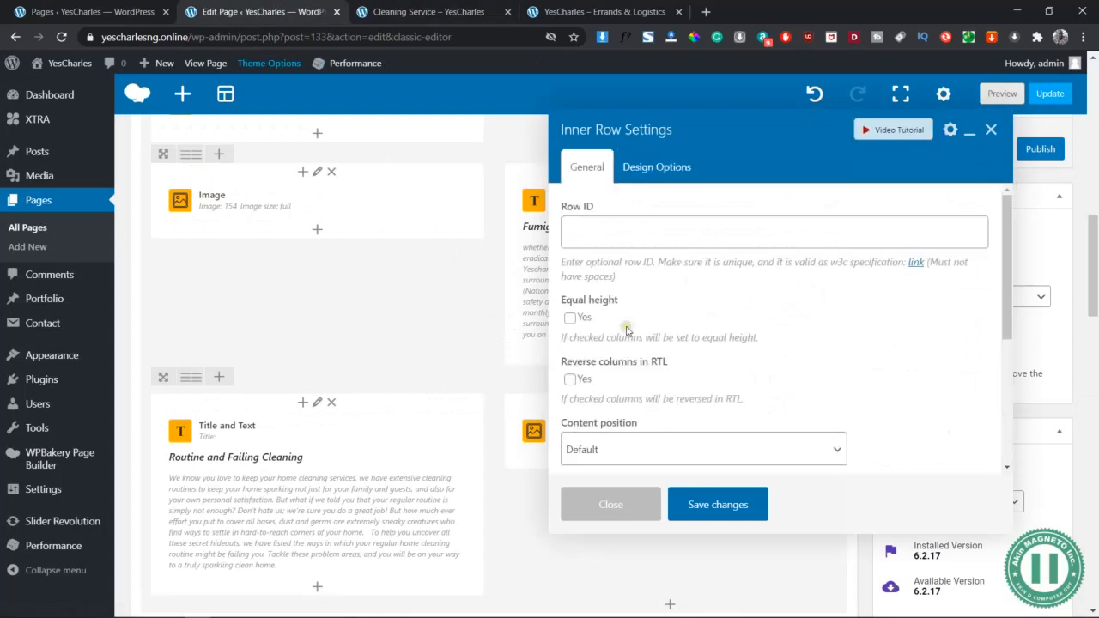
left_click(640, 166)
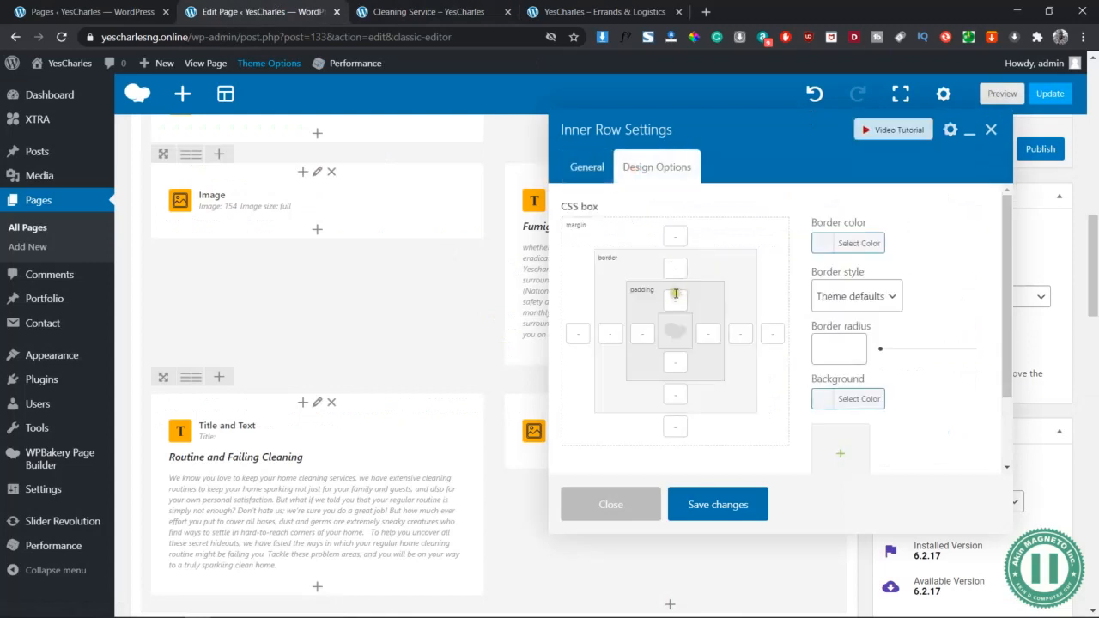
left_click(675, 298)
type("50px")
left_click(672, 360)
type("50px")
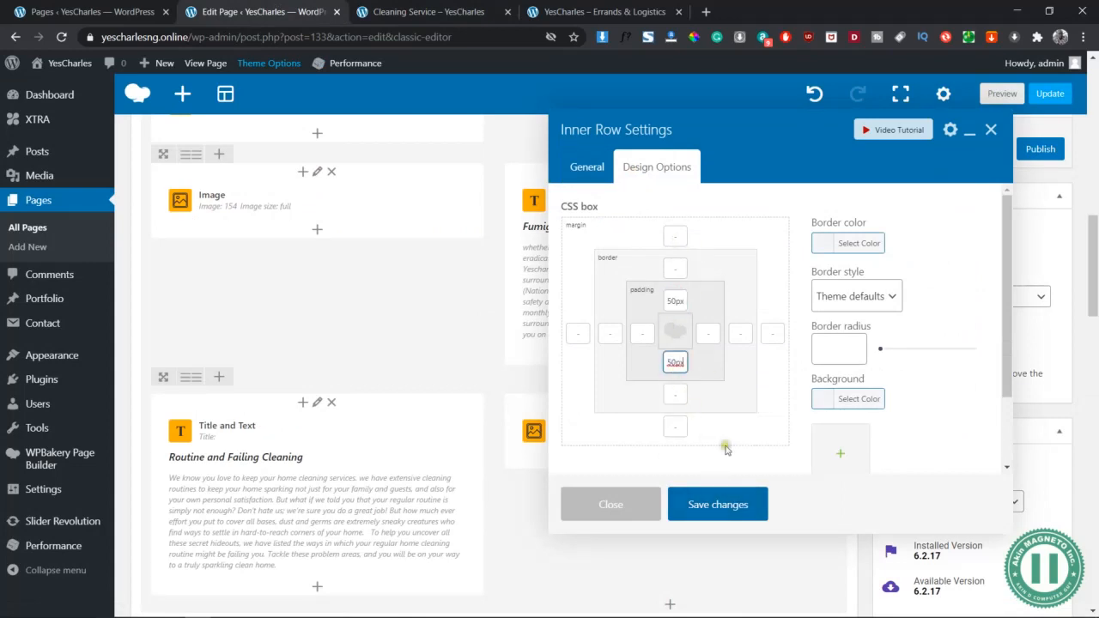
left_click(726, 518)
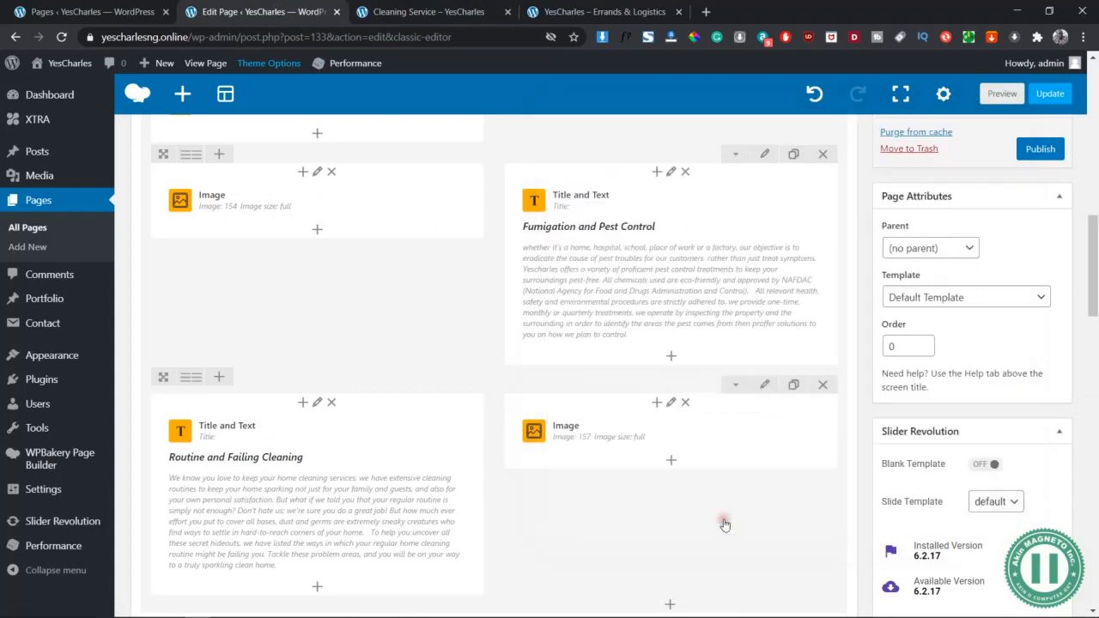
Inspect the upper Fumigation row's settings and close them without changes
left_click(770, 155)
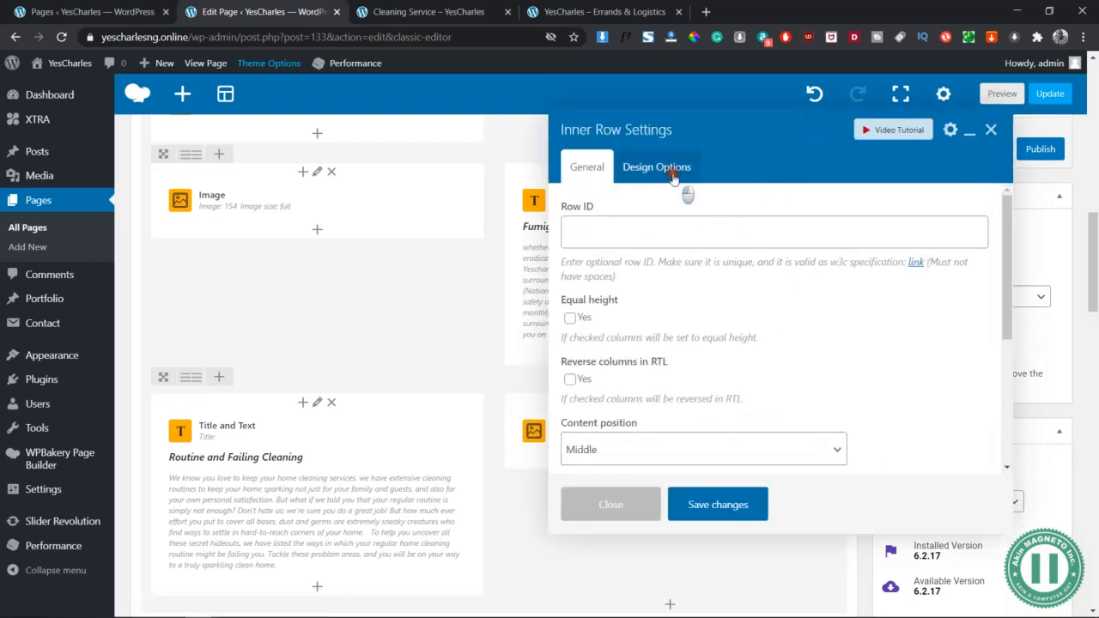
left_click(658, 167)
left_click(651, 511)
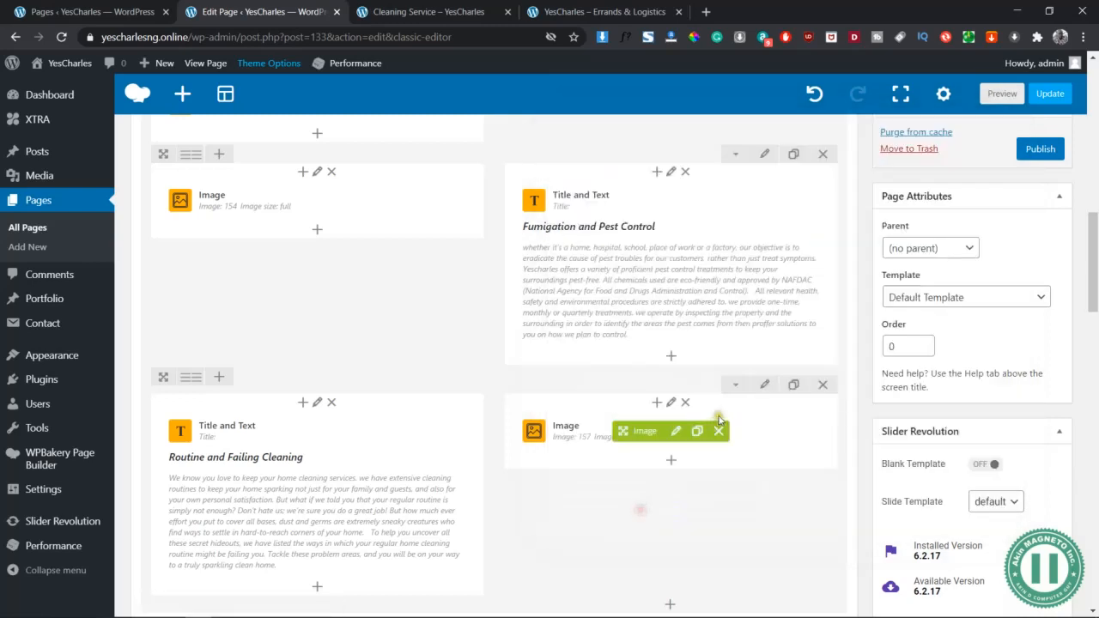
left_click(764, 154)
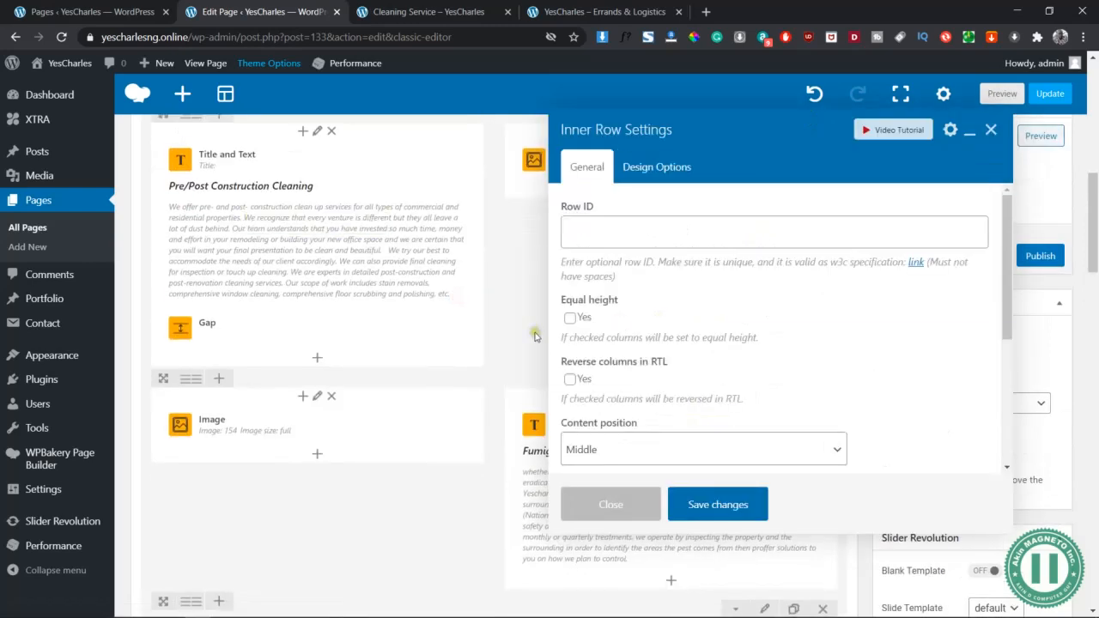
left_click(613, 512)
scroll(768, 196, "down", 2)
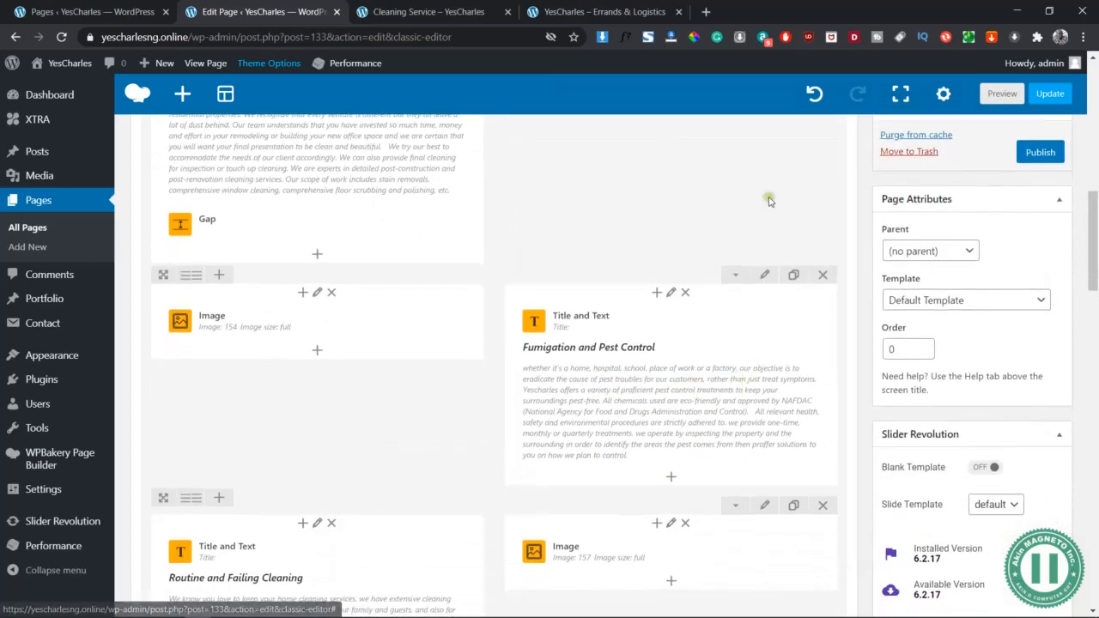
Set the Fumigation row's padding to 10px top and 50px bottom and save
left_click(765, 276)
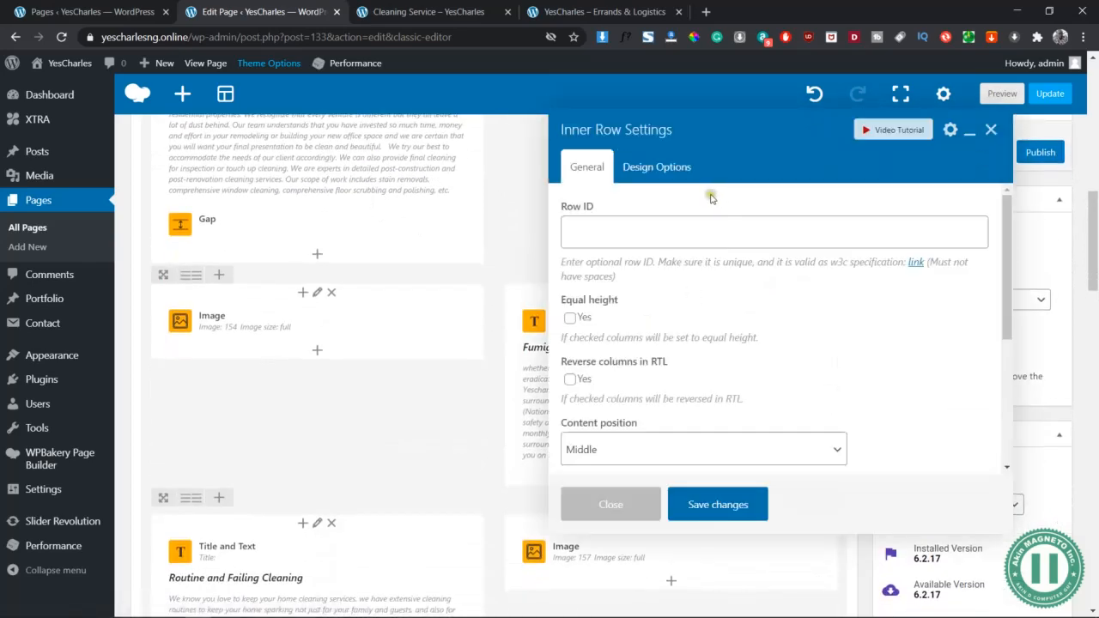
left_click(661, 167)
left_click(678, 299)
type("10px")
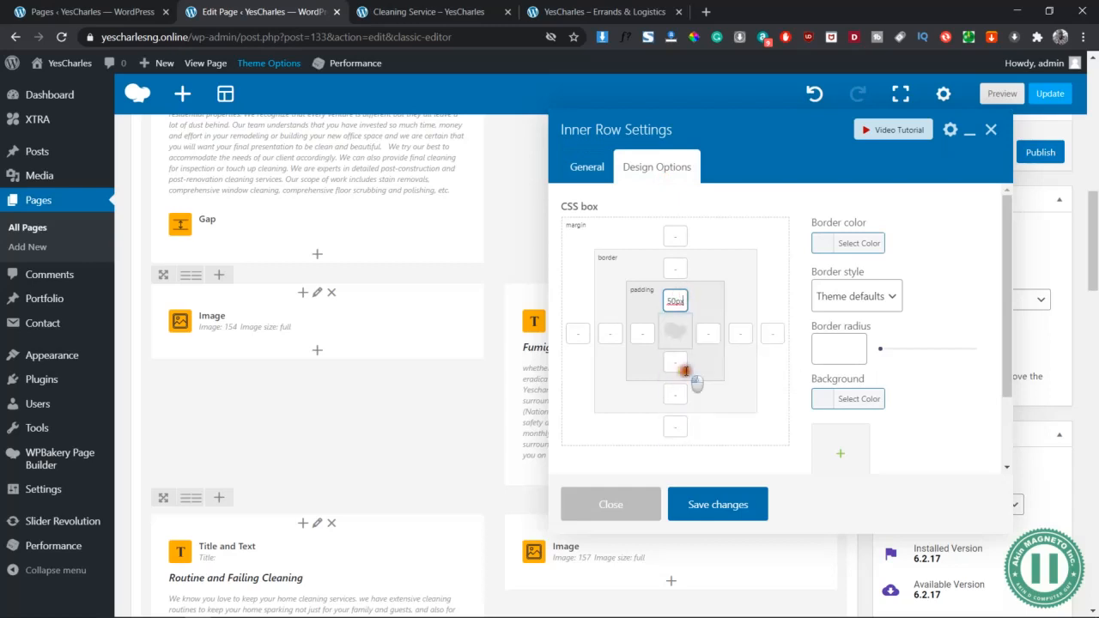
left_click(675, 363)
type("50px")
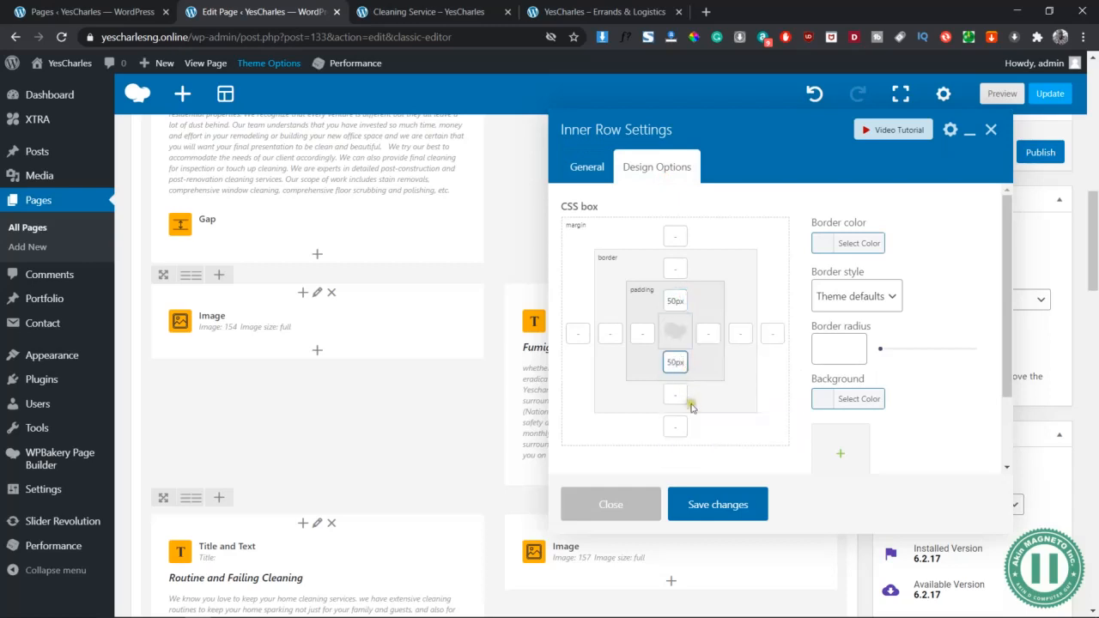
left_click(726, 506)
Review the Pre/Post Construction Cleaning row's spacing options and save its settings
scroll(616, 456, "down", 3)
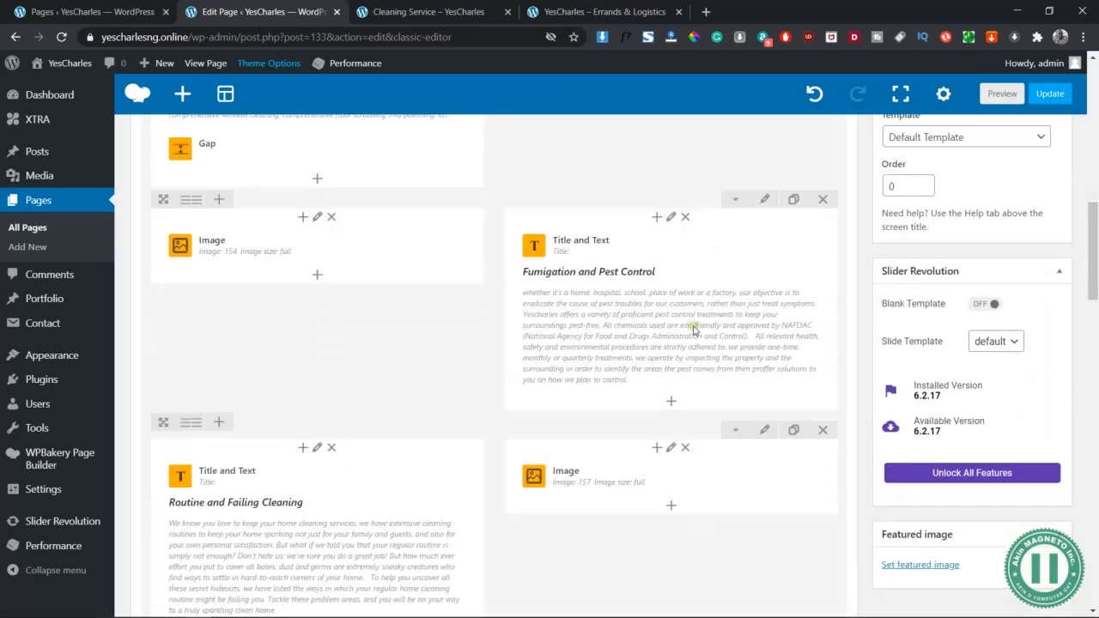
scroll(694, 329, "up", 4)
left_click(763, 316)
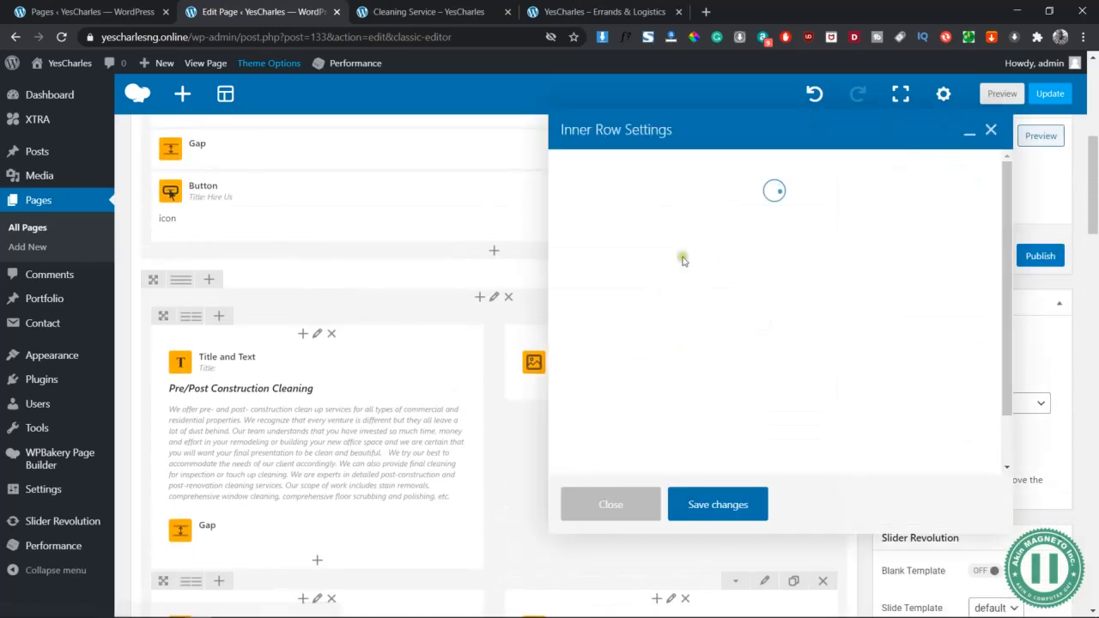
left_click(657, 167)
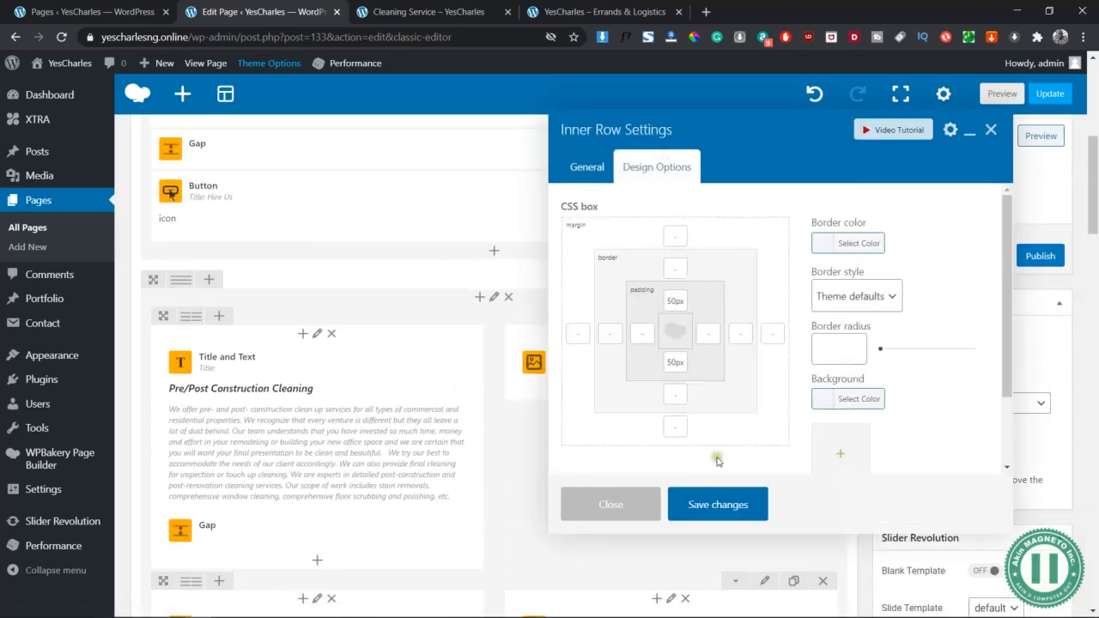
left_click(711, 504)
scroll(712, 501, "down", 3)
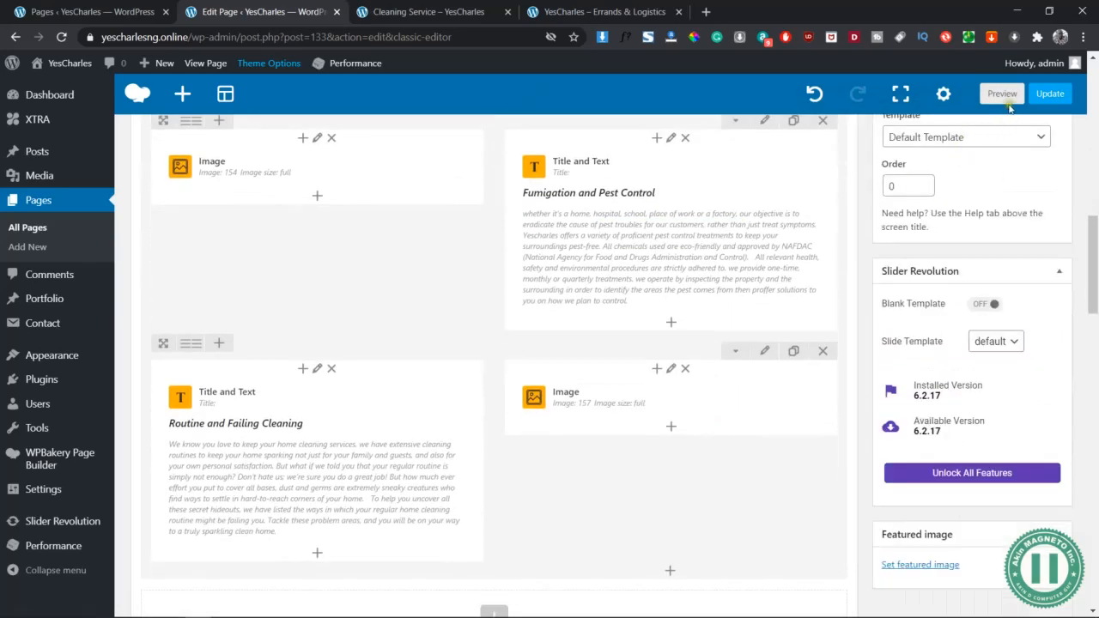
Preview the Cleaning Service page and scroll through the sections to check the new padding
left_click(1007, 101)
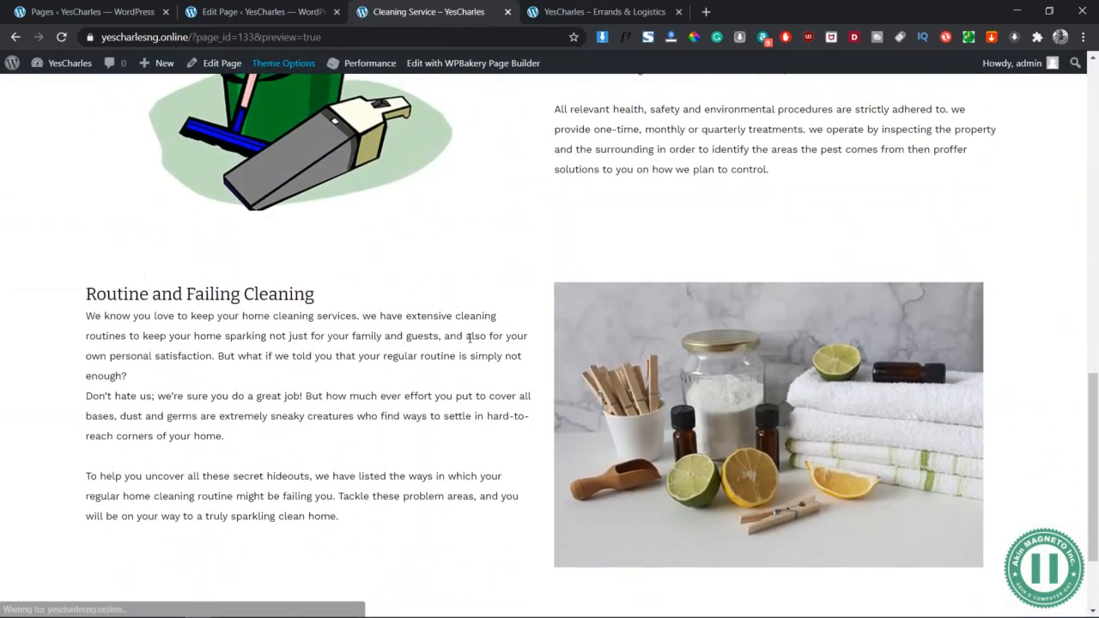
scroll(470, 337, "up", 5)
scroll(469, 337, "down", 4)
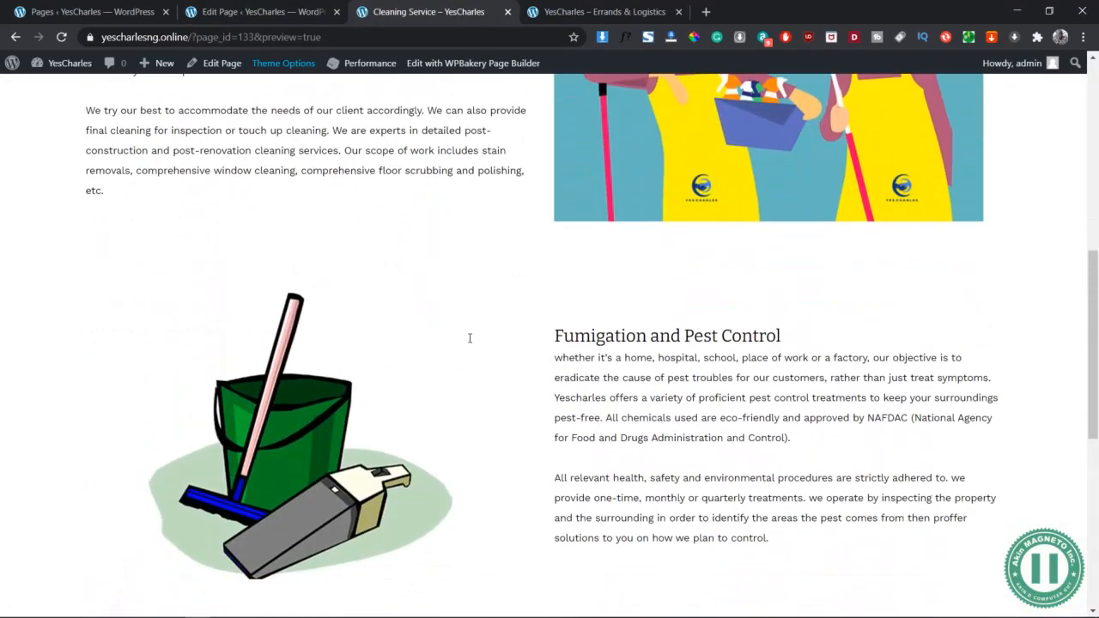
scroll(469, 337, "down", 3)
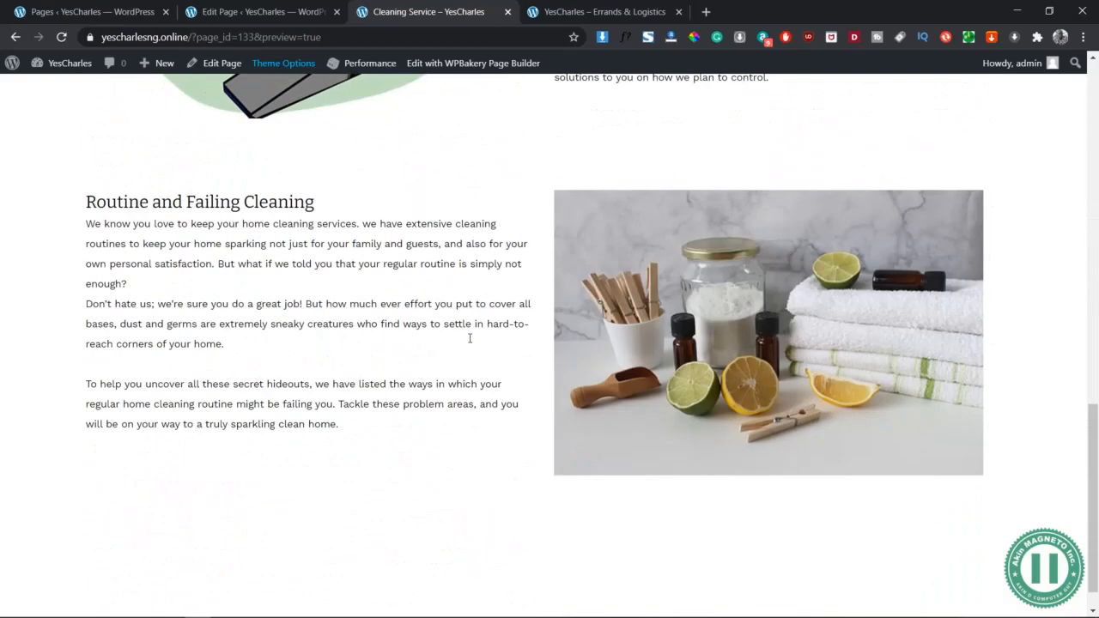
scroll(469, 337, "up", 2)
scroll(302, 289, "up", 1)
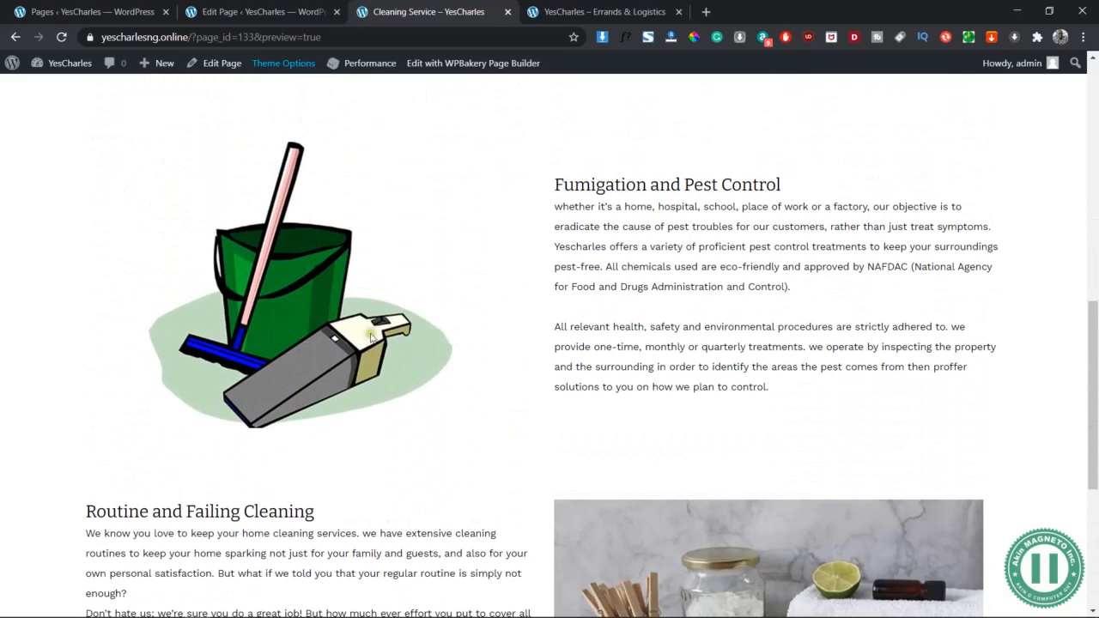
scroll(410, 362, "up", 2)
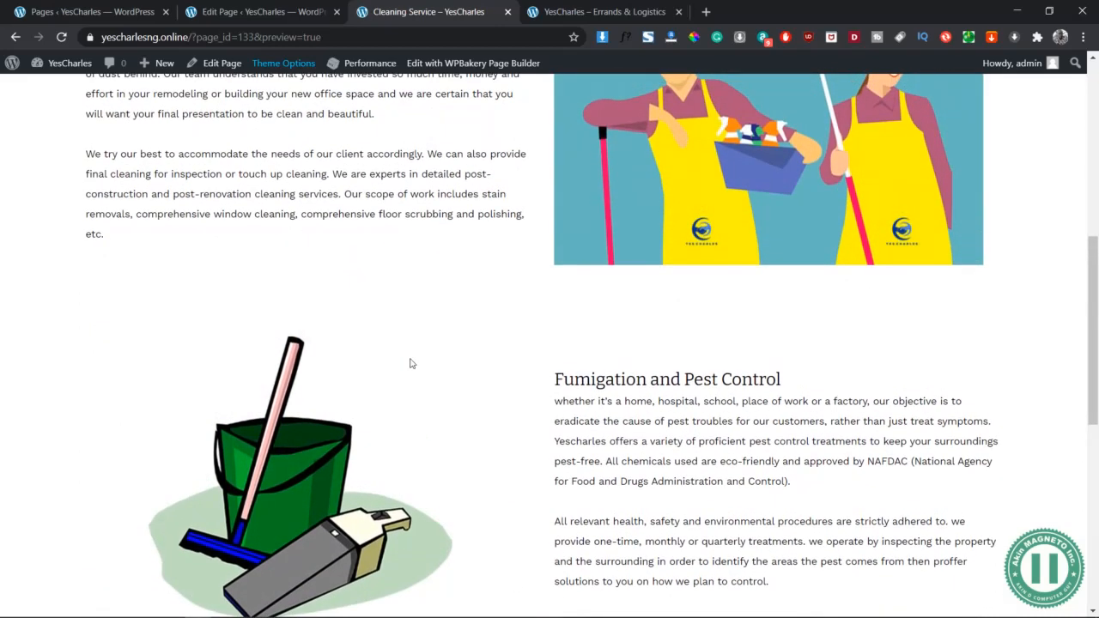
scroll(411, 363, "down", 6)
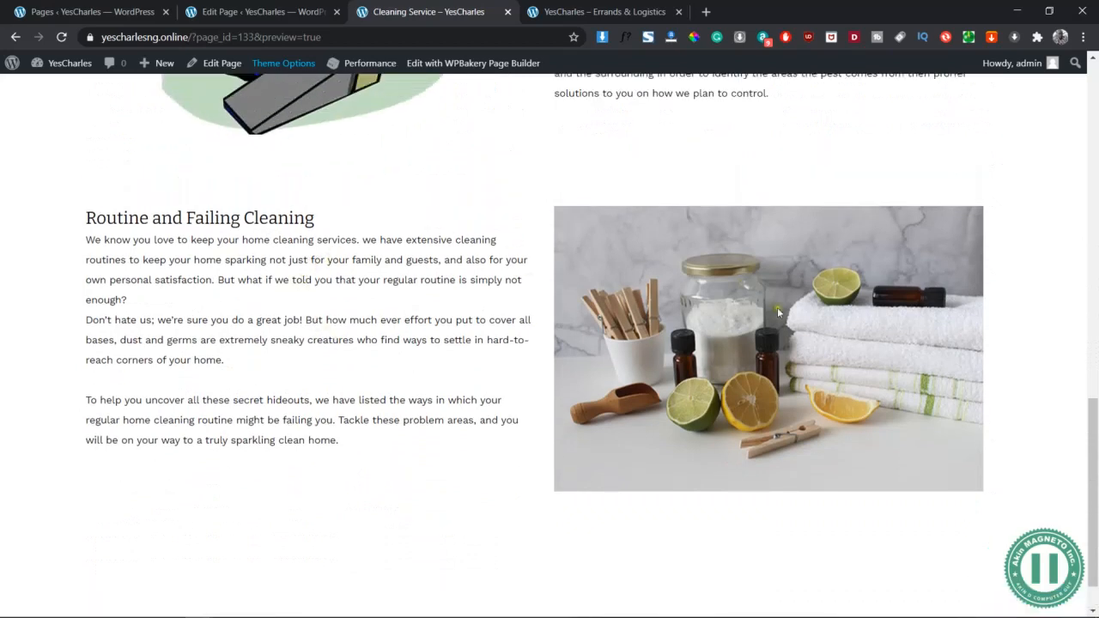
scroll(236, 323, "up", 4)
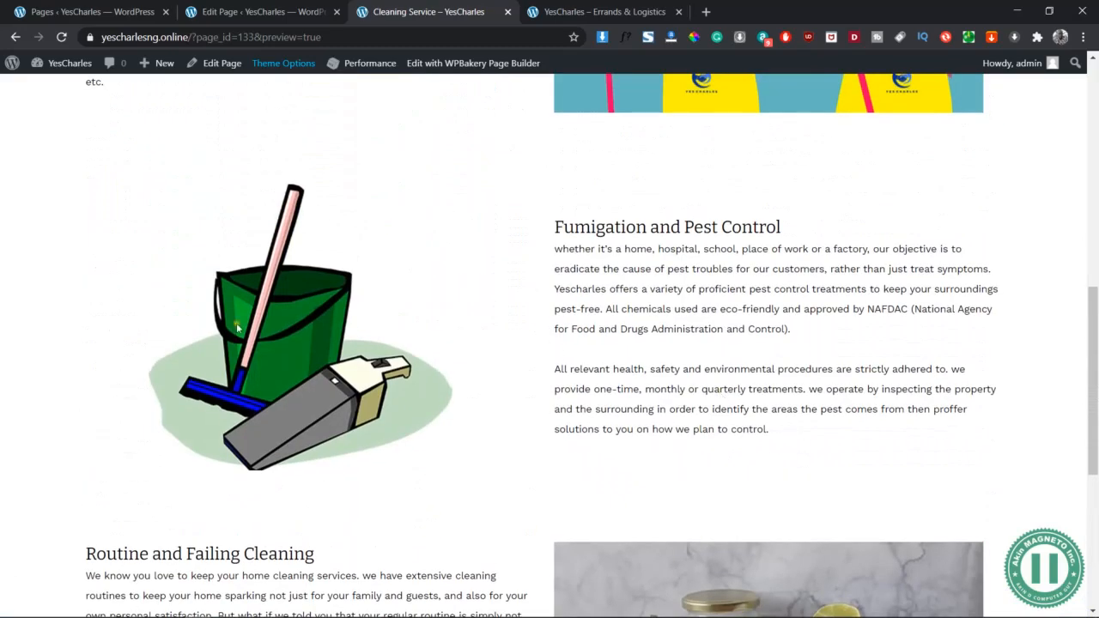
scroll(421, 283, "up", 4)
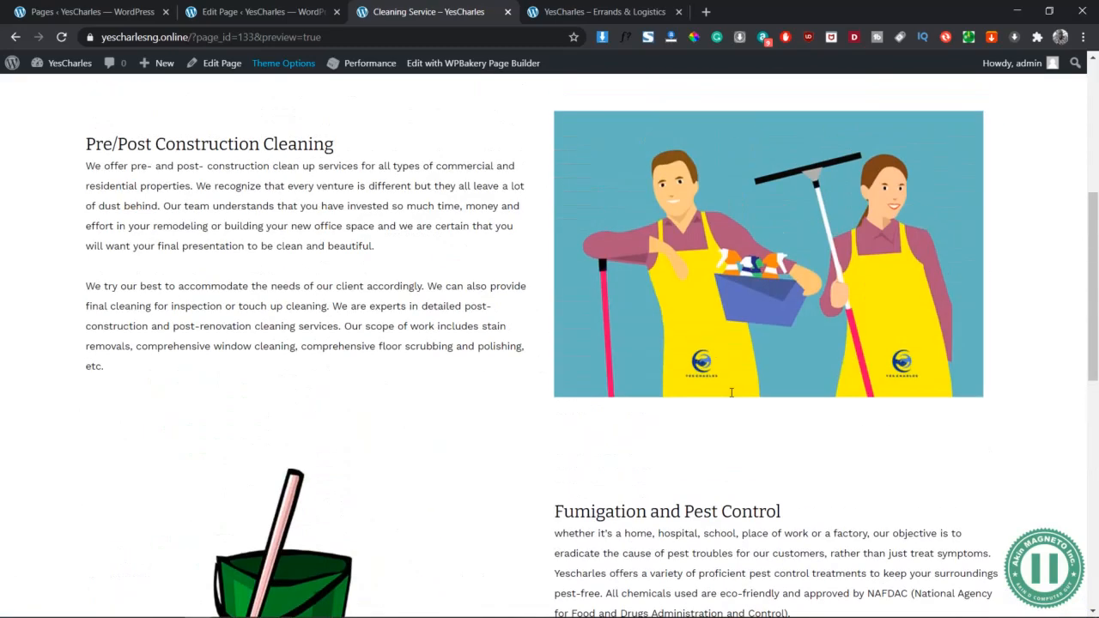
scroll(420, 274, "up", 4)
scroll(420, 275, "down", 13)
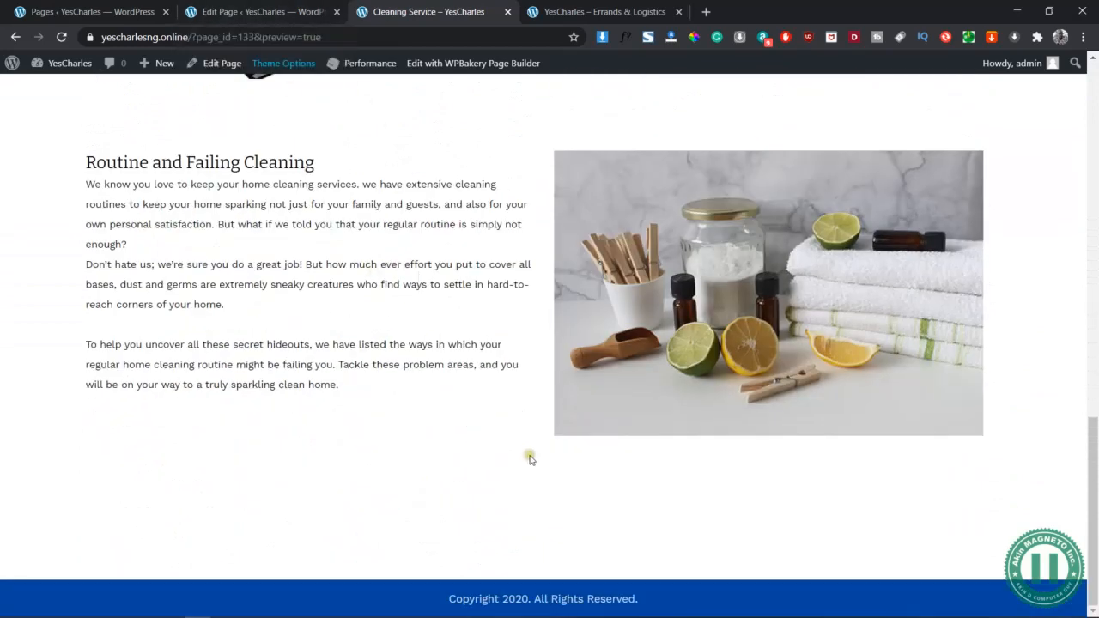
key("alt+Tab")
key("alt+Tab")
key("alt+Tab")
key("alt+Tab")
key("alt+Tab")
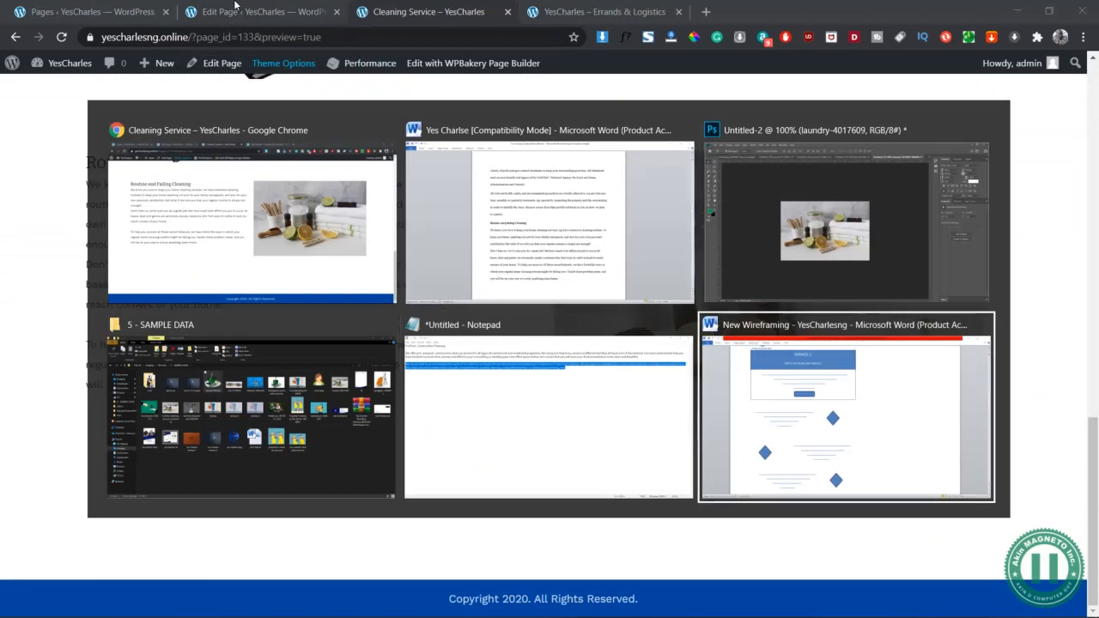
Look over the Contact Person box in the Word wireframe, then go back to the page editor
scroll(356, 122, "down", 3)
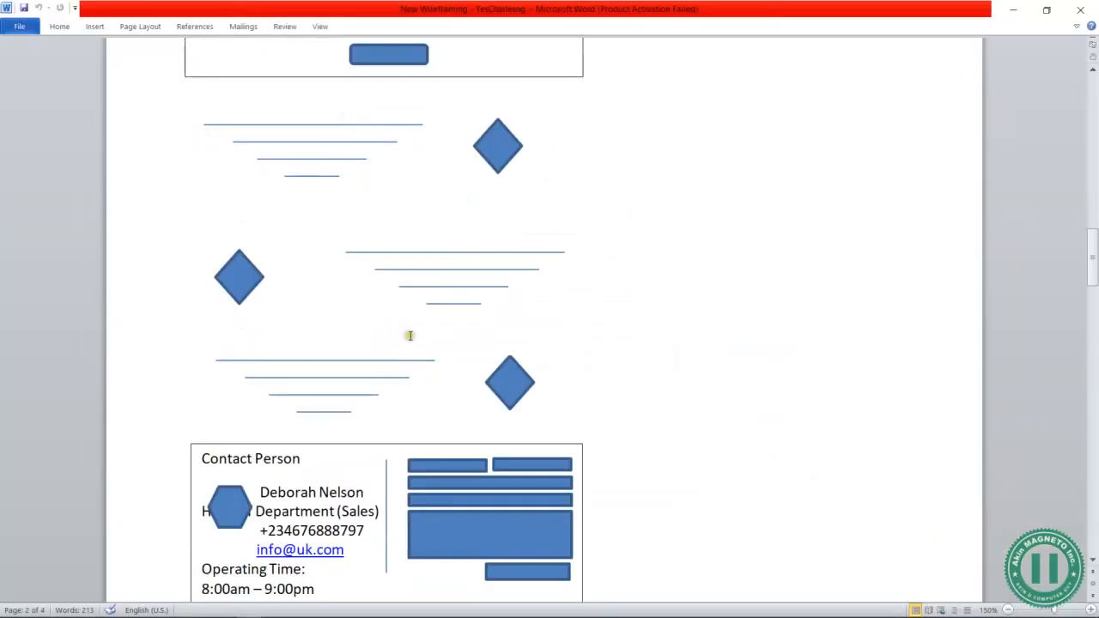
scroll(418, 438, "down", 1)
scroll(418, 442, "down", 3)
left_click(337, 205)
left_click(300, 221)
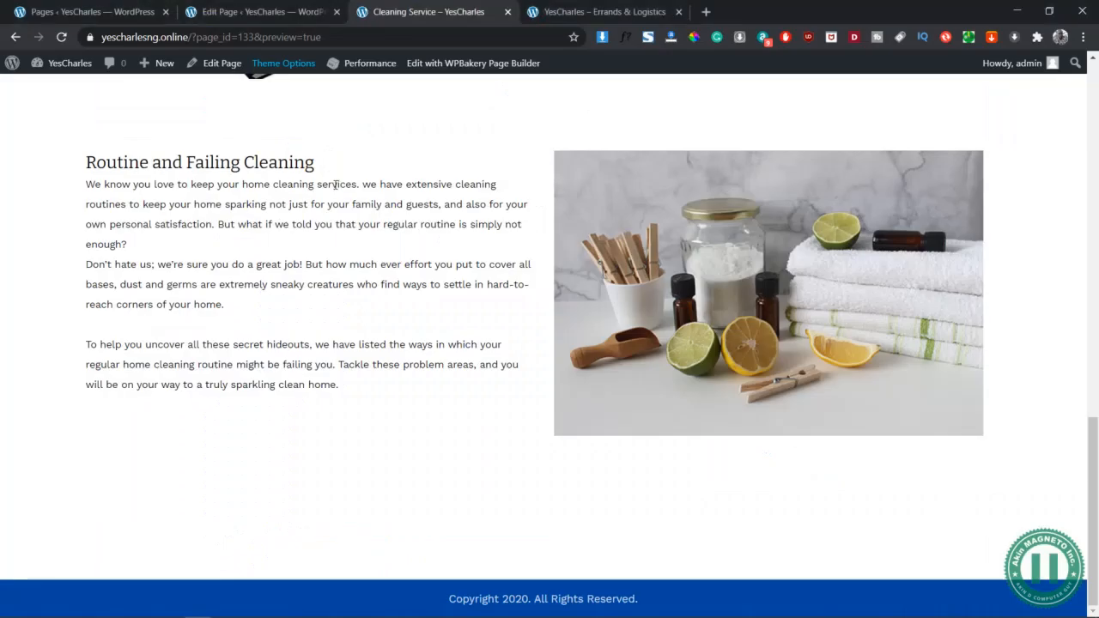
scroll(380, 315, "up", 15)
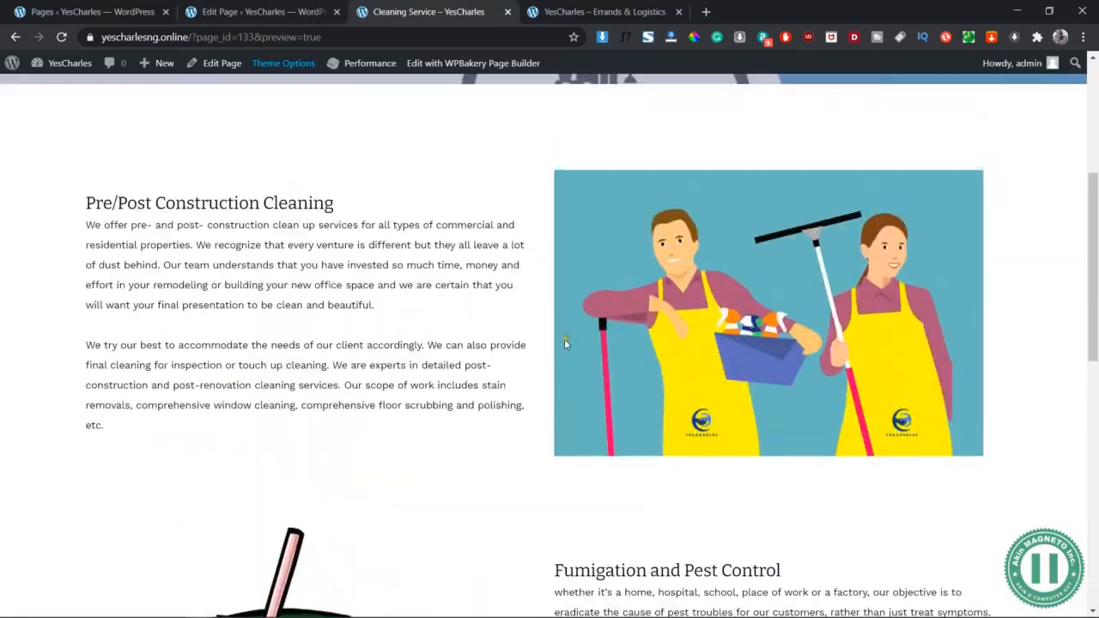
key("alt+Tab")
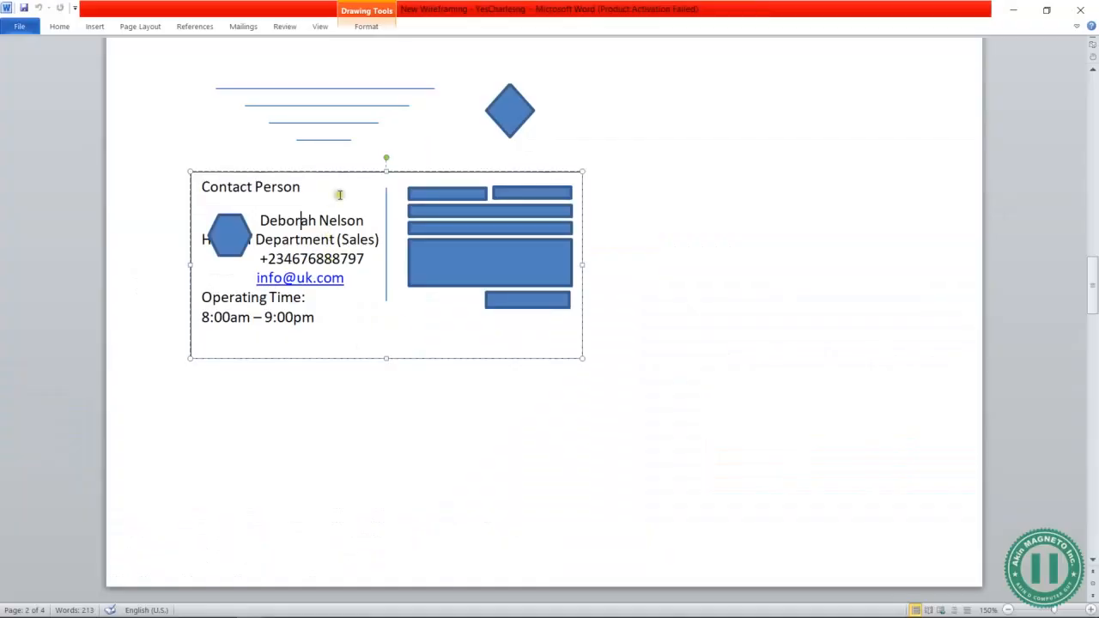
key("alt+Tab")
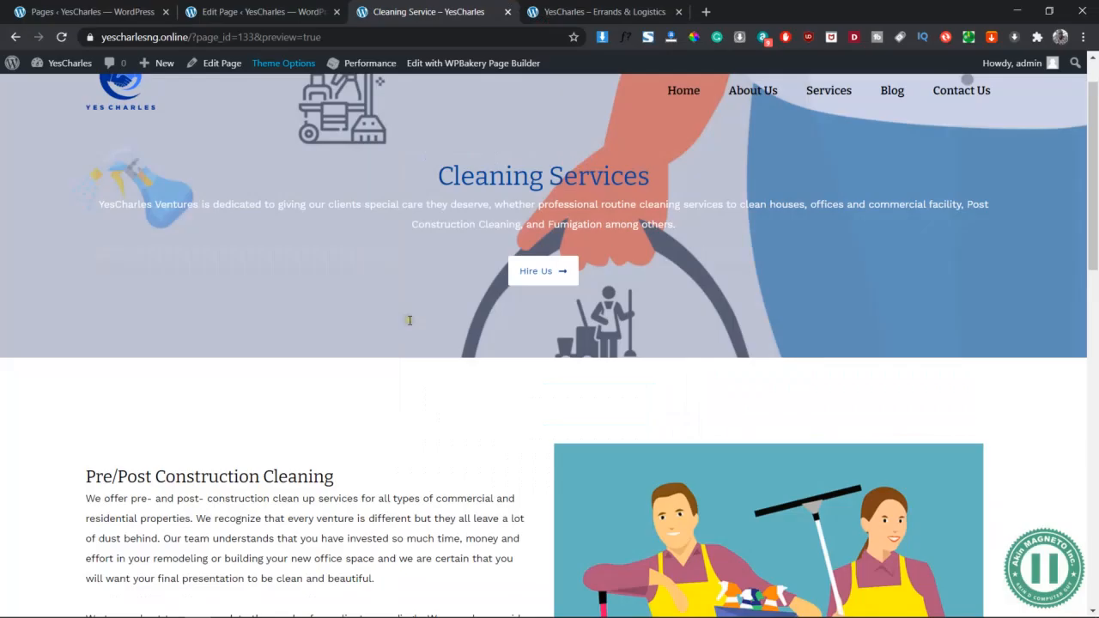
left_click(550, 281)
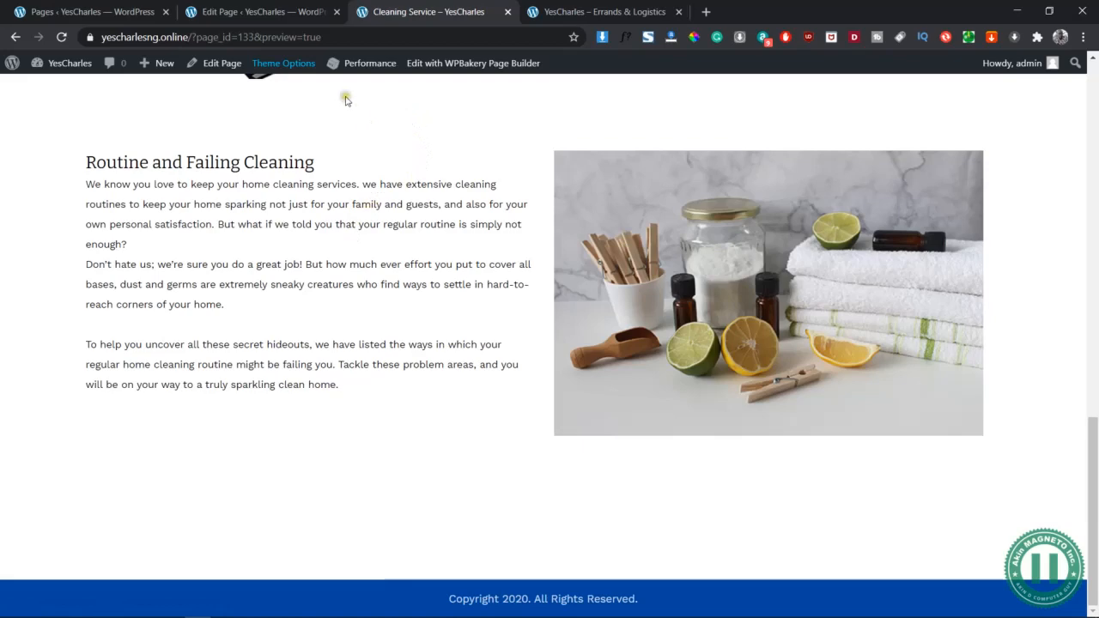
left_click(279, 12)
Update the Cleaning Service page and save its changes in the builder
scroll(554, 515, "down", 5)
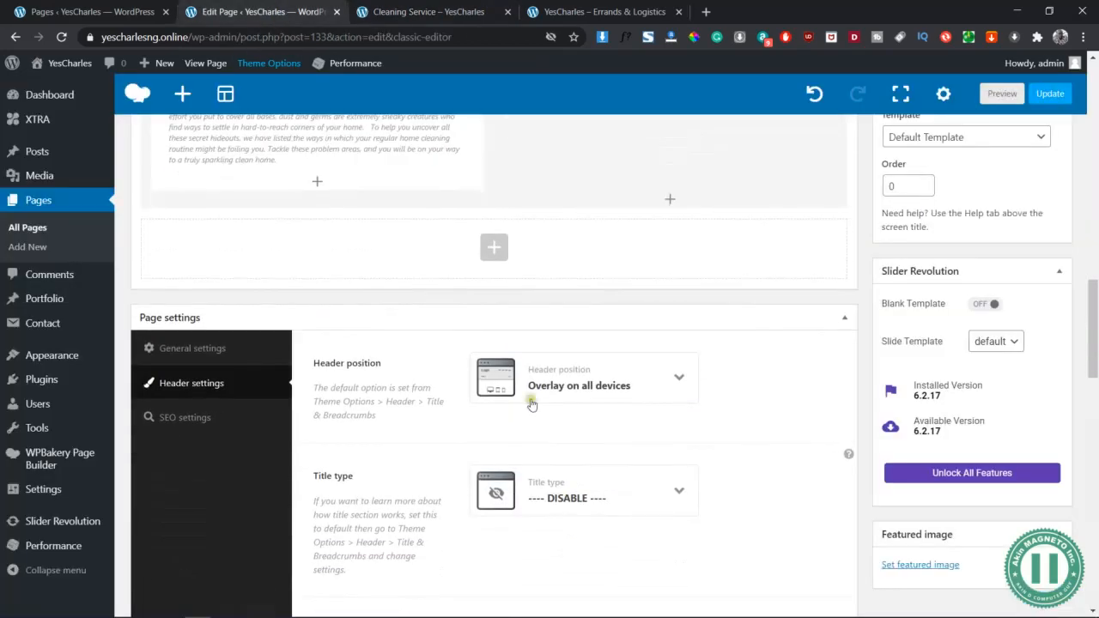
left_click(493, 248)
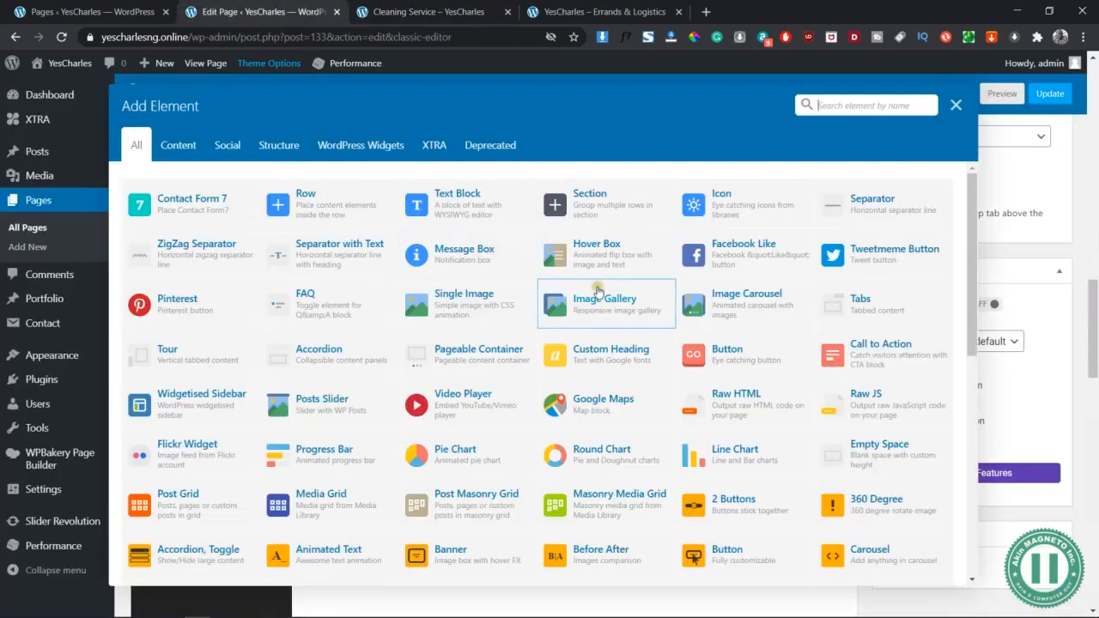
key("Escape")
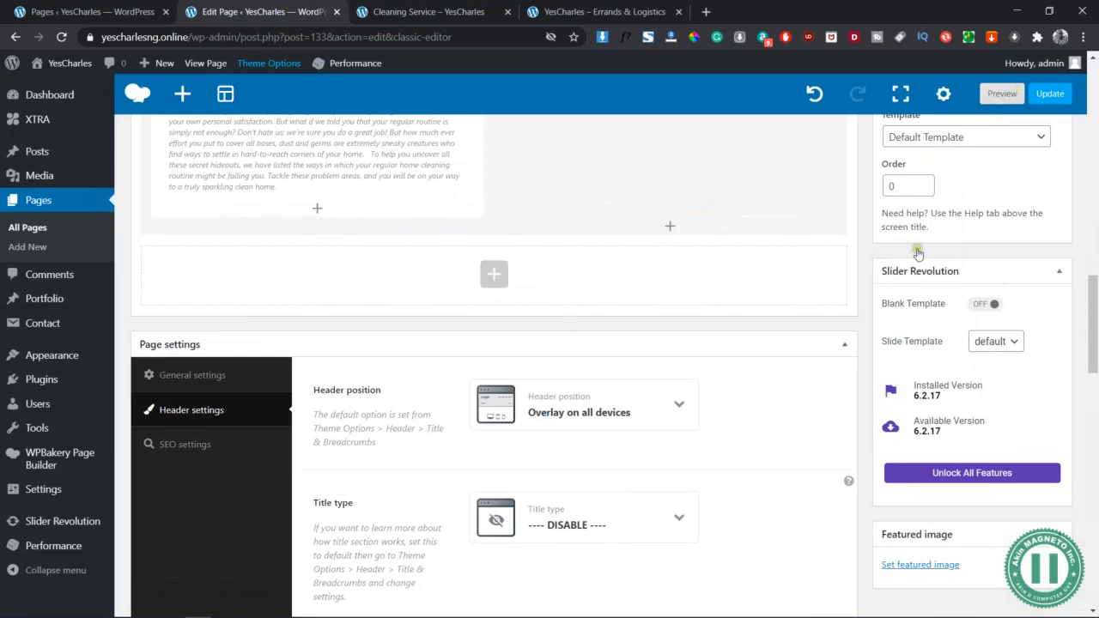
scroll(917, 254, "up", 5)
left_click(1043, 258)
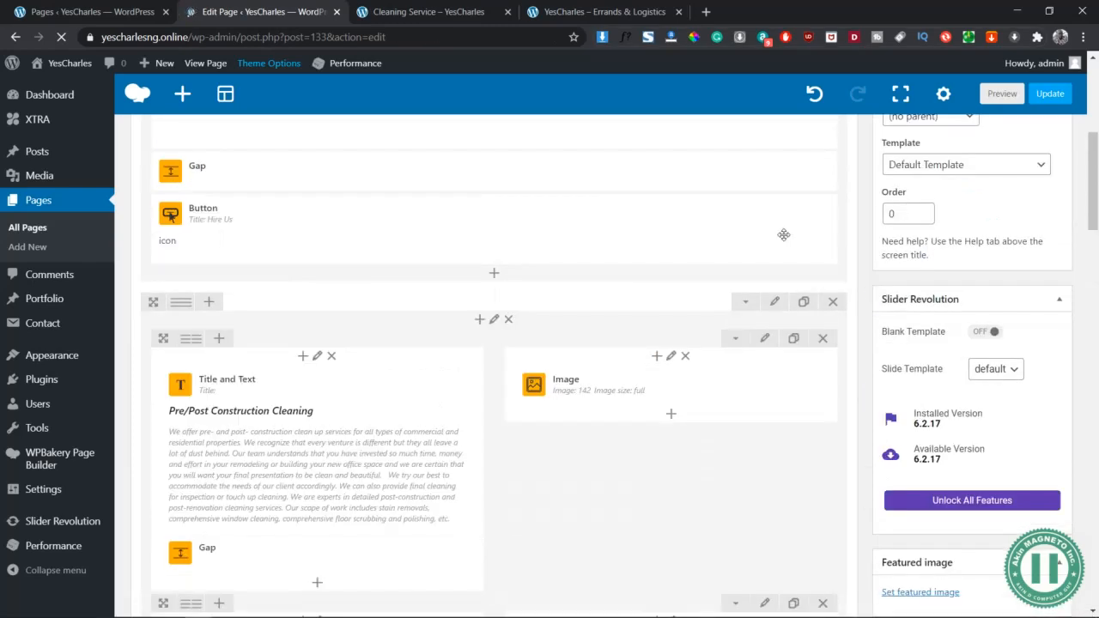
scroll(461, 223, "down", 2)
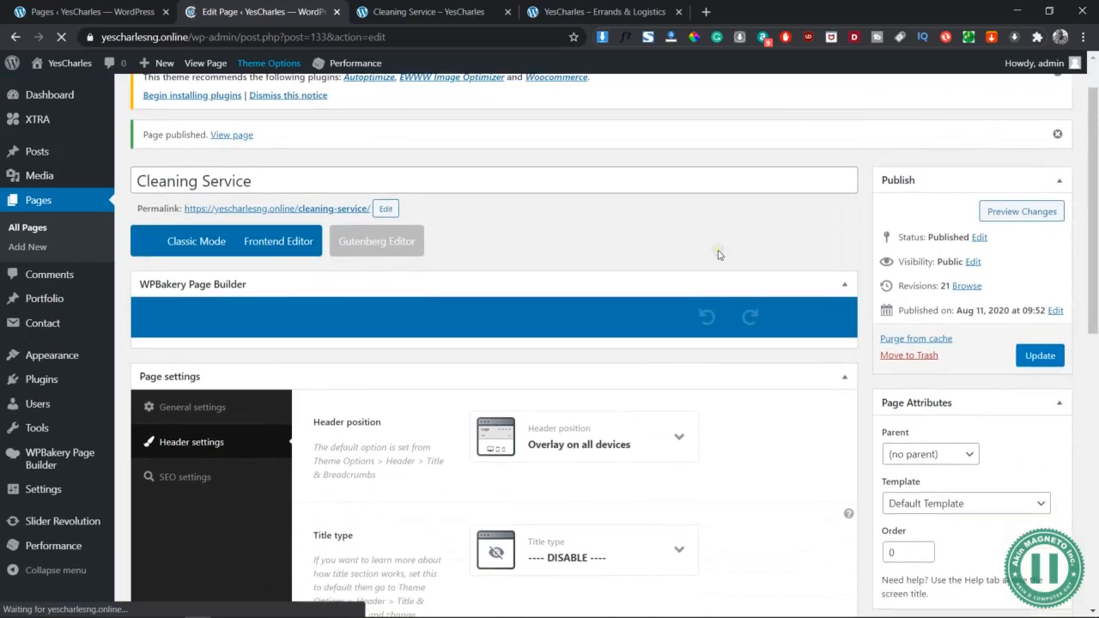
scroll(720, 255, "down", 2)
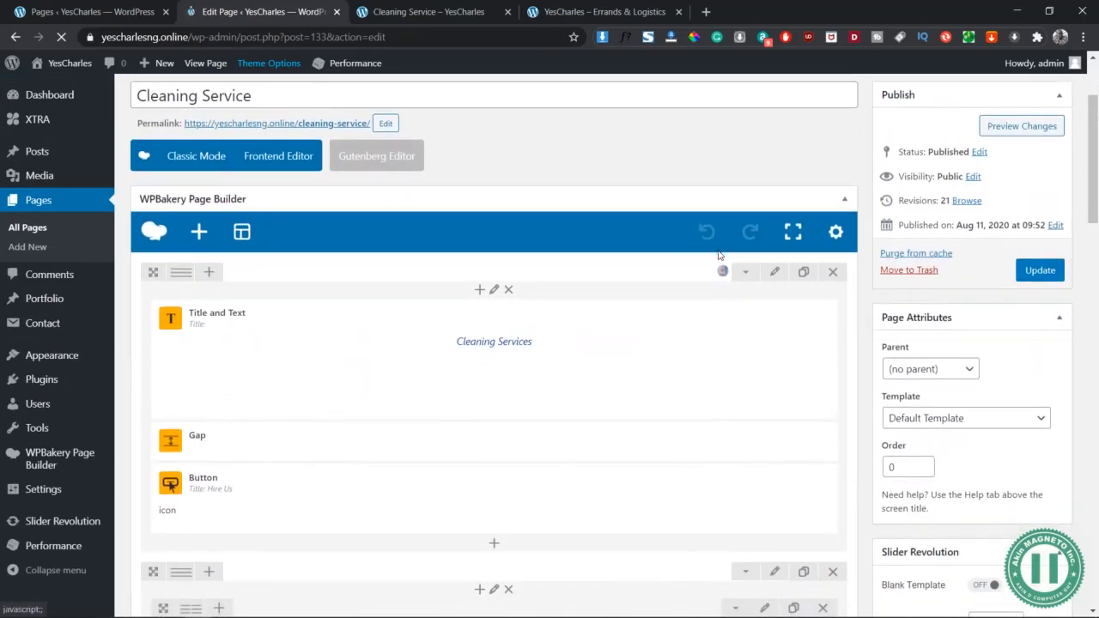
scroll(730, 424, "down", 7)
scroll(735, 427, "down", 5)
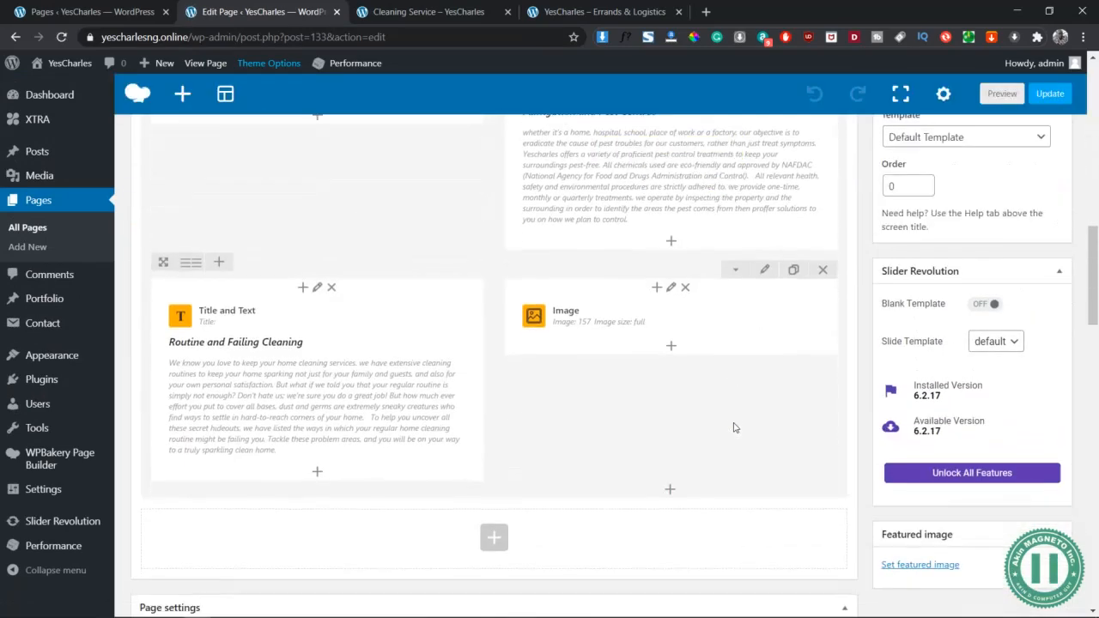
left_click(1046, 95)
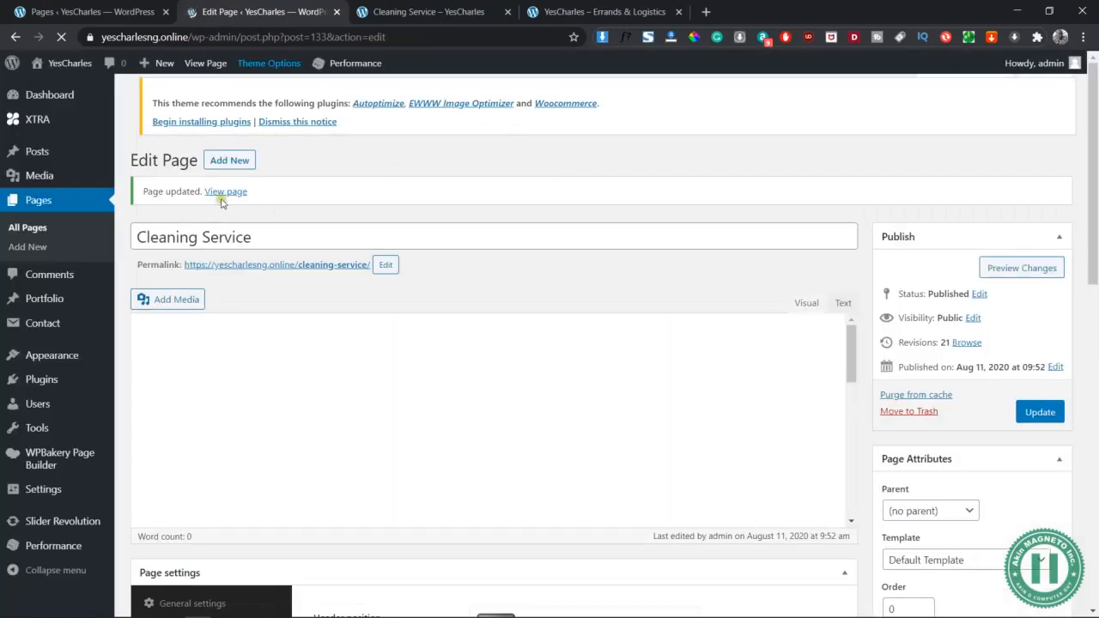
Check the top of the updated preview and the wireframe's contact box group, then return to the editor
left_click(431, 10)
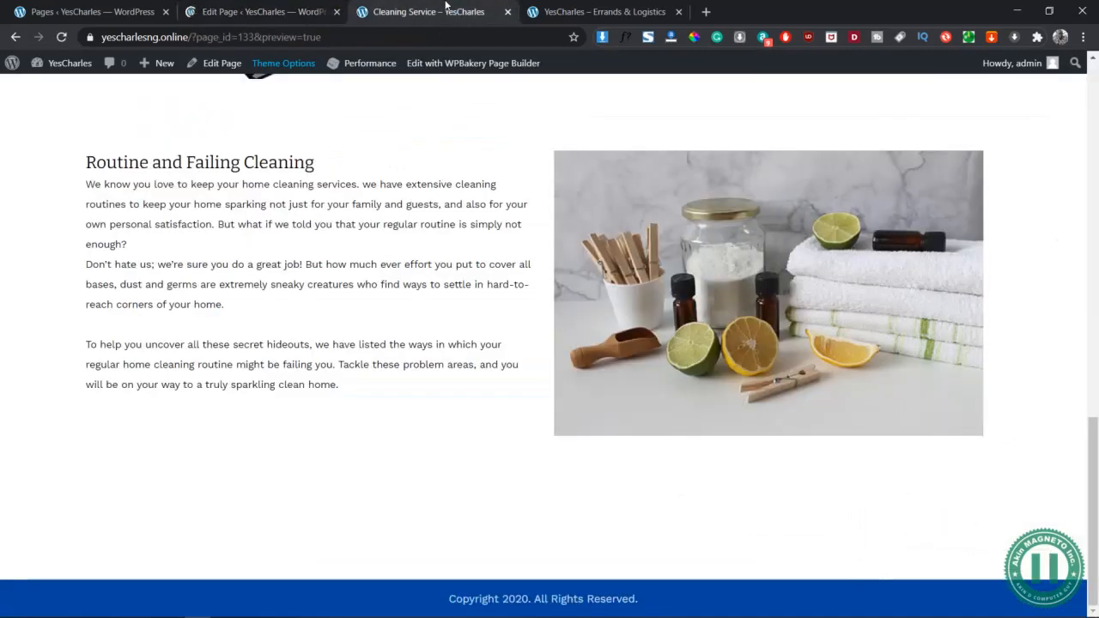
scroll(422, 397, "up", 6)
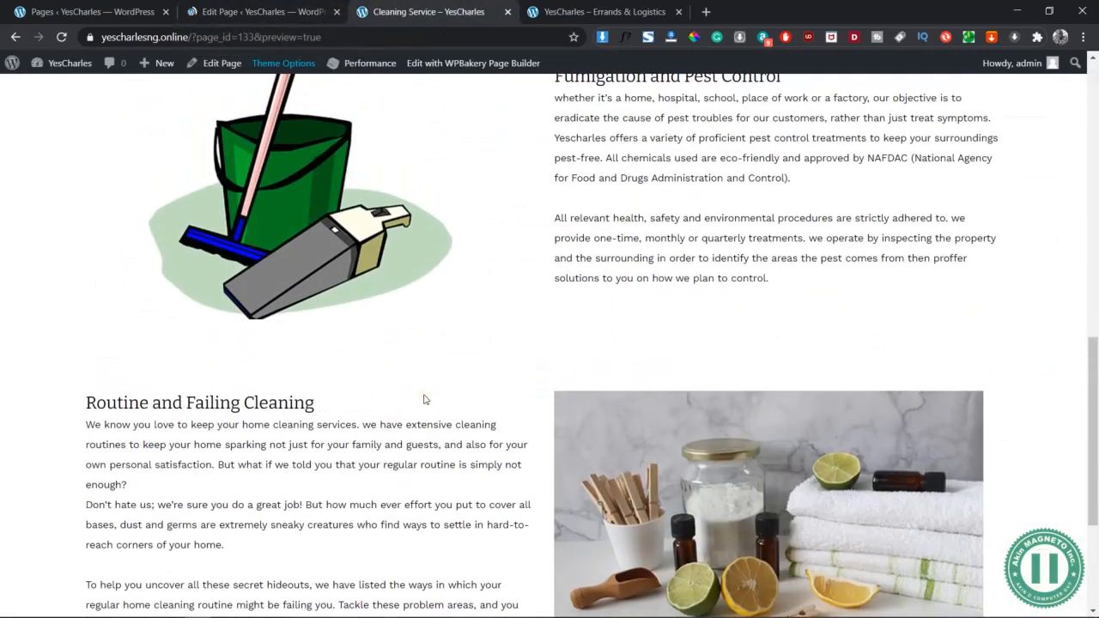
scroll(423, 399, "up", 5)
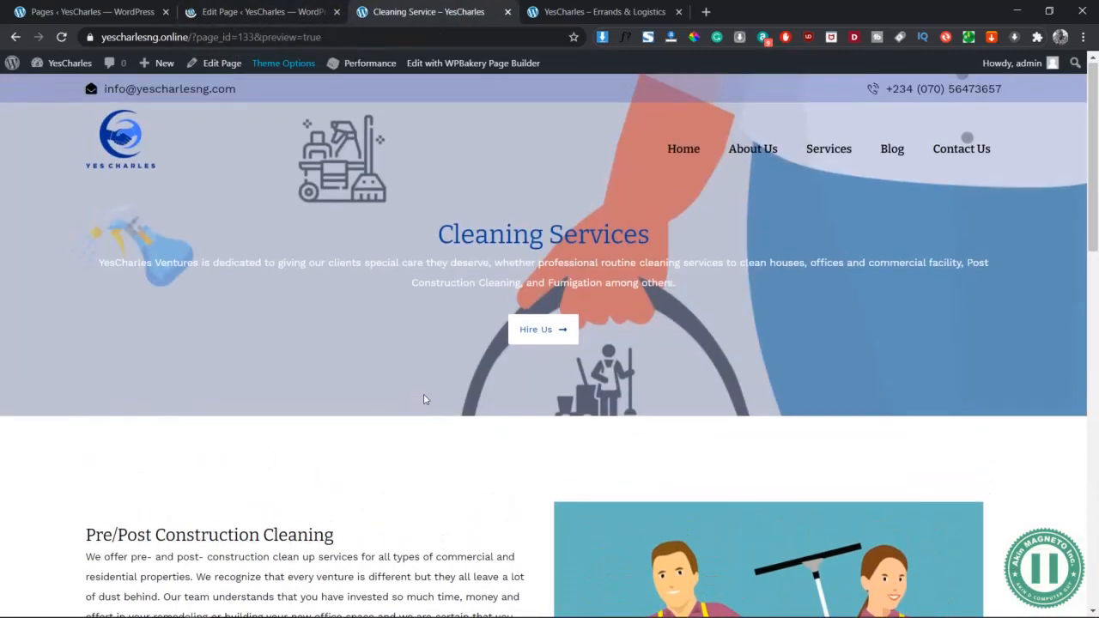
key("alt+Tab")
key("alt+Tab")
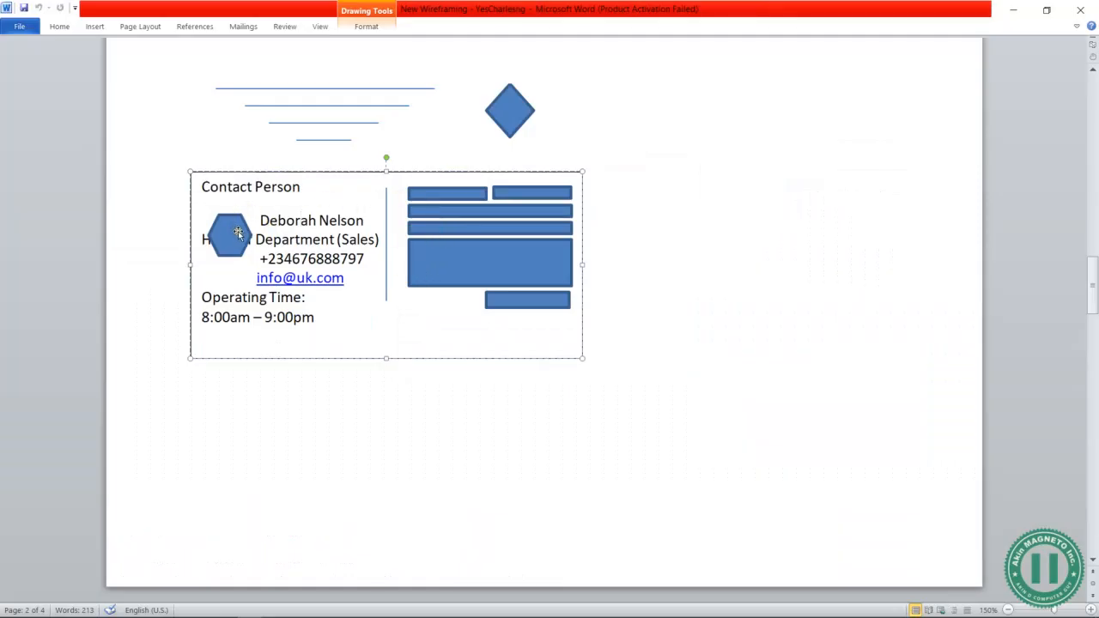
left_click(238, 233)
left_click(509, 220)
left_click(672, 251)
key("alt+Tab")
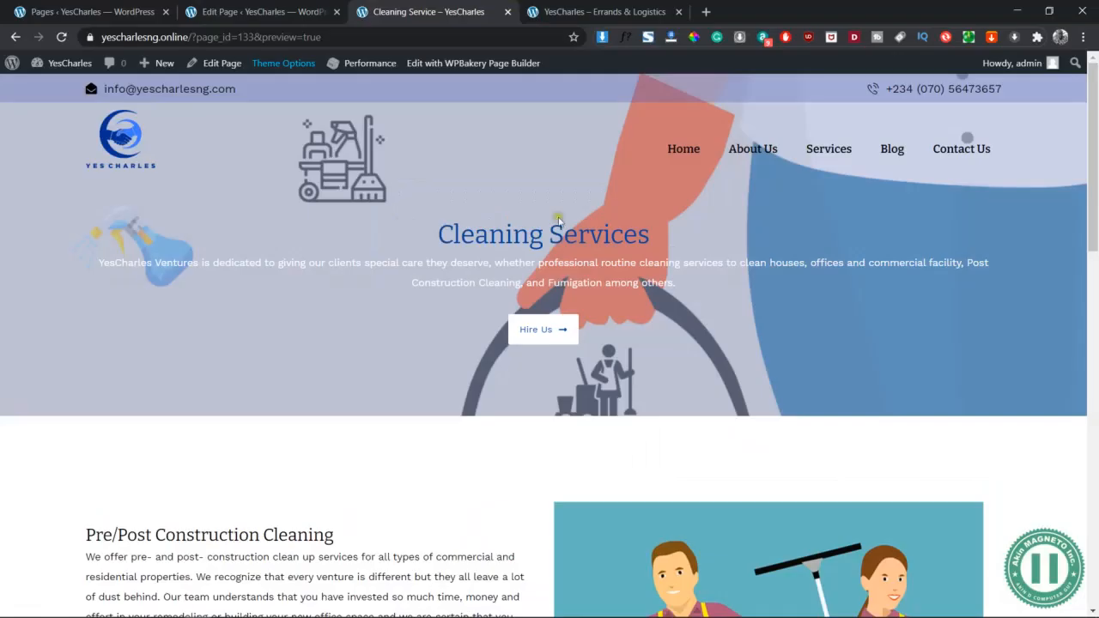
left_click(262, 11)
Add an empty row at the bottom of the page
scroll(567, 520, "down", 10)
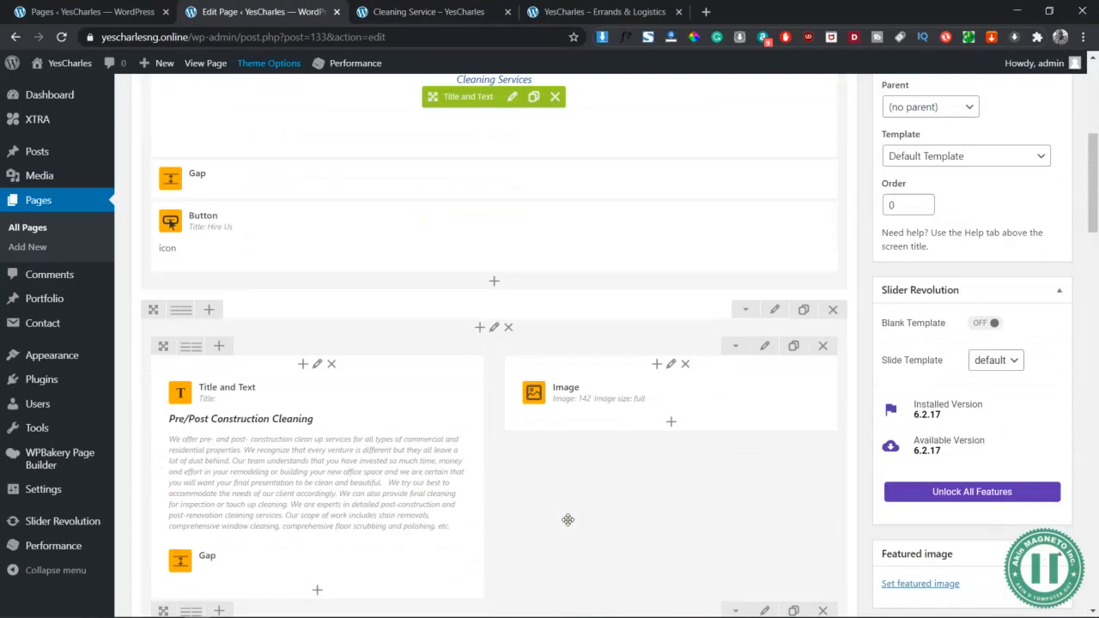
scroll(568, 519, "down", 3)
left_click(496, 261)
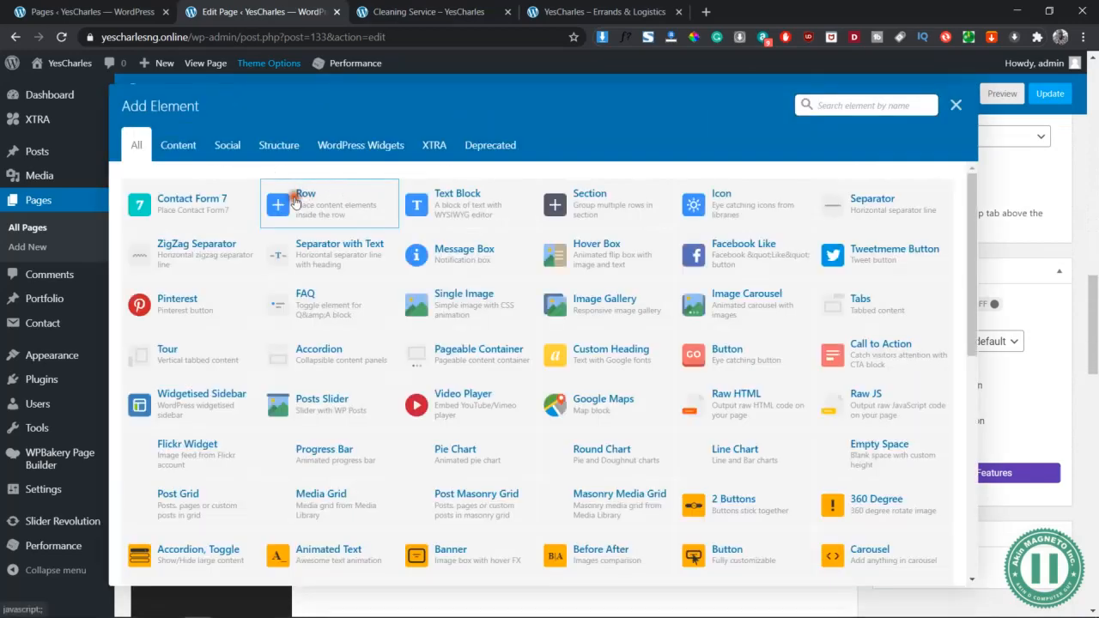
left_click(296, 207)
Give the new row 50px top/bottom padding, 20px top and 10px bottom margin
left_click(775, 240)
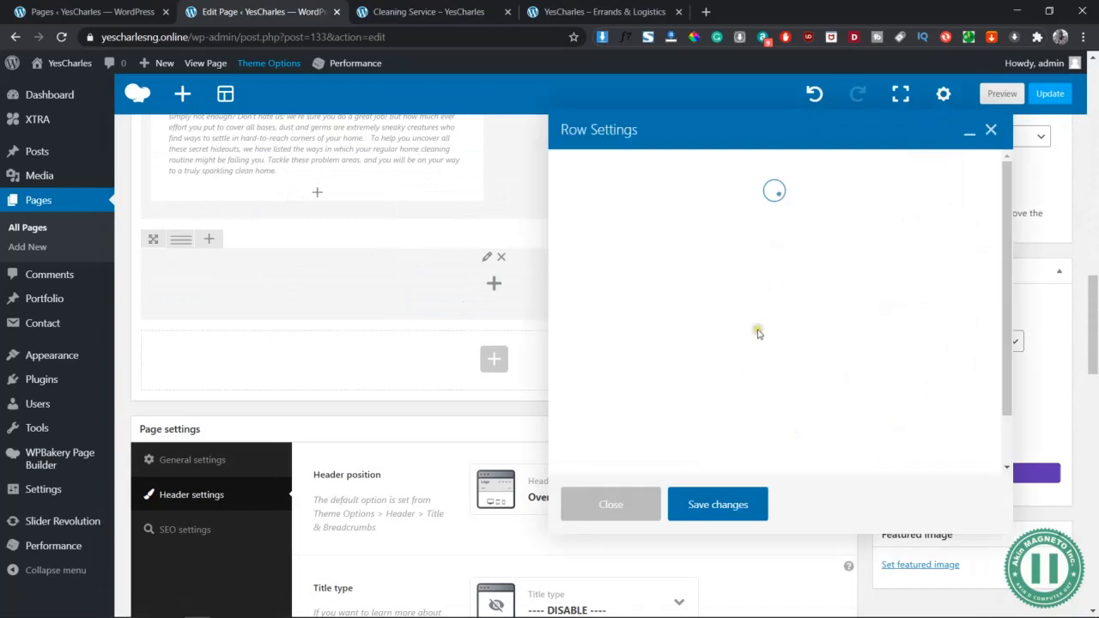
left_click(706, 167)
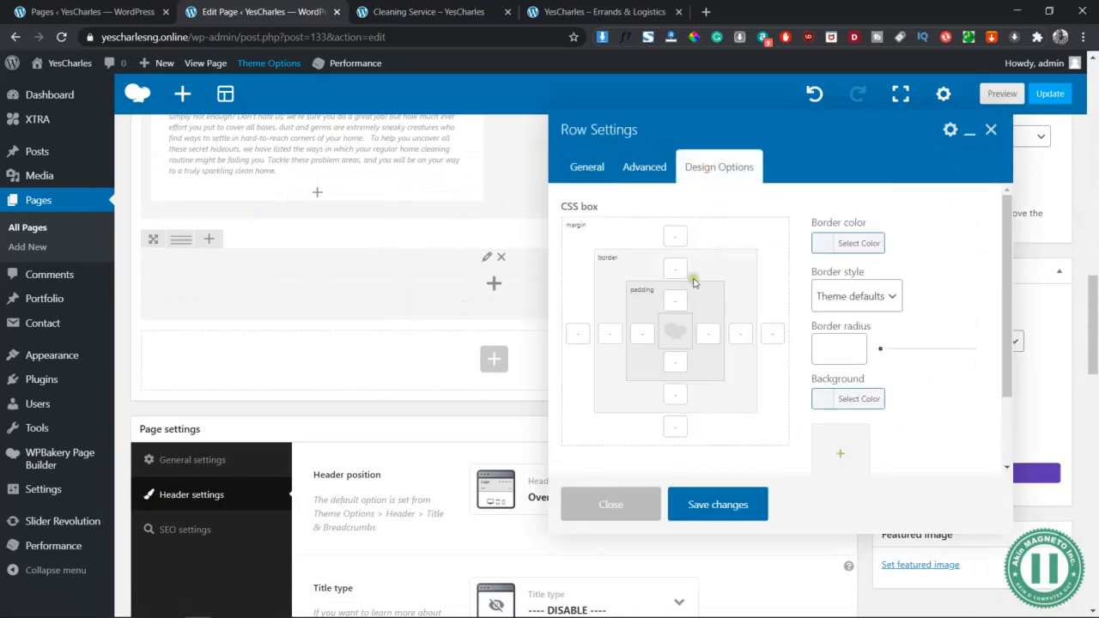
left_click(676, 298)
type("50px")
key("Tab")
key("Tab")
type("50px")
left_click(676, 235)
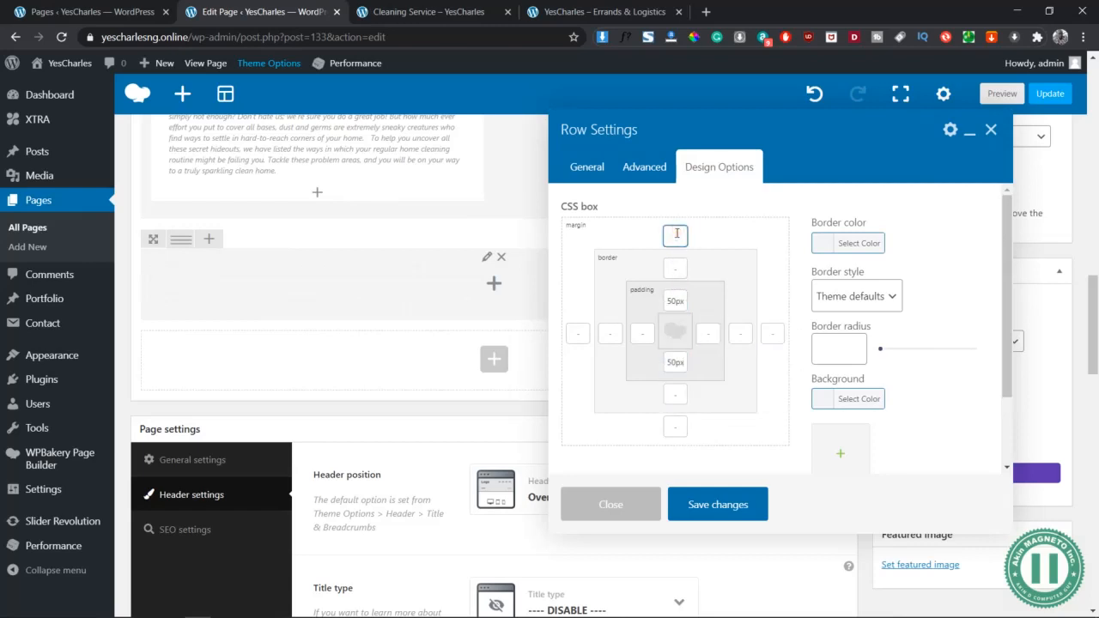
left_click(676, 427)
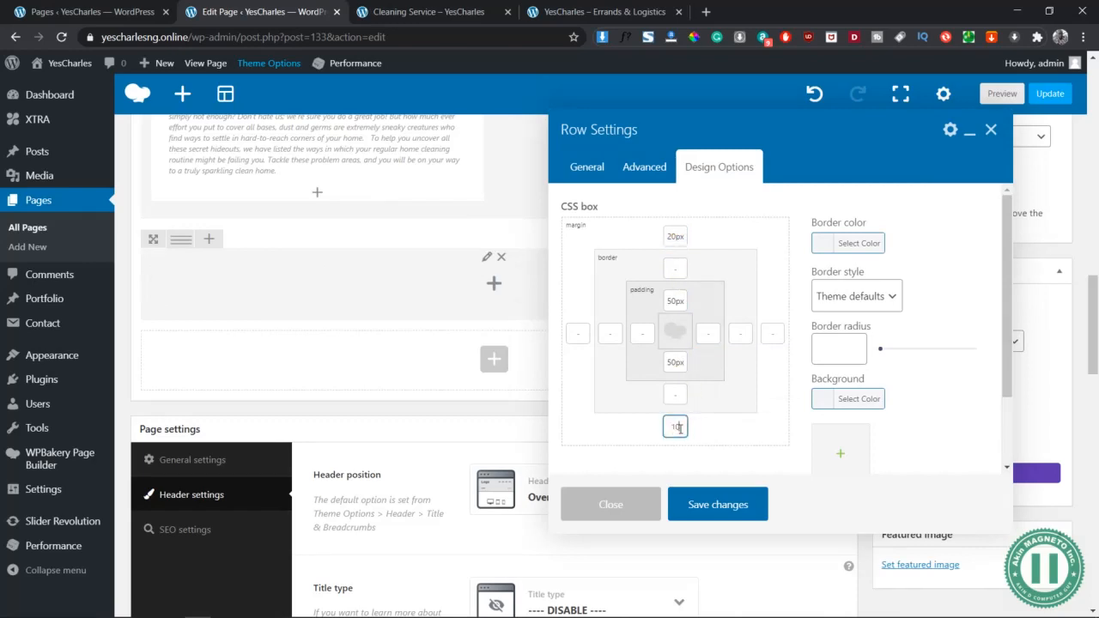
left_click(724, 509)
Split the new row into two equal columns and add a Content Box to the left one
mouse_move(178, 239)
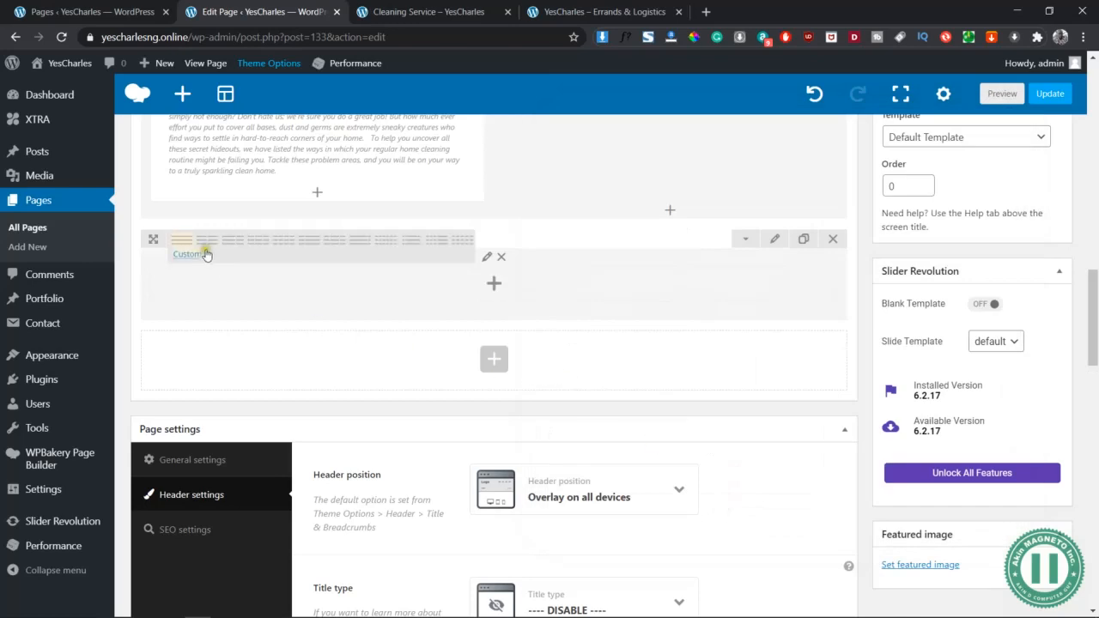
left_click(211, 239)
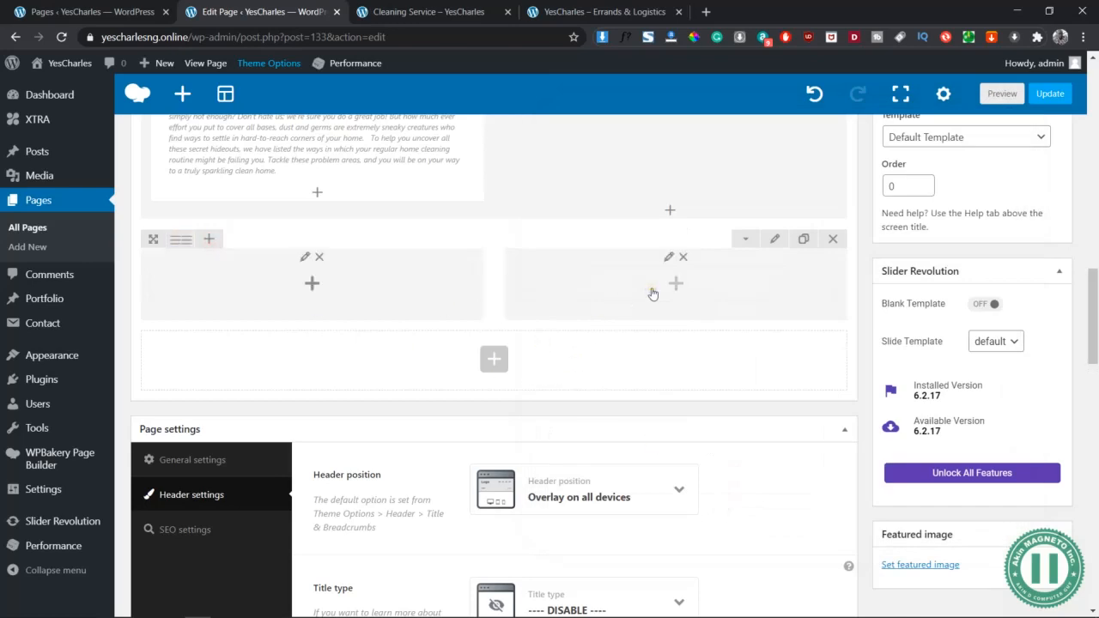
left_click(310, 287)
left_click(813, 105)
type("content")
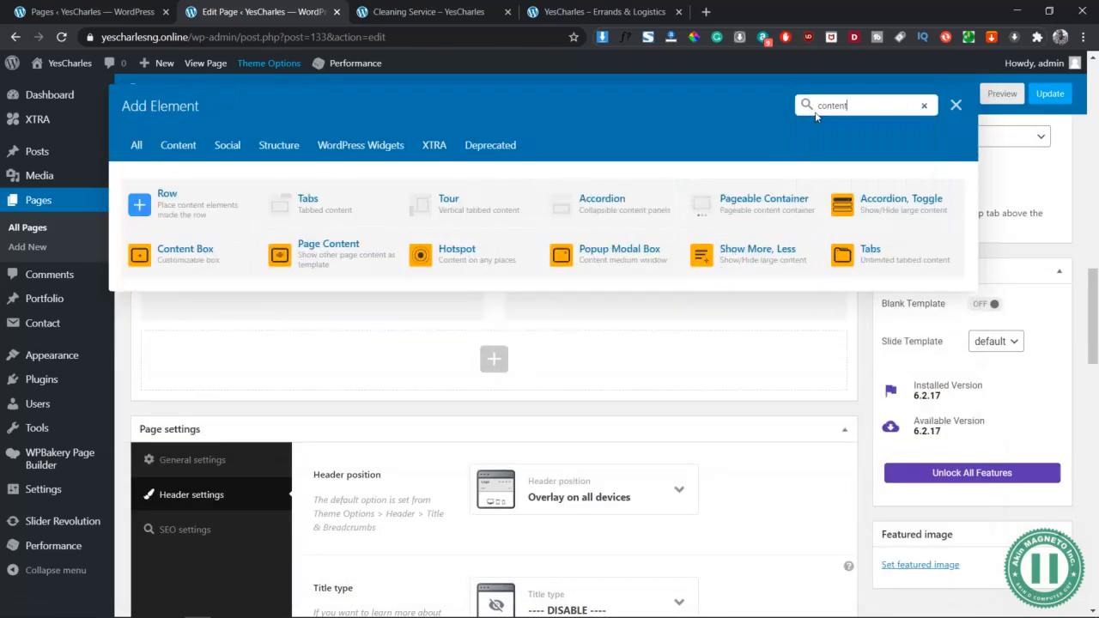
left_click(182, 250)
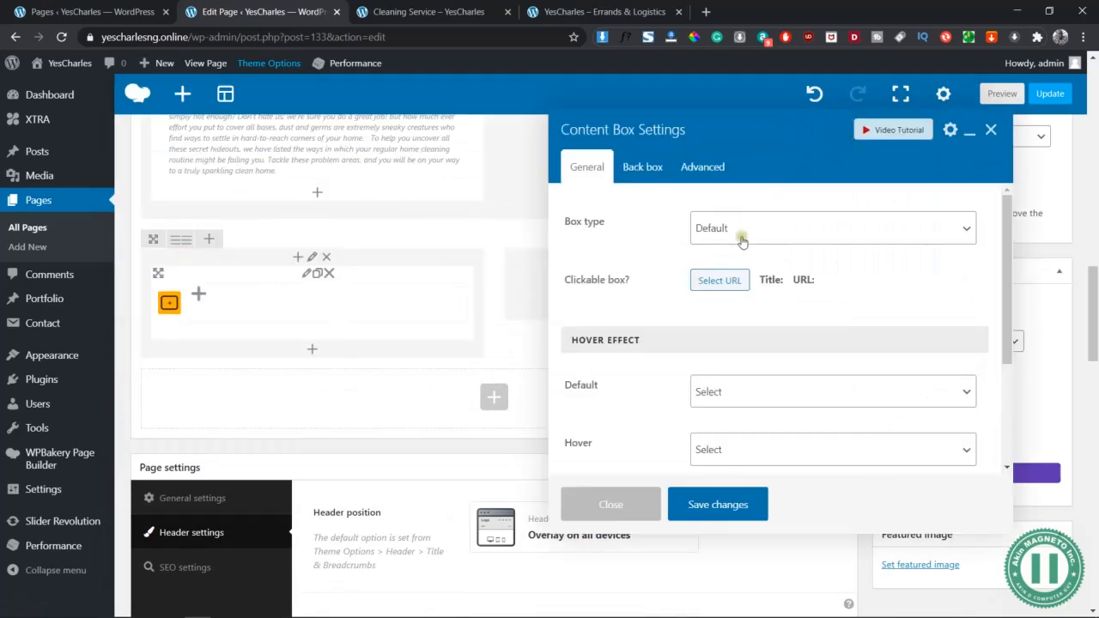
Make the content box a Split box with image
left_click(655, 168)
left_click(606, 167)
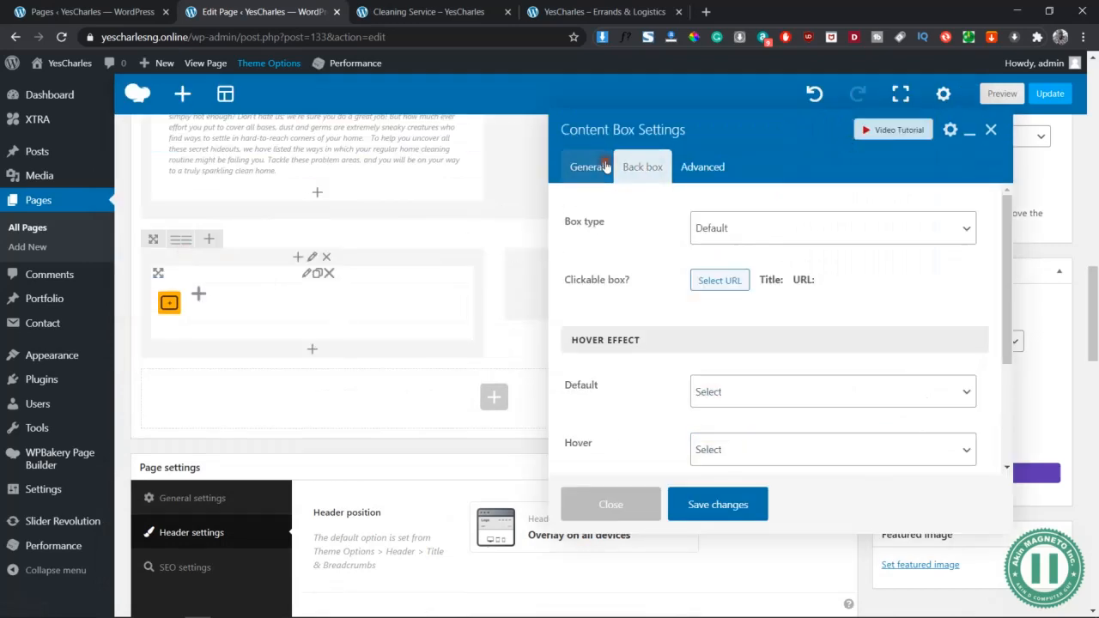
left_click(728, 234)
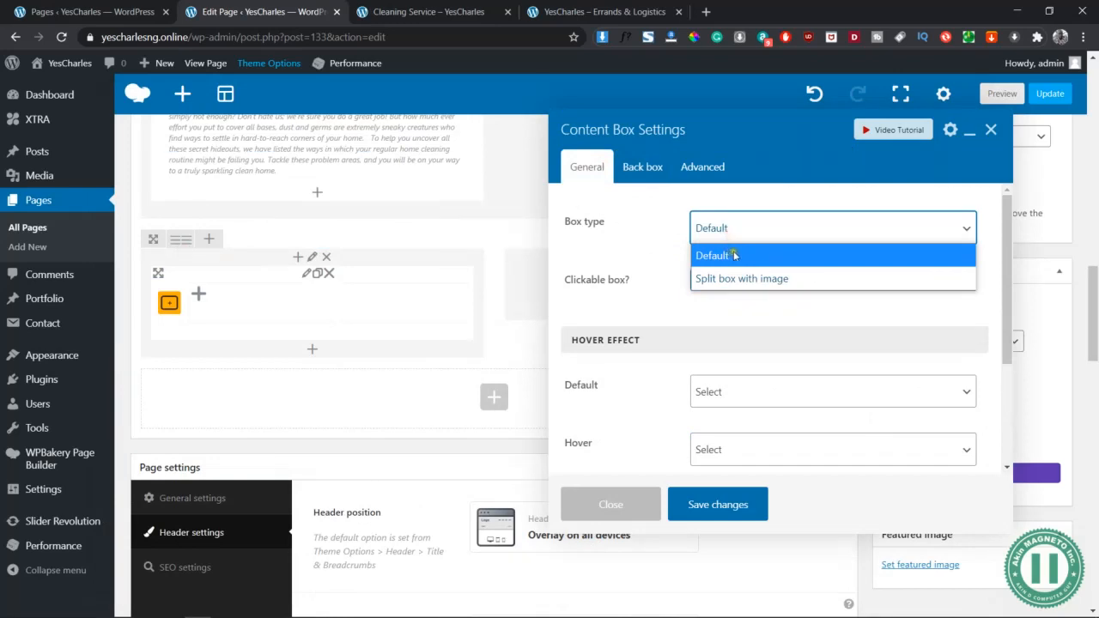
left_click(744, 279)
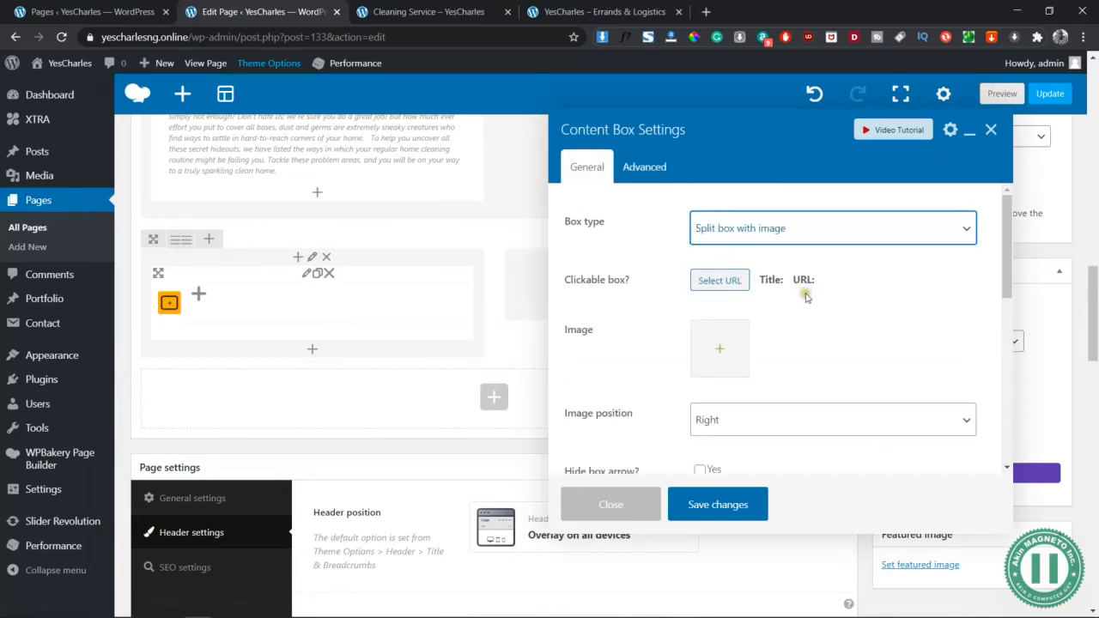
Upload icon-lady-1.png and use it as the content box image
left_click(721, 346)
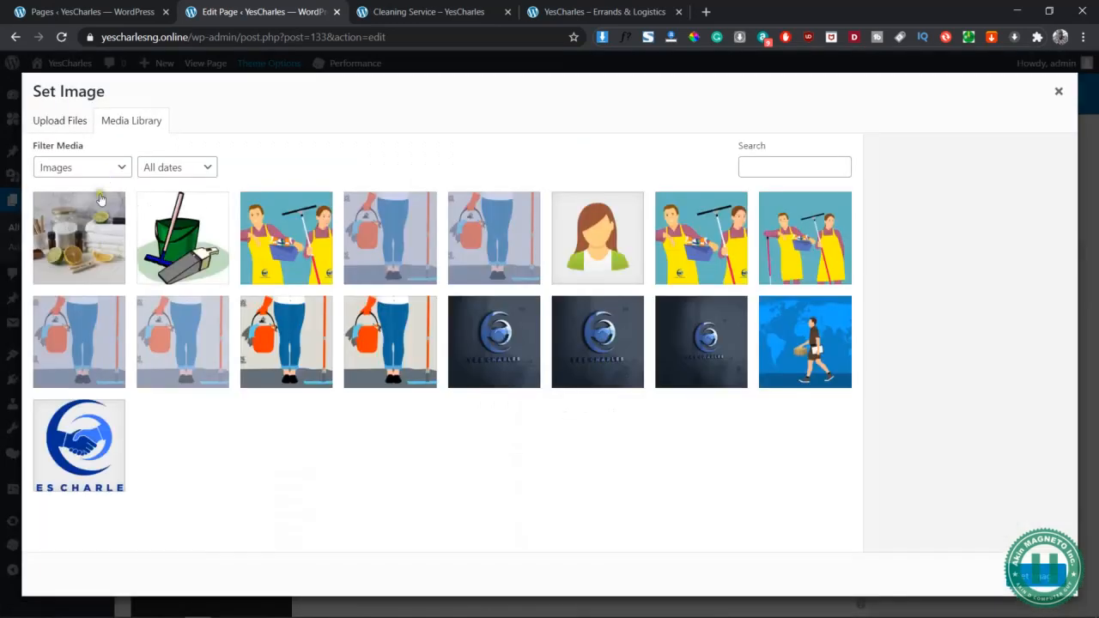
left_click(73, 118)
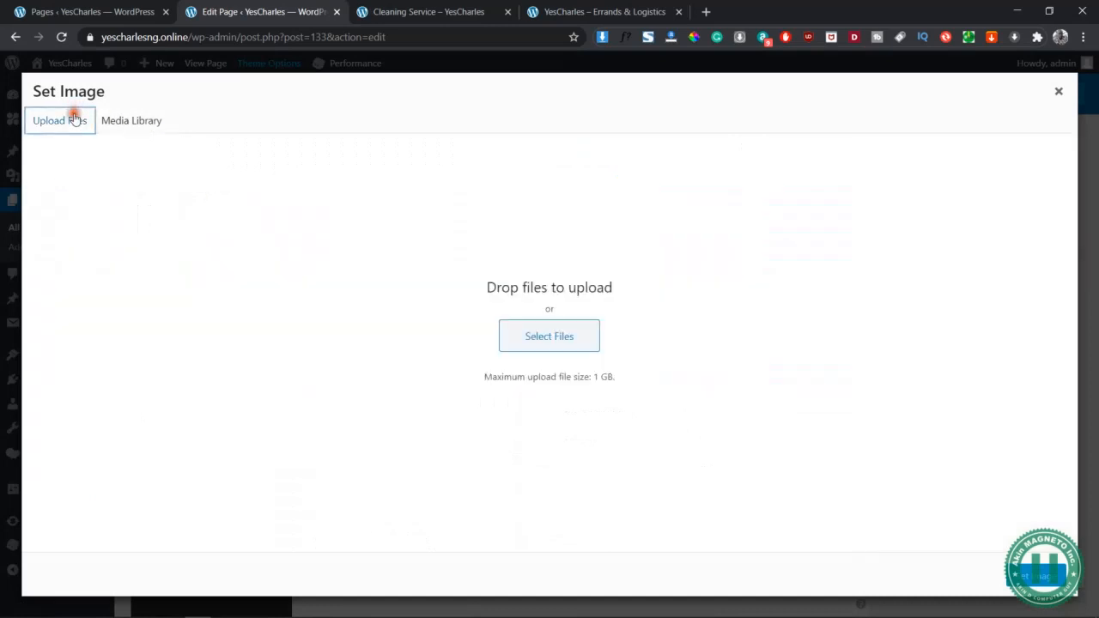
left_click(571, 347)
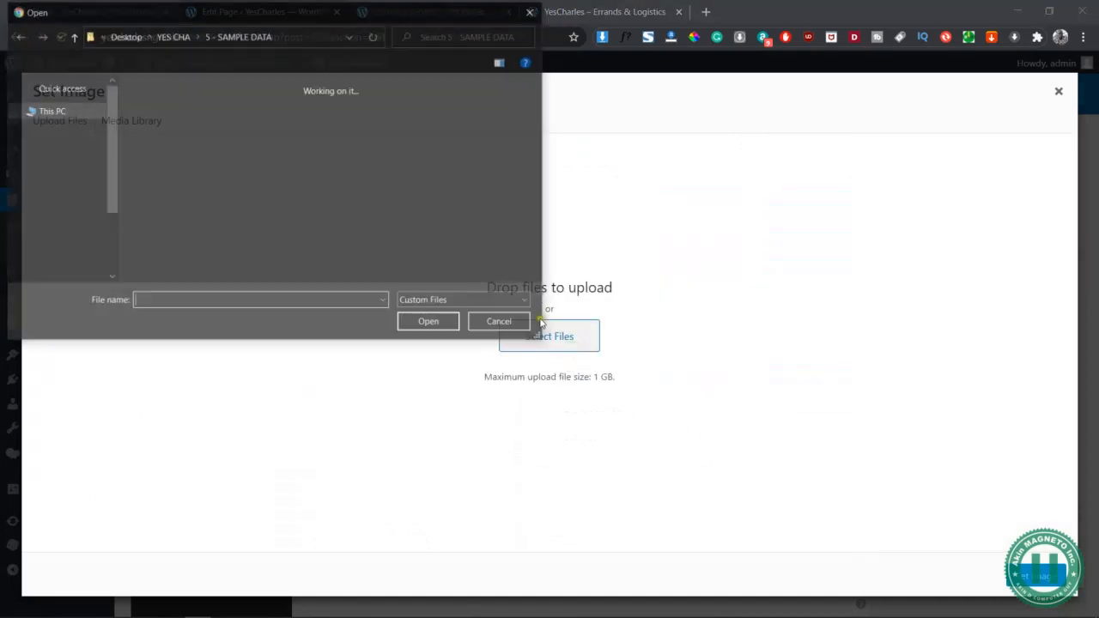
left_click(412, 219)
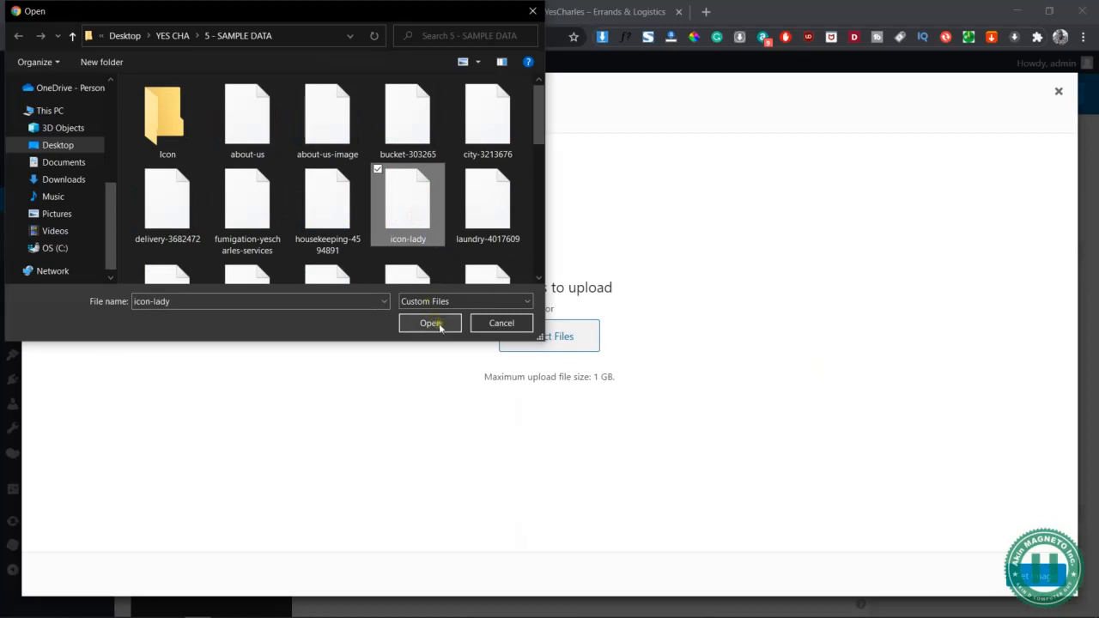
left_click(430, 322)
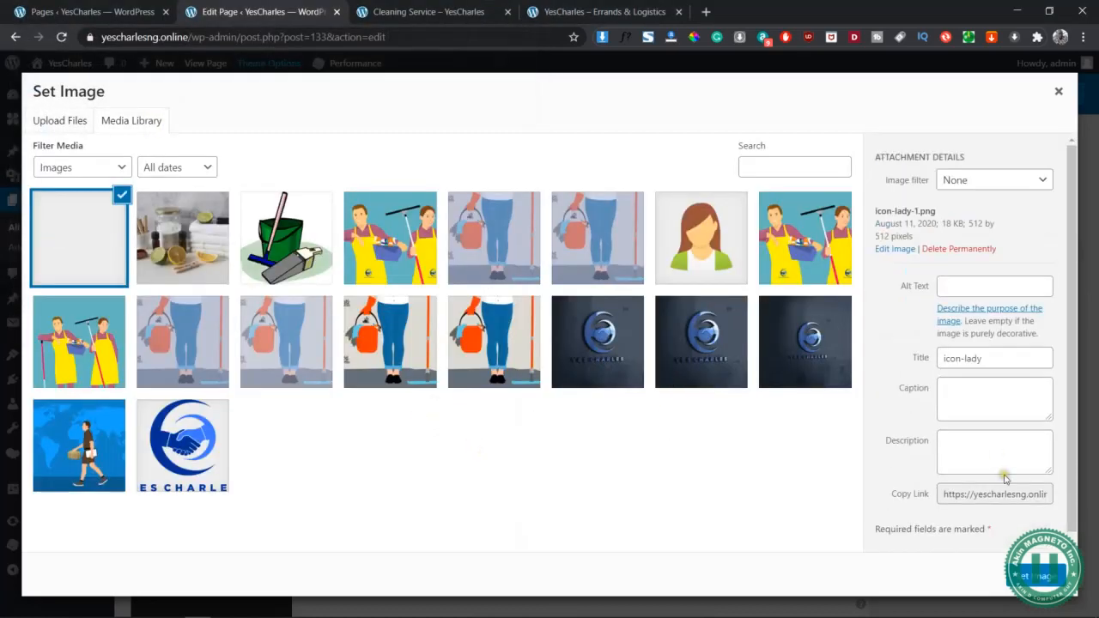
left_click(1033, 580)
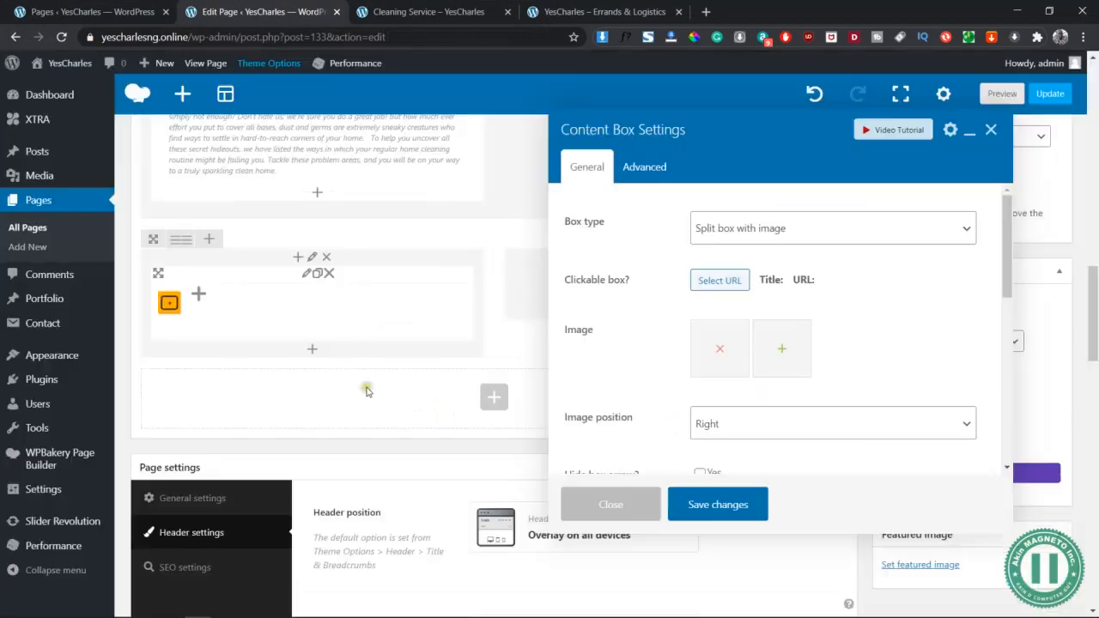
left_click(763, 361)
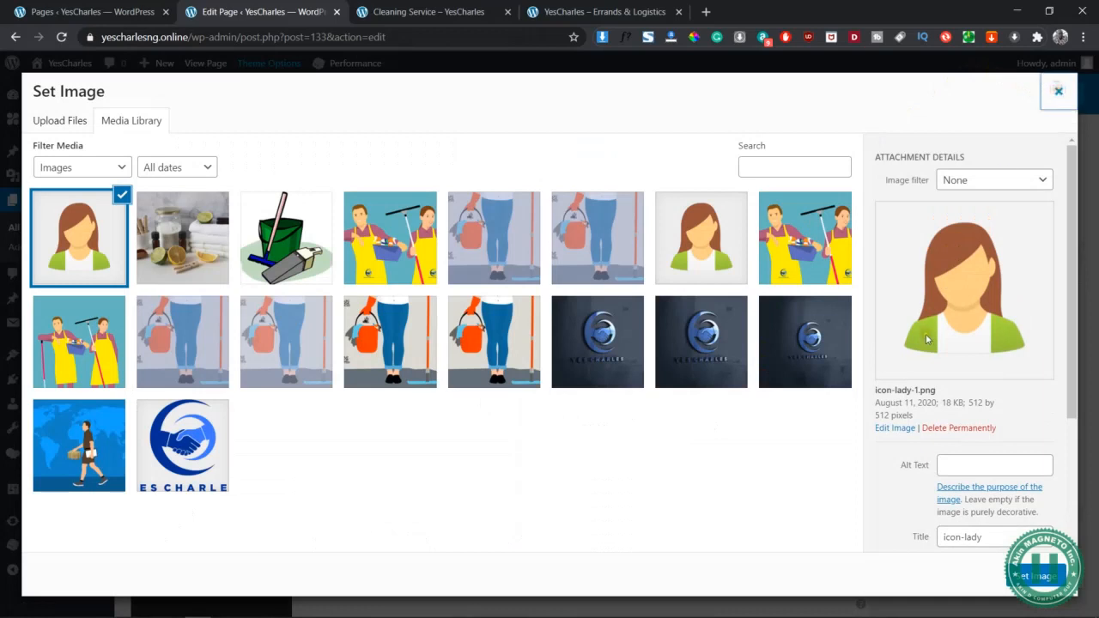
left_click(1059, 91)
Set the image position to Left and save the content box settings
left_click(758, 419)
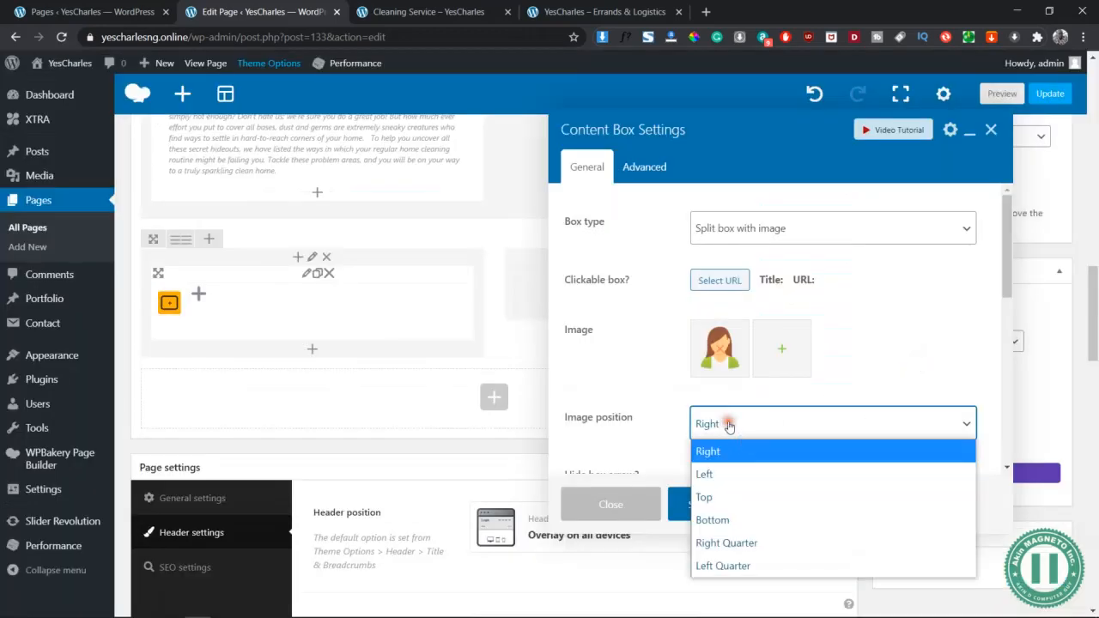
left_click(724, 475)
scroll(835, 414, "down", 3)
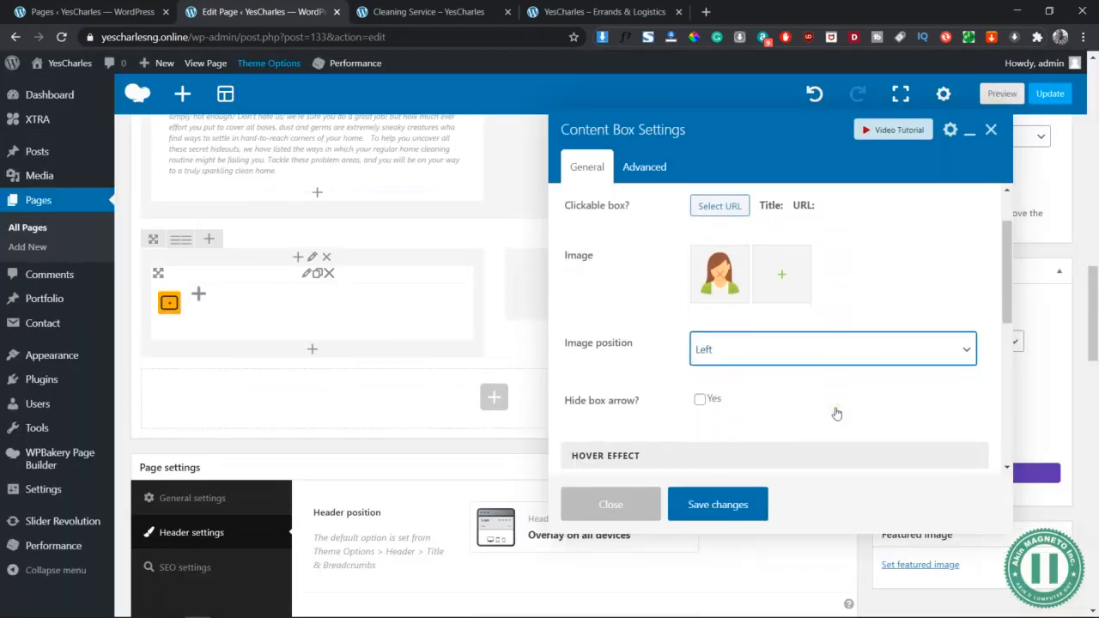
scroll(836, 414, "down", 2)
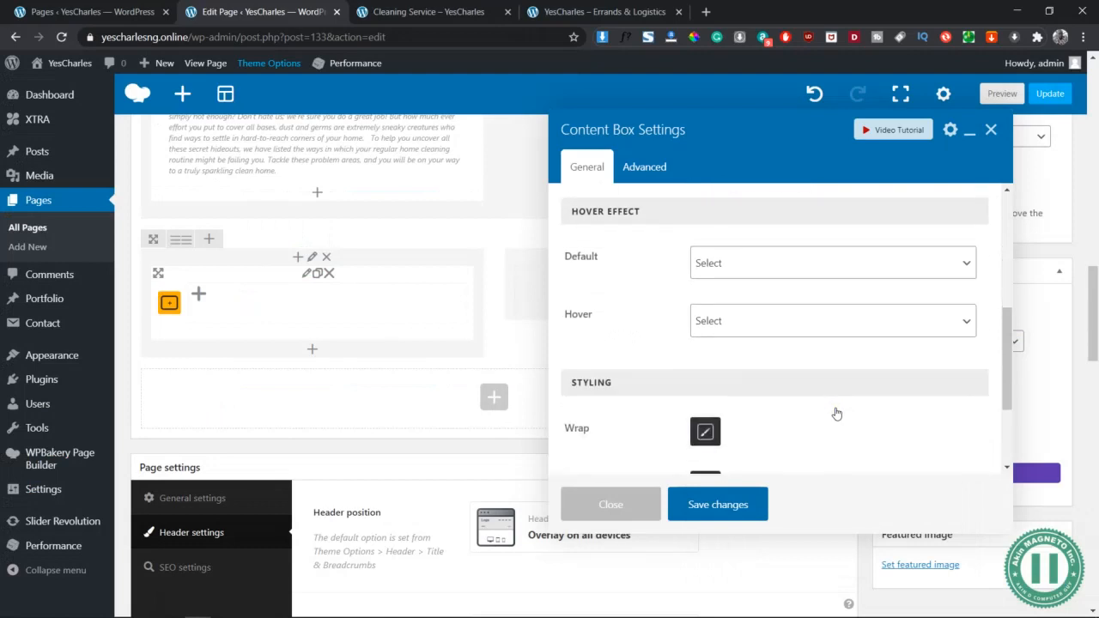
left_click(729, 506)
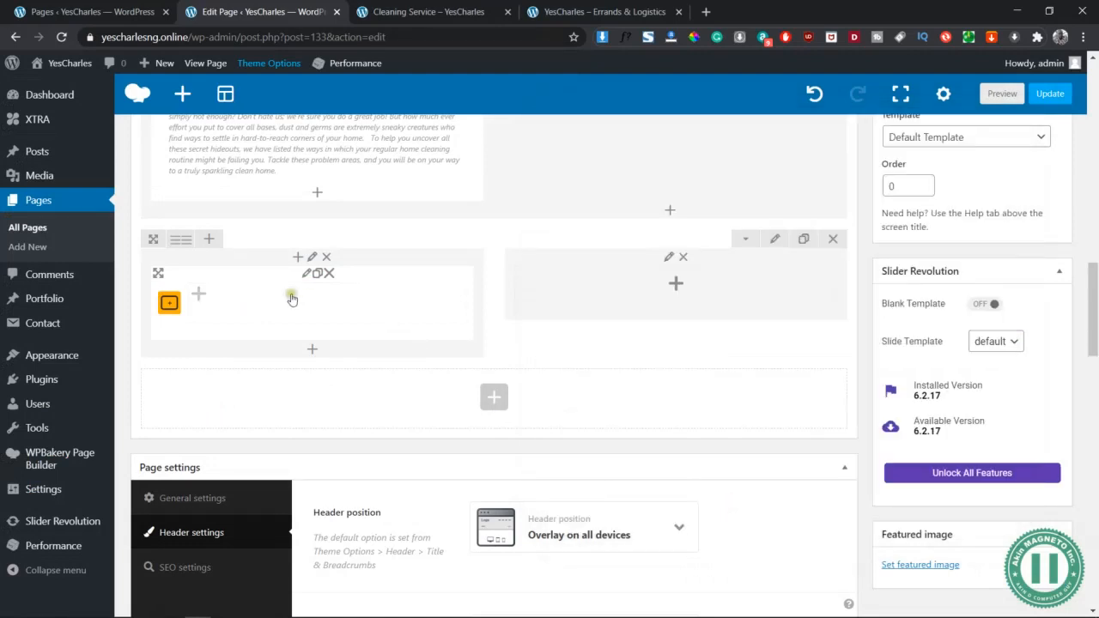
Add a Text Block element beside the content box and clear its placeholder text
left_click(199, 298)
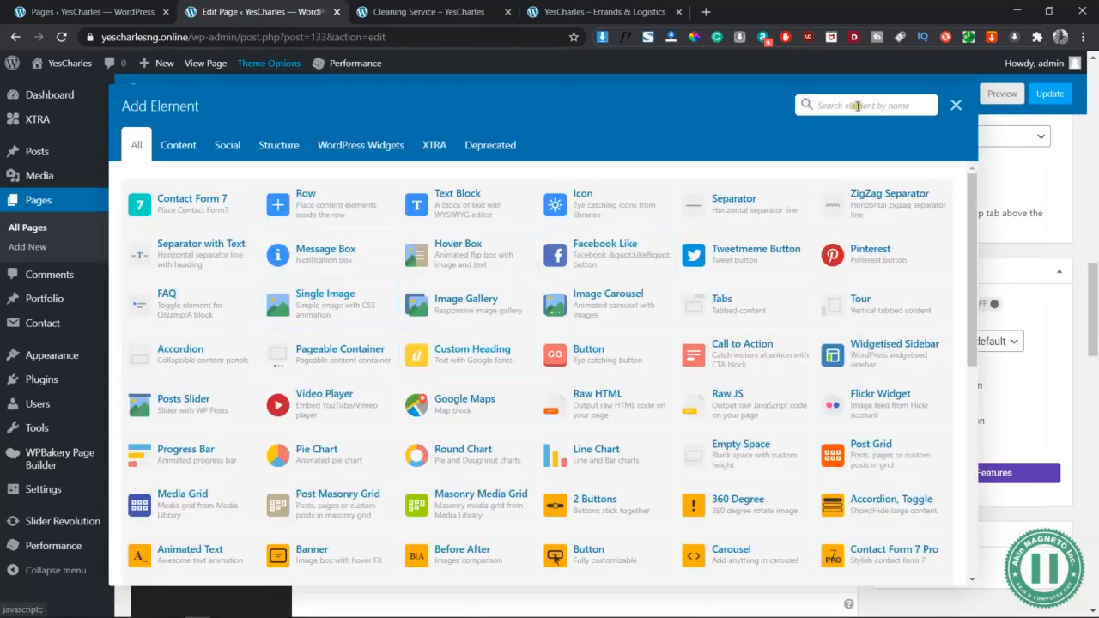
left_click(856, 104)
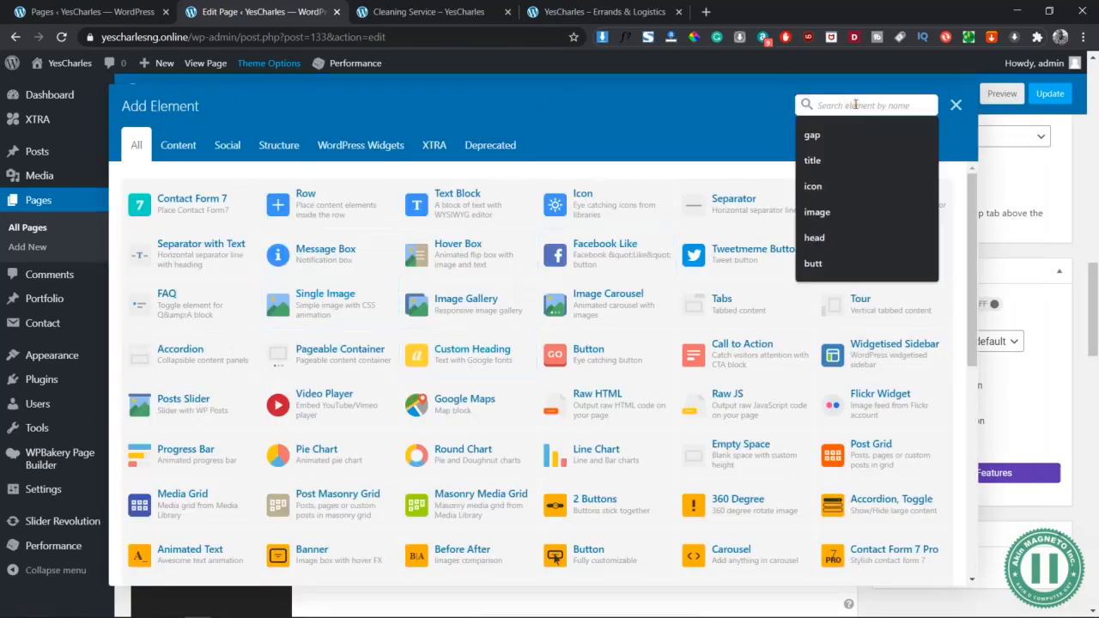
type("te")
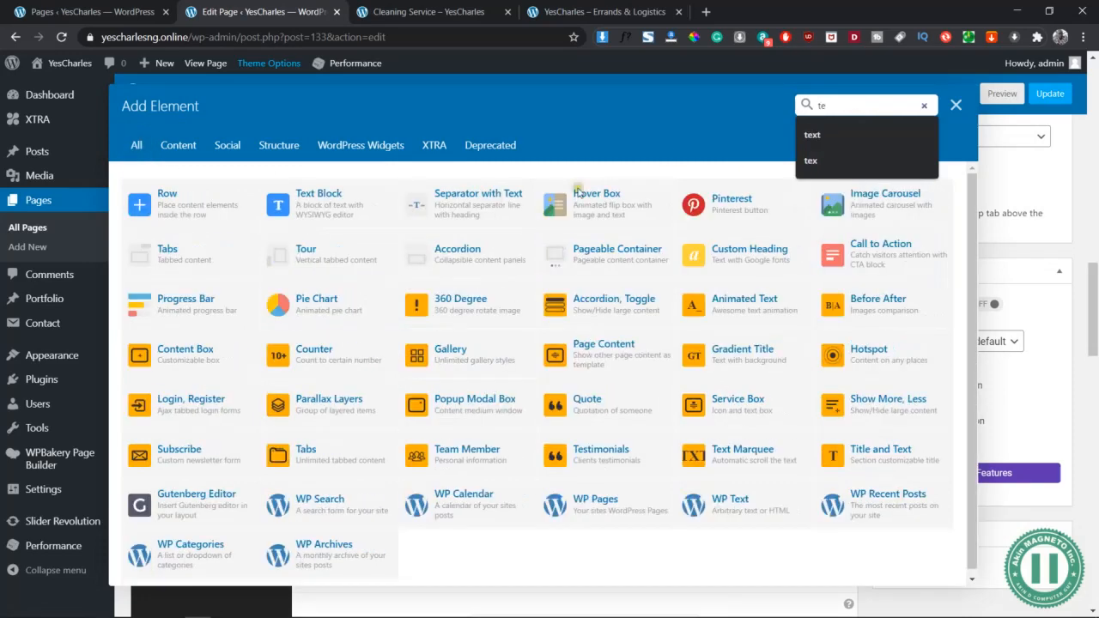
left_click(312, 209)
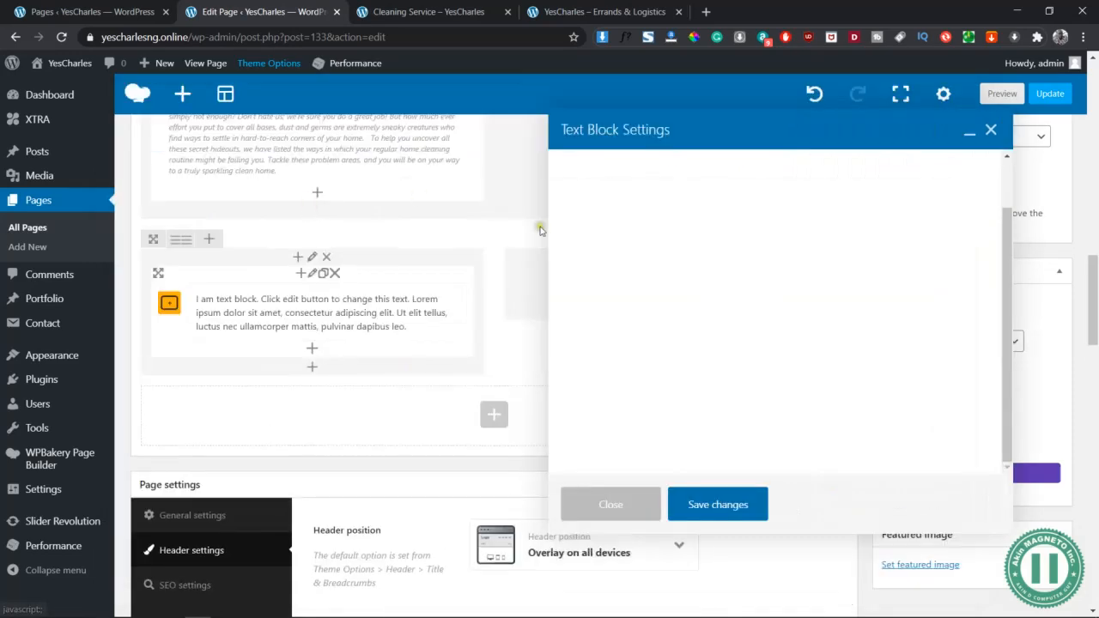
left_click(734, 362)
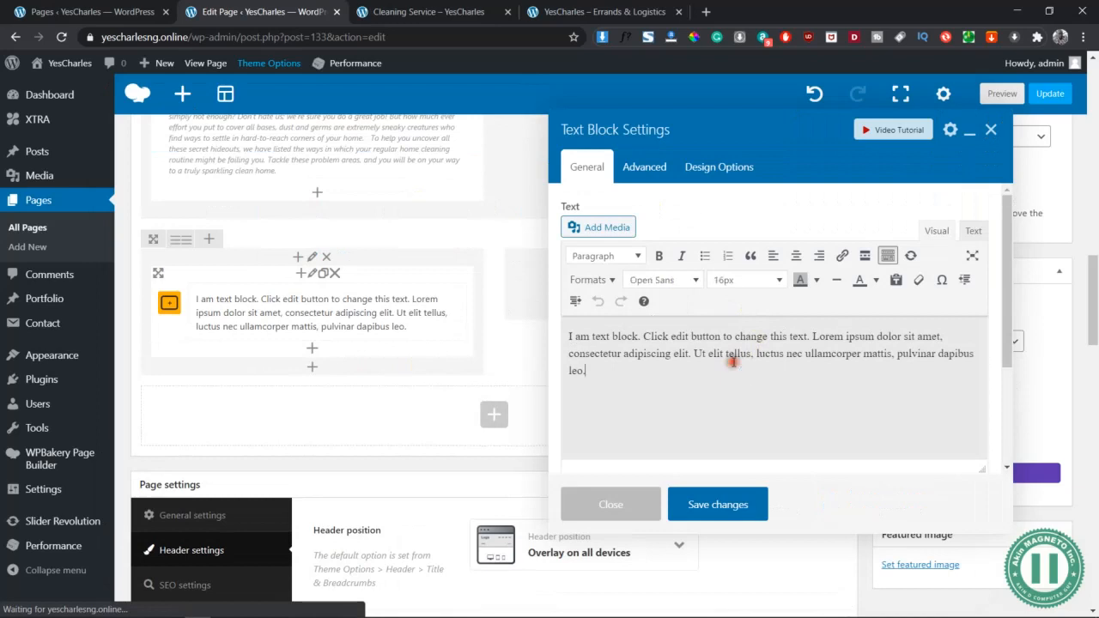
key("ctrl+a")
key("BackSpace")
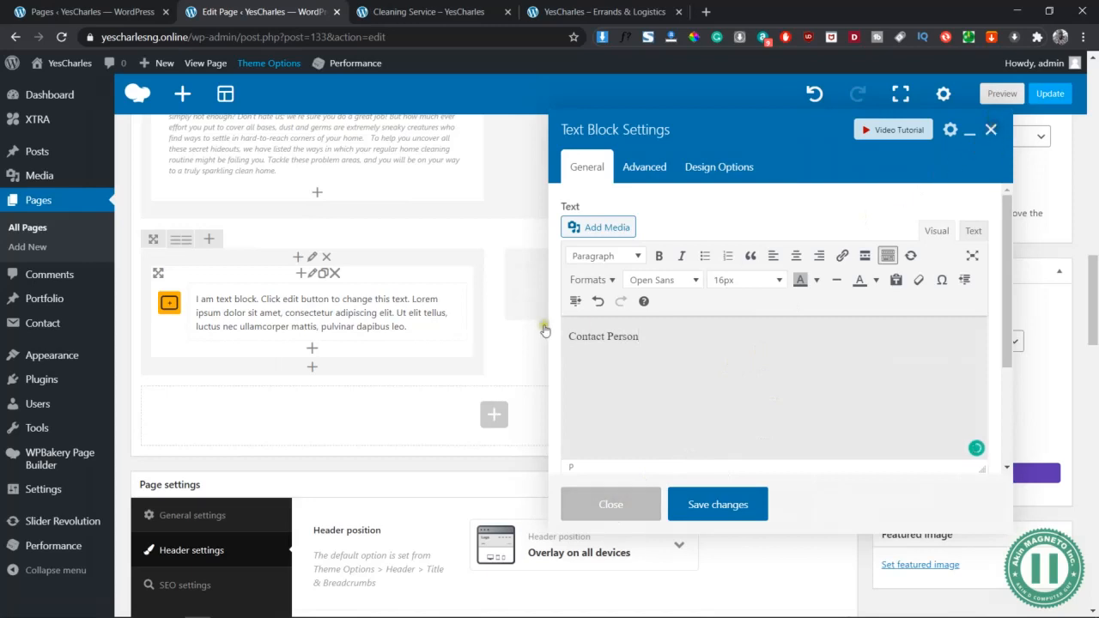
Delete the Text Block and add a Title and Text element to the column
mouse_move(325, 316)
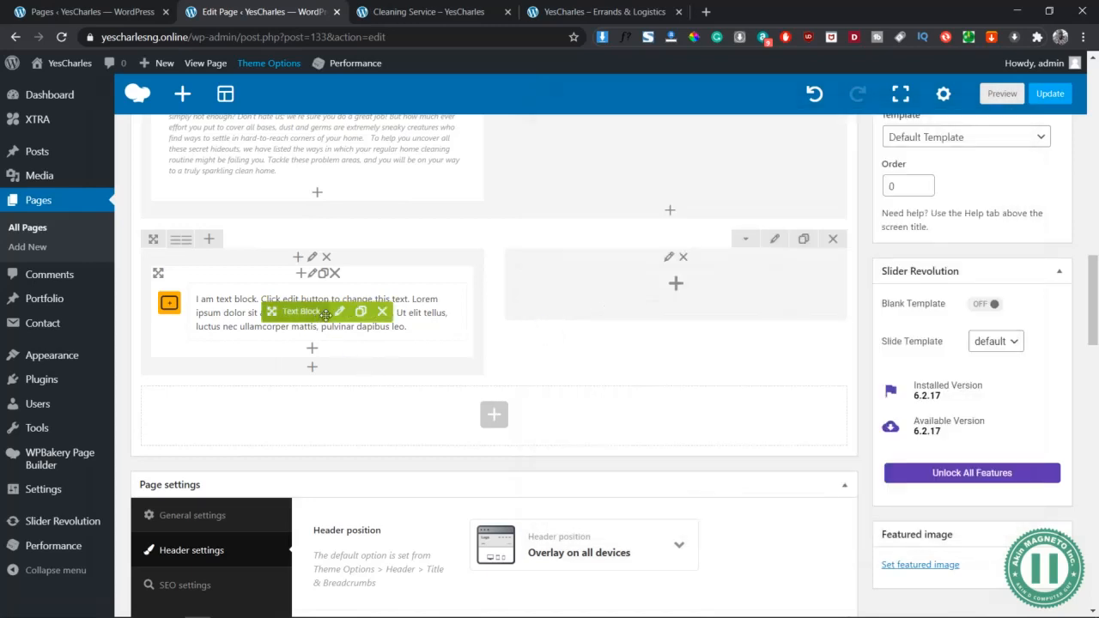
left_click(383, 312)
left_click(209, 296)
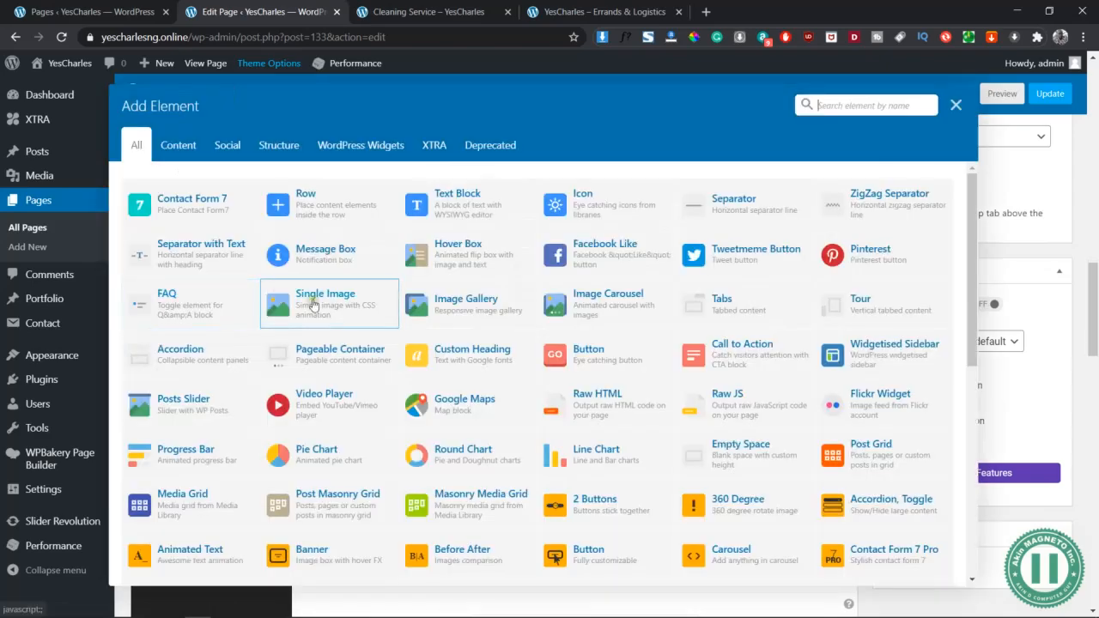
left_click(824, 101)
type("title")
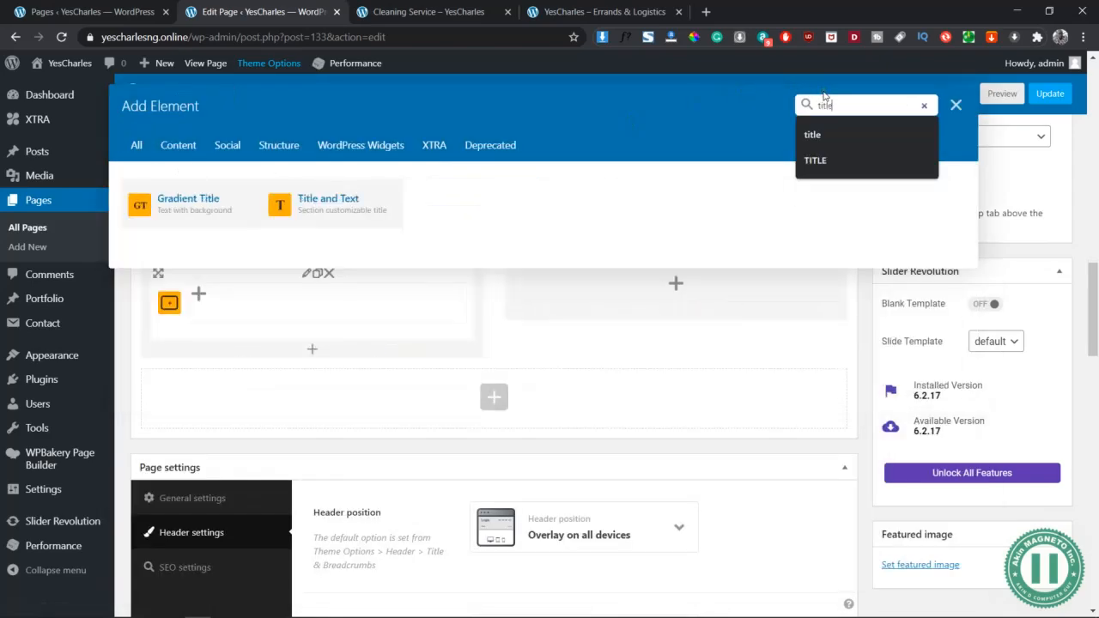
left_click(314, 201)
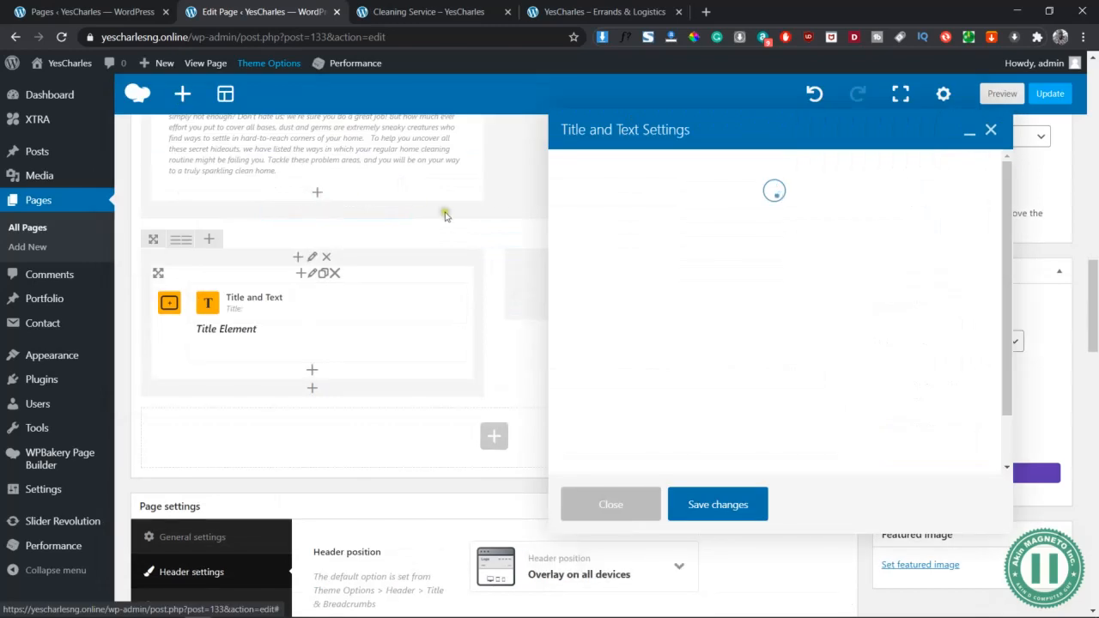
Replace the placeholder title with the 'Contact Person' heading and select the name line
left_click(804, 353)
triple_click(806, 353)
type("Contact Person")
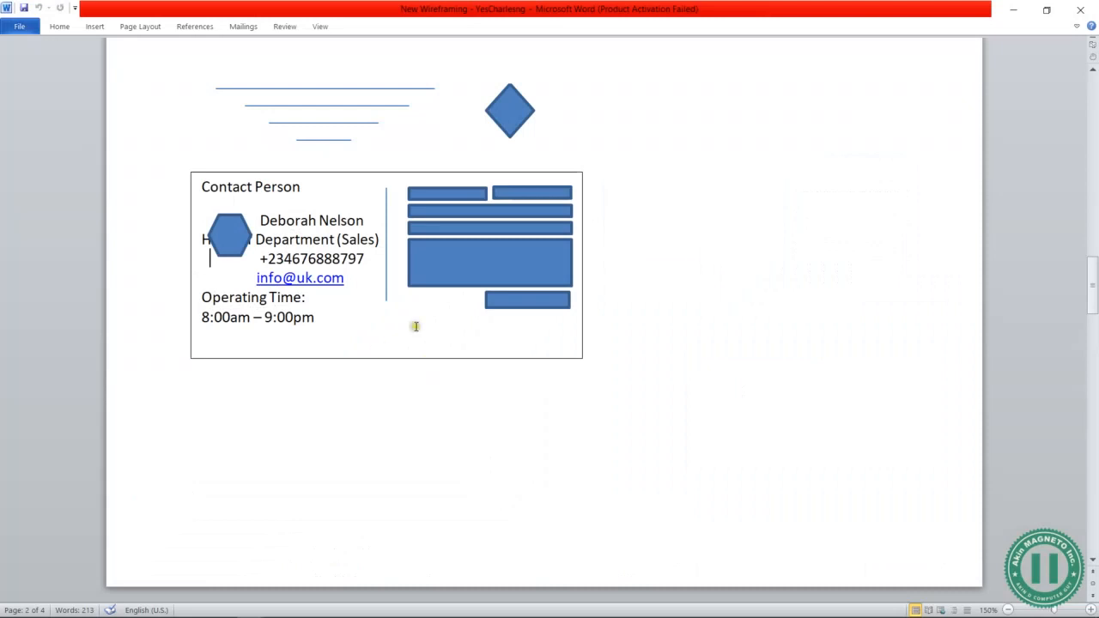
key("alt+Tab")
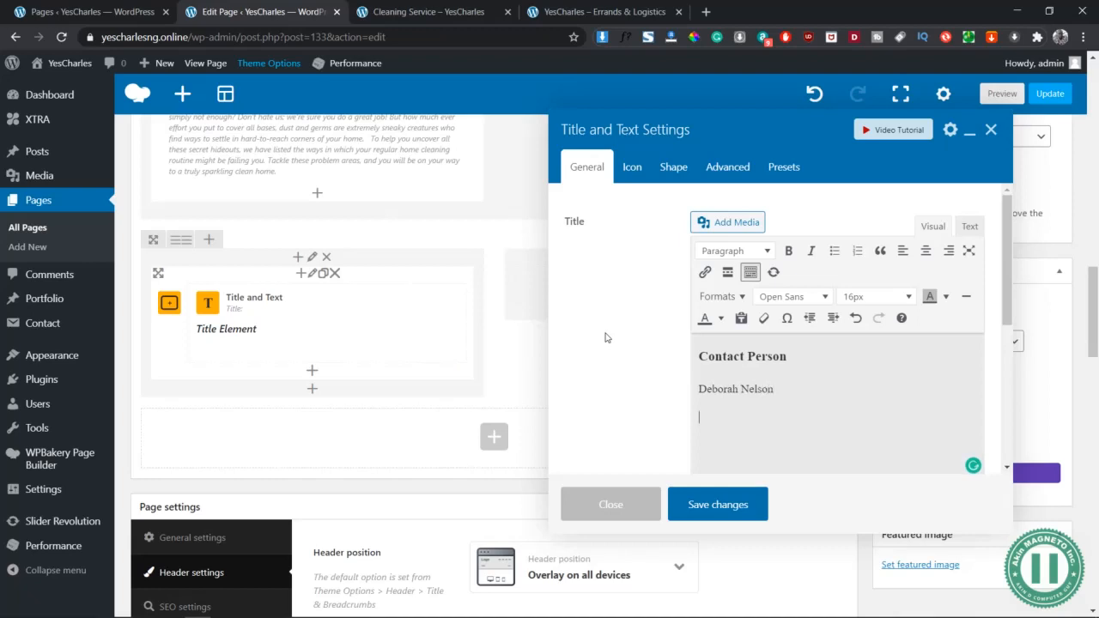
key("shift+Home")
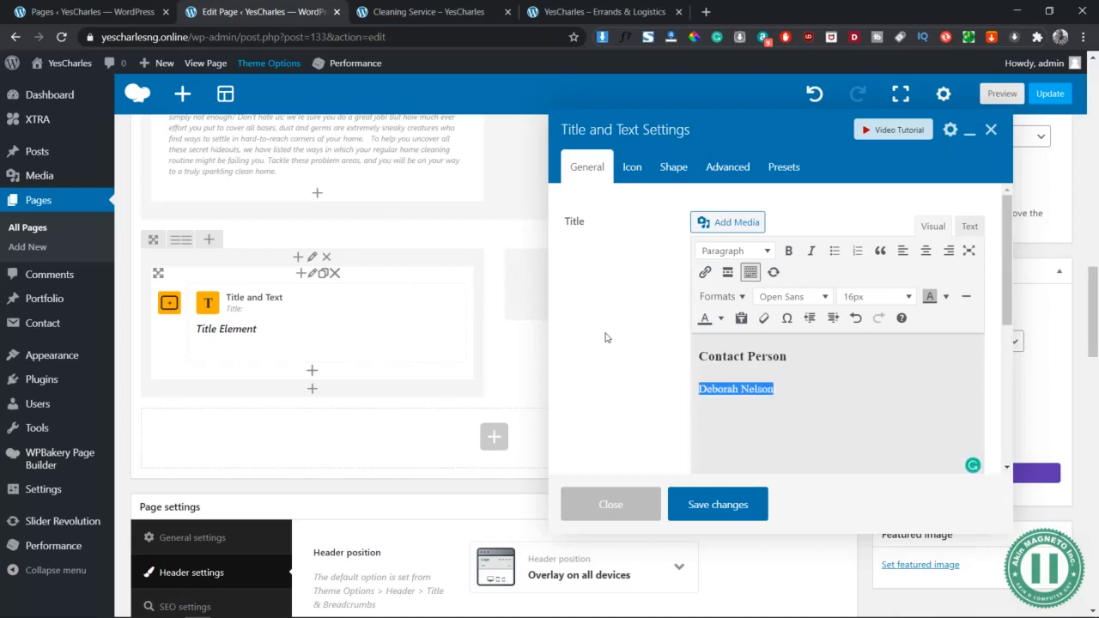
Copy the contact card text from the Word wireframe into an otherwise empty Notepad document
key("alt+Tab")
key("alt+Tab")
key("alt+Tab")
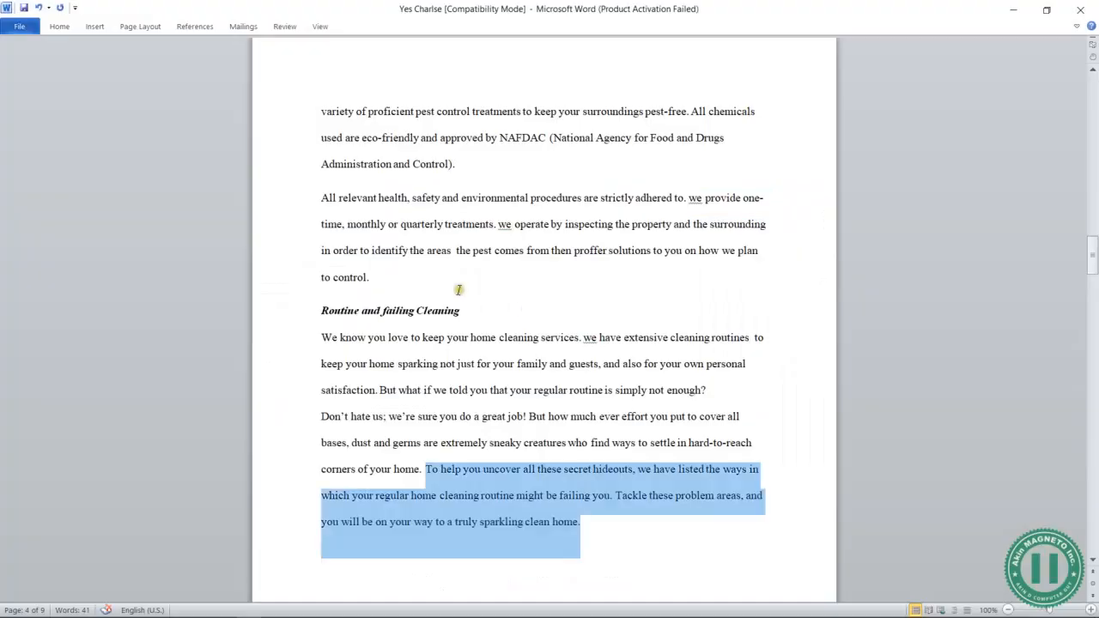
key("alt+Tab")
key("alt+Tab")
left_click(319, 267)
left_click_drag(320, 267, 261, 218)
key("ctrl+c")
key("alt+Tab")
key("alt+Tab")
key("alt+Tab")
key("alt+Tab")
key("alt+Tab")
key("alt+Tab")
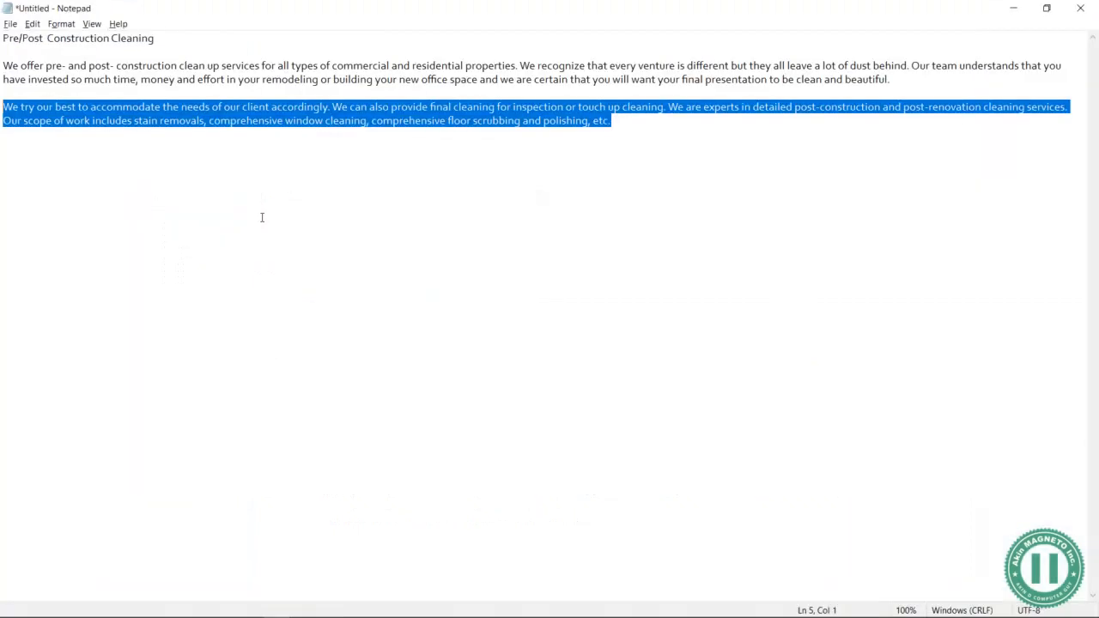
left_click(372, 252)
key("ctrl+v")
key("ctrl+a")
key("BackSpace")
key("ctrl+v")
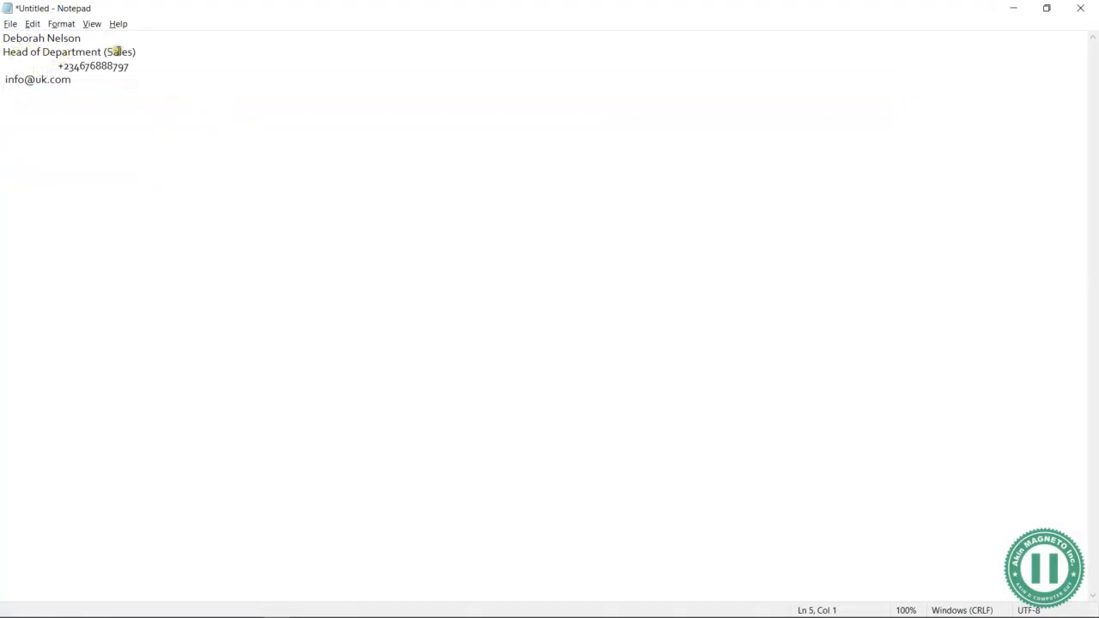
Remove stray spaces, add Phone: and Email: labels, and switch the e-mail to the site's domain
key("shift+Home")
key("BackSpace")
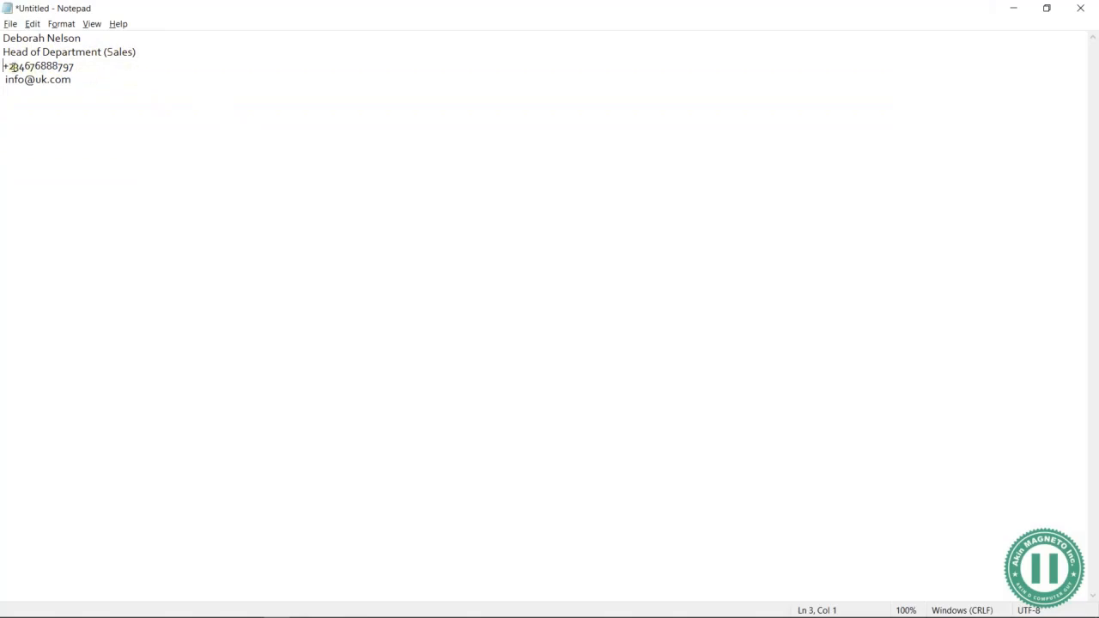
key("Return")
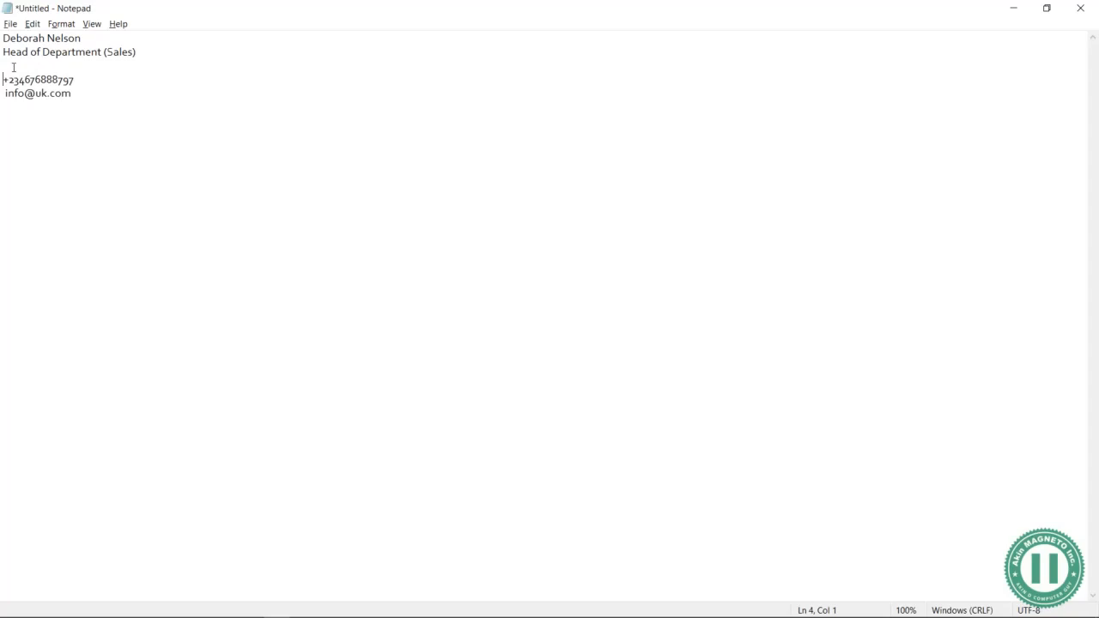
type("pHONE:")
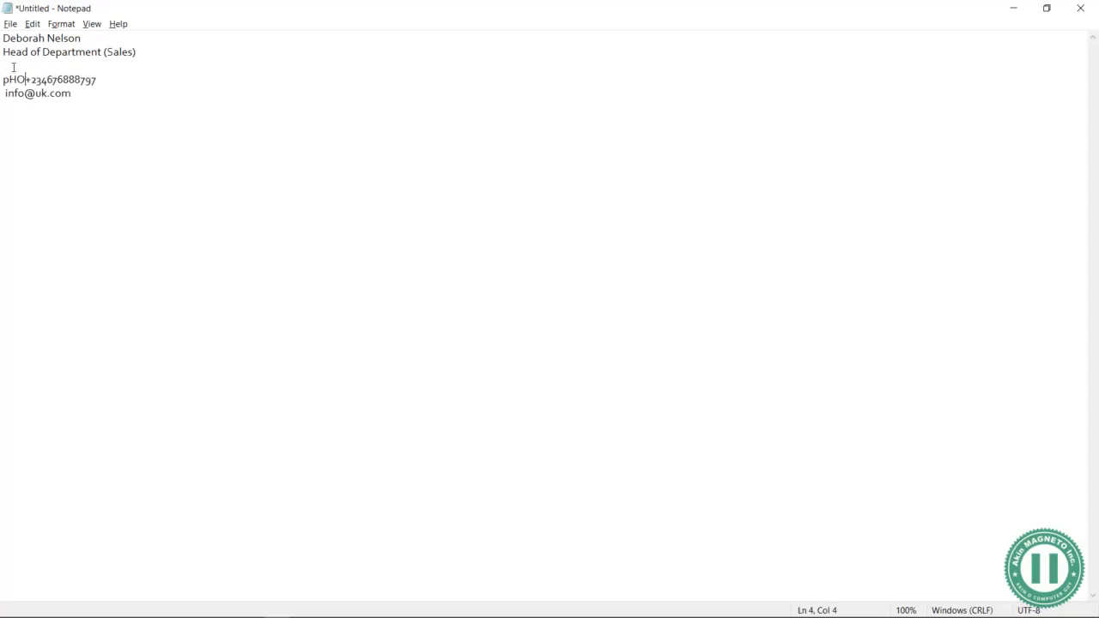
key("shift+Home")
type("Phone:")
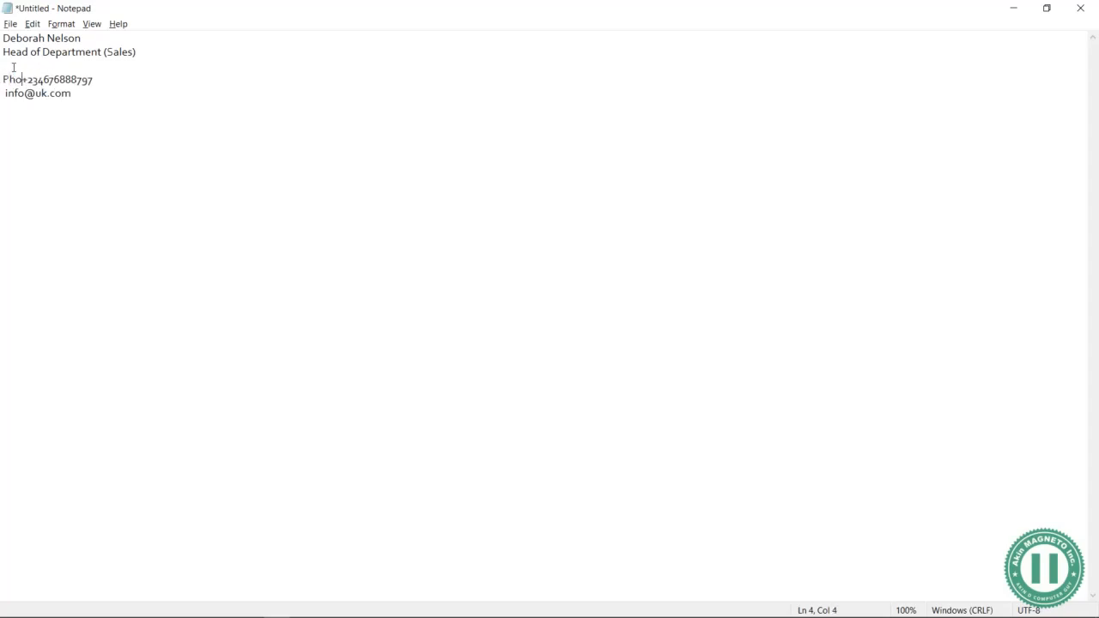
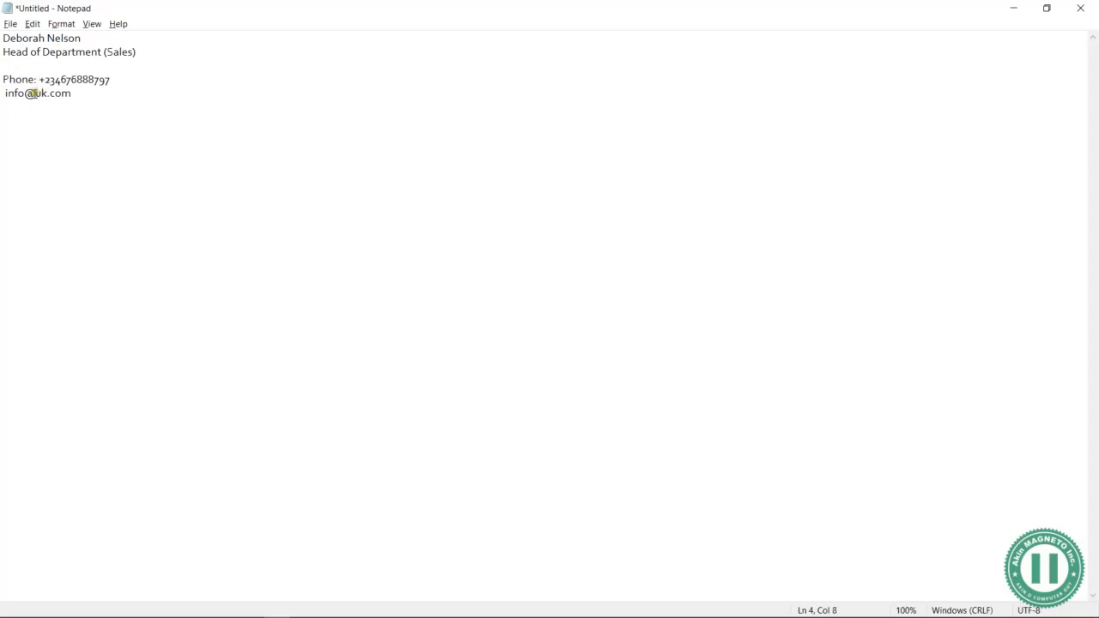
type("Email:")
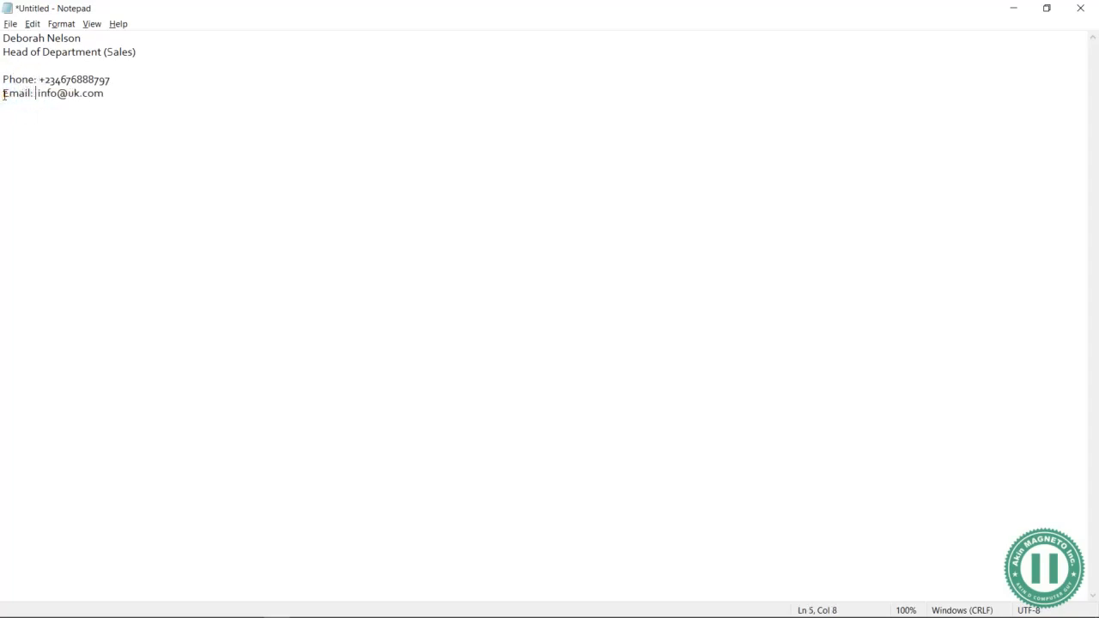
left_click_drag(104, 93, 69, 93)
key("ctrl+a")
key("ctrl+c")
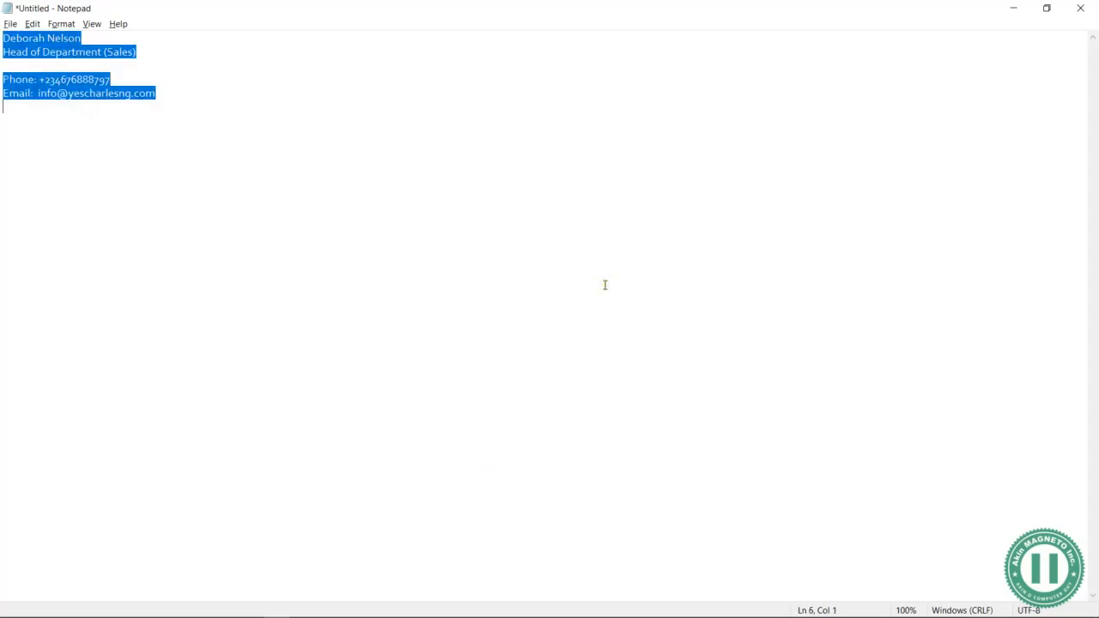
key("alt+Tab")
key("alt+Tab")
key("alt+Tab")
key("alt+Tab")
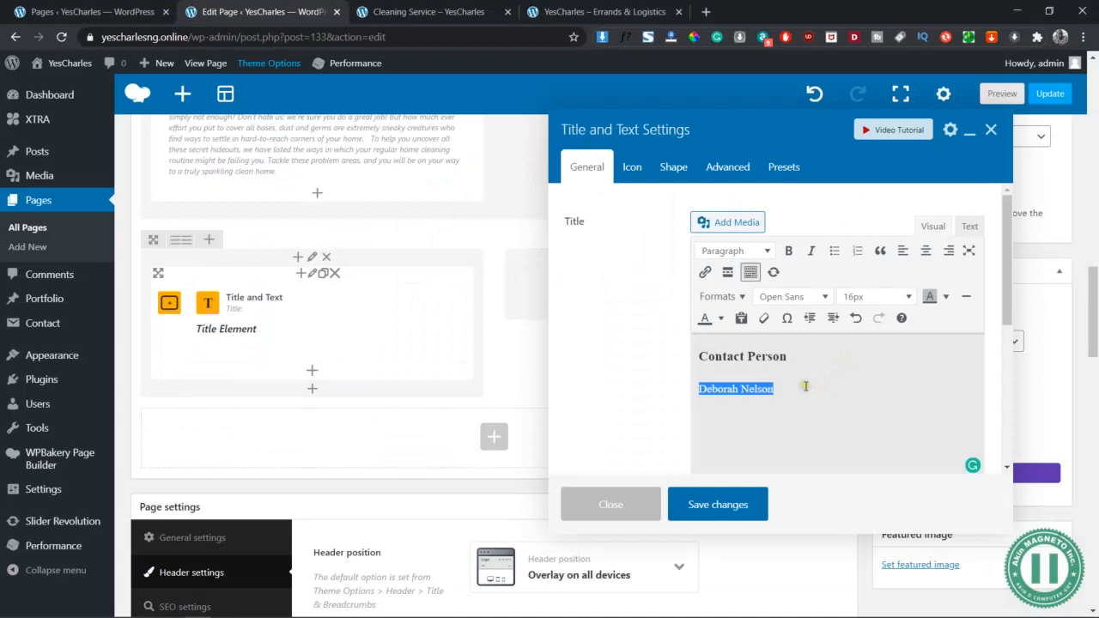
Paste the tidied contact details into the Title and Text element, bold the name, and save
key("ctrl+v")
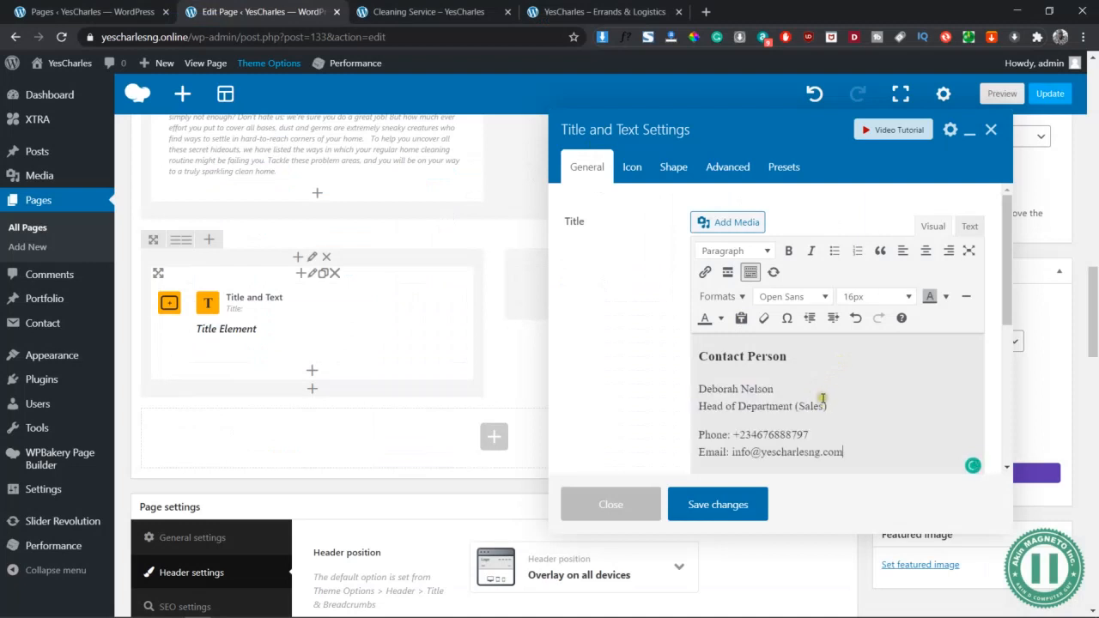
triple_click(790, 394)
key("ctrl+b")
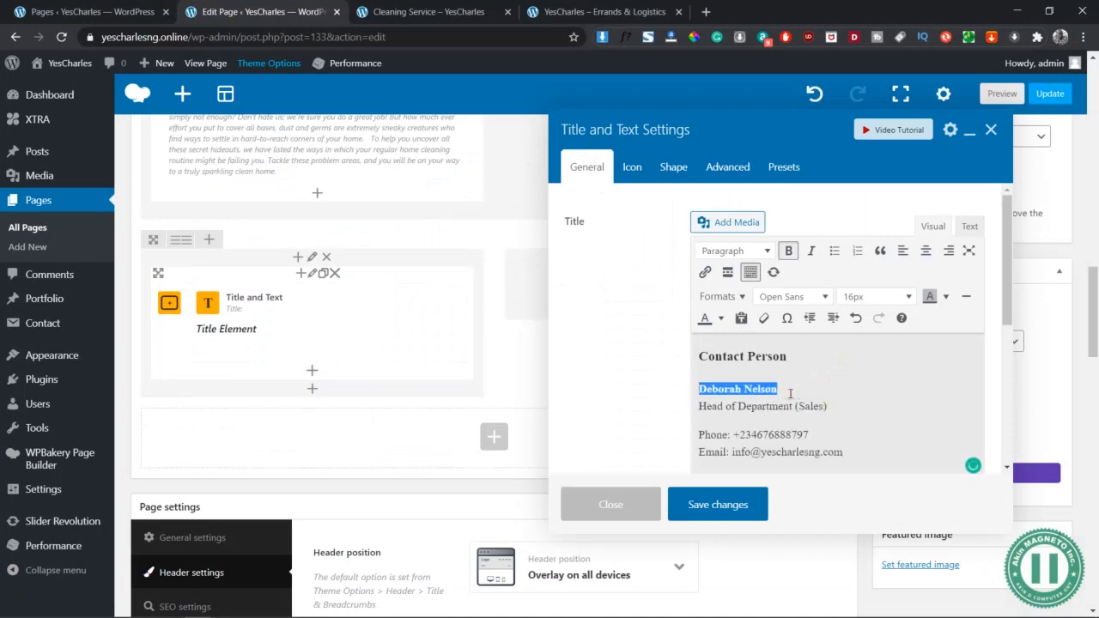
left_click(836, 406)
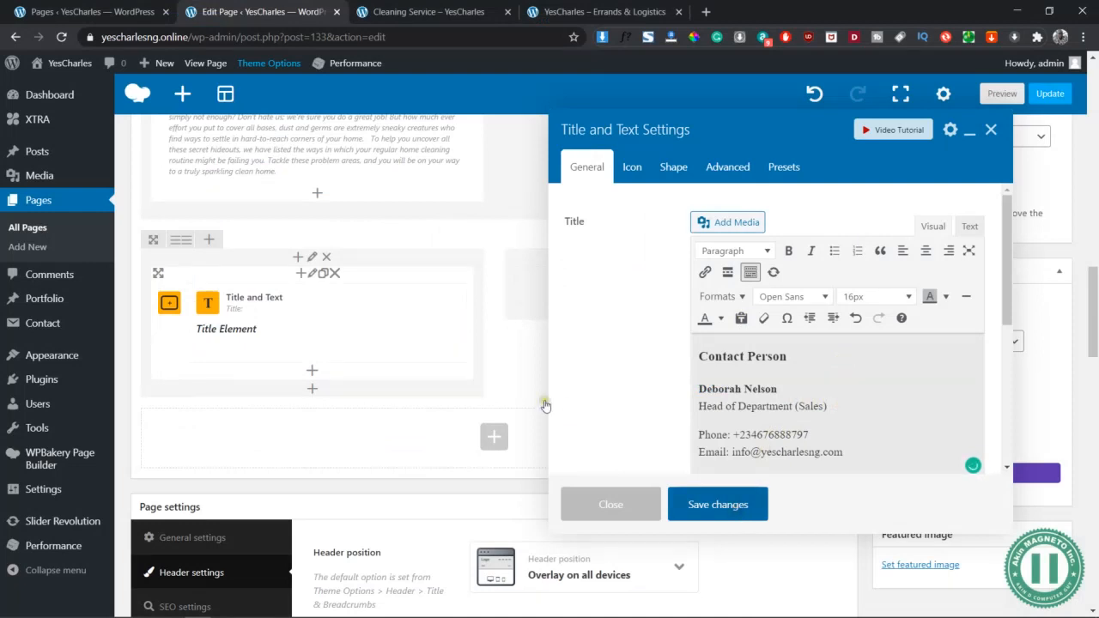
left_click(1000, 93)
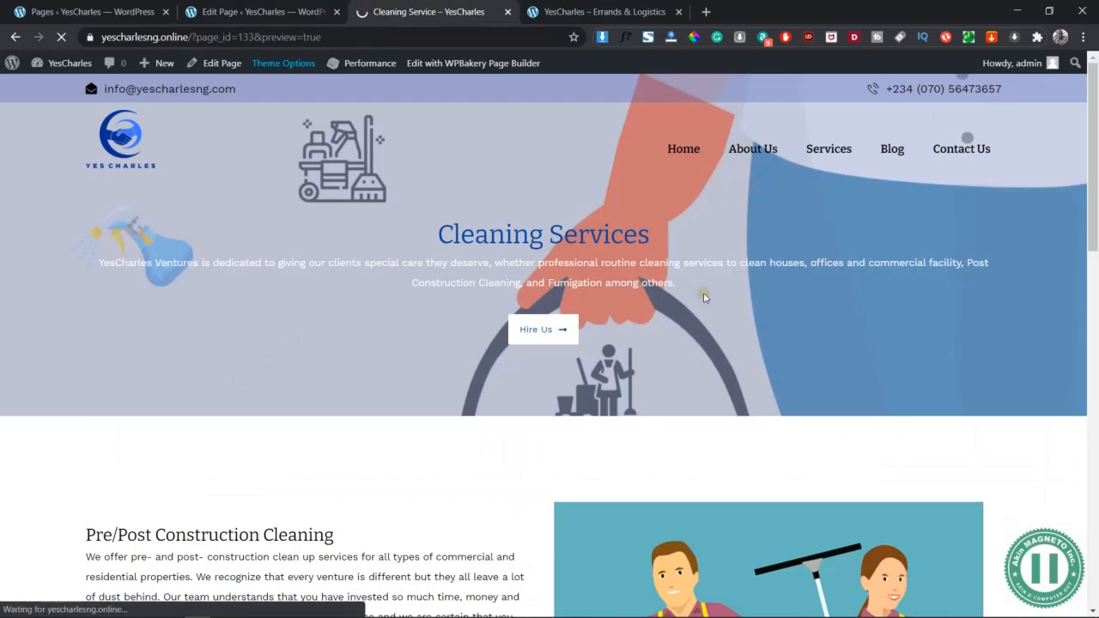
Scroll the preview to the Contact Person section beside the woman avatar, then return to Edit Page
left_click(711, 351)
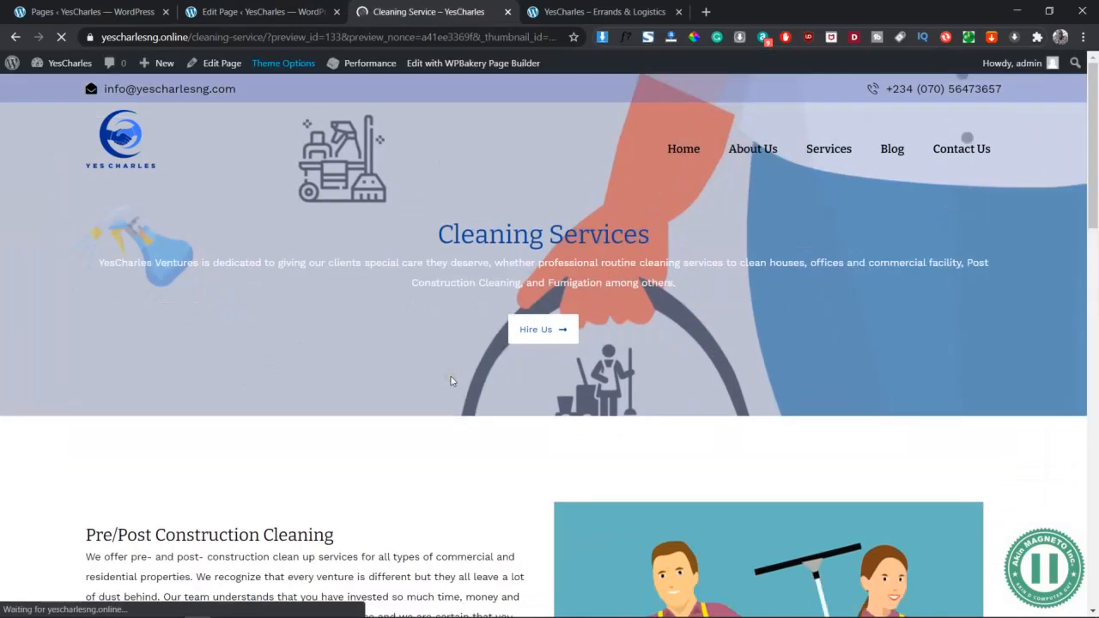
scroll(451, 381, "down", 20)
left_click(498, 406)
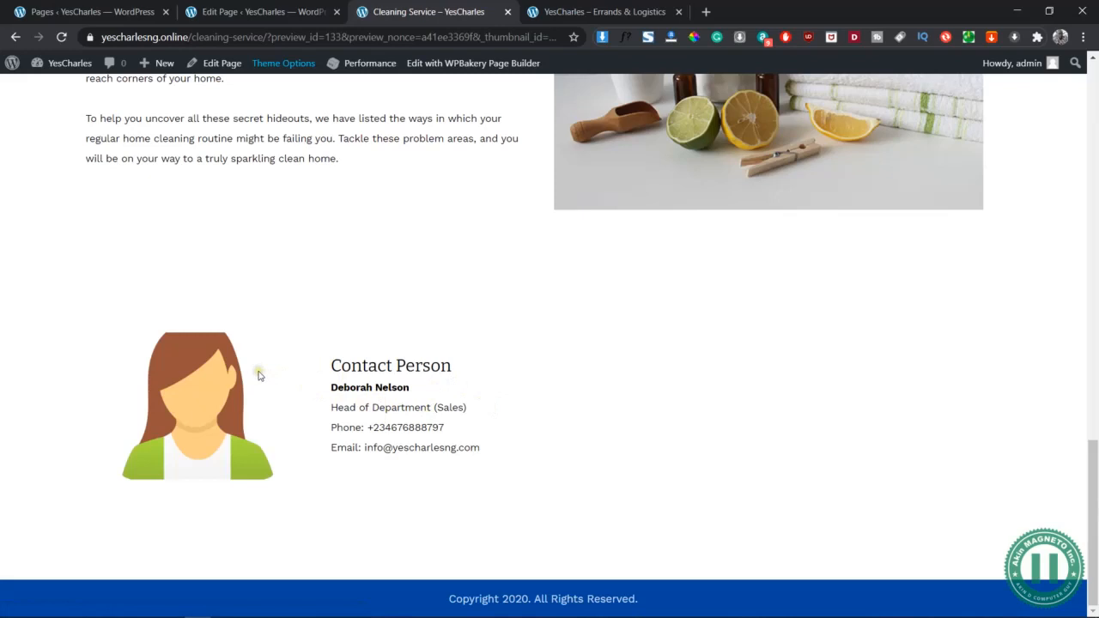
left_click(277, 7)
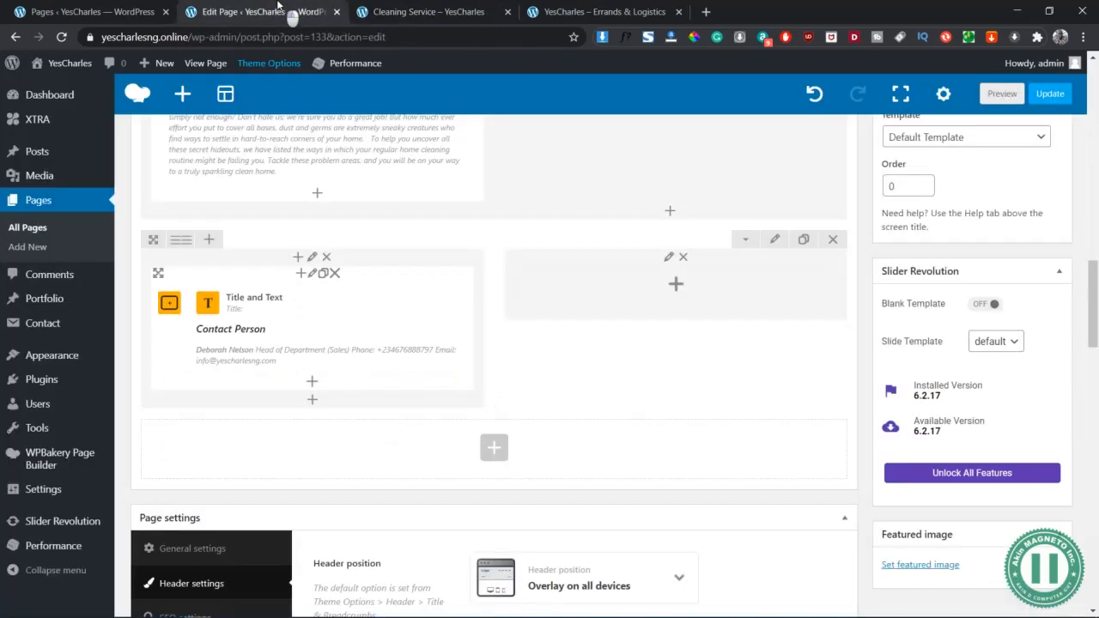
left_click(312, 277)
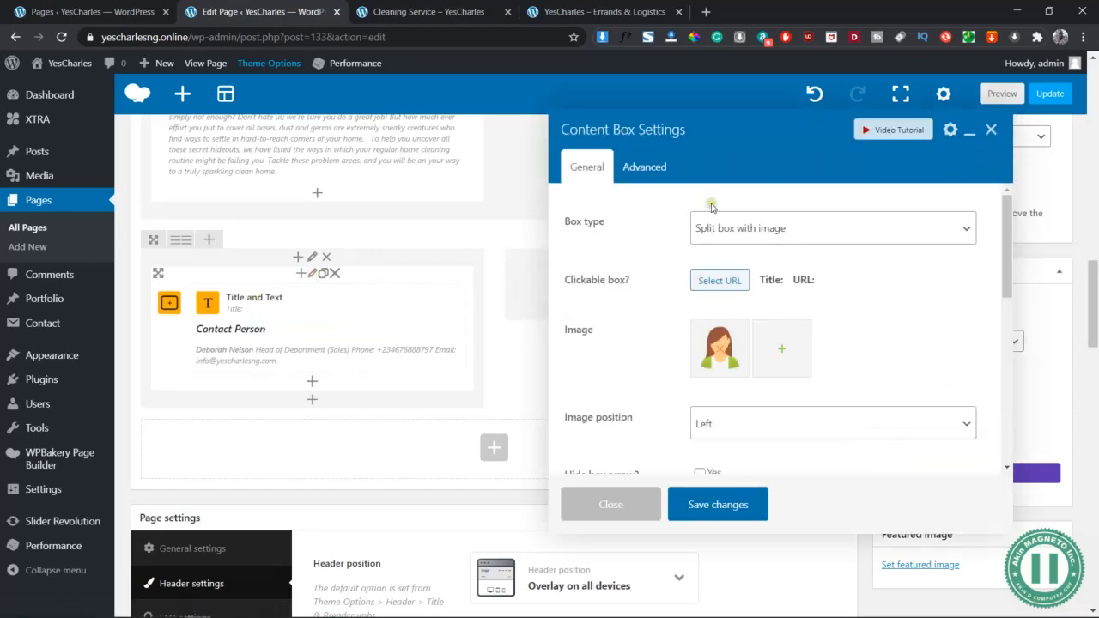
scroll(798, 365, "down", 3)
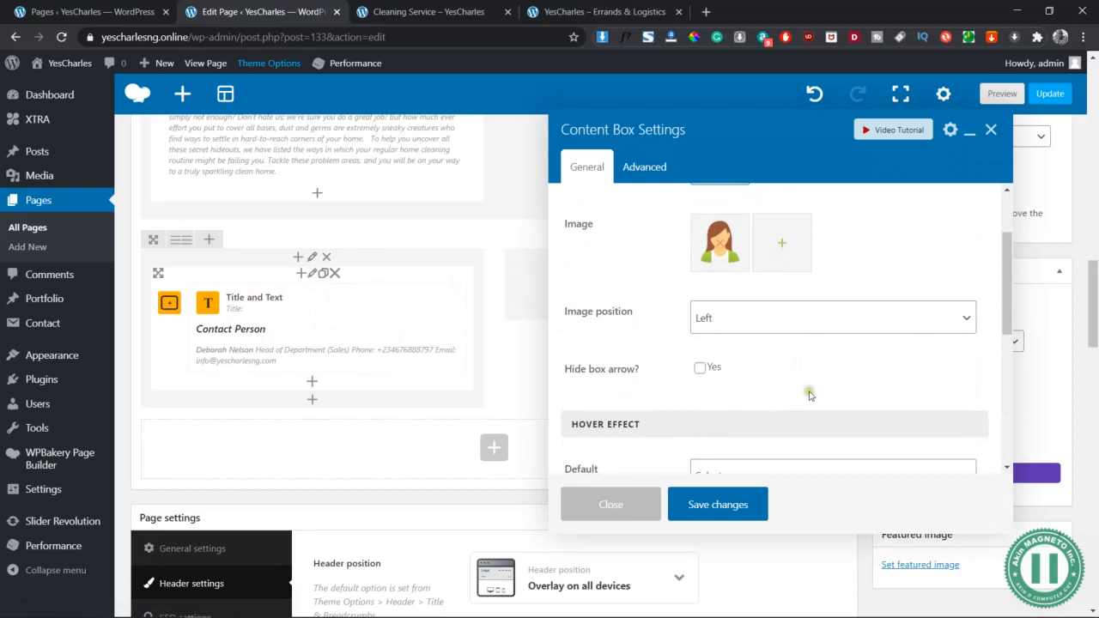
scroll(812, 396, "down", 1)
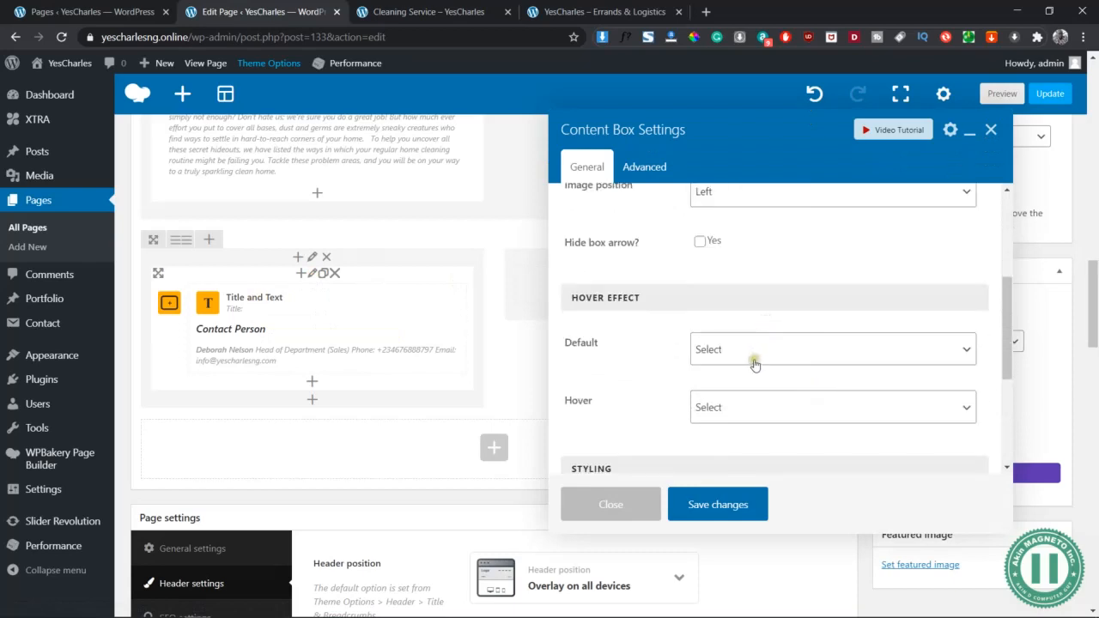
left_click(718, 350)
left_click(731, 347)
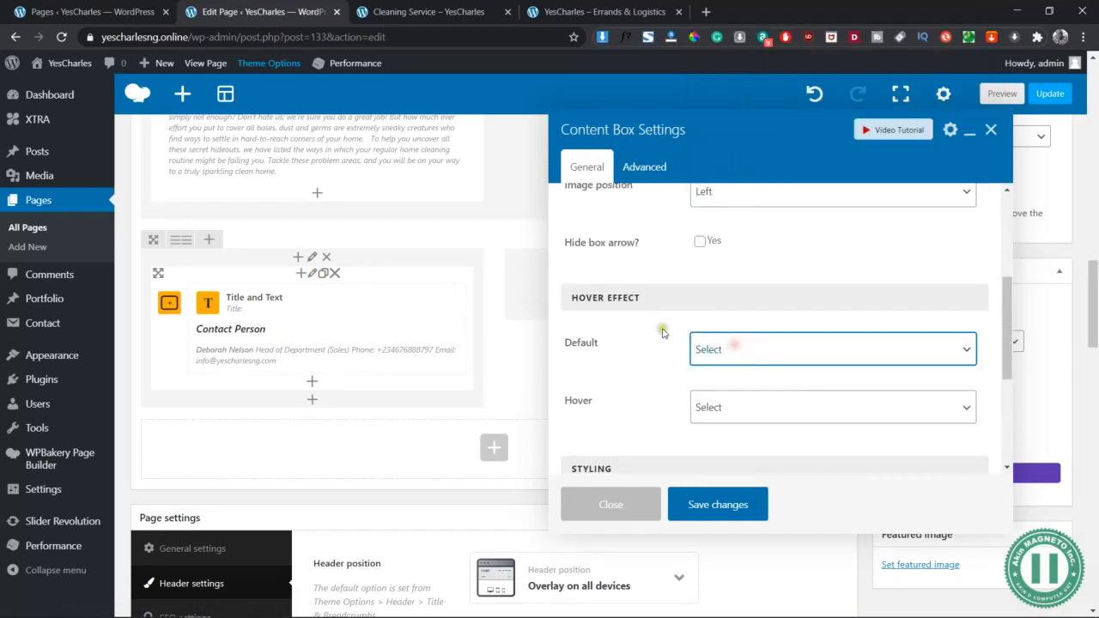
scroll(662, 333, "down", 3)
scroll(662, 334, "up", 7)
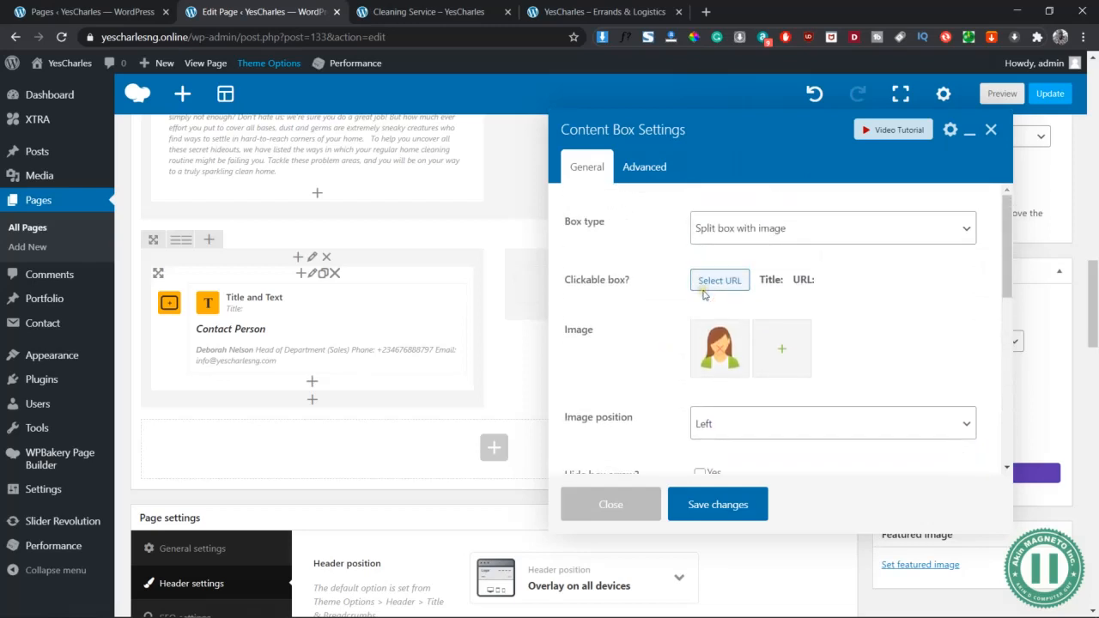
left_click(744, 230)
left_click(677, 233)
left_click(720, 424)
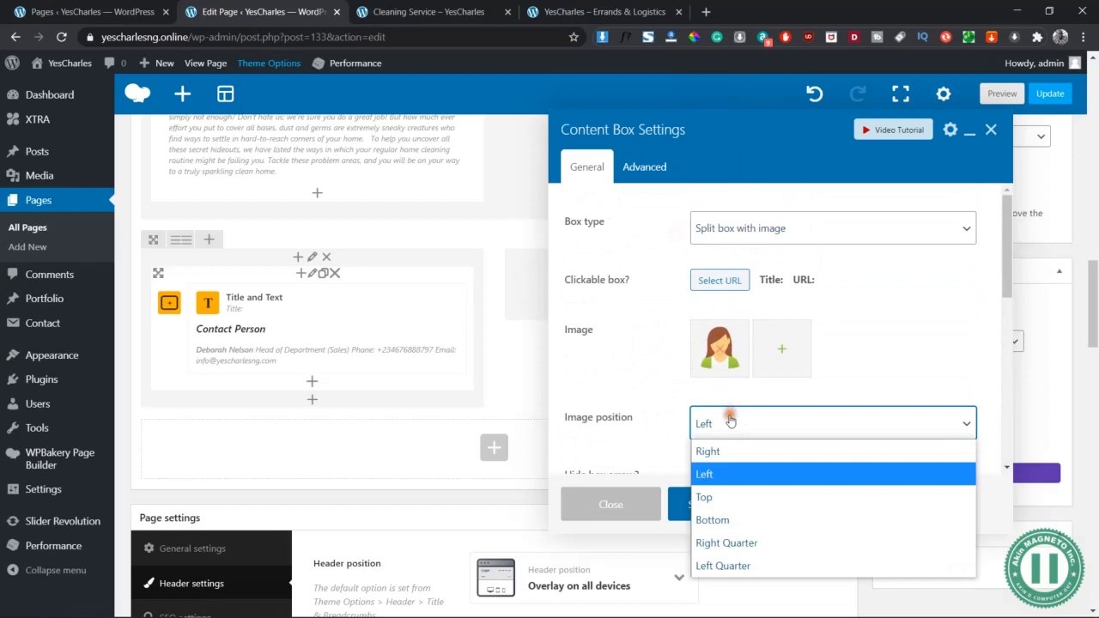
left_click(645, 420)
scroll(646, 419, "down", 3)
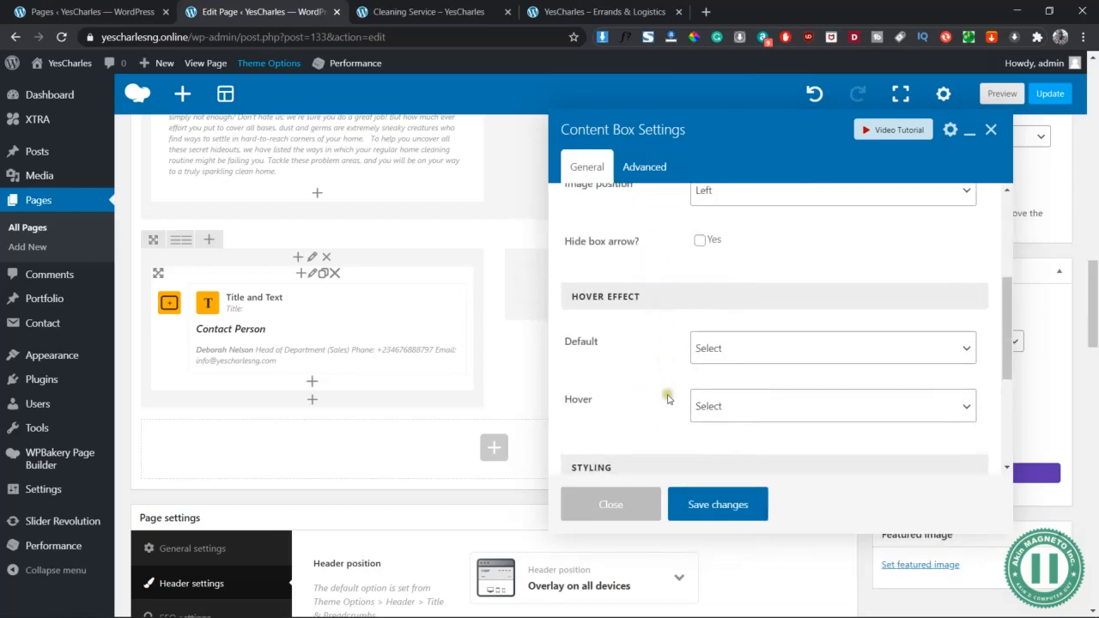
scroll(668, 396, "down", 1)
left_click(678, 364)
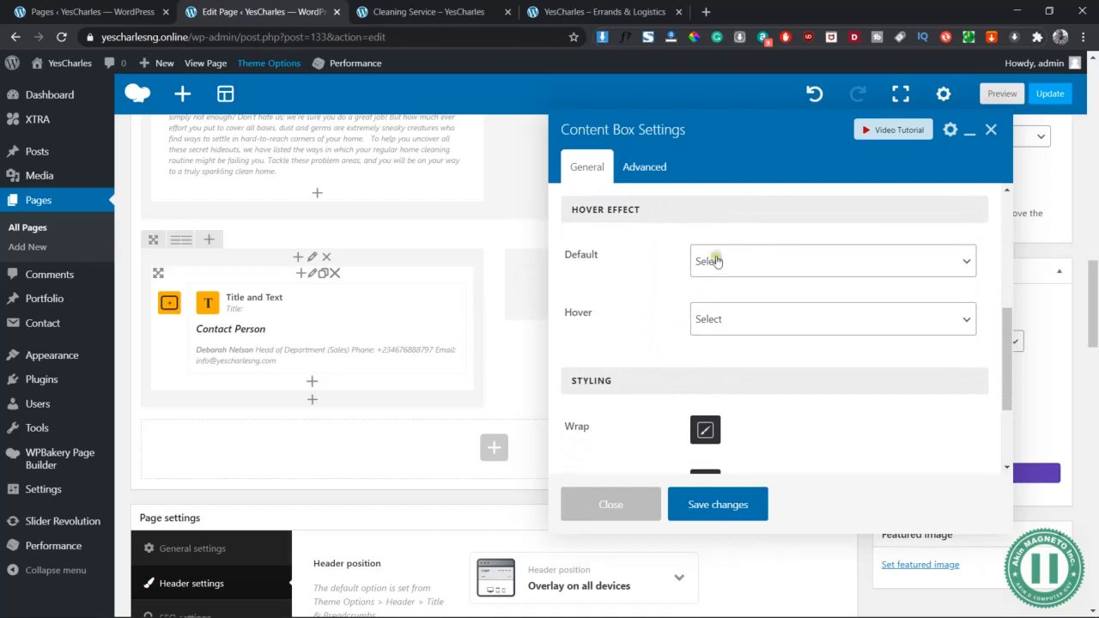
scroll(639, 335, "down", 2)
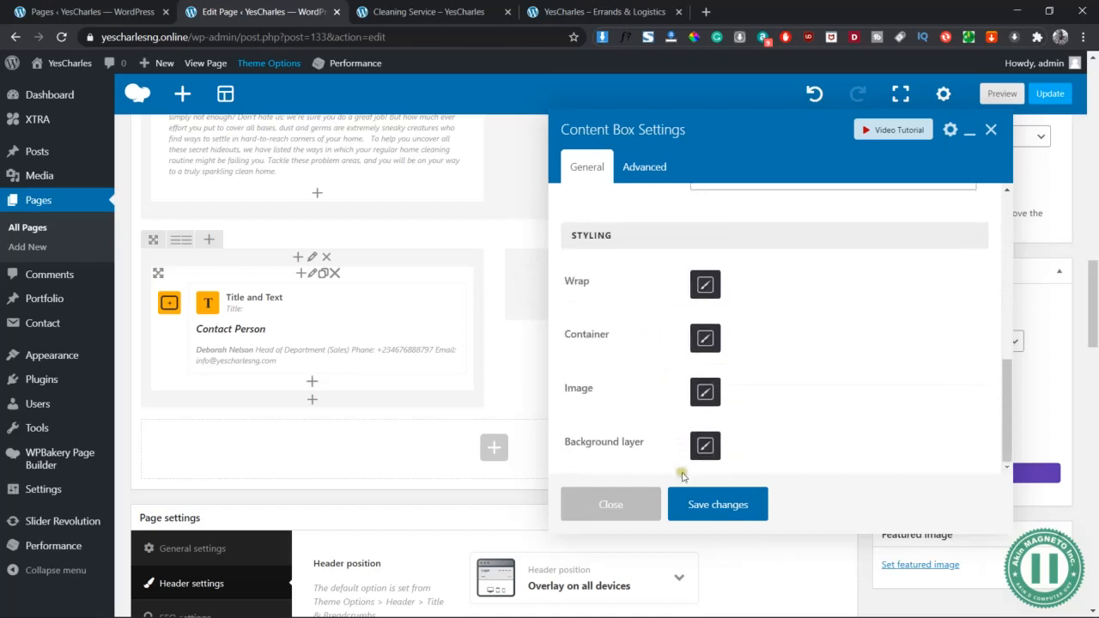
left_click(712, 505)
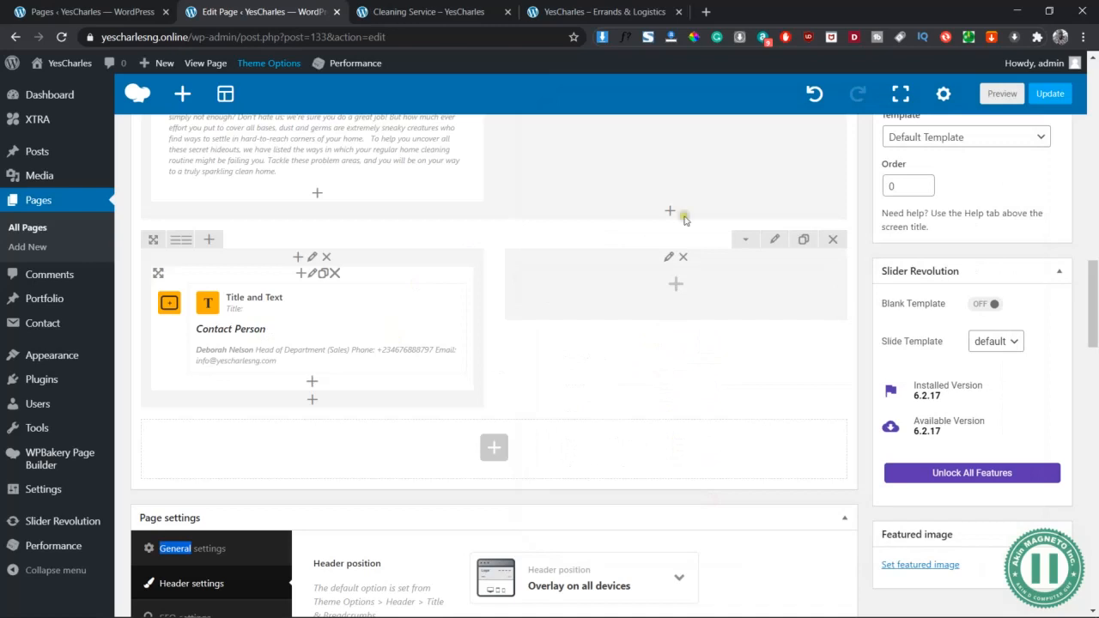
left_click(429, 11)
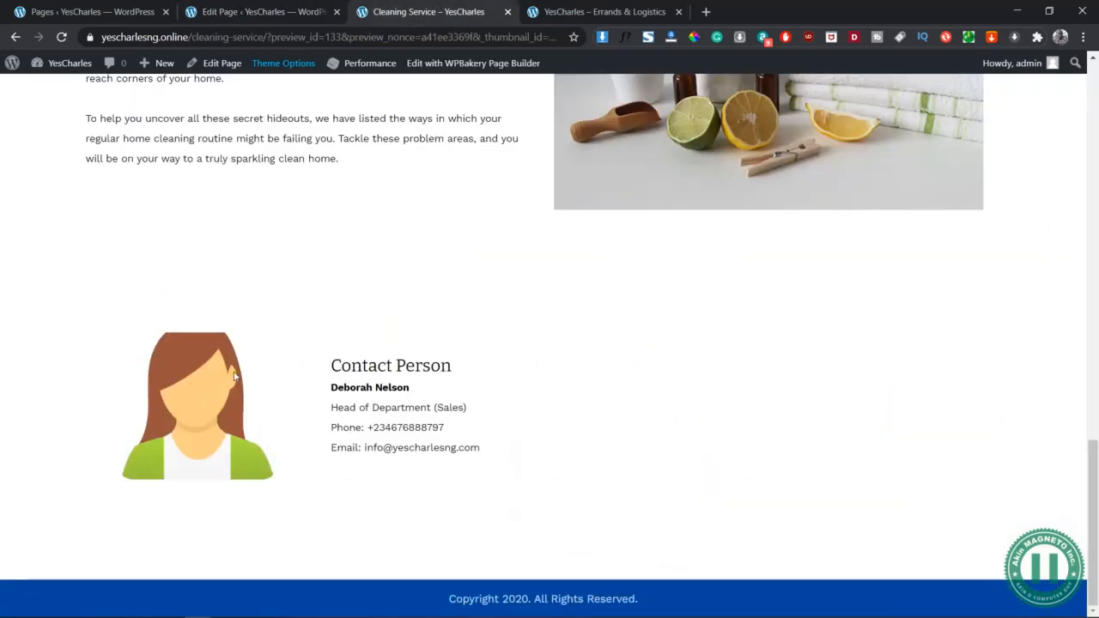
key("alt+Tab")
key("alt+Tab")
key("alt+Tab")
key("alt+Tab")
key("alt+Tab")
key("alt+Tab")
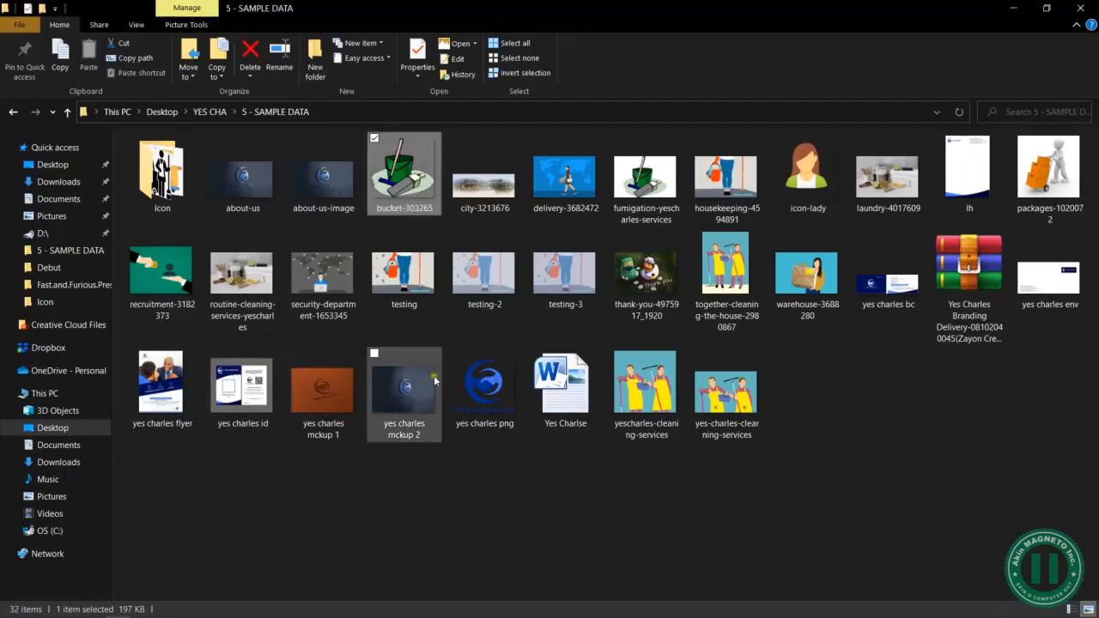
key("alt+Tab")
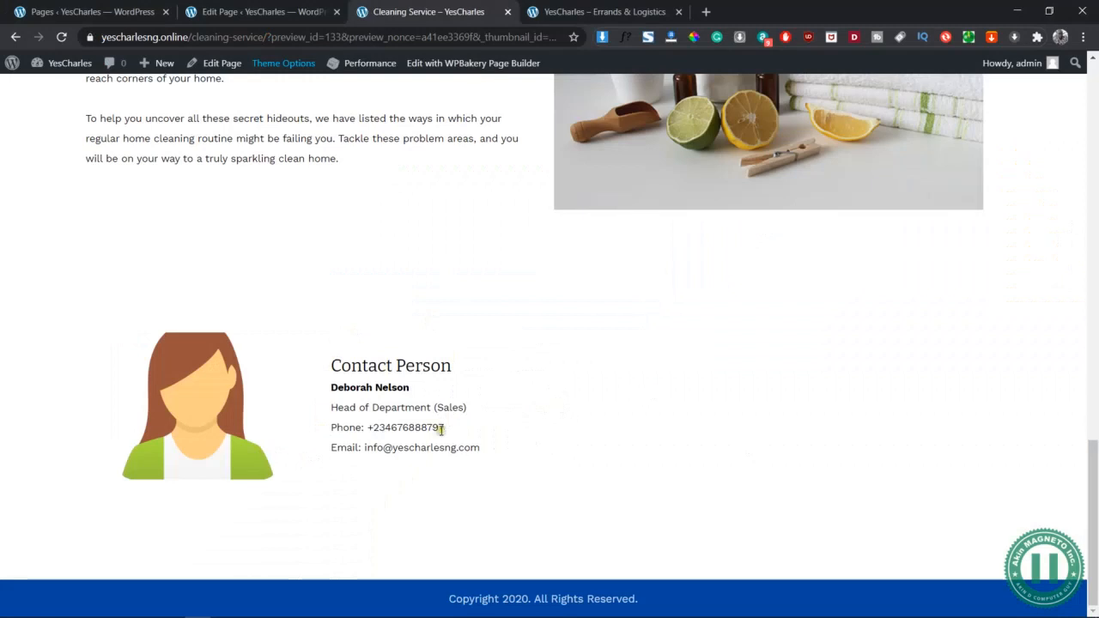
left_click_drag(413, 390, 330, 388)
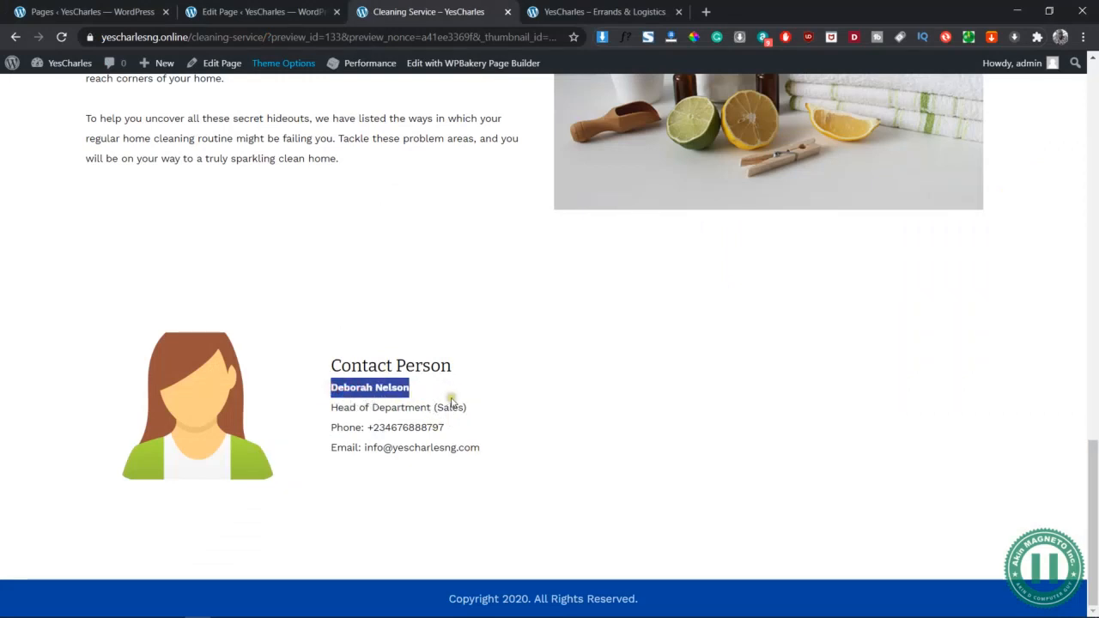
left_click(515, 389)
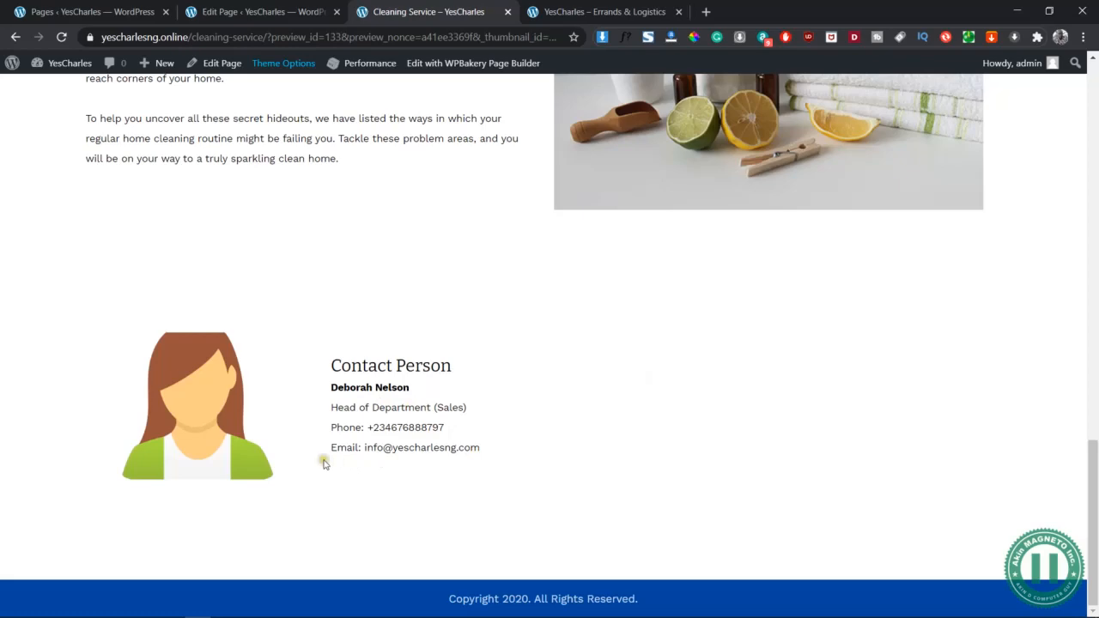
scroll(479, 346, "up", 3)
scroll(480, 345, "down", 3)
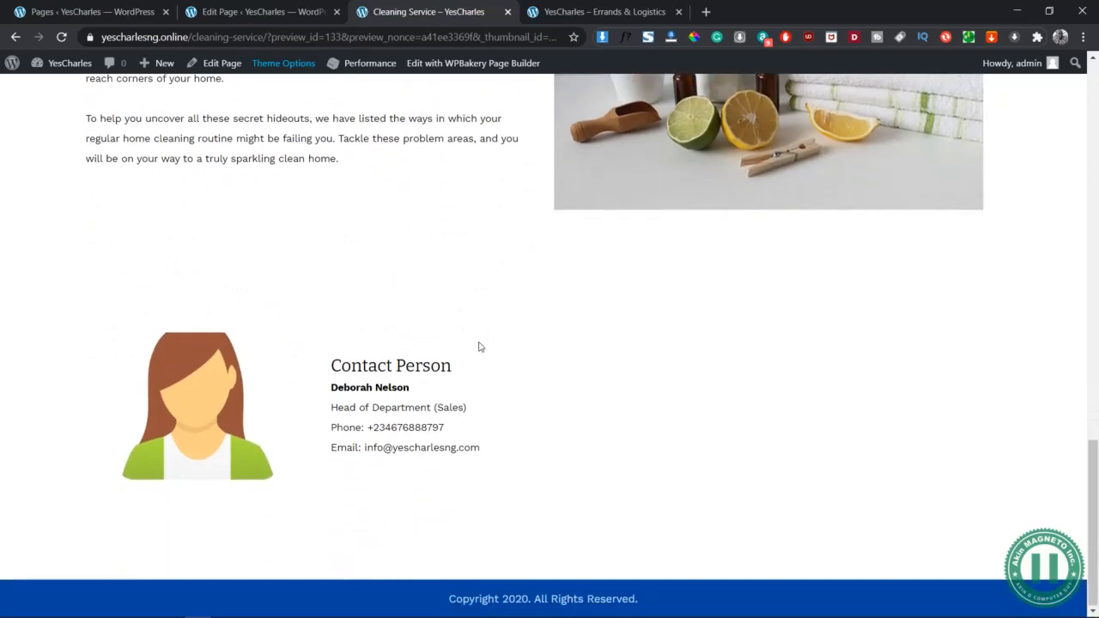
left_click(256, 12)
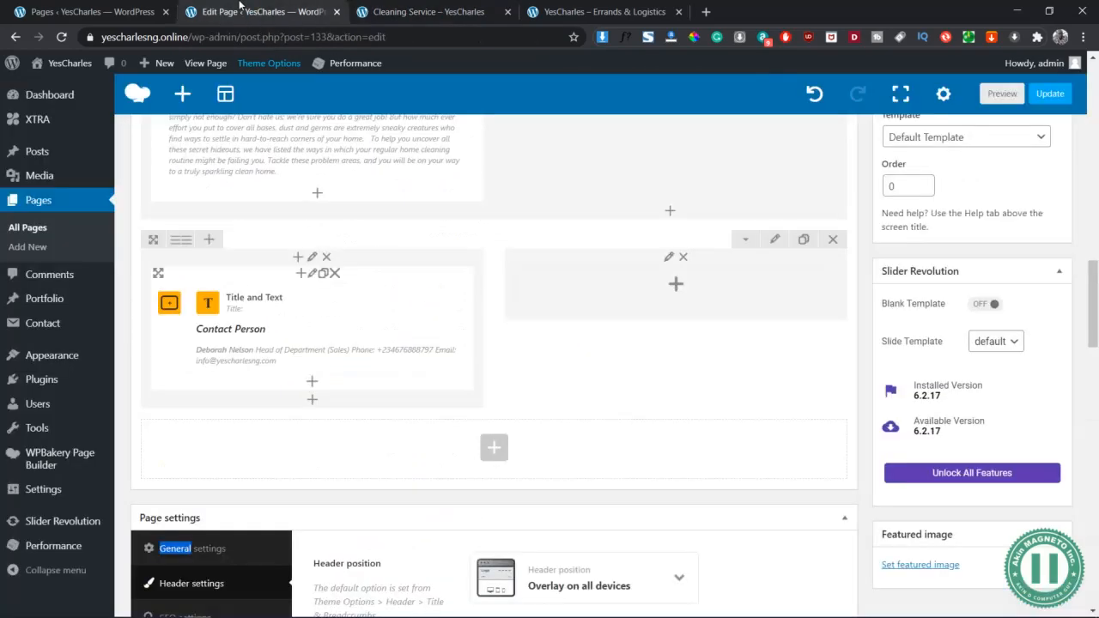
Open the contact content box settings and close them without changes
left_click(313, 274)
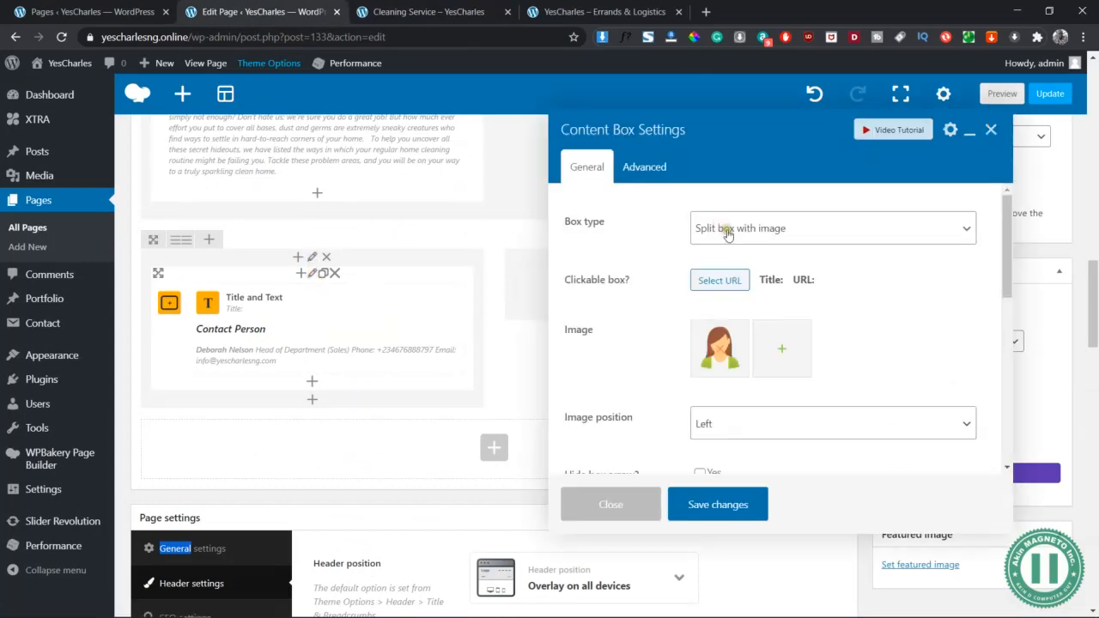
scroll(785, 349, "down", 5)
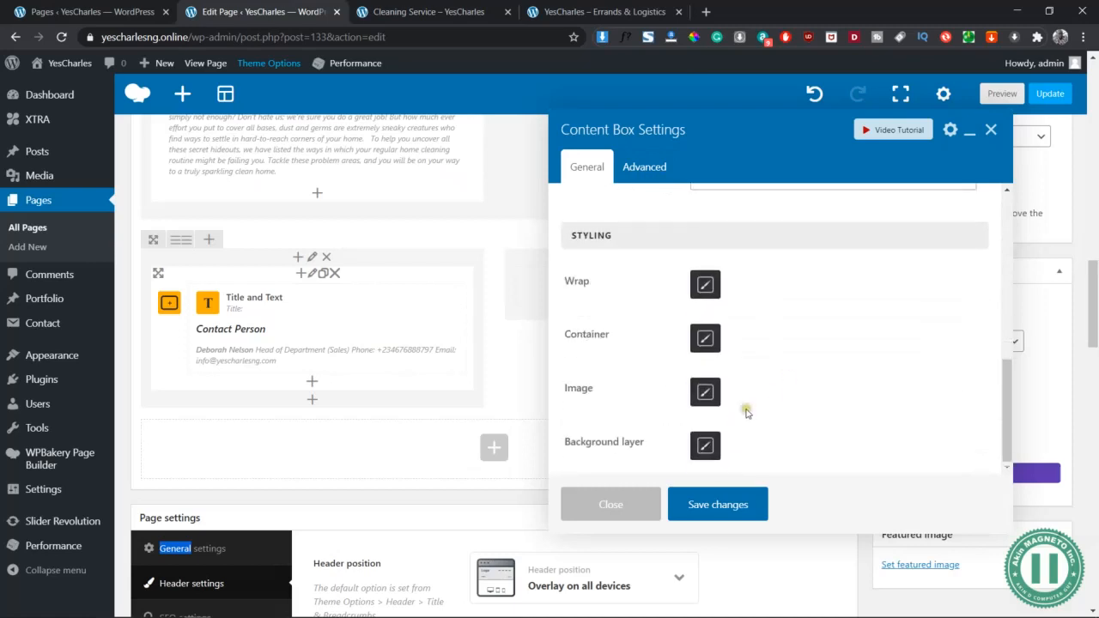
left_click(633, 516)
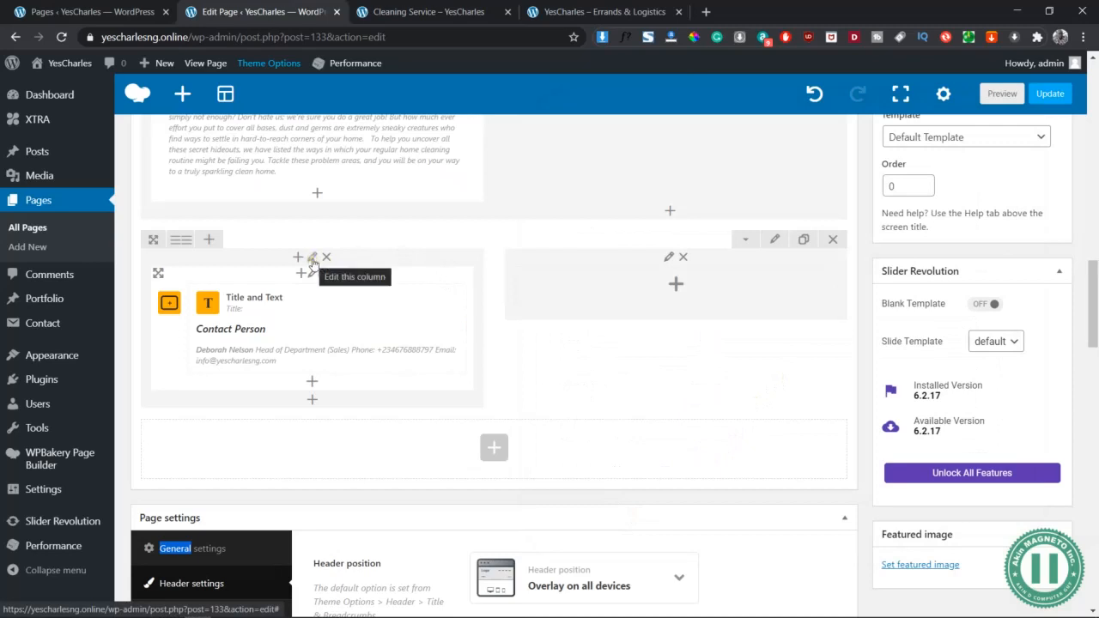
Save the row's Design Options (50px padding, 10px top and bottom margins) and preview the page
left_click(774, 240)
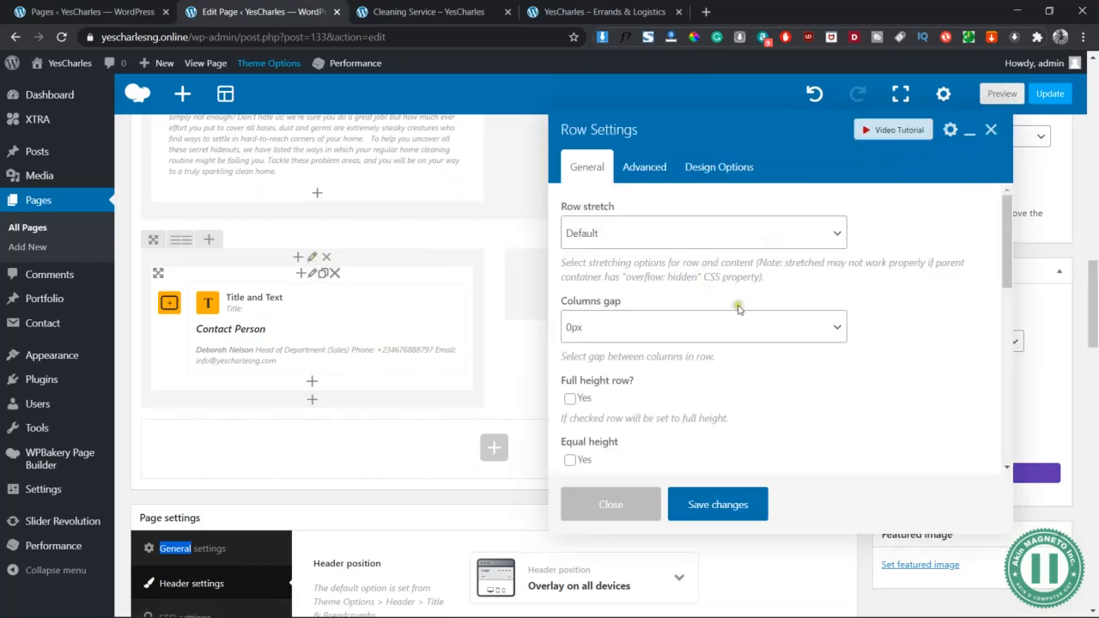
left_click(712, 169)
left_click_drag(683, 240, 666, 231)
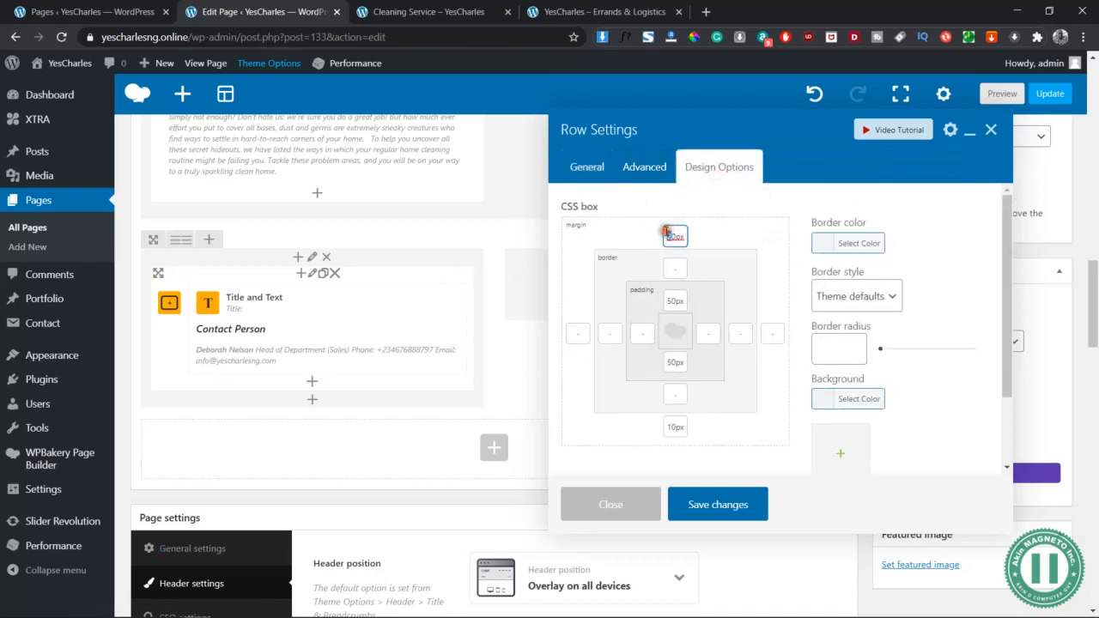
left_click(727, 509)
left_click(1003, 95)
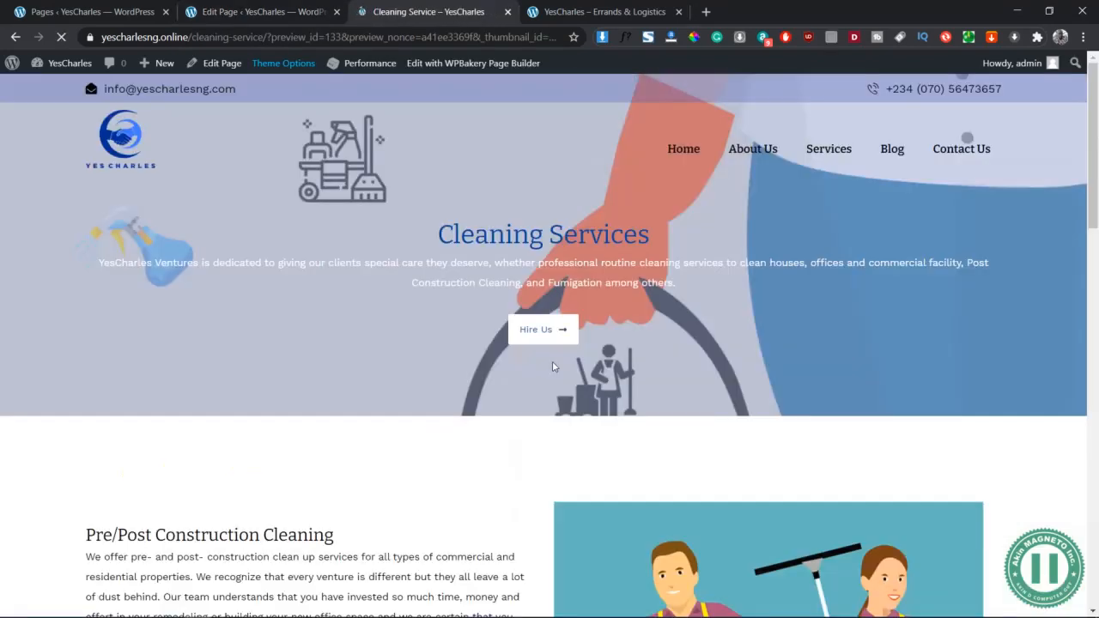
Compare the previewed Contact Person section against the Word wireframe, then go back to the page builder
scroll(554, 367, "down", 17)
scroll(554, 367, "down", 1)
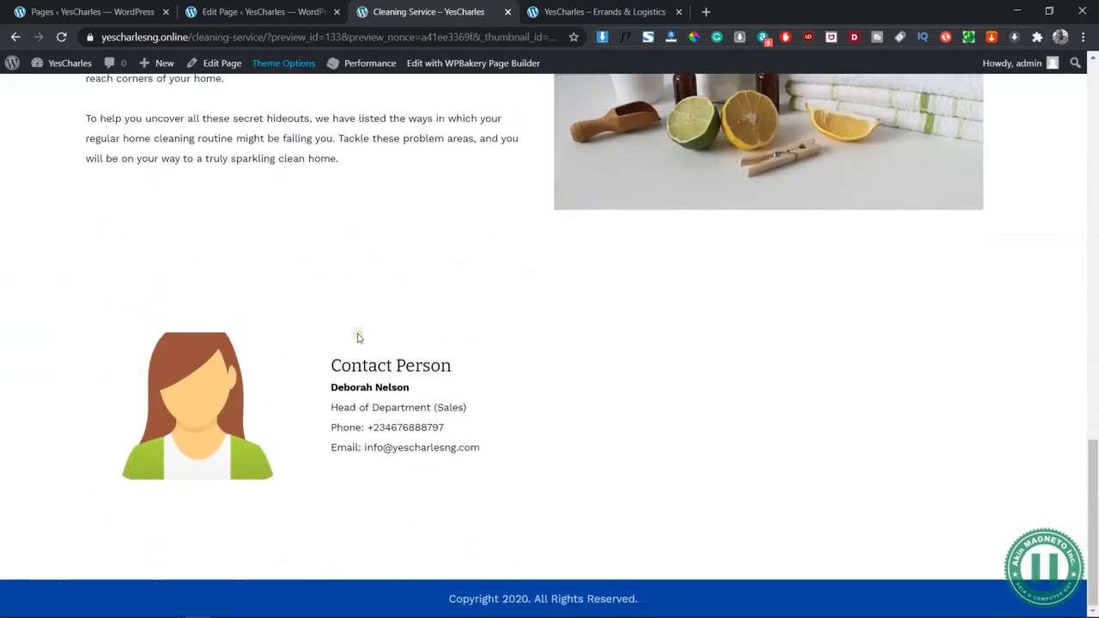
key("alt+Tab")
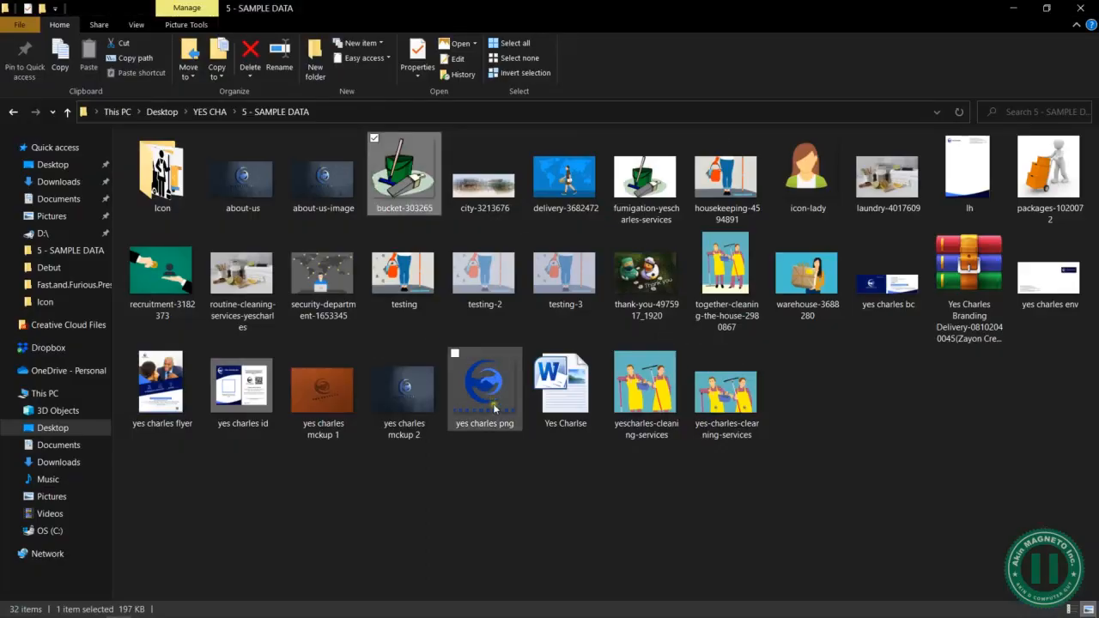
key("alt+Tab")
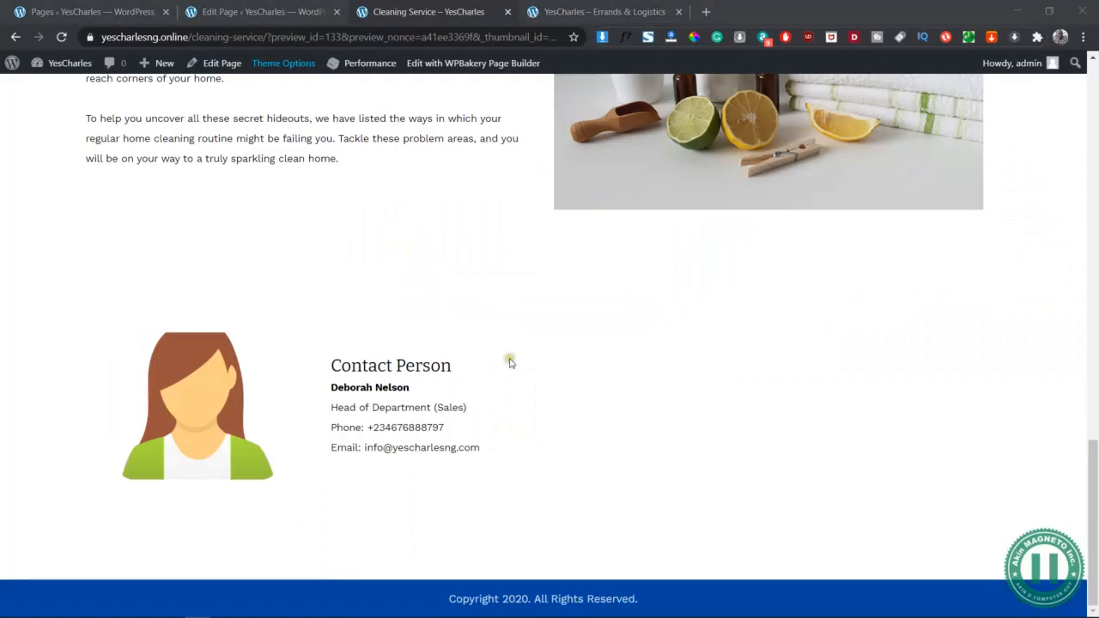
key("alt+Tab")
key("alt+Tab")
key("alt+Tab")
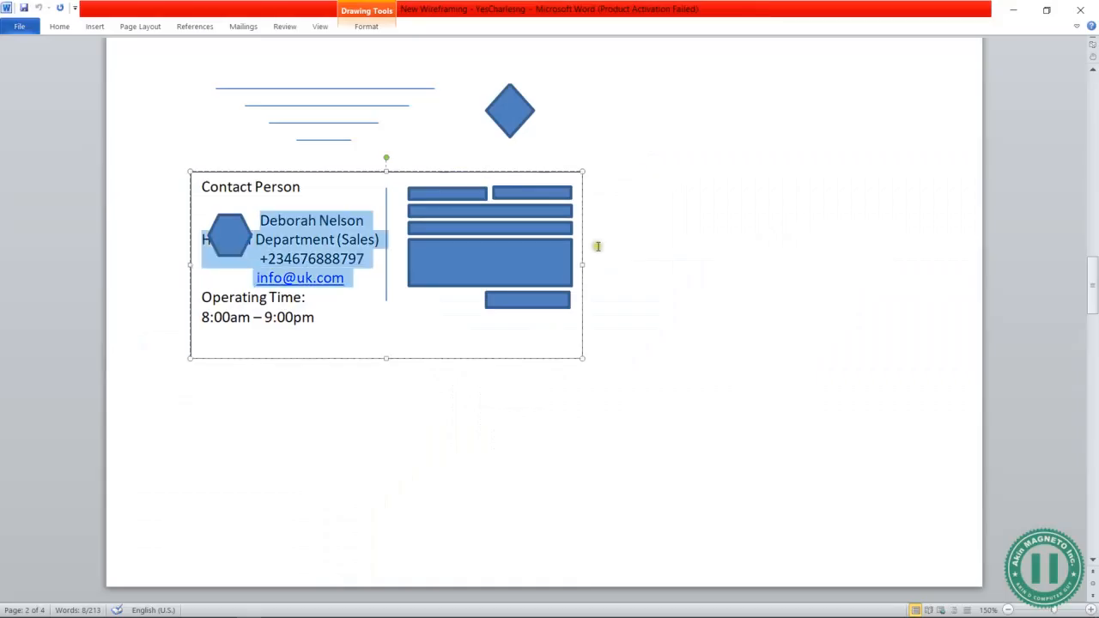
left_click(463, 260)
left_click(657, 265)
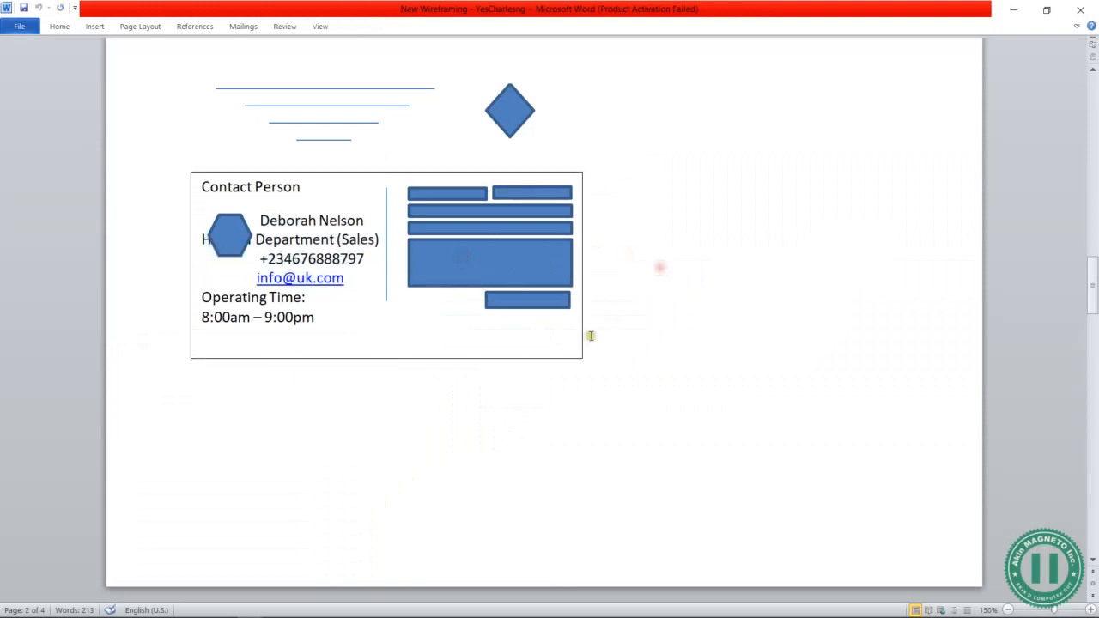
key("alt+Tab")
key("alt+Tab")
key("alt+Tab")
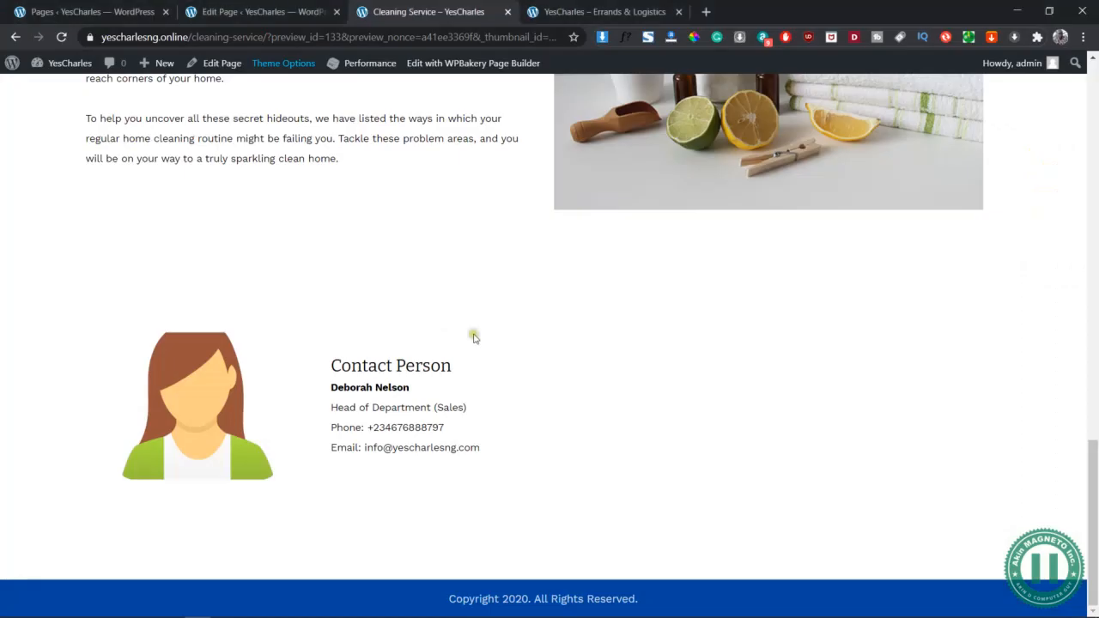
key("alt+Tab")
key("alt+Tab")
left_click(228, 8)
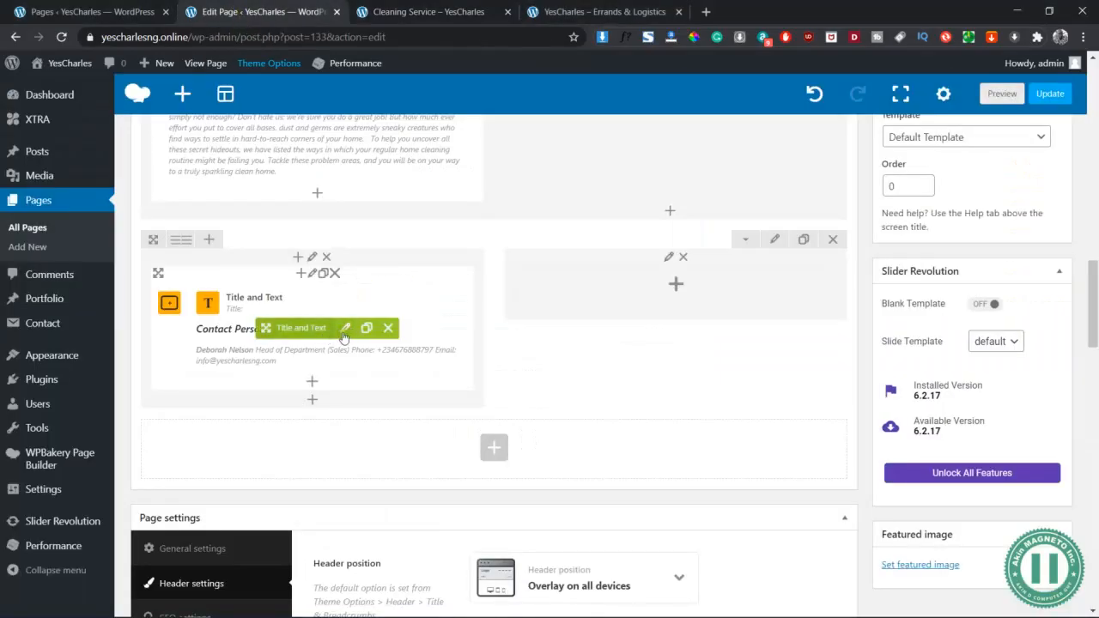
Append a bold 'Operating Hours' line and '8:00am - 6:00pm' to the Contact Person text and save
left_click(348, 329)
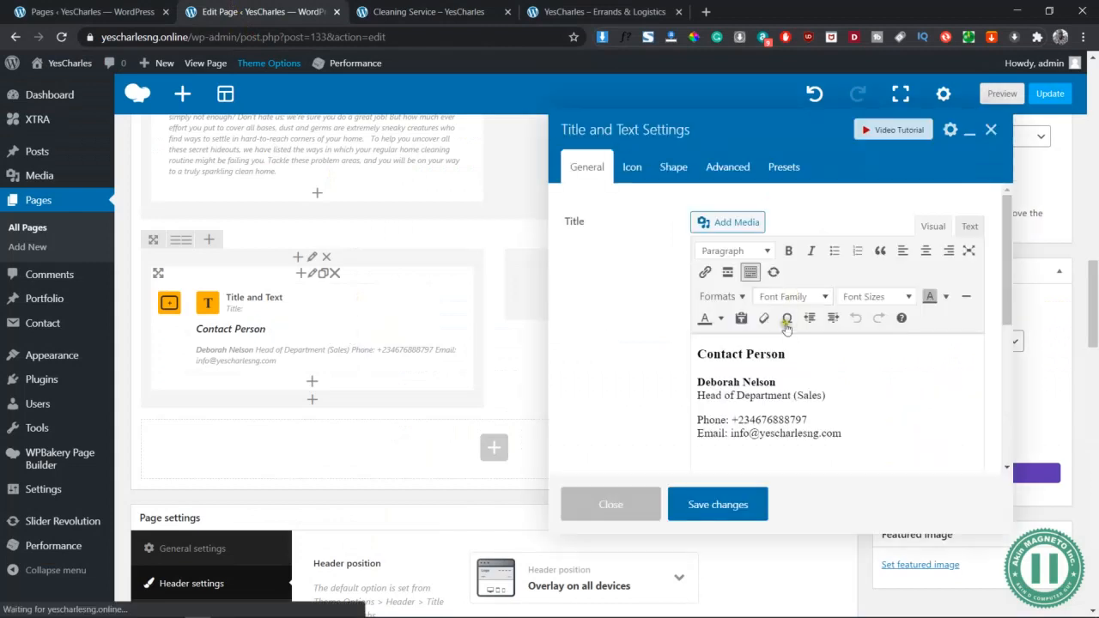
left_click(854, 440)
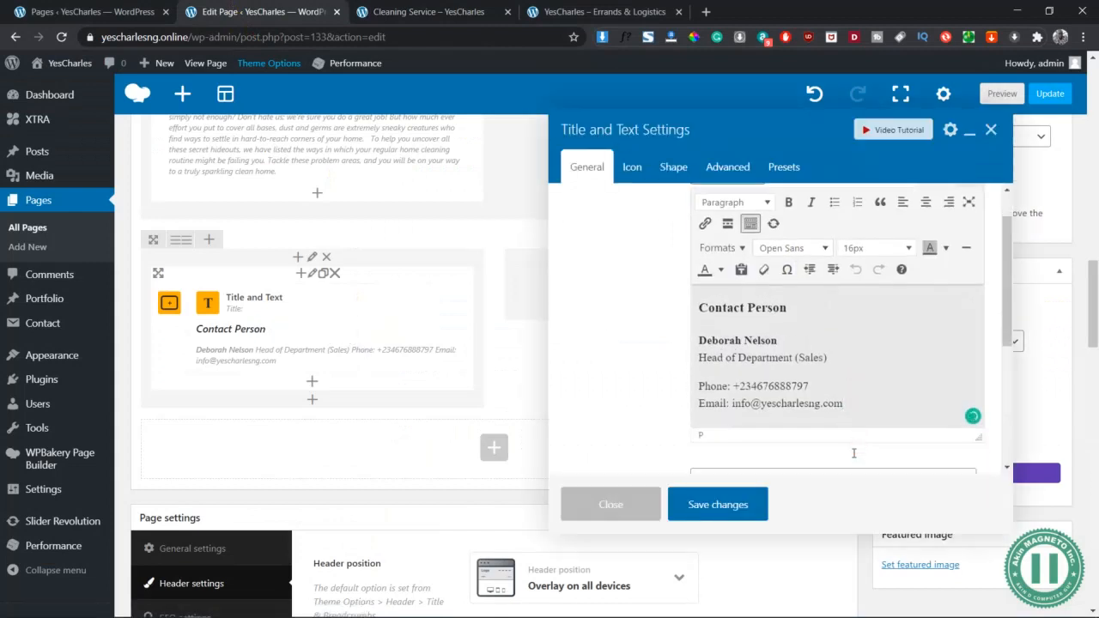
key("Return")
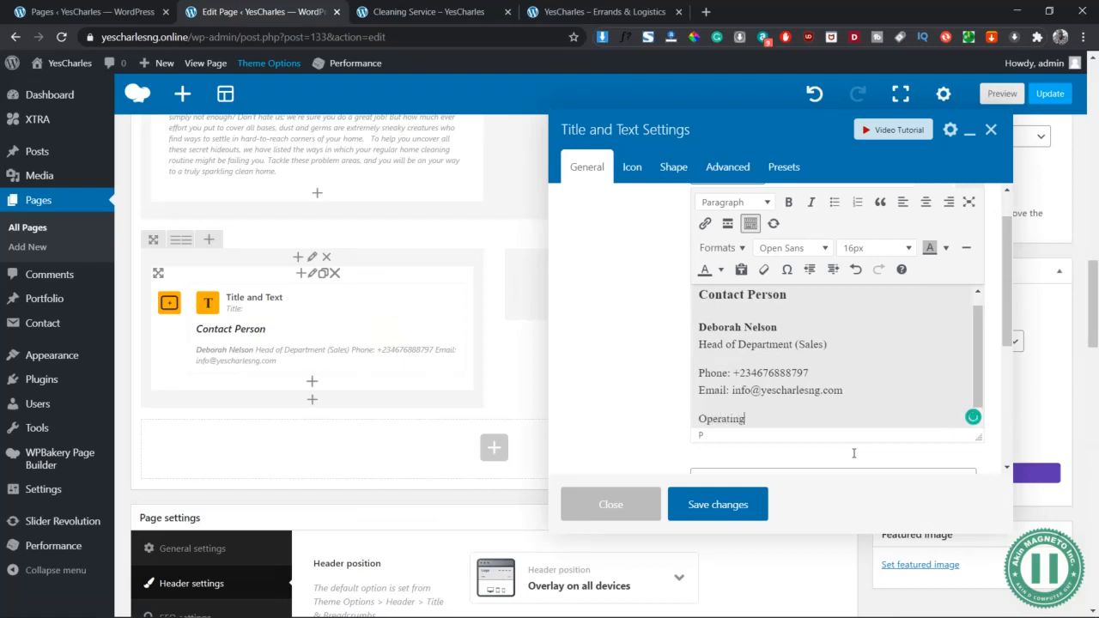
key("shift+Home")
left_click(789, 203)
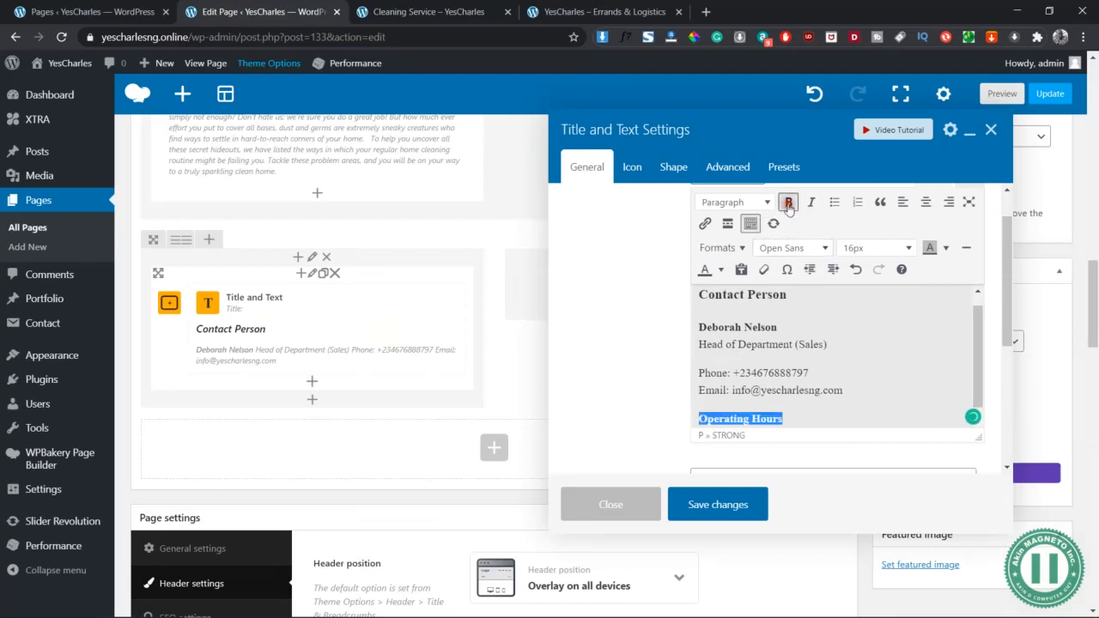
left_click(804, 419)
key("Return")
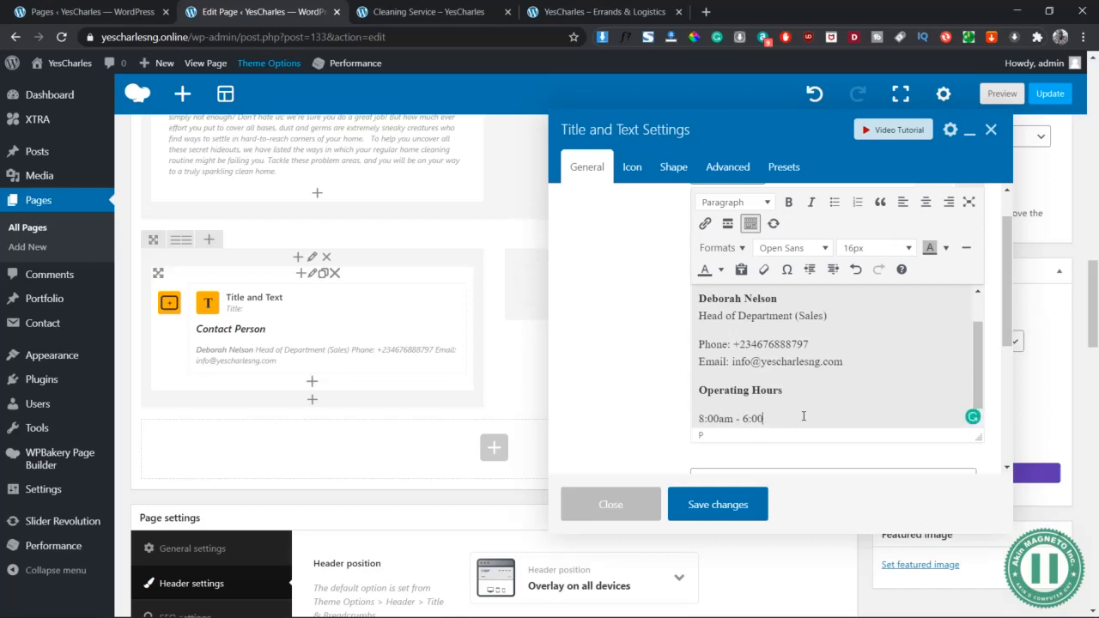
left_click(734, 504)
left_click(1001, 94)
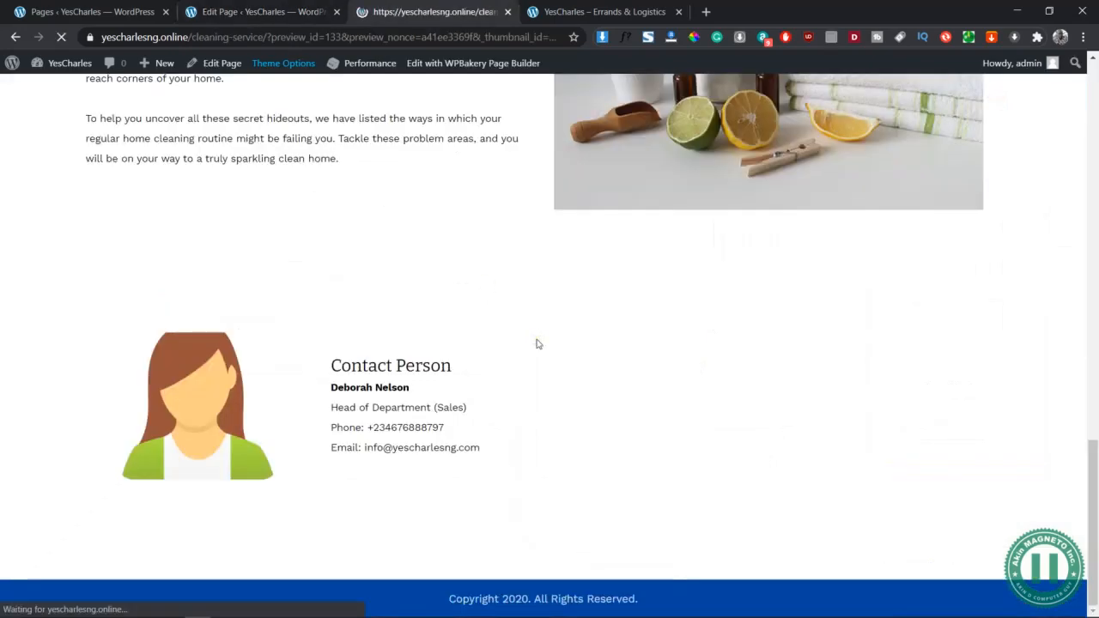
Scroll the preview to confirm bold Operating Hours 8:00am – 6:00pm, then return to the editor
scroll(596, 378, "down", 15)
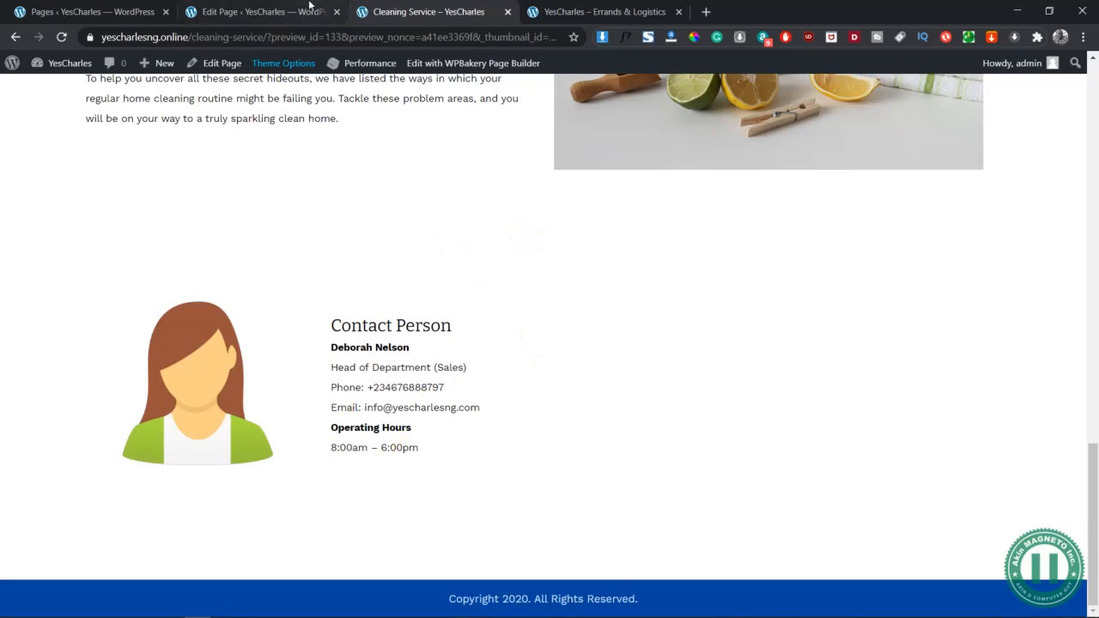
left_click(294, 7)
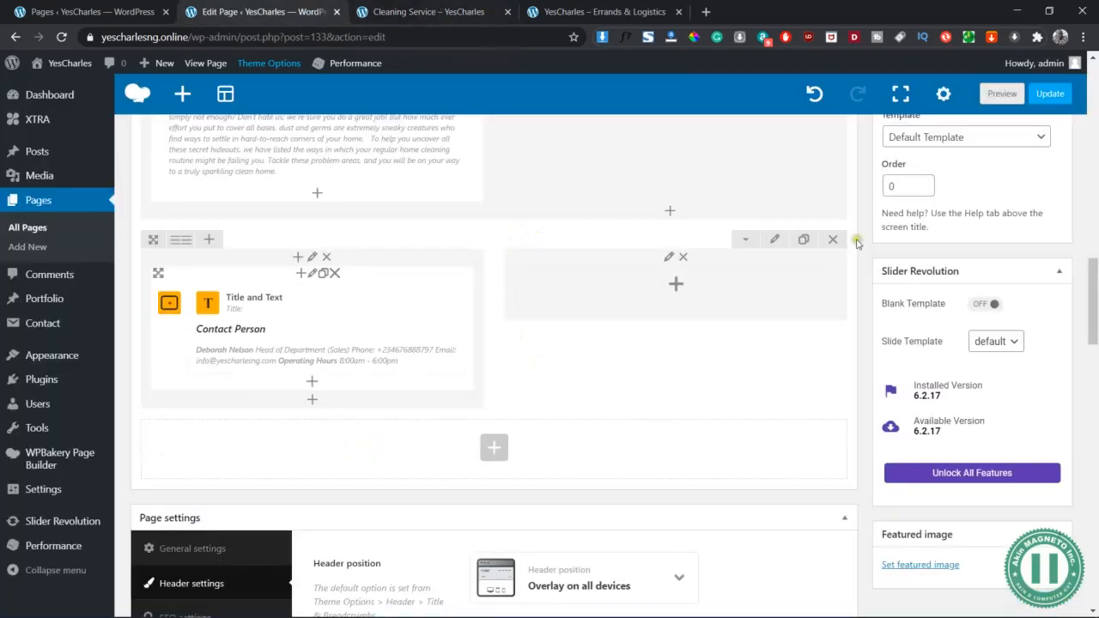
Update the Cleaning Service page to publish its changes and glance at the live page
scroll(859, 249, "up", 4)
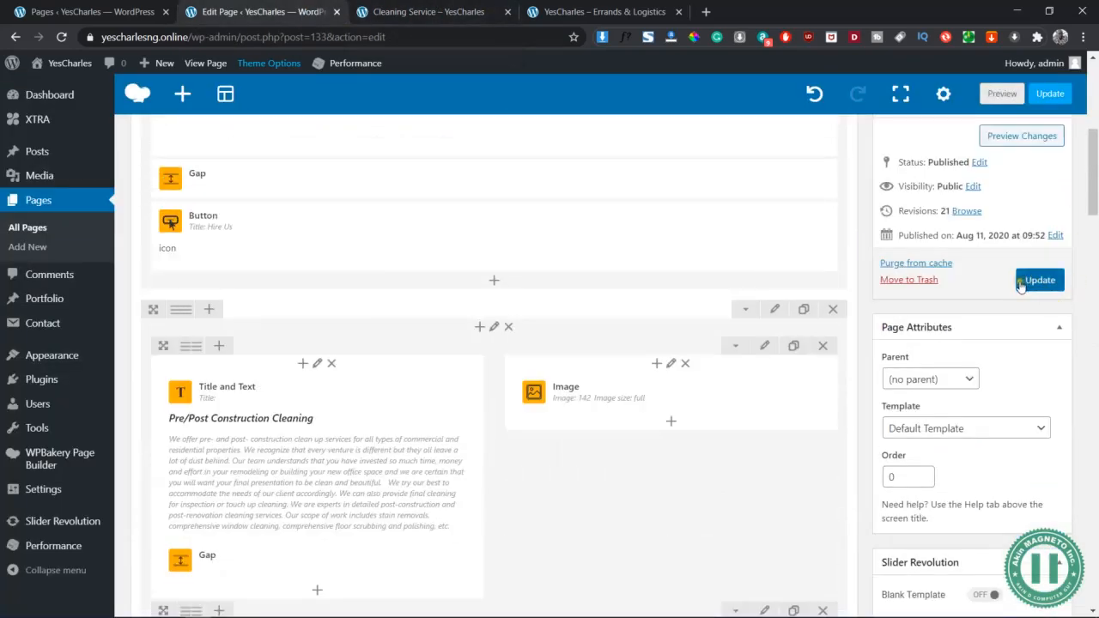
left_click(1035, 281)
scroll(689, 216, "down", 3)
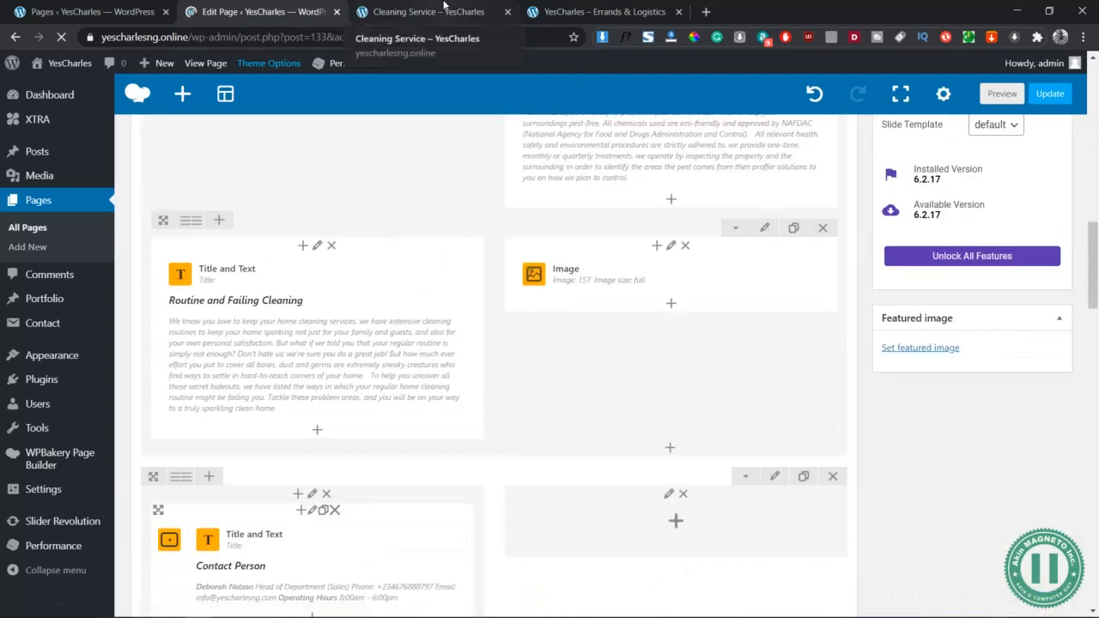
left_click(444, 6)
left_click(284, 12)
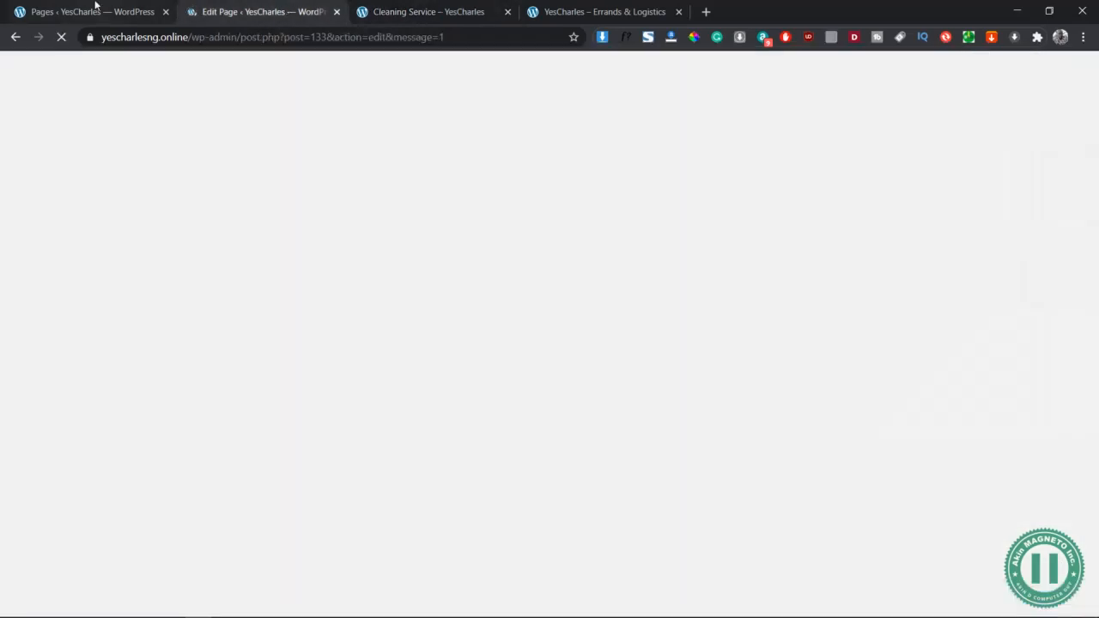
left_click(95, 5)
left_click(209, 5)
left_click(86, 11)
Go to Contact > Contact Forms and start a new blank contact form with Add New
mouse_move(74, 324)
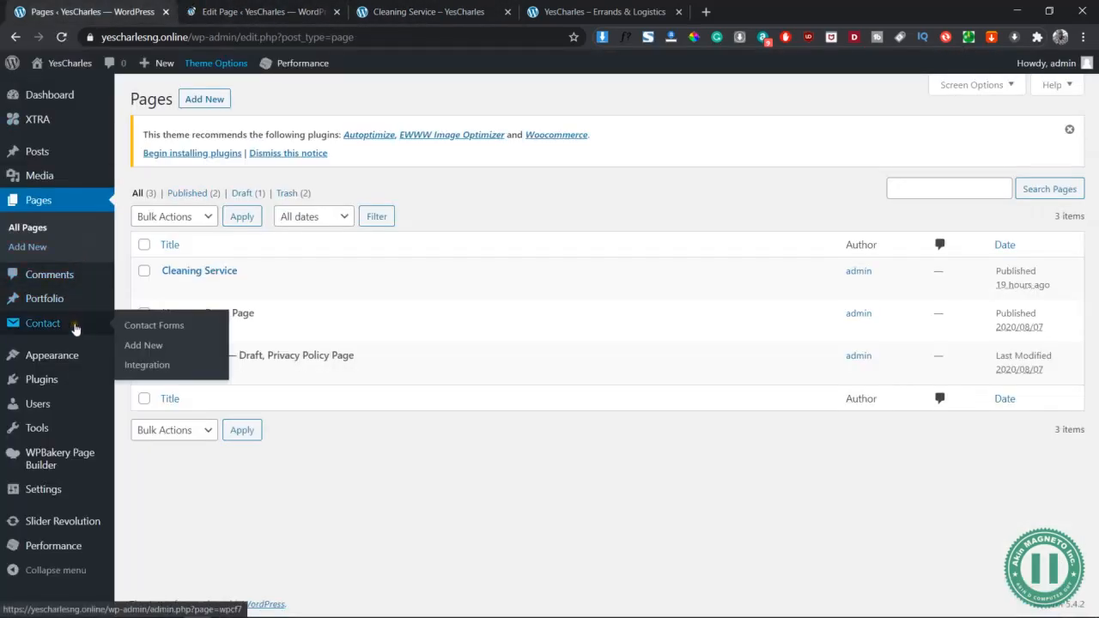
left_click(139, 328)
left_click(275, 11)
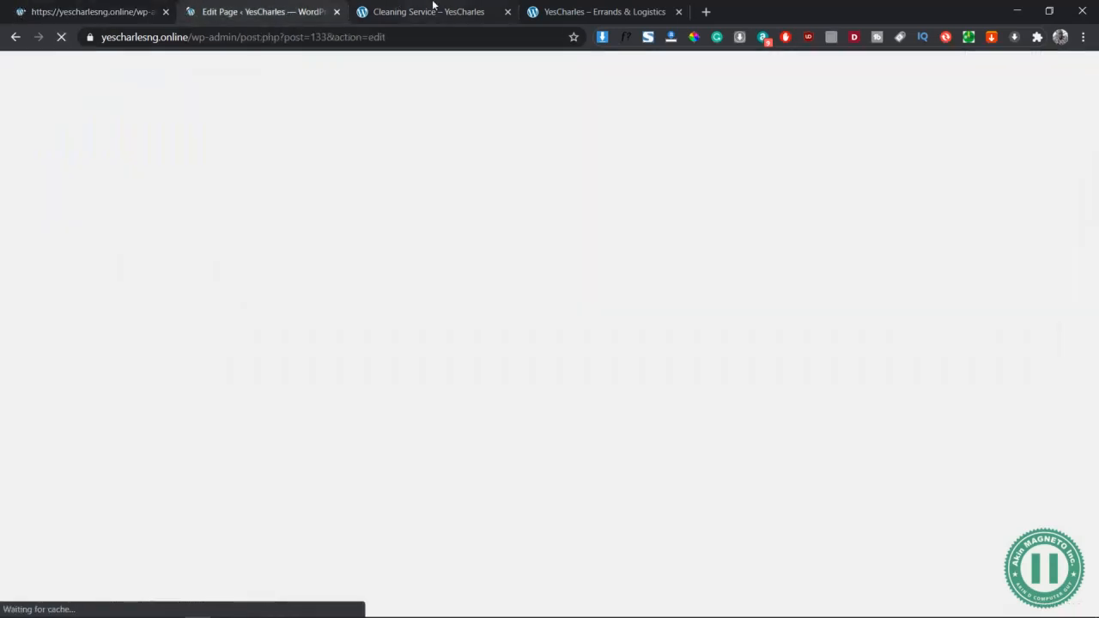
left_click(434, 10)
left_click(109, 10)
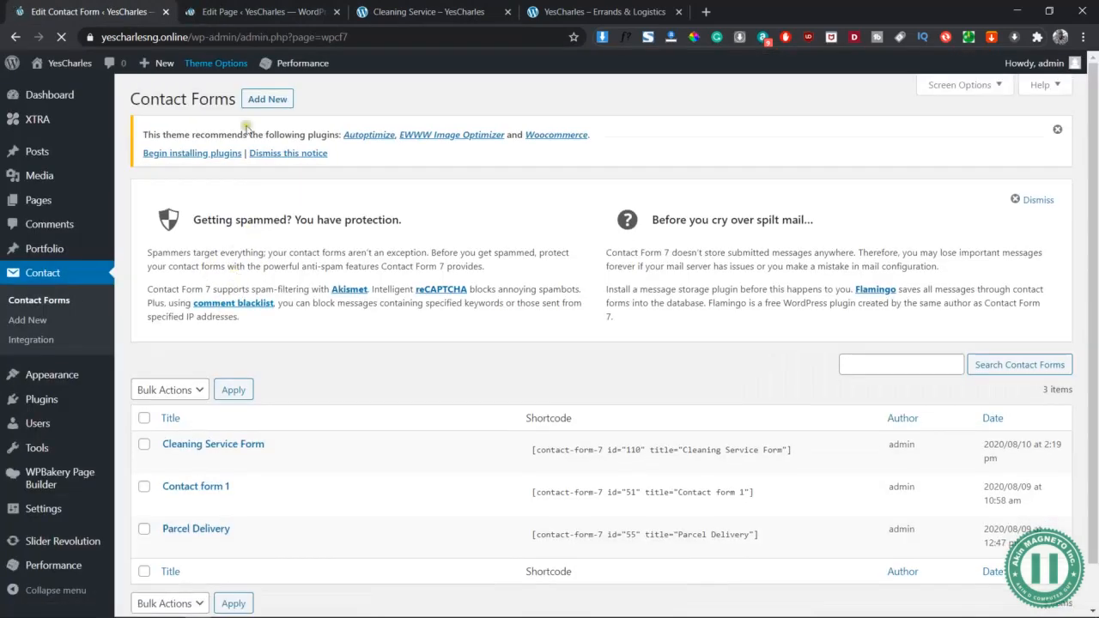
left_click(275, 101)
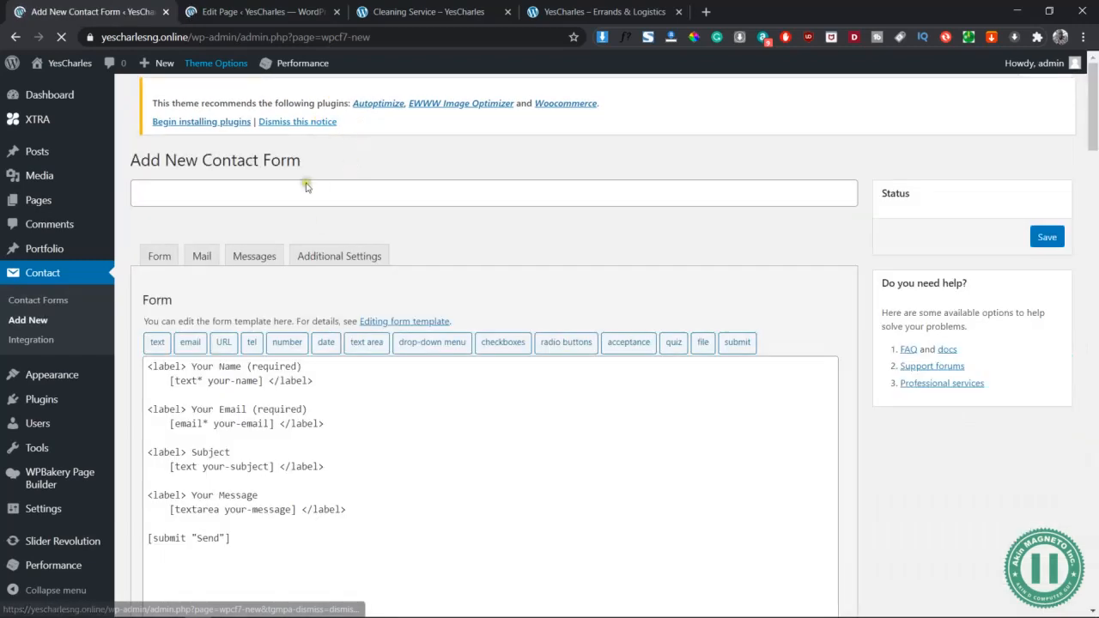
Title the new contact form 'Cleaning Service Forms - Yescharles' and save it, getting shortcode id 163
left_click(329, 201)
type("Cleaning S")
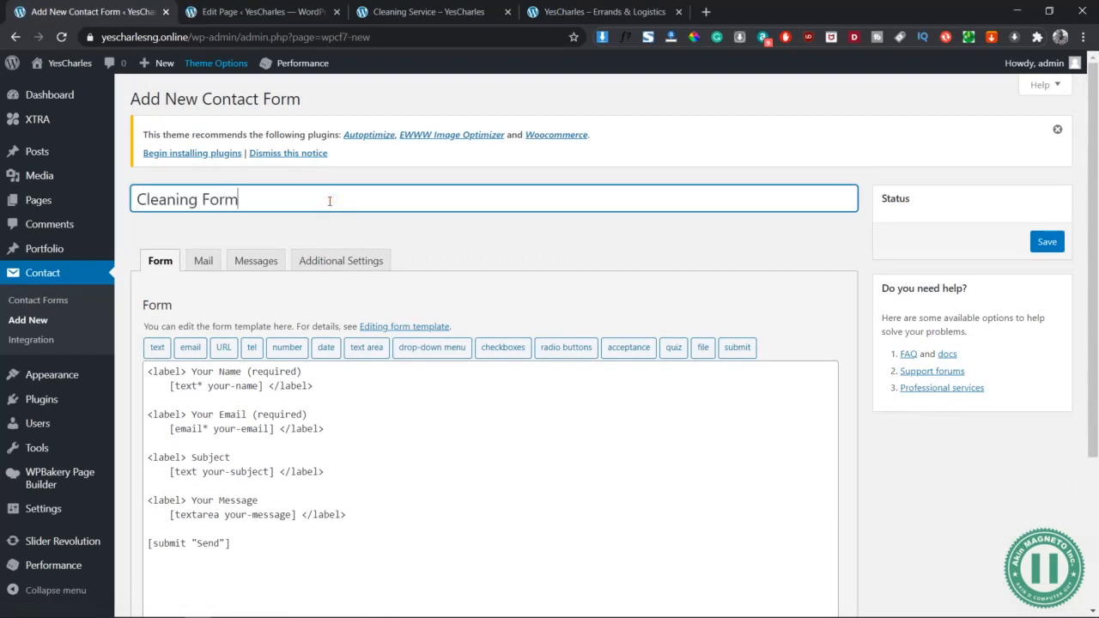
type("Forms")
left_click(204, 199)
type("Service")
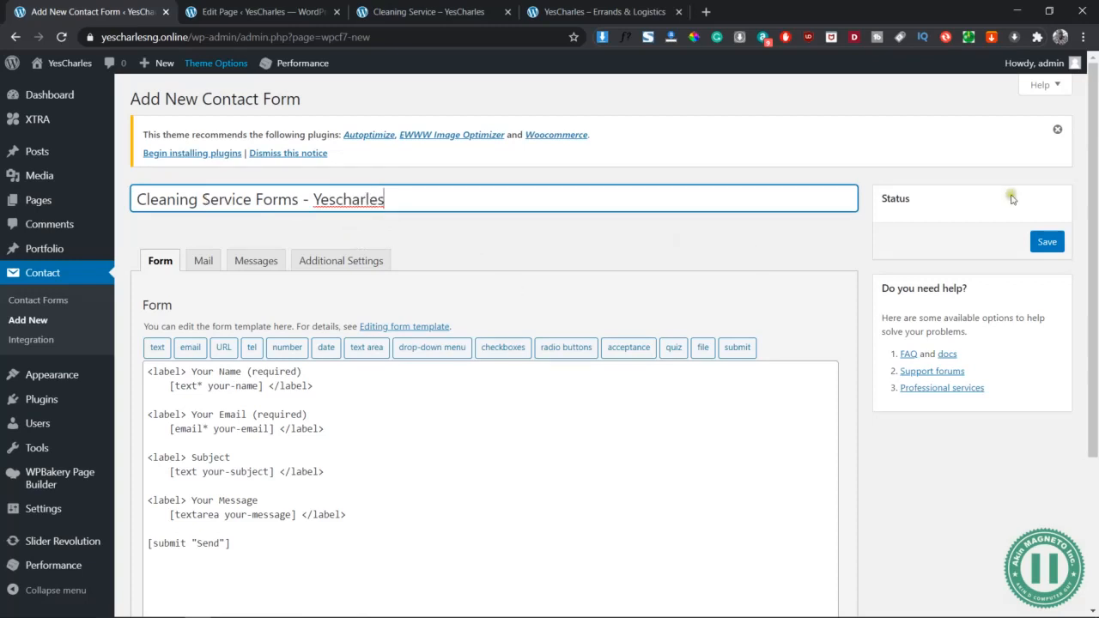
left_click(1047, 244)
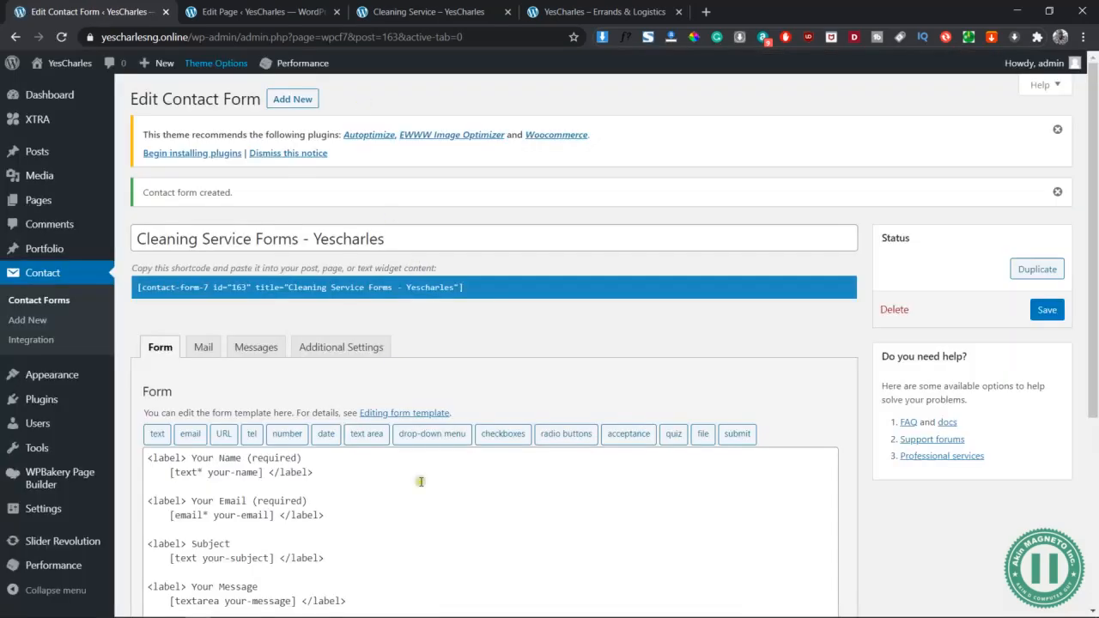
Delete the Your Name, Subject and Your Message fields, leaving only the required email tag and Send
scroll(419, 477, "down", 2)
left_click_drag(320, 341, 129, 304)
key("BackSpace")
left_click_drag(341, 412, 135, 388)
key("BackSpace")
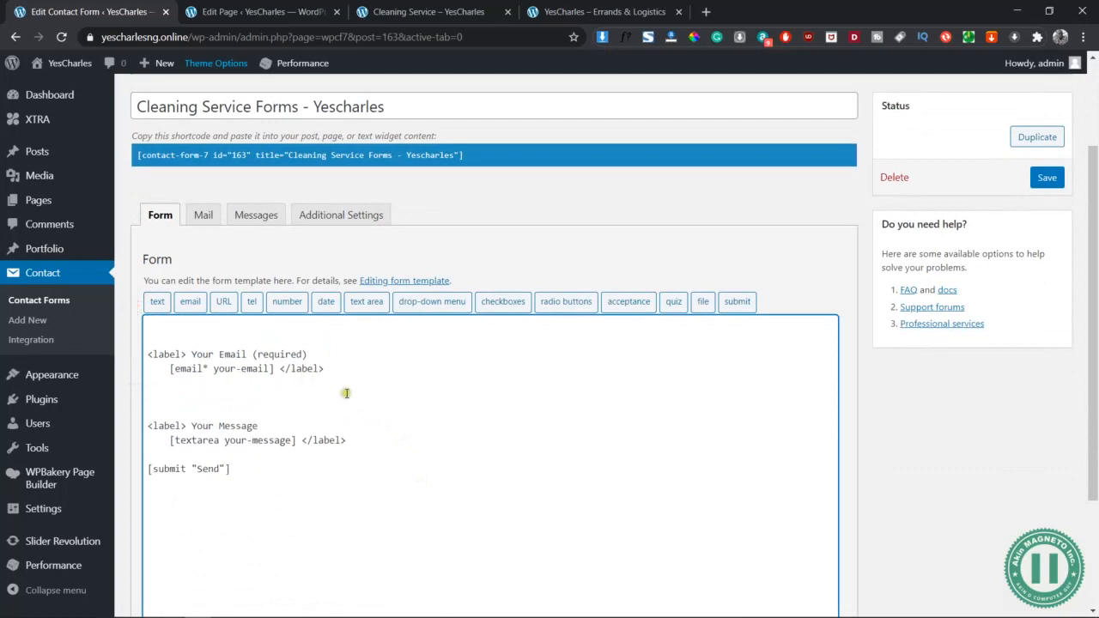
left_click_drag(352, 439, 152, 393)
key("BackSpace")
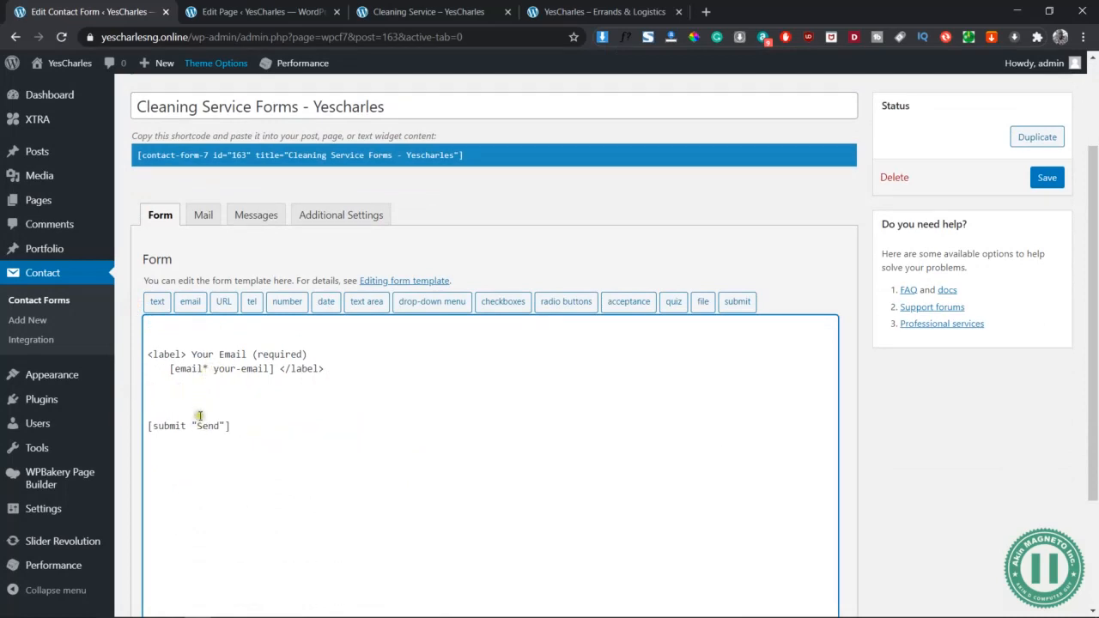
left_click_drag(307, 356, 125, 343)
key("BackSpace")
left_click(335, 340)
key("BackSpace")
key("BackSpace")
key("BackSpace")
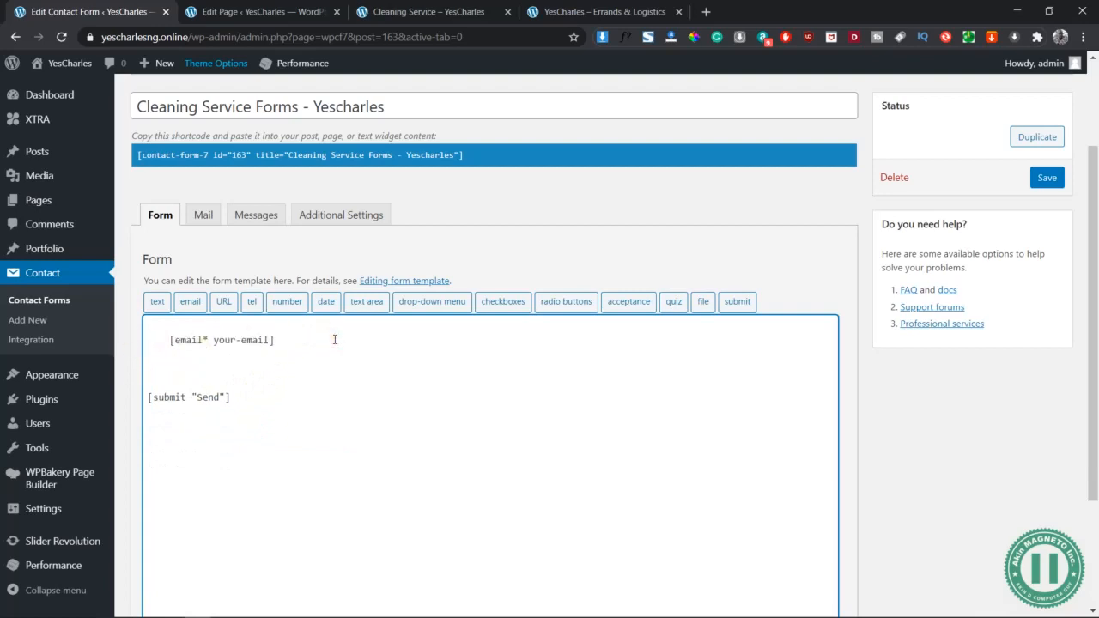
Open the text-tag generator at the top of the template for a new single-line field
left_click(158, 324)
scroll(160, 272, "down", 1)
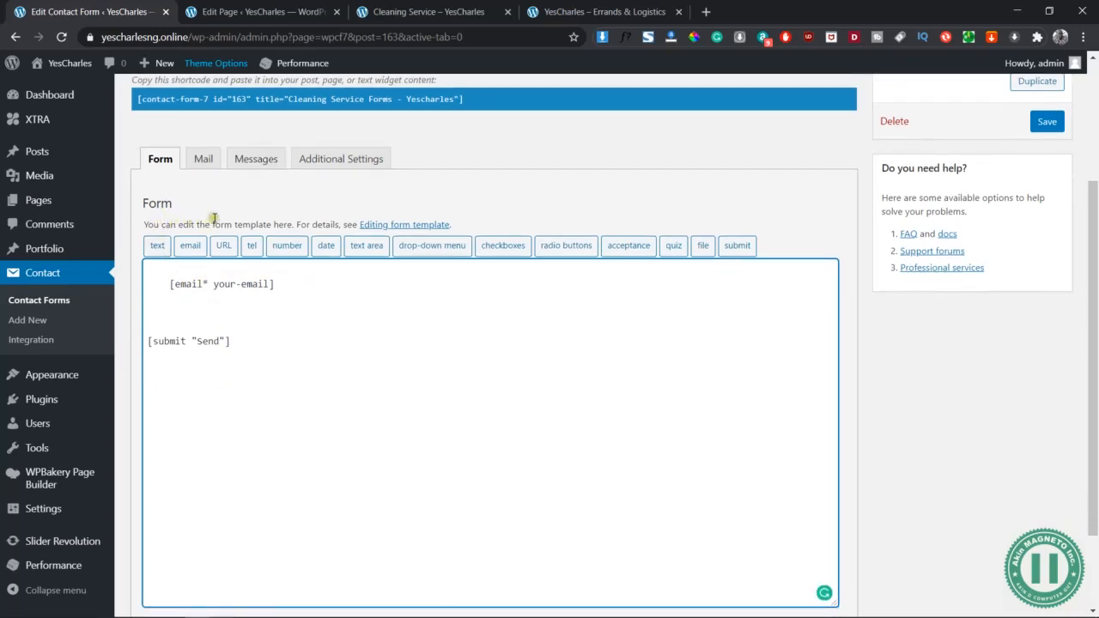
left_click(157, 246)
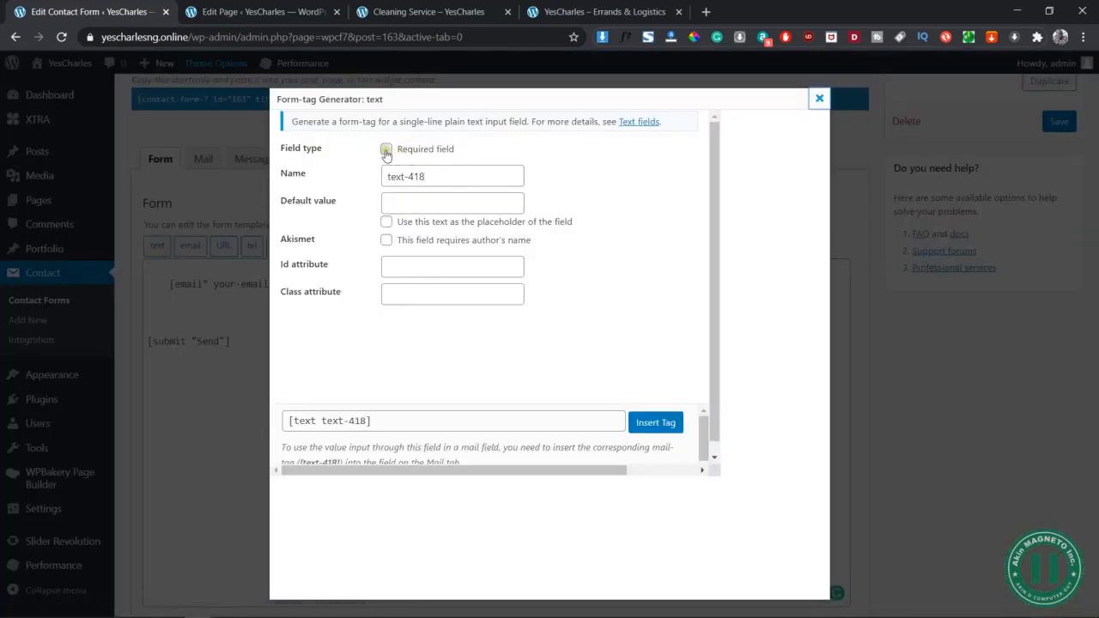
Insert a text field whose default value 'Your Name:' serves as its placeholder
triple_click(447, 176)
left_click(467, 204)
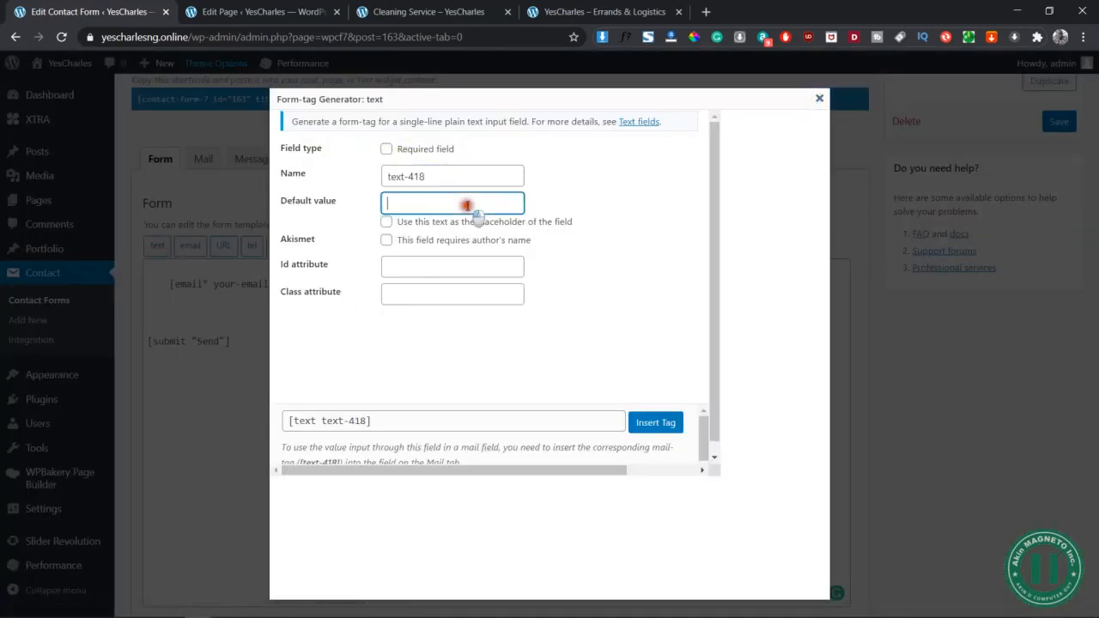
type("Your Nam")
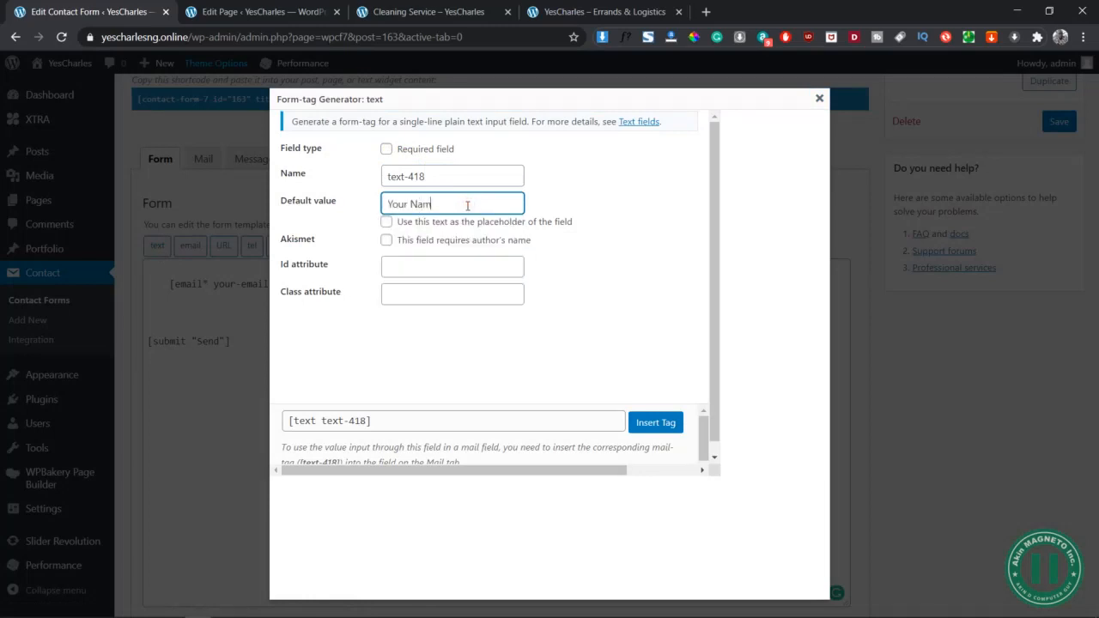
left_click(387, 222)
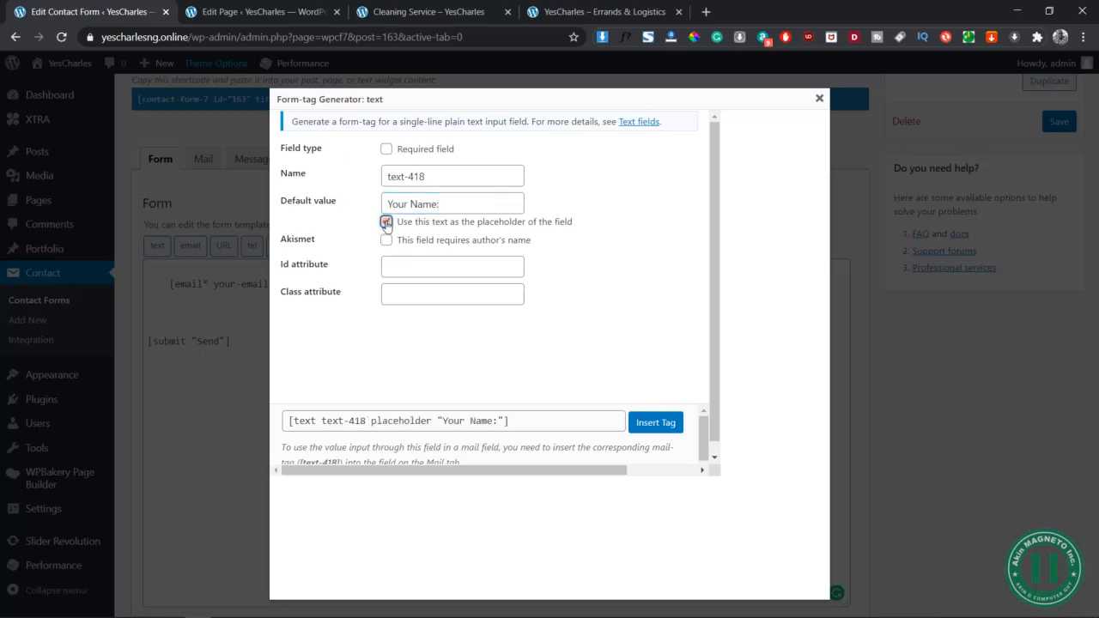
left_click(655, 423)
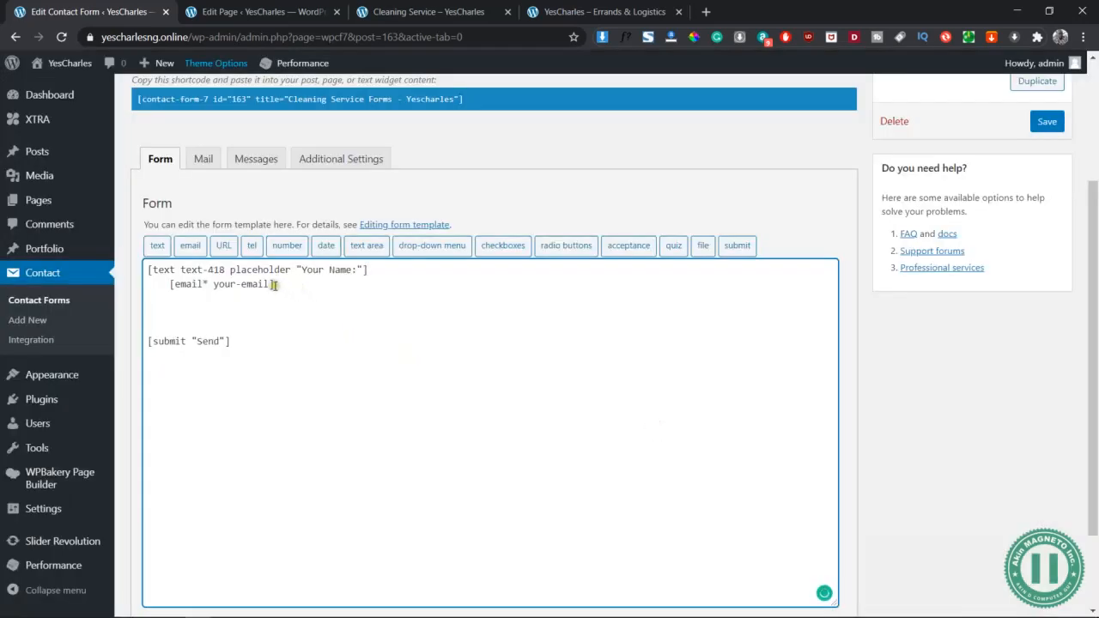
key("Return")
key("Return")
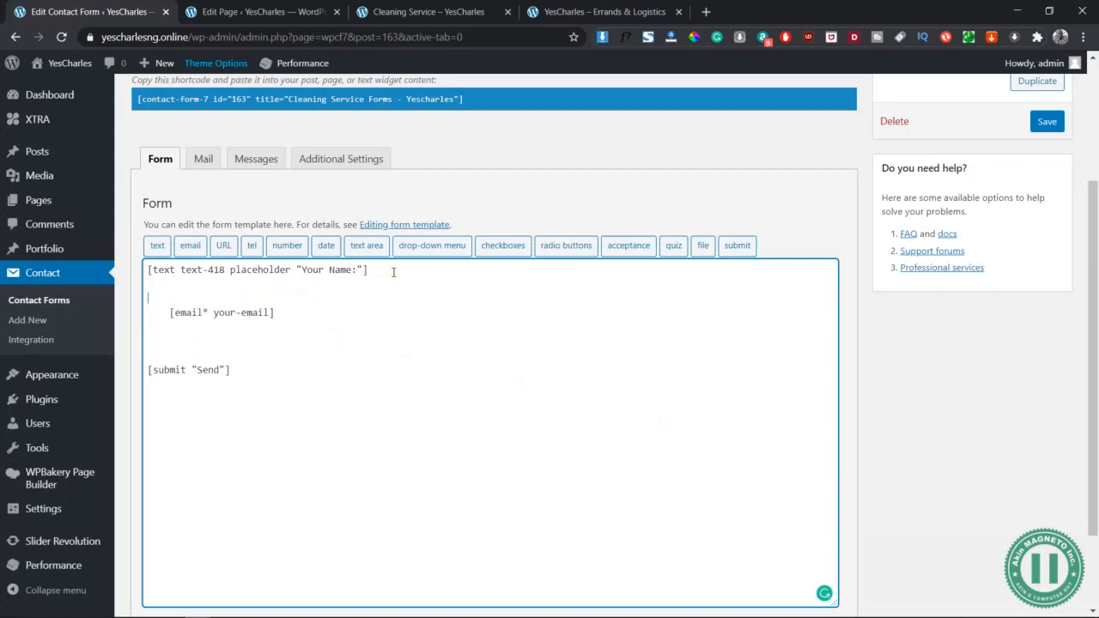
Give the existing email field the placeholder 'Your Email:' by editing its tag directly
left_click(190, 245)
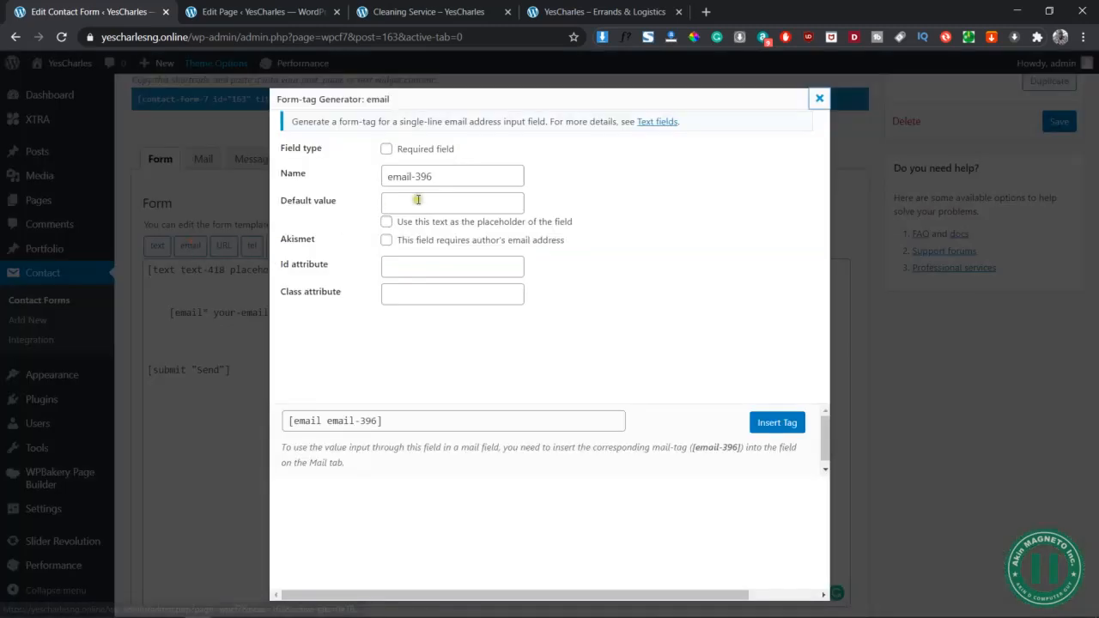
left_click(387, 149)
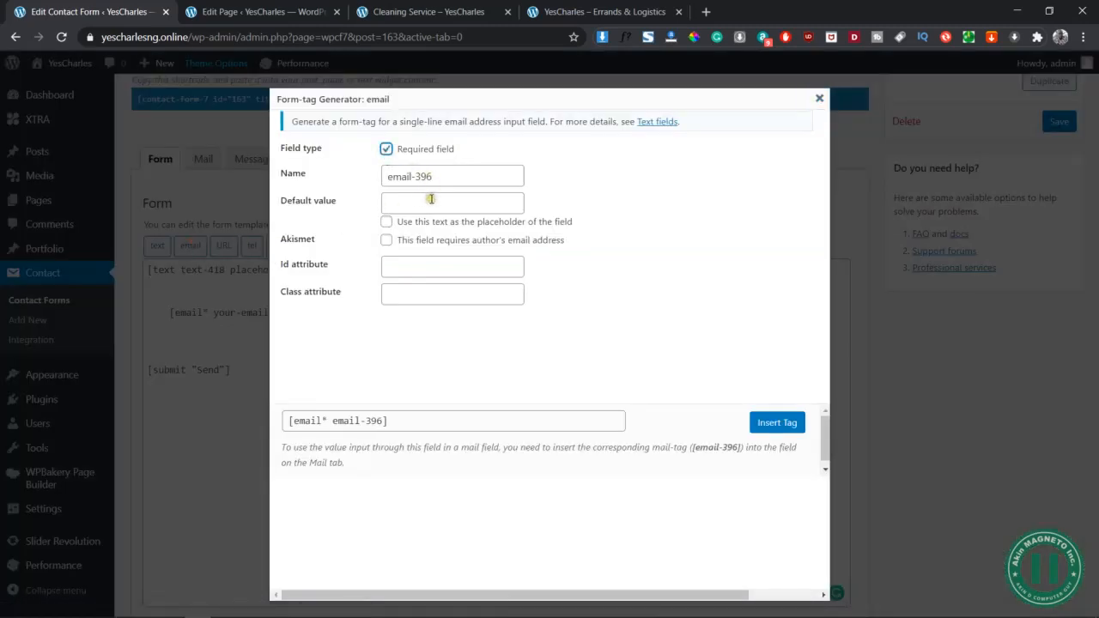
left_click(430, 200)
type("Your E")
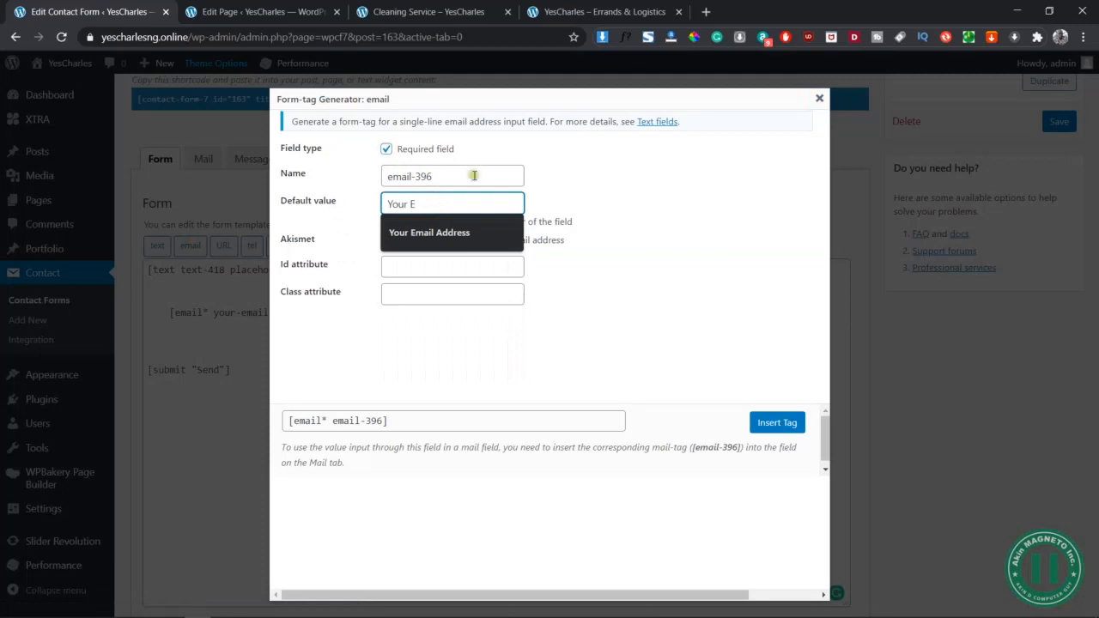
left_click(819, 98)
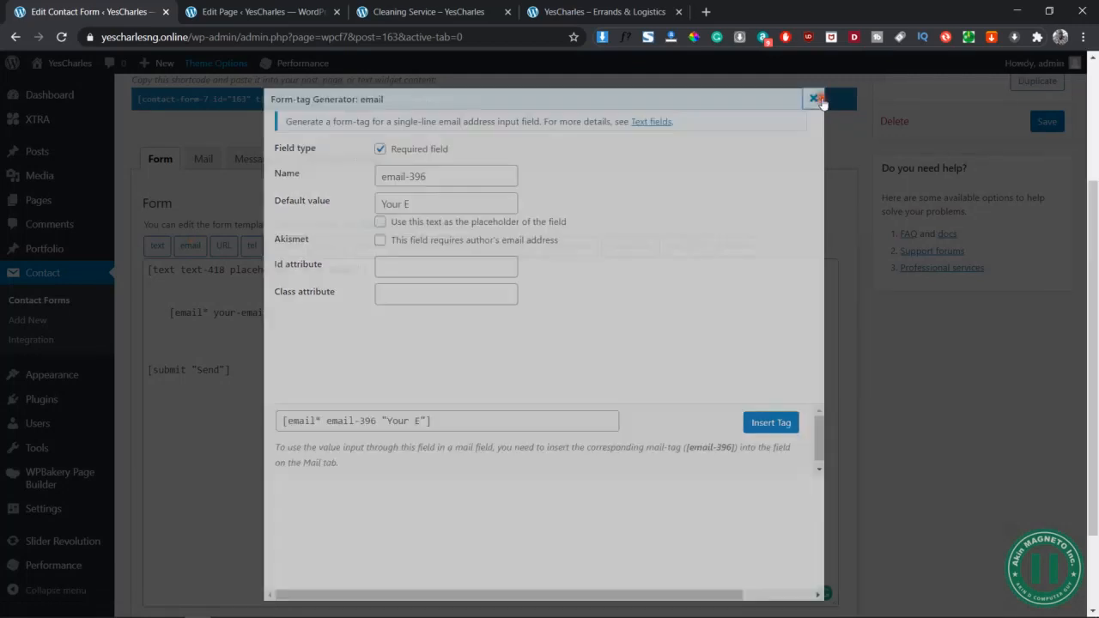
left_click(169, 312)
key("BackSpace")
key("BackSpace")
key("BackSpace")
key("BackSpace")
key("BackSpace")
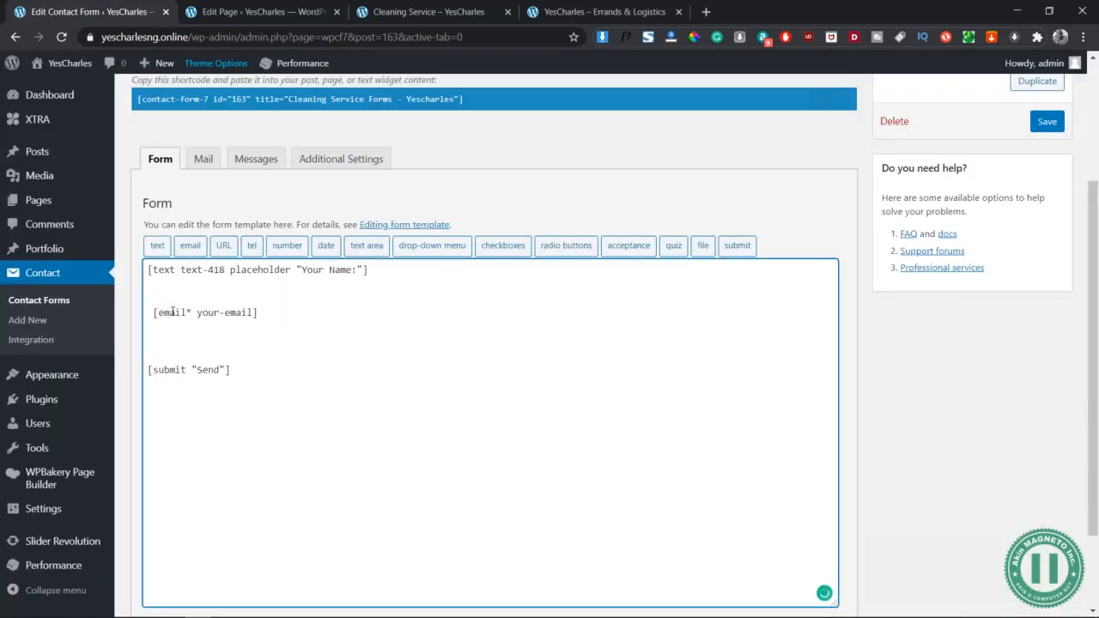
left_click(259, 307)
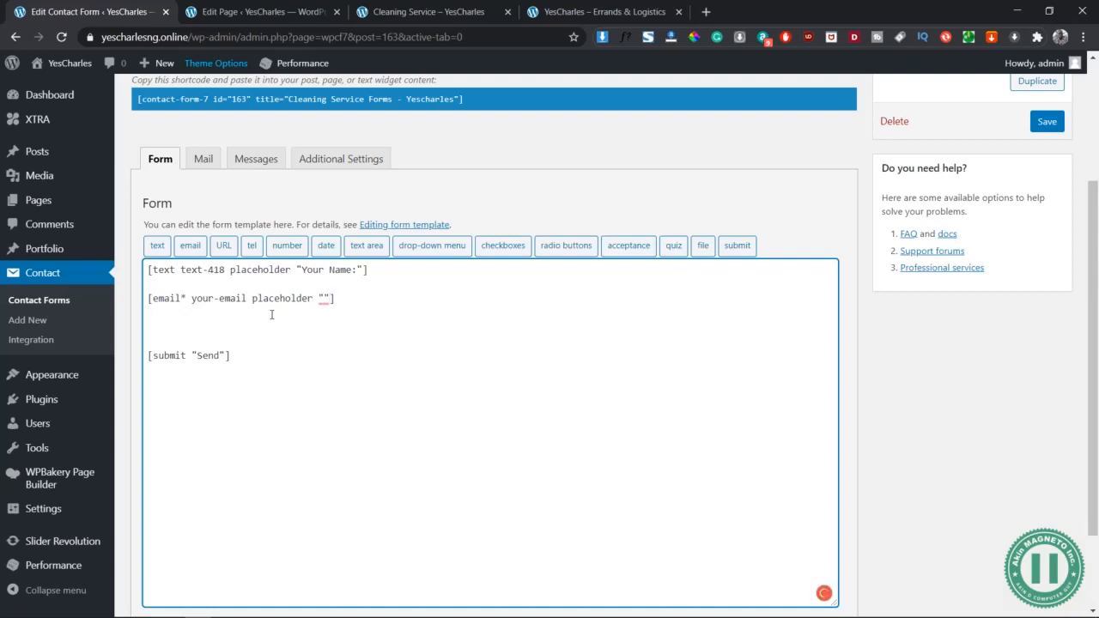
left_click(324, 298)
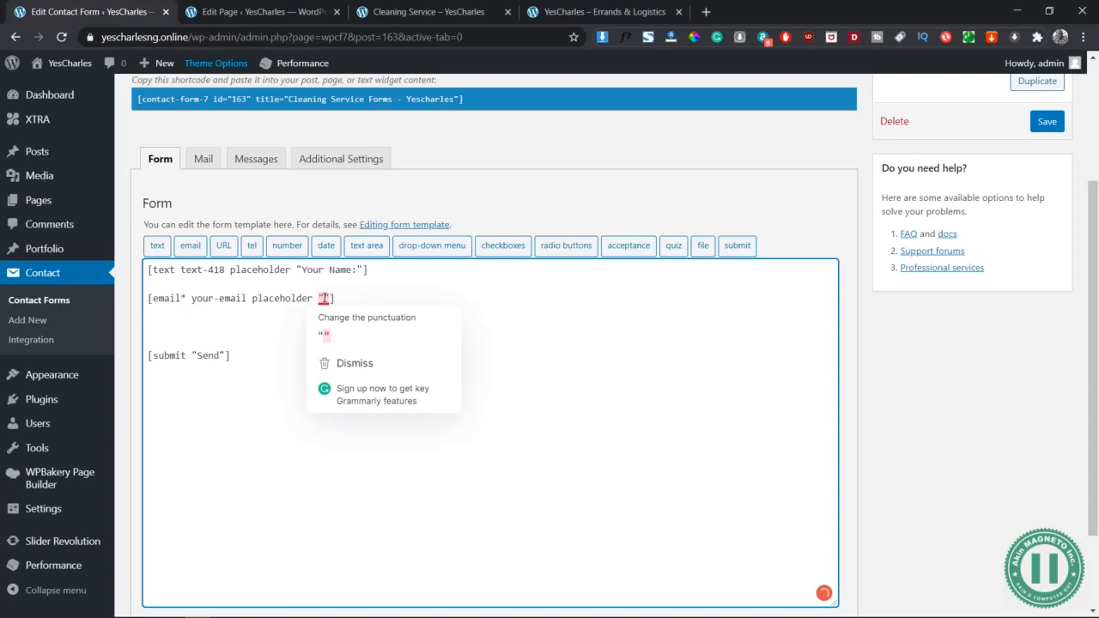
type("Your Email:")
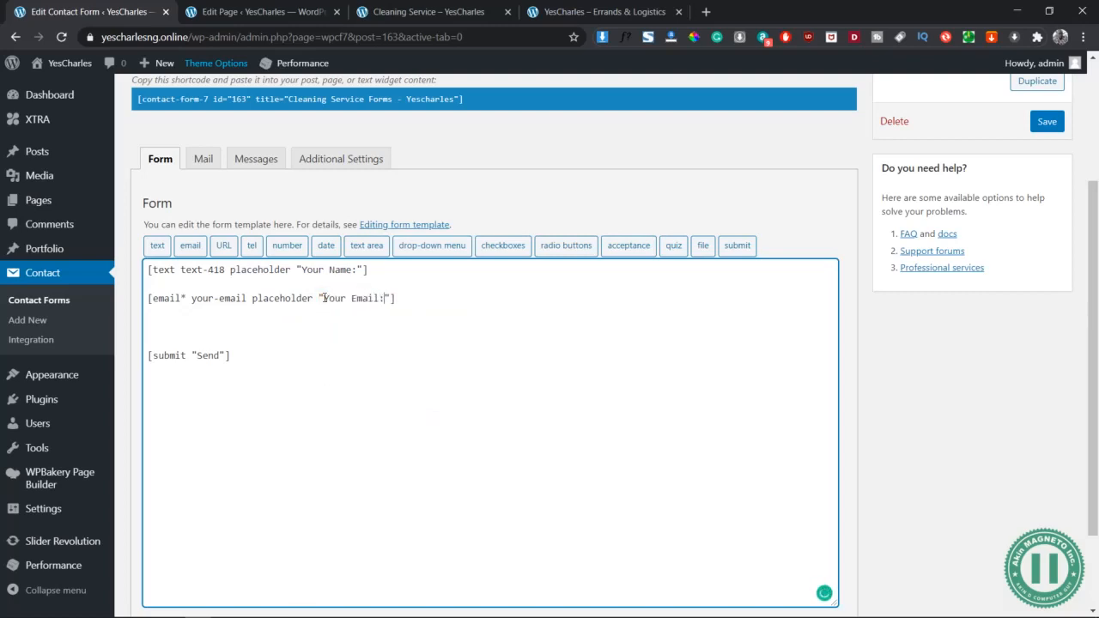
key("Return")
key("Return")
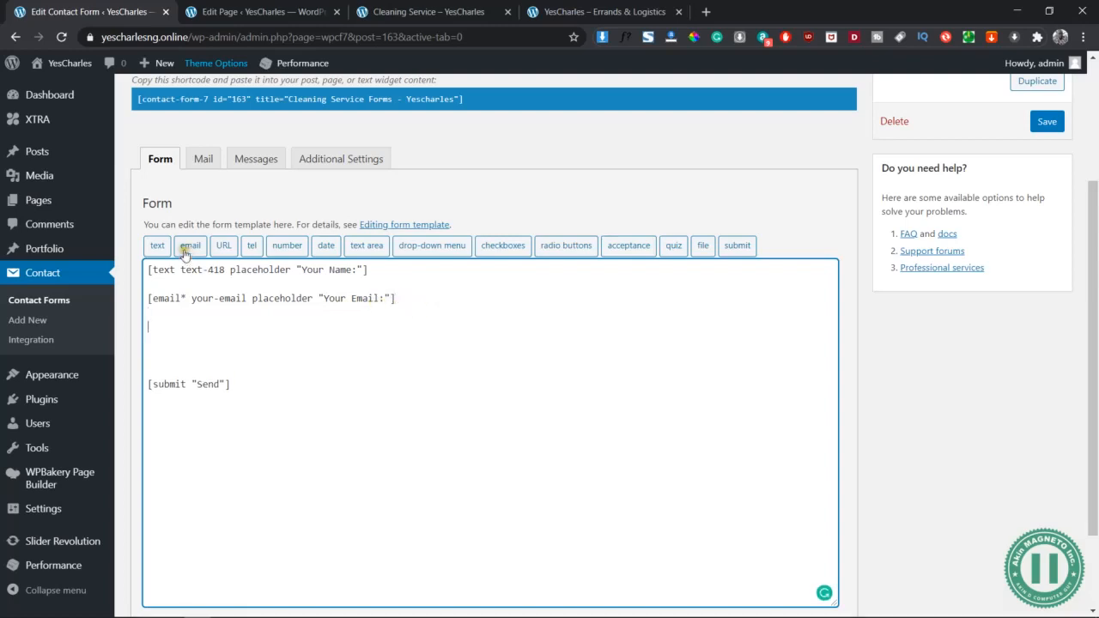
Insert a required telephone field with placeholder 'Your Tel:'
left_click(157, 249)
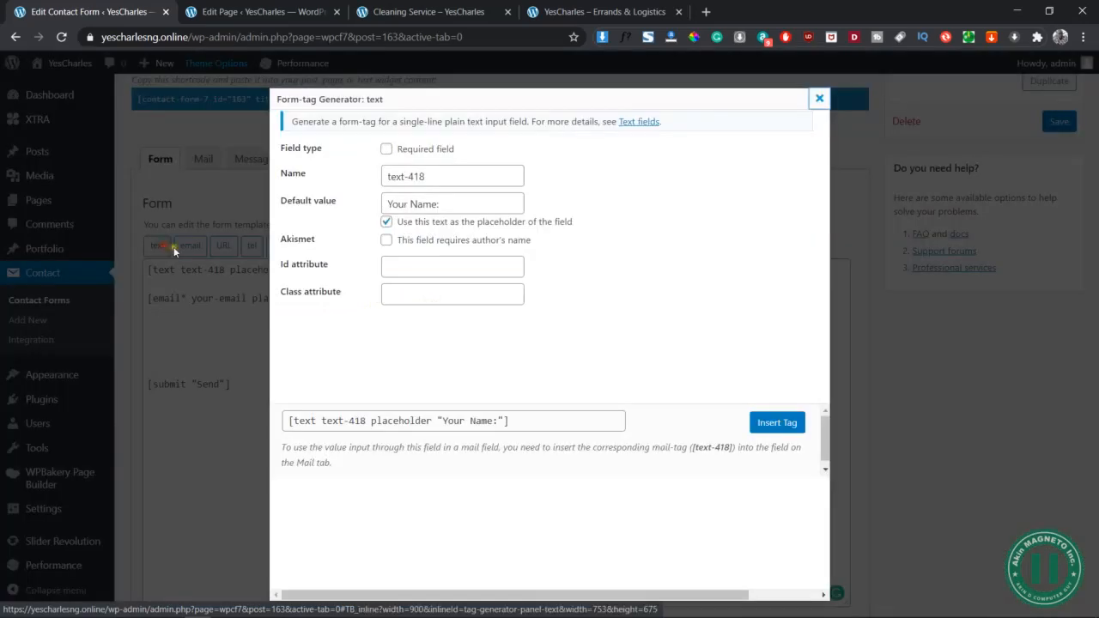
left_click(810, 100)
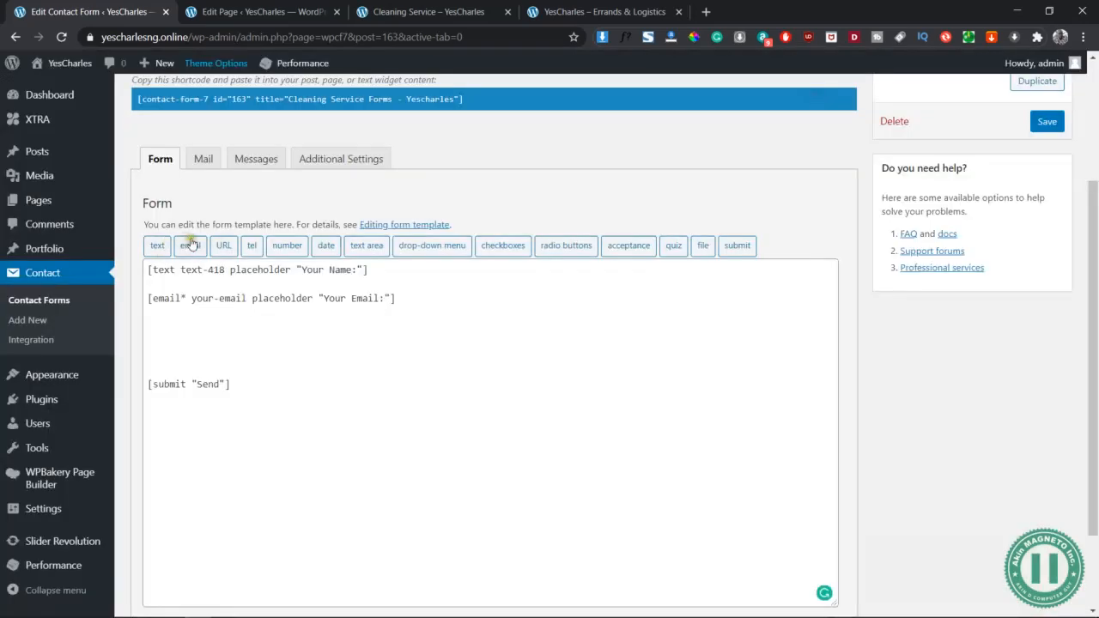
left_click(252, 248)
left_click(387, 150)
left_click(424, 200)
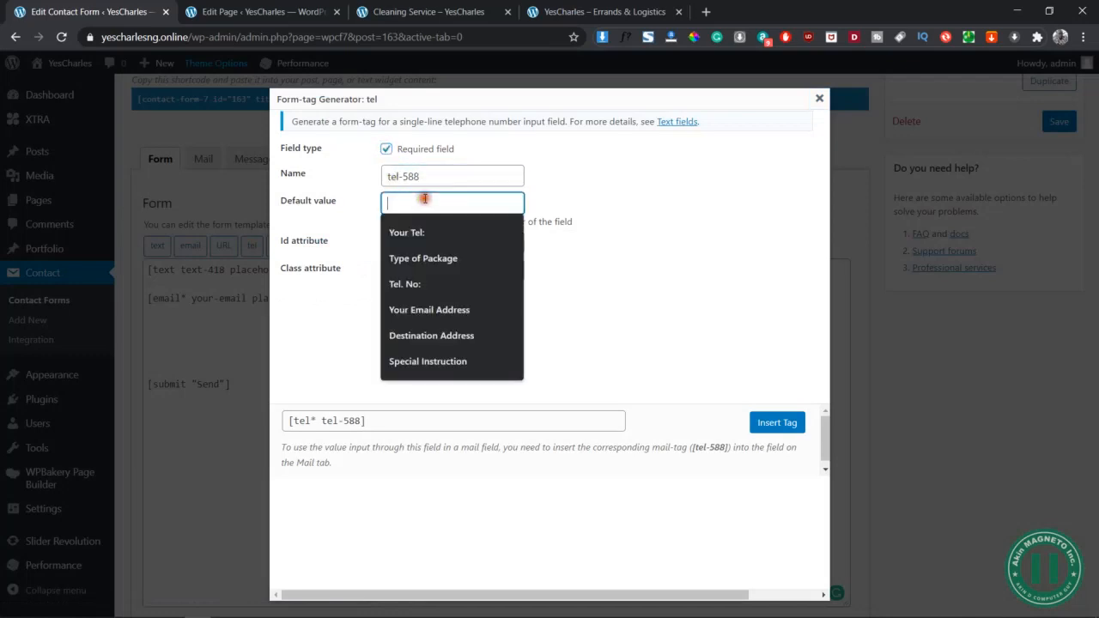
type("Your Tel:")
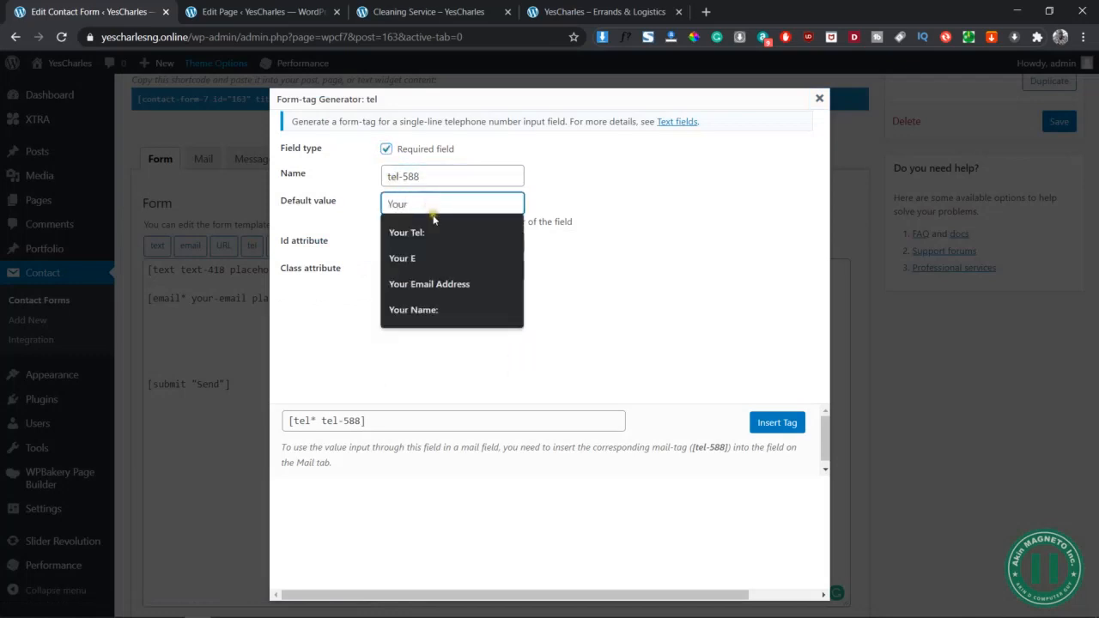
left_click(434, 232)
left_click(467, 223)
left_click(481, 246)
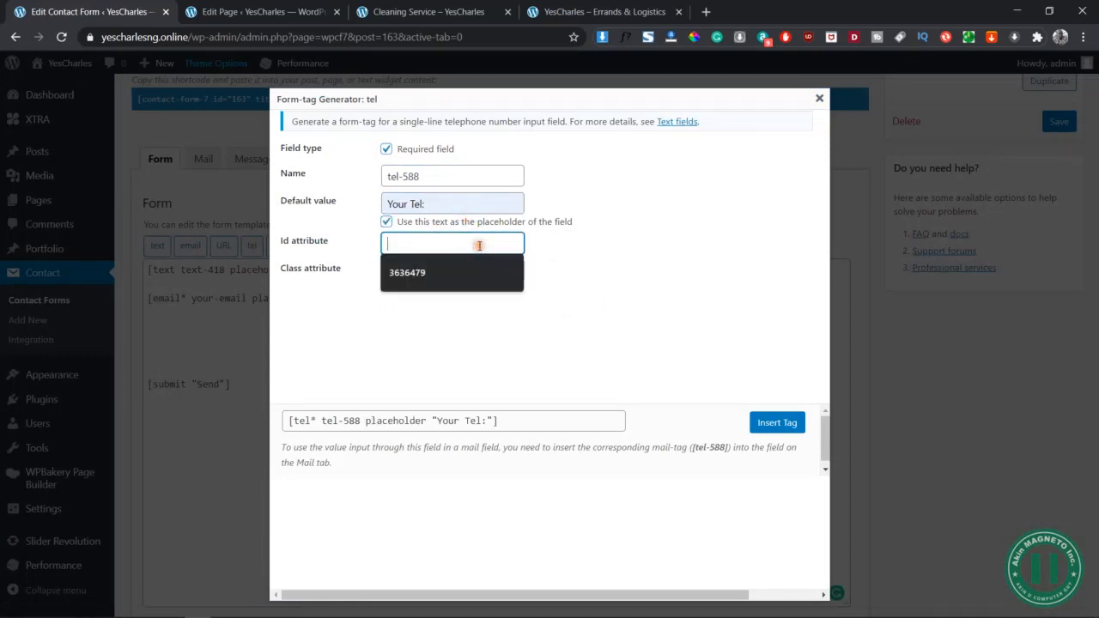
left_click(804, 420)
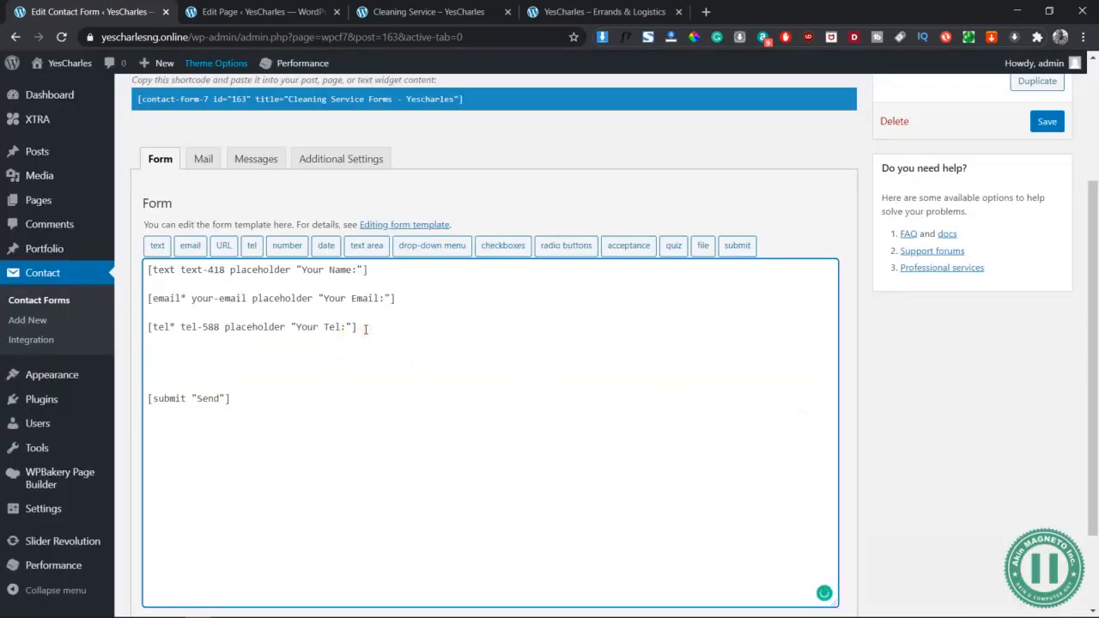
key("Return")
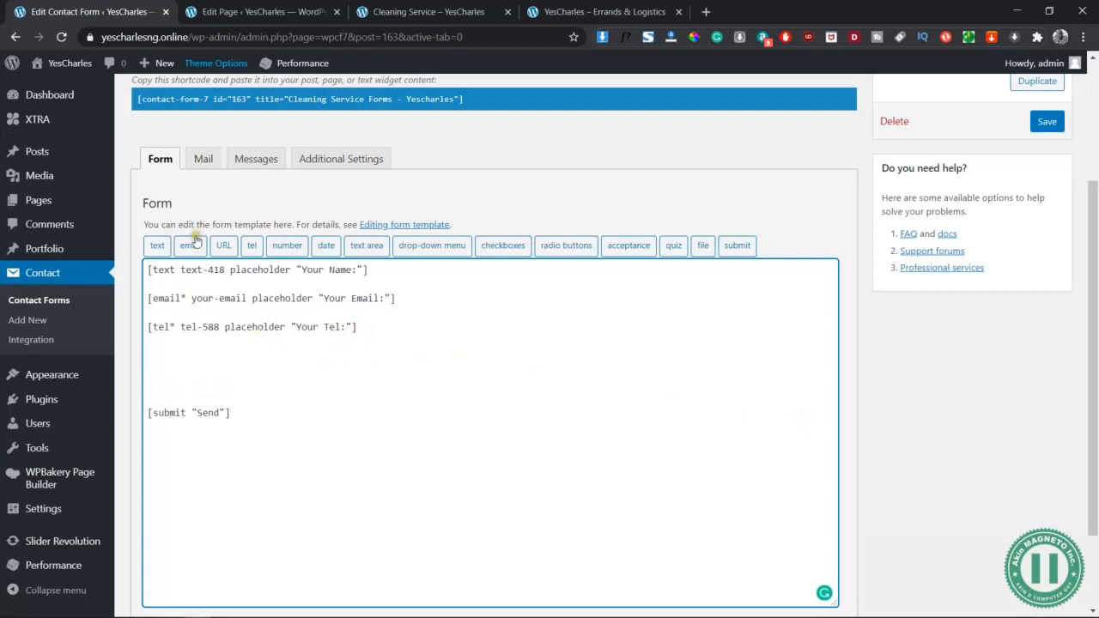
Insert a required text field with placeholder 'Your Location:' and add a blank line above Send
left_click(157, 244)
left_click(387, 148)
left_click(442, 177)
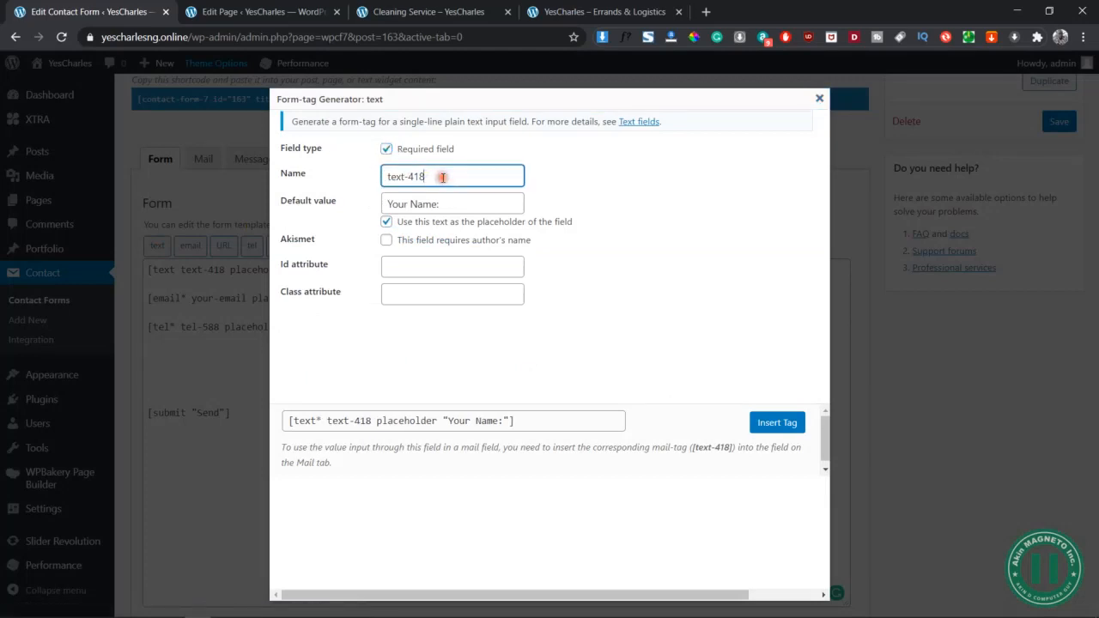
left_click(444, 176)
key("BackSpace")
left_click(445, 207)
key("ctrl+a")
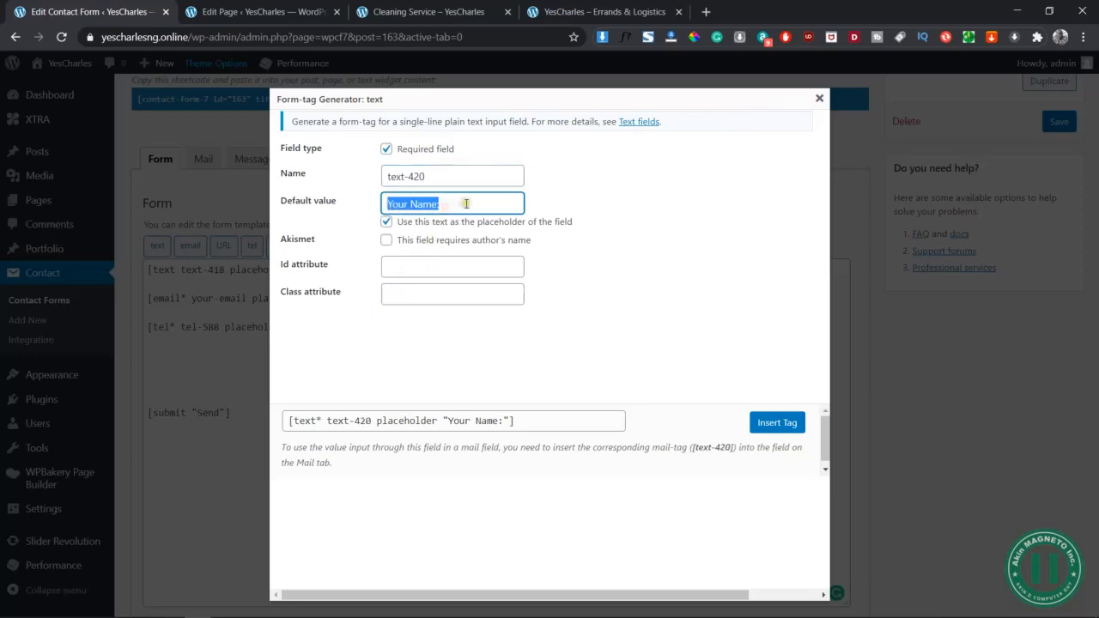
type("Your Location")
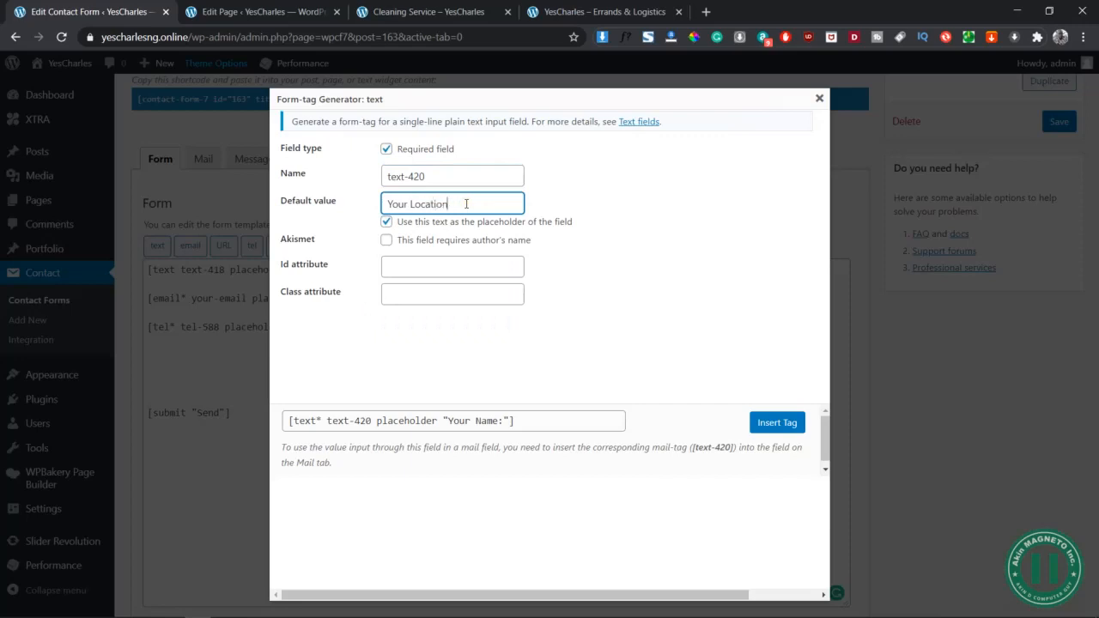
type(":")
left_click(551, 429)
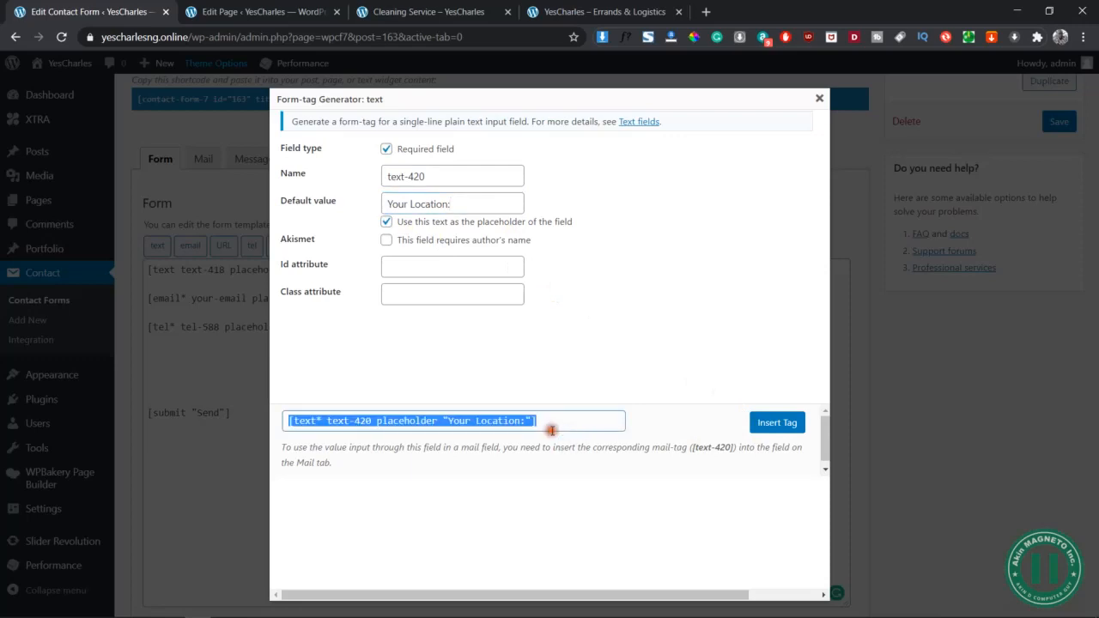
left_click(780, 422)
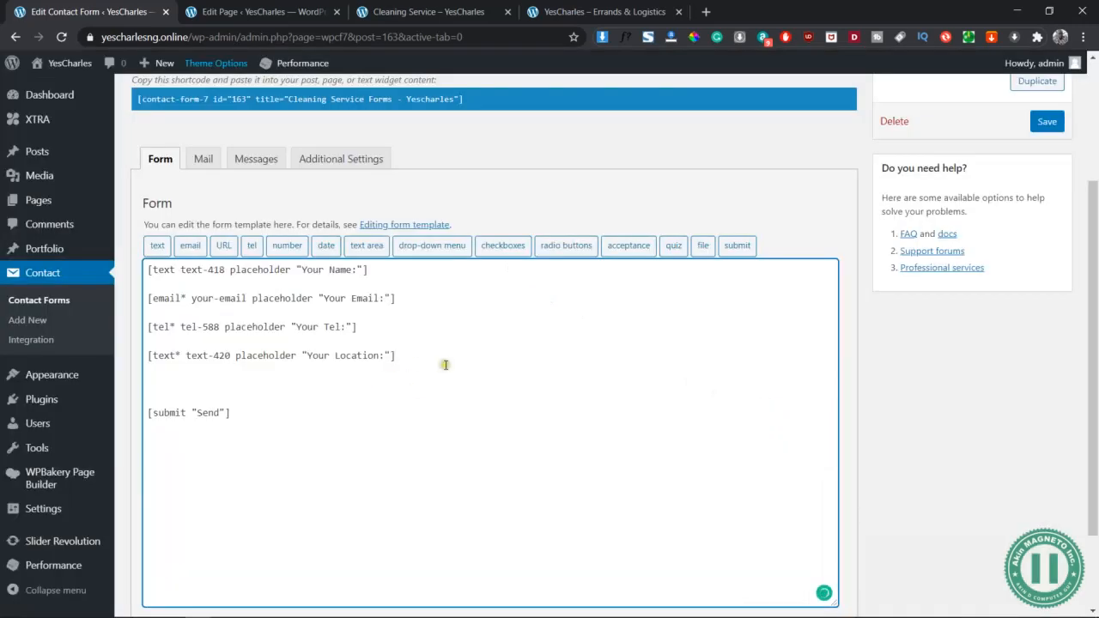
key("Return")
key("Return")
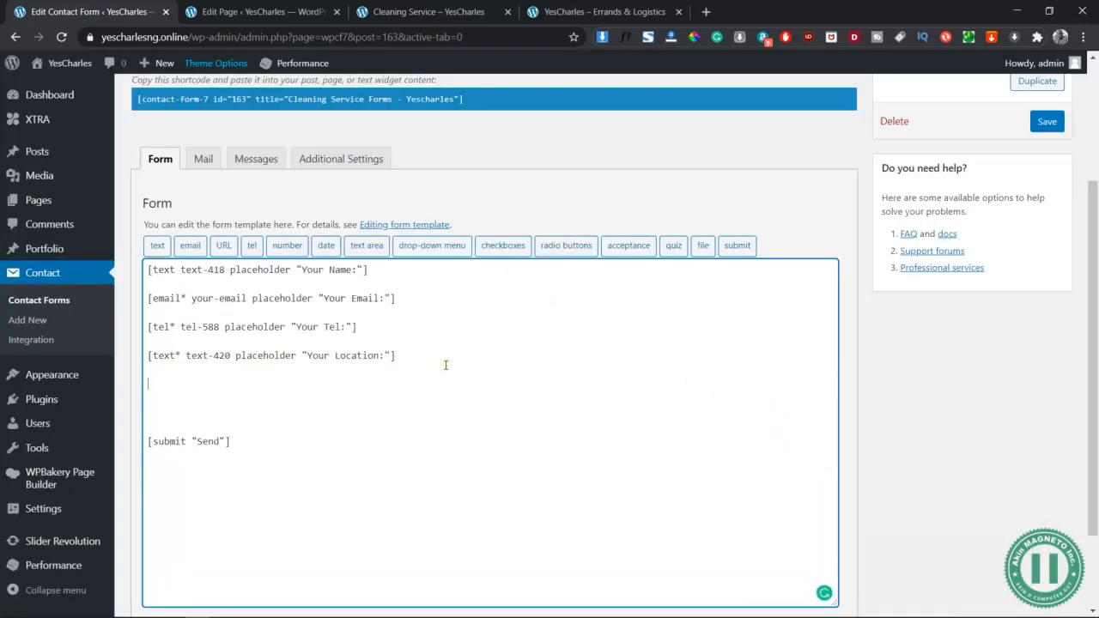
Insert a text area field using 'Special Instruction' as its default text and placeholder
left_click(367, 246)
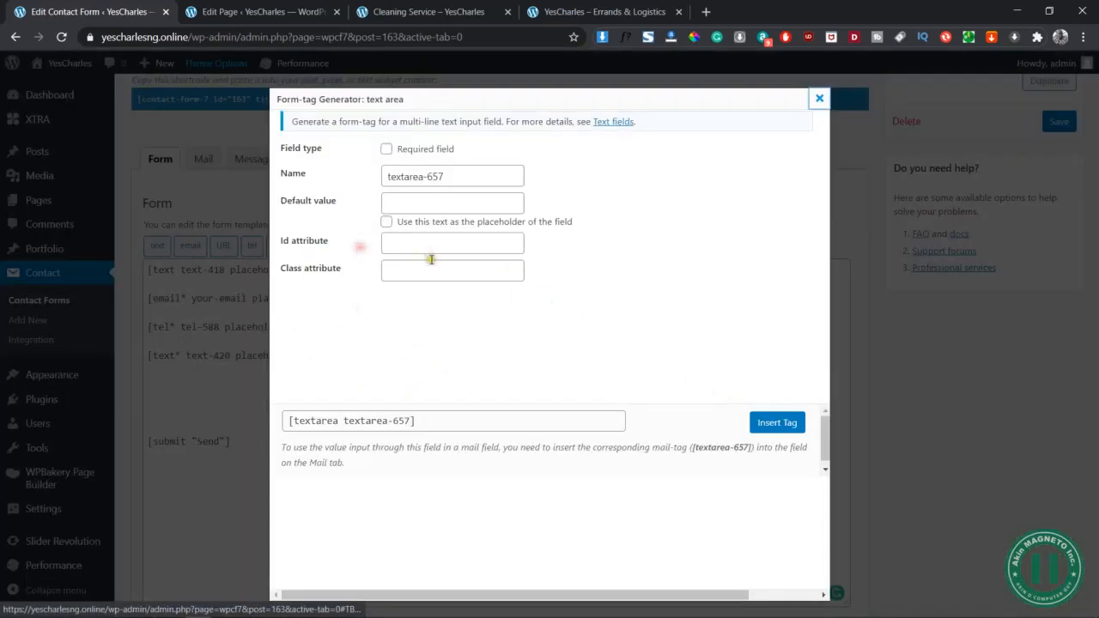
left_click(464, 176)
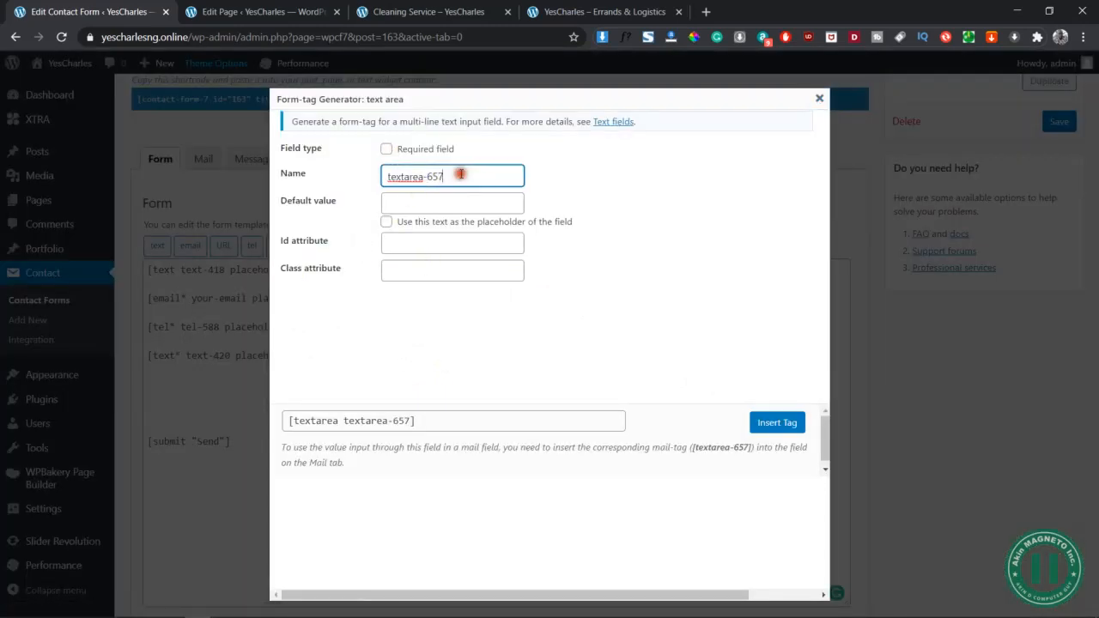
left_click(419, 201)
type("Sep")
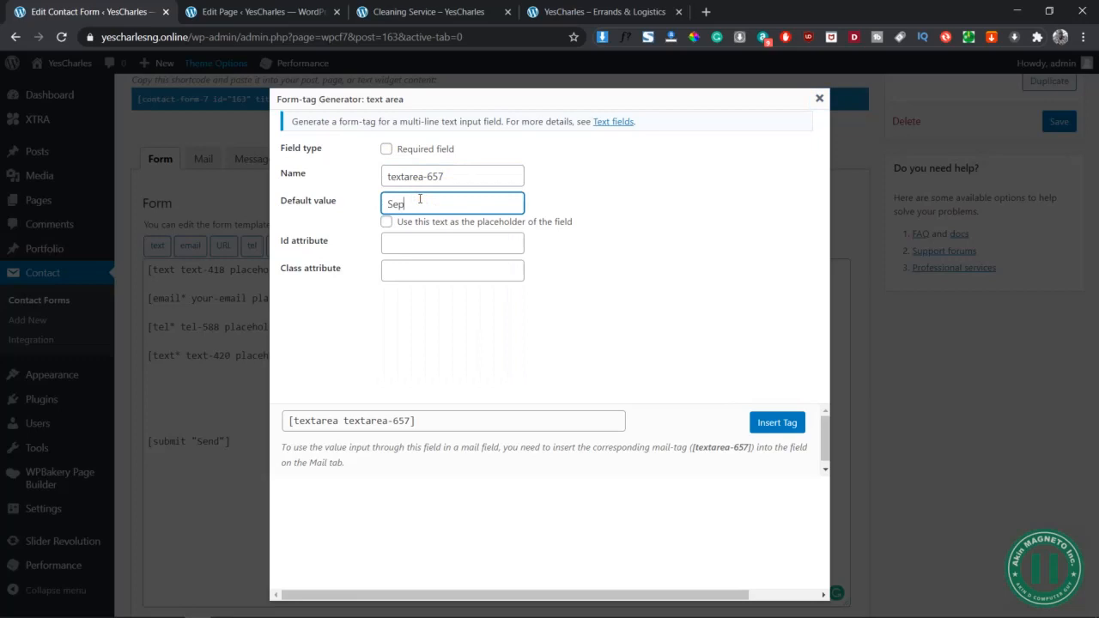
key("BackSpace")
key("BackSpace")
type("pe")
key("Down")
key("Return")
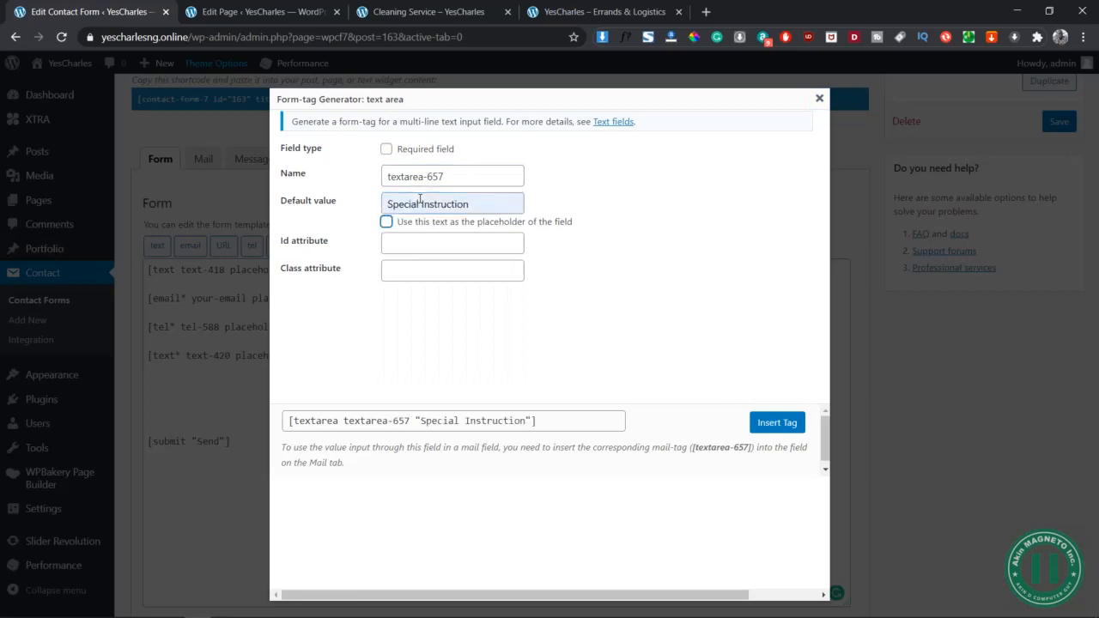
left_click(386, 222)
left_click(450, 222)
left_click(442, 221)
left_click(477, 241)
left_click(562, 260)
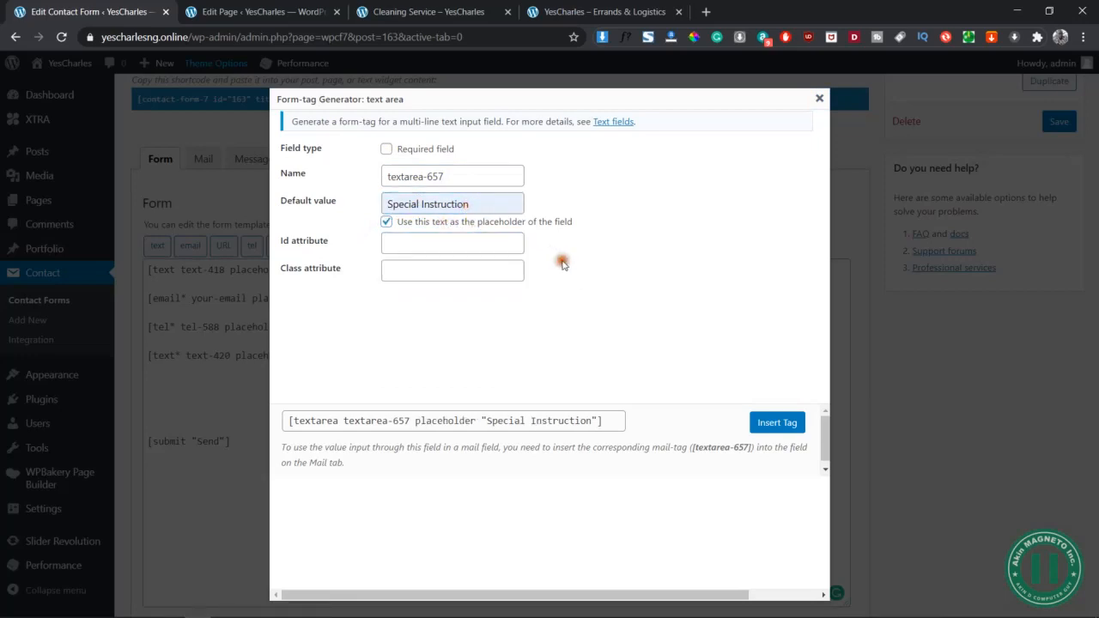
left_click(777, 423)
Remove the extra blank lines before Send and save the contact form
left_click(233, 417)
key("Delete")
key("Delete")
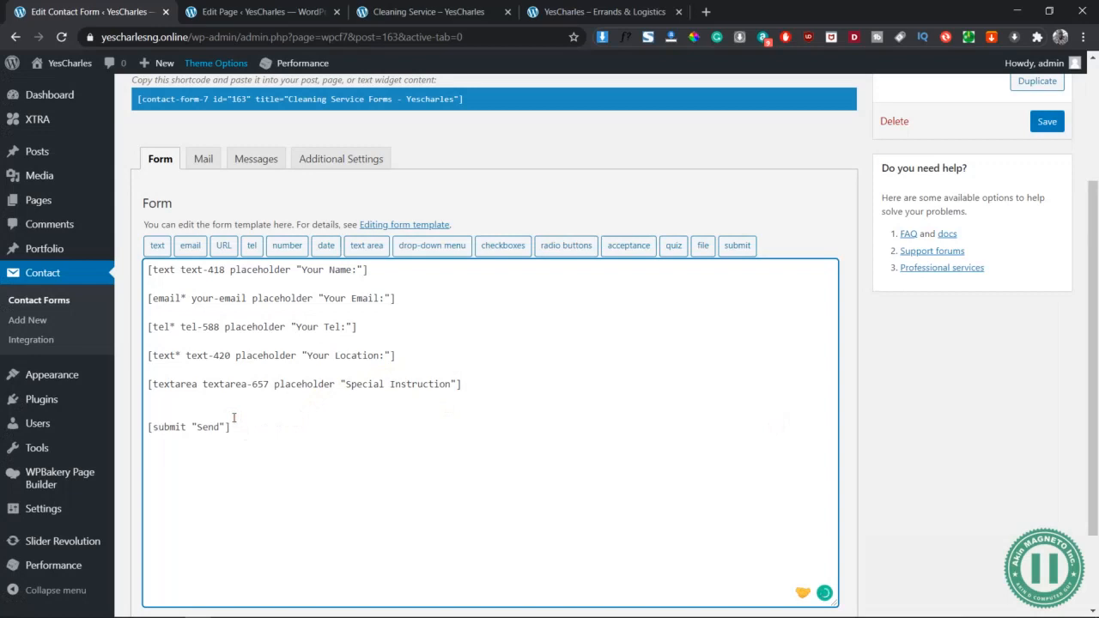
left_click(244, 415)
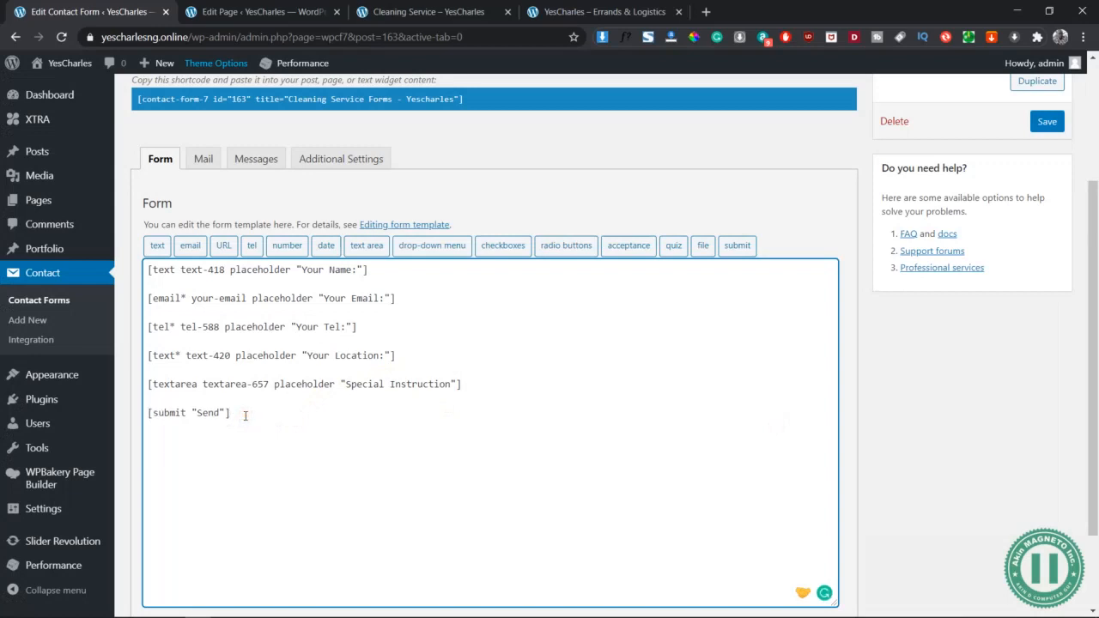
left_click(1047, 123)
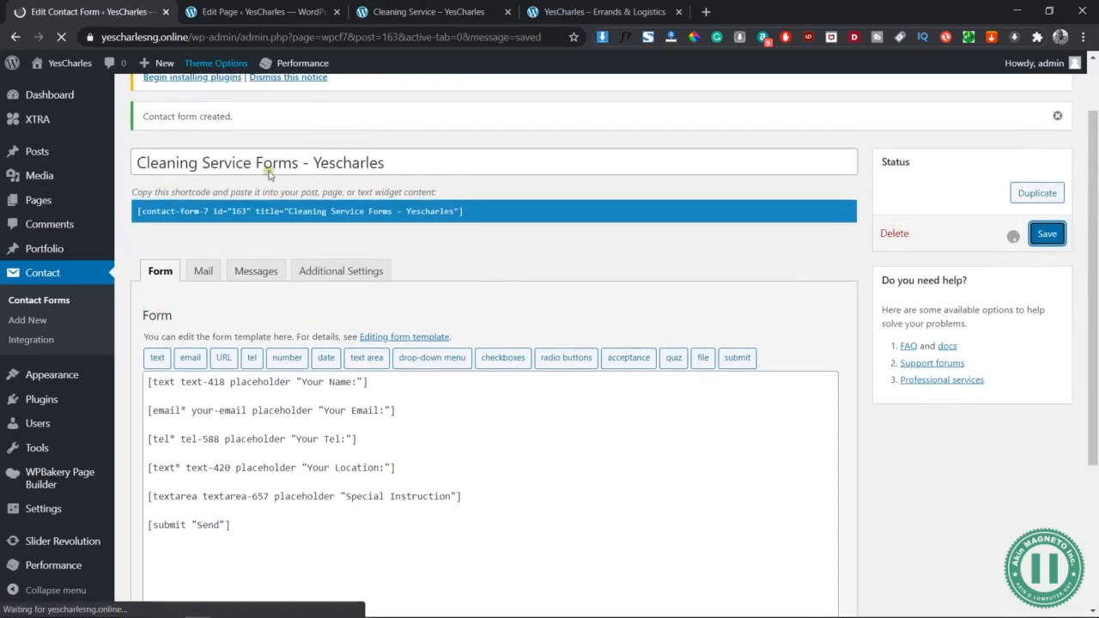
left_click(287, 9)
left_click(79, 11)
Update the Cleaning Service page in the page editor
left_click(267, 7)
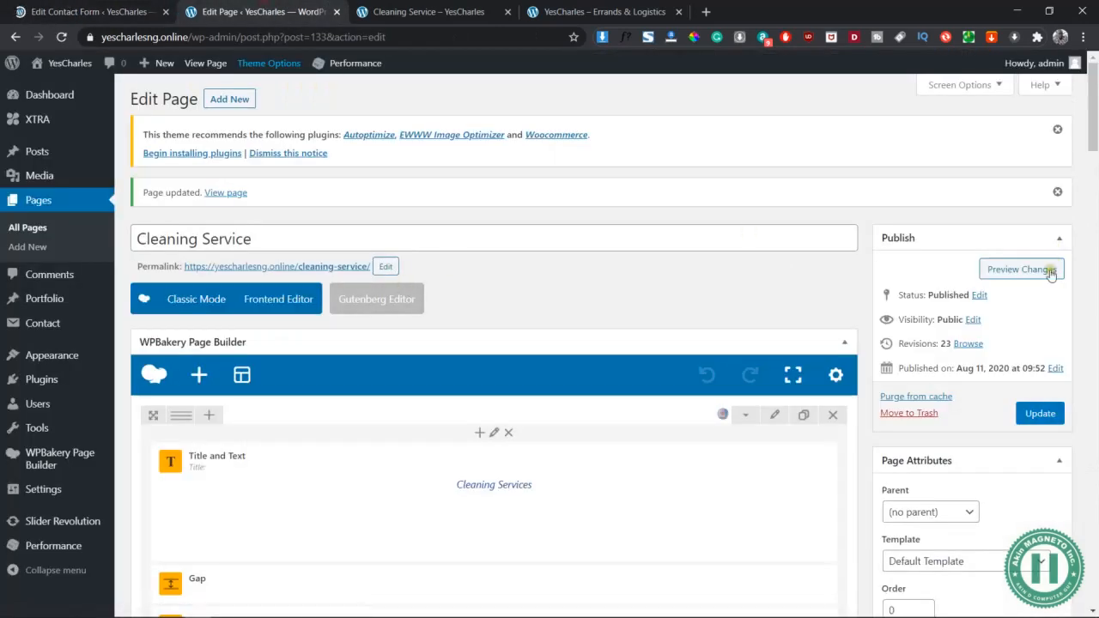
left_click(103, 7)
left_click(292, 11)
left_click(1040, 413)
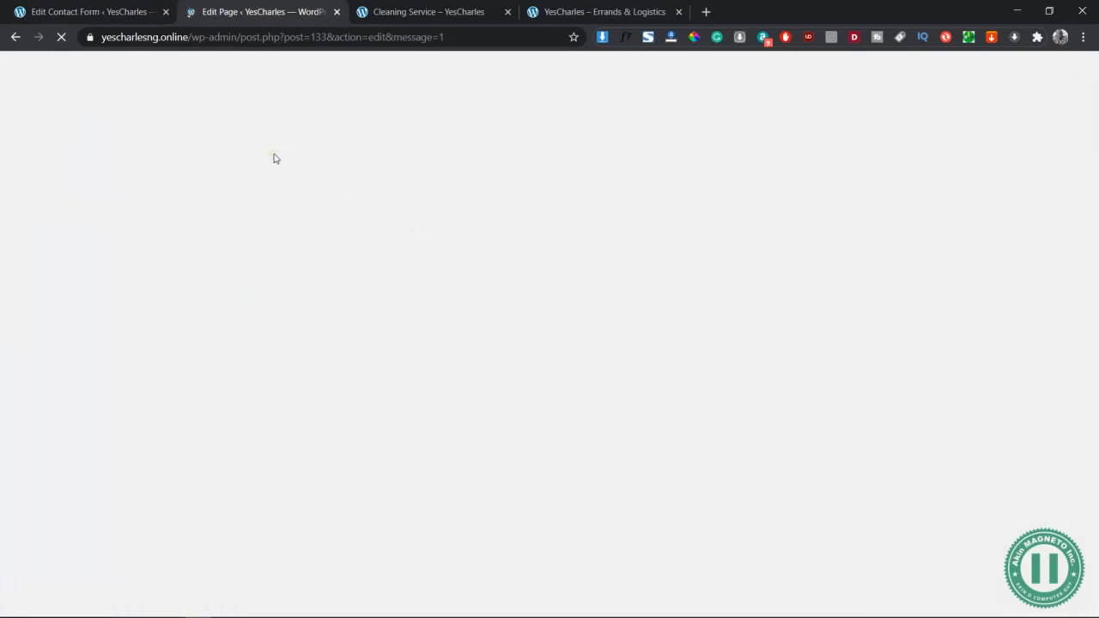
Confirm the contact form shows 'Contact form saved', then return to the WPBakery page builder
left_click(106, 7)
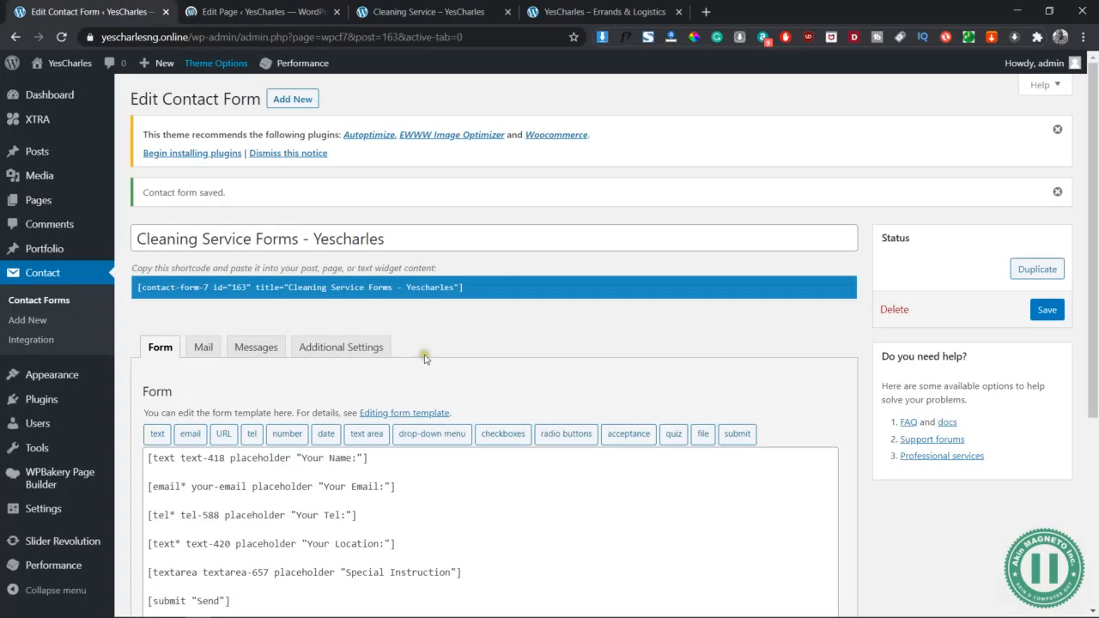
left_click(374, 354)
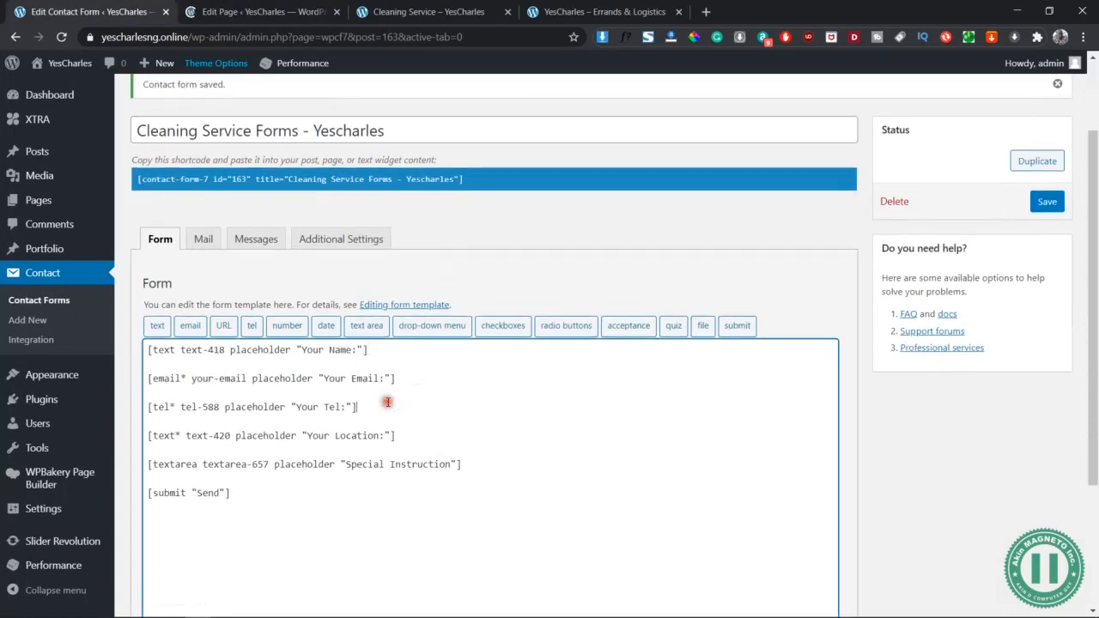
left_click(416, 434)
left_click(486, 464)
scroll(352, 500, "down", 2)
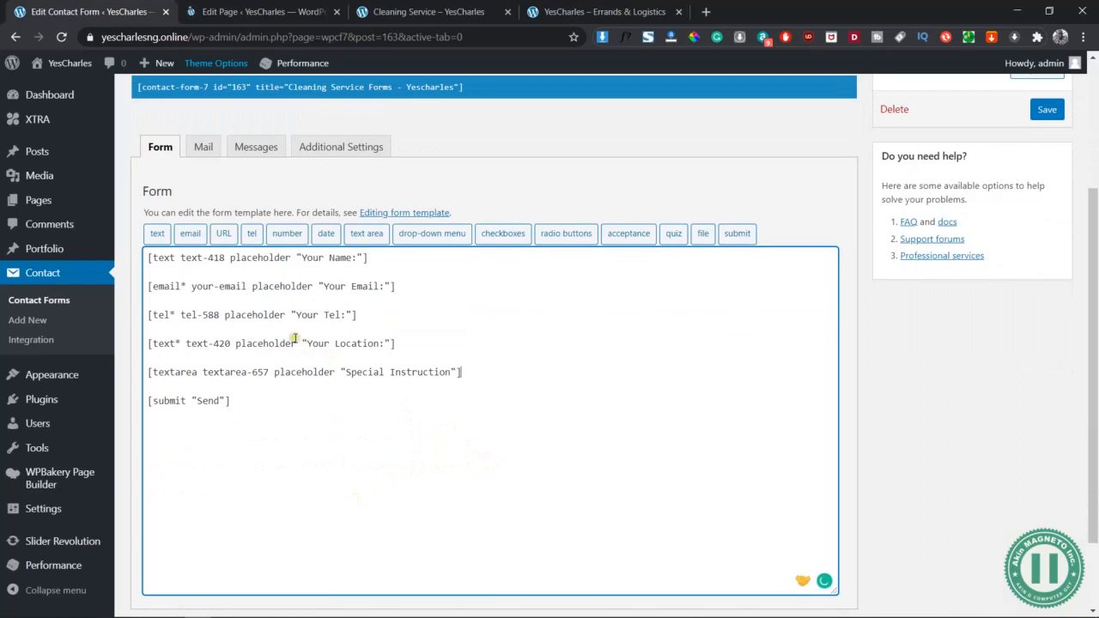
left_click(245, 6)
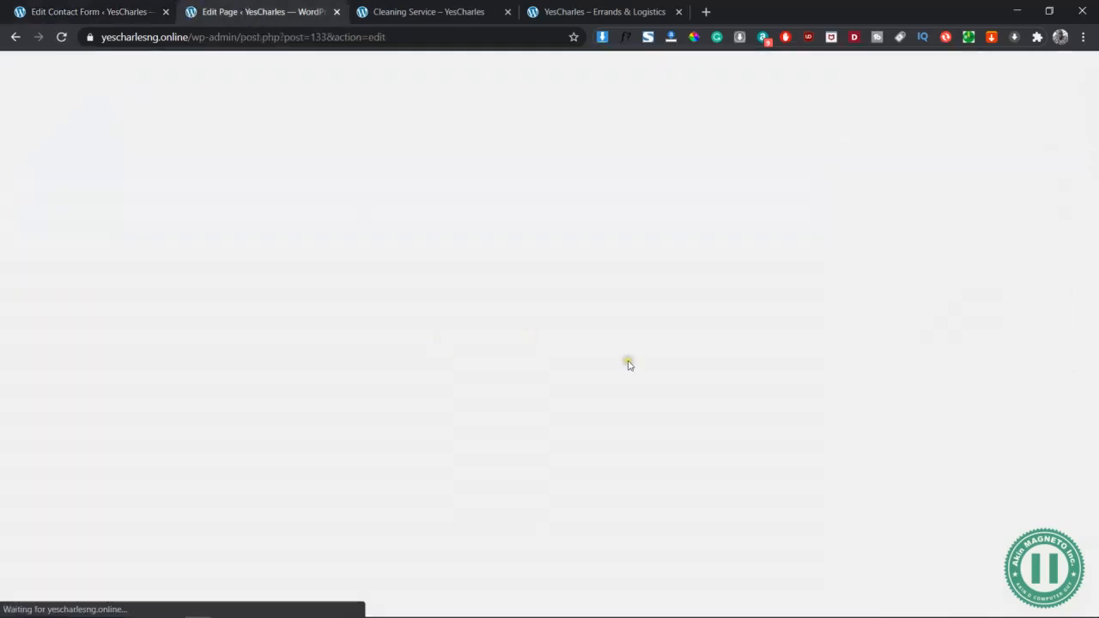
scroll(628, 366, "down", 8)
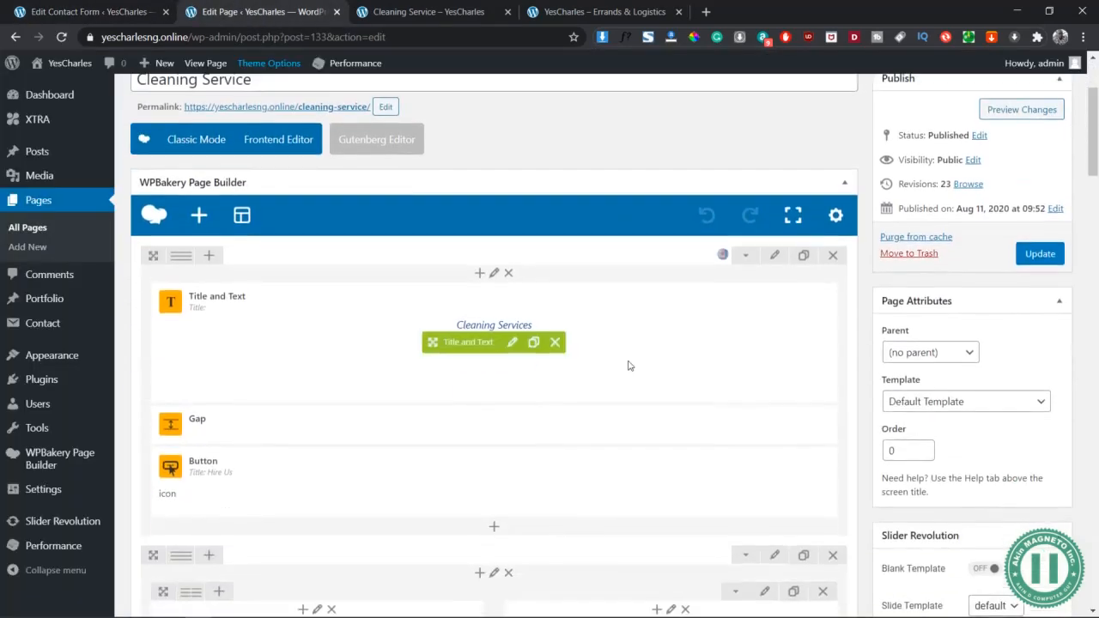
scroll(628, 365, "down", 9)
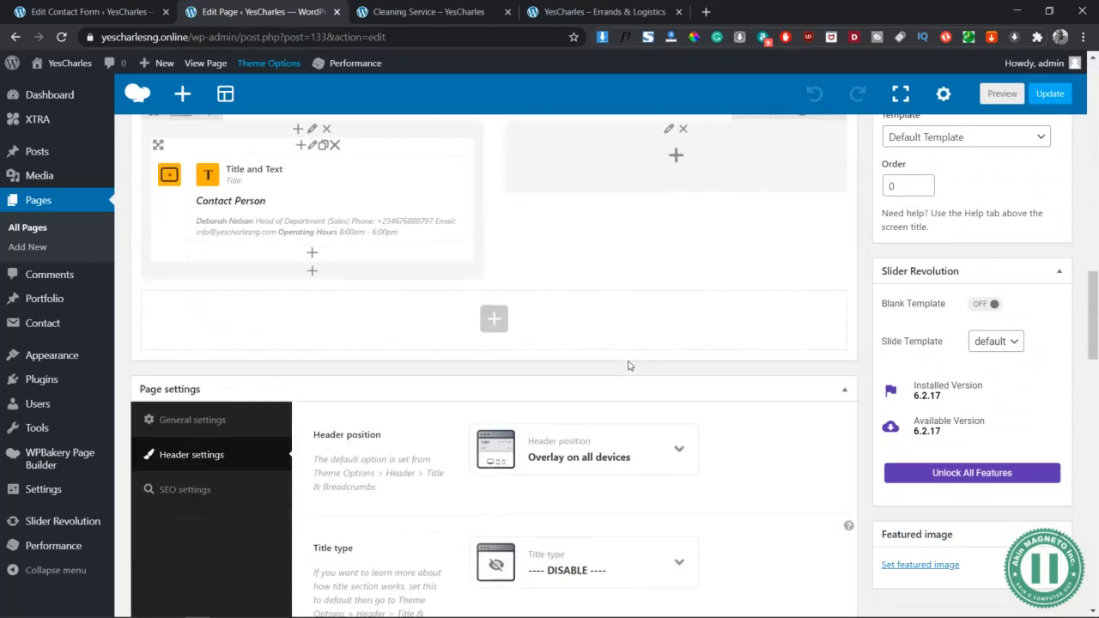
scroll(628, 365, "up", 4)
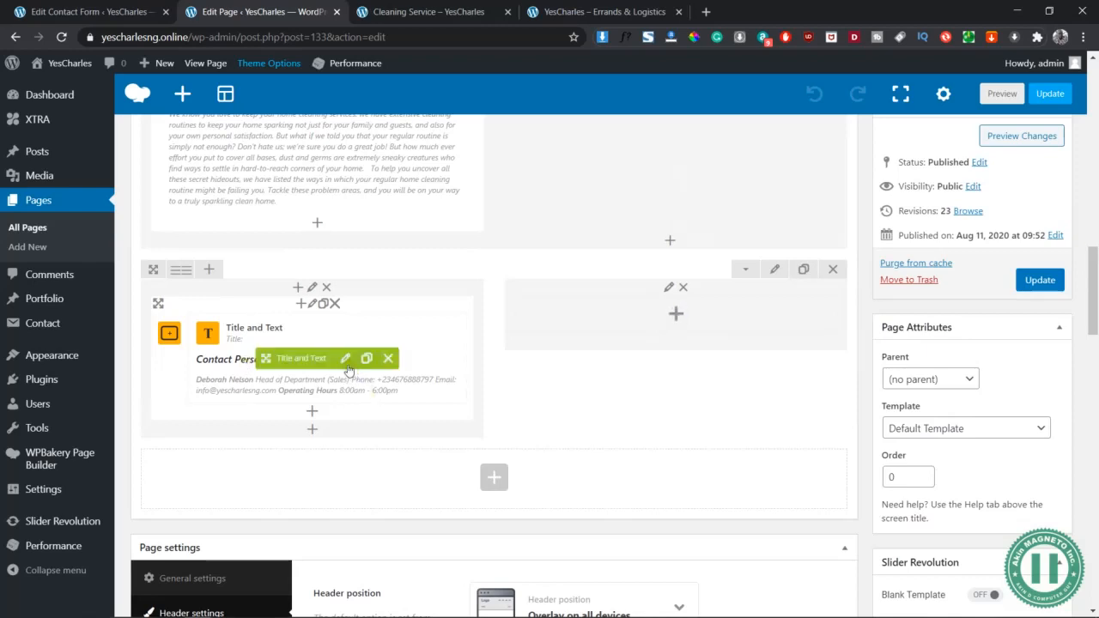
Scroll the Cleaning Service preview past Pre/Post Construction Cleaning down to the Contact Person section
left_click(83, 6)
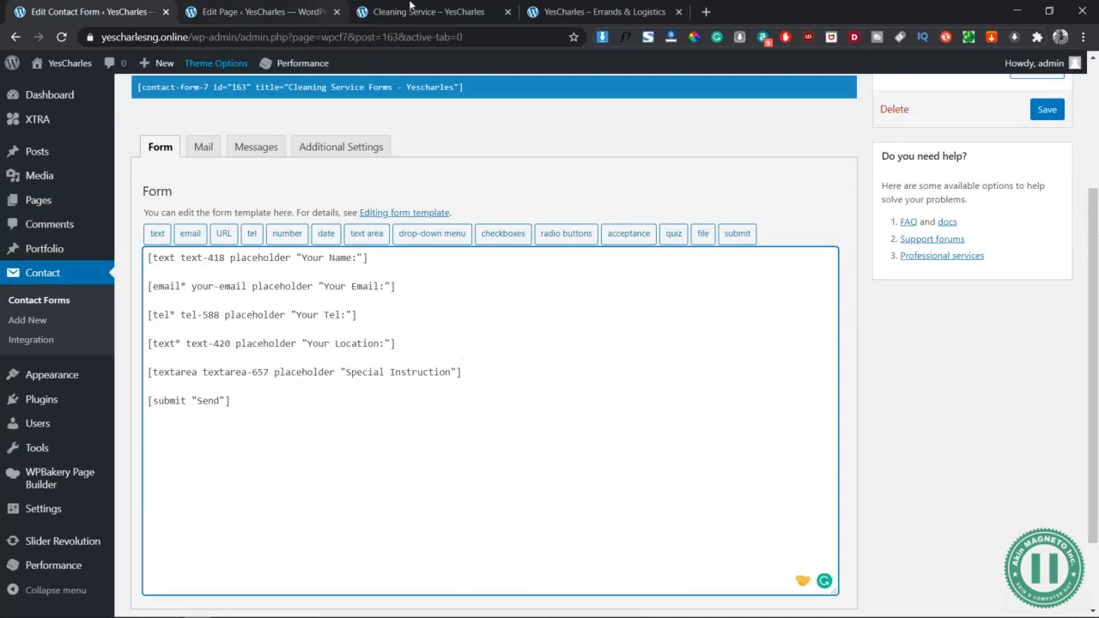
left_click(476, 12)
scroll(539, 376, "up", 3)
scroll(539, 376, "up", 4)
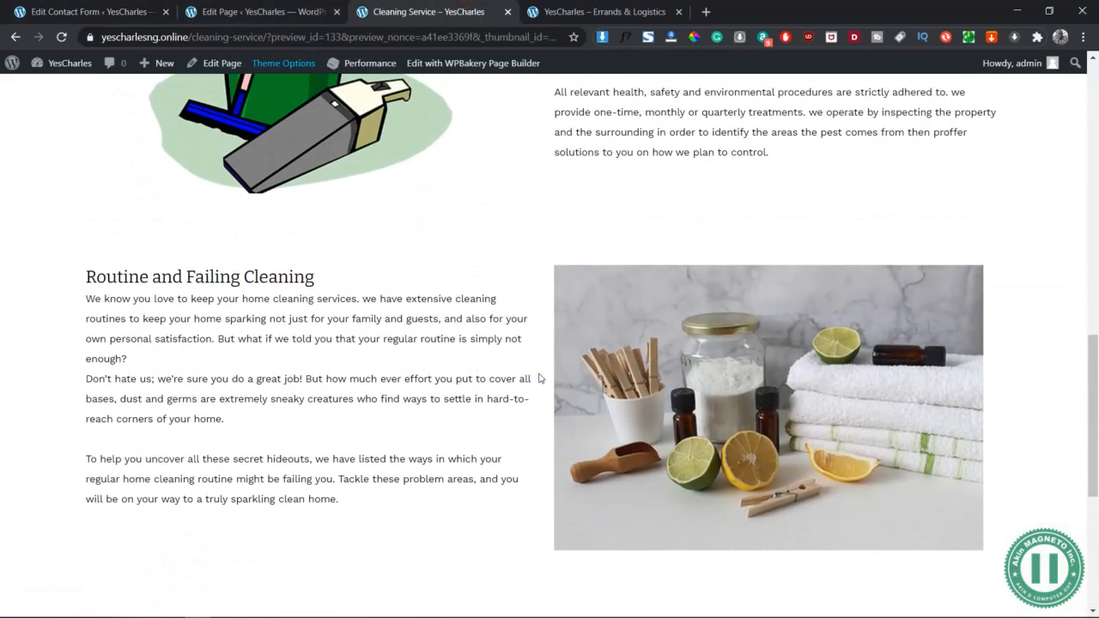
scroll(735, 222, "up", 5)
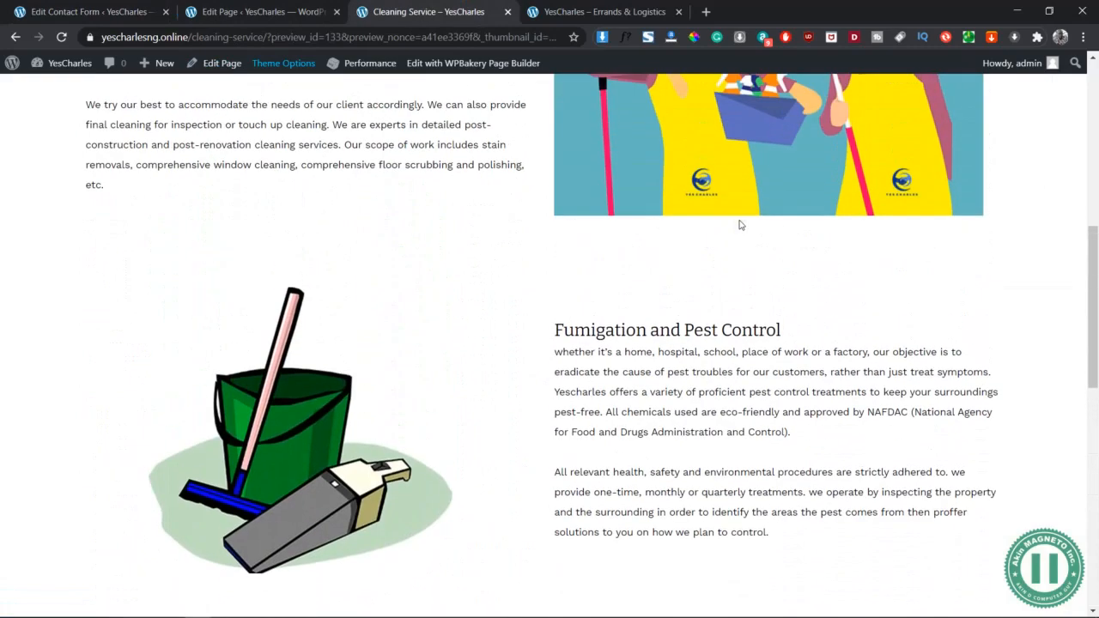
scroll(523, 234, "up", 2)
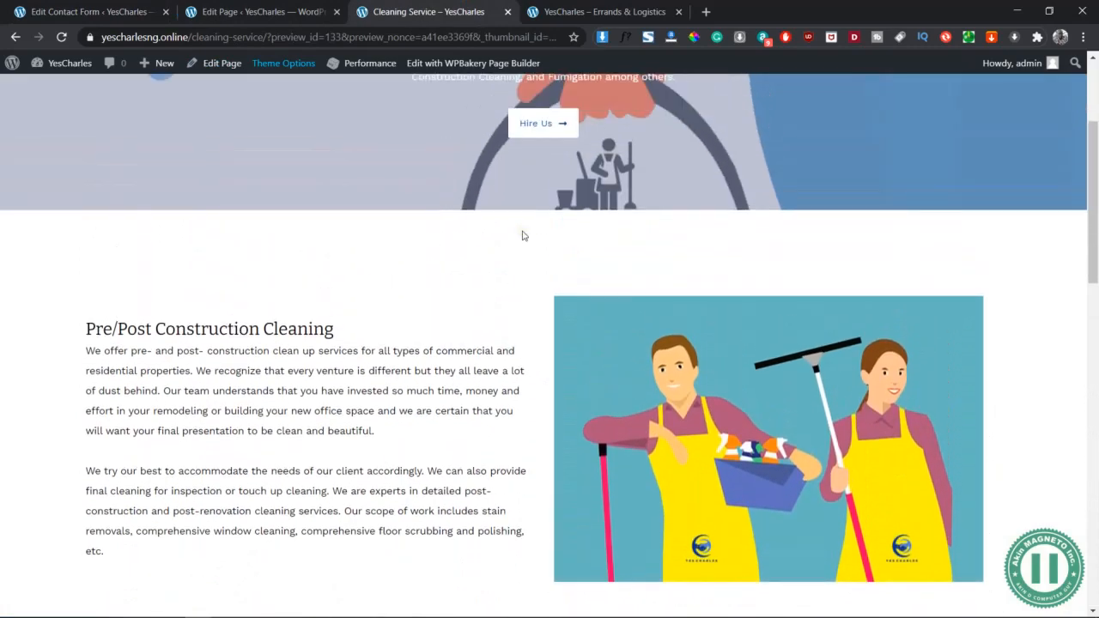
scroll(523, 234, "down", 3)
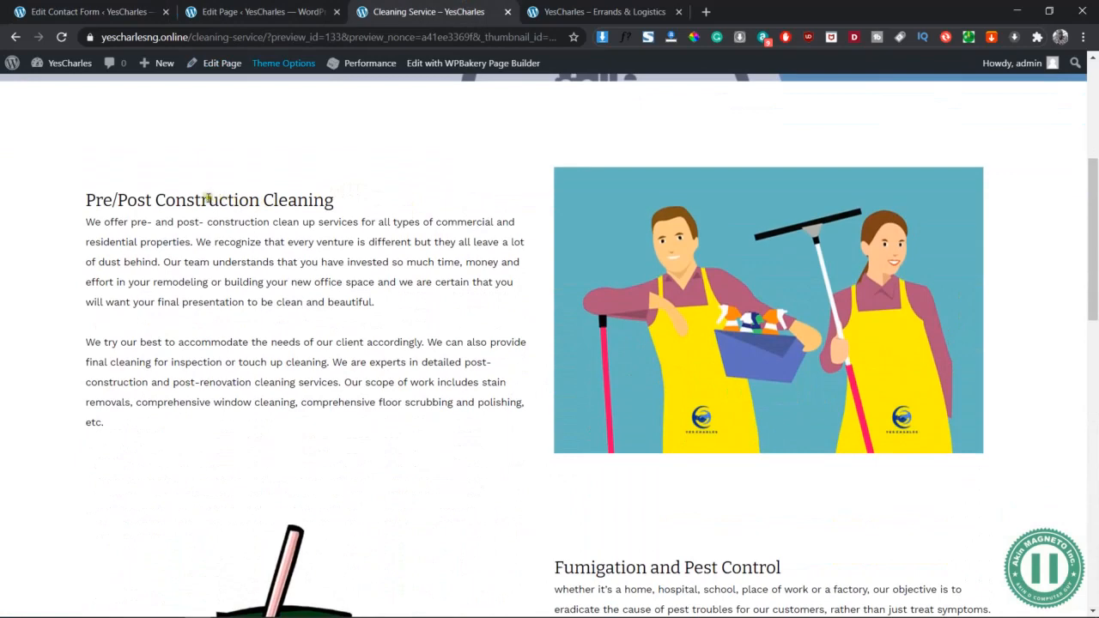
triple_click(241, 206)
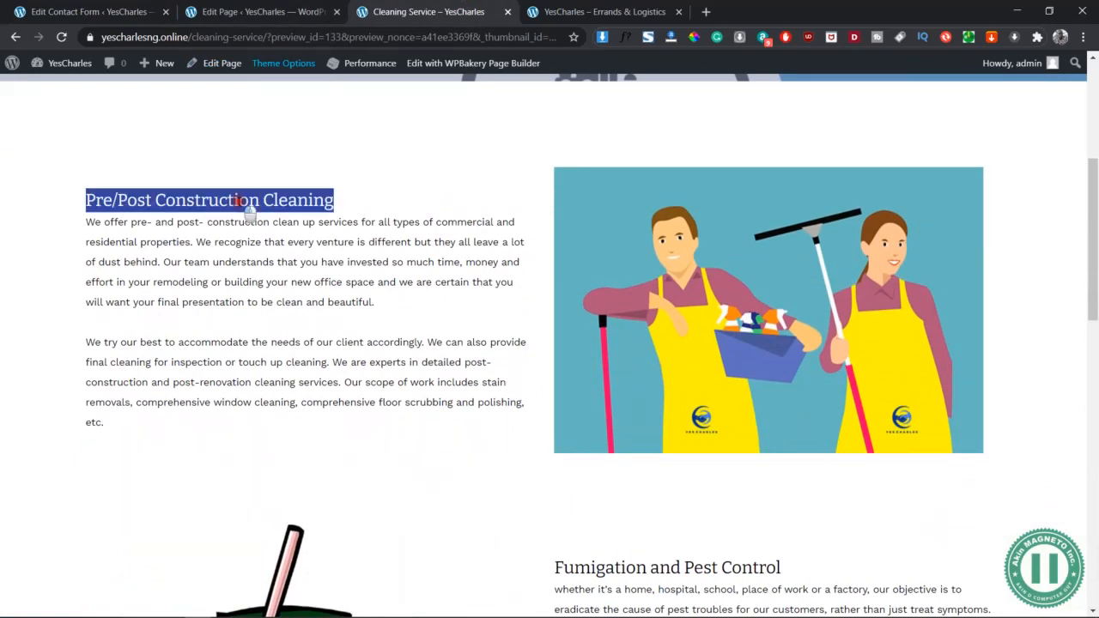
left_click(444, 292)
scroll(444, 294, "down", 6)
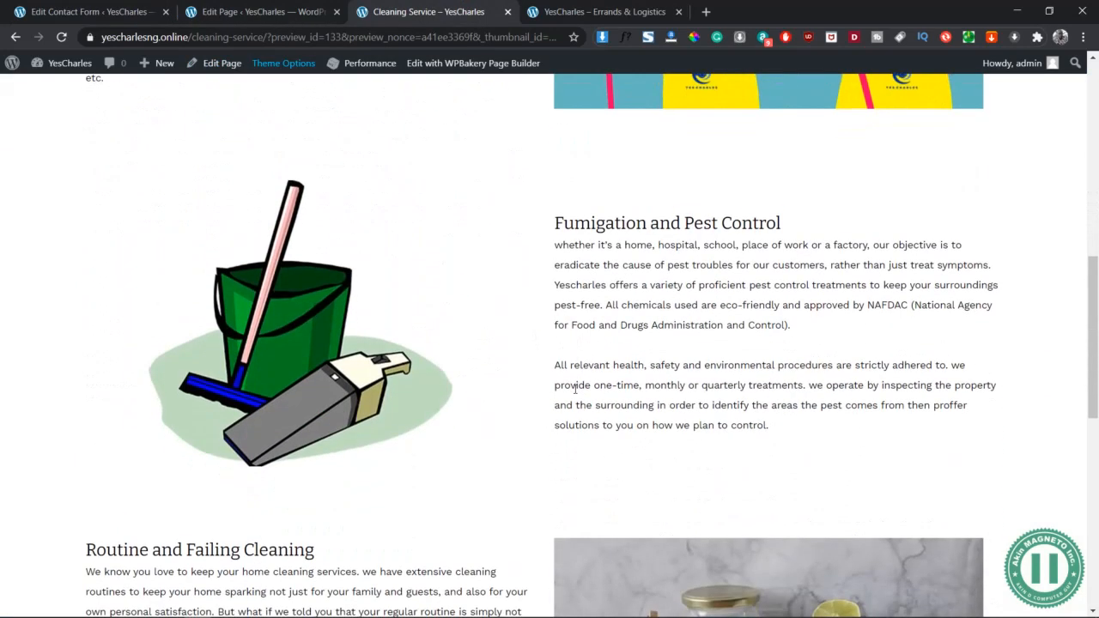
scroll(575, 389, "down", 6)
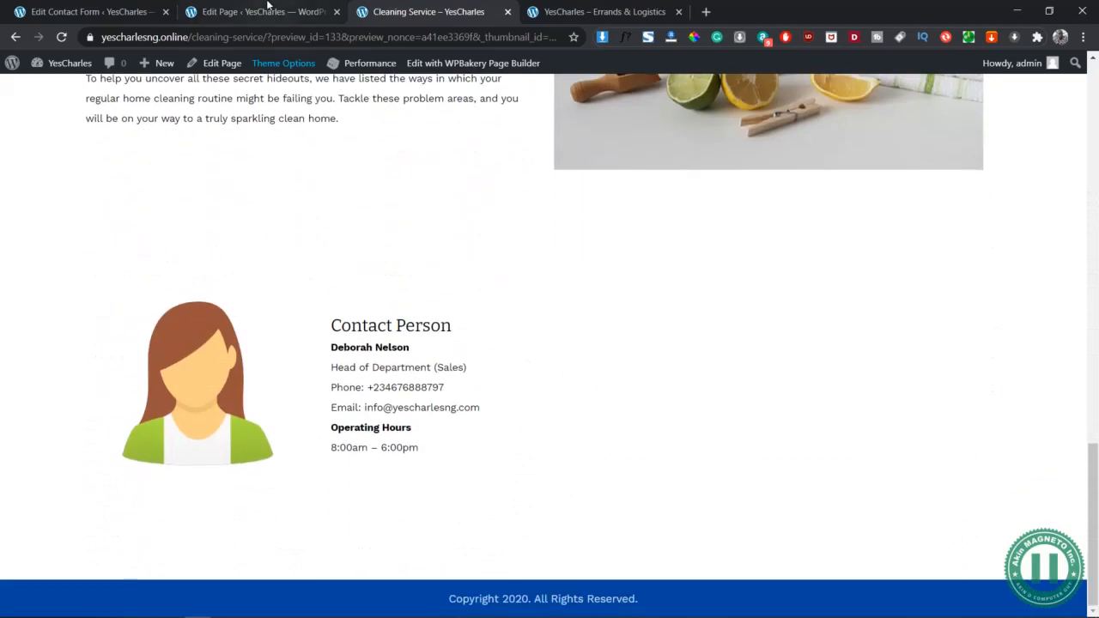
key("ctrl+shift+Tab")
key("ctrl+shift+Tab")
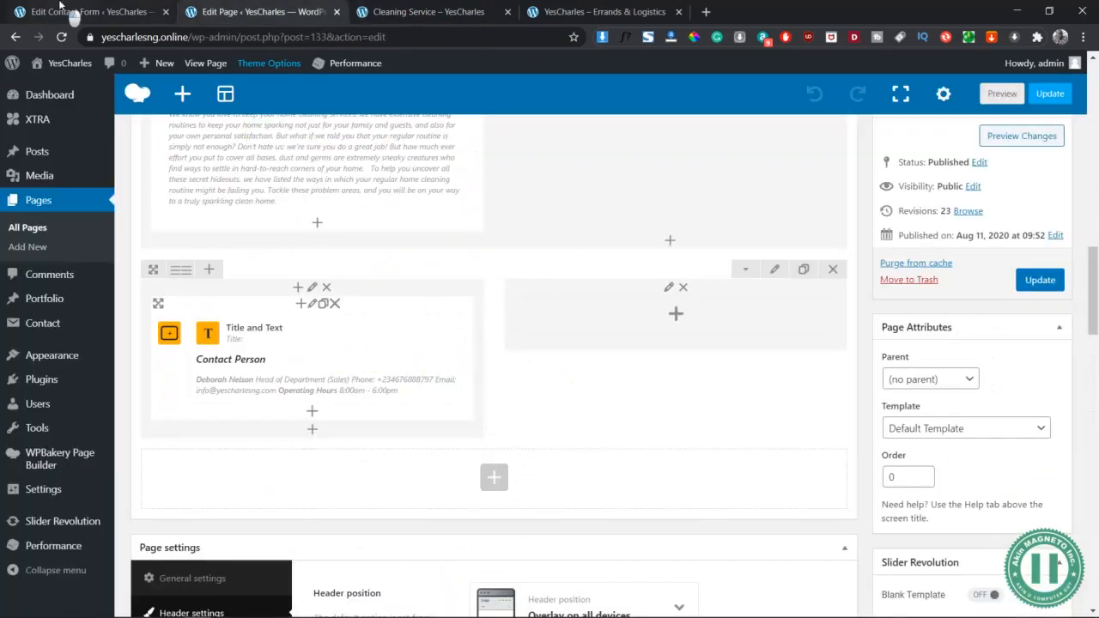
Add an empty line after the Location field and open the drop-down generator for menu-485
left_click(484, 369)
key("Return")
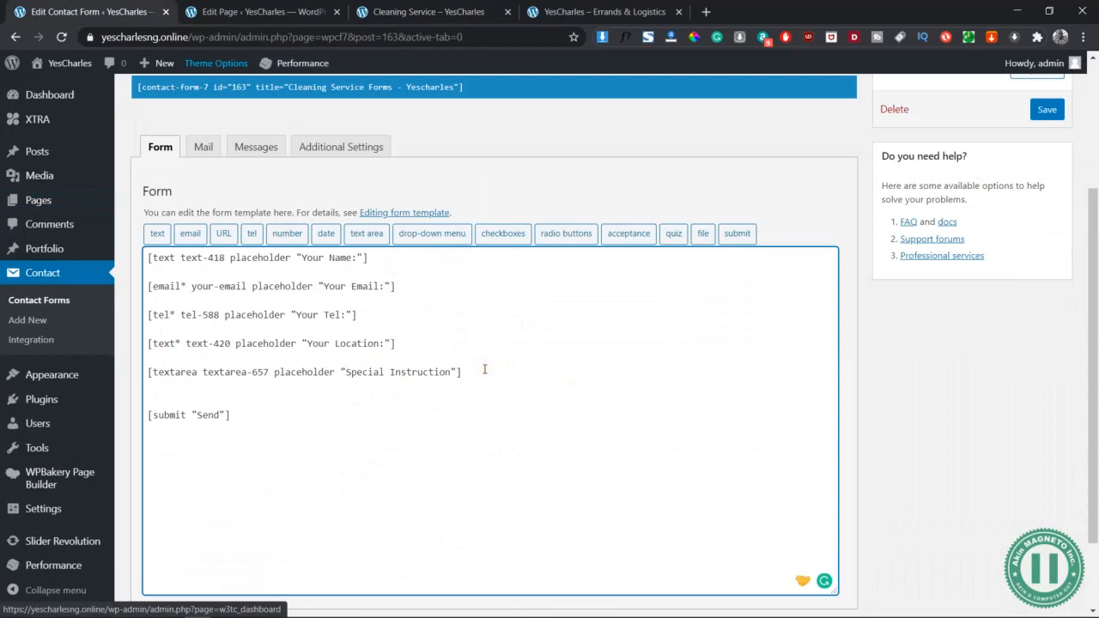
key("BackSpace")
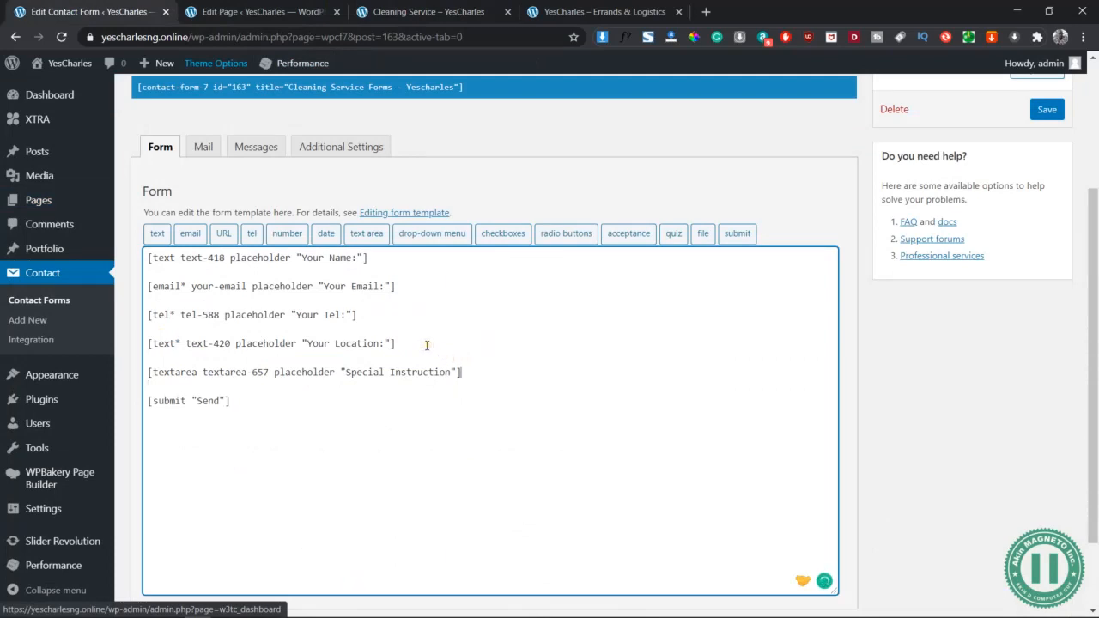
left_click(396, 341)
key("Return")
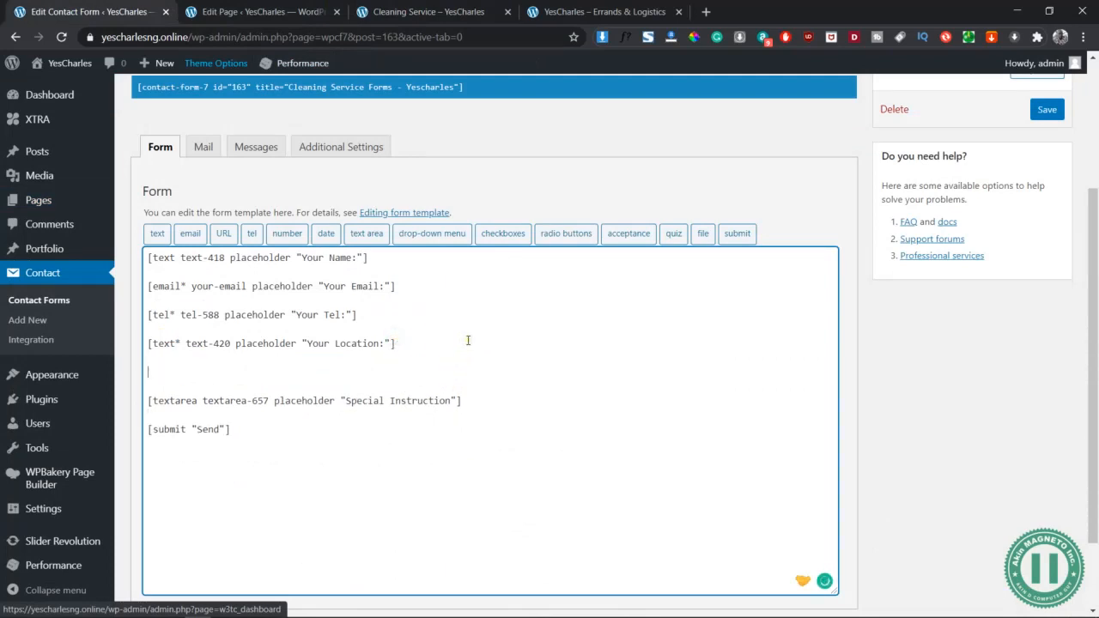
left_click(438, 234)
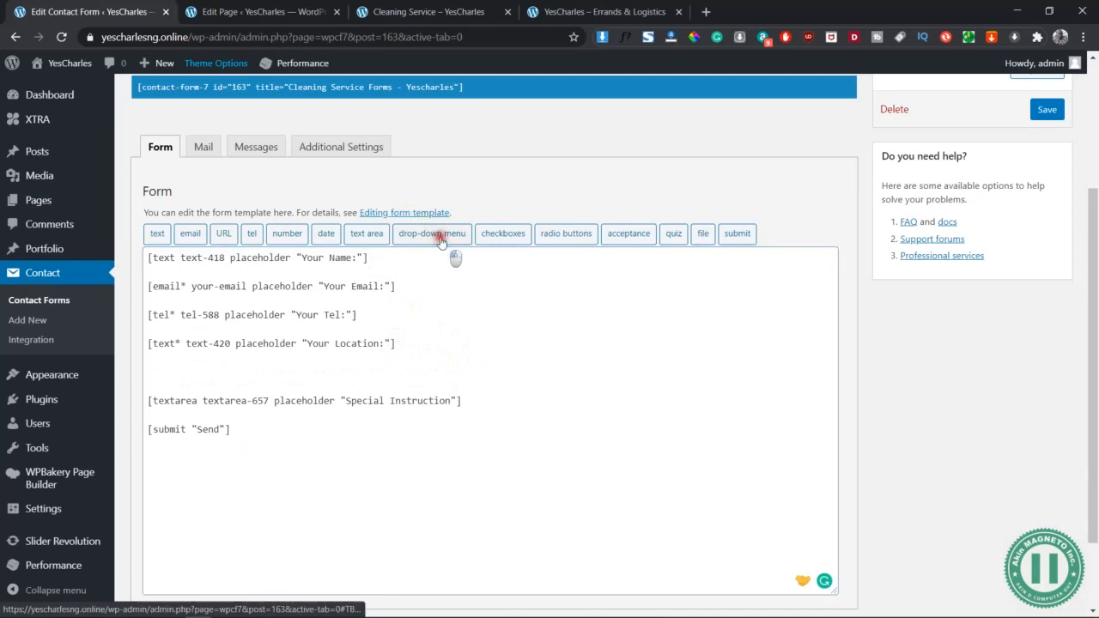
left_click(451, 223)
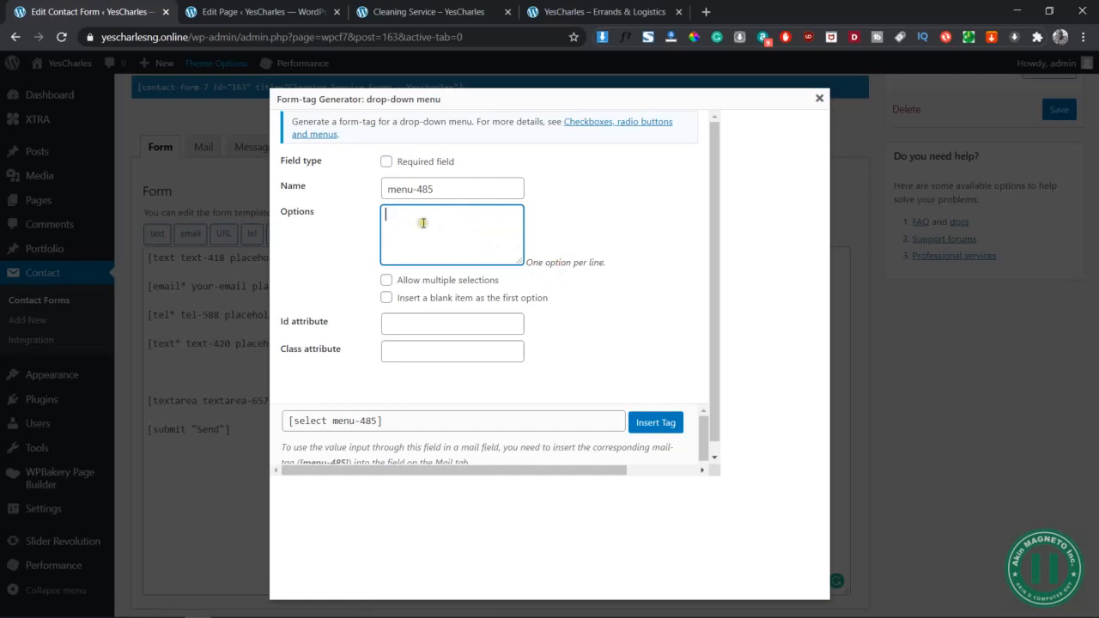
Make the drop-down required and paste Pre/post construction cleaning and Fumigation and pest control from Word as options
left_click(386, 161)
left_click(429, 212)
key("alt+Tab")
key("alt+Tab")
key("alt+Tab")
key("alt+Tab")
key("alt+Tab")
key("alt+Tab")
key("alt+Tab")
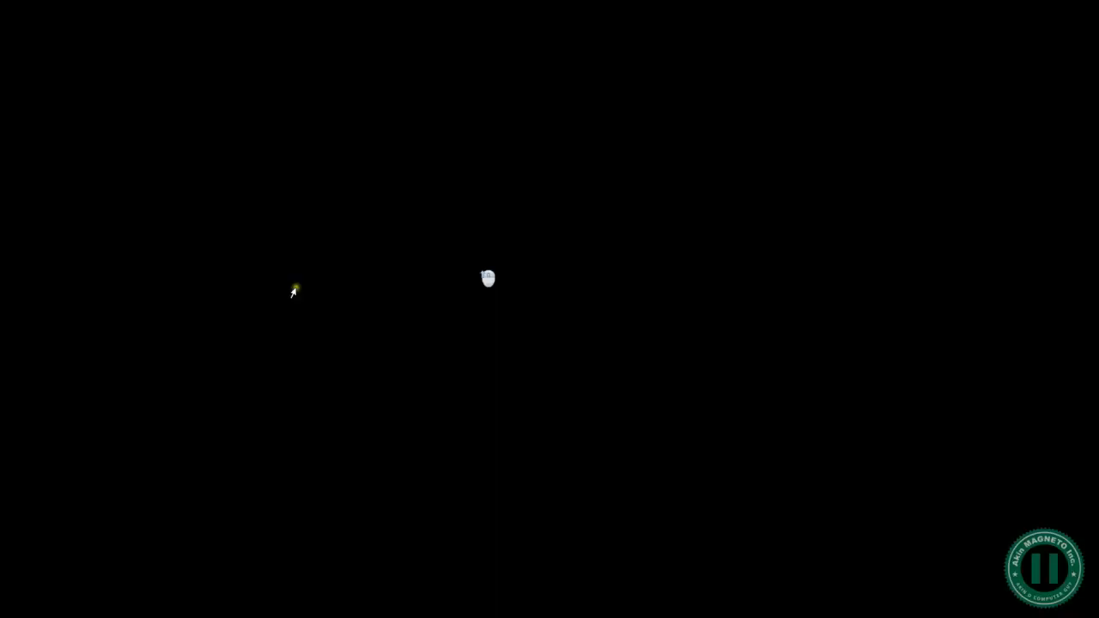
left_click(294, 292)
key("alt+Tab")
key("alt+Tab")
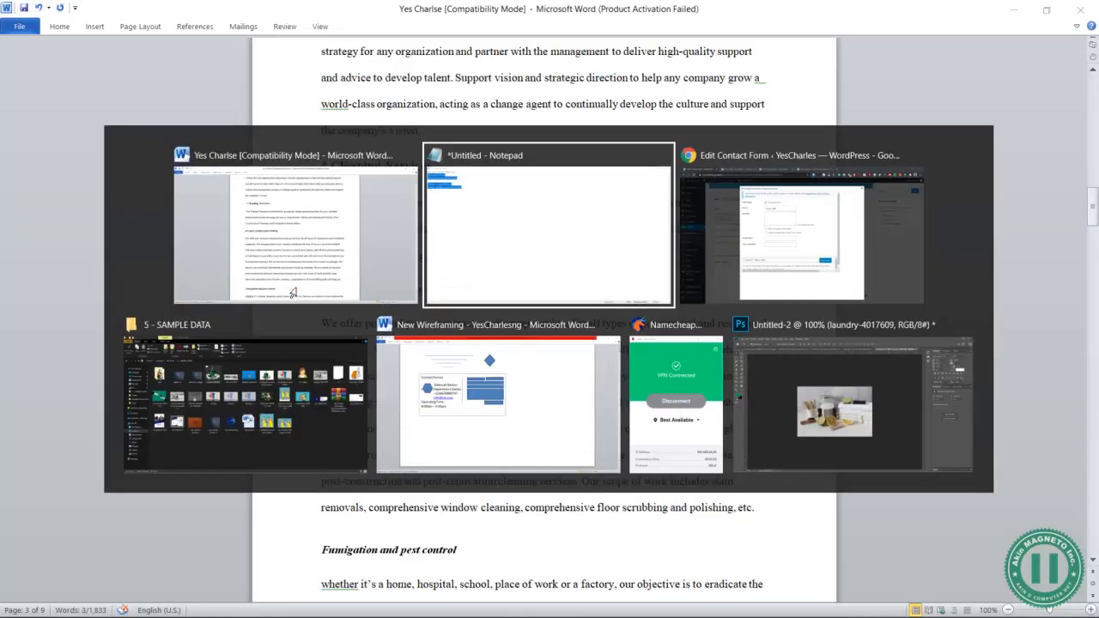
type("pre/post  construction cleaning")
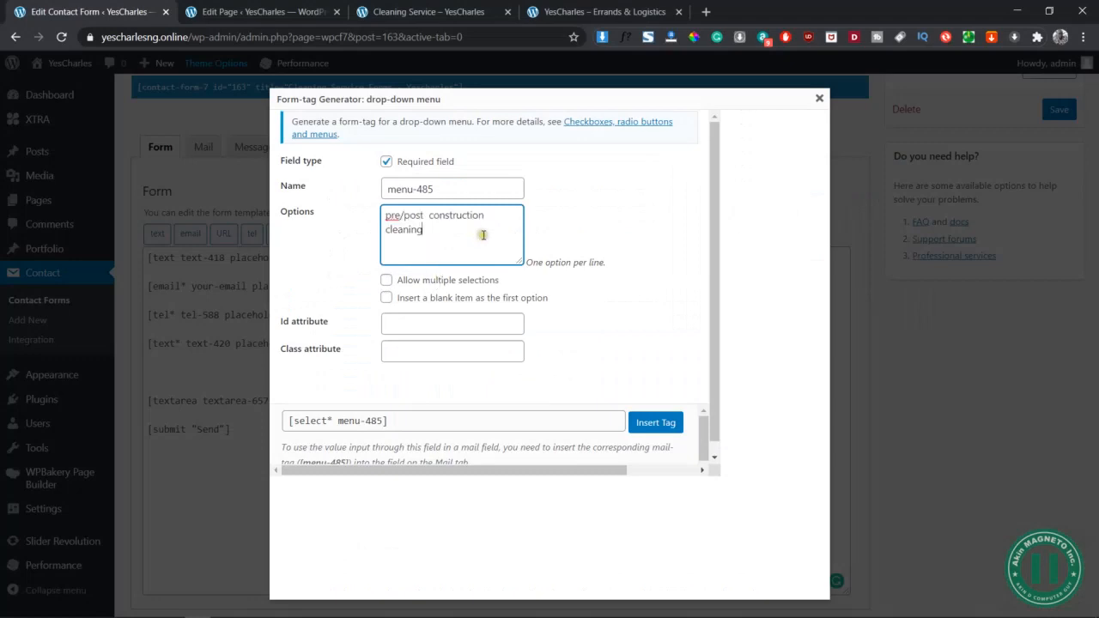
key("alt+Tab")
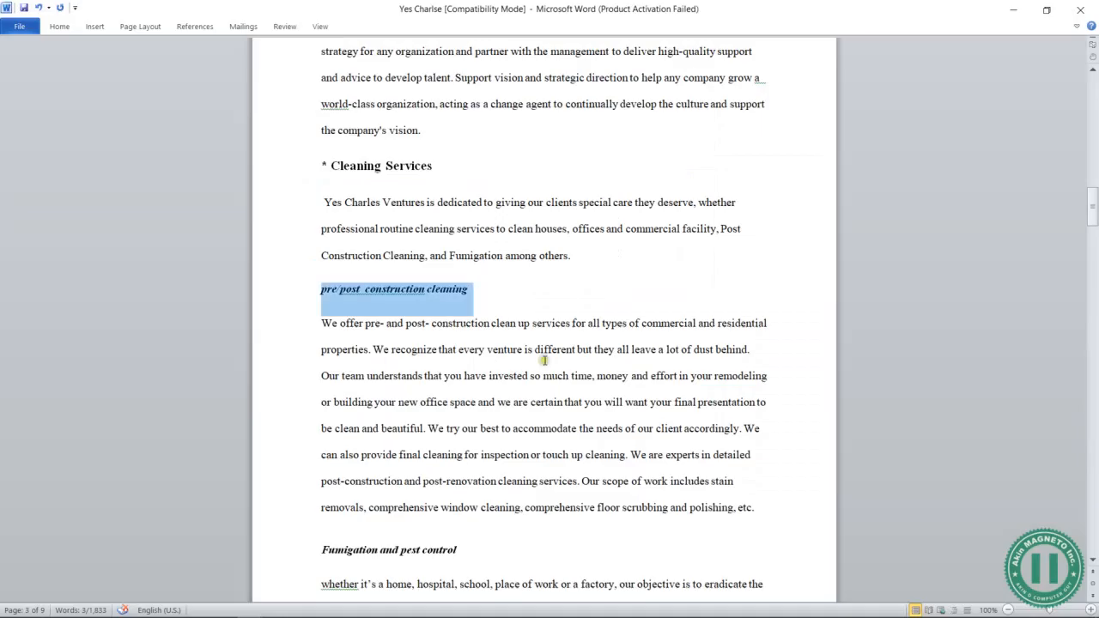
left_click(296, 549)
key("ctrl+c")
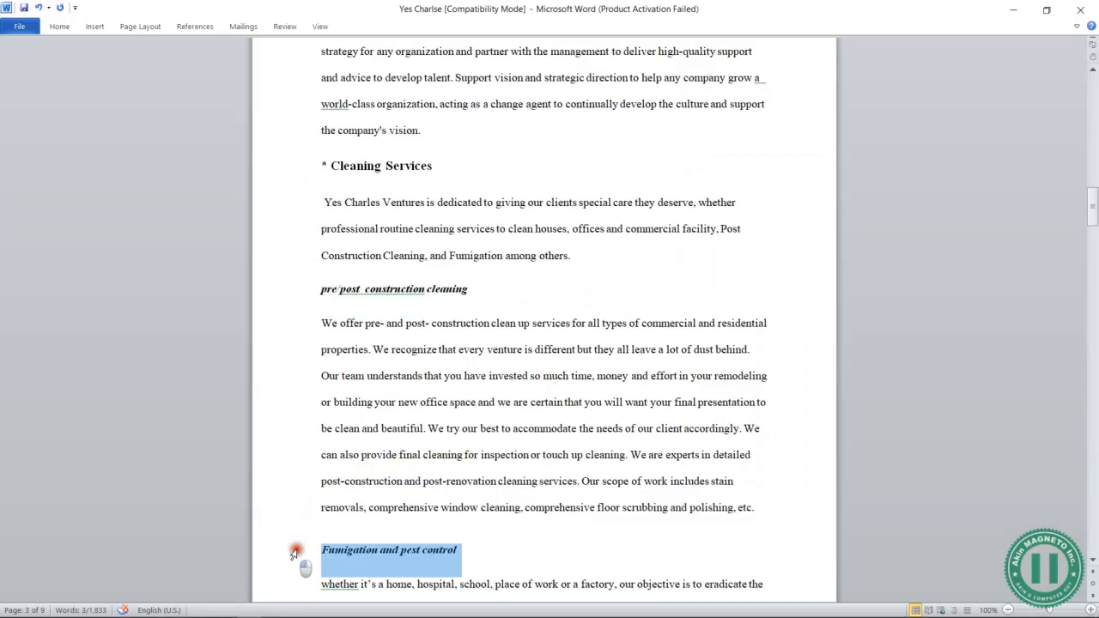
key("alt+Tab")
key("Return")
key("ctrl+v")
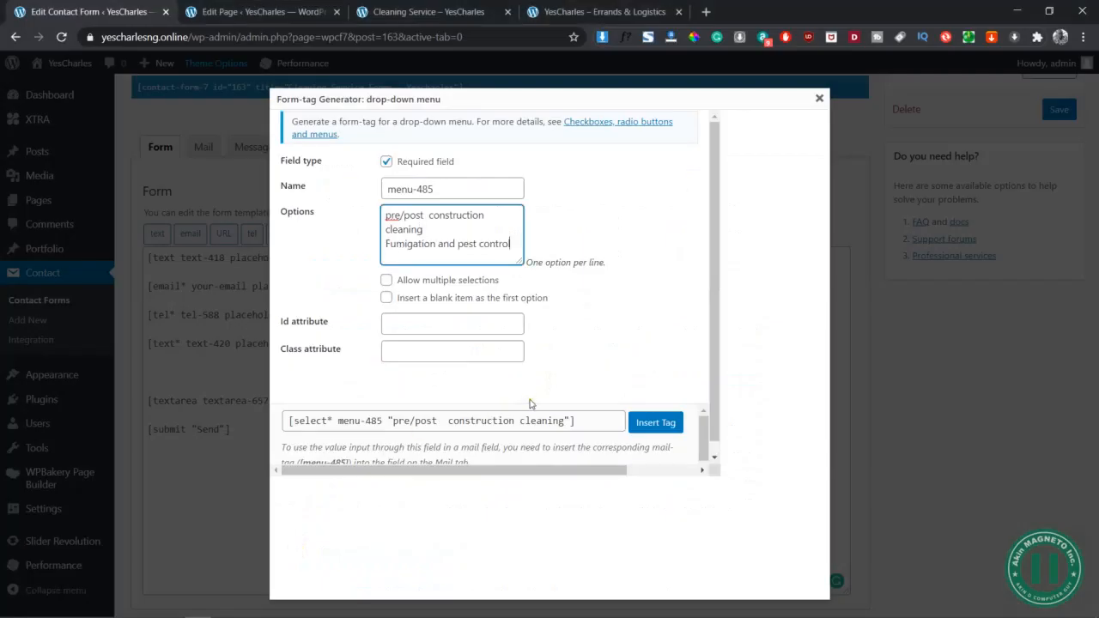
Copy Routine and failing Cleaning from Word and paste it as the third option
key("alt+Tab")
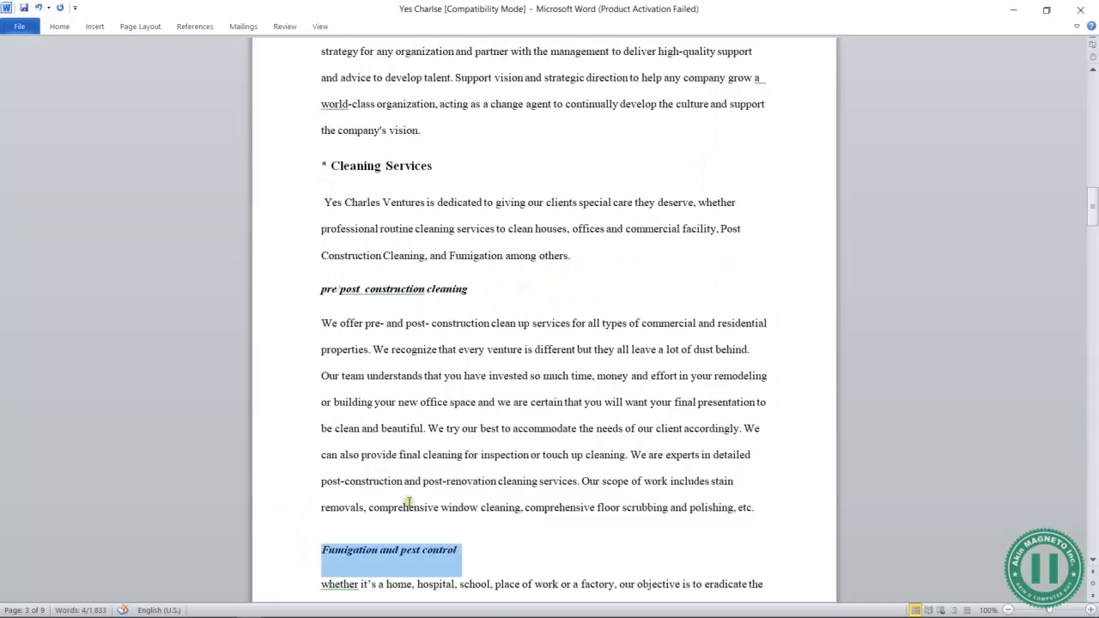
scroll(409, 502, "down", 10)
left_click(294, 462)
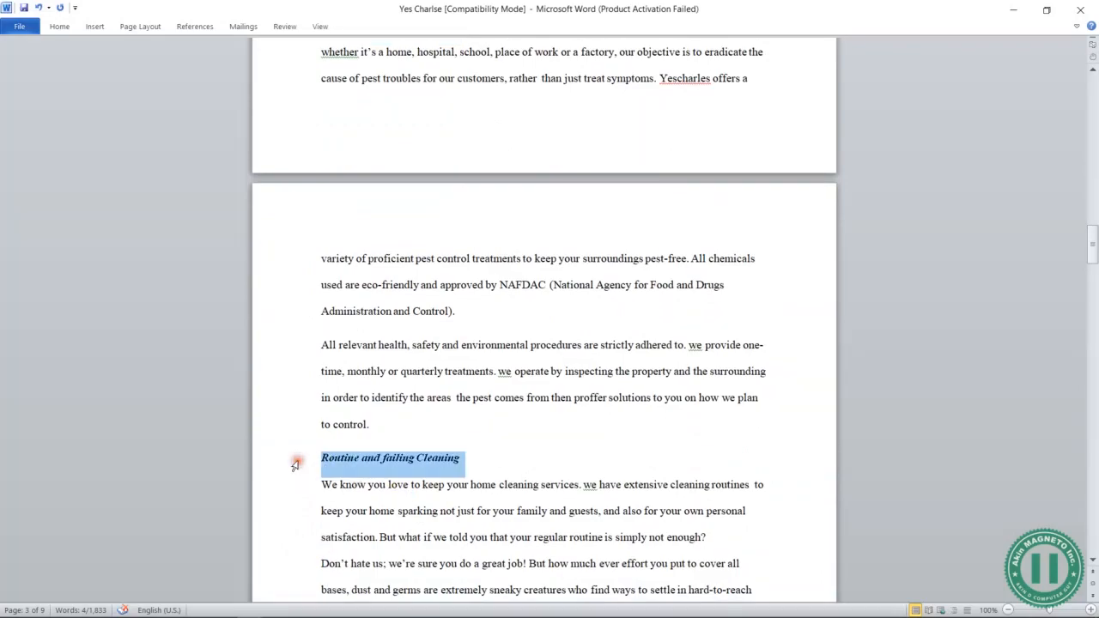
key("ctrl+c")
key("alt+Tab")
key("Return")
key("ctrl+v")
Fix the option capitalisation to Post, Pest and Control, and edit the word failing
scroll(451, 237, "up", 2)
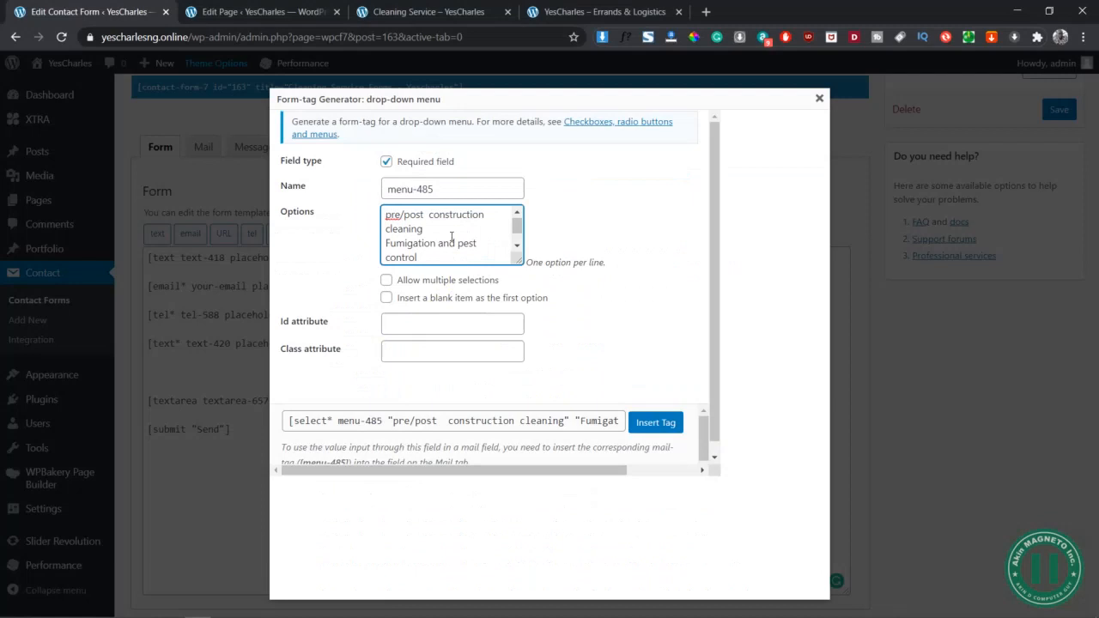
left_click(404, 215)
key("Delete")
type("P")
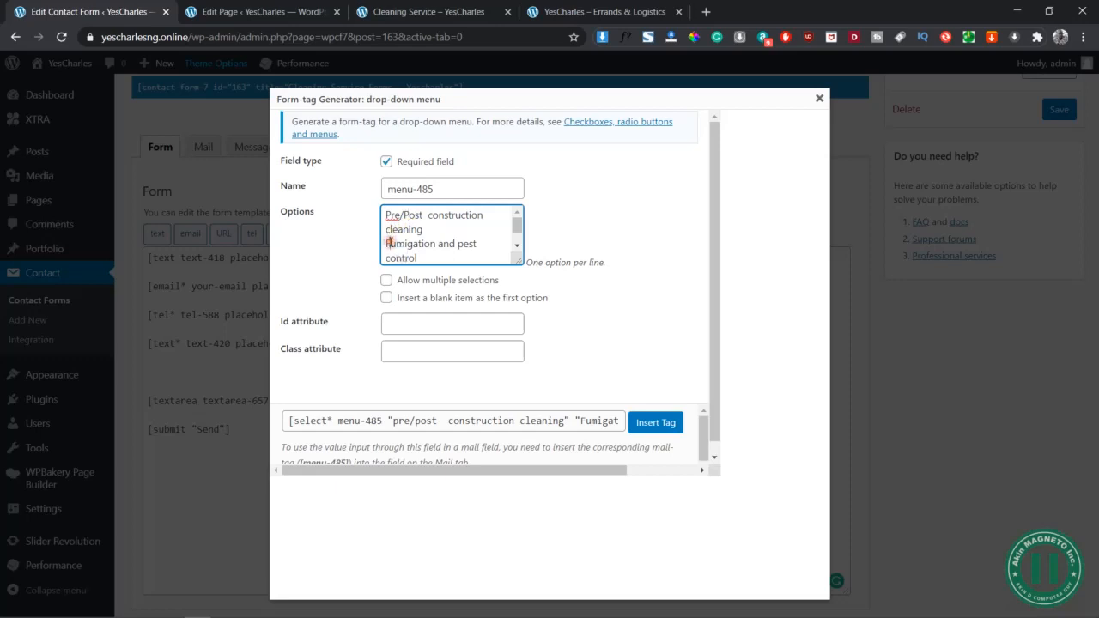
left_click(467, 245)
key("BackSpace")
type("P")
scroll(467, 246, "down", 1)
left_click(393, 230)
key("BackSpace")
type("C")
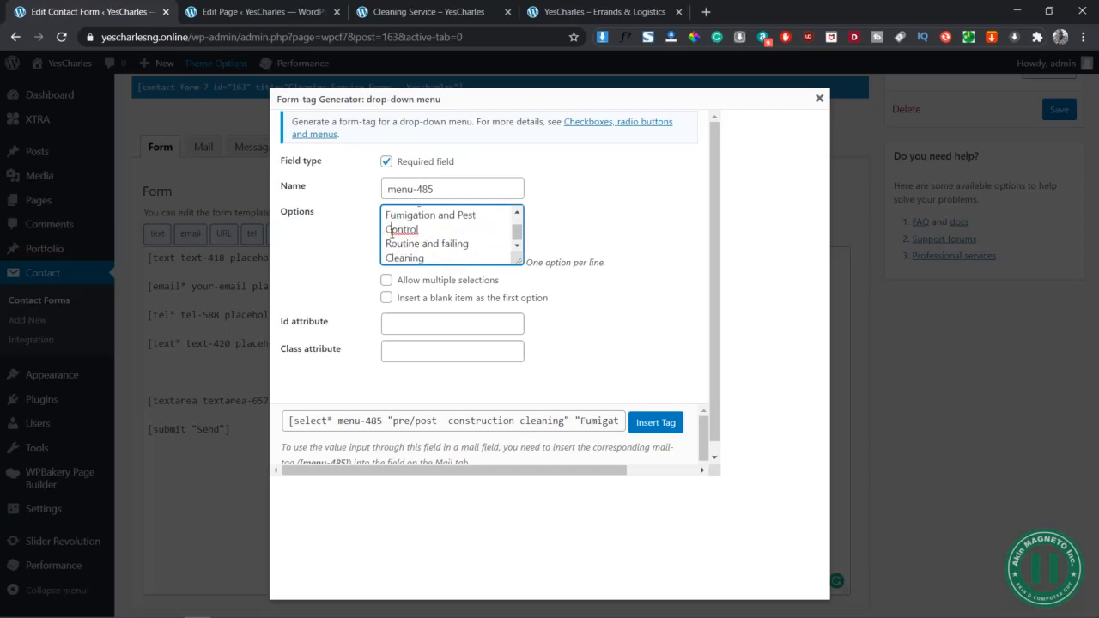
left_click(447, 244)
key("BackSpace")
Space out 'Pre / Post' and regenerate the menu-485 drop-down tag with the corrected options
left_click(622, 278)
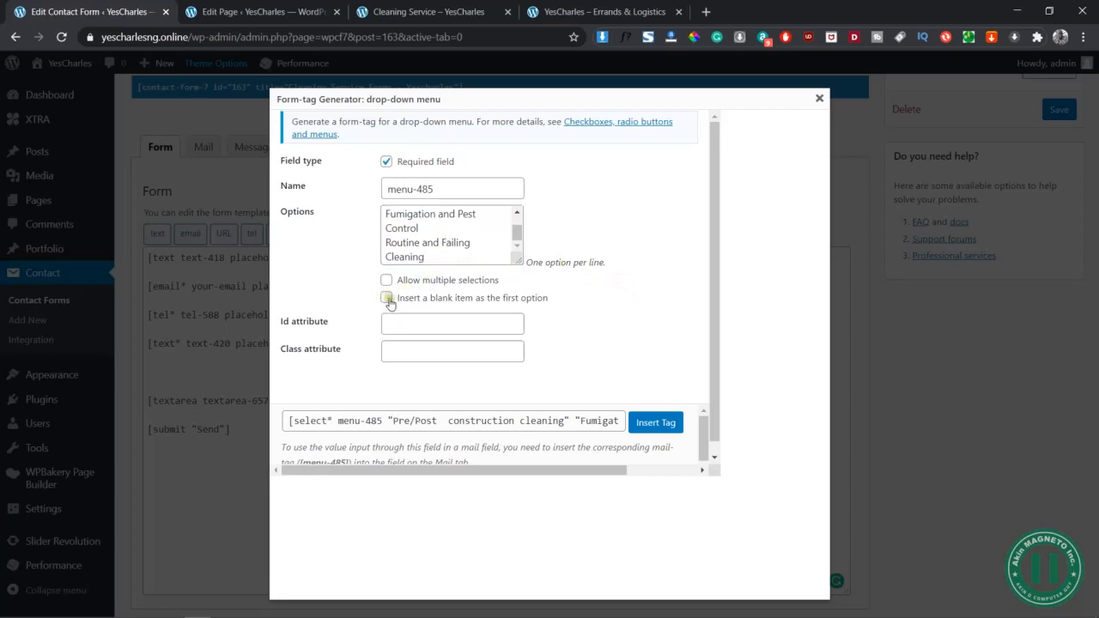
scroll(451, 224, "up", 1)
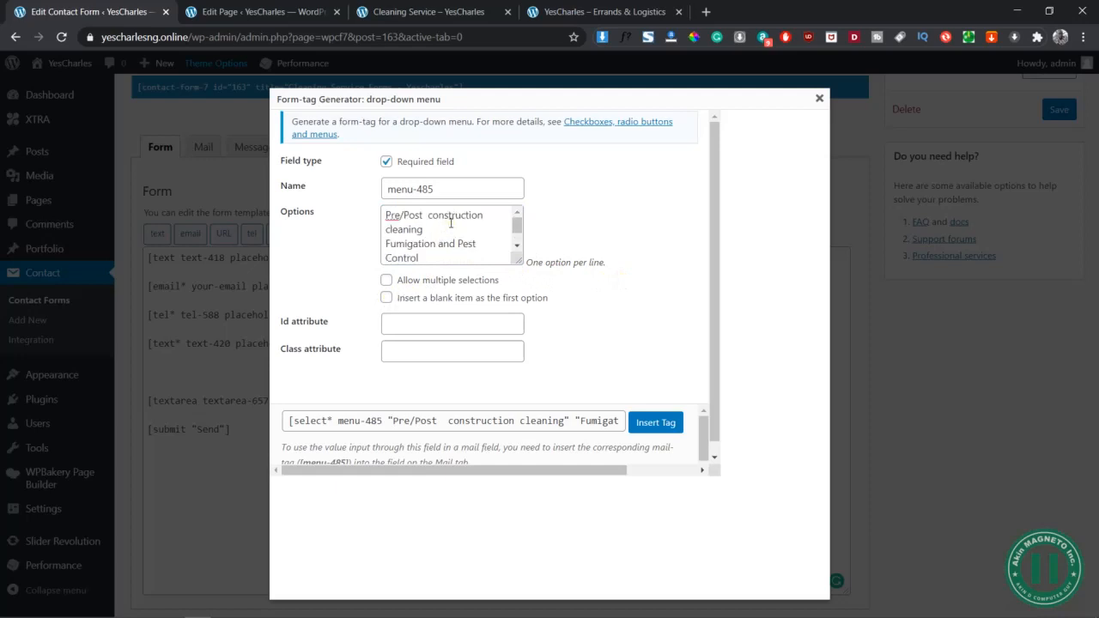
left_click(402, 214)
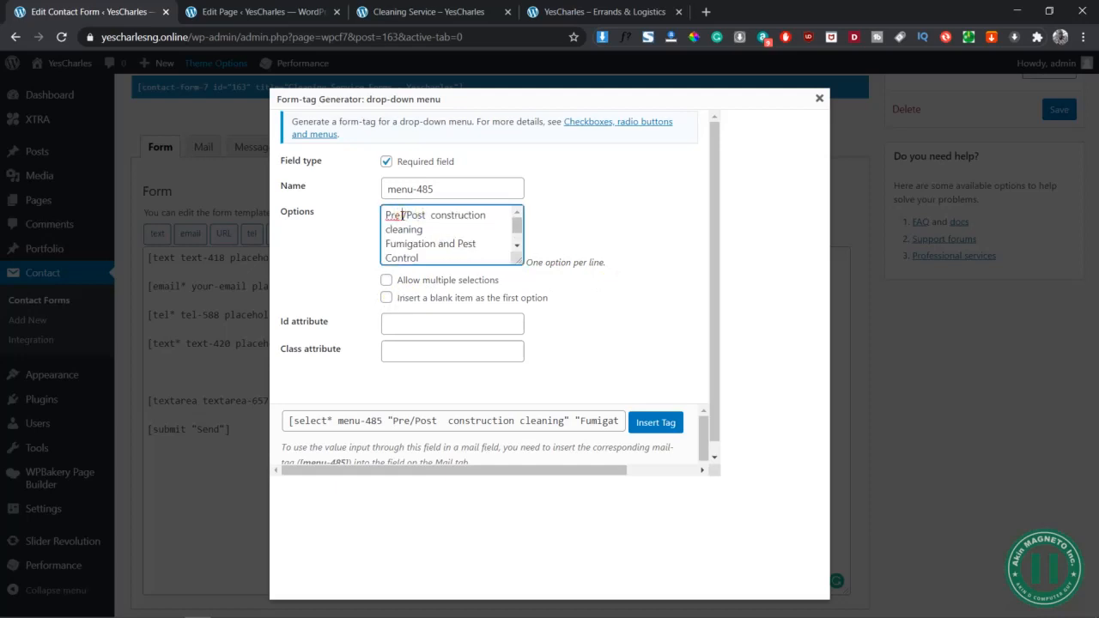
left_click(407, 215)
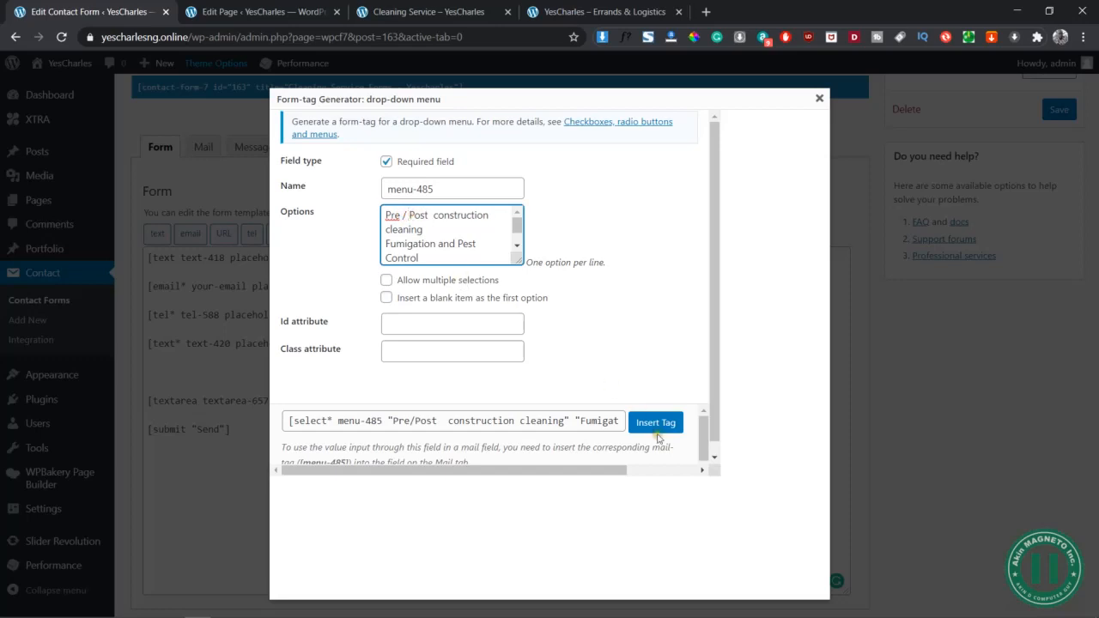
left_click(488, 352)
left_click(584, 319)
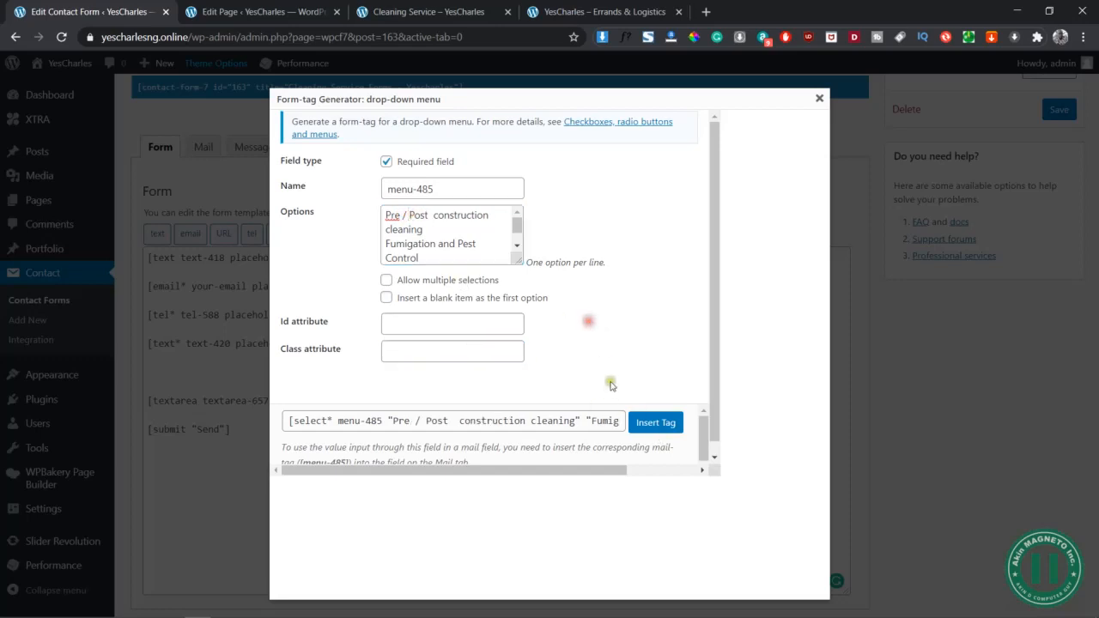
Insert the menu-485 tag between Location and Special Instruction, save the form, and go back to the page editor
left_click(656, 423)
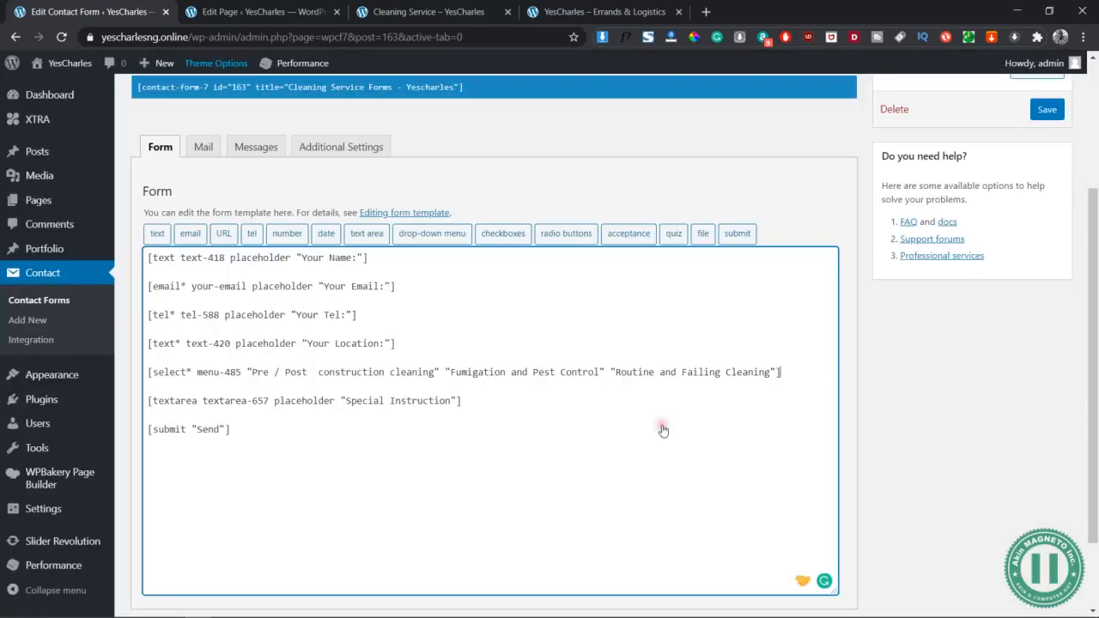
left_click(1063, 118)
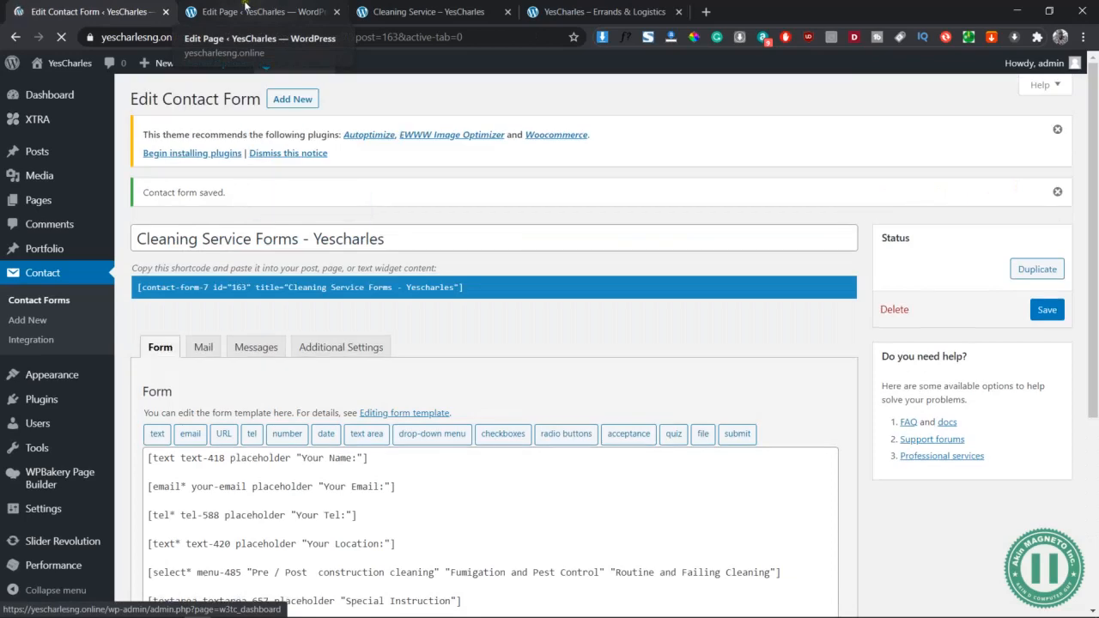
left_click(244, 12)
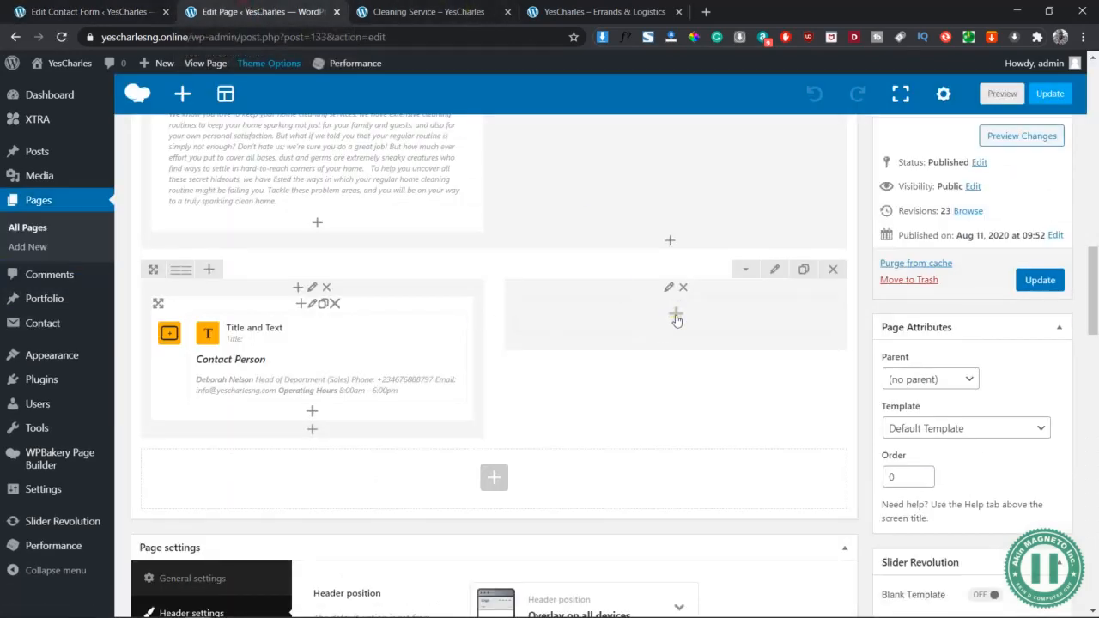
Add a Contact Form 7 Pro element to the empty Contact Person column via a 'contact' search
left_click(677, 316)
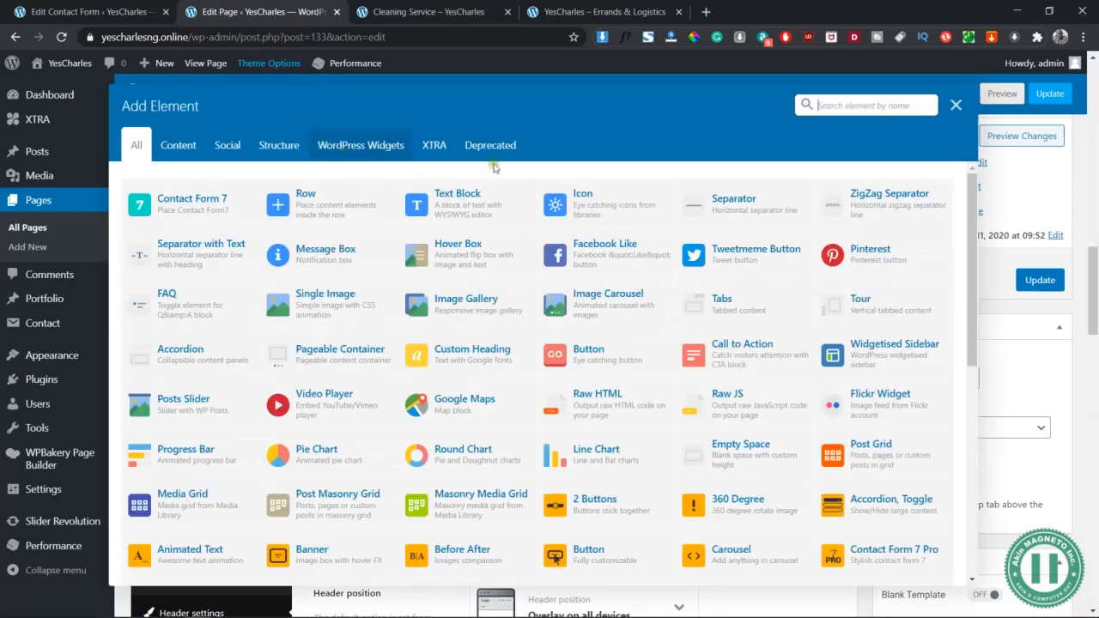
left_click(845, 104)
type("contact")
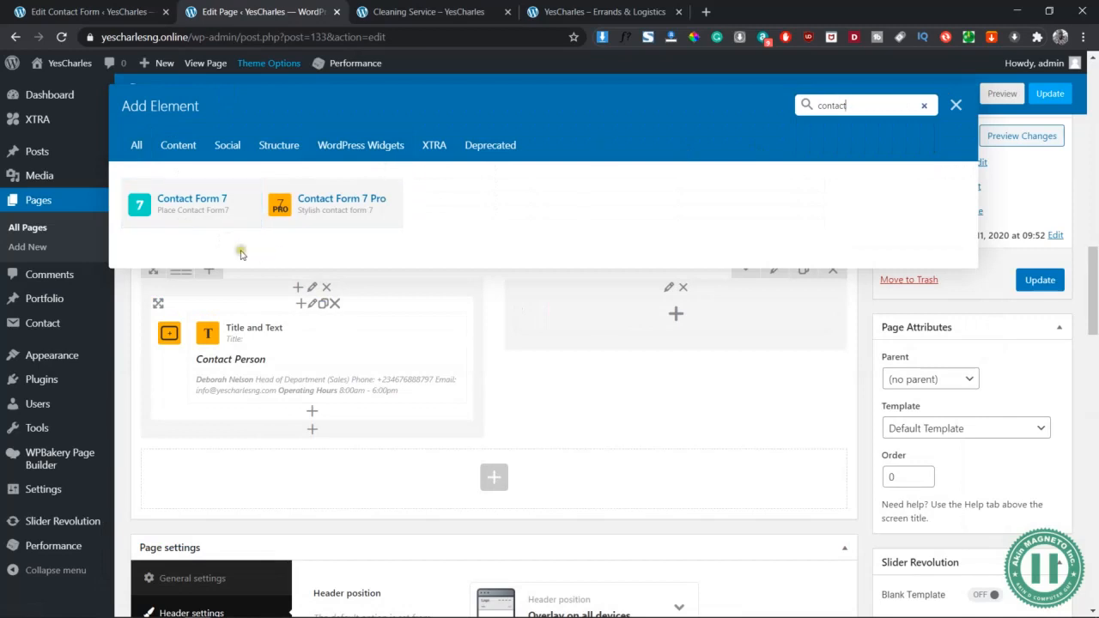
left_click(343, 203)
Set the element to the Cleaning Service Forms - Yescharles form, save, and preview the page
left_click(733, 225)
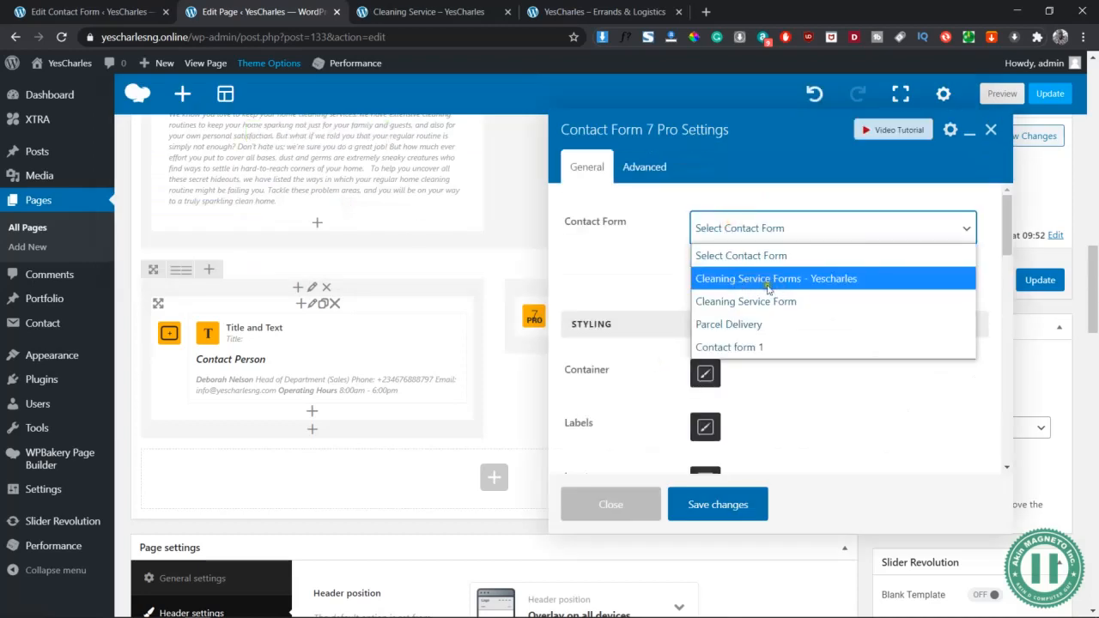
left_click(805, 286)
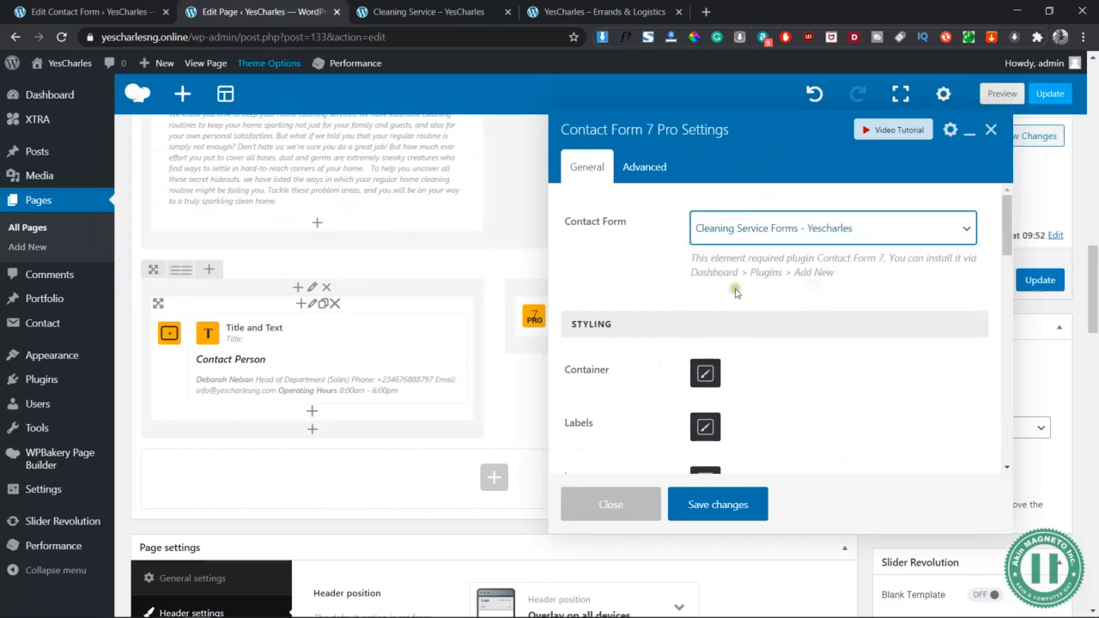
left_click(730, 509)
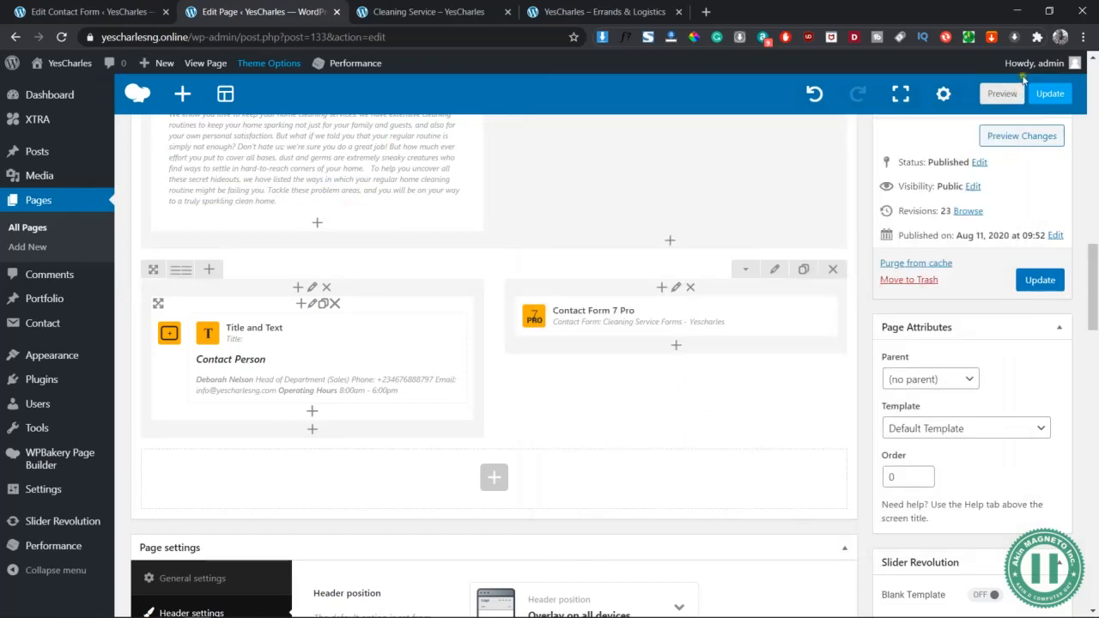
left_click(1001, 94)
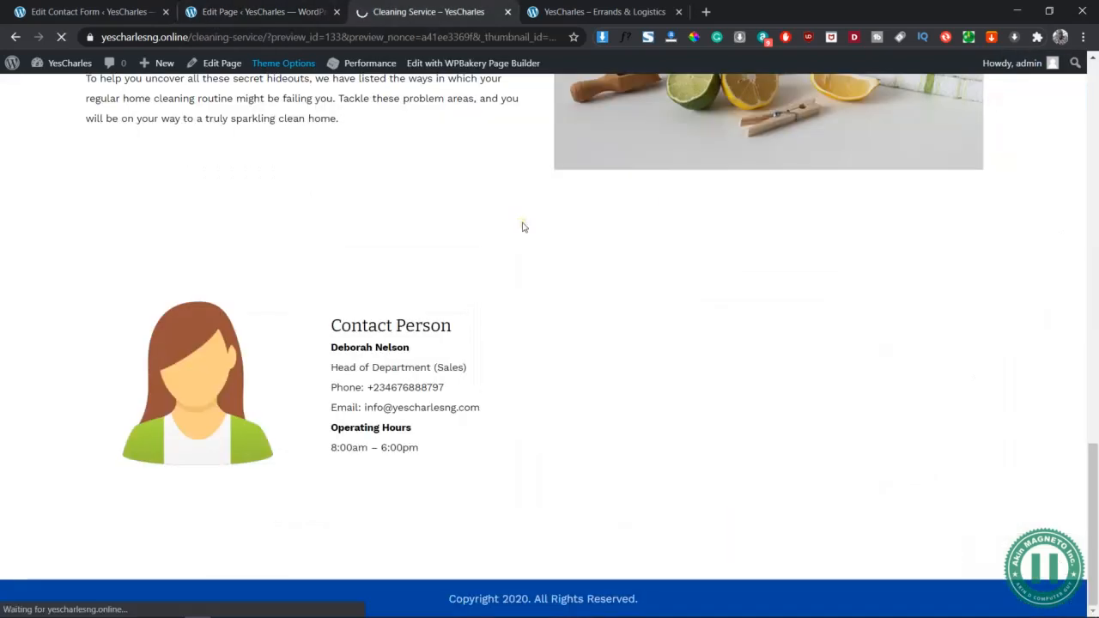
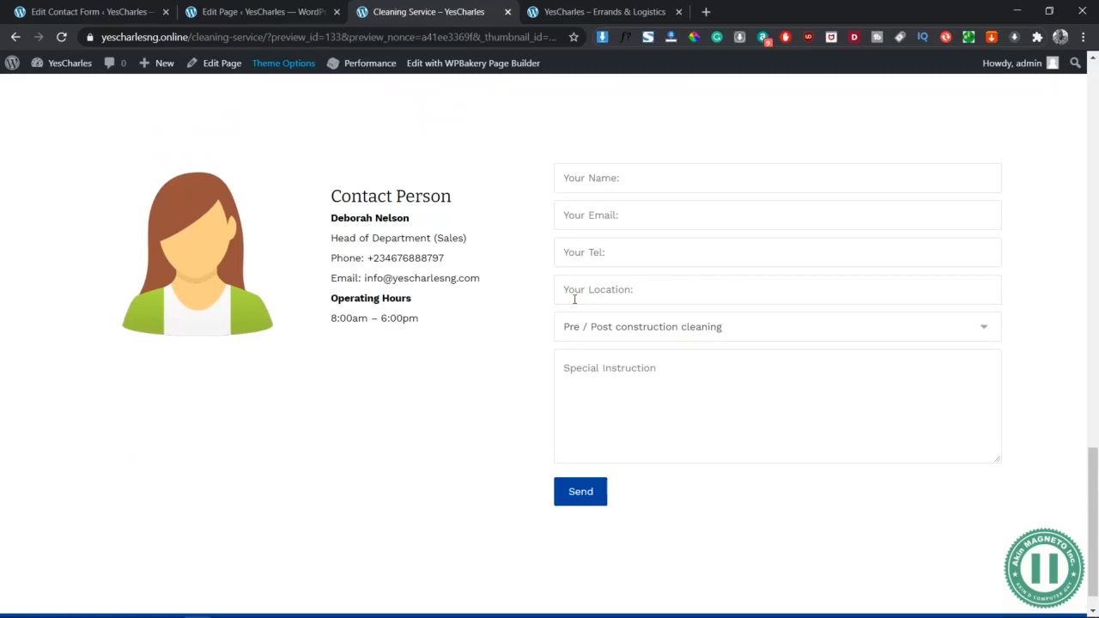
Test the Your Name field, service dropdown and Special Instruction box in the preview, then return to the editor
left_click(266, 11)
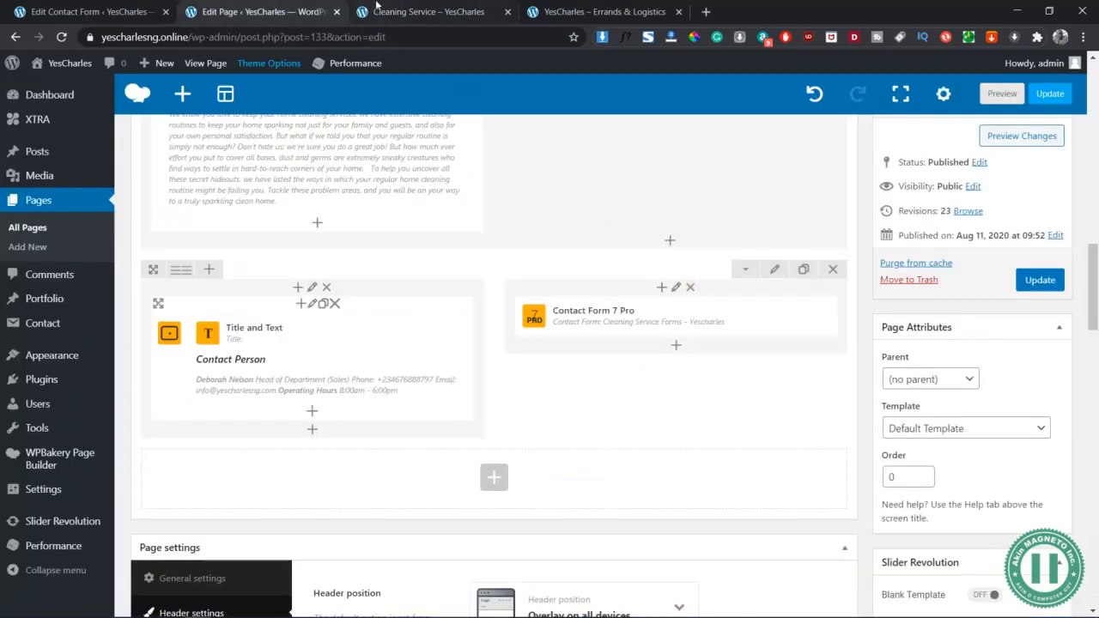
key("ctrl+Tab")
left_click(573, 177)
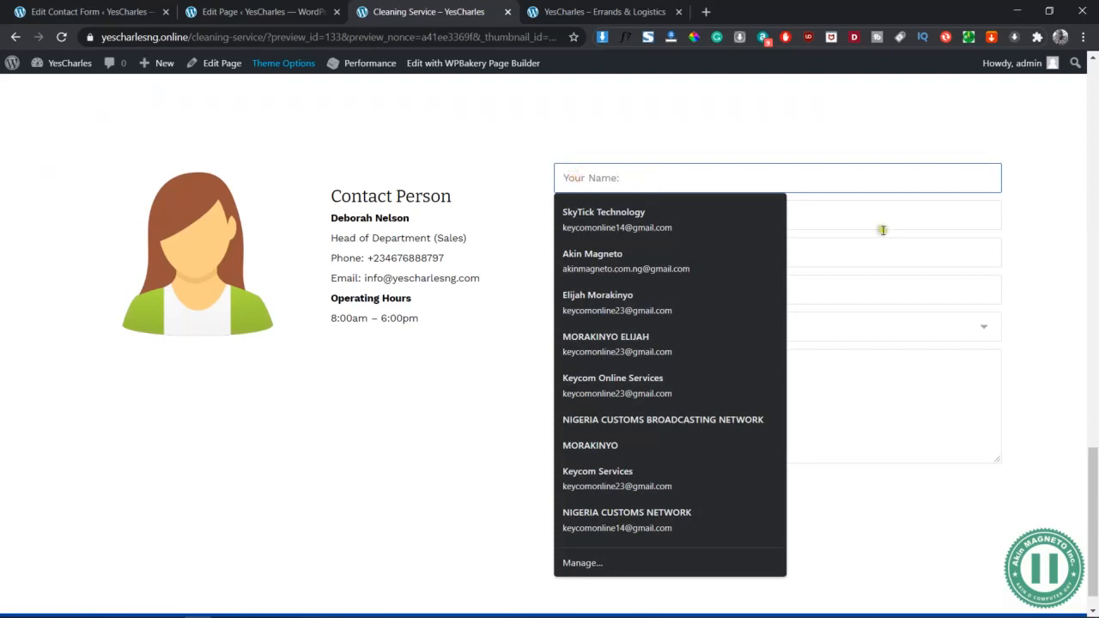
key("Tab")
key("Tab")
key("Tab")
key("Tab")
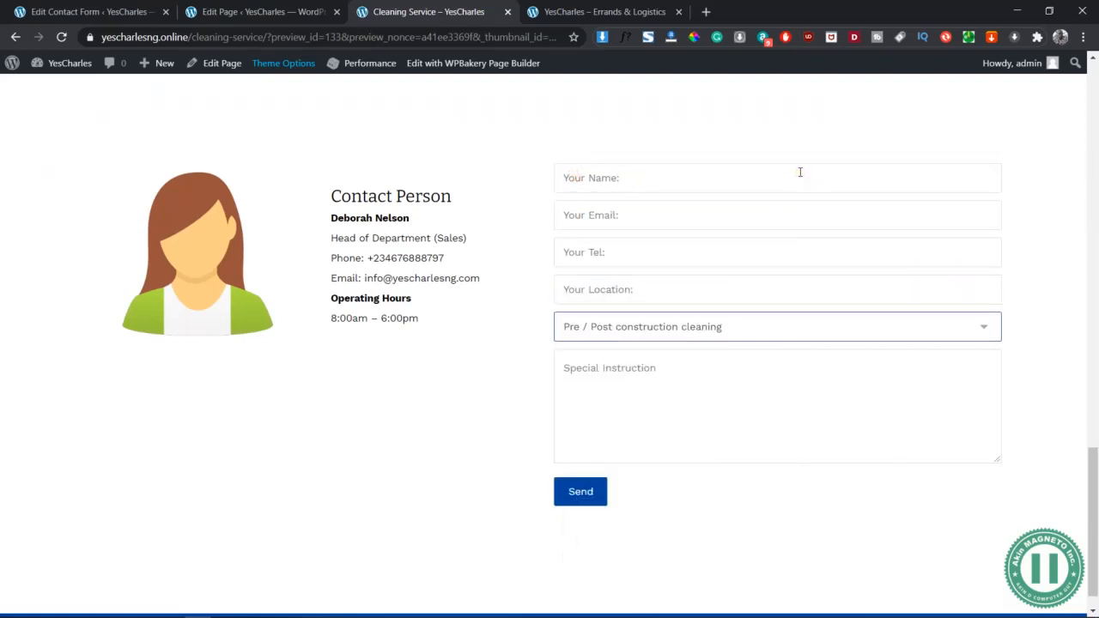
left_click(799, 327)
left_click(799, 327)
left_click(799, 328)
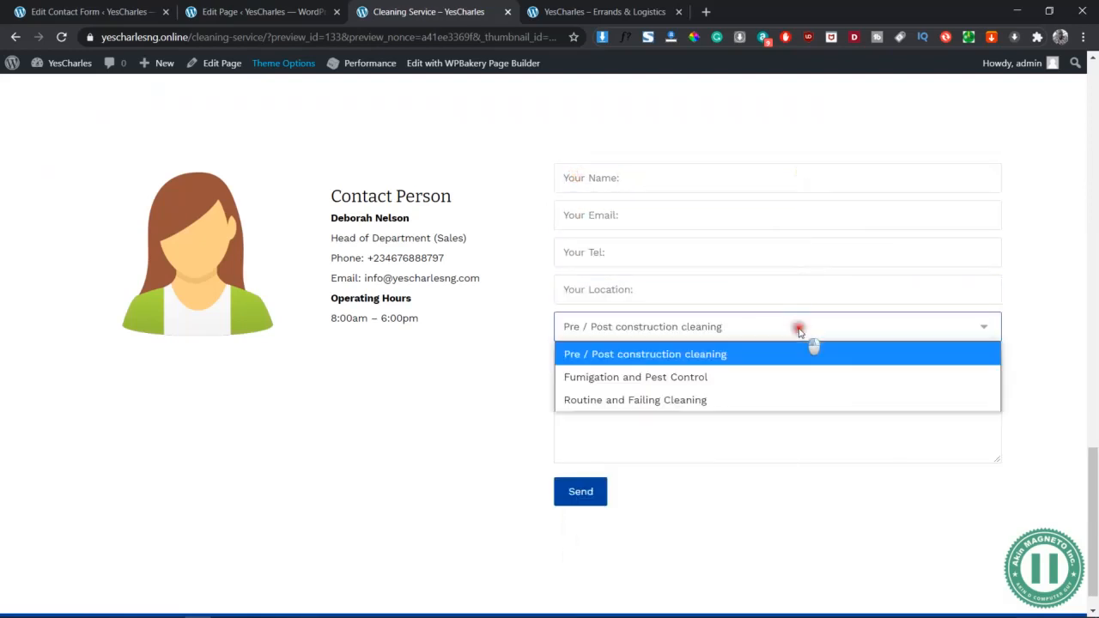
left_click(798, 327)
left_click(683, 385)
key("ctrl+shift+Tab")
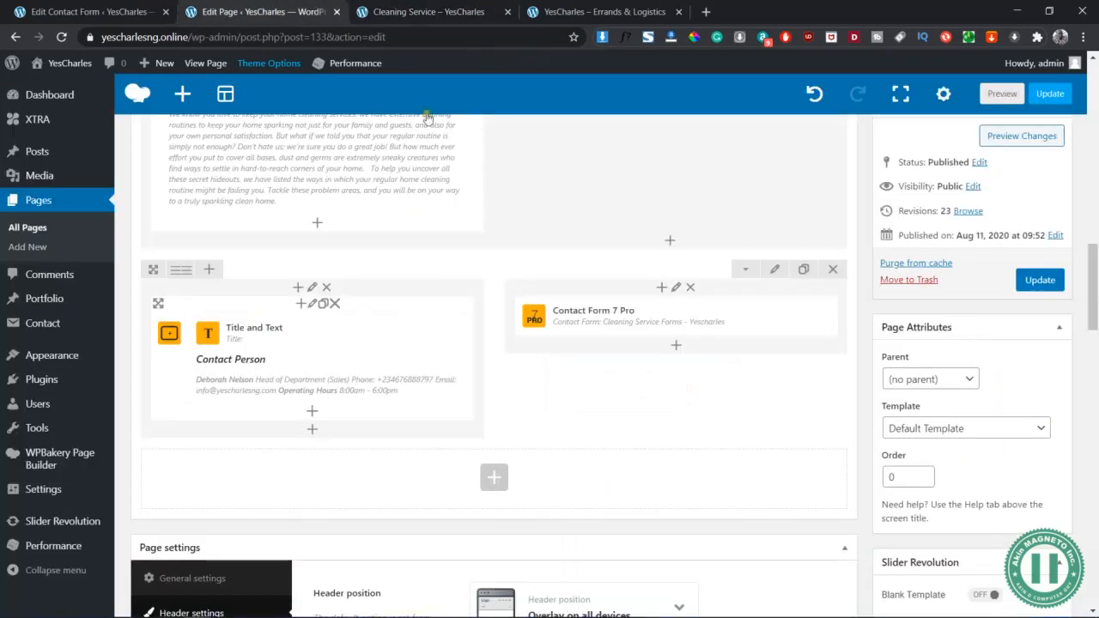
Give the Contact Form 7 Pro element's input fields blue text
left_click(704, 318)
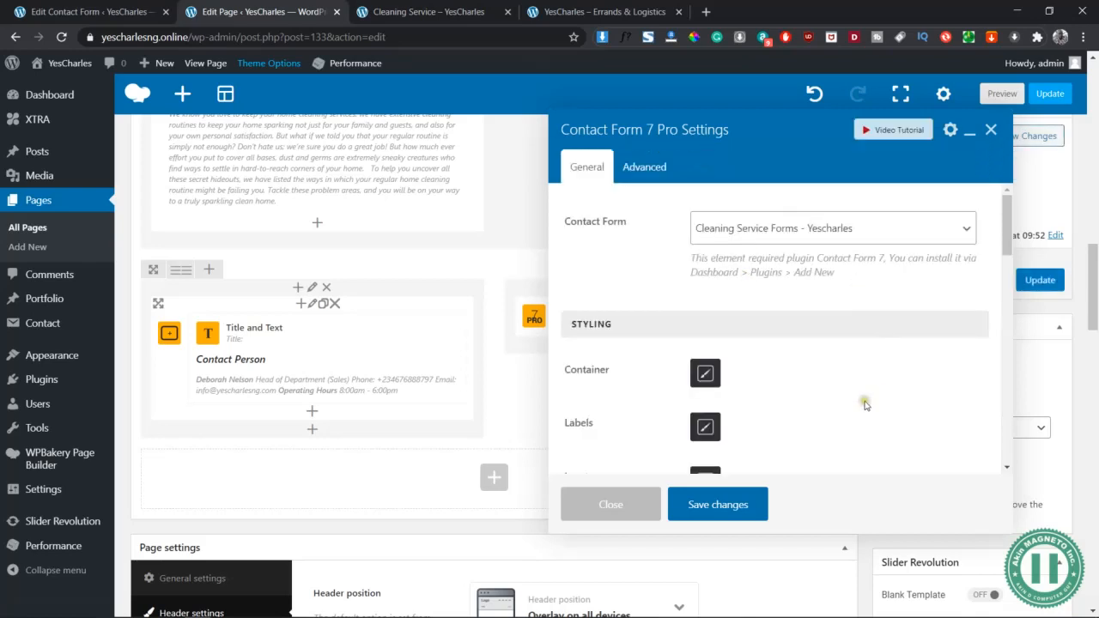
scroll(861, 399, "down", 2)
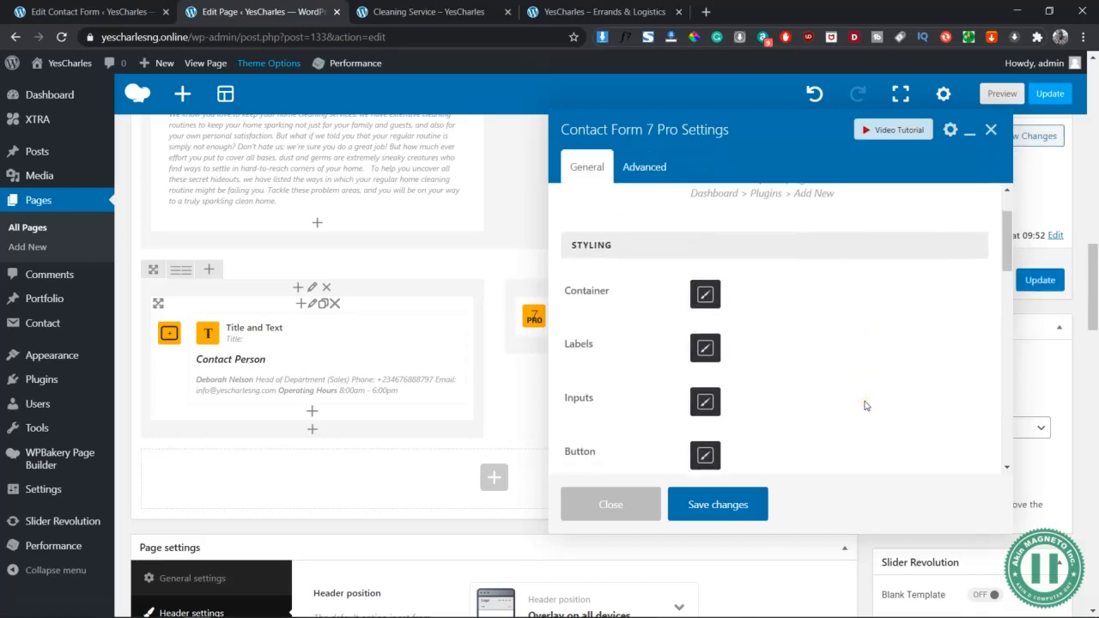
left_click(703, 401)
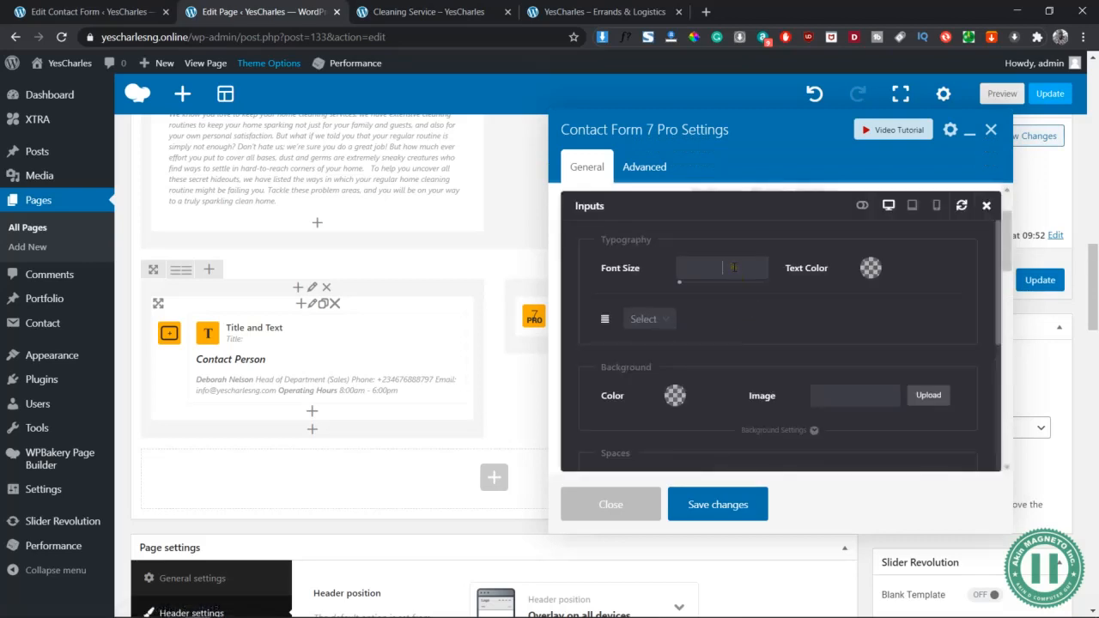
left_click(870, 268)
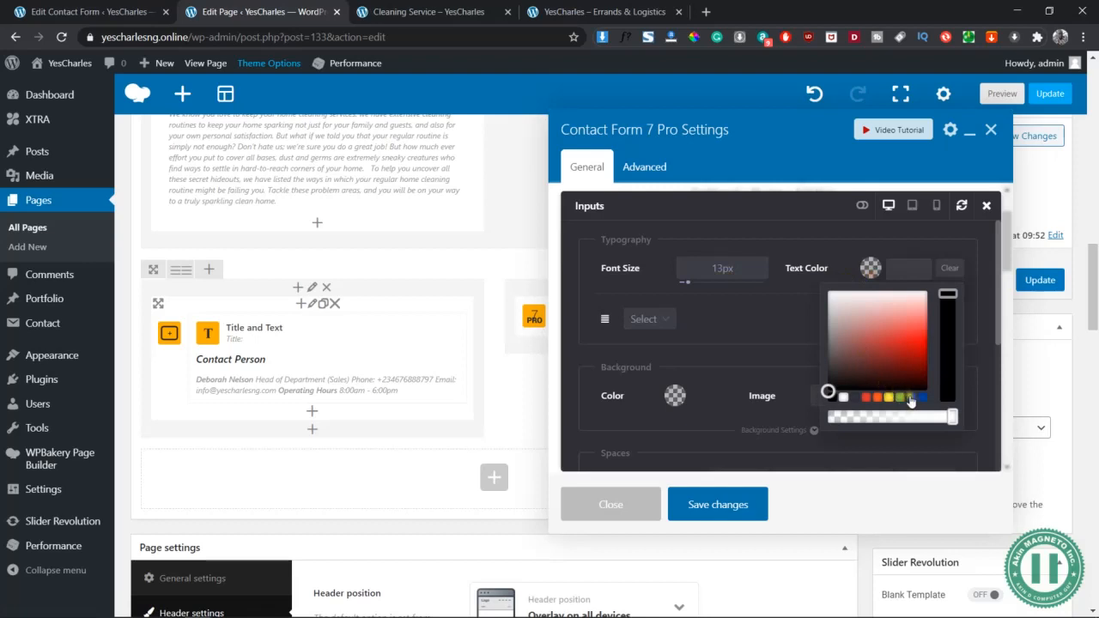
left_click(911, 397)
left_click(764, 289)
Give the input fields a solid 1px blue border on all sides and close the Inputs panel
scroll(769, 301, "down", 2)
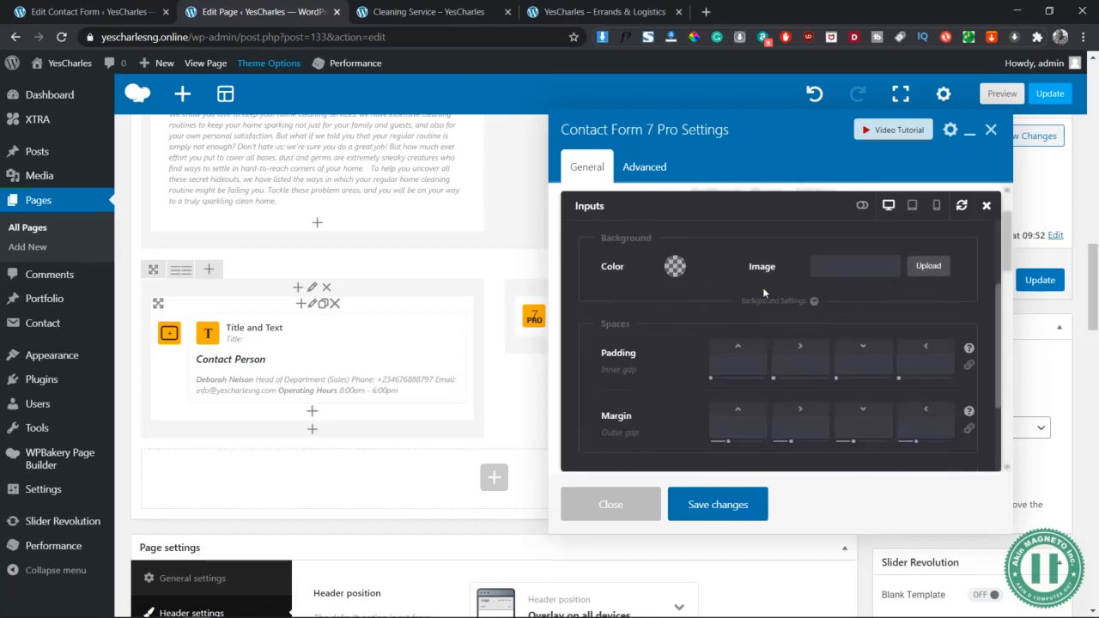
scroll(776, 352, "down", 1)
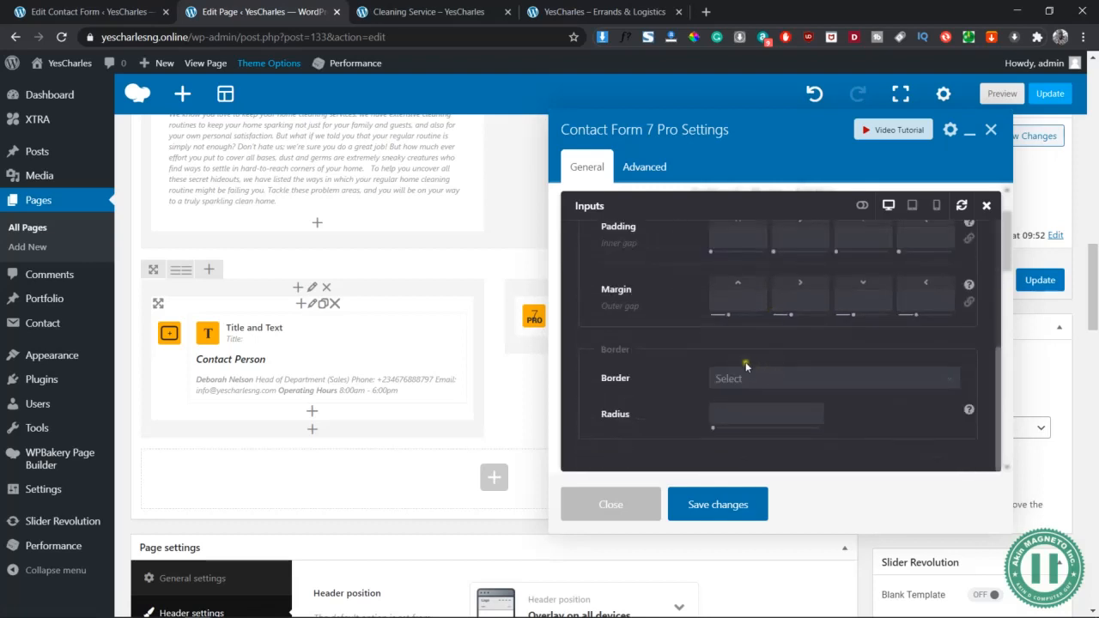
scroll(747, 361, "up", 5)
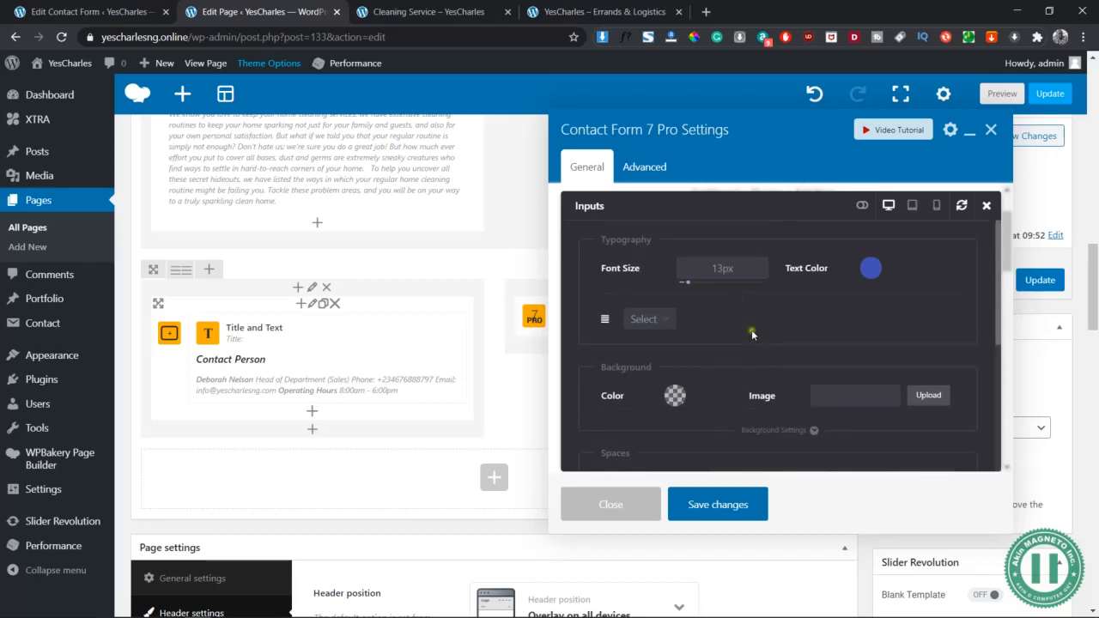
scroll(750, 328, "down", 4)
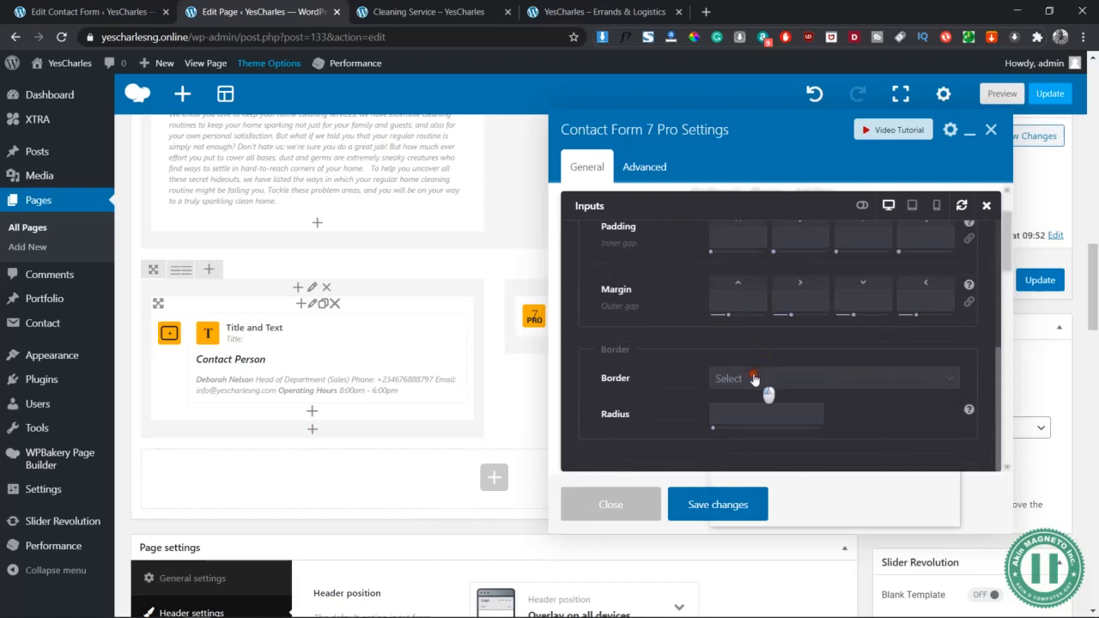
left_click(758, 379)
left_click(761, 422)
scroll(822, 419, "down", 1)
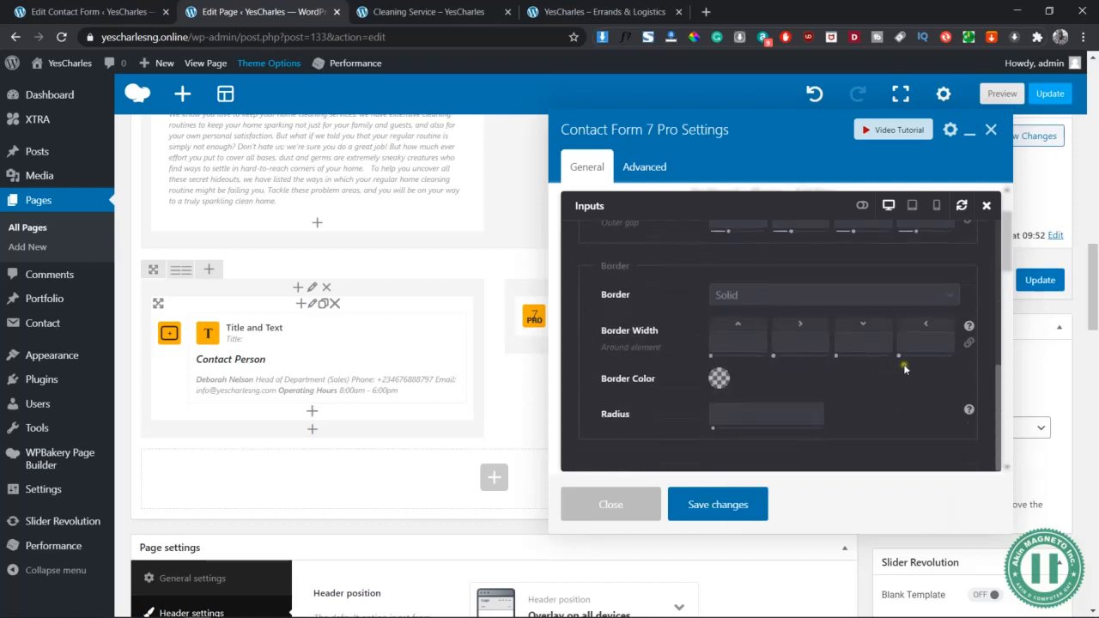
left_click(968, 345)
left_click(734, 339)
type("1px")
left_click(726, 384)
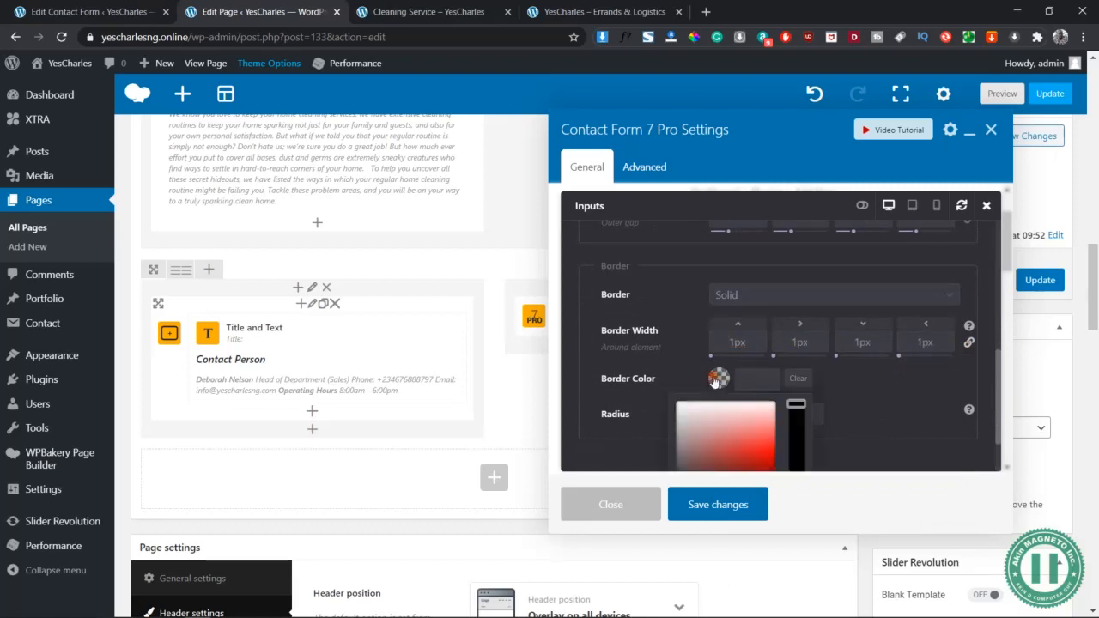
scroll(776, 427, "down", 1)
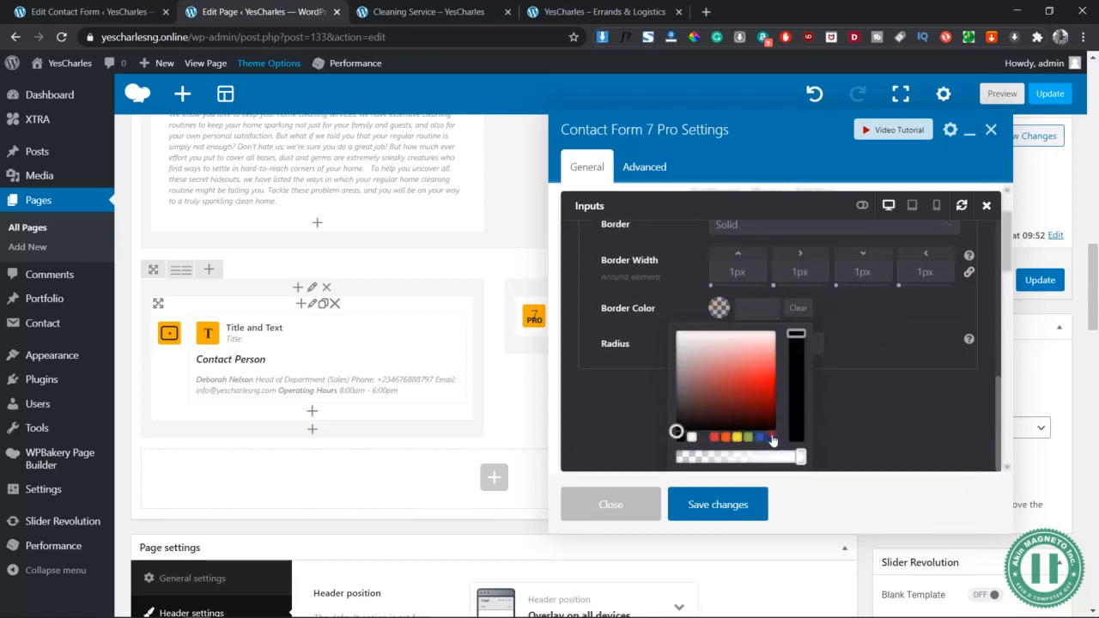
left_click(772, 438)
scroll(859, 353, "up", 1)
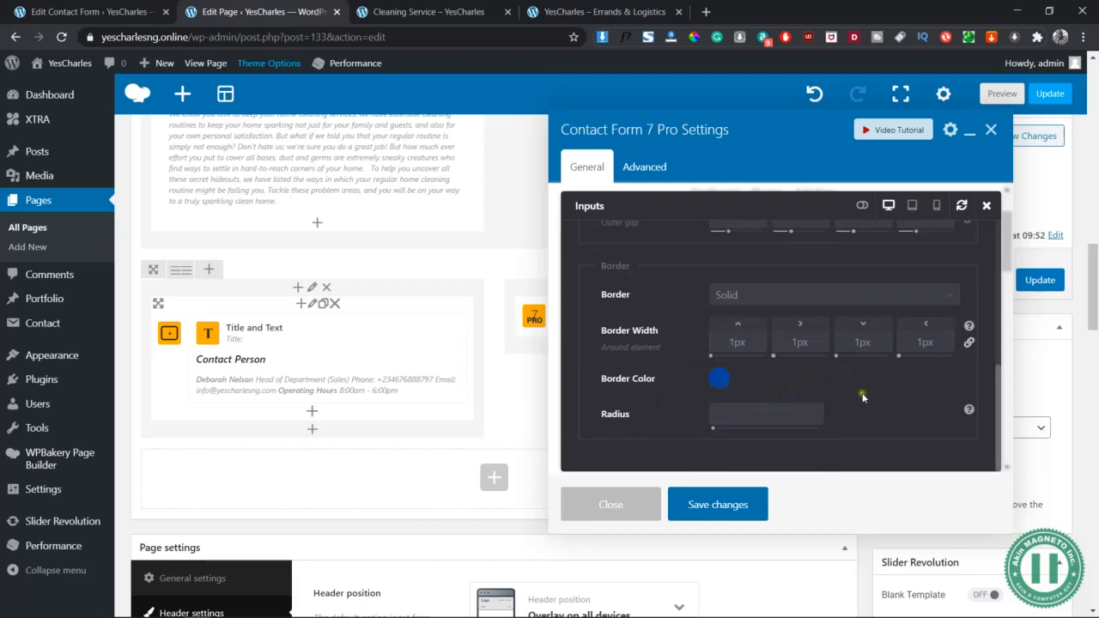
scroll(864, 397, "up", 1)
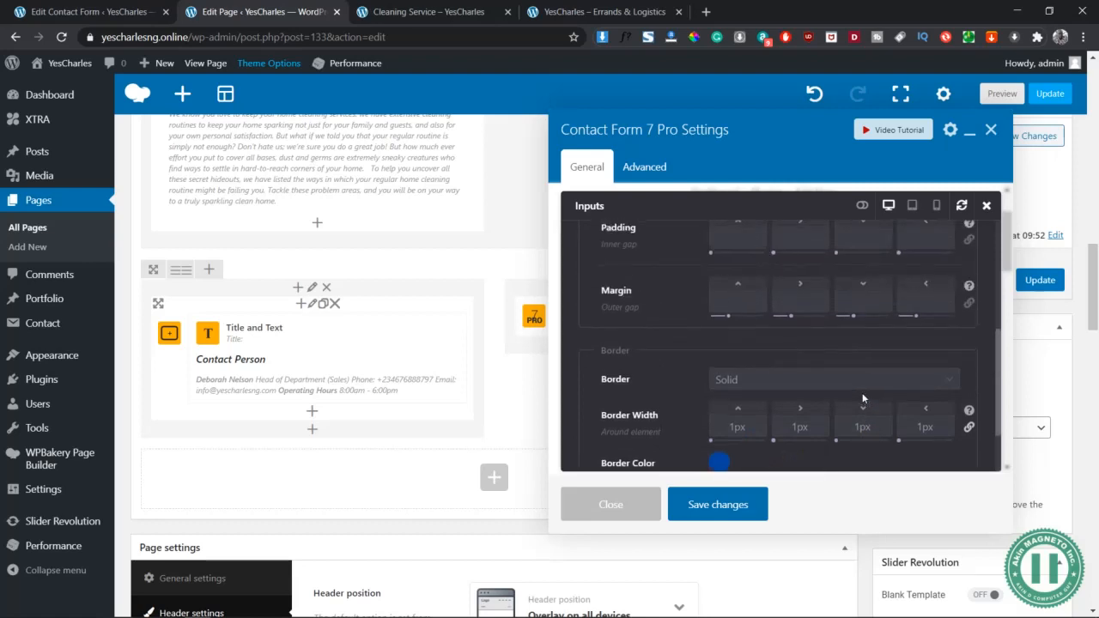
scroll(863, 393, "up", 3)
left_click(988, 207)
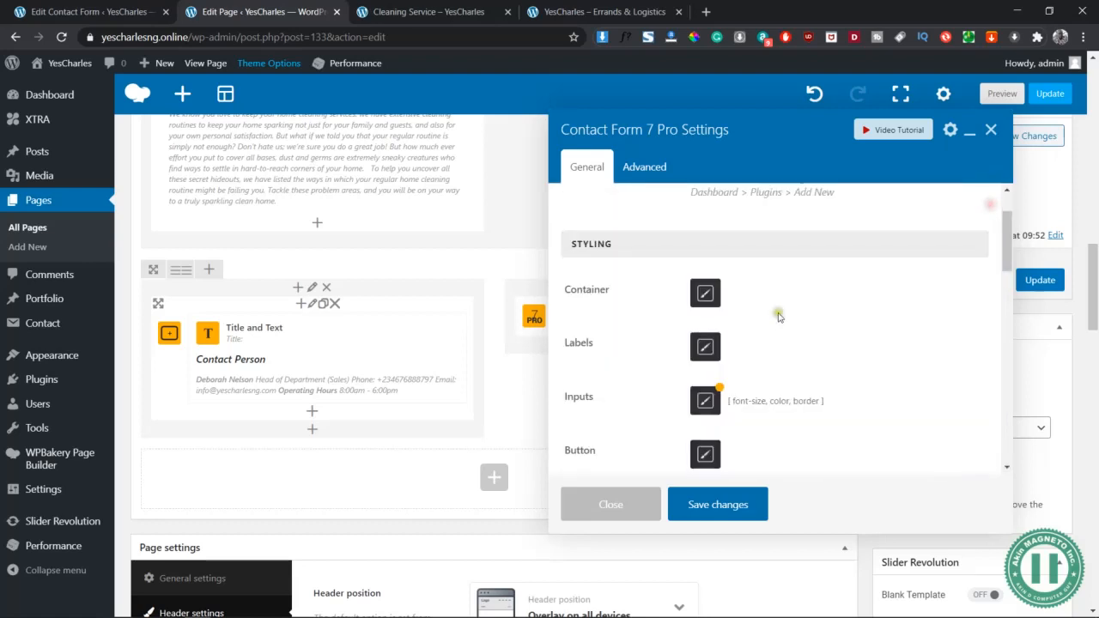
Save the contact form element and preview the page with the restyled form
left_click(718, 505)
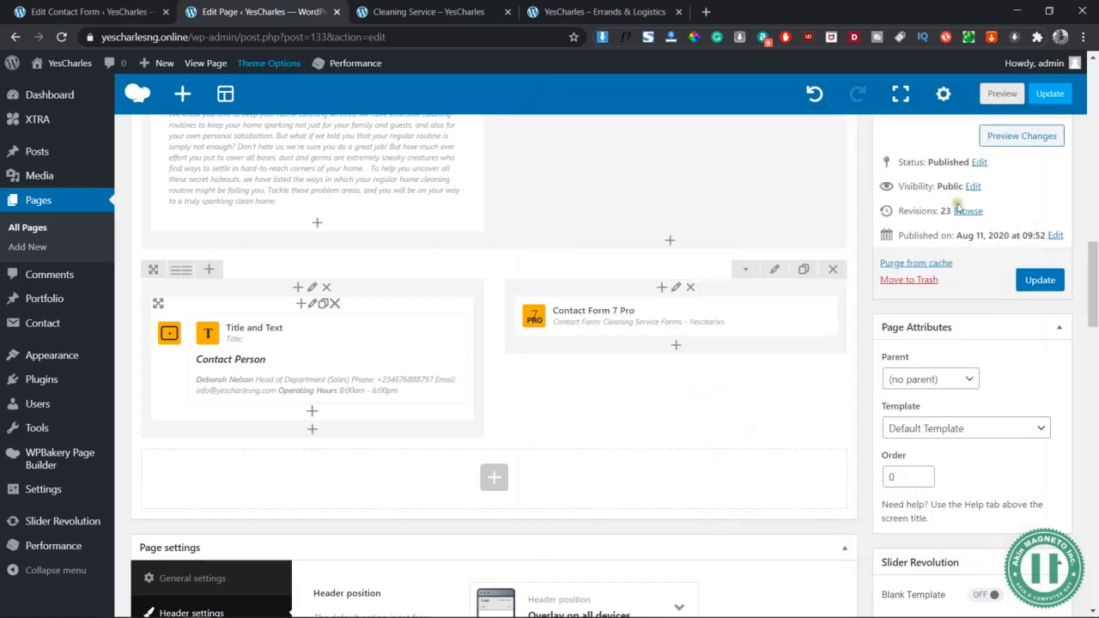
left_click(999, 135)
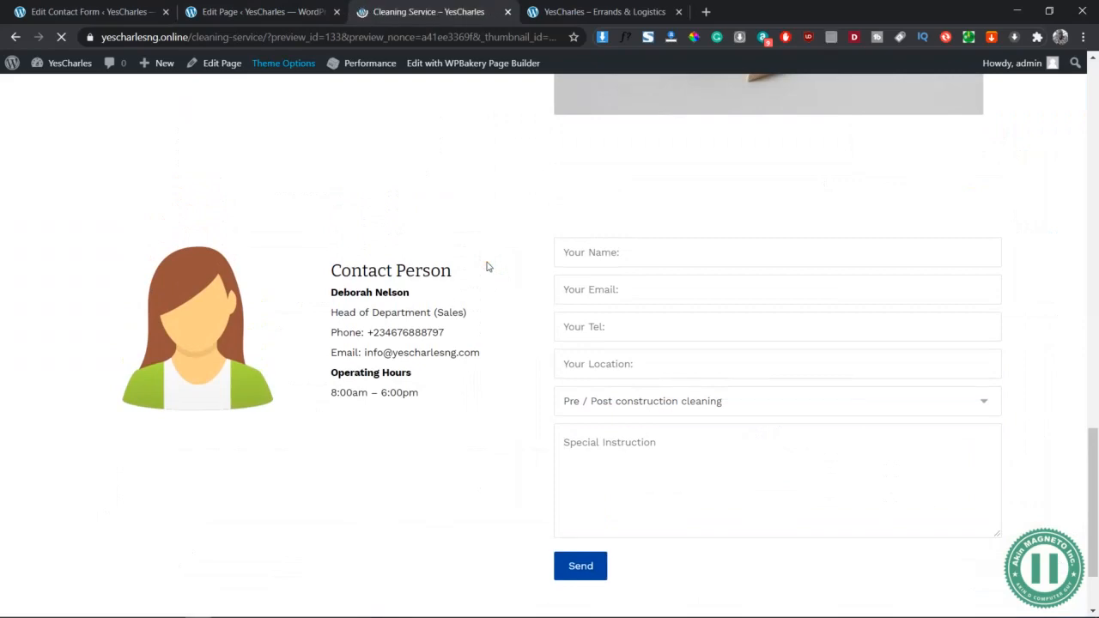
scroll(487, 262, "down", 20)
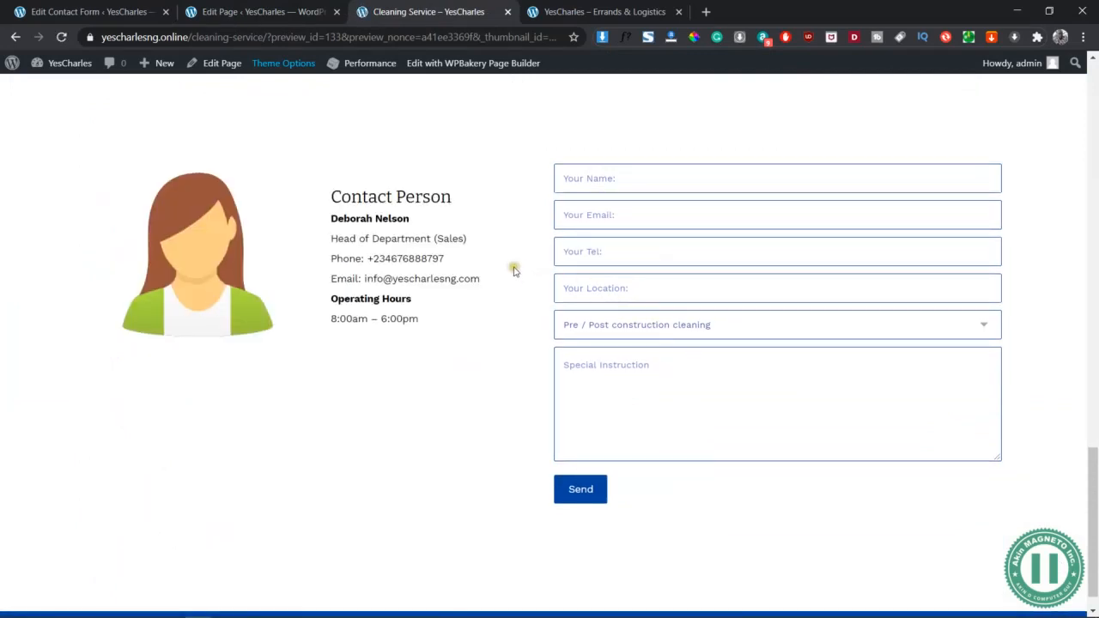
Check the page in a DevTools mobile view, then return to full desktop width
right_click(502, 157)
left_click(557, 405)
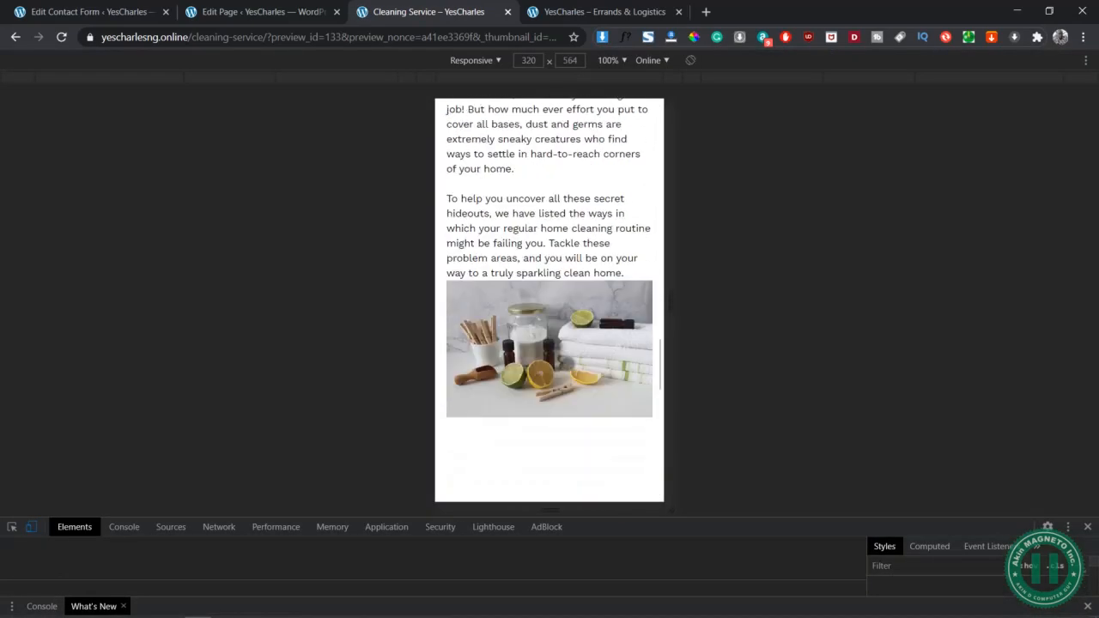
scroll(568, 364, "down", 7)
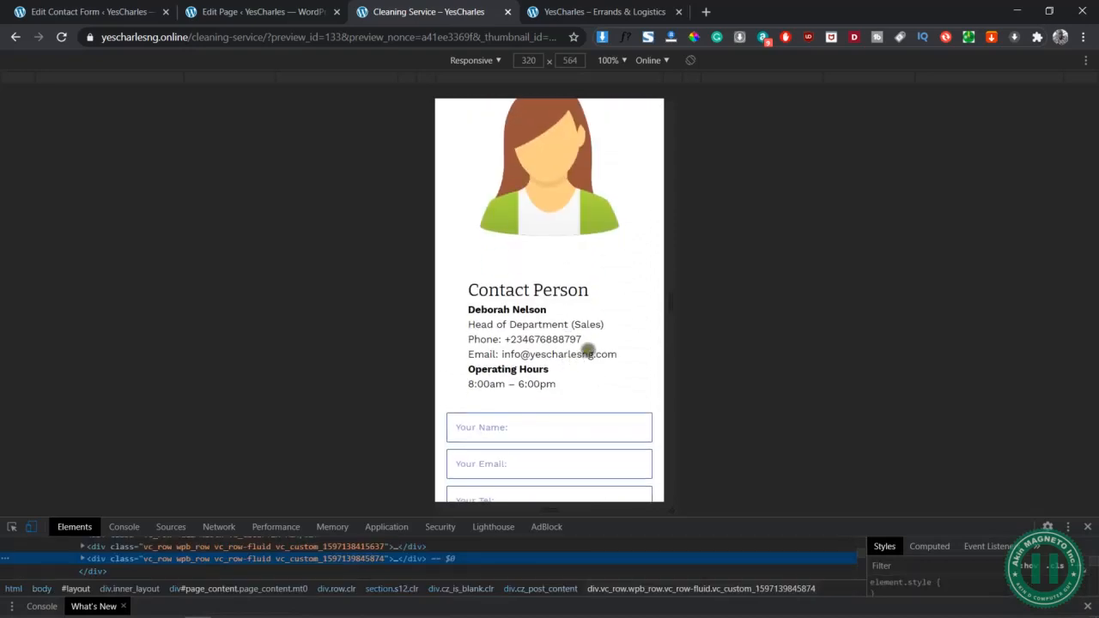
scroll(611, 365, "down", 3)
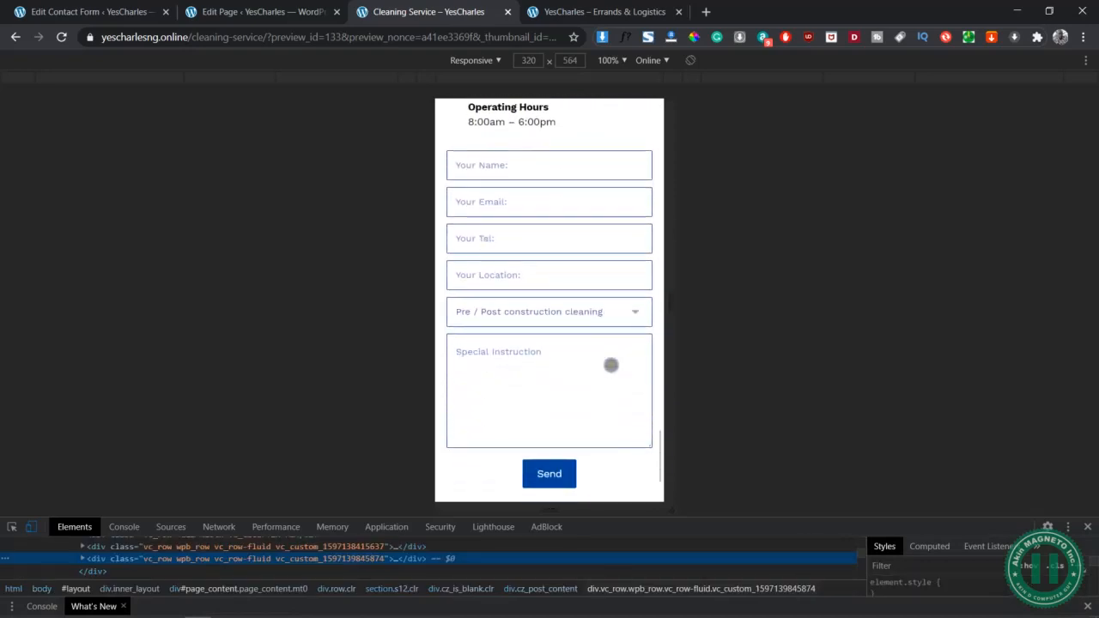
left_click(1089, 529)
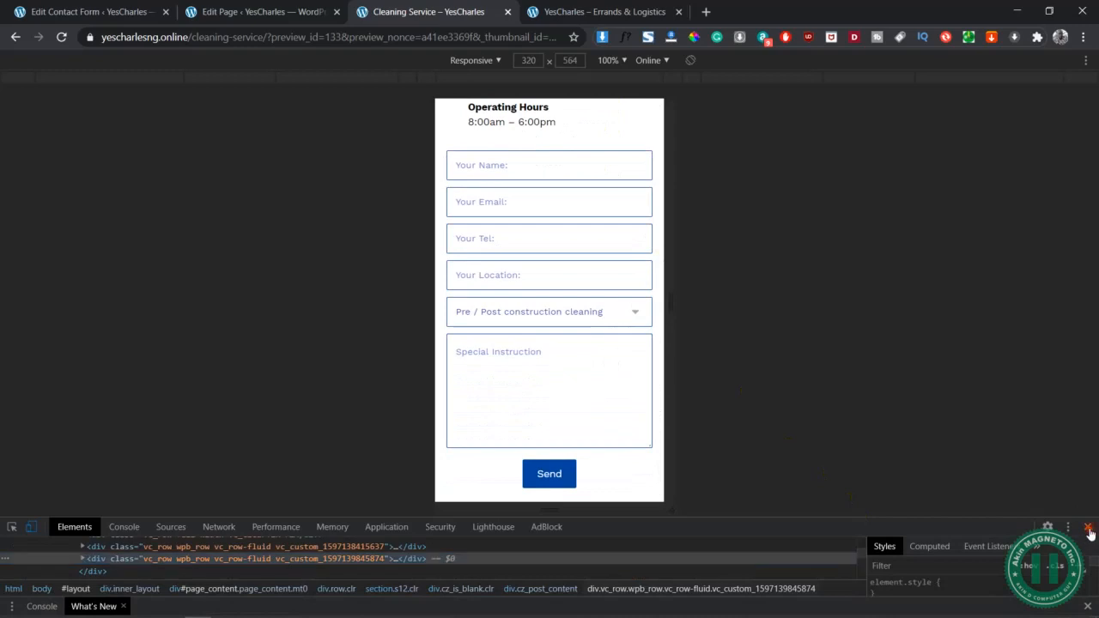
scroll(648, 380, "up", 2)
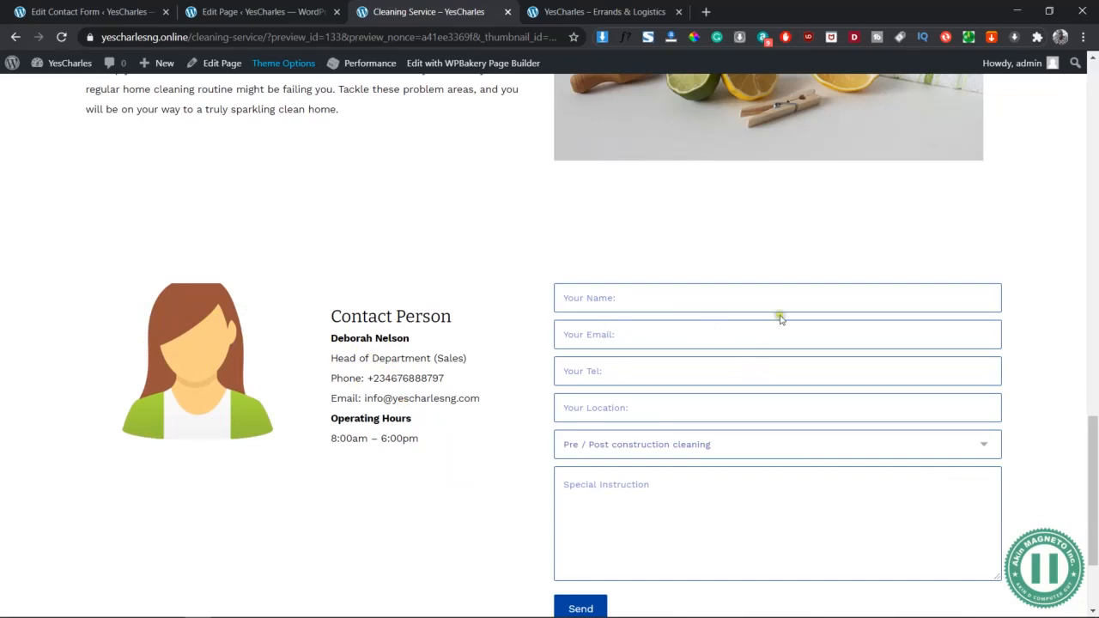
Try the Your Name field, dismiss autofill, and go back to the page editor
left_click(751, 290)
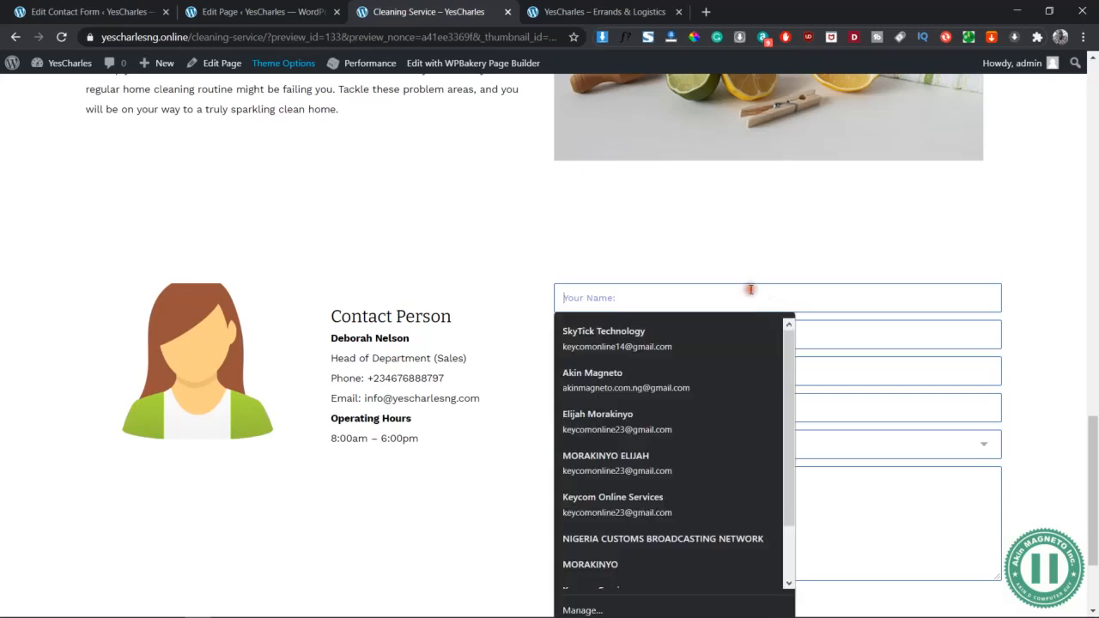
left_click(916, 257)
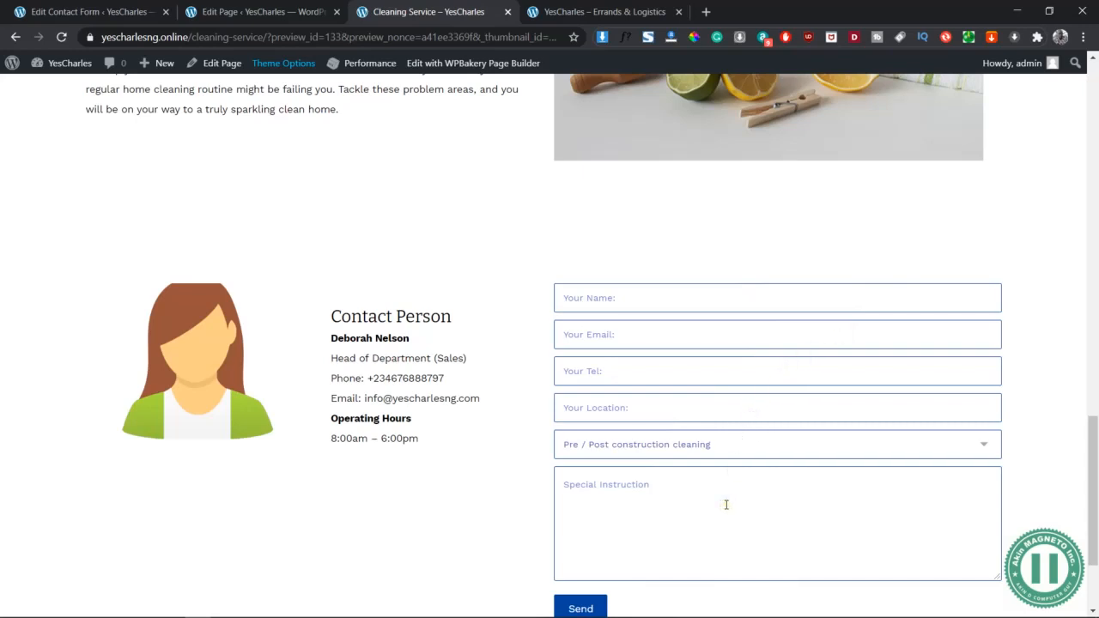
left_click(242, 10)
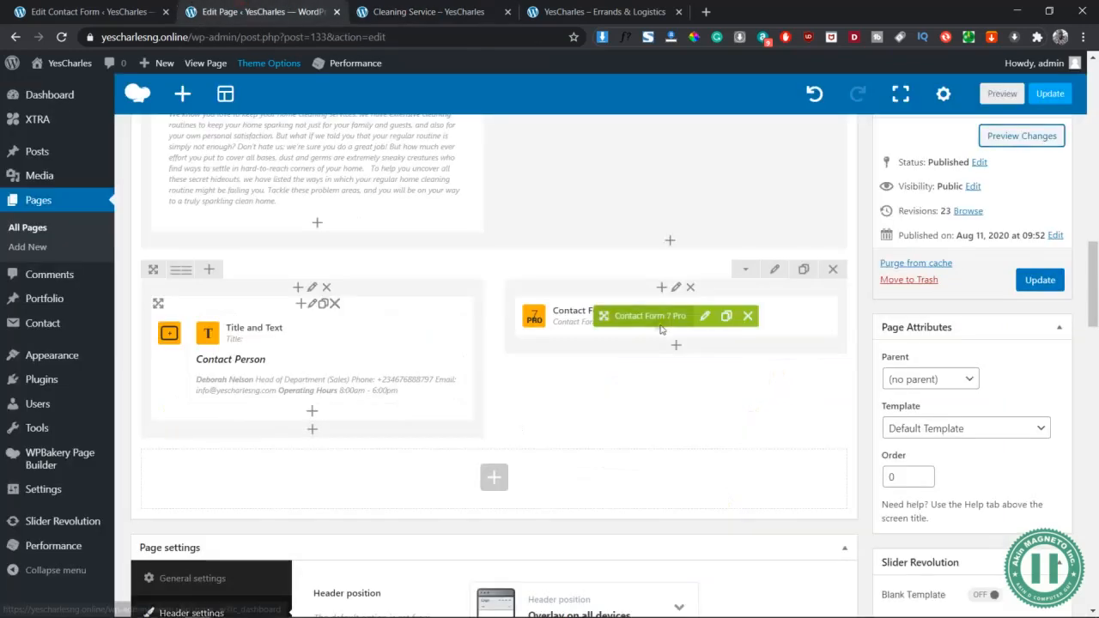
Open the Contact Form 7 Pro settings, scroll to per-row field styling, then view the live page
left_click(706, 318)
left_click(96, 10)
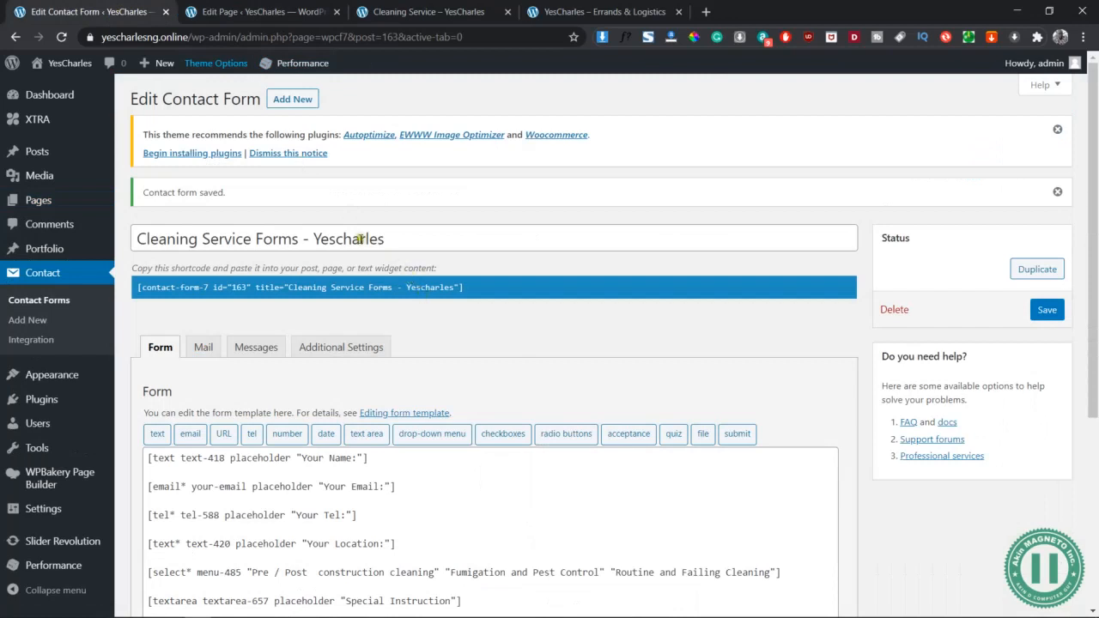
left_click(245, 7)
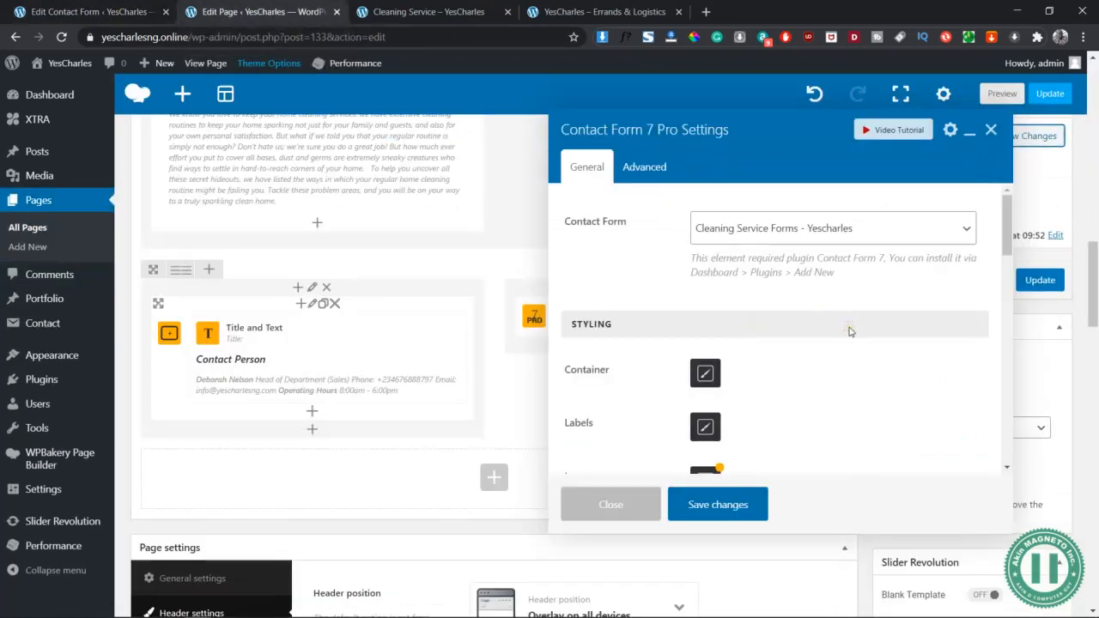
scroll(849, 331, "down", 4)
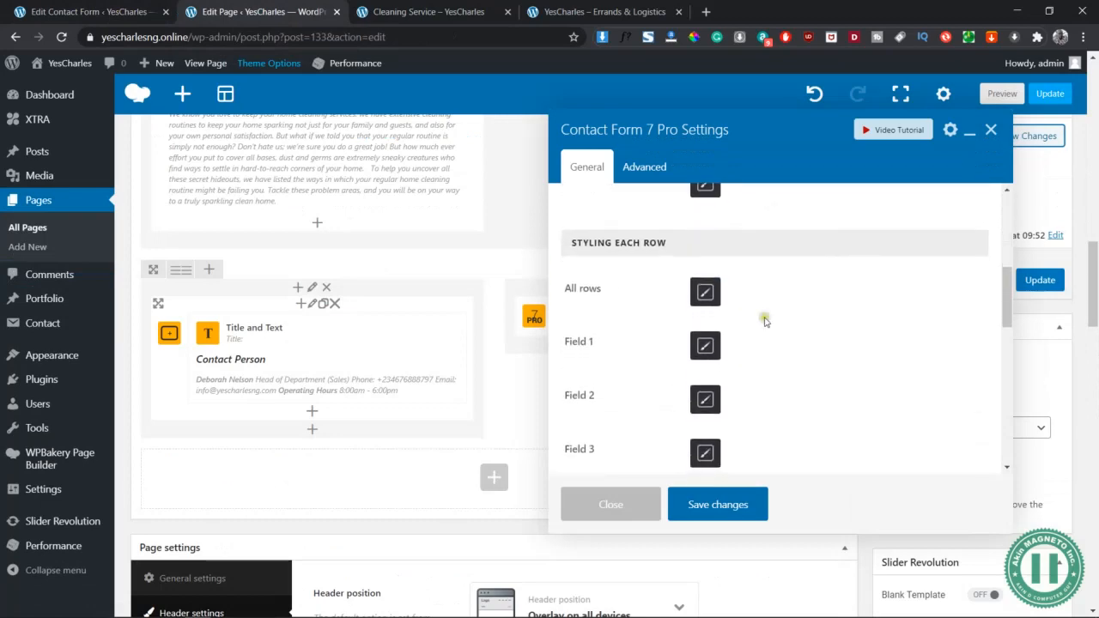
left_click(369, 12)
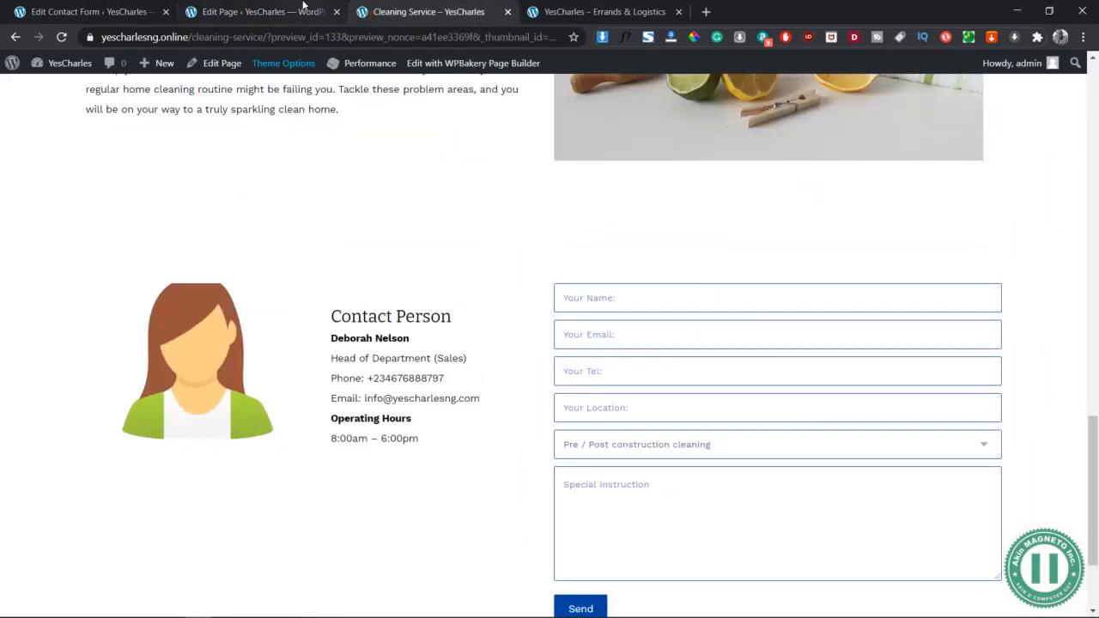
Try the Your Name and Special Instruction fields on the live single-column form, then return to the editor
left_click(302, 7)
left_click(440, 10)
left_click(670, 296)
left_click(624, 259)
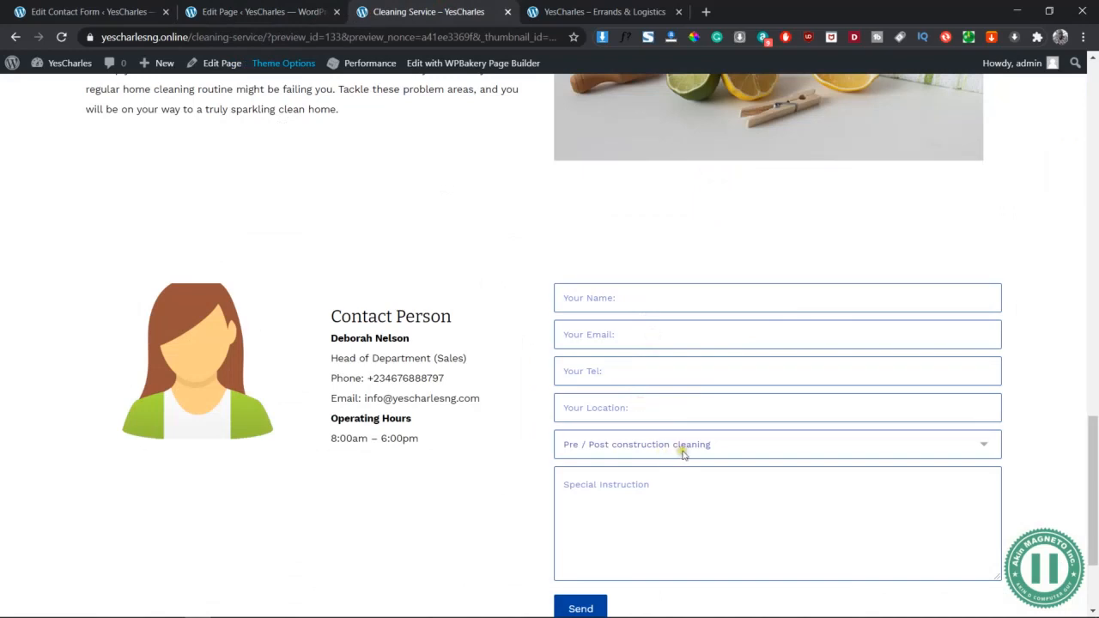
left_click(685, 486)
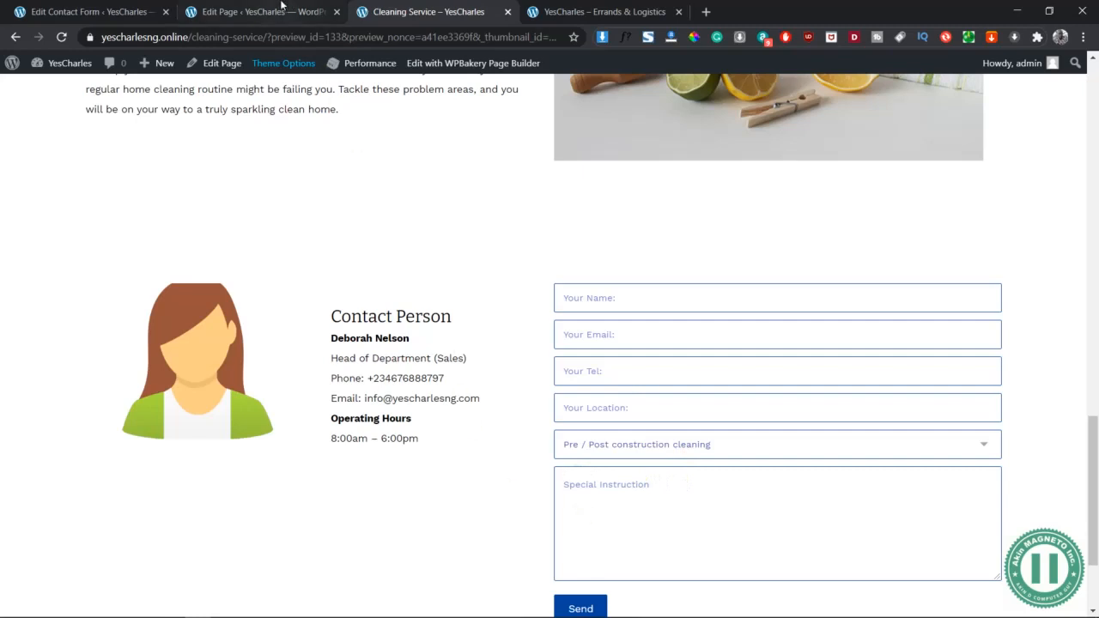
left_click(282, 10)
Make Field 1 310px wide, float it left, and save the form settings
left_click(699, 347)
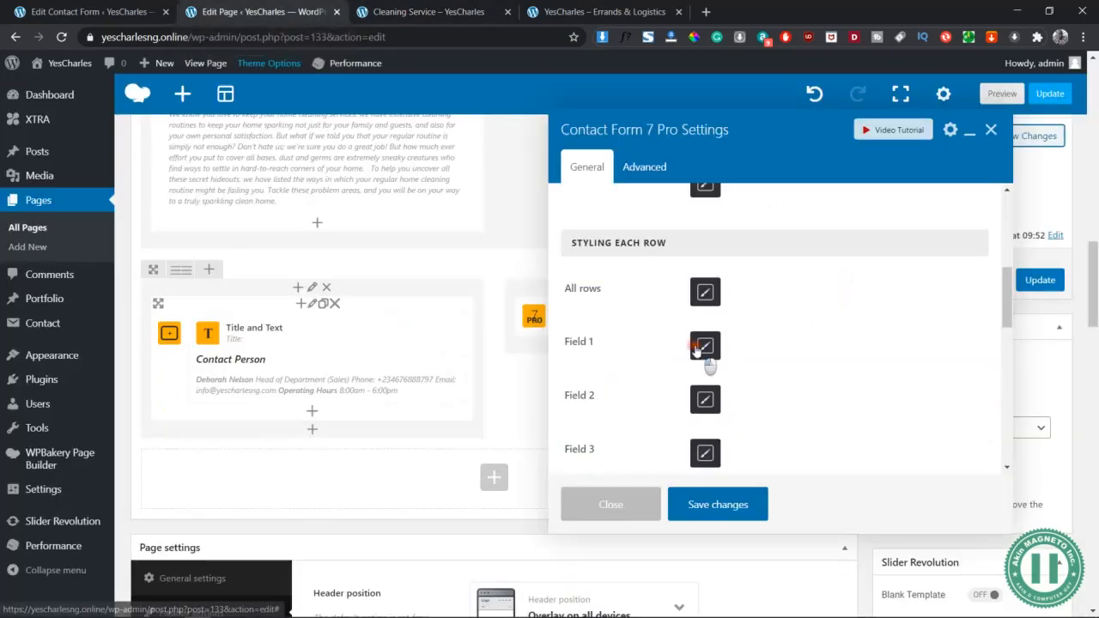
left_click(730, 268)
type("310px")
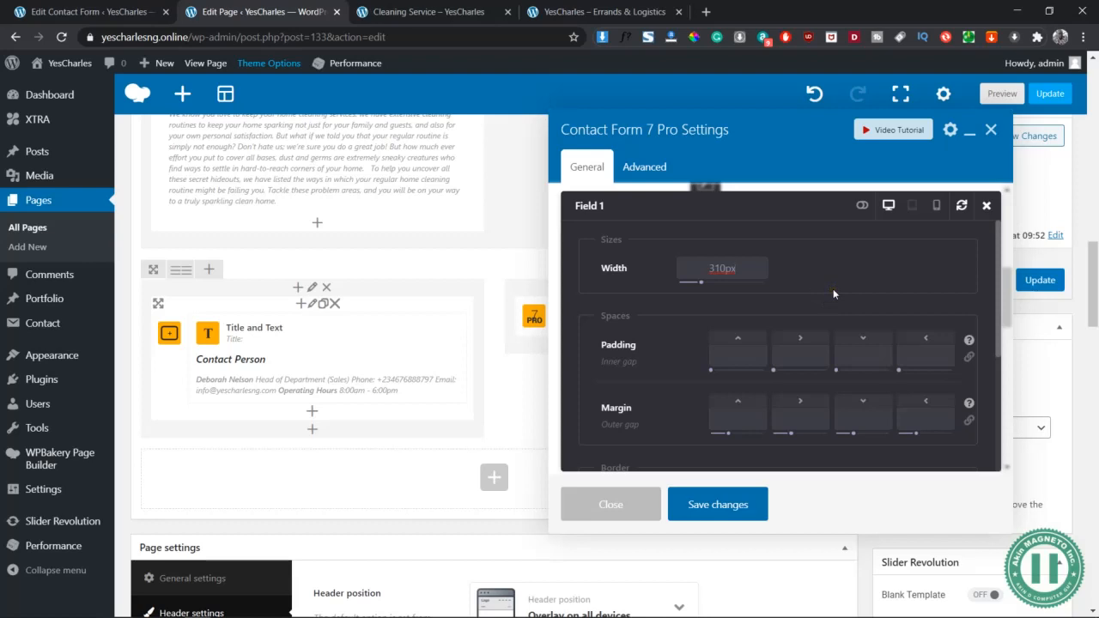
left_click(844, 290)
scroll(845, 292, "down", 5)
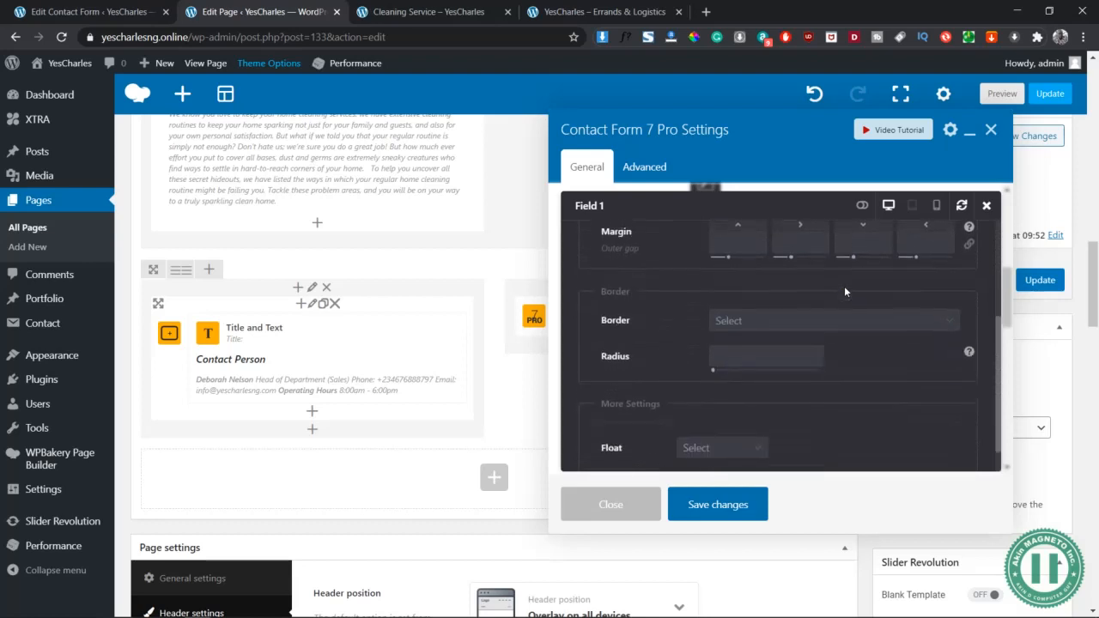
left_click(761, 416)
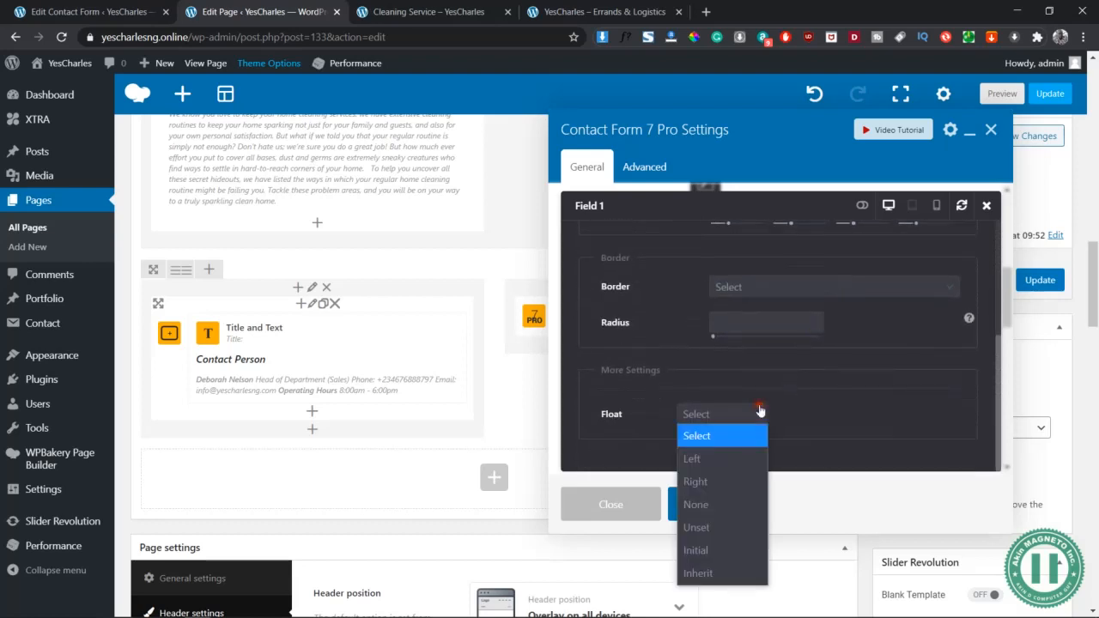
left_click(739, 459)
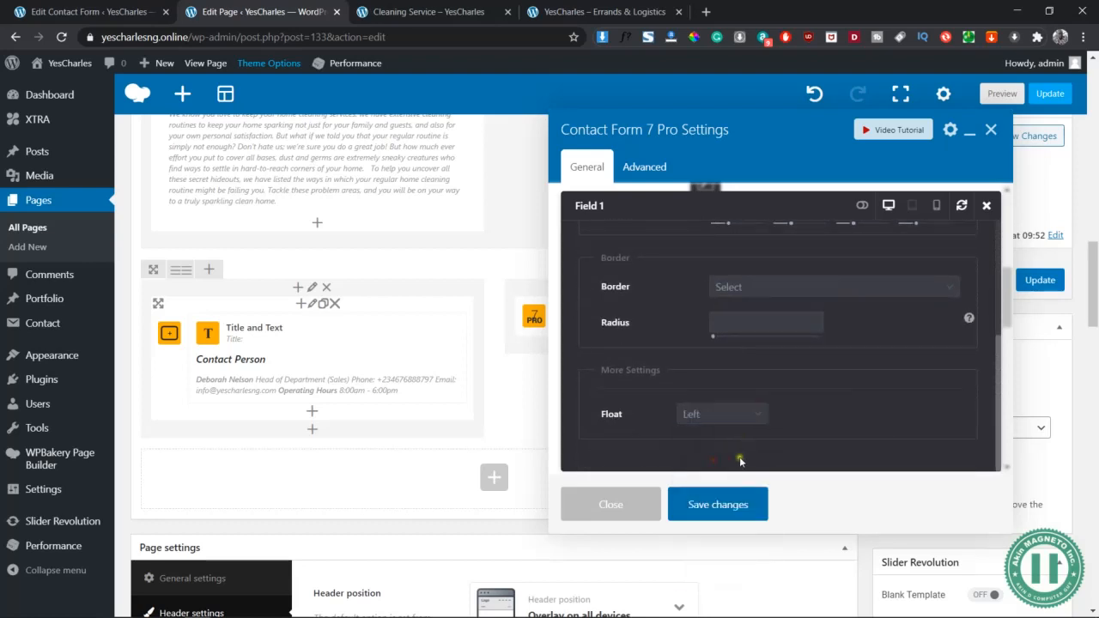
left_click(724, 503)
left_click(716, 315)
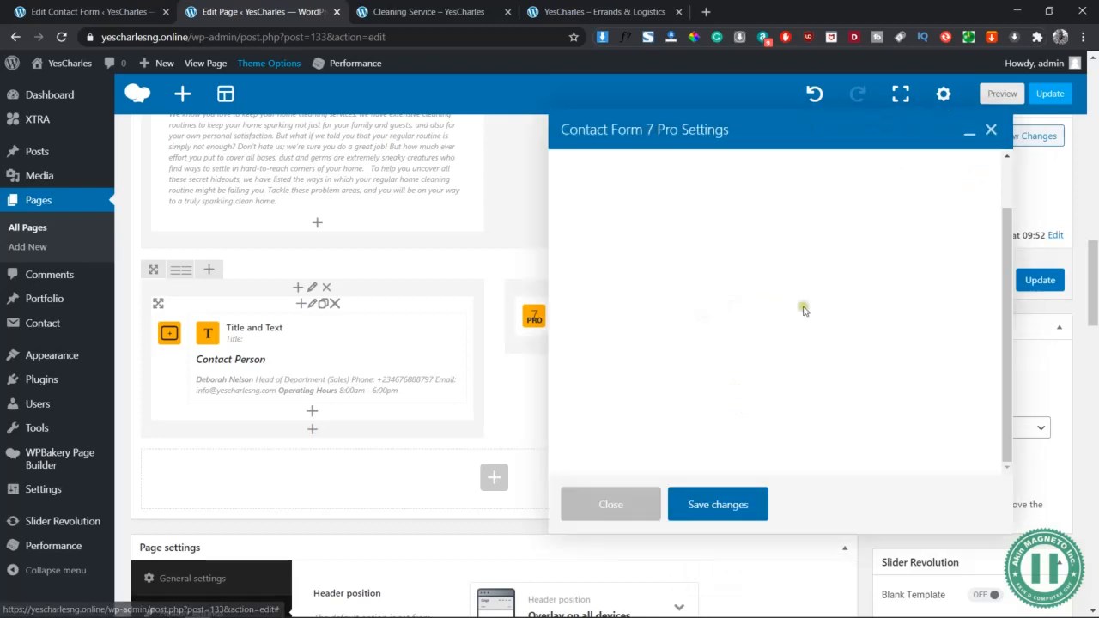
Change Field 2 from 302px to 310px wide, float it right, and save
scroll(870, 363, "down", 3)
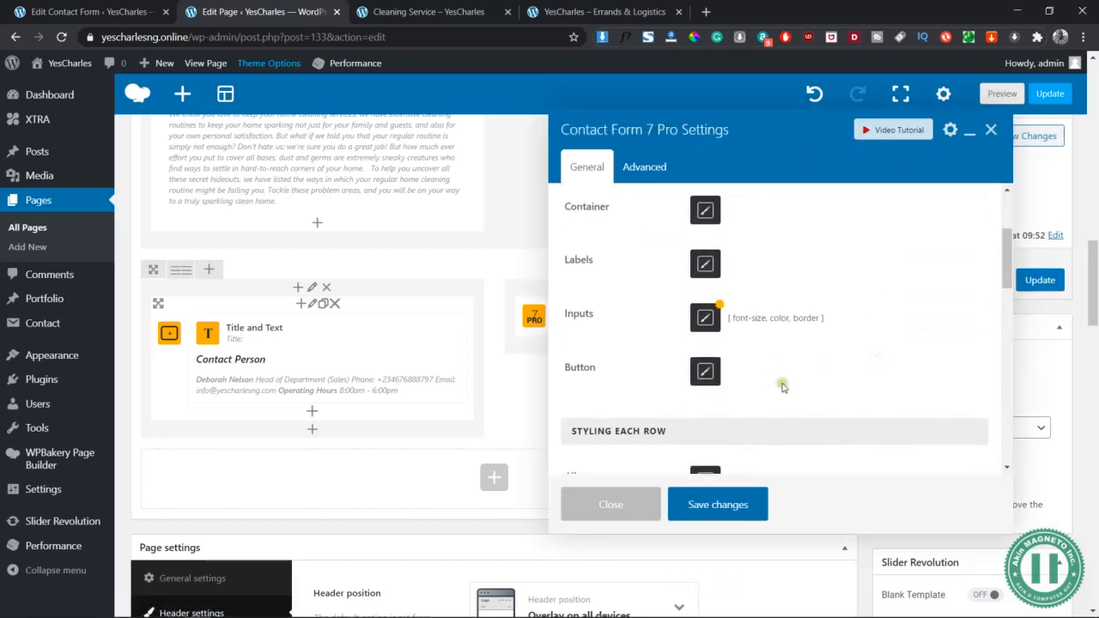
scroll(782, 388, "down", 3)
left_click(708, 404)
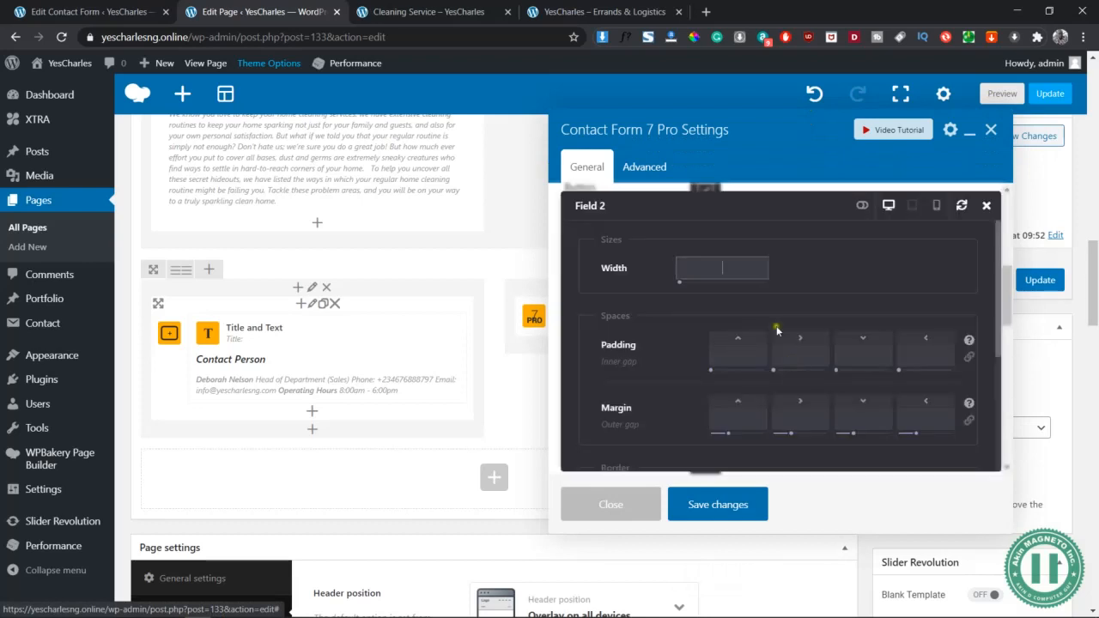
type("310px")
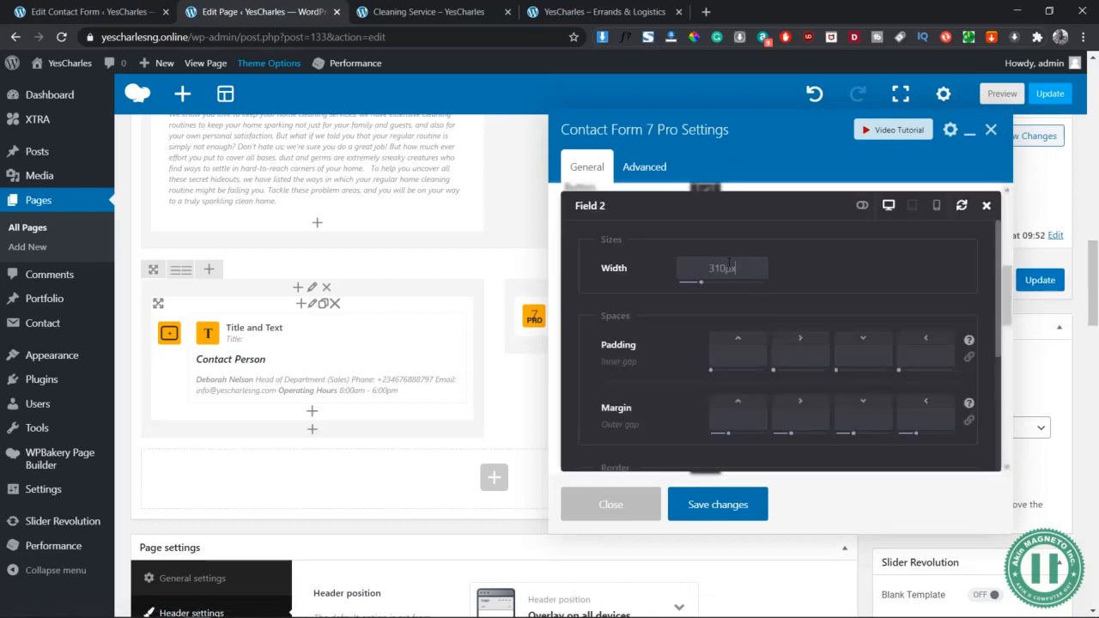
key("ctrl+a")
type("310px")
scroll(782, 305, "down", 3)
left_click(725, 417)
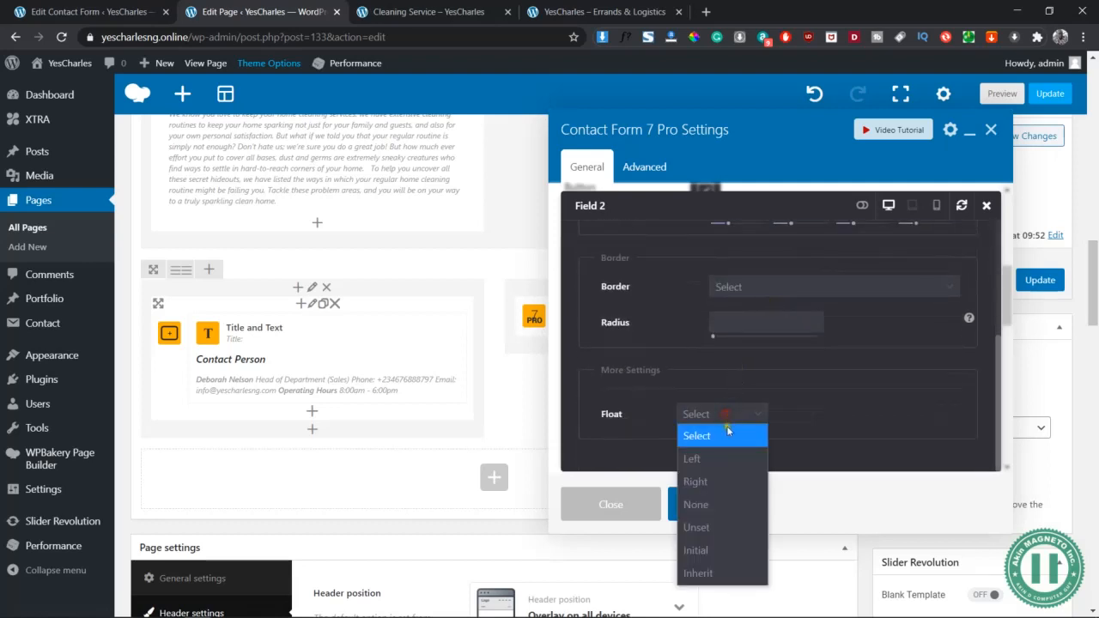
left_click(728, 483)
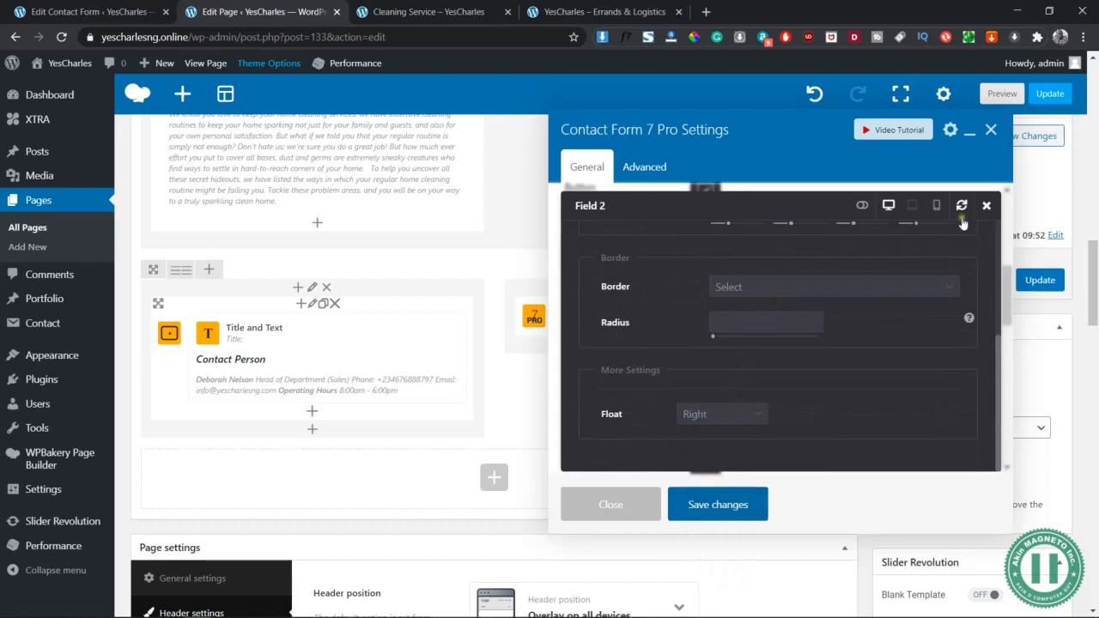
left_click(698, 506)
left_click(988, 208)
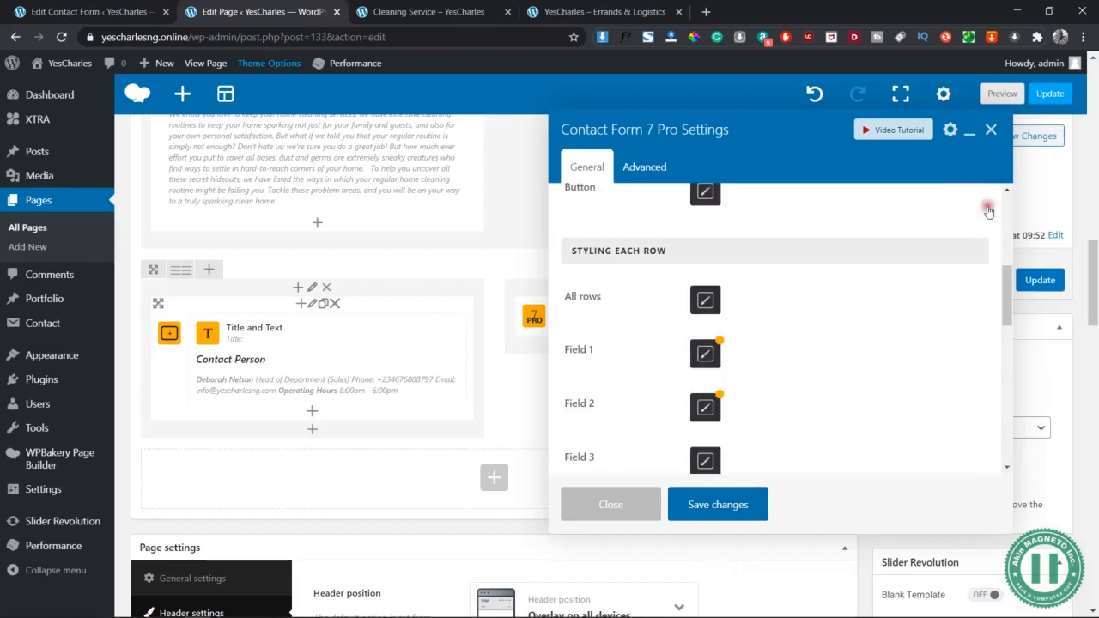
Make Field 3 310px wide and float it left
scroll(713, 387, "down", 1)
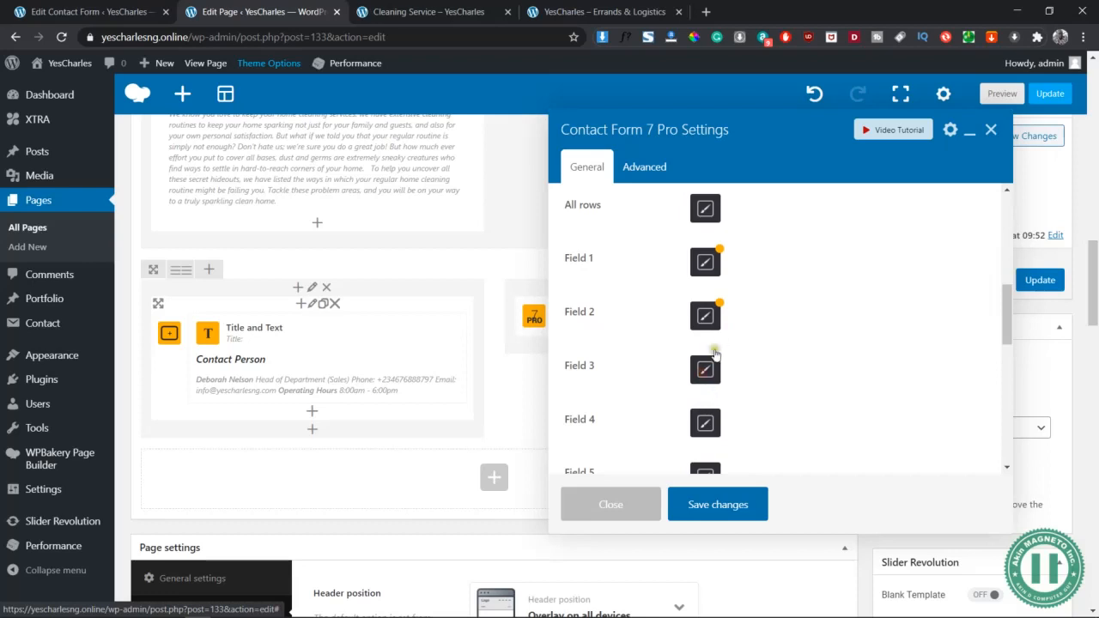
left_click(705, 371)
left_click(726, 266)
type("310px")
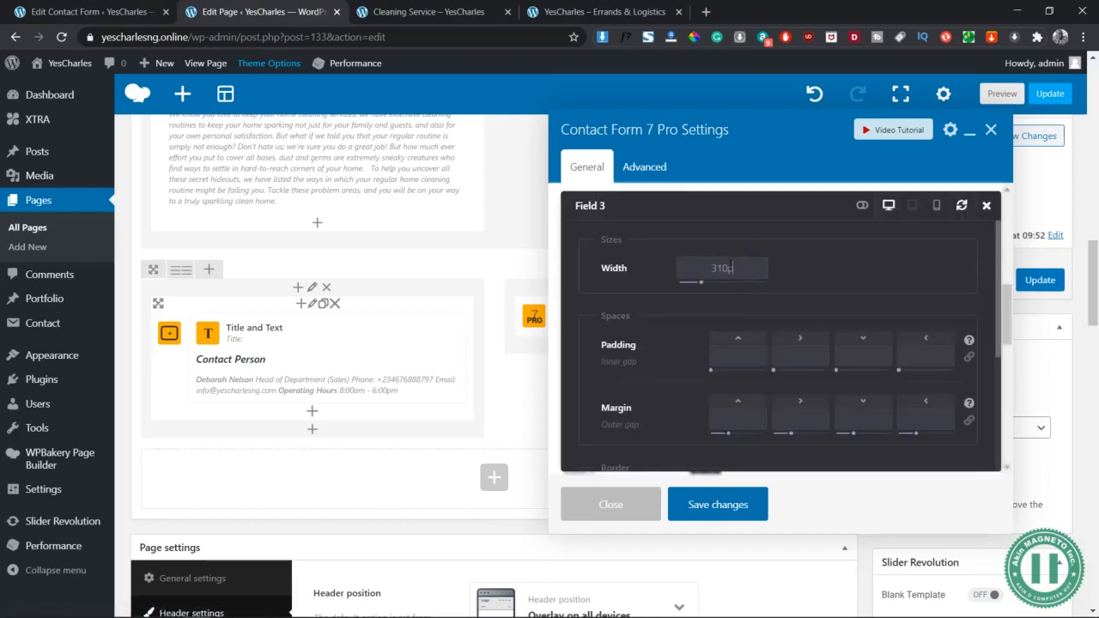
scroll(792, 279, "down", 2)
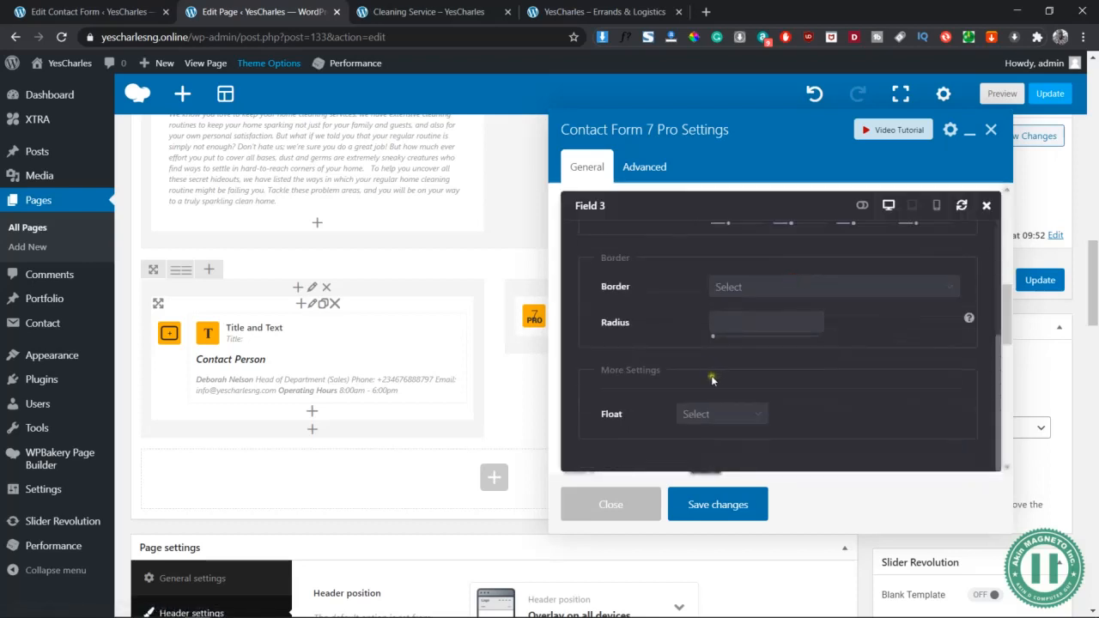
left_click(713, 414)
left_click(702, 460)
left_click(987, 208)
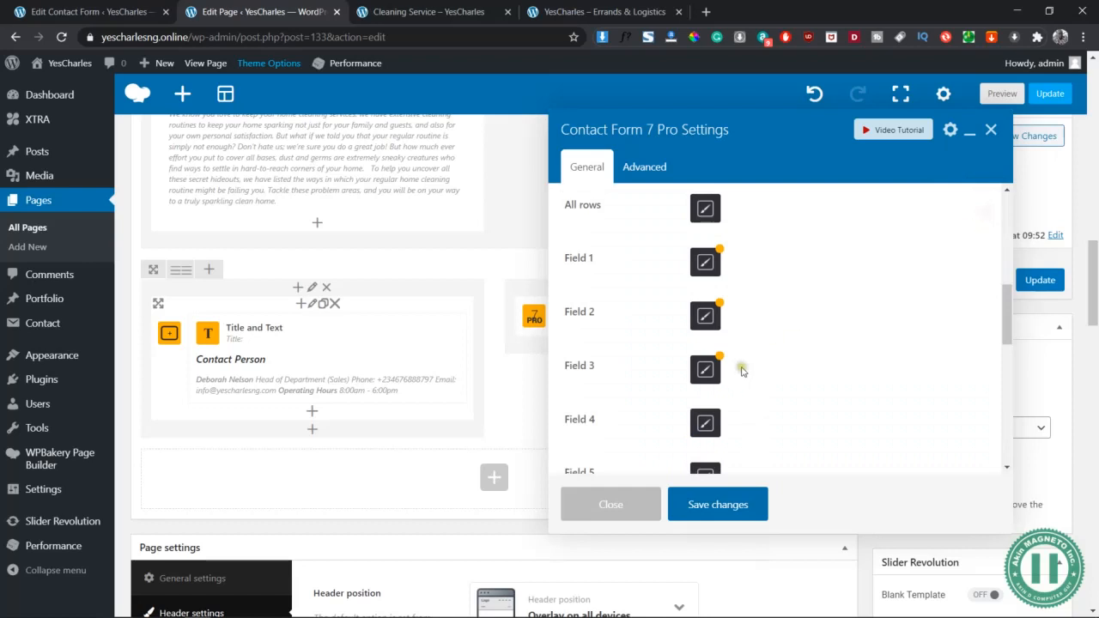
Float Field 4 to the right and save the contact form settings
left_click(710, 421)
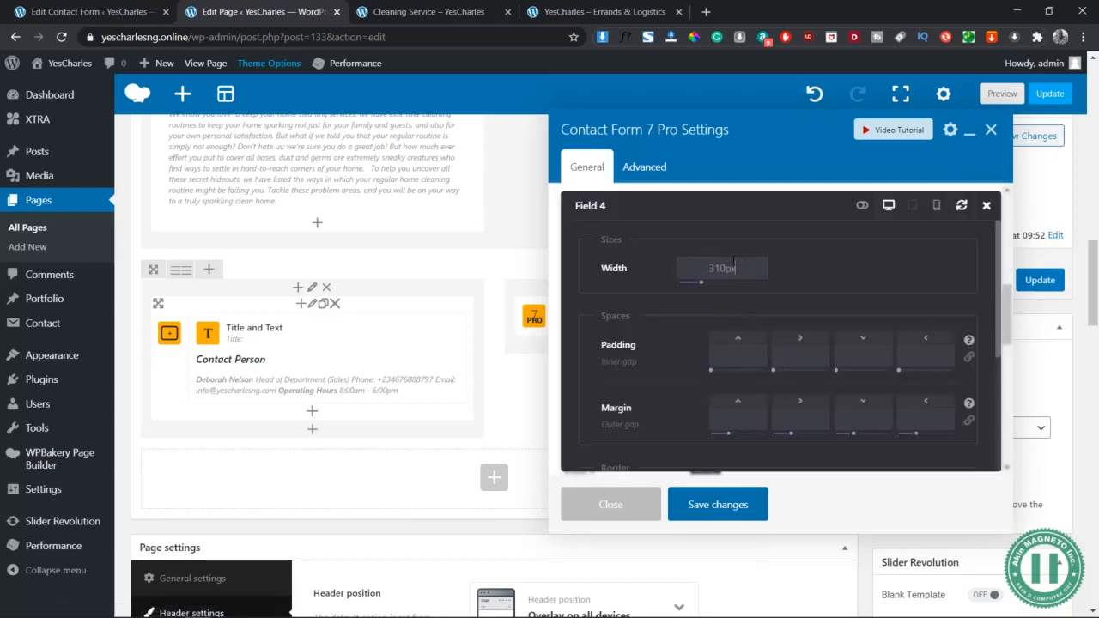
scroll(788, 298, "down", 4)
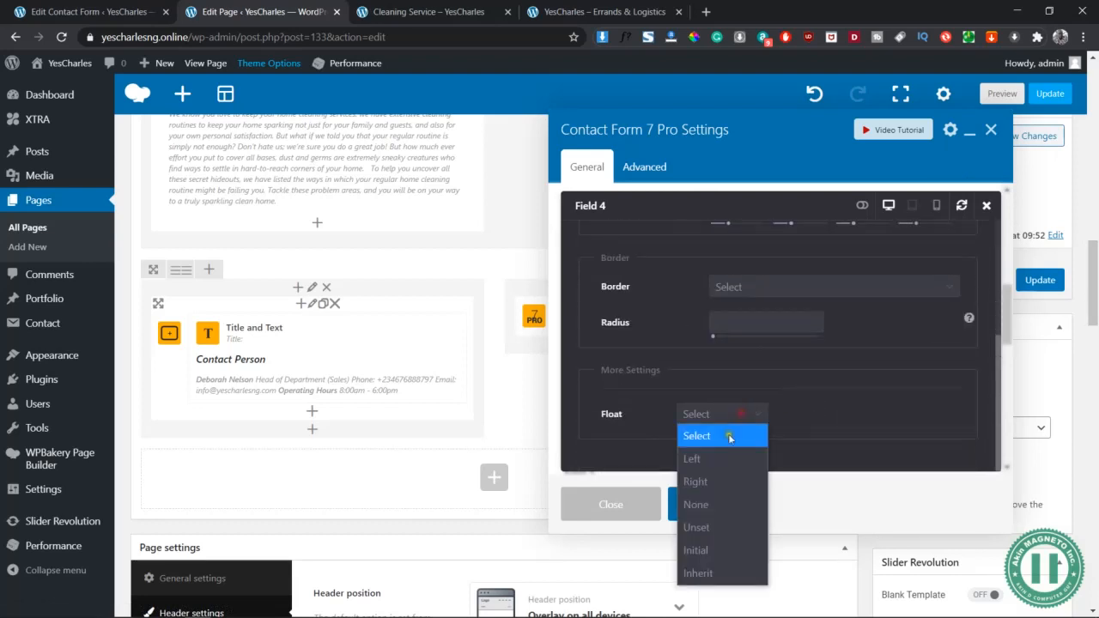
left_click(716, 484)
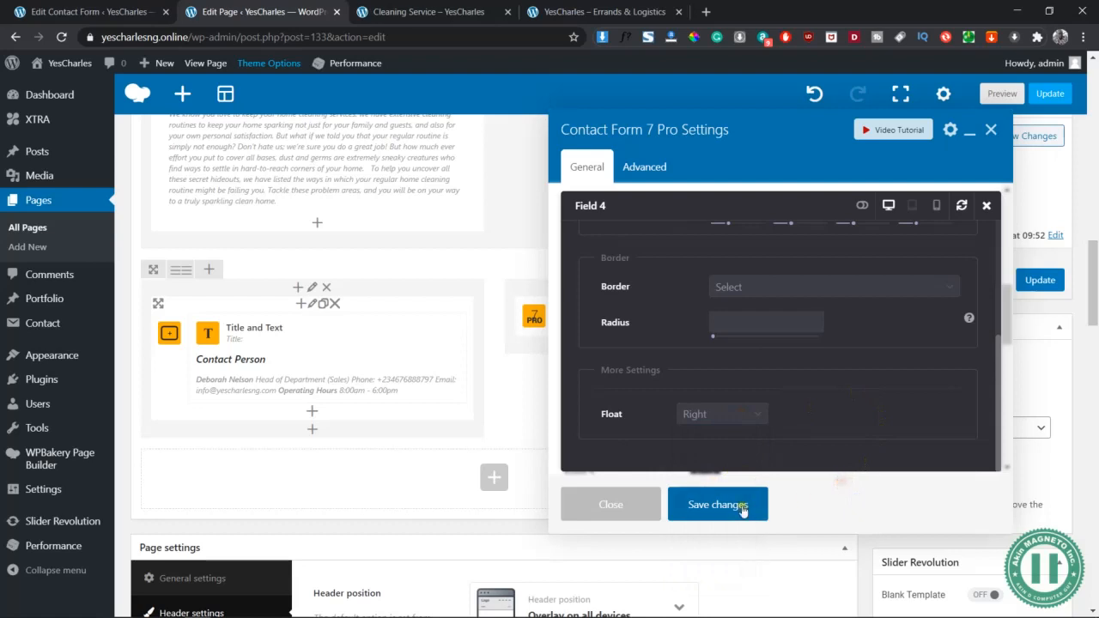
left_click(986, 205)
left_click(708, 506)
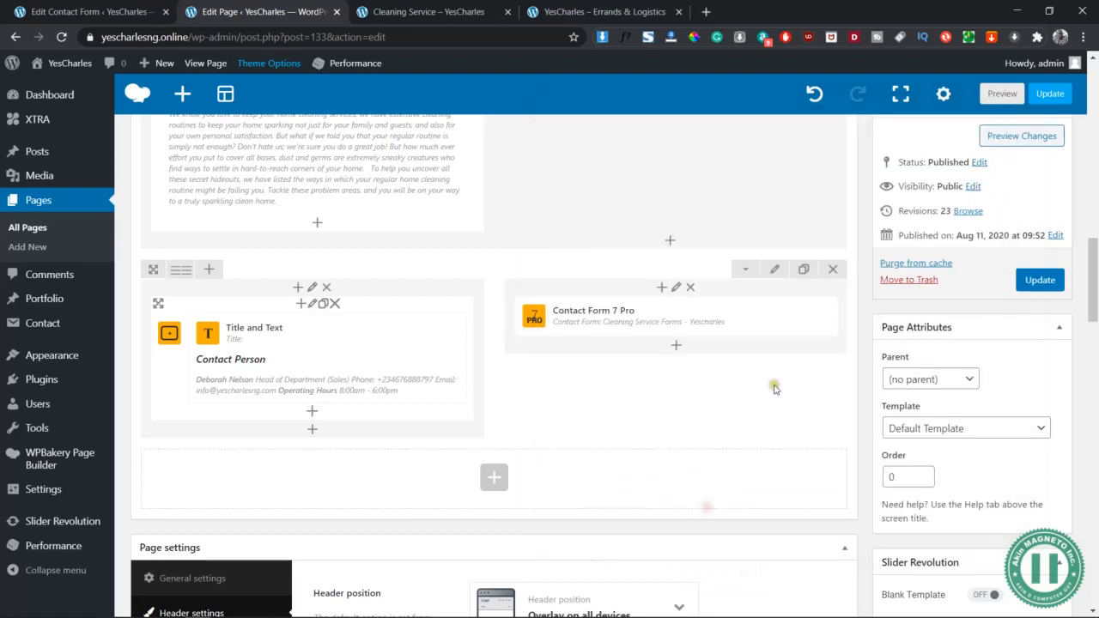
Preview the page, check the side-by-side Name/Email and Tel/Location fields, then return to the editor
left_click(1002, 94)
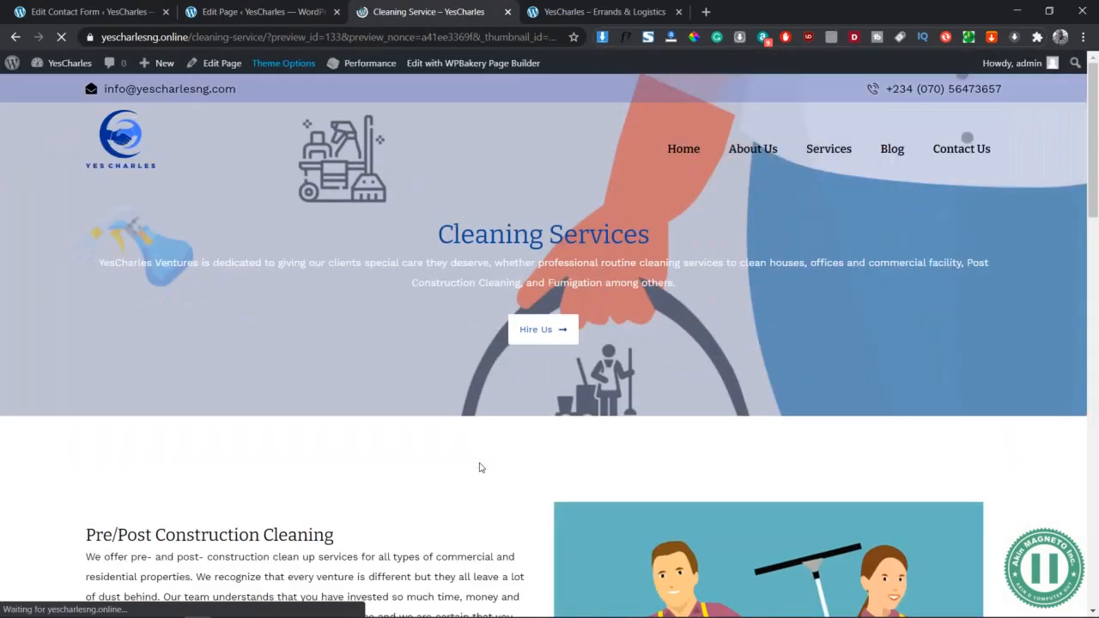
scroll(480, 466, "down", 15)
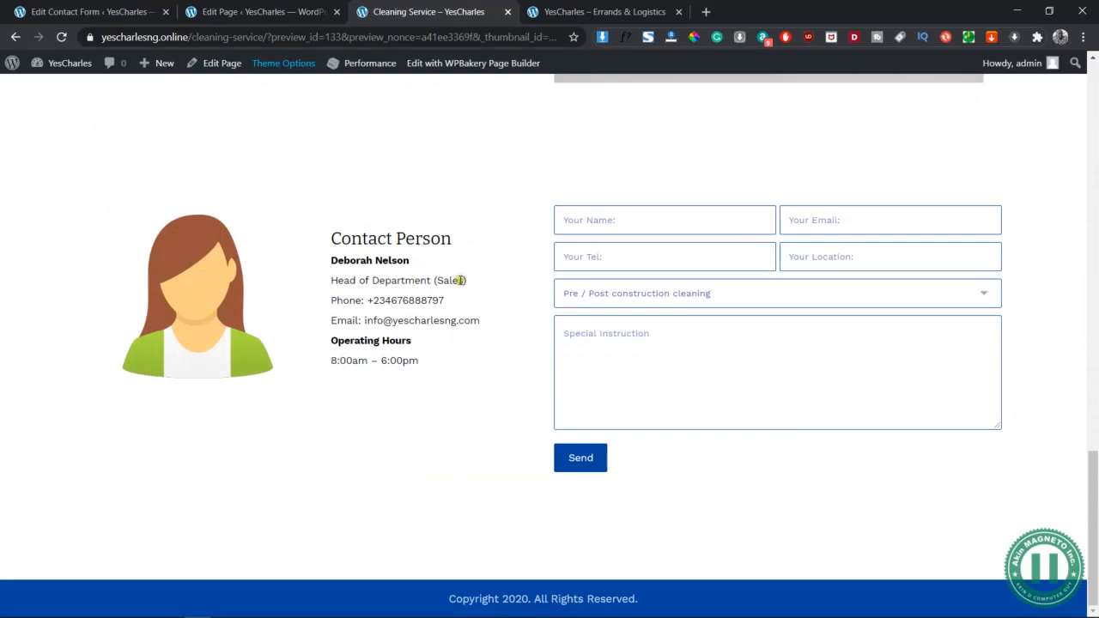
left_click(284, 12)
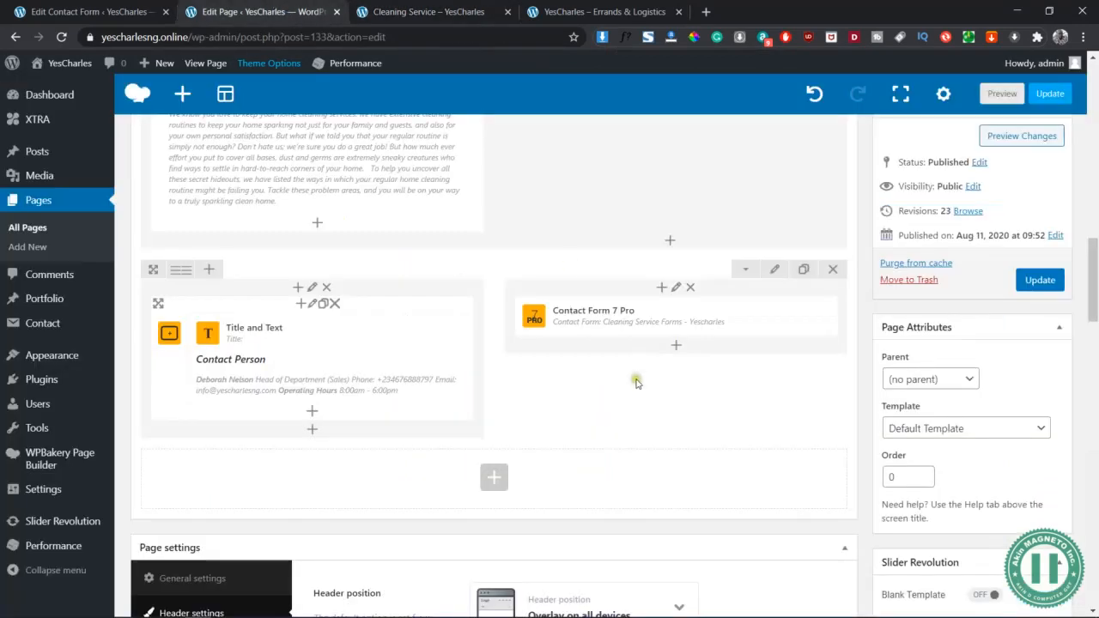
Make the contact row full height with middle-positioned columns, save it, and preview the changes
left_click(775, 269)
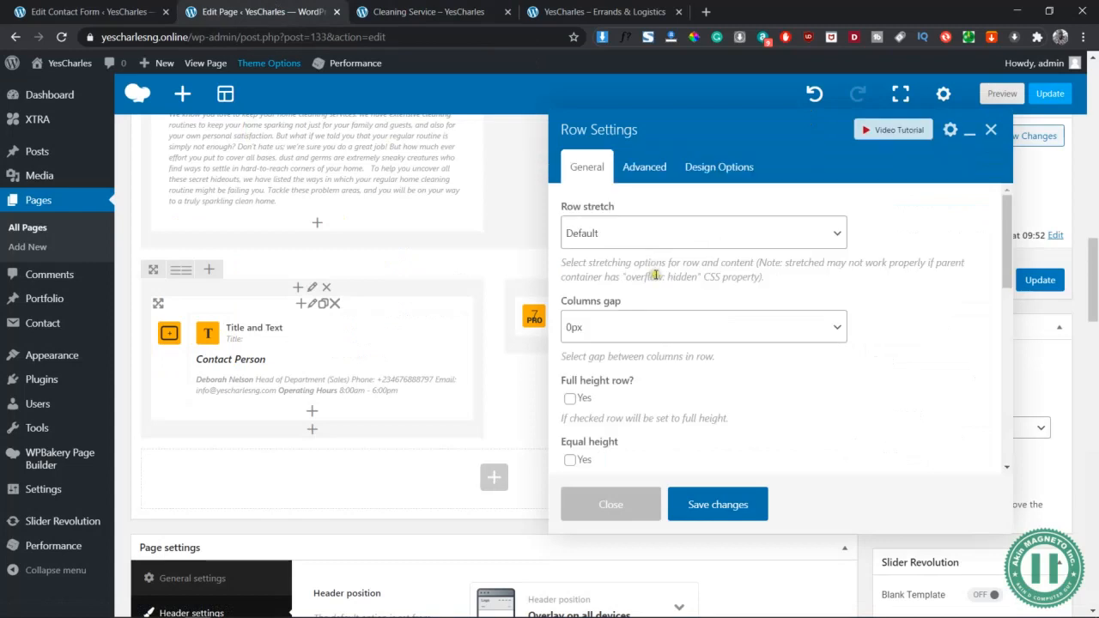
scroll(734, 369, "down", 1)
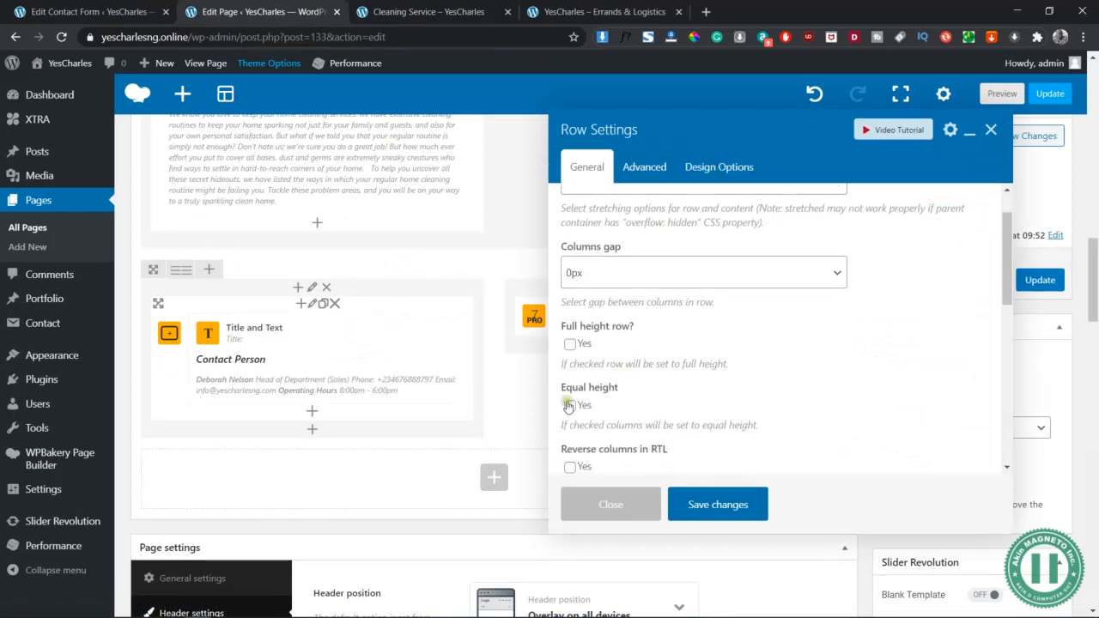
left_click(570, 344)
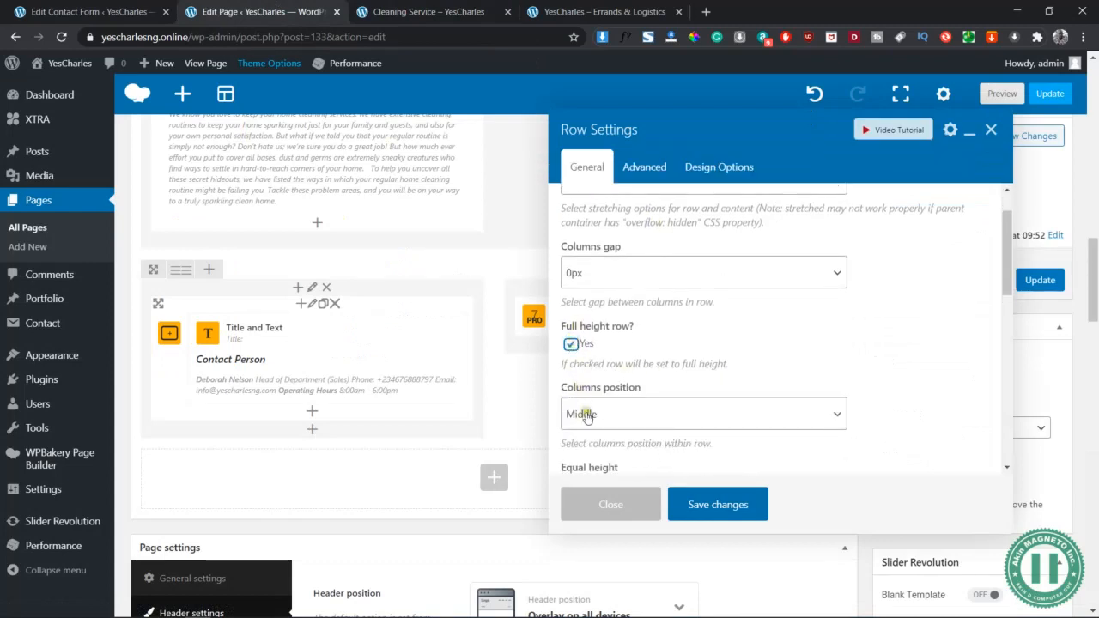
left_click(702, 503)
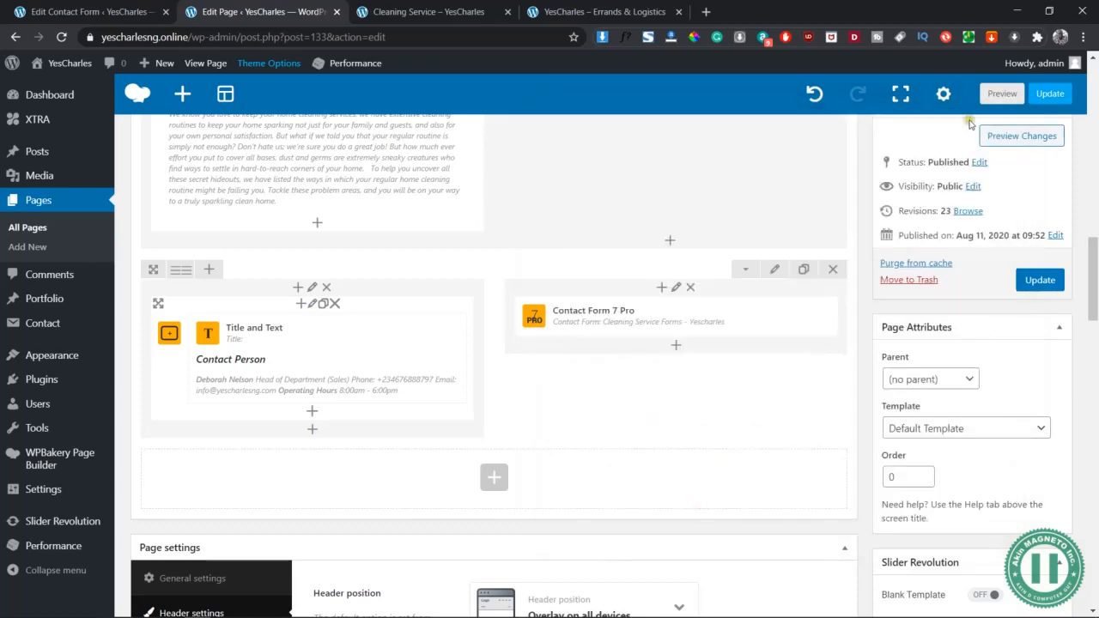
left_click(1009, 139)
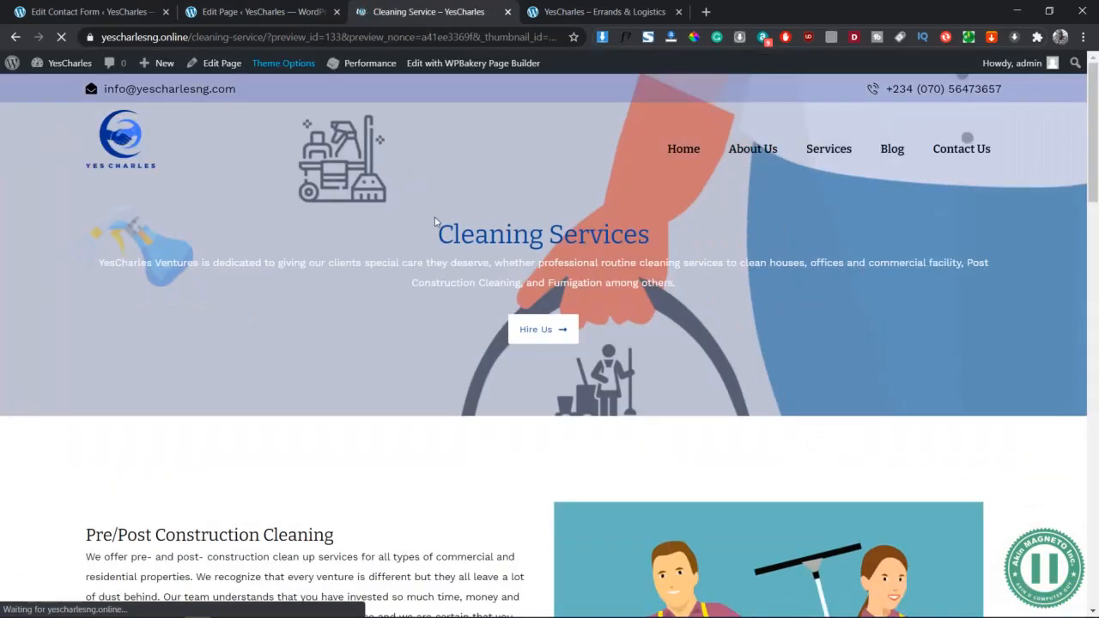
Fill the enquiry form's name, e-mail, phone and location fields with test details
scroll(454, 386, "down", 15)
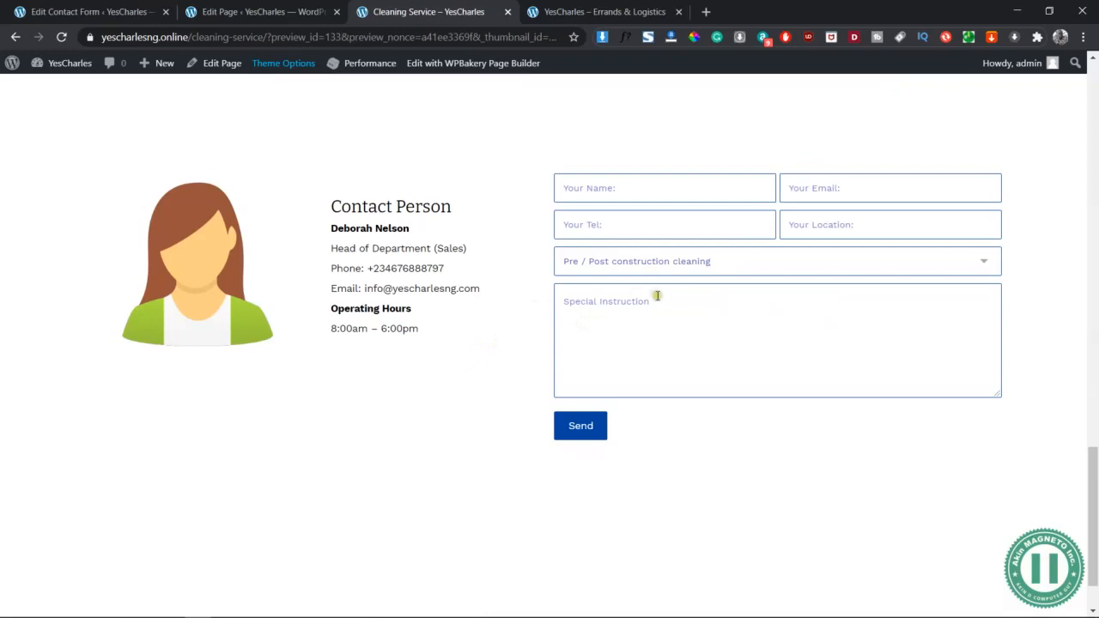
left_click(619, 180)
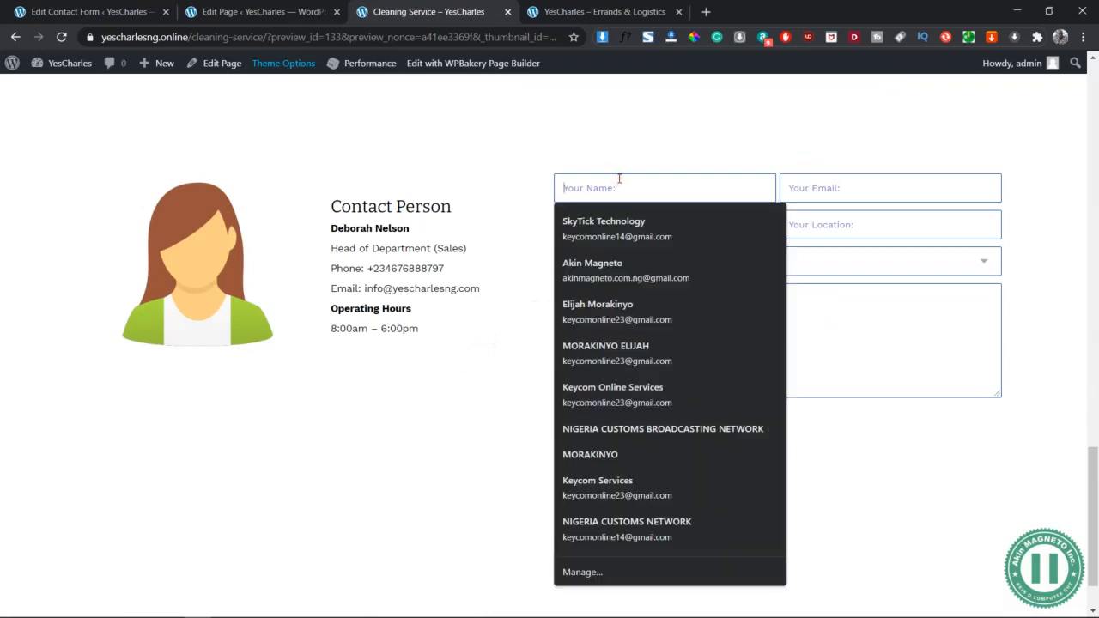
type("ELI")
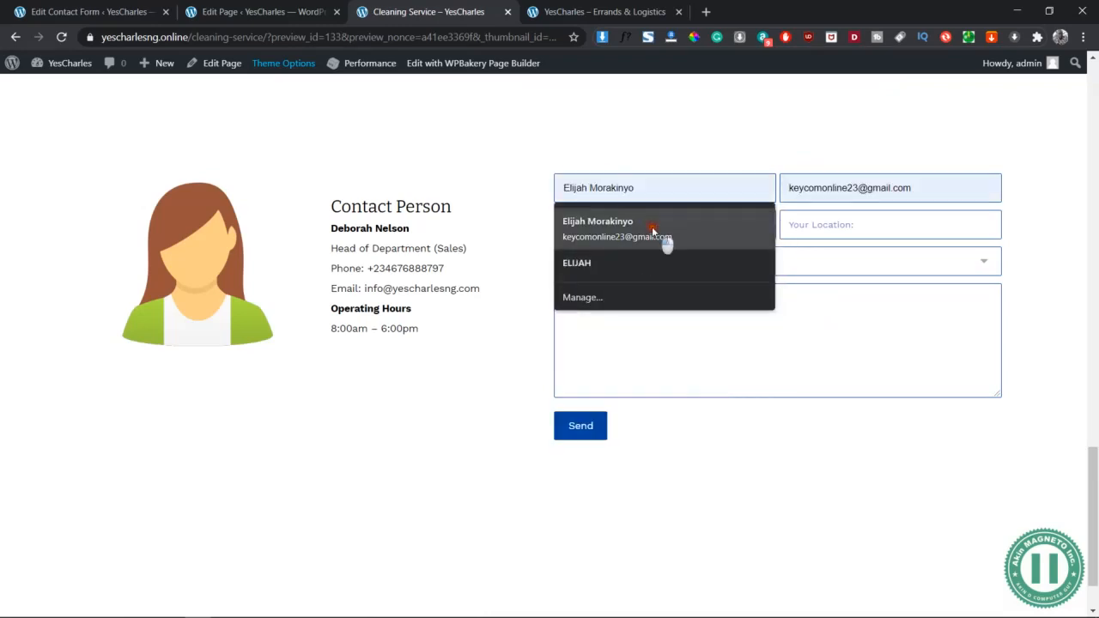
left_click(652, 227)
left_click(691, 225)
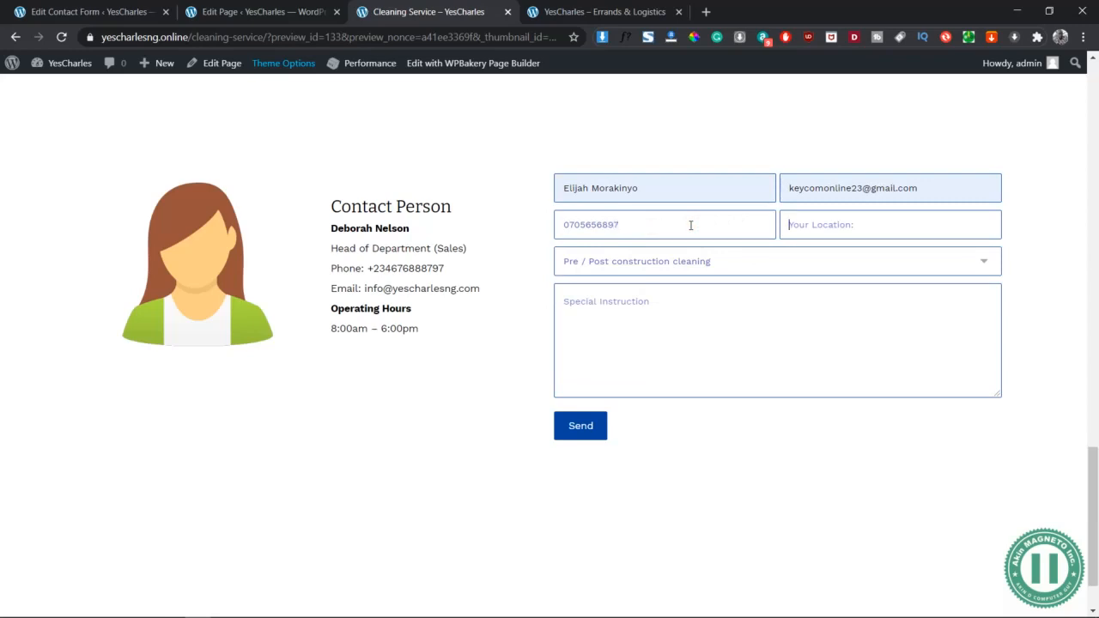
key("Tab")
type("Ta")
Choose Fumigation and Pest Control as the service, add a special instruction, and send the enquiry
left_click(731, 261)
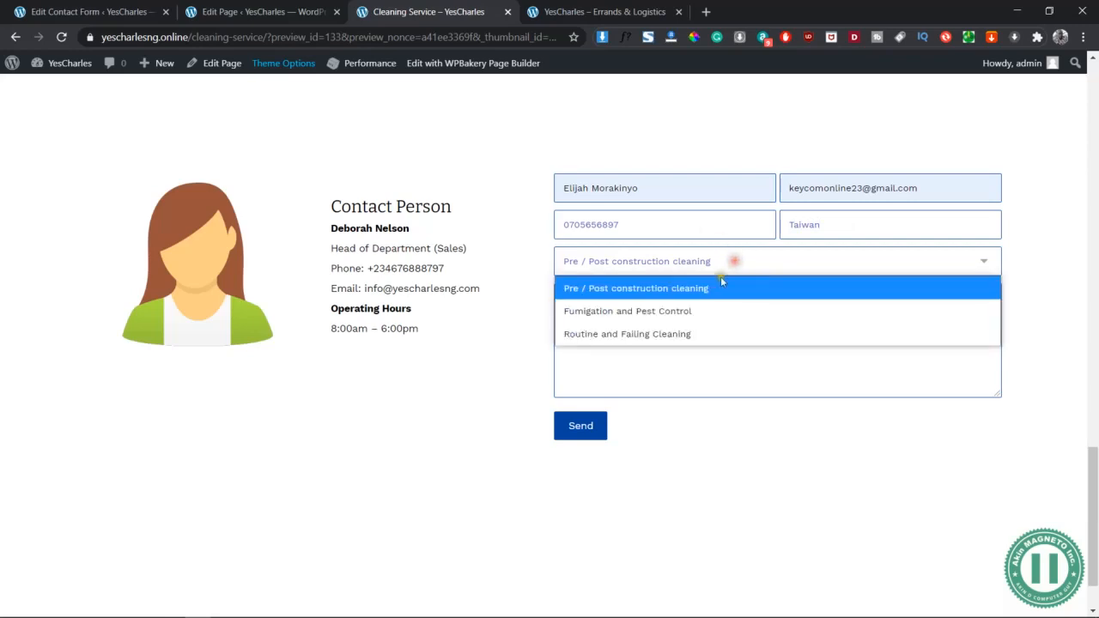
left_click(676, 314)
left_click(693, 323)
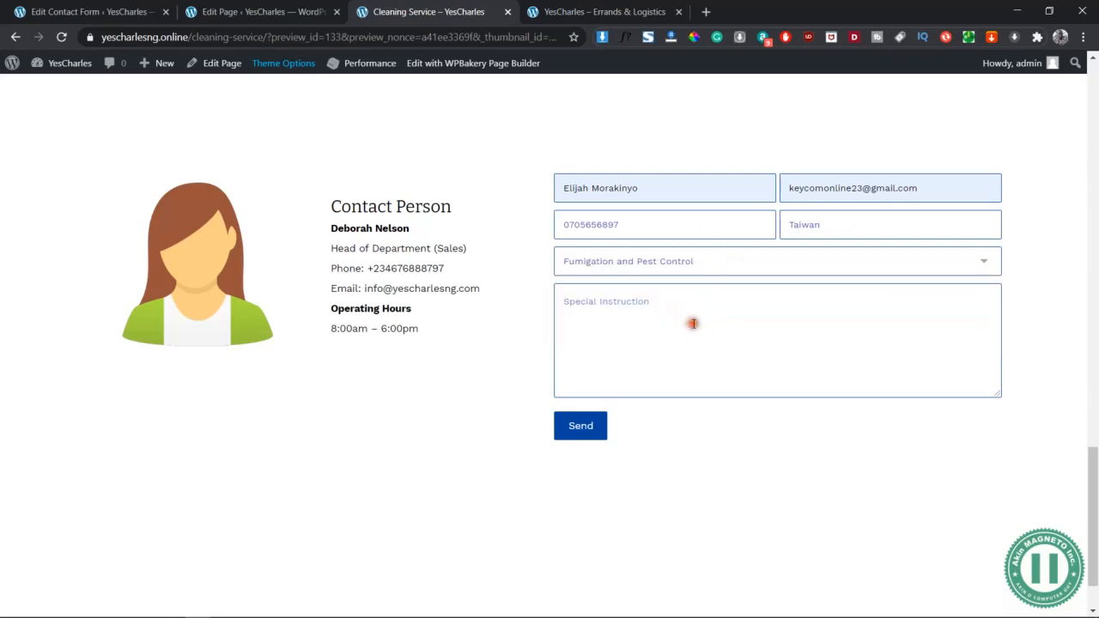
type("Ta")
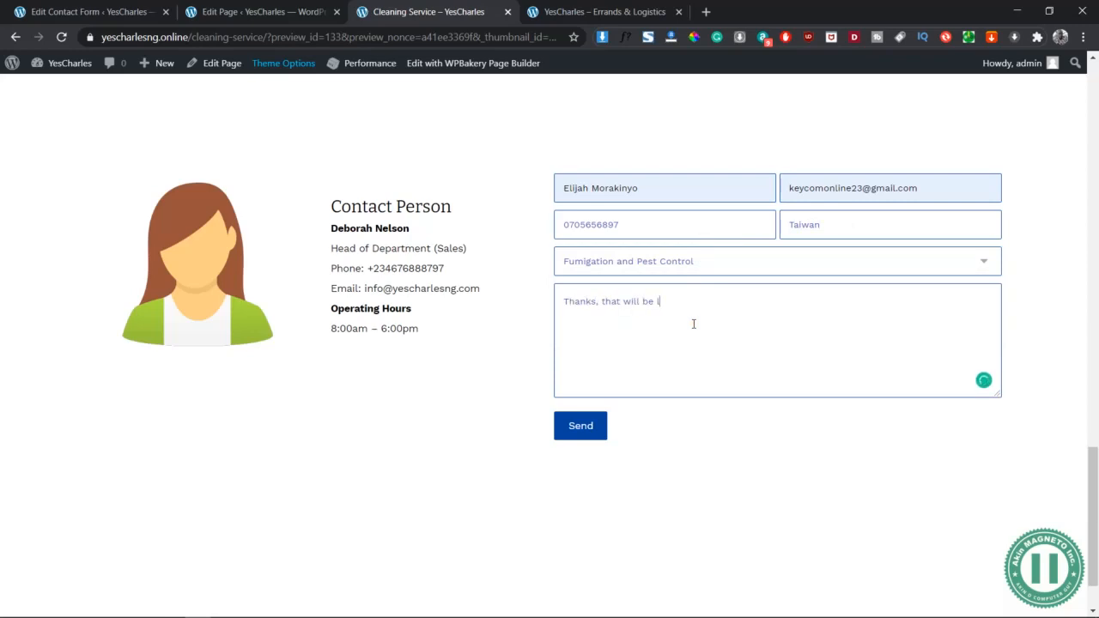
left_click(570, 434)
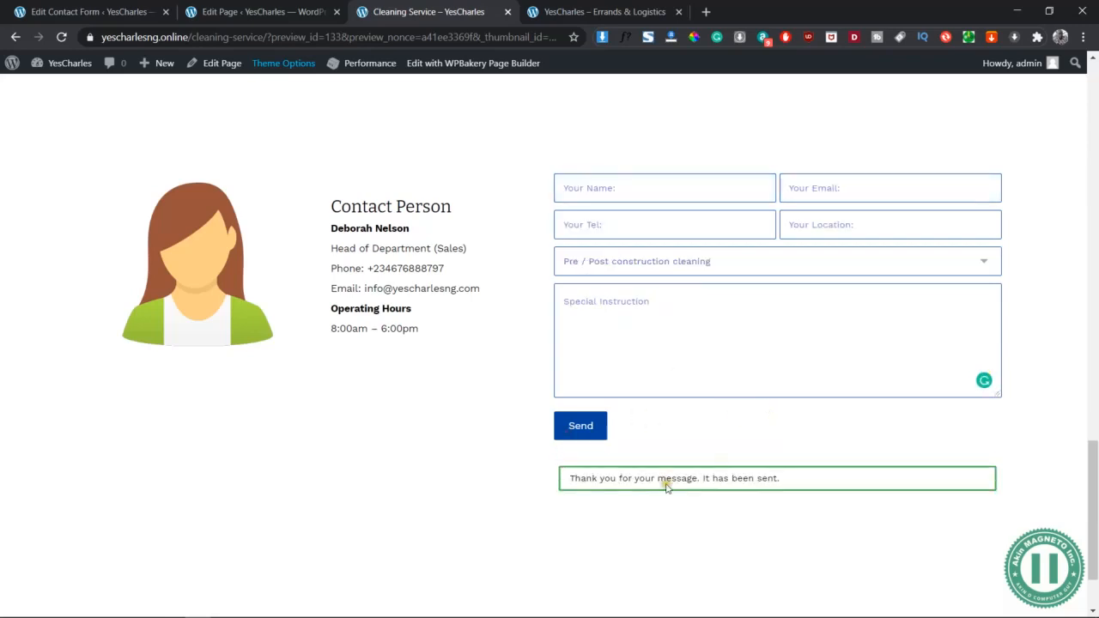
Scroll back up through the Cleaning Services preview to check the page up to the Hire Us button
scroll(621, 473, "down", 2)
scroll(621, 469, "up", 2)
scroll(621, 473, "up", 1)
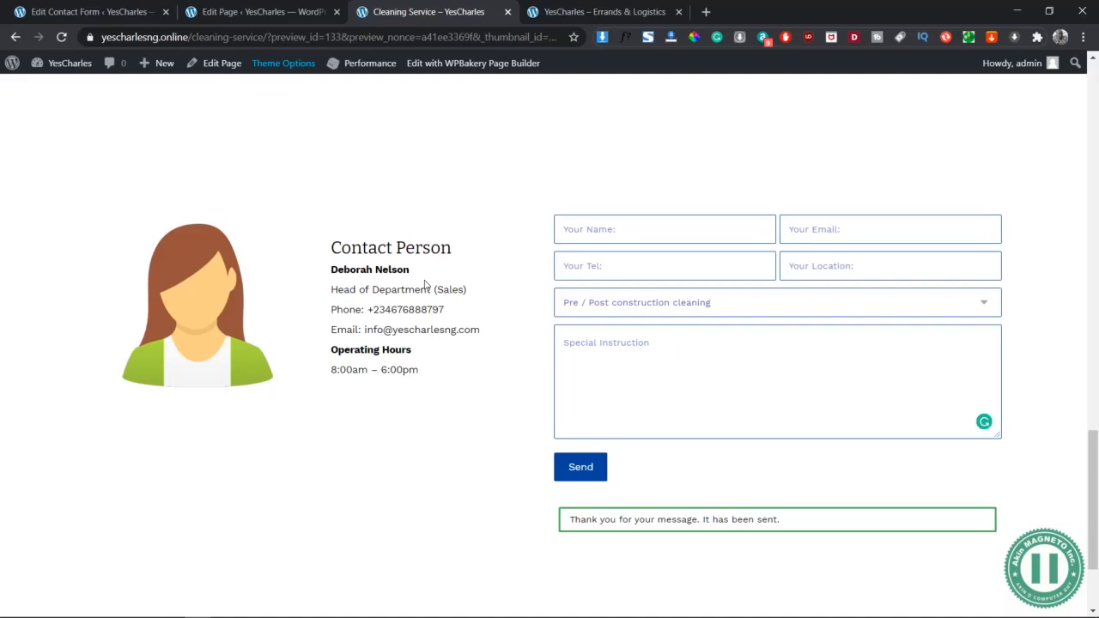
scroll(409, 201, "up", 15)
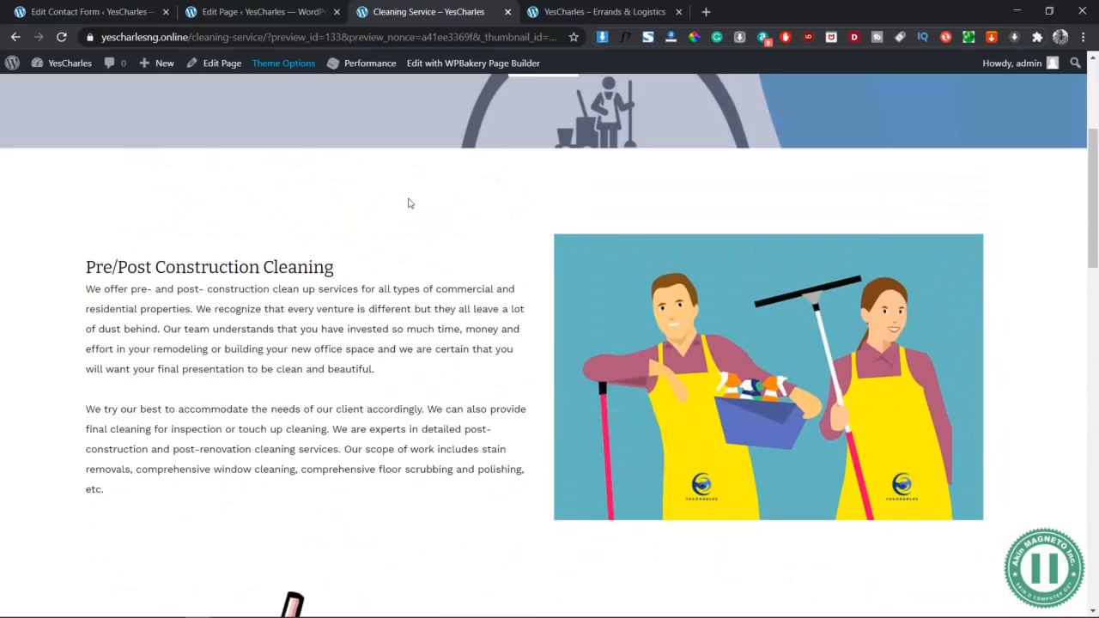
scroll(409, 202, "down", 3)
scroll(409, 202, "up", 9)
scroll(409, 202, "up", 5)
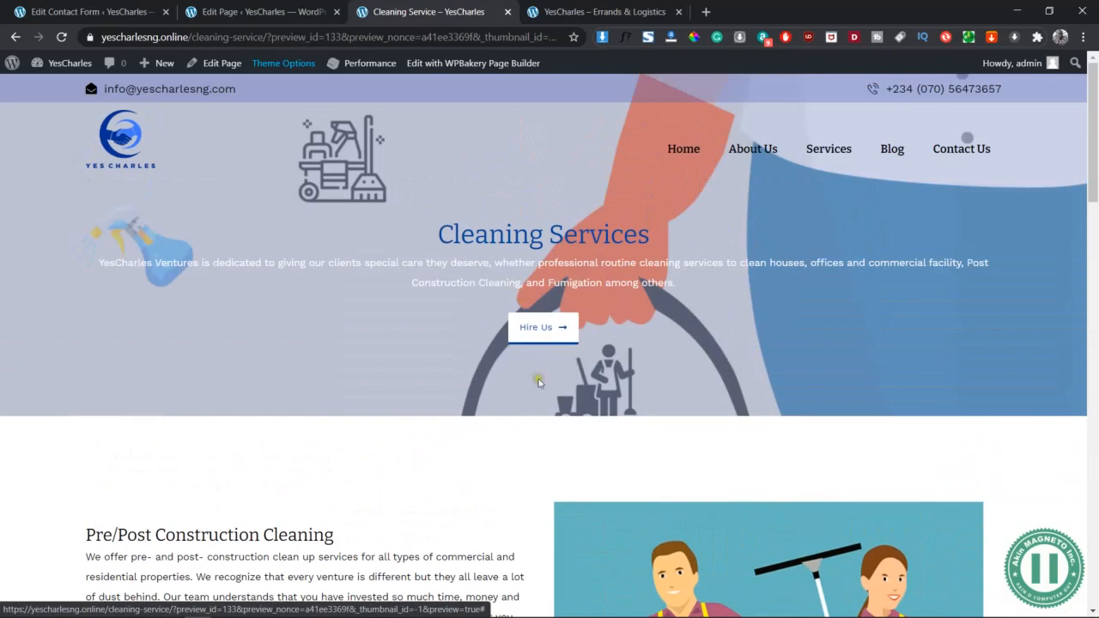
scroll(541, 557, "down", 5)
scroll(541, 557, "down", 1)
In the page editor, set the Contact Person and form row's Row ID to hire-us and save
left_click(245, 11)
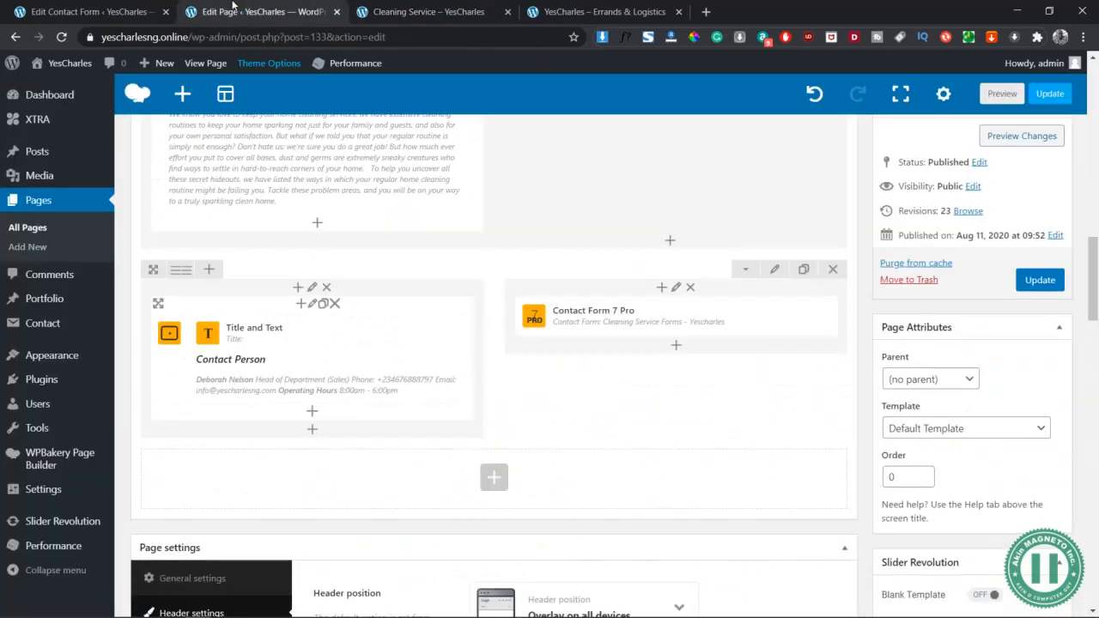
left_click(775, 269)
scroll(701, 355, "down", 7)
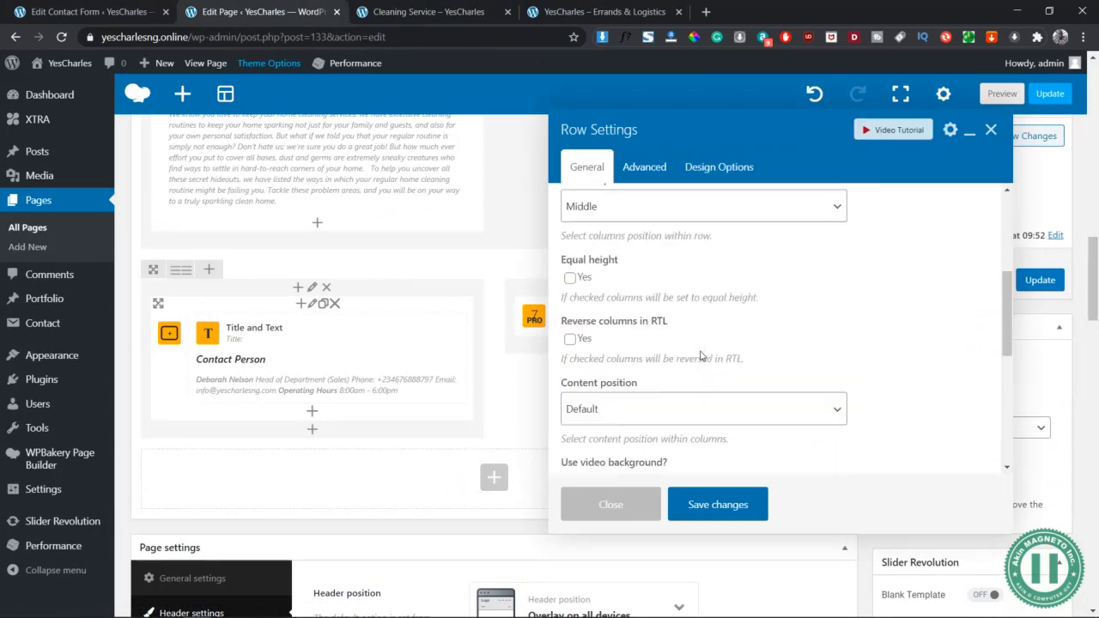
left_click(621, 322)
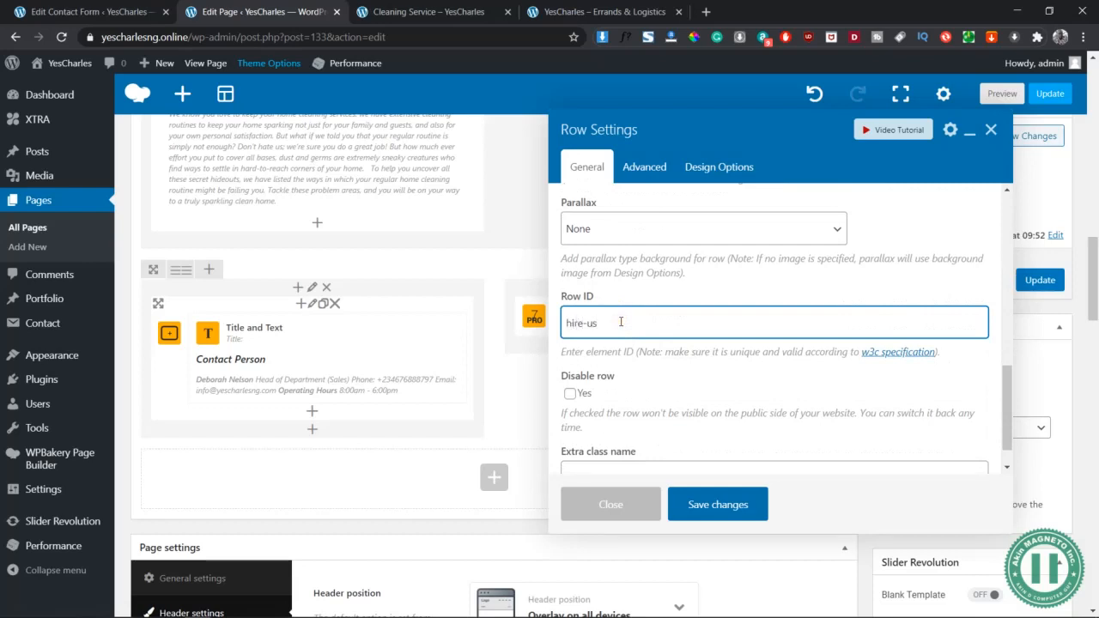
scroll(658, 402, "down", 1)
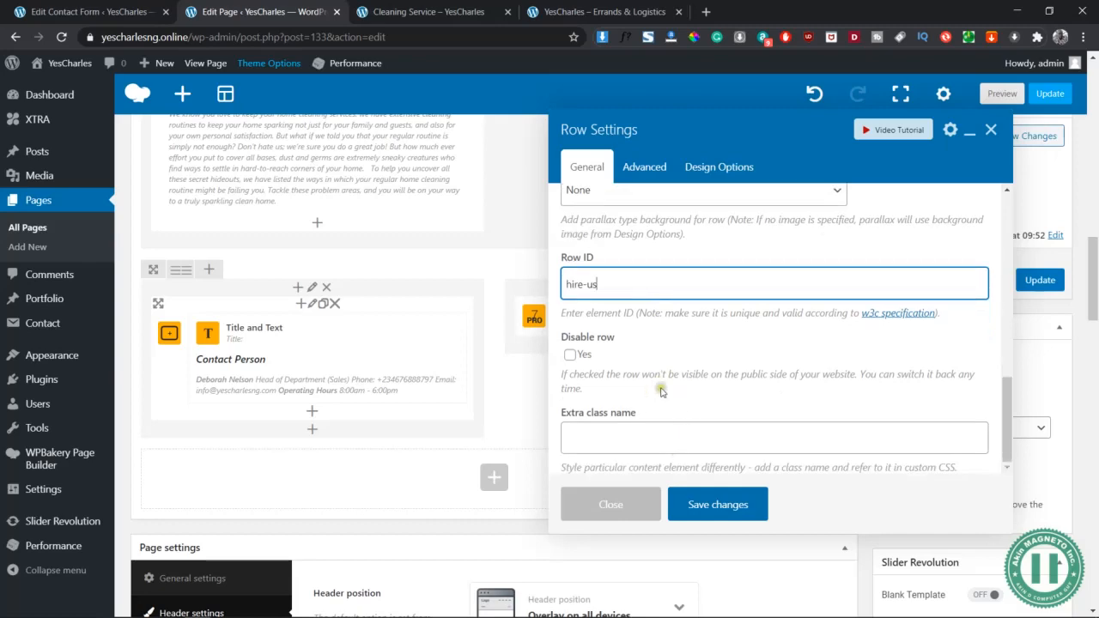
scroll(668, 371, "up", 3)
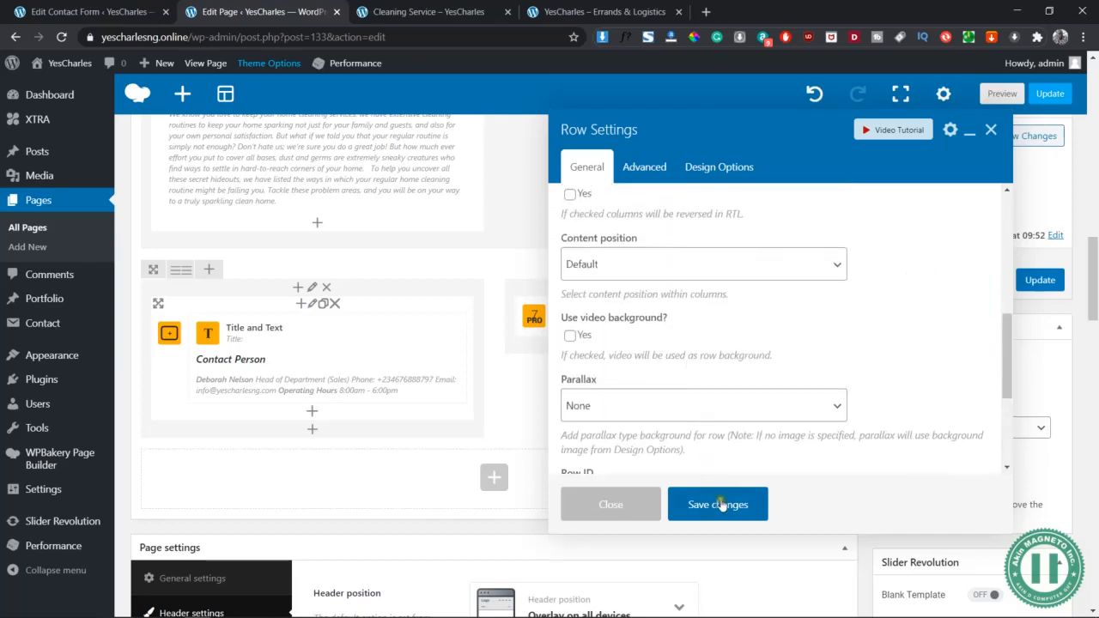
left_click(720, 505)
scroll(678, 413, "up", 5)
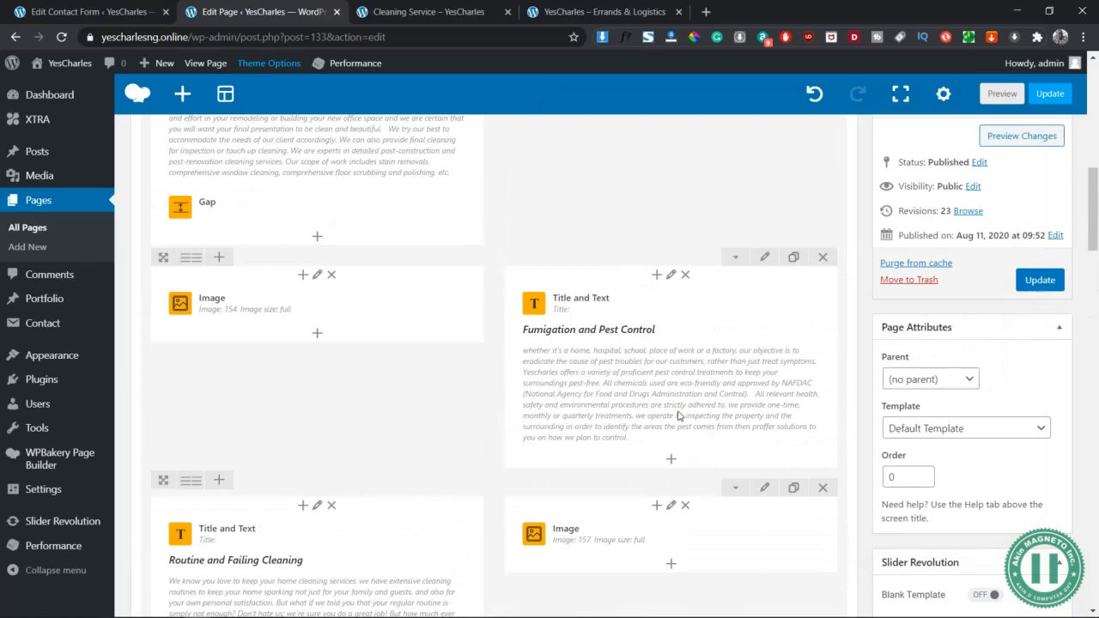
scroll(678, 416, "up", 8)
scroll(505, 475, "down", 2)
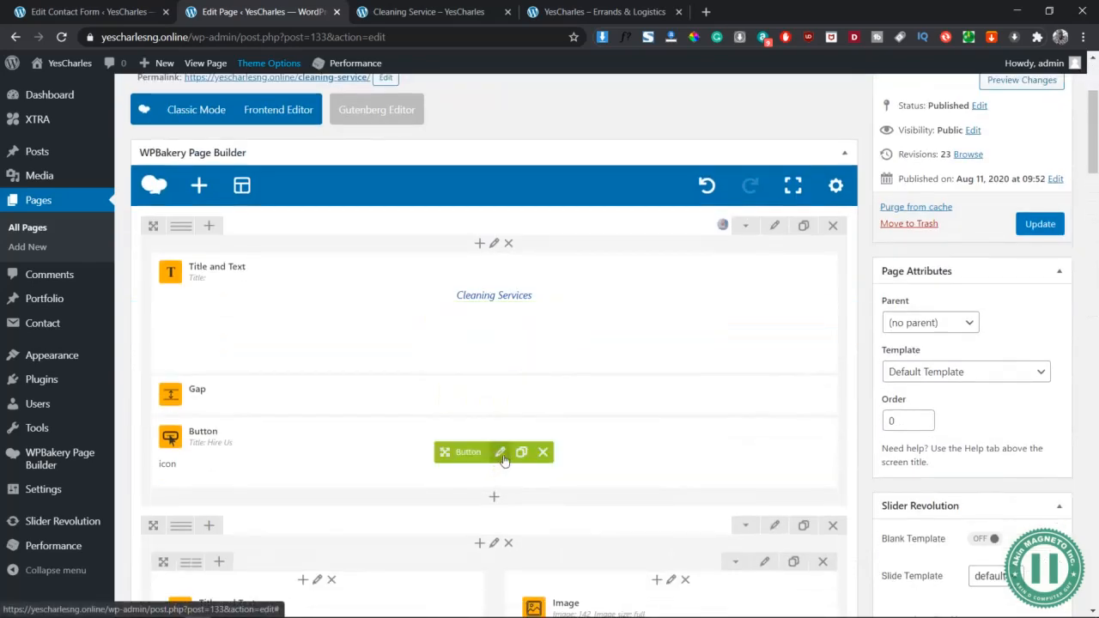
Set the Hire Us button's URL to #hire-us and save the button settings
left_click(500, 453)
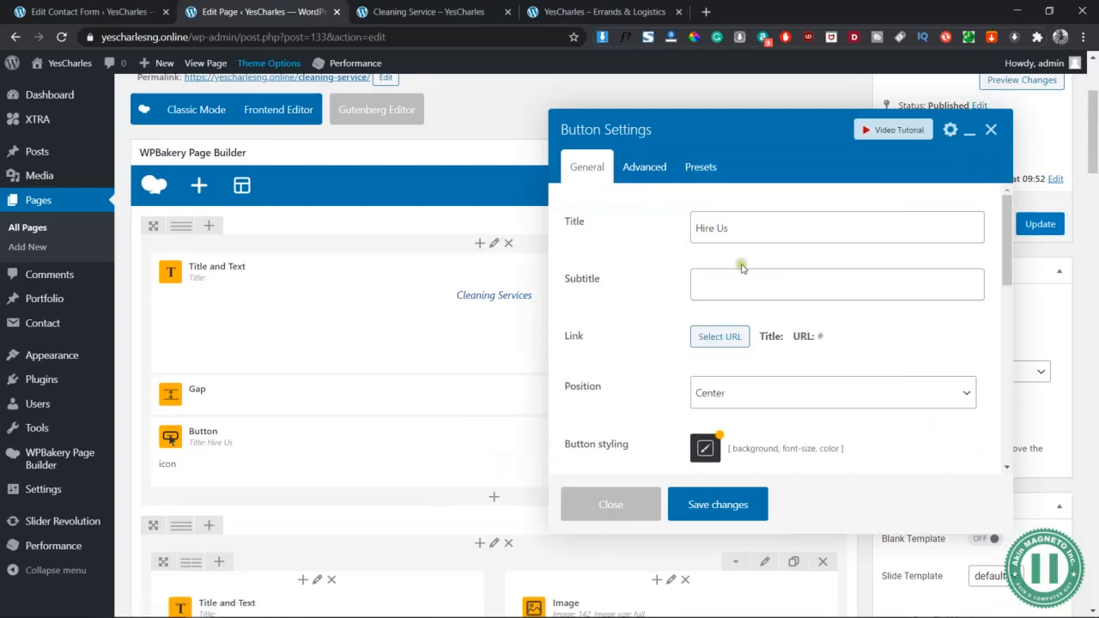
left_click(718, 336)
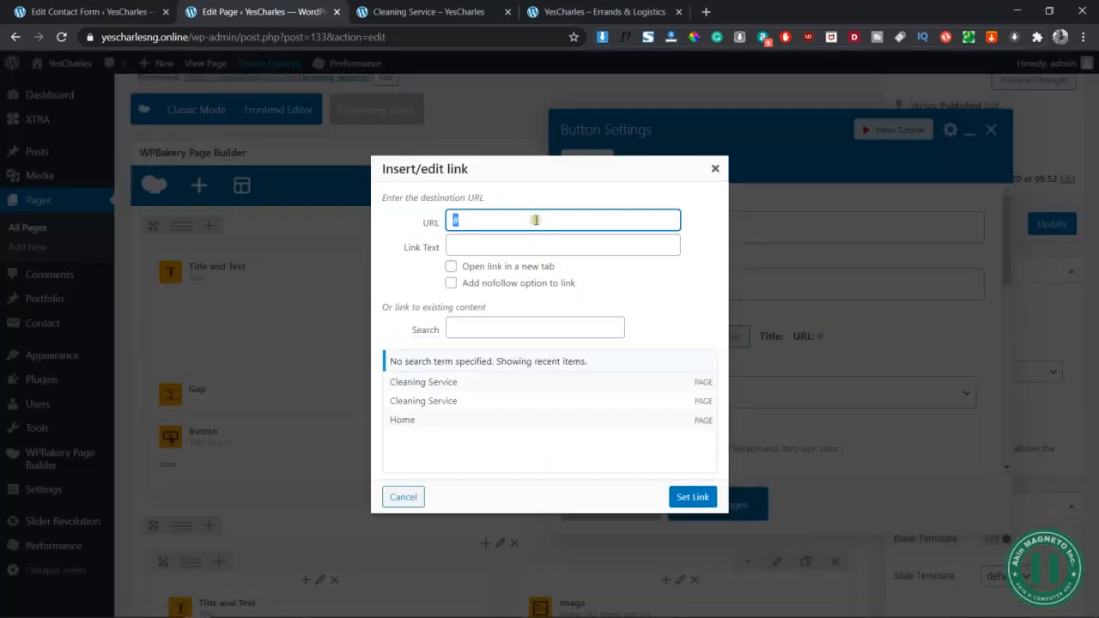
left_click(494, 217)
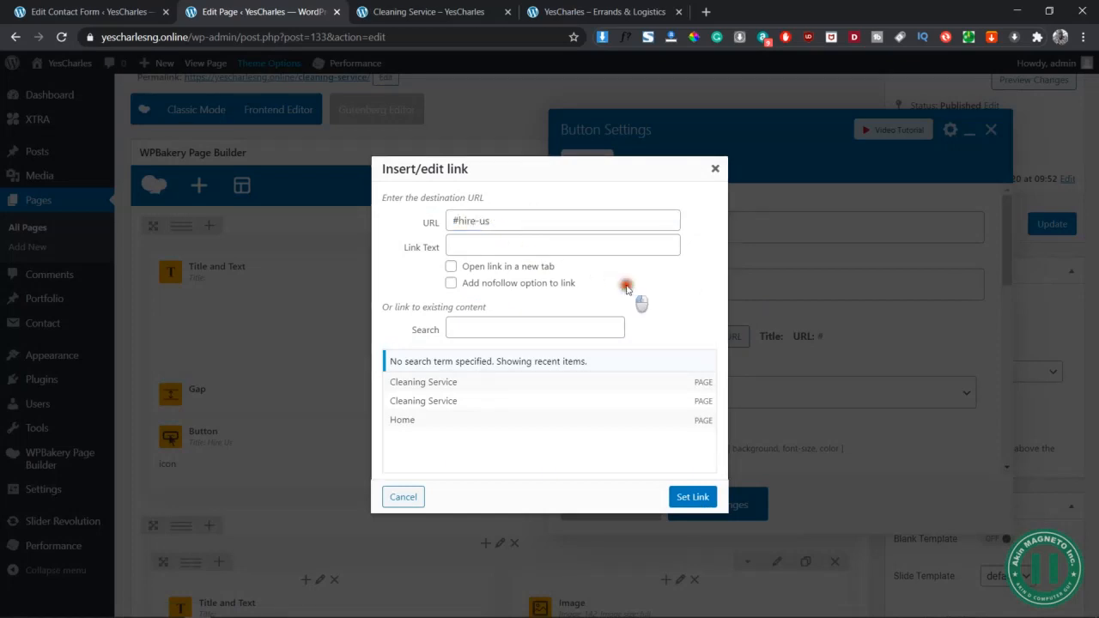
left_click(689, 497)
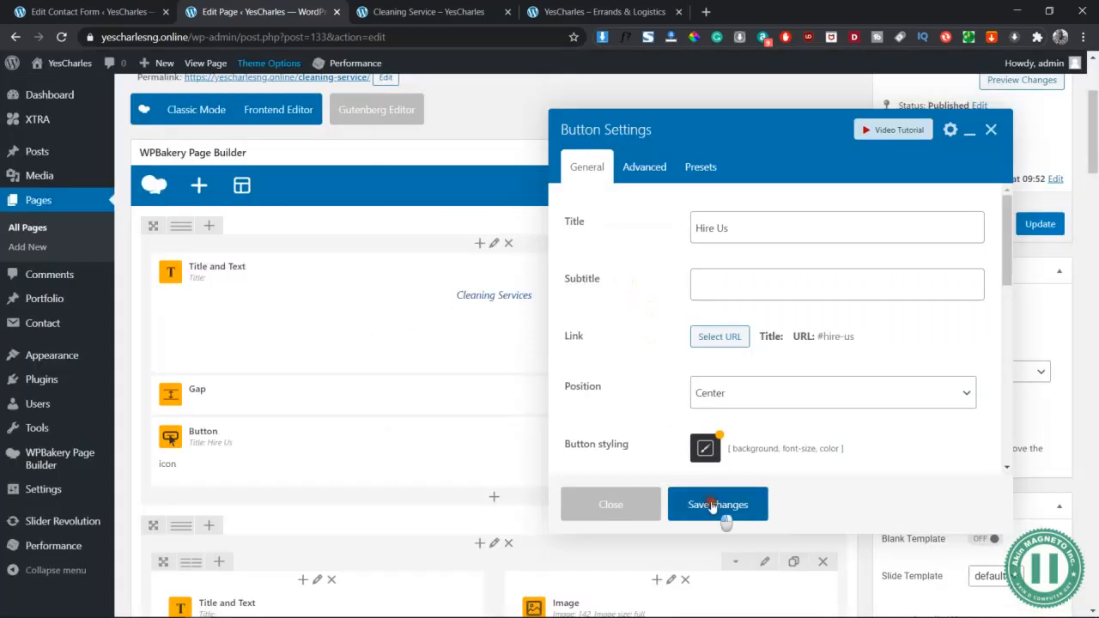
left_click(724, 517)
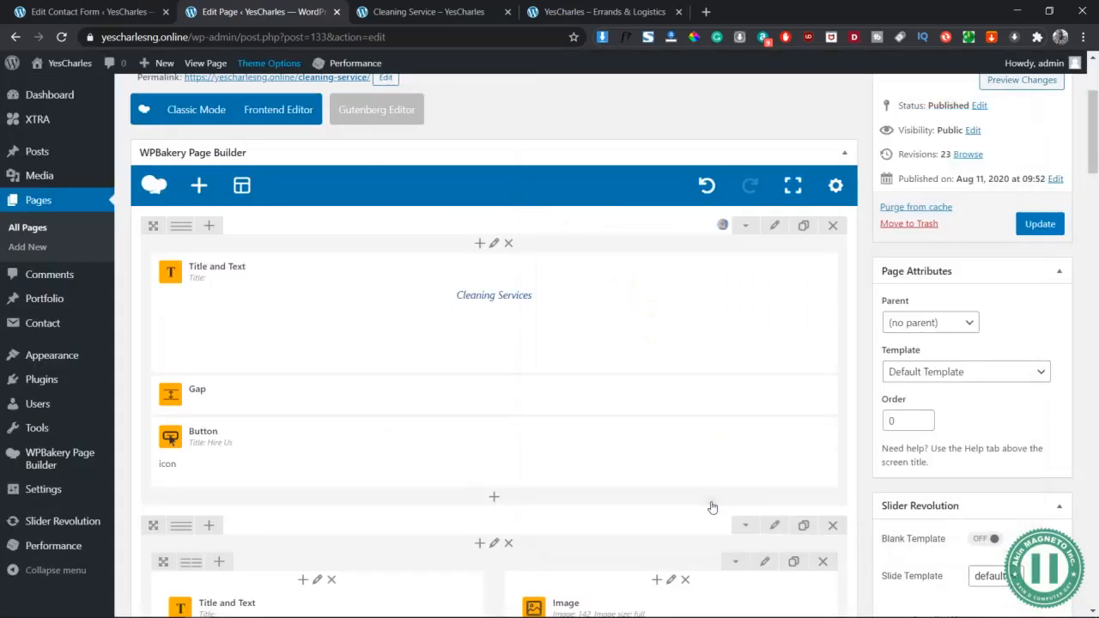
left_click(1022, 80)
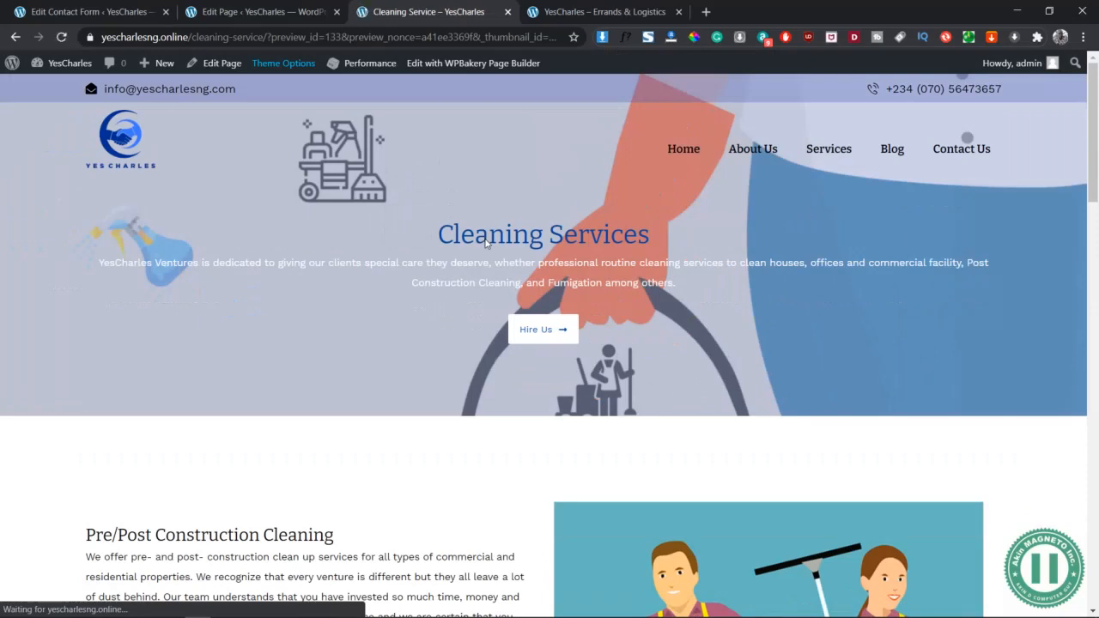
Scroll the updated preview to the contact form and open Inspect to show a 320×564 mobile view
scroll(721, 262, "down", 1)
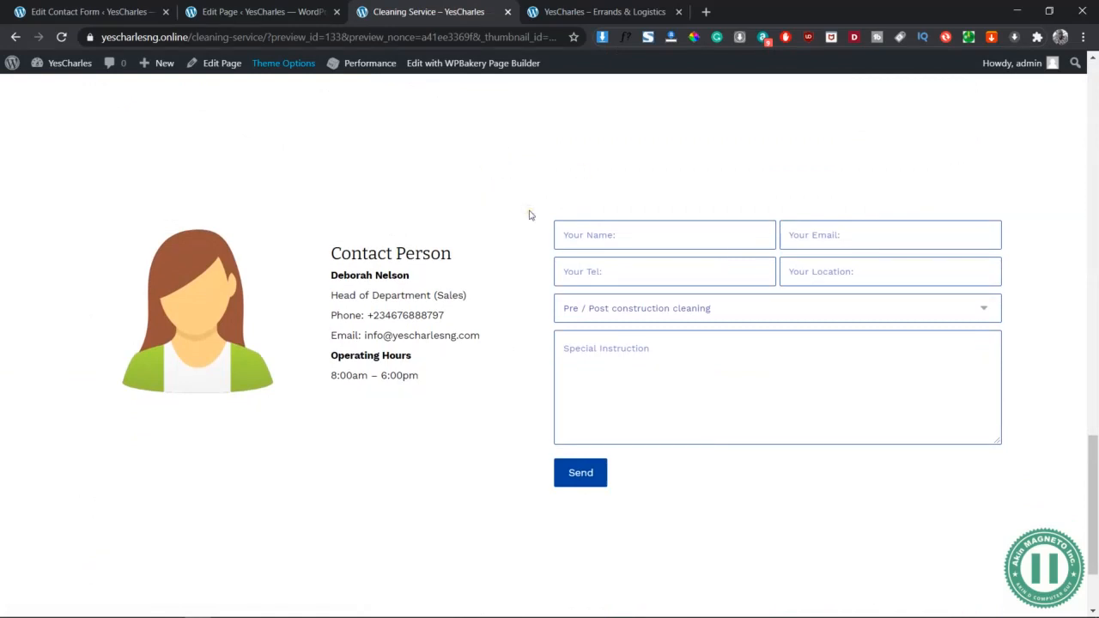
right_click(495, 169)
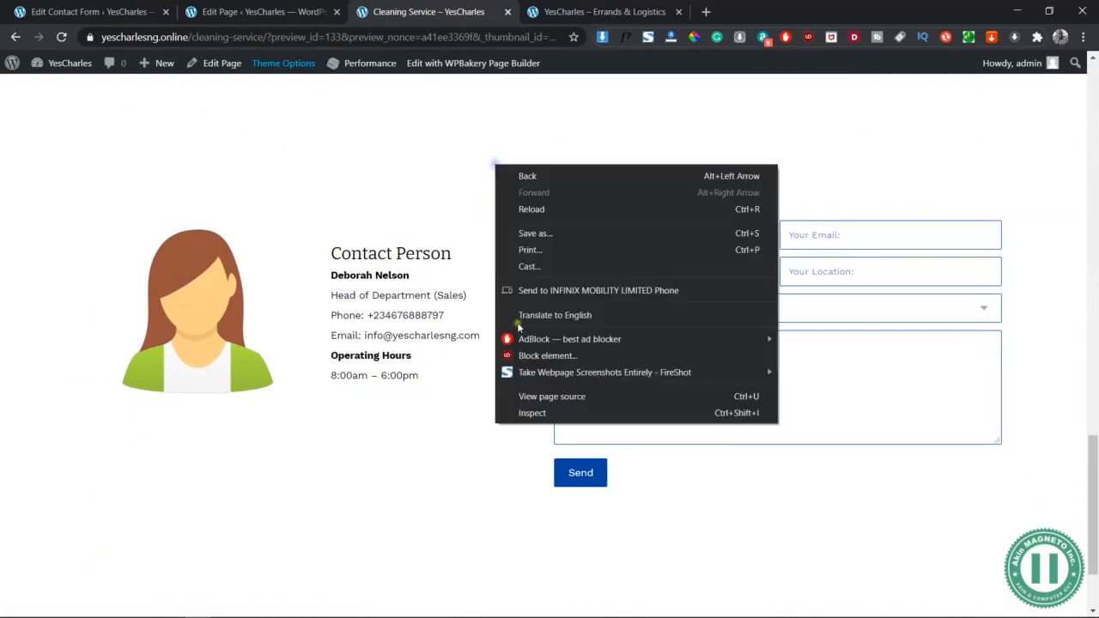
left_click(539, 416)
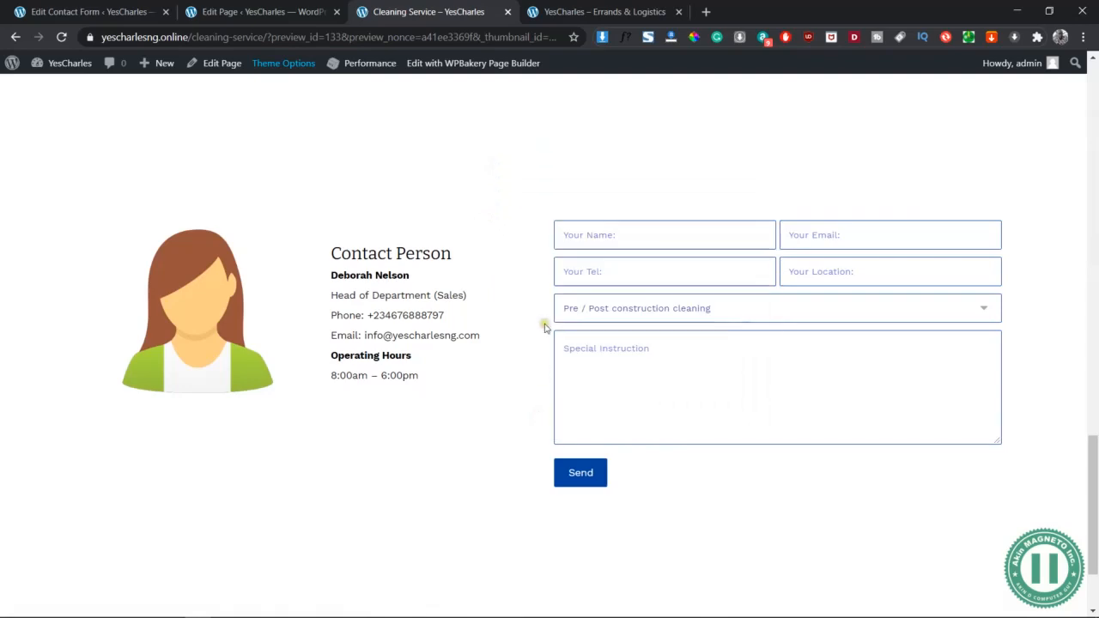
scroll(569, 252, "down", 10)
scroll(569, 256, "up", 10)
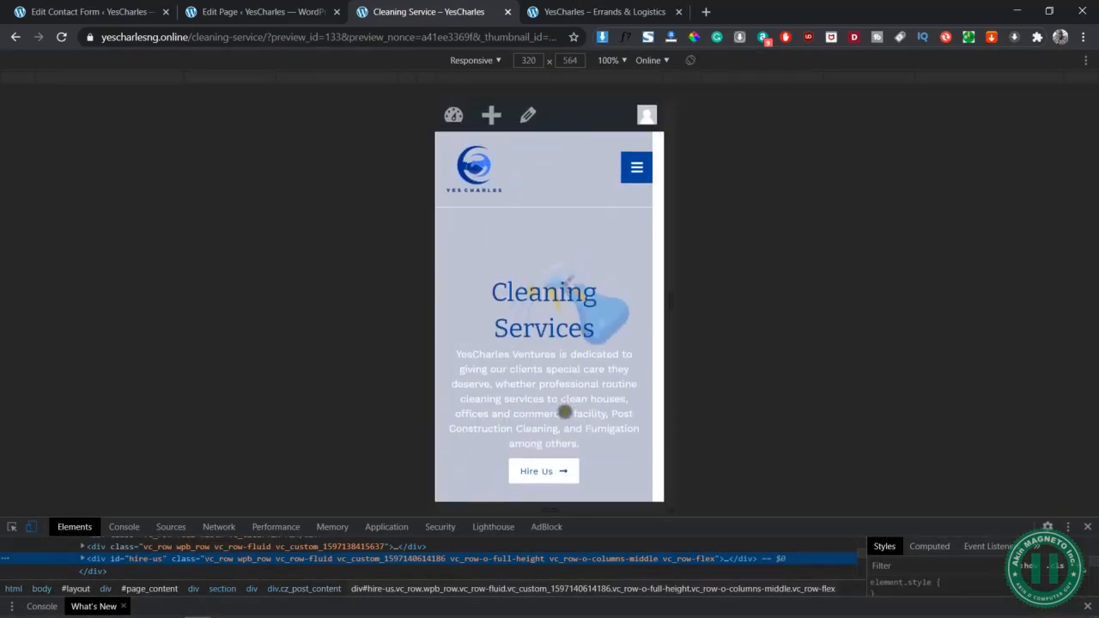
On the 320-wide mobile layout, check that Hire Us jumps to the Contact Person form
left_click(541, 472)
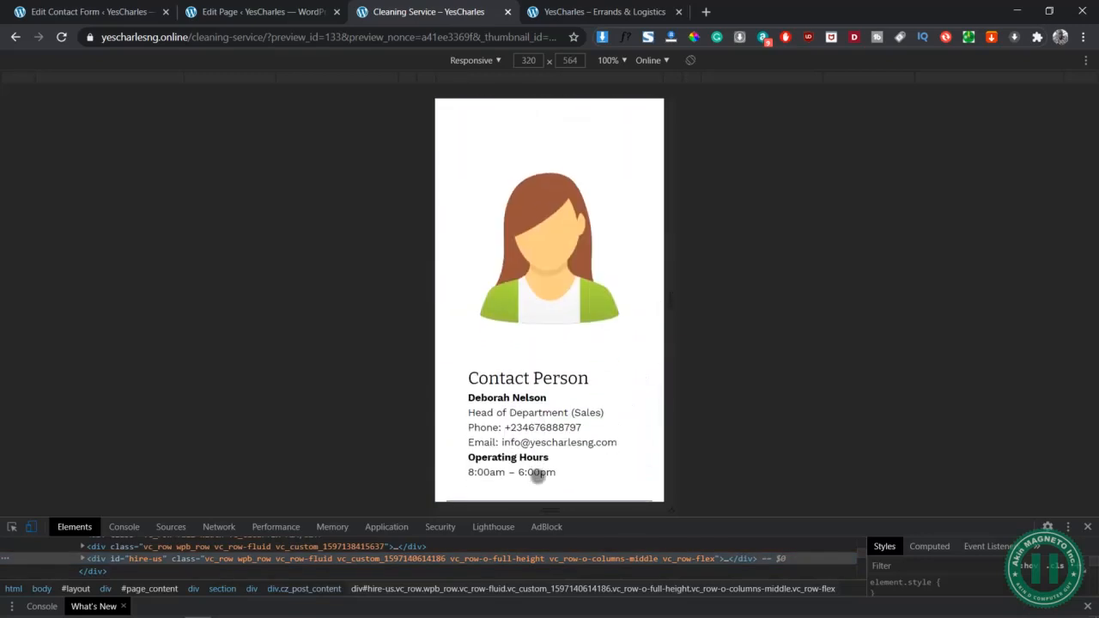
scroll(618, 390, "down", 2)
scroll(617, 390, "down", 4)
scroll(618, 390, "up", 3)
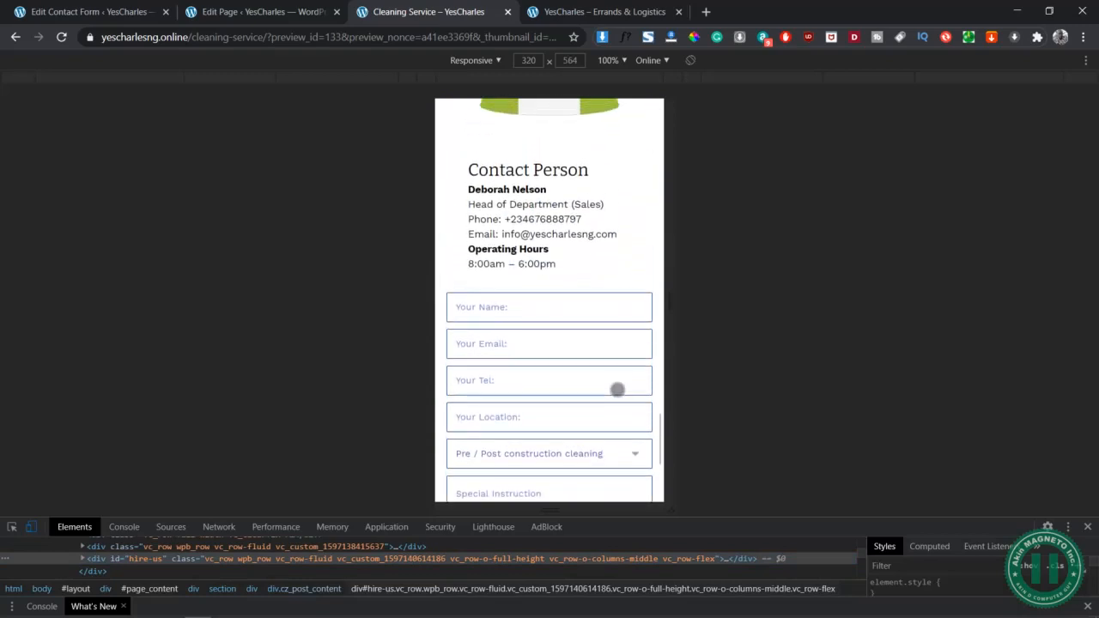
scroll(618, 390, "up", 10)
scroll(617, 389, "down", 4)
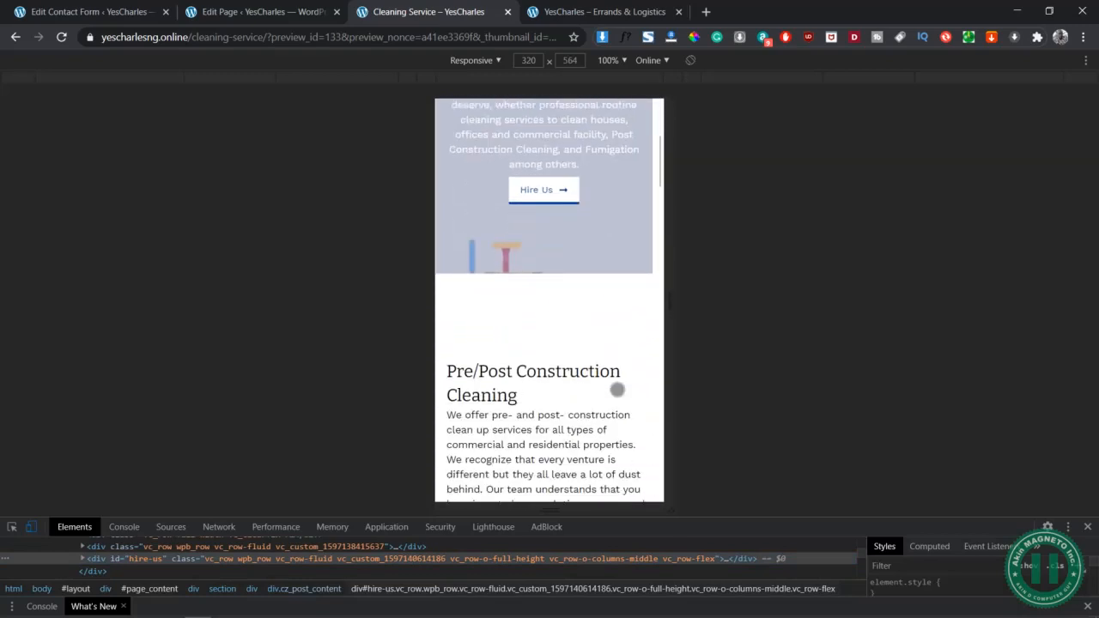
scroll(618, 390, "down", 5)
scroll(617, 390, "down", 8)
scroll(618, 390, "down", 4)
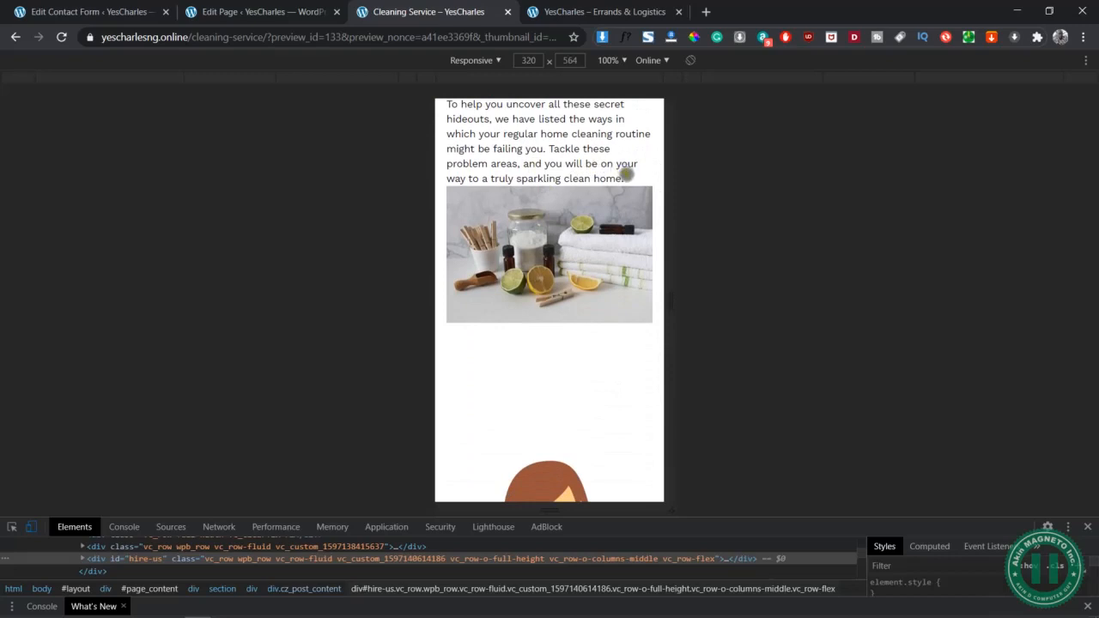
scroll(561, 400, "down", 10)
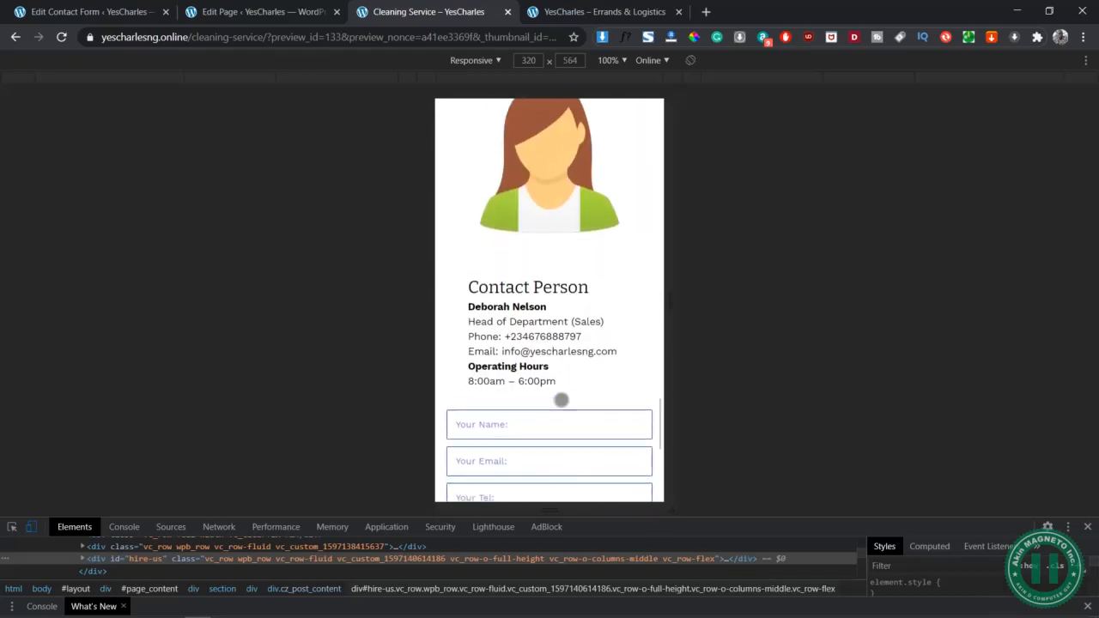
scroll(561, 399, "up", 10)
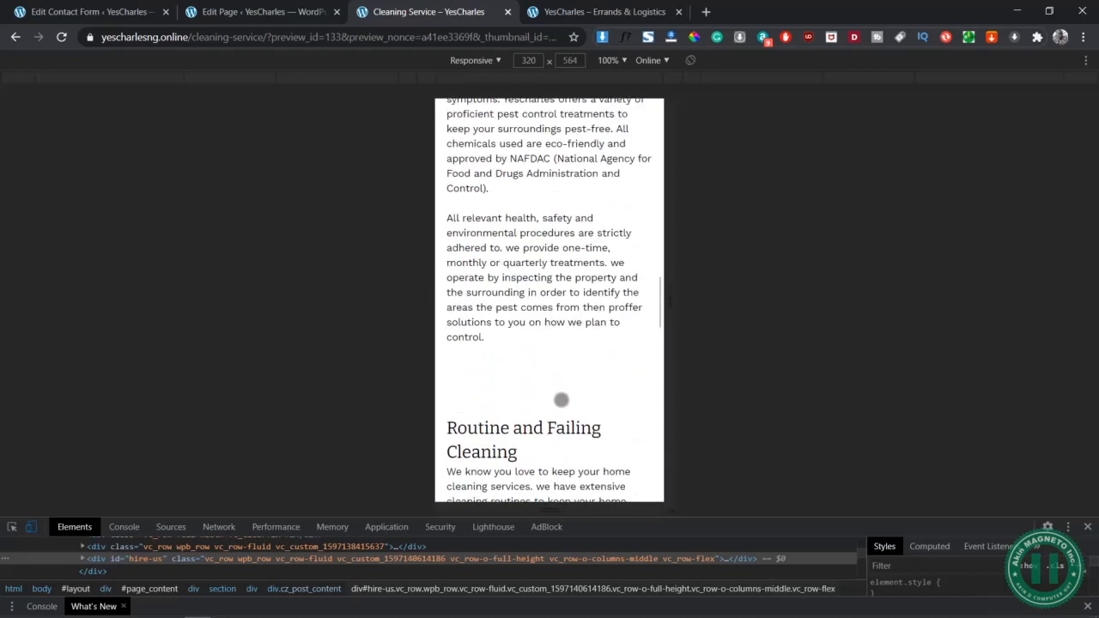
Close DevTools and return the preview to desktop width at the Cleaning Services banner
left_click(1088, 527)
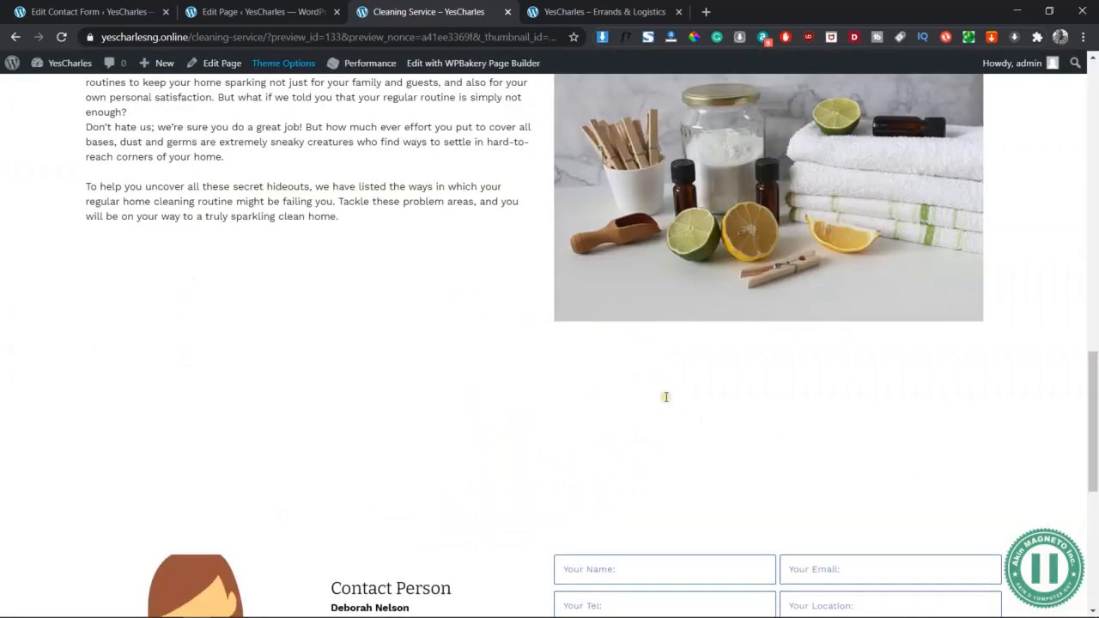
scroll(428, 224, "down", 3)
scroll(457, 287, "up", 8)
scroll(456, 288, "up", 10)
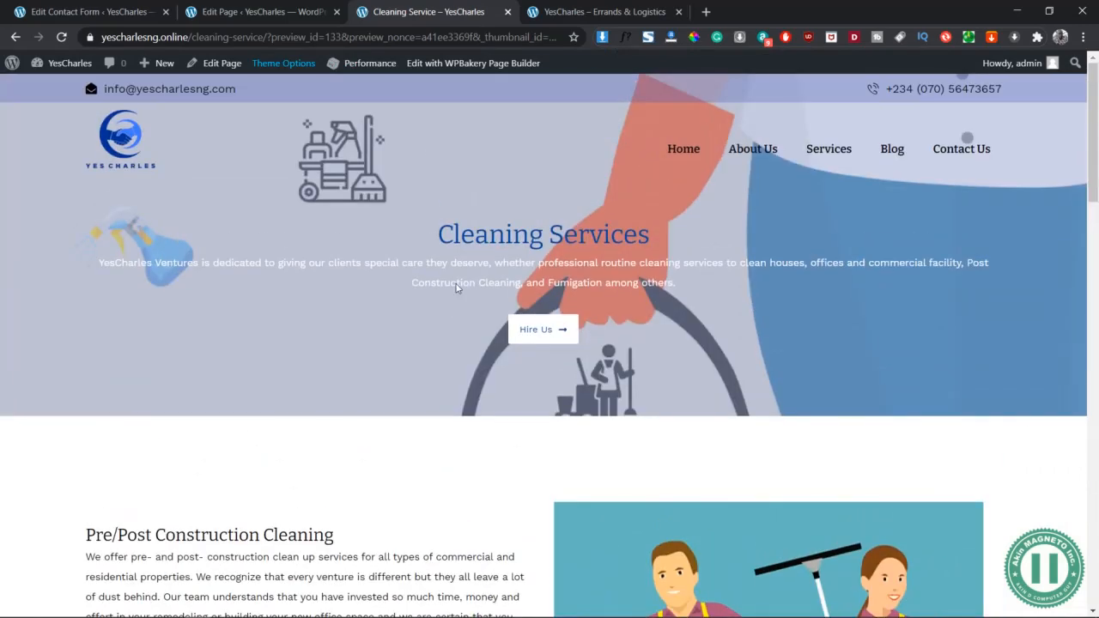